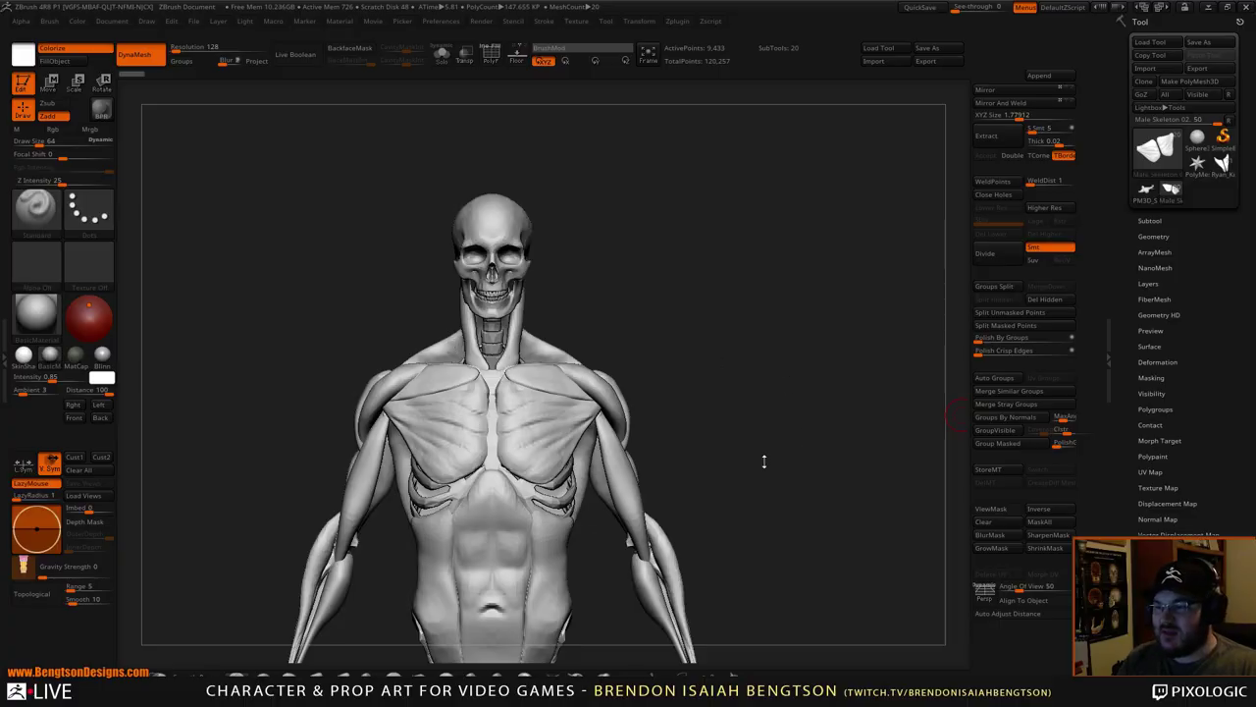
# - Examine the upper body of the muscled skeleton model from the front and slightly turned angles
pyautogui.moveTo(764, 461); pyautogui.dragTo(805, 326)
pyautogui.keyDown('alt'); pyautogui.moveTo(791, 478); pyautogui.dragTo(808, 334); pyautogui.keyUp('alt')
pyautogui.keyDown('alt'); pyautogui.moveTo(822, 466); pyautogui.dragTo(821, 422); pyautogui.keyUp('alt')
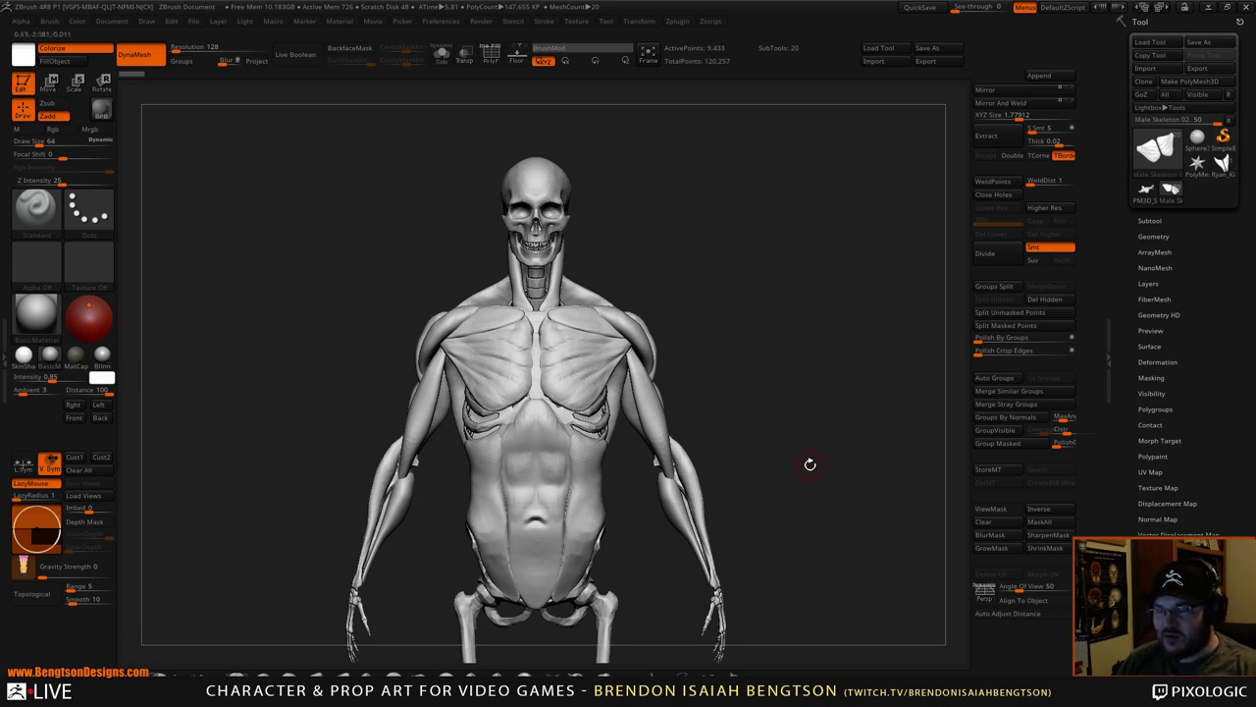
pyautogui.moveTo(810, 464); pyautogui.dragTo(781, 432)
pyautogui.moveTo(855, 466); pyautogui.dragTo(729, 459)
pyautogui.keyDown('alt'); pyautogui.moveTo(825, 441); pyautogui.dragTo(820, 491); pyautogui.keyUp('alt')
pyautogui.keyDown('alt'); pyautogui.moveTo(849, 414); pyautogui.dragTo(824, 478); pyautogui.keyUp('alt')
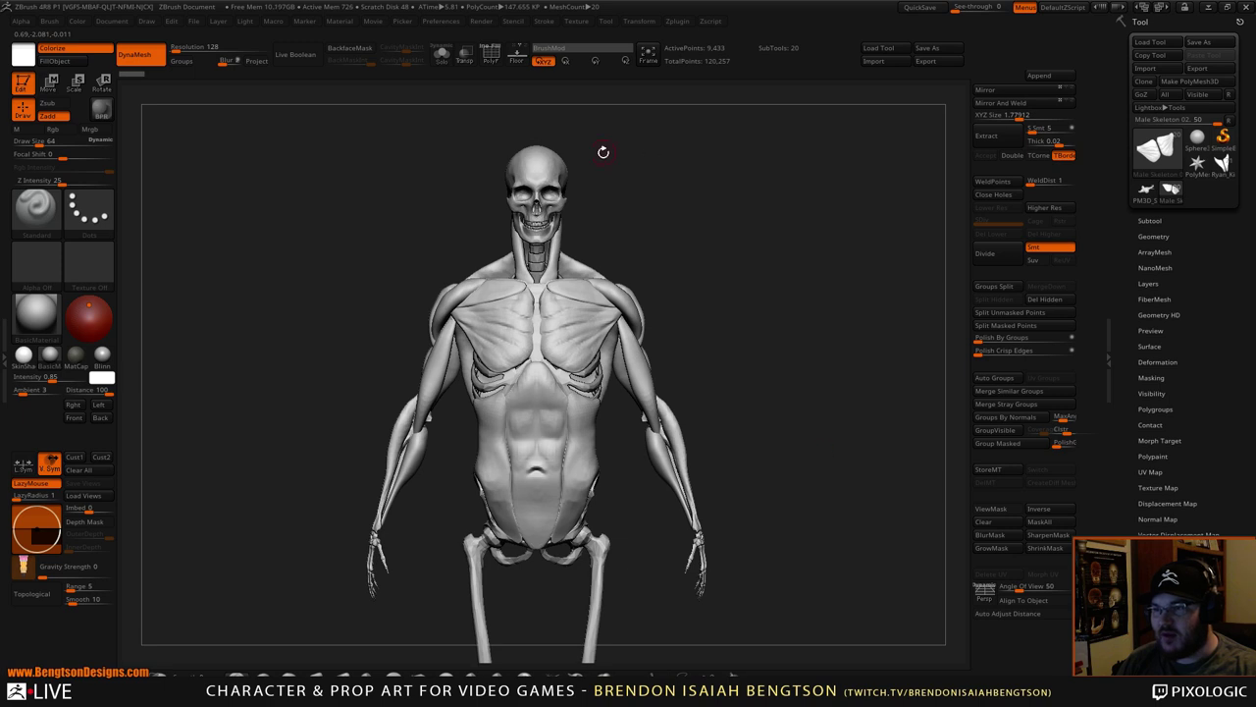
# - Look through the available tool files in LightBox and close it again
pyautogui.press(',')
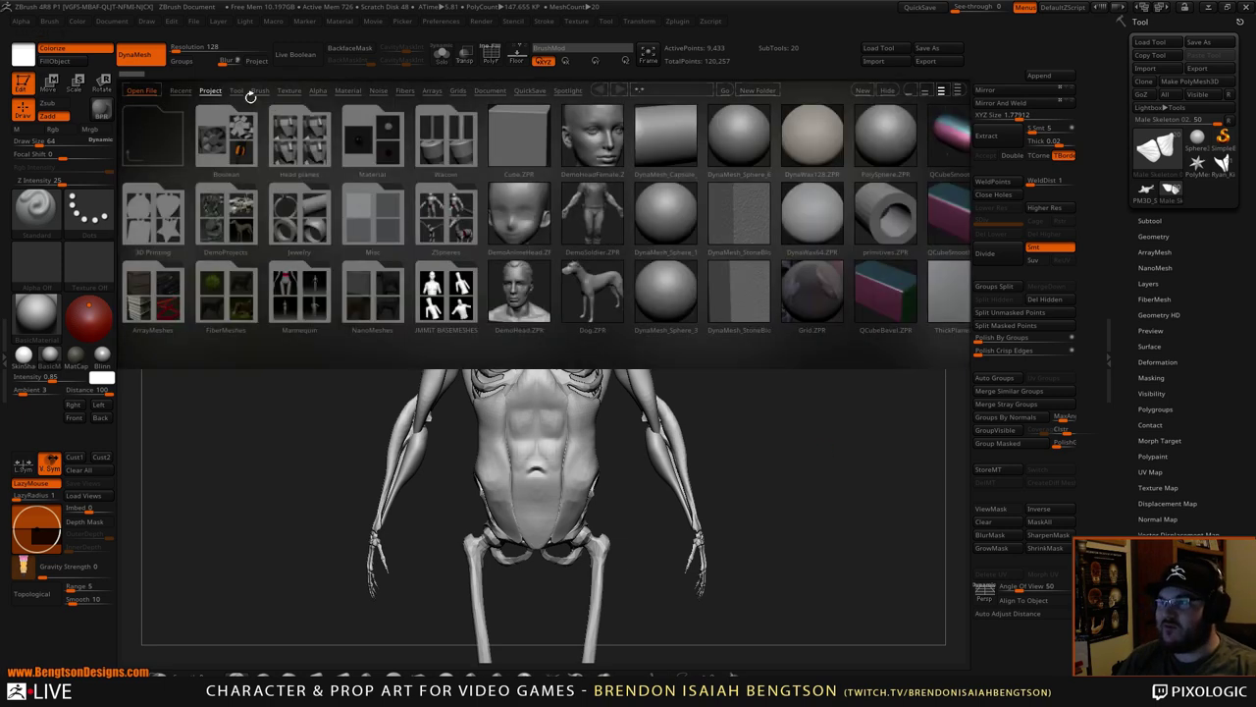
pyautogui.click(235, 91)
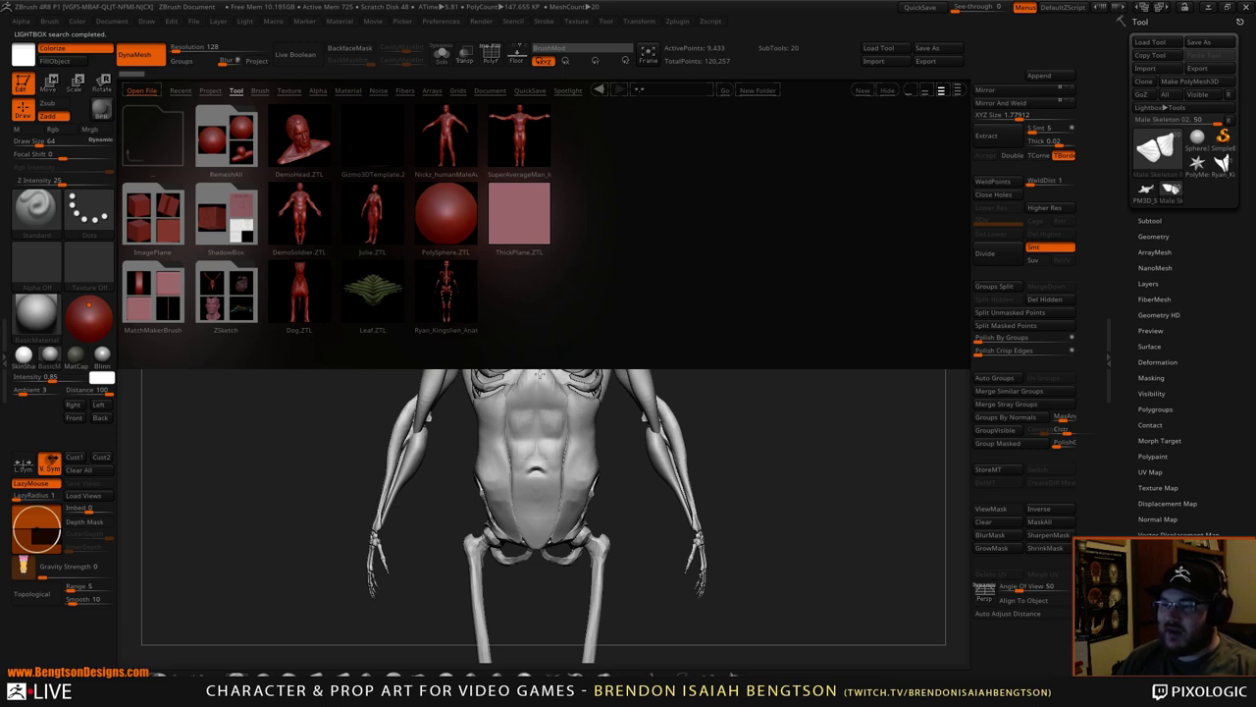
pyautogui.press(',')
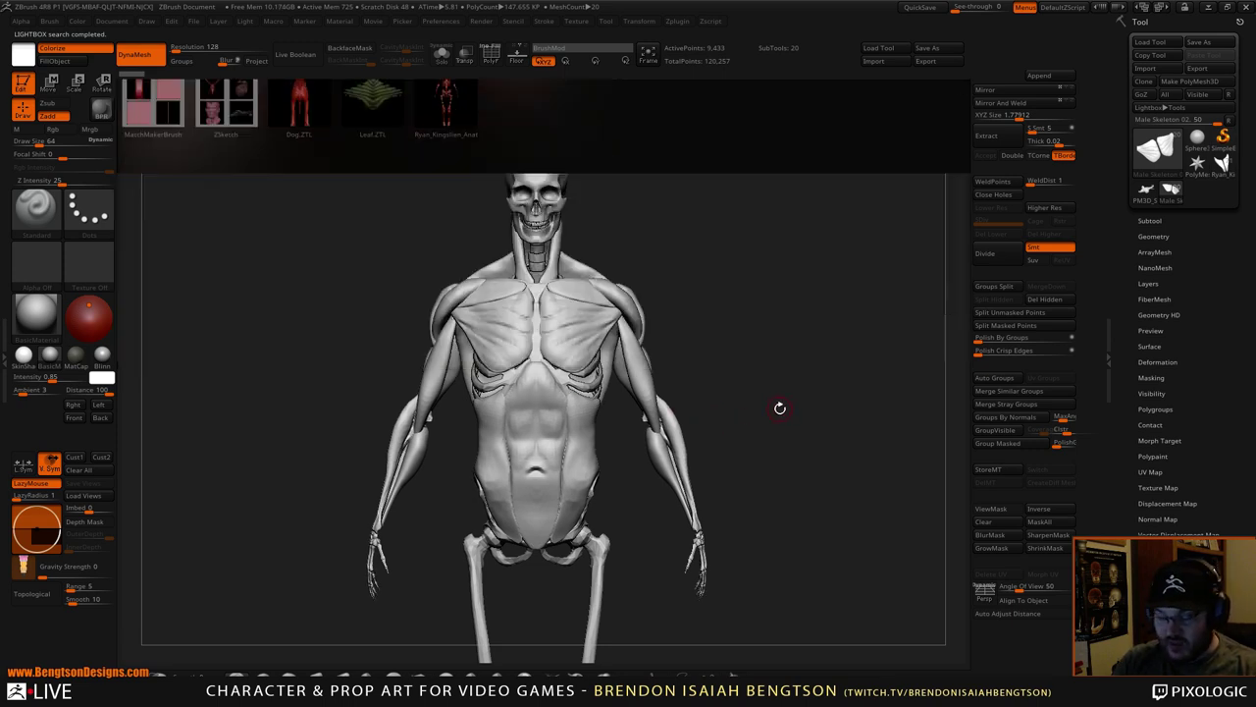
# - Examine the model's chest, shoulders, arms and abdomen from the front and a three-quarter angle
pyautogui.keyDown('alt'); pyautogui.moveTo(801, 360); pyautogui.dragTo(842, 416); pyautogui.keyUp('alt')
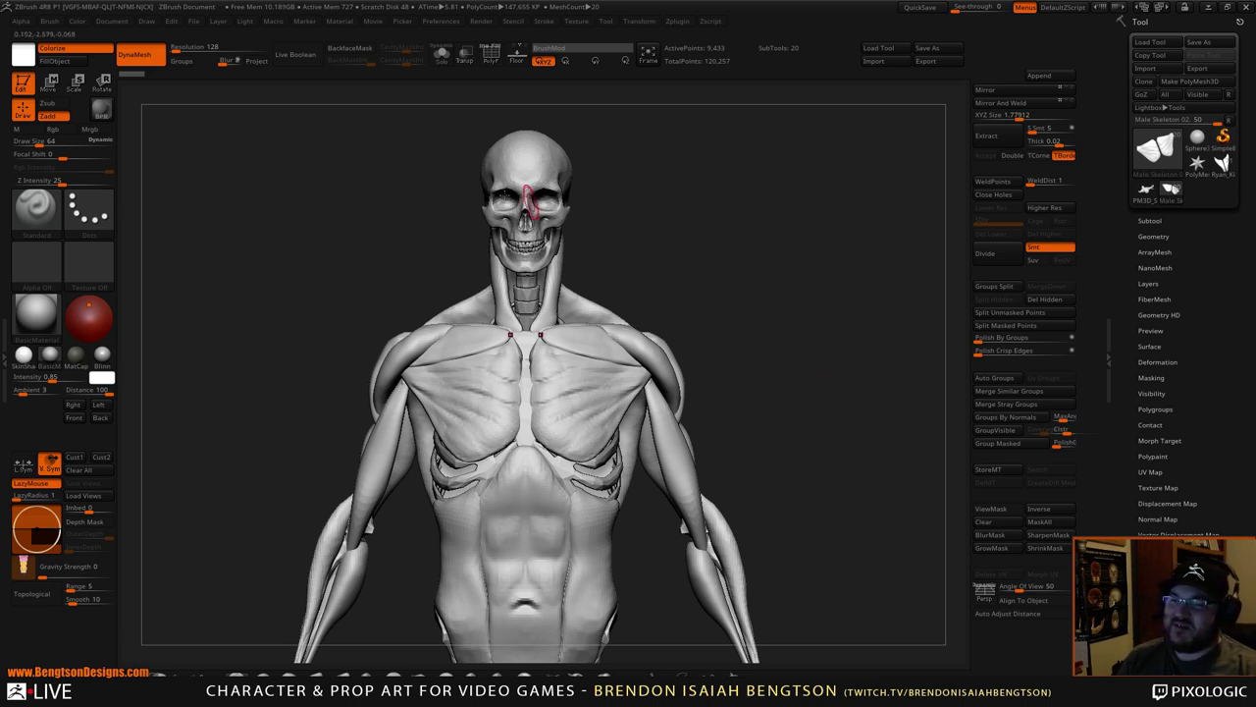
pyautogui.keyDown('shift'); pyautogui.moveTo(859, 359); pyautogui.dragTo(831, 366); pyautogui.keyUp('shift')
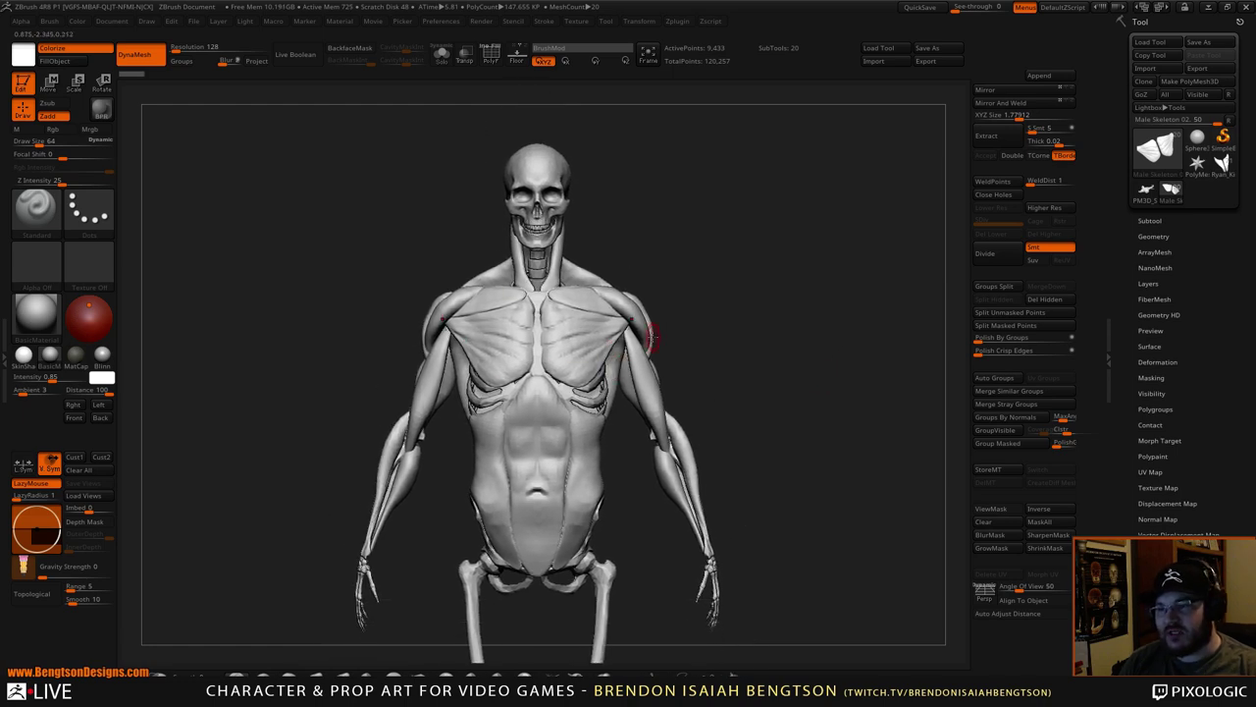
pyautogui.moveTo(775, 434); pyautogui.dragTo(581, 377)
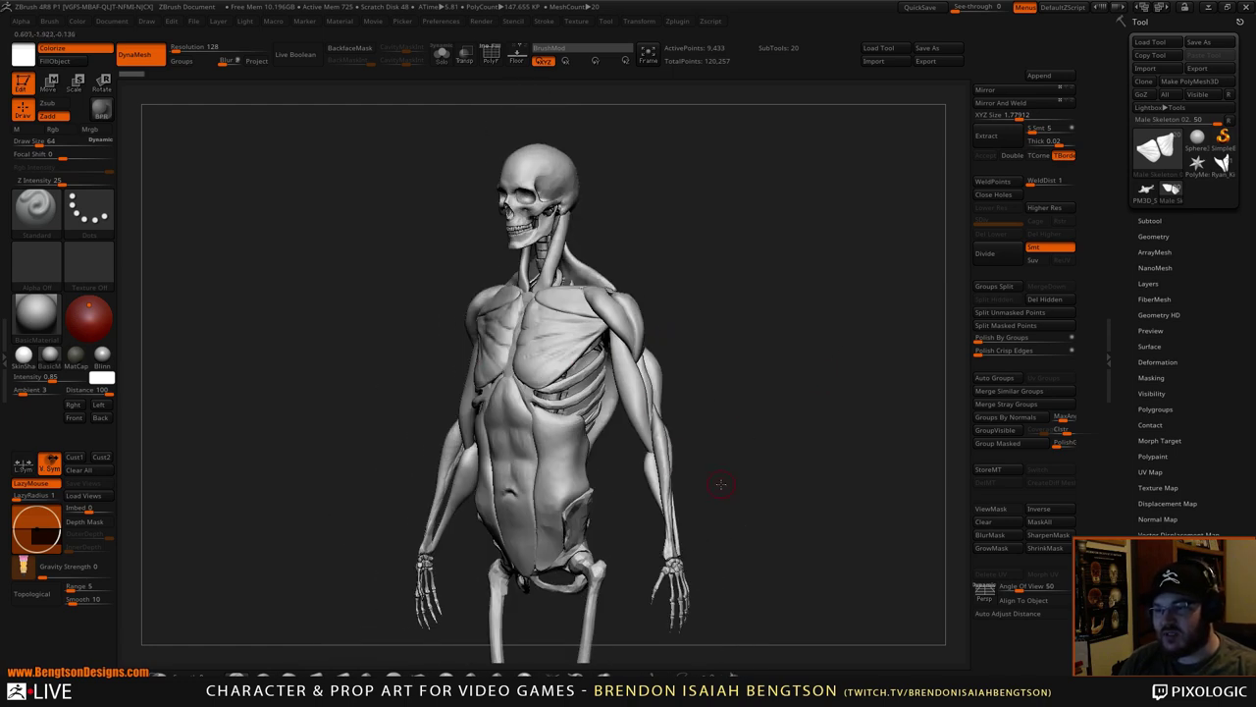
pyautogui.moveTo(720, 484); pyautogui.dragTo(747, 490)
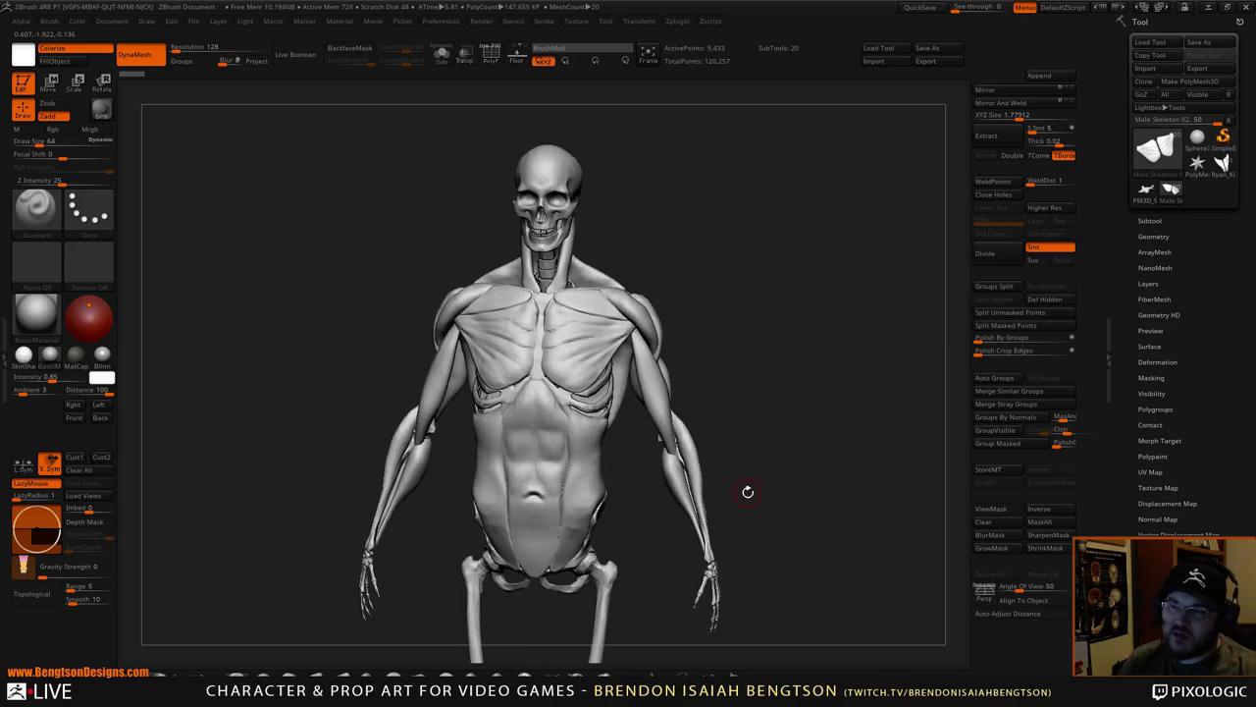
pyautogui.keyDown('alt'); pyautogui.moveTo(763, 317); pyautogui.dragTo(765, 393); pyautogui.keyUp('alt')
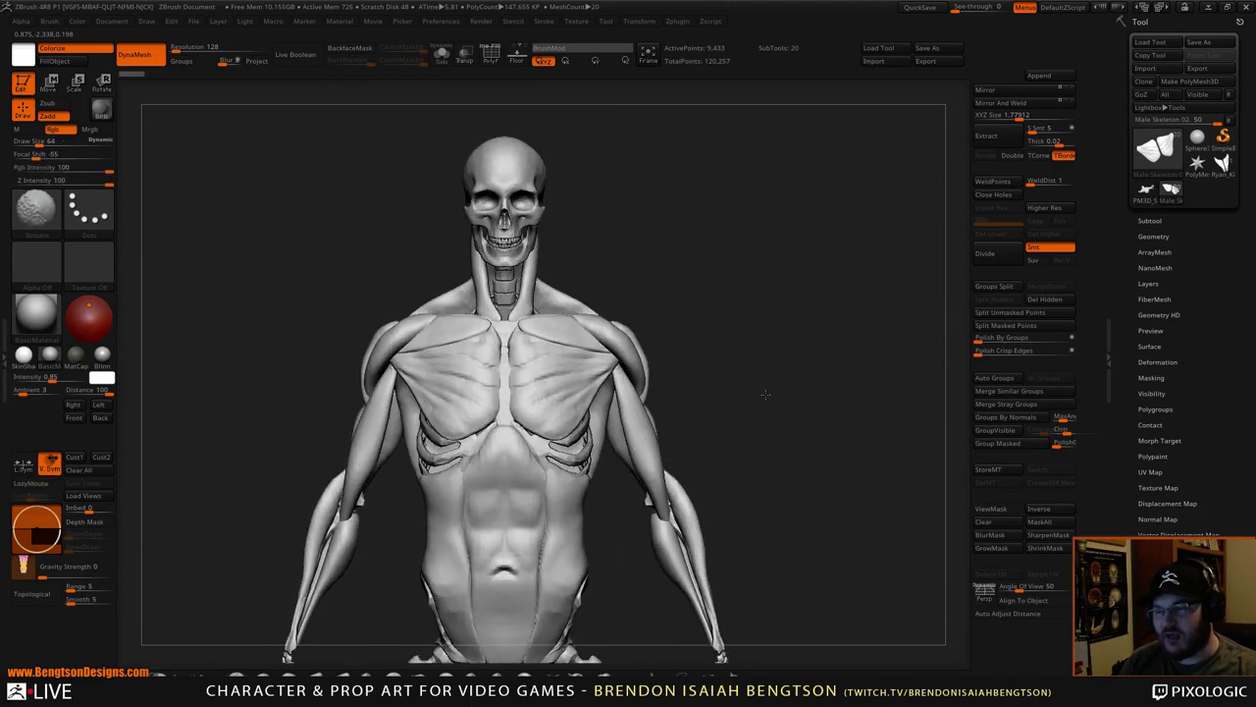
pyautogui.keyDown('alt'); pyautogui.moveTo(735, 342); pyautogui.dragTo(784, 331); pyautogui.keyUp('alt')
pyautogui.keyDown('alt'); pyautogui.moveTo(858, 432); pyautogui.dragTo(791, 308); pyautogui.keyUp('alt')
pyautogui.moveTo(802, 368)
pyautogui.mouseDown()
pyautogui.moveTo(794, 400)
pyautogui.moveTo(788, 304)
pyautogui.moveTo(788, 379)
pyautogui.moveTo(805, 364)
pyautogui.moveTo(788, 328)
pyautogui.mouseUp()
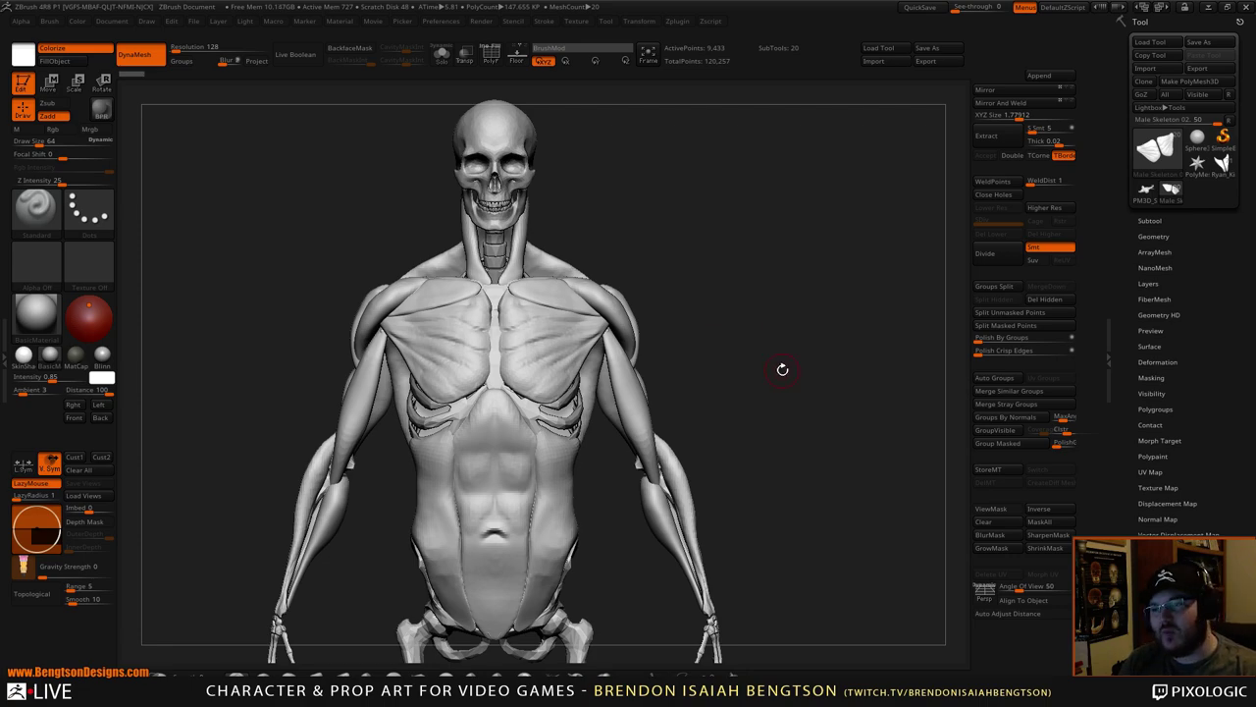
pyautogui.moveTo(783, 368); pyautogui.dragTo(818, 368)
pyautogui.moveTo(845, 374); pyautogui.dragTo(783, 371)
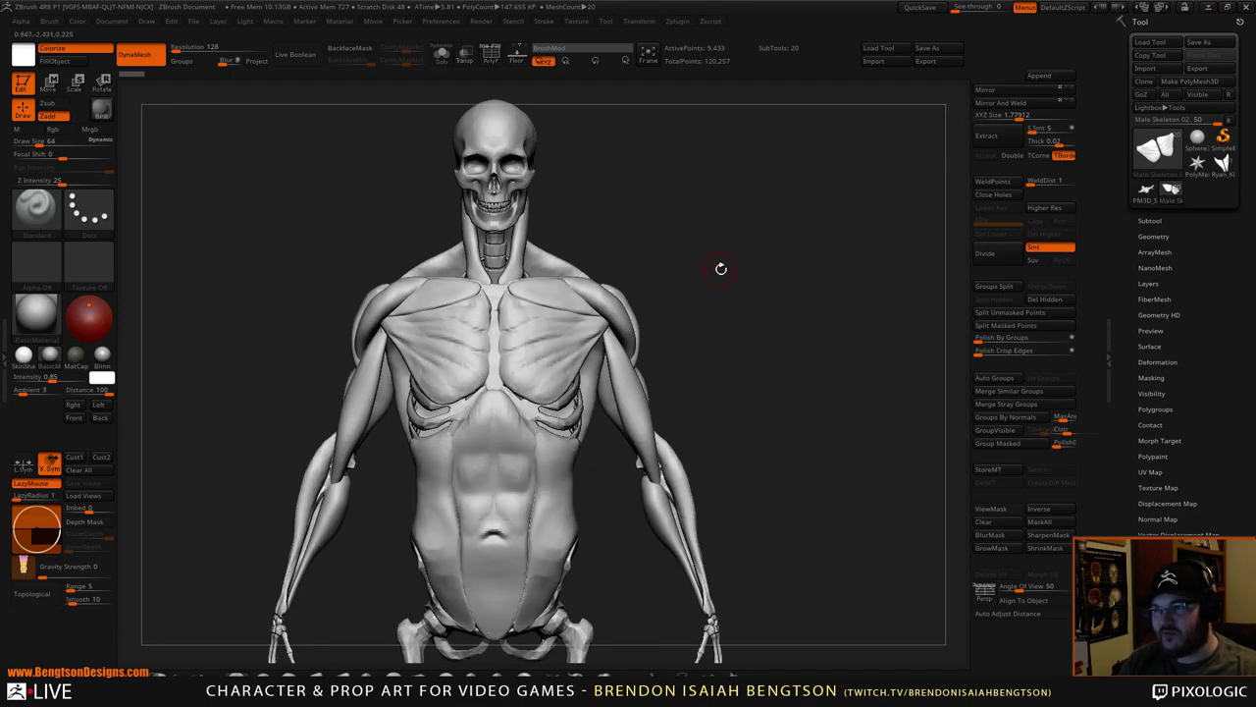
# - Inspect the model's back muscles and its full figure from the front
pyautogui.moveTo(721, 269)
pyautogui.mouseDown()
pyautogui.moveTo(834, 373)
pyautogui.moveTo(697, 388)
pyautogui.mouseUp()
pyautogui.moveTo(814, 407); pyautogui.dragTo(837, 321)
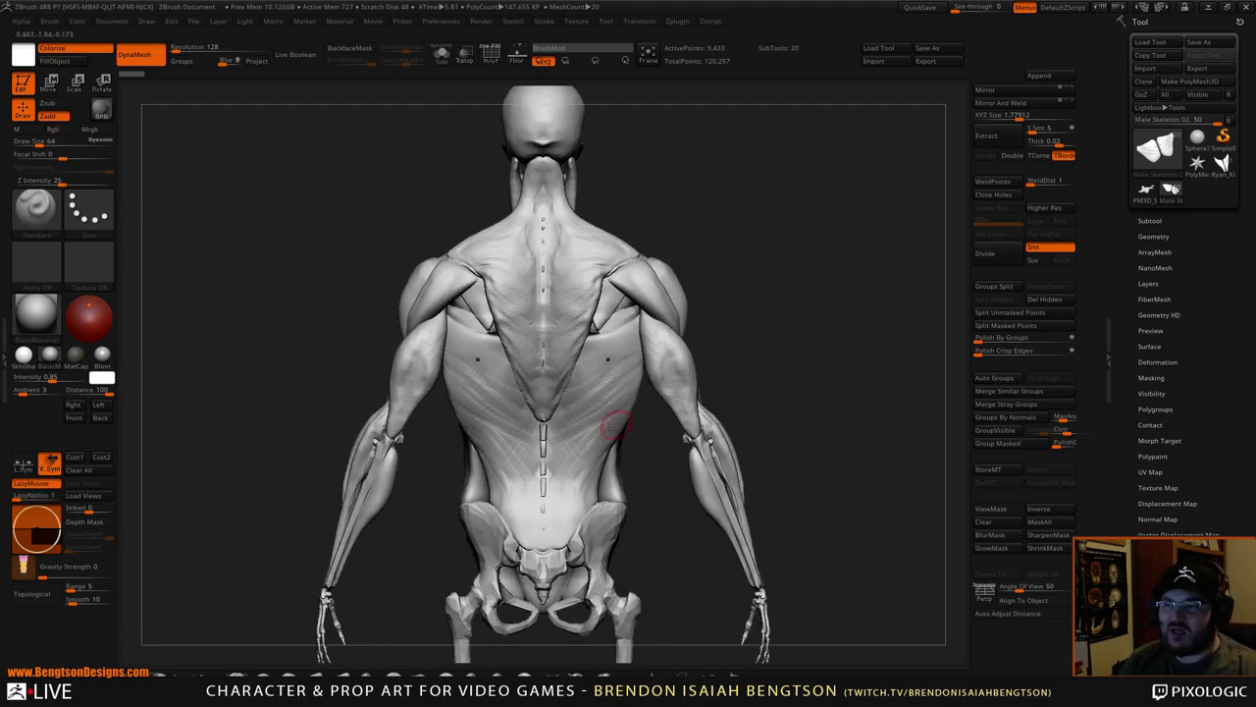
pyautogui.moveTo(779, 338); pyautogui.dragTo(707, 363)
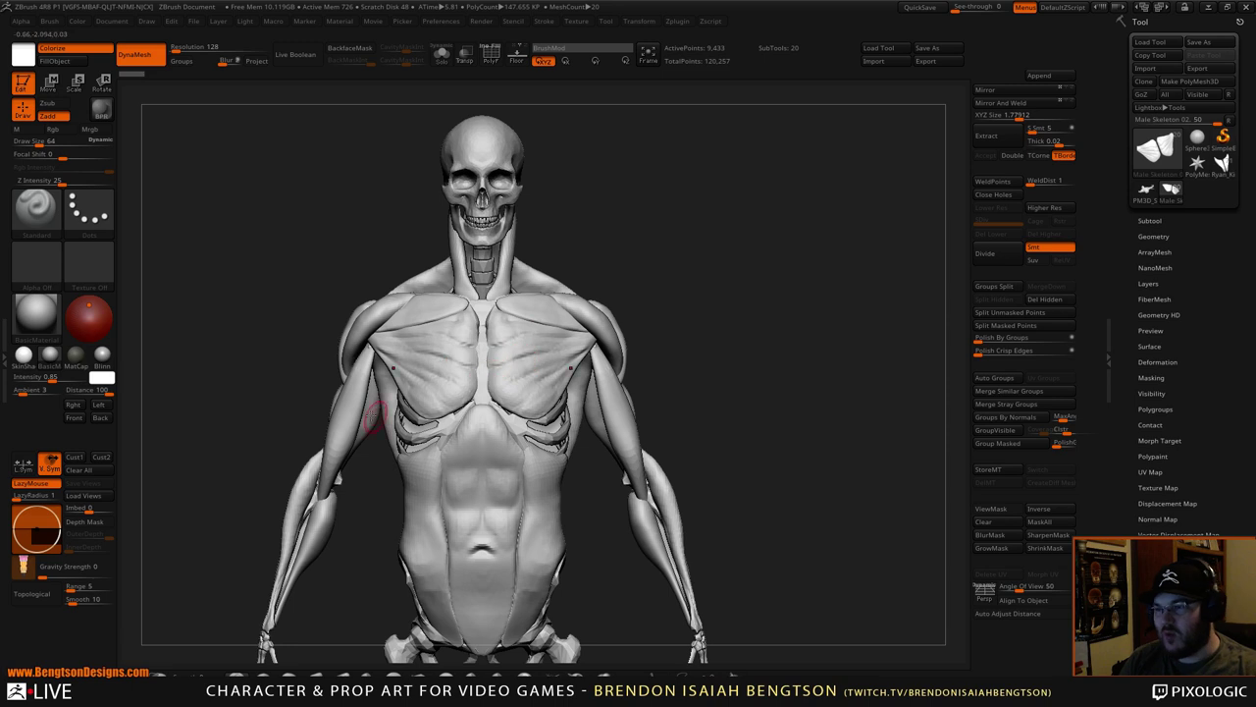
pyautogui.keyDown('alt'); pyautogui.moveTo(810, 302); pyautogui.dragTo(810, 245); pyautogui.keyUp('alt')
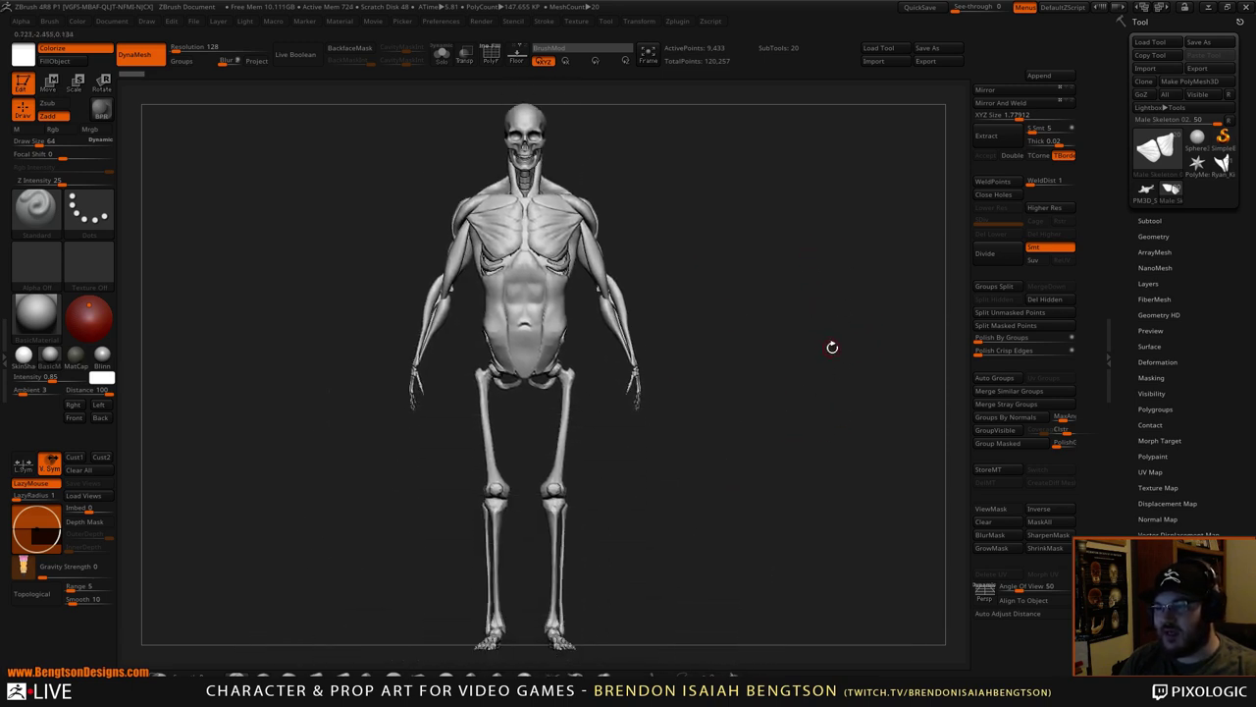
pyautogui.keyDown('alt'); pyautogui.moveTo(827, 349); pyautogui.dragTo(760, 365); pyautogui.keyUp('alt')
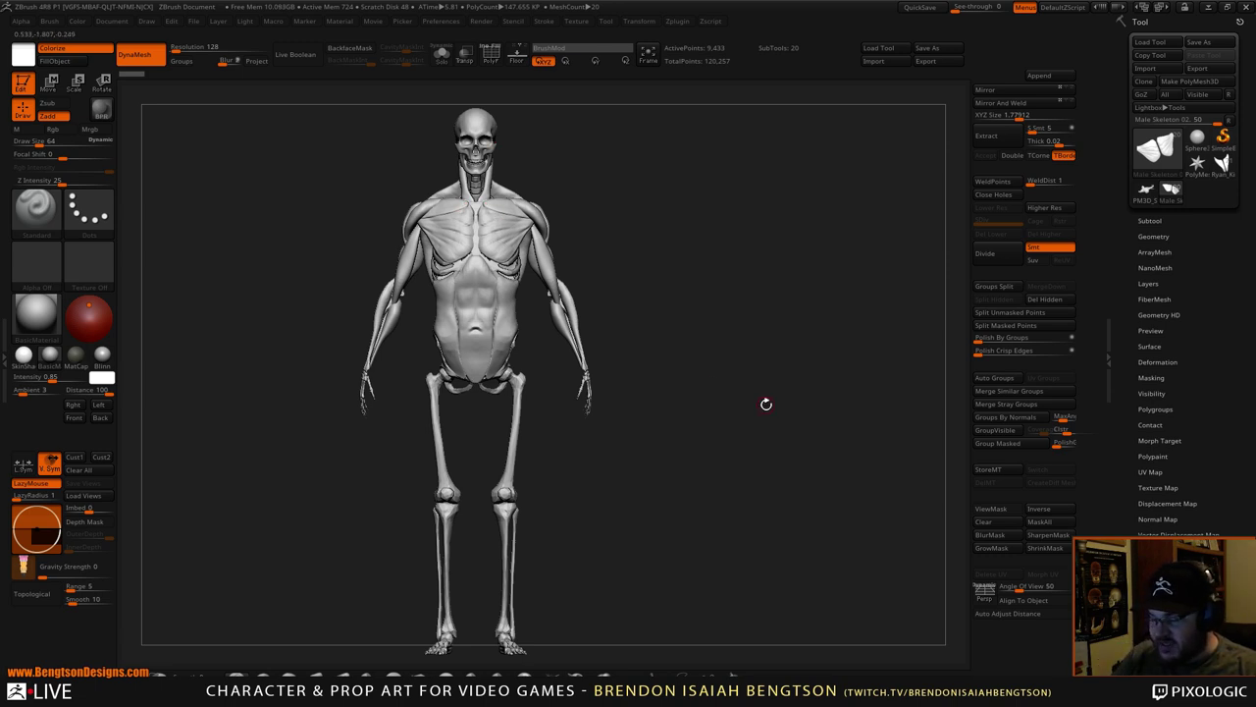
# - Turn on perspective for the view and inspect the model's neck and chest up close
pyautogui.press('p')
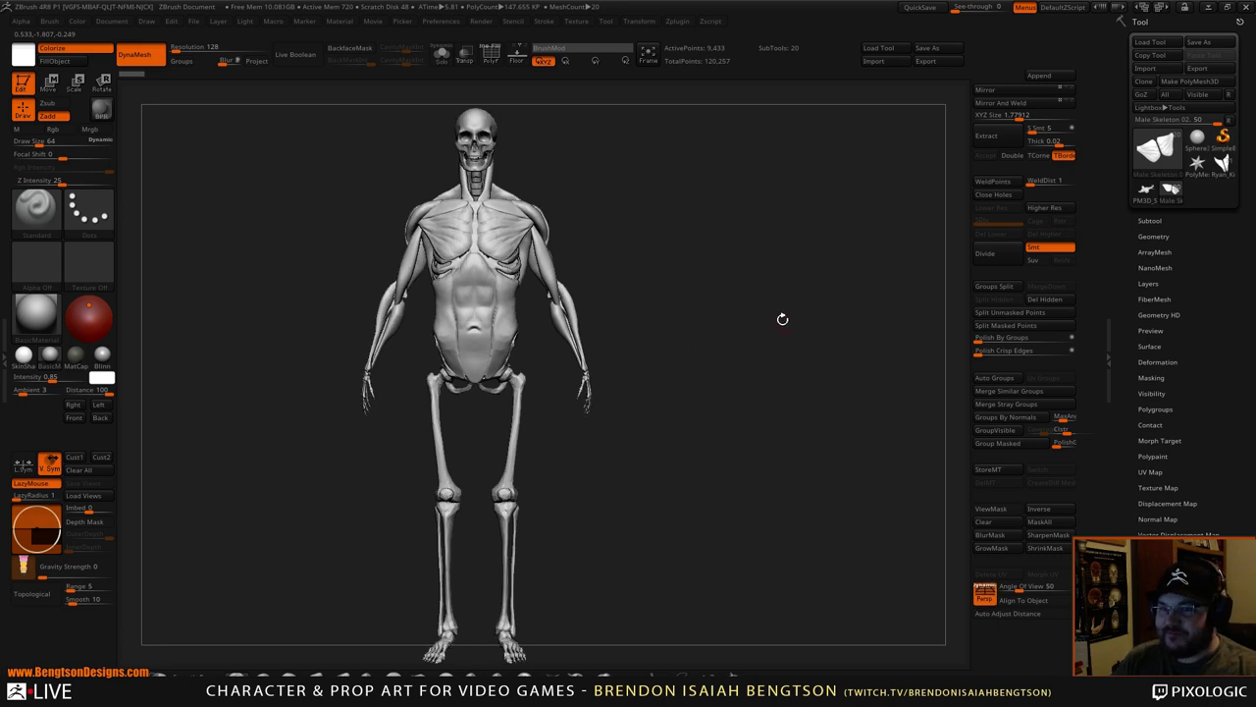
pyautogui.keyDown('alt'); pyautogui.moveTo(817, 208); pyautogui.dragTo(902, 501); pyautogui.keyUp('alt')
pyautogui.keyDown('alt'); pyautogui.moveTo(896, 208); pyautogui.dragTo(861, 482); pyautogui.keyUp('alt')
pyautogui.keyDown('alt'); pyautogui.moveTo(826, 279); pyautogui.dragTo(677, 485); pyautogui.keyUp('alt')
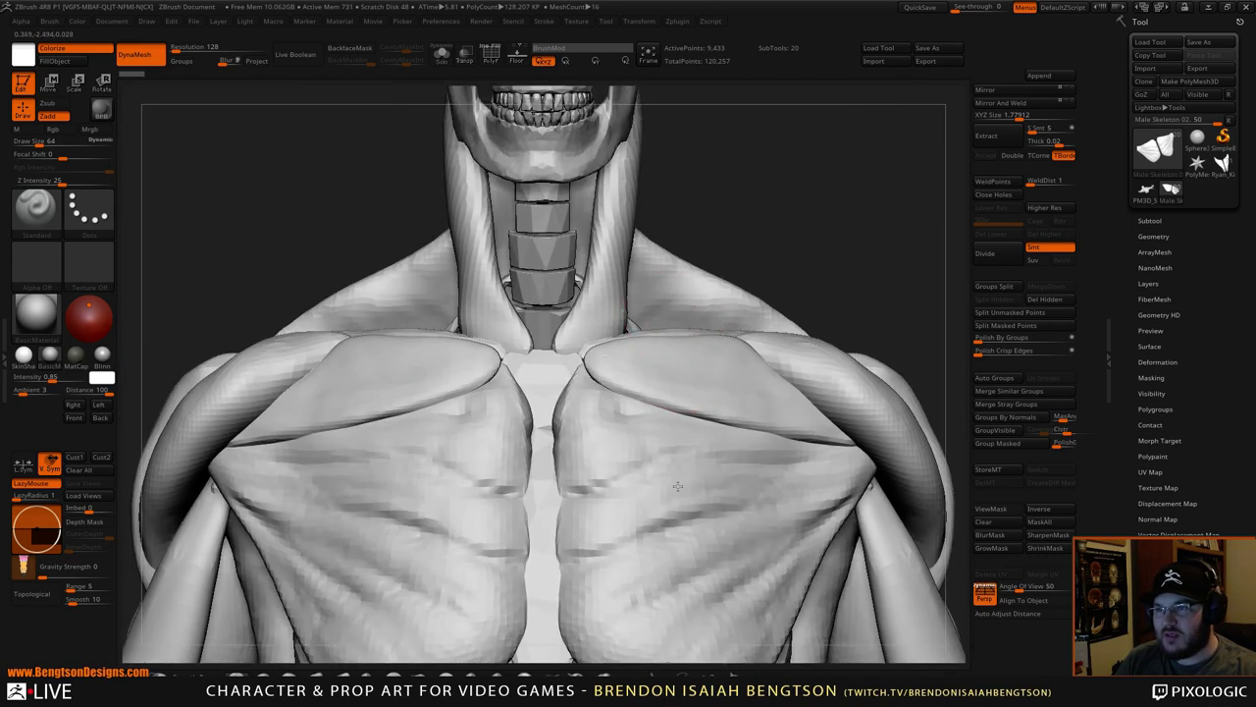
pyautogui.keyDown('alt'); pyautogui.moveTo(678, 196); pyautogui.dragTo(722, 447); pyautogui.keyUp('alt')
pyautogui.moveTo(835, 260)
pyautogui.mouseDown()
pyautogui.moveTo(606, 272)
pyautogui.moveTo(583, 288)
pyautogui.mouseUp()
pyautogui.keyDown('alt'); pyautogui.moveTo(651, 379); pyautogui.dragTo(697, 340); pyautogui.keyUp('alt')
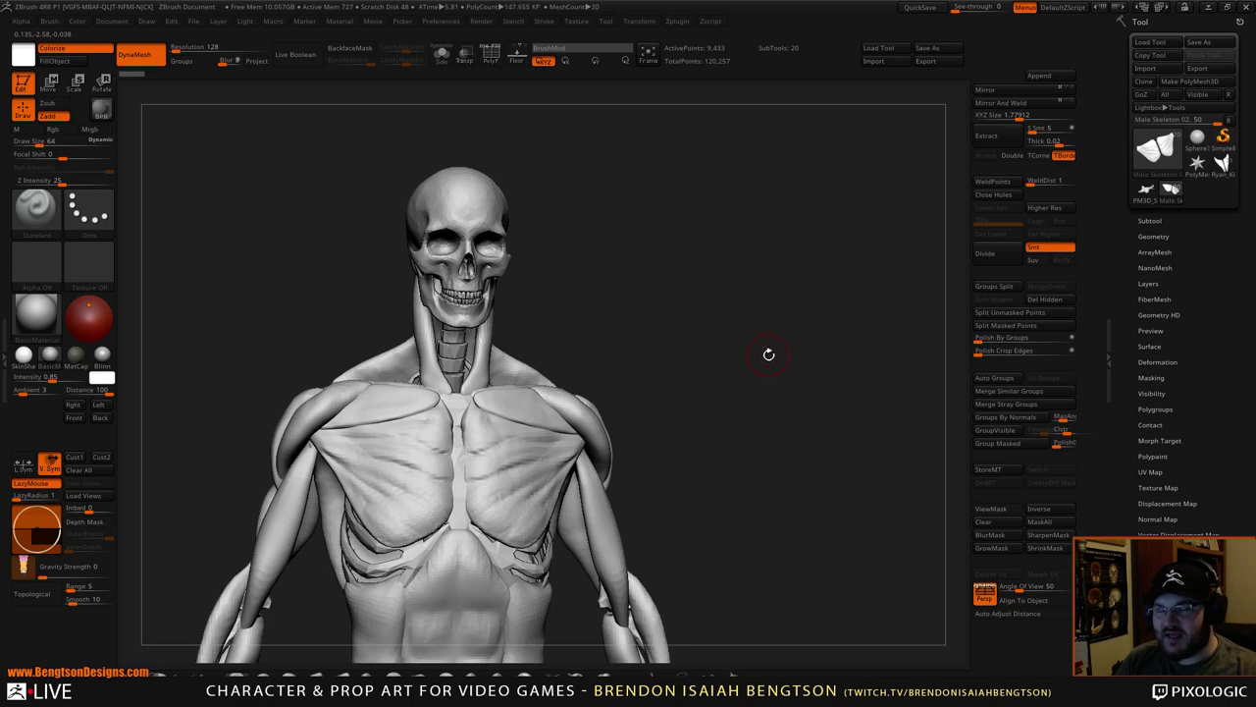
# - Examine the skull's cheekbone, jaw and eye sockets up close from a three-quarter angle
pyautogui.keyDown('alt'); pyautogui.moveTo(769, 353); pyautogui.dragTo(727, 411); pyautogui.keyUp('alt')
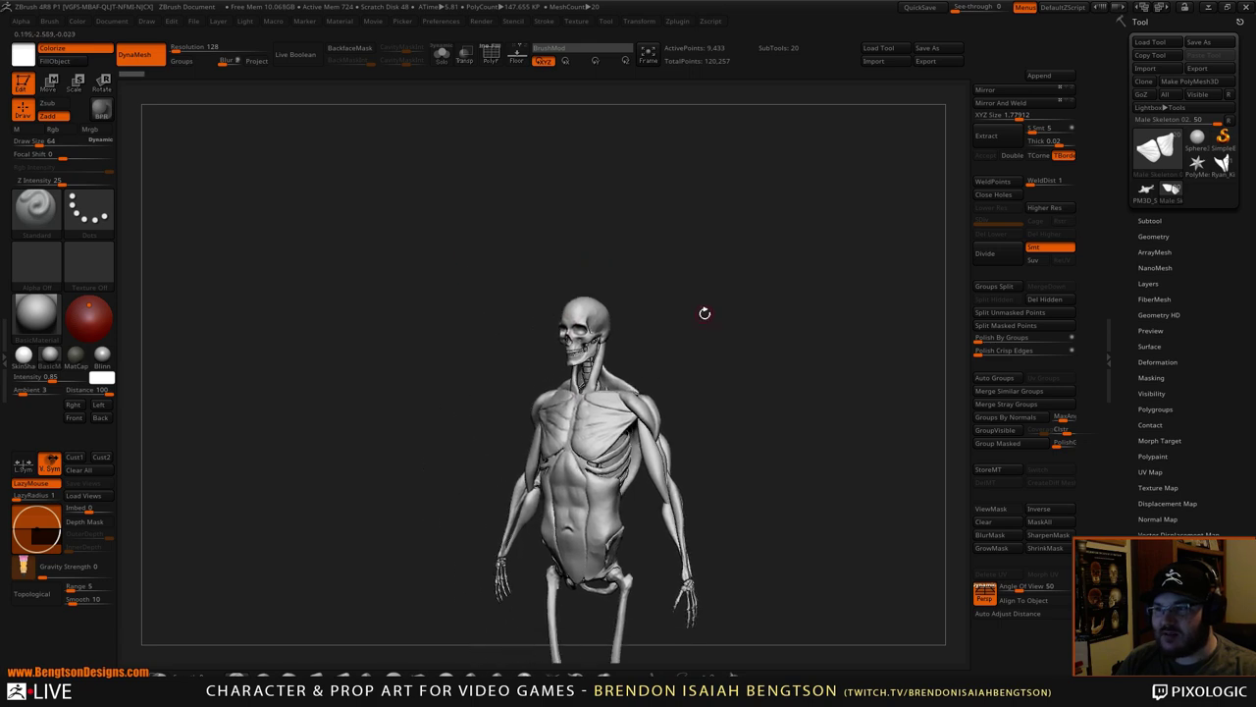
pyautogui.moveTo(705, 313)
pyautogui.keyDown('alt'); pyautogui.mouseDown()
pyautogui.moveTo(786, 295)
pyautogui.moveTo(799, 446)
pyautogui.mouseUp(); pyautogui.keyUp('alt')
pyautogui.moveTo(798, 365)
pyautogui.mouseDown()
pyautogui.moveTo(757, 367)
pyautogui.moveTo(870, 482)
pyautogui.moveTo(873, 510)
pyautogui.moveTo(786, 608)
pyautogui.mouseUp()
pyautogui.moveTo(393, 389)
pyautogui.mouseDown()
pyautogui.moveTo(610, 385)
pyautogui.moveTo(595, 371)
pyautogui.moveTo(620, 336)
pyautogui.mouseUp()
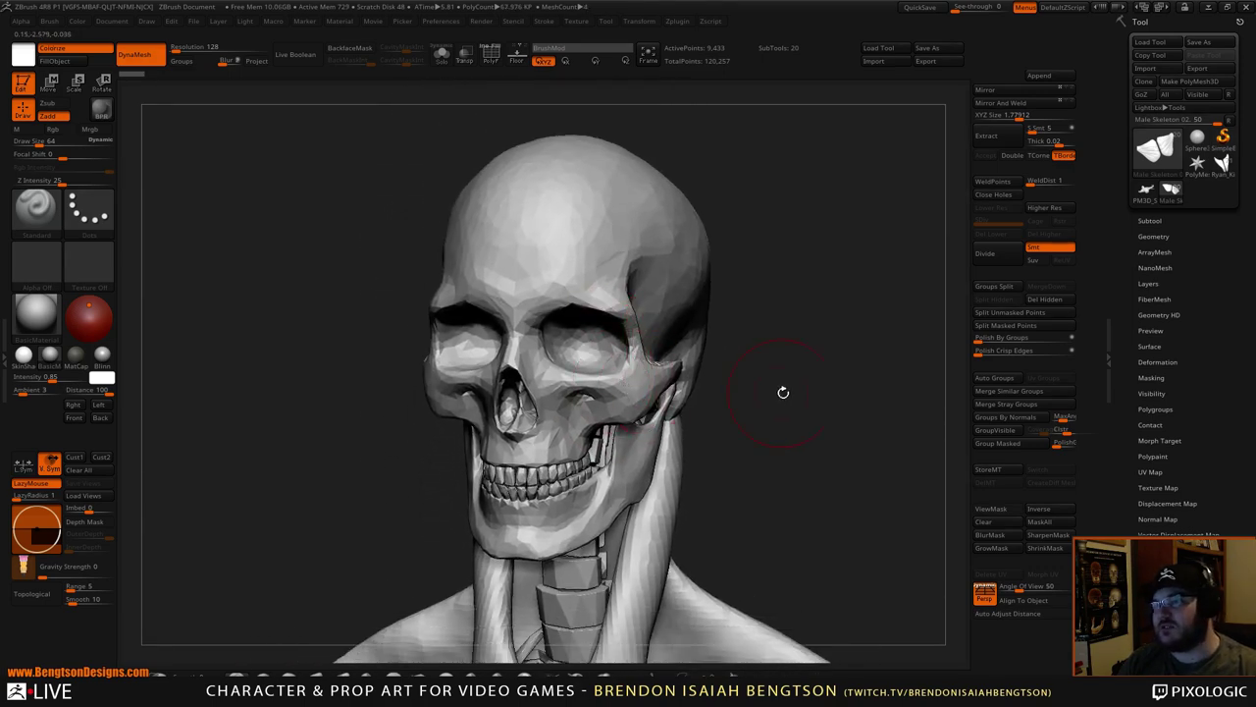
pyautogui.moveTo(780, 428)
pyautogui.mouseDown()
pyautogui.moveTo(677, 427)
pyautogui.moveTo(802, 429)
pyautogui.moveTo(791, 426)
pyautogui.moveTo(705, 427)
pyautogui.moveTo(808, 429)
pyautogui.moveTo(756, 442)
pyautogui.moveTo(802, 446)
pyautogui.moveTo(771, 432)
pyautogui.moveTo(756, 388)
pyautogui.moveTo(809, 443)
pyautogui.moveTo(790, 418)
pyautogui.mouseUp()
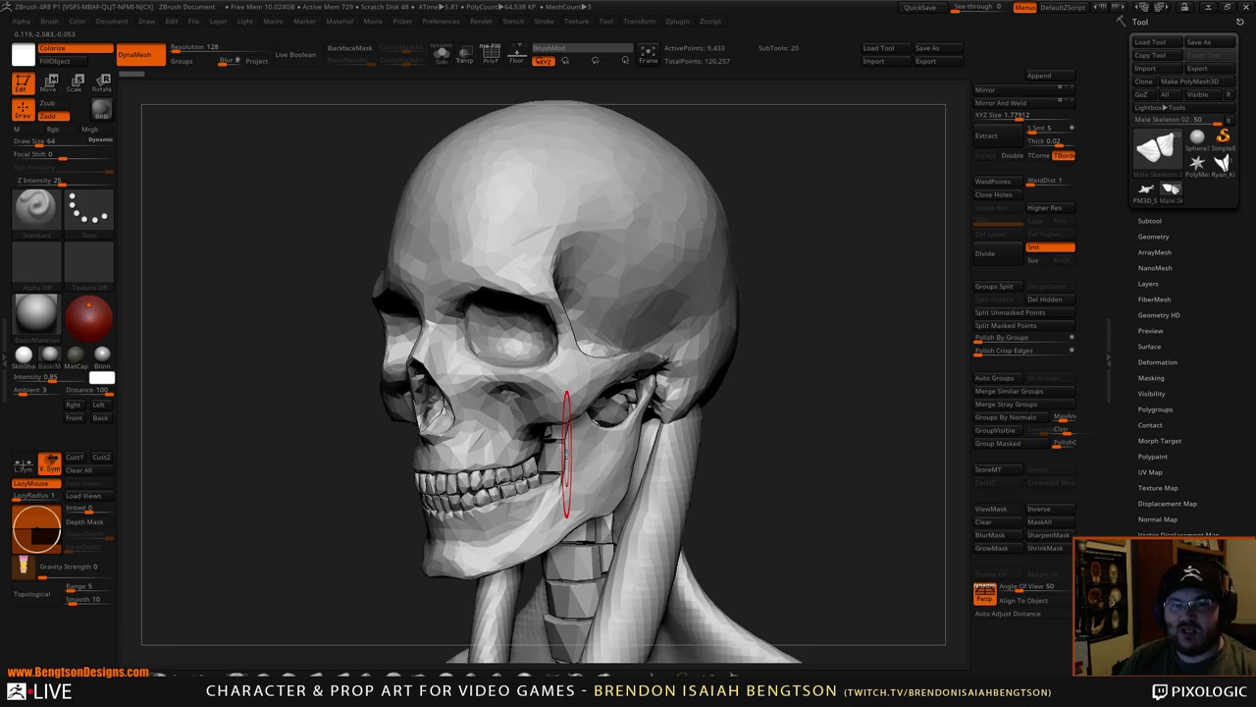
pyautogui.moveTo(732, 399); pyautogui.dragTo(783, 450)
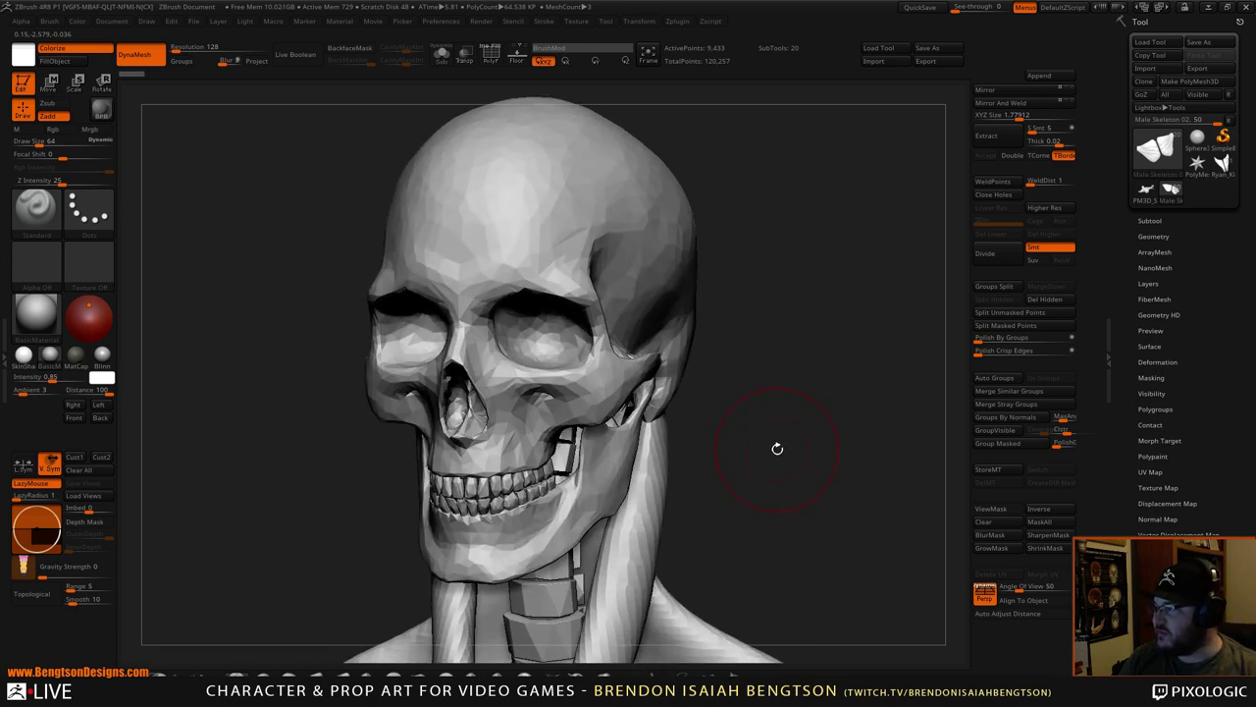
# - Switch to the browser's "face anatomy muscle insertion points" image results and view the trapezius and deltoid diagram
pyautogui.moveTo(0, 126); pyautogui.dragTo(719, 83)
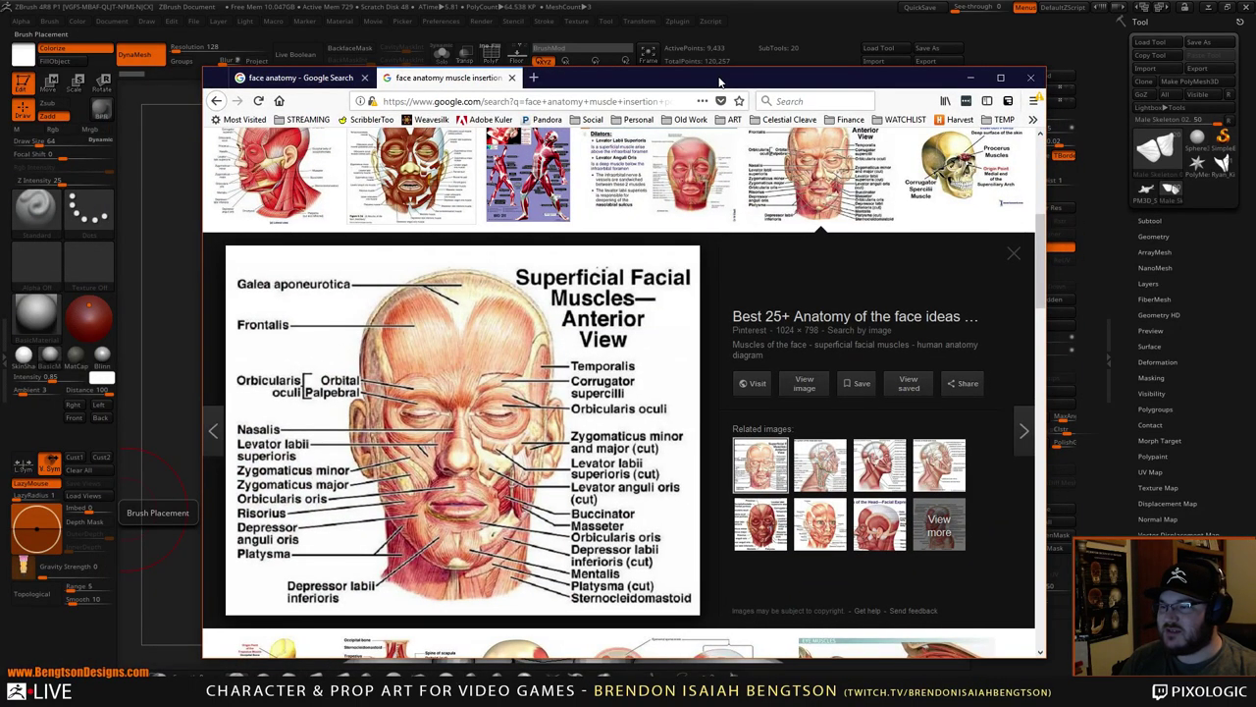
pyautogui.click(725, 406)
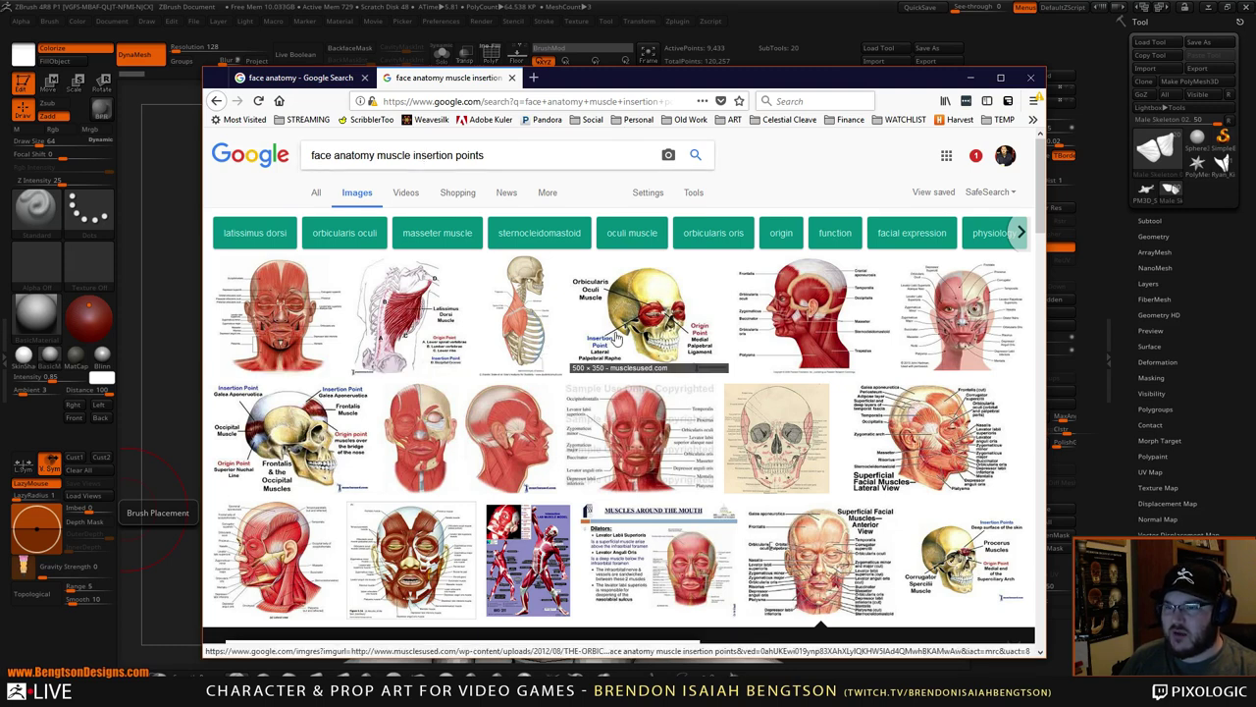
pyautogui.click(526, 325)
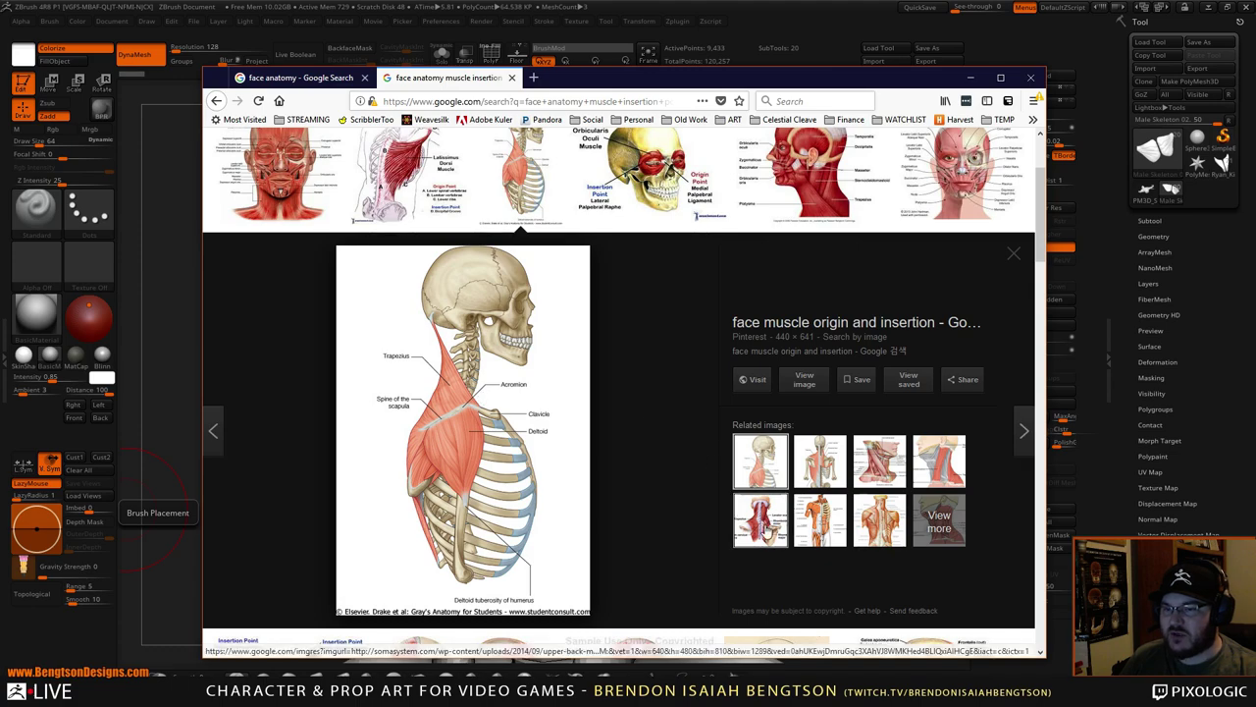
pyautogui.click(531, 208)
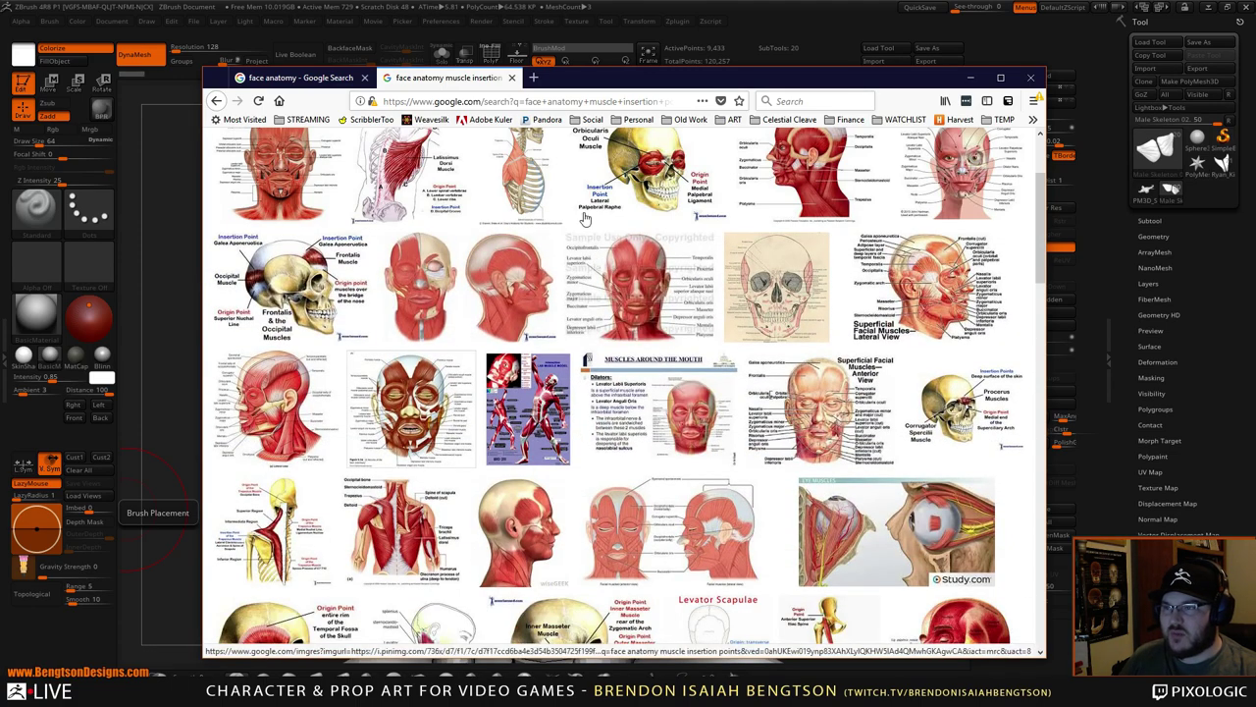
# - Find the inner and outer masseter muscle diagram in the image results and view the related temporalis muscle diagram
pyautogui.scroll(-3, 557, 496)
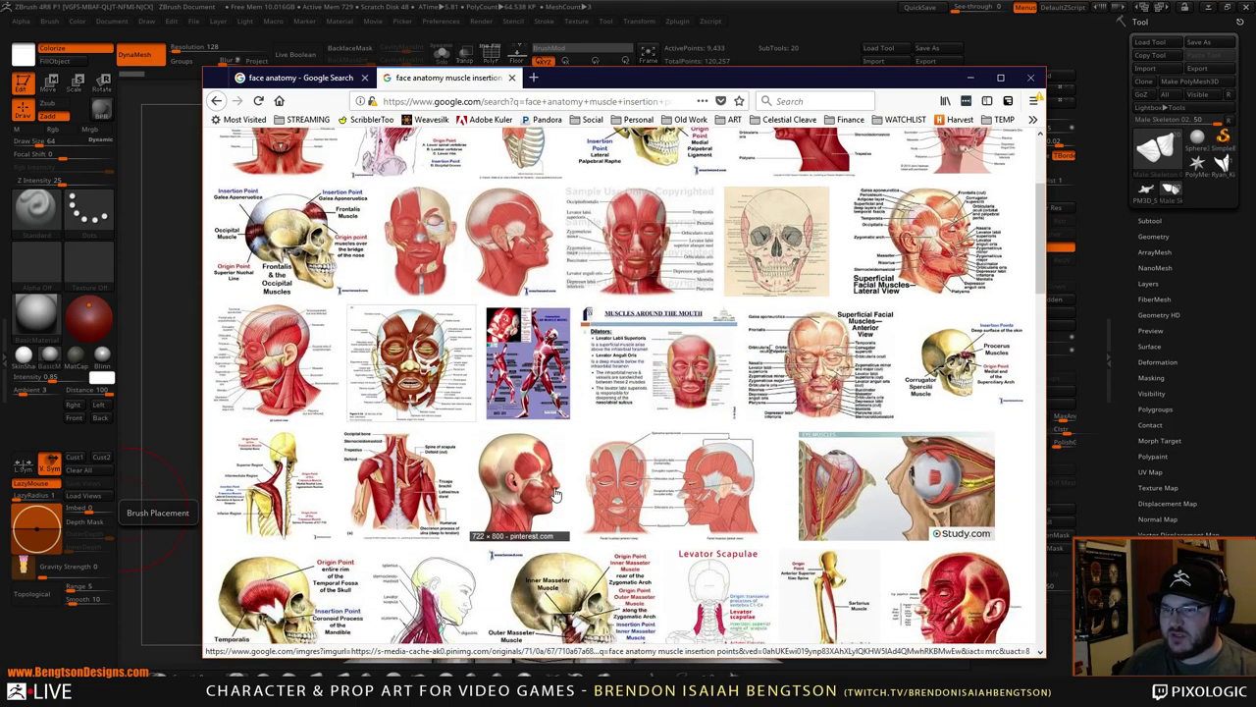
pyautogui.scroll(-5, 556, 496)
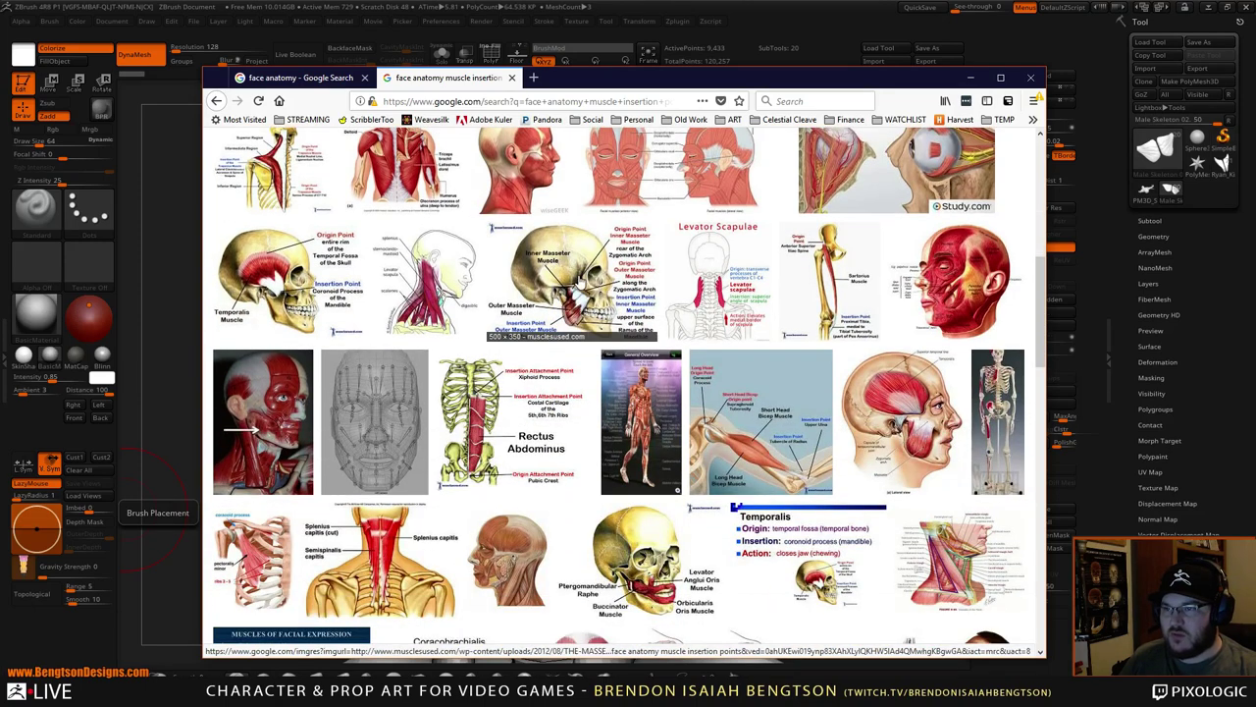
pyautogui.click(584, 293)
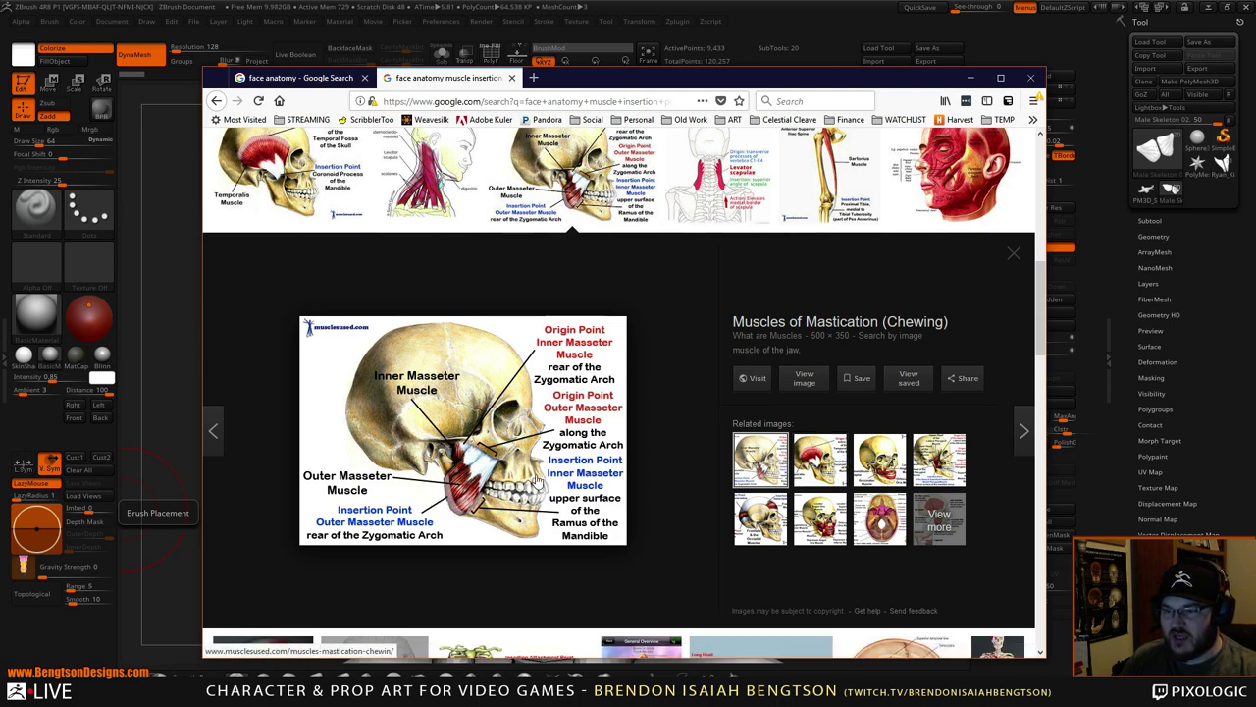
pyautogui.click(836, 469)
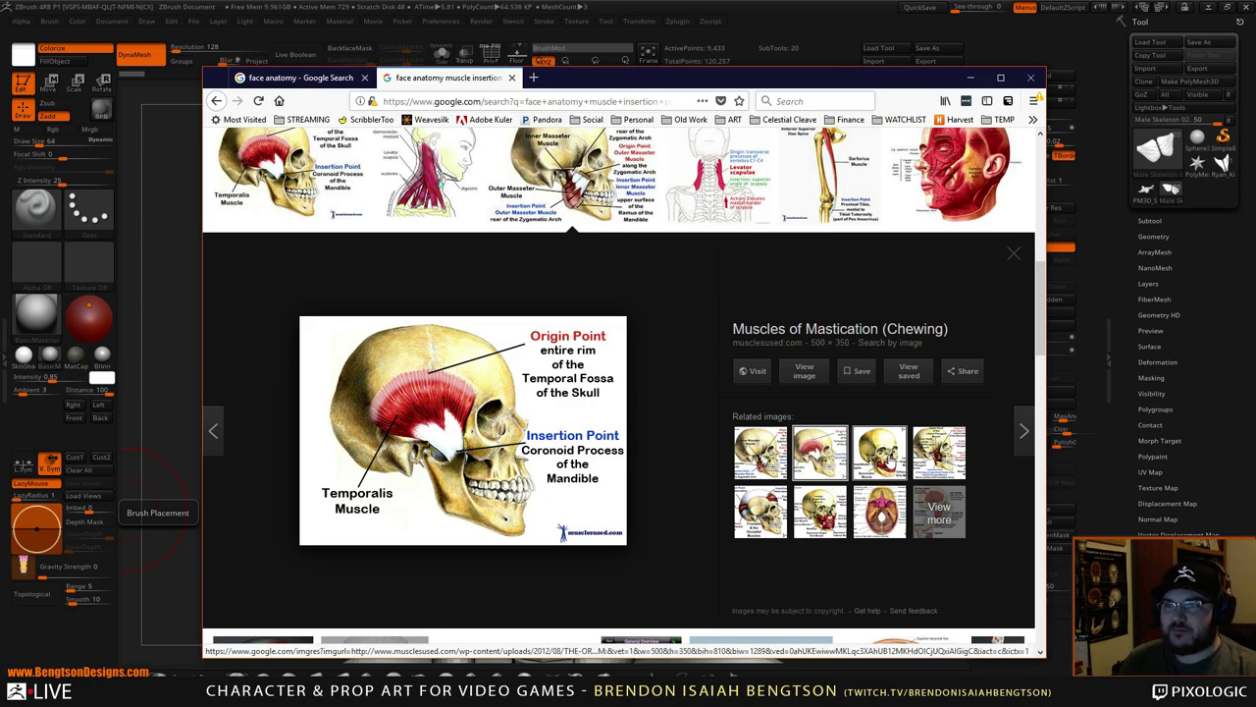
# - Study the "Superficial Facial Muscles—Anterior View" diagram and bring up the "face anatomy" image results
pyautogui.click(587, 188)
pyautogui.scroll(10, 628, 373)
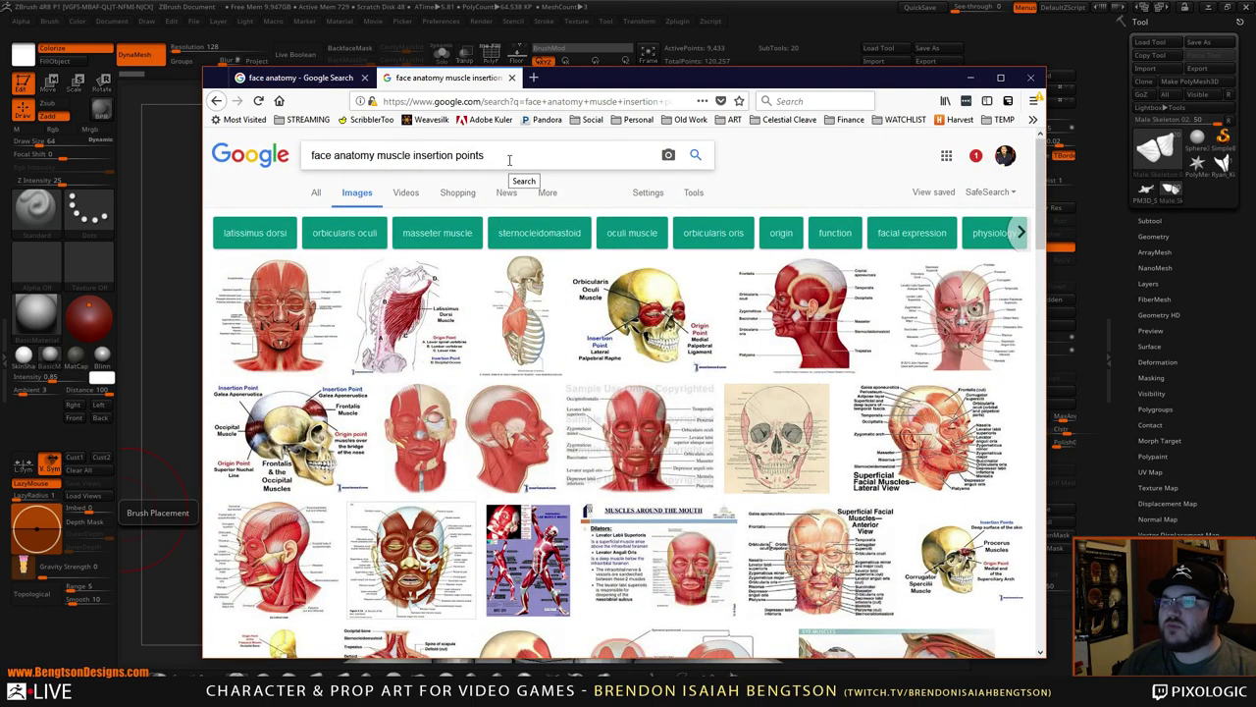
pyautogui.scroll(-2, 624, 483)
pyautogui.scroll(-2, 625, 483)
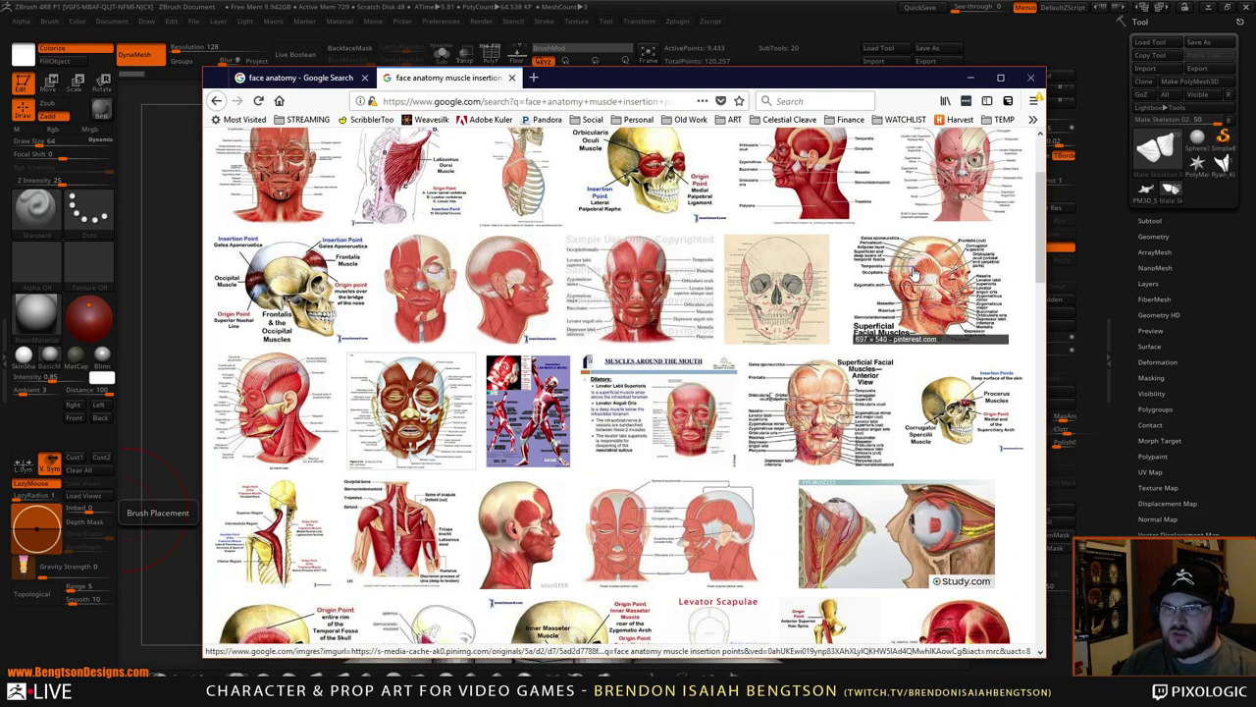
pyautogui.click(823, 413)
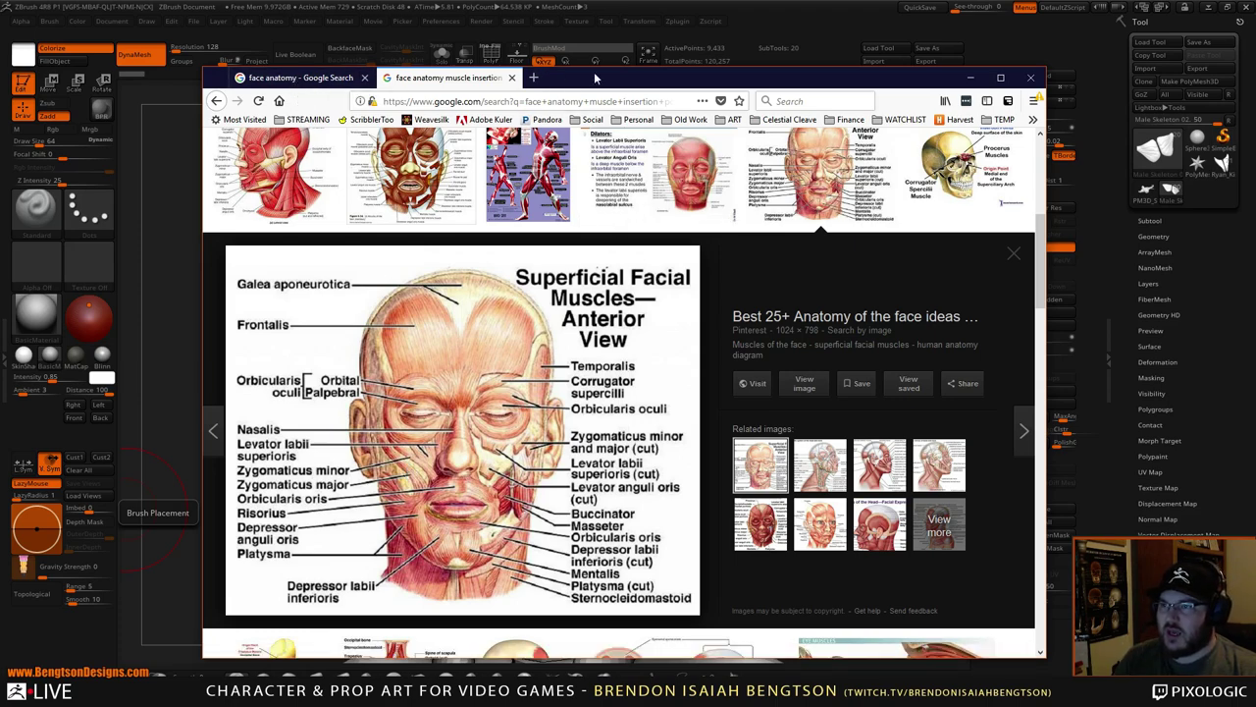
pyautogui.click(300, 78)
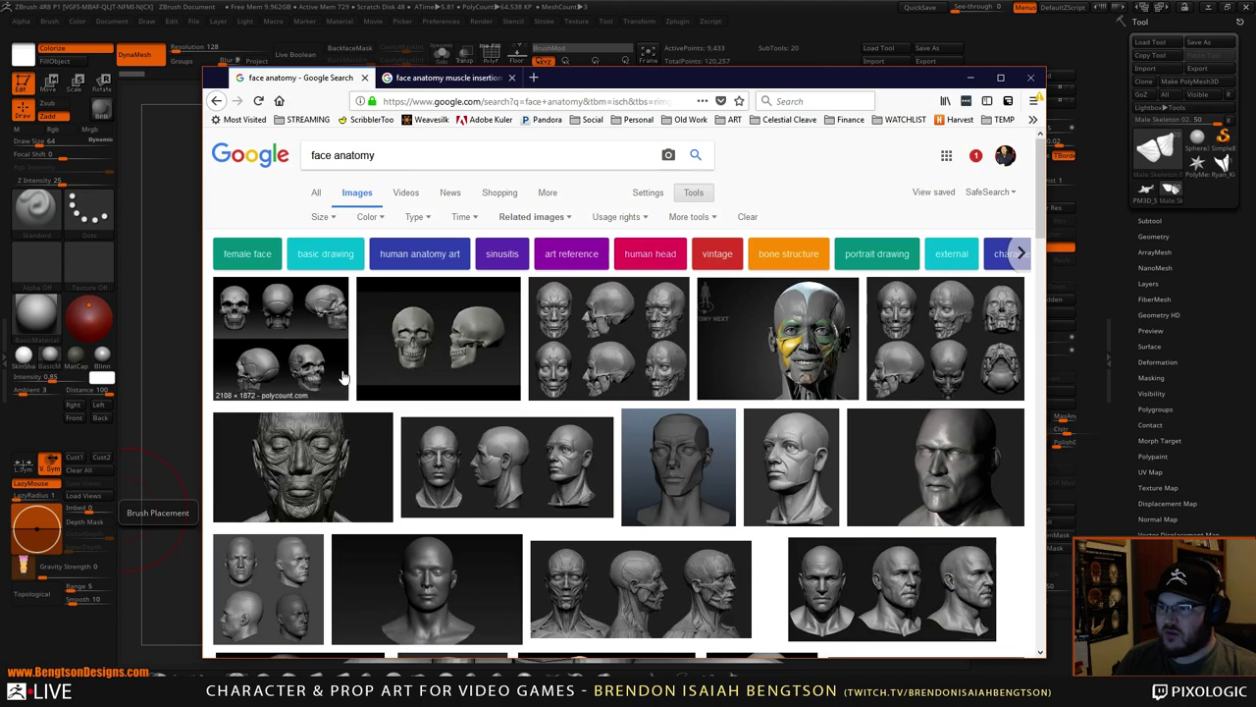
# - Look over the "Facial Anatomy Sculpt" and "Anatomy Of The Head And Neck" images in the face anatomy results
pyautogui.click(332, 470)
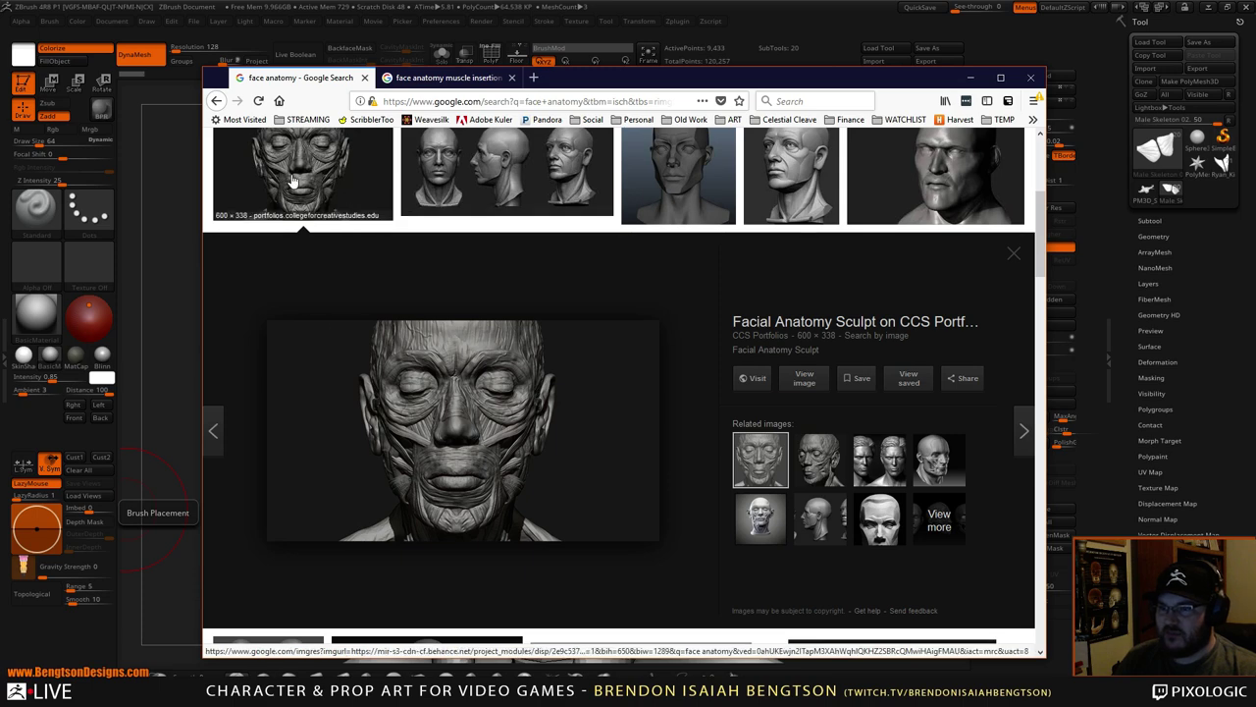
pyautogui.click(294, 181)
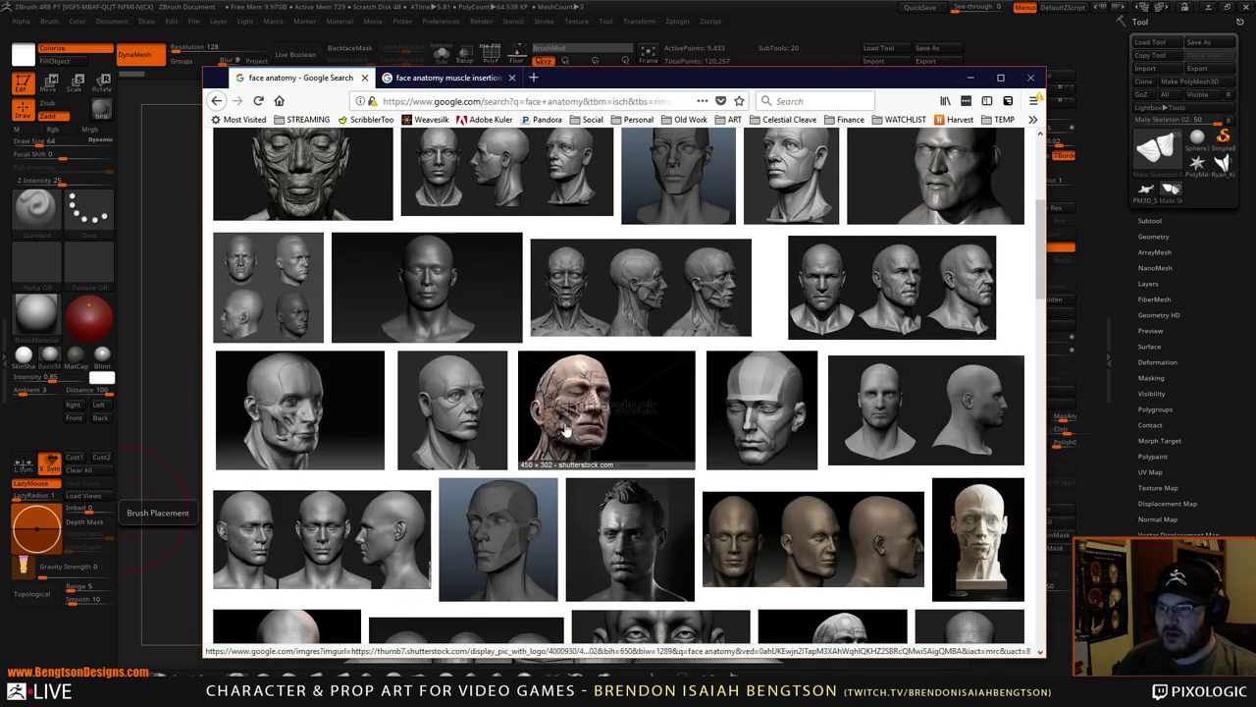
pyautogui.click(566, 430)
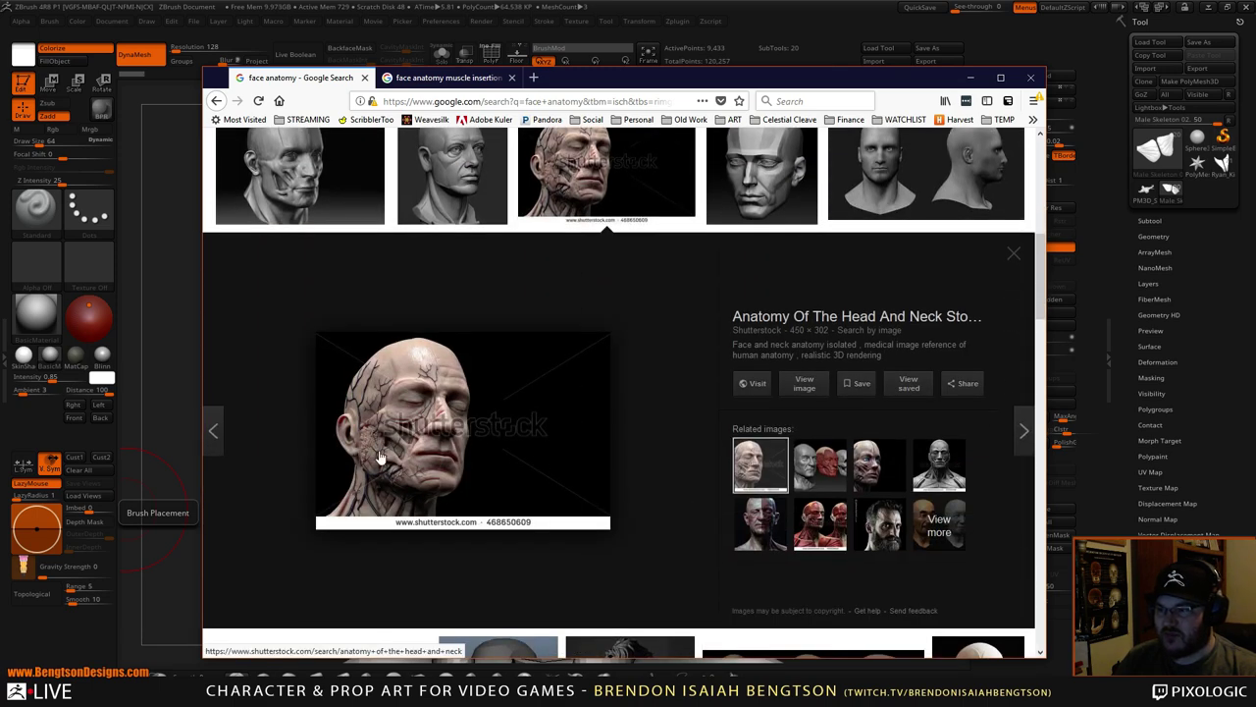
pyautogui.click(603, 160)
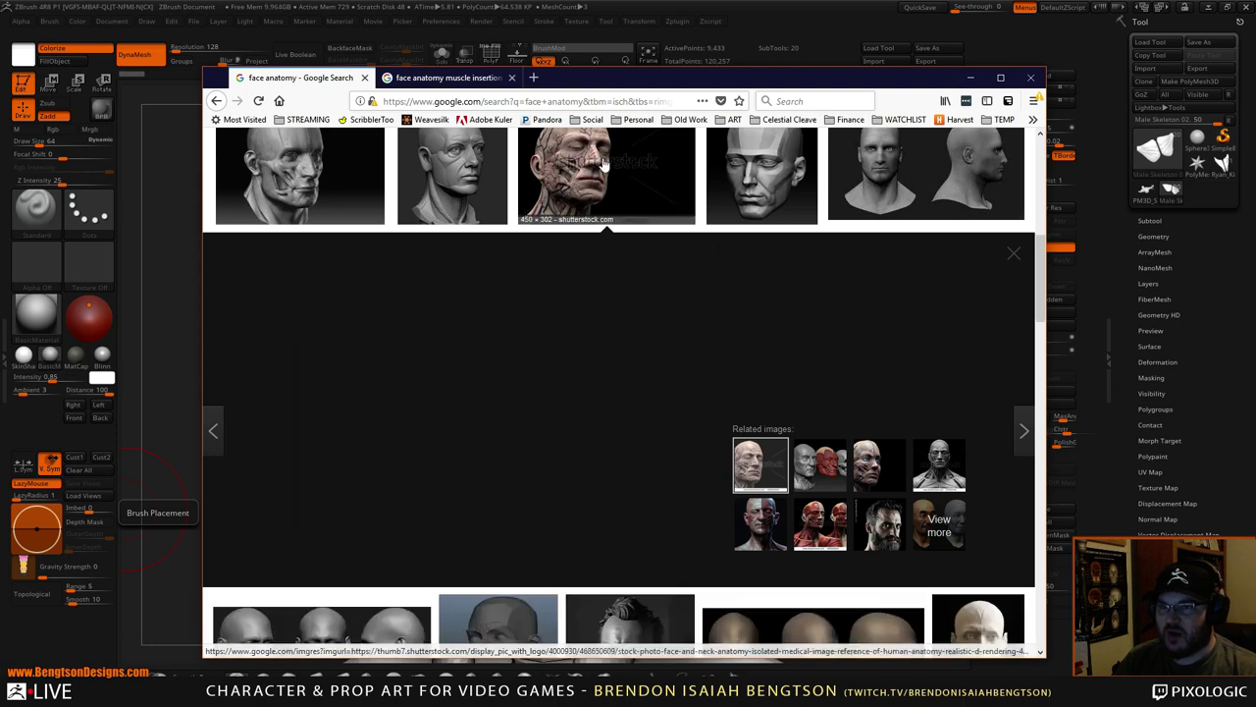
# - Bring back the "Superficial Facial Muscles—Anterior View" diagram and move the browser window off the sculpting canvas
pyautogui.click(435, 81)
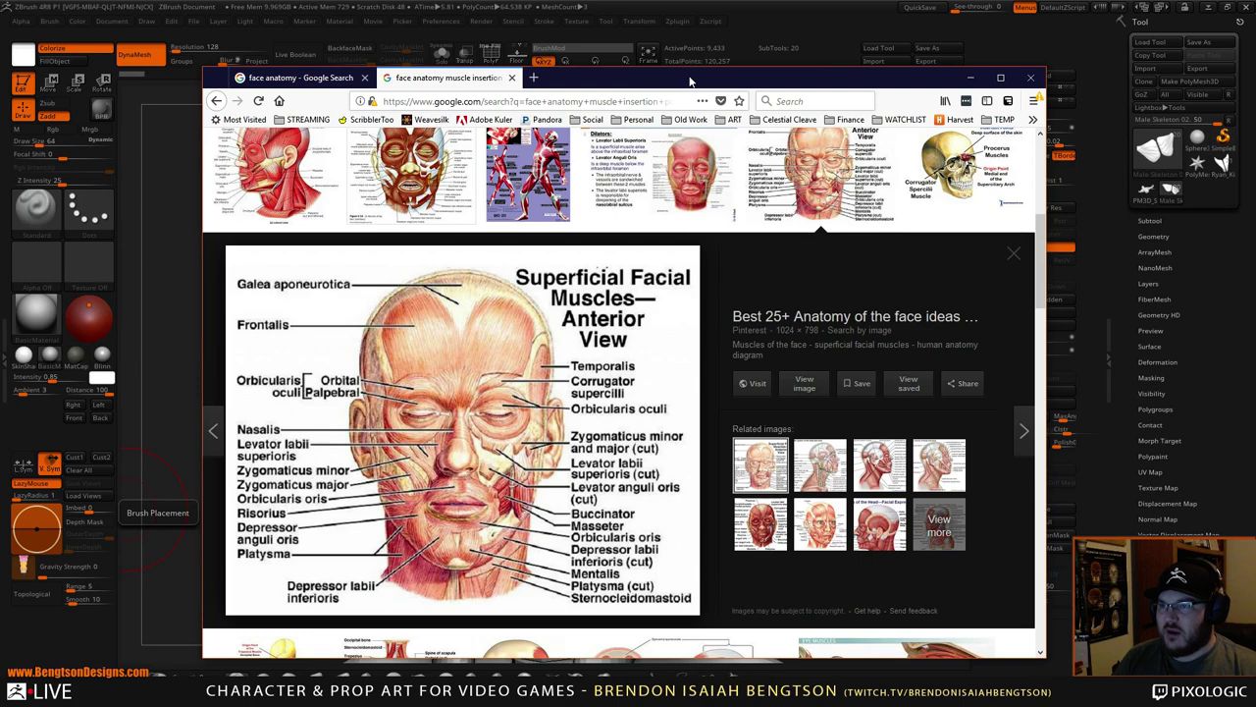
pyautogui.moveTo(690, 80); pyautogui.dragTo(0, 98)
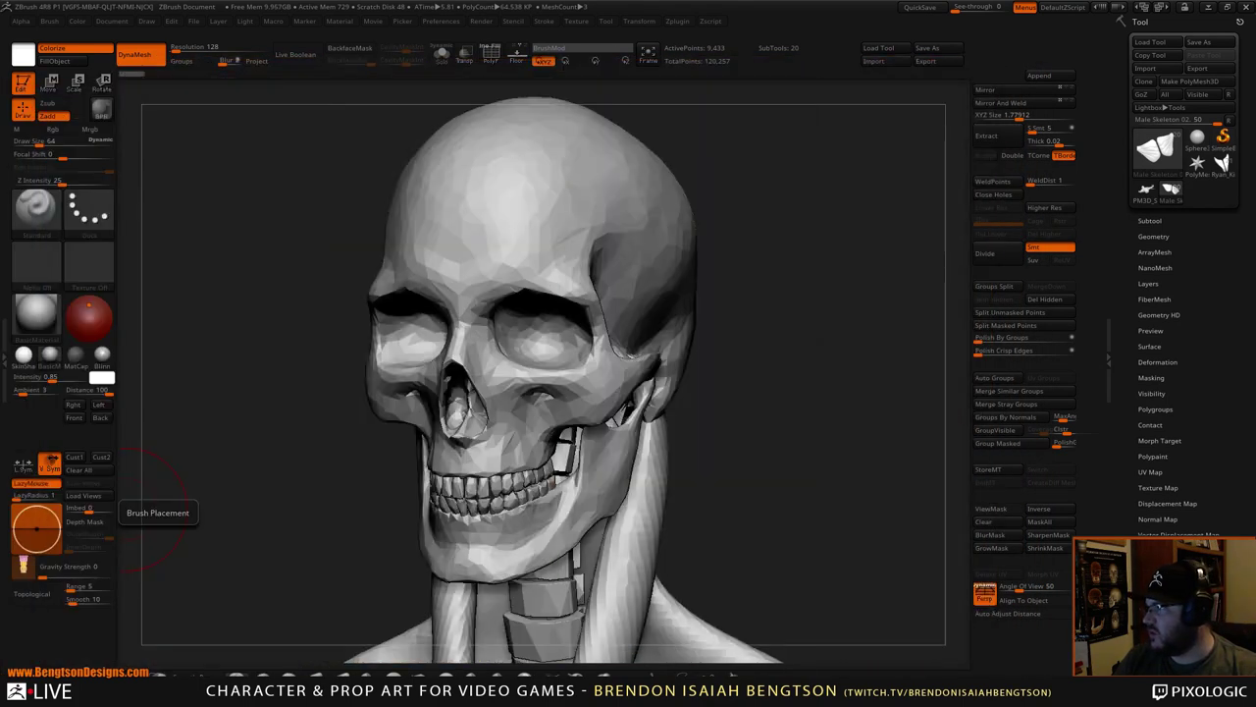
# - Insert mirrored Sphere 32 eyeballs into the skull's eye sockets from the front with the IMM Primitives brush
pyautogui.moveTo(481, 383)
pyautogui.mouseDown(button='right')
pyautogui.moveTo(324, 383)
pyautogui.moveTo(609, 367)
pyautogui.moveTo(565, 367)
pyautogui.mouseUp(button='right')
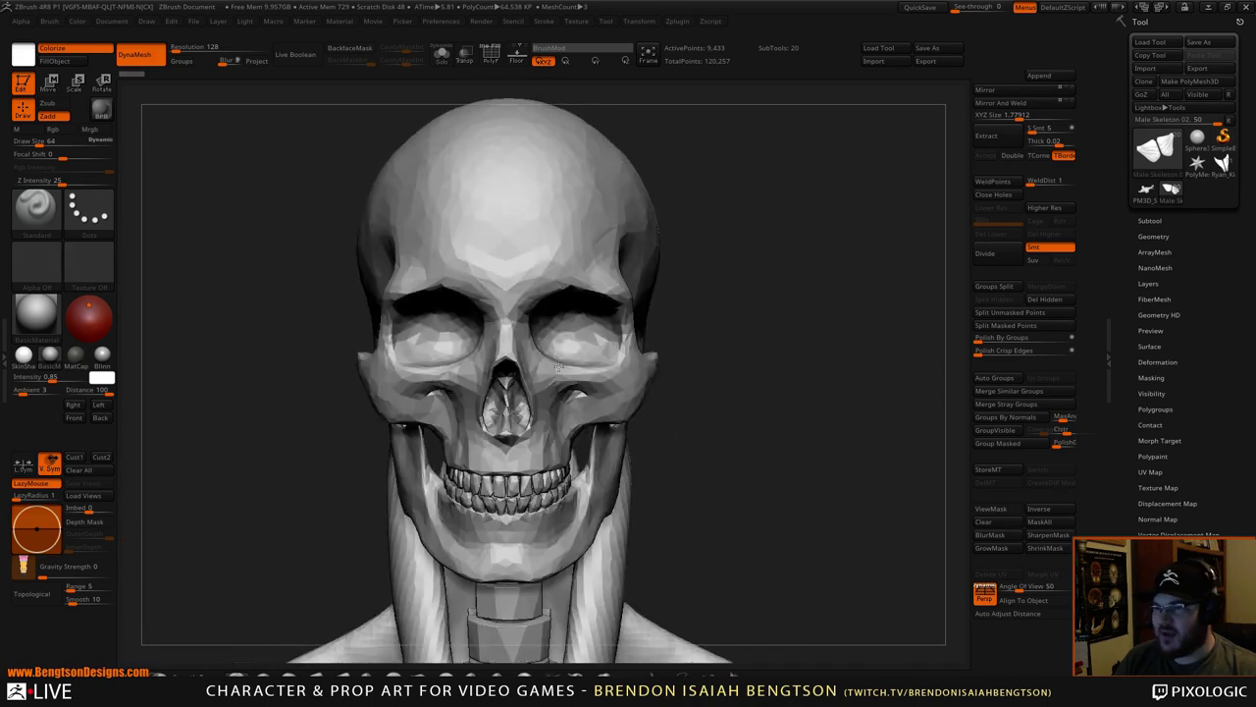
pyautogui.keyDown('alt'); pyautogui.moveTo(752, 322); pyautogui.dragTo(745, 354, button='right'); pyautogui.keyUp('alt')
pyautogui.moveTo(745, 354)
pyautogui.mouseDown()
pyautogui.moveTo(794, 348)
pyautogui.moveTo(795, 365)
pyautogui.moveTo(808, 314)
pyautogui.mouseUp()
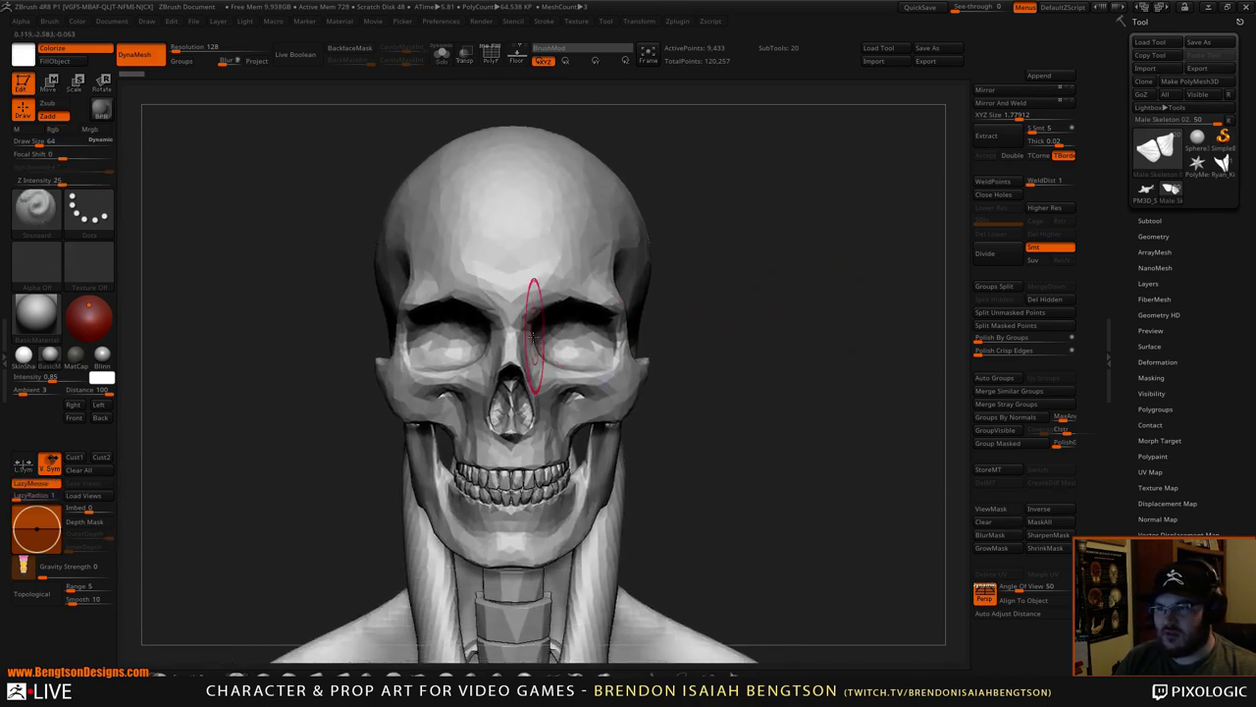
pyautogui.press('b')
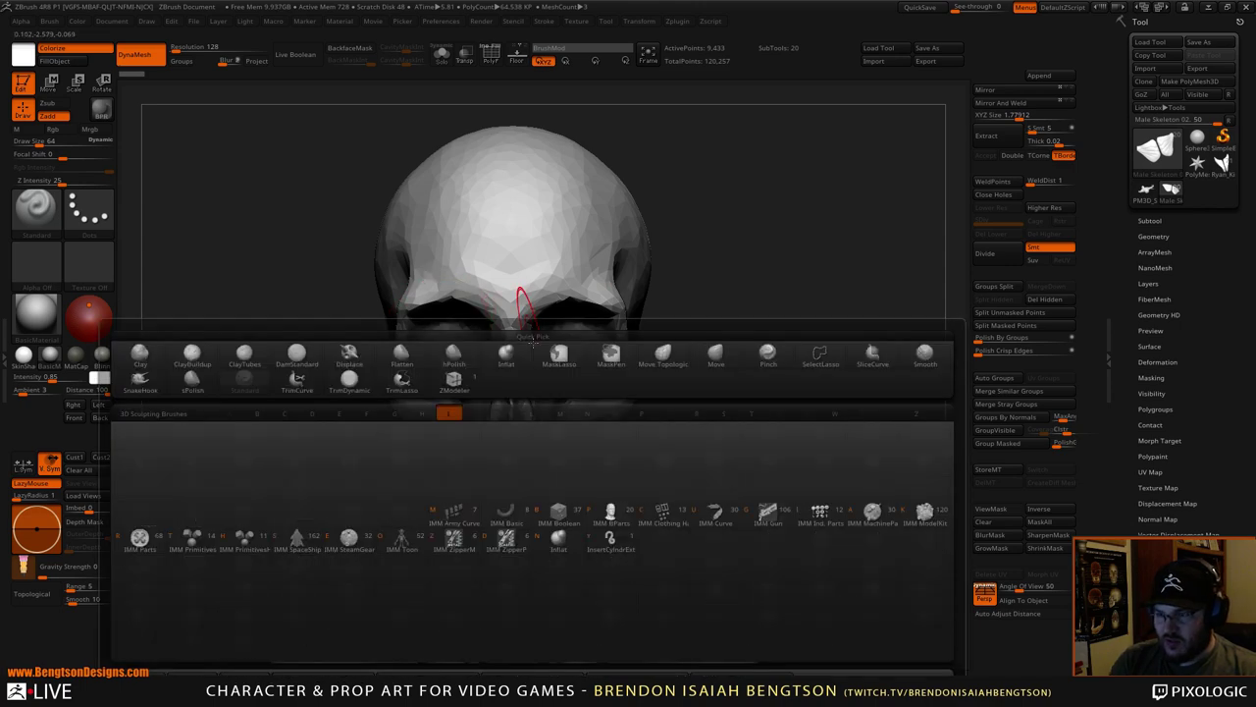
pyautogui.click(190, 540)
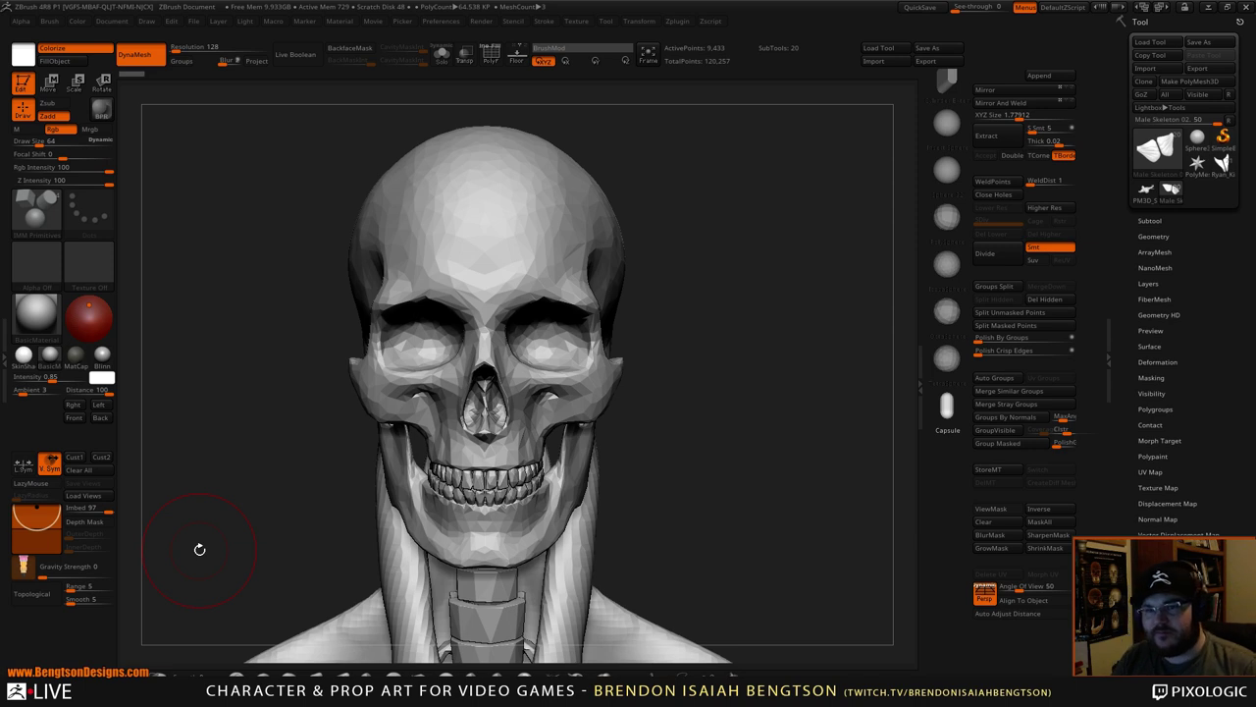
pyautogui.scroll(2, 948, 265)
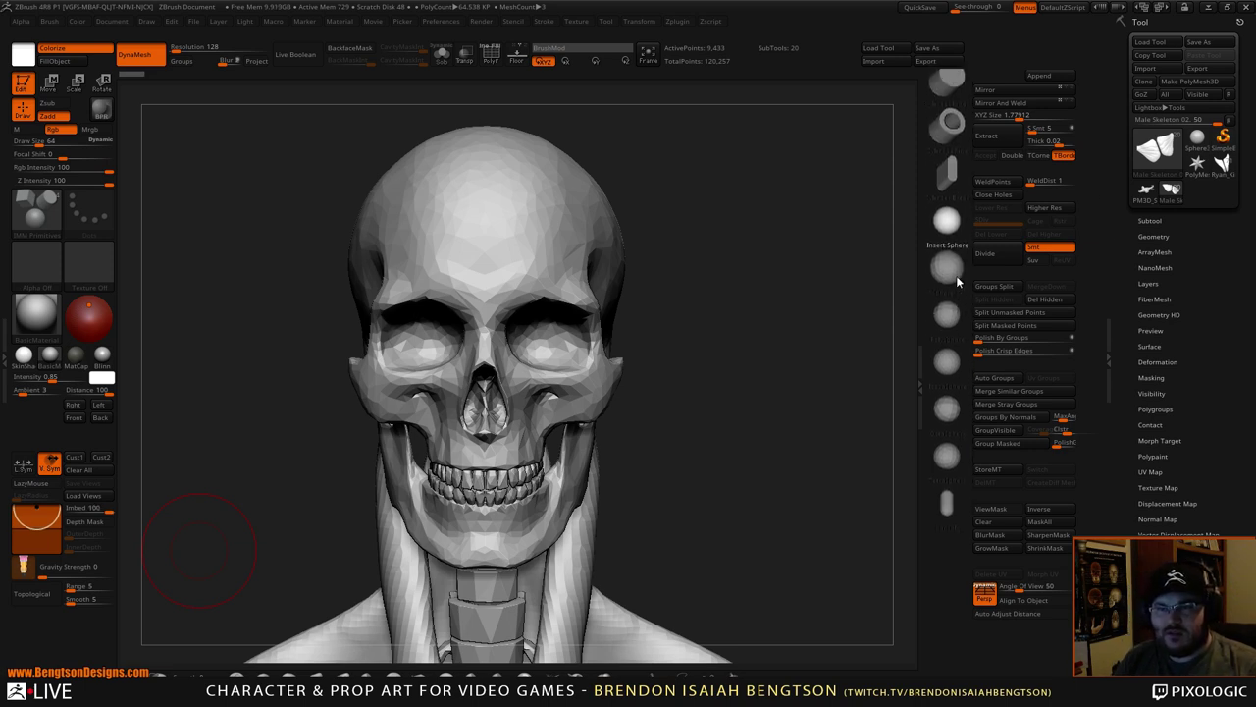
pyautogui.click(953, 268)
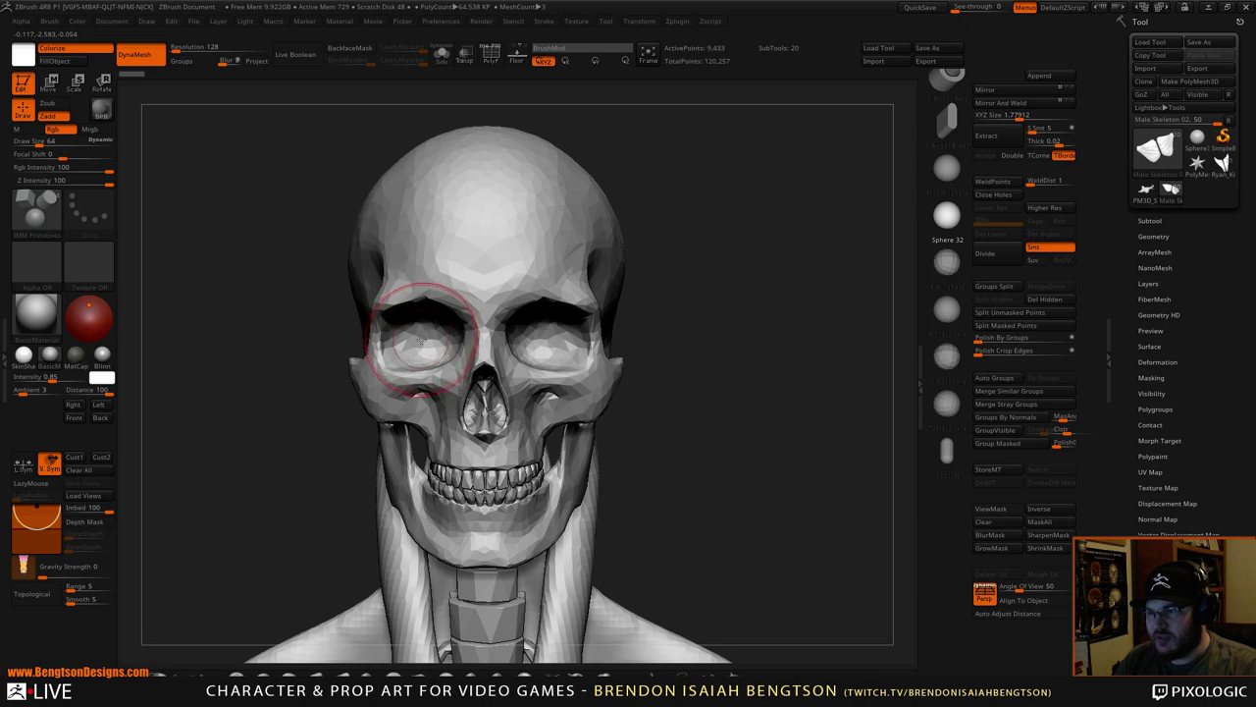
pyautogui.moveTo(423, 339); pyautogui.dragTo(423, 361)
pyautogui.moveTo(759, 319); pyautogui.dragTo(744, 290)
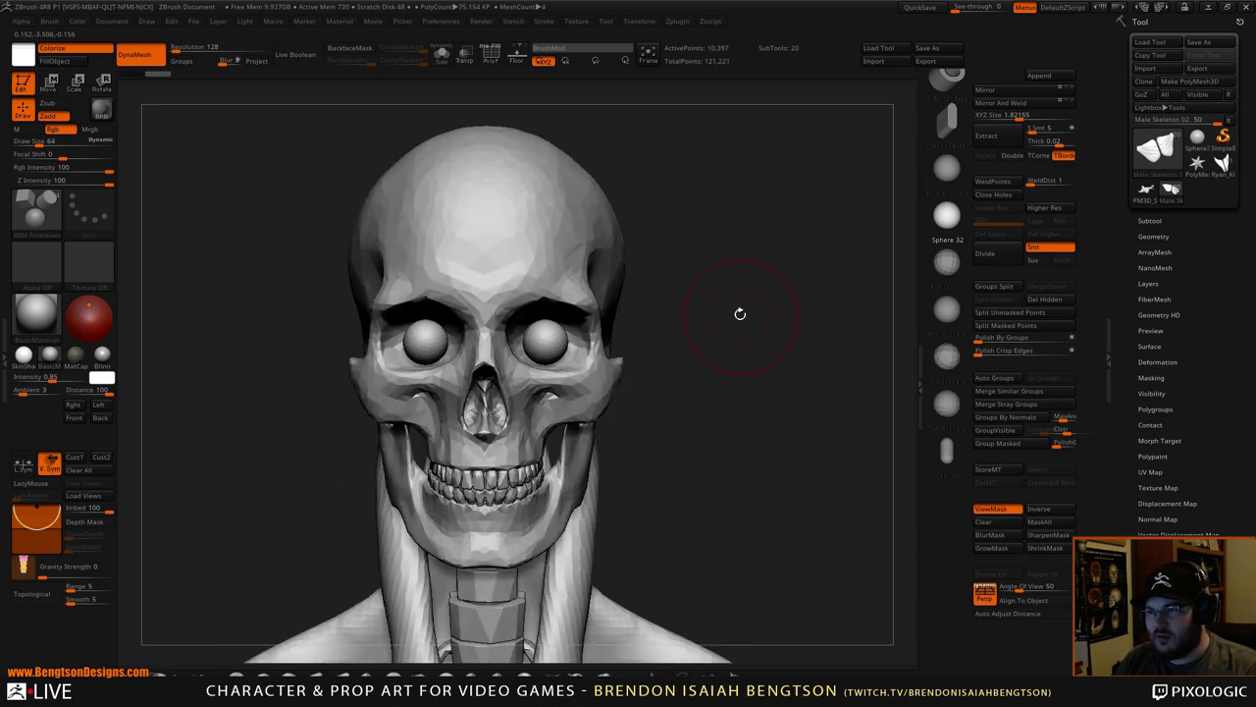
# - Scale the eyeball spheres up slightly and shift them outward to centre them in the eye sockets
pyautogui.press('e')
pyautogui.keyDown('alt'); pyautogui.click(422, 338); pyautogui.keyUp('alt')
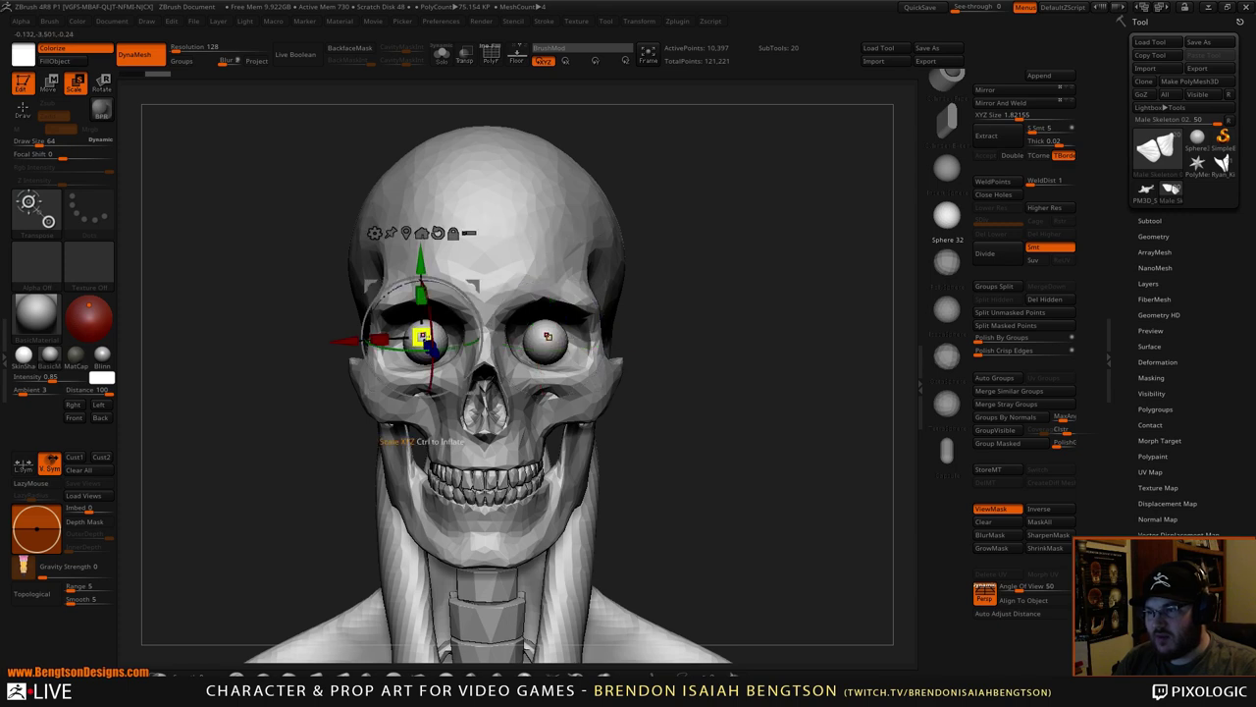
pyautogui.moveTo(422, 338); pyautogui.dragTo(433, 328)
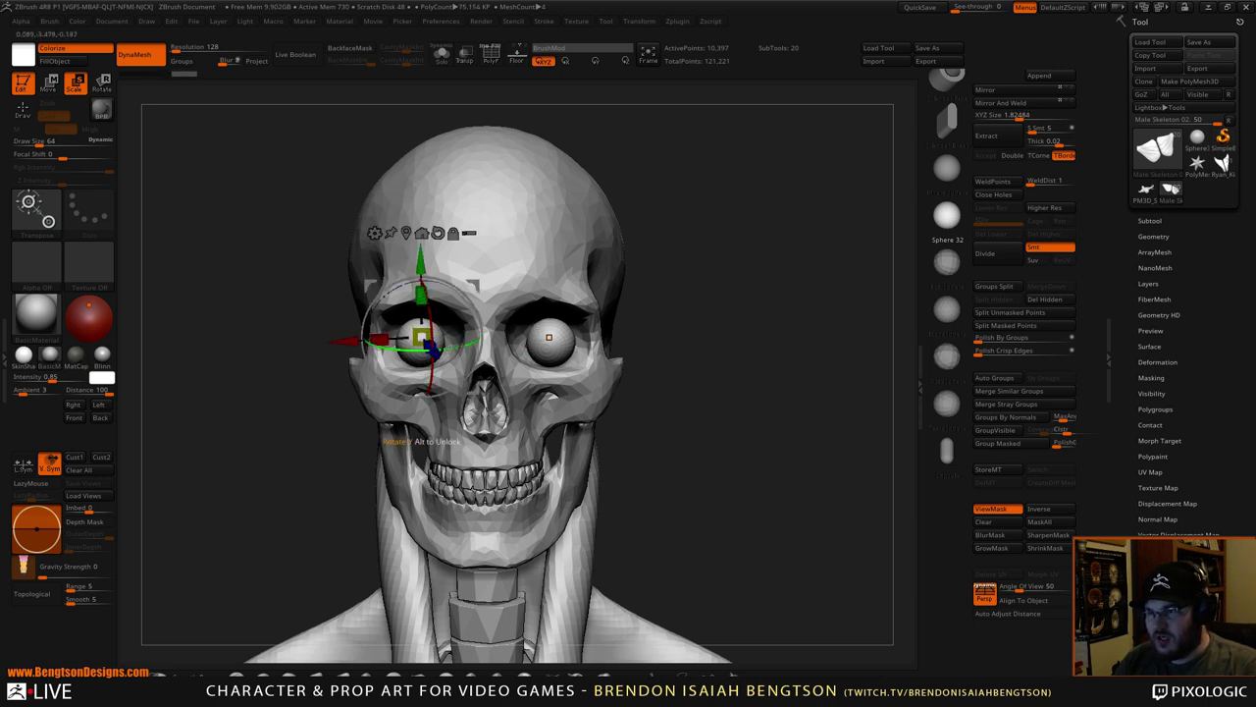
pyautogui.moveTo(383, 441); pyautogui.dragTo(406, 442)
pyautogui.moveTo(445, 342); pyautogui.dragTo(418, 321)
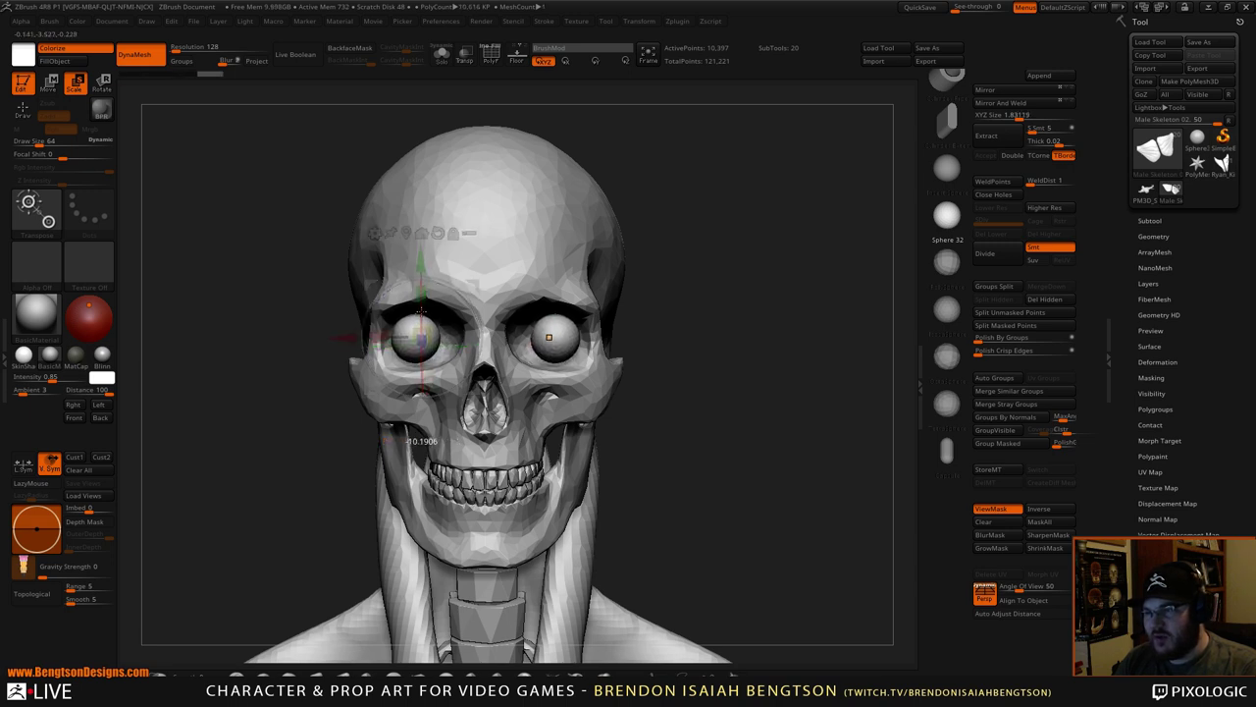
pyautogui.moveTo(422, 309); pyautogui.dragTo(422, 308)
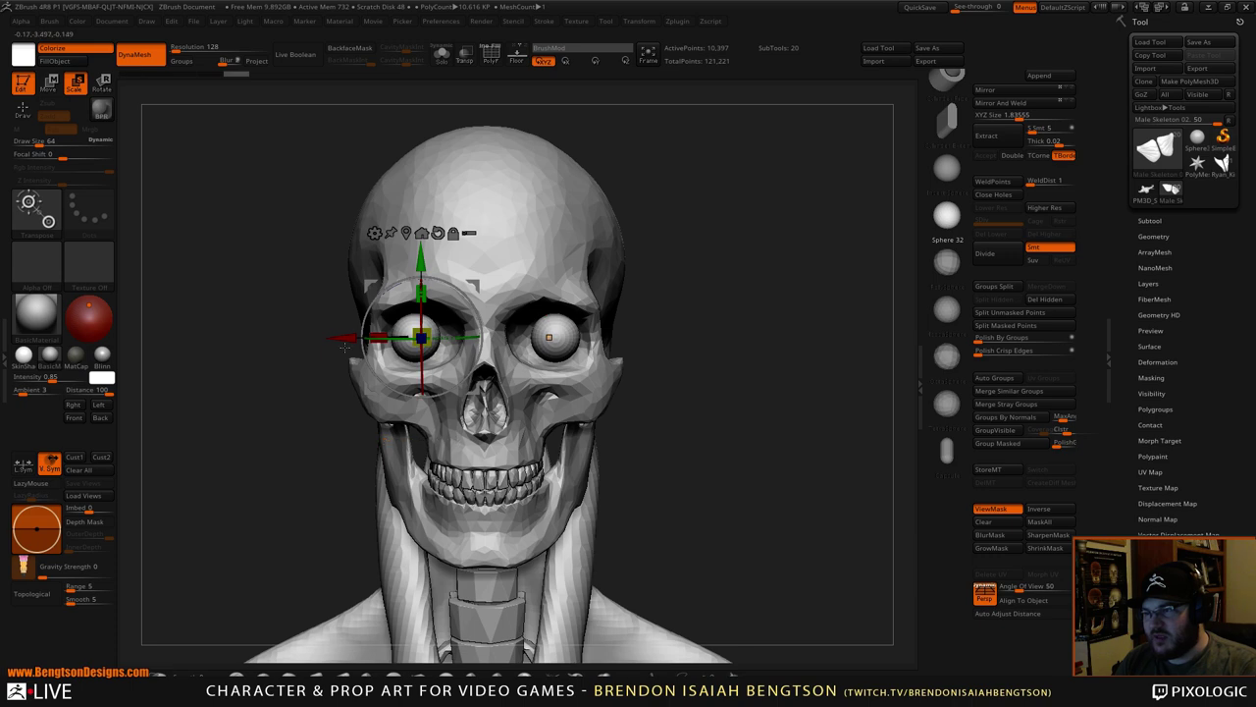
pyautogui.moveTo(346, 338); pyautogui.dragTo(351, 338)
# - Adjust the eyeballs' depth within the sockets from the side, checking the fit from the front
pyautogui.moveTo(763, 295); pyautogui.dragTo(753, 327)
pyautogui.press('q')
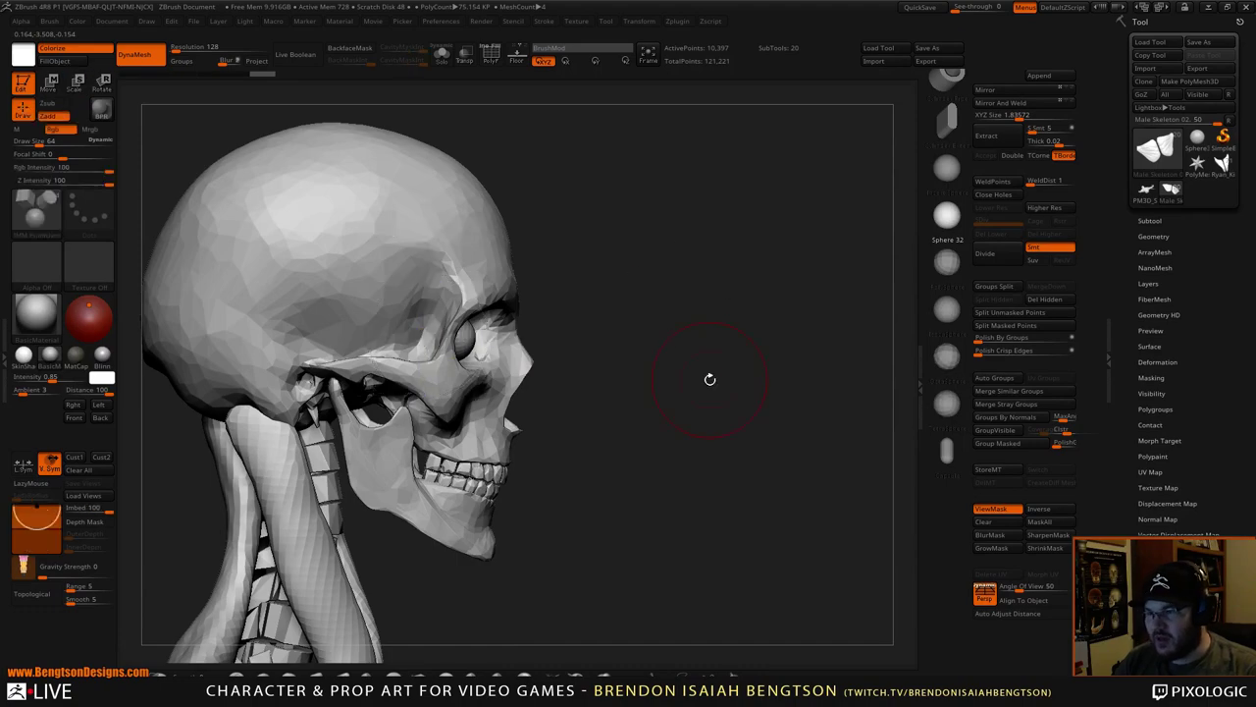
pyautogui.moveTo(711, 376)
pyautogui.mouseDown()
pyautogui.moveTo(589, 379)
pyautogui.moveTo(692, 387)
pyautogui.moveTo(638, 378)
pyautogui.moveTo(765, 357)
pyautogui.moveTo(689, 371)
pyautogui.moveTo(677, 357)
pyautogui.moveTo(715, 351)
pyautogui.moveTo(762, 363)
pyautogui.mouseUp()
pyautogui.press('b')
pyautogui.press('i')
pyautogui.press('p')
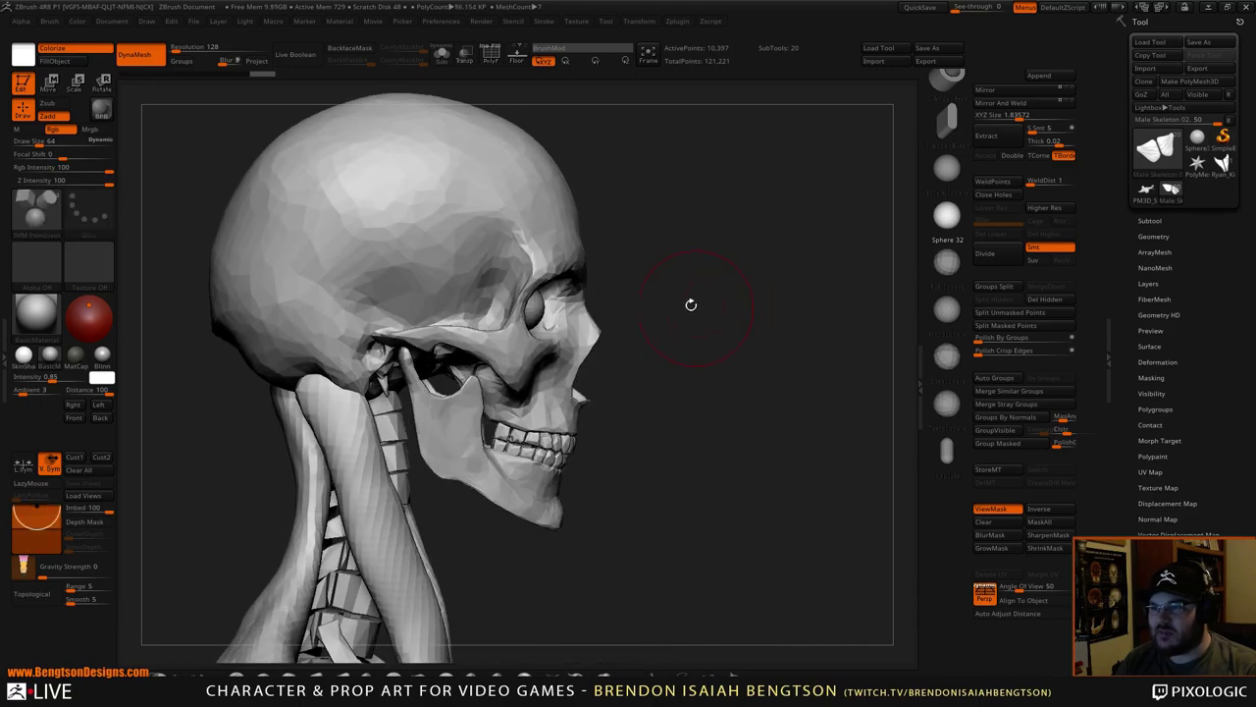
pyautogui.press('w')
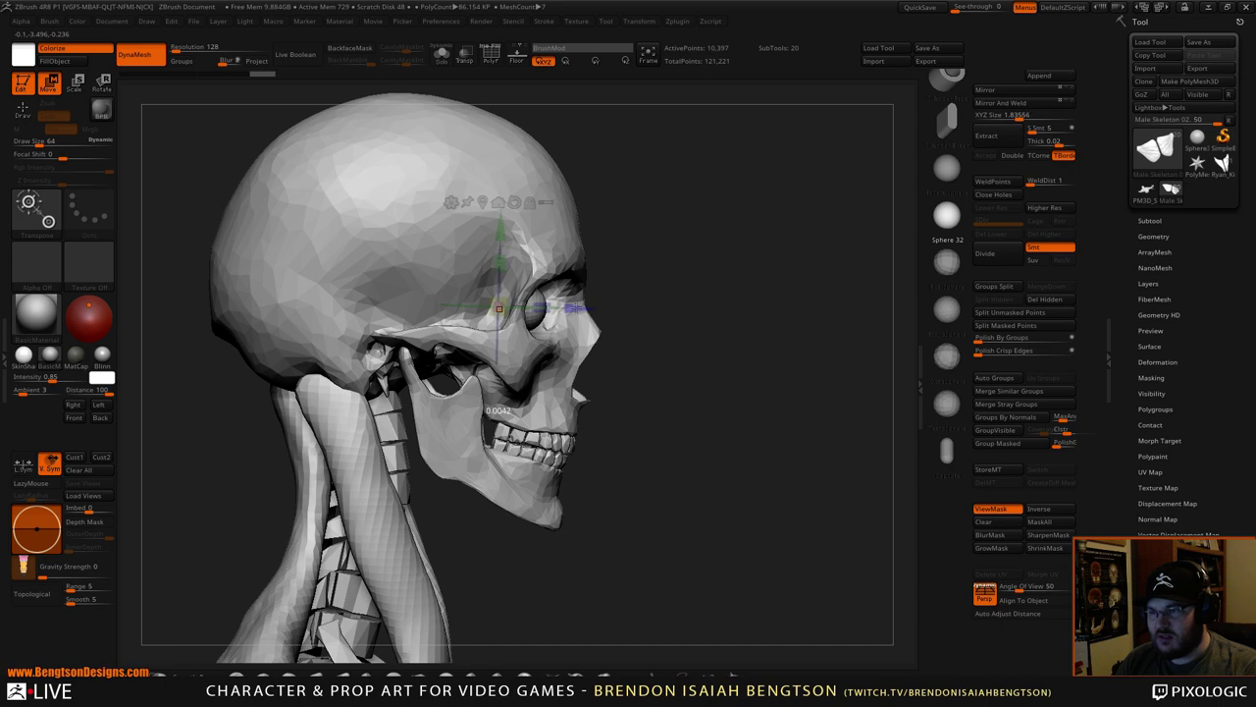
pyautogui.press('q')
pyautogui.moveTo(796, 294)
pyautogui.mouseDown()
pyautogui.moveTo(760, 327)
pyautogui.moveTo(806, 322)
pyautogui.moveTo(750, 263)
pyautogui.mouseUp()
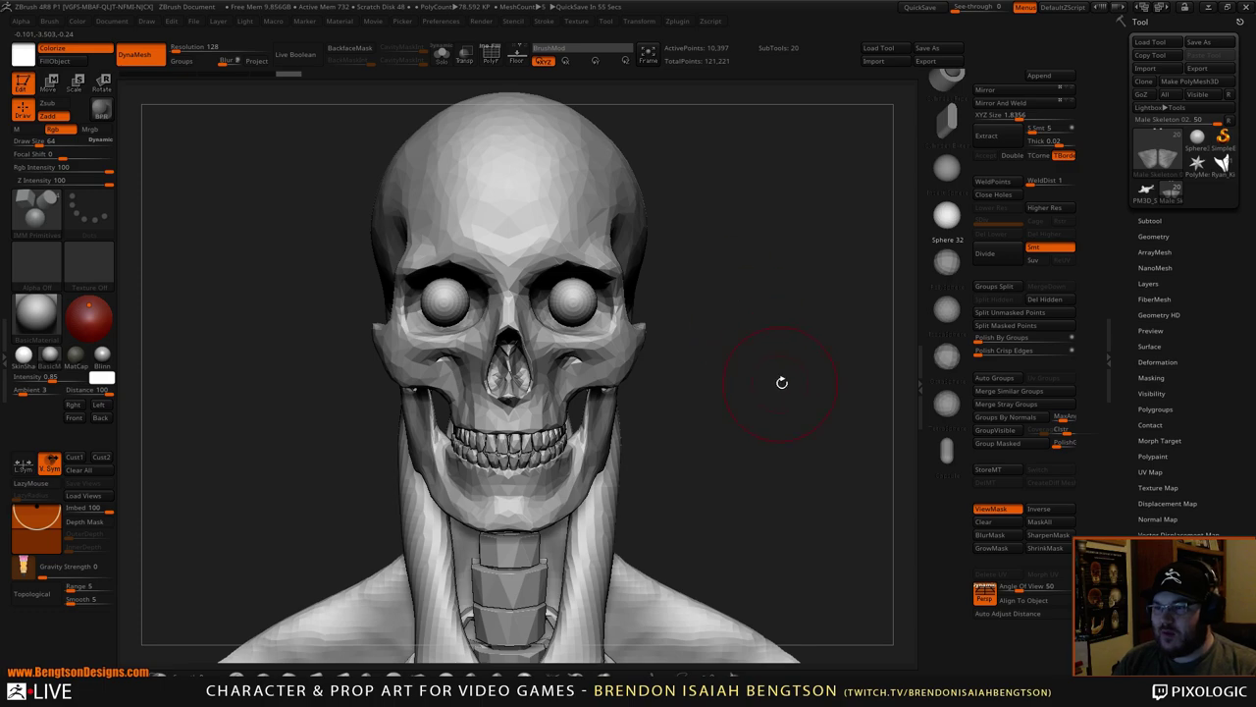
# - Insert a mirrored Sphere 32 over the back of the jaw on the skeleton subtool with the IMM Primitives brush
pyautogui.moveTo(781, 382)
pyautogui.mouseDown()
pyautogui.moveTo(743, 379)
pyautogui.moveTo(802, 367)
pyautogui.moveTo(785, 370)
pyautogui.moveTo(774, 314)
pyautogui.moveTo(754, 317)
pyautogui.moveTo(749, 338)
pyautogui.moveTo(772, 350)
pyautogui.moveTo(799, 321)
pyautogui.moveTo(808, 388)
pyautogui.mouseUp()
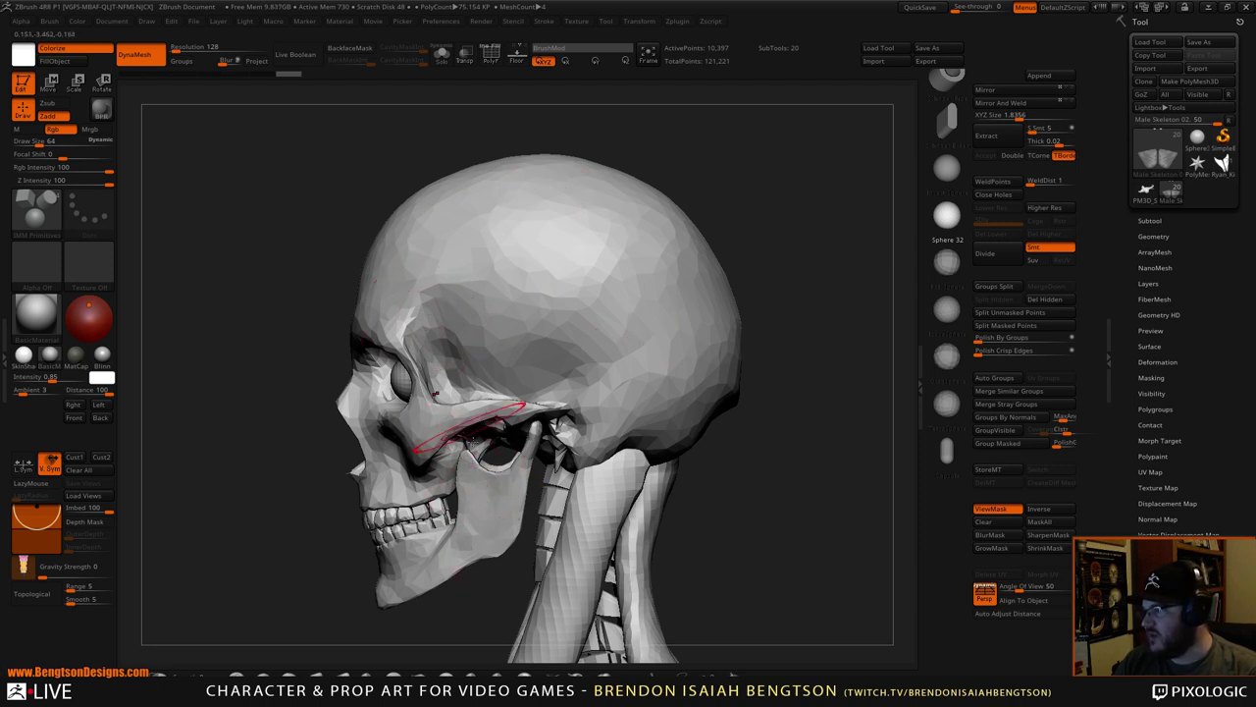
pyautogui.moveTo(435, 393); pyautogui.dragTo(440, 403)
pyautogui.moveTo(814, 401)
pyautogui.mouseDown()
pyautogui.moveTo(850, 364)
pyautogui.moveTo(871, 373)
pyautogui.moveTo(730, 323)
pyautogui.mouseUp()
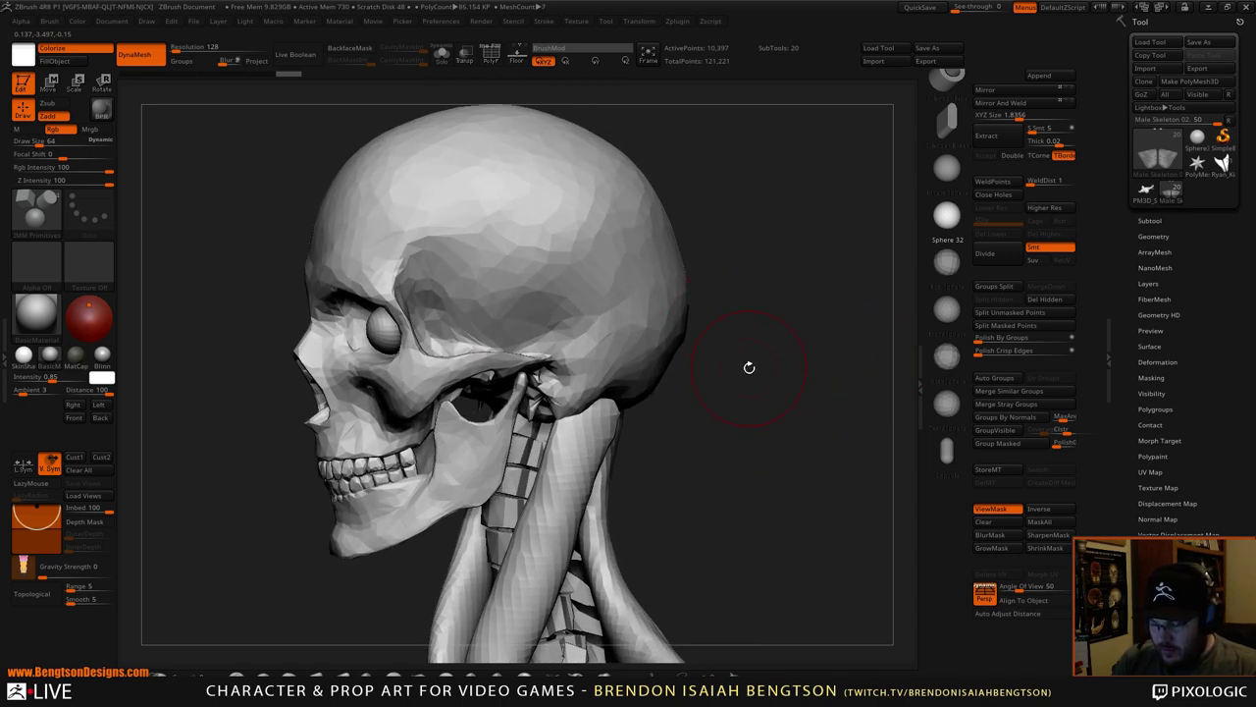
pyautogui.press('b')
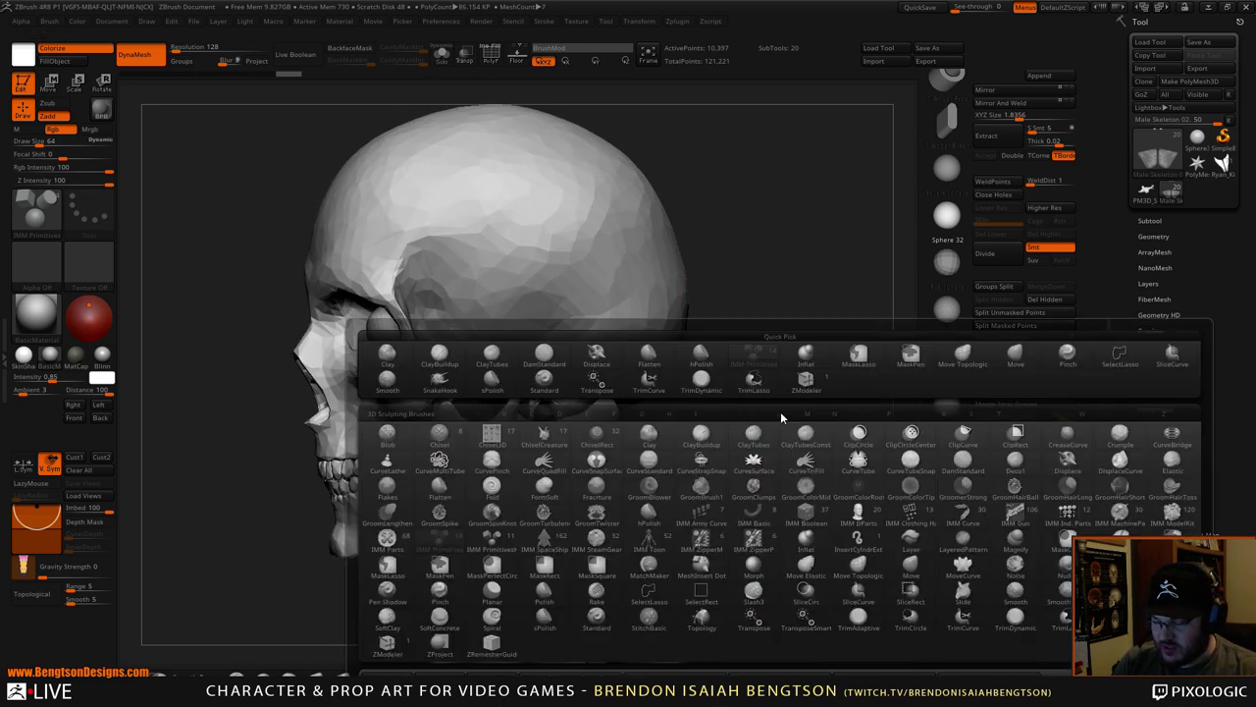
pyautogui.press('i')
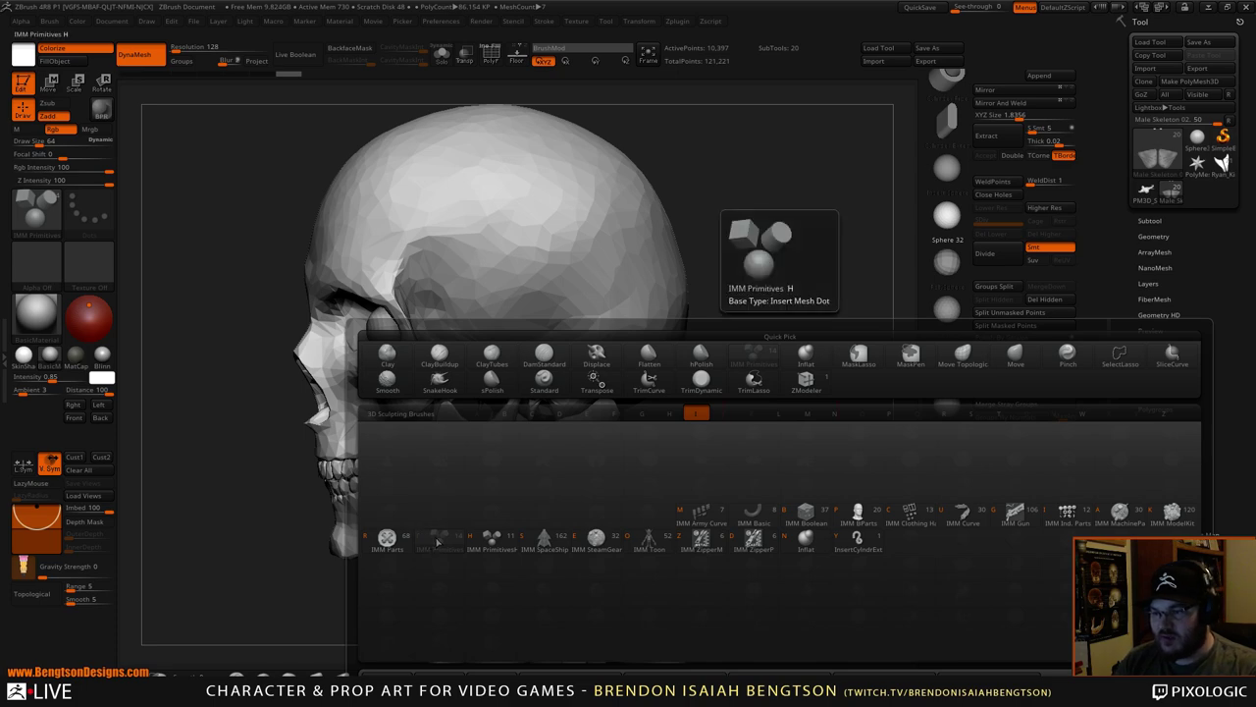
pyautogui.click(438, 541)
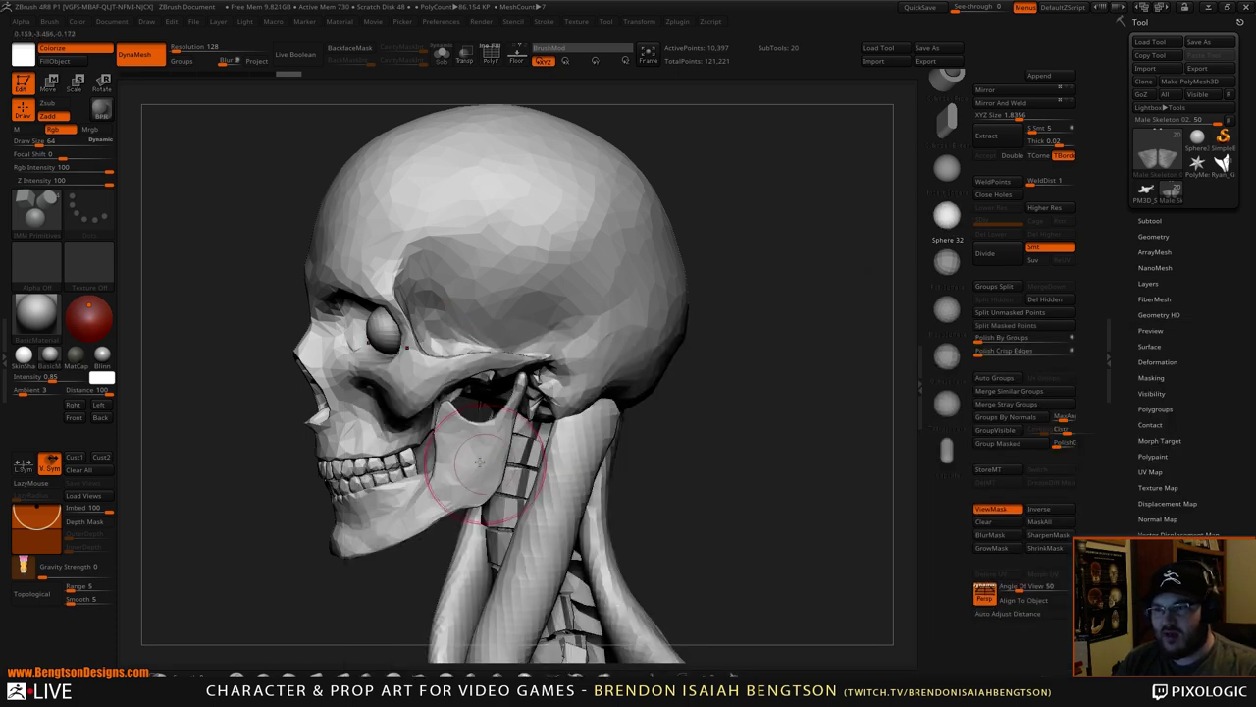
pyautogui.keyDown('alt'); pyautogui.click(470, 448); pyautogui.keyUp('alt')
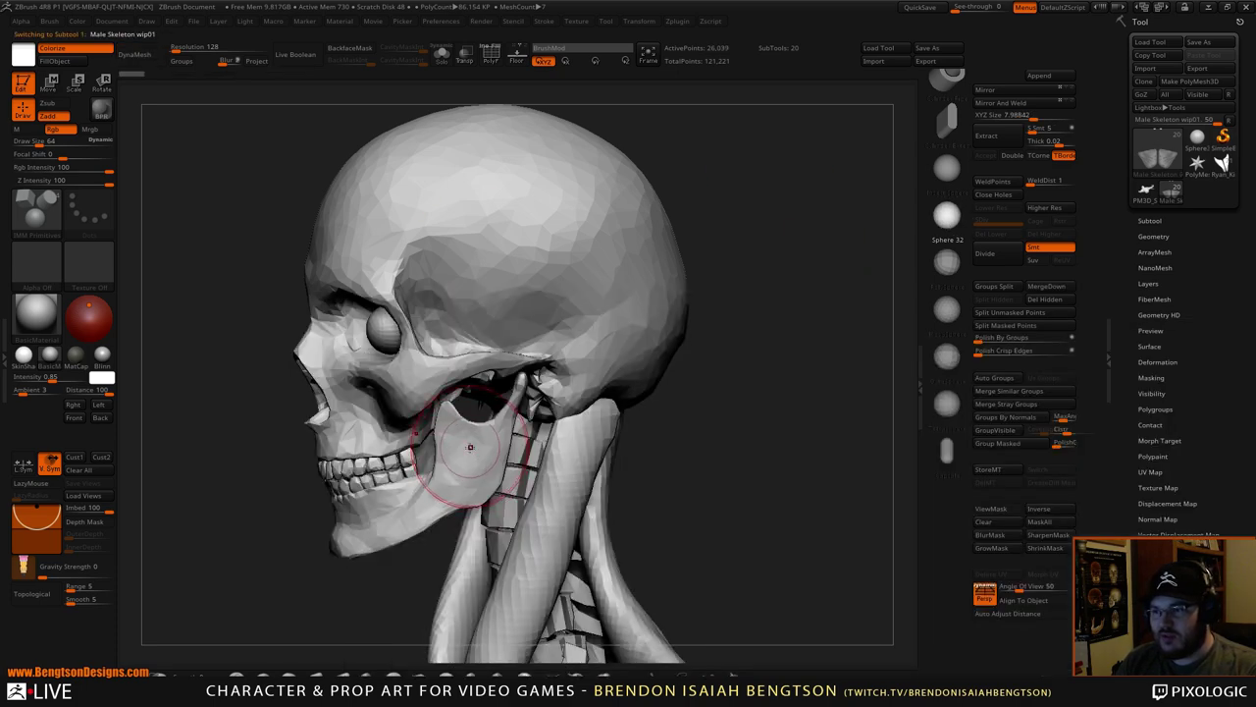
pyautogui.moveTo(464, 447); pyautogui.dragTo(477, 475)
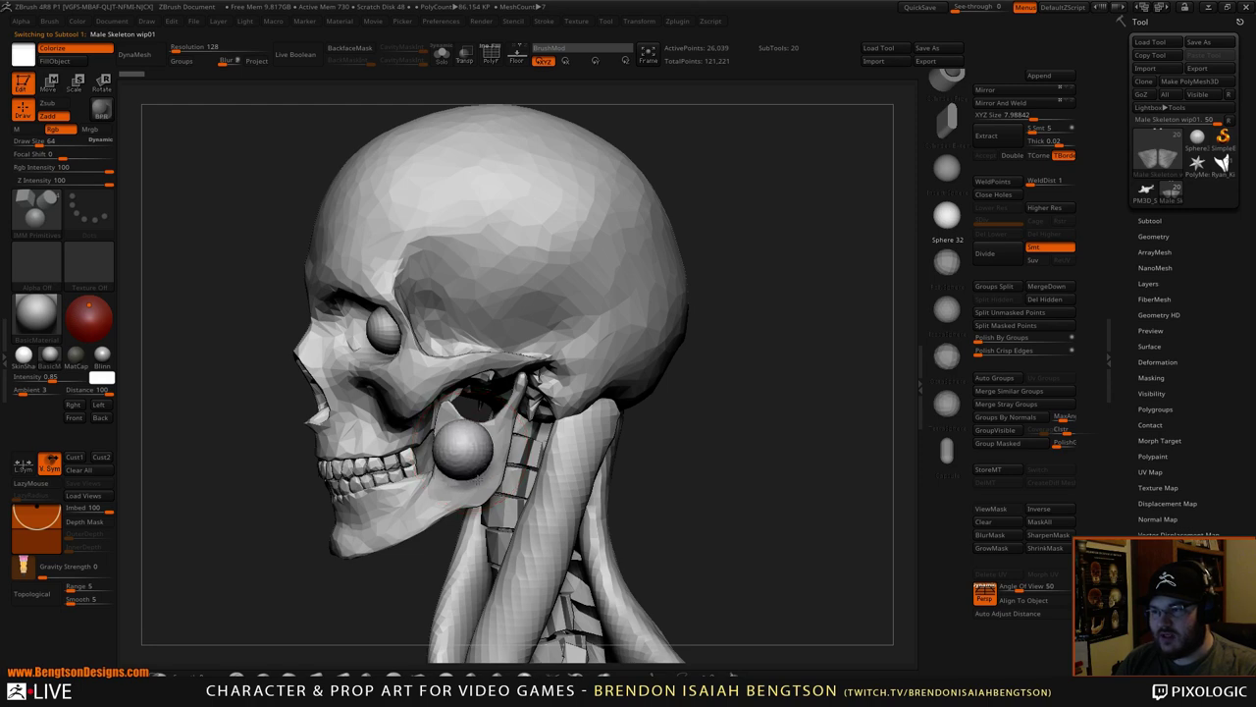
# - Split the jaw spheres into their own subtool and convert them to DynaMesh at resolution 128
pyautogui.moveTo(769, 429); pyautogui.dragTo(878, 373)
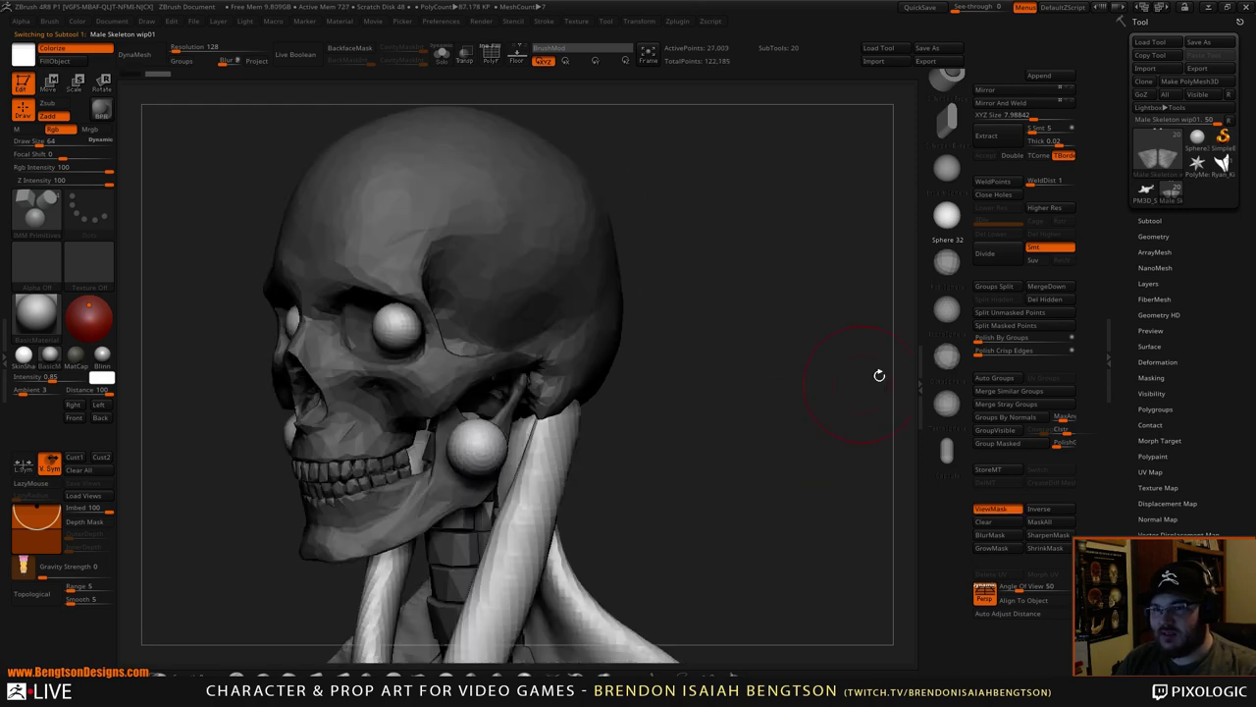
pyautogui.click(1004, 325)
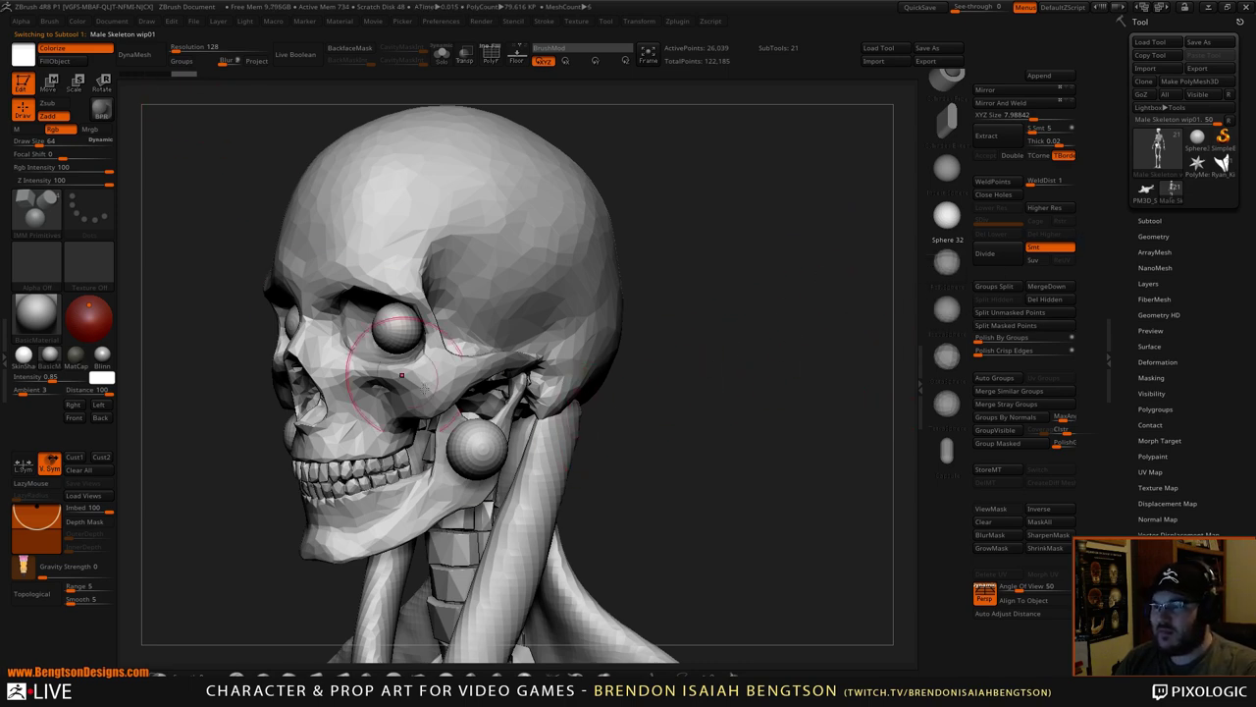
pyautogui.keyDown('alt'); pyautogui.click(482, 452); pyautogui.keyUp('alt')
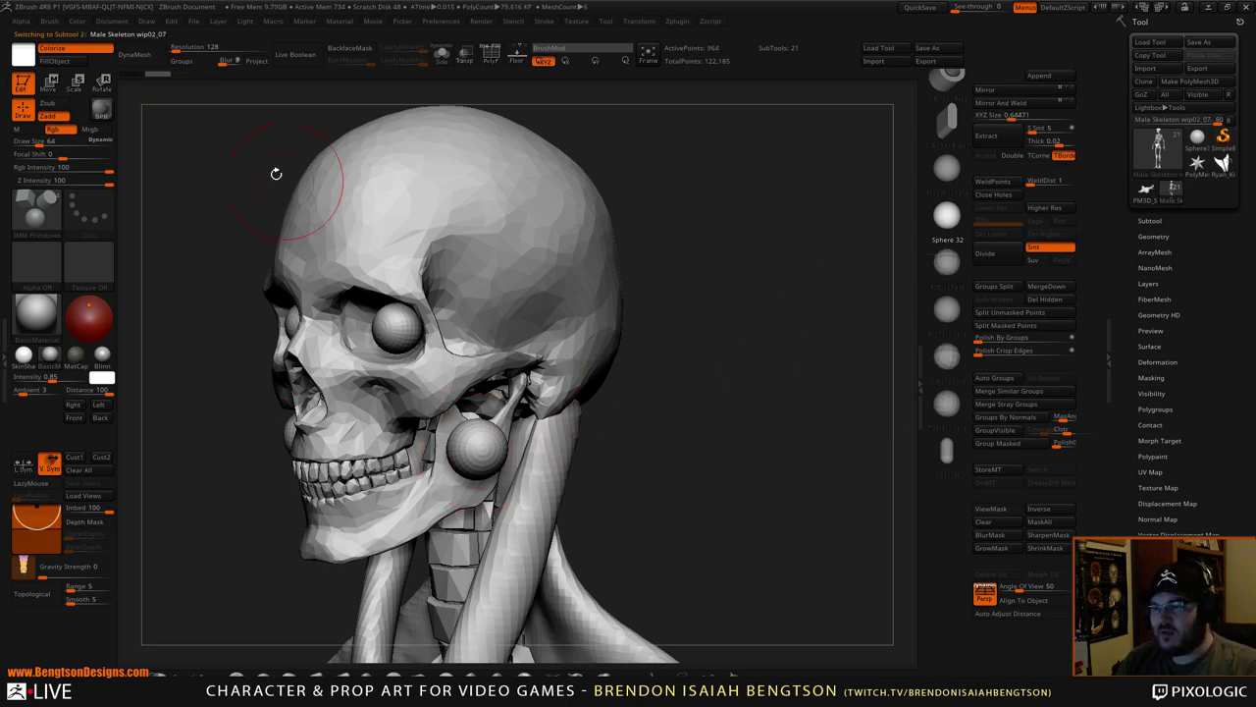
pyautogui.click(148, 56)
# - Stretch the jaw spheres up toward the cheekbone and down to the jaw corner with the Move Topological brush
pyautogui.moveTo(704, 429); pyautogui.dragTo(699, 341)
pyautogui.press('b')
pyautogui.press('m')
pyautogui.press('t')
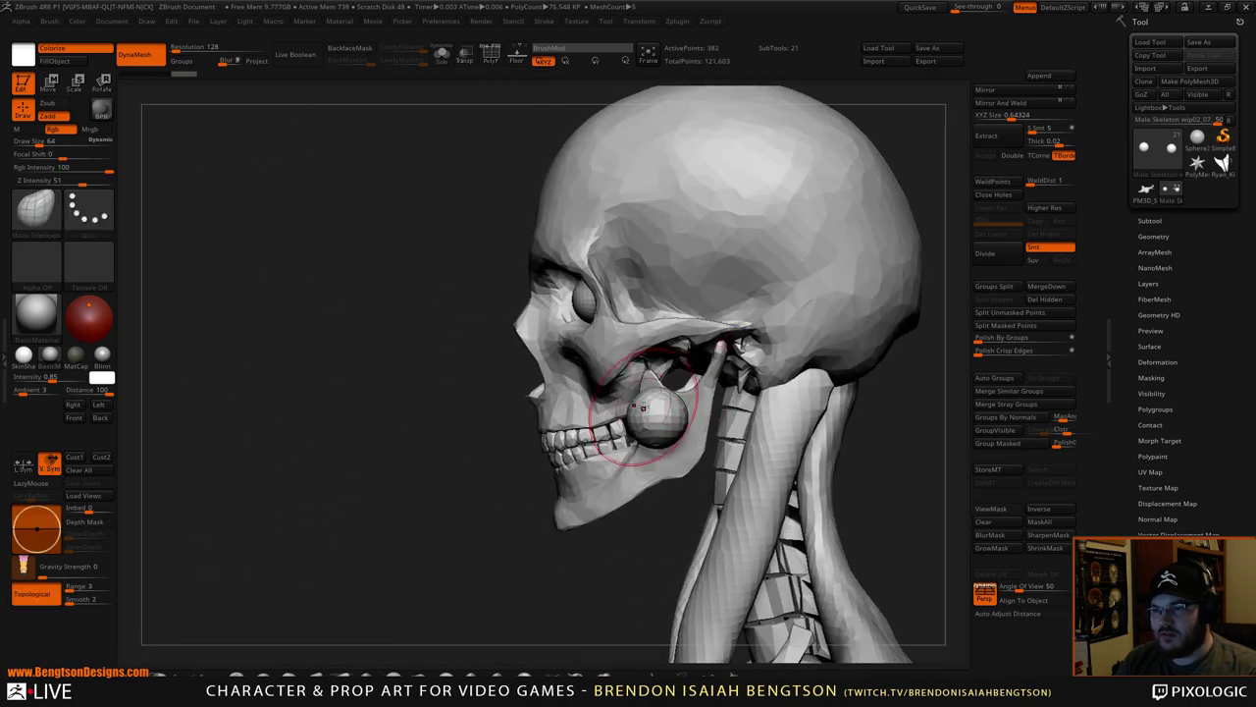
pyautogui.moveTo(661, 403); pyautogui.dragTo(670, 360)
pyautogui.moveTo(666, 438); pyautogui.dragTo(674, 472)
# - Set the brush draw size to 120 and push the masseter forms inward against the jaw from the front
pyautogui.moveTo(558, 553); pyautogui.dragTo(671, 568)
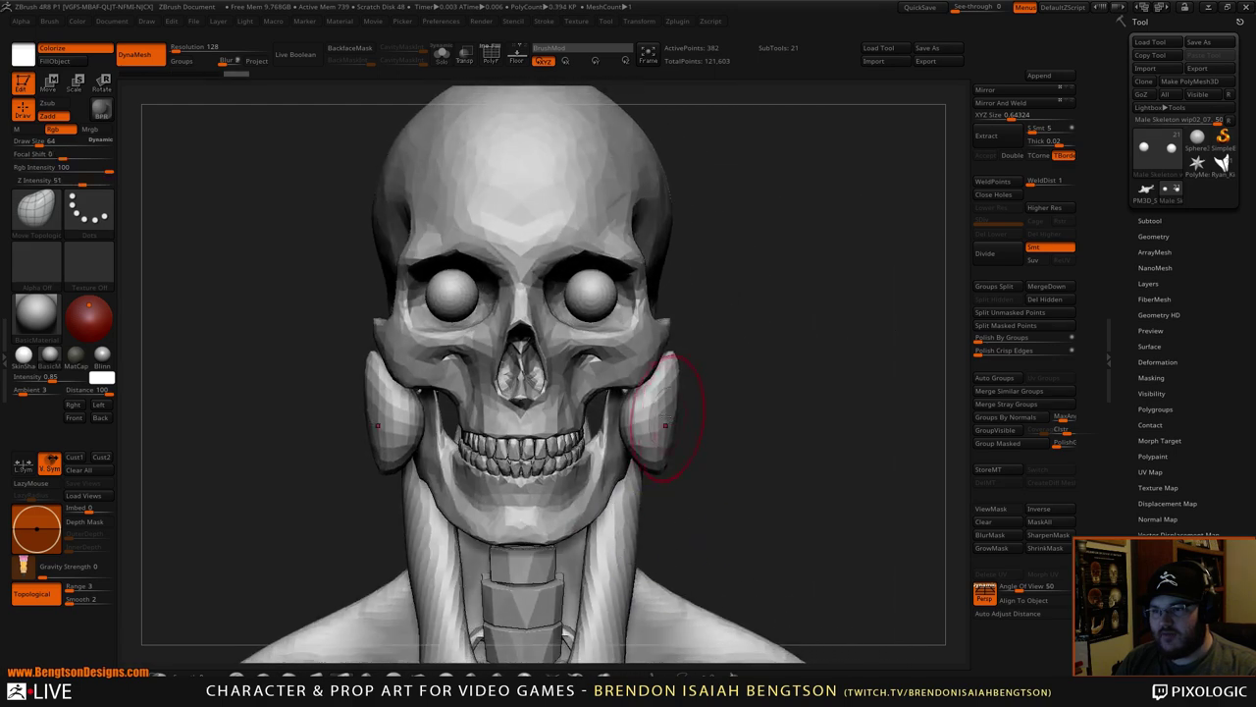
pyautogui.press('space')
pyautogui.moveTo(661, 411)
pyautogui.mouseDown()
pyautogui.moveTo(688, 408)
pyautogui.moveTo(661, 400)
pyautogui.mouseUp()
pyautogui.moveTo(662, 462); pyautogui.dragTo(600, 467)
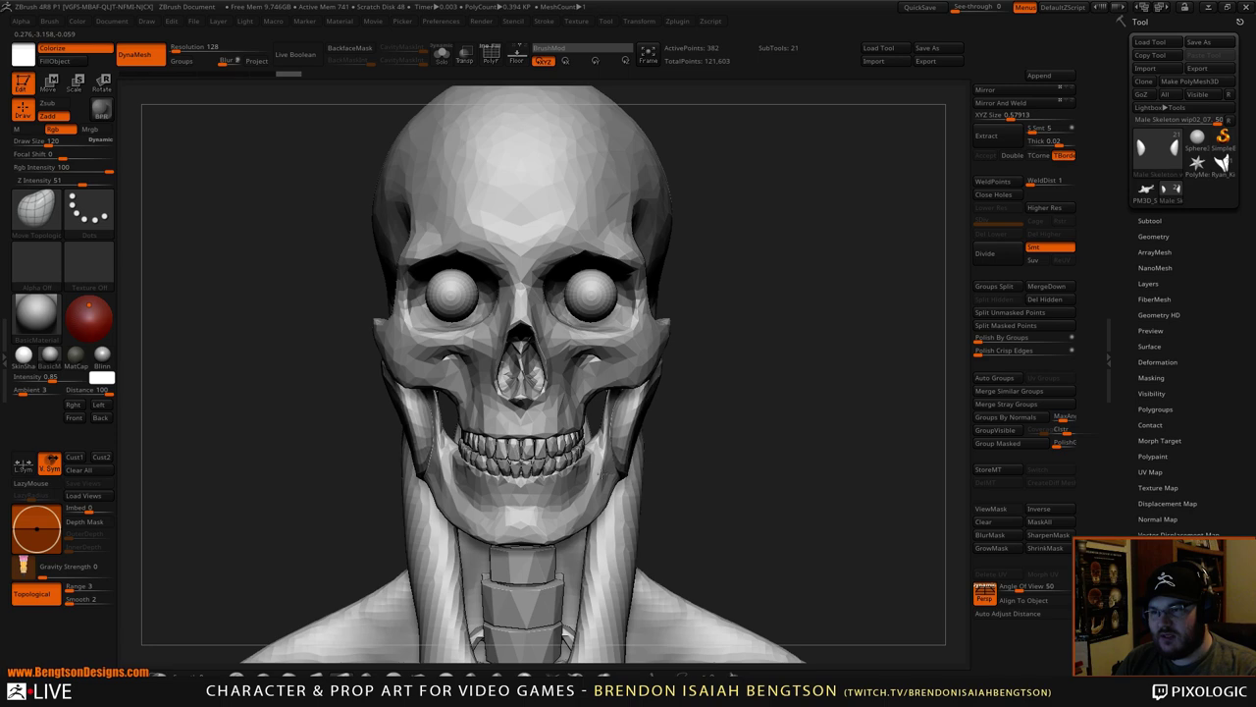
pyautogui.moveTo(693, 381)
pyautogui.mouseDown()
pyautogui.moveTo(585, 383)
pyautogui.moveTo(682, 367)
pyautogui.moveTo(630, 419)
pyautogui.moveTo(685, 395)
pyautogui.mouseUp()
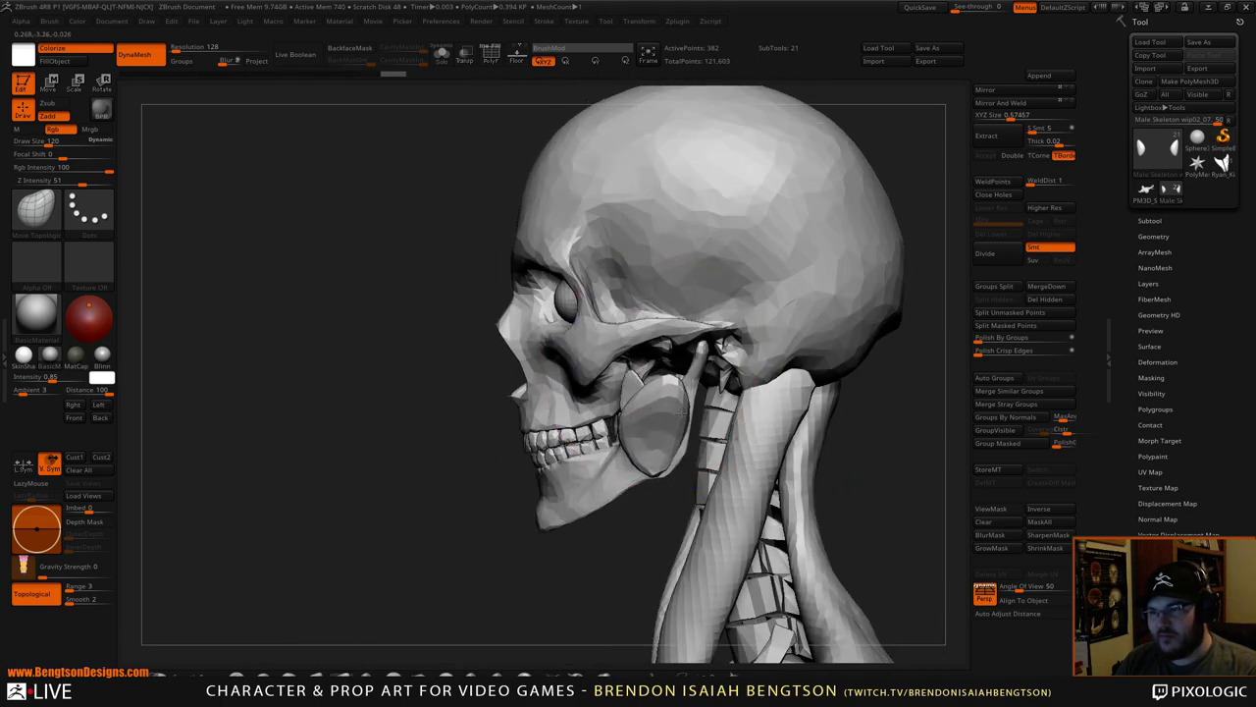
# - Push the masseter's front edge back in side view and check its origin and insertion points in the browser's Muscles of Mastication reference
pyautogui.moveTo(618, 429); pyautogui.dragTo(666, 456)
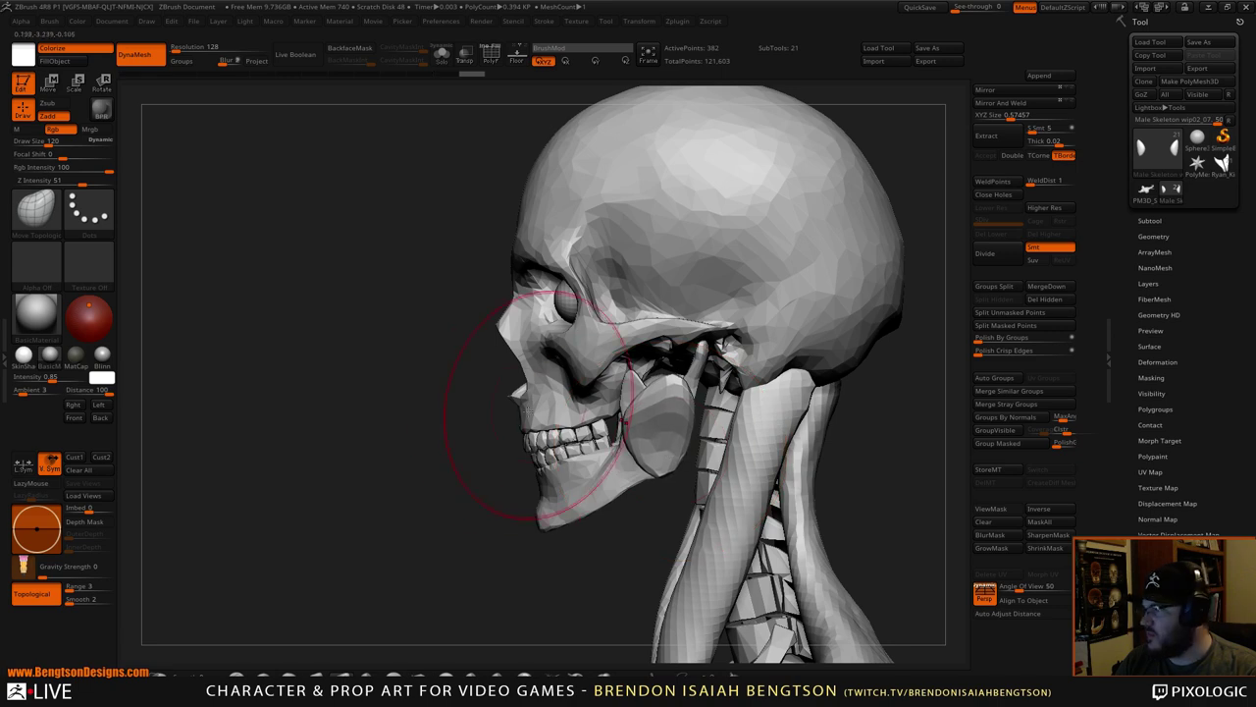
pyautogui.keyDown('alt'); pyautogui.moveTo(504, 509); pyautogui.dragTo(497, 499); pyautogui.keyUp('alt')
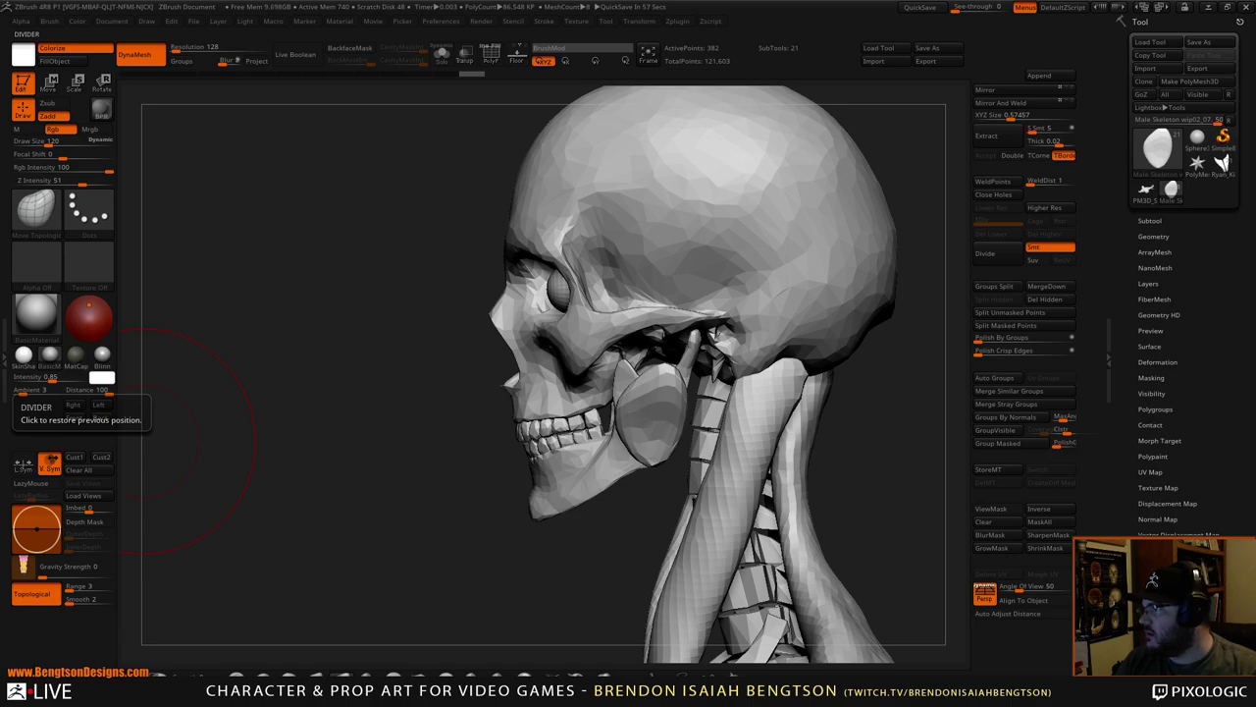
pyautogui.hotkey('alt', 'Tab')
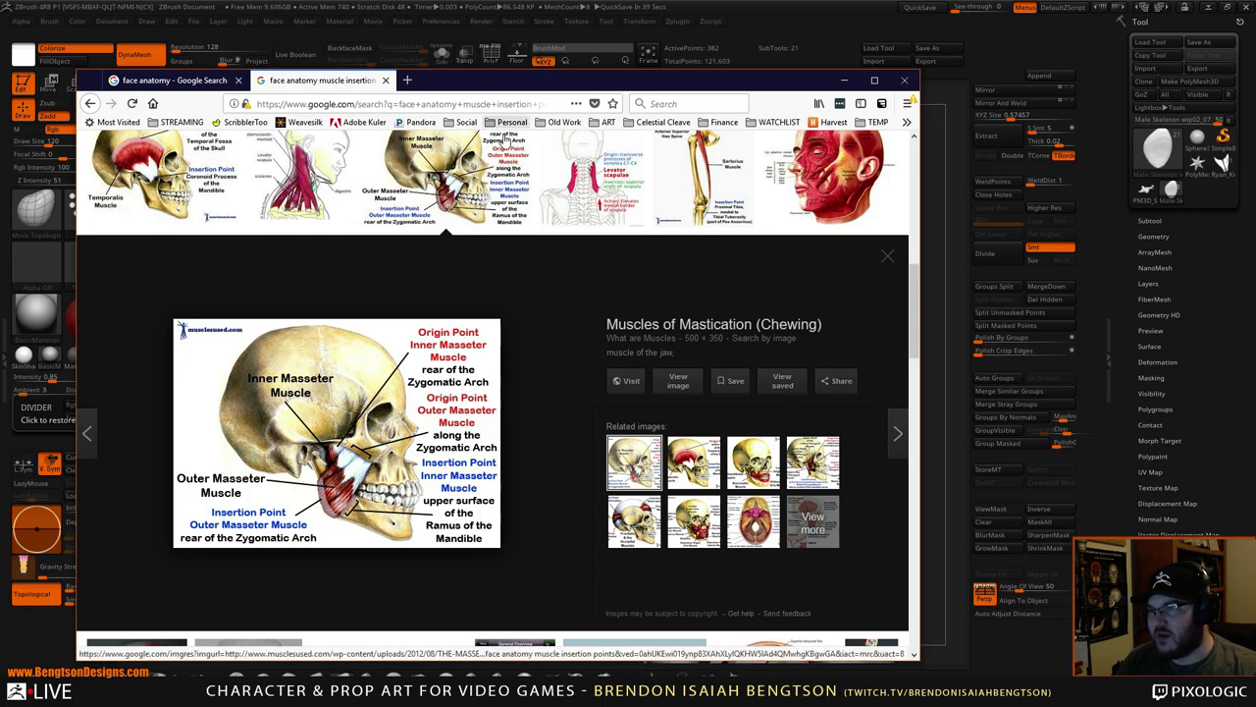
pyautogui.click(834, 518)
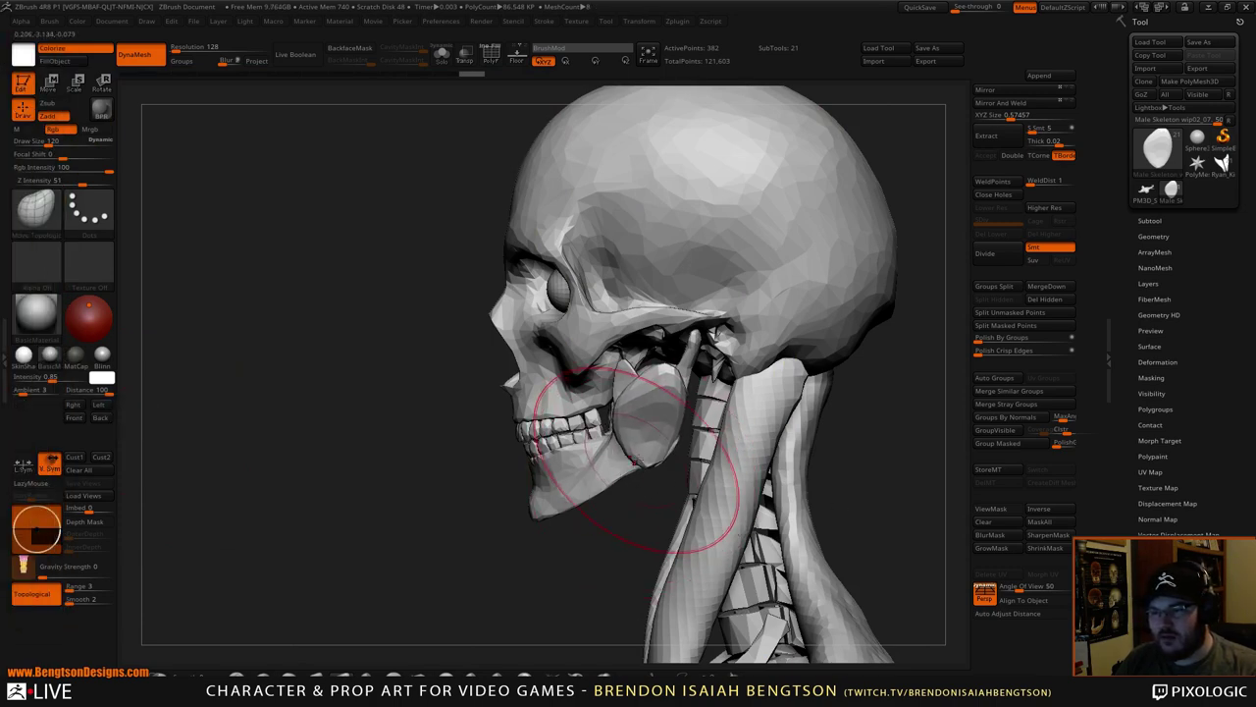
# - Set the draw size to 69, extend the masseter's upper front toward the cheekbone, and refresh its DynaMesh
pyautogui.press('space')
pyautogui.moveTo(638, 454)
pyautogui.mouseDown()
pyautogui.moveTo(663, 452)
pyautogui.moveTo(630, 436)
pyautogui.mouseUp()
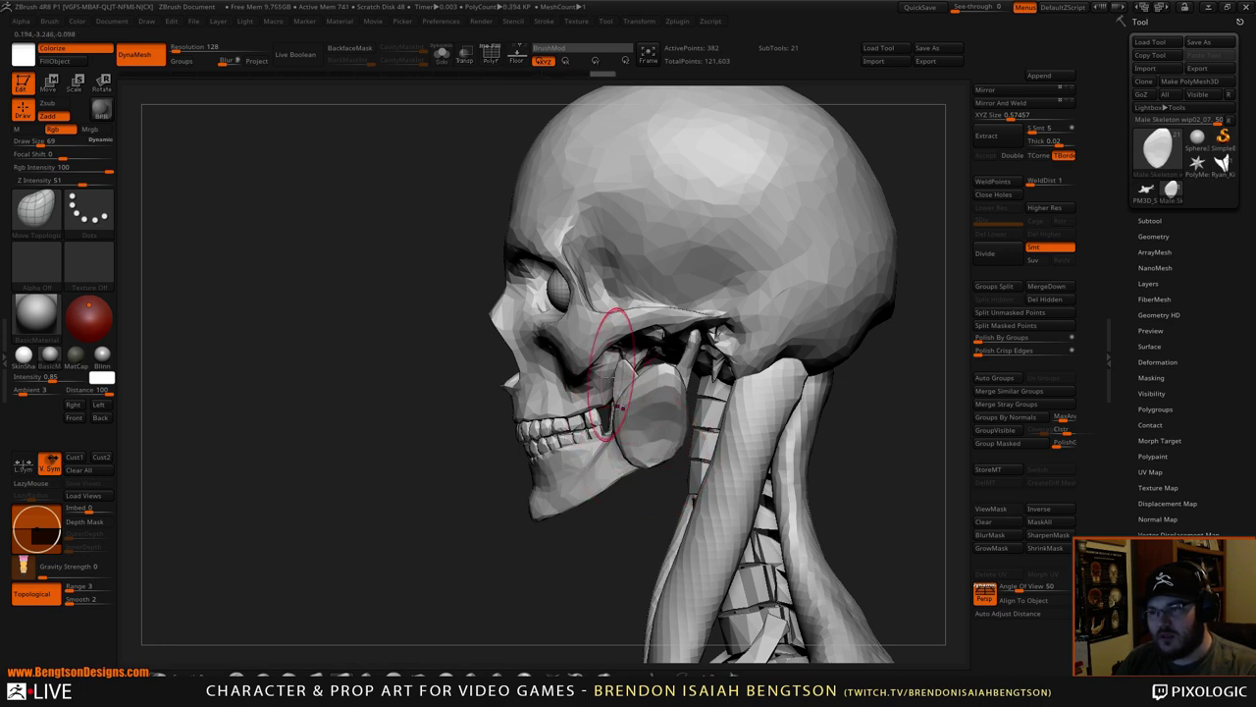
pyautogui.moveTo(615, 381)
pyautogui.mouseDown()
pyautogui.moveTo(633, 393)
pyautogui.moveTo(660, 367)
pyautogui.moveTo(614, 357)
pyautogui.moveTo(643, 313)
pyautogui.mouseUp()
pyautogui.keyDown('ctrl'); pyautogui.keyDown('shift'); pyautogui.click(523, 360); pyautogui.keyUp('shift'); pyautogui.keyUp('ctrl')
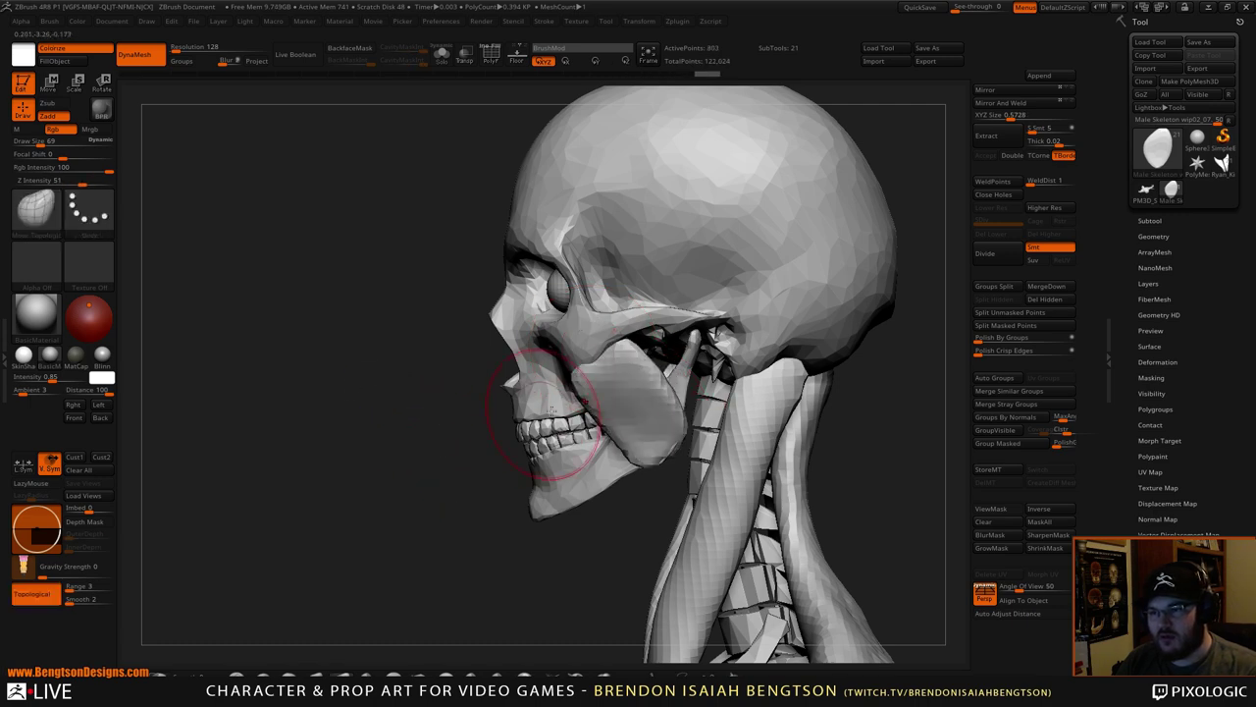
# - Set the draw size to 43 and check how the masseters sit against the jaw from the front and from behind
pyautogui.press('space')
pyautogui.moveTo(620, 380); pyautogui.dragTo(607, 380)
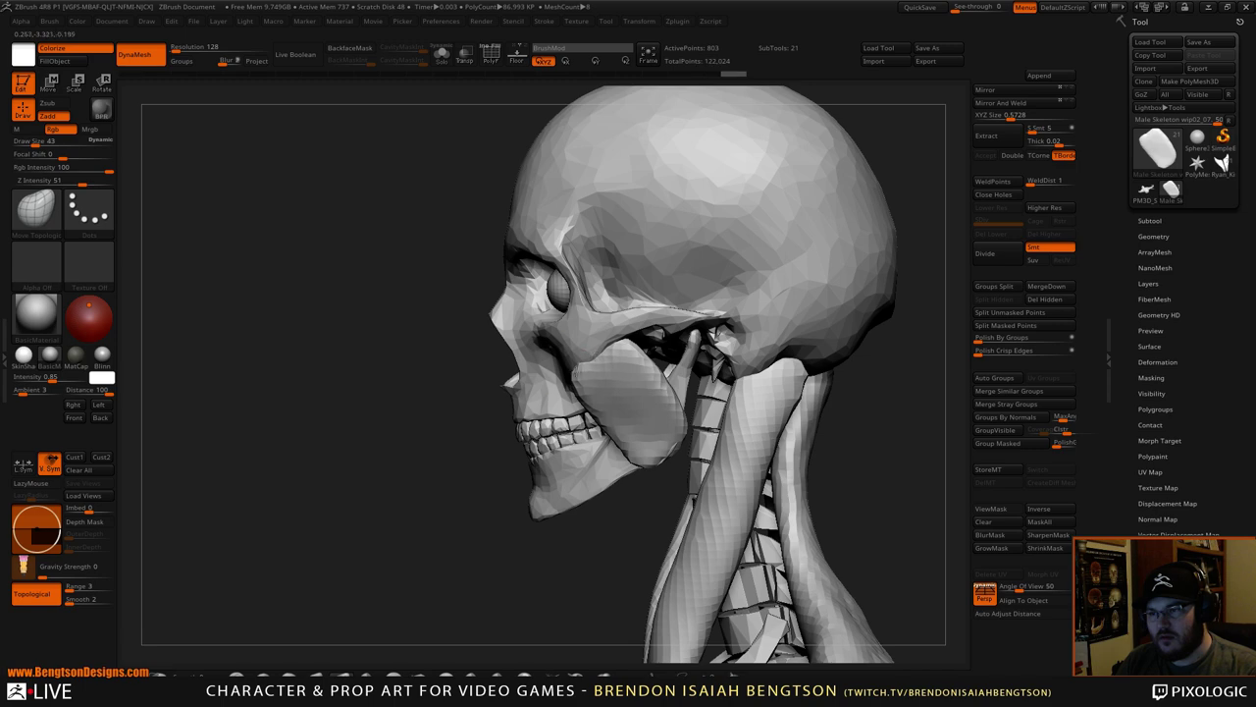
pyautogui.moveTo(505, 453)
pyautogui.mouseDown()
pyautogui.moveTo(567, 355)
pyautogui.moveTo(562, 398)
pyautogui.mouseUp()
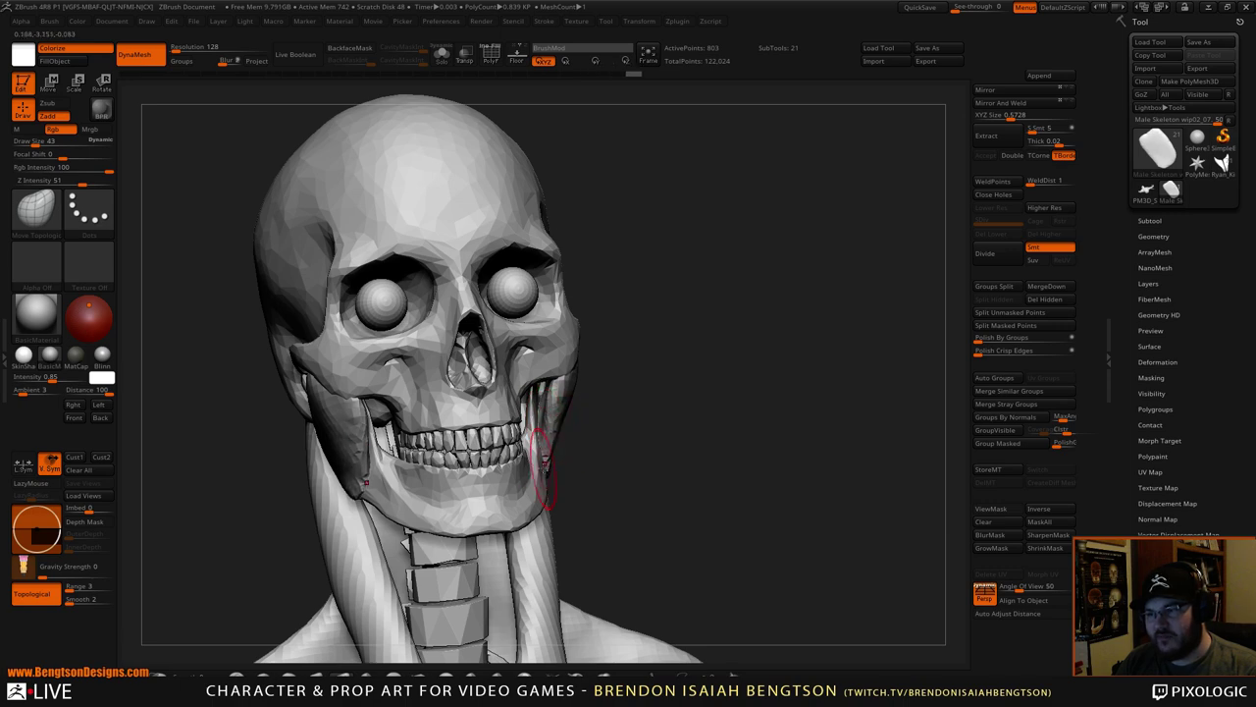
pyautogui.moveTo(751, 445); pyautogui.dragTo(581, 412)
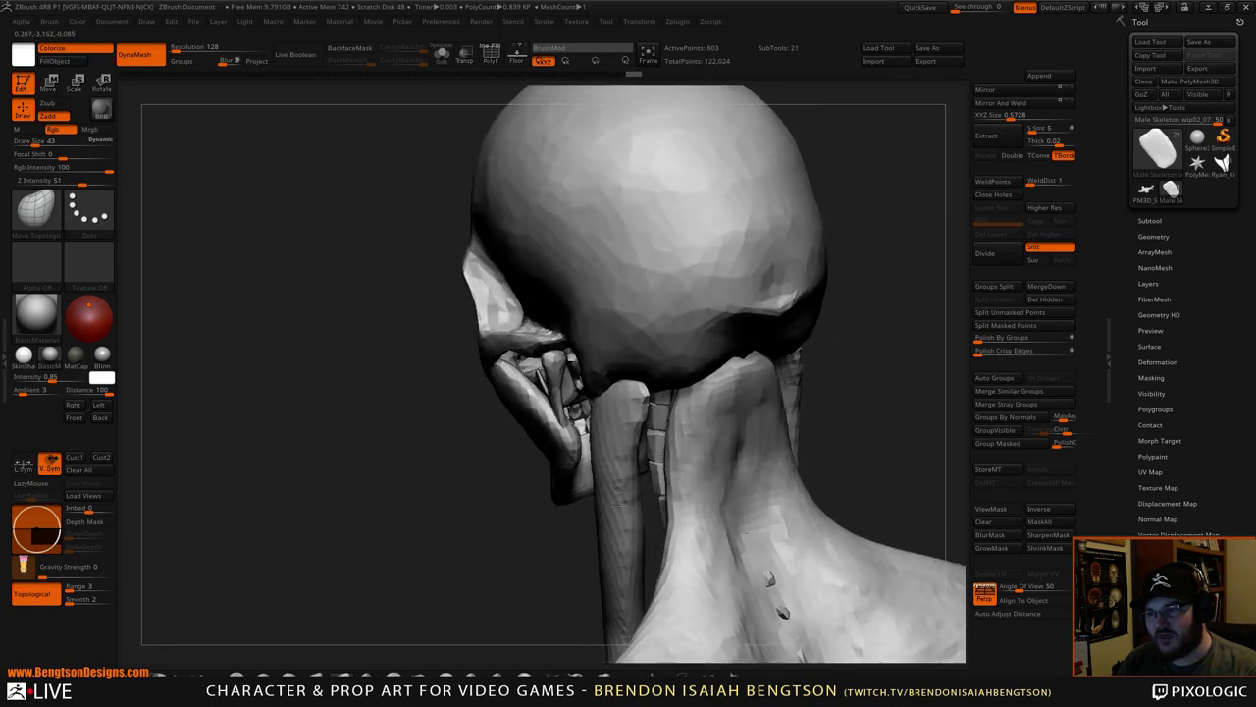
pyautogui.moveTo(617, 504); pyautogui.dragTo(474, 546)
# - Isolate the masseters in Solo mode and switch to the ClayBuildup brush with backface masking enabled
pyautogui.hotkey('ctrl', 'shift', 's')
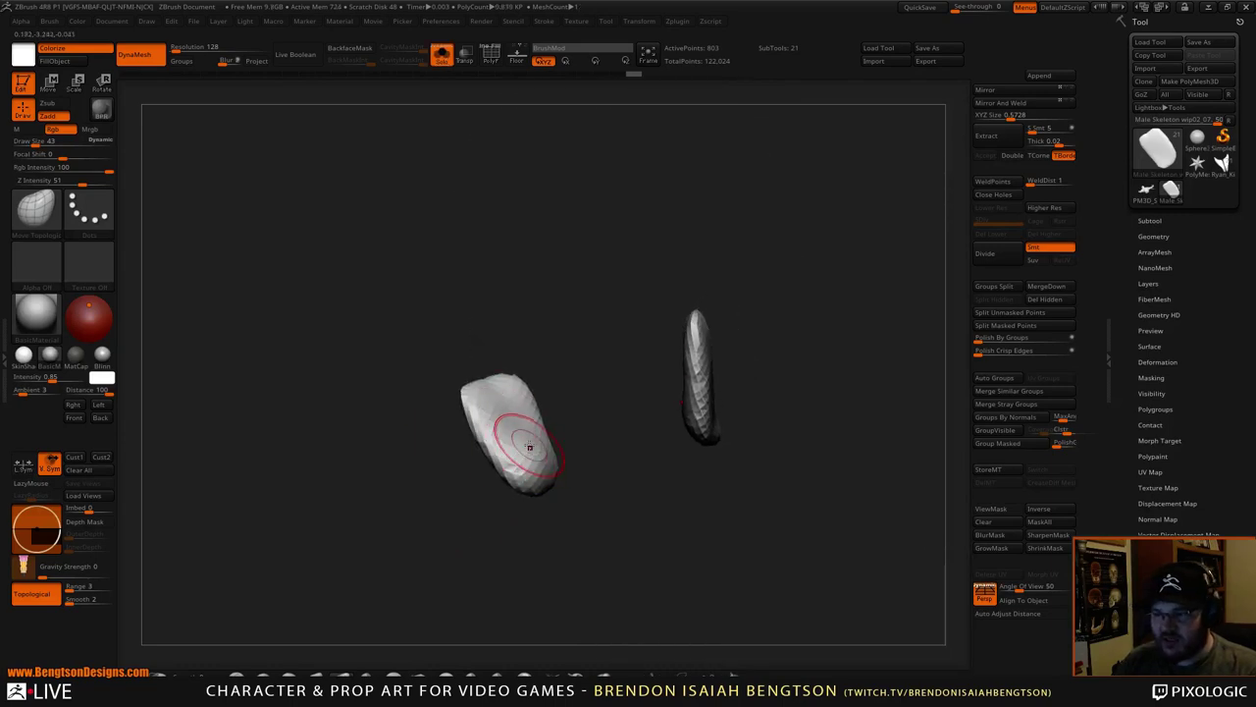
pyautogui.press('b')
pyautogui.press('c')
pyautogui.press('b')
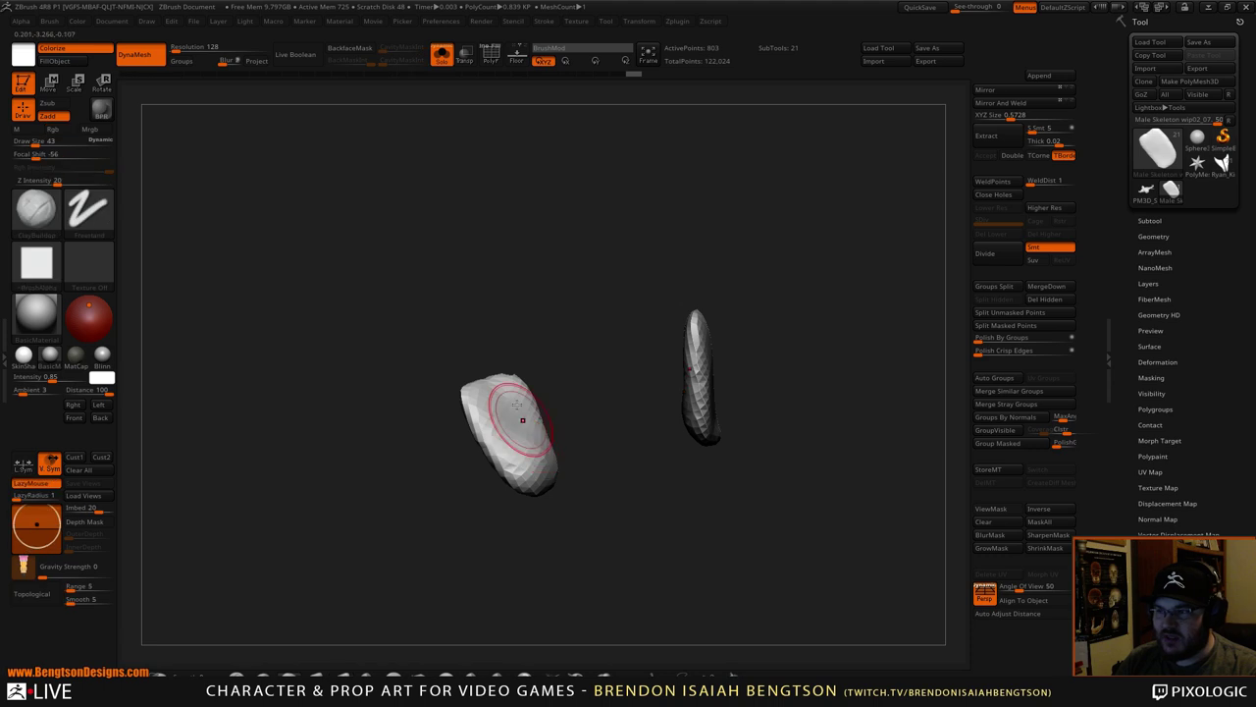
pyautogui.moveTo(567, 257); pyautogui.dragTo(519, 252)
pyautogui.click(351, 48)
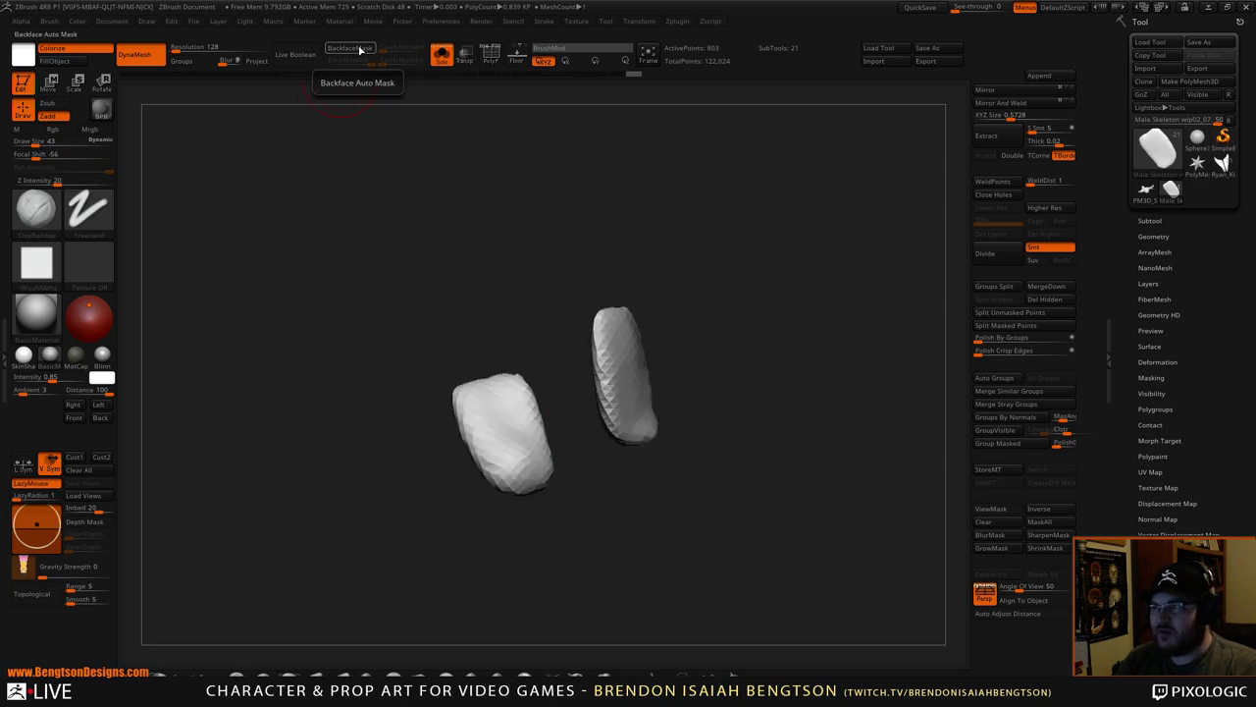
# - Sculpt the masseter surfaces with ClayBuildup at draw size 52 and focal shift -7
pyautogui.press('space')
pyautogui.click(507, 404)
pyautogui.moveTo(511, 417)
pyautogui.mouseDown()
pyautogui.moveTo(524, 419)
pyautogui.moveTo(513, 468)
pyautogui.mouseUp()
pyautogui.moveTo(515, 324)
pyautogui.mouseDown()
pyautogui.moveTo(517, 356)
pyautogui.moveTo(514, 322)
pyautogui.mouseUp()
pyautogui.moveTo(521, 373); pyautogui.dragTo(523, 393)
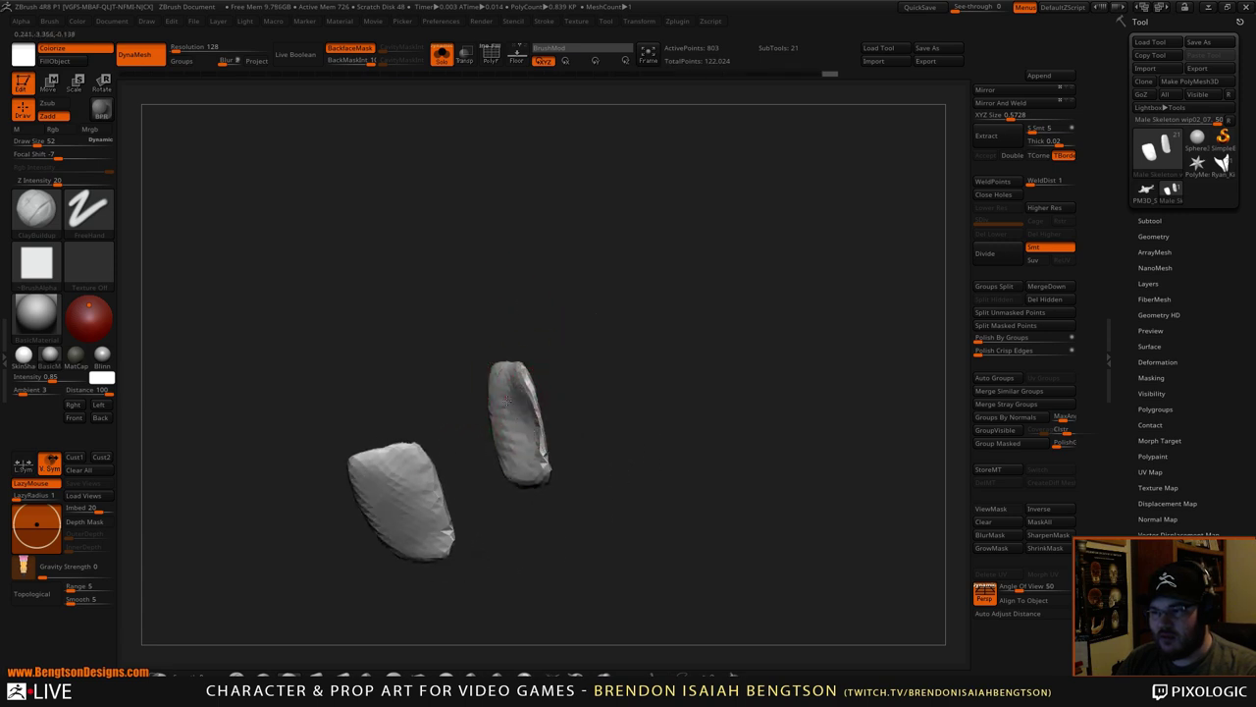
pyautogui.moveTo(535, 488)
pyautogui.mouseDown(button='right')
pyautogui.moveTo(687, 449)
pyautogui.moveTo(690, 384)
pyautogui.moveTo(756, 383)
pyautogui.moveTo(750, 401)
pyautogui.moveTo(672, 422)
pyautogui.moveTo(589, 242)
pyautogui.mouseUp(button='right')
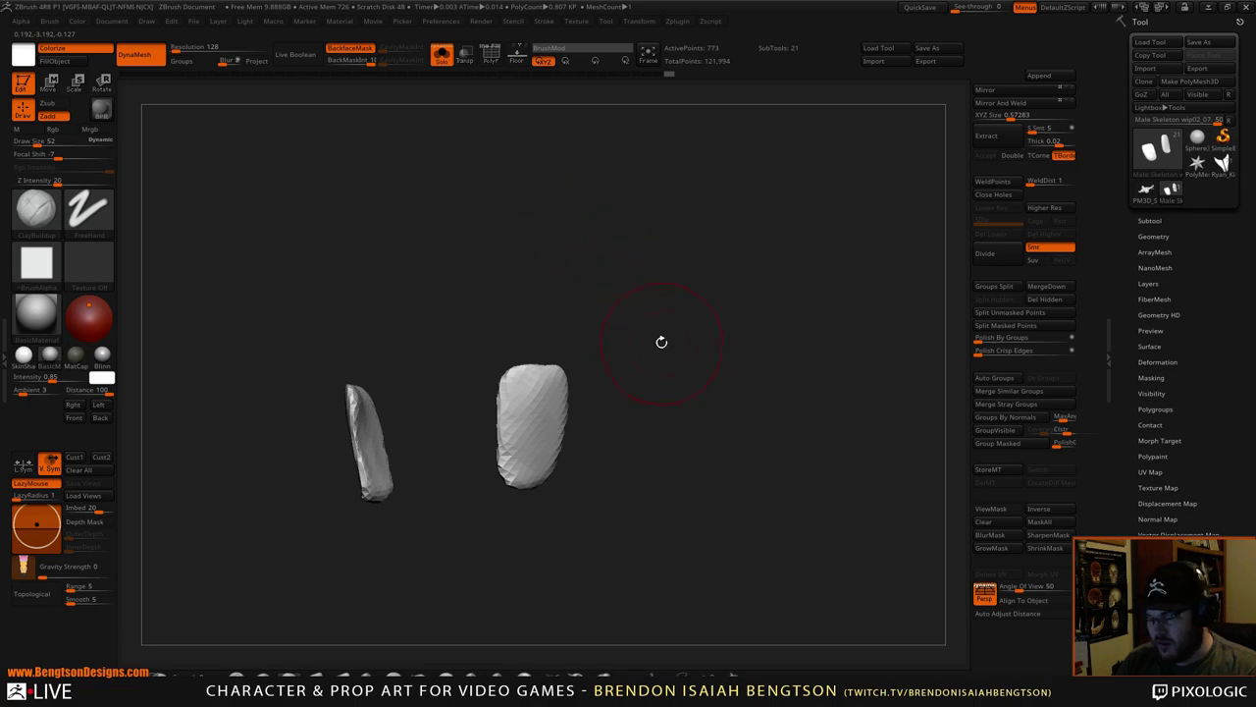
# - Show the whole model again and reshape the masseter's rear edge beside the jaw with Move Topological at draw size 27
pyautogui.hotkey('alt', 's')
pyautogui.moveTo(677, 402)
pyautogui.mouseDown(button='right')
pyautogui.moveTo(789, 515)
pyautogui.moveTo(794, 429)
pyautogui.moveTo(756, 424)
pyautogui.moveTo(702, 376)
pyautogui.moveTo(471, 417)
pyautogui.moveTo(800, 364)
pyautogui.moveTo(777, 379)
pyautogui.moveTo(723, 356)
pyautogui.mouseUp(button='right')
pyautogui.press('b')
pyautogui.press('m')
pyautogui.press('t')
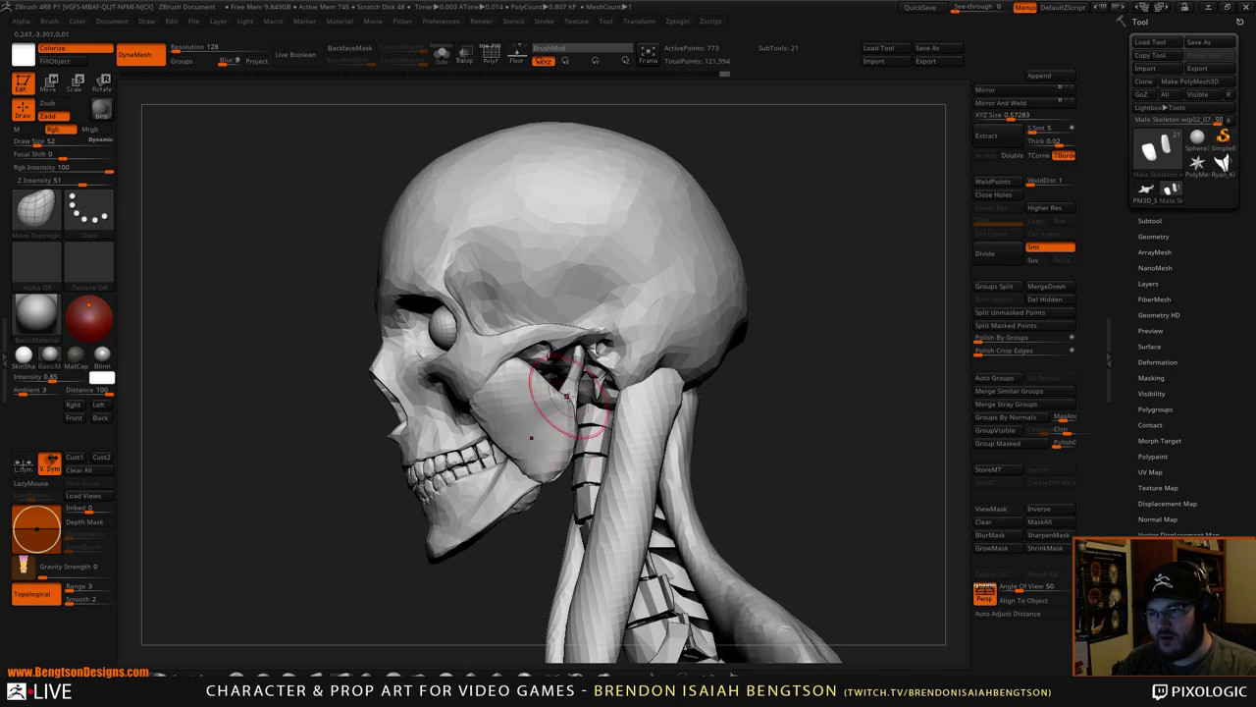
pyautogui.press('space')
pyautogui.moveTo(582, 416); pyautogui.dragTo(566, 416)
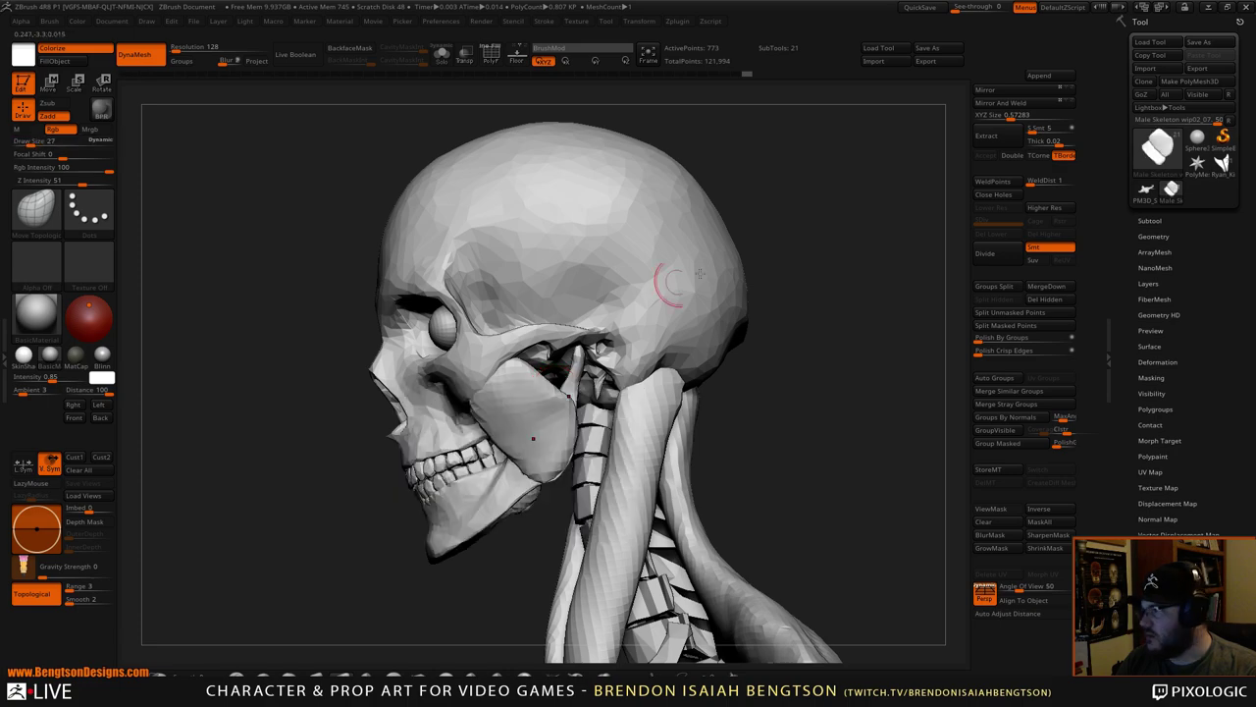
pyautogui.moveTo(770, 351)
pyautogui.mouseDown(button='right')
pyautogui.moveTo(833, 352)
pyautogui.moveTo(805, 356)
pyautogui.moveTo(819, 365)
pyautogui.moveTo(815, 406)
pyautogui.moveTo(776, 376)
pyautogui.moveTo(822, 373)
pyautogui.moveTo(805, 367)
pyautogui.moveTo(814, 424)
pyautogui.moveTo(758, 444)
pyautogui.moveTo(797, 444)
pyautogui.moveTo(717, 444)
pyautogui.moveTo(781, 440)
pyautogui.moveTo(800, 385)
pyautogui.mouseUp(button='right')
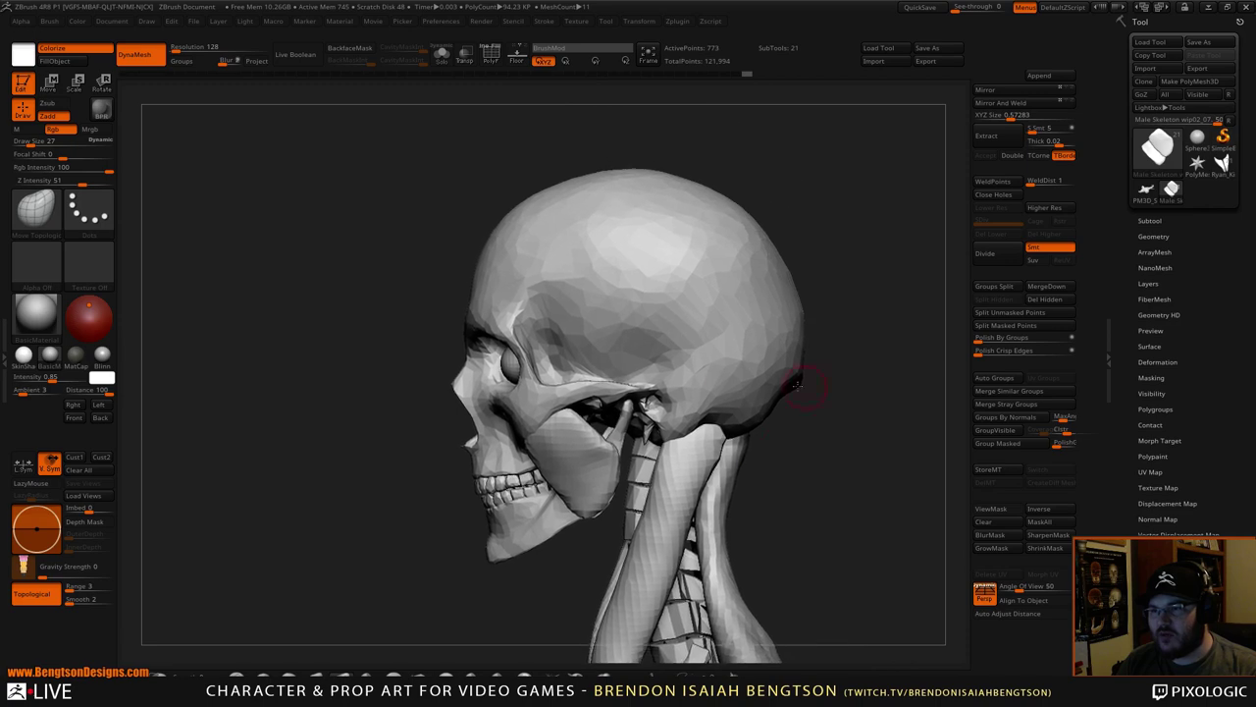
# - Hide the masseter subtool and make the skeleton subtool active
pyautogui.moveTo(865, 193); pyautogui.dragTo(771, 231, button='right')
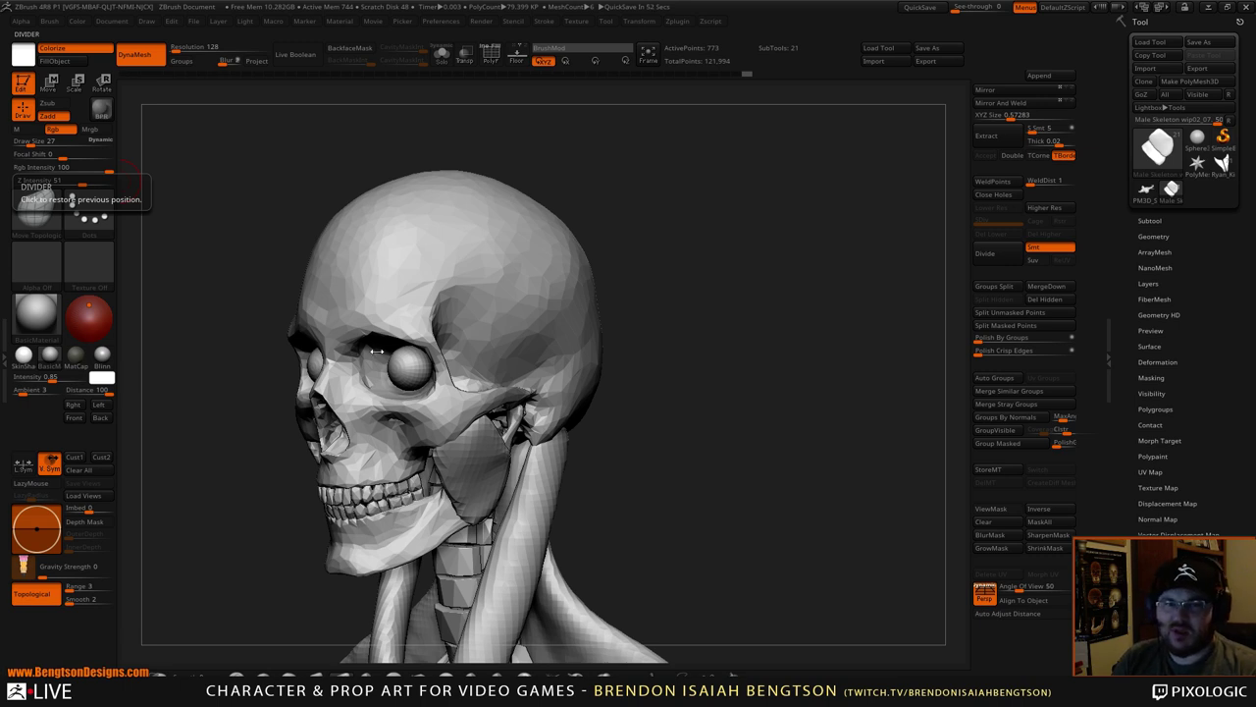
pyautogui.moveTo(749, 392); pyautogui.dragTo(653, 373)
pyautogui.keyDown('alt'); pyautogui.moveTo(705, 319); pyautogui.dragTo(826, 281); pyautogui.keyUp('alt')
pyautogui.moveTo(861, 343); pyautogui.dragTo(868, 326)
pyautogui.click(1148, 221)
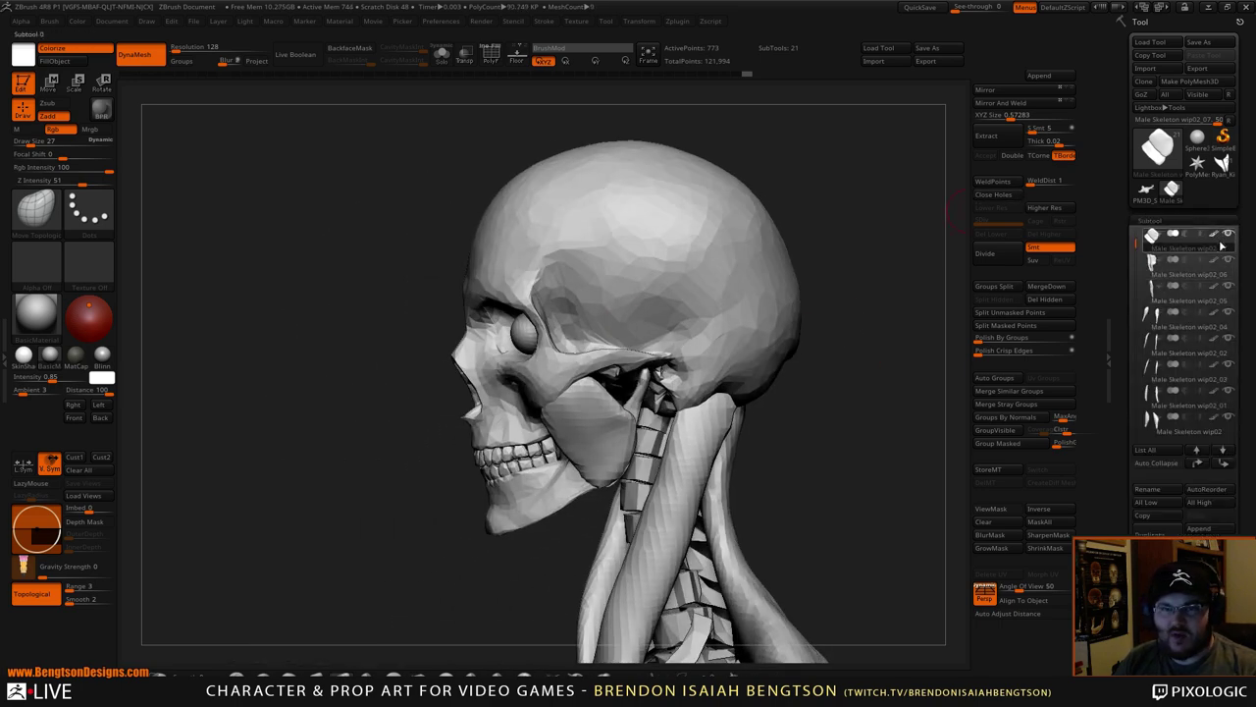
pyautogui.moveTo(1234, 242)
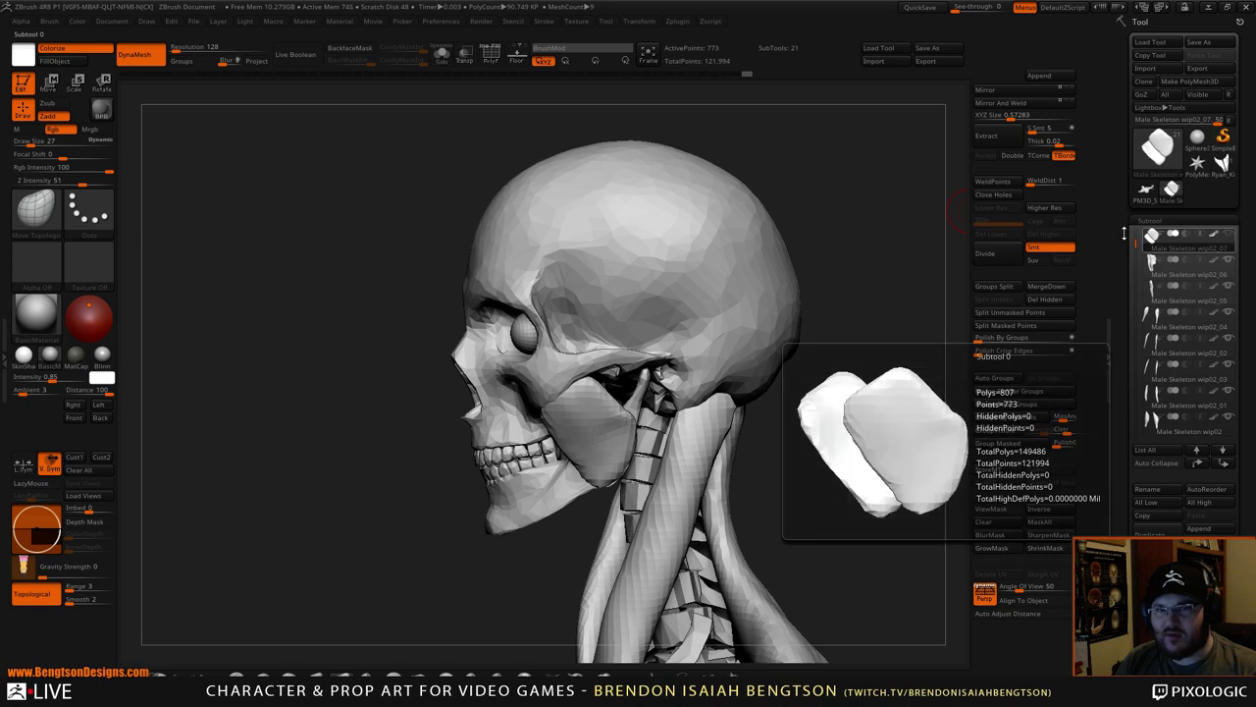
pyautogui.keyDown('alt'); pyautogui.click(679, 304); pyautogui.keyUp('alt')
pyautogui.moveTo(891, 235)
pyautogui.keyDown('alt'); pyautogui.mouseDown()
pyautogui.moveTo(769, 186)
pyautogui.moveTo(822, 249)
pyautogui.moveTo(839, 311)
pyautogui.moveTo(864, 329)
pyautogui.moveTo(841, 355)
pyautogui.moveTo(856, 380)
pyautogui.mouseUp(); pyautogui.keyUp('alt')
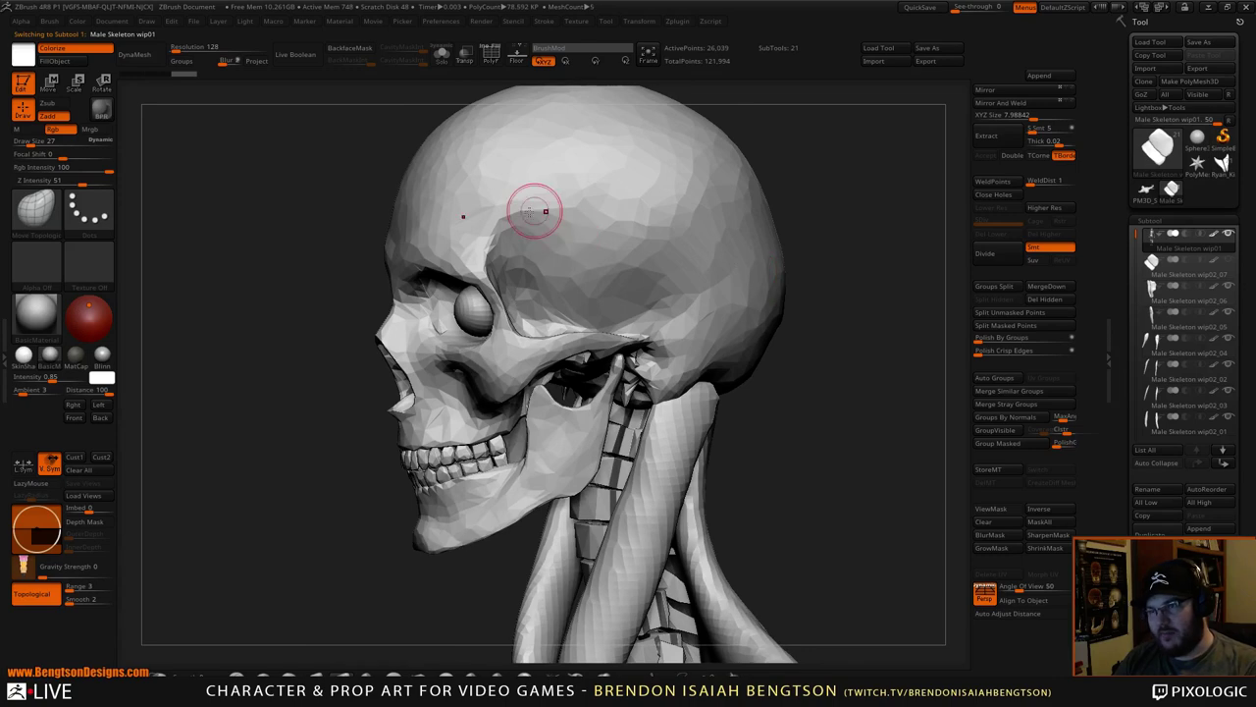
# - Examine the temple hollow, the opening behind the zygomatic arch and the upper jawbone from several angles
pyautogui.moveTo(836, 218)
pyautogui.mouseDown()
pyautogui.moveTo(881, 238)
pyautogui.moveTo(859, 257)
pyautogui.mouseUp()
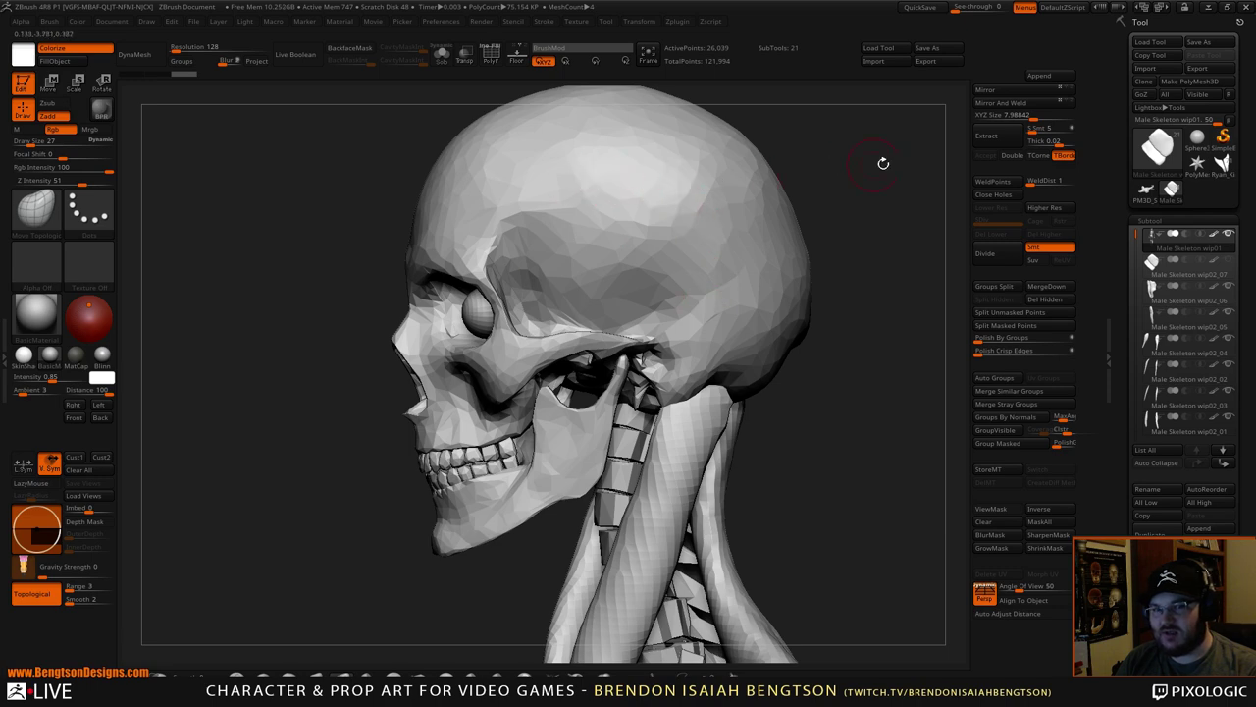
pyautogui.moveTo(882, 163); pyautogui.dragTo(490, 299)
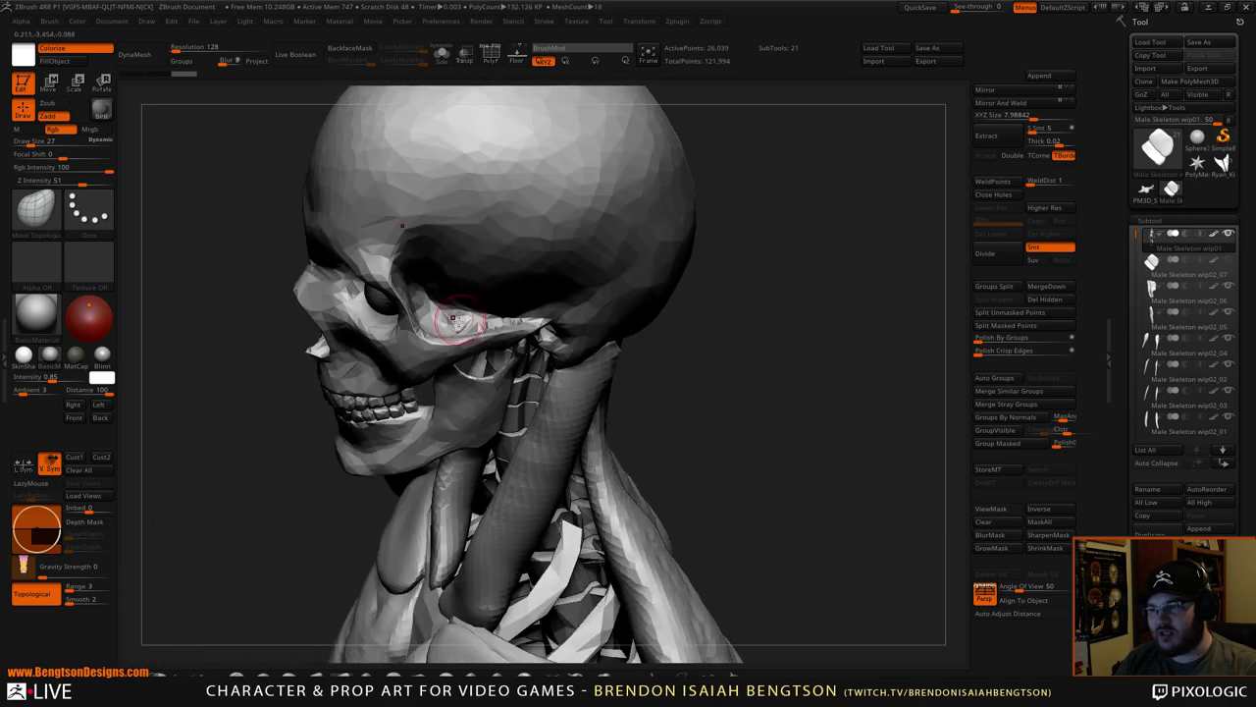
pyautogui.moveTo(732, 337); pyautogui.dragTo(446, 336)
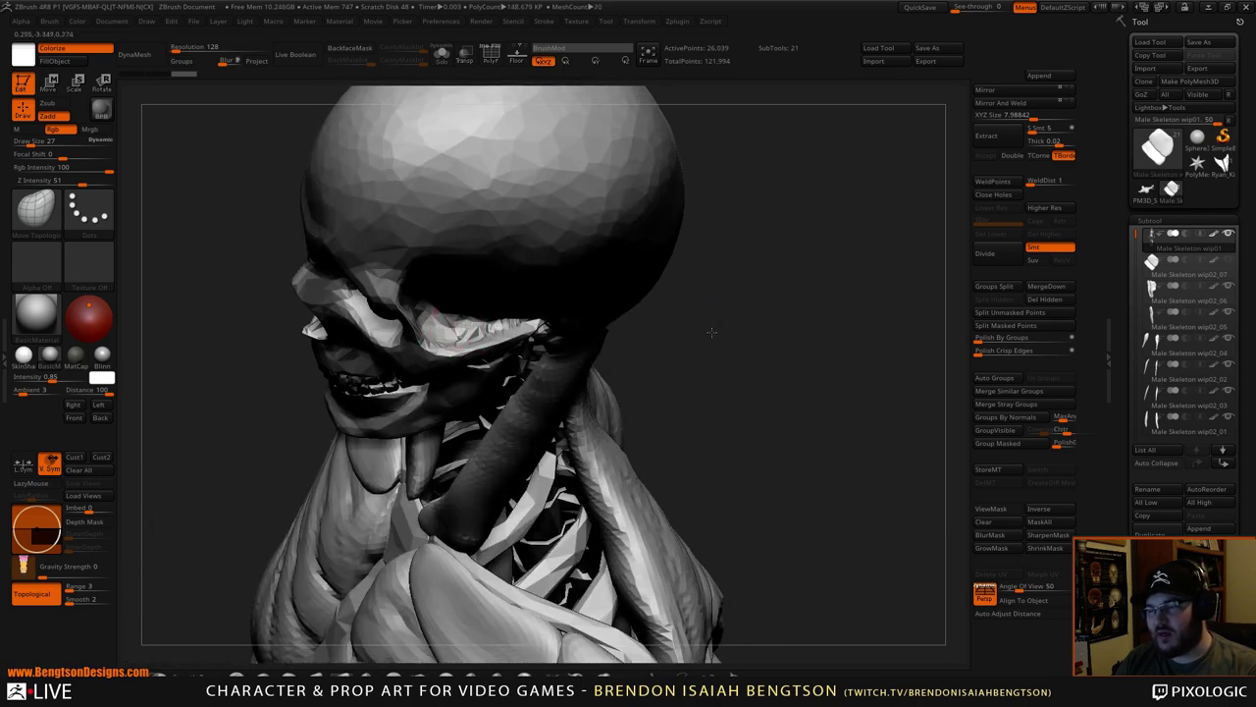
pyautogui.moveTo(712, 332); pyautogui.dragTo(653, 207)
pyautogui.moveTo(739, 355); pyautogui.dragTo(724, 186)
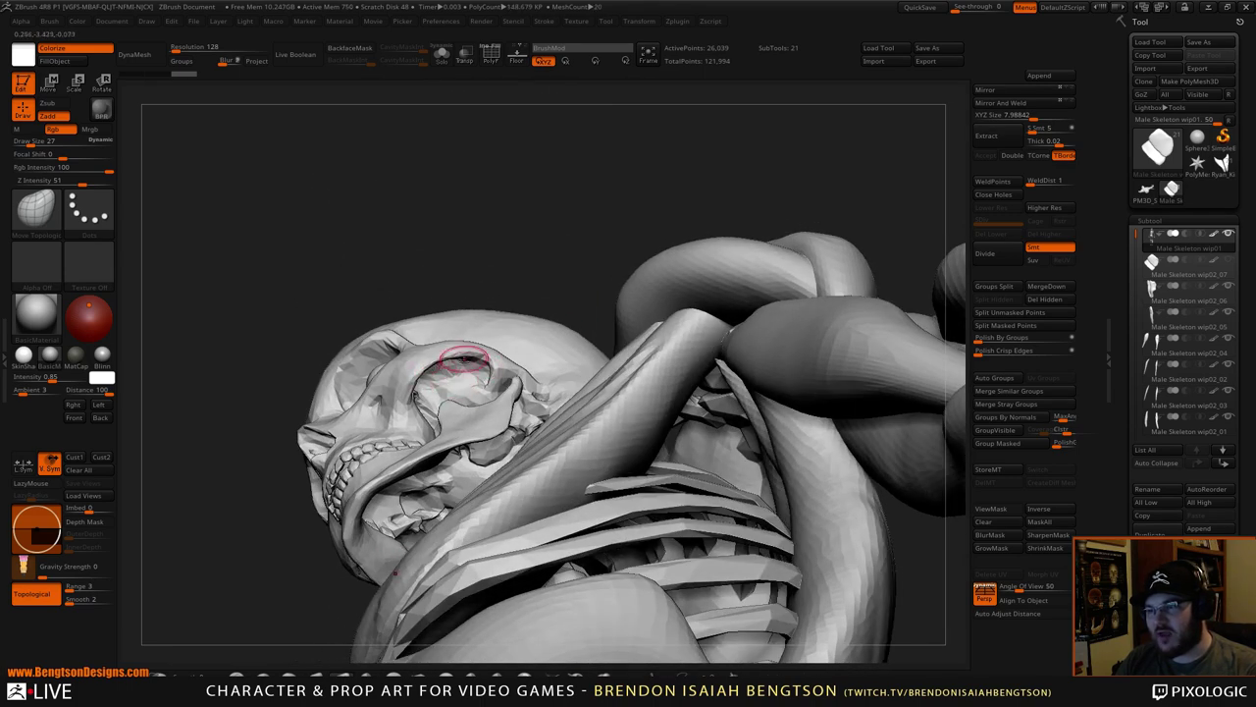
pyautogui.moveTo(465, 361); pyautogui.dragTo(455, 411)
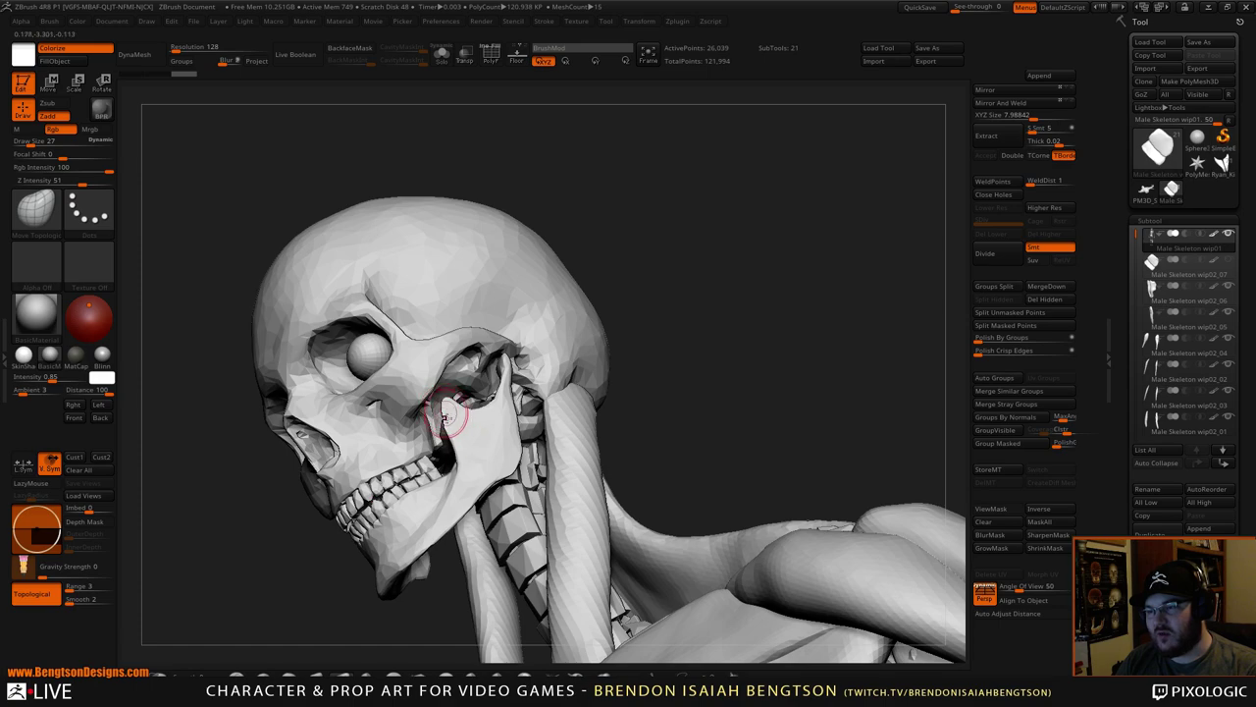
pyautogui.moveTo(714, 250)
pyautogui.mouseDown()
pyautogui.moveTo(714, 321)
pyautogui.moveTo(719, 292)
pyautogui.moveTo(692, 280)
pyautogui.moveTo(735, 264)
pyautogui.moveTo(761, 287)
pyautogui.moveTo(744, 307)
pyautogui.moveTo(488, 412)
pyautogui.mouseUp()
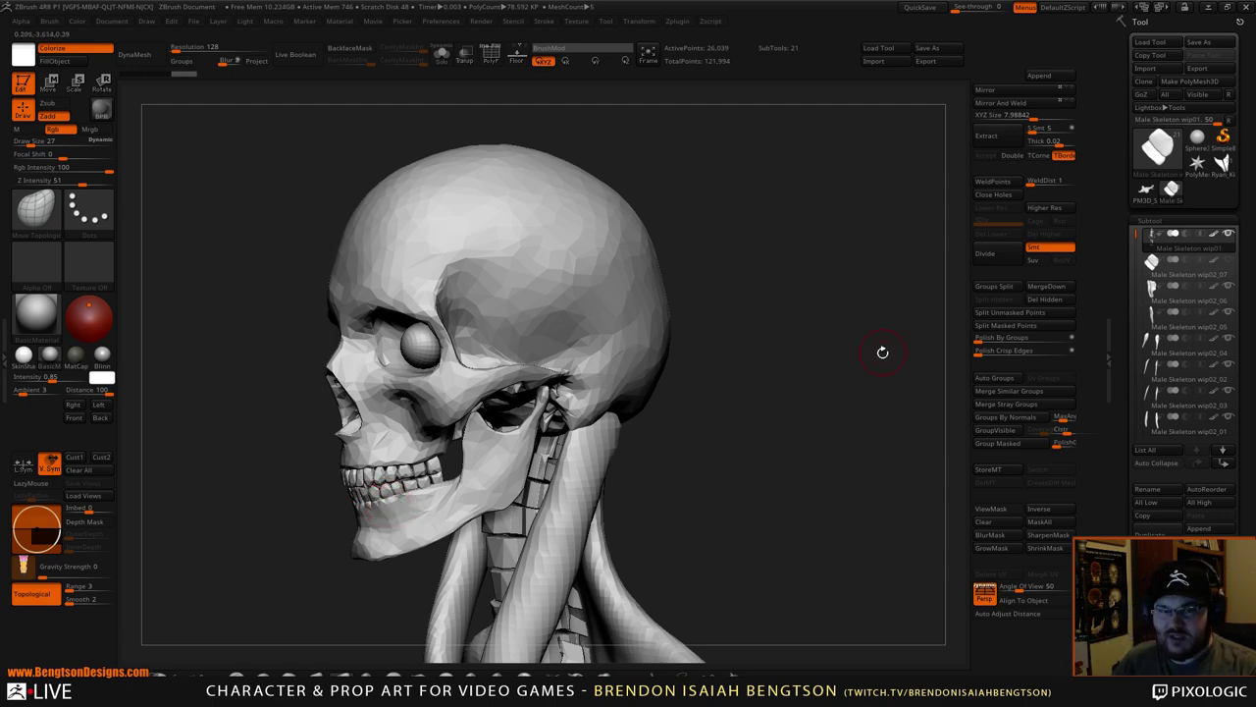
# - Insert a mirrored Sphere 32 over the temple with IMM Primitives and make it a separate DynaMesh subtool at resolution 128
pyautogui.moveTo(883, 352); pyautogui.dragTo(638, 256)
pyautogui.press('b')
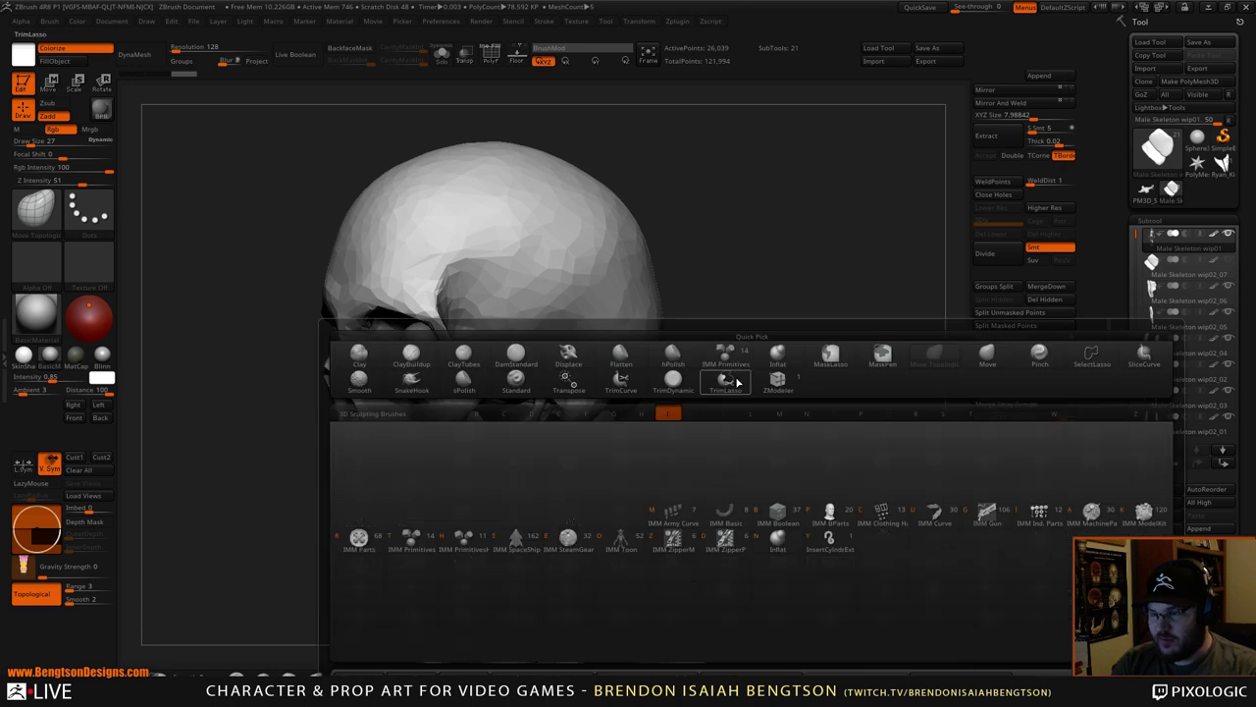
pyautogui.click(725, 355)
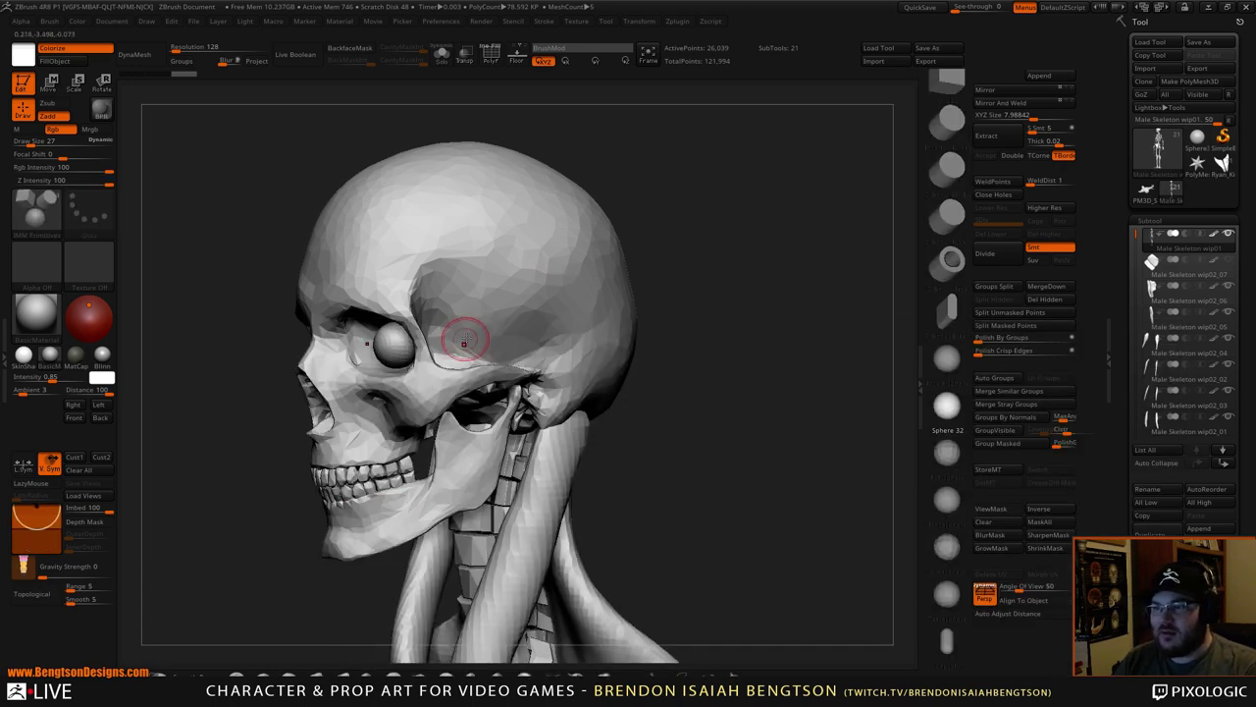
pyautogui.moveTo(485, 322); pyautogui.dragTo(514, 346)
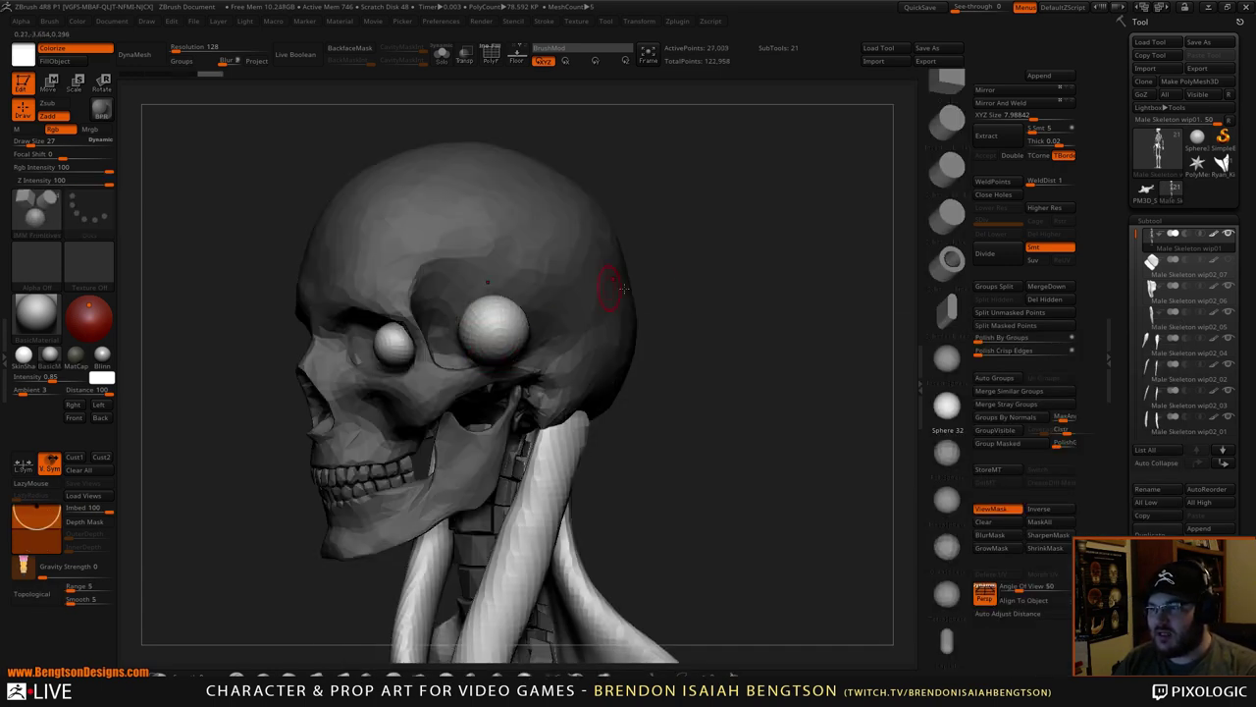
pyautogui.click(986, 312)
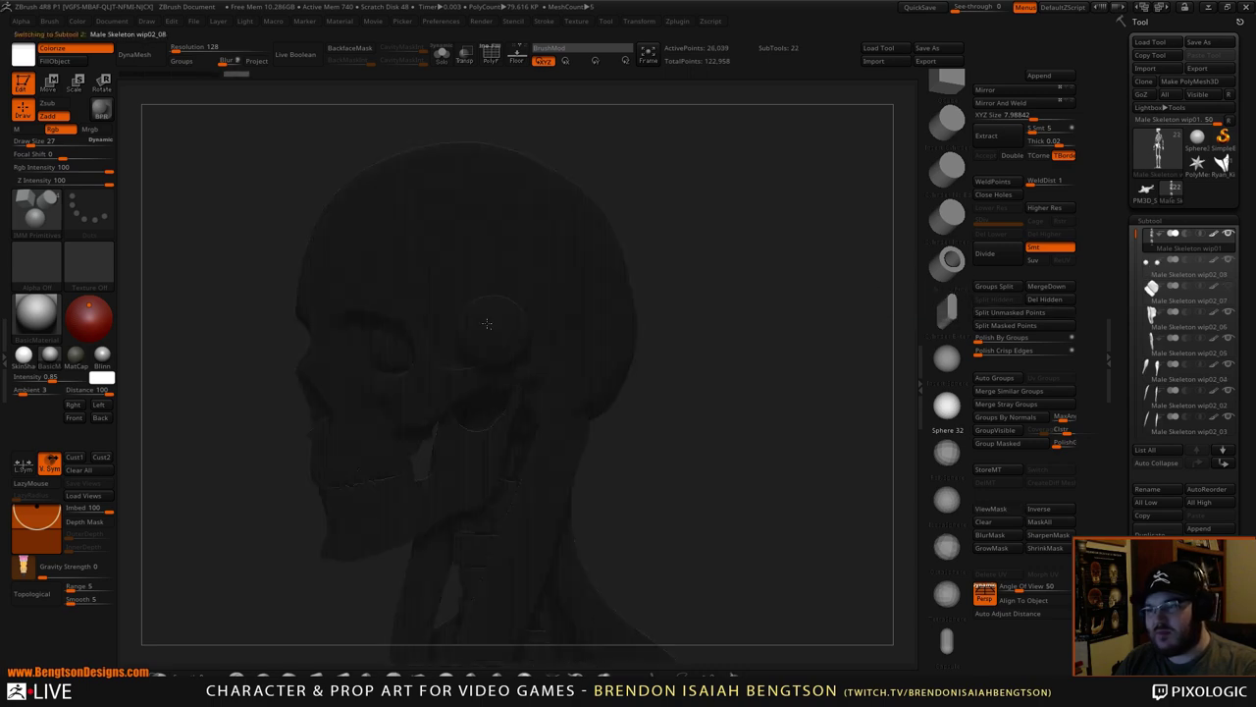
pyautogui.click(149, 58)
# - Stretch the temple spheres vertically with the Move Topological brush at draw size 101
pyautogui.press('b')
pyautogui.press('m')
pyautogui.press('t')
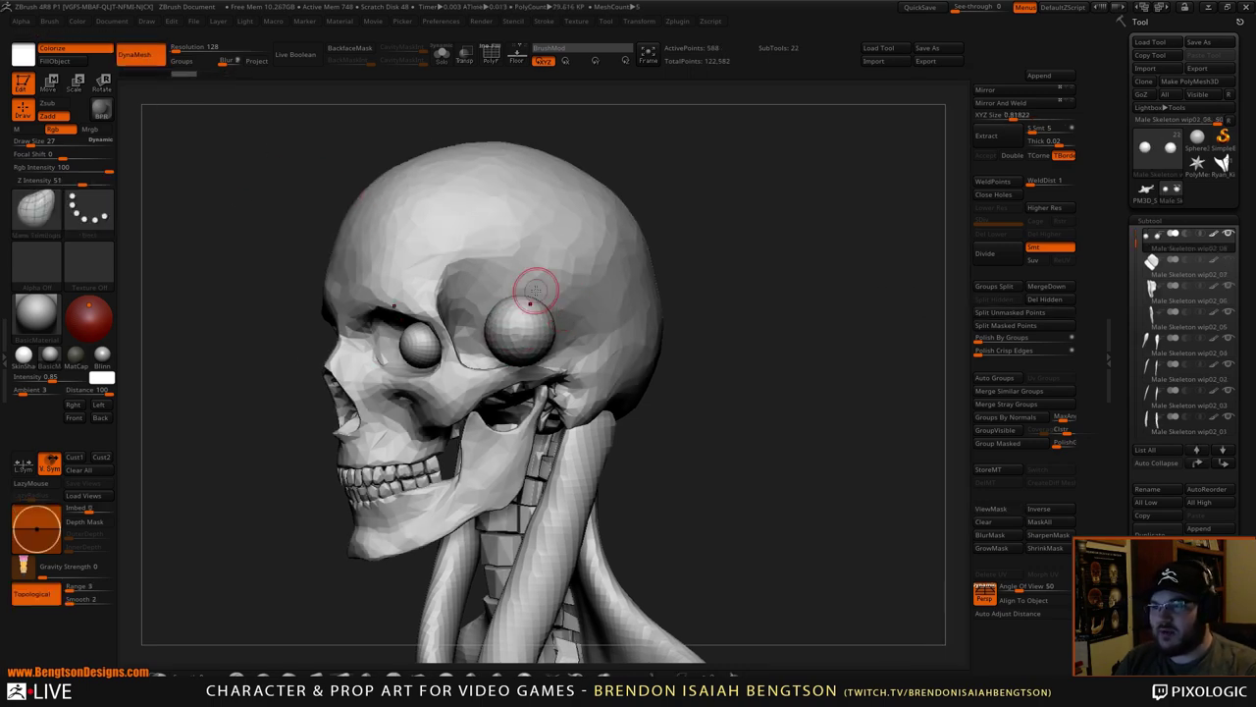
pyautogui.press('space')
pyautogui.moveTo(536, 287); pyautogui.dragTo(549, 285)
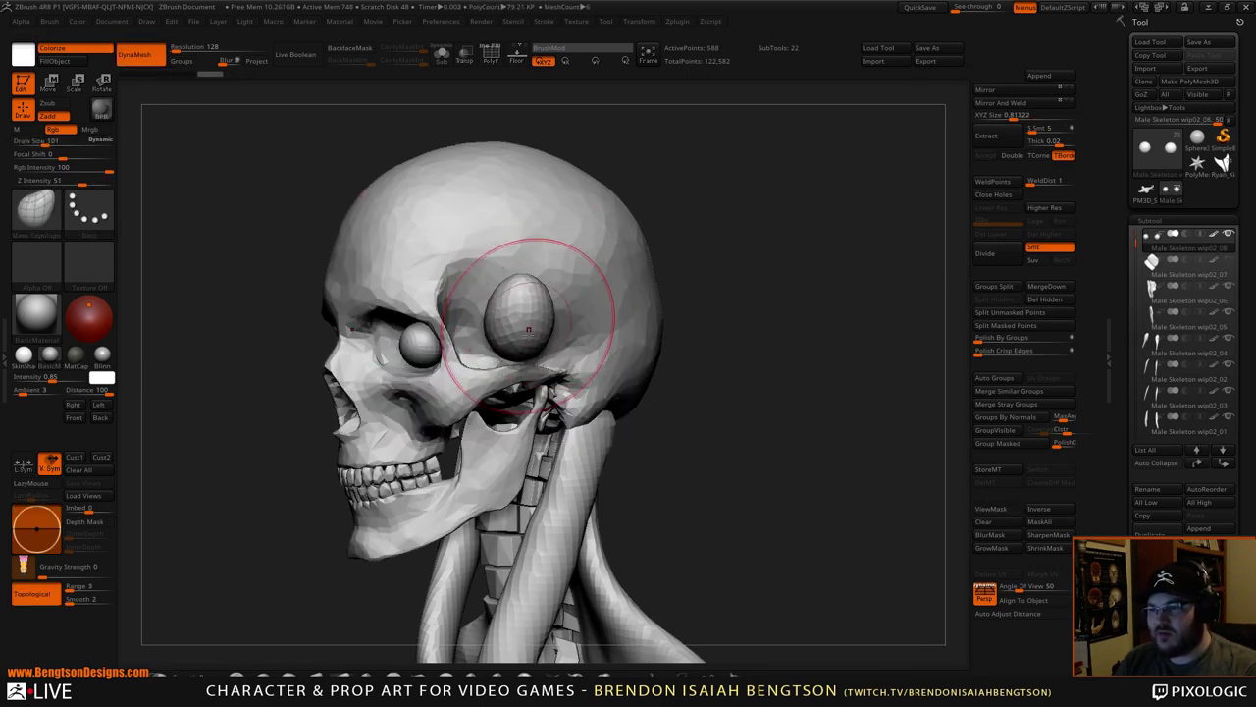
# - Flatten the temple forms against the sides of the skull and spread them across the temple hollow
pyautogui.moveTo(587, 326); pyautogui.dragTo(432, 335, button='right')
pyautogui.moveTo(550, 339); pyautogui.dragTo(563, 335)
pyautogui.moveTo(503, 340)
pyautogui.mouseDown(button='right')
pyautogui.moveTo(585, 340)
pyautogui.moveTo(505, 344)
pyautogui.mouseUp(button='right')
pyautogui.moveTo(558, 316)
pyautogui.mouseDown()
pyautogui.moveTo(572, 309)
pyautogui.moveTo(623, 364)
pyautogui.moveTo(533, 280)
pyautogui.mouseUp()
pyautogui.moveTo(482, 317); pyautogui.dragTo(475, 313)
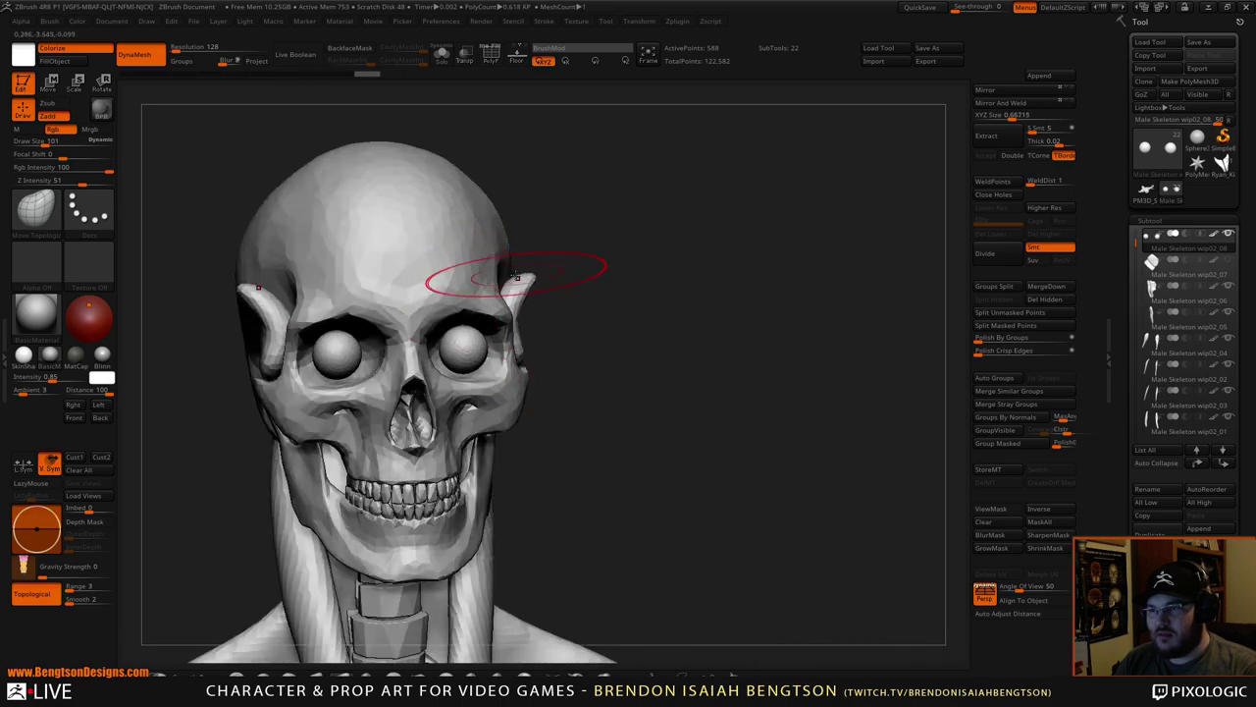
pyautogui.moveTo(517, 273); pyautogui.dragTo(486, 259)
pyautogui.moveTo(648, 285); pyautogui.dragTo(495, 308)
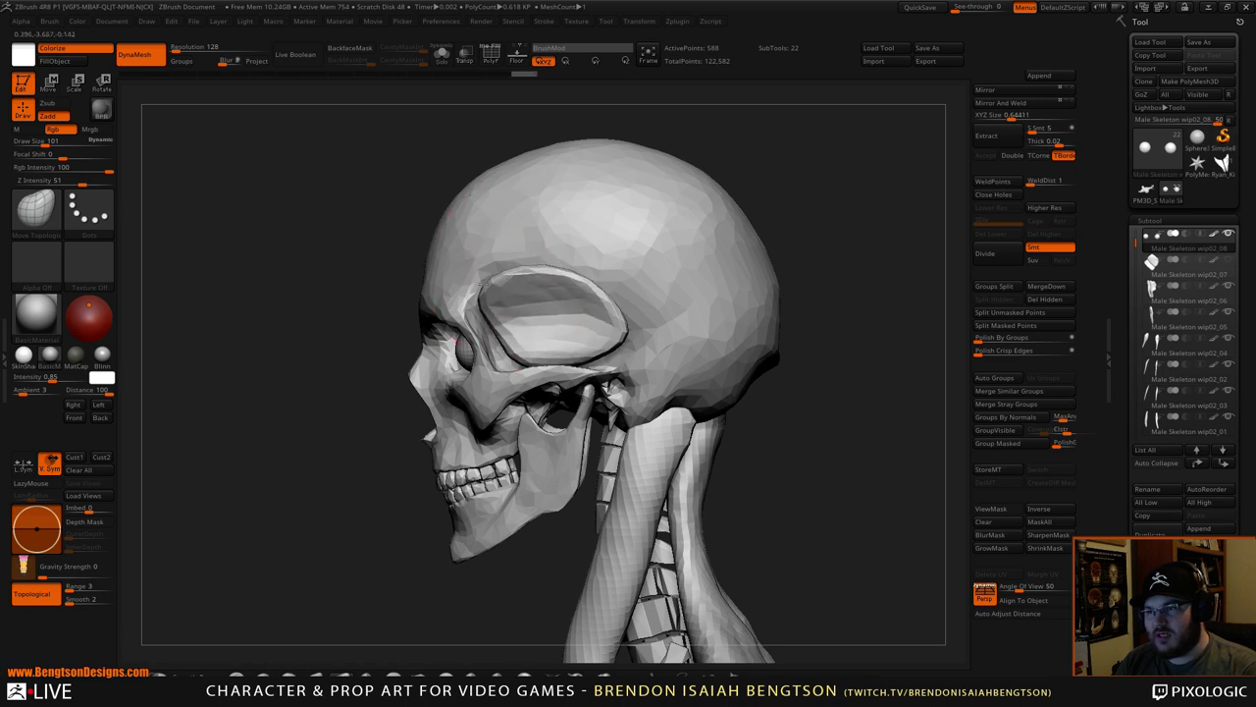
# - Spread the temple forms toward the rim of the temple hollow with Move Topological at draw size 101 and re-mesh them at DynaMesh resolution 128
pyautogui.moveTo(627, 291); pyautogui.dragTo(633, 291)
pyautogui.moveTo(625, 302)
pyautogui.mouseDown()
pyautogui.moveTo(631, 311)
pyautogui.moveTo(612, 299)
pyautogui.mouseUp()
pyautogui.moveTo(775, 193); pyautogui.dragTo(558, 330)
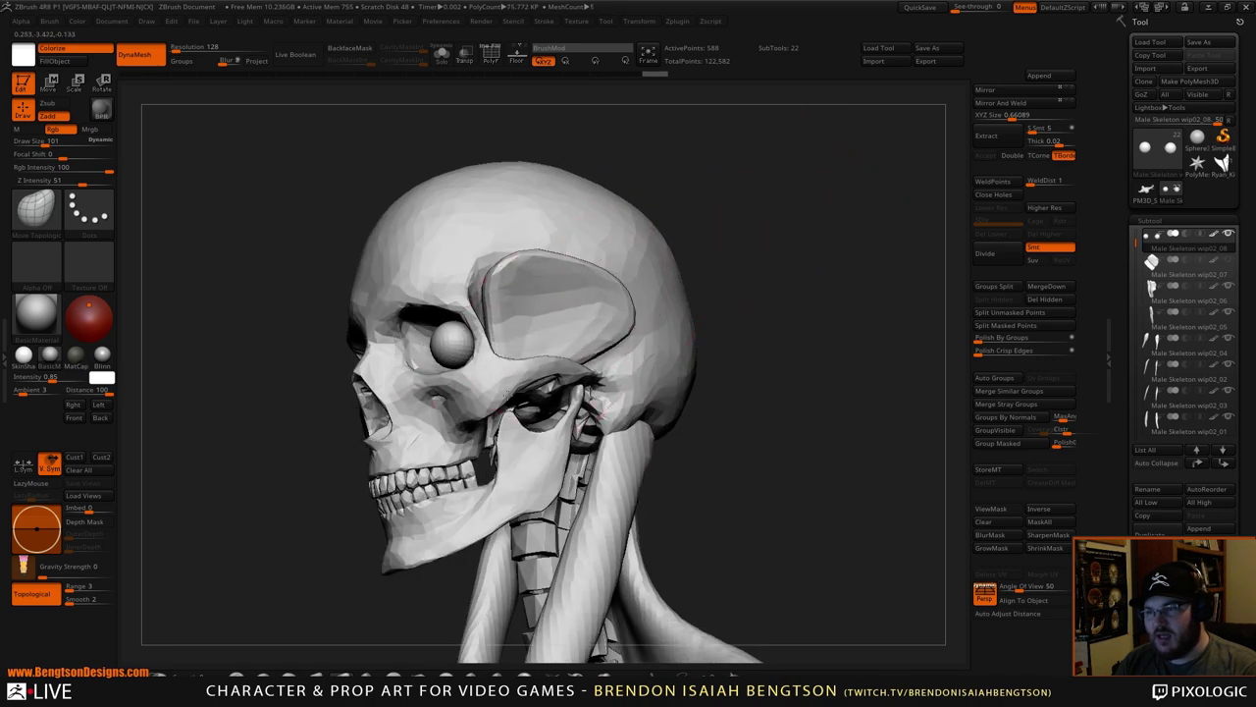
pyautogui.moveTo(782, 269); pyautogui.dragTo(779, 228)
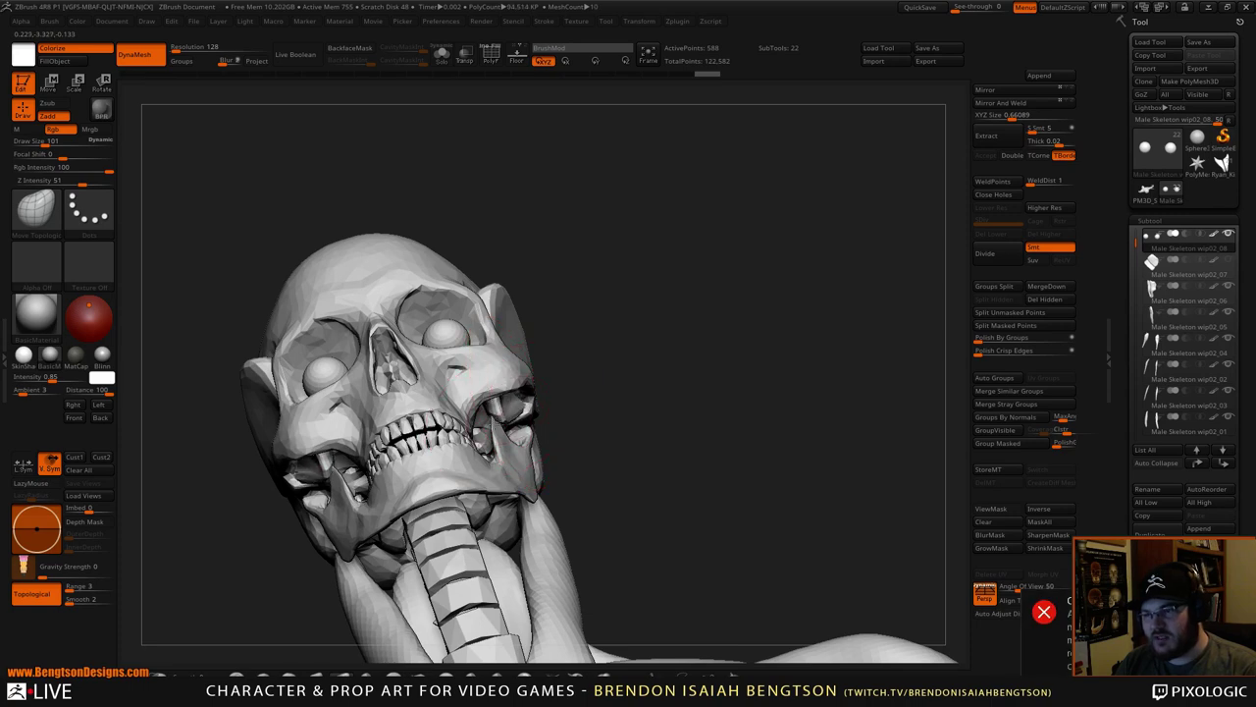
pyautogui.moveTo(606, 299); pyautogui.dragTo(448, 450)
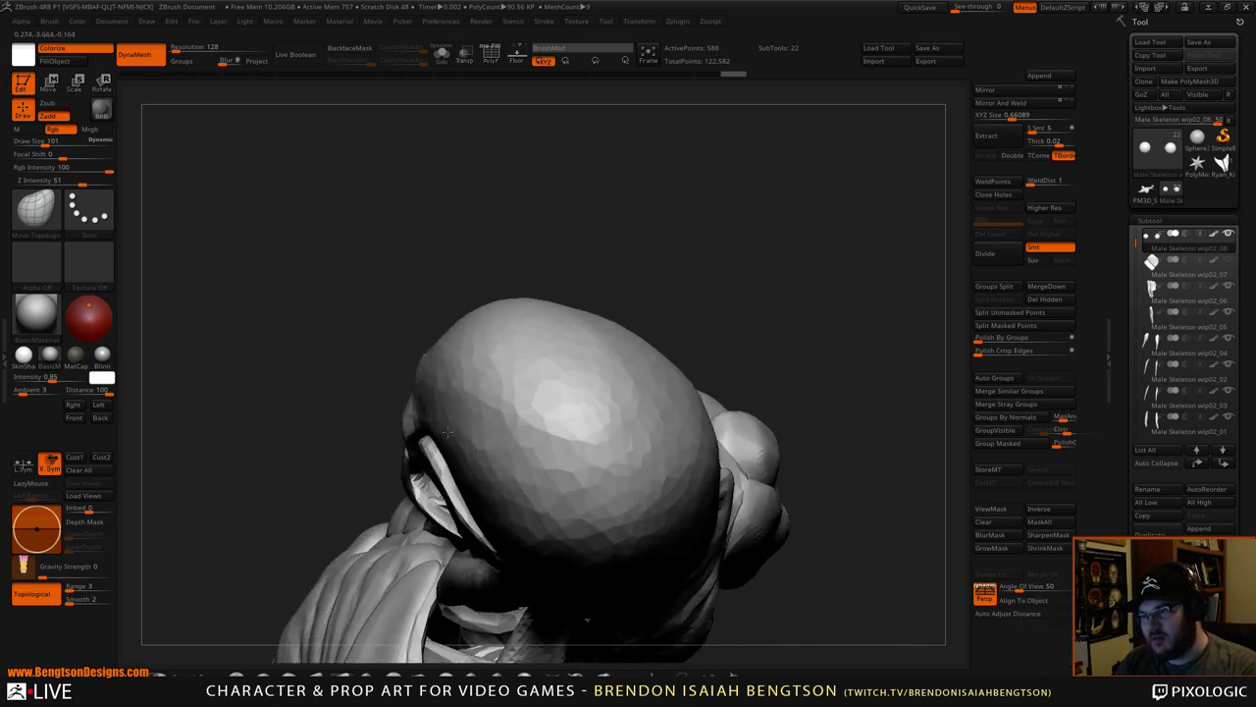
pyautogui.moveTo(416, 258)
pyautogui.mouseDown()
pyautogui.moveTo(541, 301)
pyautogui.moveTo(687, 393)
pyautogui.moveTo(756, 343)
pyautogui.moveTo(783, 255)
pyautogui.moveTo(802, 278)
pyautogui.moveTo(796, 222)
pyautogui.moveTo(858, 209)
pyautogui.moveTo(663, 299)
pyautogui.mouseUp()
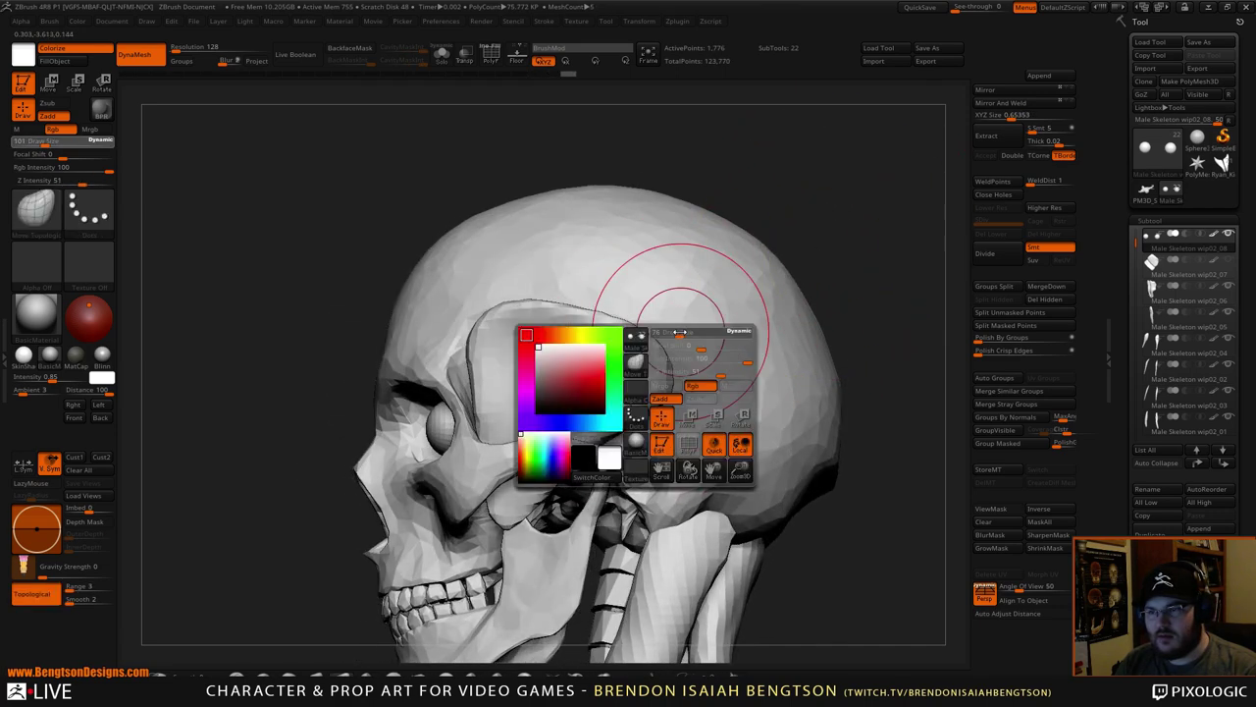
# - Tuck the temple forms in against the sides of the skull, working from above at draw size 88
pyautogui.moveTo(793, 213); pyautogui.dragTo(709, 292)
pyautogui.moveTo(764, 268); pyautogui.dragTo(805, 253)
pyautogui.press('space')
pyautogui.moveTo(660, 300); pyautogui.dragTo(669, 303)
pyautogui.moveTo(761, 231); pyautogui.dragTo(736, 368)
pyautogui.moveTo(505, 415); pyautogui.dragTo(511, 422)
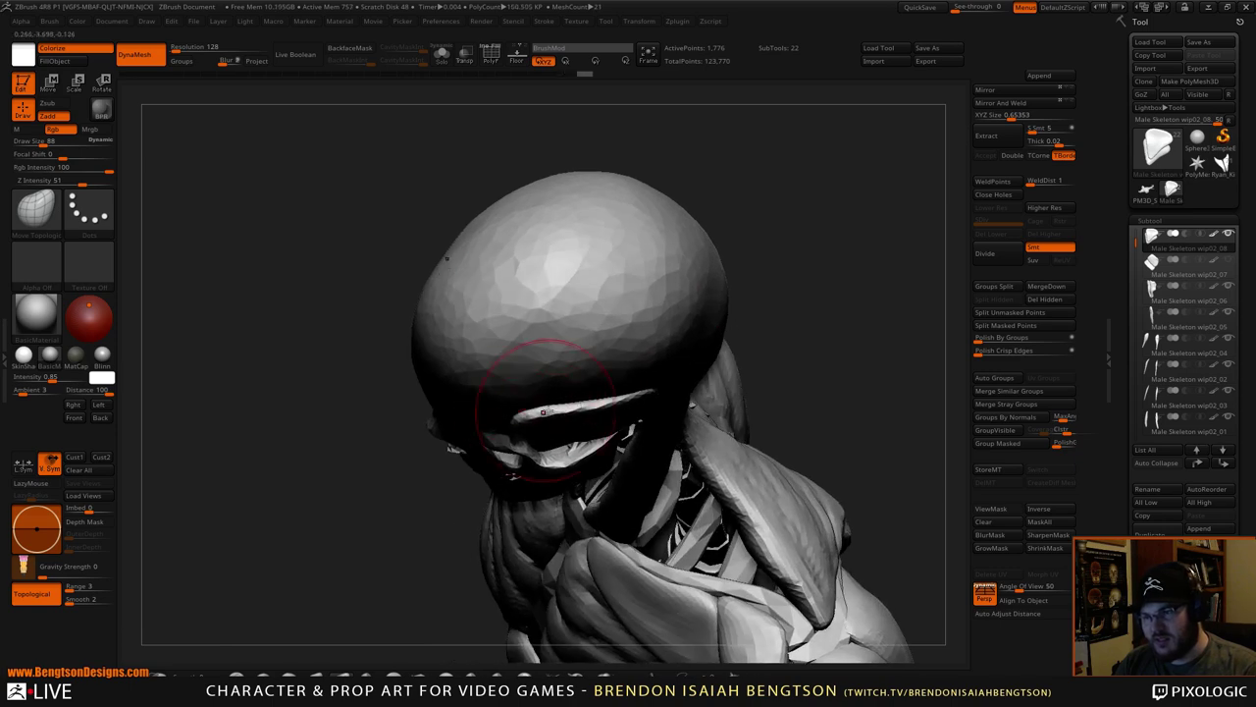
pyautogui.moveTo(591, 412); pyautogui.dragTo(588, 421)
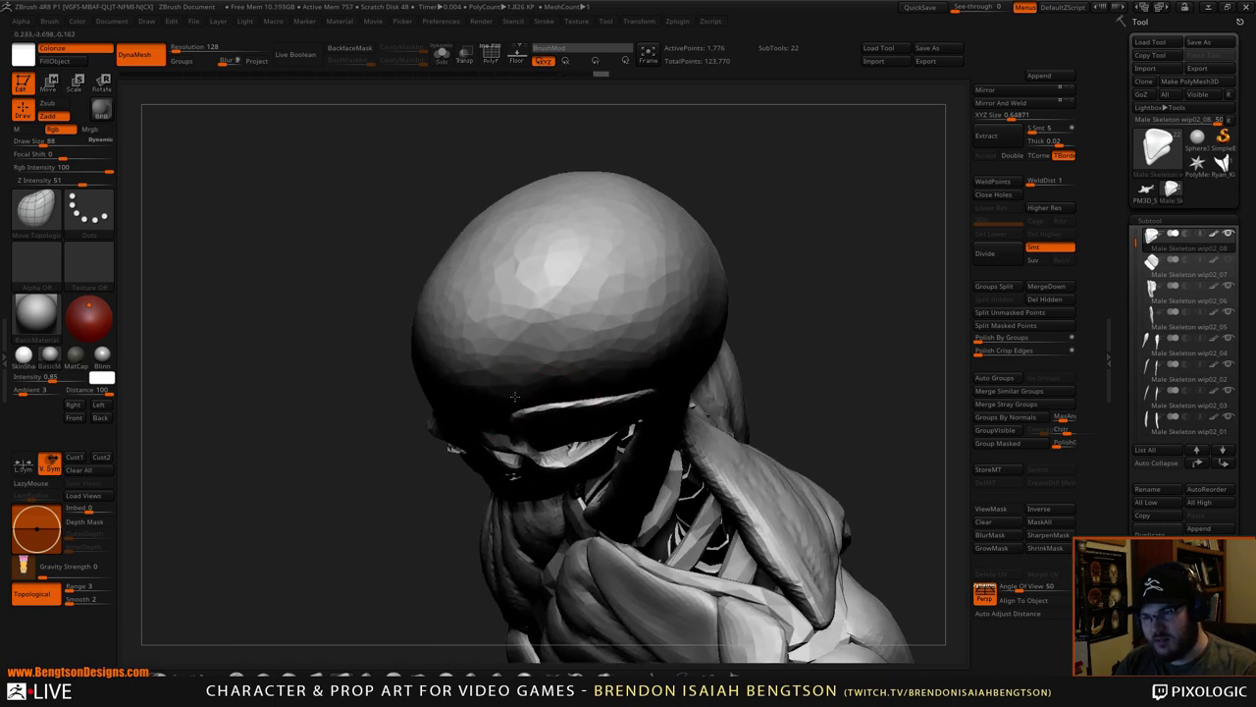
pyautogui.moveTo(514, 396); pyautogui.dragTo(518, 402)
pyautogui.moveTo(597, 405); pyautogui.dragTo(598, 397)
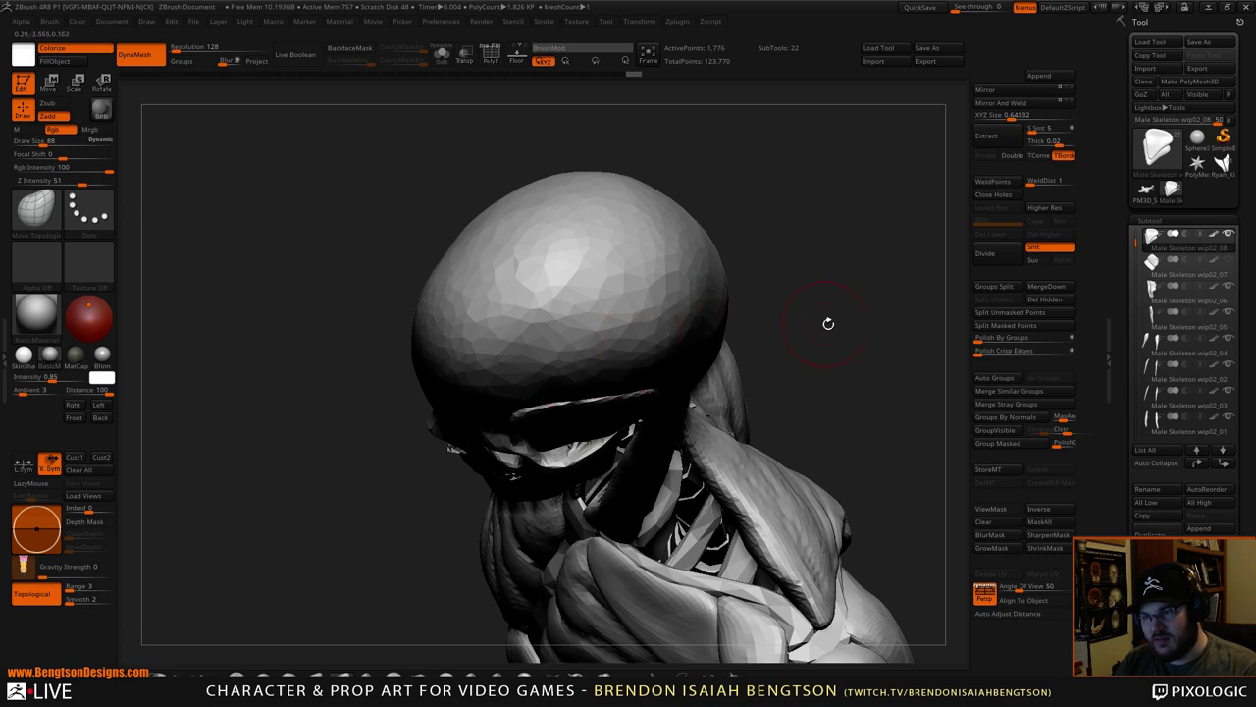
# - Reshape the upper and rear edges of the temple form into a rounded outline in side view
pyautogui.moveTo(828, 323); pyautogui.dragTo(640, 289, button='right')
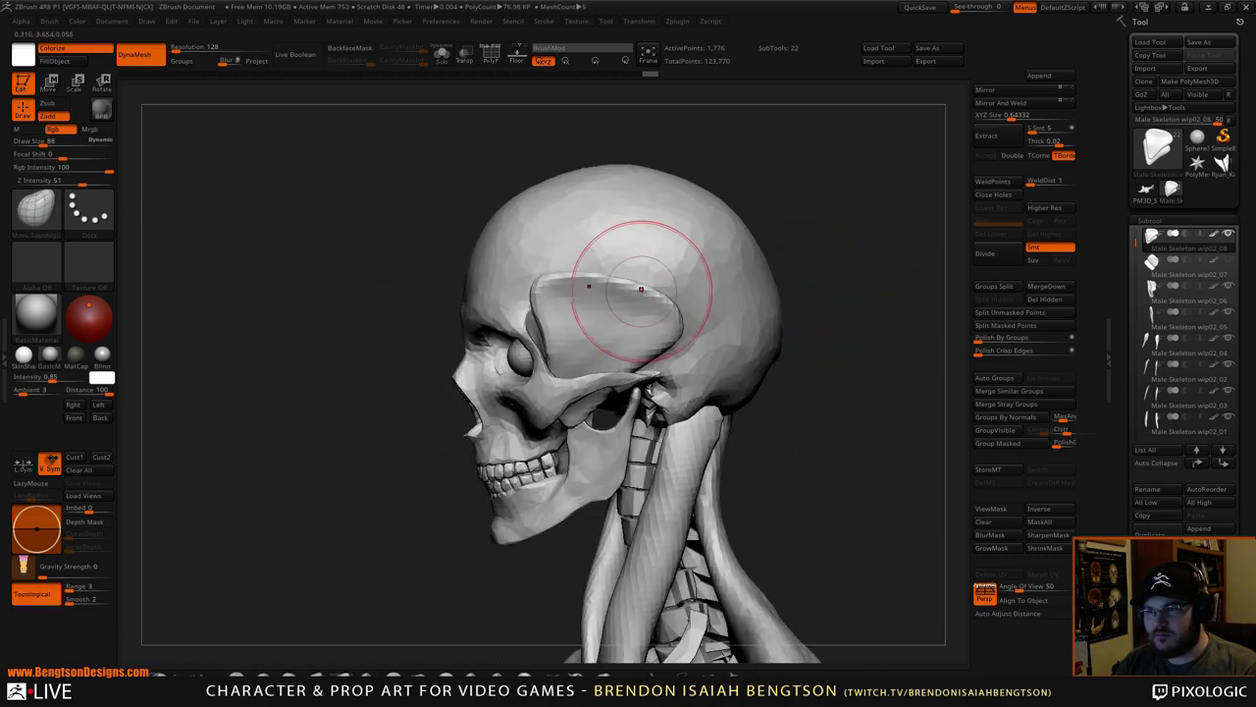
pyautogui.moveTo(594, 287); pyautogui.dragTo(596, 280)
pyautogui.moveTo(547, 305)
pyautogui.mouseDown()
pyautogui.moveTo(546, 291)
pyautogui.moveTo(590, 270)
pyautogui.moveTo(644, 288)
pyautogui.mouseUp()
pyautogui.moveTo(680, 329); pyautogui.dragTo(681, 316)
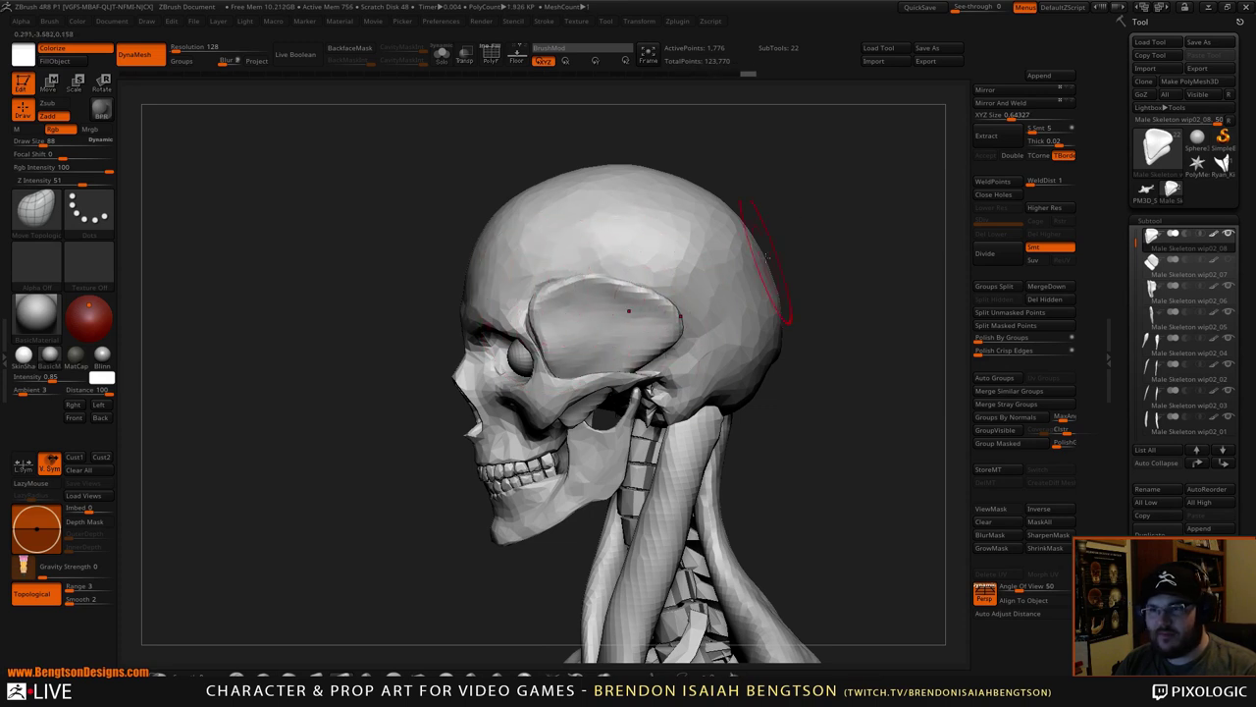
pyautogui.moveTo(785, 231); pyautogui.dragTo(808, 219)
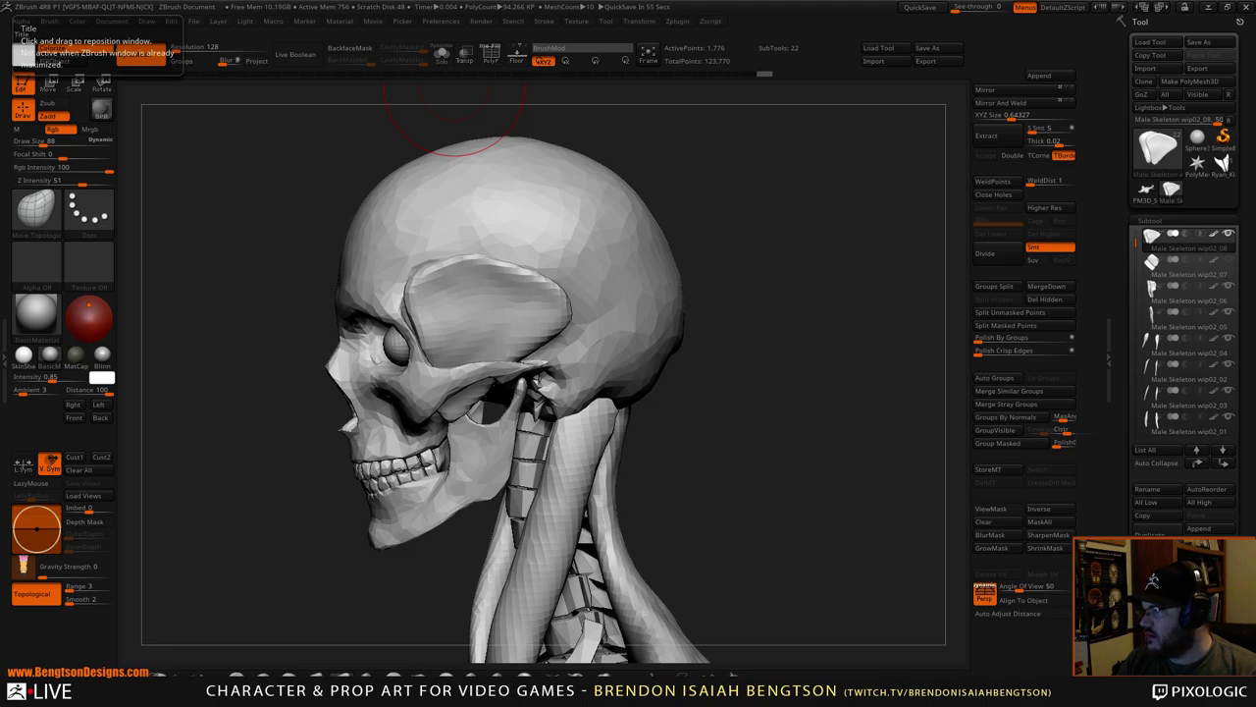
# - Switch to the browser to check the temporalis muscle's origin and insertion points, and return to ZBrush
pyautogui.hotkey('alt', 'Tab')
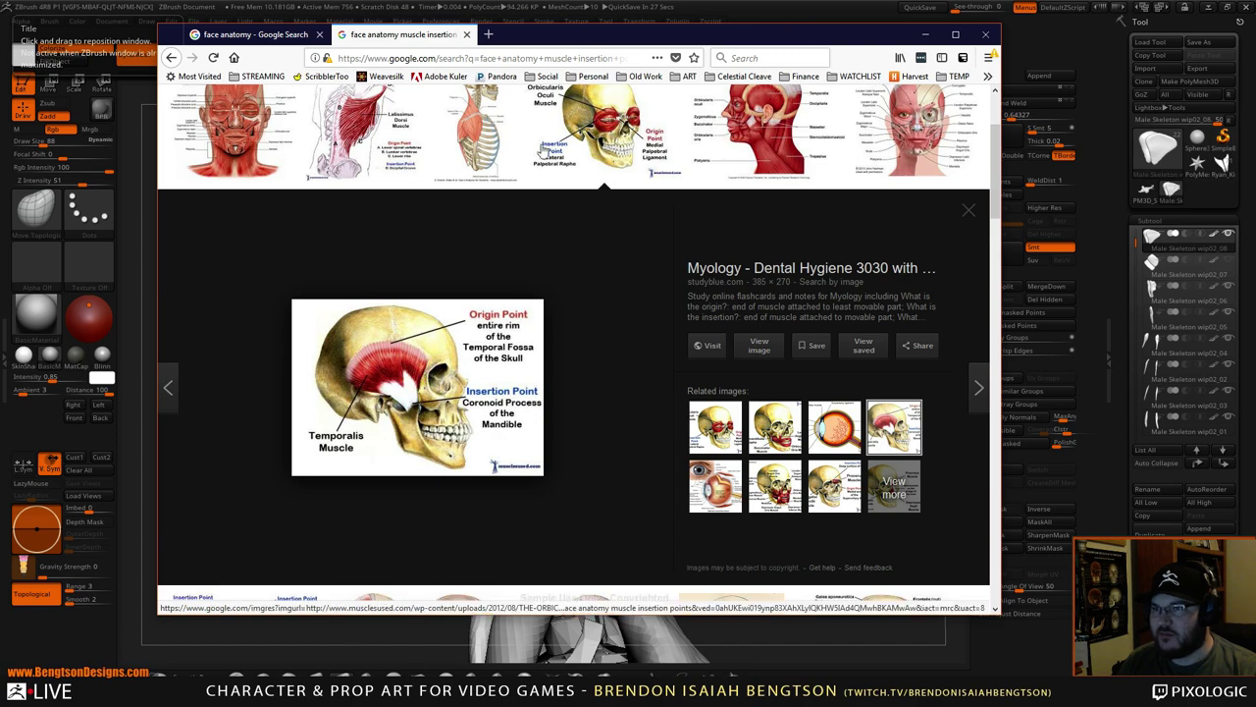
pyautogui.moveTo(678, 38); pyautogui.dragTo(0, 90)
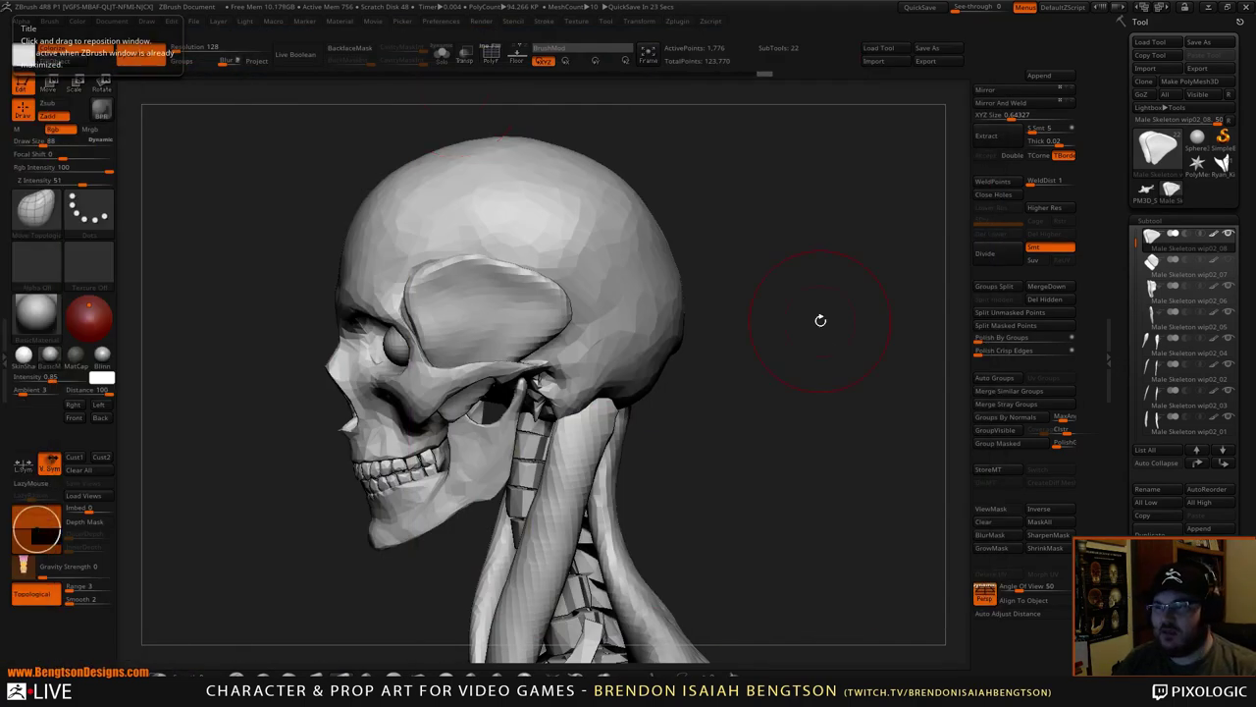
# - Extend the temporalis backward above the ear opening and refine its front upper edge with the Move Topological brush at draw size 49
pyautogui.moveTo(821, 320); pyautogui.dragTo(758, 305)
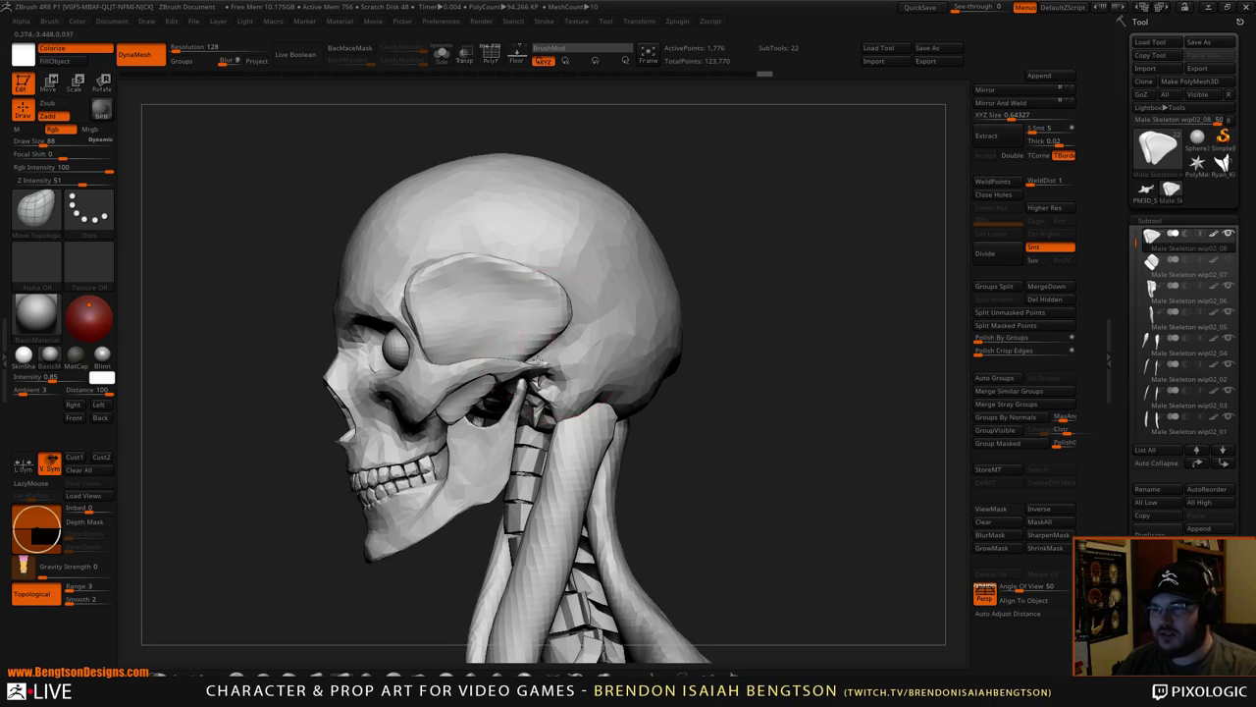
pyautogui.moveTo(578, 314)
pyautogui.mouseDown()
pyautogui.moveTo(607, 340)
pyautogui.moveTo(580, 289)
pyautogui.moveTo(536, 263)
pyautogui.moveTo(459, 255)
pyautogui.mouseUp()
pyautogui.moveTo(421, 297)
pyautogui.mouseDown()
pyautogui.moveTo(399, 291)
pyautogui.moveTo(401, 303)
pyautogui.moveTo(430, 270)
pyautogui.moveTo(422, 262)
pyautogui.mouseUp()
pyautogui.press('space')
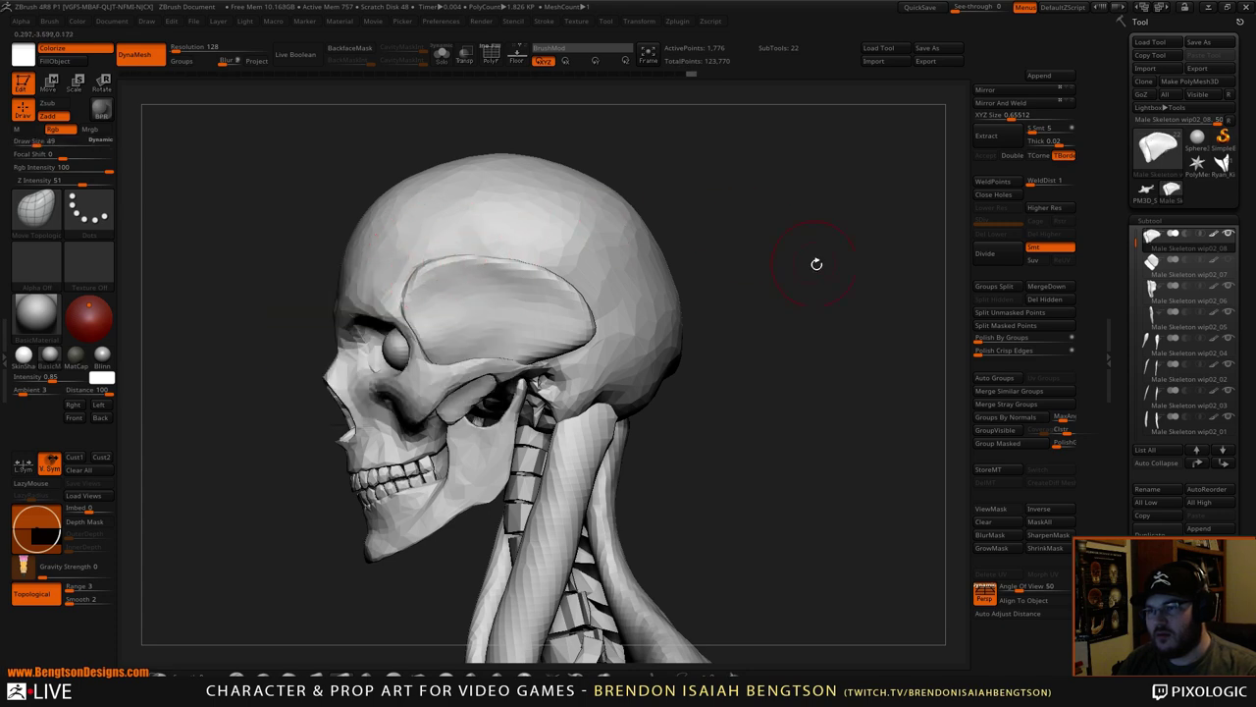
# - Pull the temporalis's lower end down behind the zygomatic arch onto the coronoid process, tapering it to a point at draw size 43
pyautogui.moveTo(816, 264)
pyautogui.mouseDown()
pyautogui.moveTo(791, 295)
pyautogui.moveTo(788, 261)
pyautogui.moveTo(755, 254)
pyautogui.moveTo(821, 269)
pyautogui.moveTo(789, 261)
pyautogui.mouseUp()
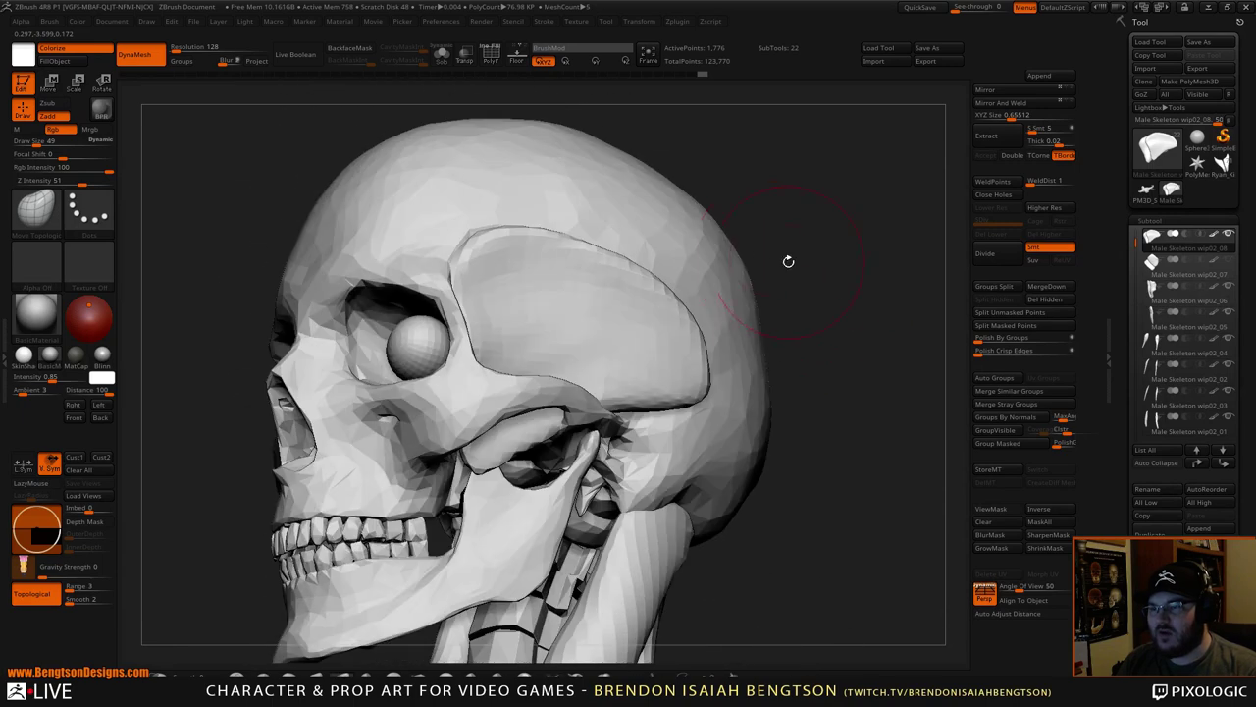
pyautogui.press('space')
pyautogui.moveTo(508, 430); pyautogui.dragTo(525, 424)
pyautogui.moveTo(821, 328)
pyautogui.mouseDown()
pyautogui.moveTo(870, 242)
pyautogui.moveTo(854, 250)
pyautogui.mouseUp()
pyautogui.press('space')
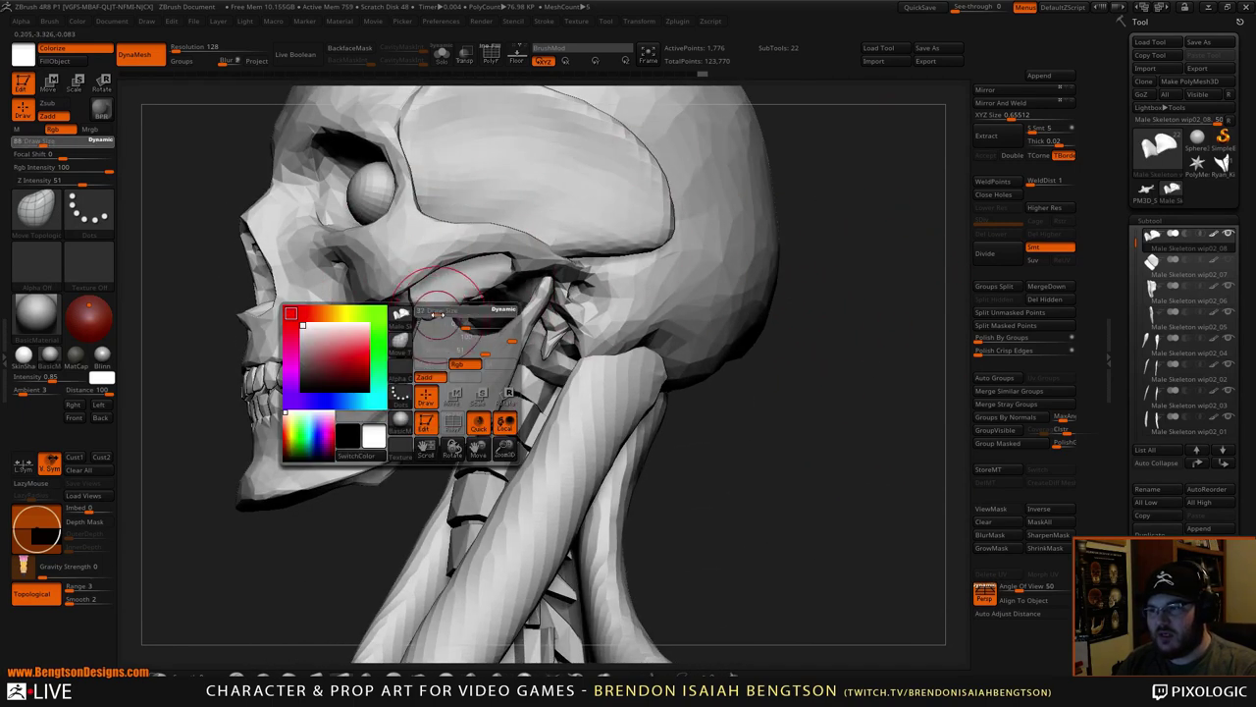
pyautogui.moveTo(438, 313); pyautogui.dragTo(394, 314)
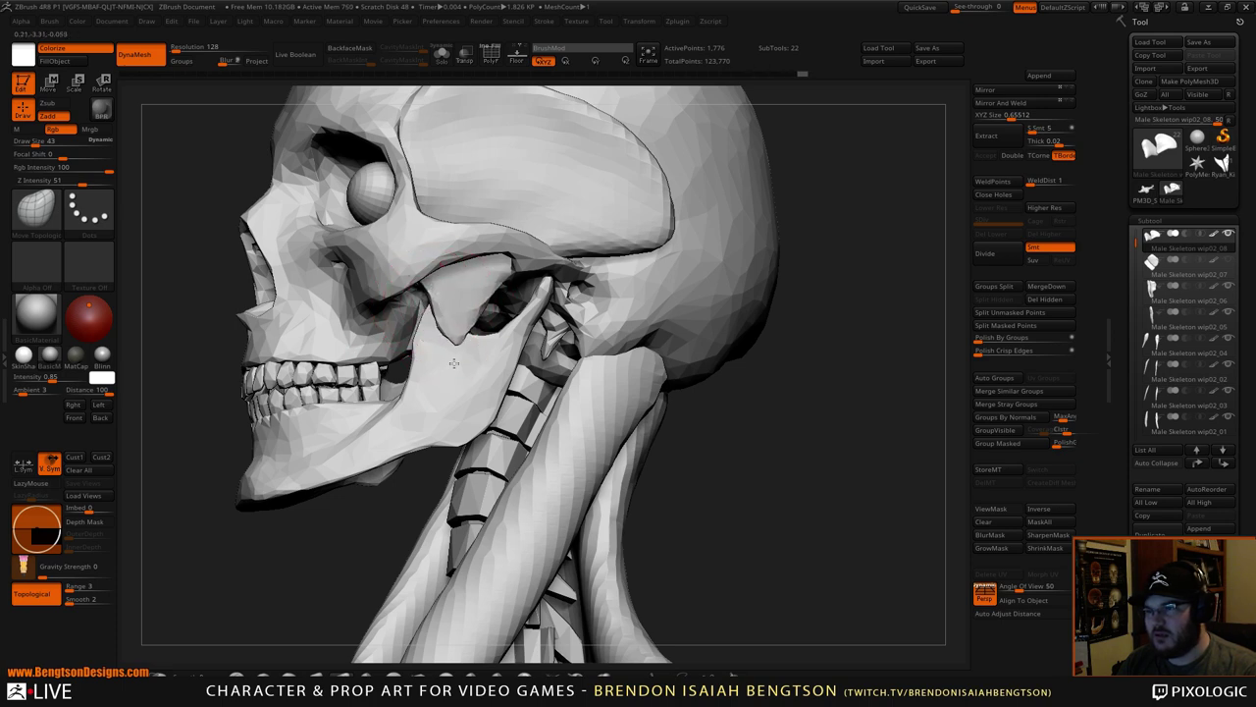
pyautogui.moveTo(460, 331); pyautogui.dragTo(456, 330)
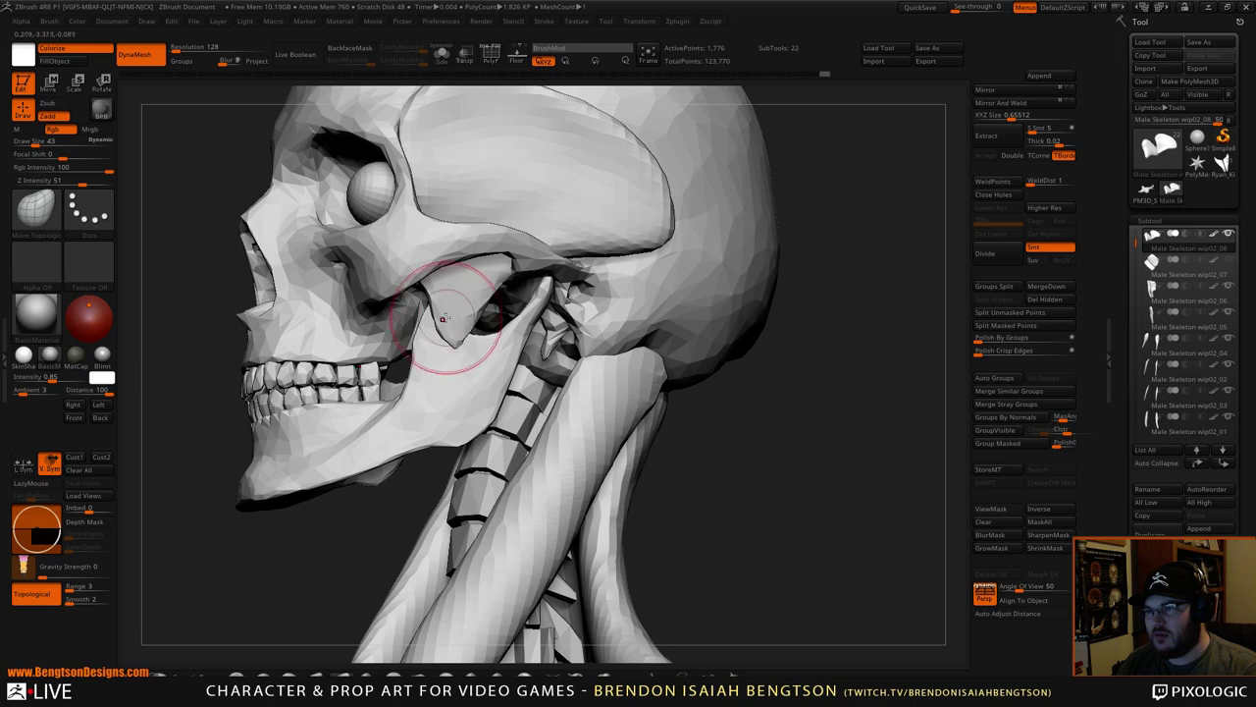
# - Fit the lower tips of the temporalis against the jawbone from the front and re-mesh the muscle at DynaMesh resolution 208
pyautogui.moveTo(722, 397)
pyautogui.mouseDown()
pyautogui.moveTo(816, 423)
pyautogui.moveTo(766, 275)
pyautogui.mouseUp()
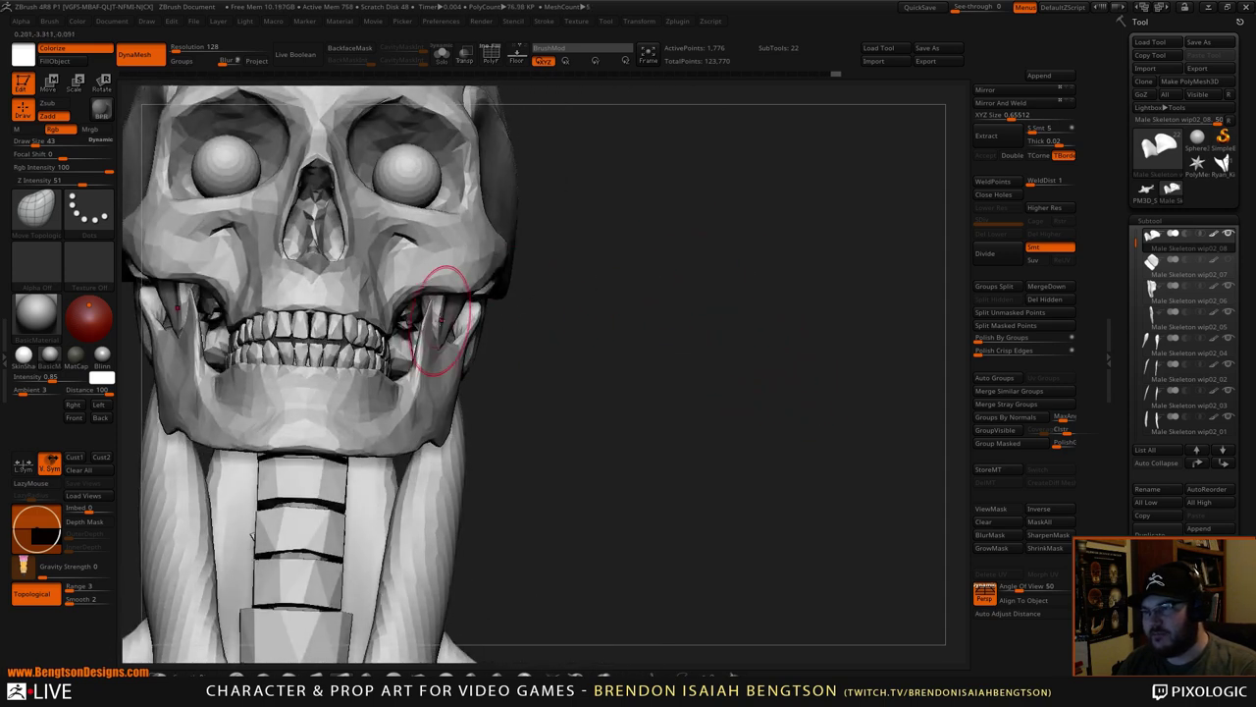
pyautogui.moveTo(447, 319)
pyautogui.mouseDown()
pyautogui.moveTo(426, 313)
pyautogui.moveTo(445, 340)
pyautogui.moveTo(435, 304)
pyautogui.mouseUp()
pyautogui.moveTo(702, 339)
pyautogui.mouseDown()
pyautogui.moveTo(579, 363)
pyautogui.moveTo(664, 382)
pyautogui.mouseUp()
pyautogui.keyDown('alt'); pyautogui.moveTo(771, 320); pyautogui.dragTo(774, 392); pyautogui.keyUp('alt')
pyautogui.moveTo(774, 392); pyautogui.dragTo(760, 349)
# - Even out the temporalis surface and its outer edges with the TrimDynamic brush at draw size 43
pyautogui.moveTo(791, 266); pyautogui.dragTo(720, 253)
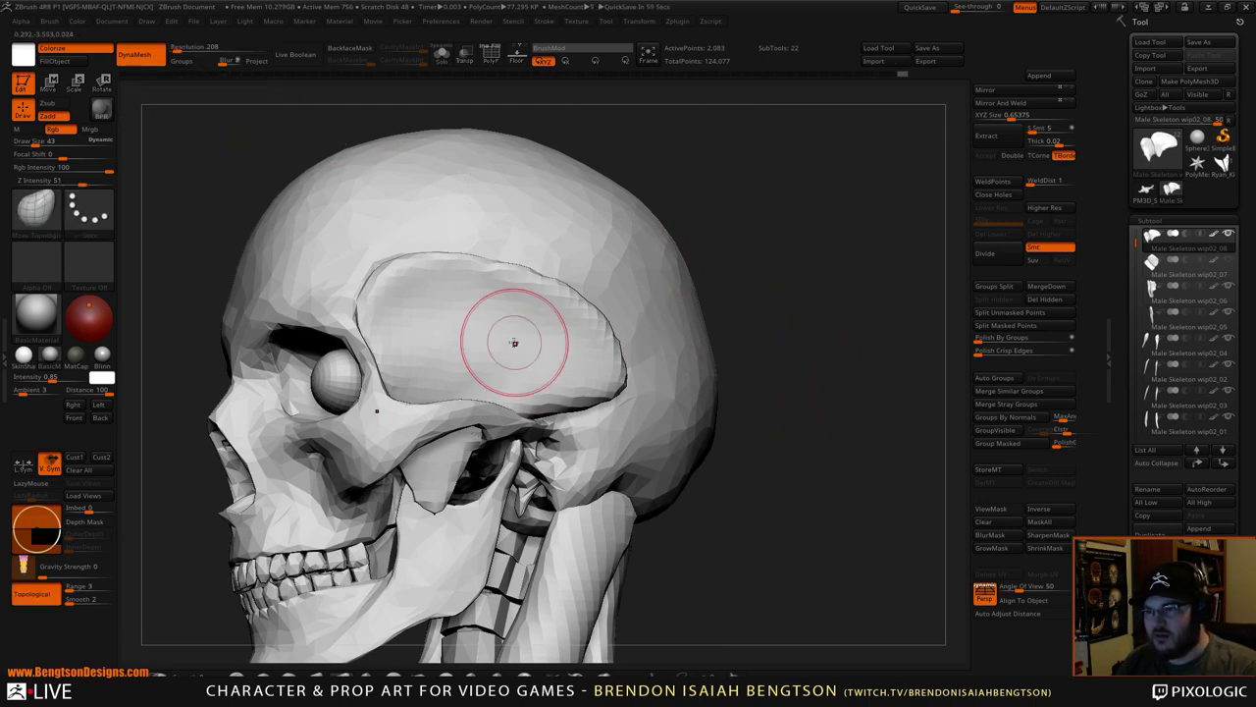
pyautogui.moveTo(818, 324); pyautogui.dragTo(499, 633)
pyautogui.click(447, 675)
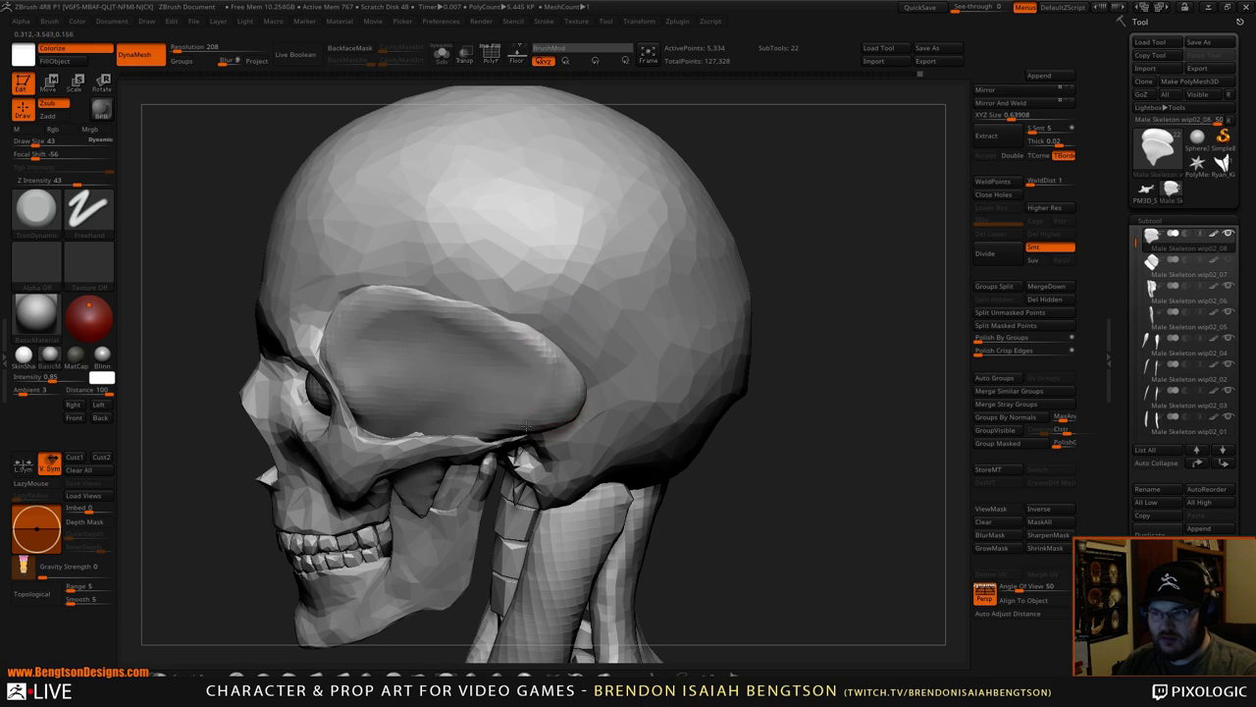
# - Adjust the outer silhouette of the temporalis from behind and from the side with Move Topological at draw size 62
pyautogui.moveTo(874, 422); pyautogui.dragTo(723, 441)
pyautogui.press('b')
pyautogui.press('m')
pyautogui.press('t')
pyautogui.press('space')
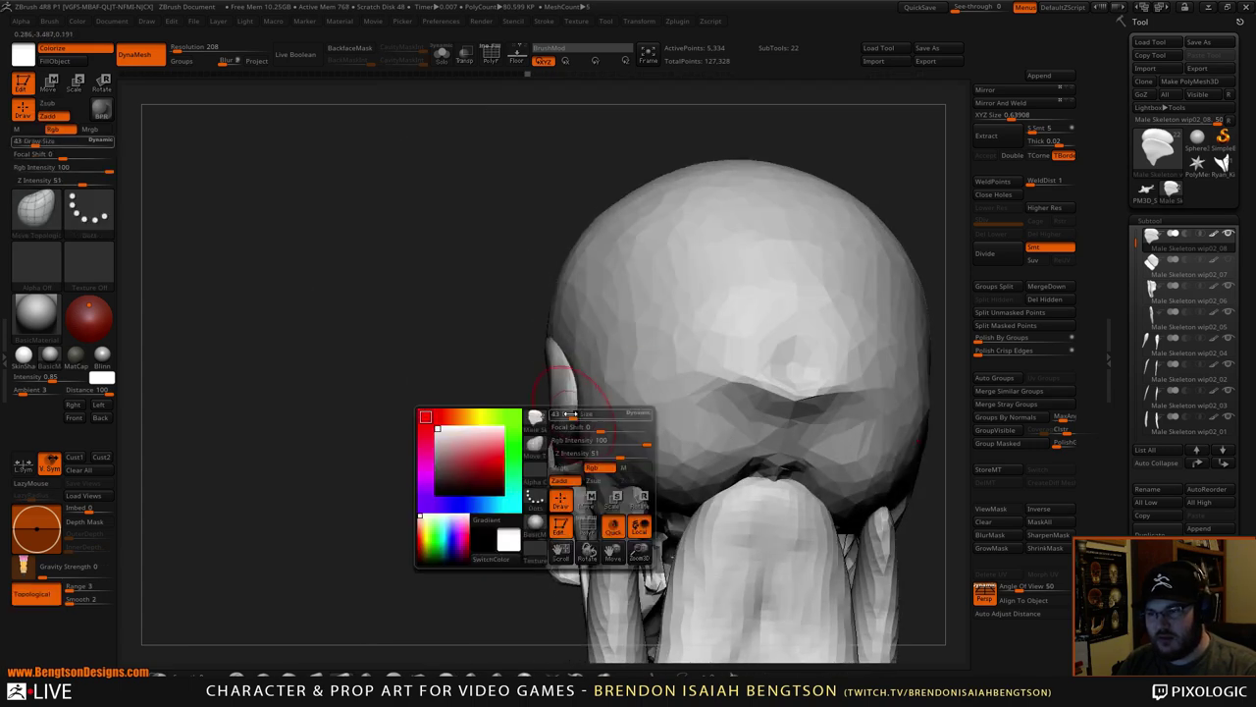
pyautogui.moveTo(571, 415); pyautogui.dragTo(575, 415)
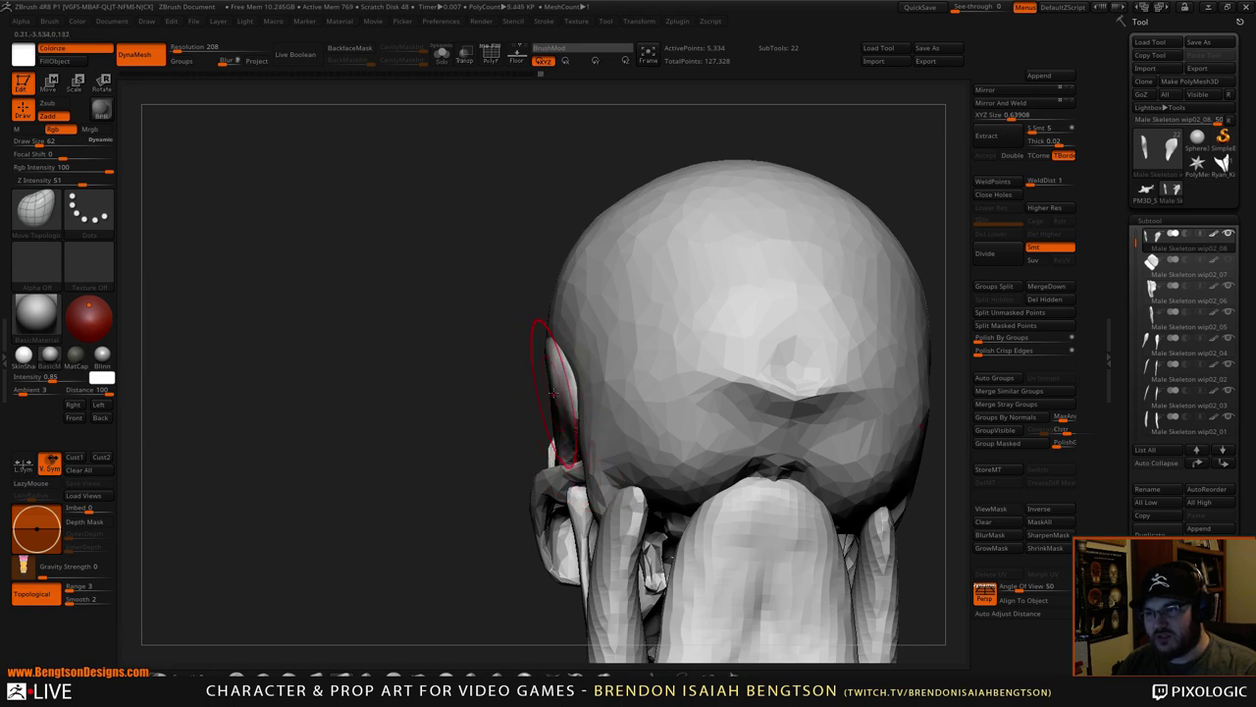
pyautogui.moveTo(552, 385)
pyautogui.mouseDown()
pyautogui.moveTo(606, 317)
pyautogui.moveTo(683, 310)
pyautogui.moveTo(740, 380)
pyautogui.moveTo(780, 261)
pyautogui.moveTo(746, 344)
pyautogui.mouseUp()
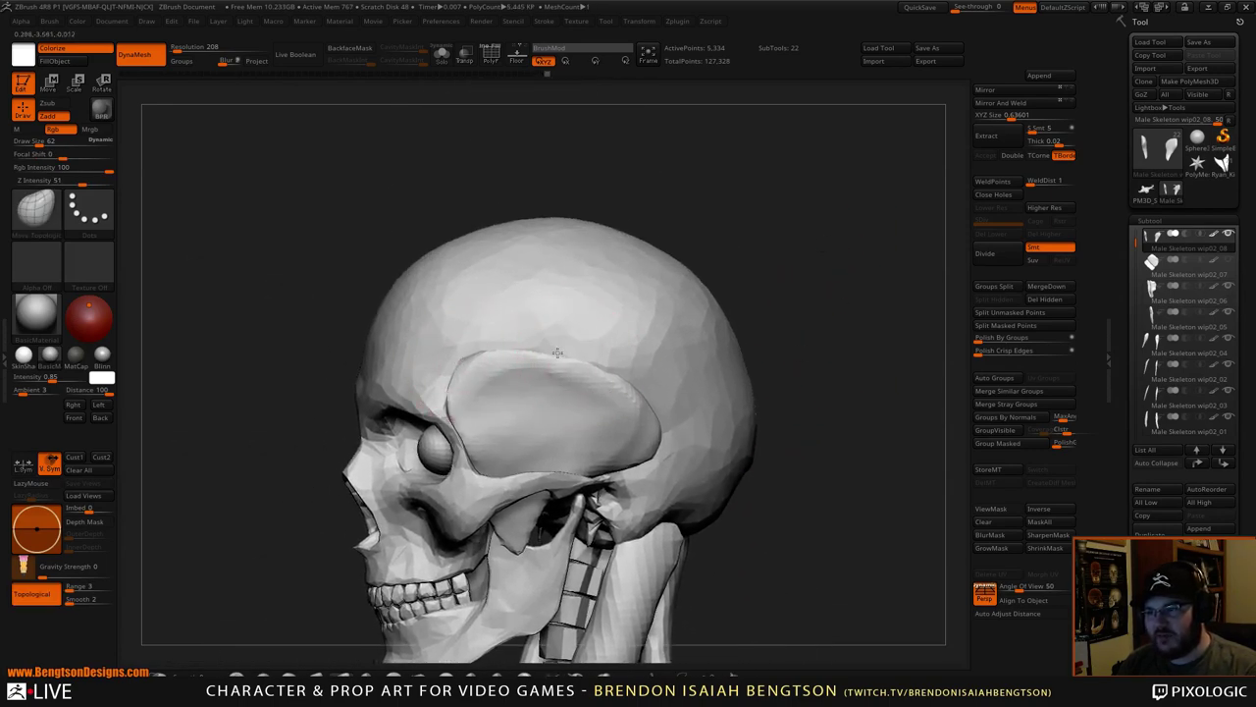
pyautogui.moveTo(830, 260); pyautogui.dragTo(799, 269)
pyautogui.moveTo(832, 323)
pyautogui.keyDown('alt'); pyautogui.mouseDown()
pyautogui.moveTo(825, 269)
pyautogui.moveTo(794, 235)
pyautogui.moveTo(827, 272)
pyautogui.moveTo(791, 285)
pyautogui.moveTo(834, 290)
pyautogui.moveTo(774, 292)
pyautogui.moveTo(770, 337)
pyautogui.moveTo(725, 158)
pyautogui.mouseUp(); pyautogui.keyUp('alt')
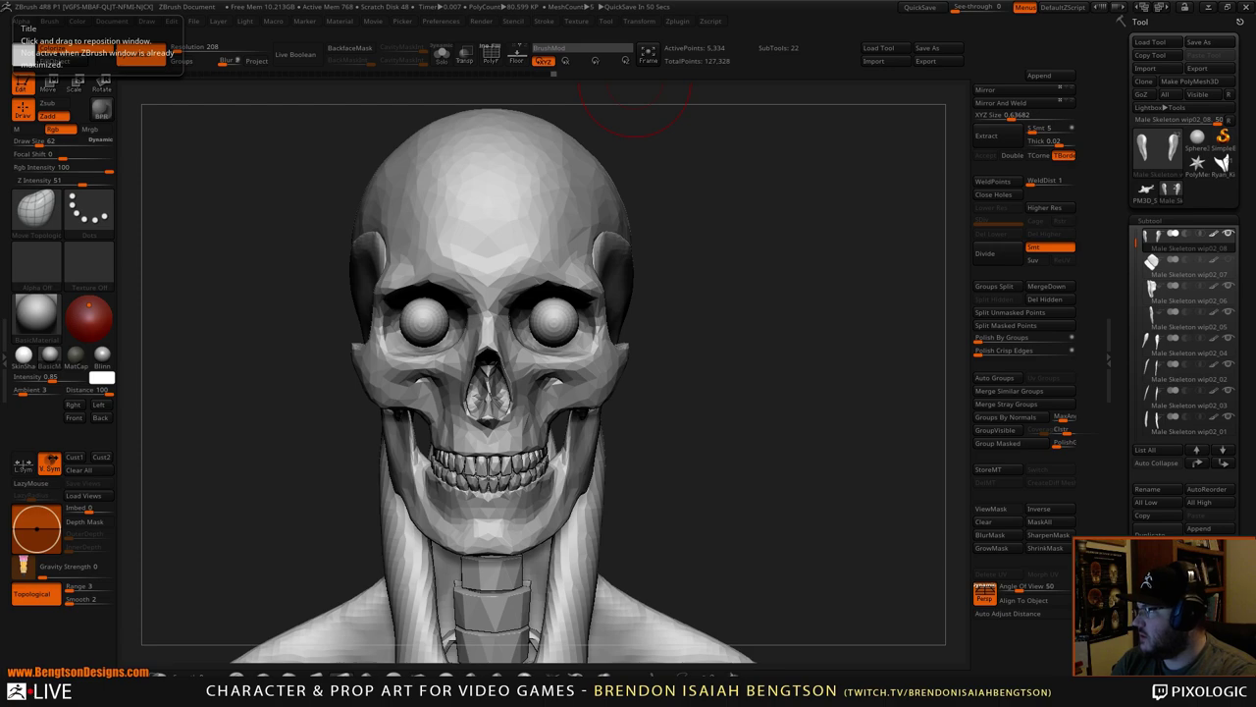
# - Switch to the browser and examine the bear skull image results and a related deer skull, comparing their temples, cheekbones and jaws
pyautogui.moveTo(0, 98); pyautogui.dragTo(665, 45)
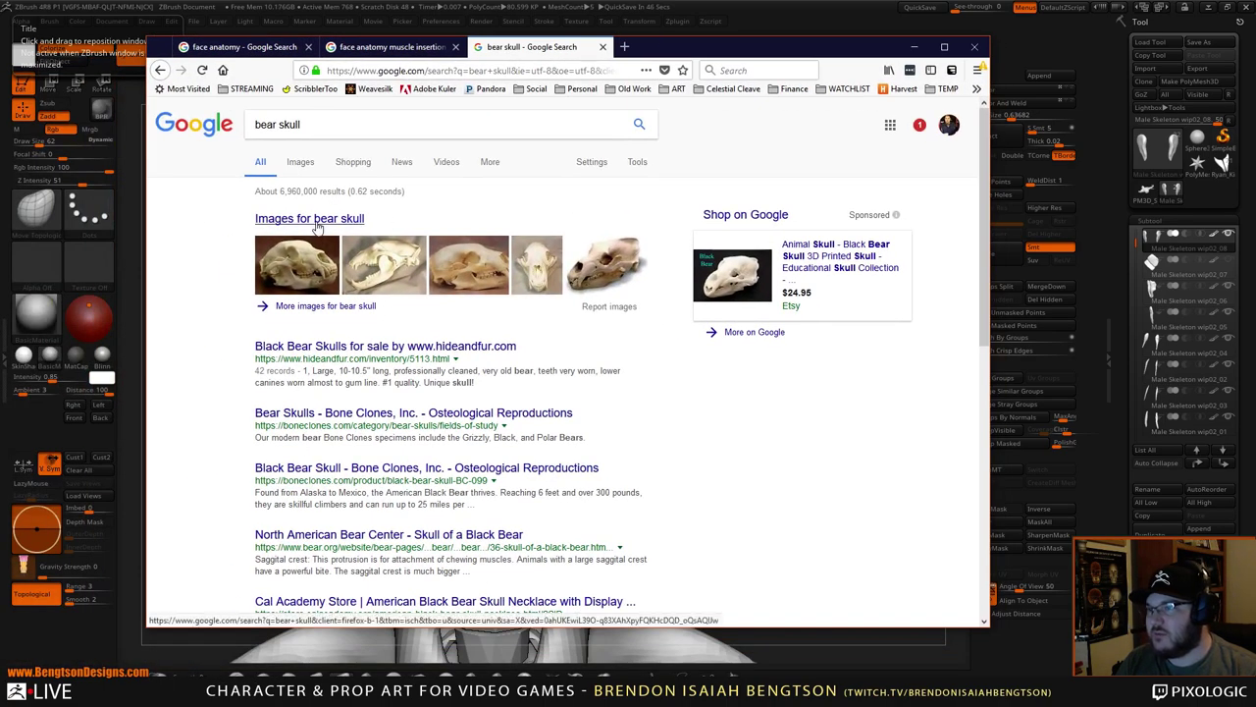
pyautogui.click(320, 221)
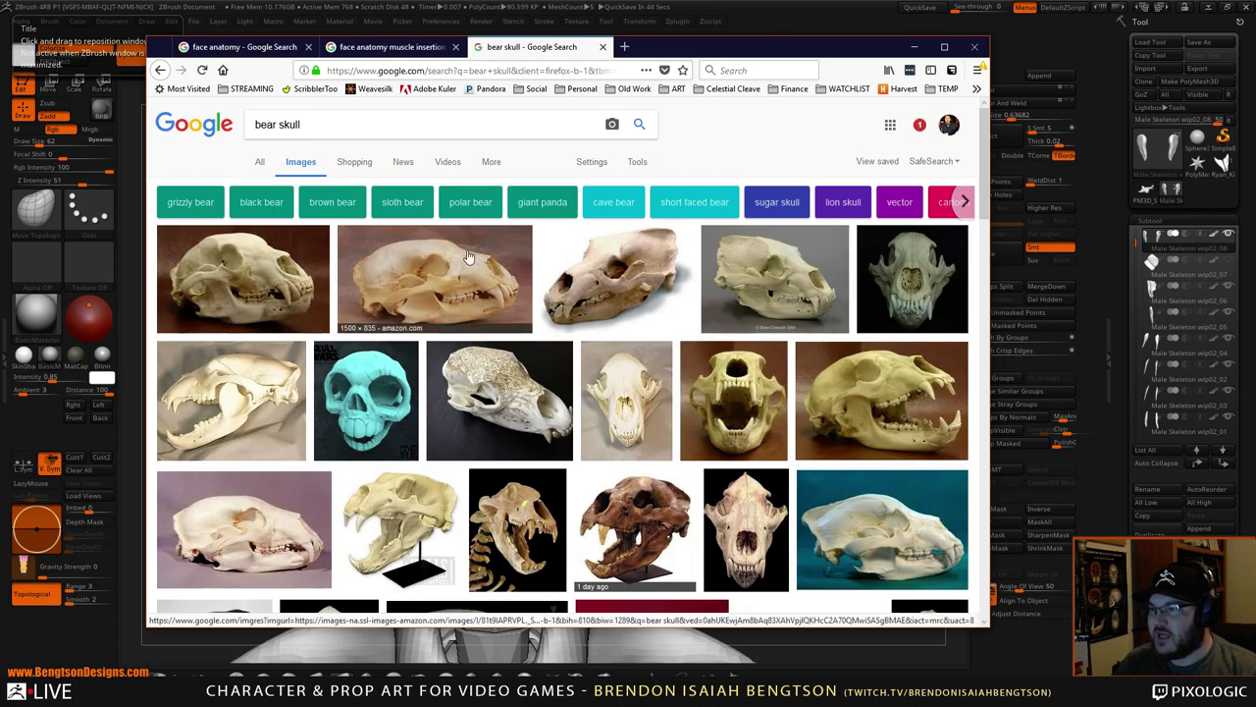
pyautogui.click(243, 278)
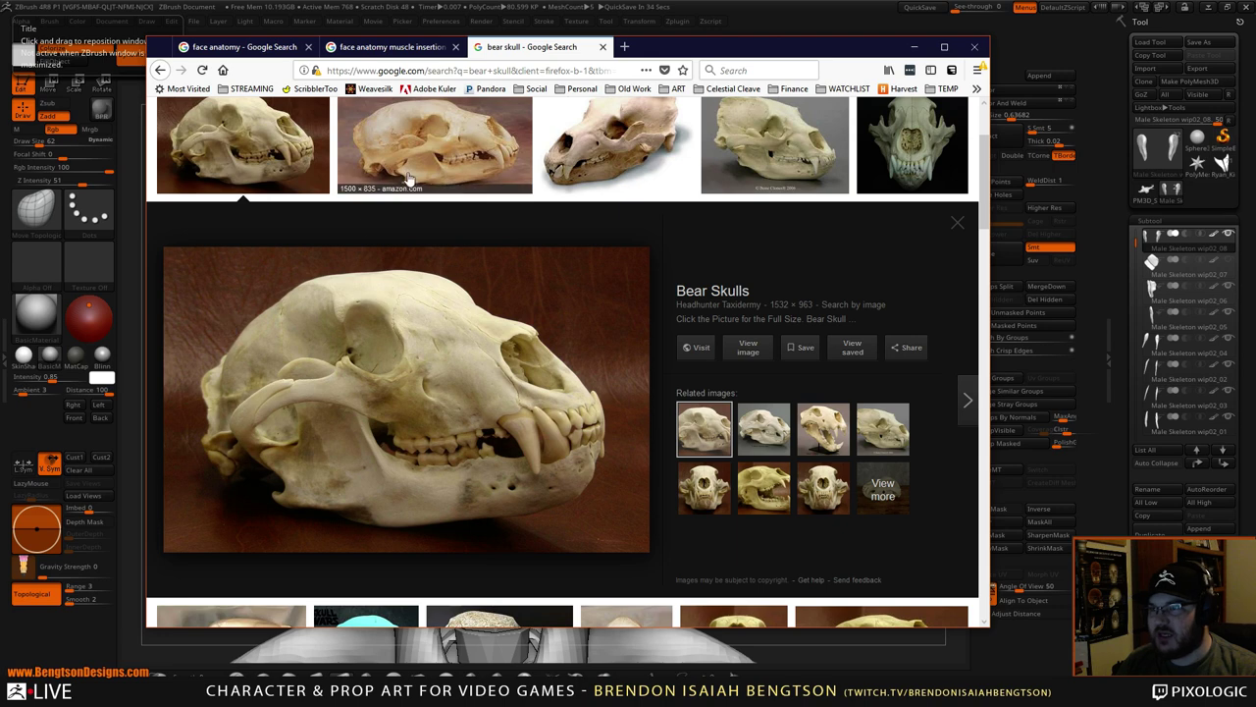
pyautogui.click(435, 157)
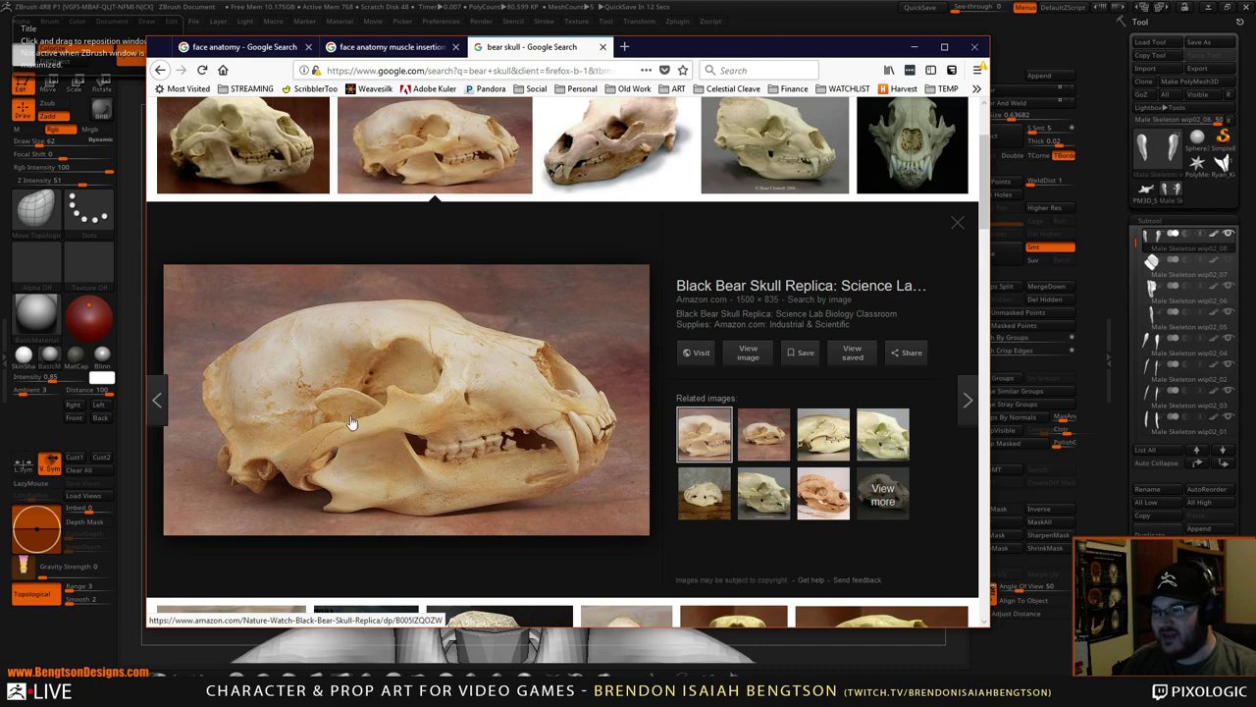
pyautogui.click(773, 152)
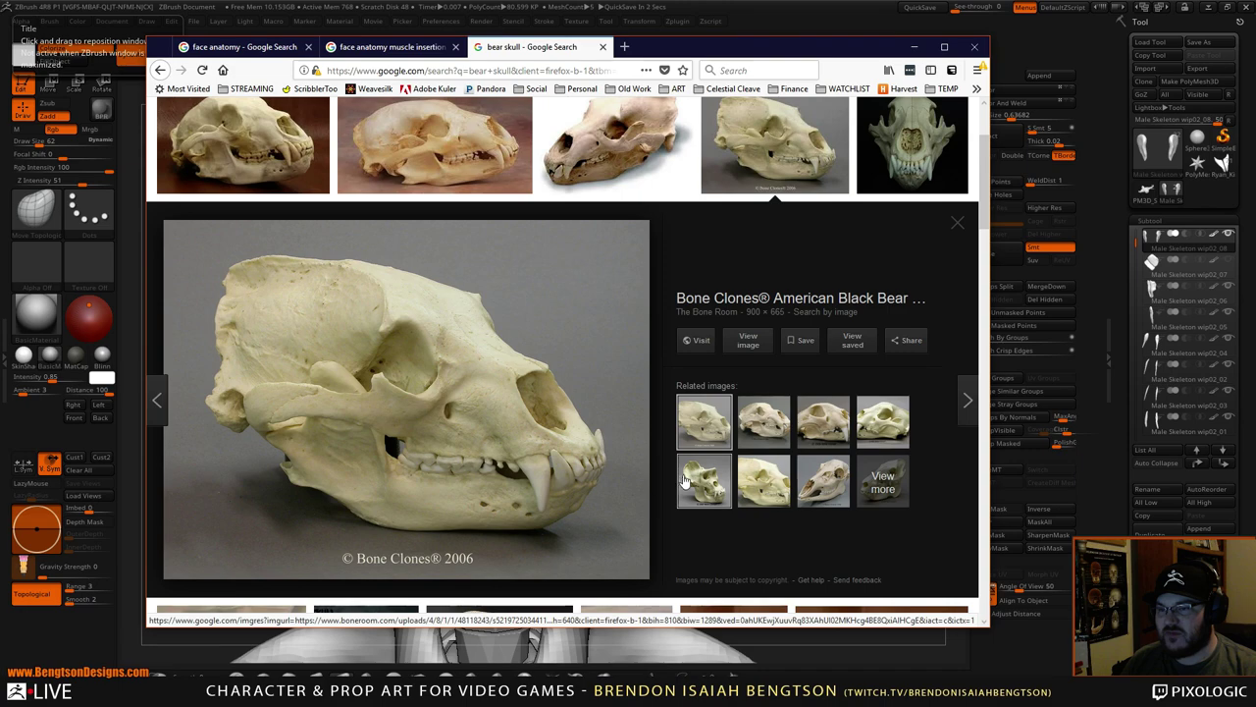
pyautogui.click(813, 481)
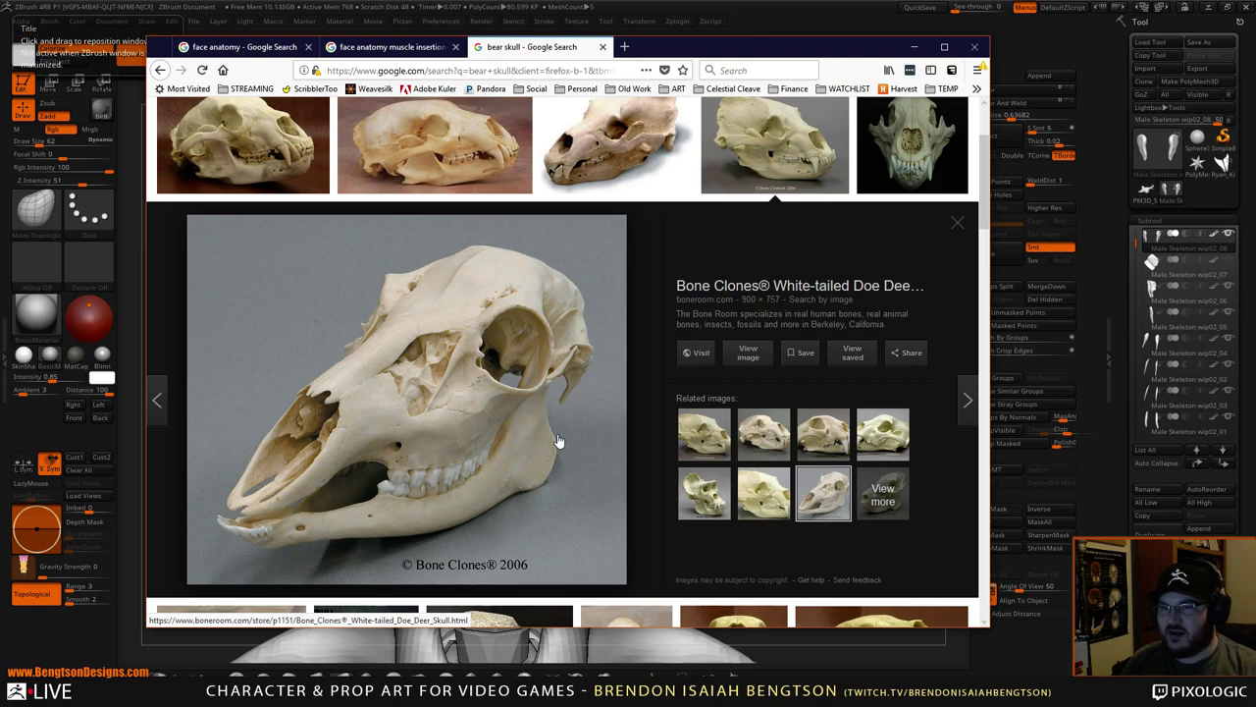
pyautogui.click(775, 152)
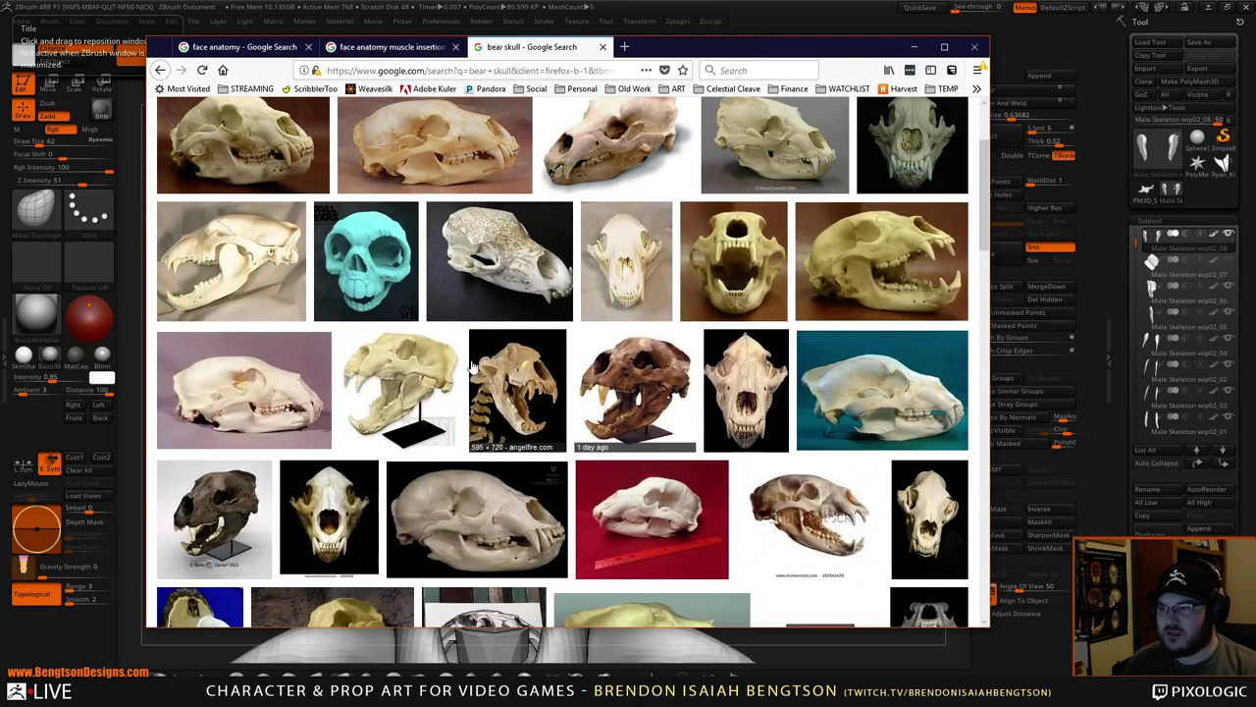
pyautogui.click(415, 369)
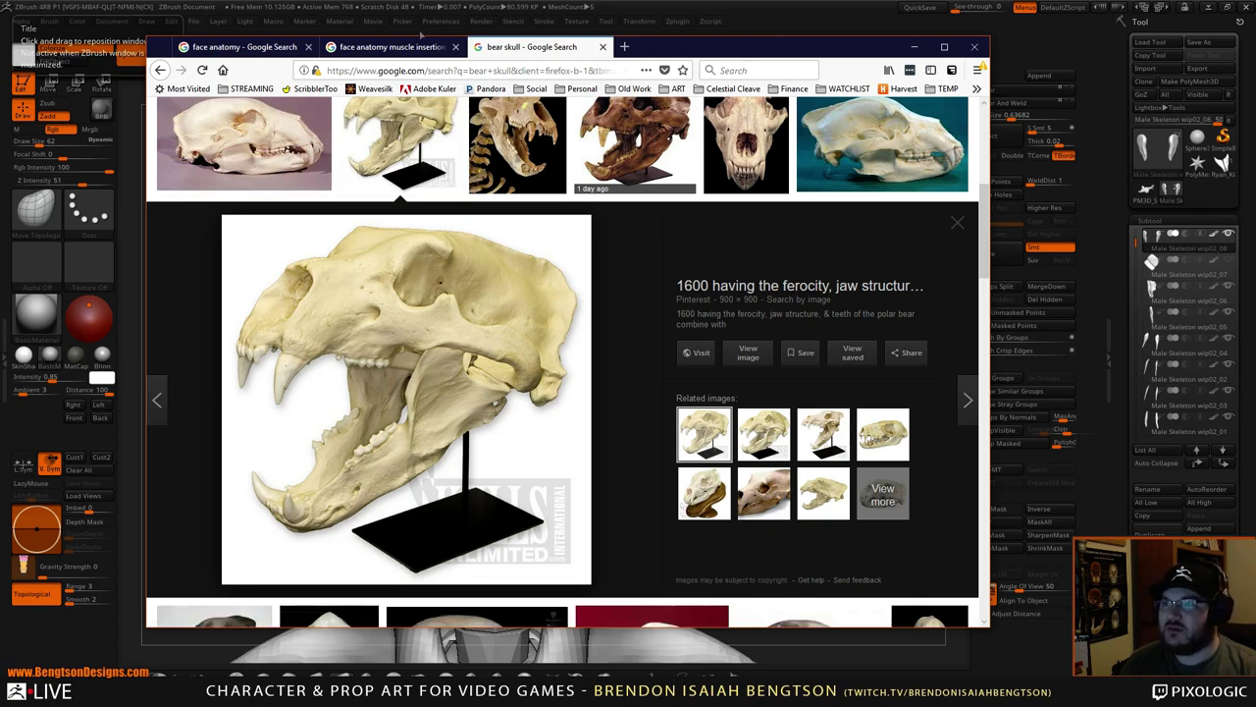
# - Review the temporalis origin and insertion diagram again and return to ZBrush
pyautogui.click(412, 47)
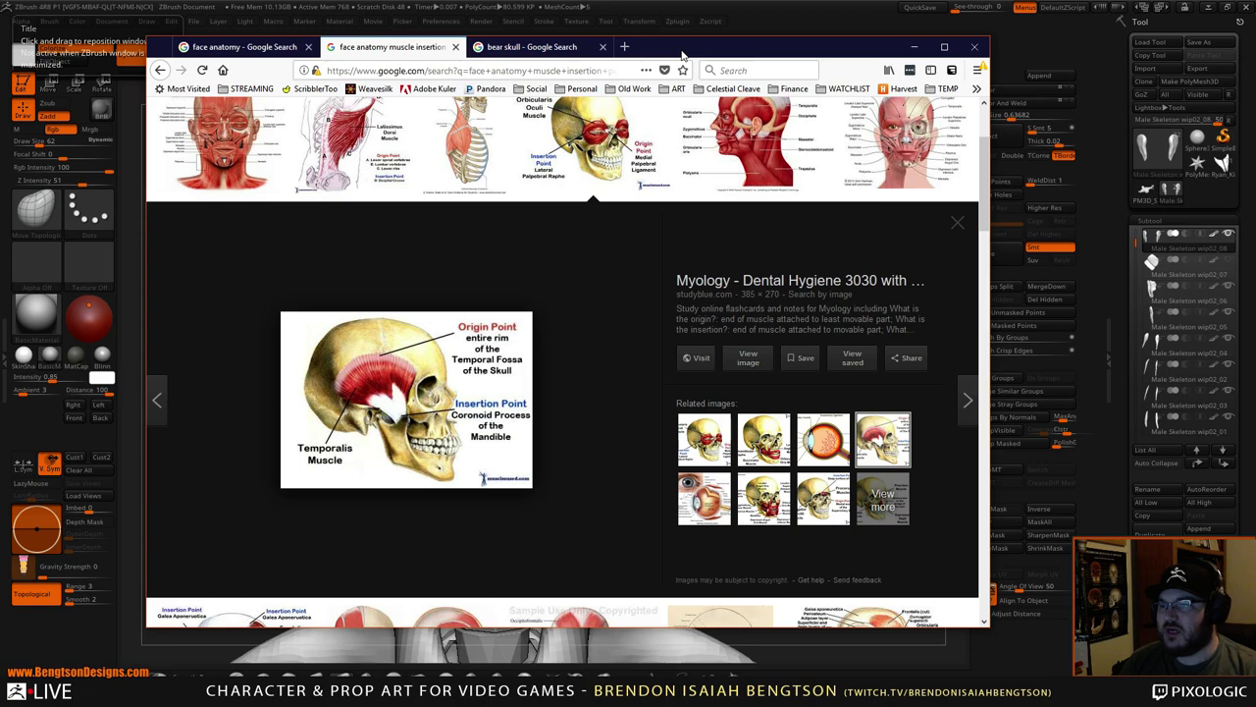
pyautogui.moveTo(683, 55); pyautogui.dragTo(0, 58)
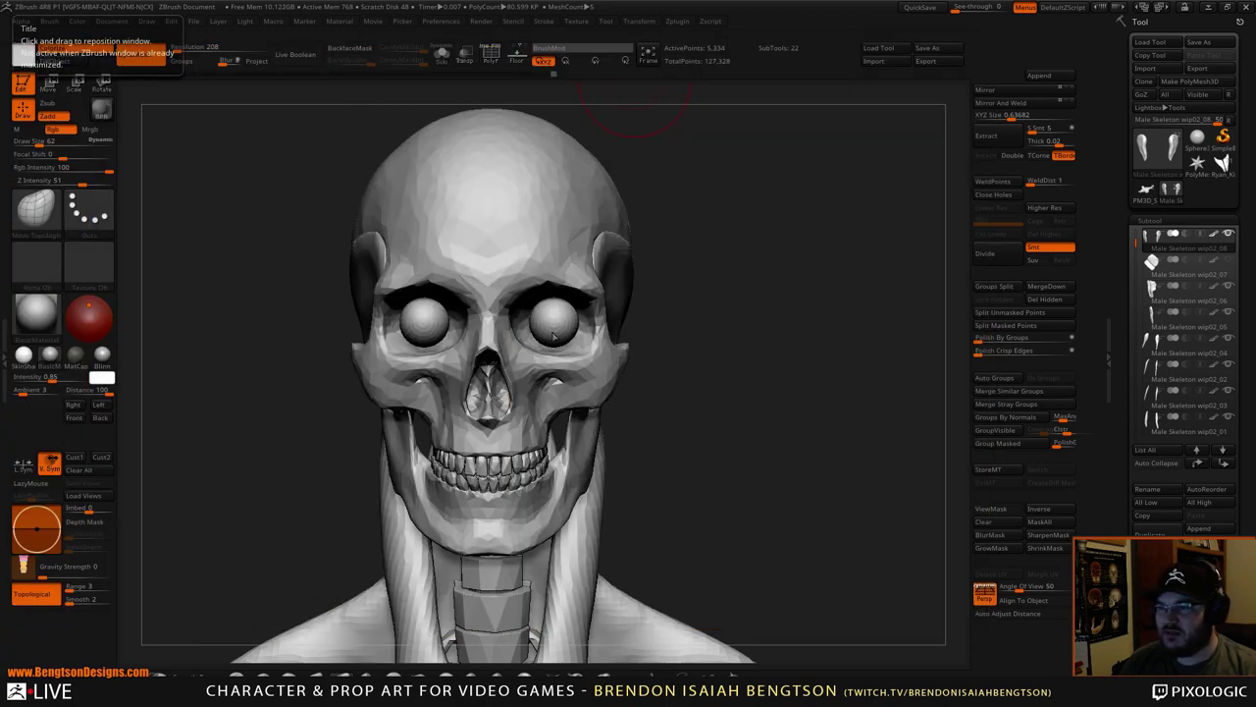
pyautogui.moveTo(832, 365); pyautogui.dragTo(797, 369)
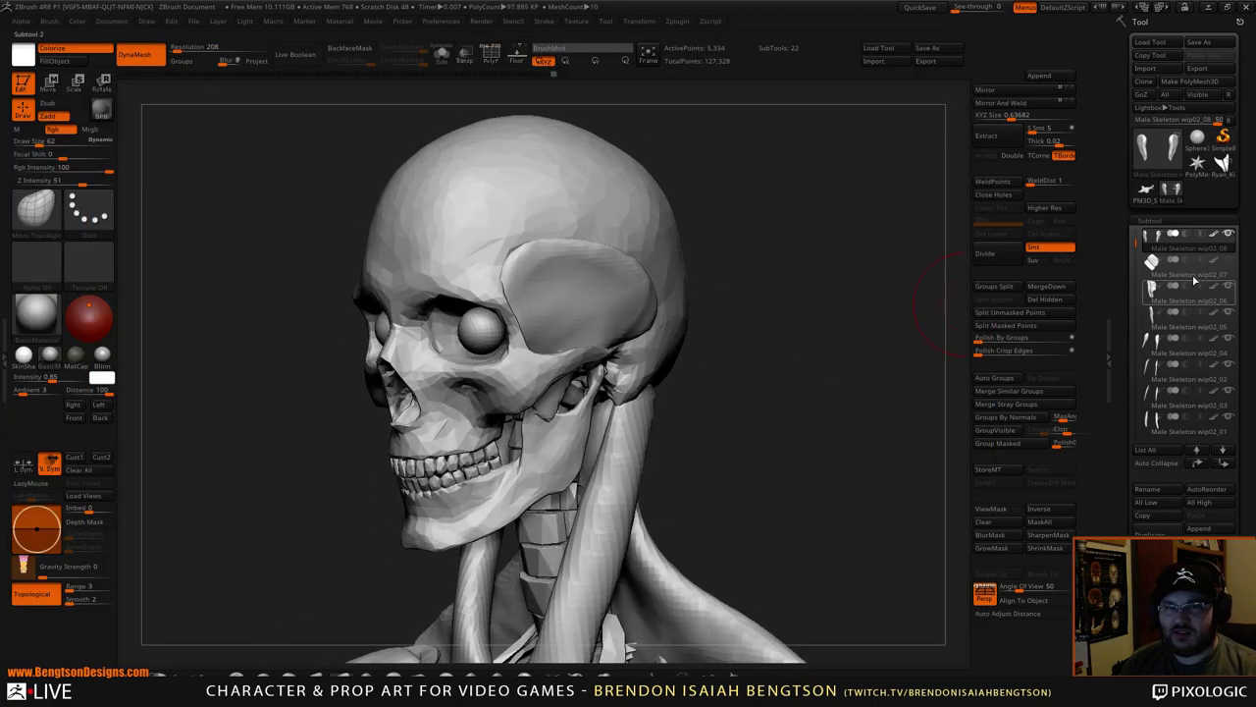
pyautogui.moveTo(763, 331)
pyautogui.mouseDown()
pyautogui.moveTo(825, 392)
pyautogui.moveTo(883, 422)
pyautogui.moveTo(801, 444)
pyautogui.moveTo(791, 383)
pyautogui.moveTo(870, 432)
pyautogui.moveTo(799, 390)
pyautogui.moveTo(853, 392)
pyautogui.moveTo(855, 493)
pyautogui.moveTo(836, 373)
pyautogui.mouseUp()
pyautogui.moveTo(836, 373); pyautogui.dragTo(798, 386)
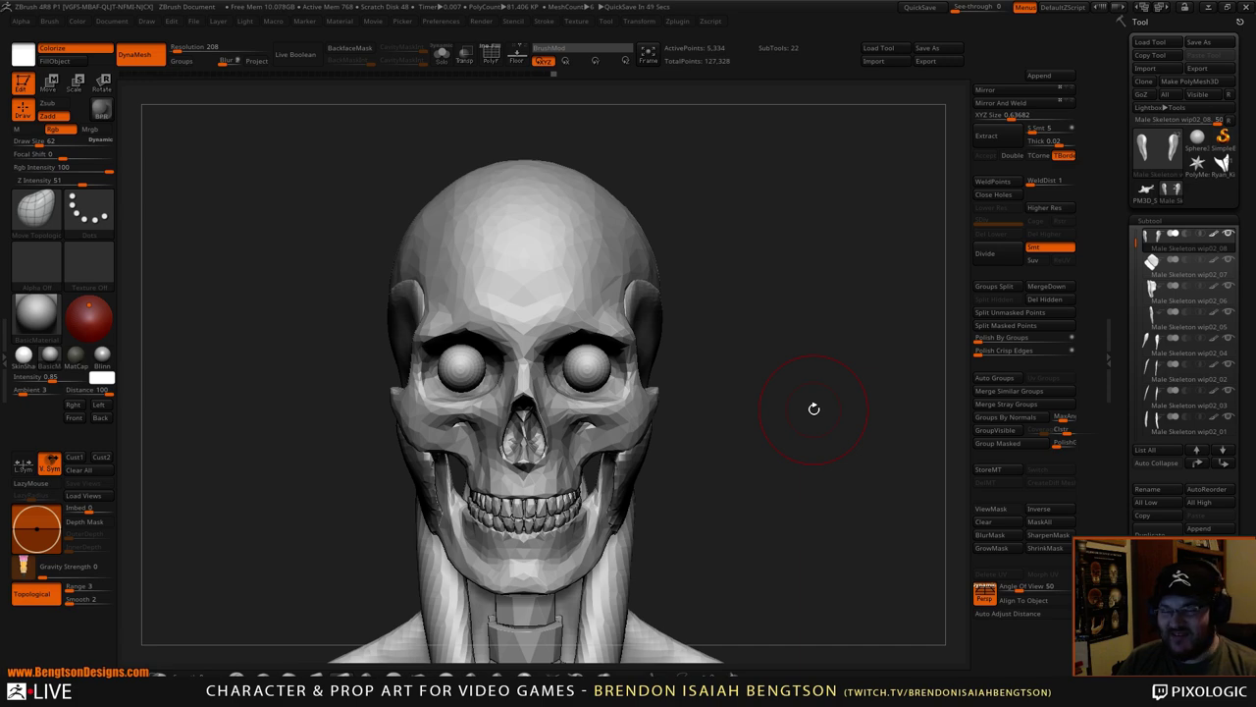
pyautogui.moveTo(794, 454); pyautogui.dragTo(809, 473)
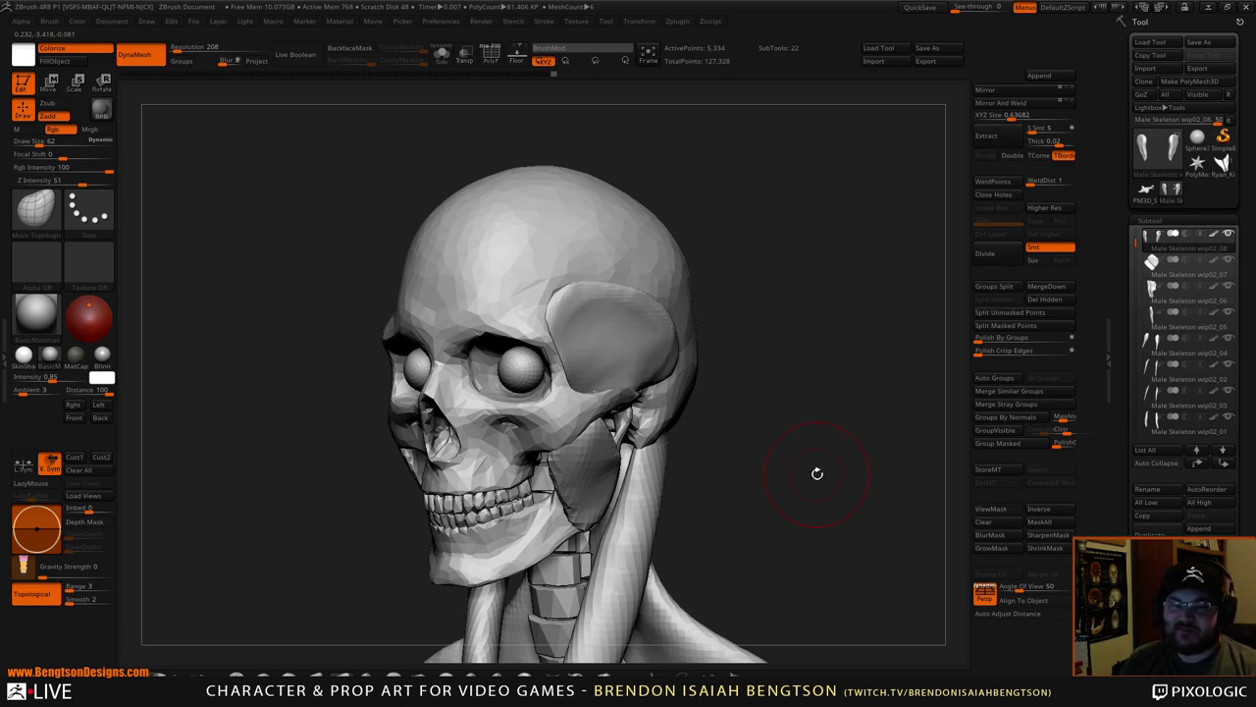
pyautogui.press('o')
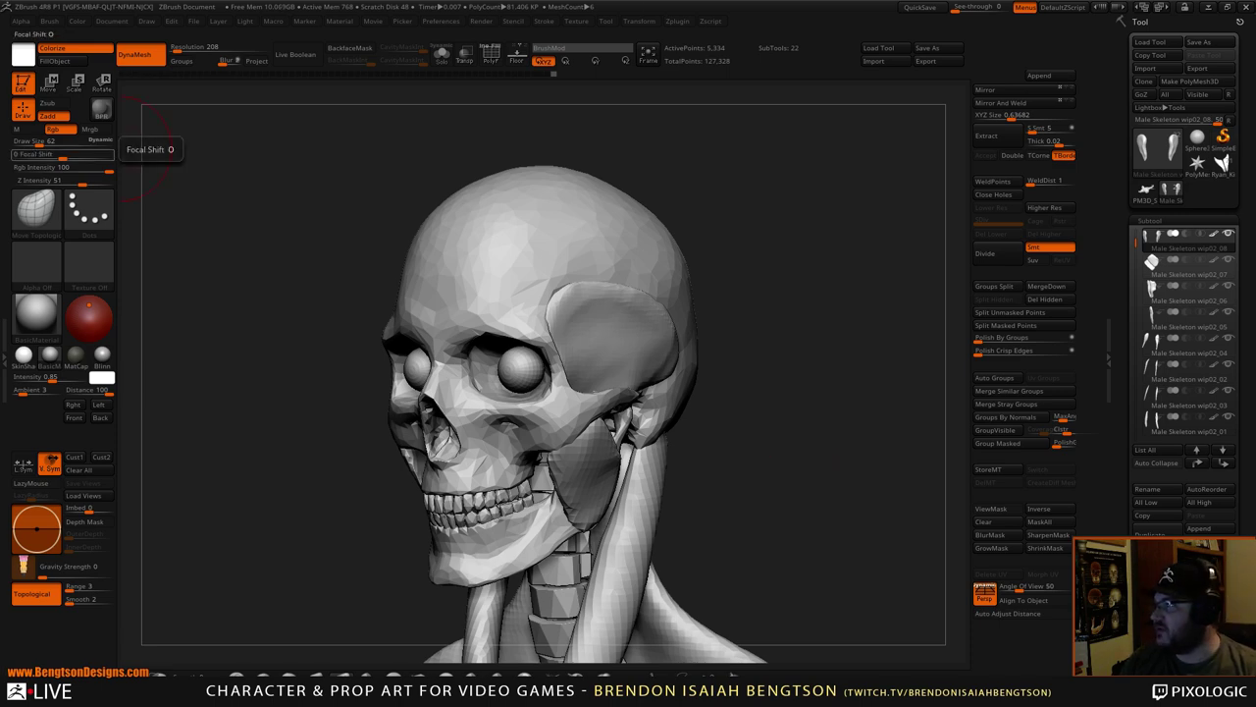
# - Switch to the browser and change the bear skull image search to "lion skull"
pyautogui.moveTo(0, 56); pyautogui.dragTo(742, 59)
pyautogui.click(613, 62)
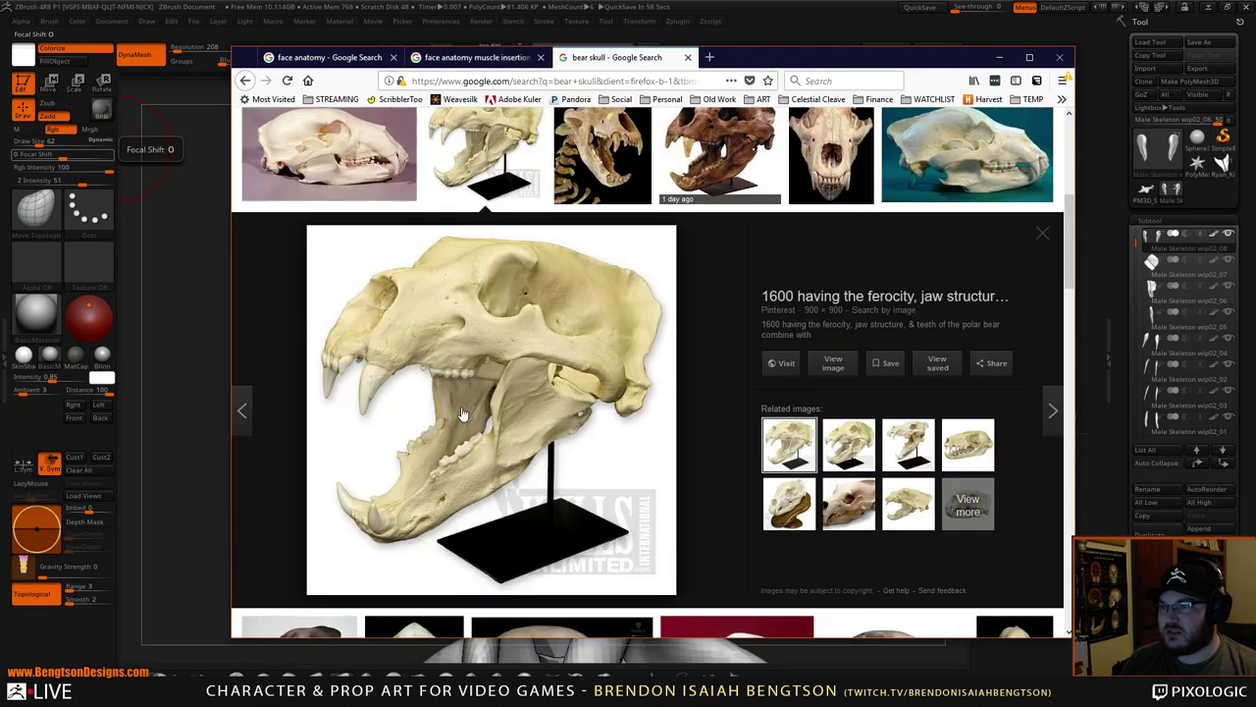
pyautogui.scroll(6, 463, 413)
pyautogui.doubleClick(351, 134)
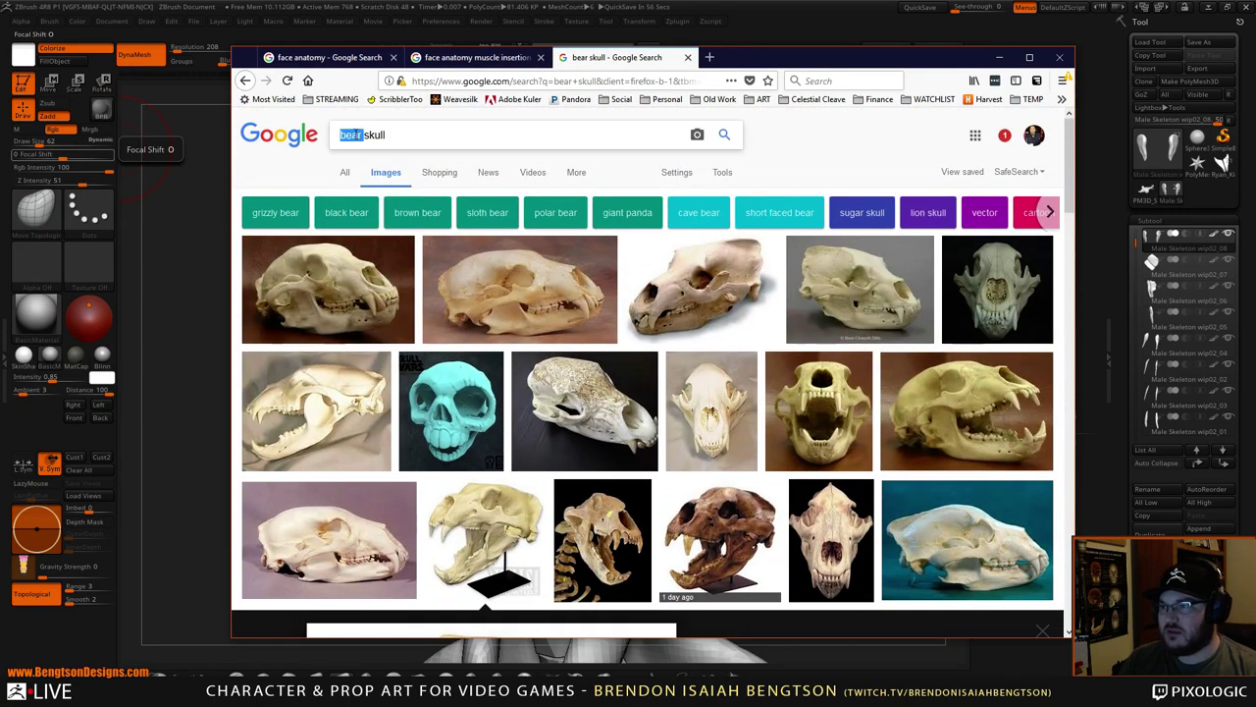
pyautogui.write('lion')
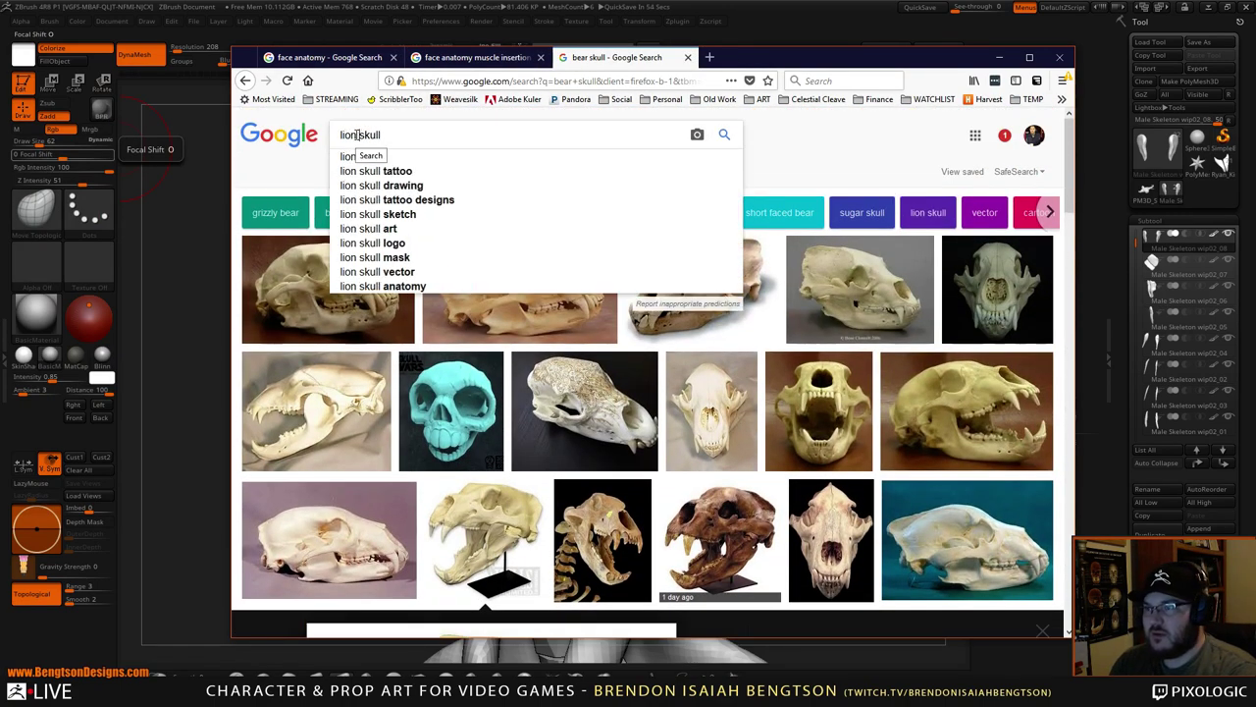
pyautogui.press('Return')
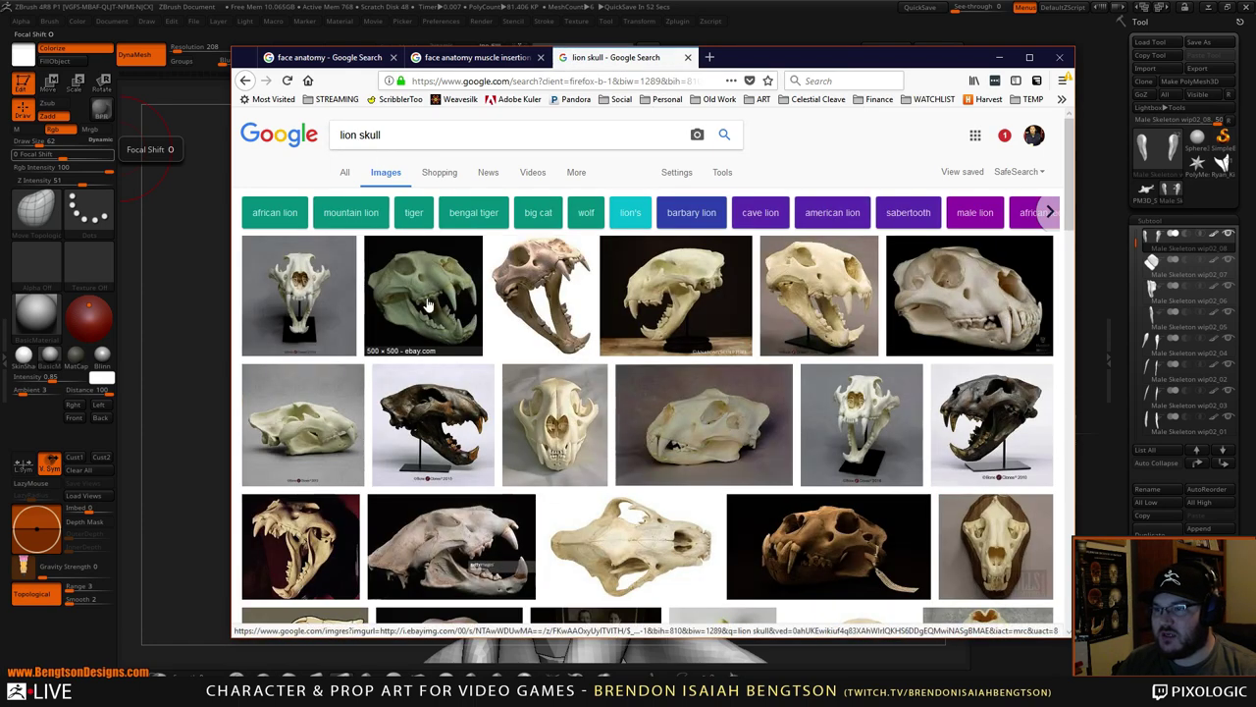
# - Examine the lion skull results and a related hyena skull, comparing temples, cheekbones and jaws, and return to ZBrush
pyautogui.click(681, 276)
pyautogui.click(659, 169)
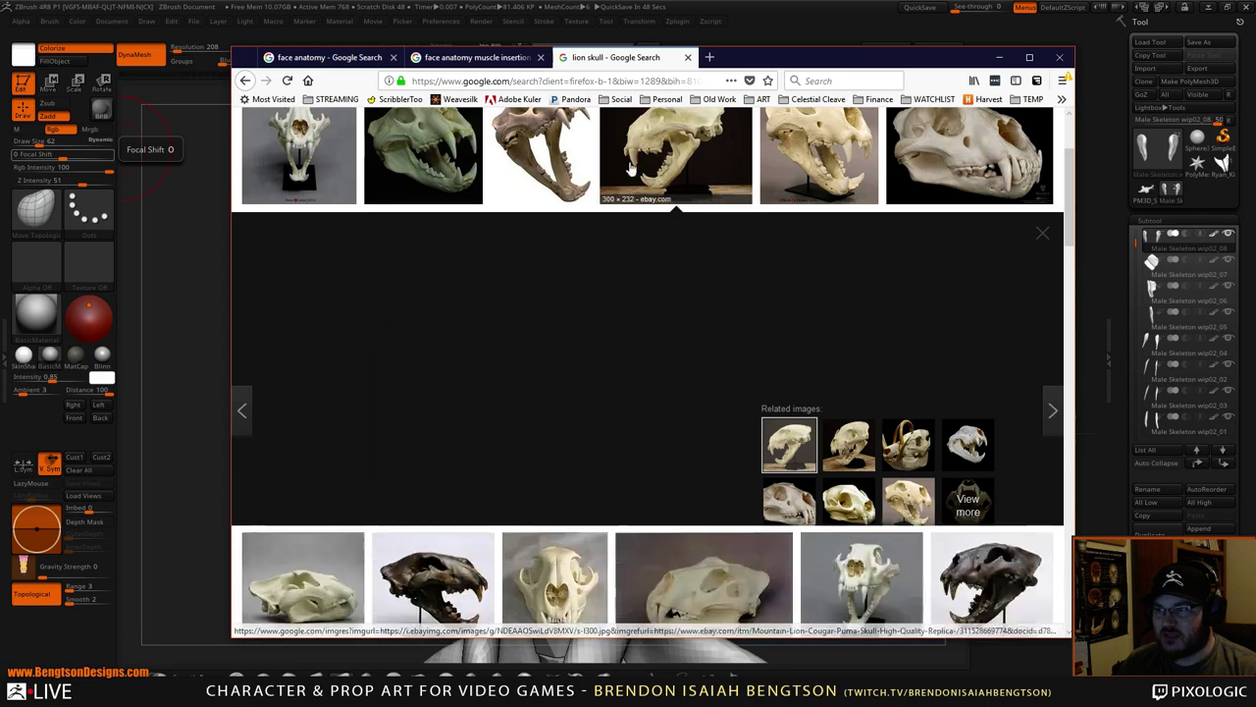
pyautogui.click(342, 292)
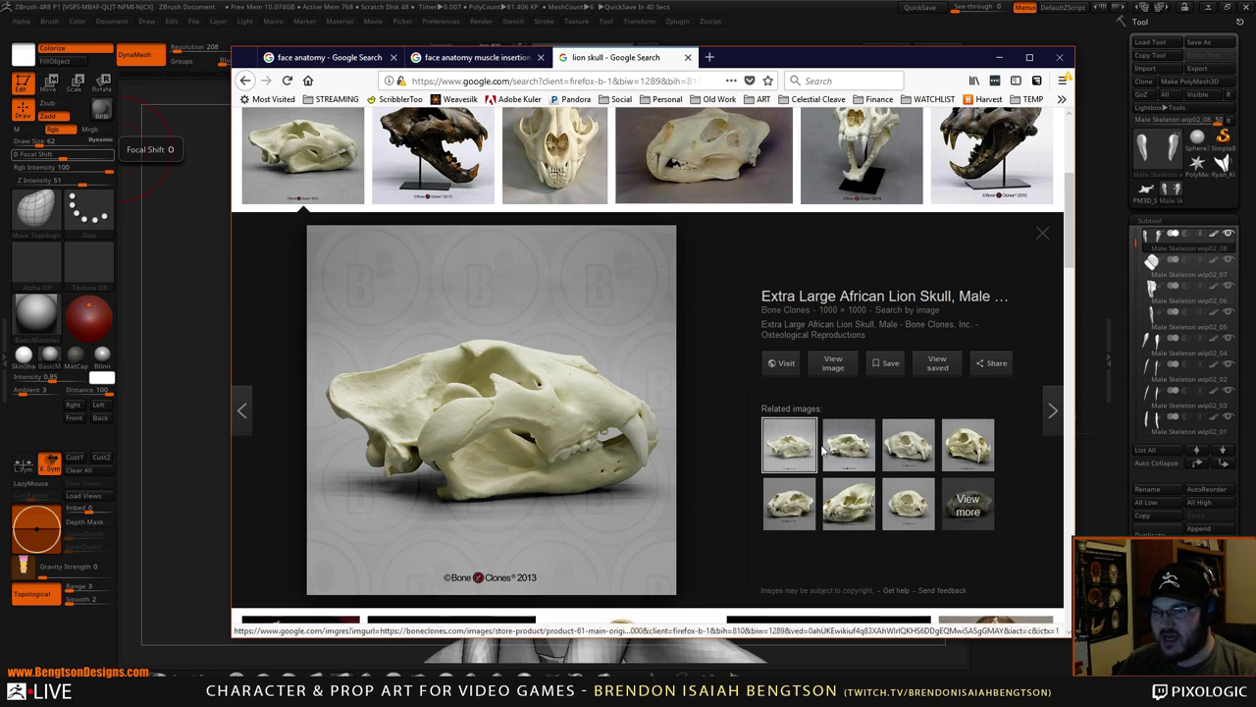
pyautogui.click(850, 500)
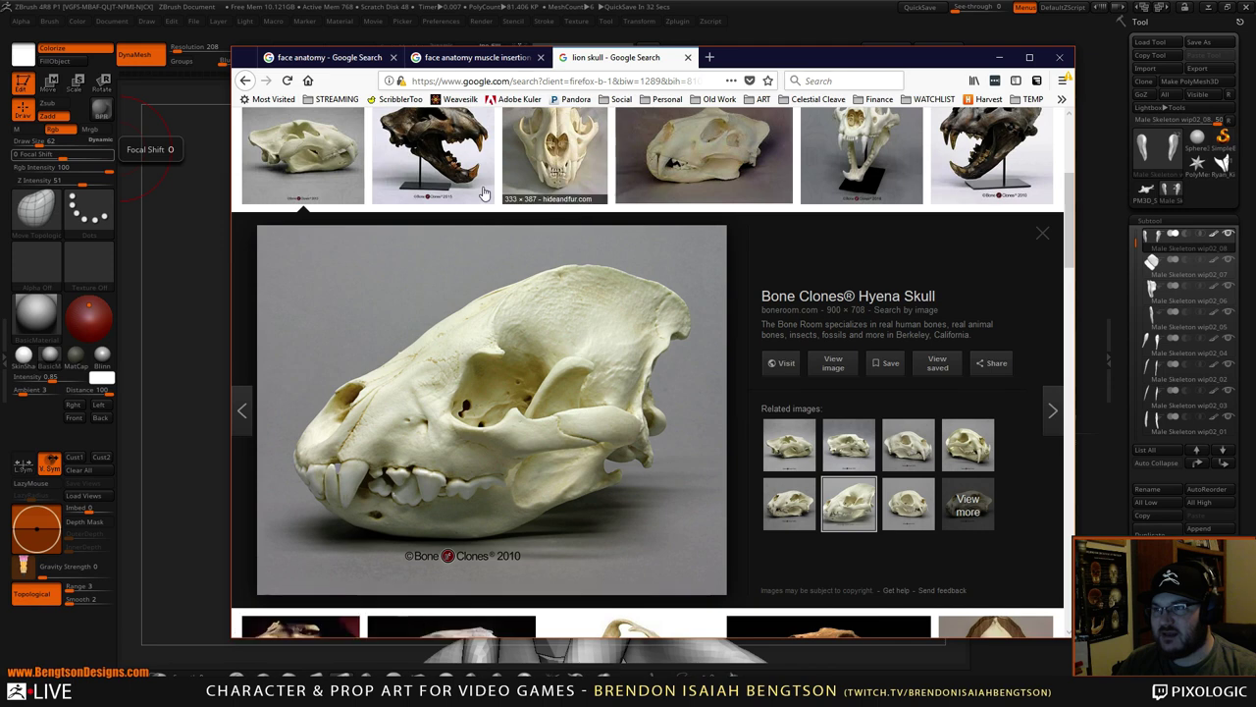
pyautogui.click(432, 182)
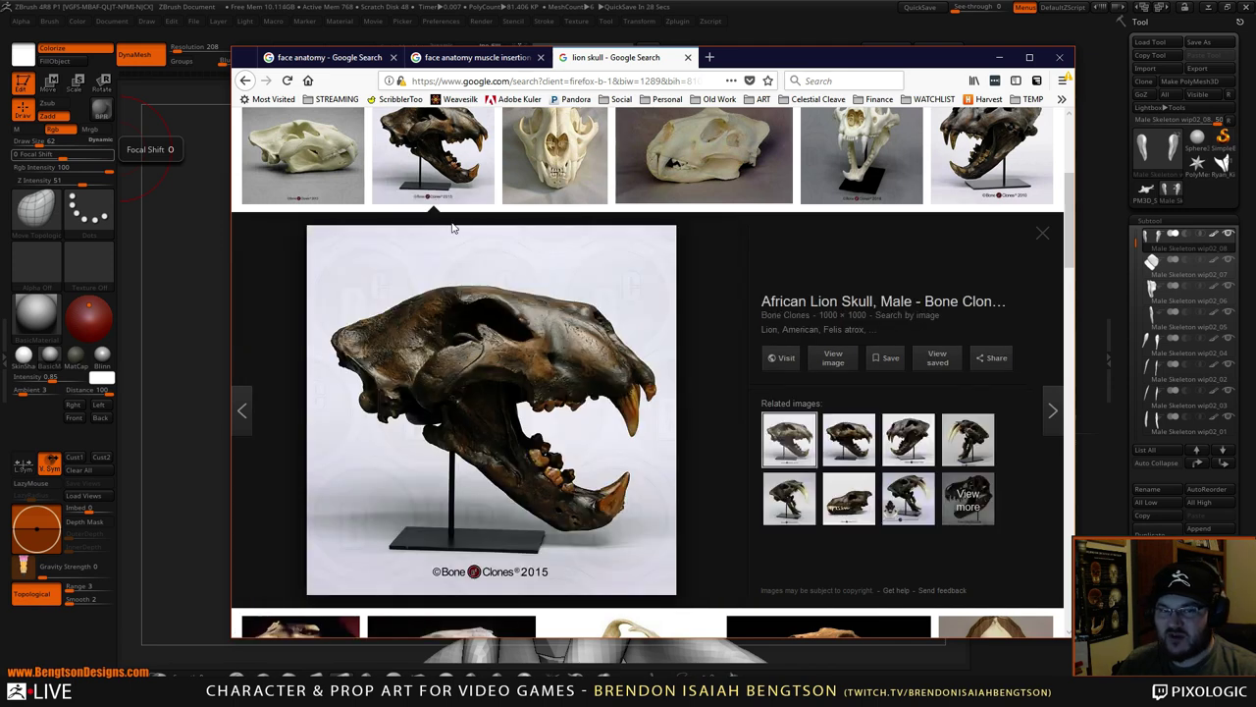
pyautogui.click(500, 58)
pyautogui.click(999, 57)
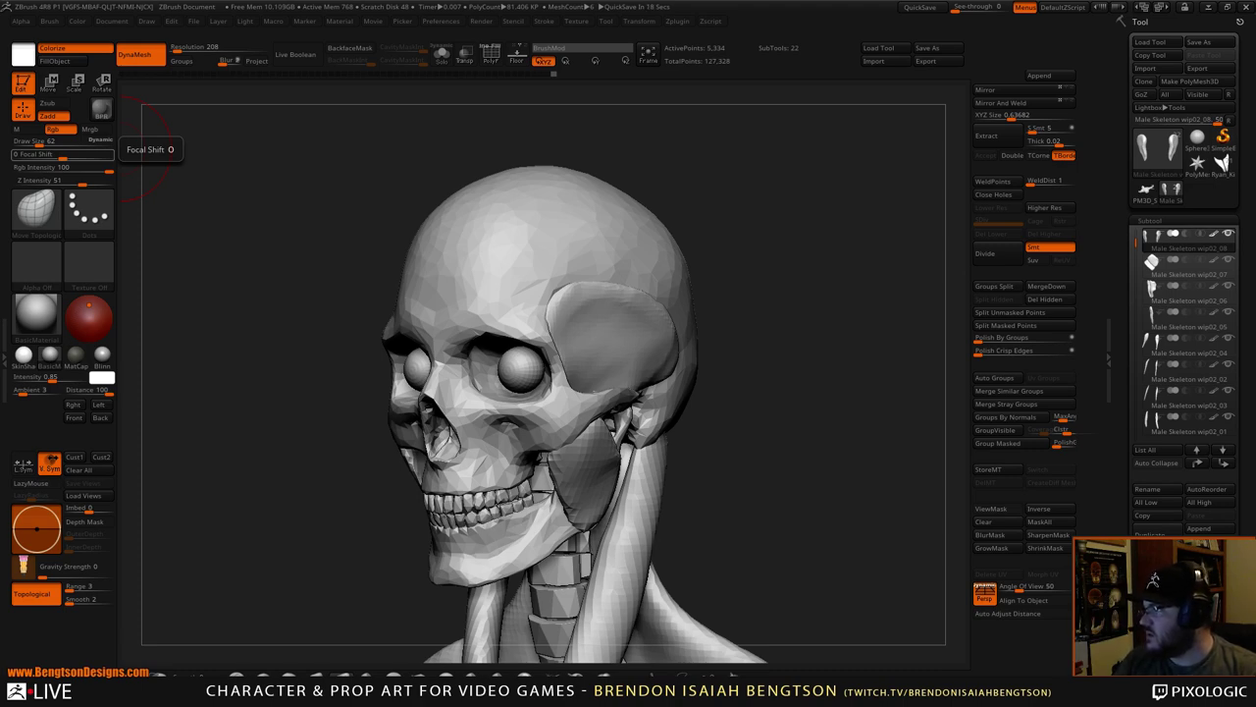
# - Make the Male Skeleton 02 subtool containing the eyeballs active and duplicate it
pyautogui.moveTo(0, 116); pyautogui.dragTo(611, 97)
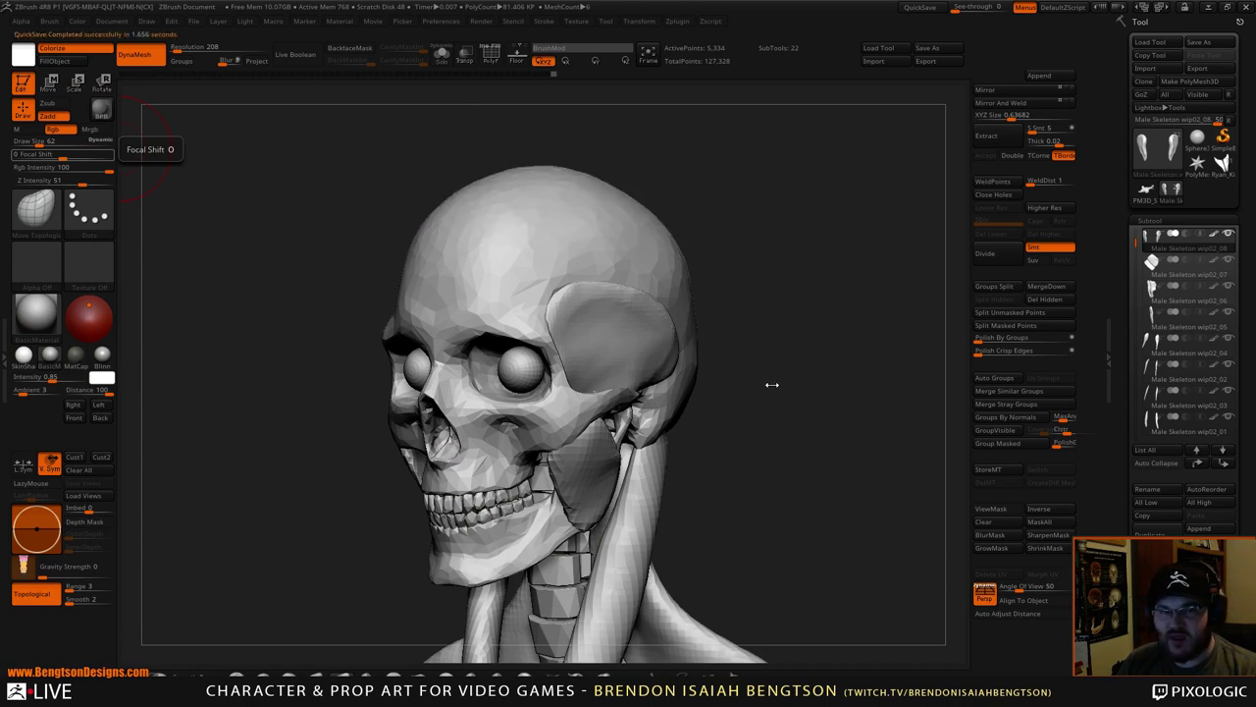
pyautogui.moveTo(813, 465); pyautogui.dragTo(732, 429)
pyautogui.moveTo(153, 299)
pyautogui.mouseDown()
pyautogui.moveTo(332, 338)
pyautogui.moveTo(743, 383)
pyautogui.moveTo(833, 454)
pyautogui.mouseUp()
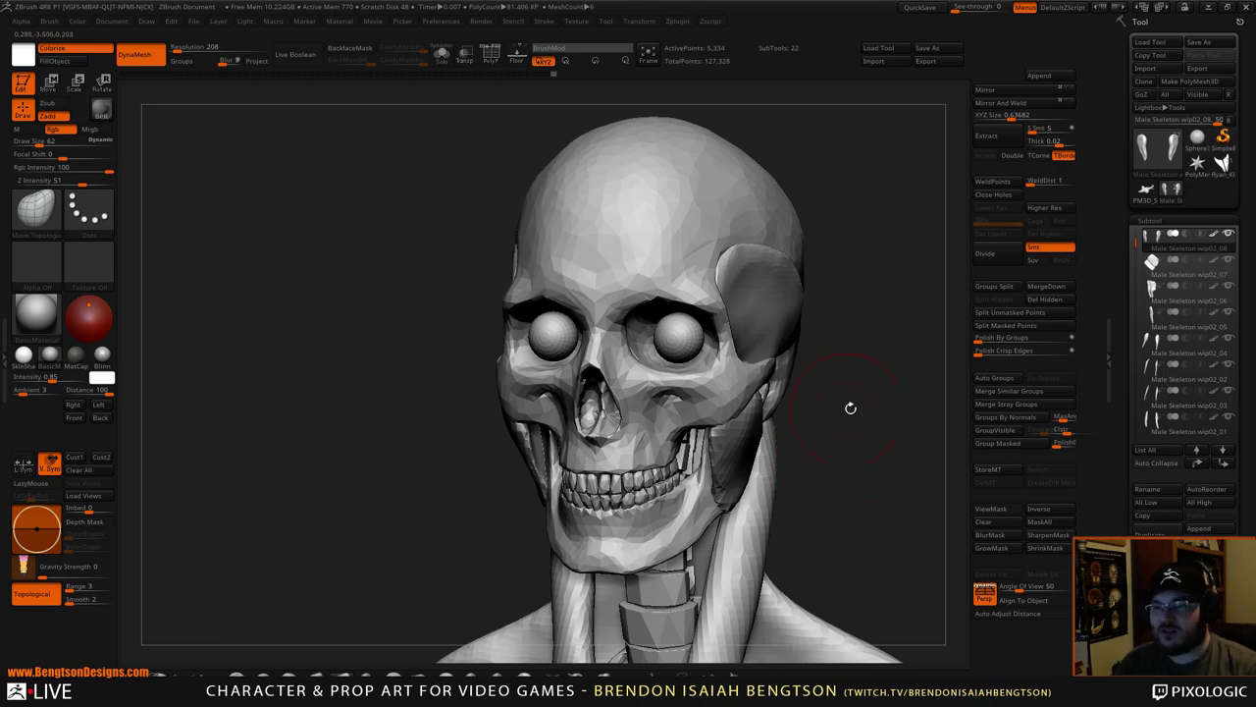
pyautogui.moveTo(847, 407); pyautogui.dragTo(833, 365)
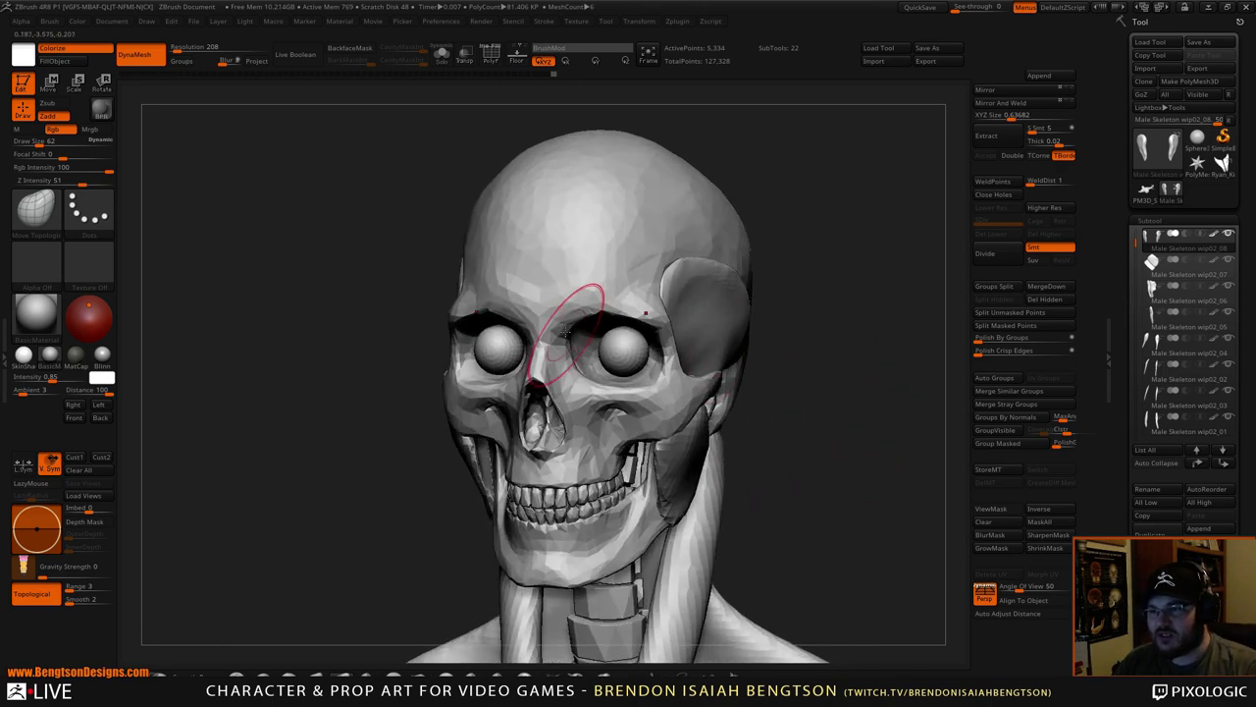
pyautogui.keyDown('alt'); pyautogui.click(597, 291); pyautogui.keyUp('alt')
pyautogui.keyDown('alt'); pyautogui.click(625, 352); pyautogui.keyUp('alt')
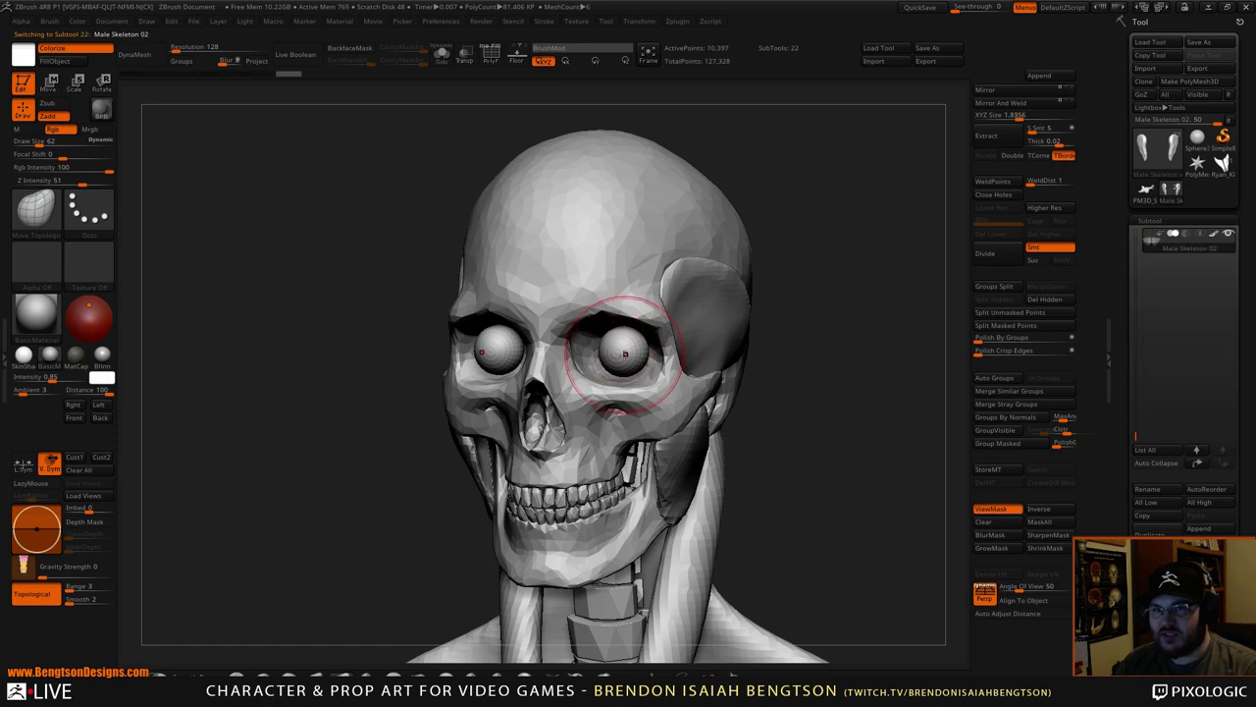
pyautogui.moveTo(771, 263); pyautogui.dragTo(796, 250)
pyautogui.click(779, 250)
pyautogui.click(774, 255)
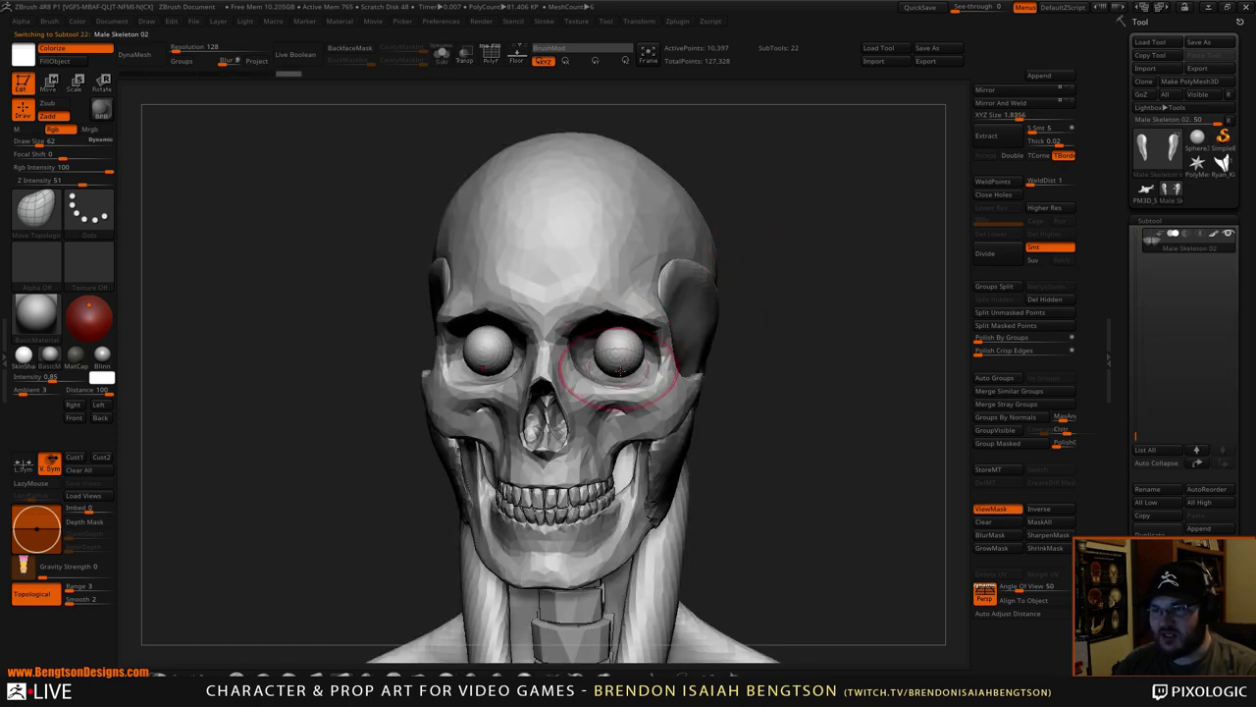
pyautogui.click(1143, 534)
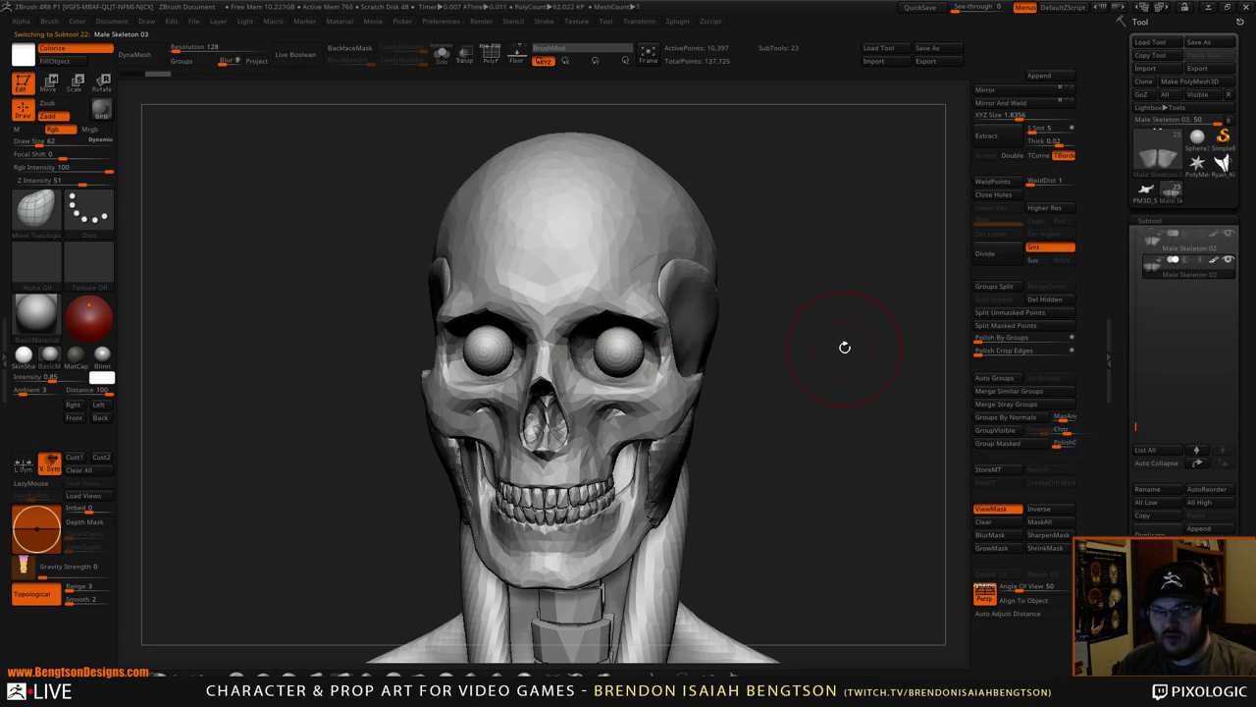
# - Try to DynaMesh the duplicated subtool and move its eyeballs upward and outward from the originals with the Move gizmo
pyautogui.moveTo(844, 347); pyautogui.dragTo(808, 376)
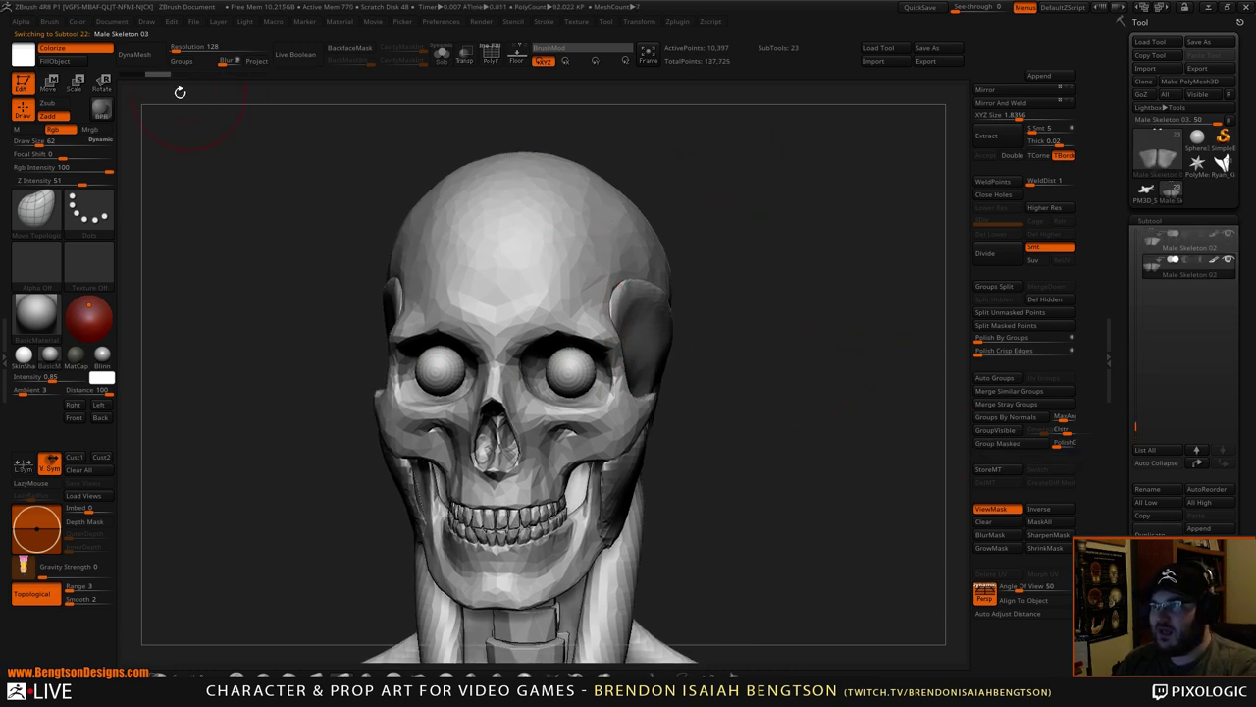
pyautogui.click(134, 54)
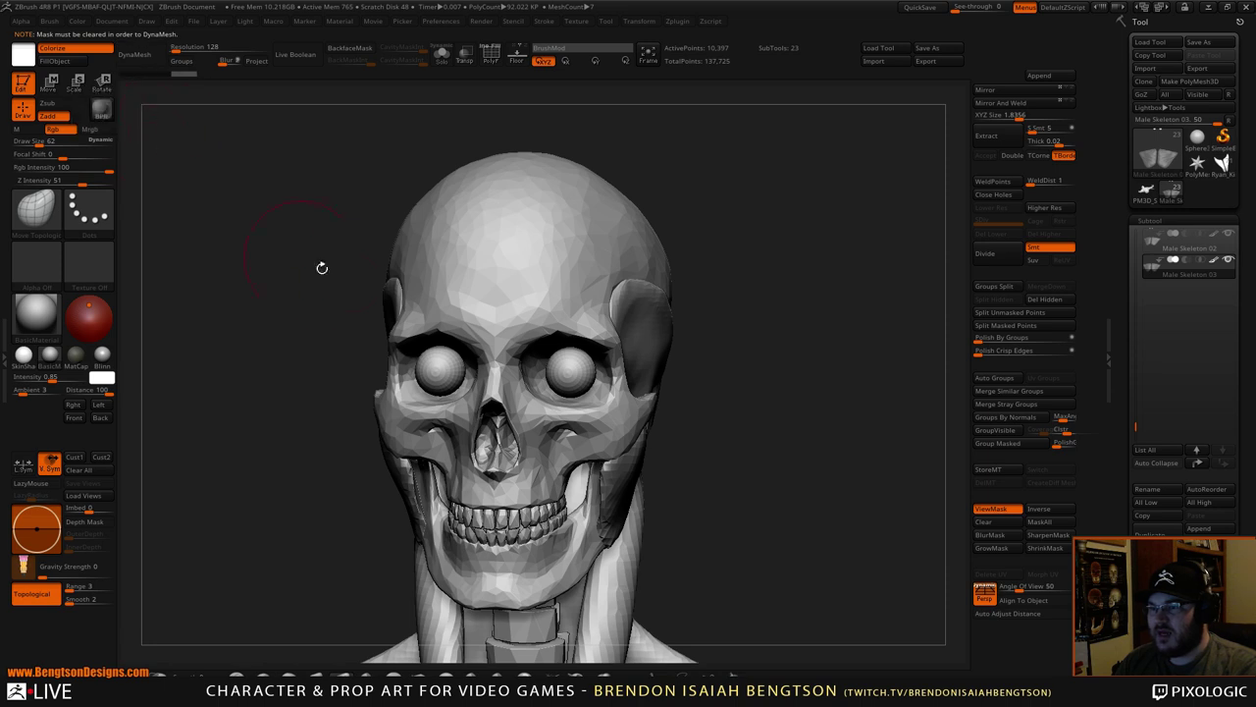
pyautogui.press('w')
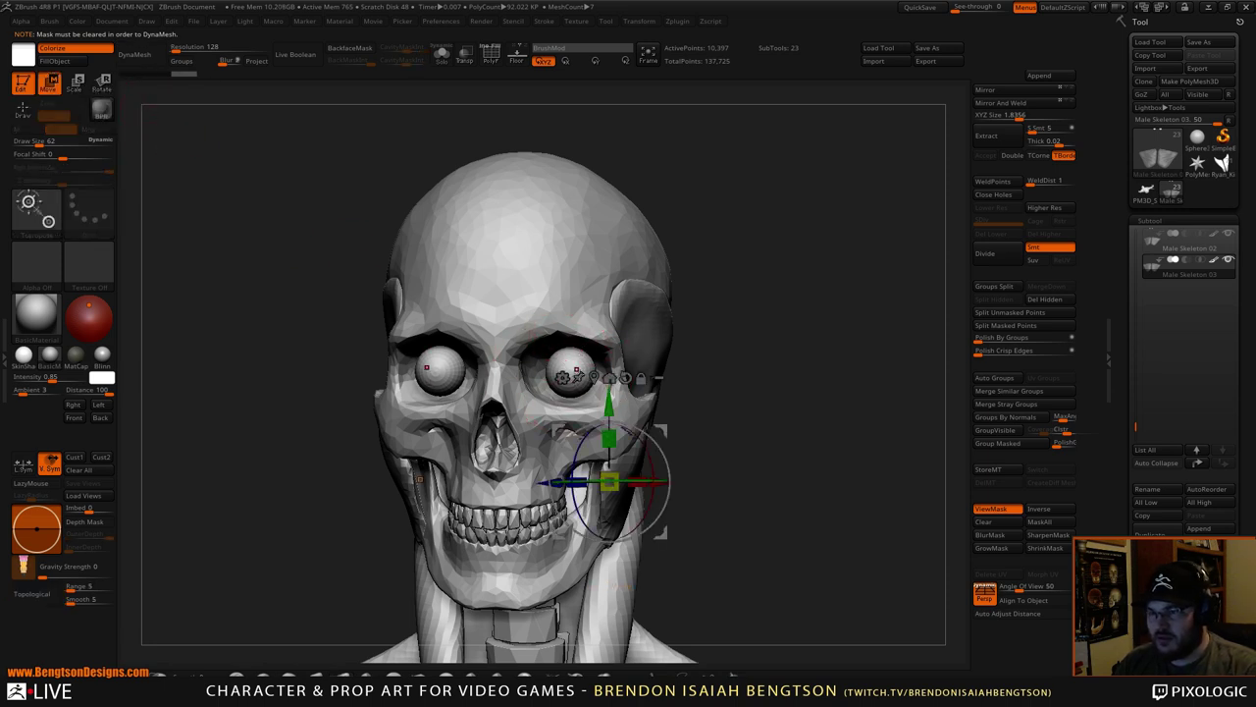
pyautogui.keyDown('shift'); pyautogui.moveTo(723, 278); pyautogui.dragTo(754, 280); pyautogui.keyUp('shift')
pyautogui.moveTo(609, 482); pyautogui.dragTo(649, 482)
pyautogui.moveTo(743, 295); pyautogui.dragTo(805, 294)
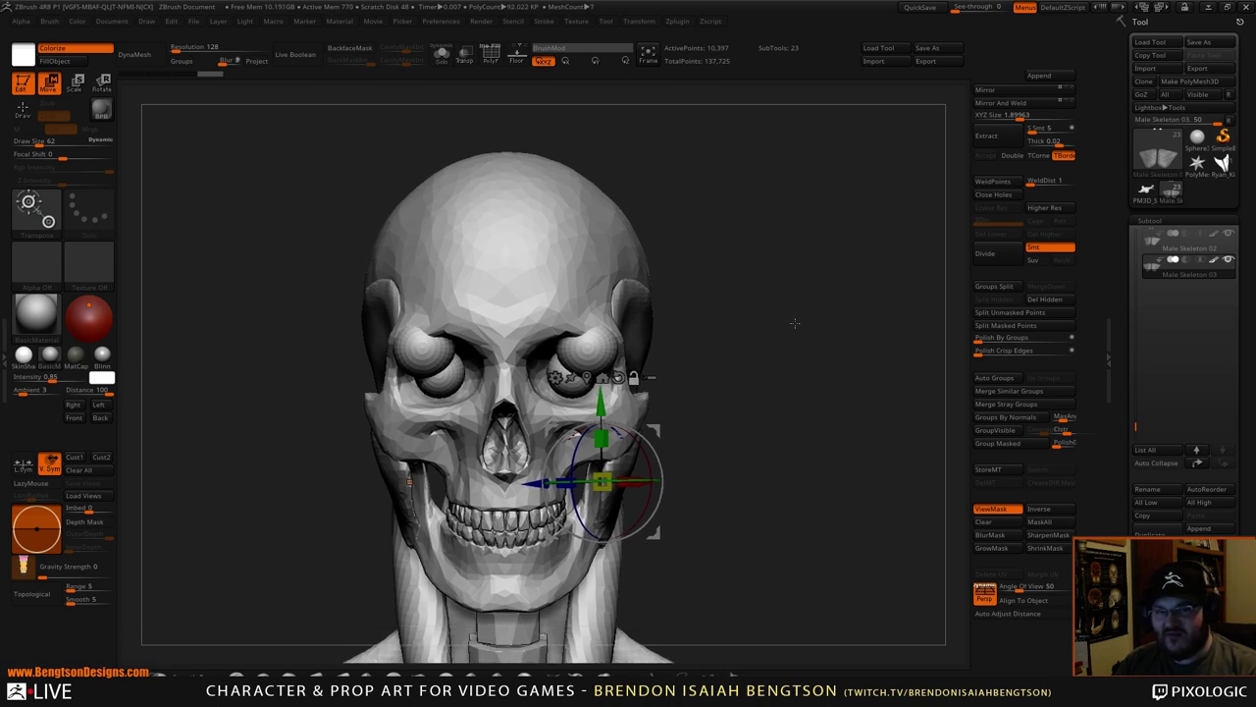
# - Fit the duplicated eyeballs larger inside the eye sockets with the gizmo and set the DynaMesh resolution to 208
pyautogui.press('b')
pyautogui.press('m')
pyautogui.press('t')
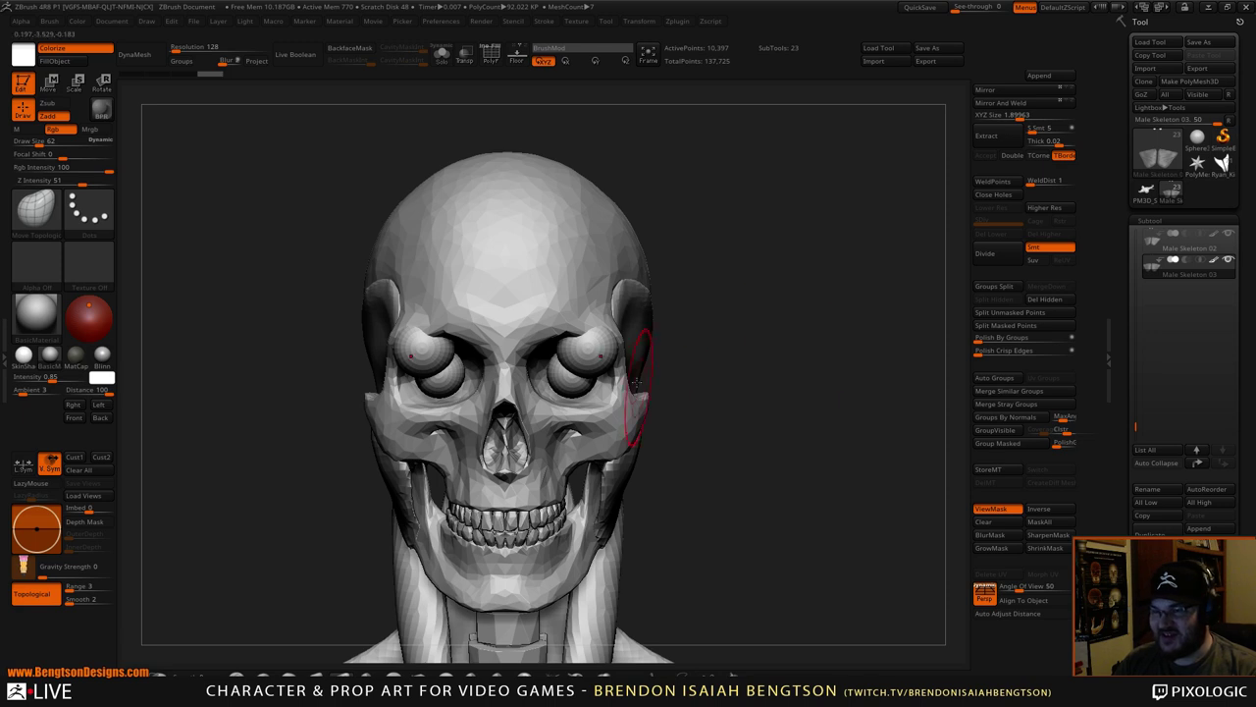
pyautogui.press('w')
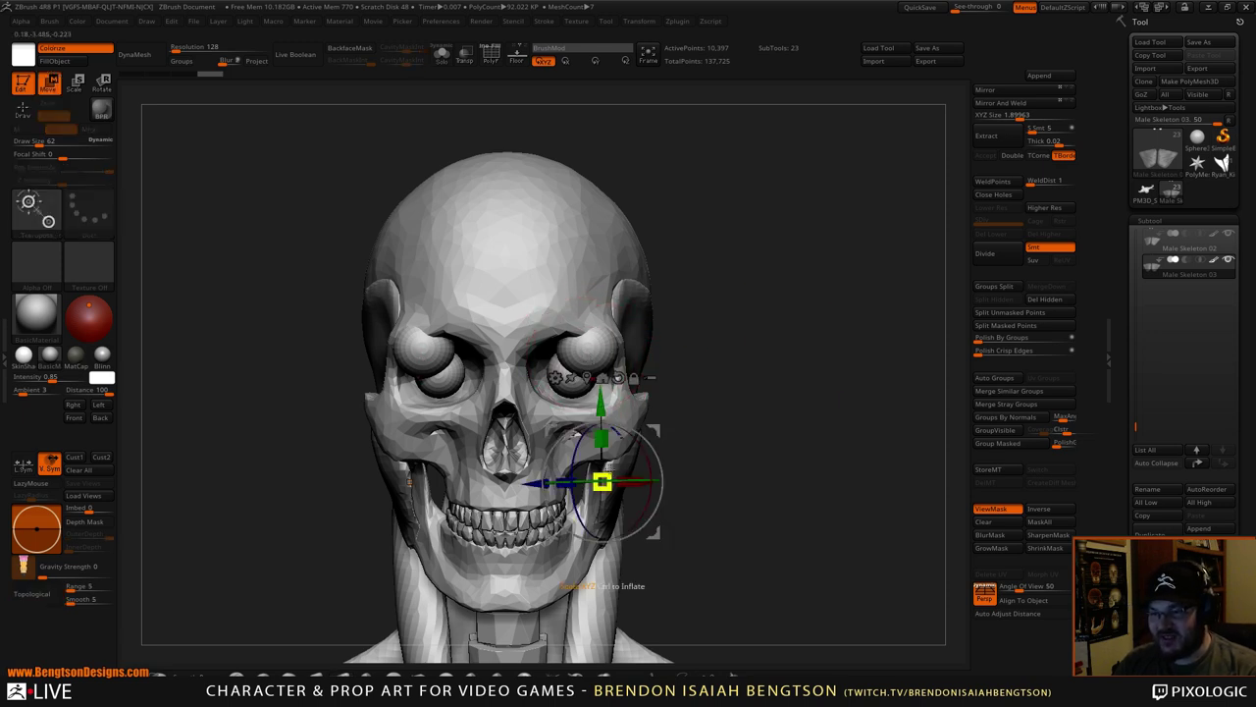
pyautogui.moveTo(656, 428); pyautogui.dragTo(640, 454)
pyautogui.moveTo(824, 387)
pyautogui.mouseDown()
pyautogui.moveTo(796, 390)
pyautogui.moveTo(819, 370)
pyautogui.moveTo(807, 373)
pyautogui.mouseUp()
pyautogui.hotkey('ctrl', 'z')
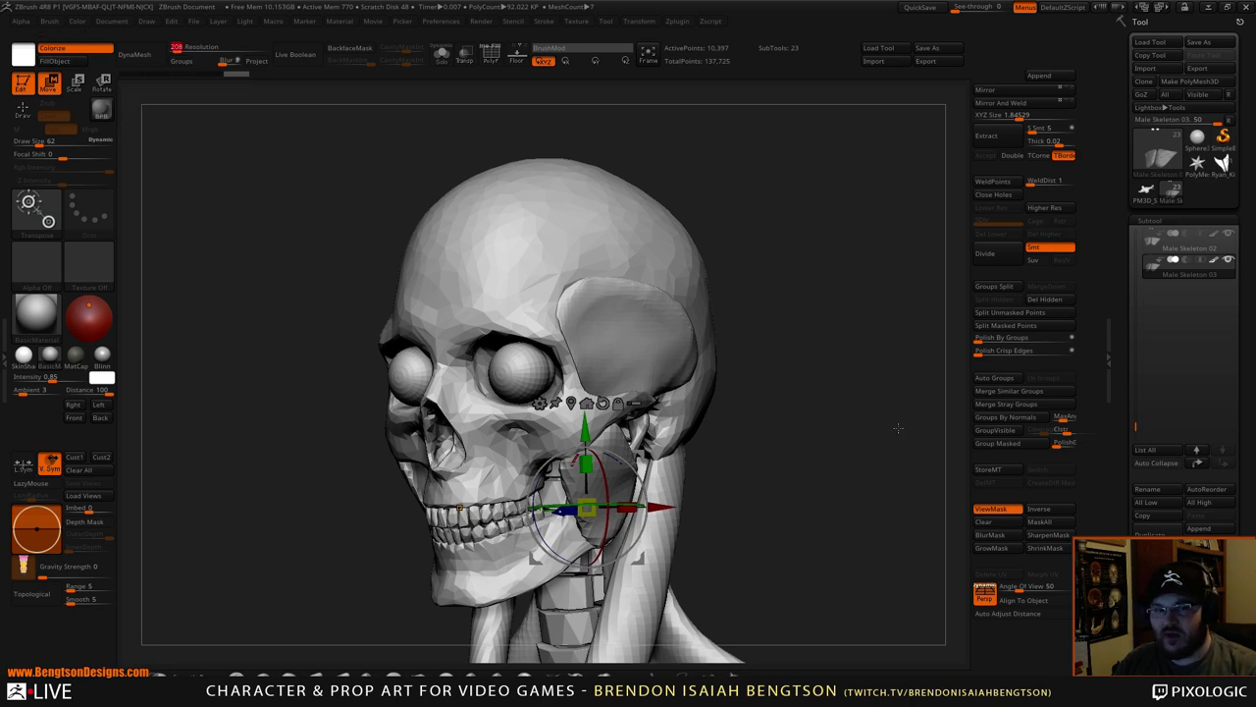
pyautogui.moveTo(894, 428); pyautogui.dragTo(910, 410)
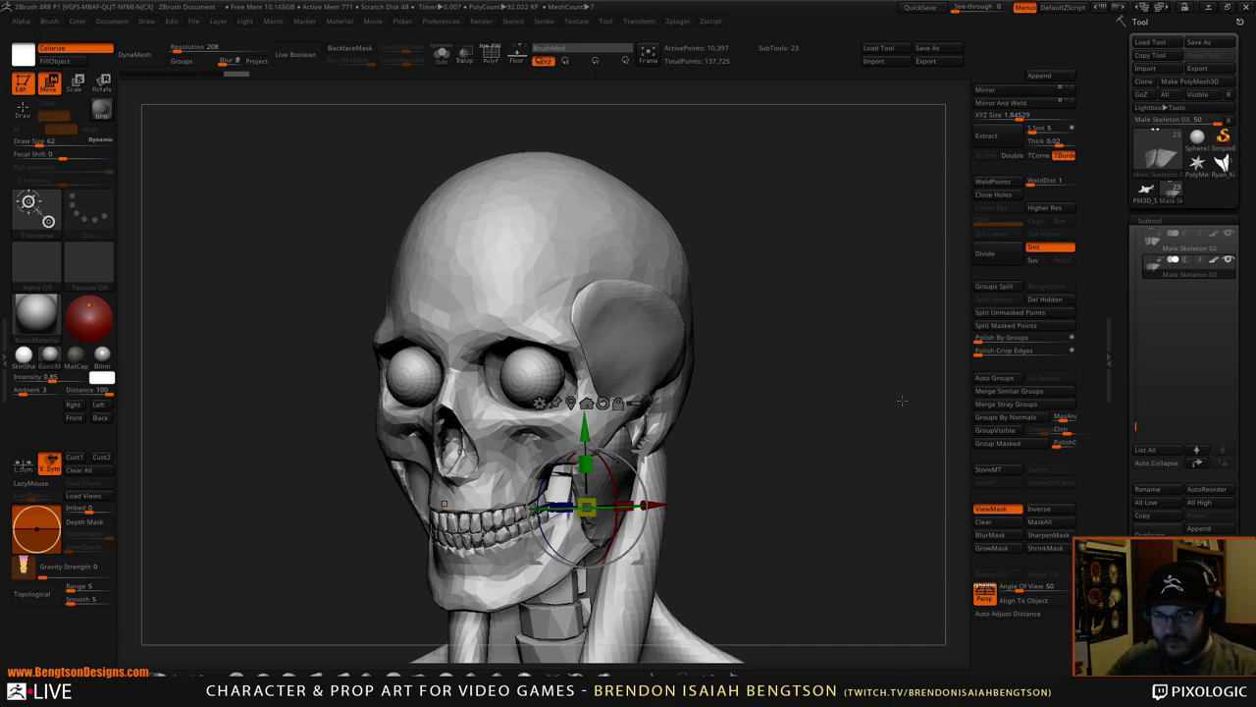
pyautogui.moveTo(865, 362); pyautogui.dragTo(818, 417)
pyautogui.press('q')
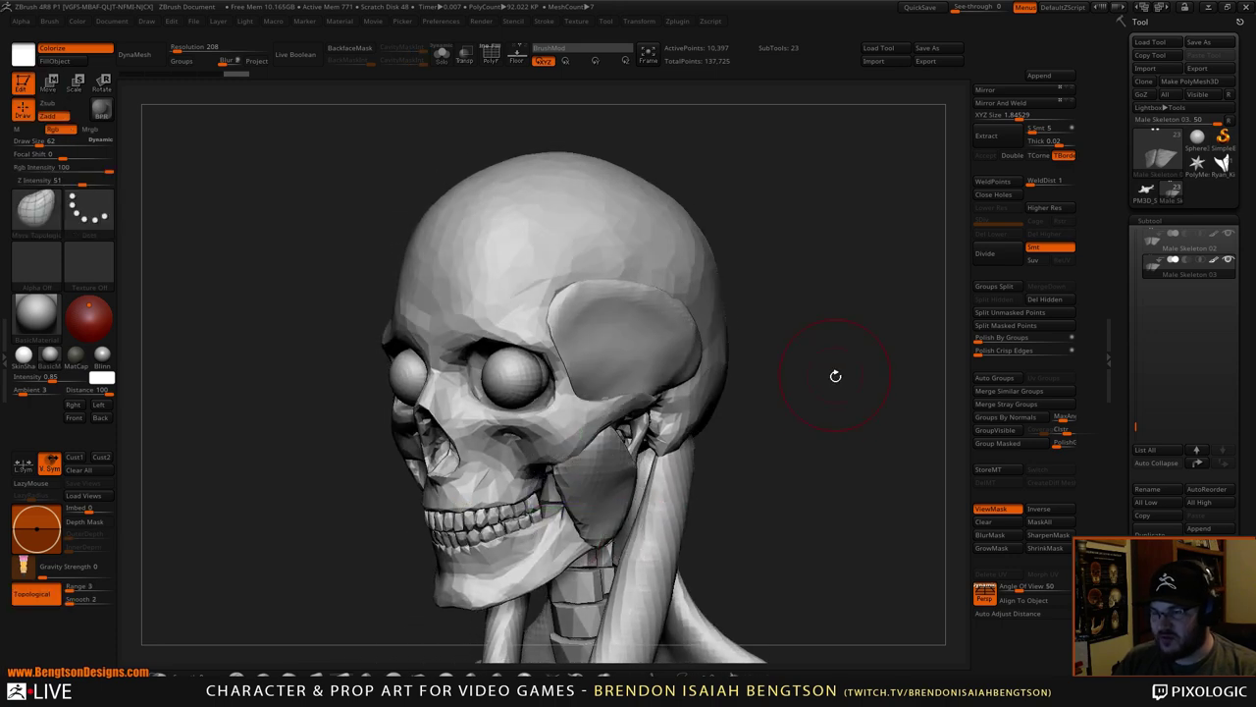
# - Isolate the duplicated subtool to inspect its eyeballs and chest muscles, clear its mask, and show the full figure again
pyautogui.moveTo(836, 376)
pyautogui.mouseDown()
pyautogui.moveTo(855, 393)
pyautogui.moveTo(822, 355)
pyautogui.moveTo(757, 399)
pyautogui.moveTo(471, 211)
pyautogui.mouseUp()
pyautogui.hotkey('ctrl', 'd')
pyautogui.hotkey('alt', 's')
pyautogui.moveTo(270, 336)
pyautogui.keyDown('ctrl'); pyautogui.mouseDown()
pyautogui.moveTo(256, 319)
pyautogui.moveTo(305, 308)
pyautogui.moveTo(320, 247)
pyautogui.mouseUp(); pyautogui.keyUp('ctrl')
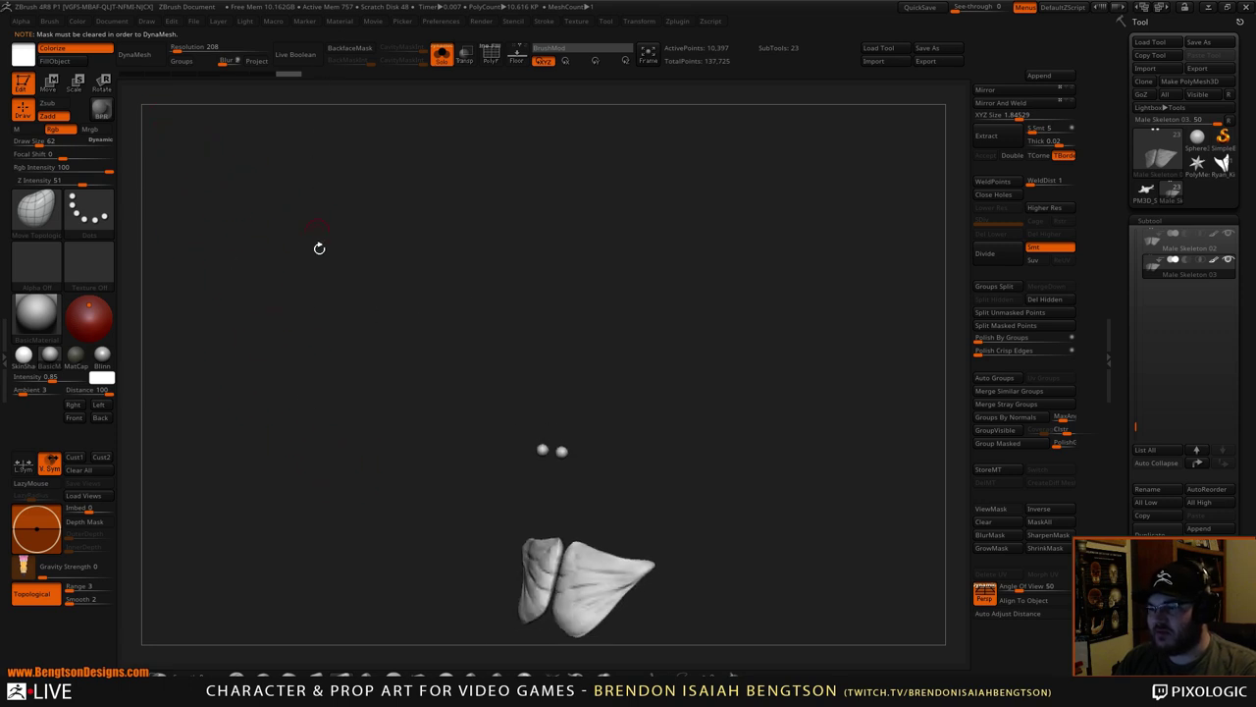
pyautogui.keyDown('alt'); pyautogui.moveTo(419, 514); pyautogui.dragTo(379, 281); pyautogui.keyUp('alt')
pyautogui.moveTo(341, 343)
pyautogui.mouseDown()
pyautogui.moveTo(382, 365)
pyautogui.moveTo(678, 367)
pyautogui.moveTo(692, 393)
pyautogui.moveTo(720, 317)
pyautogui.moveTo(731, 343)
pyautogui.mouseUp()
pyautogui.hotkey('alt', 's')
# - Turn on PolyFrame, leave only the eyeballs of the duplicate visible, and delete its hidden chest muscle geometry
pyautogui.hotkey('shift', 'f')
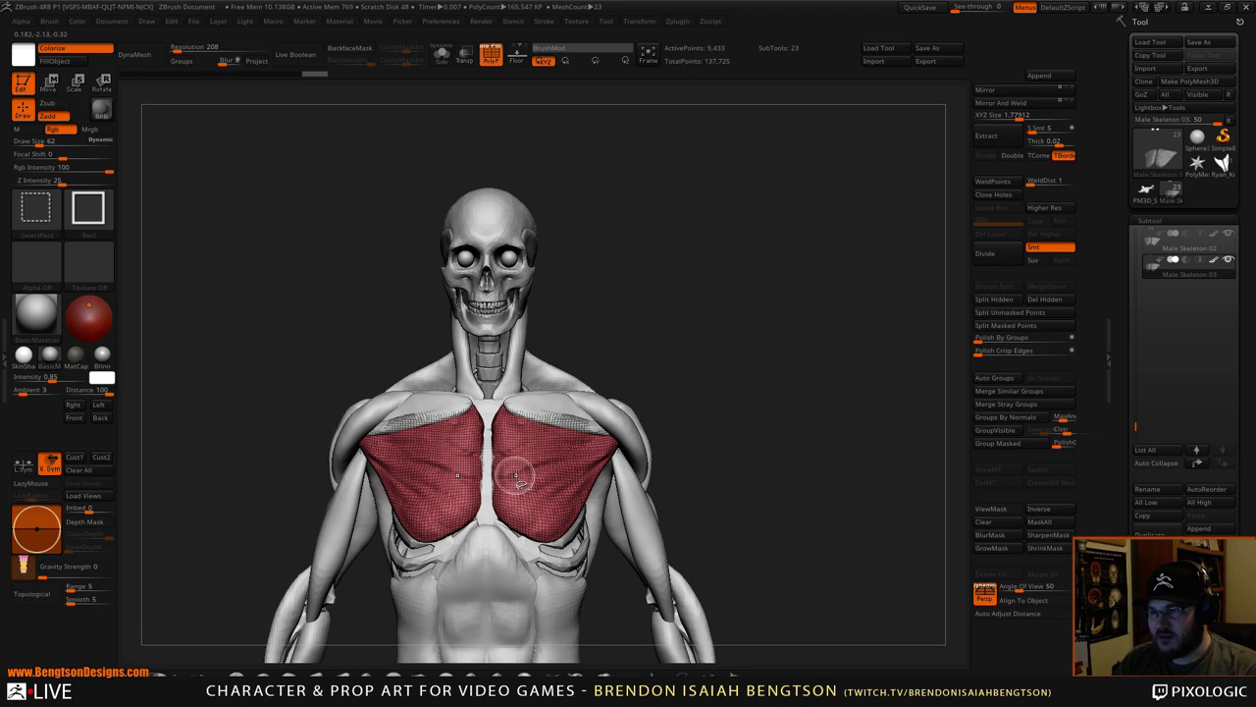
pyautogui.keyDown('ctrl'); pyautogui.keyDown('shift'); pyautogui.click(553, 395); pyautogui.keyUp('shift'); pyautogui.keyUp('ctrl')
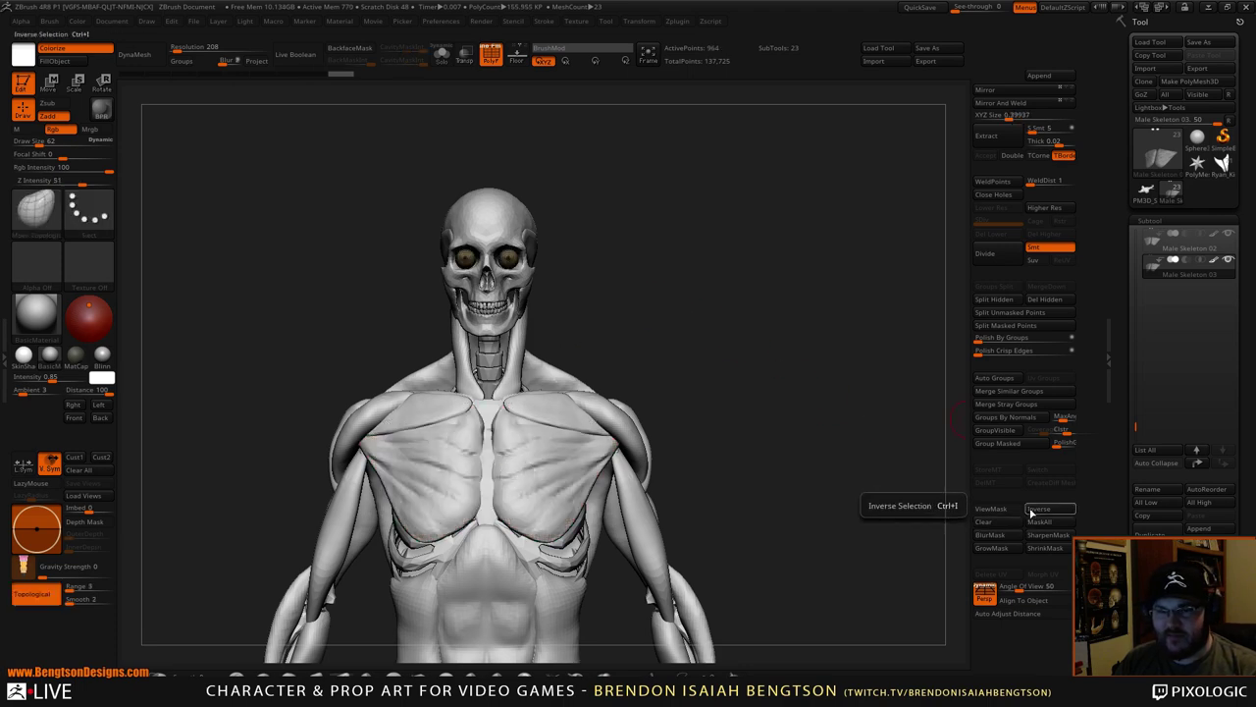
pyautogui.click(1015, 301)
# - DynaMesh the separated eyeballs at resolution 208 and check them in the sockets from the front
pyautogui.moveTo(800, 331)
pyautogui.keyDown('alt'); pyautogui.mouseDown()
pyautogui.moveTo(805, 401)
pyautogui.moveTo(797, 314)
pyautogui.moveTo(723, 254)
pyautogui.mouseUp(); pyautogui.keyUp('alt')
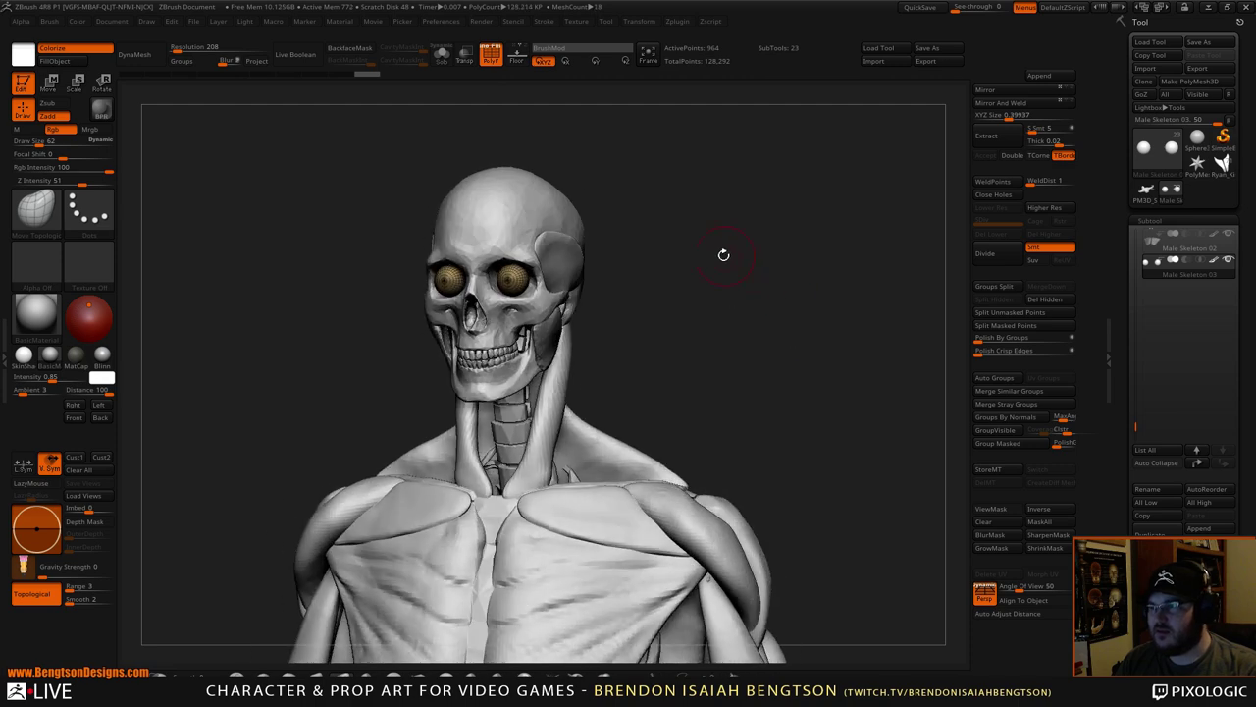
pyautogui.click(147, 57)
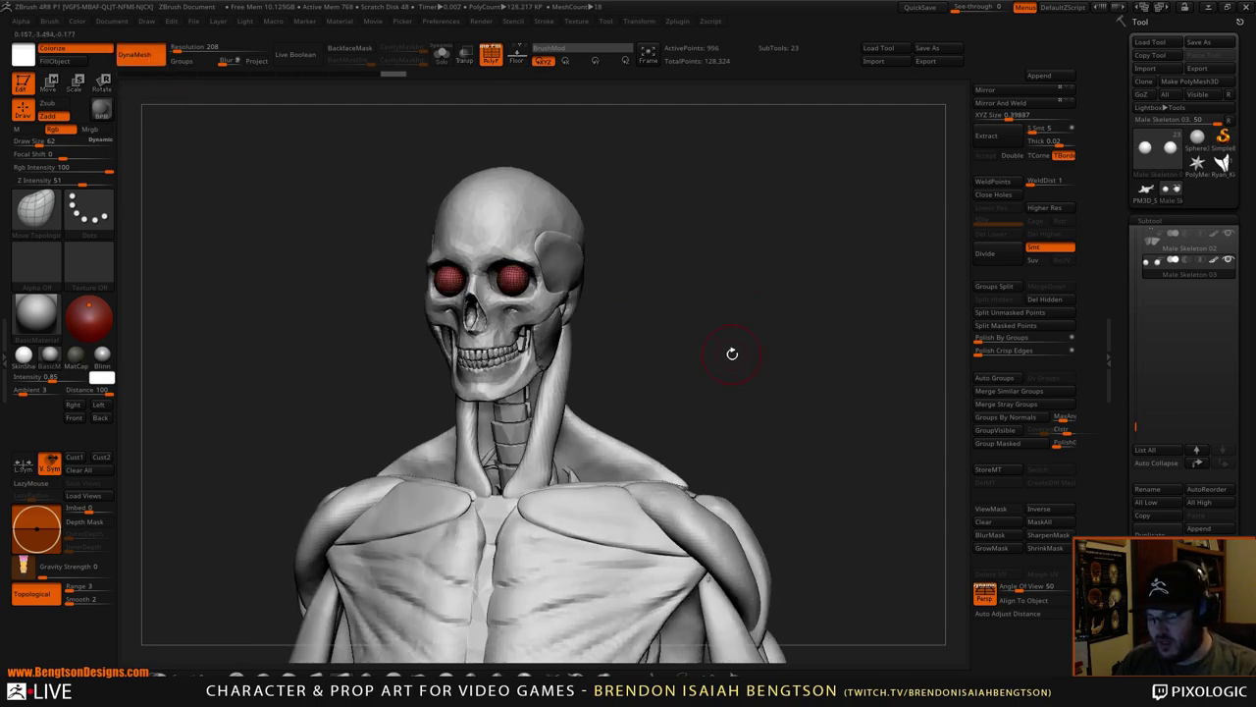
pyautogui.moveTo(776, 341)
pyautogui.mouseDown()
pyautogui.moveTo(808, 323)
pyautogui.moveTo(797, 326)
pyautogui.moveTo(777, 291)
pyautogui.moveTo(785, 358)
pyautogui.moveTo(755, 387)
pyautogui.moveTo(749, 297)
pyautogui.moveTo(747, 361)
pyautogui.mouseUp()
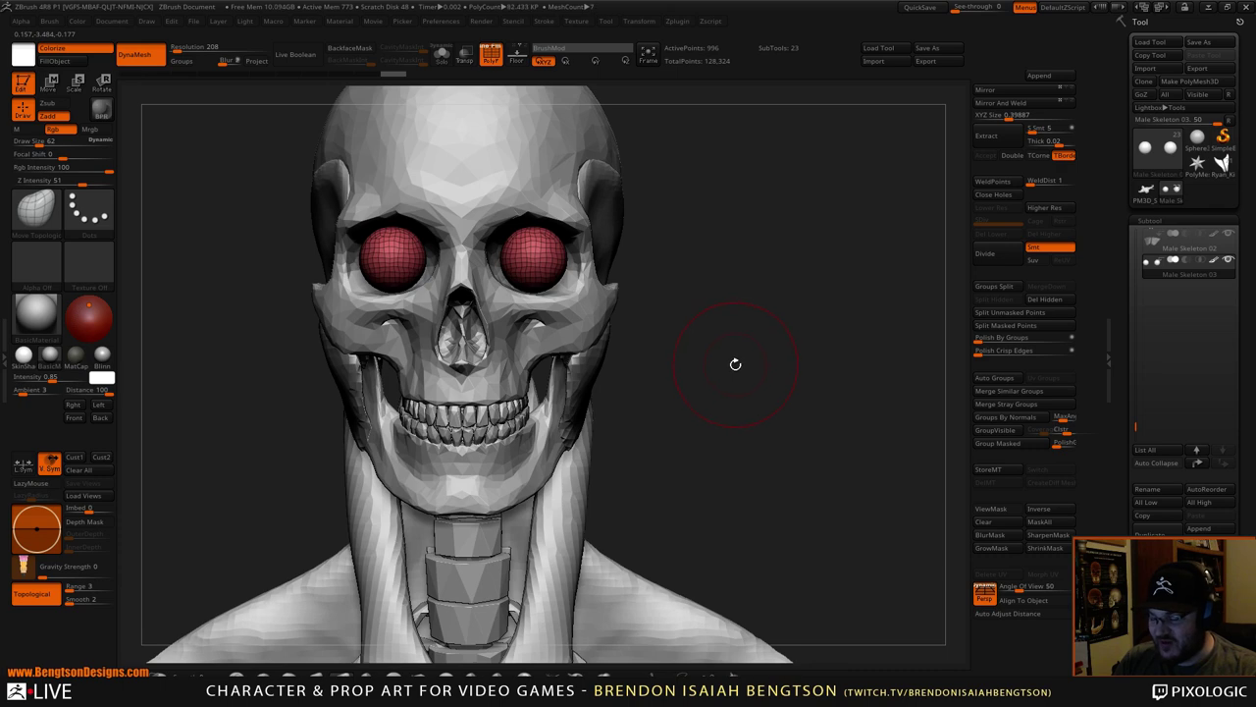
pyautogui.keyDown('alt'); pyautogui.moveTo(769, 339); pyautogui.dragTo(767, 380); pyautogui.keyUp('alt')
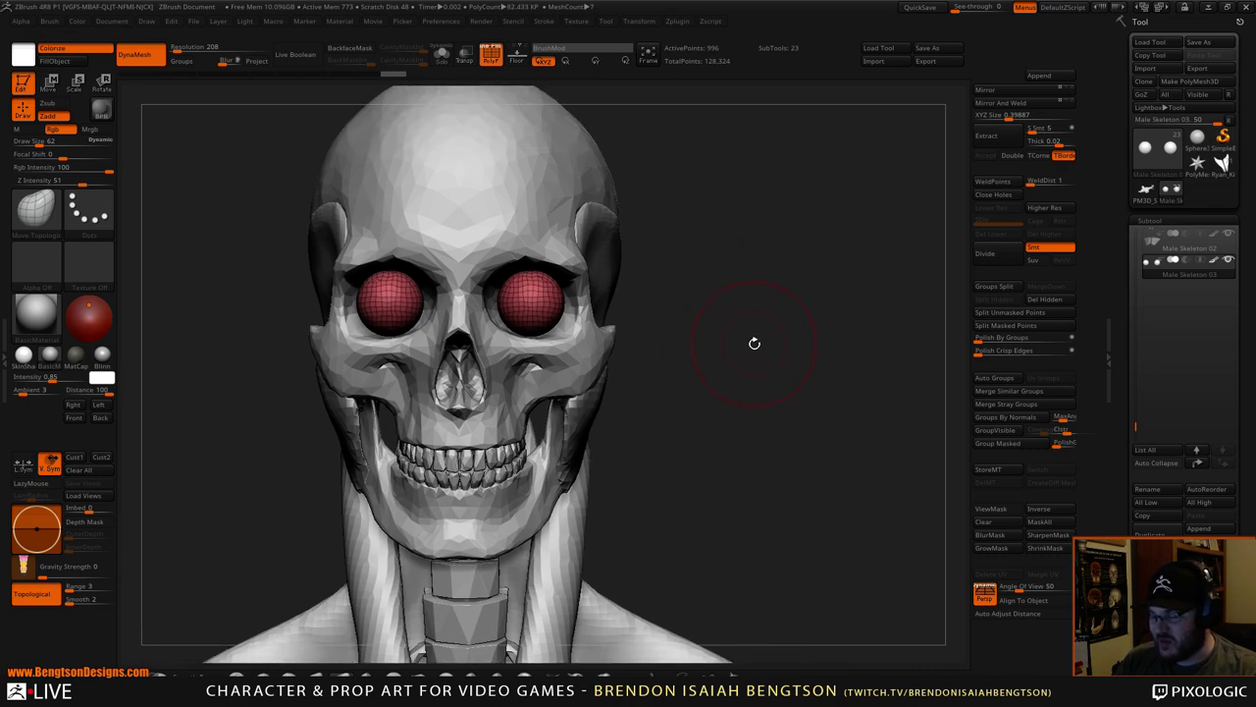
# - Turn off PolyFrame, set the draw size to 73, and widen both eye forms across the sockets with the Move Topological brush
pyautogui.hotkey('shift', 'f')
pyautogui.moveTo(707, 335); pyautogui.dragTo(510, 342)
pyautogui.moveTo(584, 583); pyautogui.dragTo(729, 340)
pyautogui.press('w')
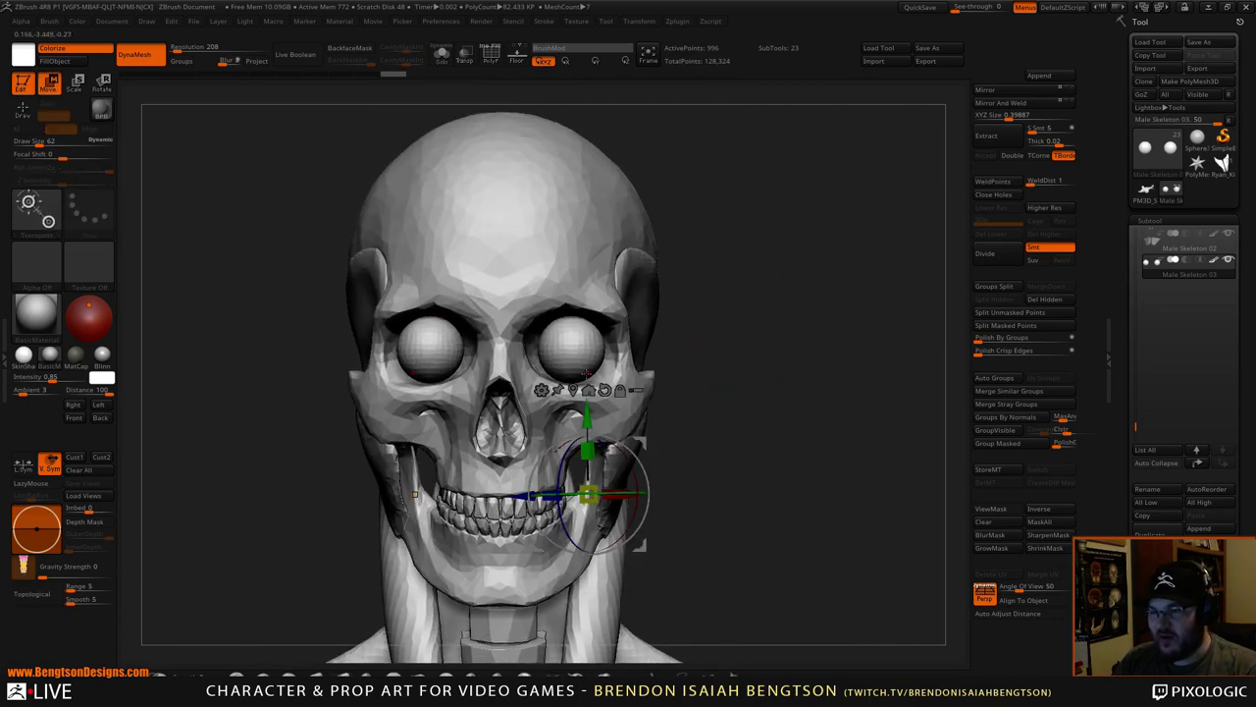
pyautogui.press('q')
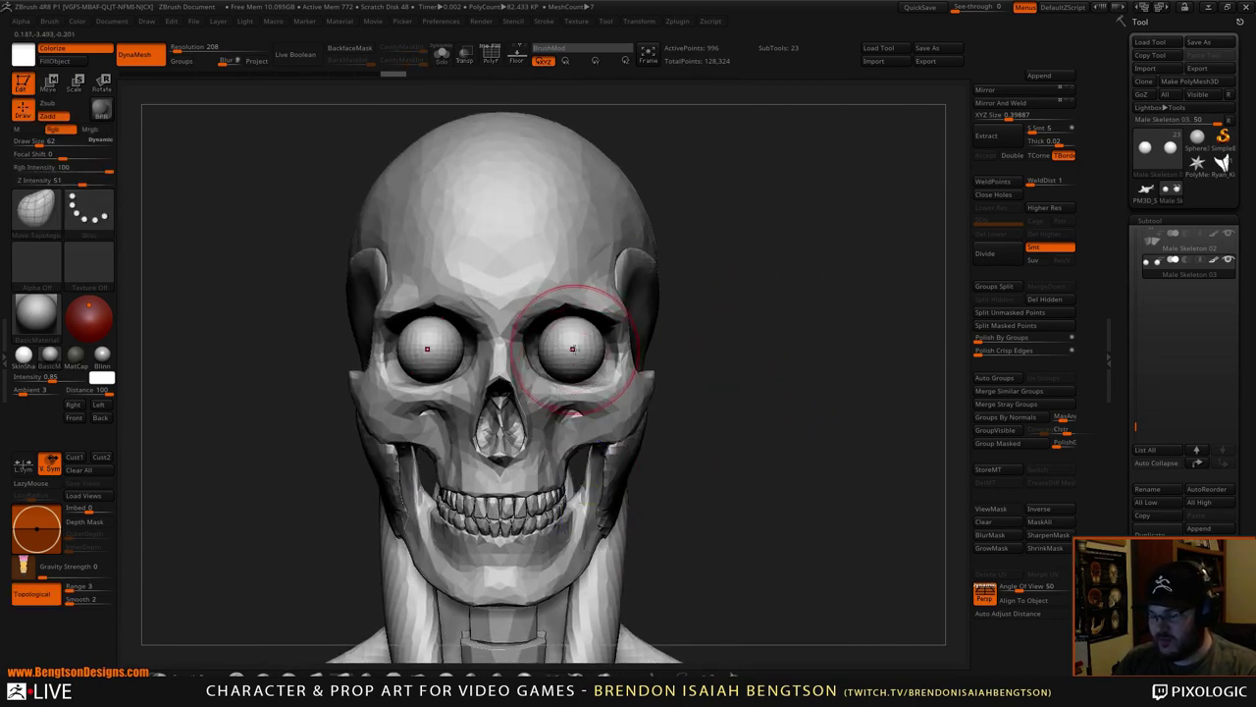
pyautogui.moveTo(743, 372); pyautogui.dragTo(610, 341)
pyautogui.press('space')
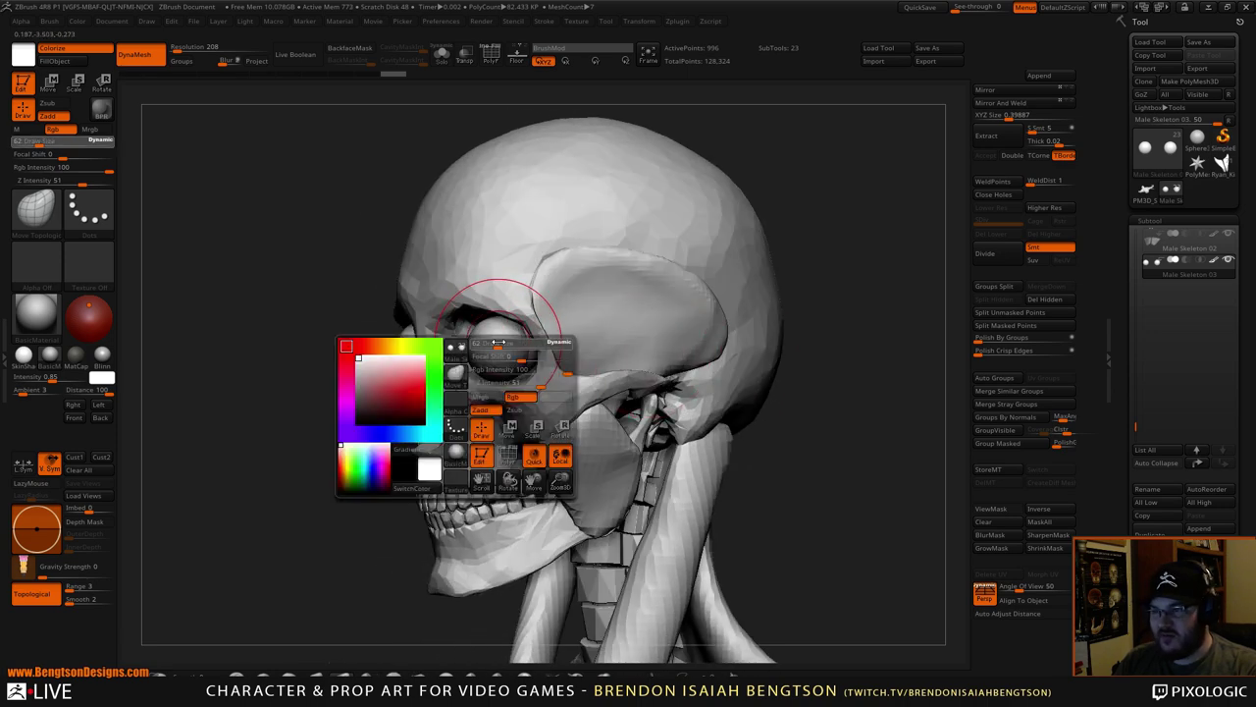
pyautogui.moveTo(500, 344); pyautogui.dragTo(564, 341)
pyautogui.keyDown('shift'); pyautogui.moveTo(311, 383); pyautogui.dragTo(522, 371); pyautogui.keyUp('shift')
pyautogui.moveTo(467, 339)
pyautogui.mouseDown()
pyautogui.moveTo(431, 334)
pyautogui.moveTo(481, 311)
pyautogui.mouseUp()
pyautogui.press('space')
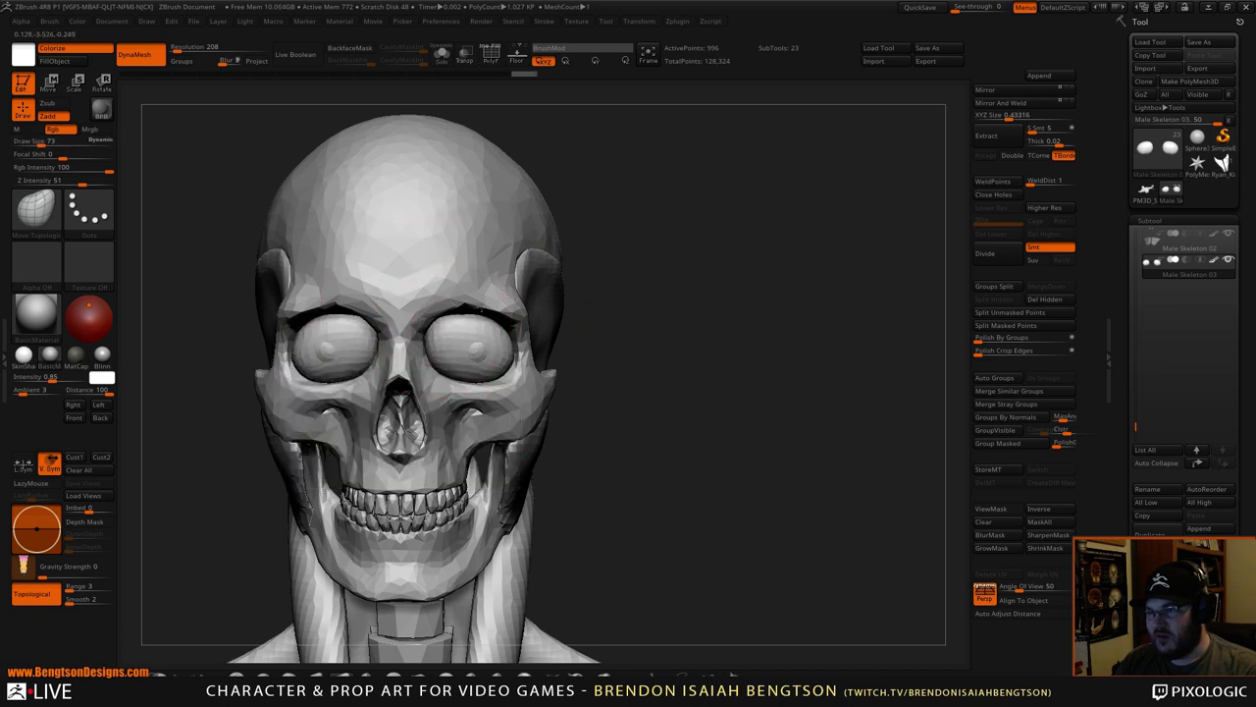
pyautogui.moveTo(491, 371); pyautogui.dragTo(468, 365)
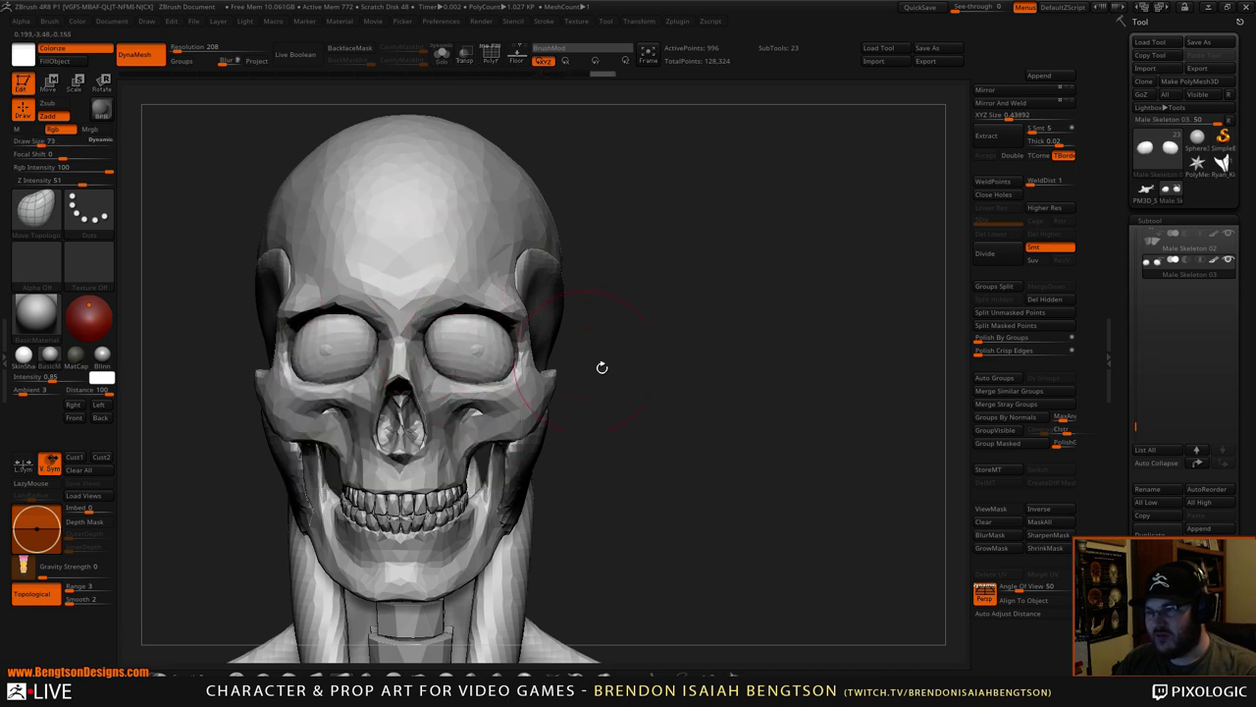
# - Move the eye forms forward out of the sockets with the gizmo and expand them over the socket rims at draw size 93
pyautogui.moveTo(602, 367)
pyautogui.mouseDown()
pyautogui.moveTo(462, 365)
pyautogui.moveTo(476, 358)
pyautogui.mouseUp()
pyautogui.press('space')
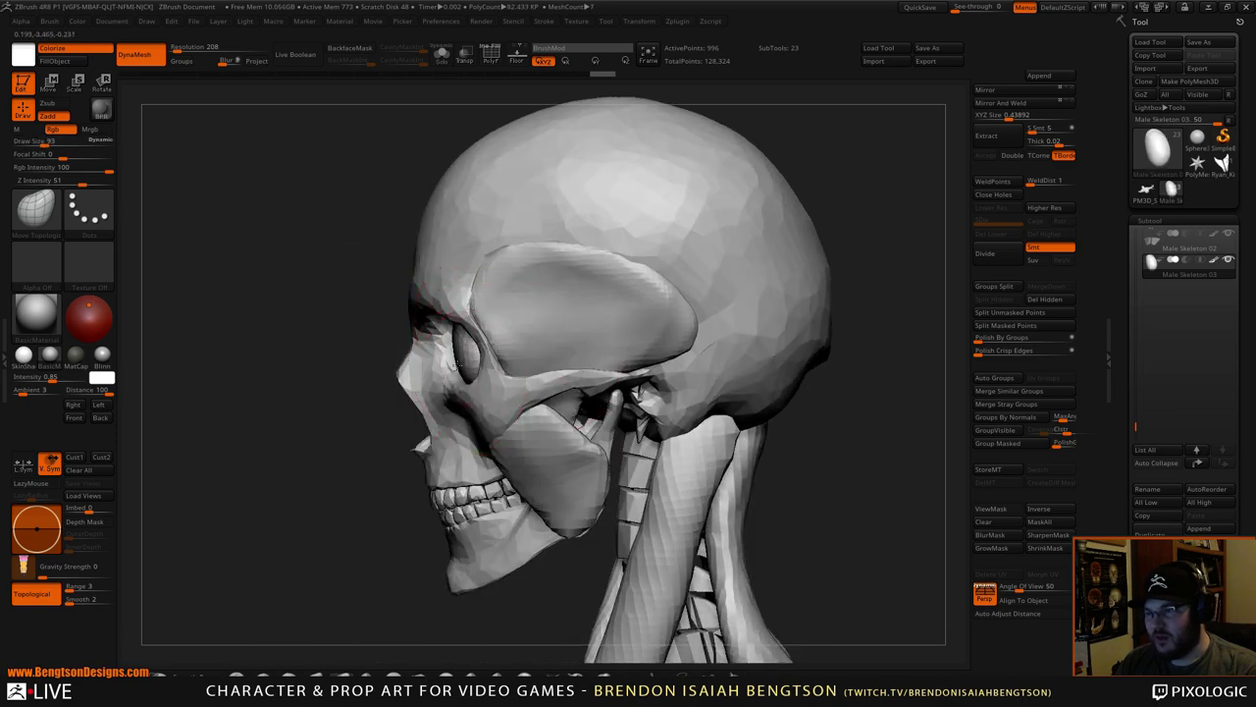
pyautogui.press('w')
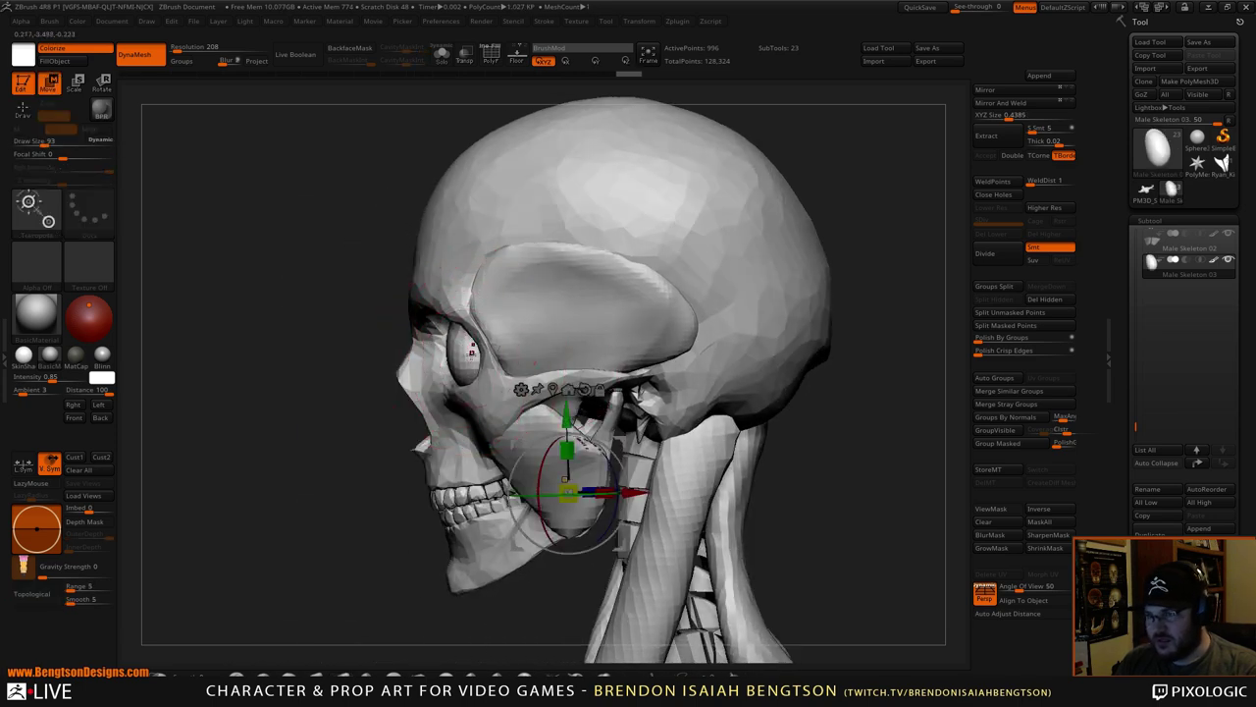
pyautogui.moveTo(623, 443); pyautogui.dragTo(585, 447)
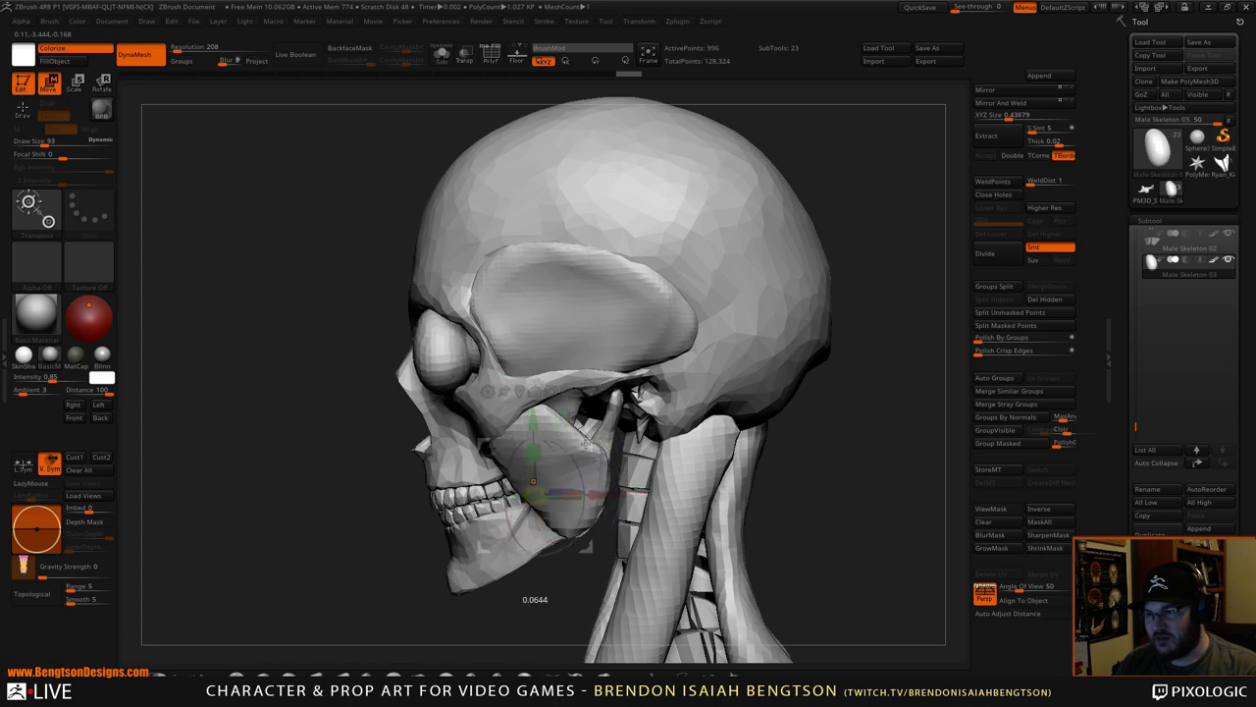
pyautogui.keyDown('shift'); pyautogui.moveTo(364, 443); pyautogui.dragTo(417, 445); pyautogui.keyUp('shift')
pyautogui.press('q')
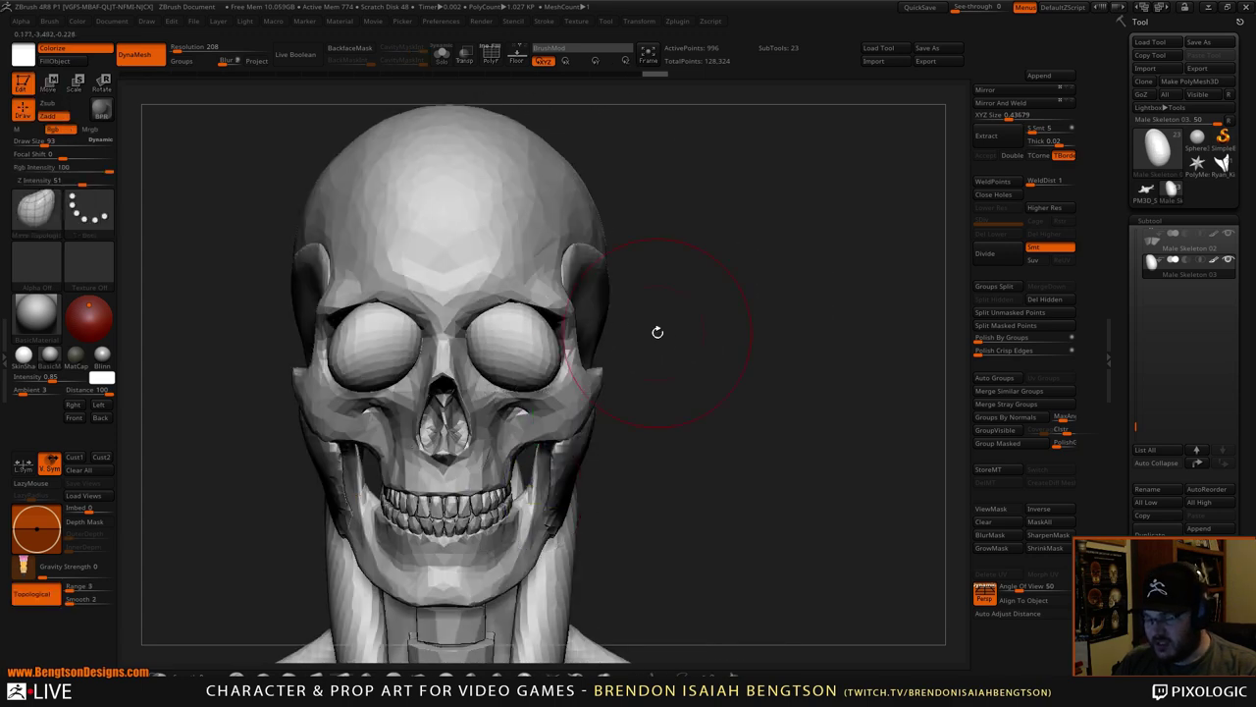
pyautogui.moveTo(547, 337)
pyautogui.mouseDown()
pyautogui.moveTo(561, 332)
pyautogui.moveTo(550, 381)
pyautogui.moveTo(471, 379)
pyautogui.mouseUp()
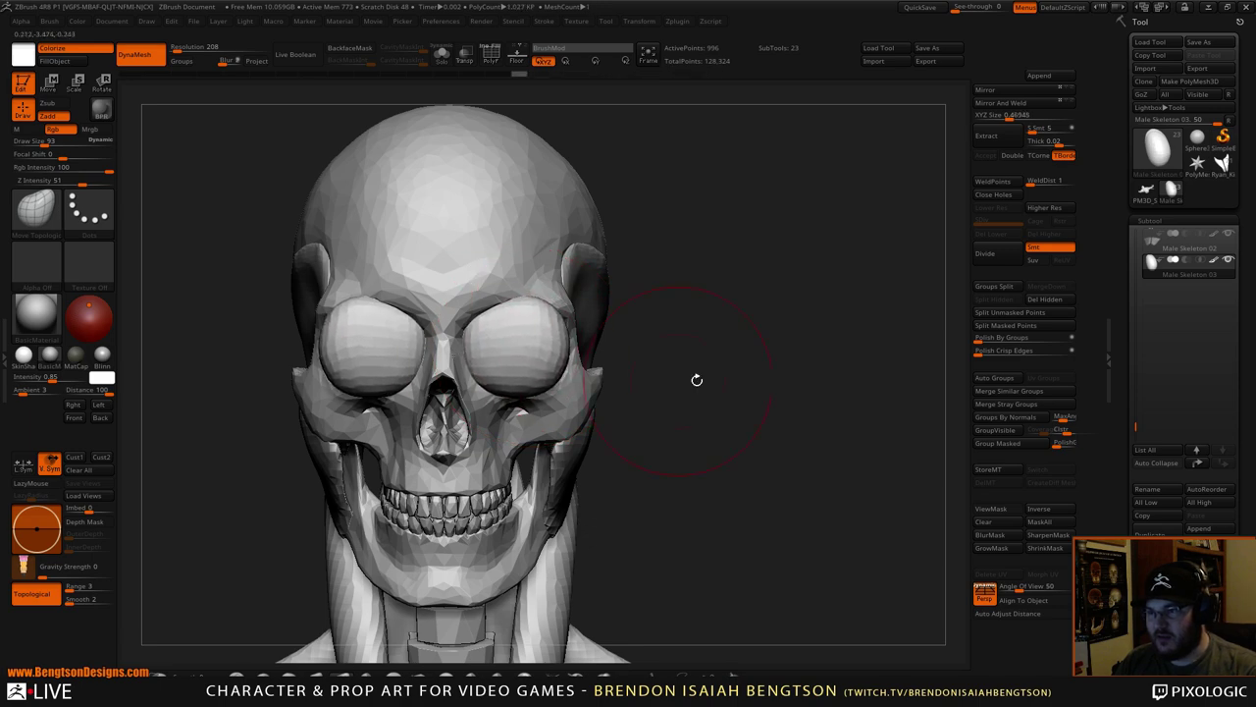
pyautogui.moveTo(696, 379); pyautogui.dragTo(481, 358)
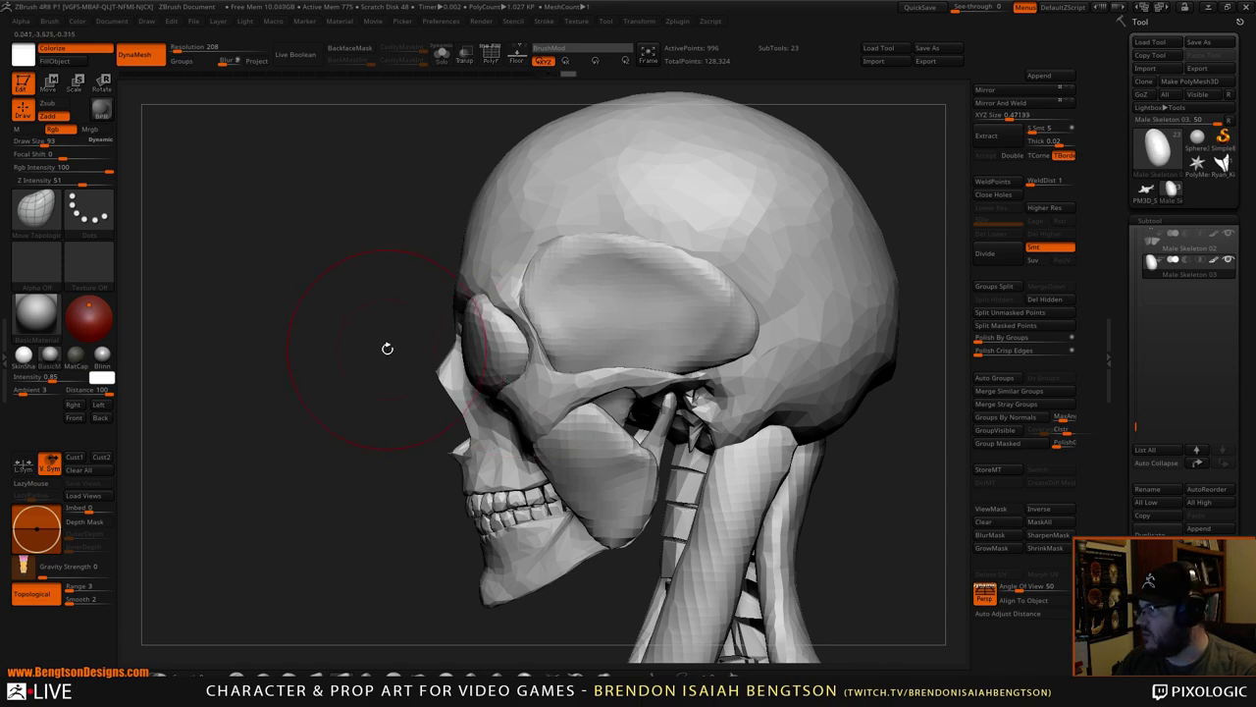
# - Consult the orbicularis oculi reference in the browser, and reshape the eye masses over the brow and cheekbone at draw size 65
pyautogui.hotkey('alt', 'Tab')
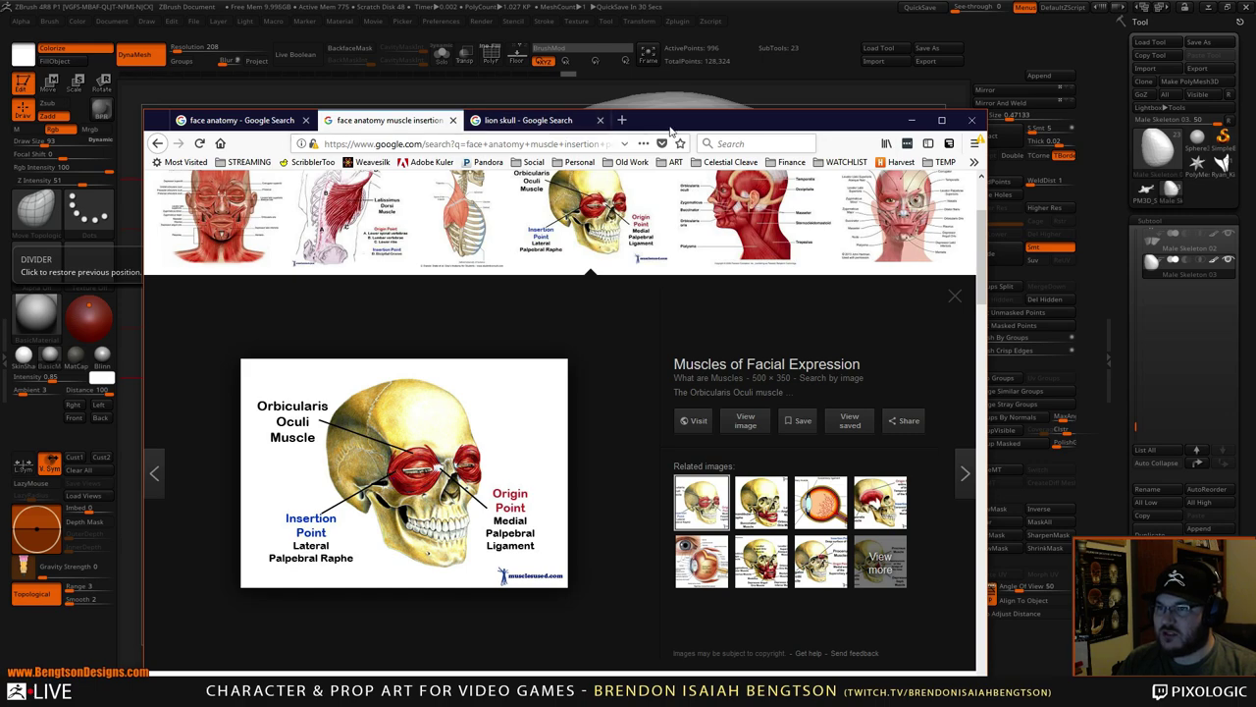
pyautogui.moveTo(672, 122); pyautogui.dragTo(0, 123)
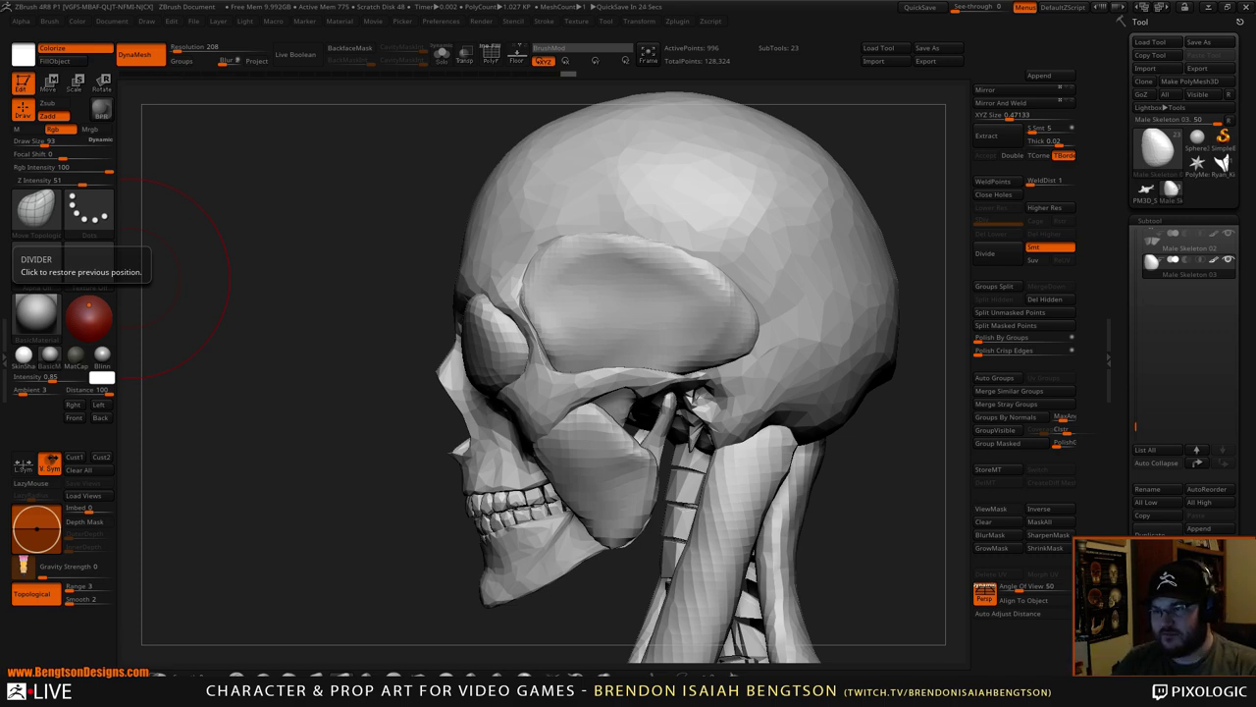
pyautogui.moveTo(179, 274)
pyautogui.mouseDown()
pyautogui.moveTo(373, 267)
pyautogui.moveTo(465, 314)
pyautogui.moveTo(514, 360)
pyautogui.moveTo(566, 341)
pyautogui.mouseUp()
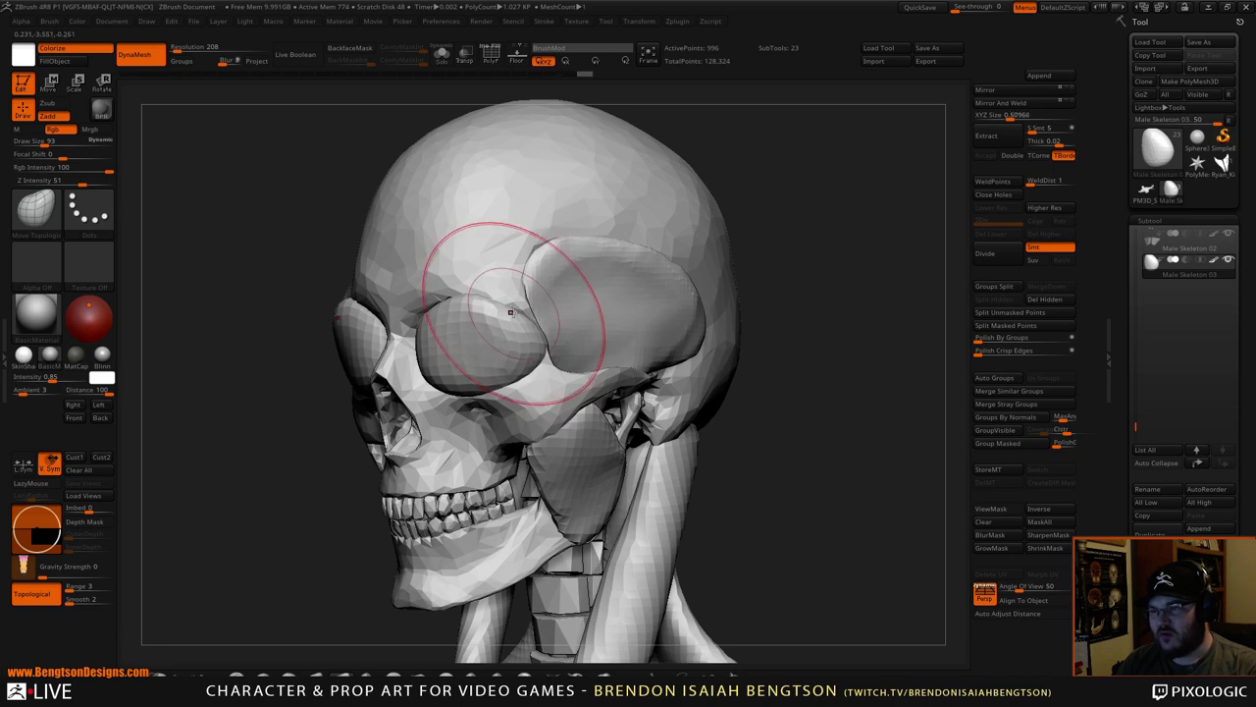
pyautogui.press('space')
pyautogui.moveTo(515, 310); pyautogui.dragTo(507, 311)
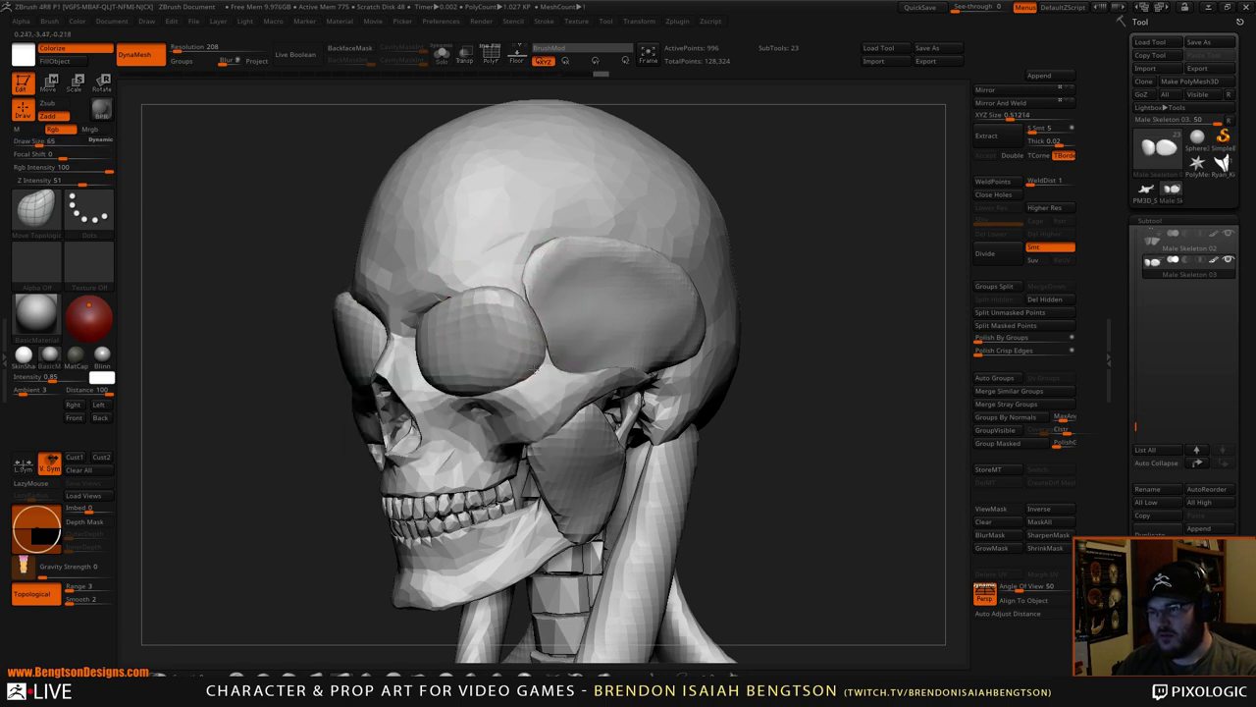
pyautogui.moveTo(751, 238)
pyautogui.mouseDown()
pyautogui.moveTo(817, 266)
pyautogui.moveTo(801, 279)
pyautogui.mouseUp()
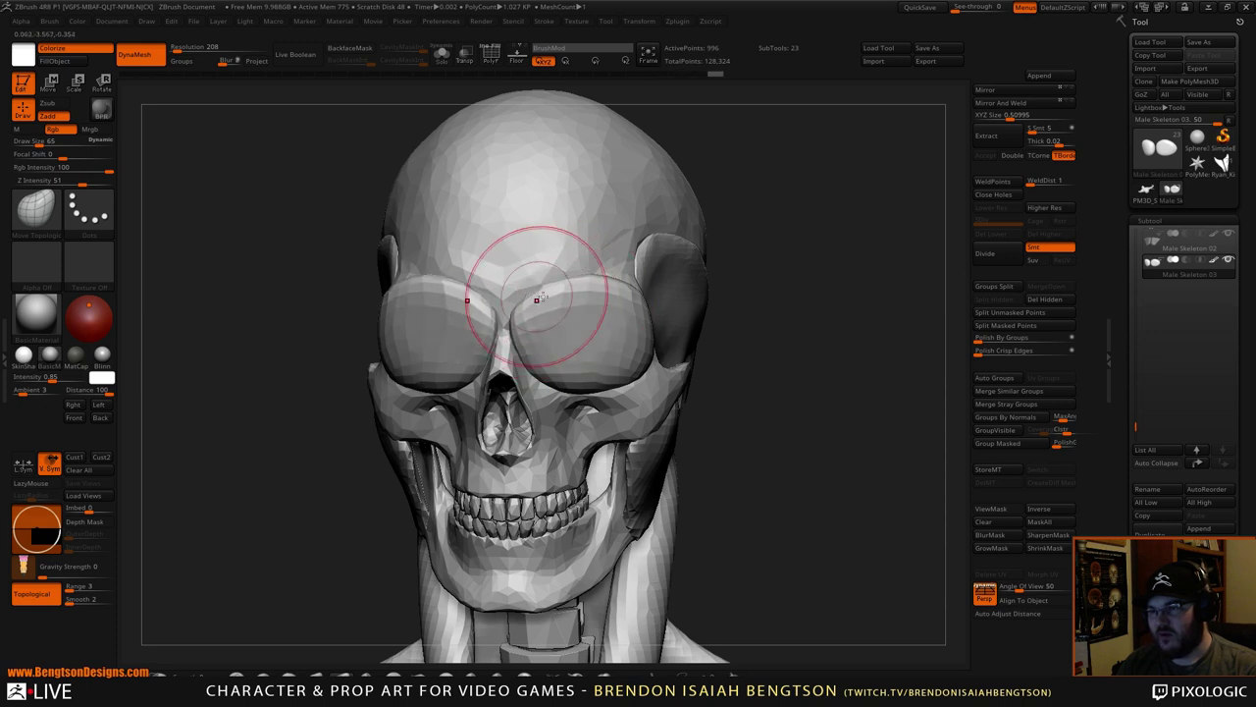
# - Turn on transparency to refine the eye masses' outline against the skull, and return to the opaque view
pyautogui.hotkey('shift', 't')
pyautogui.moveTo(805, 261); pyautogui.dragTo(614, 345)
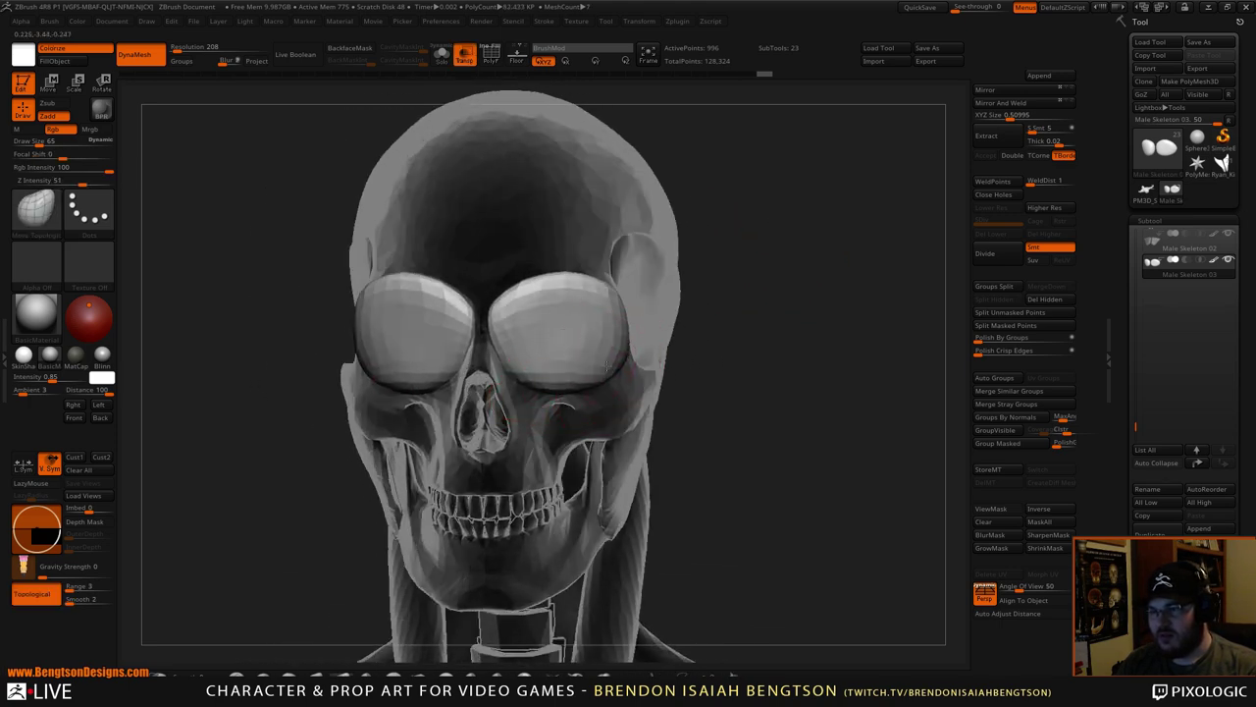
pyautogui.moveTo(791, 298)
pyautogui.mouseDown()
pyautogui.moveTo(816, 304)
pyautogui.moveTo(796, 331)
pyautogui.moveTo(699, 336)
pyautogui.moveTo(746, 333)
pyautogui.moveTo(765, 289)
pyautogui.moveTo(788, 307)
pyautogui.moveTo(802, 278)
pyautogui.mouseUp()
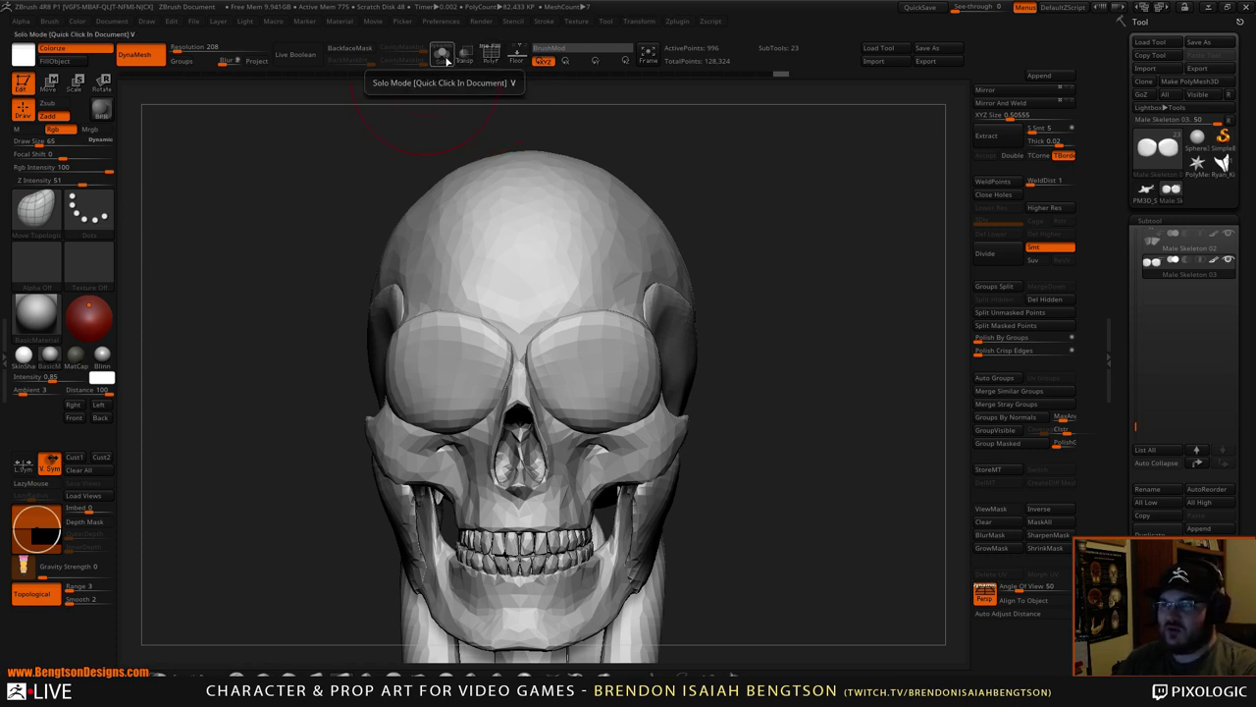
# - Examine the eye masses alone in Solo mode and against the skull with transparency on
pyautogui.click(442, 59)
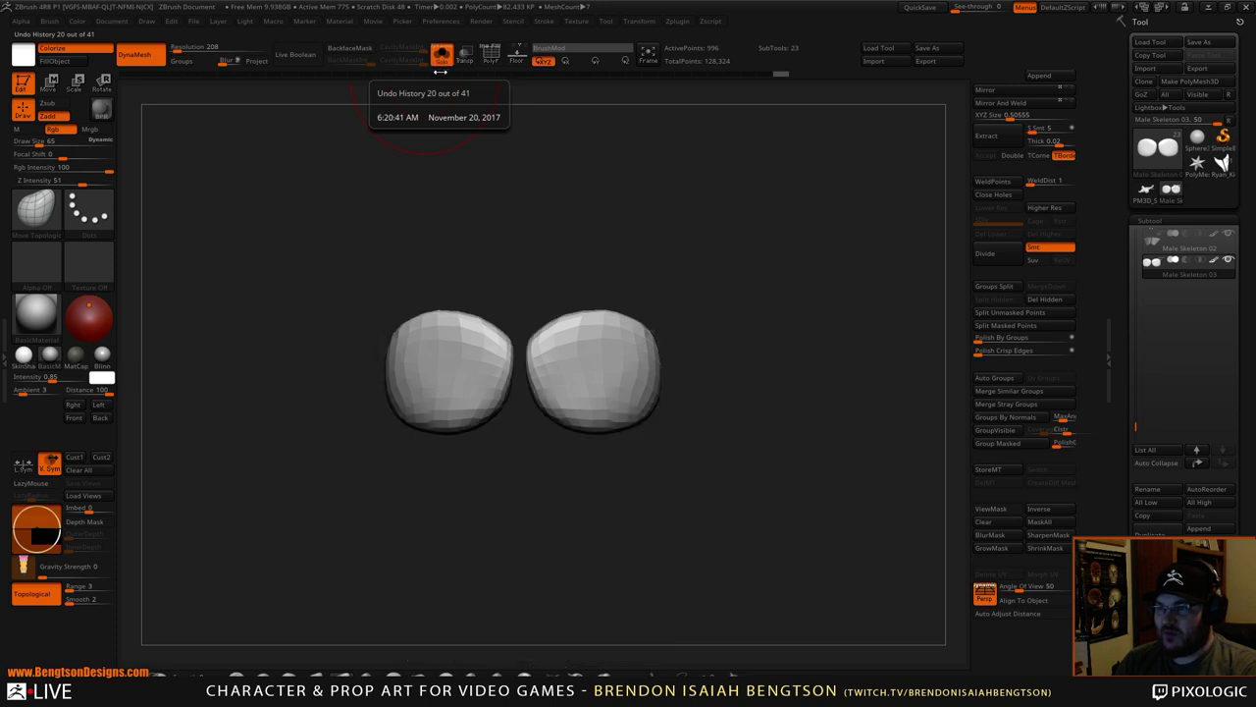
pyautogui.click(442, 57)
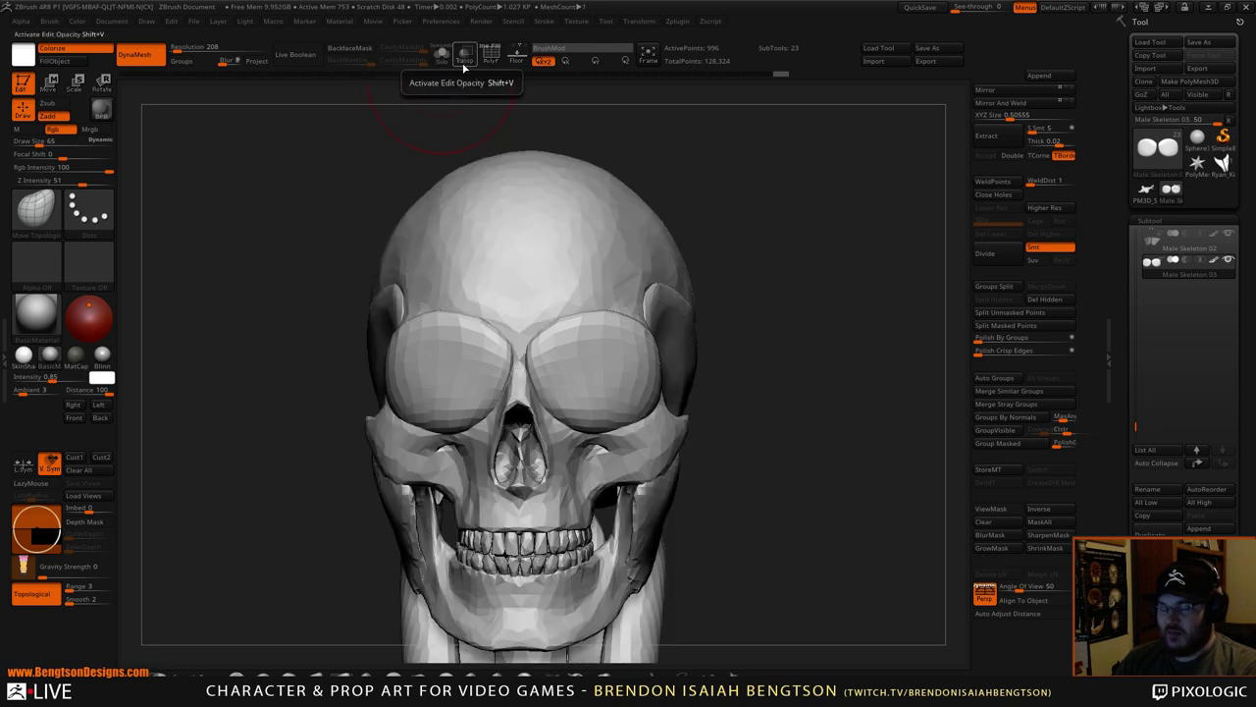
pyautogui.click(465, 57)
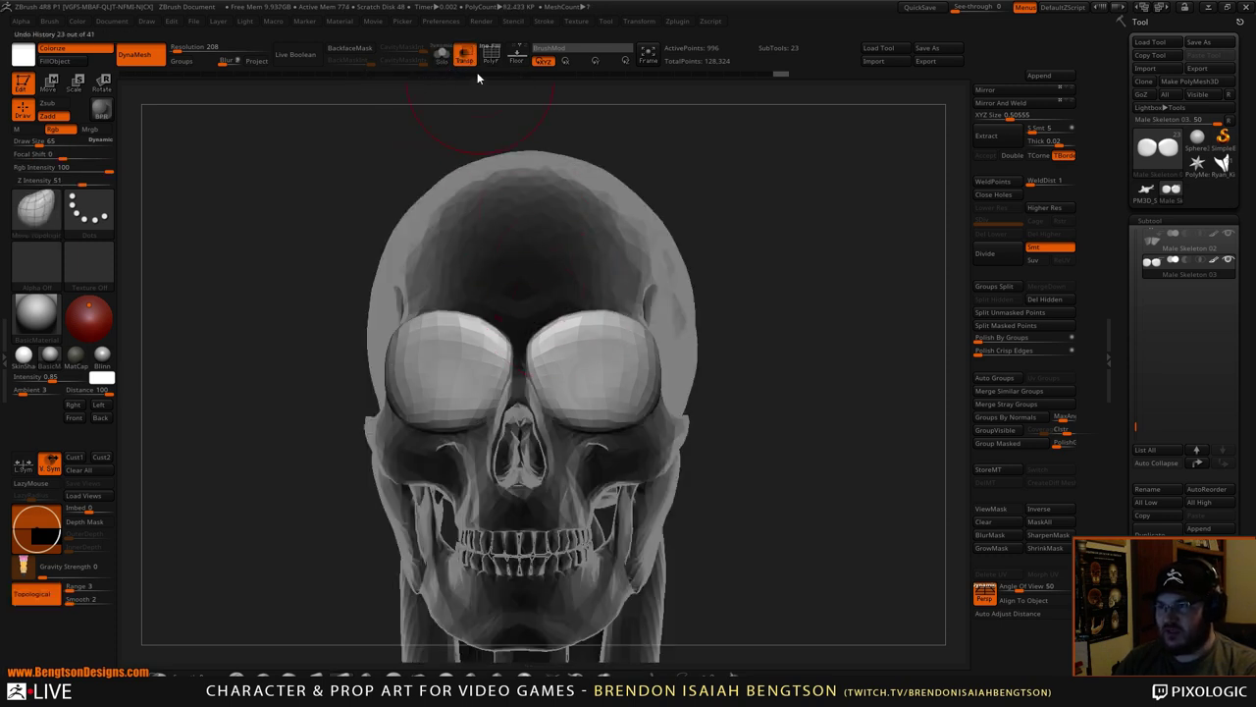
pyautogui.click(640, 22)
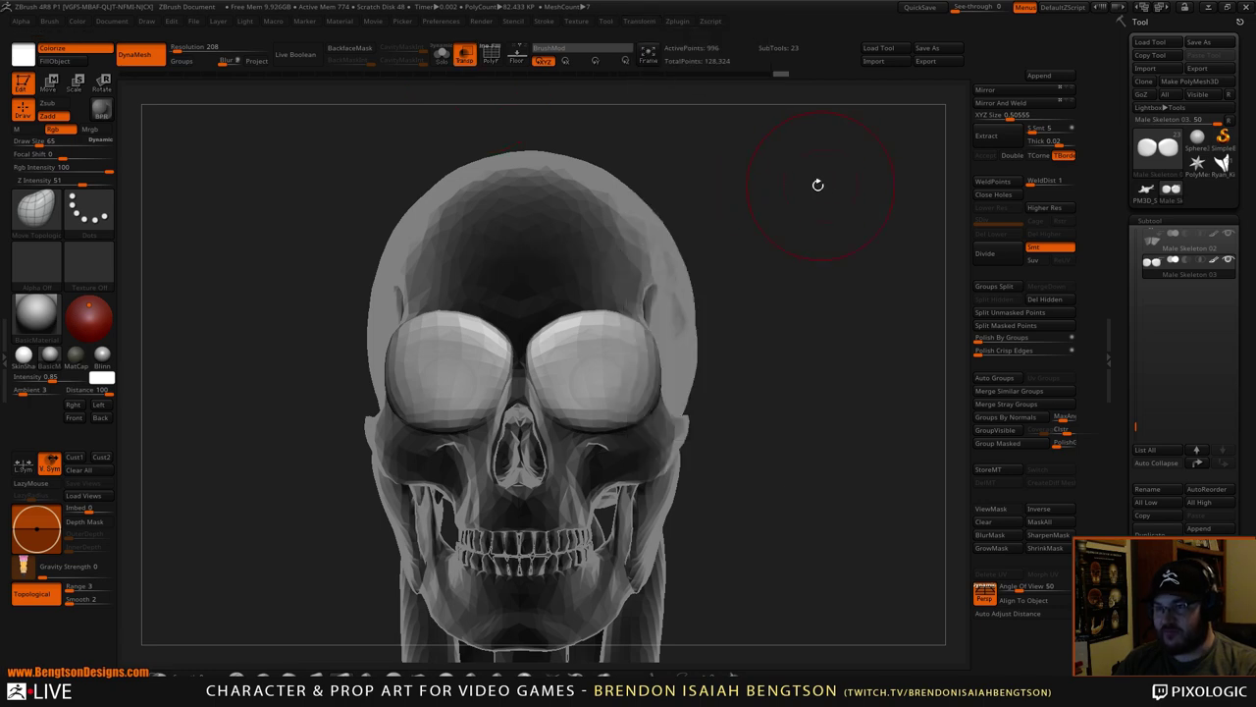
# - Check the stretched topology with PolyFrame and DynaMesh the eye masses at resolution 208, with transparency and PolyFrame off again
pyautogui.hotkey('shift', 'f')
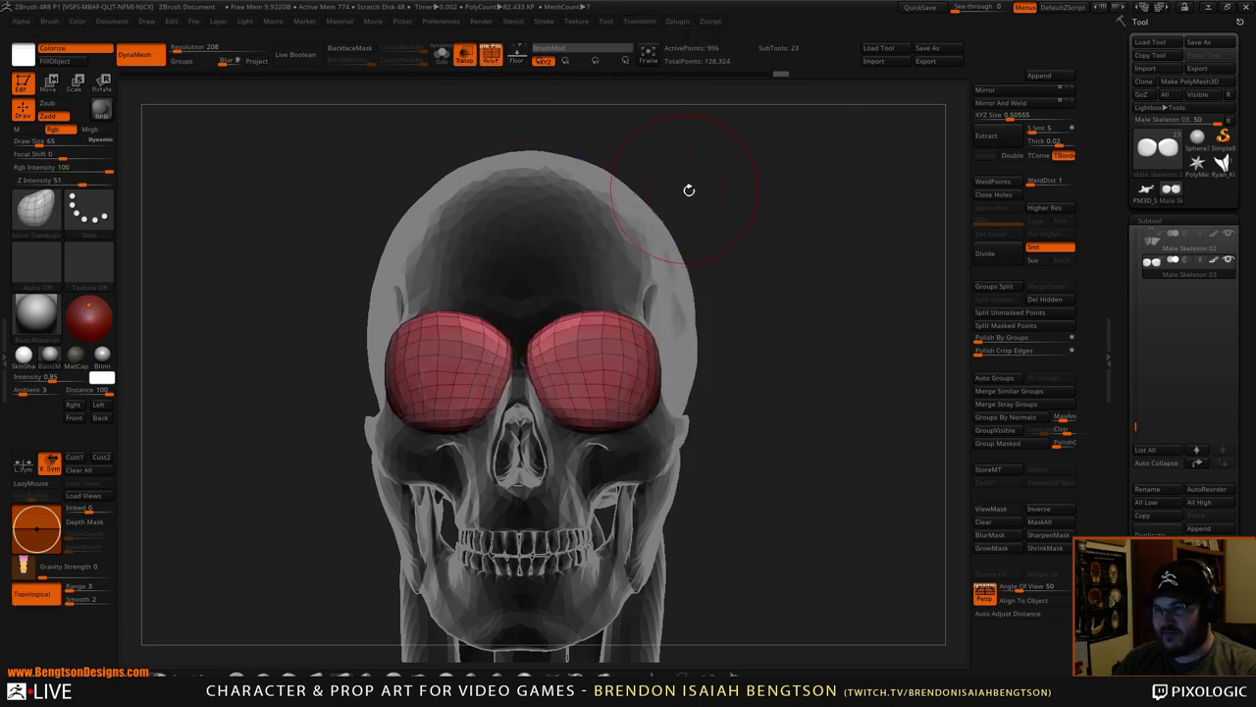
pyautogui.moveTo(687, 190); pyautogui.dragTo(791, 205)
pyautogui.moveTo(801, 186); pyautogui.dragTo(769, 196)
pyautogui.hotkey('shift', 'f')
# - Refine the remeshed eye masses with the Move Topological brush so their outer edges wrap around the socket rims
pyautogui.moveTo(682, 186); pyautogui.dragTo(687, 343)
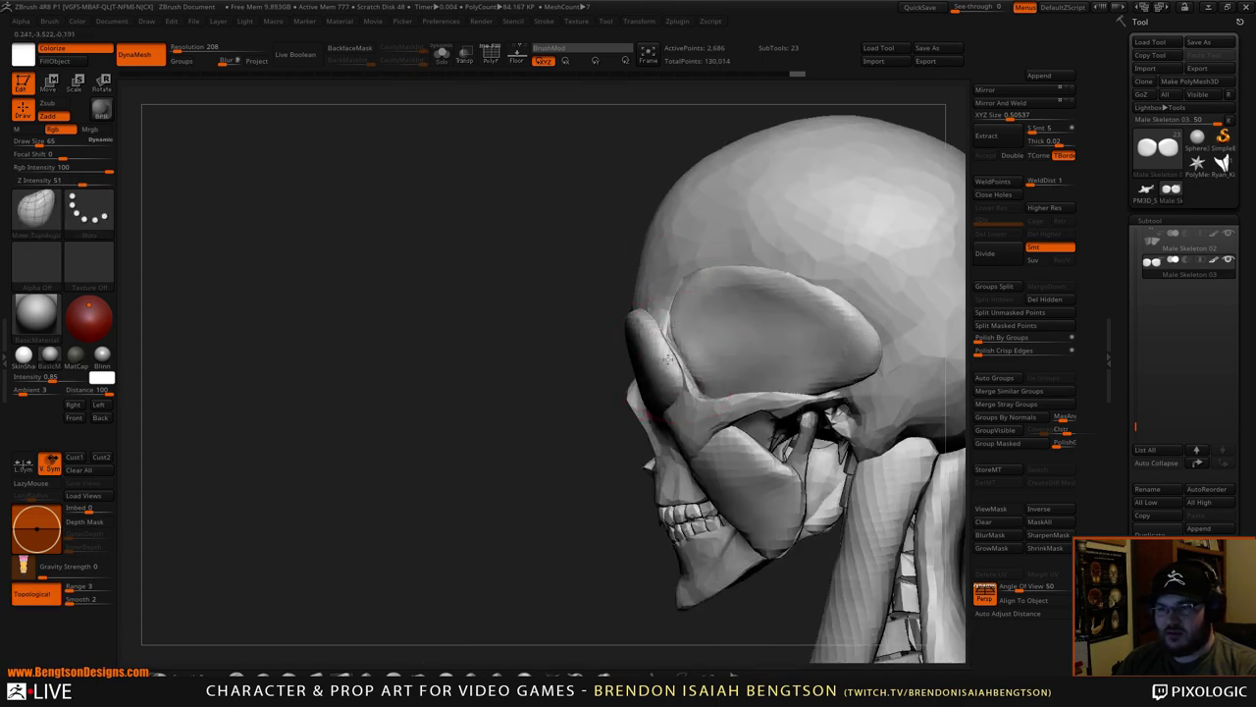
pyautogui.moveTo(511, 320); pyautogui.dragTo(607, 335)
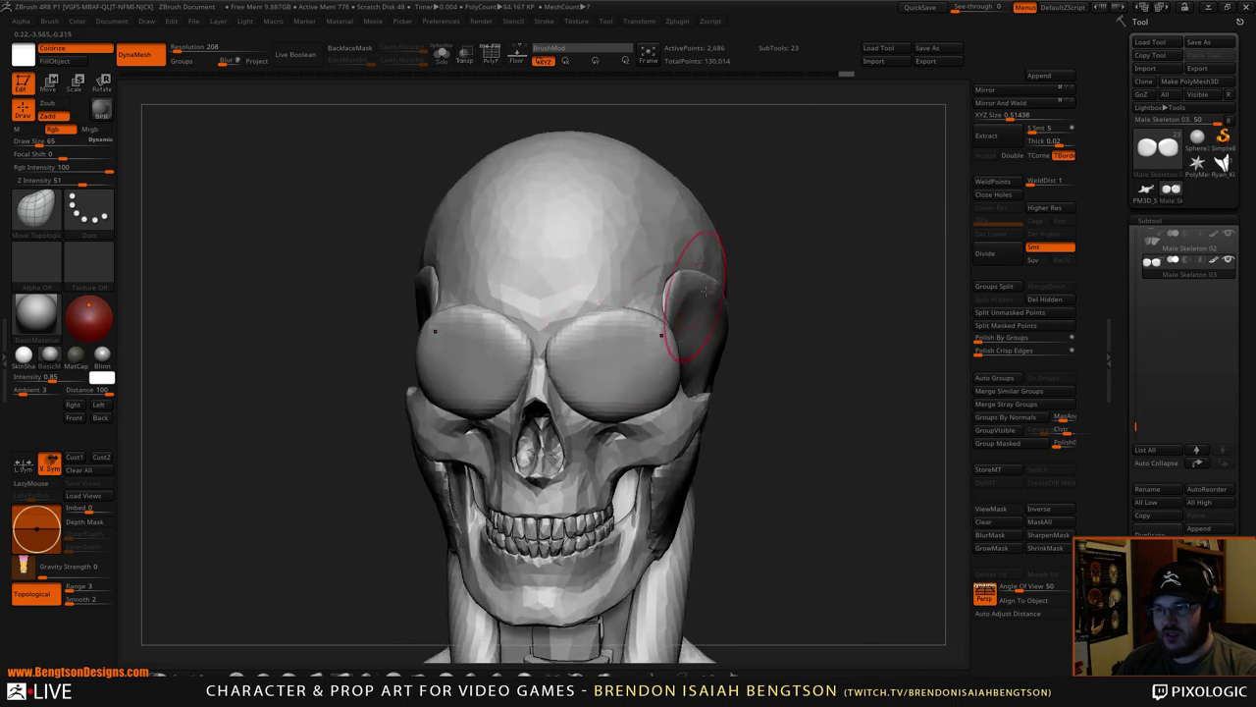
pyautogui.keyDown('shift'); pyautogui.moveTo(776, 332); pyautogui.dragTo(811, 225); pyautogui.keyUp('shift')
pyautogui.moveTo(810, 291); pyautogui.dragTo(721, 225)
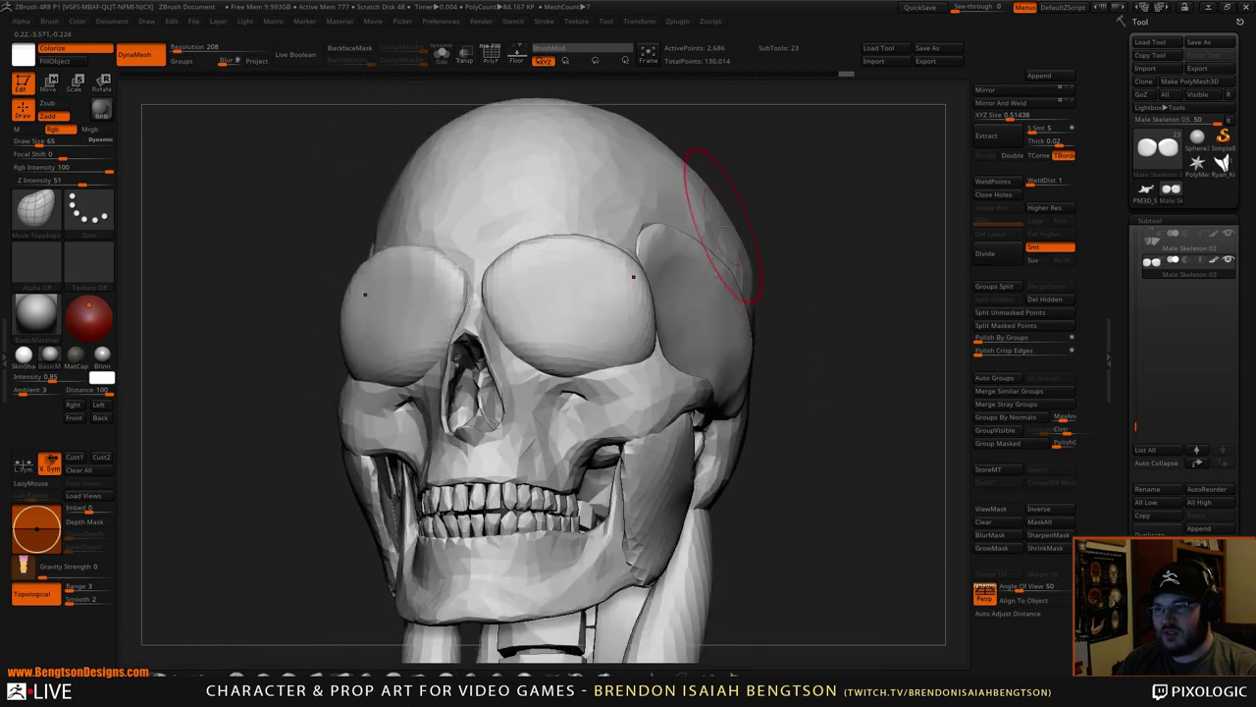
pyautogui.moveTo(584, 370)
pyautogui.mouseDown()
pyautogui.moveTo(573, 382)
pyautogui.moveTo(536, 376)
pyautogui.moveTo(522, 359)
pyautogui.moveTo(552, 380)
pyautogui.moveTo(606, 363)
pyautogui.mouseUp()
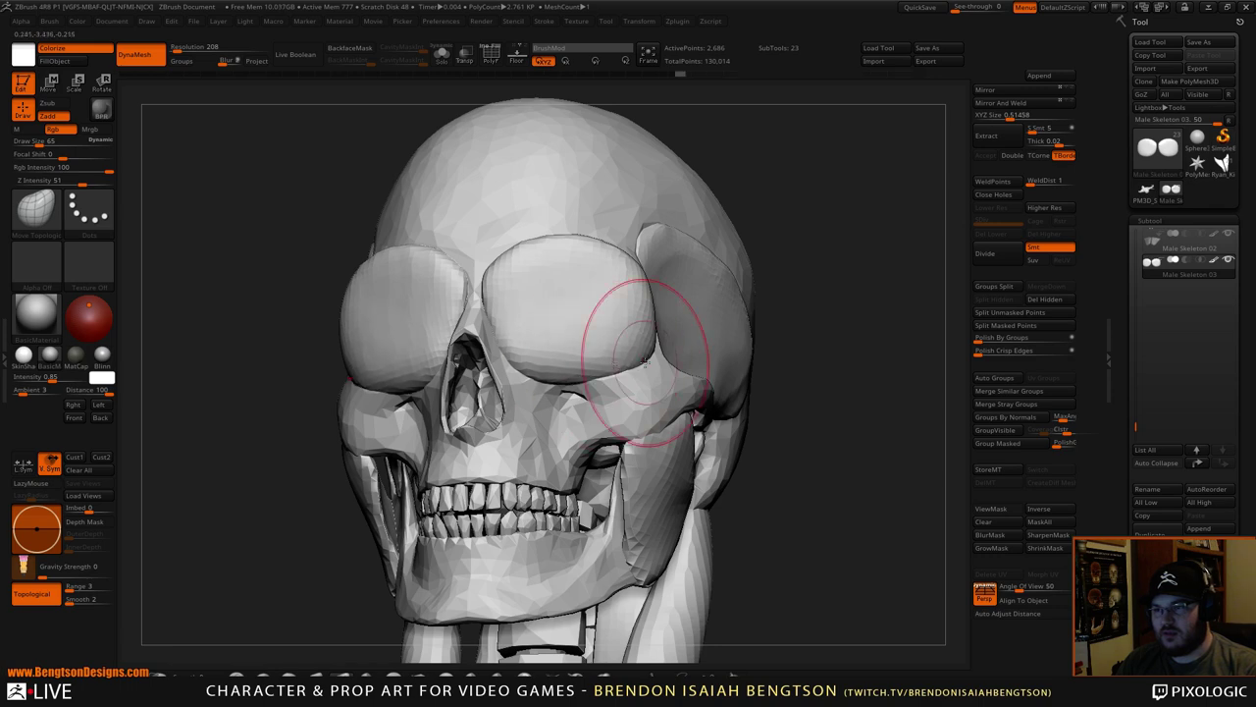
pyautogui.moveTo(779, 221)
pyautogui.mouseDown()
pyautogui.moveTo(816, 261)
pyautogui.moveTo(786, 232)
pyautogui.mouseUp()
# - Carve a hollow into the front of both eye masses with ClayBuildup, LazyMouse off, until the eyeballs are exposed
pyautogui.press('1')
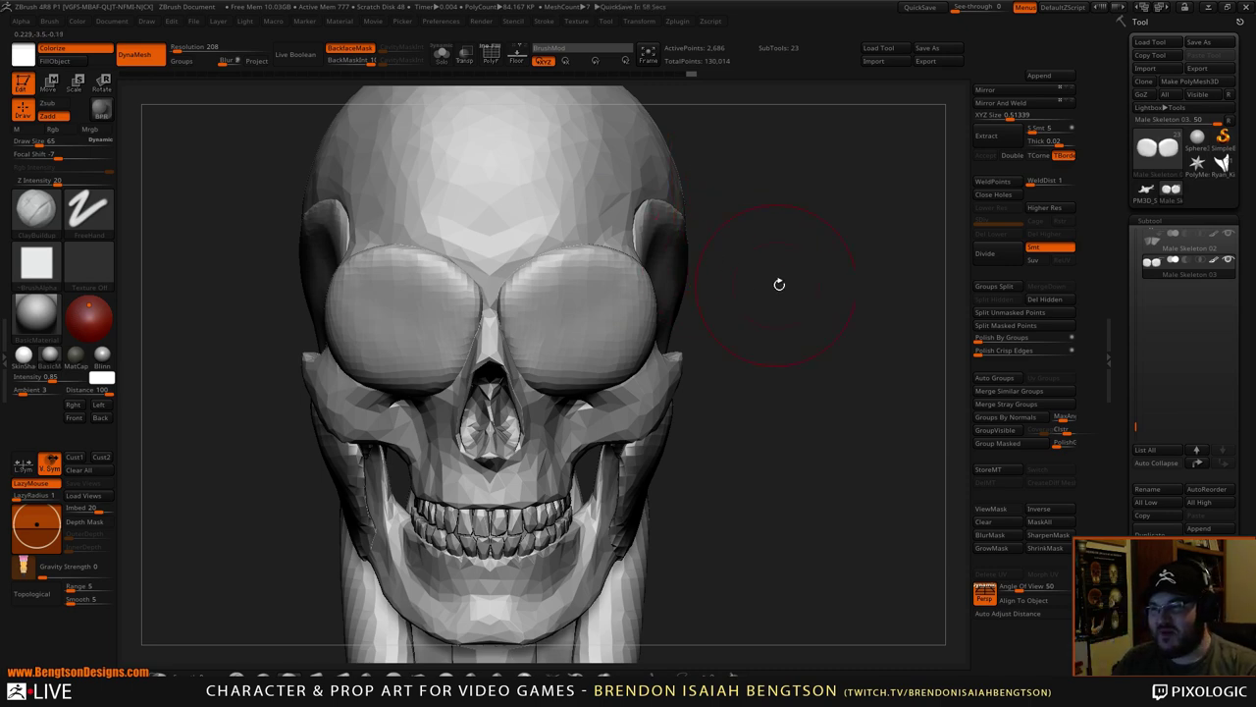
pyautogui.moveTo(776, 281)
pyautogui.mouseDown()
pyautogui.moveTo(801, 301)
pyautogui.moveTo(693, 314)
pyautogui.mouseUp()
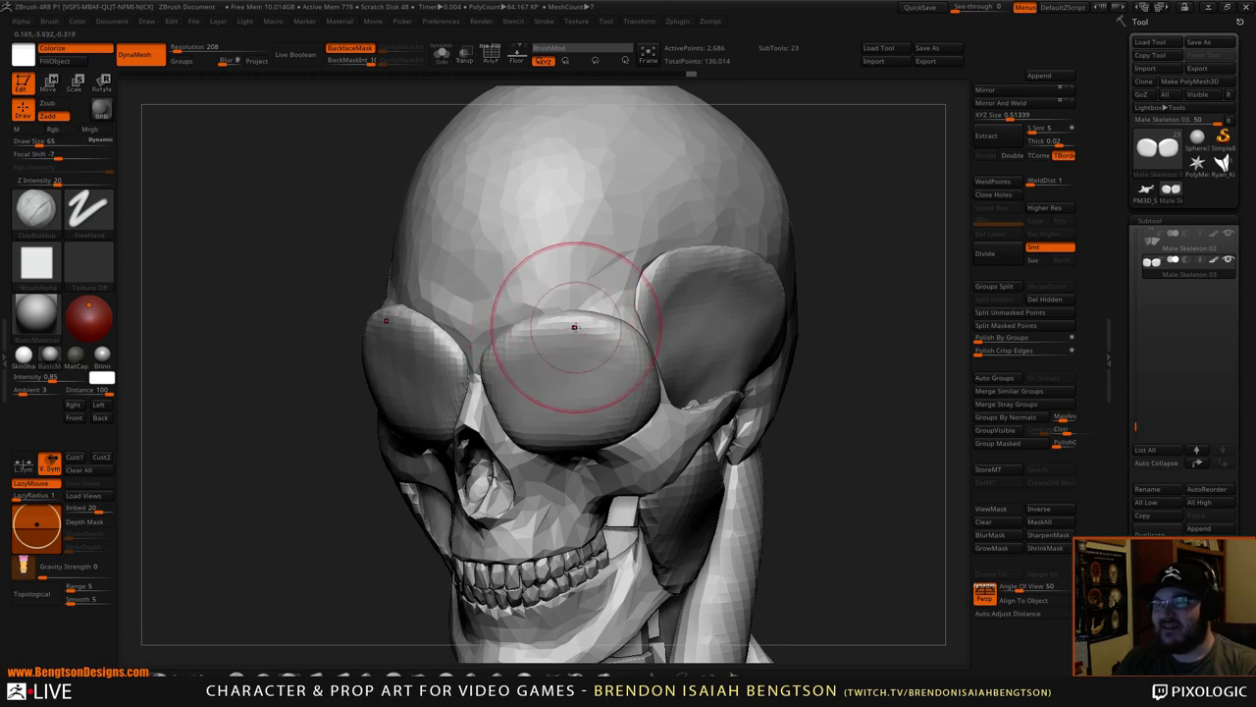
pyautogui.moveTo(530, 341)
pyautogui.mouseDown()
pyautogui.moveTo(574, 342)
pyautogui.moveTo(527, 360)
pyautogui.moveTo(560, 369)
pyautogui.moveTo(597, 336)
pyautogui.moveTo(586, 378)
pyautogui.moveTo(521, 372)
pyautogui.moveTo(533, 342)
pyautogui.moveTo(603, 373)
pyautogui.moveTo(531, 341)
pyautogui.moveTo(503, 359)
pyautogui.moveTo(535, 390)
pyautogui.moveTo(560, 390)
pyautogui.mouseUp()
pyautogui.press('l')
pyautogui.moveTo(842, 393); pyautogui.dragTo(900, 460)
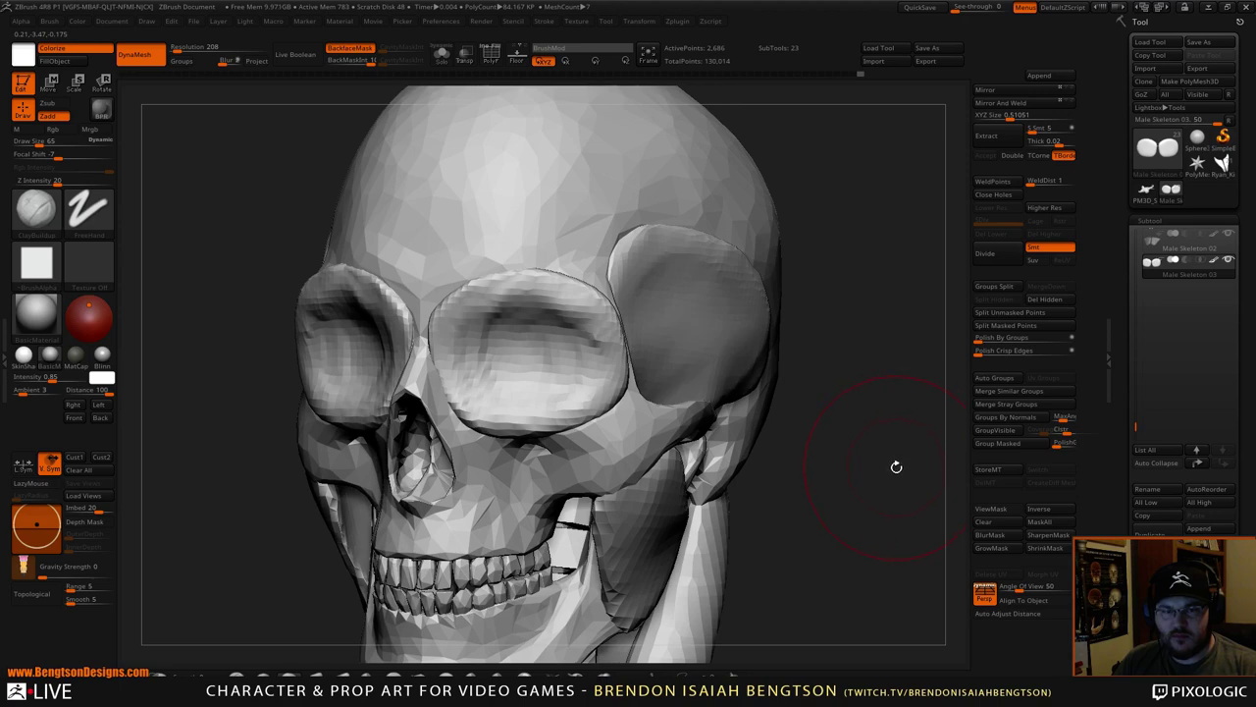
pyautogui.keyDown('alt'); pyautogui.moveTo(895, 453); pyautogui.dragTo(886, 478); pyautogui.keyUp('alt')
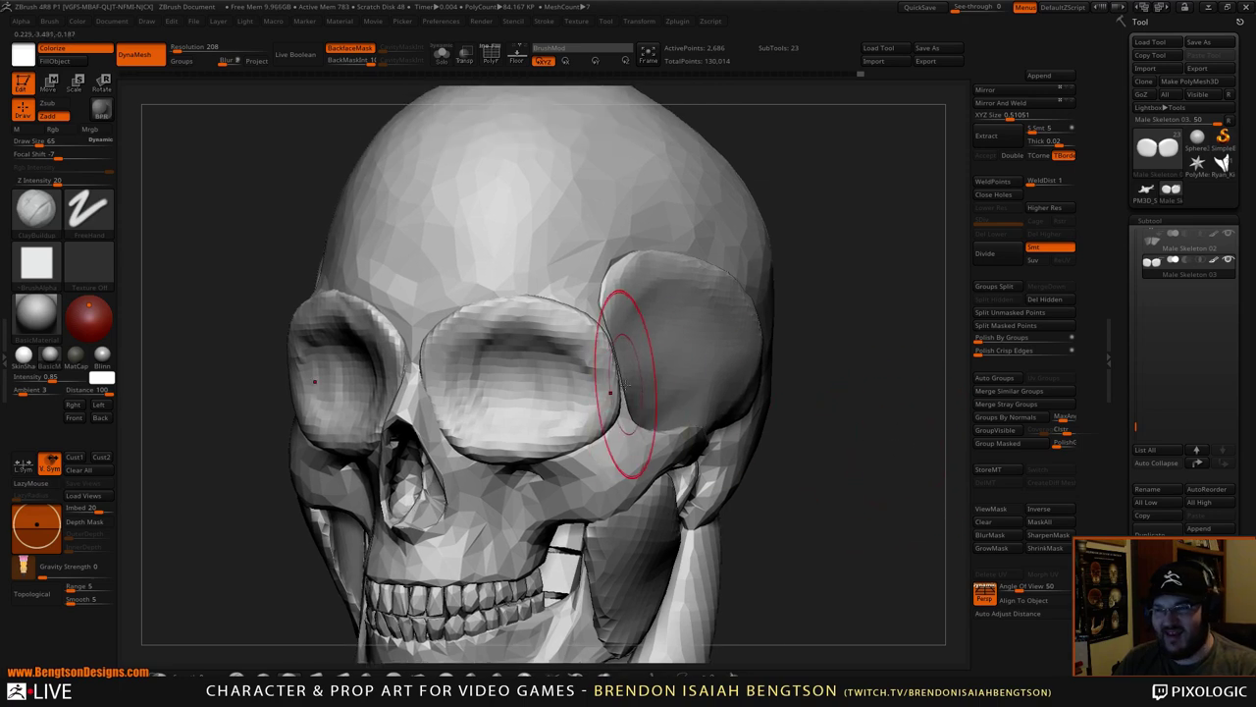
pyautogui.moveTo(539, 382)
pyautogui.mouseDown()
pyautogui.moveTo(476, 377)
pyautogui.moveTo(477, 295)
pyautogui.moveTo(499, 331)
pyautogui.moveTo(564, 373)
pyautogui.moveTo(500, 387)
pyautogui.mouseUp()
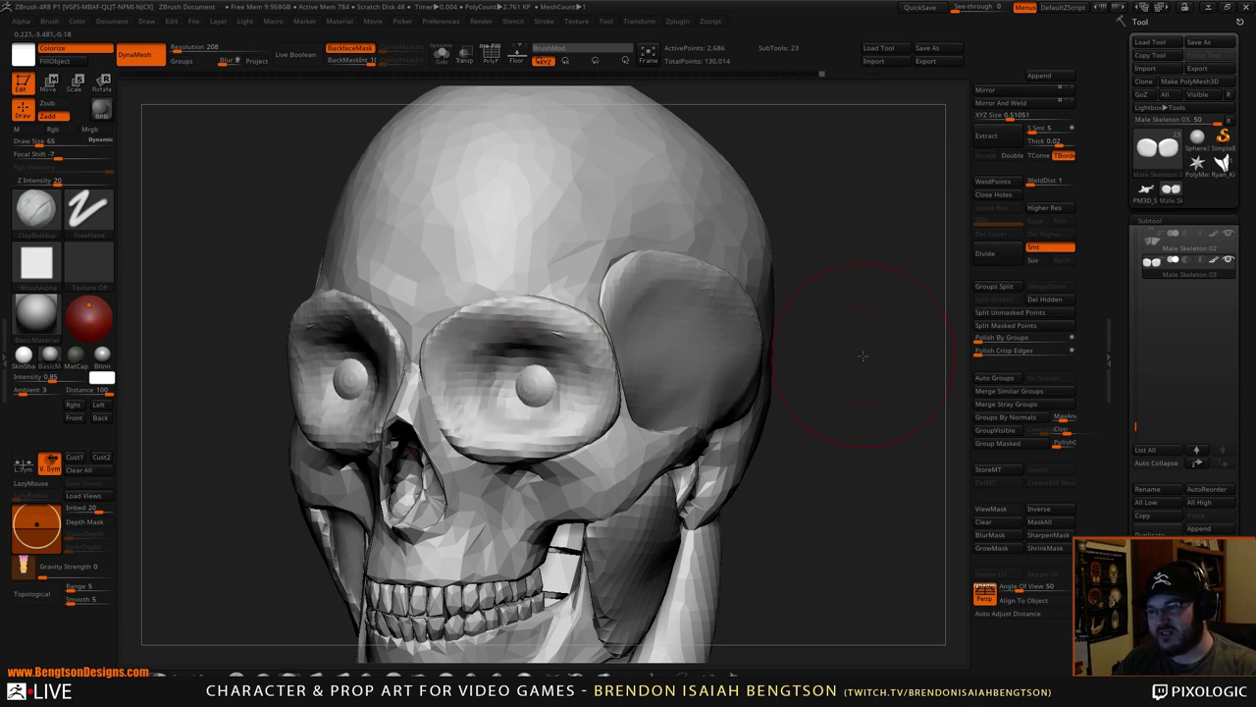
# - Isolate the eye masses in Solo mode and sculpt their back surfaces with ClayBuildup strokes
pyautogui.moveTo(861, 357)
pyautogui.mouseDown()
pyautogui.moveTo(872, 364)
pyautogui.moveTo(812, 337)
pyautogui.moveTo(732, 348)
pyautogui.mouseUp()
pyautogui.hotkey('alt', 's')
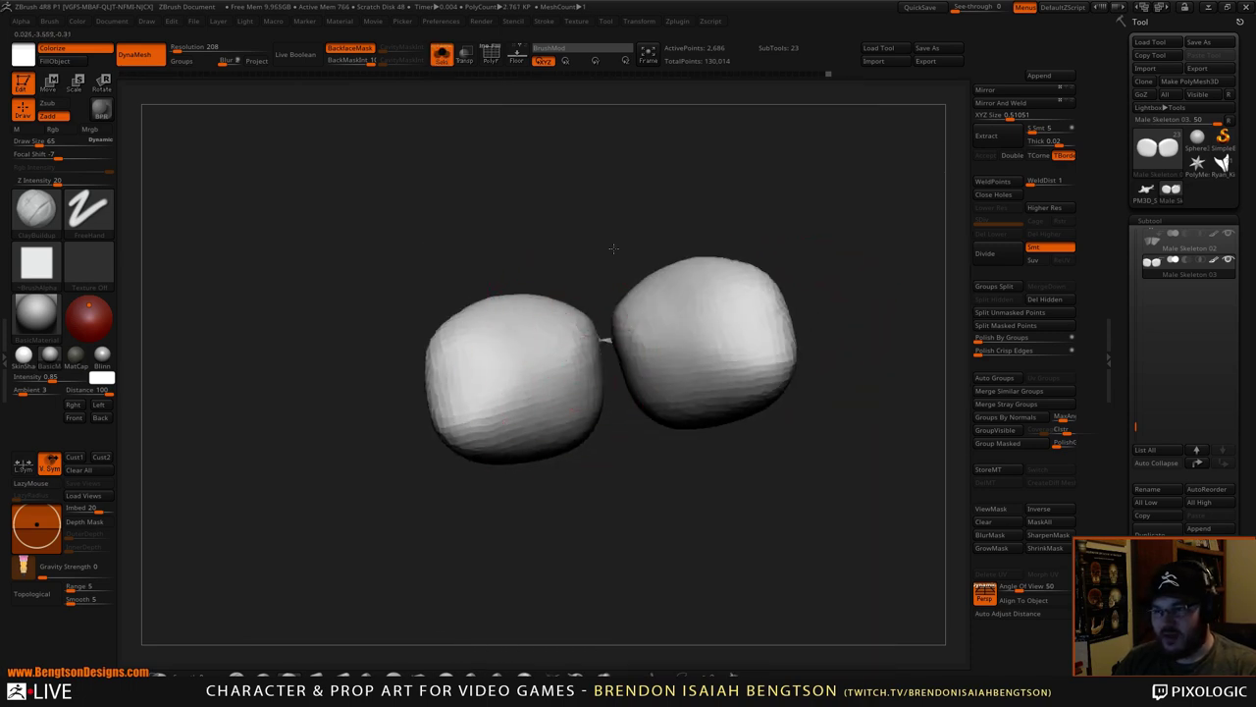
pyautogui.moveTo(614, 248); pyautogui.dragTo(607, 286)
pyautogui.moveTo(520, 361)
pyautogui.mouseDown()
pyautogui.moveTo(465, 385)
pyautogui.moveTo(448, 377)
pyautogui.moveTo(519, 406)
pyautogui.moveTo(554, 380)
pyautogui.mouseUp()
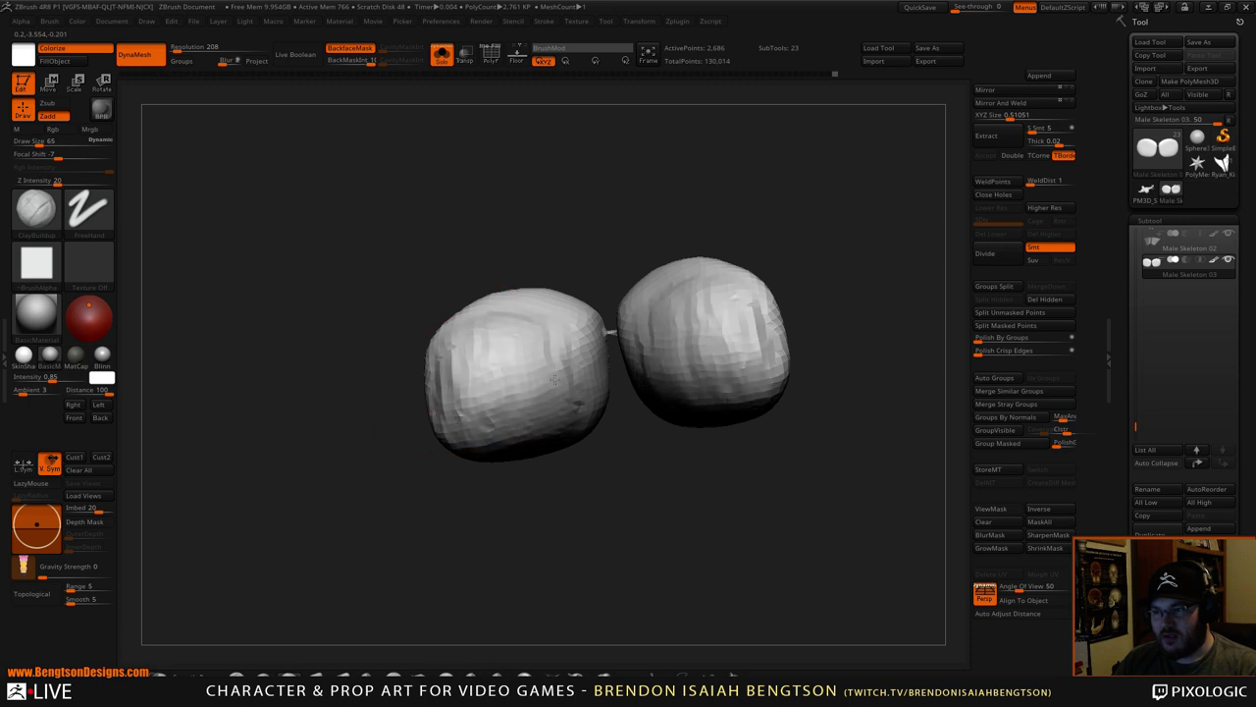
pyautogui.moveTo(539, 325)
pyautogui.mouseDown()
pyautogui.moveTo(527, 388)
pyautogui.moveTo(535, 416)
pyautogui.mouseUp()
# - DynaMesh the sculpted eye masses at resolution 208 and show the whole skull again
pyautogui.moveTo(597, 492); pyautogui.dragTo(777, 283)
pyautogui.keyDown('ctrl'); pyautogui.moveTo(778, 283); pyautogui.dragTo(768, 343); pyautogui.keyUp('ctrl')
pyautogui.moveTo(776, 284)
pyautogui.mouseDown()
pyautogui.moveTo(796, 311)
pyautogui.moveTo(776, 260)
pyautogui.moveTo(819, 312)
pyautogui.moveTo(868, 290)
pyautogui.mouseUp()
pyautogui.click(441, 54)
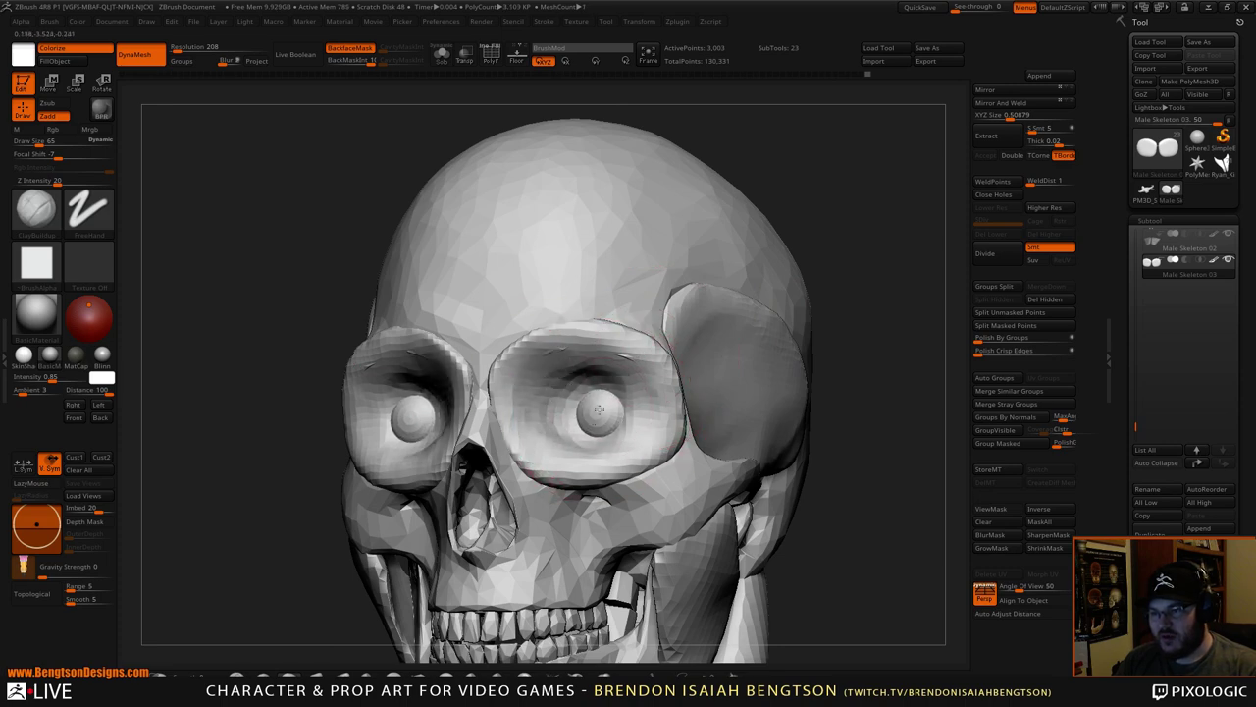
# - Carve the hollow around the eyeballs deeper with ClayBuildup and reduce the brush draw size to 37
pyautogui.moveTo(598, 409)
pyautogui.keyDown('alt'); pyautogui.mouseDown()
pyautogui.moveTo(606, 387)
pyautogui.moveTo(618, 404)
pyautogui.moveTo(608, 377)
pyautogui.moveTo(578, 369)
pyautogui.mouseUp(); pyautogui.keyUp('alt')
pyautogui.press('space')
pyautogui.press('space')
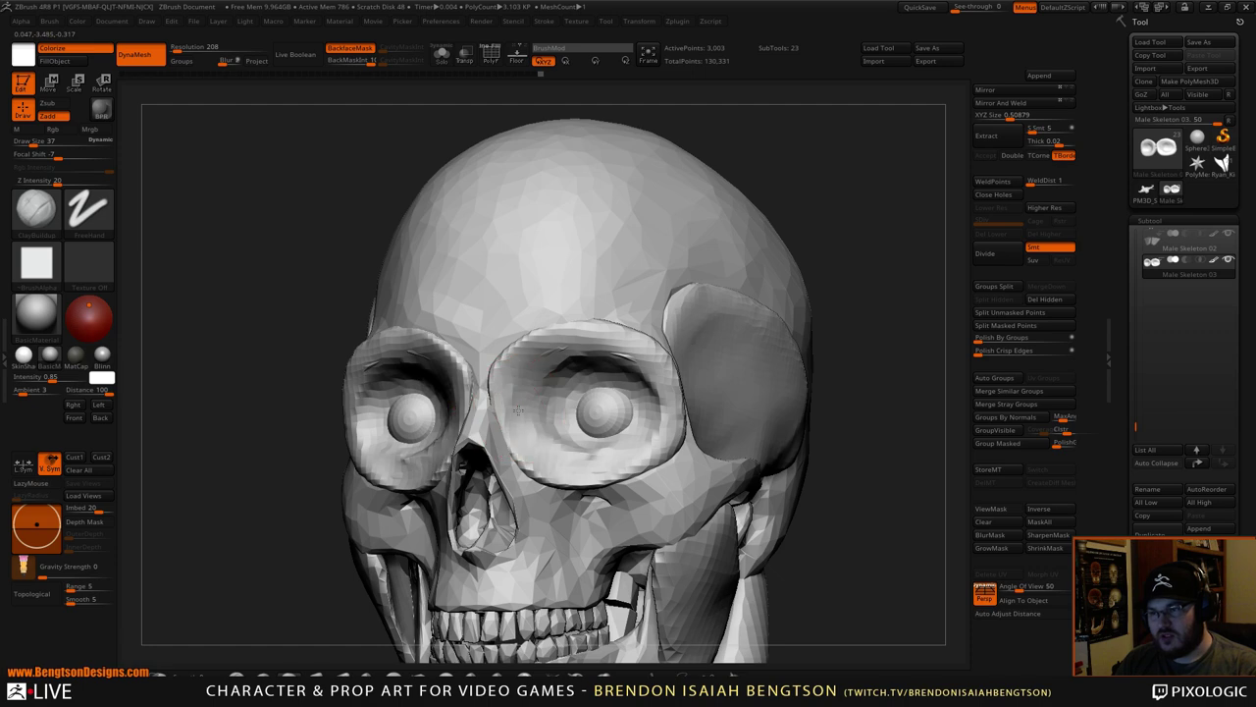
# - Pull the inner edges of both eye masses away from the nasal bridge with the Move Topological brush
pyautogui.moveTo(776, 236)
pyautogui.mouseDown()
pyautogui.moveTo(802, 205)
pyautogui.moveTo(840, 302)
pyautogui.moveTo(836, 285)
pyautogui.mouseUp()
pyautogui.press('b')
pyautogui.press('m')
pyautogui.press('t')
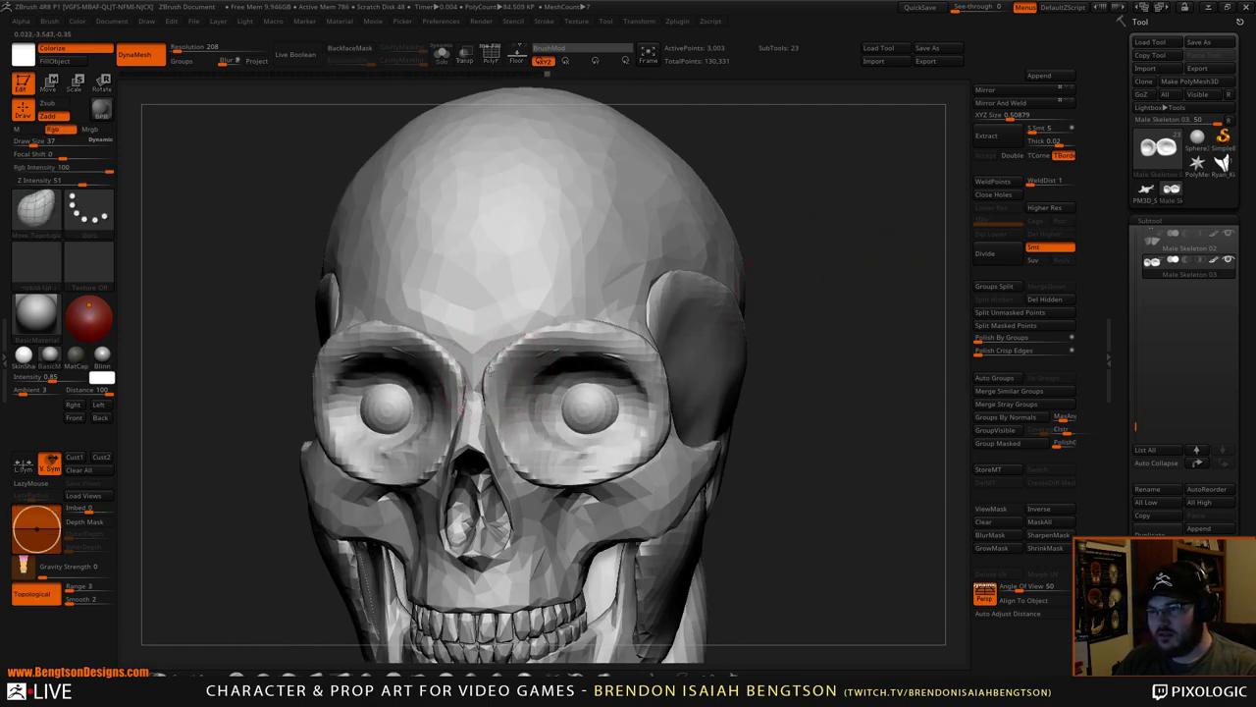
pyautogui.moveTo(520, 360); pyautogui.dragTo(785, 281)
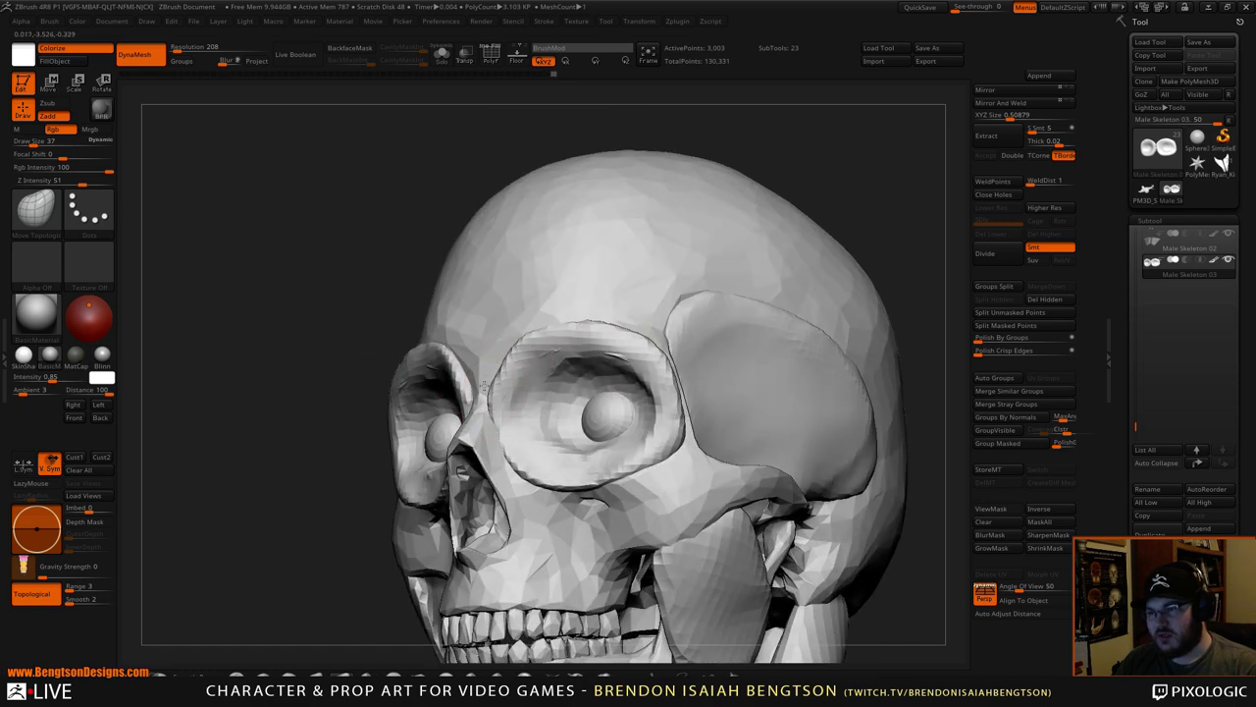
pyautogui.moveTo(506, 400)
pyautogui.mouseDown()
pyautogui.moveTo(505, 377)
pyautogui.moveTo(500, 393)
pyautogui.mouseUp()
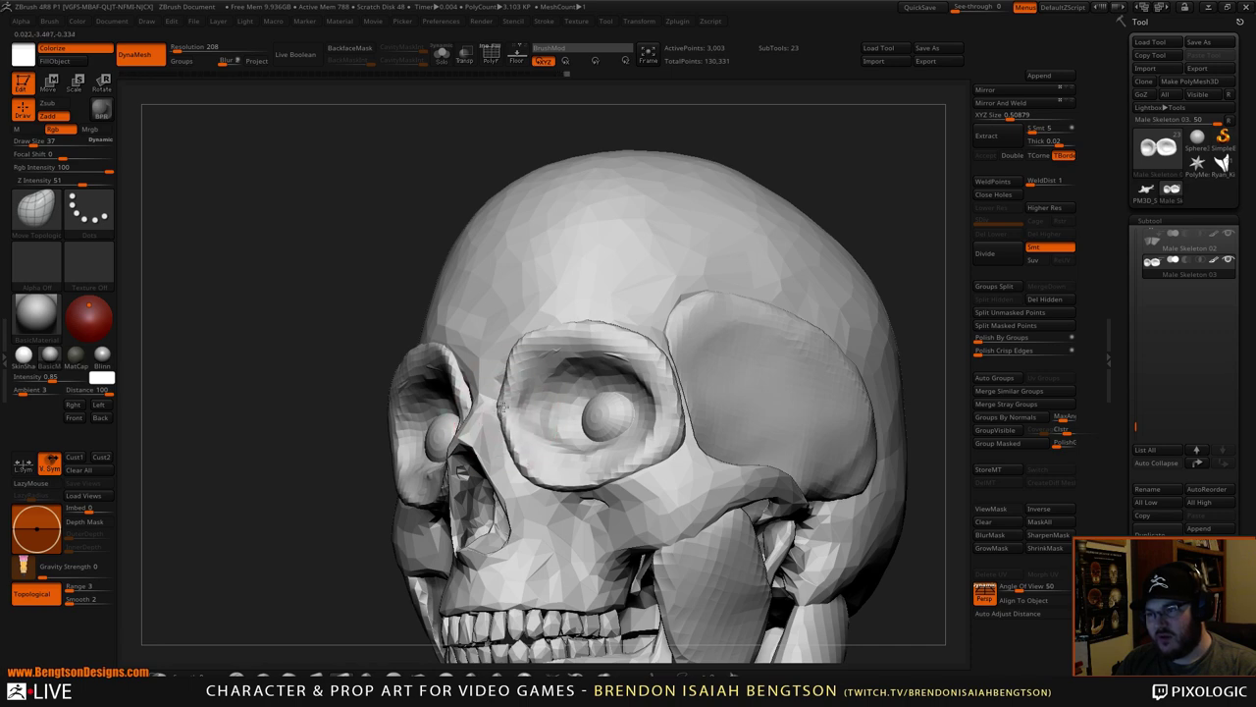
pyautogui.moveTo(832, 161); pyautogui.dragTo(835, 180)
pyautogui.moveTo(775, 277); pyautogui.dragTo(753, 262)
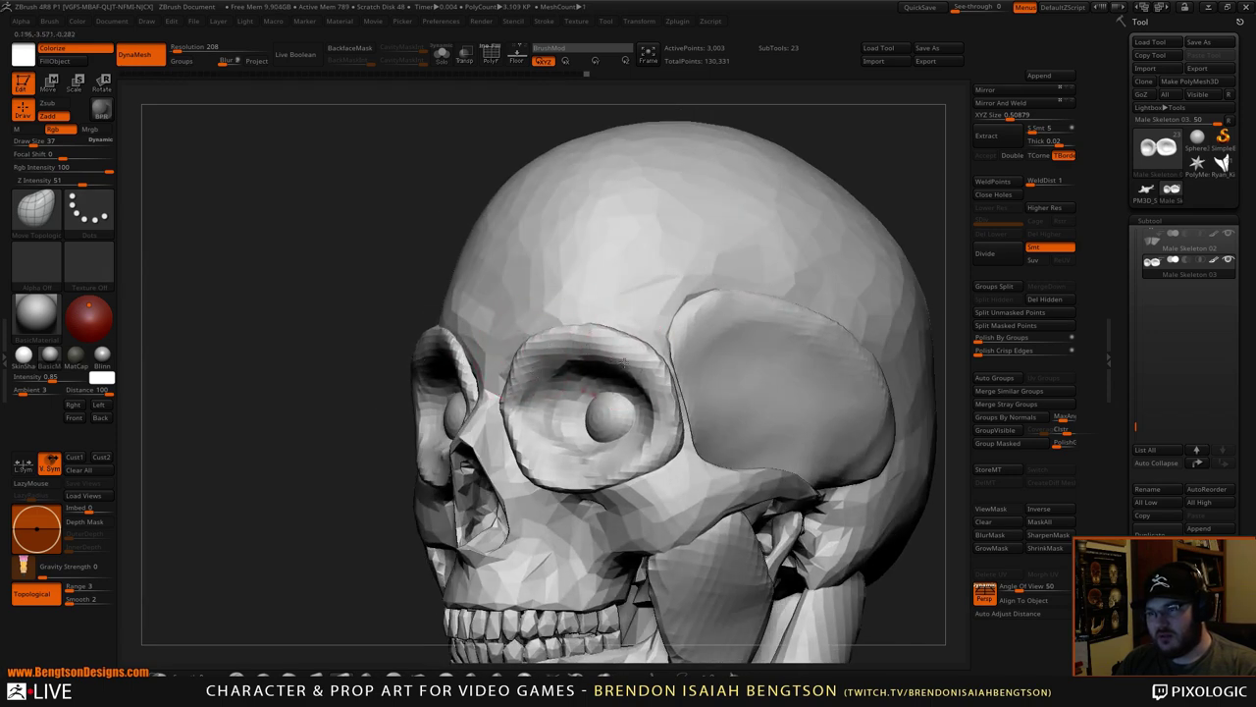
pyautogui.moveTo(874, 191); pyautogui.dragTo(771, 183)
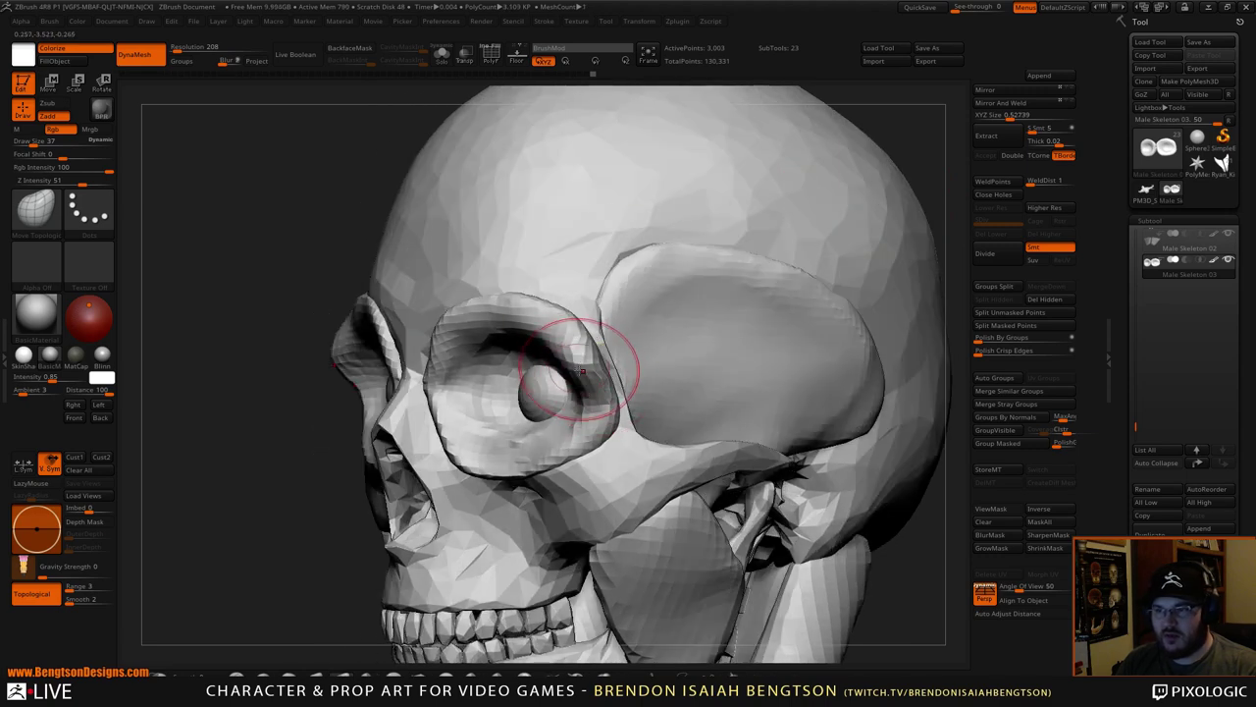
# - Build up the outer corners of the eye masses beside the eyeballs with a ClayBuildup stroke
pyautogui.press('b')
pyautogui.press('c')
pyautogui.press('b')
pyautogui.moveTo(583, 356); pyautogui.dragTo(610, 401)
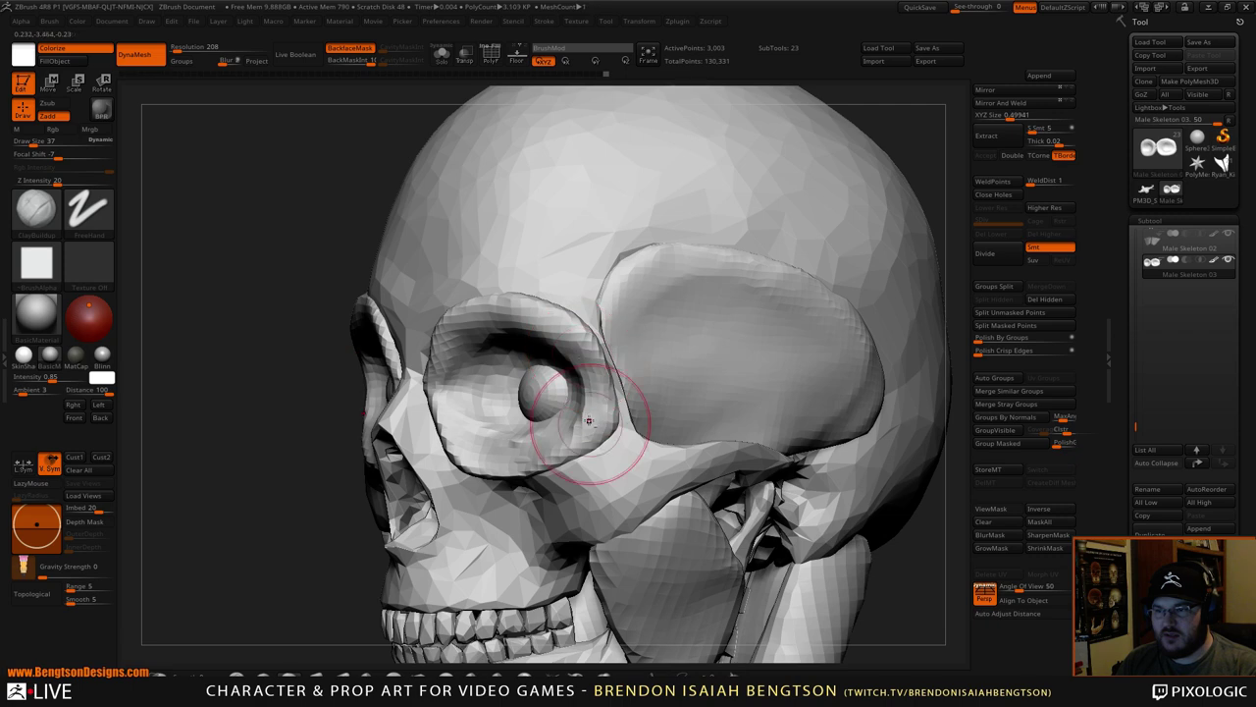
# - Stretch the outer edges of the eye masses towards the temporalis muscles with the Move Topological brush
pyautogui.press('b')
pyautogui.press('m')
pyautogui.press('t')
pyautogui.moveTo(595, 356); pyautogui.dragTo(606, 352)
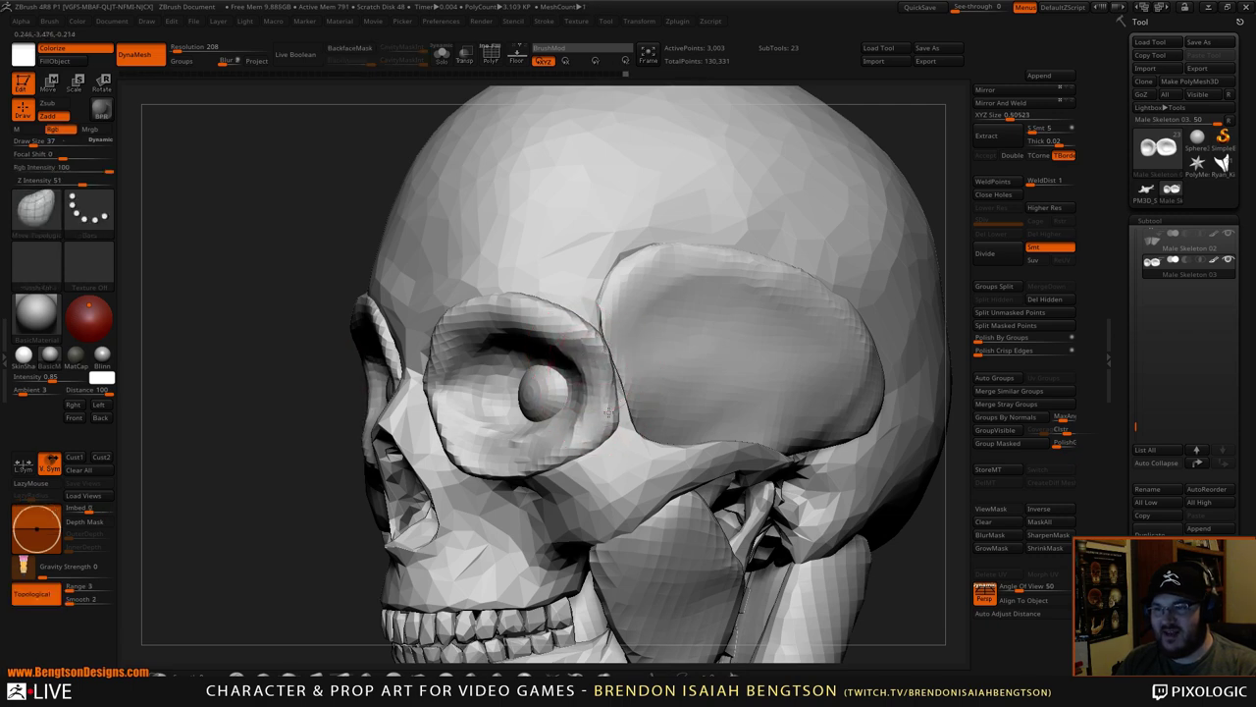
pyautogui.moveTo(606, 415); pyautogui.dragTo(617, 420)
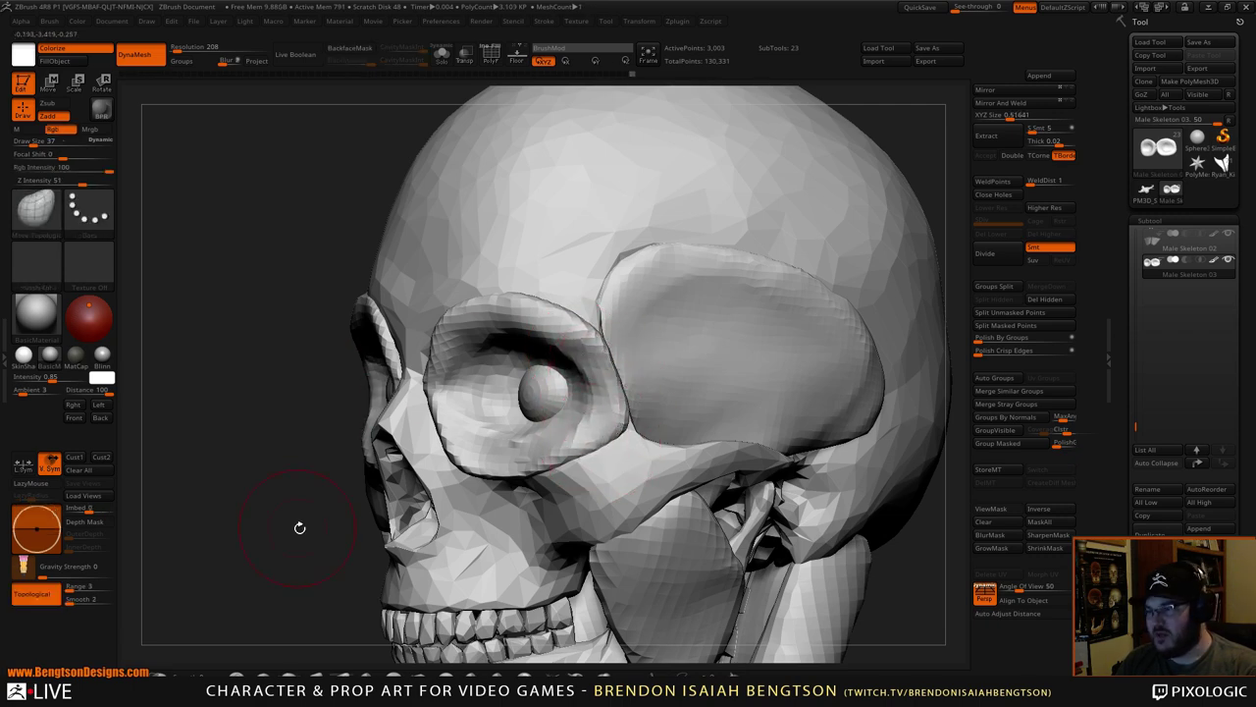
pyautogui.moveTo(301, 524); pyautogui.dragTo(476, 441)
pyautogui.moveTo(866, 321); pyautogui.dragTo(833, 328)
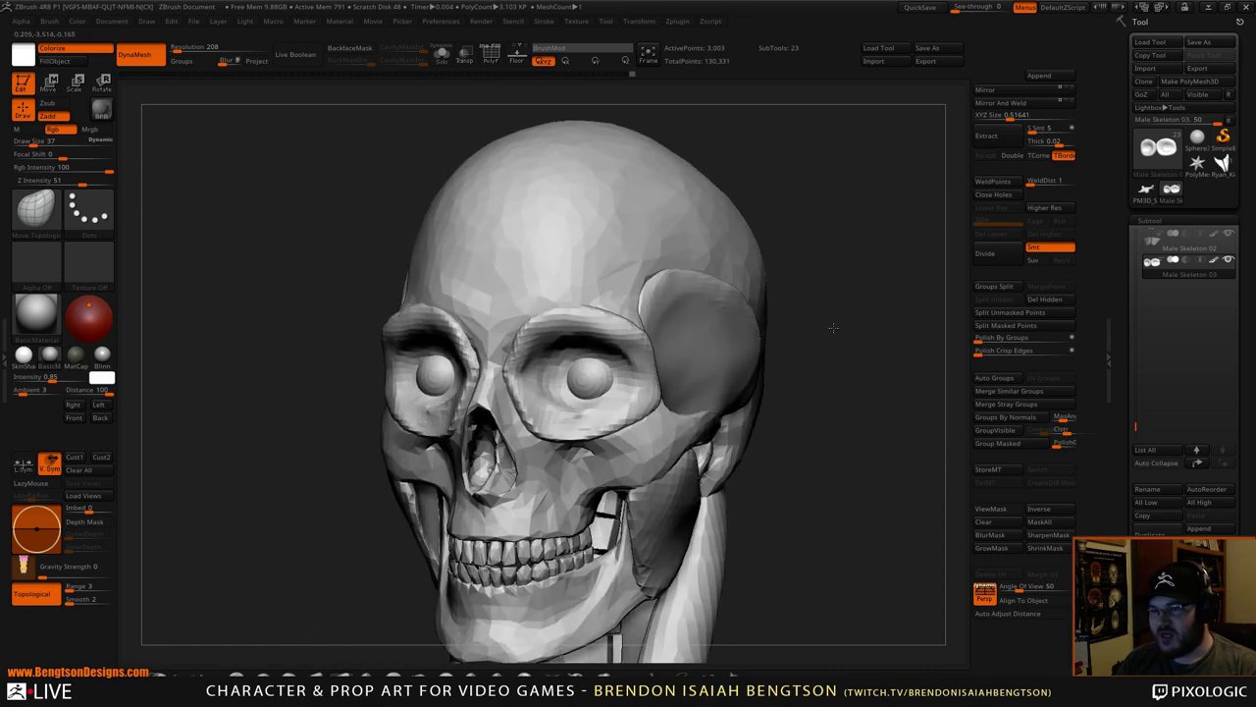
pyautogui.moveTo(886, 295)
pyautogui.keyDown('alt'); pyautogui.mouseDown()
pyautogui.moveTo(898, 283)
pyautogui.moveTo(589, 330)
pyautogui.mouseUp(); pyautogui.keyUp('alt')
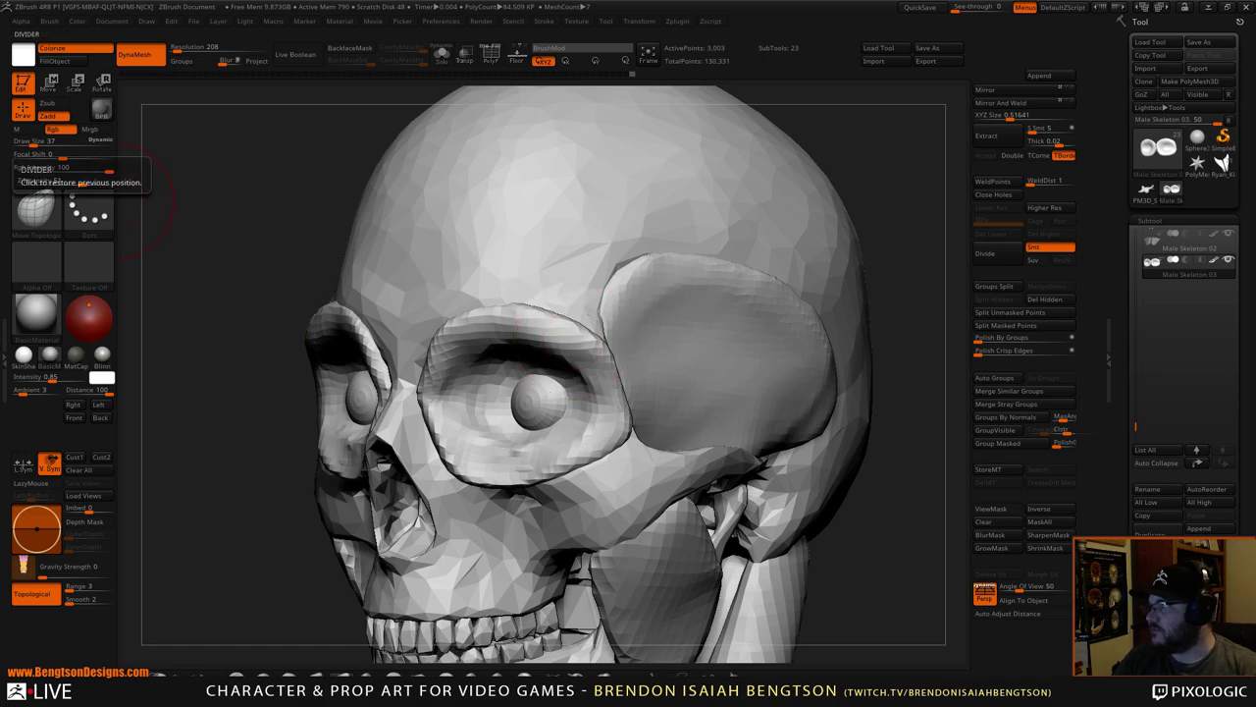
# - Switch to the browser and compare the side and front facial muscle diagrams for the shape of the orbicularis oculi
pyautogui.moveTo(0, 123); pyautogui.dragTo(876, 84)
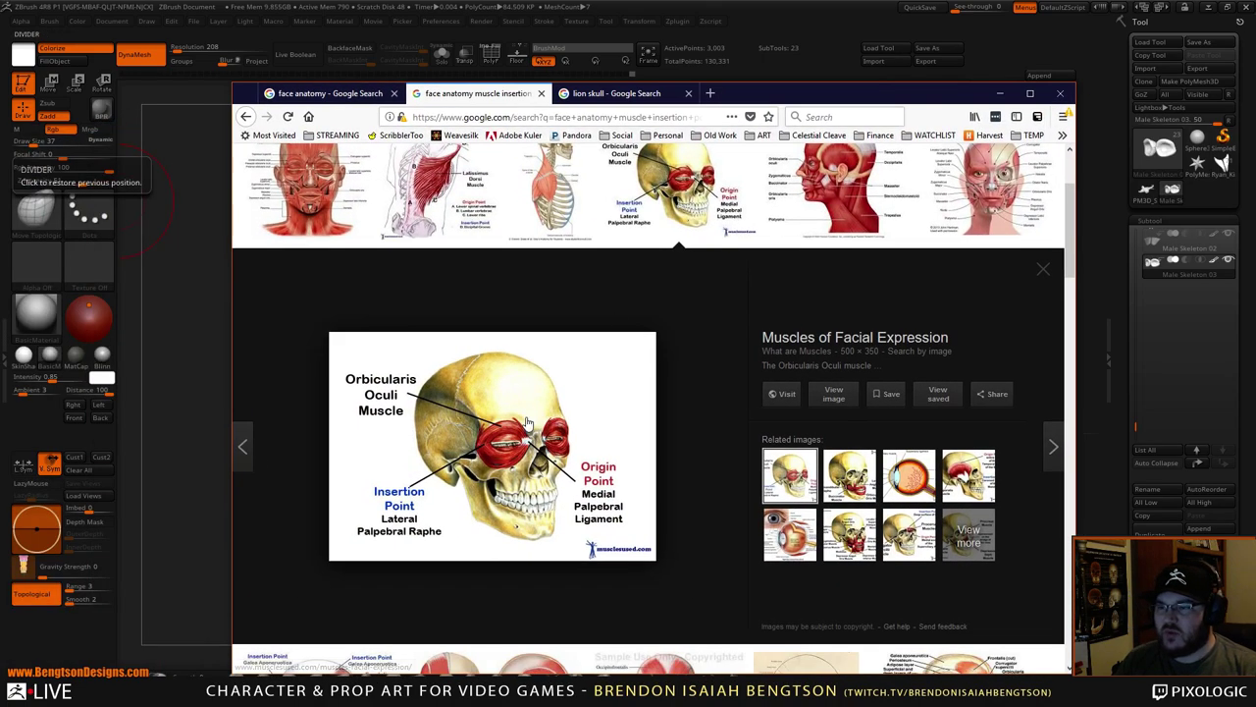
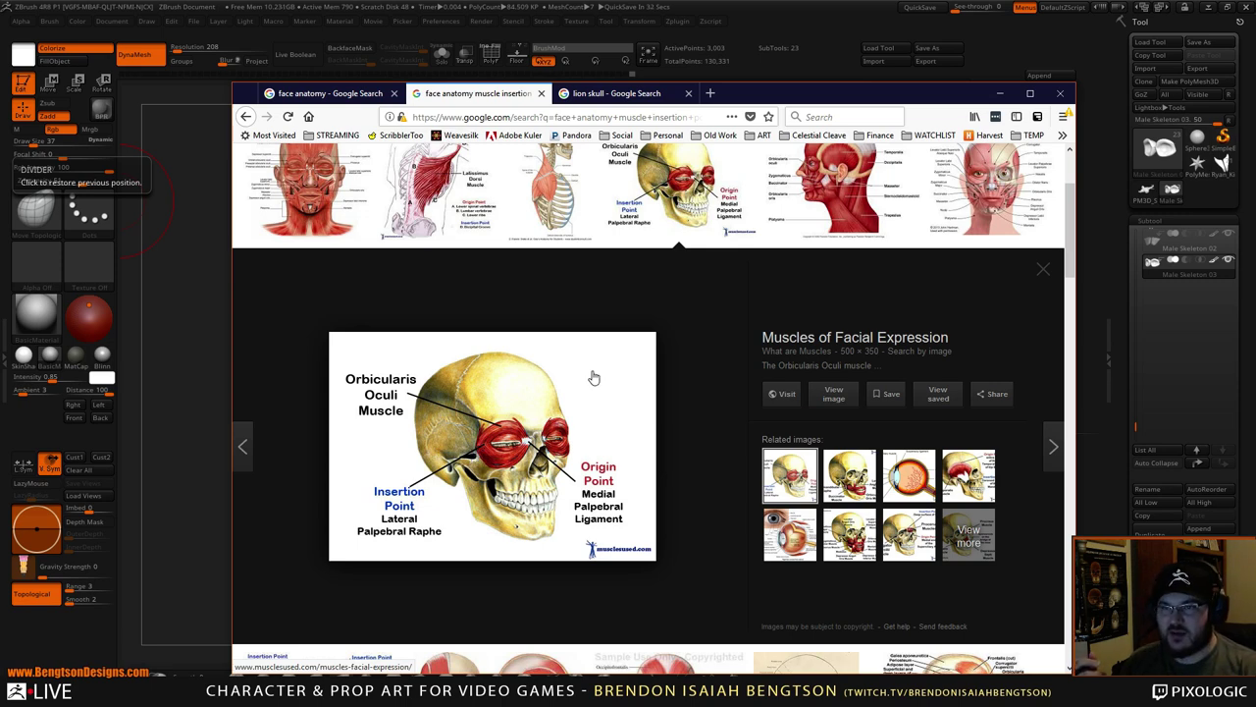
pyautogui.click(827, 193)
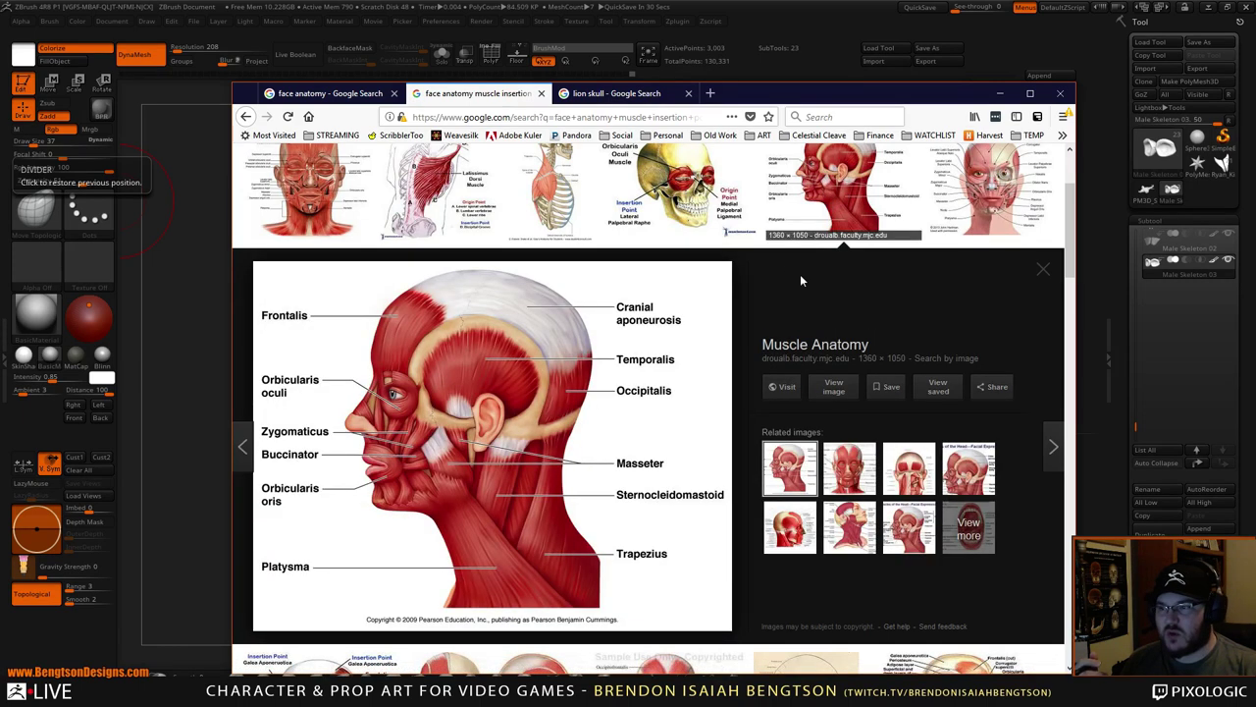
pyautogui.click(306, 191)
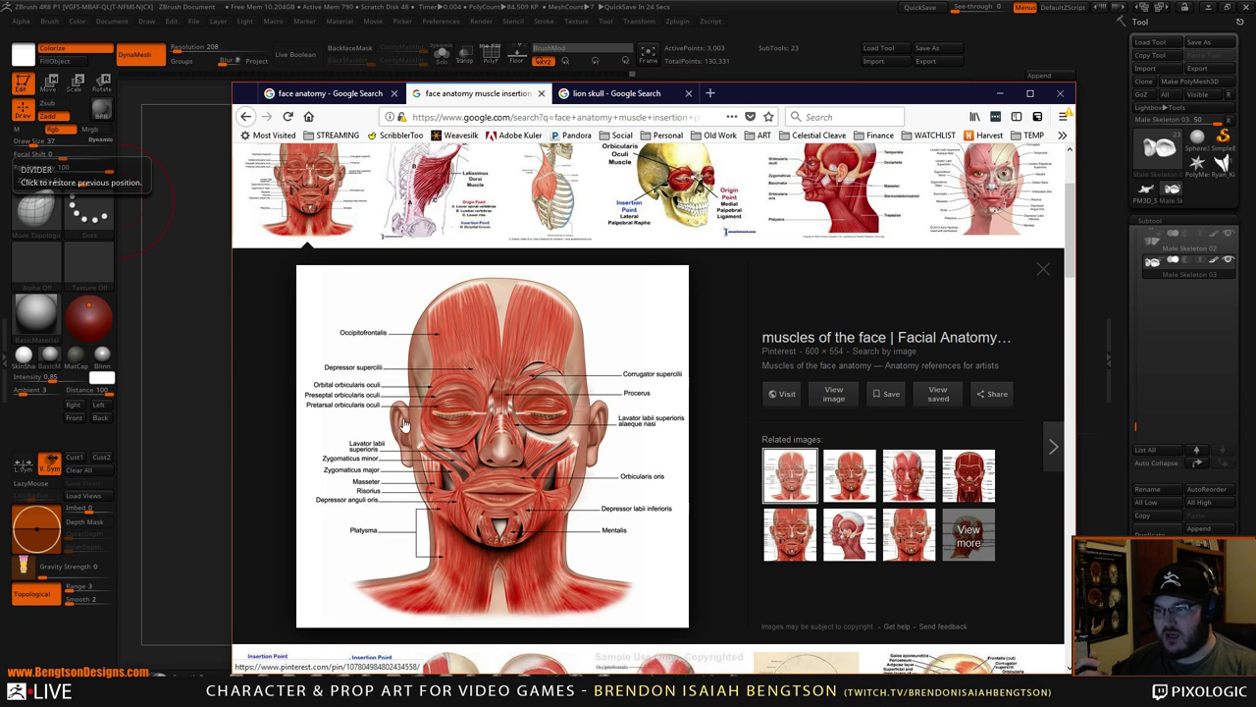
pyautogui.click(967, 218)
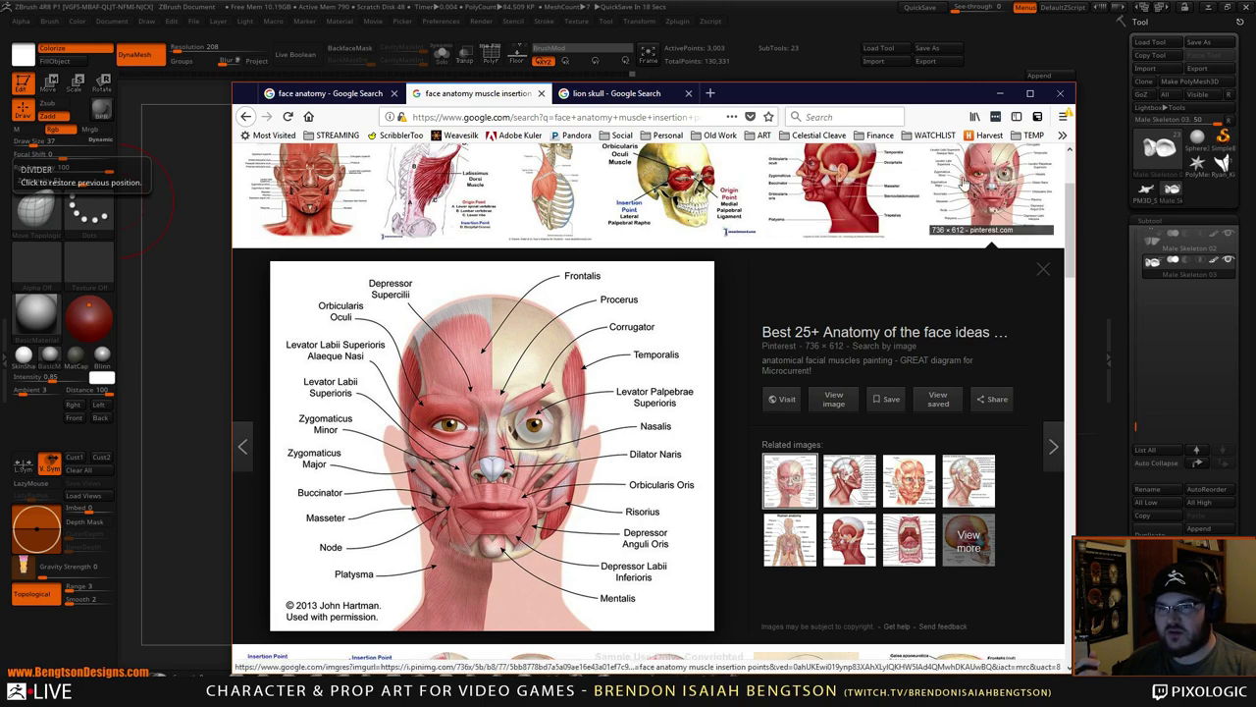
pyautogui.click(956, 216)
pyautogui.click(711, 442)
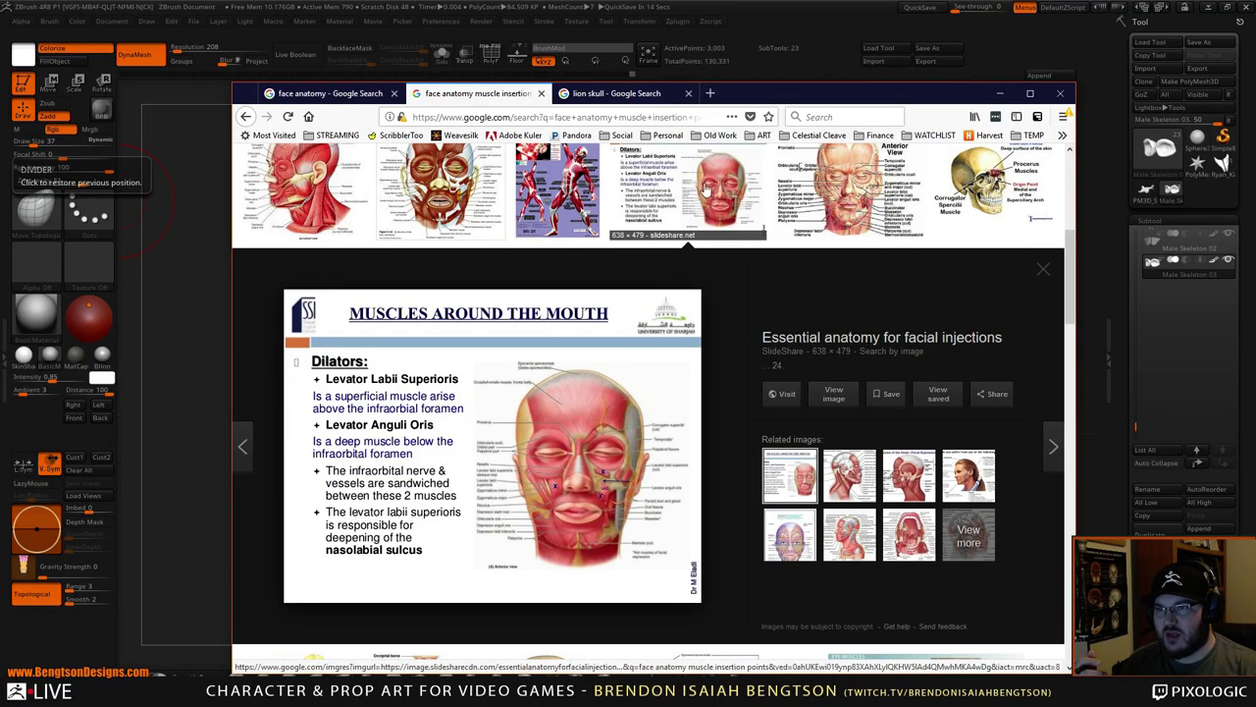
pyautogui.click(684, 216)
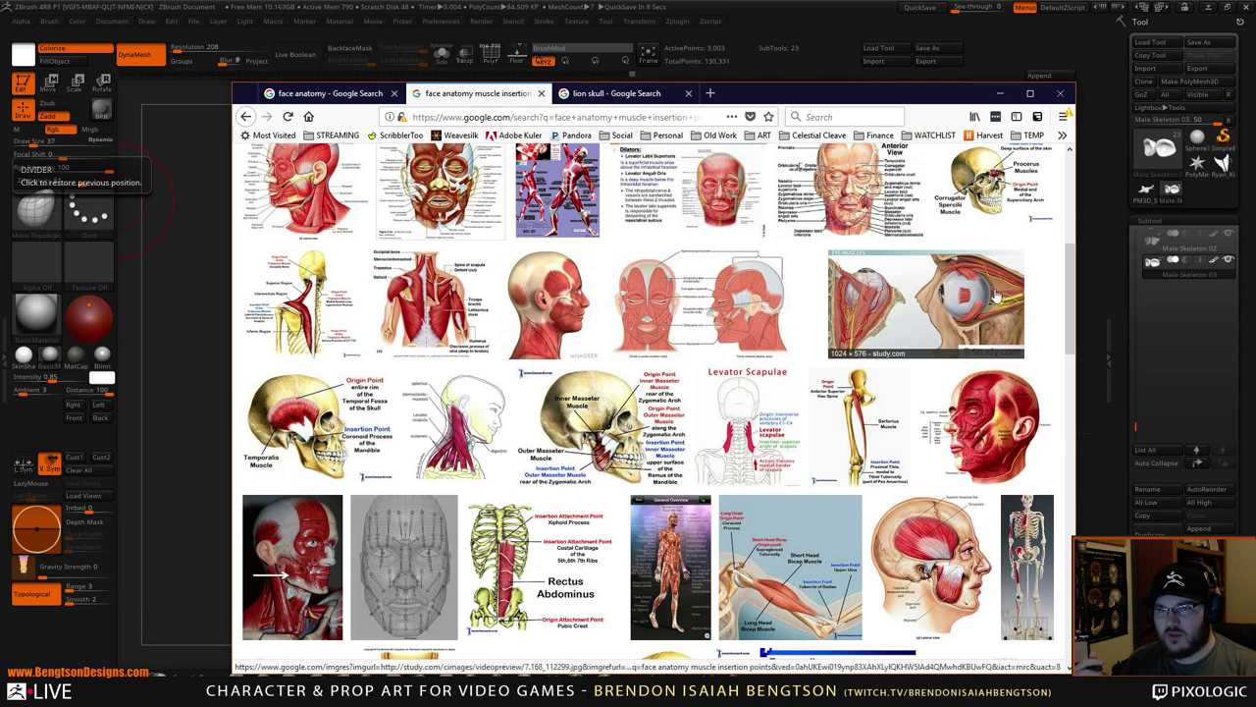
pyautogui.scroll(3, 575, 444)
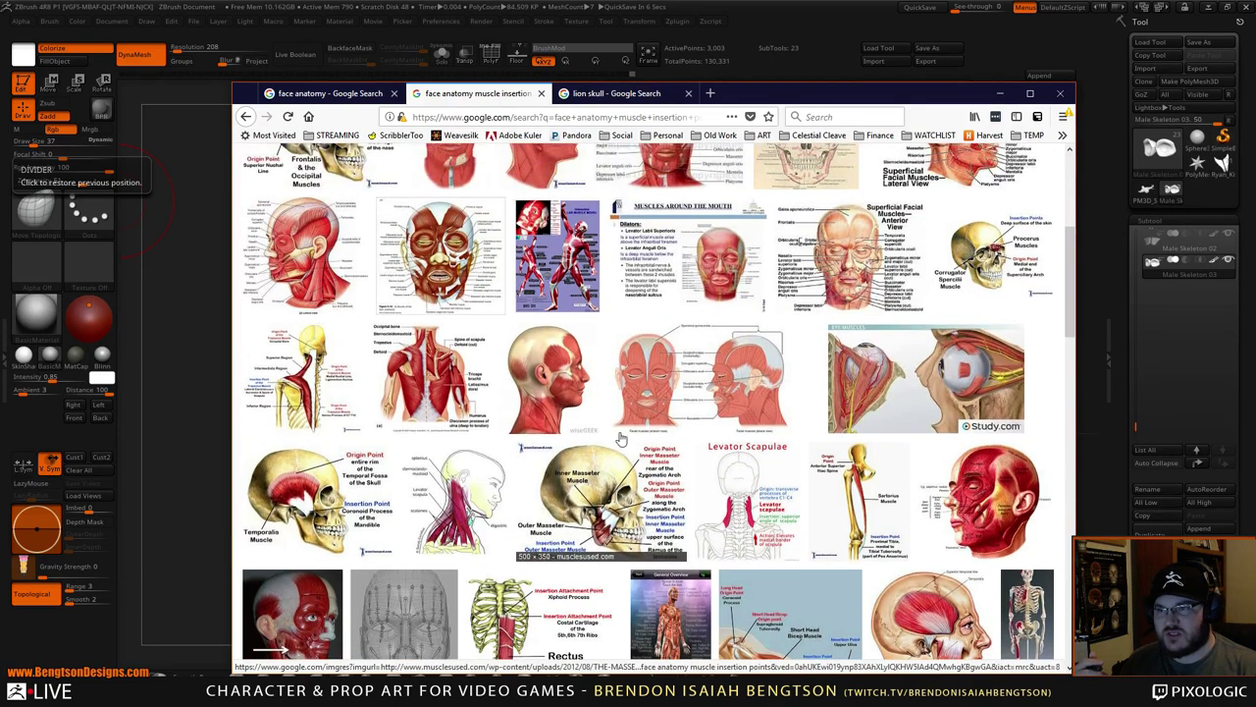
pyautogui.scroll(2, 576, 444)
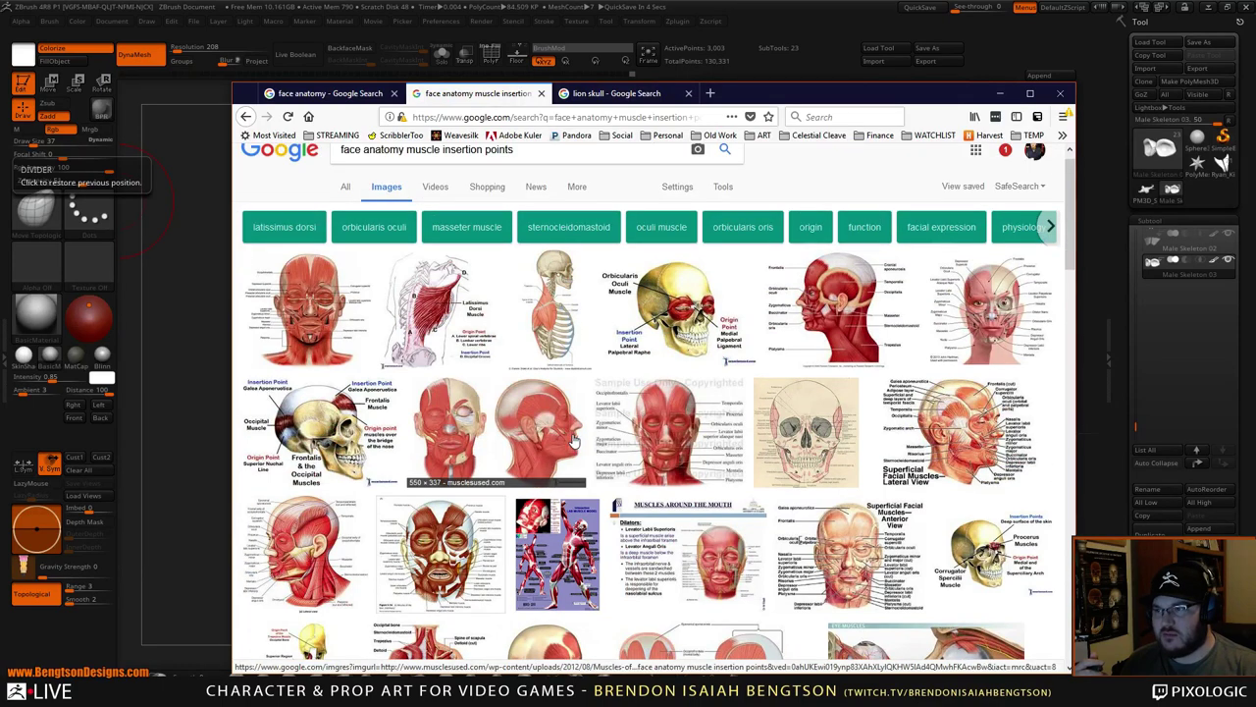
# - Examine the frontal face muscle illustrations for the orbital and palpebral portions of the orbicularis oculi
pyautogui.click(297, 322)
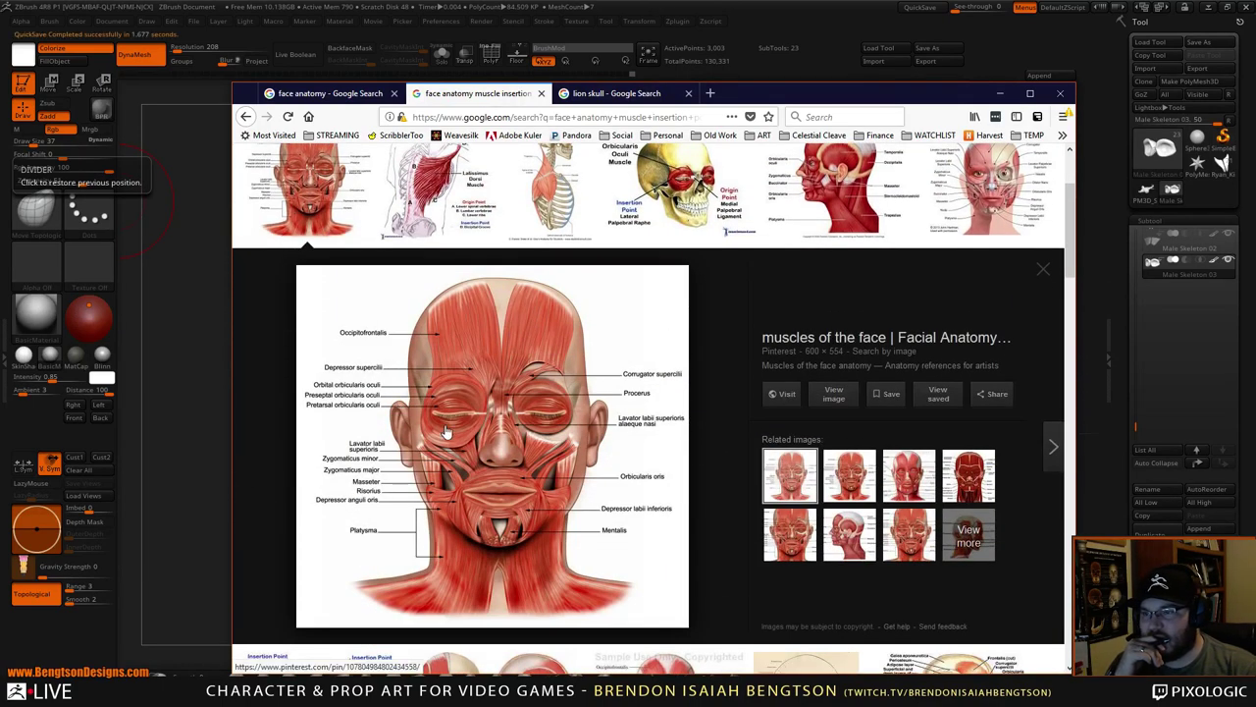
pyautogui.click(307, 195)
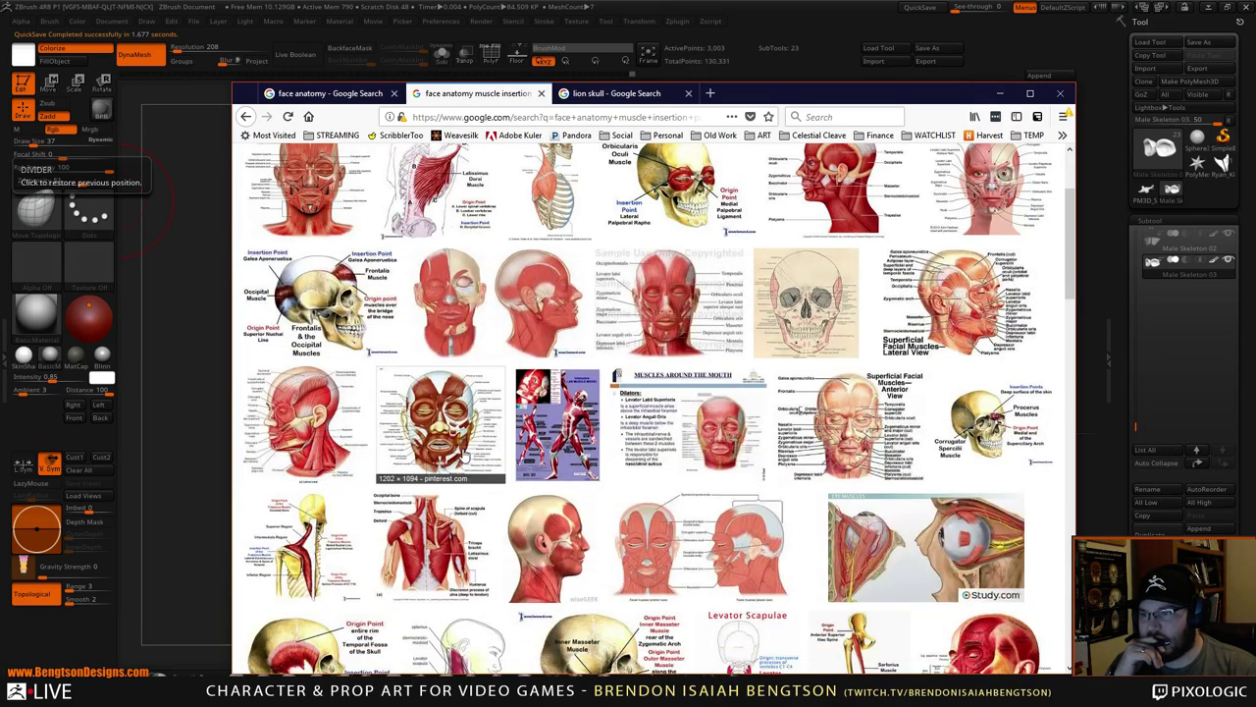
pyautogui.scroll(-3, 465, 452)
pyautogui.click(430, 279)
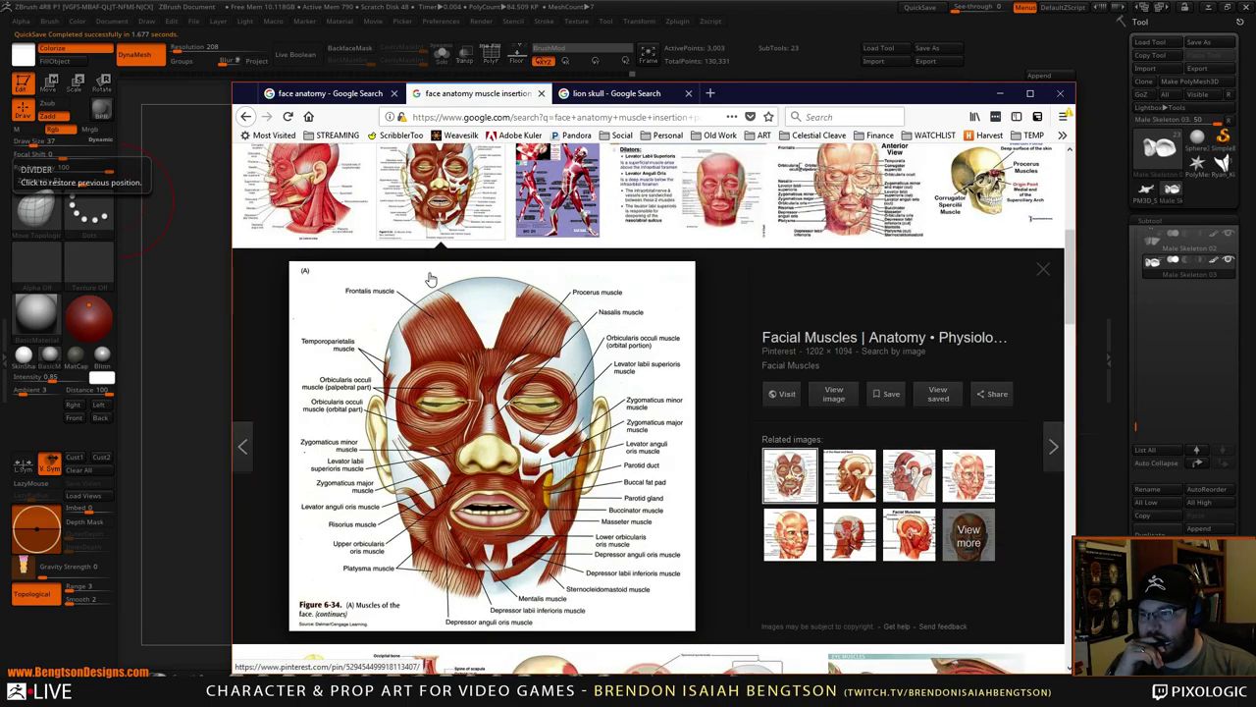
pyautogui.click(427, 173)
pyautogui.scroll(-2, 491, 412)
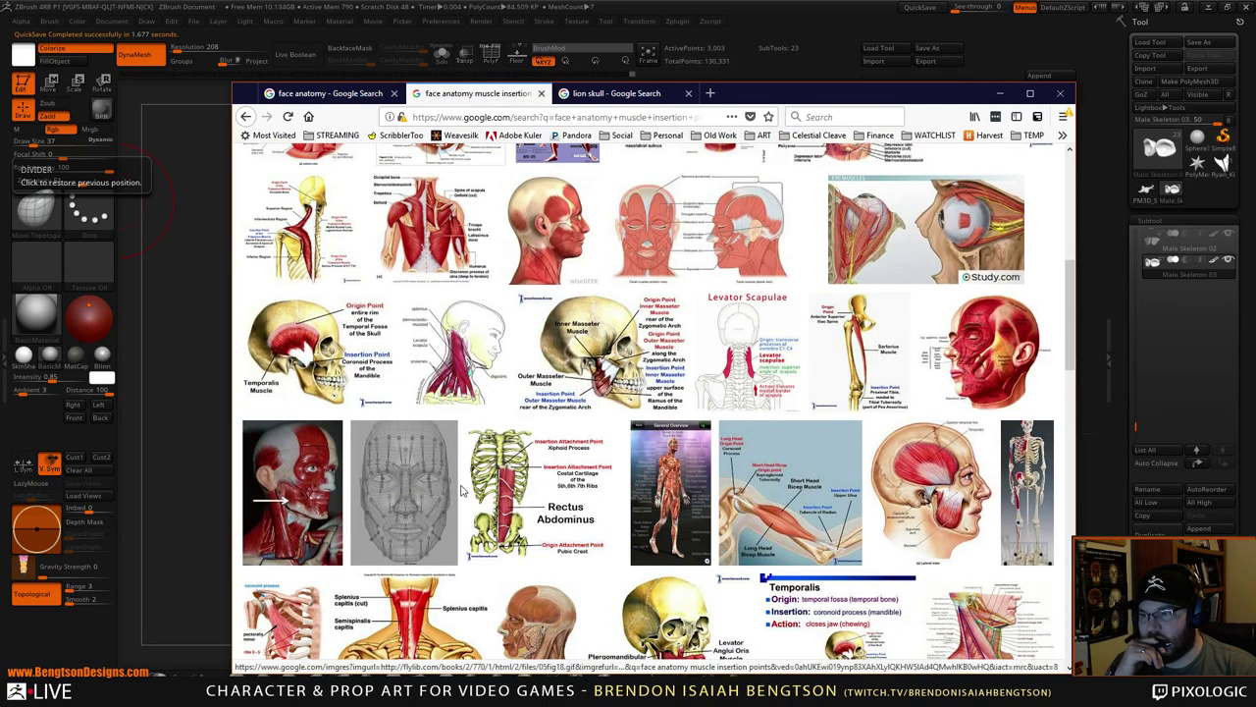
pyautogui.scroll(-4, 466, 469)
pyautogui.scroll(-6, 466, 461)
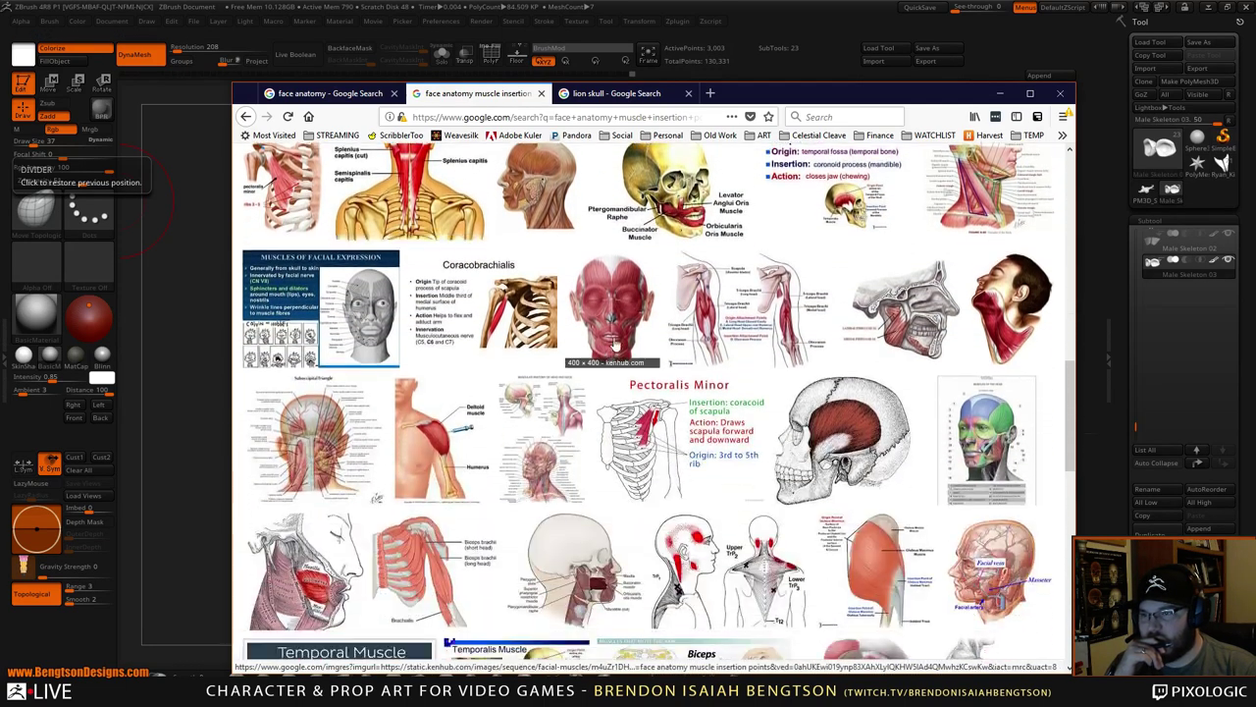
pyautogui.click(616, 315)
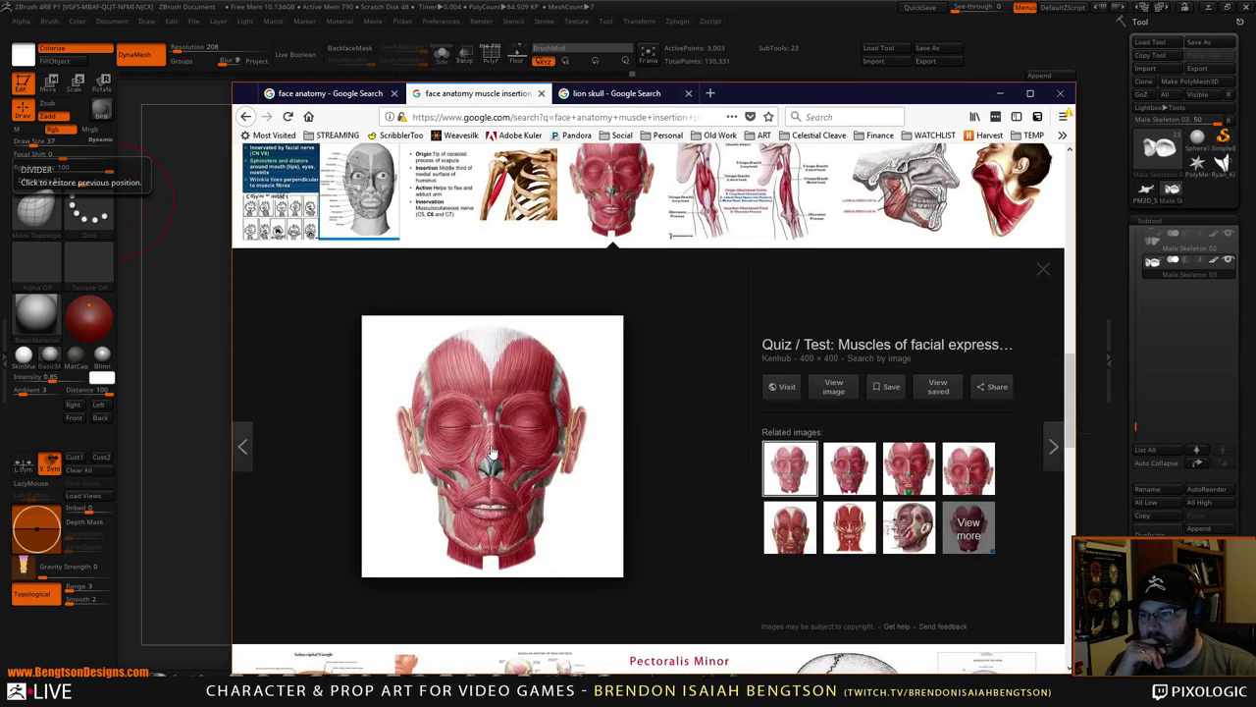
pyautogui.click(612, 192)
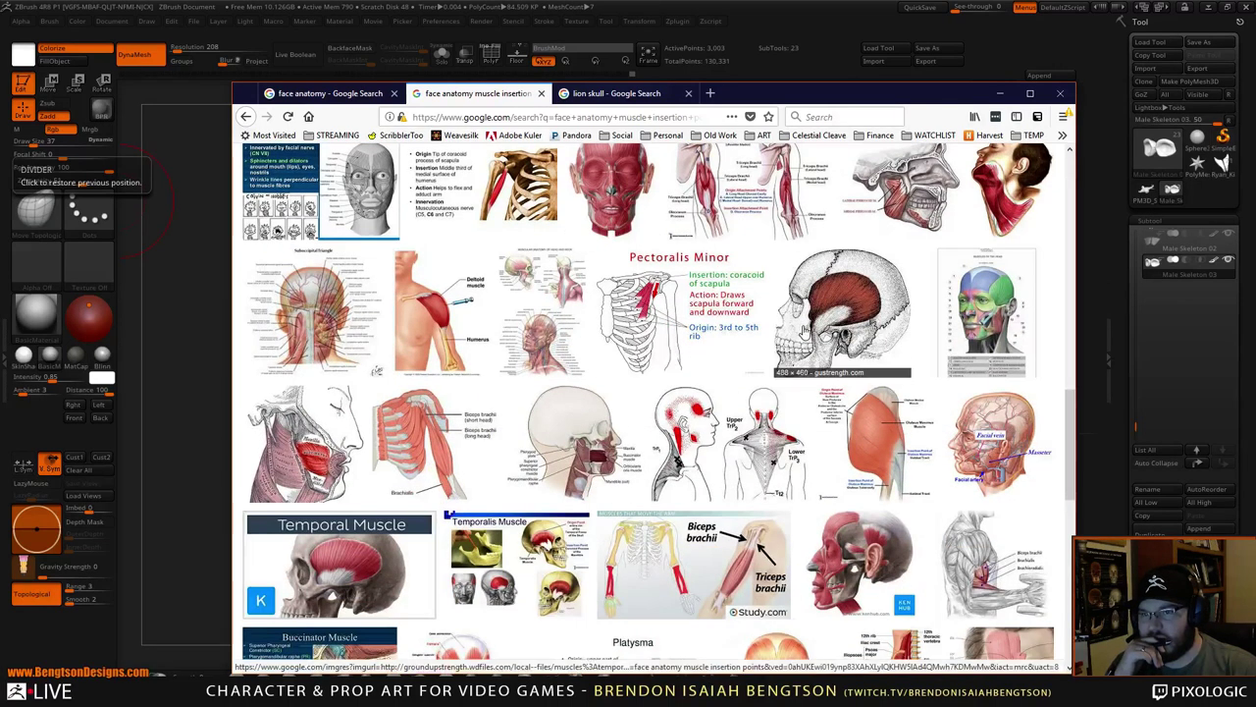
# - Look further down the image results and inspect the half-dissected face and head muscle paintings around the eyes
pyautogui.scroll(-2, 403, 393)
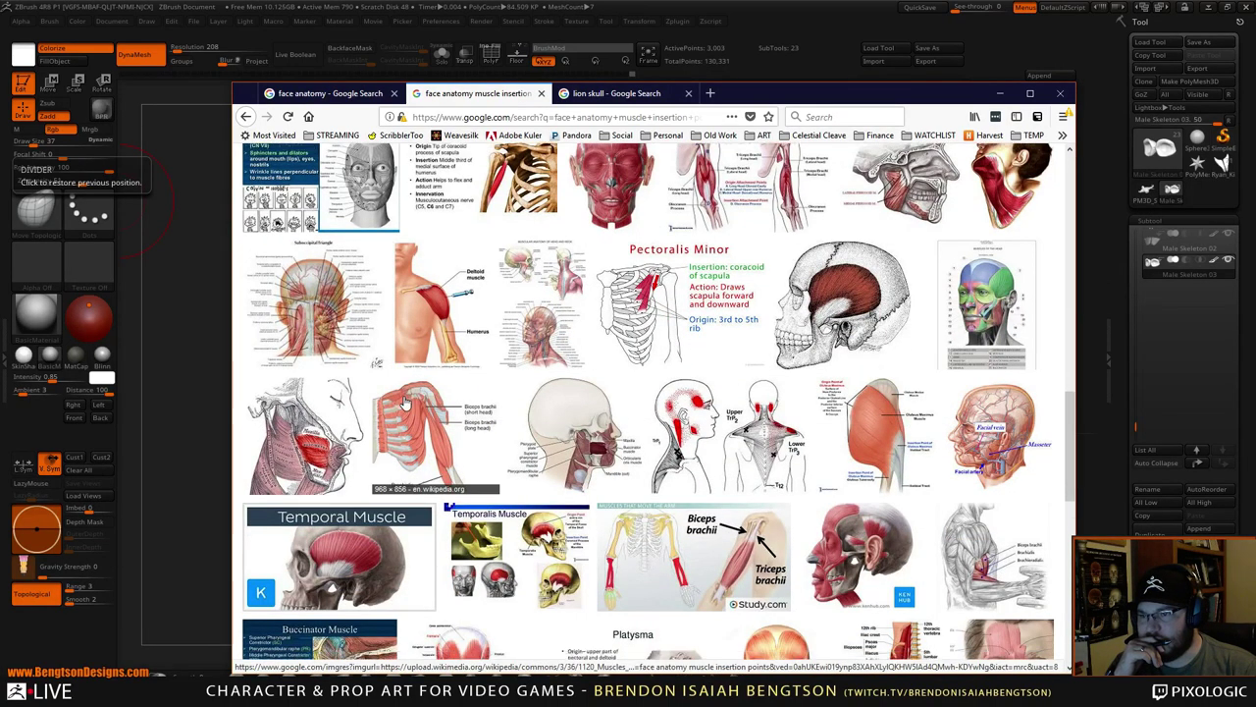
pyautogui.scroll(-7, 402, 400)
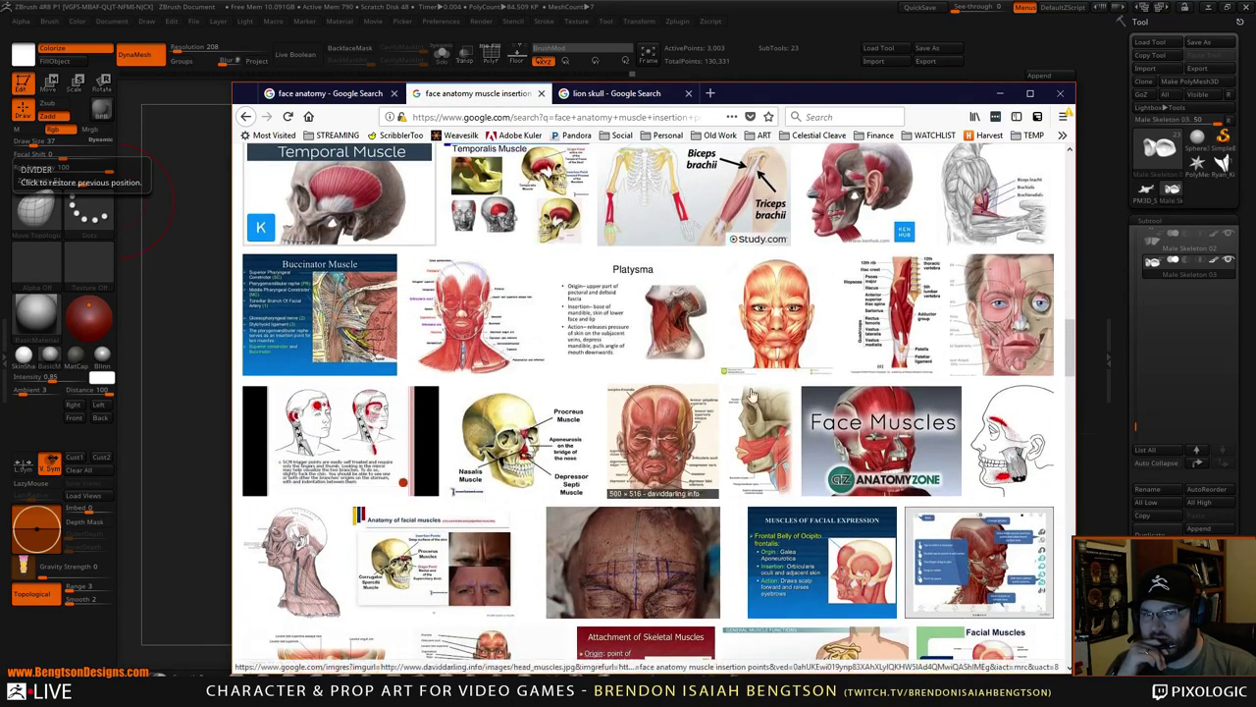
pyautogui.click(1026, 295)
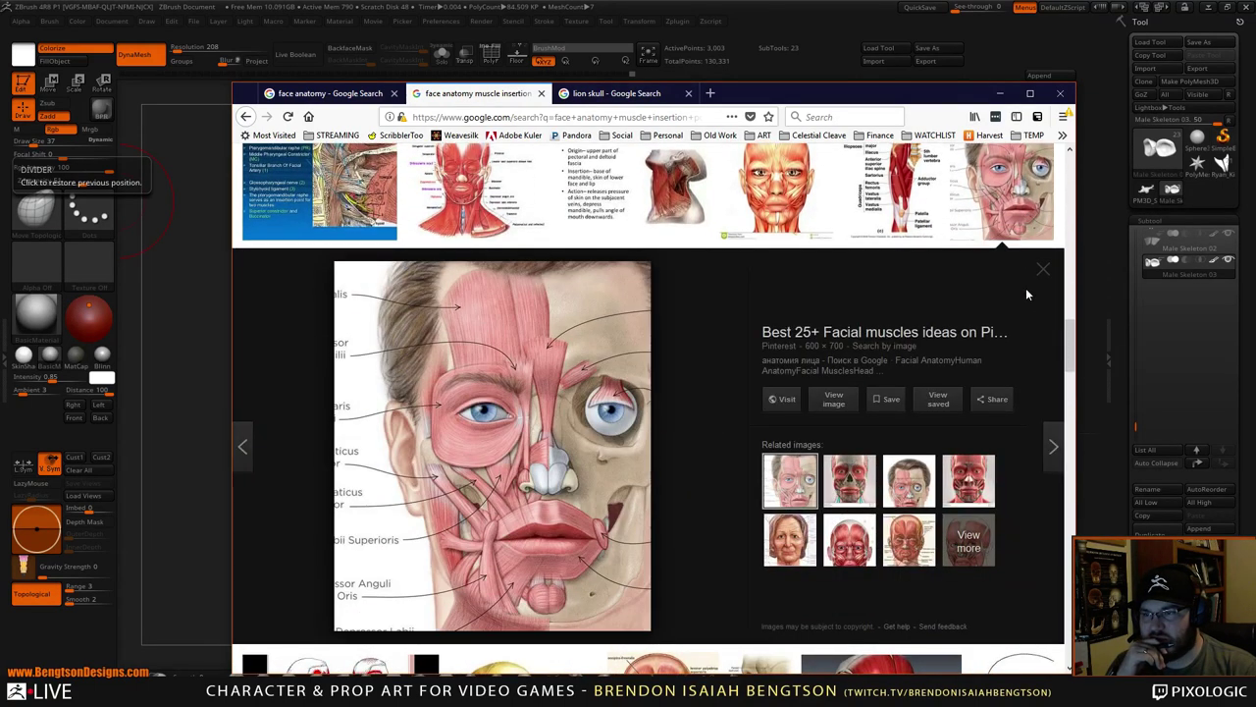
pyautogui.click(1014, 213)
pyautogui.click(652, 327)
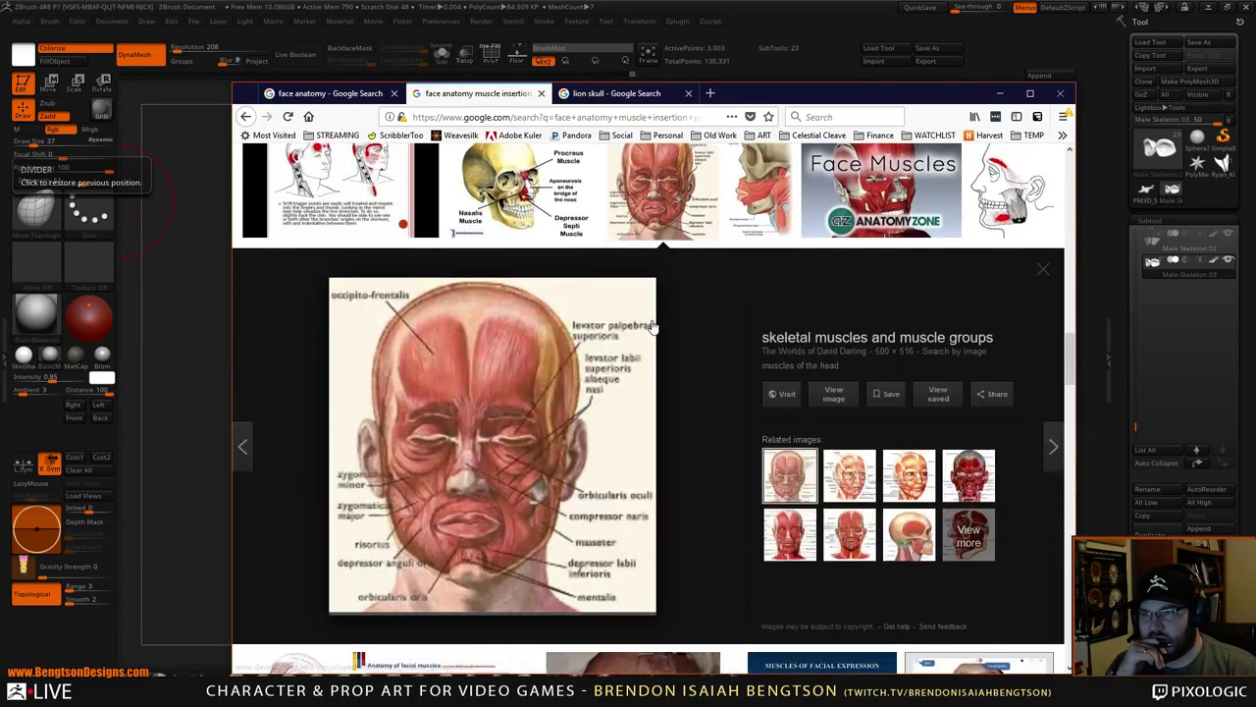
pyautogui.click(673, 203)
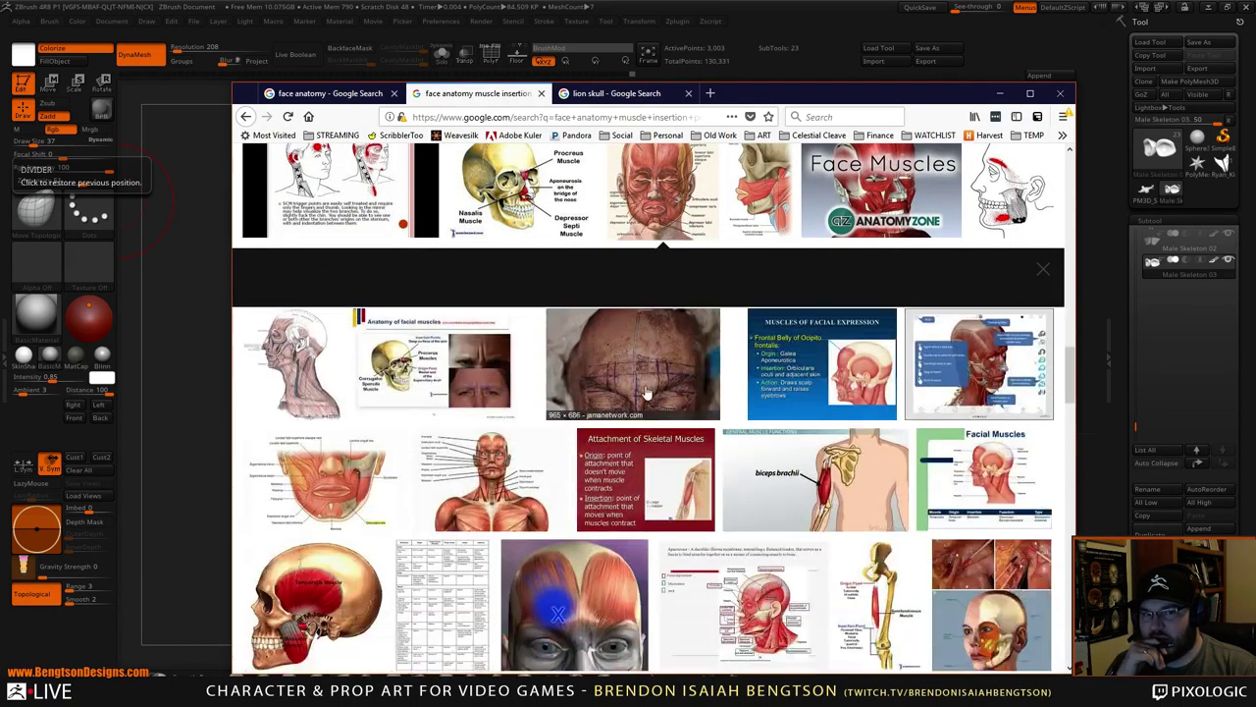
# - Reopen the skull diagram showing the orbicularis oculi origin and insertion points, study it, and return to ZBrush
pyautogui.scroll(8, 675, 432)
pyautogui.scroll(10, 674, 438)
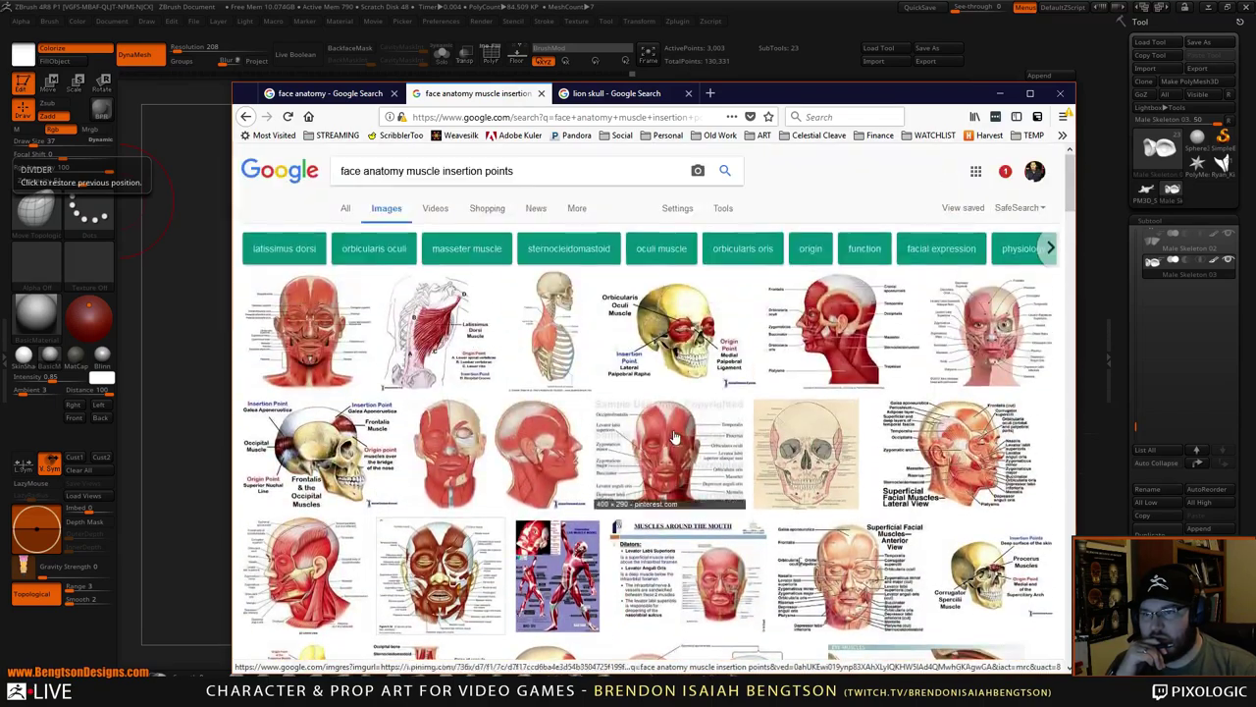
pyautogui.click(674, 343)
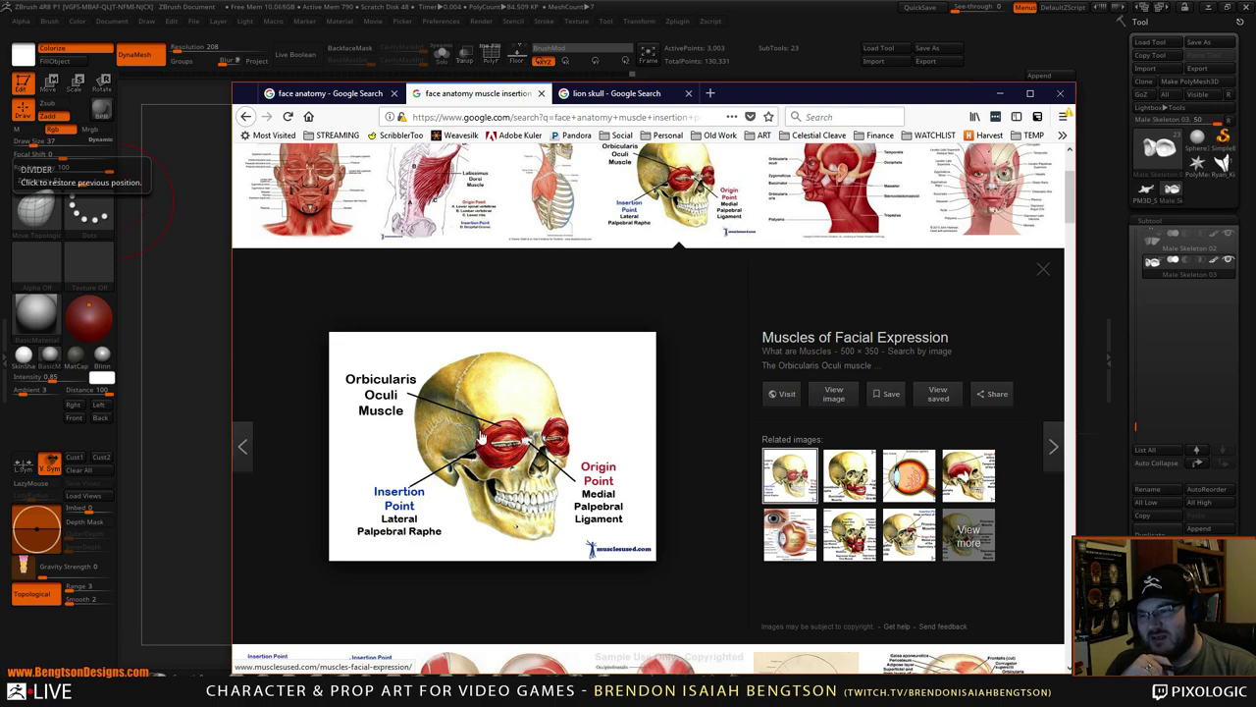
pyautogui.hotkey('alt', 'Tab')
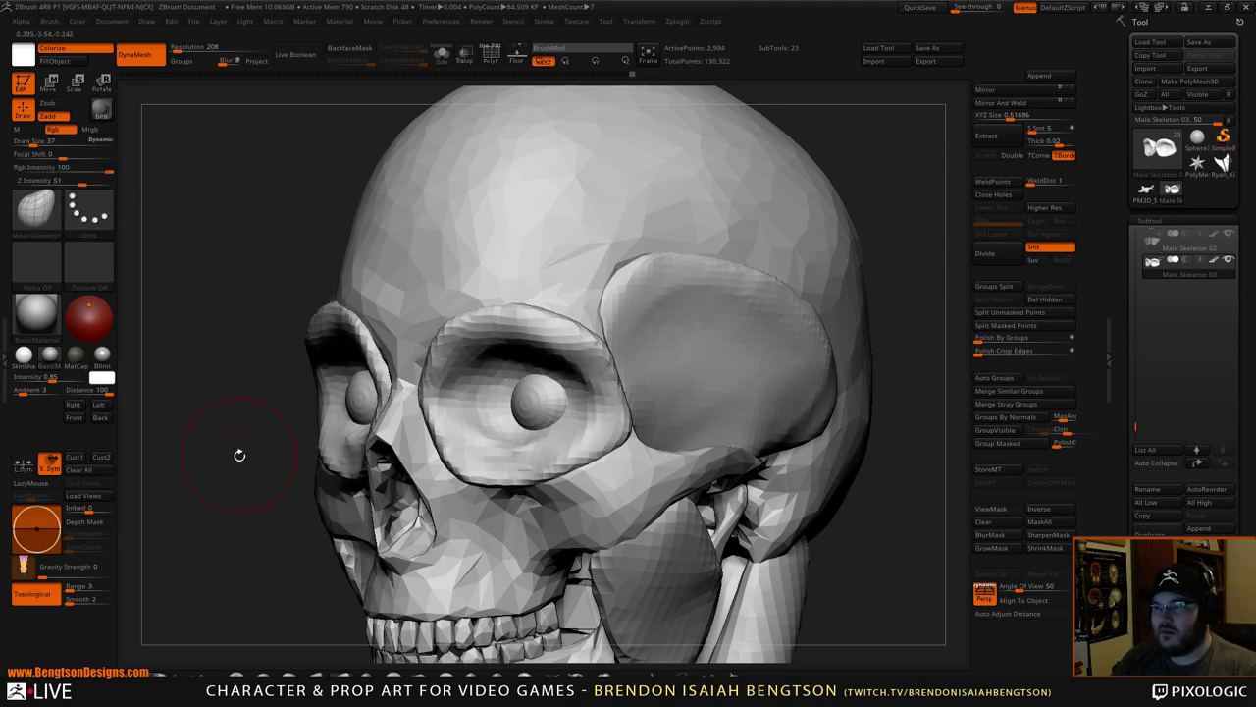
# - Adjust the outer rim of the orbicularis oculi beside the temple with Move Topological, and smooth and flatten its edge with TrimDynamic
pyautogui.moveTo(239, 454)
pyautogui.mouseDown()
pyautogui.moveTo(237, 465)
pyautogui.moveTo(312, 464)
pyautogui.moveTo(247, 463)
pyautogui.mouseUp()
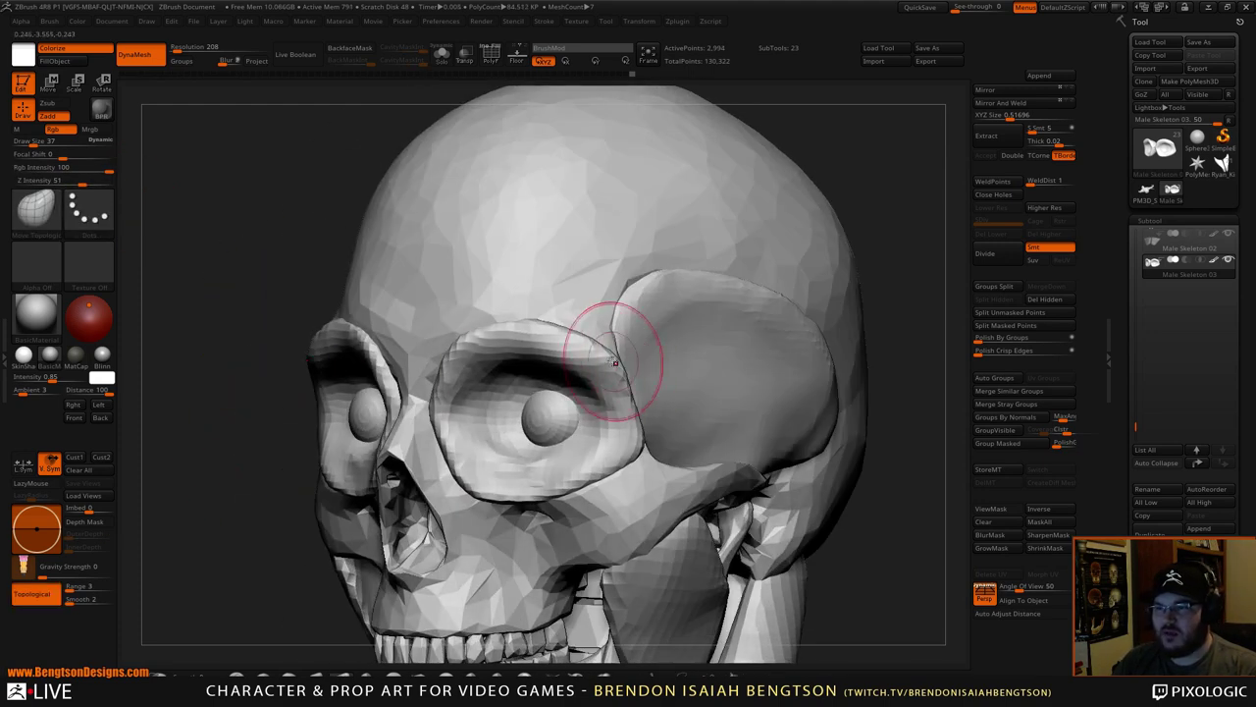
pyautogui.moveTo(614, 362); pyautogui.dragTo(609, 371)
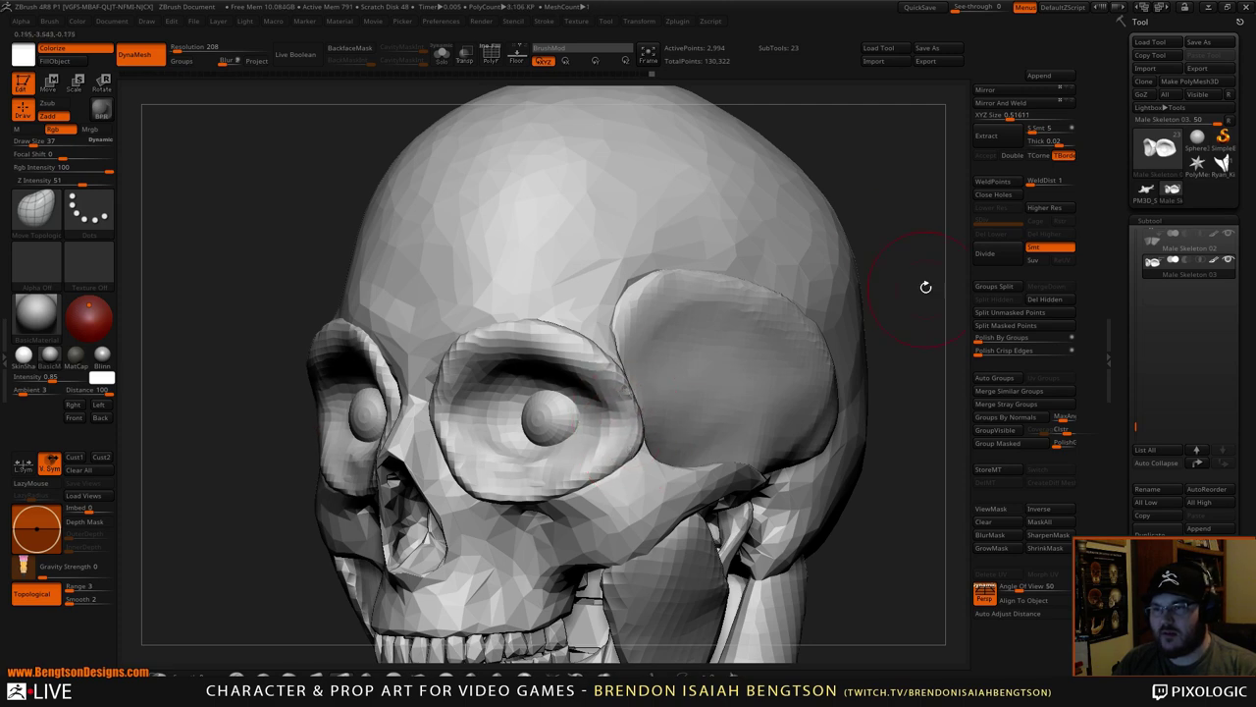
pyautogui.moveTo(925, 286)
pyautogui.keyDown('alt'); pyautogui.mouseDown()
pyautogui.moveTo(858, 261)
pyautogui.moveTo(883, 385)
pyautogui.moveTo(866, 375)
pyautogui.mouseUp(); pyautogui.keyUp('alt')
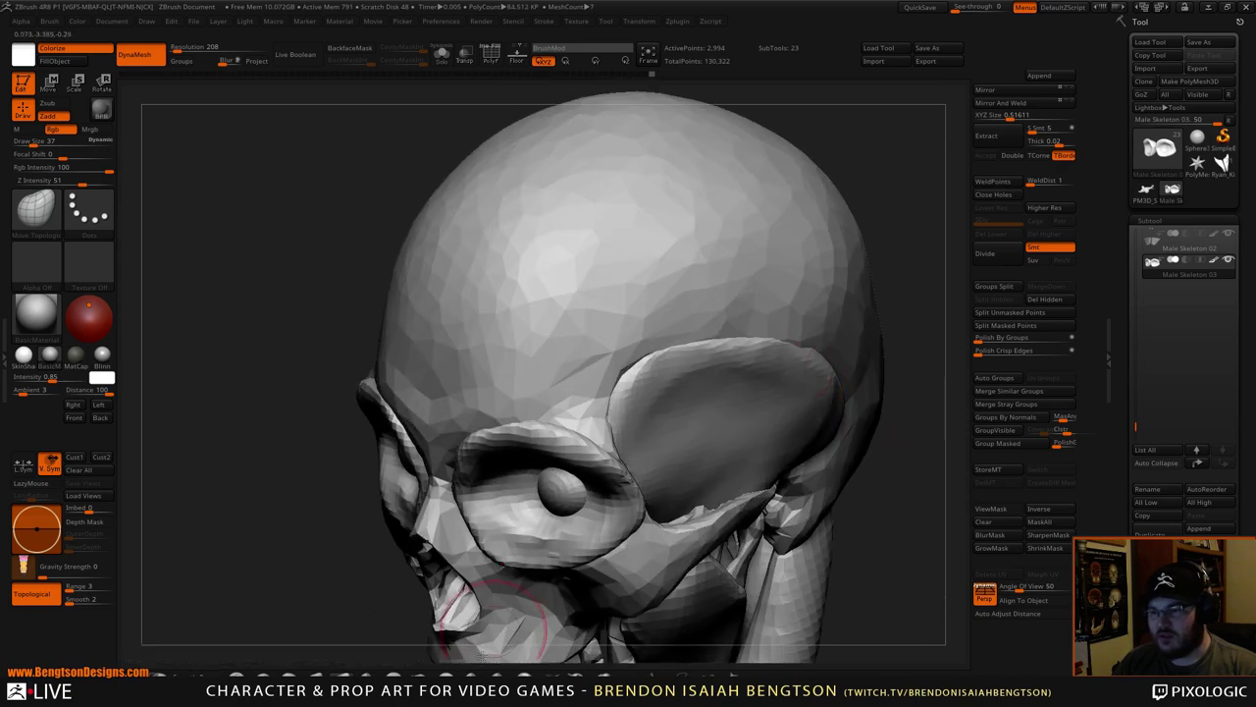
pyautogui.moveTo(567, 433)
pyautogui.keyDown('shift'); pyautogui.mouseDown()
pyautogui.moveTo(538, 430)
pyautogui.moveTo(585, 450)
pyautogui.mouseUp(); pyautogui.keyUp('shift')
pyautogui.moveTo(559, 440); pyautogui.dragTo(599, 458)
pyautogui.moveTo(579, 449)
pyautogui.mouseDown()
pyautogui.moveTo(607, 461)
pyautogui.moveTo(586, 457)
pyautogui.moveTo(630, 509)
pyautogui.mouseUp()
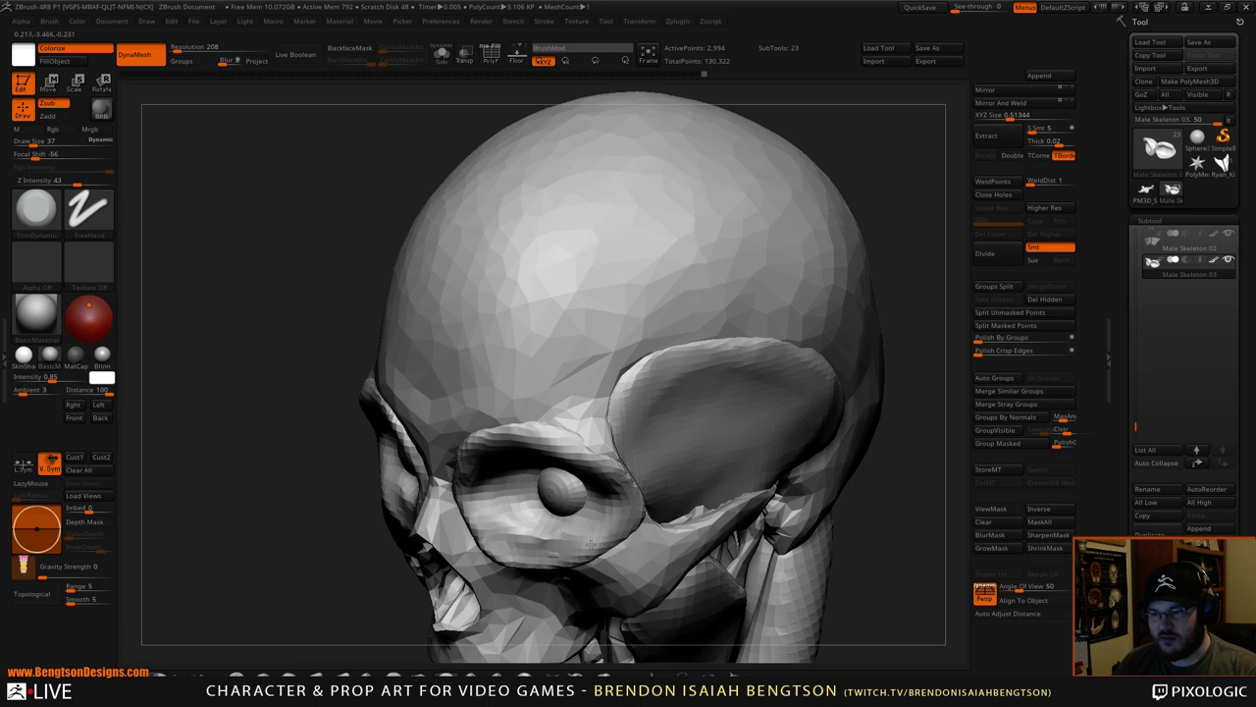
# - Flatten the inner and upper rims of the orbicularis oculi beside the nose bridge with the TrimDynamic brush
pyautogui.keyDown('alt'); pyautogui.moveTo(319, 576); pyautogui.dragTo(291, 370); pyautogui.keyUp('alt')
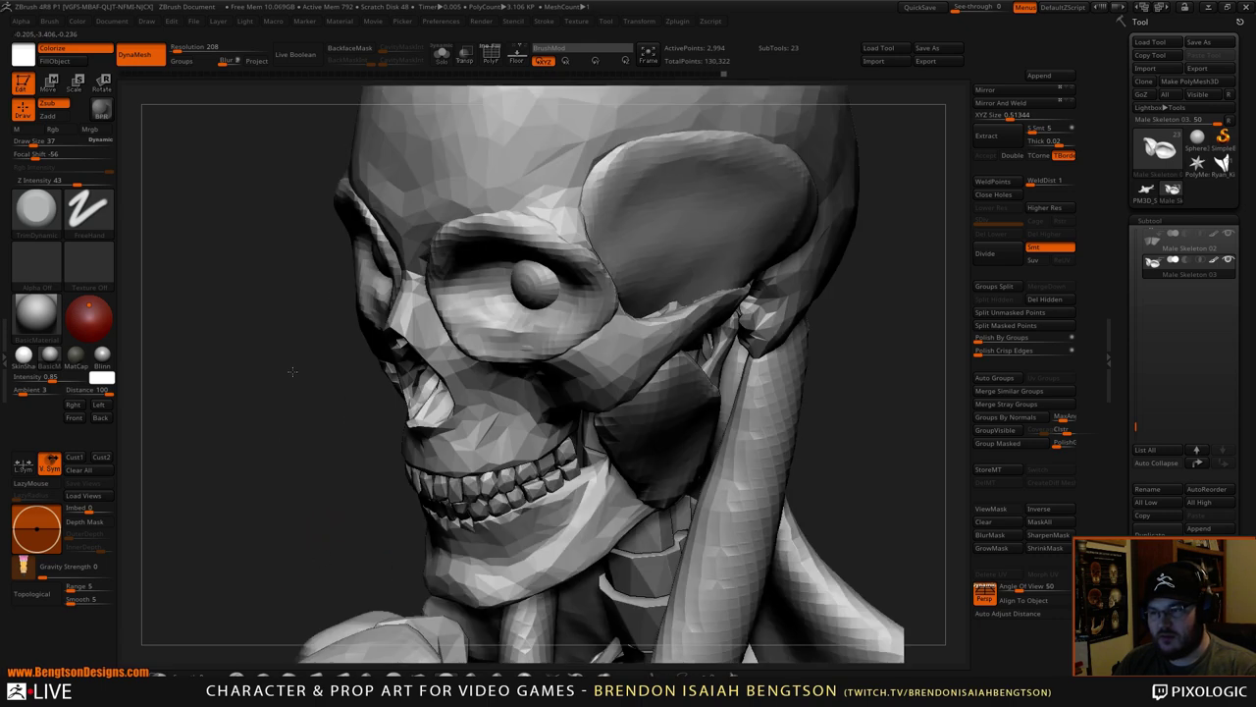
pyautogui.moveTo(294, 500); pyautogui.dragTo(297, 397)
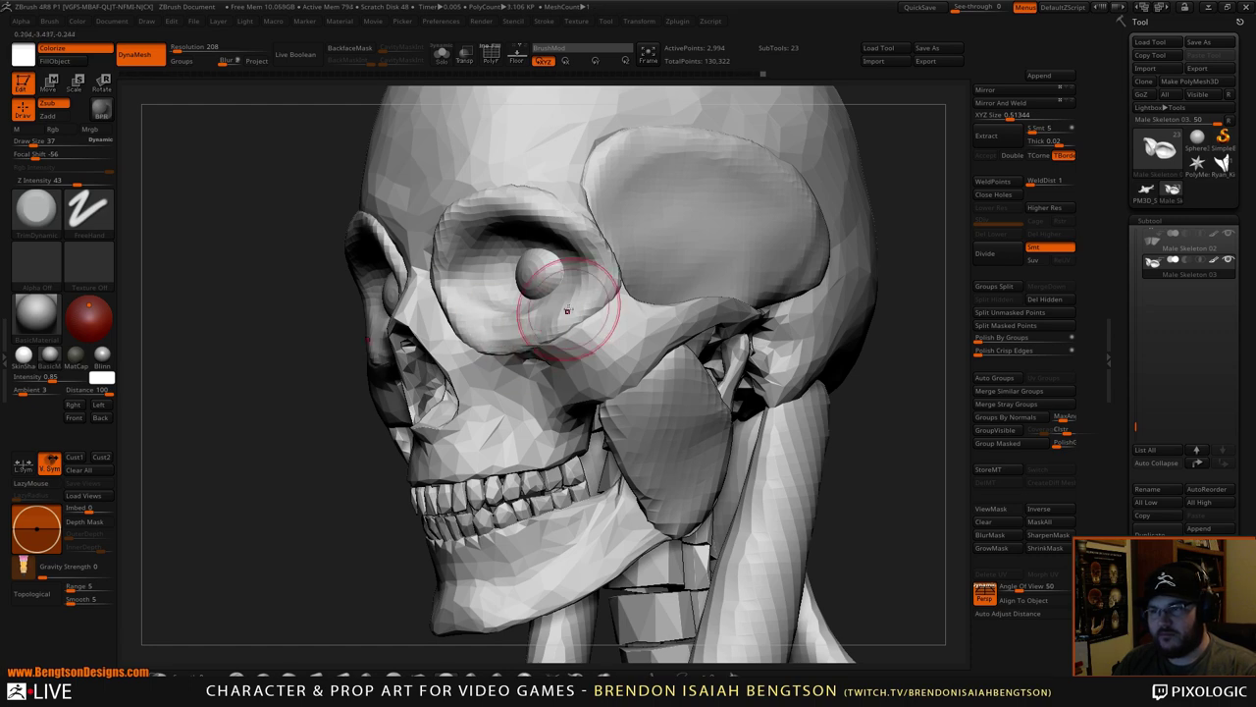
pyautogui.moveTo(284, 396); pyautogui.dragTo(334, 478)
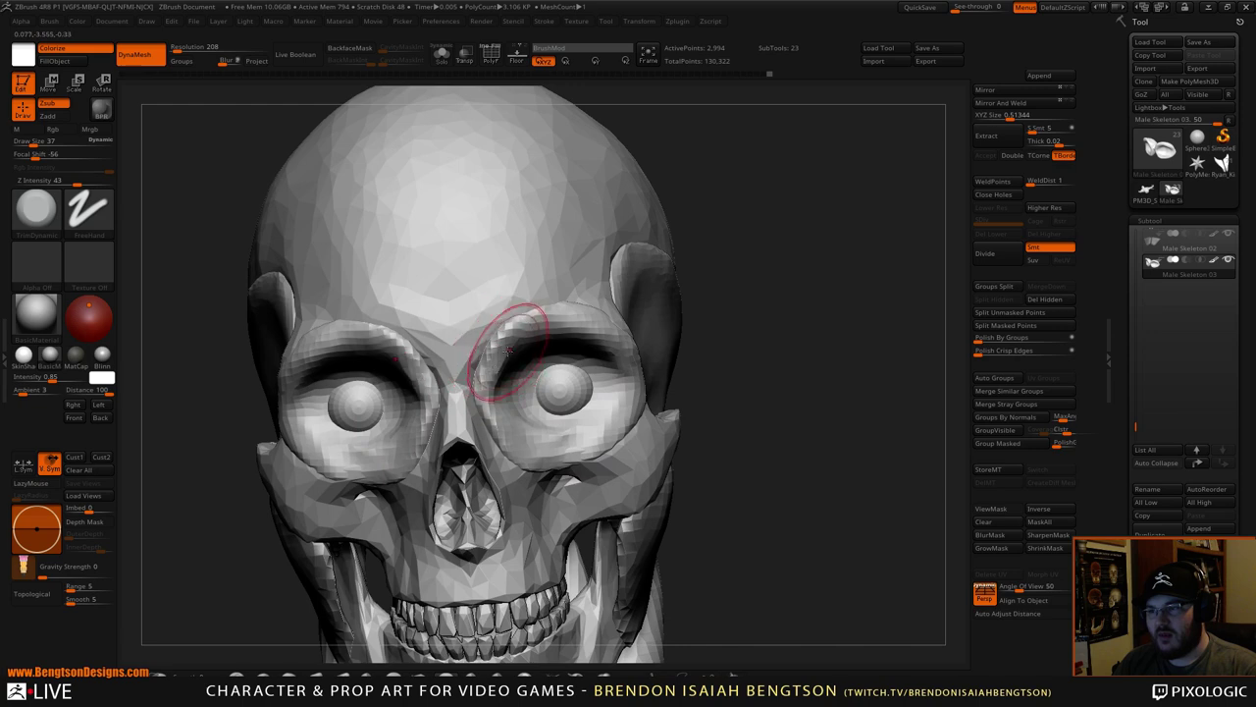
pyautogui.moveTo(490, 373)
pyautogui.mouseDown()
pyautogui.moveTo(497, 428)
pyautogui.moveTo(487, 402)
pyautogui.mouseUp()
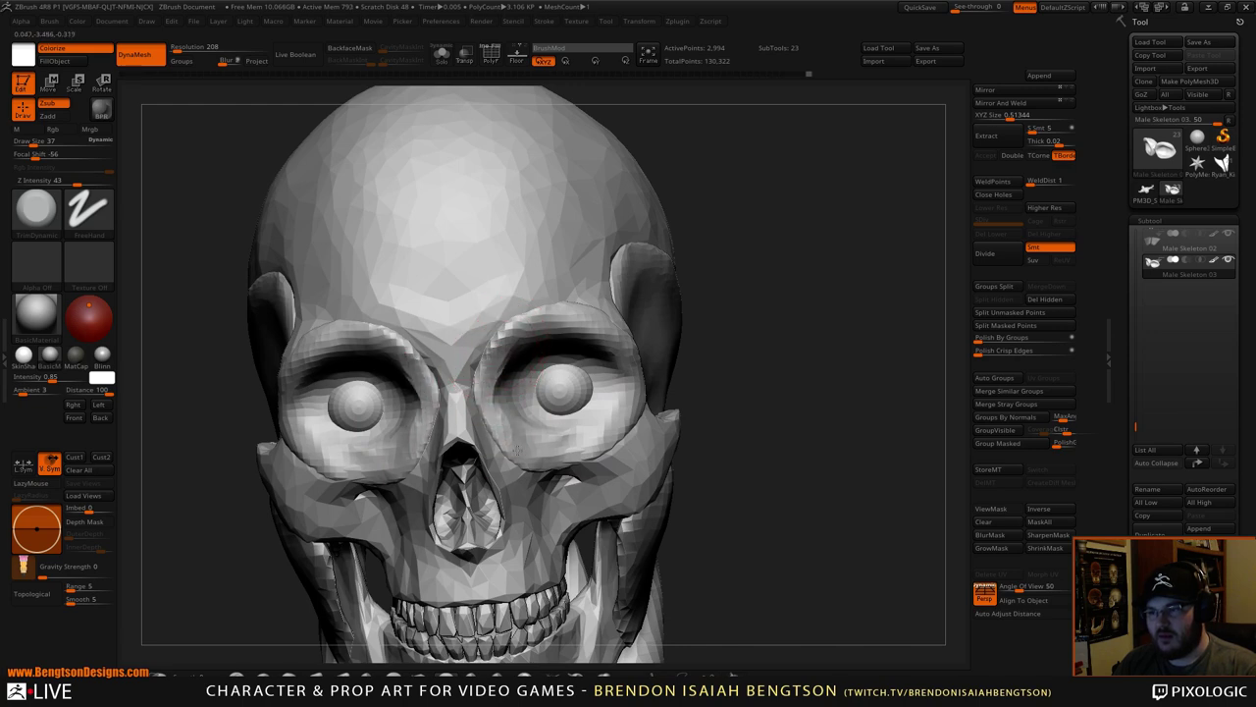
pyautogui.moveTo(517, 450); pyautogui.dragTo(530, 447)
pyautogui.moveTo(495, 355)
pyautogui.mouseDown()
pyautogui.moveTo(506, 335)
pyautogui.moveTo(492, 379)
pyautogui.moveTo(496, 350)
pyautogui.moveTo(533, 323)
pyautogui.mouseUp()
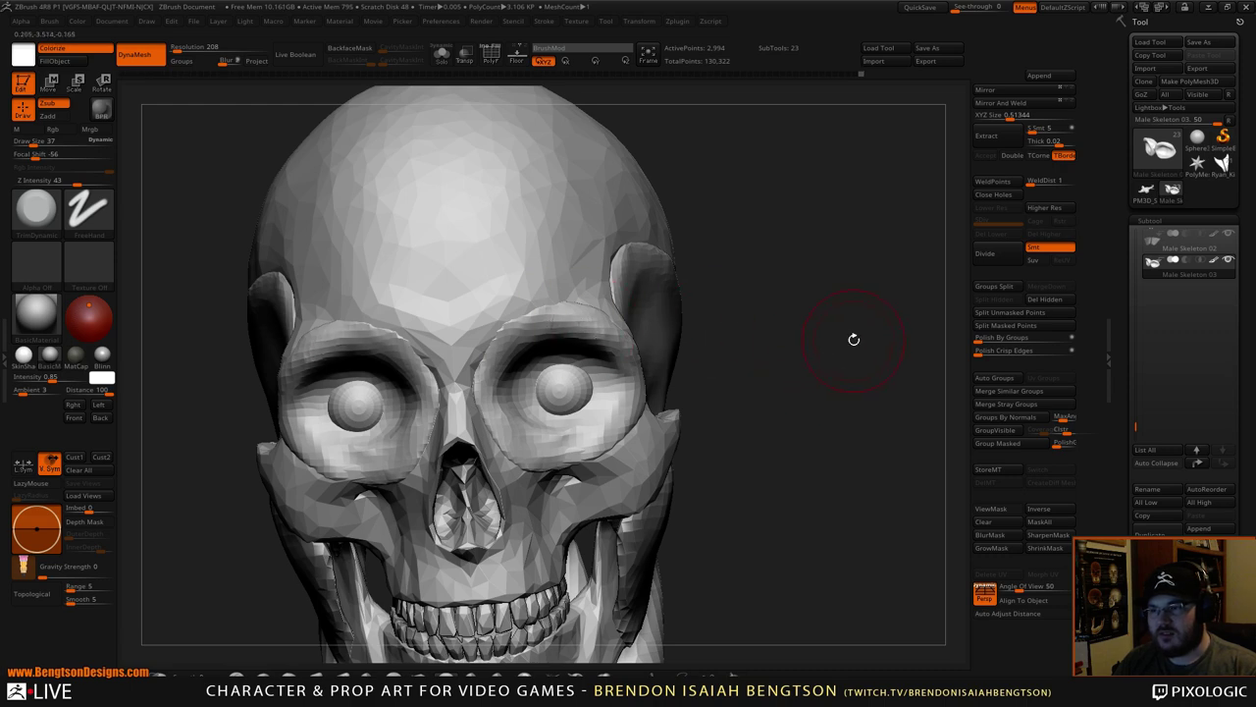
# - Build up upper and lower eyelid forms over the eyeballs with the ClayBuildup brush at draw size 27
pyautogui.keyDown('shift'); pyautogui.moveTo(853, 340); pyautogui.dragTo(802, 281); pyautogui.keyUp('shift')
pyautogui.press('b')
pyautogui.press('c')
pyautogui.press('b')
pyautogui.moveTo(553, 370)
pyautogui.mouseDown()
pyautogui.moveTo(565, 369)
pyautogui.moveTo(541, 370)
pyautogui.moveTo(569, 370)
pyautogui.moveTo(564, 360)
pyautogui.moveTo(536, 372)
pyautogui.moveTo(547, 378)
pyautogui.mouseUp()
pyautogui.press('space')
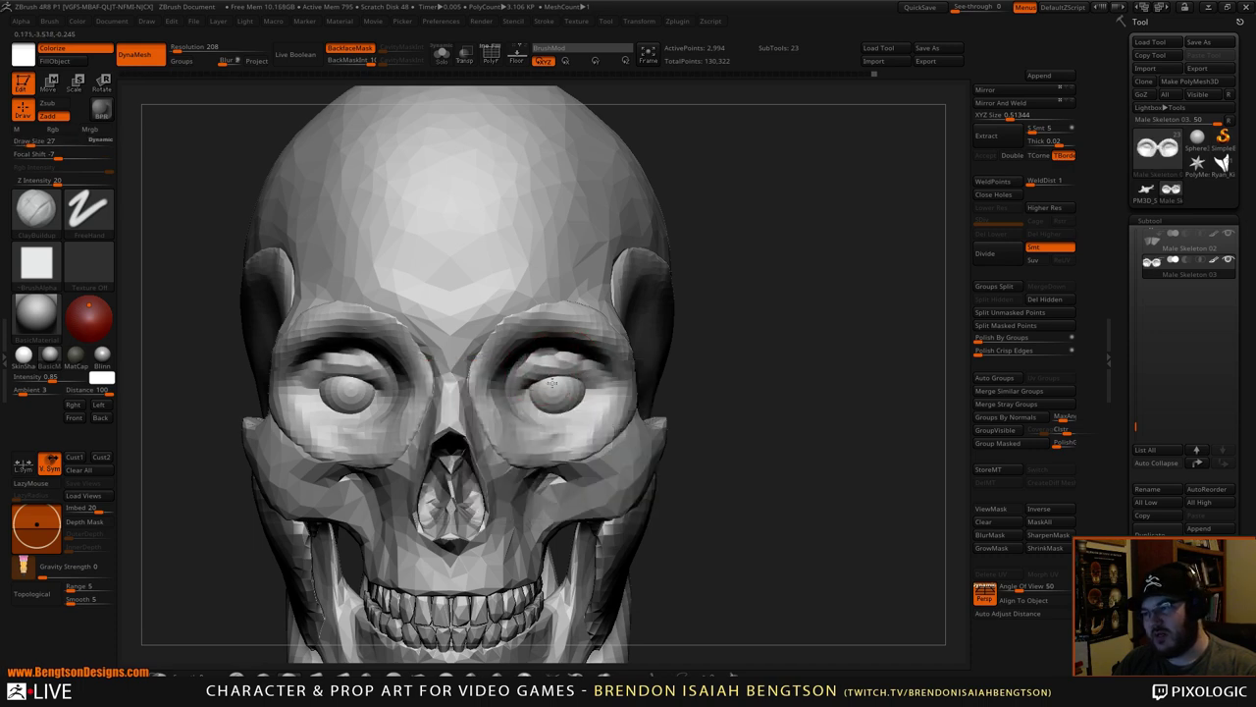
pyautogui.moveTo(734, 368); pyautogui.dragTo(590, 371)
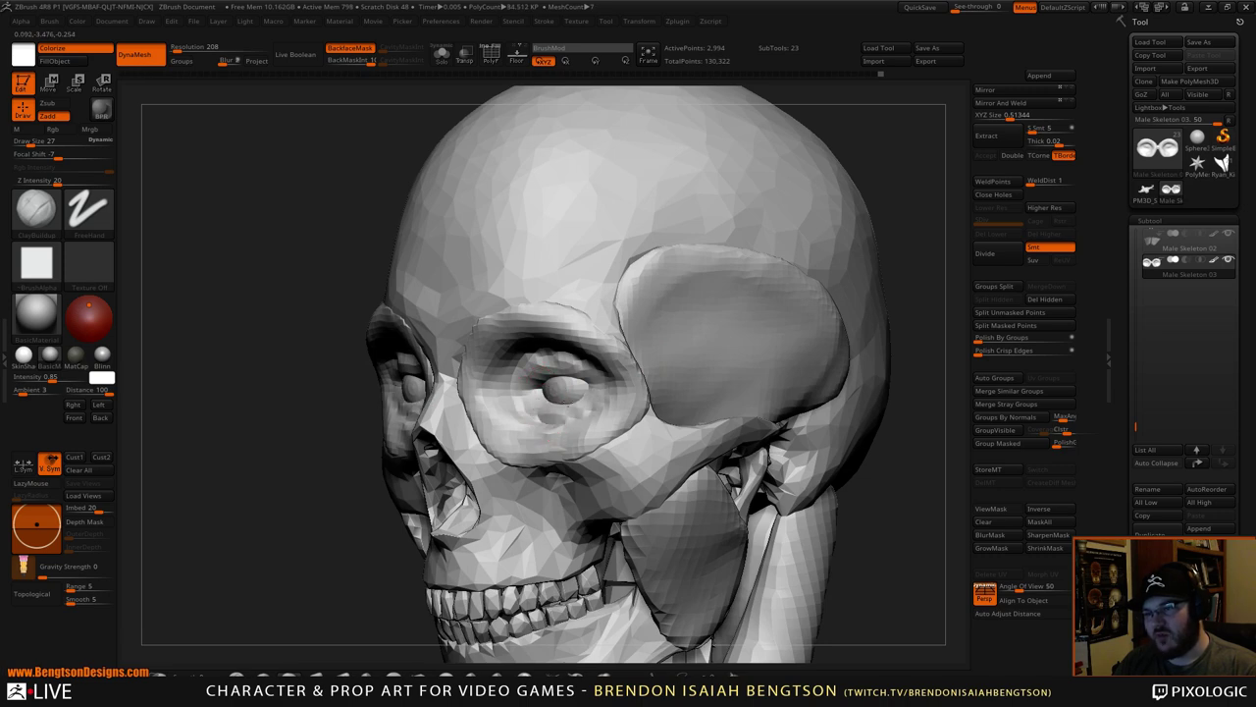
pyautogui.keyDown('alt'); pyautogui.moveTo(328, 497); pyautogui.dragTo(362, 462); pyautogui.keyUp('alt')
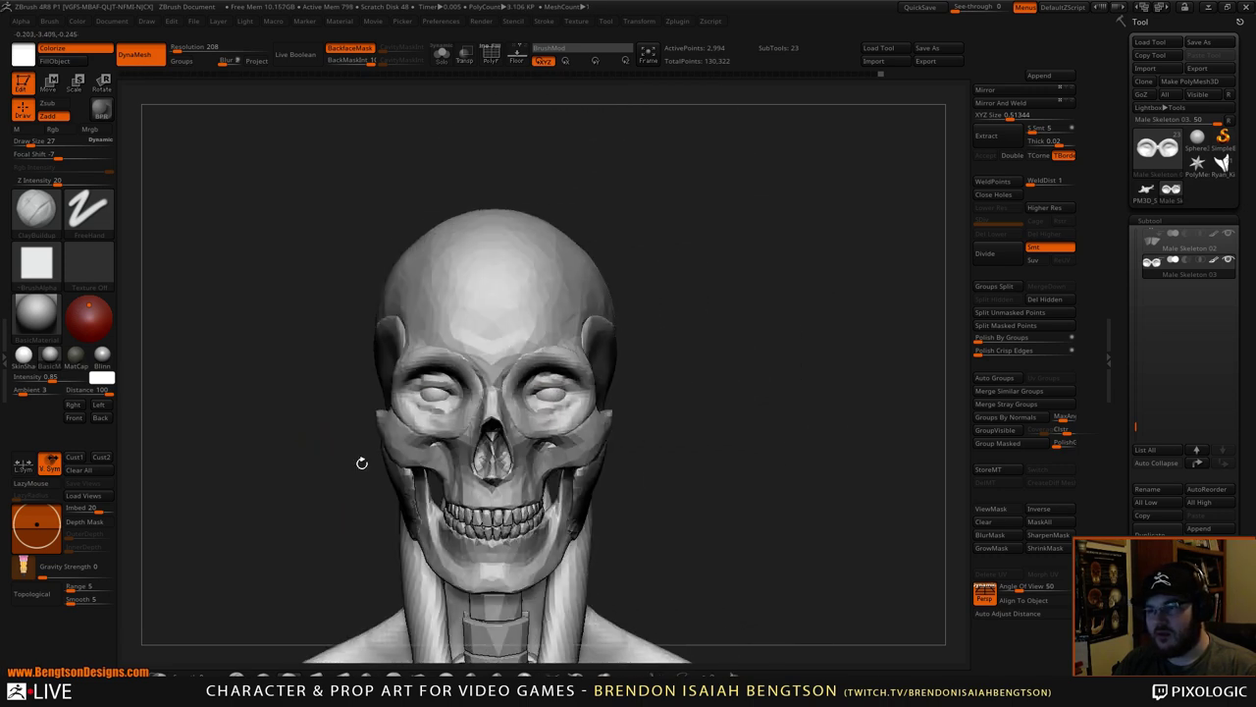
pyautogui.keyDown('alt'); pyautogui.moveTo(799, 407); pyautogui.dragTo(832, 294); pyautogui.keyUp('alt')
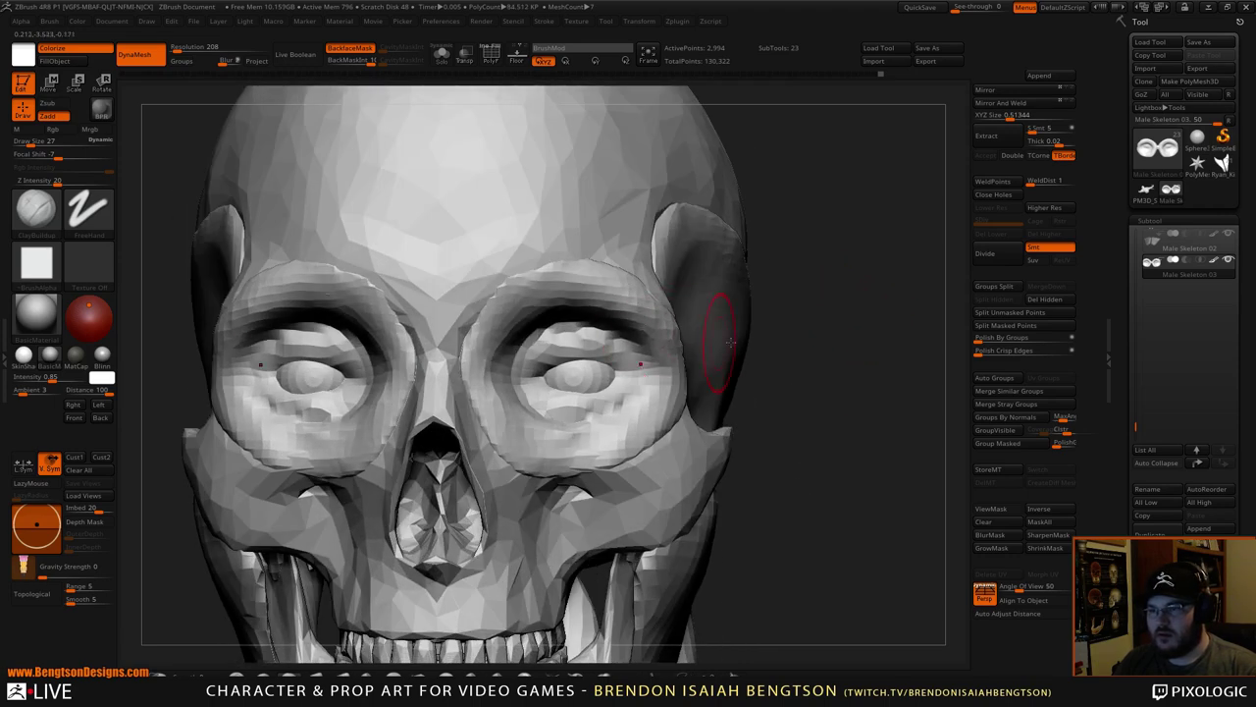
# - Set the DynaMesh resolution to 256 and remesh the eye muscle subtool
pyautogui.click(187, 48)
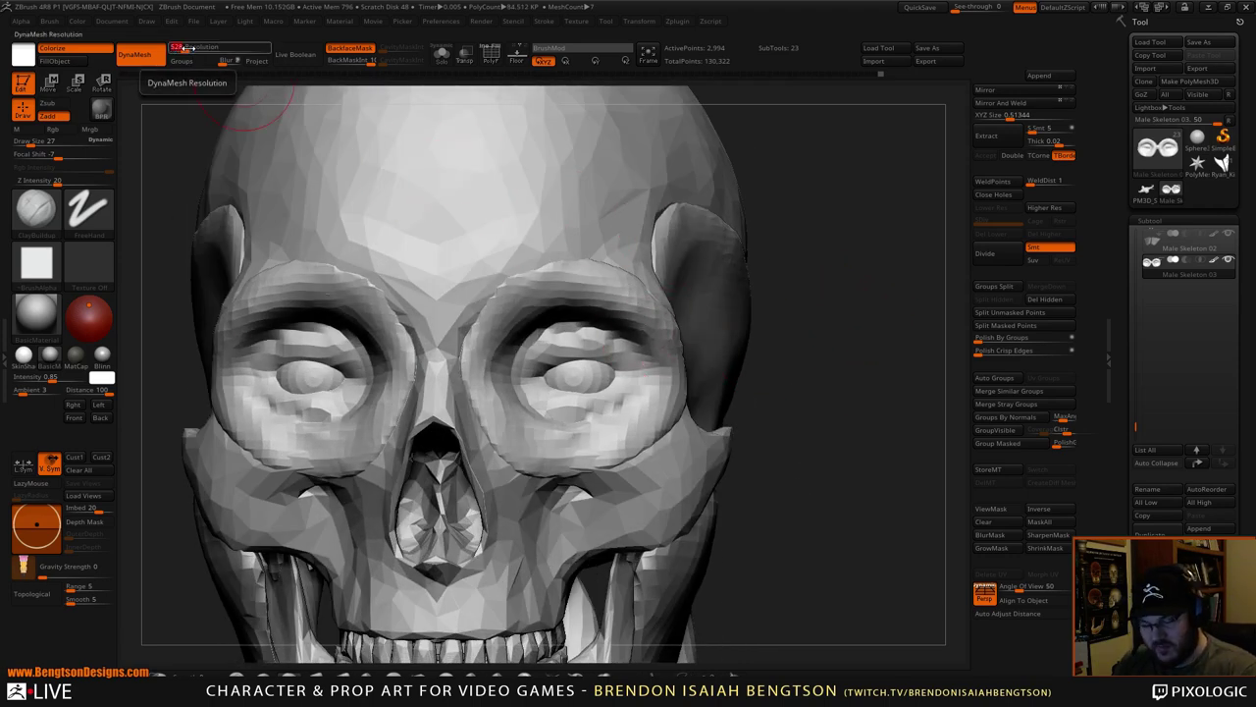
pyautogui.write('256')
pyautogui.press('Return')
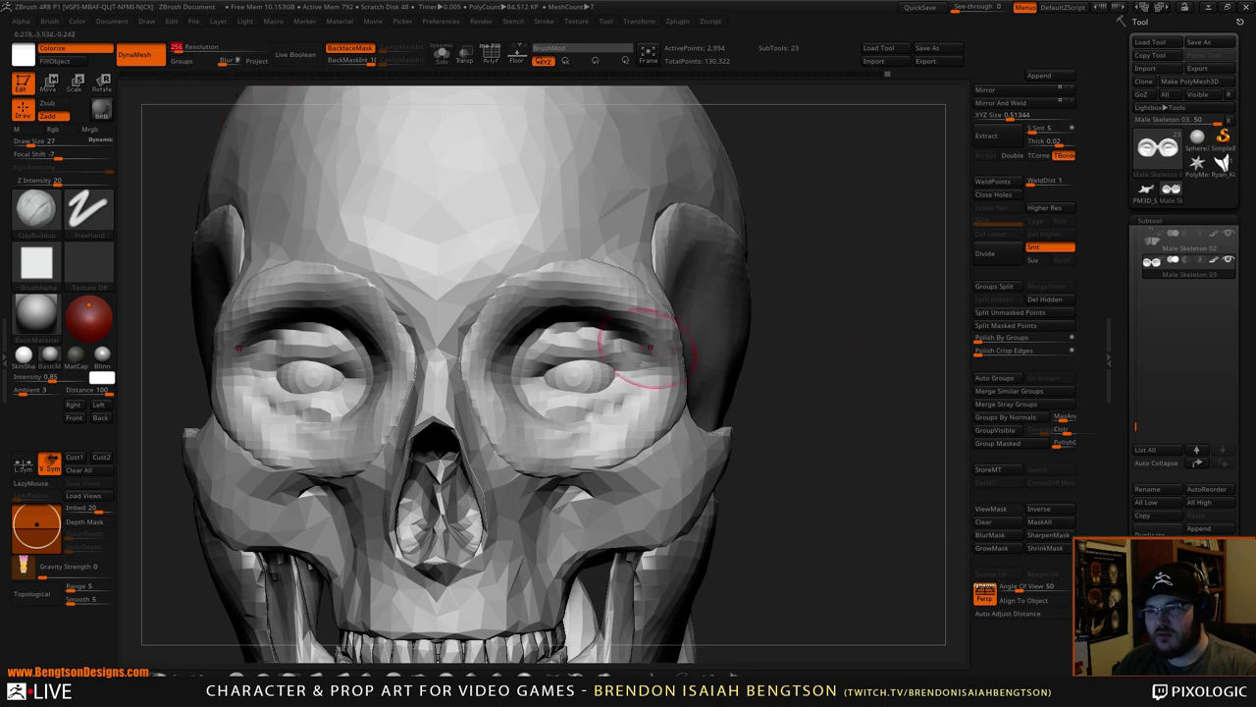
pyautogui.keyDown('ctrl'); pyautogui.moveTo(875, 287); pyautogui.dragTo(846, 322); pyautogui.keyUp('ctrl')
# - Refine the eyelids and their corners around the eyeballs with ClayBuildup at draw size 19 and the Move Topological brush
pyautogui.moveTo(789, 395); pyautogui.dragTo(789, 347)
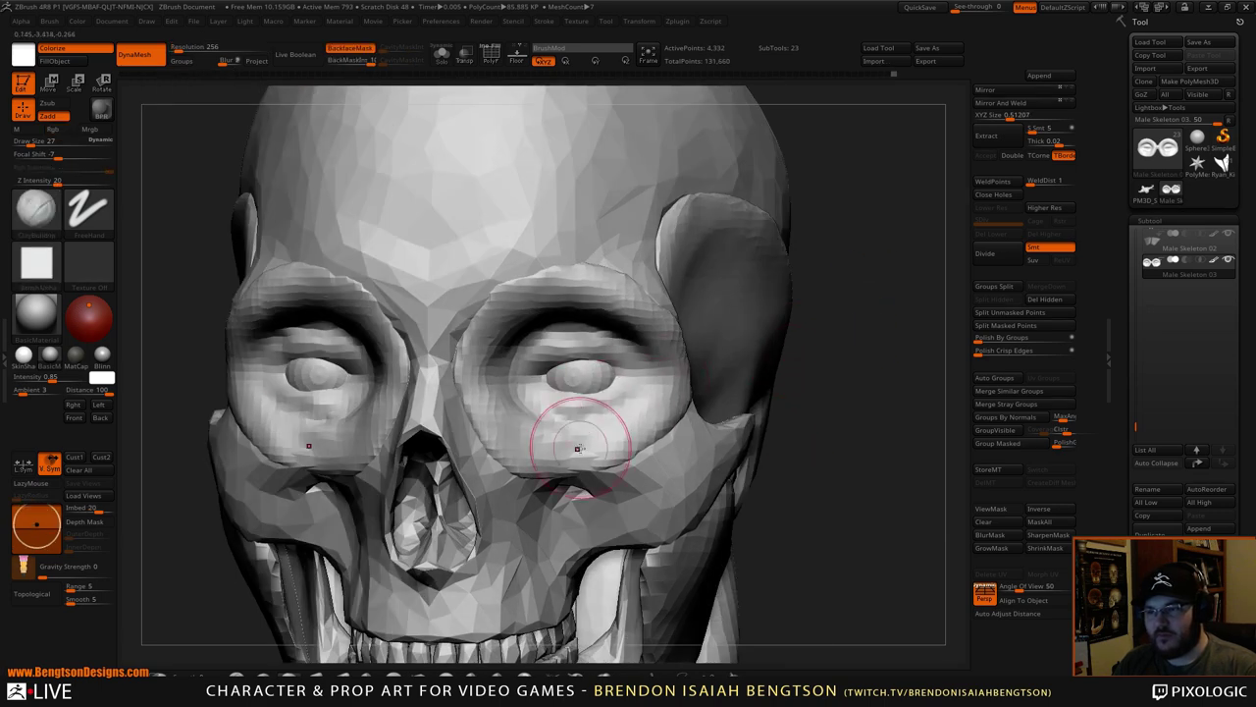
pyautogui.press('b')
pyautogui.press('m')
pyautogui.press('t')
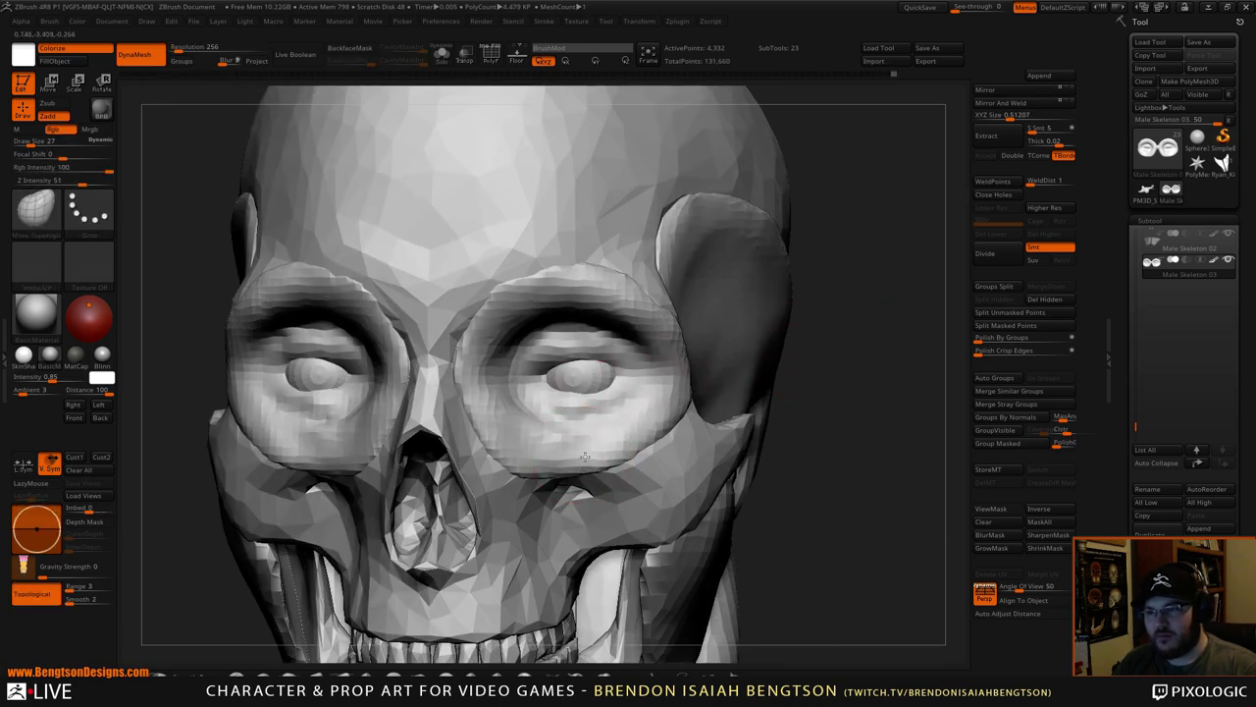
pyautogui.press('b')
pyautogui.press('c')
pyautogui.press('b')
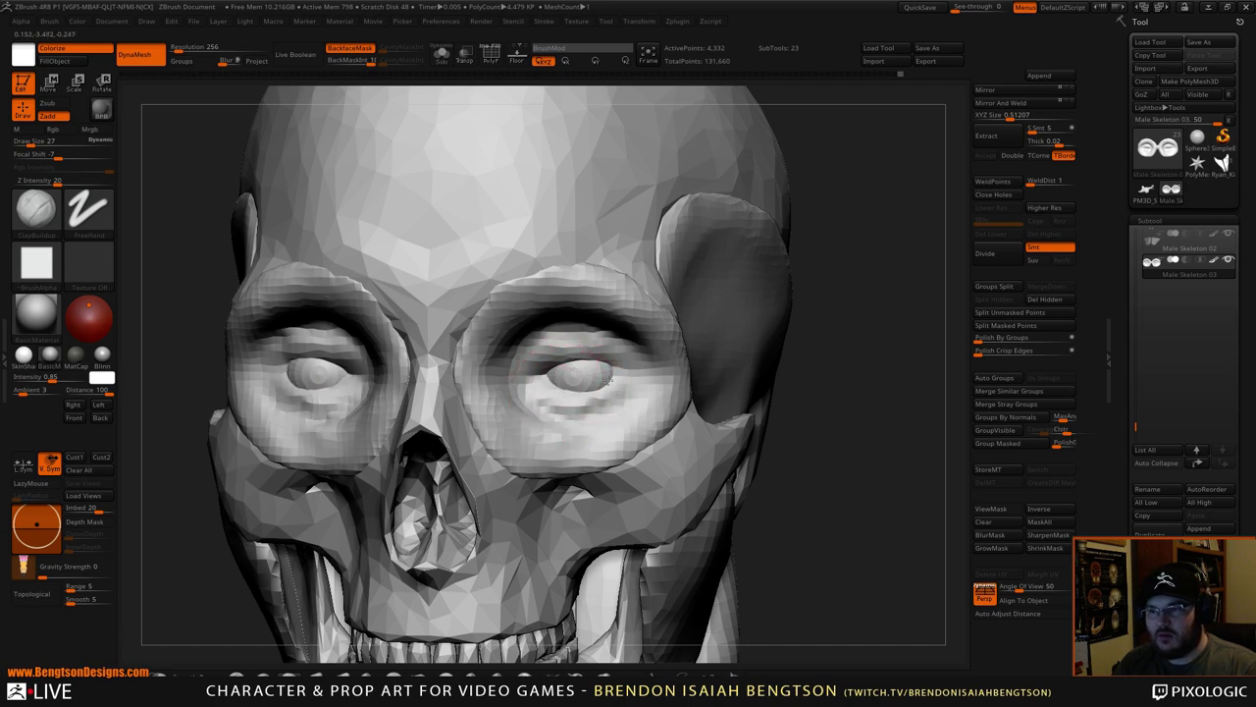
pyautogui.press('space')
pyautogui.moveTo(626, 376); pyautogui.dragTo(614, 377)
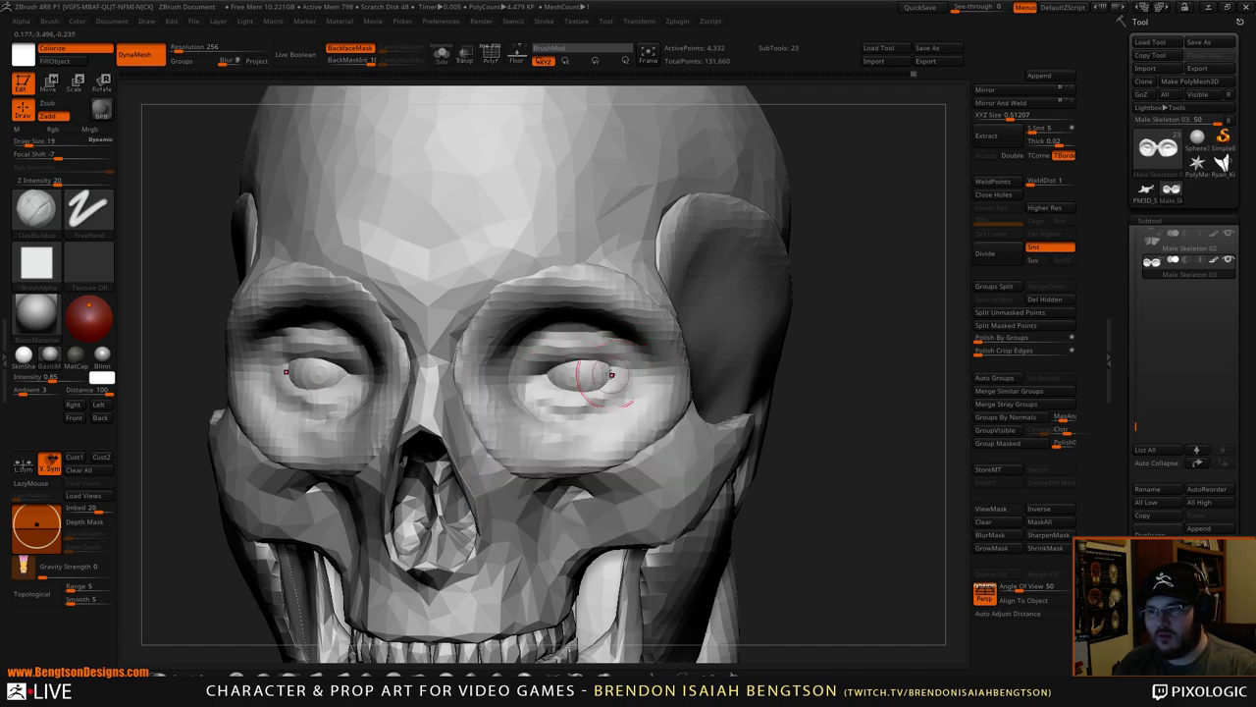
pyautogui.press('b')
pyautogui.press('m')
pyautogui.press('t')
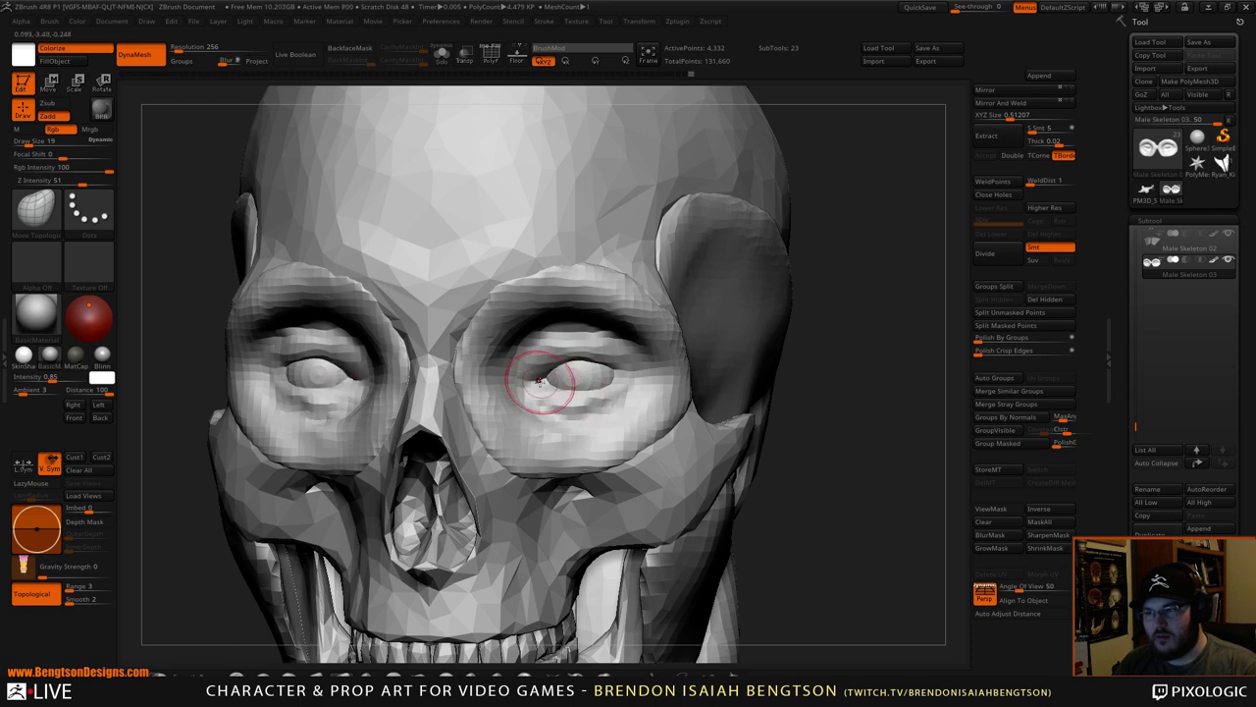
# - Examine the eye muscles, cheekbones and jaw of the skull from the front and from three-quarter angles
pyautogui.keyDown('shift'); pyautogui.moveTo(807, 337); pyautogui.dragTo(827, 276); pyautogui.keyUp('shift')
pyautogui.moveTo(874, 346); pyautogui.dragTo(863, 463)
pyautogui.moveTo(886, 369)
pyautogui.mouseDown()
pyautogui.moveTo(864, 357)
pyautogui.moveTo(933, 360)
pyautogui.moveTo(903, 362)
pyautogui.mouseUp()
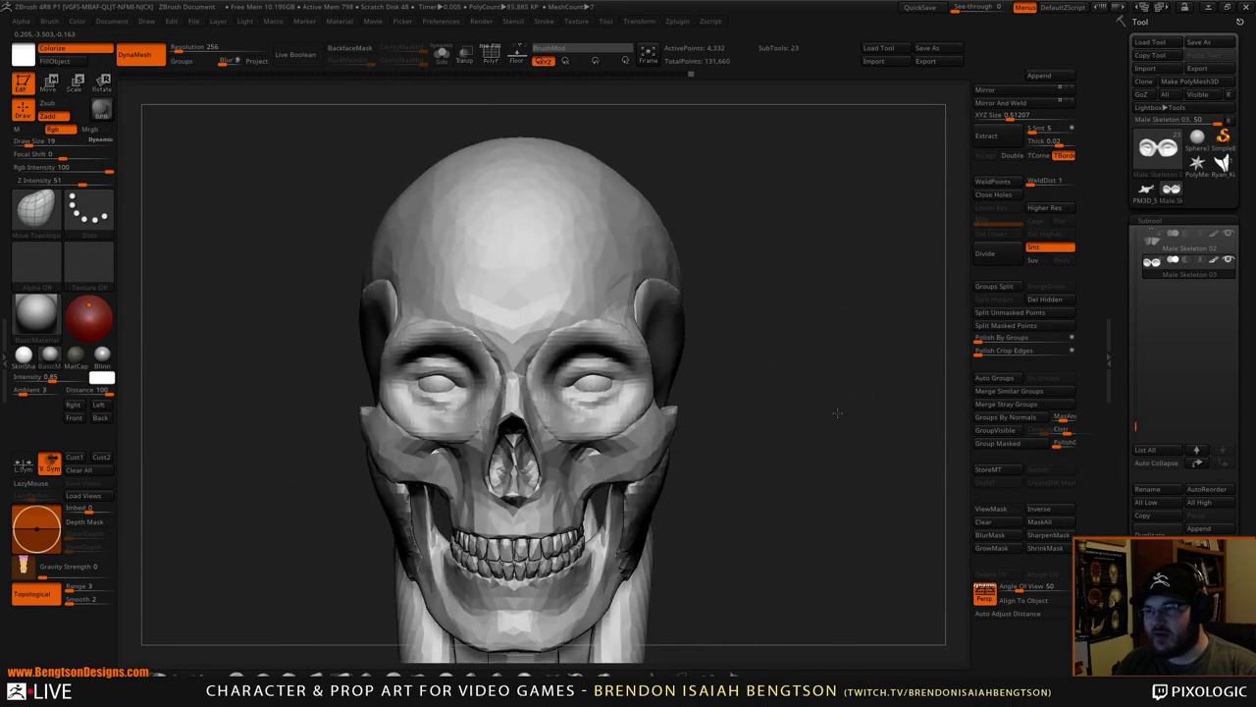
pyautogui.keyDown('alt'); pyautogui.moveTo(836, 415); pyautogui.dragTo(838, 279); pyautogui.keyUp('alt')
pyautogui.moveTo(840, 335); pyautogui.dragTo(796, 313)
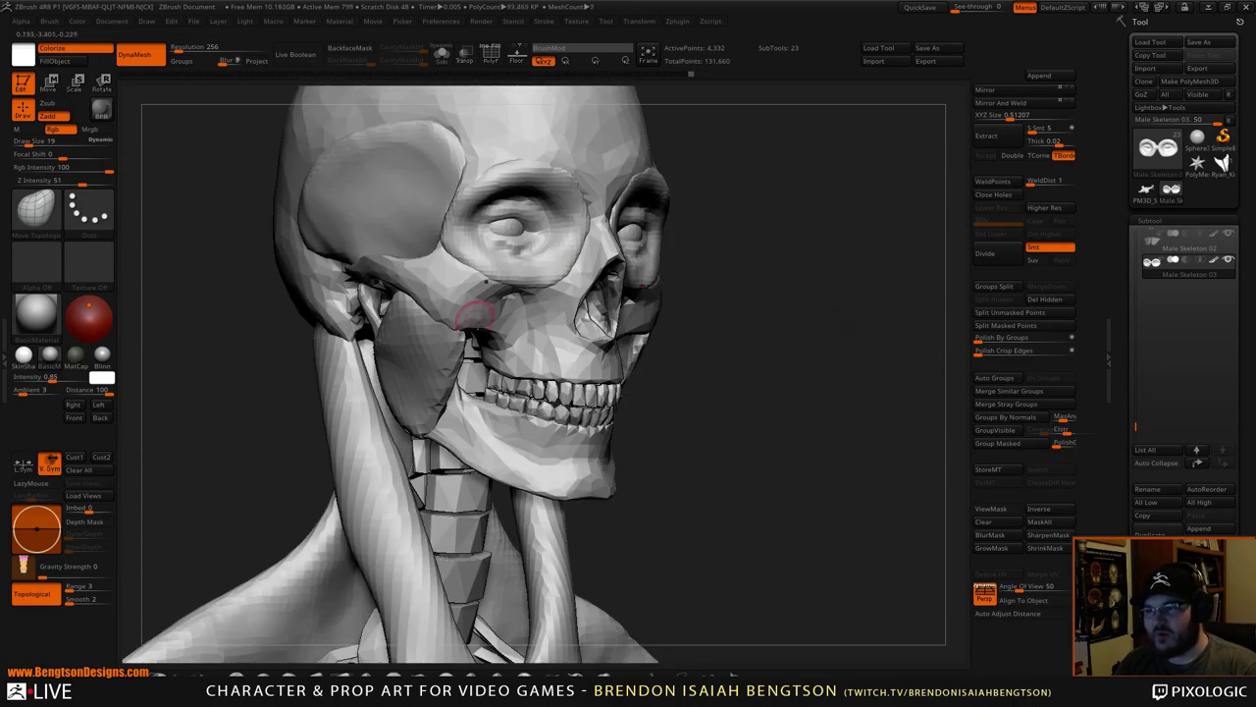
pyautogui.moveTo(749, 354)
pyautogui.mouseDown()
pyautogui.moveTo(861, 376)
pyautogui.moveTo(834, 375)
pyautogui.moveTo(805, 360)
pyautogui.moveTo(867, 368)
pyautogui.moveTo(829, 373)
pyautogui.mouseUp()
pyautogui.keyDown('alt'); pyautogui.moveTo(830, 373); pyautogui.dragTo(863, 302); pyautogui.keyUp('alt')
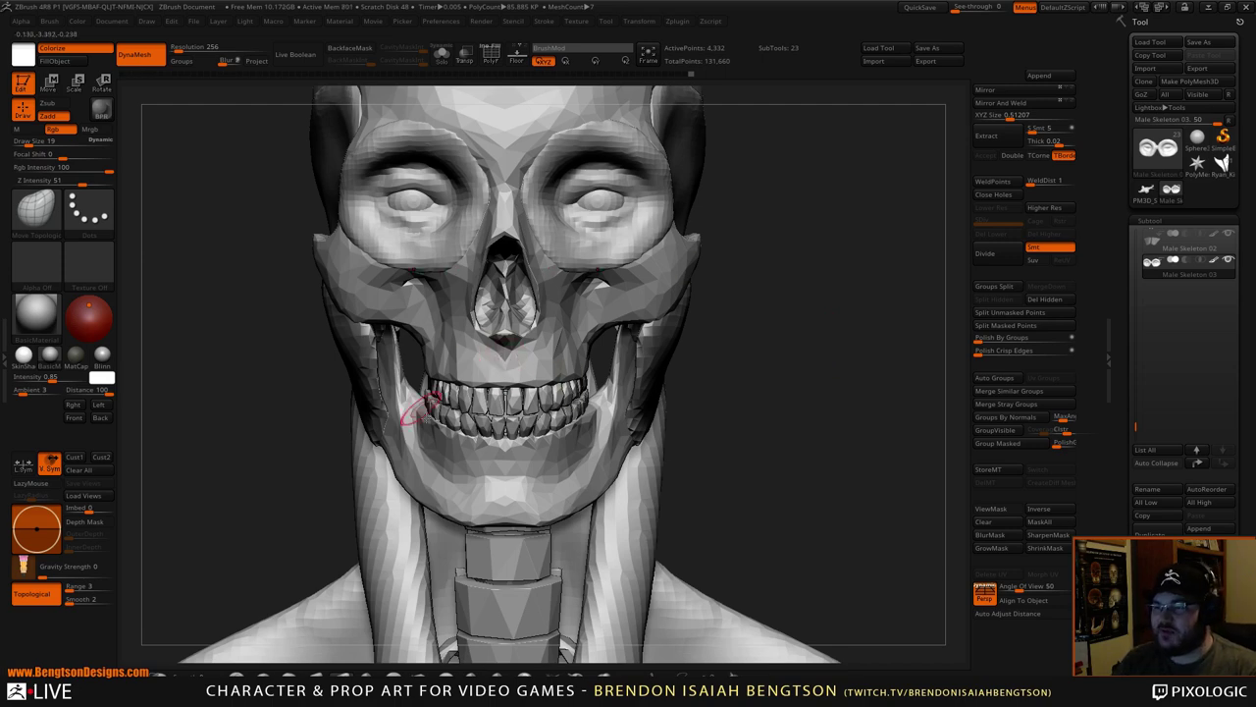
pyautogui.moveTo(786, 412)
pyautogui.mouseDown()
pyautogui.moveTo(805, 413)
pyautogui.moveTo(838, 367)
pyautogui.moveTo(510, 392)
pyautogui.mouseUp()
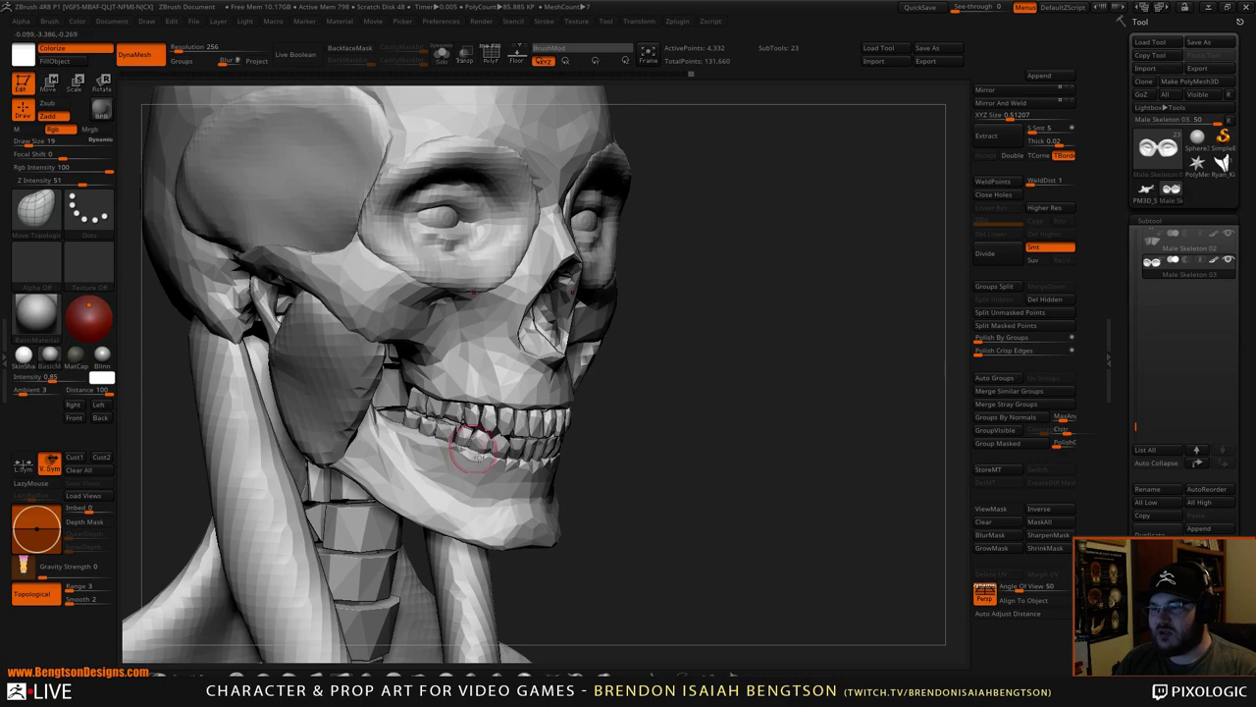
pyautogui.moveTo(783, 413); pyautogui.dragTo(836, 336)
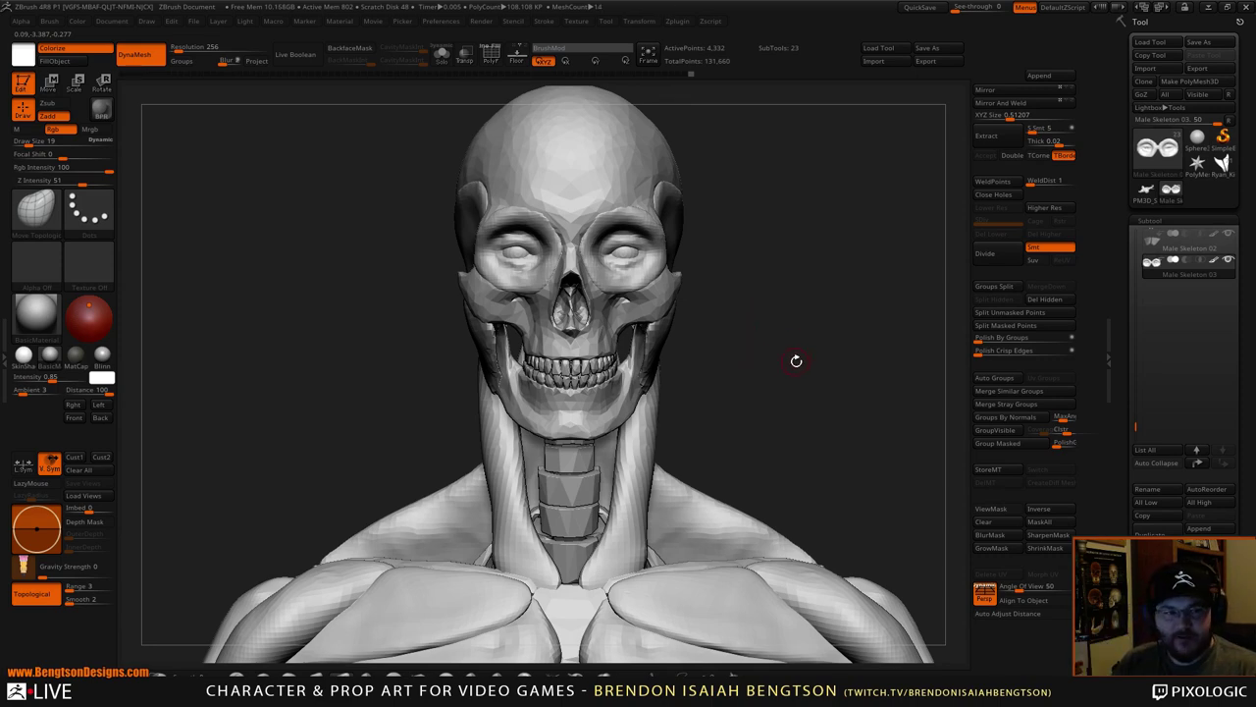
# - Make the skeleton the active subtool and insert a Sphere 32 primitive over the chin with the IMM Primitives brush
pyautogui.keyDown('alt'); pyautogui.moveTo(794, 359); pyautogui.dragTo(850, 380); pyautogui.keyUp('alt')
pyautogui.keyDown('alt'); pyautogui.click(528, 454); pyautogui.keyUp('alt')
pyautogui.moveTo(673, 449); pyautogui.dragTo(816, 364)
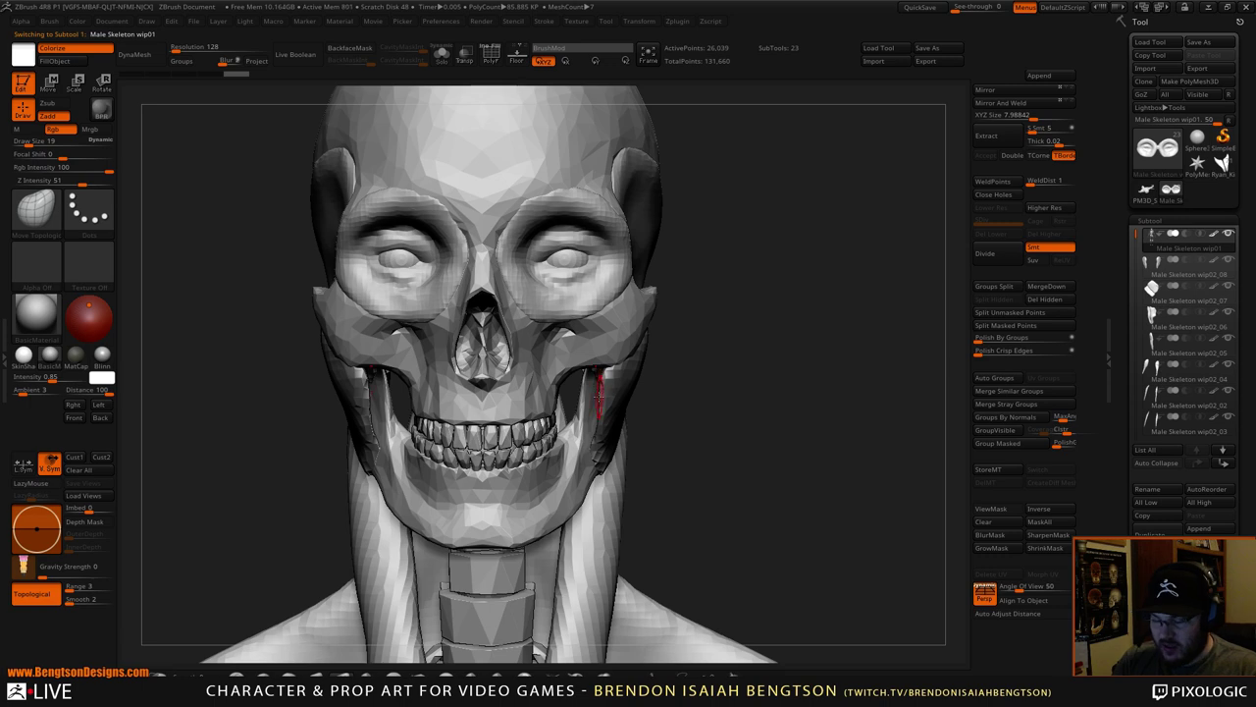
pyautogui.press('b')
pyautogui.press('i')
pyautogui.click(265, 541)
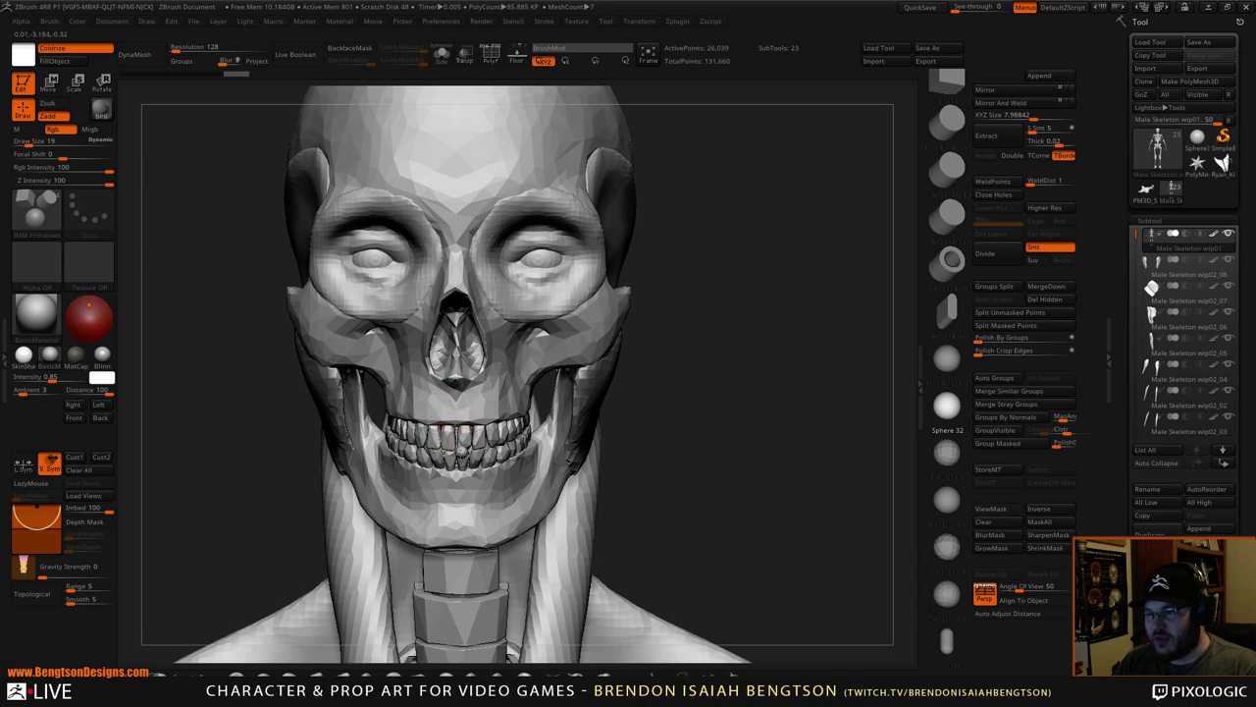
pyautogui.moveTo(462, 450); pyautogui.dragTo(468, 488)
# - Split the inserted sphere off the skeleton by its unmasked points and make it the active subtool
pyautogui.moveTo(695, 393); pyautogui.dragTo(734, 412)
pyautogui.click(1004, 315)
pyautogui.keyDown('alt'); pyautogui.click(545, 449); pyautogui.keyUp('alt')
pyautogui.keyDown('shift'); pyautogui.moveTo(724, 334); pyautogui.dragTo(709, 317); pyautogui.keyUp('shift')
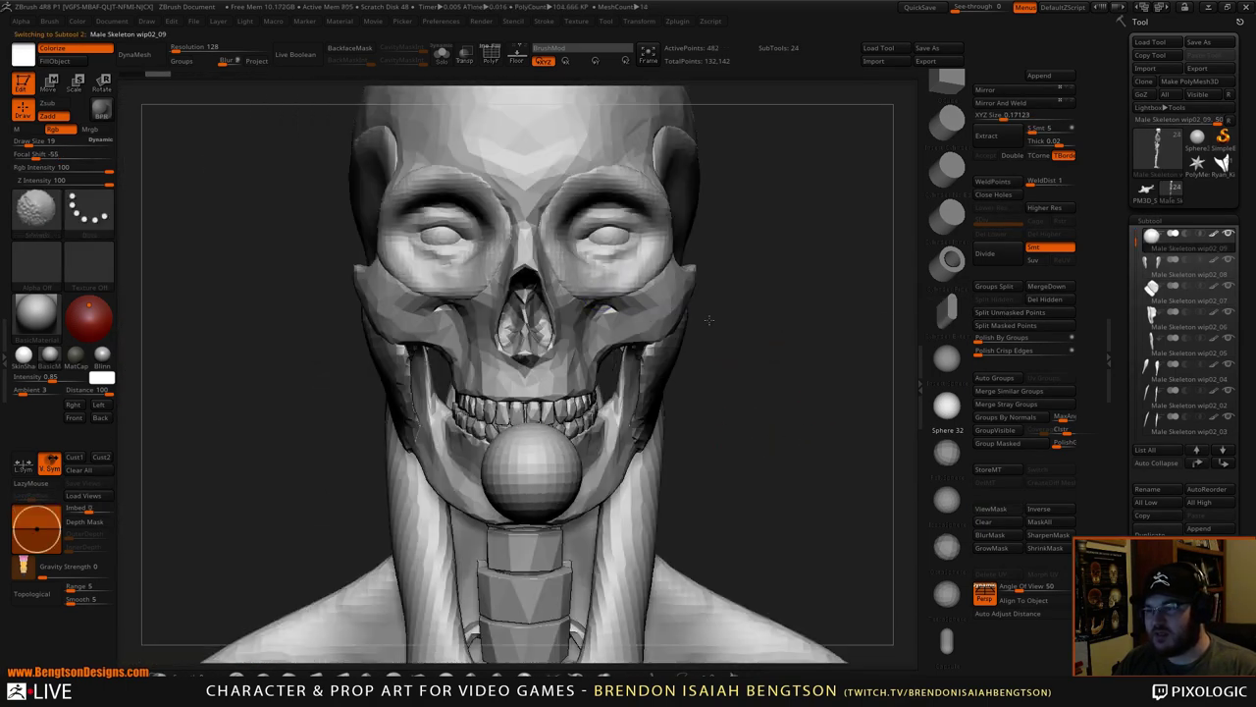
# - Convert the chin sphere to DynaMesh at a resolution of 256
pyautogui.click(197, 49)
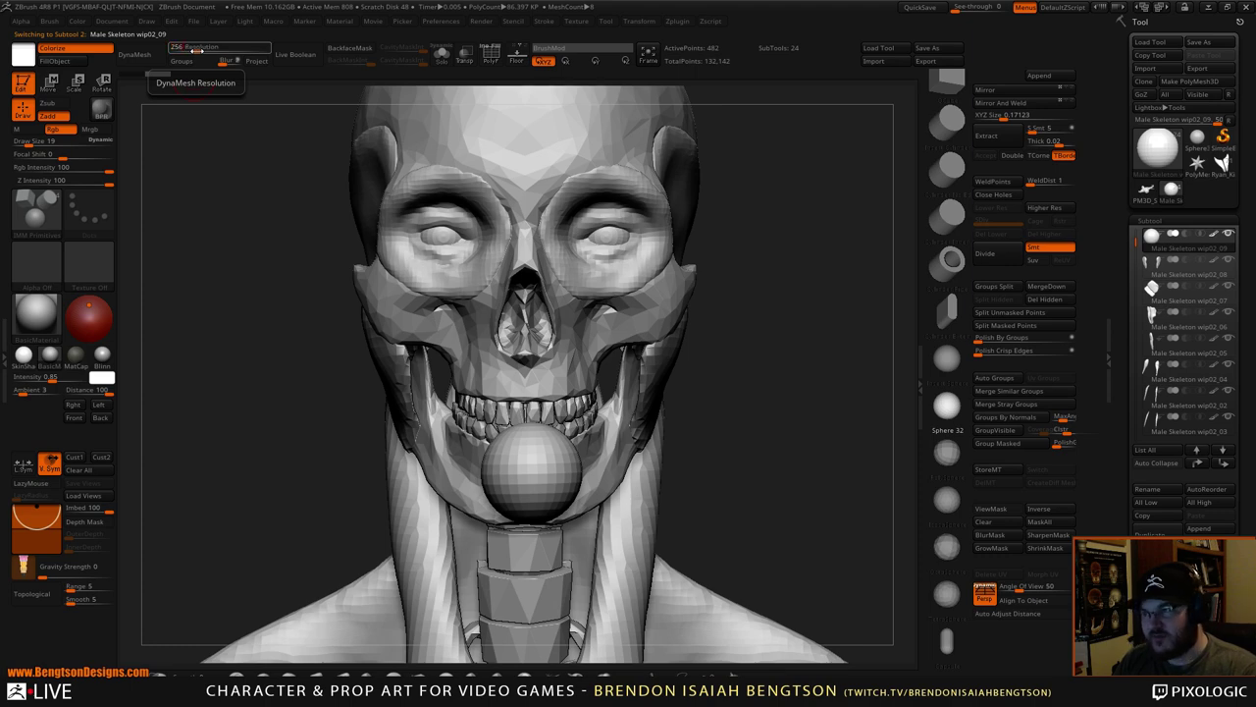
pyautogui.write('256')
pyautogui.press('Return')
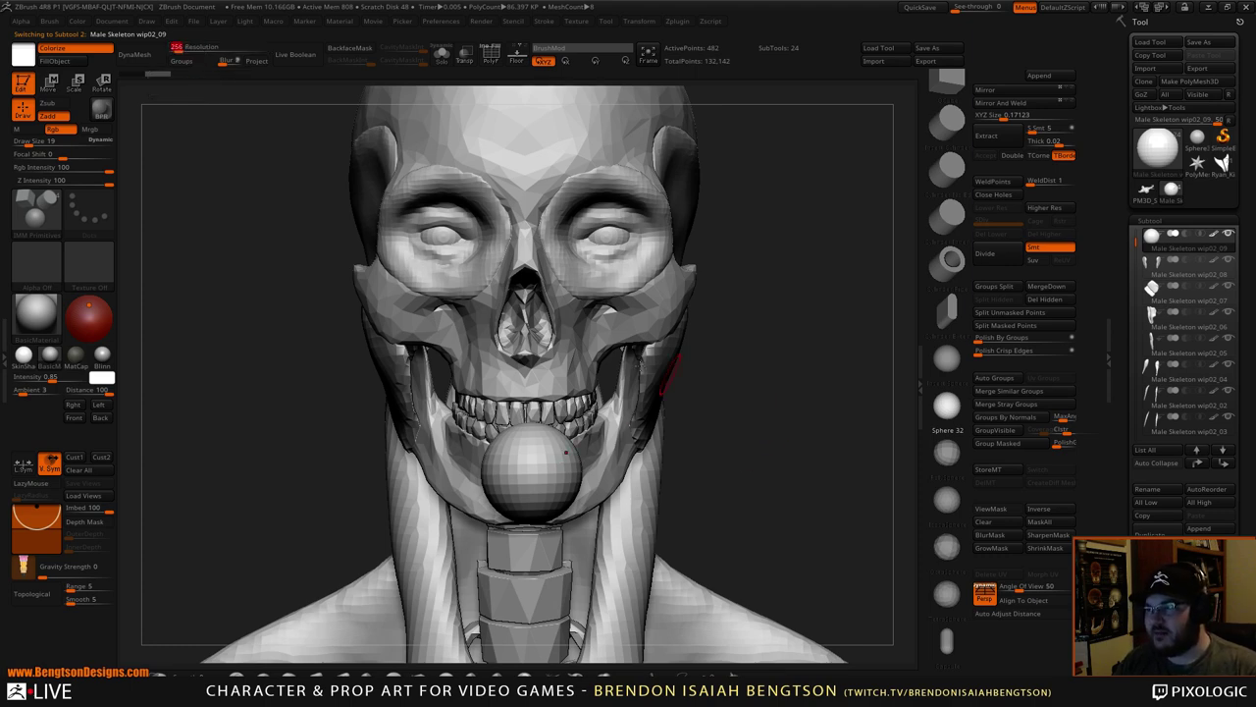
pyautogui.click(144, 59)
# - Choose the Move Topological brush, then mirror and weld the chin sphere to make it symmetrical across the face's midline
pyautogui.keyDown('alt'); pyautogui.moveTo(822, 401); pyautogui.dragTo(753, 364); pyautogui.keyUp('alt')
pyautogui.press('b')
pyautogui.press('m')
pyautogui.press('t')
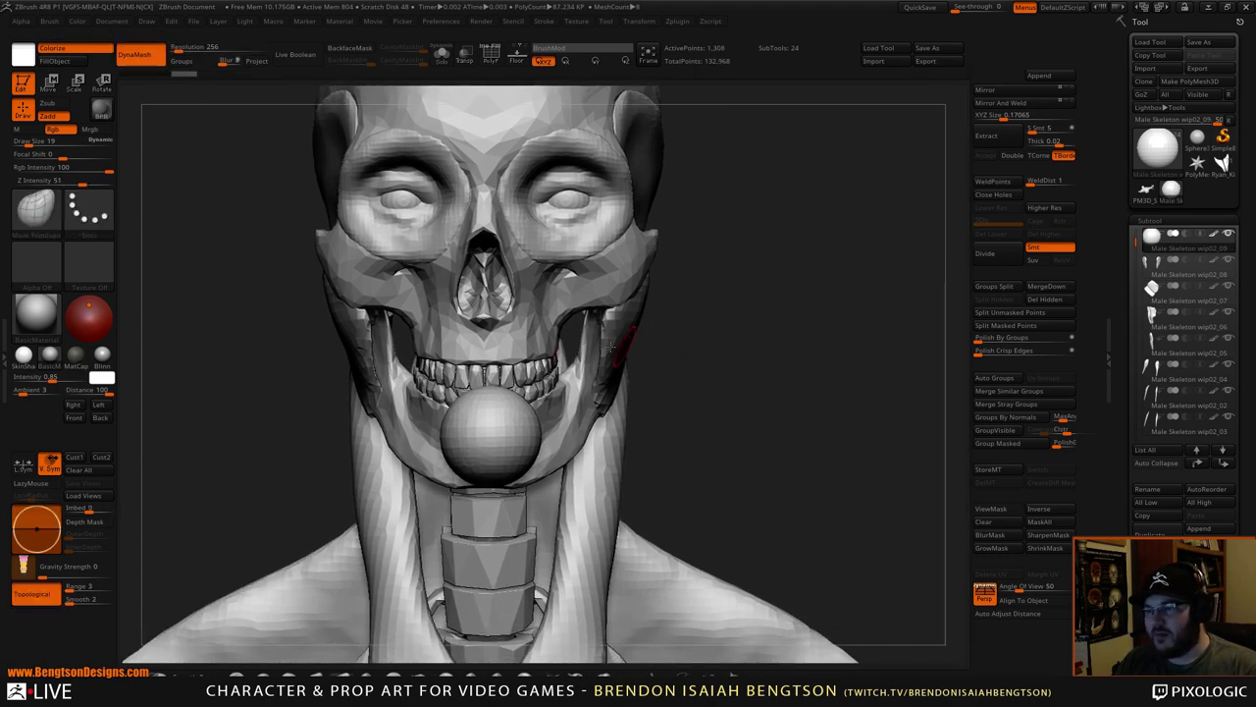
pyautogui.press('space')
pyautogui.click(988, 94)
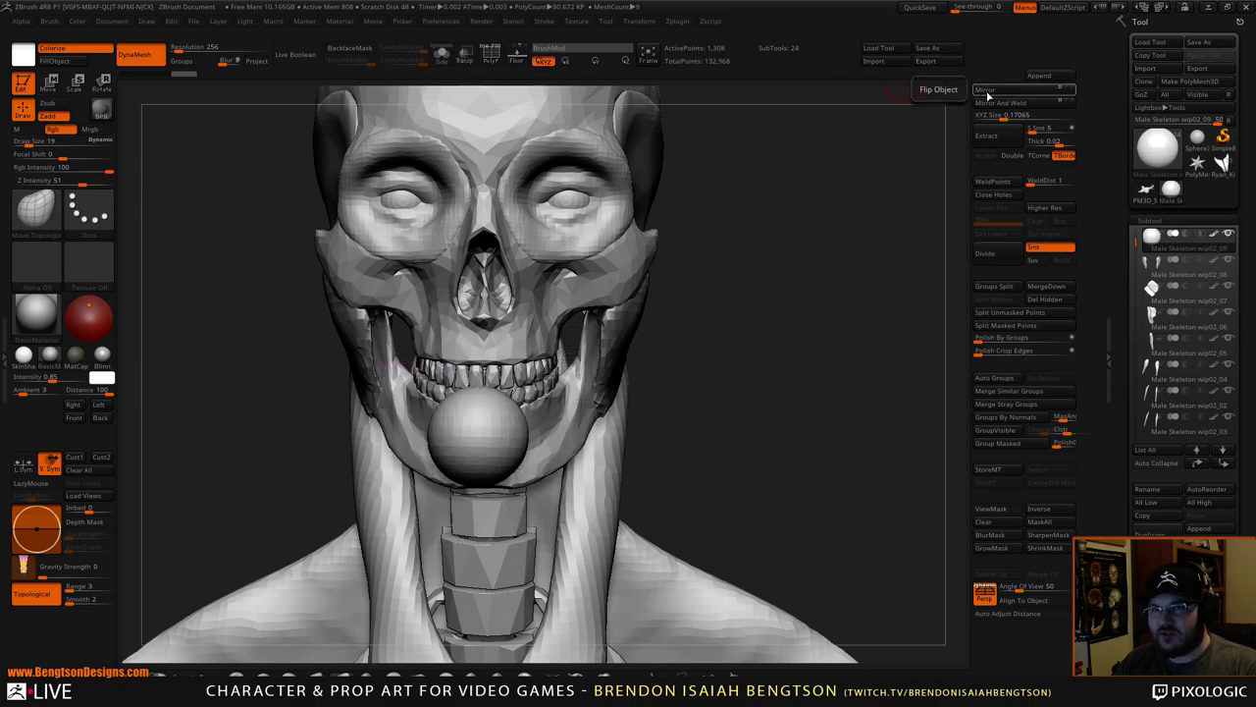
pyautogui.click(989, 105)
# - Enlarge the Move Topological brush to draw size 46 and beyond, and pull the chin sphere into a tall oval over the mouth
pyautogui.moveTo(819, 344)
pyautogui.keyDown('alt'); pyautogui.mouseDown()
pyautogui.moveTo(820, 362)
pyautogui.moveTo(707, 356)
pyautogui.moveTo(812, 354)
pyautogui.mouseUp(); pyautogui.keyUp('alt')
pyautogui.moveTo(819, 349); pyautogui.dragTo(781, 292)
pyautogui.press('space')
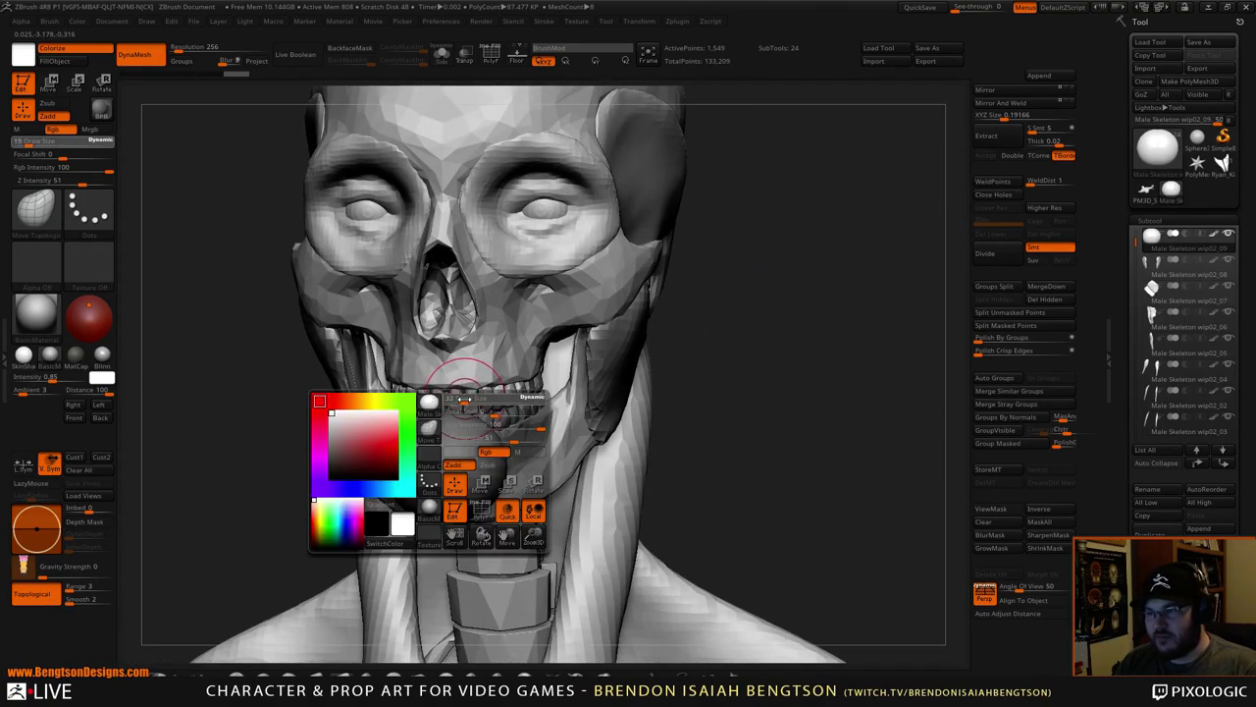
pyautogui.moveTo(459, 401); pyautogui.dragTo(471, 401)
pyautogui.moveTo(883, 378); pyautogui.dragTo(720, 378)
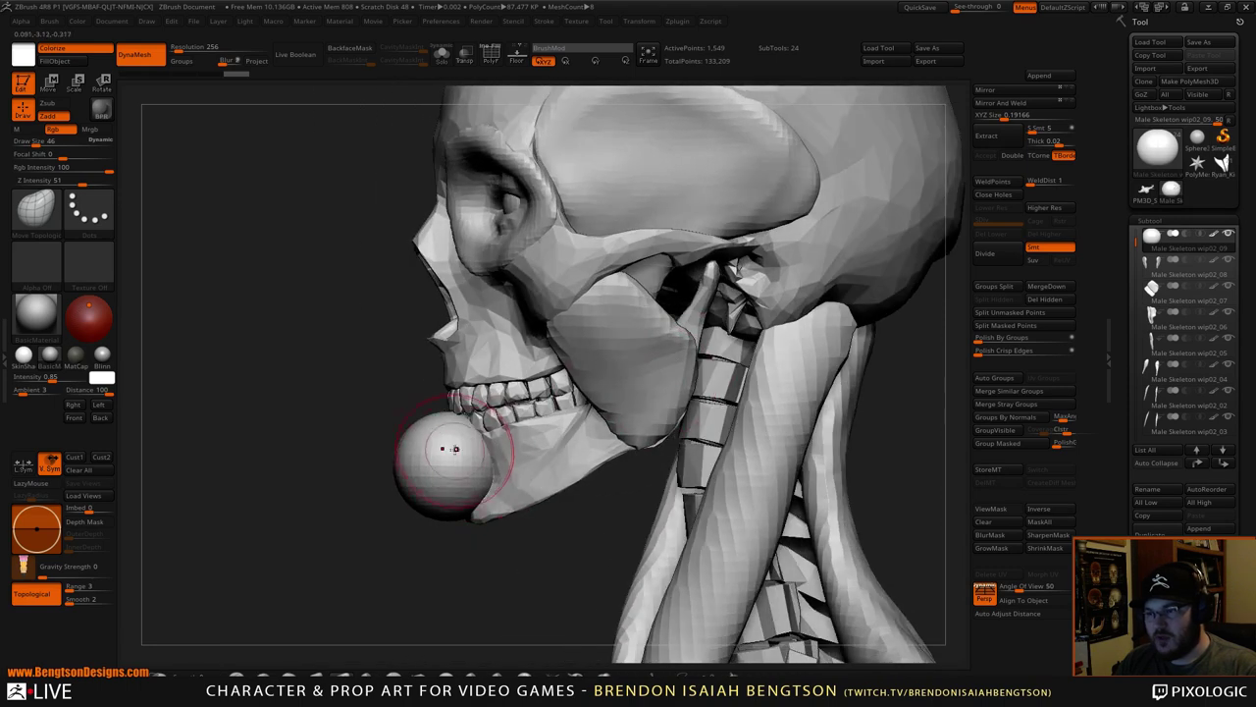
pyautogui.moveTo(449, 449)
pyautogui.mouseDown()
pyautogui.moveTo(428, 462)
pyautogui.moveTo(480, 451)
pyautogui.moveTo(440, 377)
pyautogui.moveTo(453, 372)
pyautogui.mouseUp()
pyautogui.press('space')
pyautogui.moveTo(378, 390); pyautogui.dragTo(693, 370)
pyautogui.press('b')
pyautogui.press('m')
pyautogui.press('t')
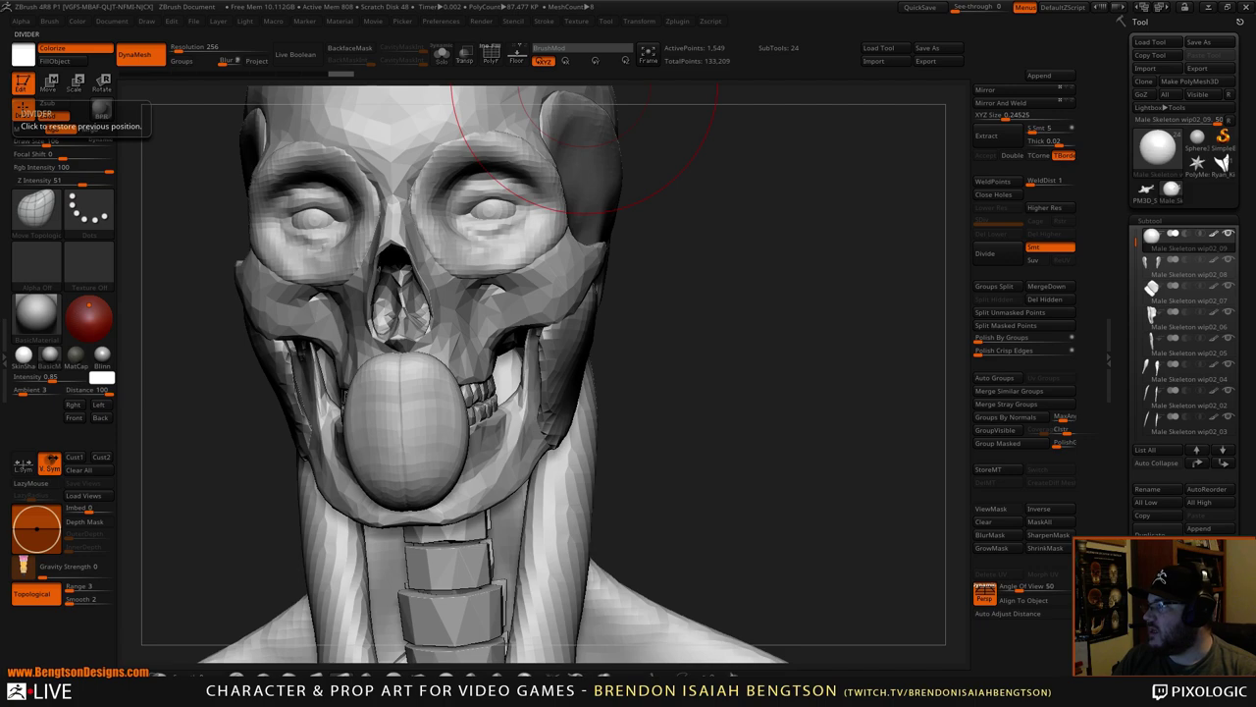
# - Switch to the browser and examine the muscle insertion references for the orbicularis oris and the other mouth muscles
pyautogui.hotkey('alt', 'Tab')
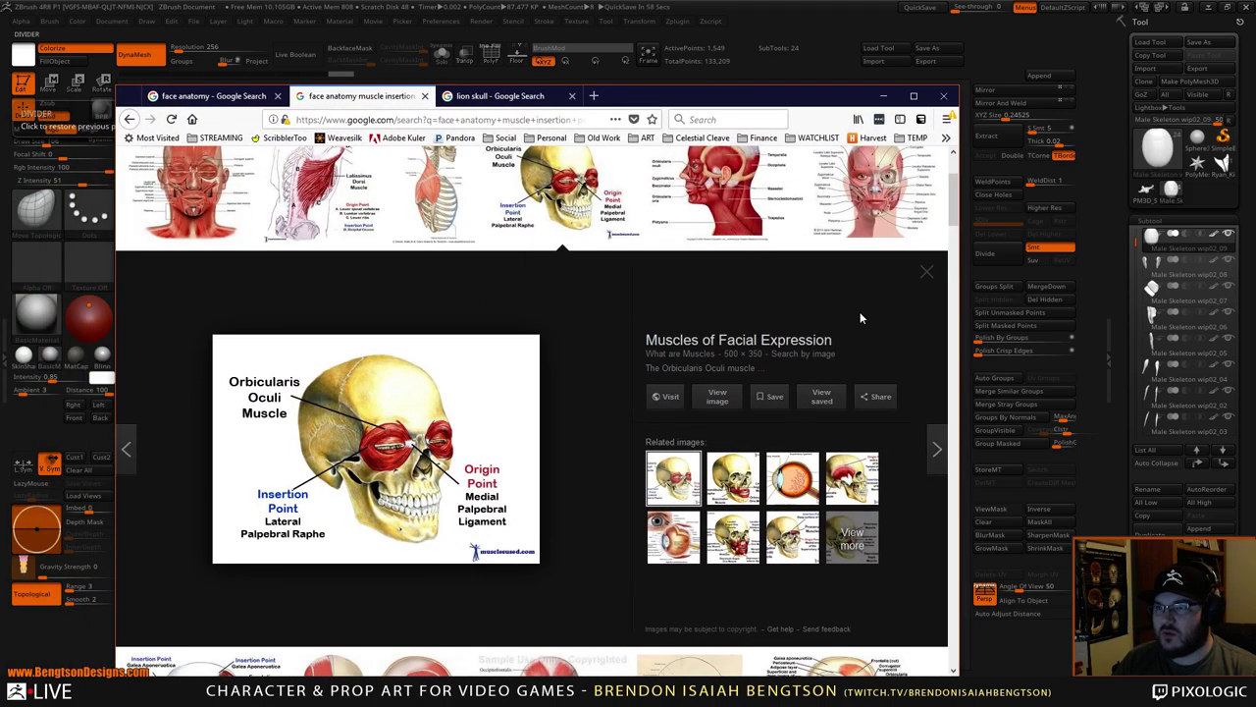
pyautogui.click(737, 497)
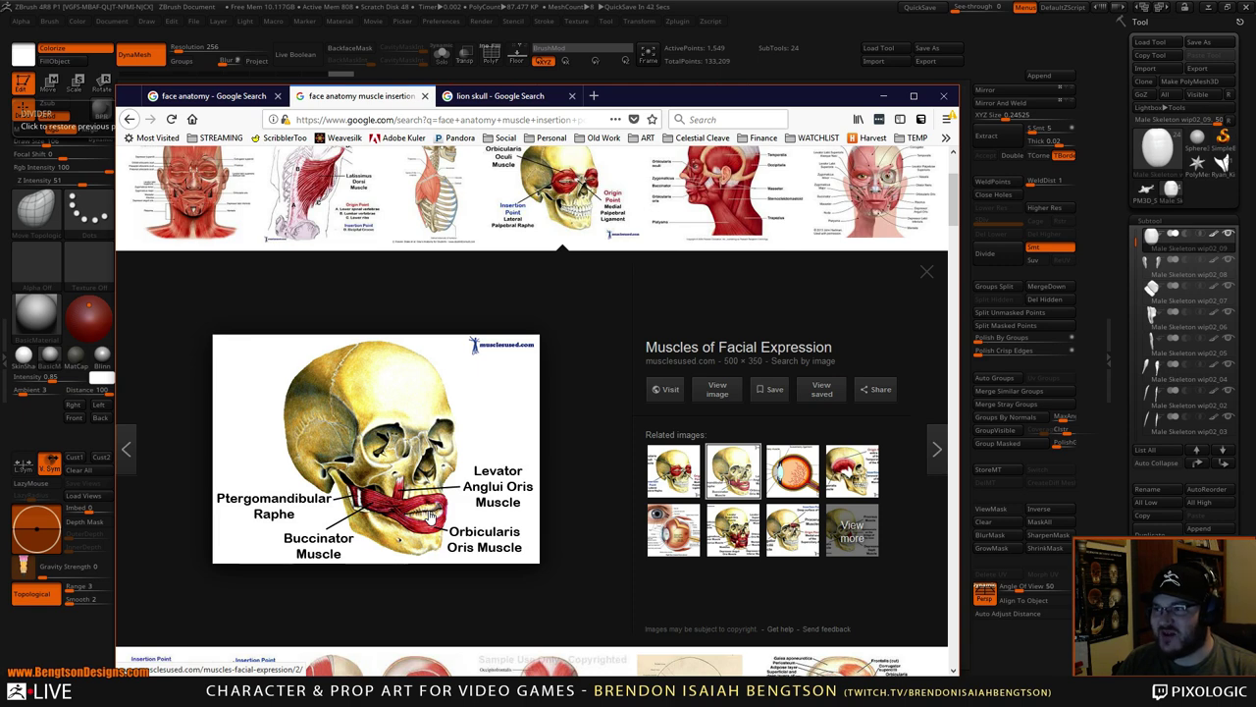
pyautogui.click(850, 527)
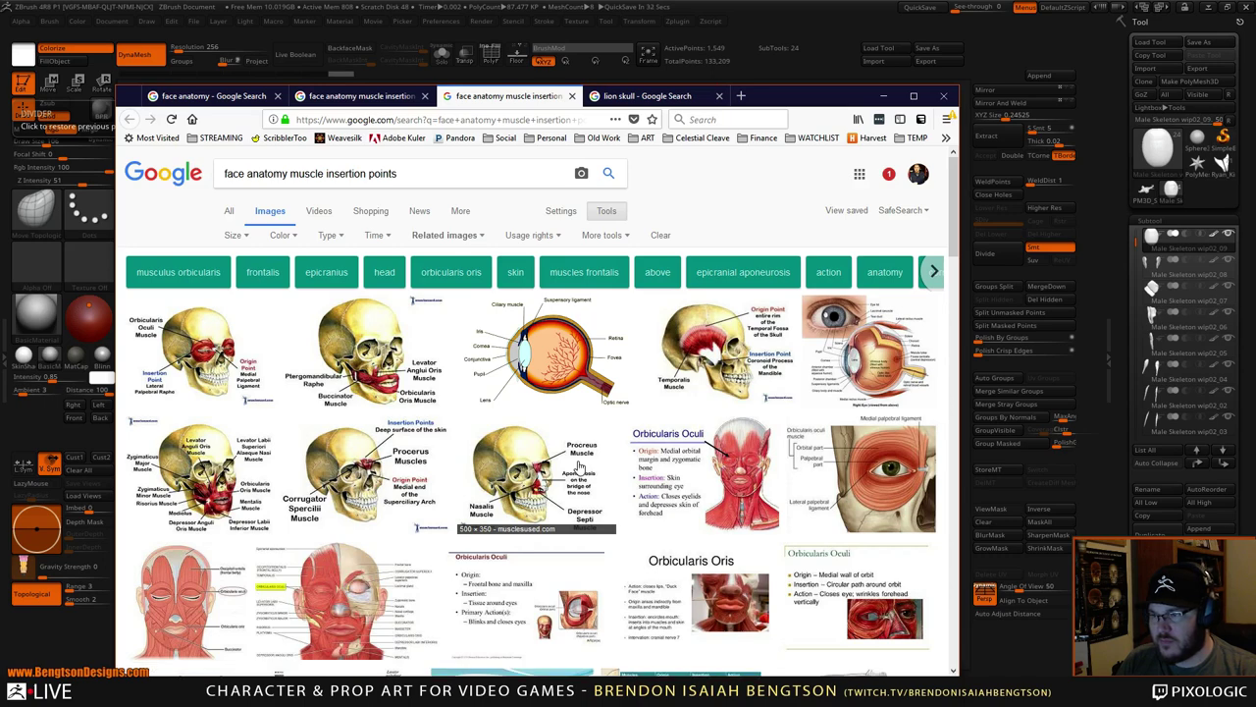
pyautogui.scroll(-1, 235, 402)
pyautogui.click(235, 402)
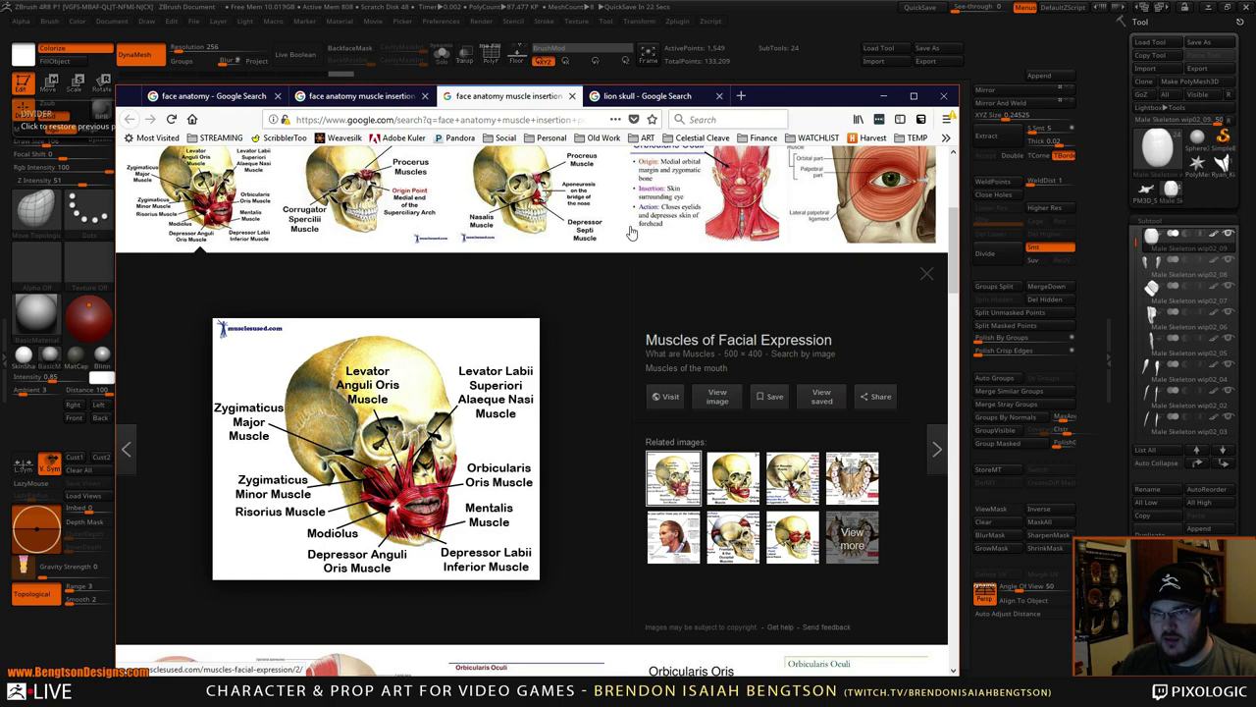
pyautogui.moveTo(813, 101); pyautogui.dragTo(0, 94)
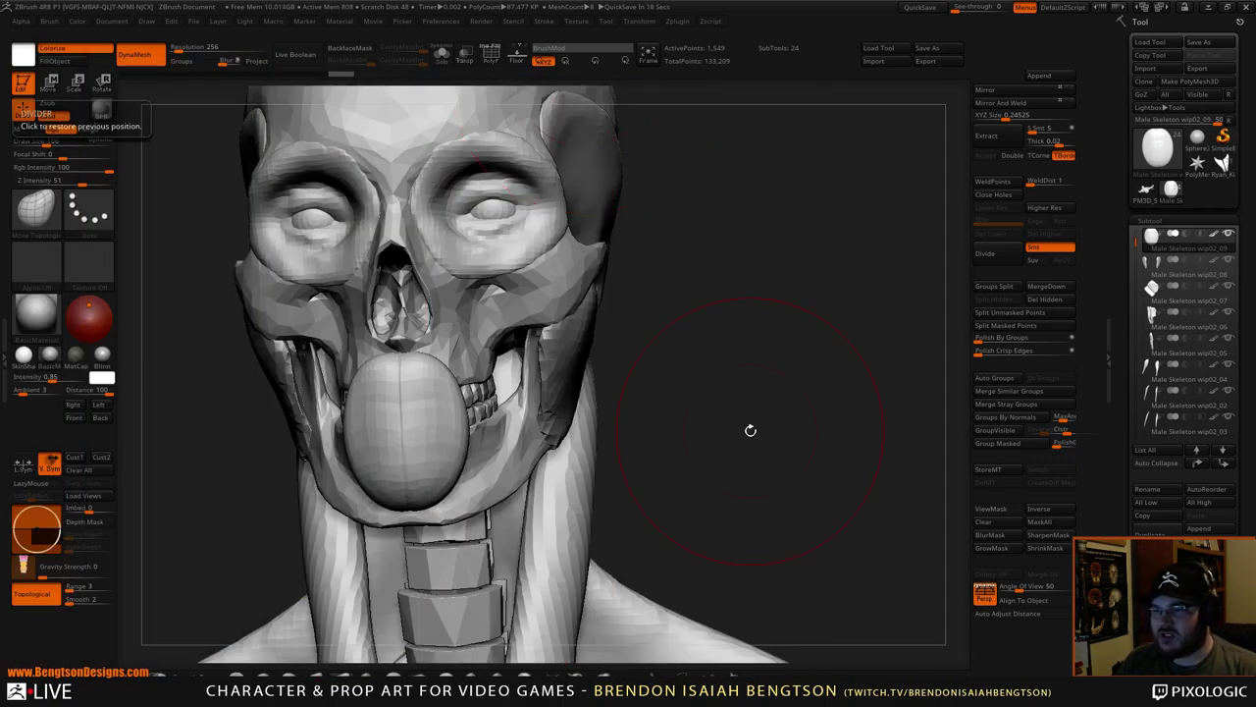
# - Inspect the mouth form against the skull, jaw and neck from the front and from three-quarter views
pyautogui.moveTo(749, 429); pyautogui.dragTo(772, 386)
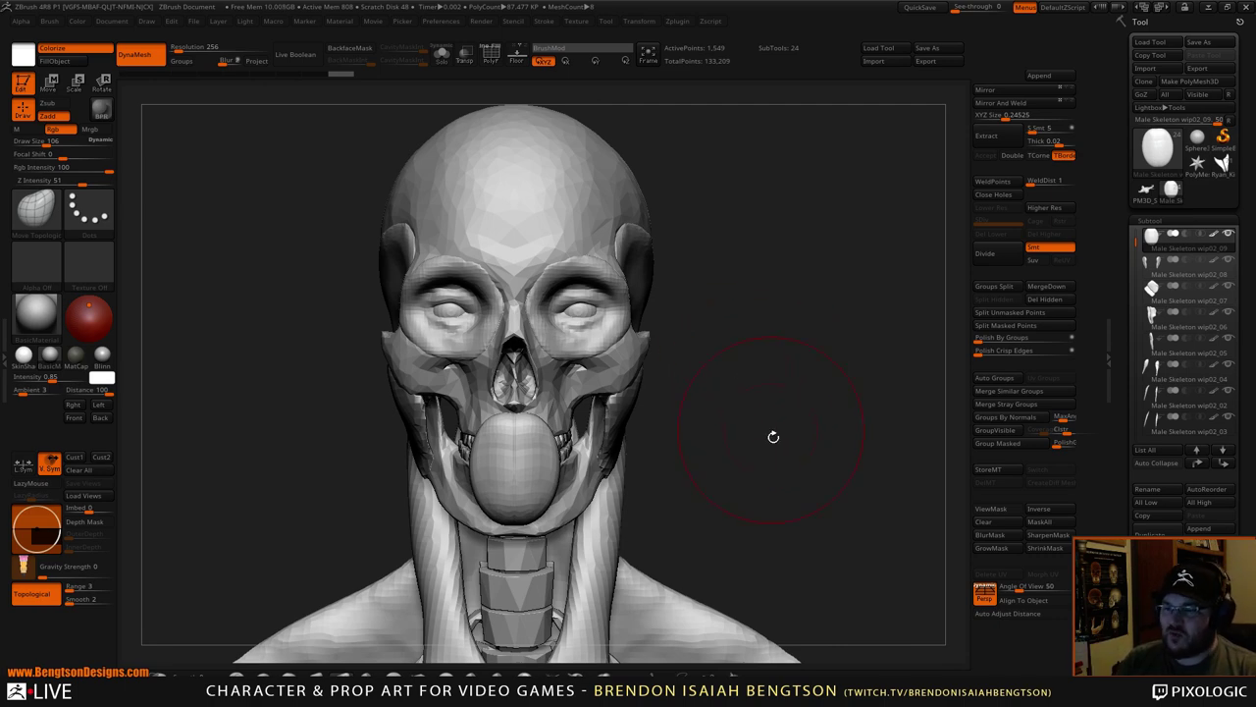
pyautogui.moveTo(774, 436); pyautogui.dragTo(794, 319)
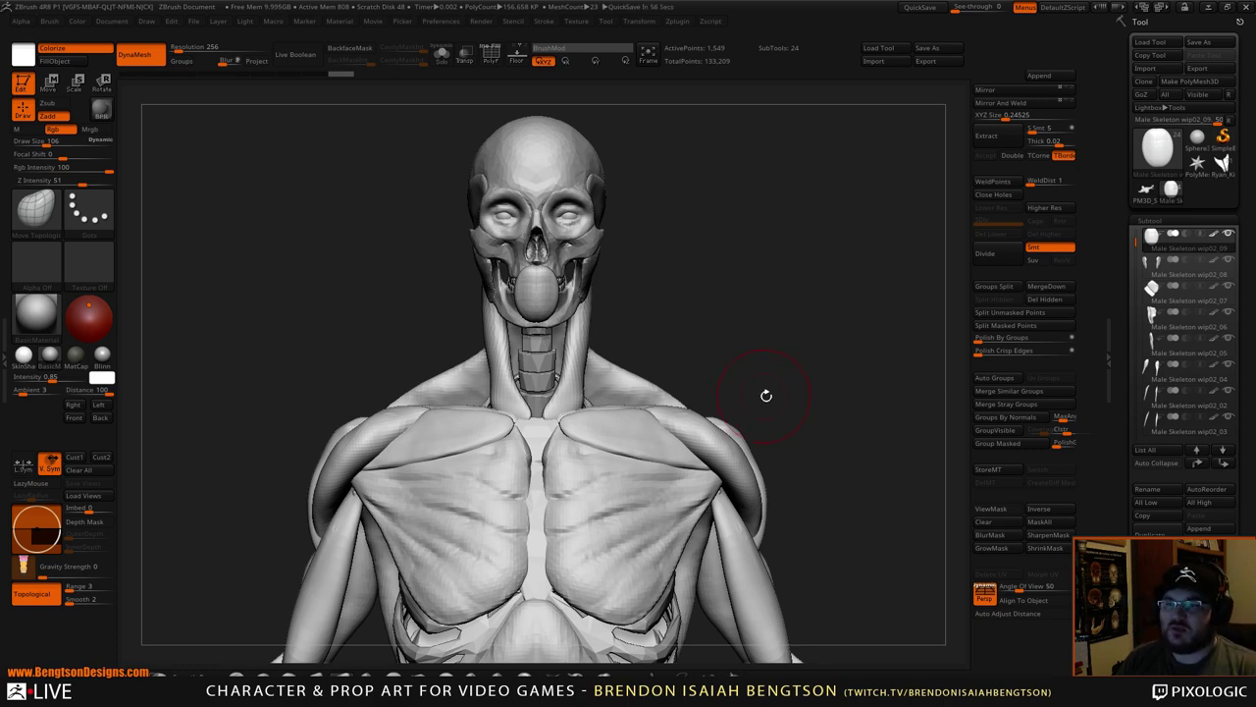
pyautogui.moveTo(765, 395); pyautogui.dragTo(793, 418)
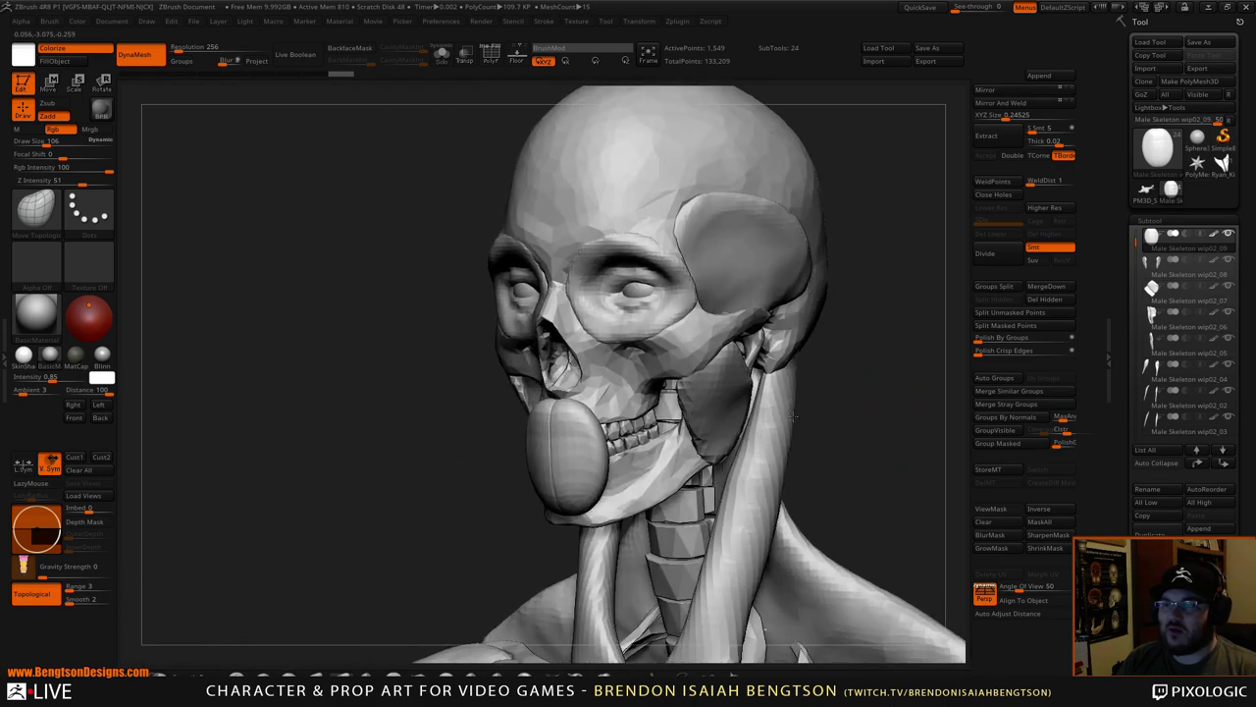
pyautogui.keyDown('alt'); pyautogui.moveTo(874, 228); pyautogui.dragTo(729, 300); pyautogui.keyUp('alt')
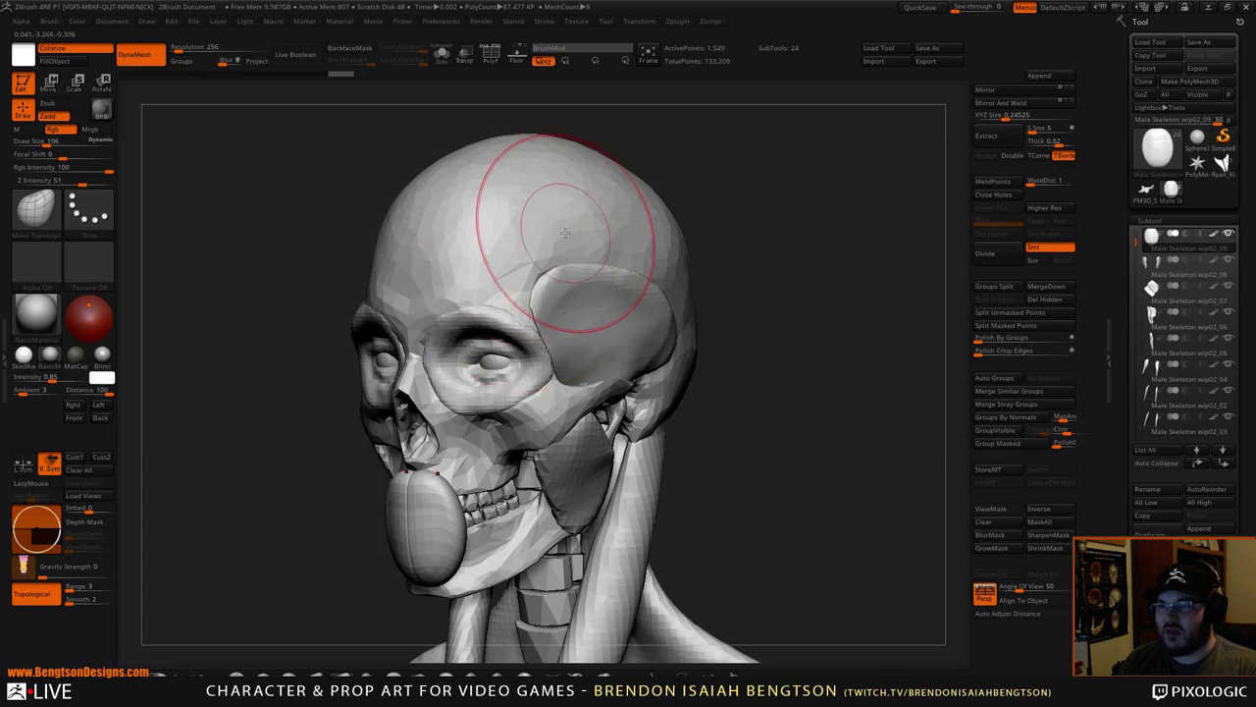
pyautogui.moveTo(757, 194); pyautogui.dragTo(651, 173)
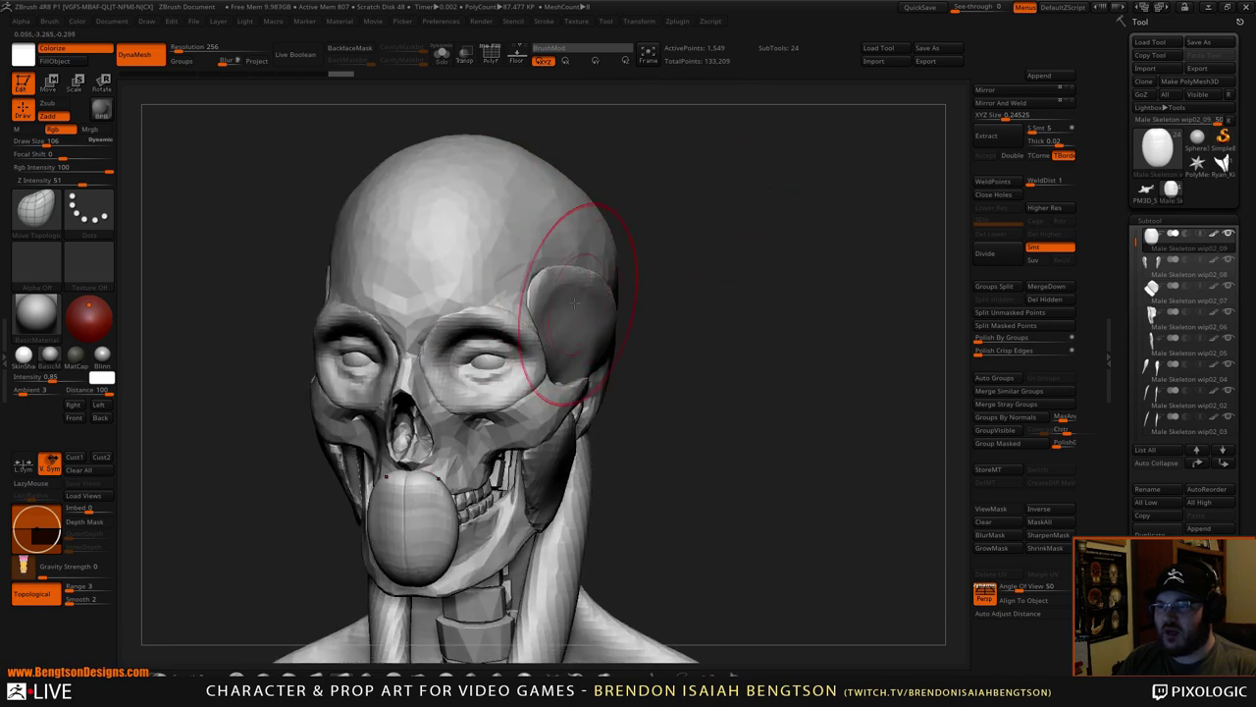
pyautogui.moveTo(750, 323)
pyautogui.mouseDown()
pyautogui.moveTo(798, 260)
pyautogui.moveTo(687, 257)
pyautogui.mouseUp()
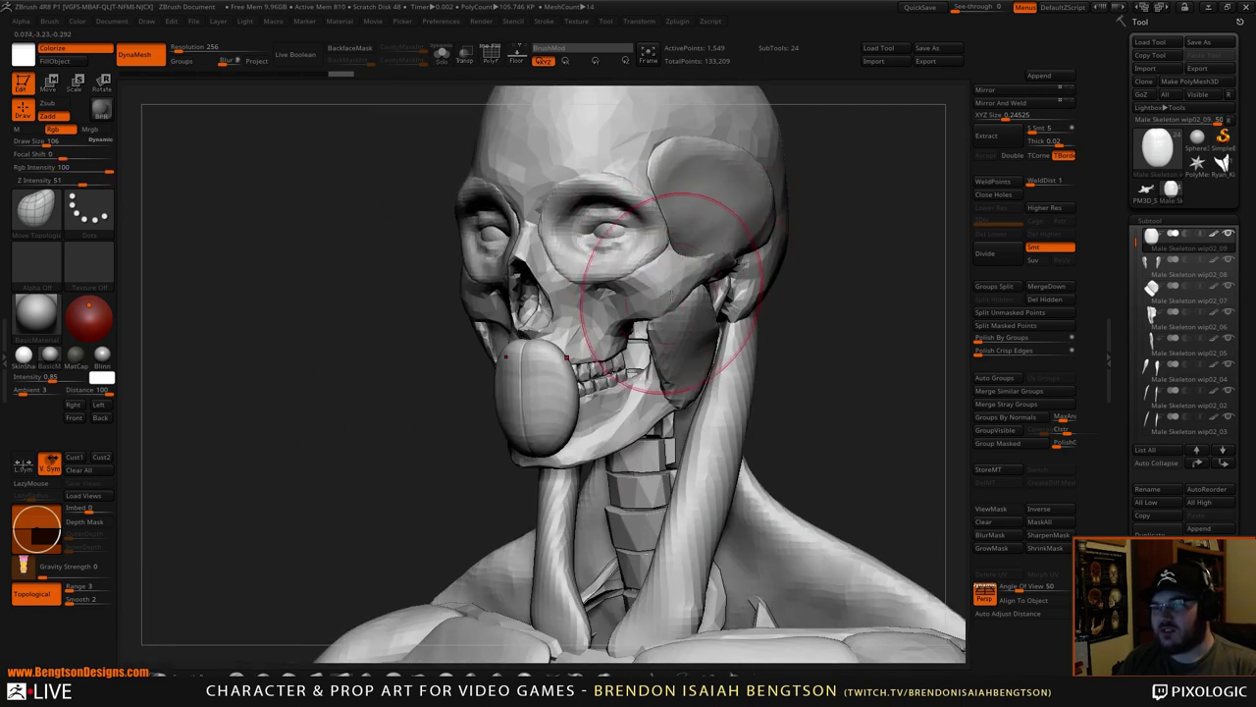
pyautogui.moveTo(822, 340)
pyautogui.mouseDown()
pyautogui.moveTo(832, 281)
pyautogui.moveTo(638, 241)
pyautogui.moveTo(769, 298)
pyautogui.moveTo(718, 160)
pyautogui.moveTo(795, 316)
pyautogui.moveTo(698, 309)
pyautogui.mouseUp()
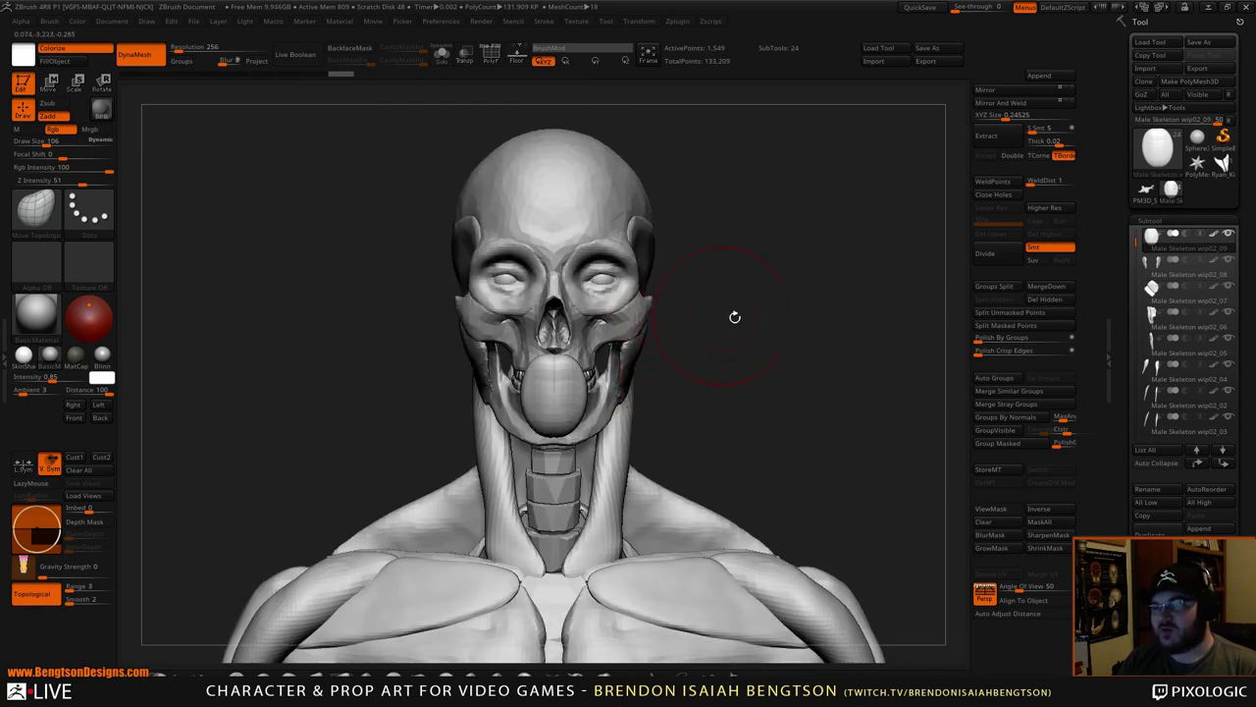
pyautogui.keyDown('alt'); pyautogui.moveTo(787, 357); pyautogui.dragTo(818, 360); pyautogui.keyUp('alt')
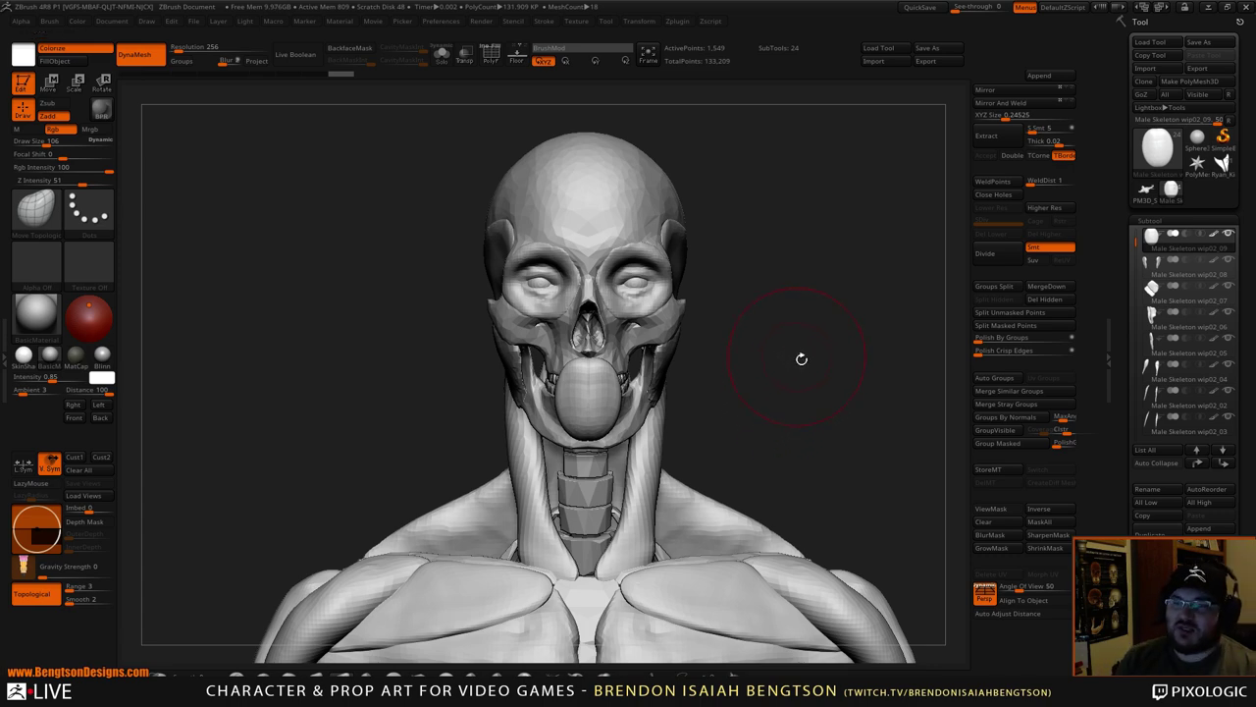
pyautogui.keyDown('alt'); pyautogui.moveTo(820, 387); pyautogui.dragTo(832, 471); pyautogui.keyUp('alt')
pyautogui.keyDown('alt'); pyautogui.moveTo(842, 405); pyautogui.dragTo(729, 364); pyautogui.keyUp('alt')
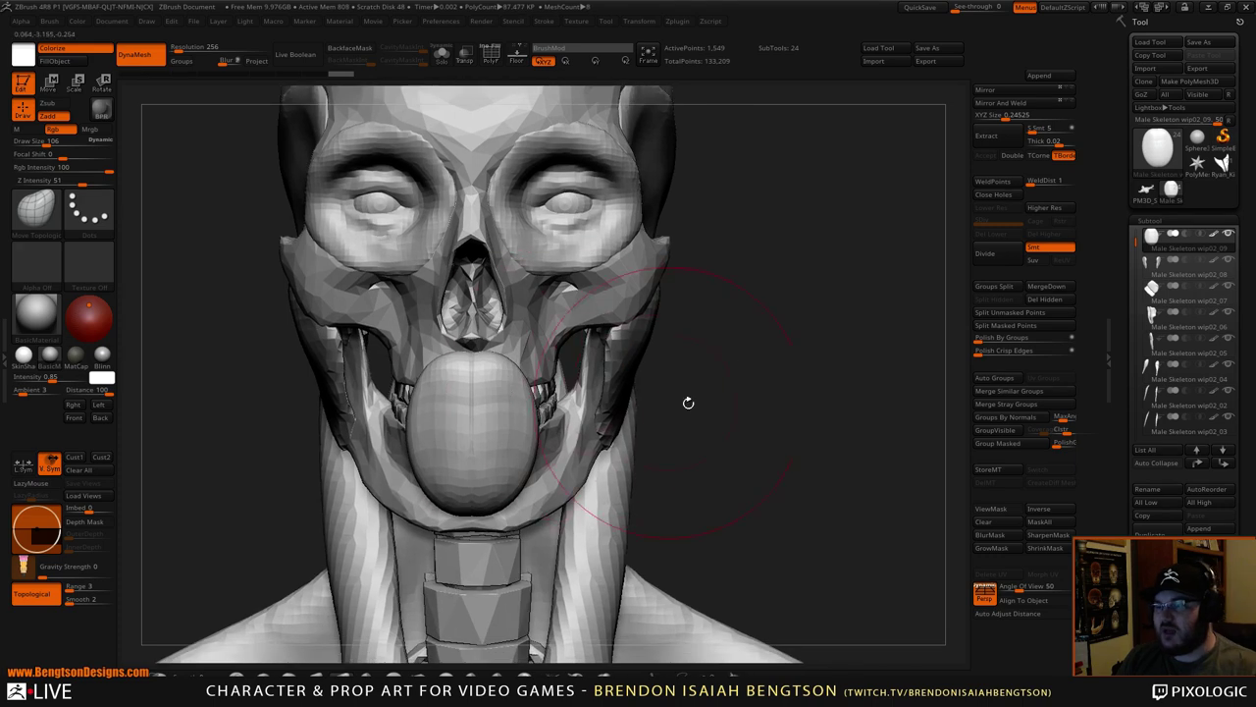
# - Pull the sides of the mouth form back around the teeth with the Move Topological brush in profile view
pyautogui.moveTo(687, 401); pyautogui.dragTo(590, 410)
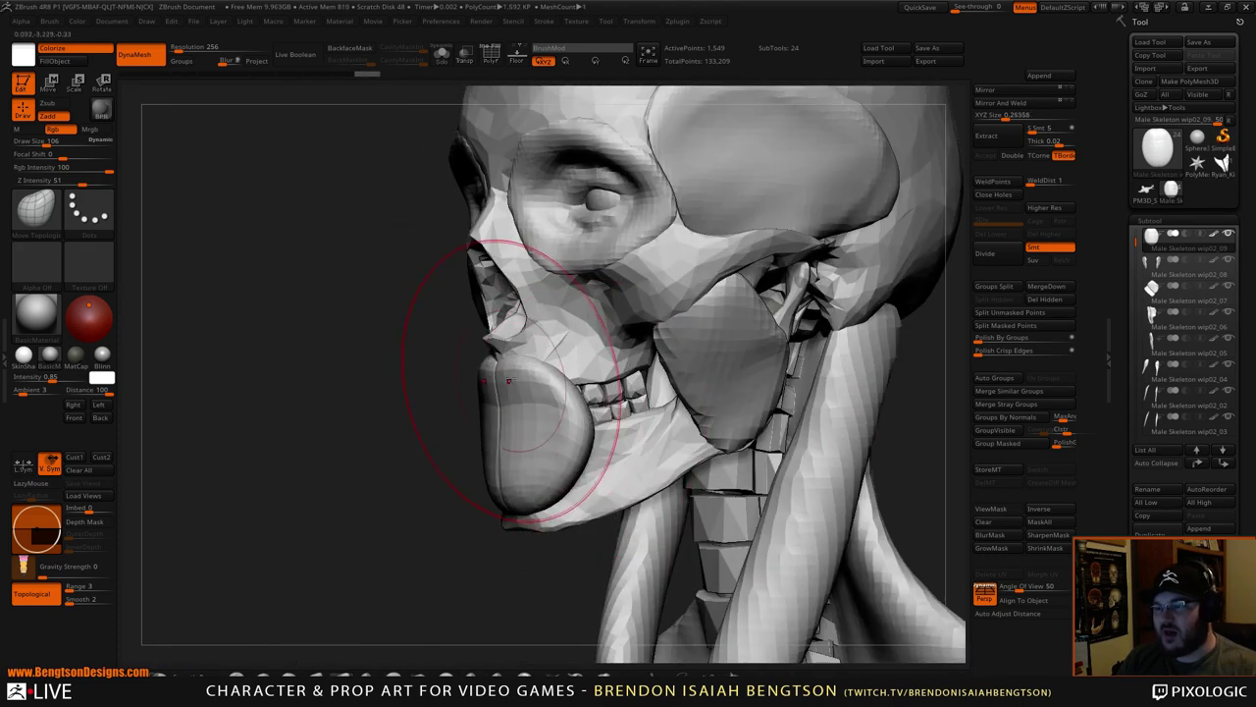
pyautogui.moveTo(494, 386)
pyautogui.mouseDown()
pyautogui.moveTo(505, 389)
pyautogui.moveTo(499, 378)
pyautogui.mouseUp()
pyautogui.moveTo(515, 490)
pyautogui.mouseDown()
pyautogui.moveTo(520, 463)
pyautogui.moveTo(551, 433)
pyautogui.mouseUp()
pyautogui.moveTo(407, 471); pyautogui.dragTo(353, 472)
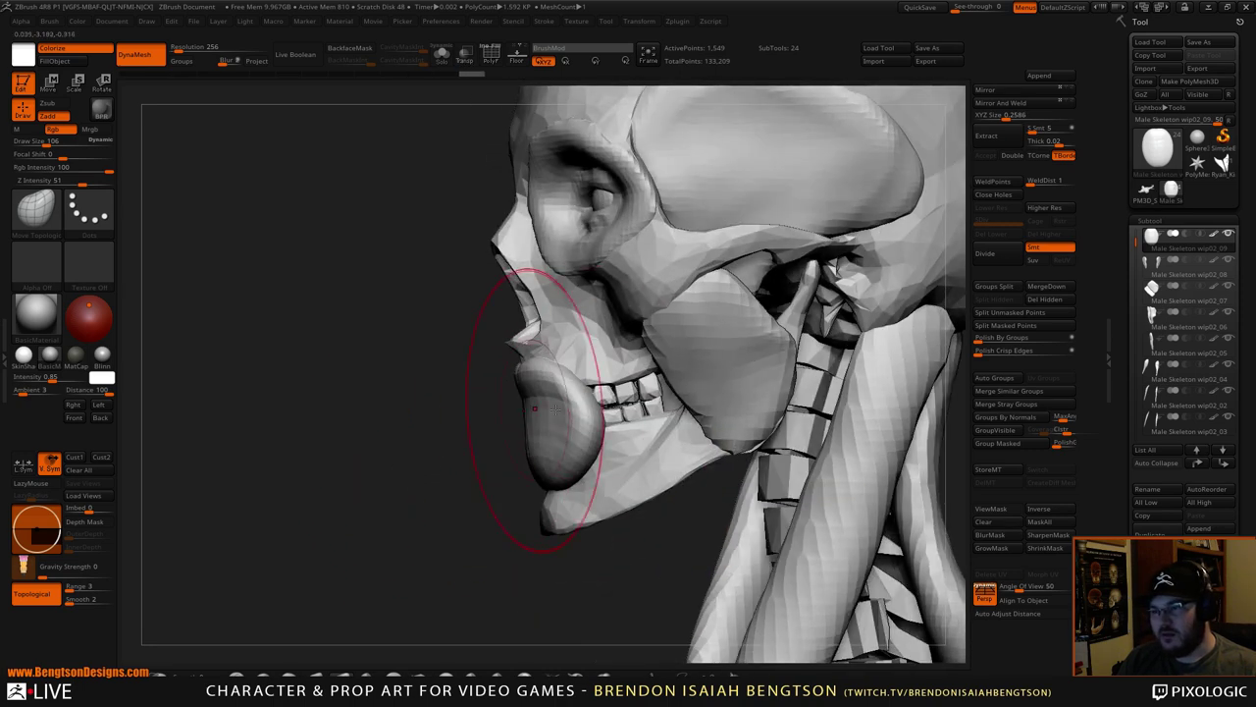
pyautogui.moveTo(592, 416); pyautogui.dragTo(601, 413)
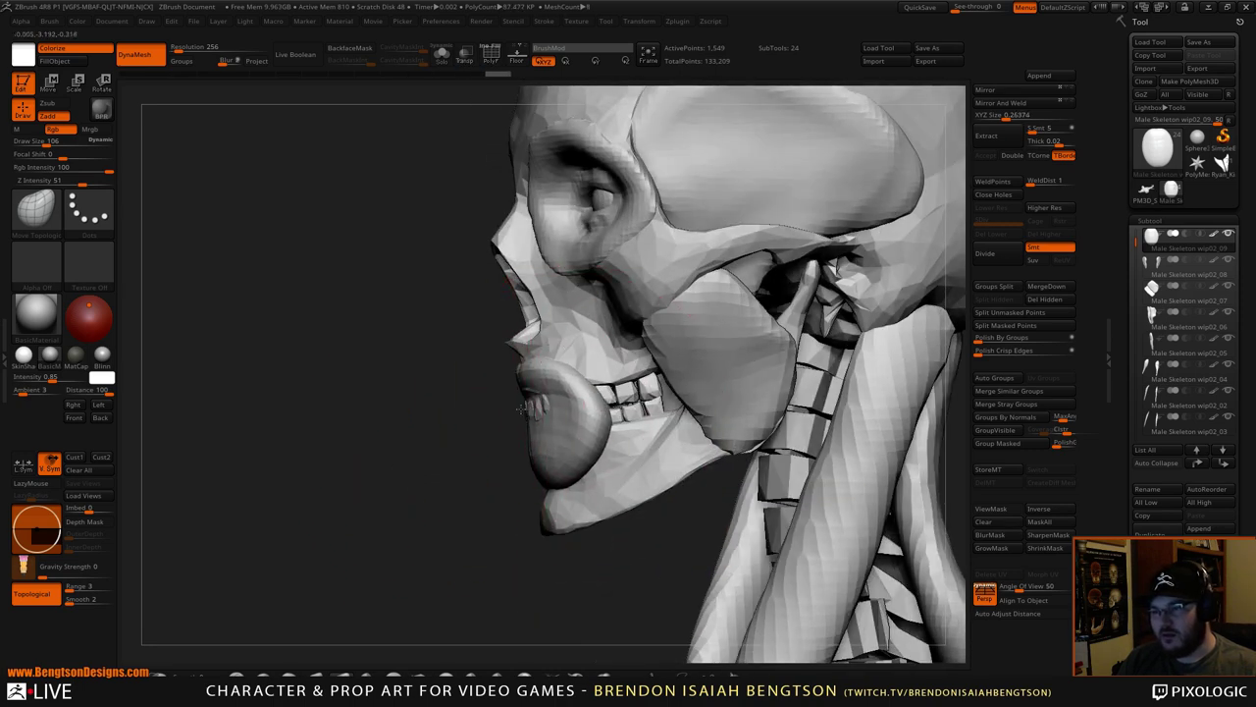
# - Set the draw size to 58 and stretch the mouth form's sides back along the teeth into a wide, curved mass
pyautogui.moveTo(531, 413); pyautogui.dragTo(422, 438)
pyautogui.press('space')
pyautogui.moveTo(579, 424); pyautogui.dragTo(585, 420)
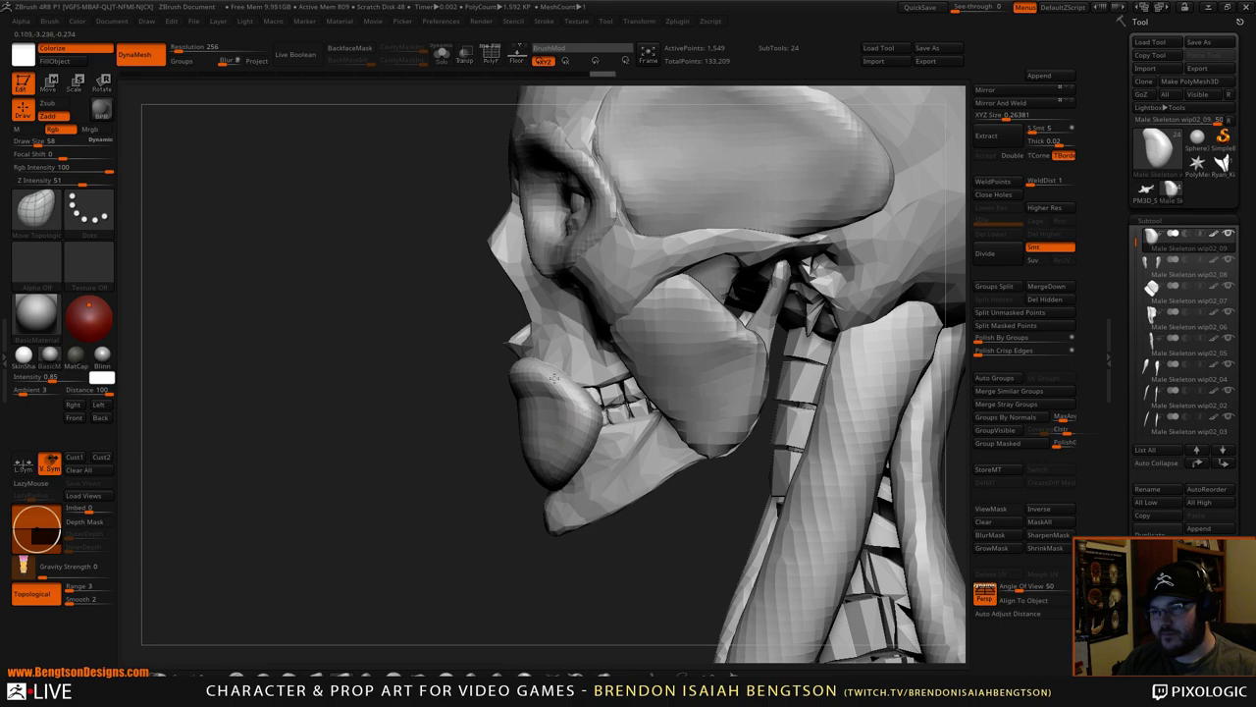
pyautogui.moveTo(447, 377); pyautogui.dragTo(536, 393)
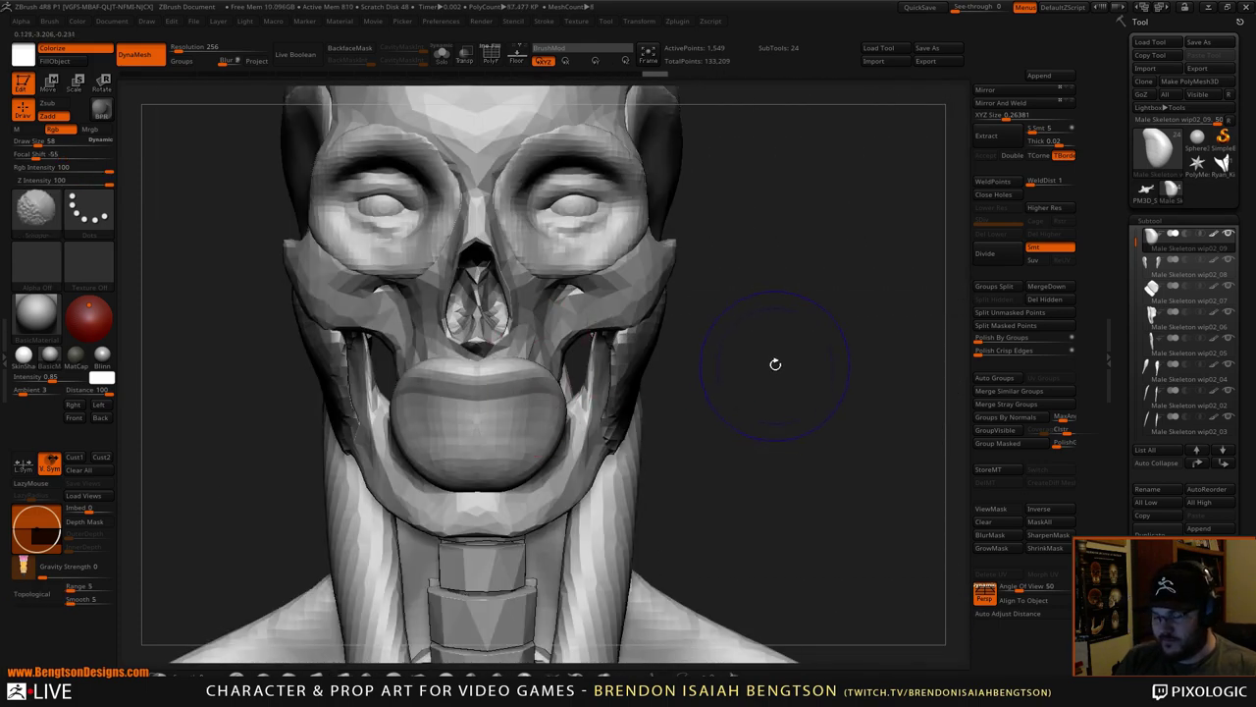
# - Ghost the surrounding subtools with transparency and adjust the wrap of the mouth form over the jaw
pyautogui.hotkey('shift', 't')
pyautogui.moveTo(796, 357); pyautogui.dragTo(850, 340)
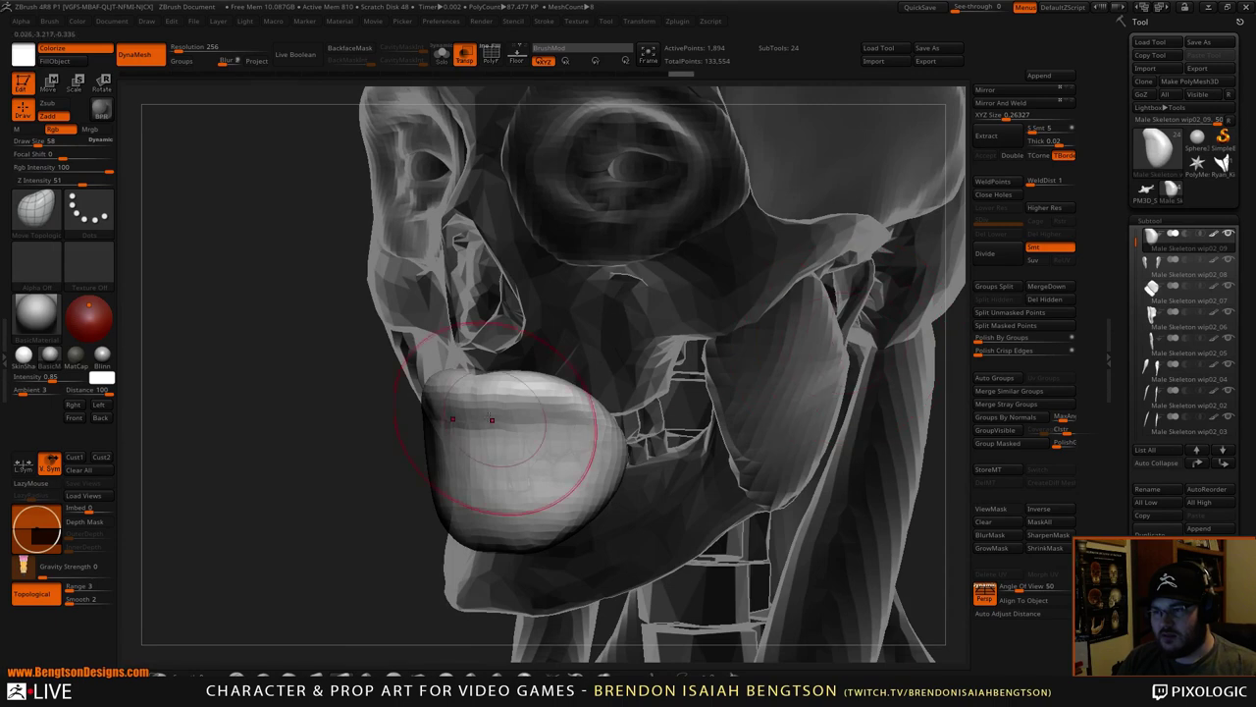
pyautogui.moveTo(492, 419); pyautogui.dragTo(422, 501)
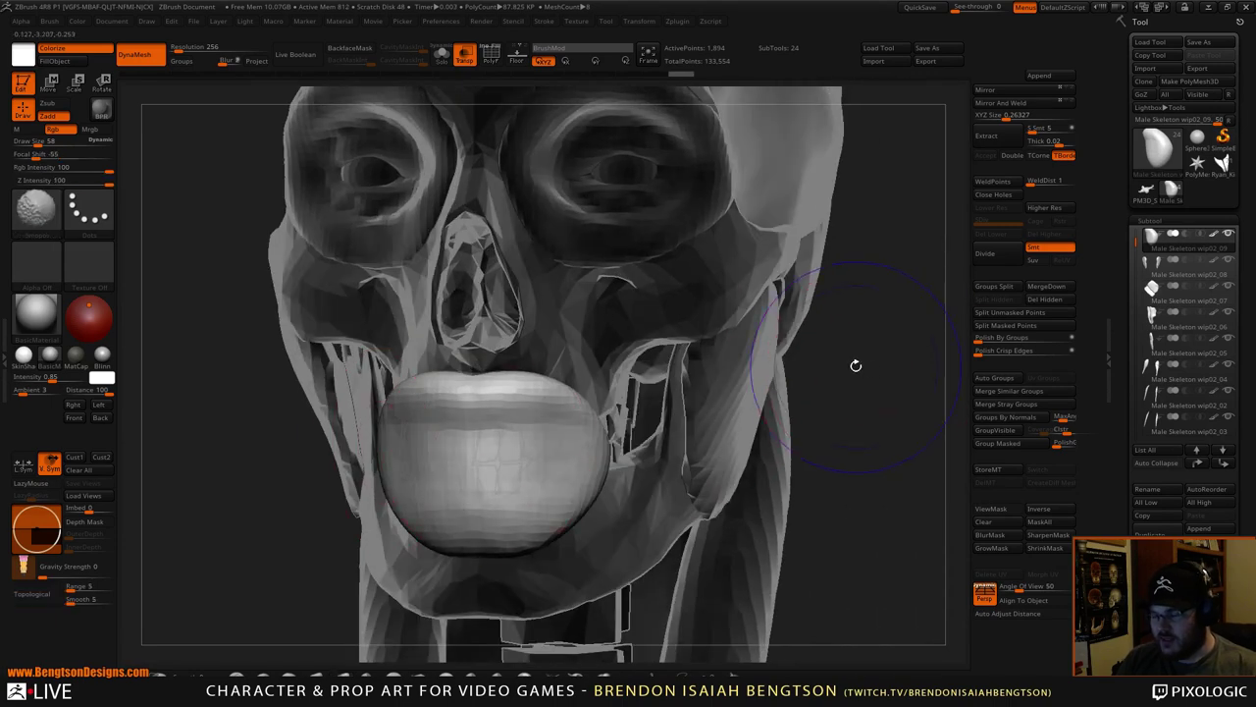
pyautogui.moveTo(856, 365); pyautogui.dragTo(743, 397)
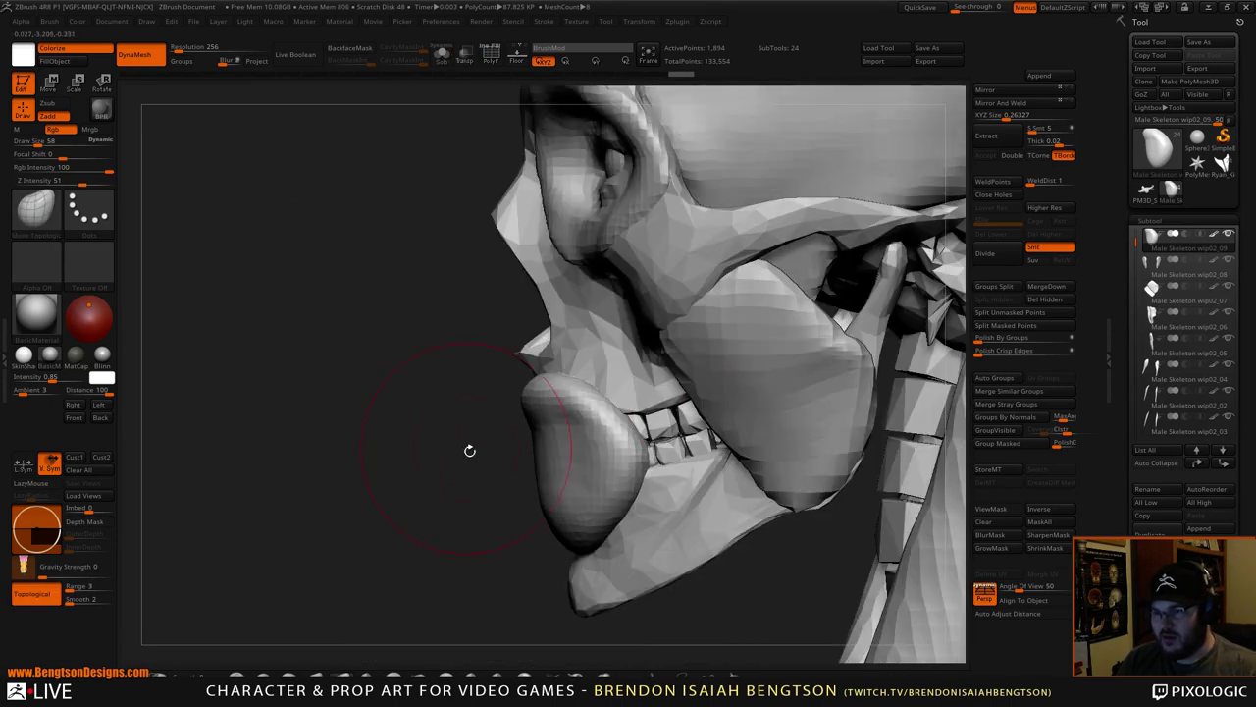
# - Choose the TrimDynamic brush and flatten the front, sides and lower edge of the mouth form
pyautogui.click(447, 676)
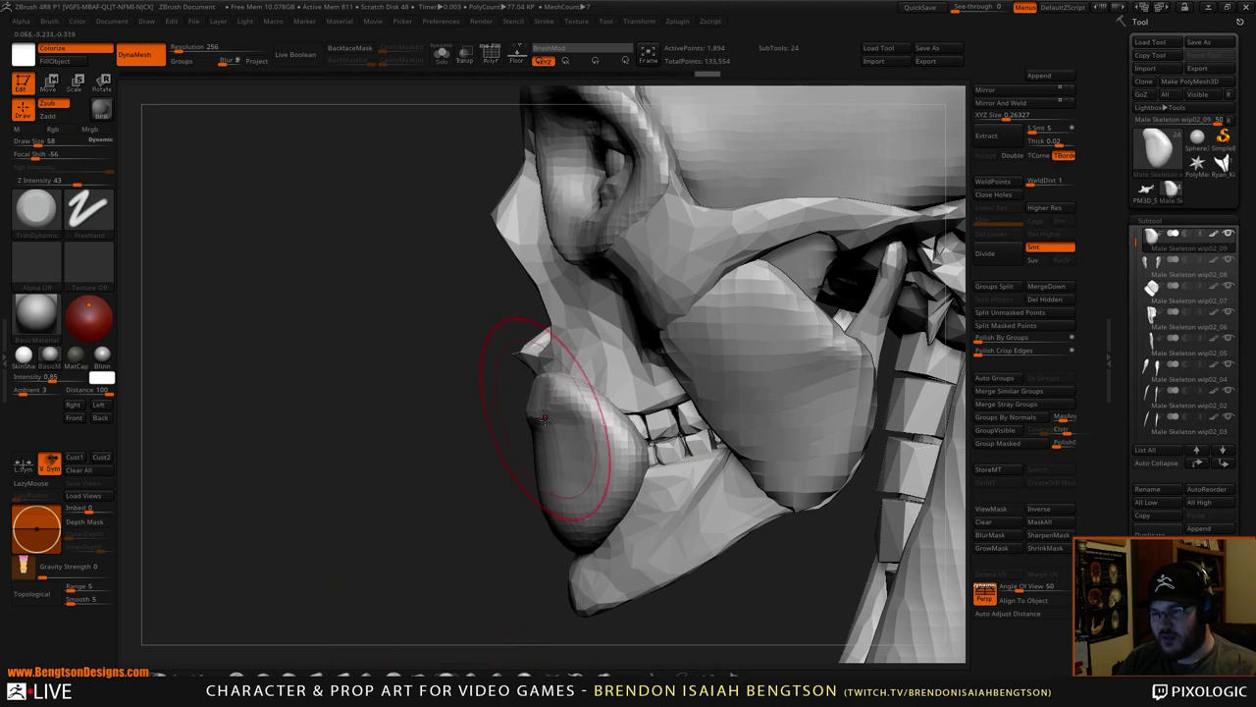
pyautogui.moveTo(527, 414); pyautogui.dragTo(551, 412)
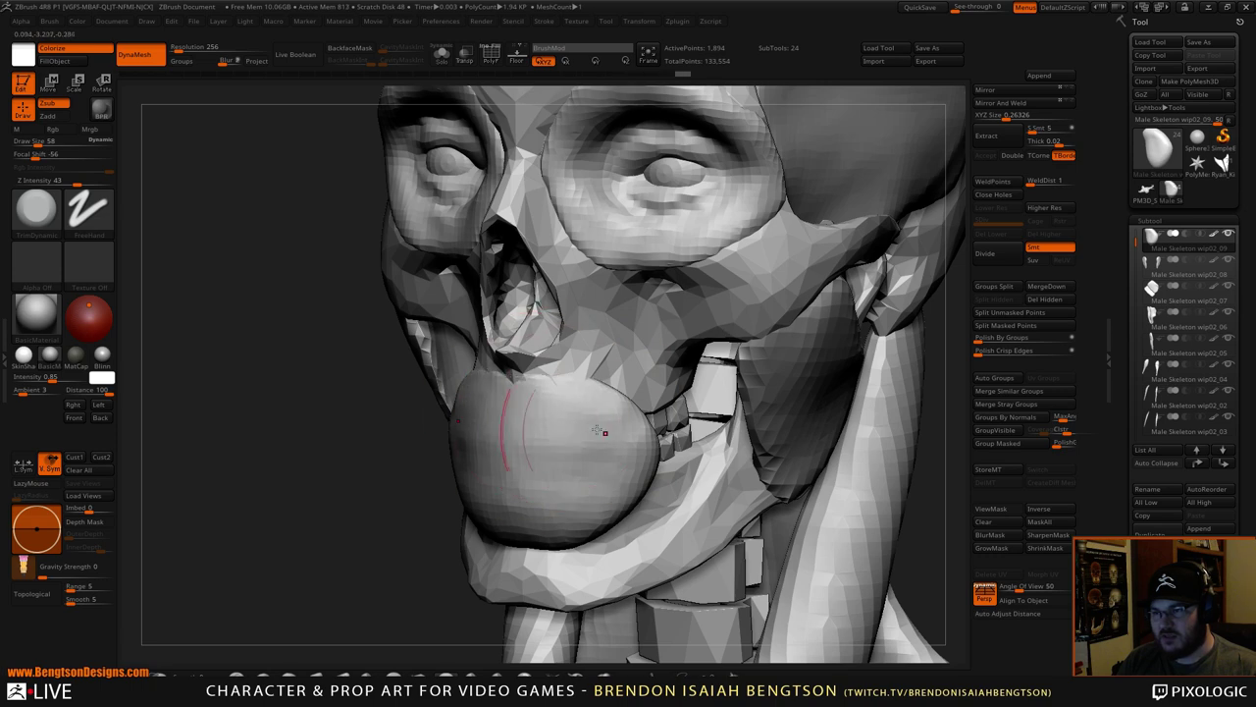
pyautogui.moveTo(602, 501)
pyautogui.mouseDown()
pyautogui.moveTo(511, 502)
pyautogui.moveTo(589, 497)
pyautogui.moveTo(594, 524)
pyautogui.mouseUp()
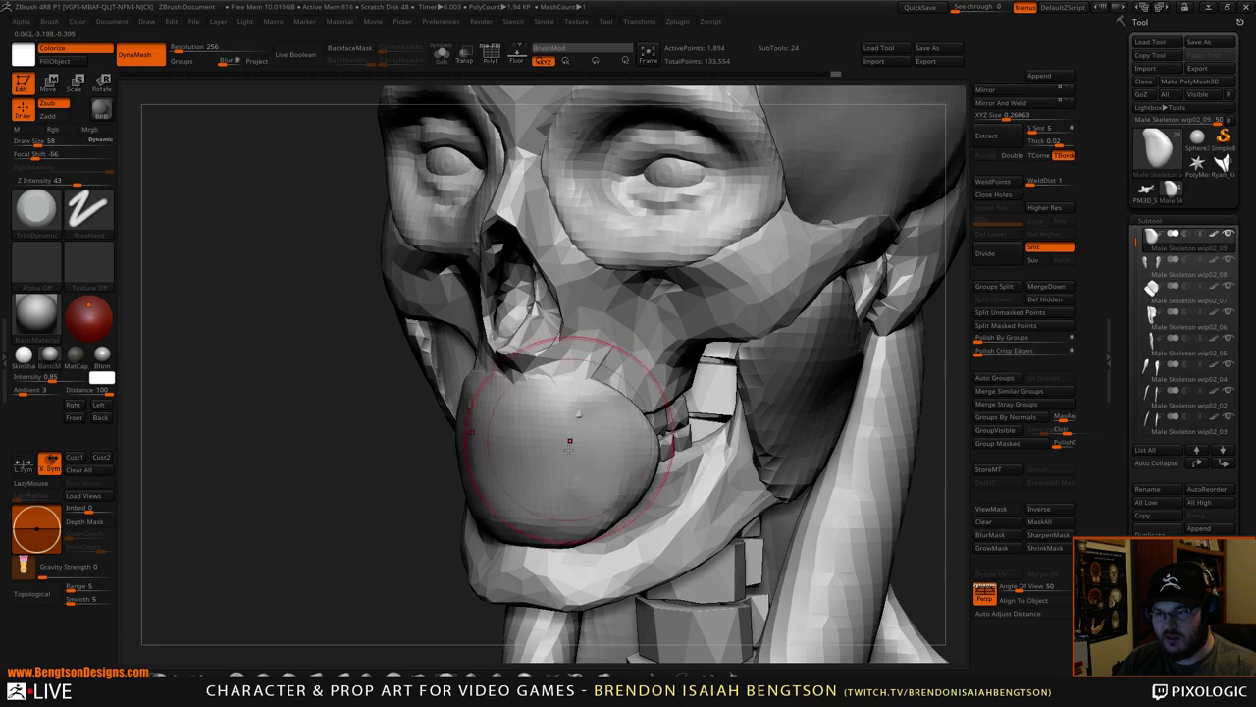
pyautogui.moveTo(569, 442); pyautogui.dragTo(530, 469)
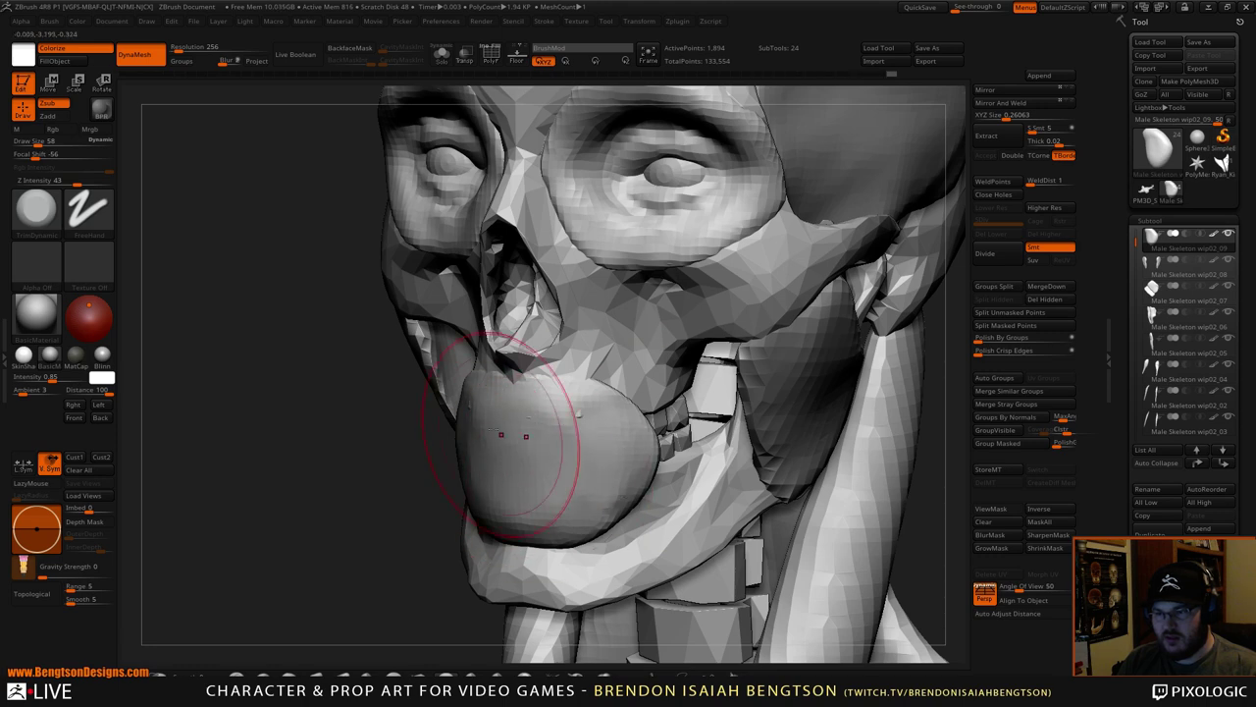
pyautogui.moveTo(408, 519); pyautogui.dragTo(373, 520)
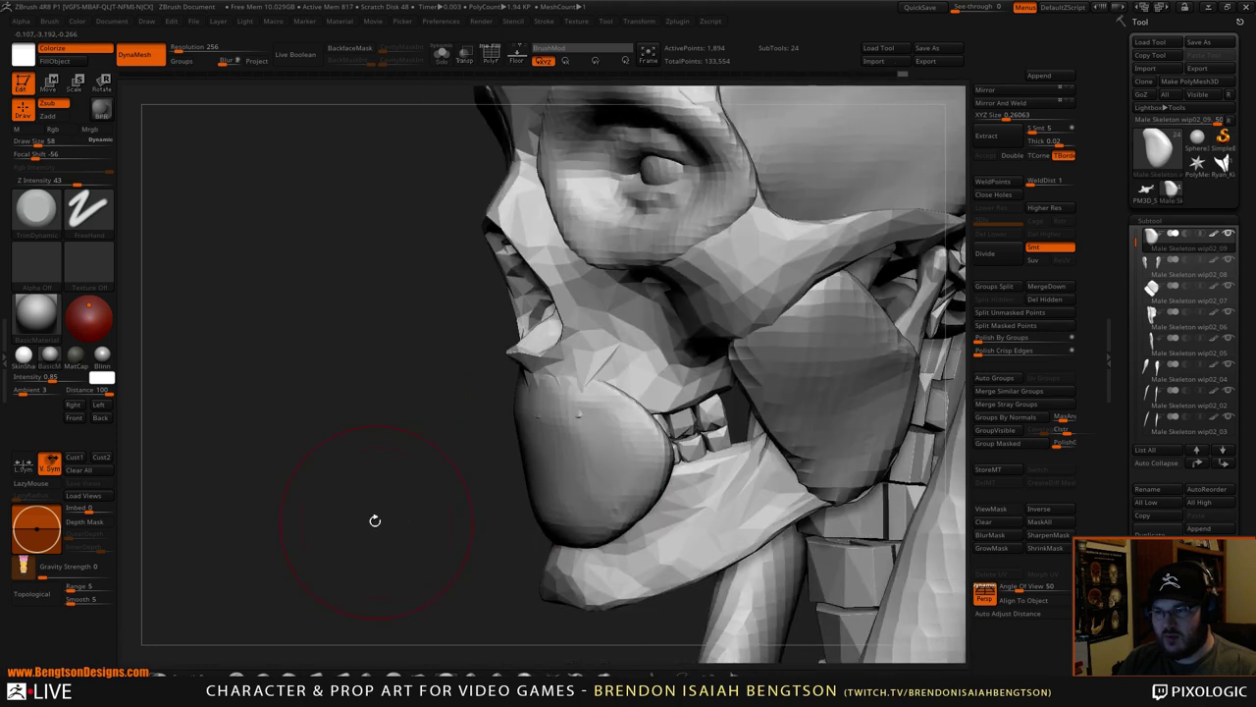
pyautogui.moveTo(662, 454)
pyautogui.mouseDown()
pyautogui.moveTo(643, 437)
pyautogui.moveTo(648, 486)
pyautogui.moveTo(636, 509)
pyautogui.moveTo(633, 476)
pyautogui.moveTo(597, 531)
pyautogui.mouseUp()
pyautogui.moveTo(495, 554); pyautogui.dragTo(561, 538)
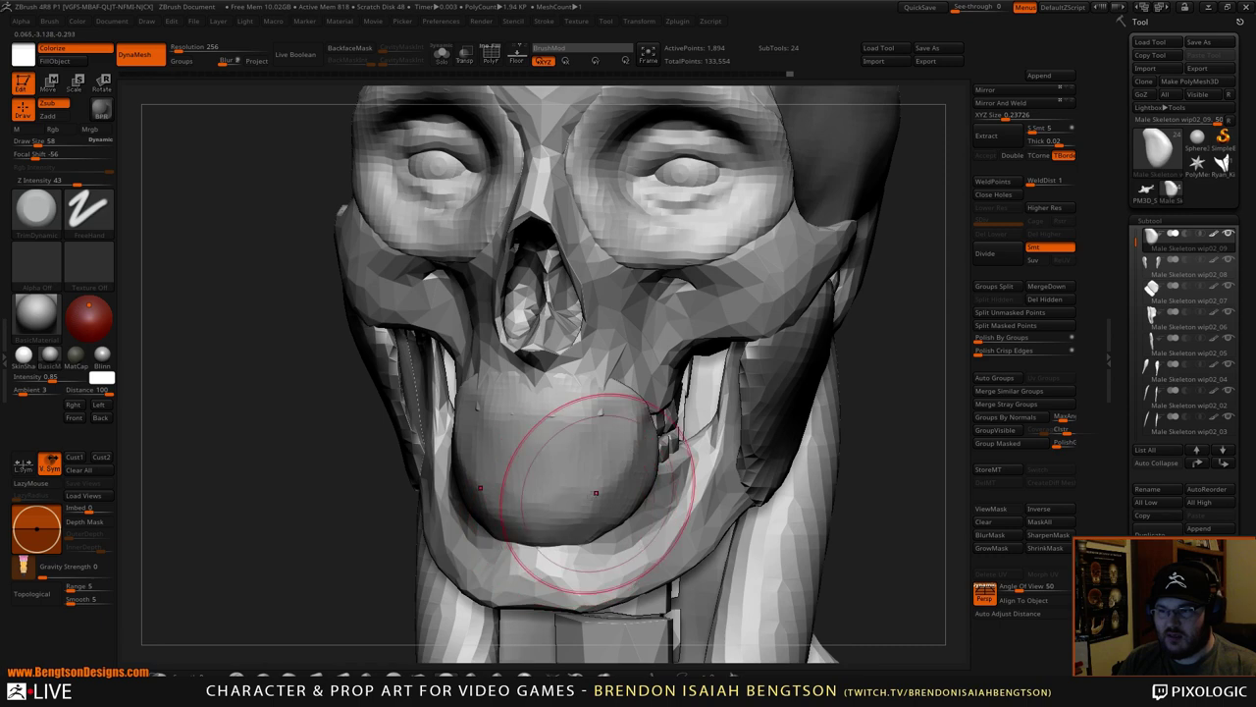
pyautogui.moveTo(599, 494)
pyautogui.mouseDown()
pyautogui.moveTo(595, 417)
pyautogui.moveTo(494, 486)
pyautogui.moveTo(603, 491)
pyautogui.mouseUp()
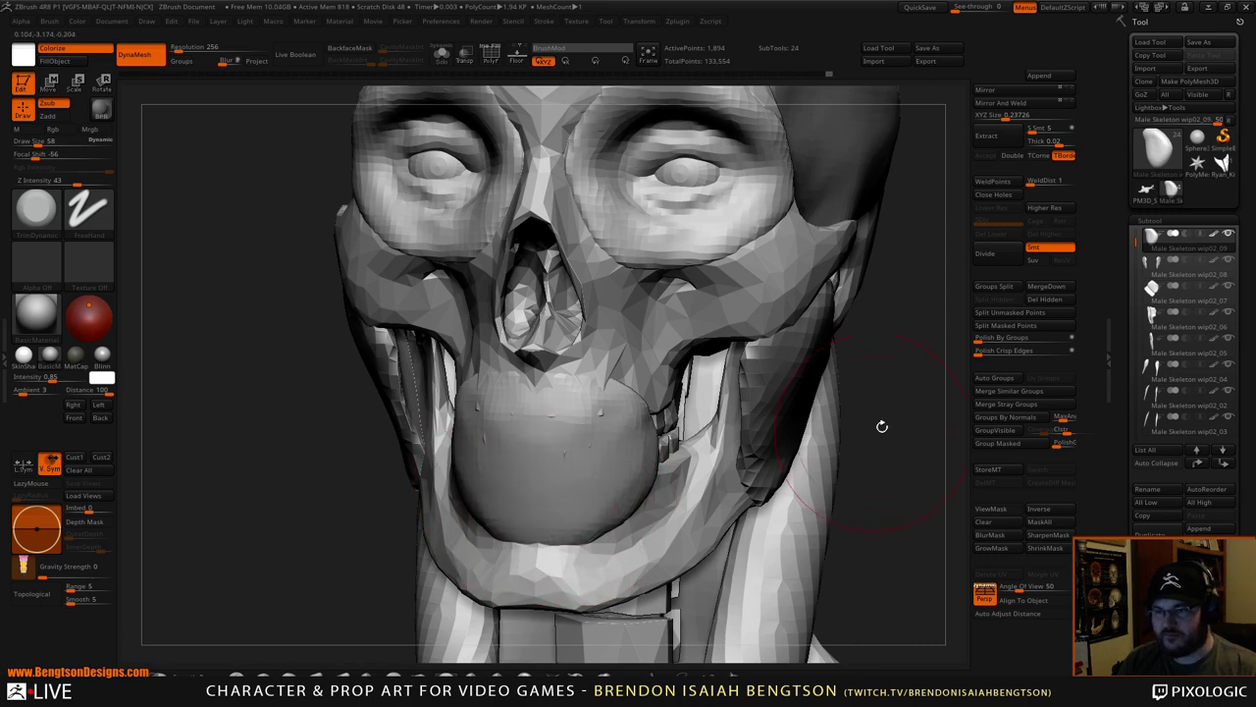
# - Choose the Move Topological brush at draw size 43 and reshape the mouth form's upper and side edges against the teeth and jaw
pyautogui.moveTo(881, 426)
pyautogui.keyDown('shift'); pyautogui.mouseDown()
pyautogui.moveTo(839, 334)
pyautogui.moveTo(851, 368)
pyautogui.moveTo(891, 370)
pyautogui.moveTo(843, 374)
pyautogui.moveTo(855, 482)
pyautogui.moveTo(878, 459)
pyautogui.moveTo(749, 404)
pyautogui.mouseUp(); pyautogui.keyUp('shift')
pyautogui.press('b')
pyautogui.press('m')
pyautogui.press('t')
pyautogui.press('space')
pyautogui.moveTo(599, 351); pyautogui.dragTo(593, 349)
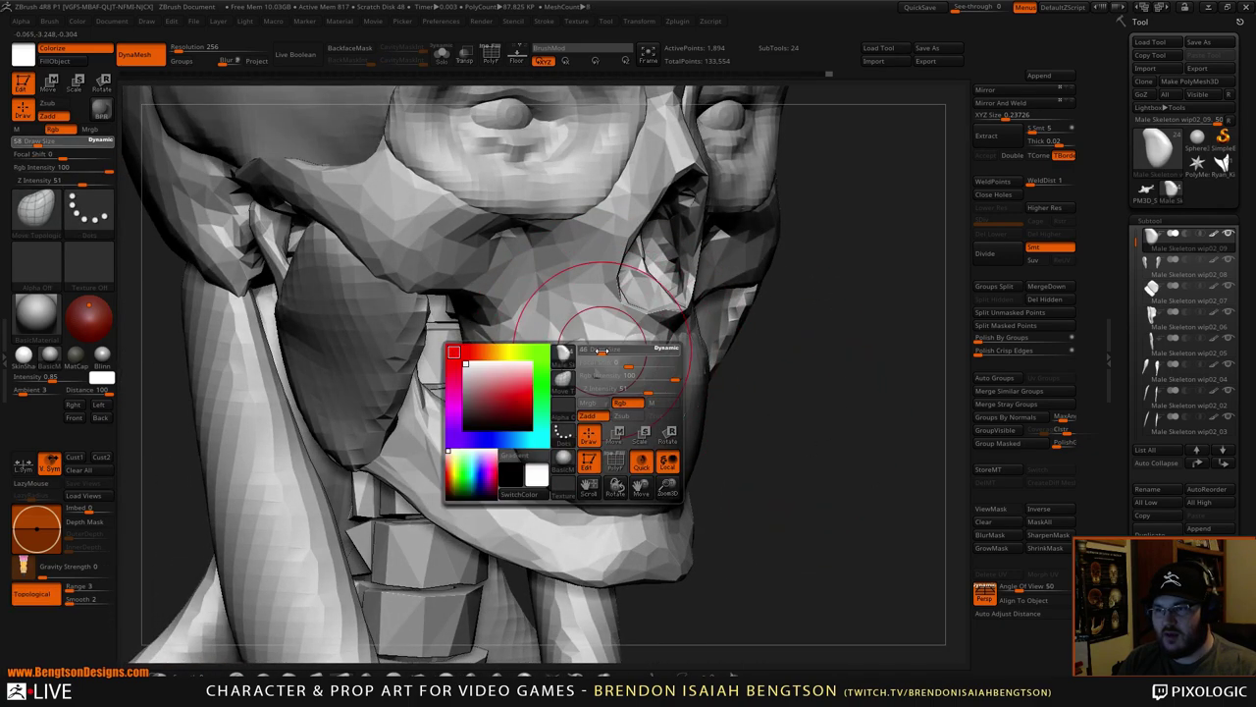
pyautogui.click(607, 349)
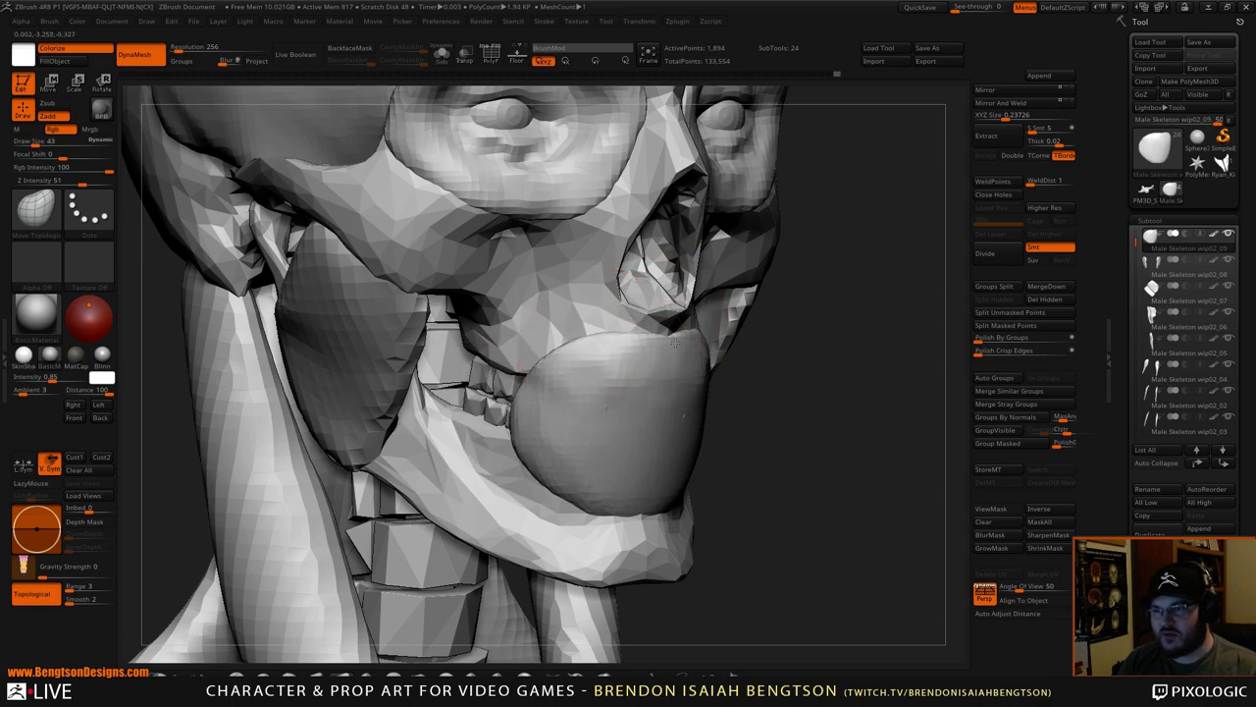
pyautogui.moveTo(810, 362); pyautogui.dragTo(688, 367)
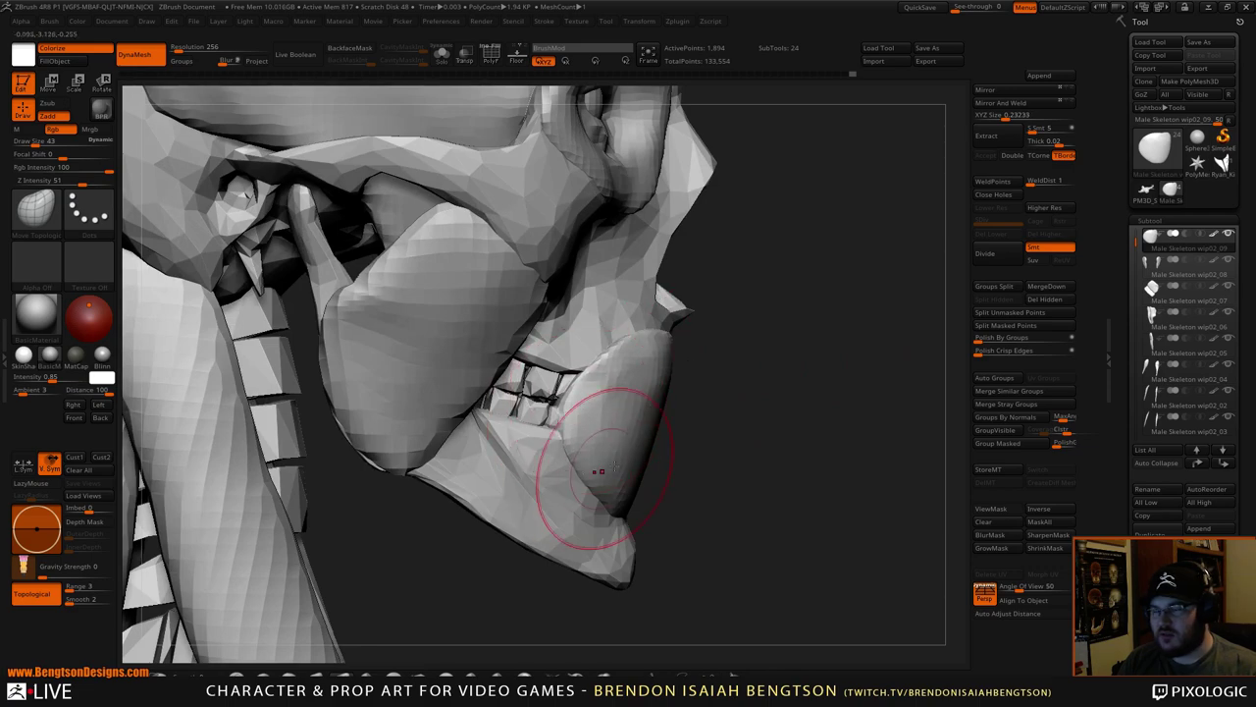
pyautogui.moveTo(638, 491)
pyautogui.mouseDown()
pyautogui.moveTo(746, 442)
pyautogui.moveTo(792, 394)
pyautogui.moveTo(725, 401)
pyautogui.moveTo(809, 410)
pyautogui.mouseUp()
# - Set the jaw muscle subtool's DynaMesh resolution to 256 and remesh it
pyautogui.keyDown('alt'); pyautogui.moveTo(923, 359); pyautogui.dragTo(705, 245); pyautogui.keyUp('alt')
pyautogui.moveTo(793, 362); pyautogui.dragTo(788, 521)
pyautogui.keyDown('alt'); pyautogui.moveTo(776, 328); pyautogui.dragTo(618, 463); pyautogui.keyUp('alt')
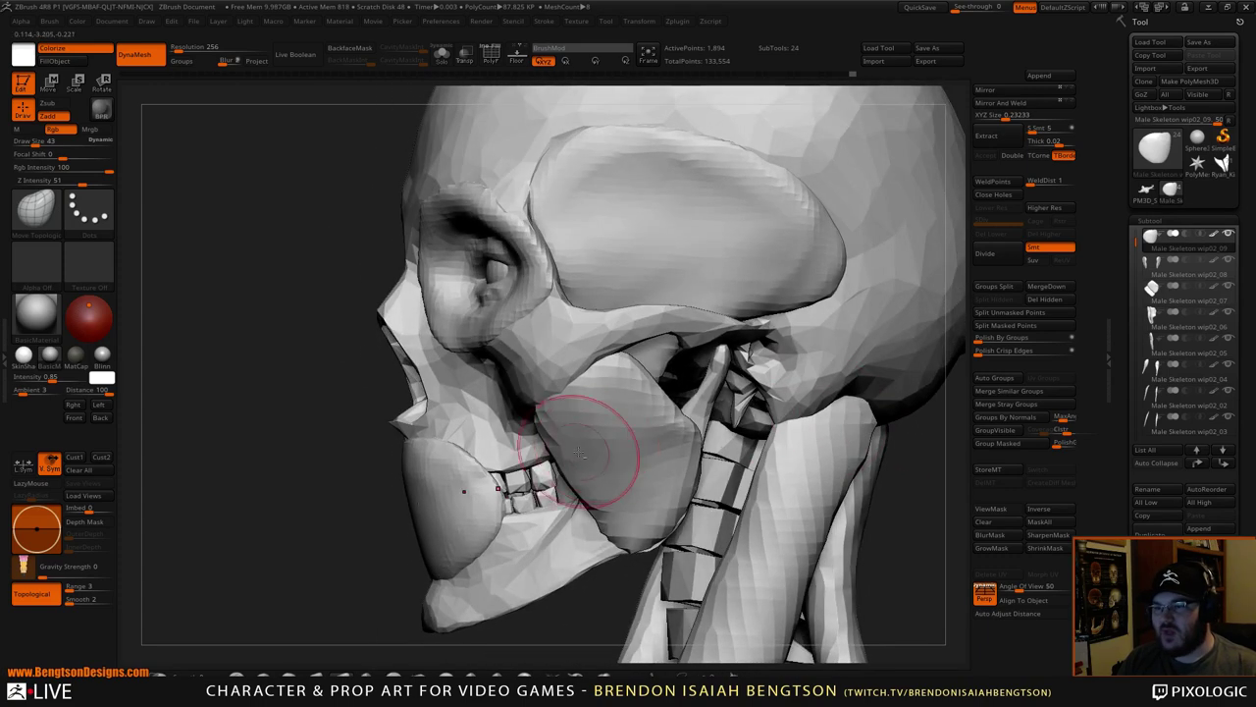
pyautogui.keyDown('alt'); pyautogui.click(422, 181); pyautogui.keyUp('alt')
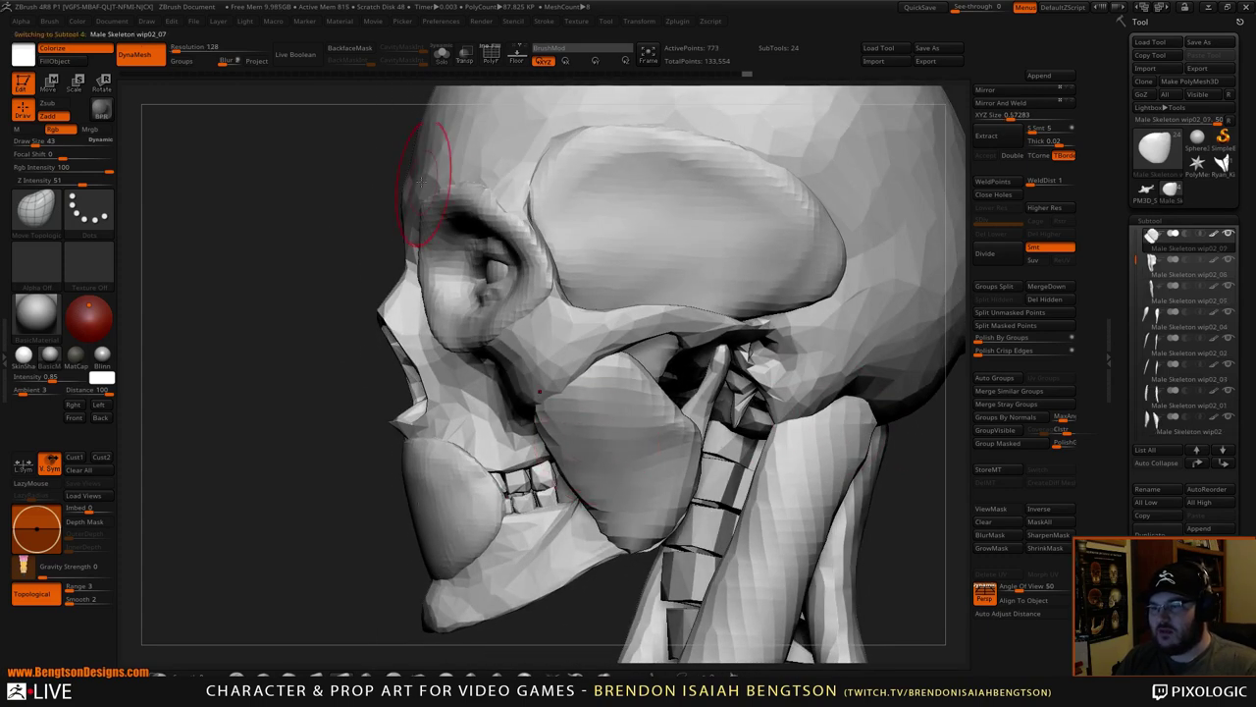
pyautogui.click(217, 46)
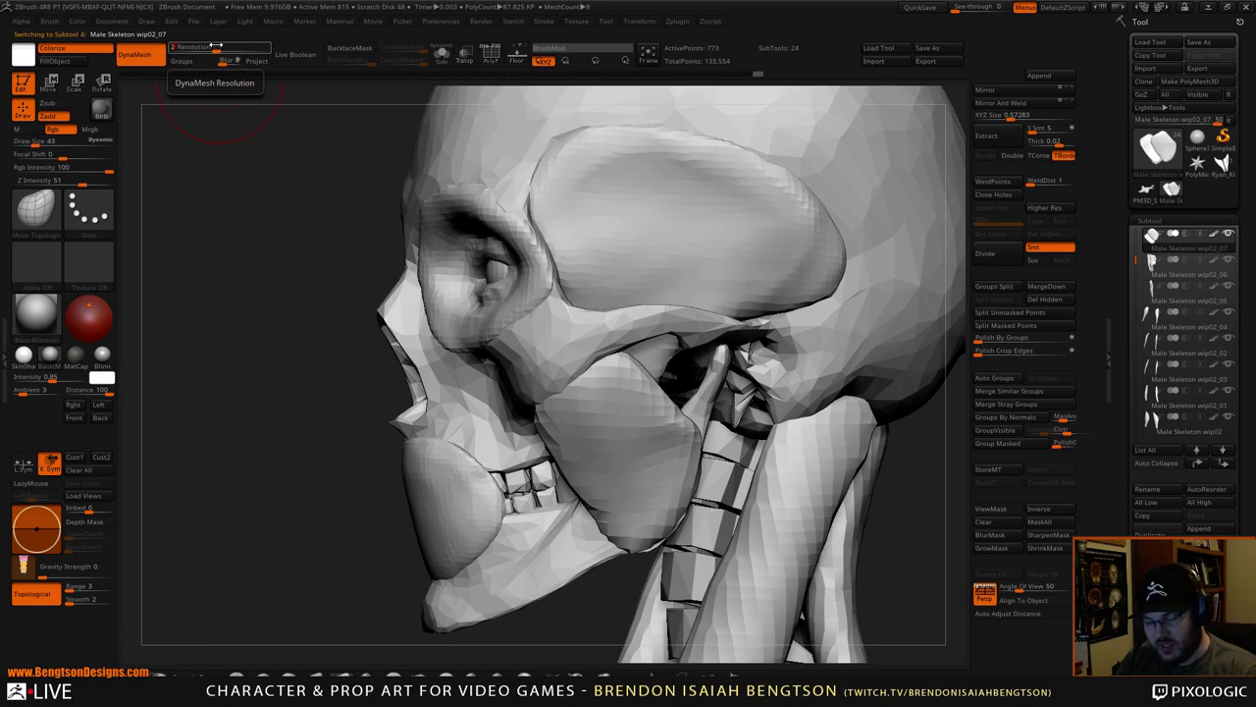
pyautogui.press('Return')
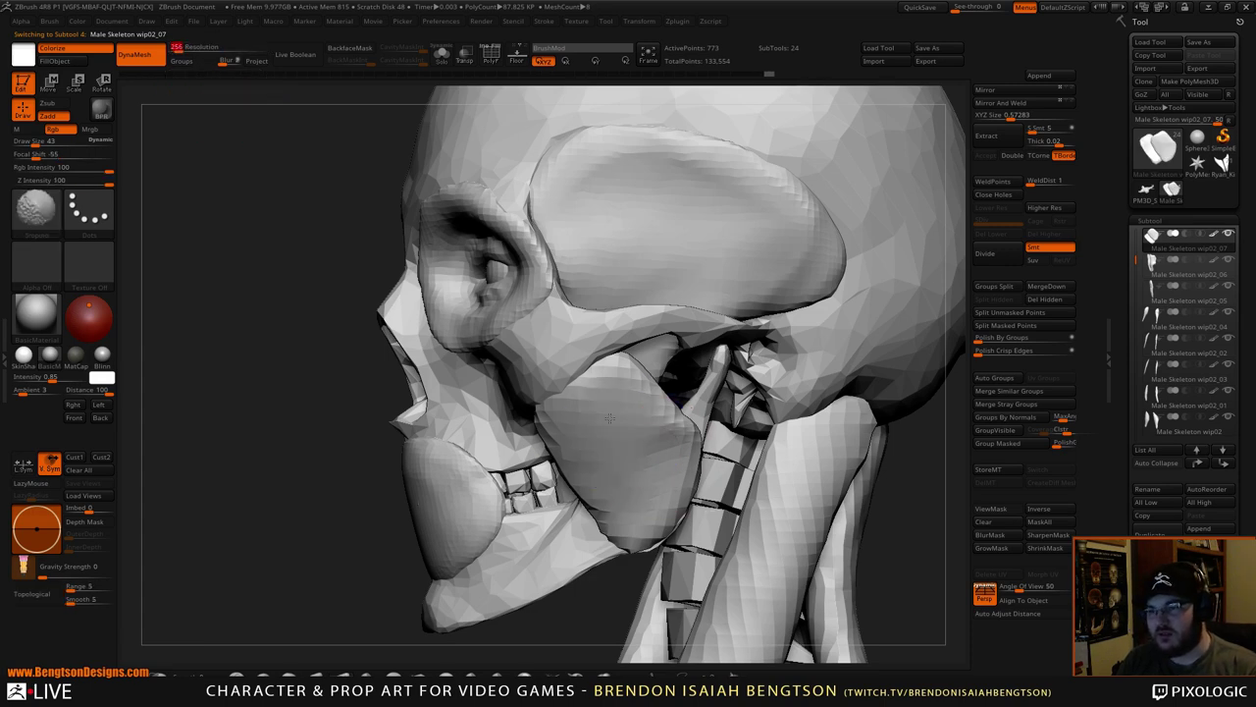
pyautogui.moveTo(246, 417)
pyautogui.keyDown('ctrl'); pyautogui.mouseDown()
pyautogui.moveTo(262, 484)
pyautogui.moveTo(351, 477)
pyautogui.mouseUp(); pyautogui.keyUp('ctrl')
# - Select the eye-ring muscle subtool and compare the skull's nose and mouth area with the Muscles of Facial Expression reference in the browser
pyautogui.keyDown('alt'); pyautogui.click(460, 312); pyautogui.keyUp('alt')
pyautogui.keyDown('shift'); pyautogui.moveTo(718, 308); pyautogui.dragTo(855, 417); pyautogui.keyUp('shift')
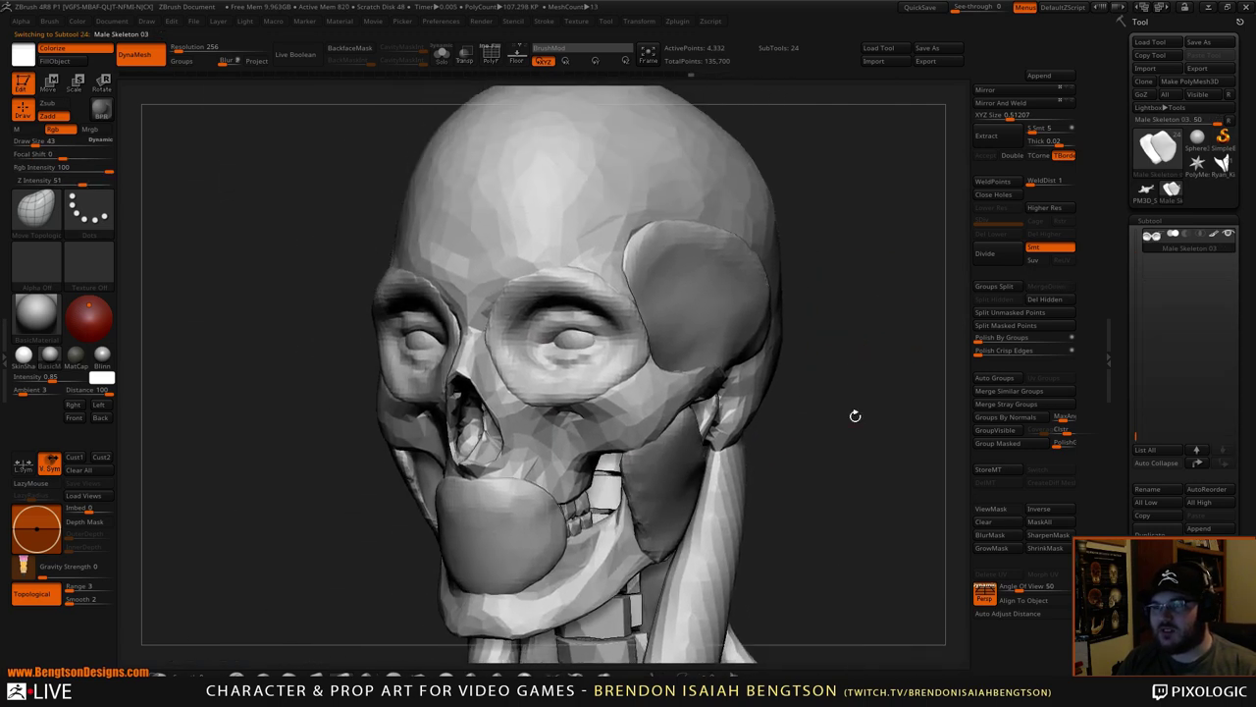
pyautogui.moveTo(862, 327); pyautogui.dragTo(859, 274)
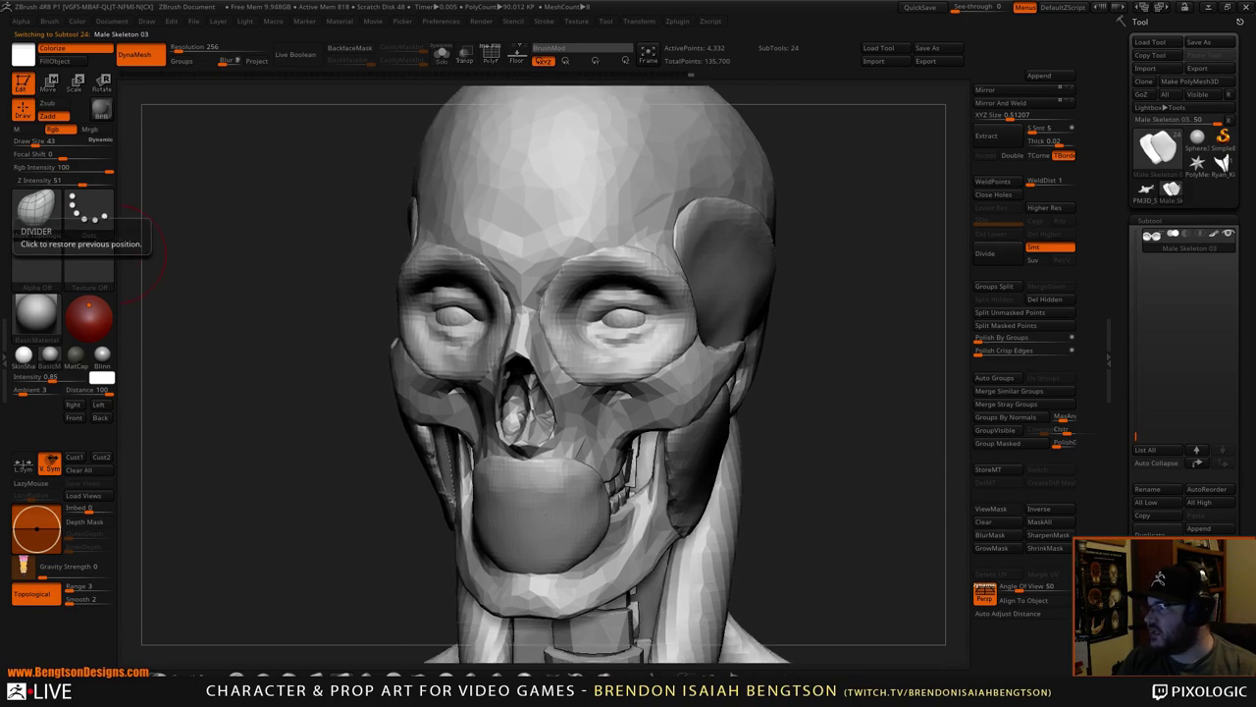
pyautogui.hotkey('alt', 'Tab')
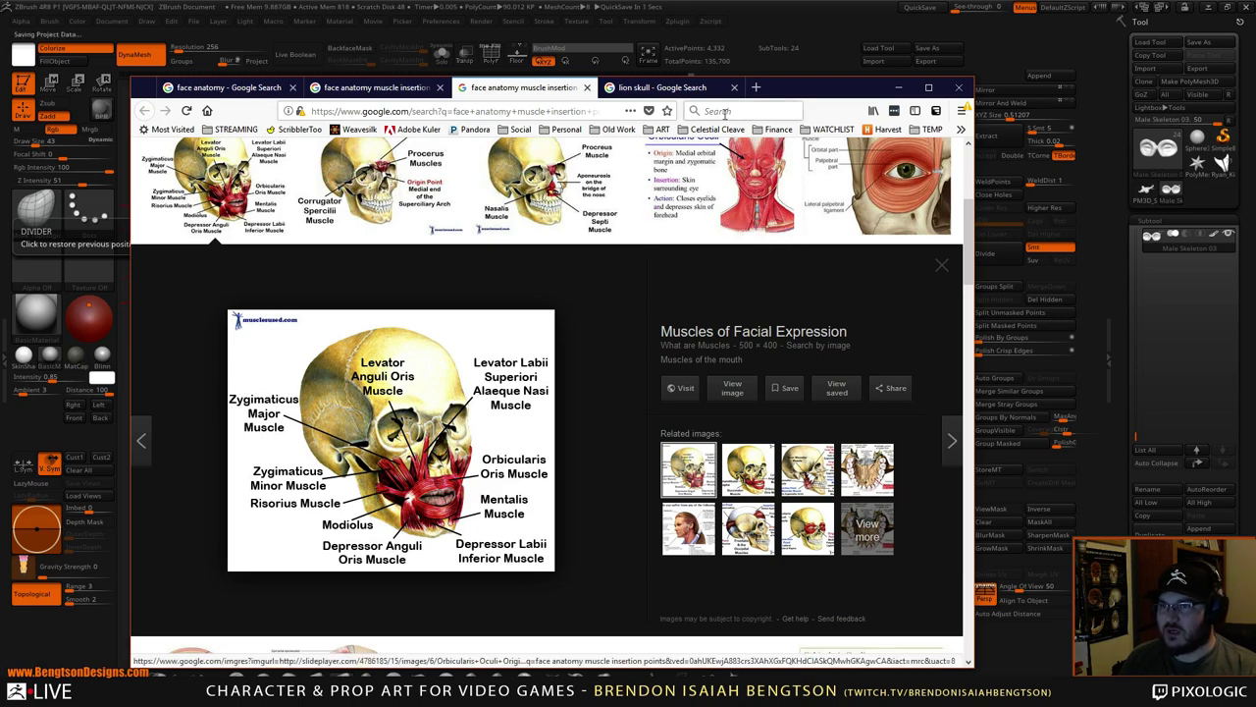
pyautogui.moveTo(802, 89); pyautogui.dragTo(0, 92)
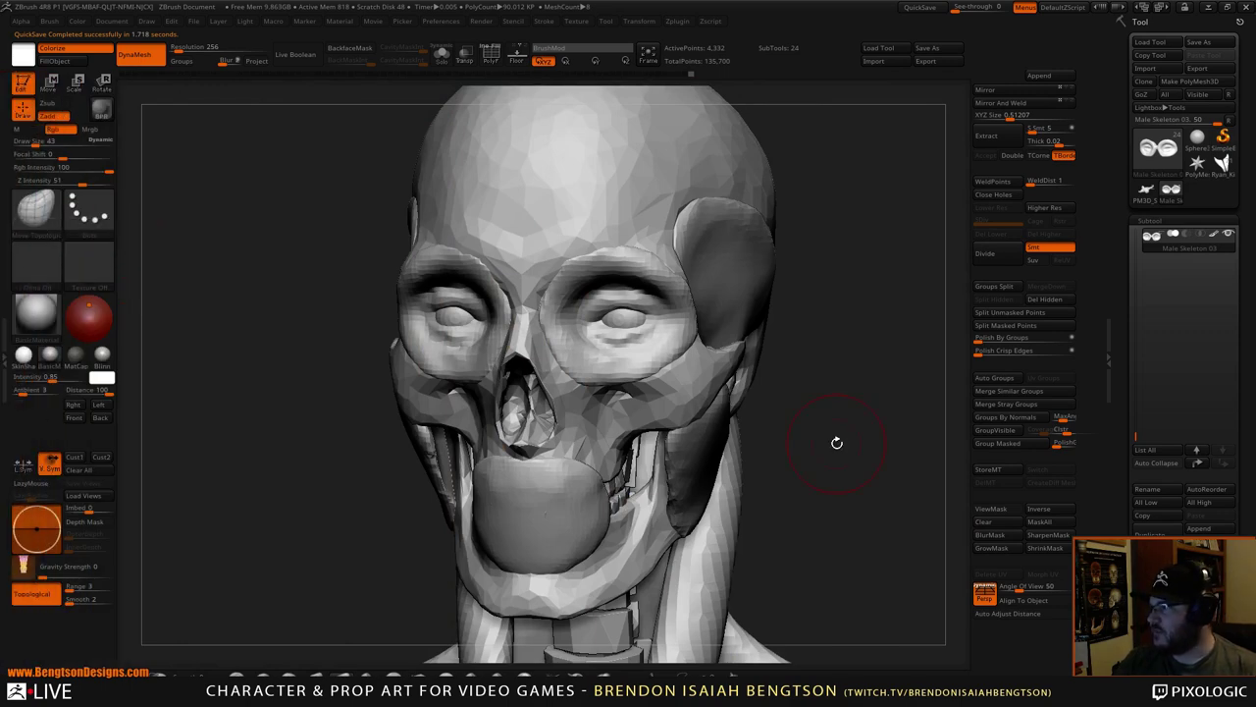
pyautogui.moveTo(830, 440); pyautogui.dragTo(775, 364)
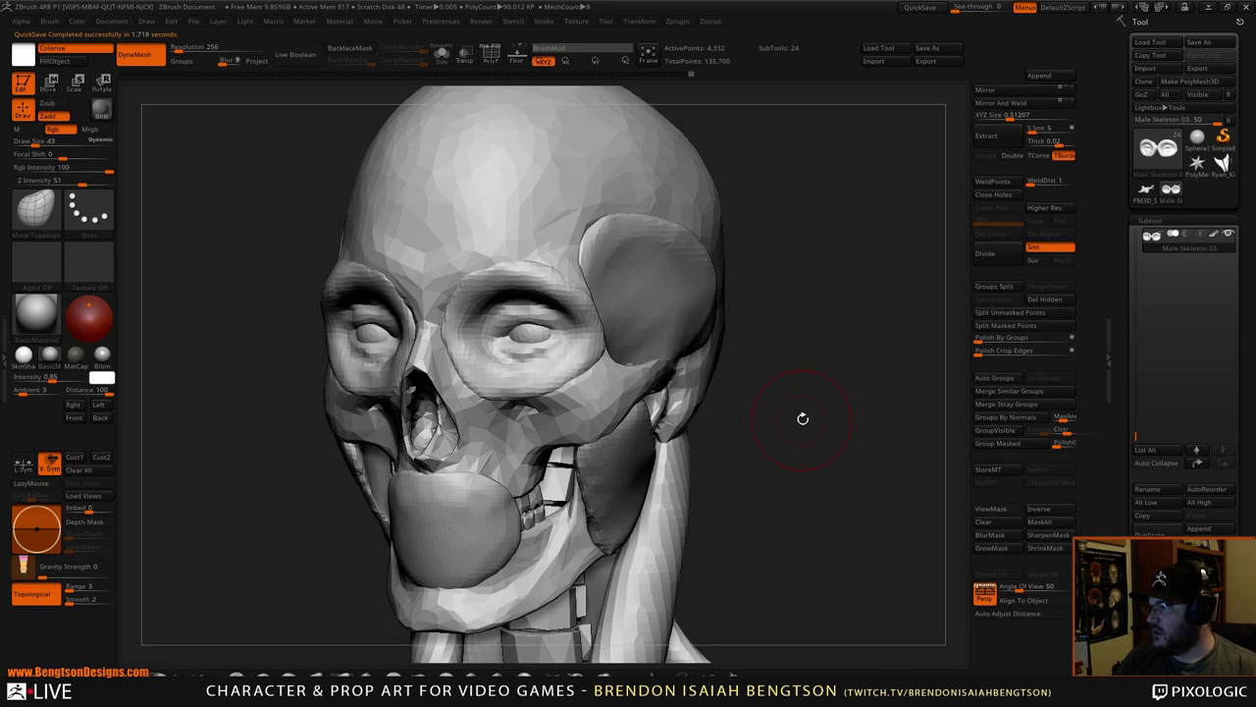
pyautogui.moveTo(803, 418); pyautogui.dragTo(850, 418)
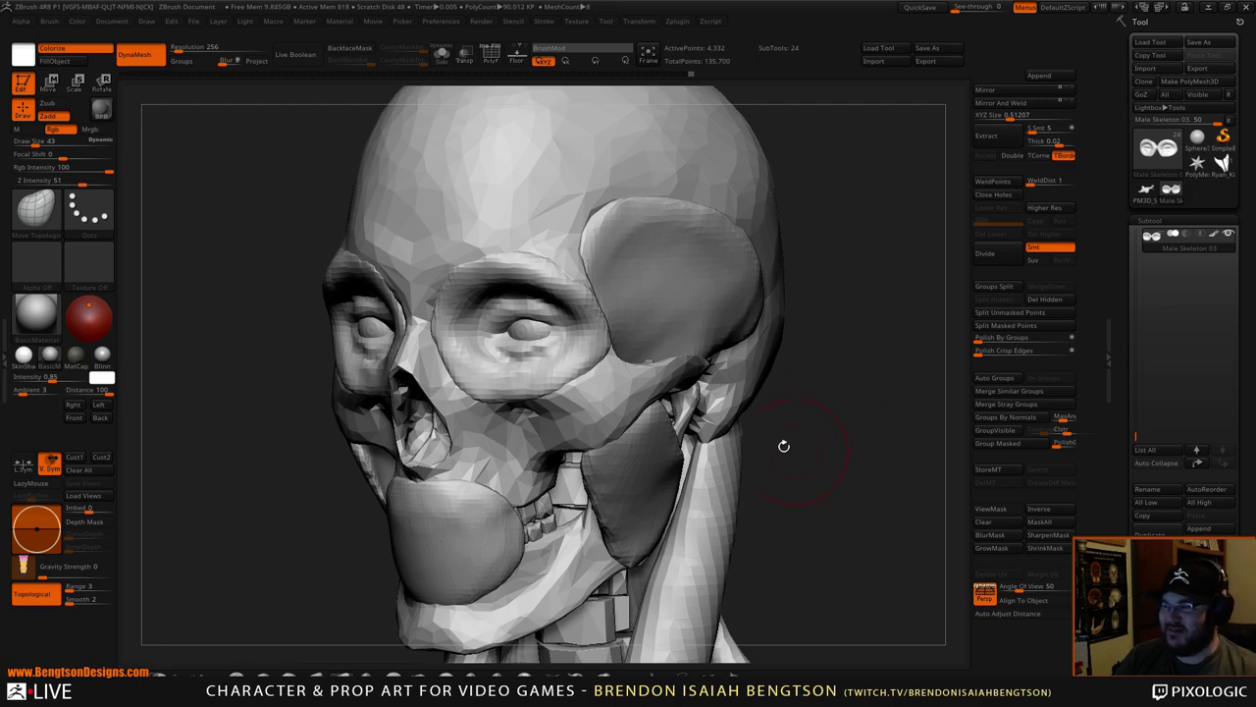
pyautogui.hotkey('alt', 'Tab')
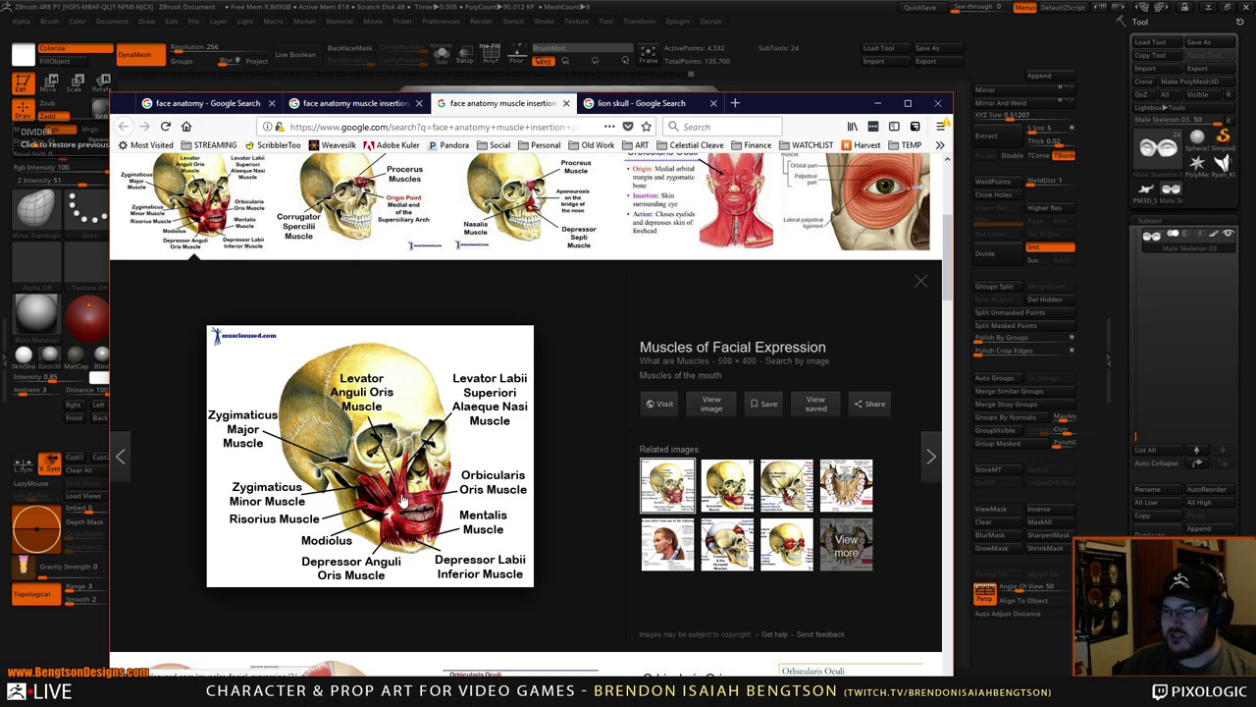
pyautogui.hotkey('alt', 'Tab')
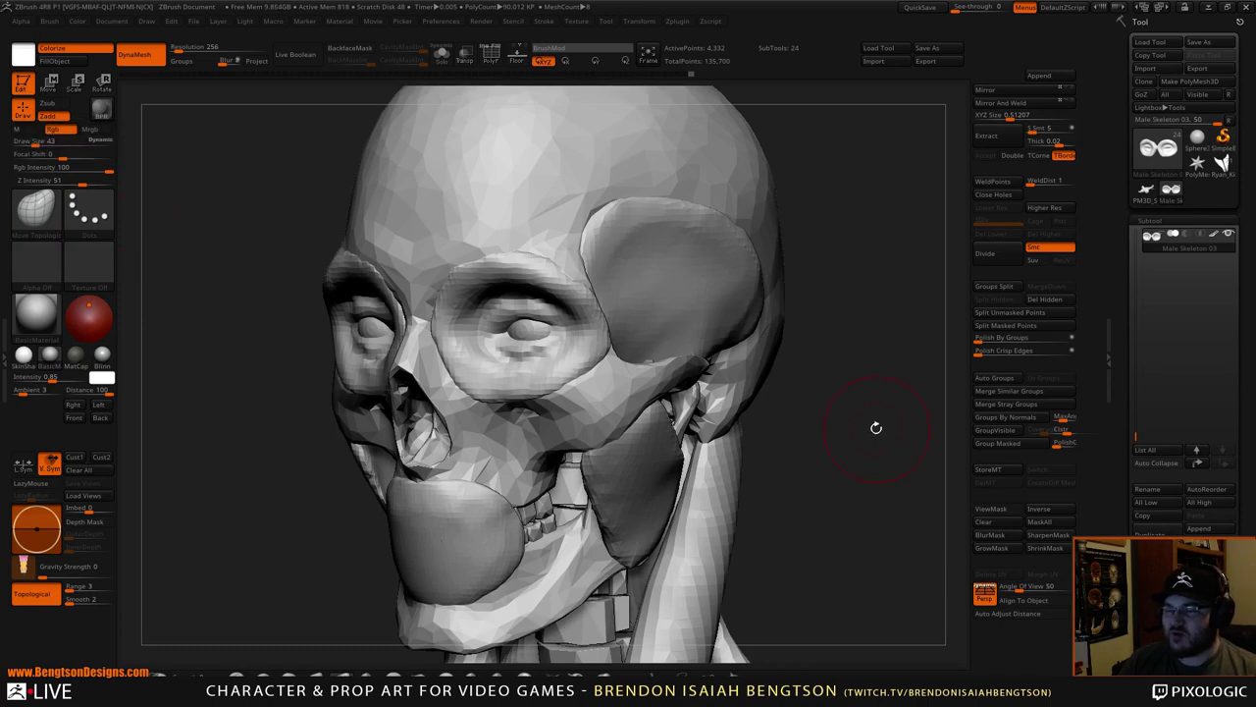
pyautogui.moveTo(856, 437)
pyautogui.mouseDown()
pyautogui.moveTo(880, 418)
pyautogui.moveTo(866, 392)
pyautogui.moveTo(831, 445)
pyautogui.moveTo(839, 460)
pyautogui.moveTo(820, 463)
pyautogui.moveTo(841, 454)
pyautogui.moveTo(854, 468)
pyautogui.moveTo(841, 454)
pyautogui.mouseUp()
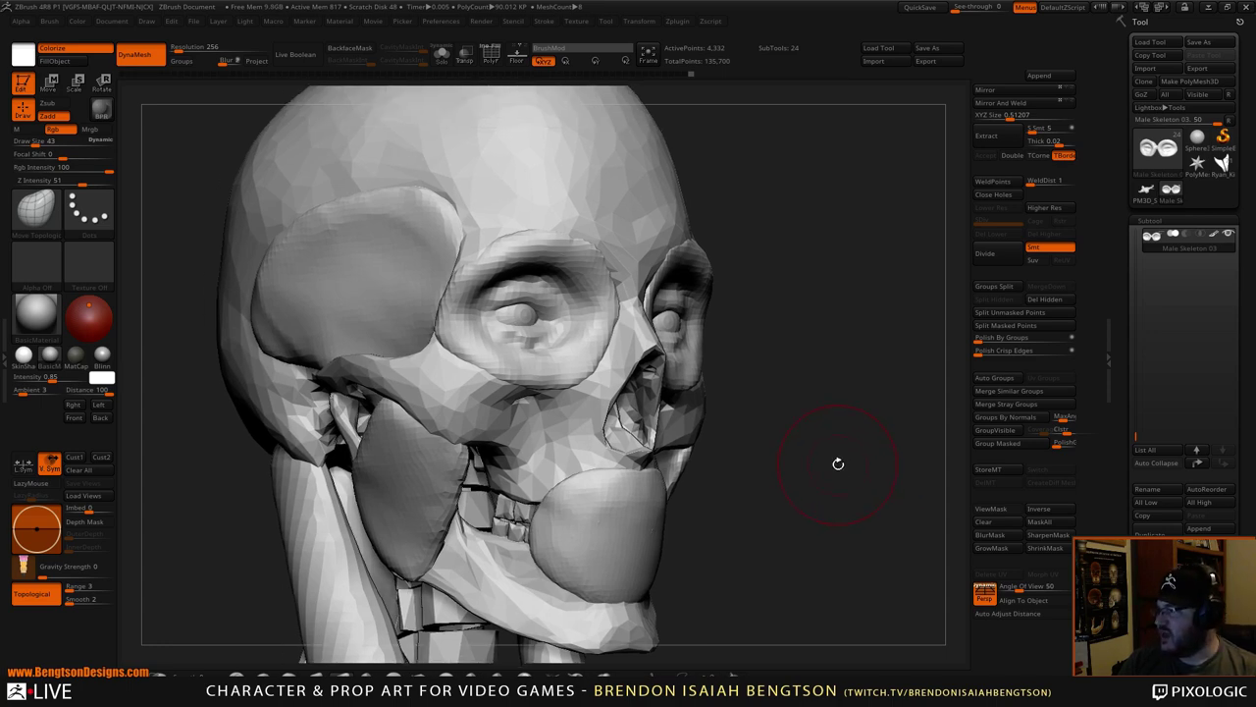
pyautogui.moveTo(848, 482)
pyautogui.mouseDown()
pyautogui.moveTo(841, 449)
pyautogui.moveTo(854, 475)
pyautogui.moveTo(835, 474)
pyautogui.moveTo(822, 449)
pyautogui.mouseUp()
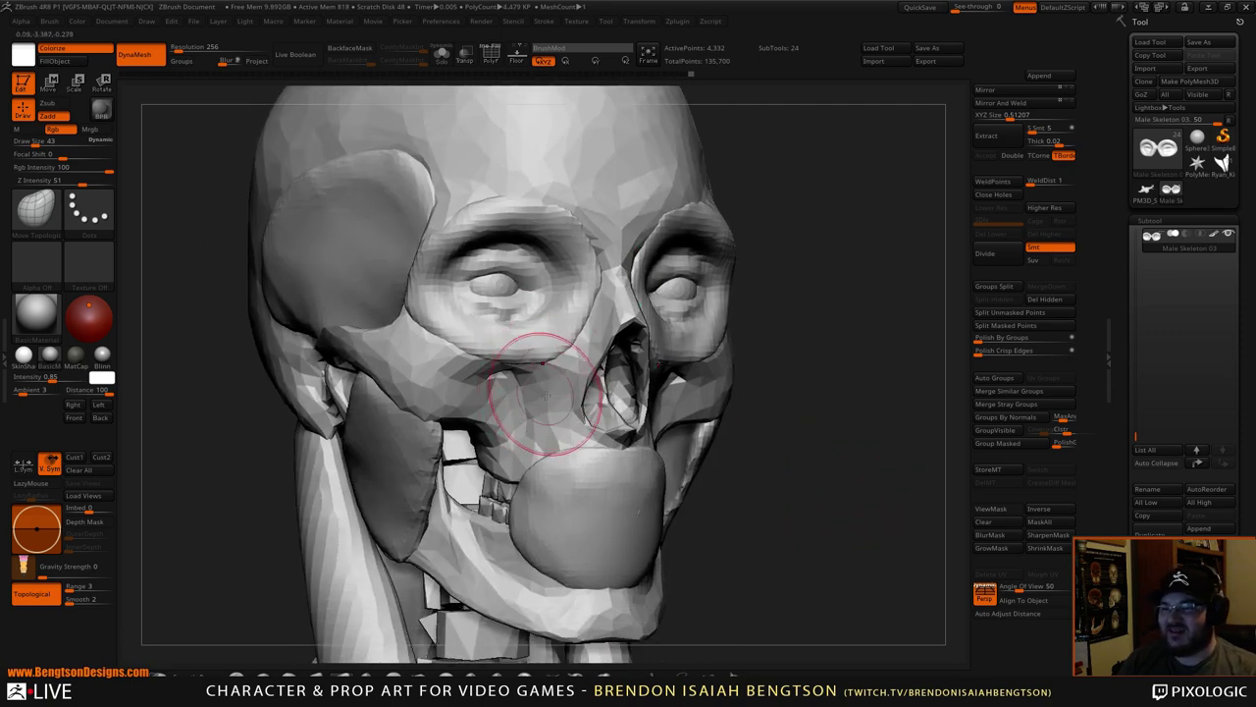
# - Insert a mirrored Sphere 32 with the IMM Primitives brush on the cheekbone beside the nasal opening
pyautogui.press('b')
pyautogui.press('i')
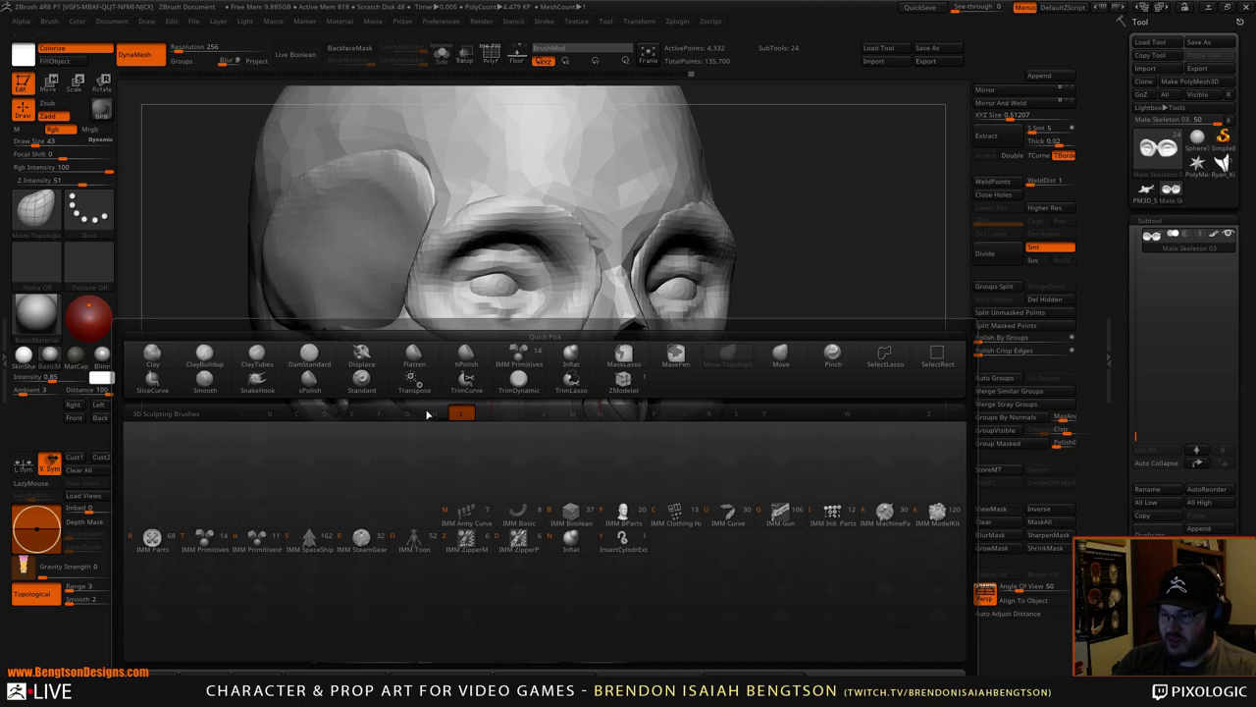
pyautogui.click(199, 548)
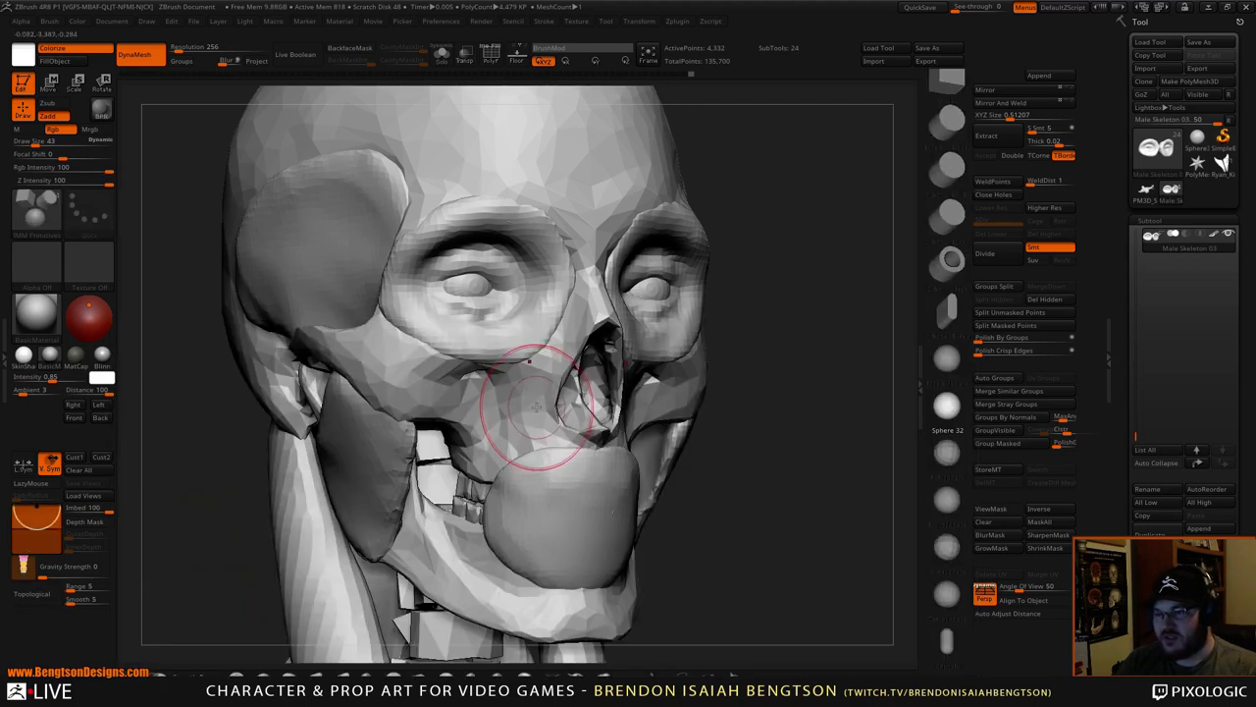
pyautogui.moveTo(518, 393); pyautogui.dragTo(538, 429)
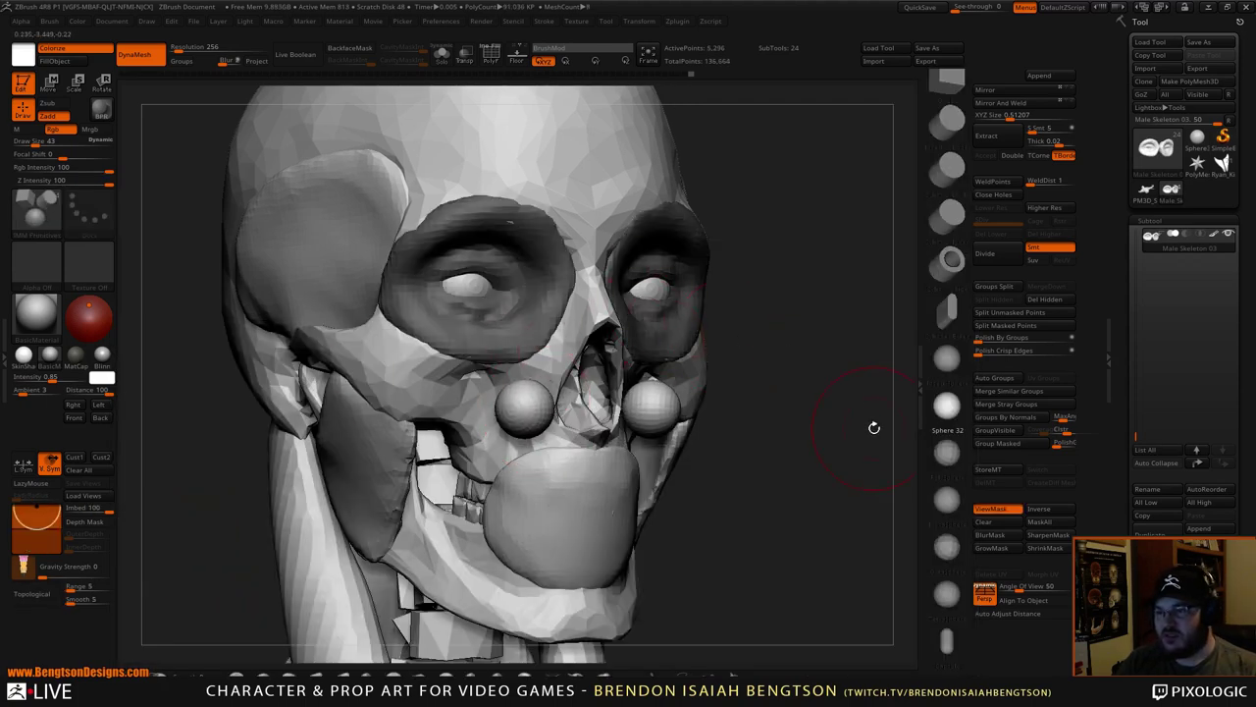
# - Split the unmasked spheres off into their own subtool, make it active and remesh it with DynaMesh
pyautogui.click(1001, 312)
pyautogui.keyDown('alt'); pyautogui.click(520, 364); pyautogui.keyUp('alt')
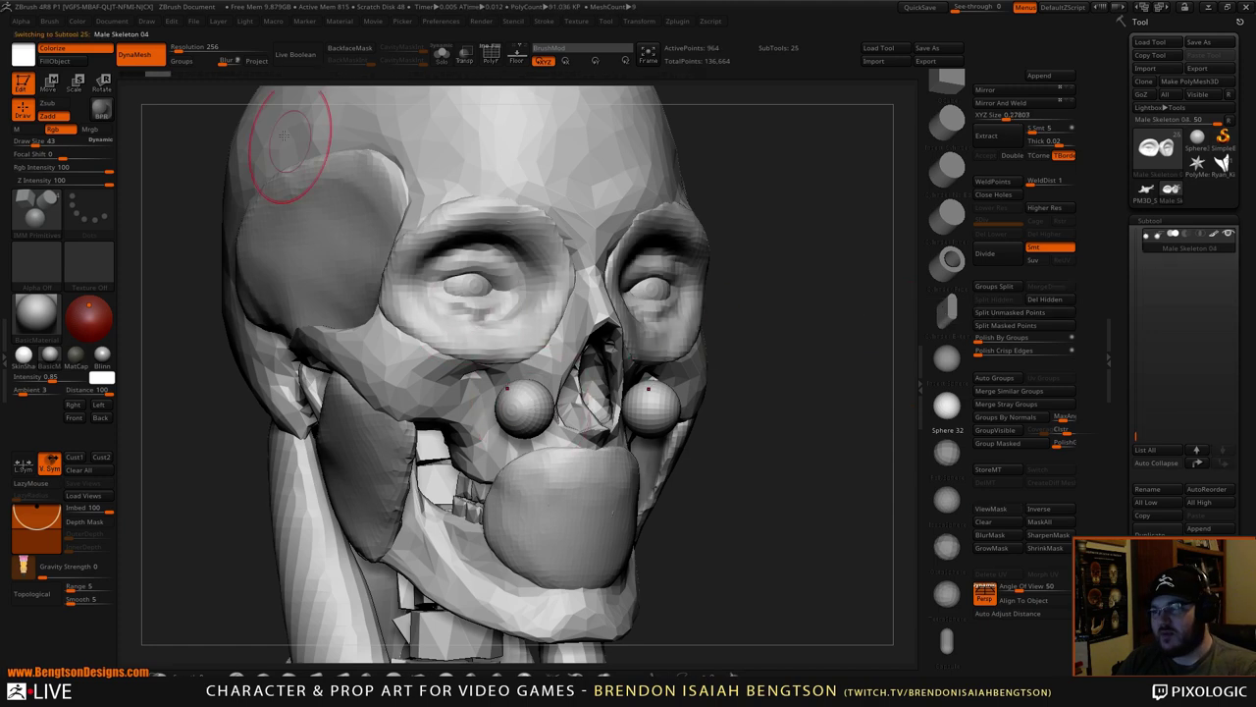
pyautogui.moveTo(811, 311)
pyautogui.keyDown('ctrl'); pyautogui.mouseDown()
pyautogui.moveTo(794, 443)
pyautogui.moveTo(812, 399)
pyautogui.moveTo(801, 398)
pyautogui.mouseUp(); pyautogui.keyUp('ctrl')
# - Choose the Move Topological brush and stretch the spheres into long ovals from the inner eye area down beside the nose
pyautogui.press('b')
pyautogui.press('m')
pyautogui.press('t')
pyautogui.press('space')
pyautogui.moveTo(541, 396)
pyautogui.mouseDown()
pyautogui.moveTo(554, 395)
pyautogui.moveTo(542, 396)
pyautogui.moveTo(589, 322)
pyautogui.mouseUp()
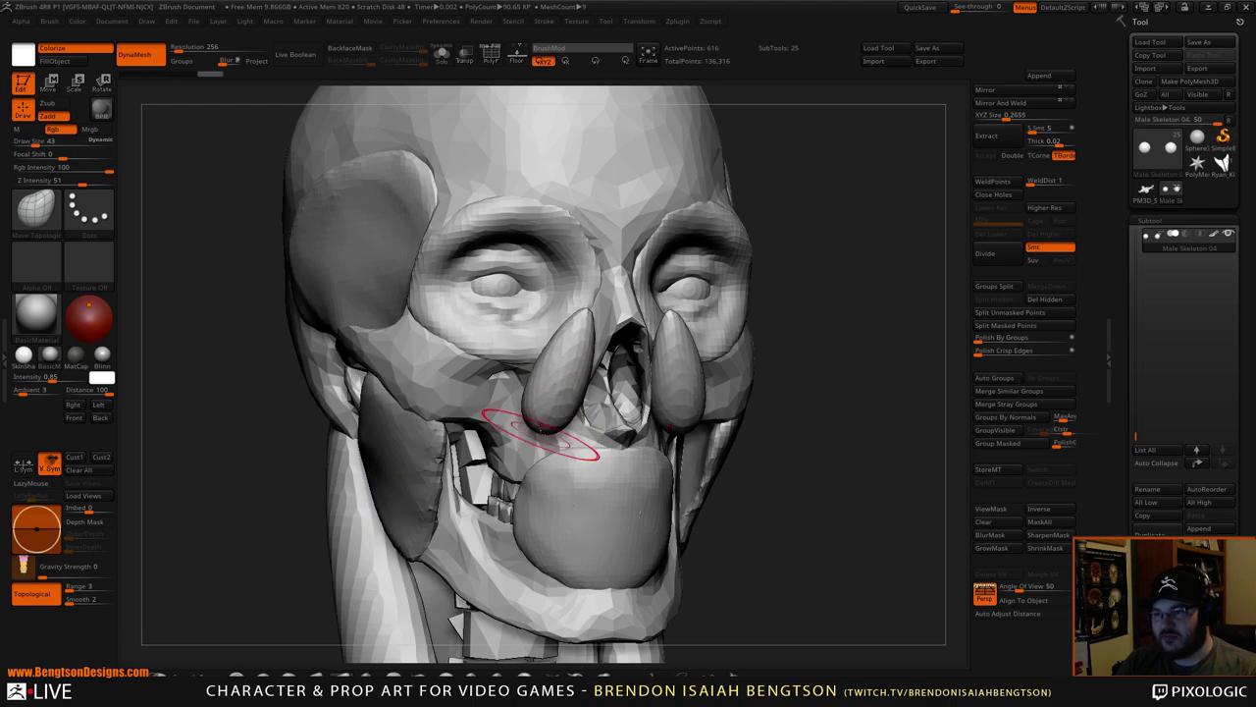
pyautogui.moveTo(549, 430); pyautogui.dragTo(567, 463)
# - Push the ovals back in profile into thin forms lying against the upper jaw and nasal bone
pyautogui.moveTo(789, 350); pyautogui.dragTo(827, 375)
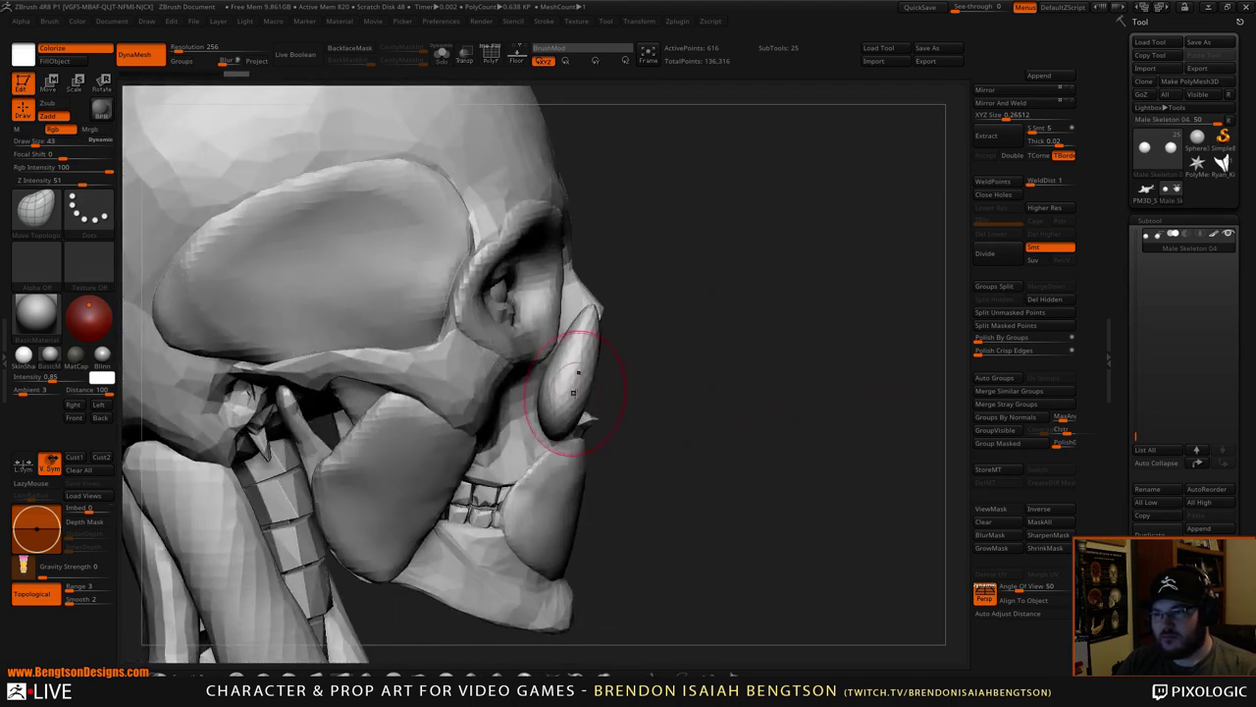
pyautogui.moveTo(573, 382); pyautogui.dragTo(547, 386)
pyautogui.moveTo(586, 338); pyautogui.dragTo(570, 342)
pyautogui.moveTo(573, 377); pyautogui.dragTo(553, 381)
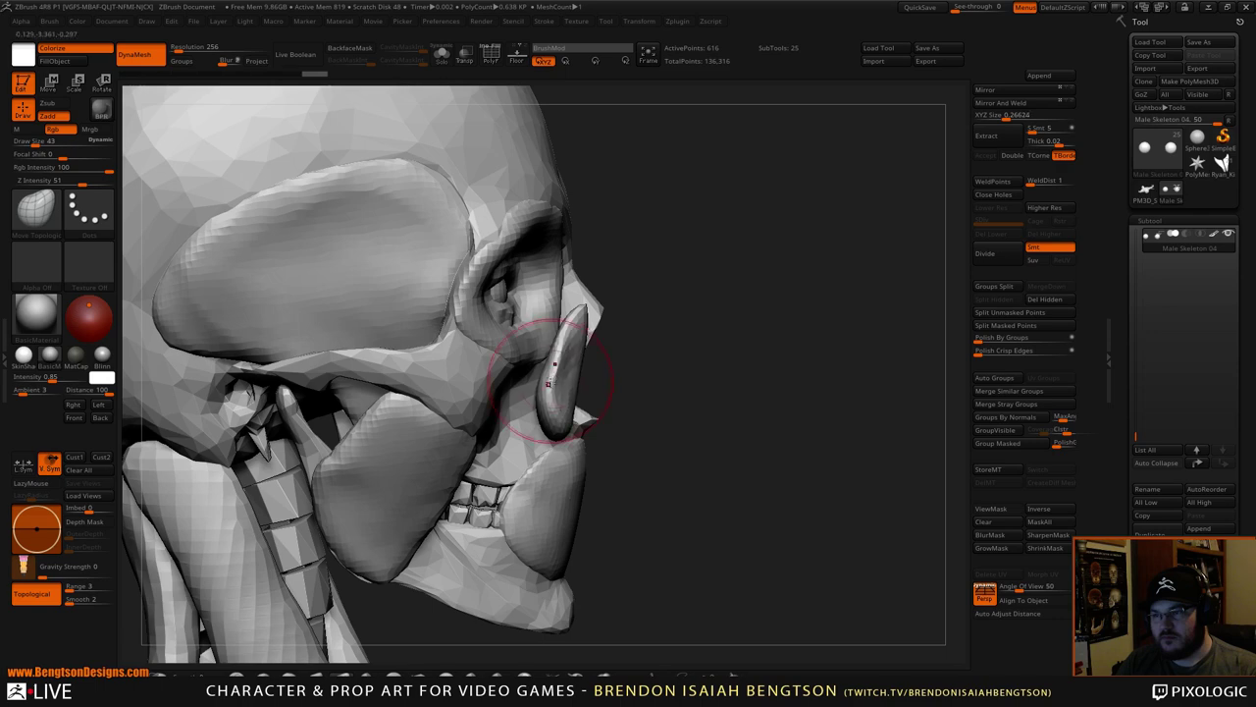
pyautogui.moveTo(738, 391); pyautogui.dragTo(687, 383)
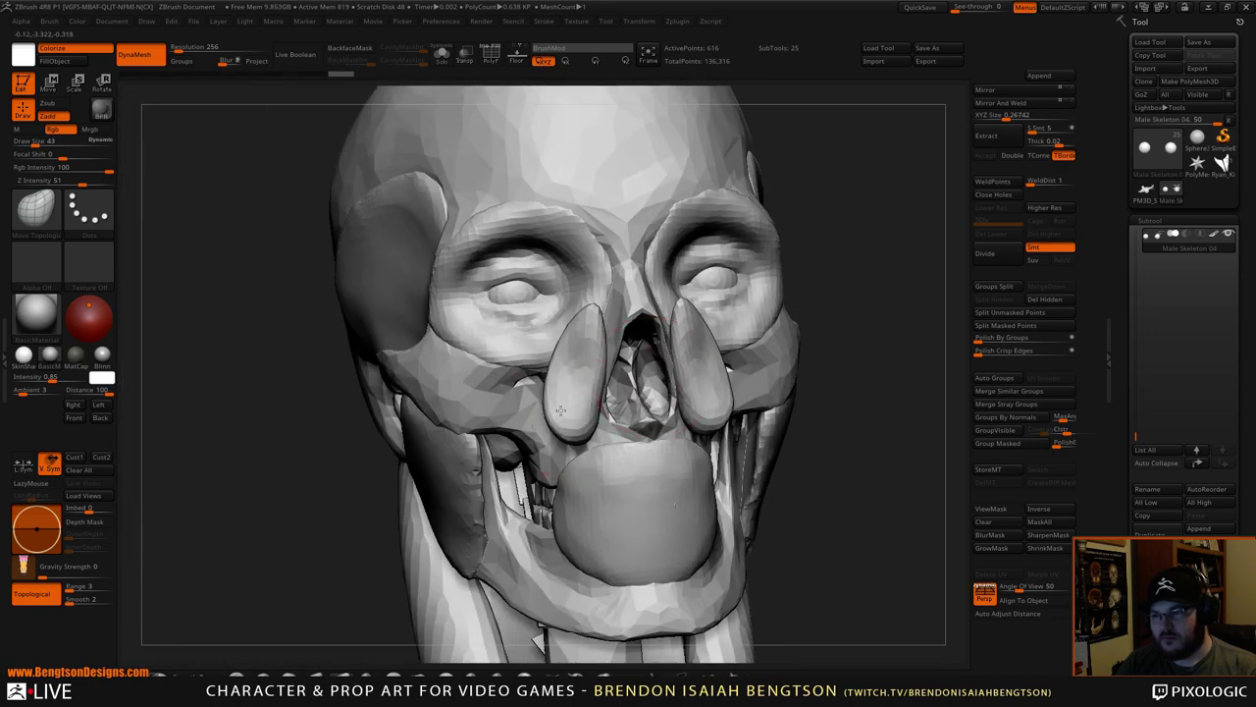
# - Narrow the nose-side muscle forms from the front and pull them in closer along the nasal opening
pyautogui.moveTo(569, 429)
pyautogui.mouseDown()
pyautogui.moveTo(591, 437)
pyautogui.moveTo(573, 402)
pyautogui.mouseUp()
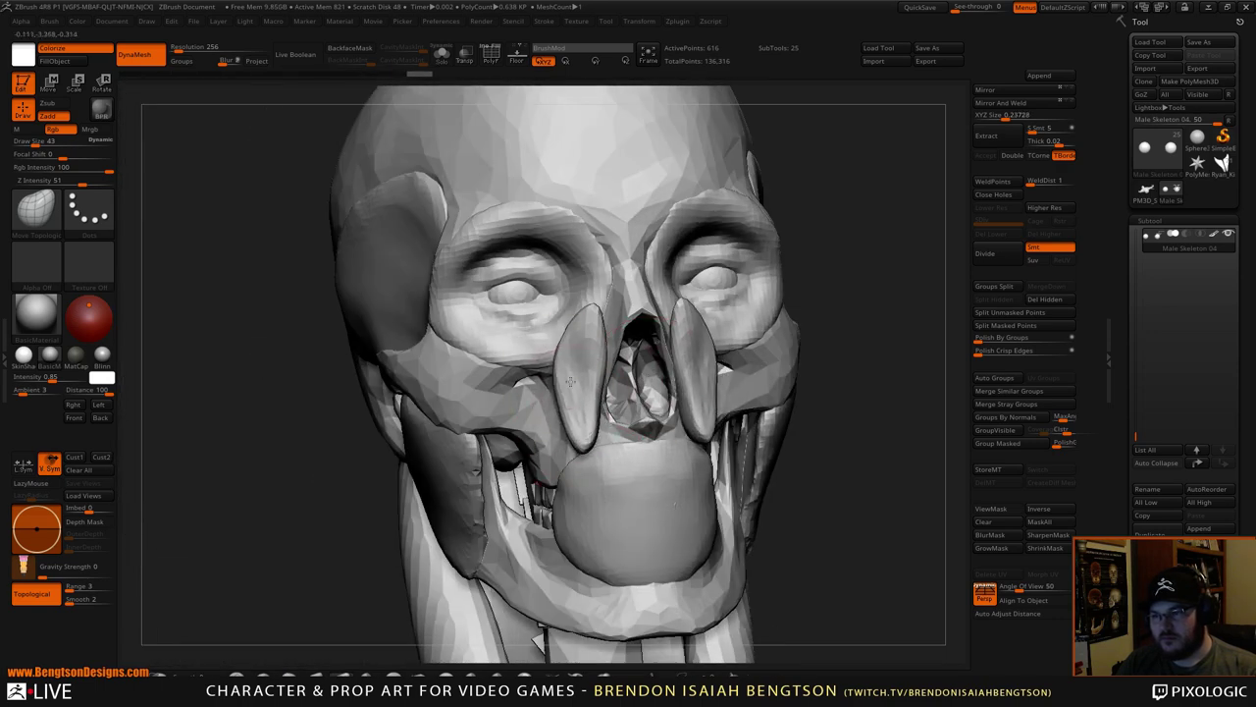
pyautogui.moveTo(556, 345)
pyautogui.mouseDown()
pyautogui.moveTo(580, 373)
pyautogui.moveTo(594, 314)
pyautogui.moveTo(608, 331)
pyautogui.moveTo(609, 303)
pyautogui.mouseUp()
pyautogui.moveTo(848, 224)
pyautogui.mouseDown()
pyautogui.moveTo(819, 252)
pyautogui.moveTo(783, 254)
pyautogui.moveTo(687, 334)
pyautogui.moveTo(589, 379)
pyautogui.moveTo(603, 306)
pyautogui.mouseUp()
pyautogui.moveTo(582, 350); pyautogui.dragTo(592, 351)
pyautogui.moveTo(565, 400)
pyautogui.mouseDown()
pyautogui.moveTo(583, 355)
pyautogui.moveTo(597, 358)
pyautogui.mouseUp()
# - Smooth the nose-side muscle forms and press their lower ends in against the upper jaw
pyautogui.moveTo(873, 261)
pyautogui.mouseDown()
pyautogui.moveTo(833, 294)
pyautogui.moveTo(730, 312)
pyautogui.mouseUp()
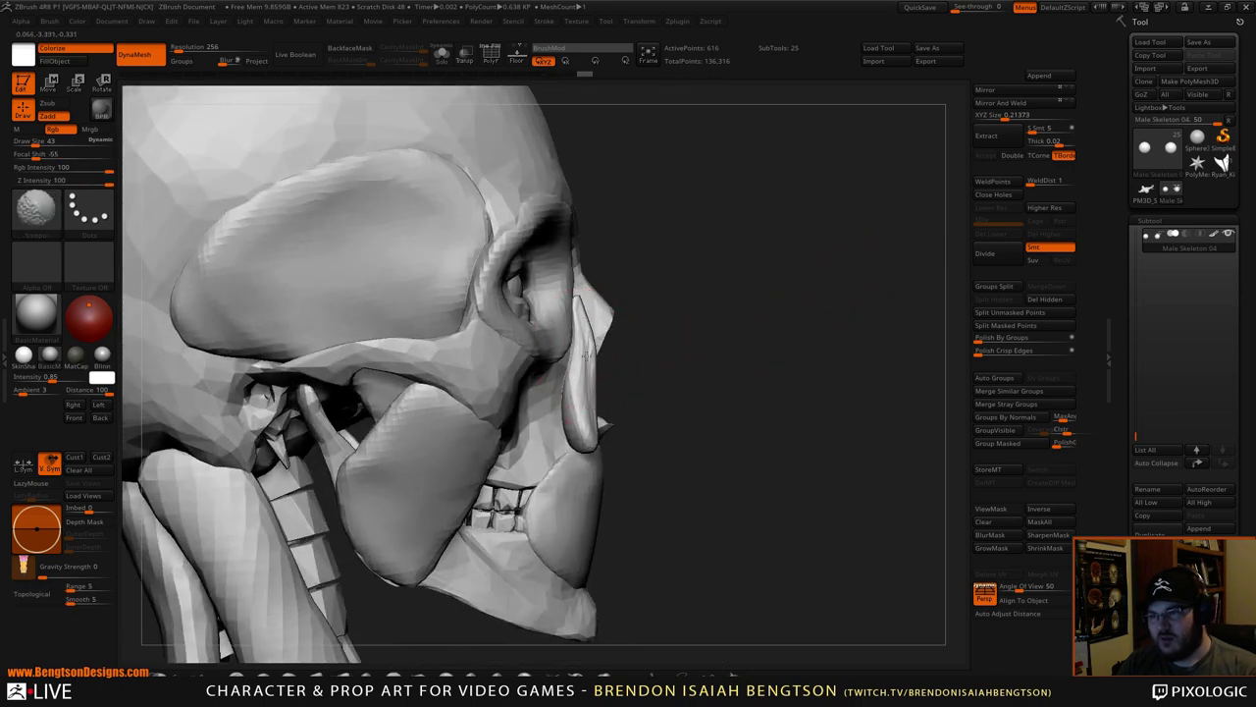
pyautogui.keyDown('shift'); pyautogui.moveTo(586, 356); pyautogui.dragTo(586, 370); pyautogui.keyUp('shift')
pyautogui.moveTo(726, 334); pyautogui.dragTo(668, 342)
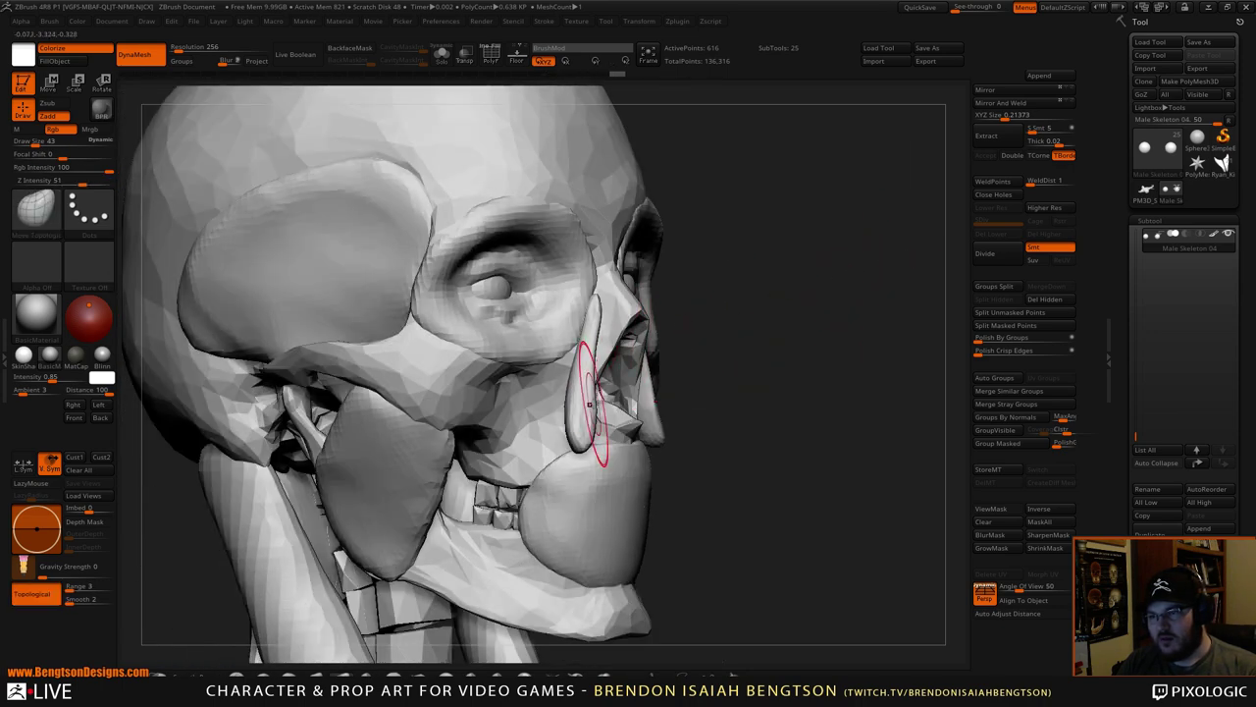
pyautogui.moveTo(586, 429); pyautogui.dragTo(598, 429)
pyautogui.moveTo(805, 378); pyautogui.dragTo(901, 369)
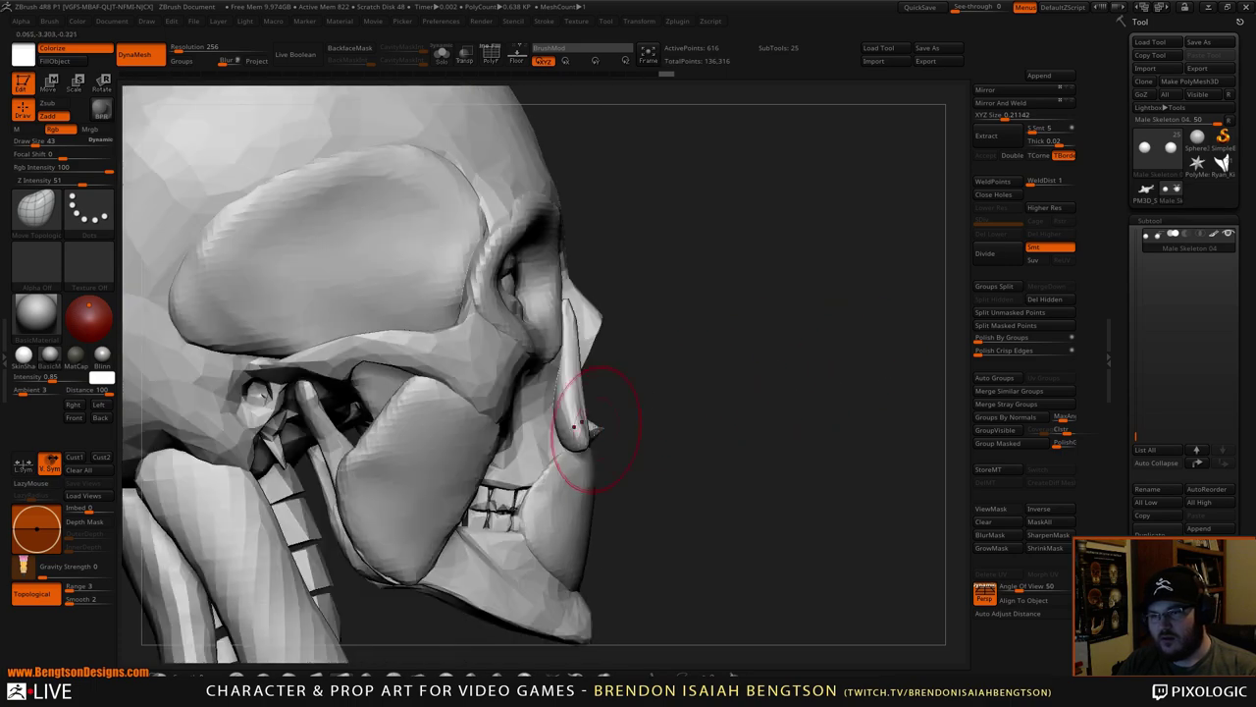
pyautogui.moveTo(592, 426); pyautogui.dragTo(579, 430)
pyautogui.moveTo(673, 370)
pyautogui.mouseDown()
pyautogui.moveTo(765, 364)
pyautogui.moveTo(653, 363)
pyautogui.mouseUp()
pyautogui.moveTo(858, 418)
pyautogui.keyDown('alt'); pyautogui.mouseDown()
pyautogui.moveTo(802, 334)
pyautogui.moveTo(868, 351)
pyautogui.mouseUp(); pyautogui.keyUp('alt')
pyautogui.moveTo(697, 392); pyautogui.dragTo(746, 392)
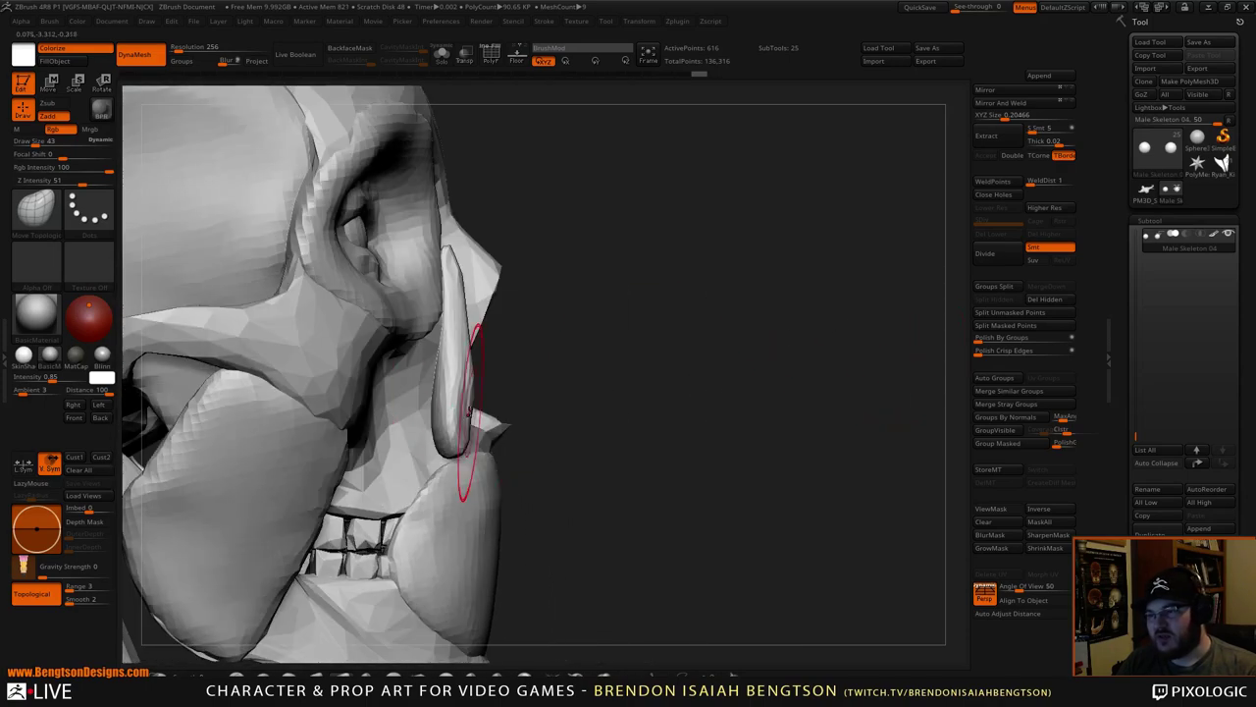
# - Smooth the front of the nose-side muscle strips and refine their fit to the bone with the Move Topological brush
pyautogui.moveTo(659, 344); pyautogui.dragTo(549, 348)
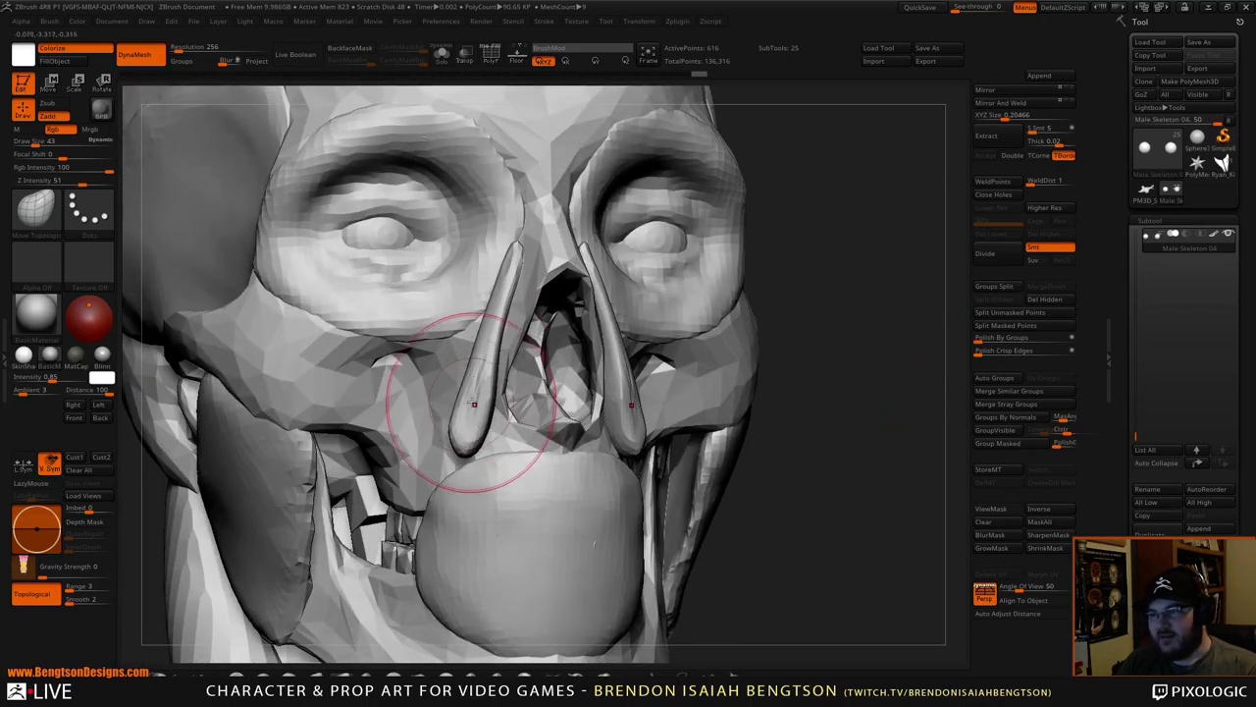
pyautogui.keyDown('shift'); pyautogui.moveTo(471, 401); pyautogui.dragTo(470, 397); pyautogui.keyUp('shift')
pyautogui.press('b')
pyautogui.press('m')
pyautogui.press('t')
pyautogui.moveTo(810, 331); pyautogui.dragTo(758, 320)
pyautogui.keyDown('alt'); pyautogui.moveTo(244, 508); pyautogui.dragTo(275, 478); pyautogui.keyUp('alt')
pyautogui.moveTo(275, 478); pyautogui.dragTo(329, 477)
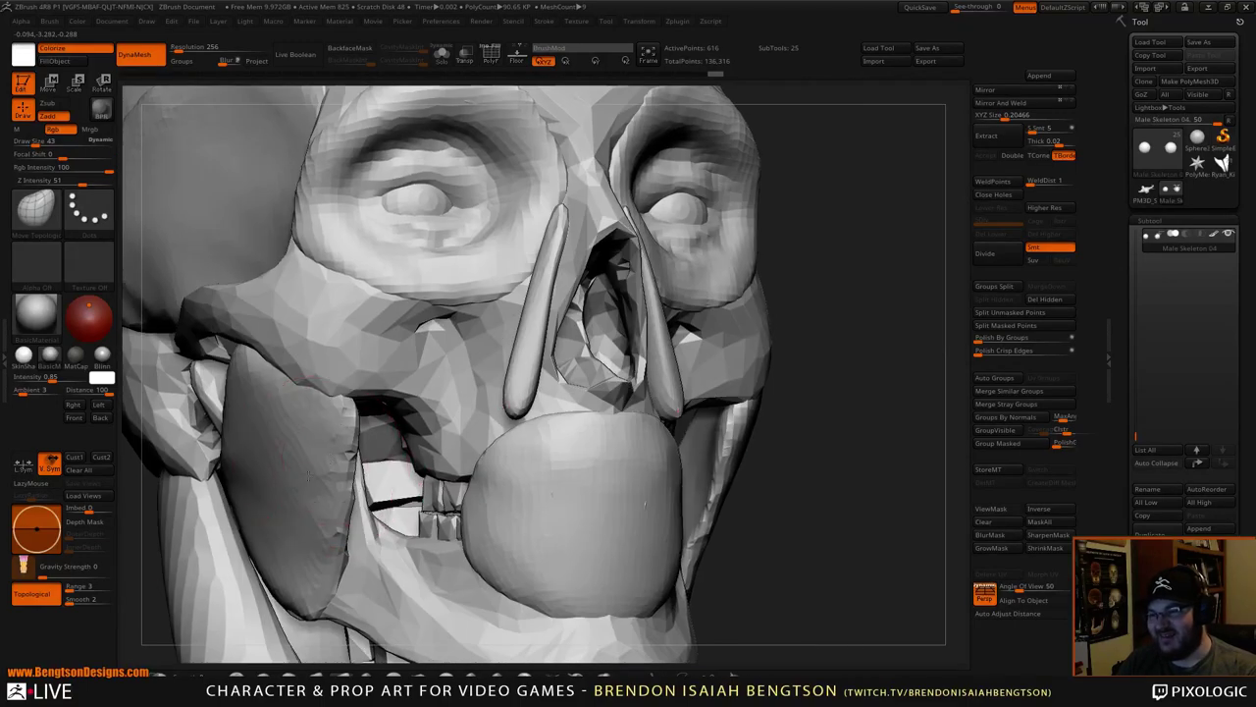
pyautogui.moveTo(810, 320); pyautogui.dragTo(874, 333)
pyautogui.moveTo(621, 349); pyautogui.dragTo(684, 357)
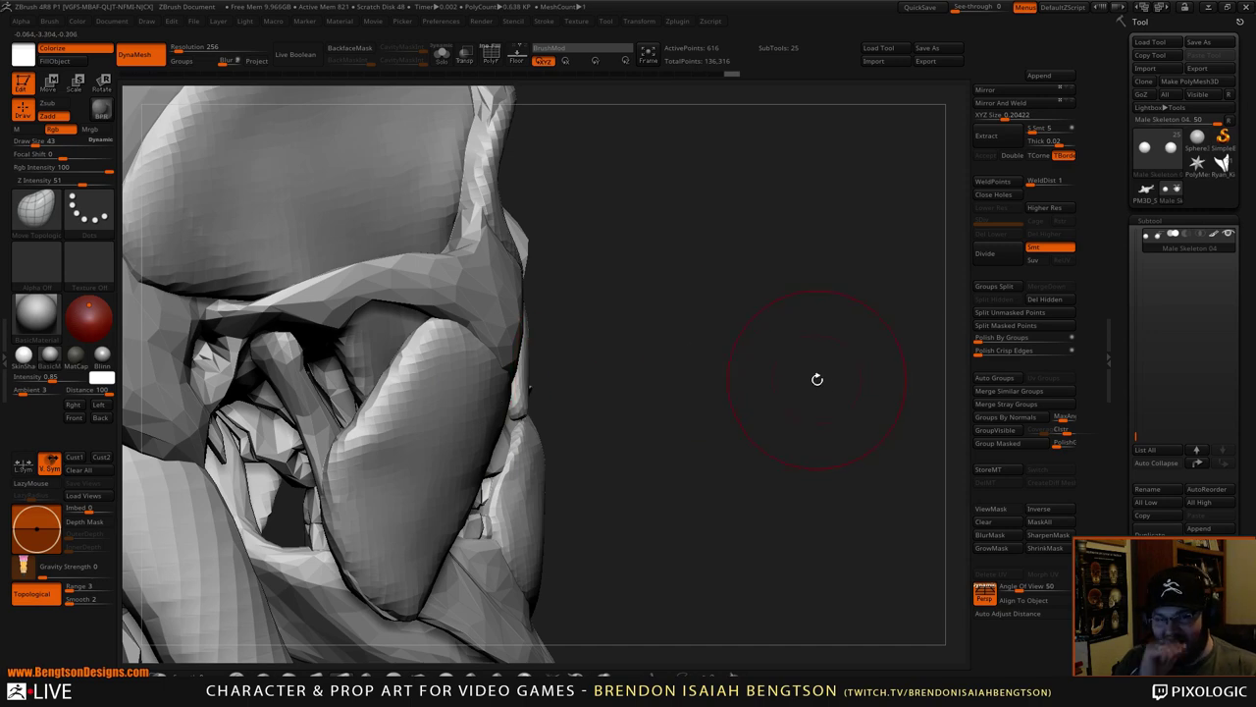
pyautogui.moveTo(860, 395); pyautogui.dragTo(589, 393, button='right')
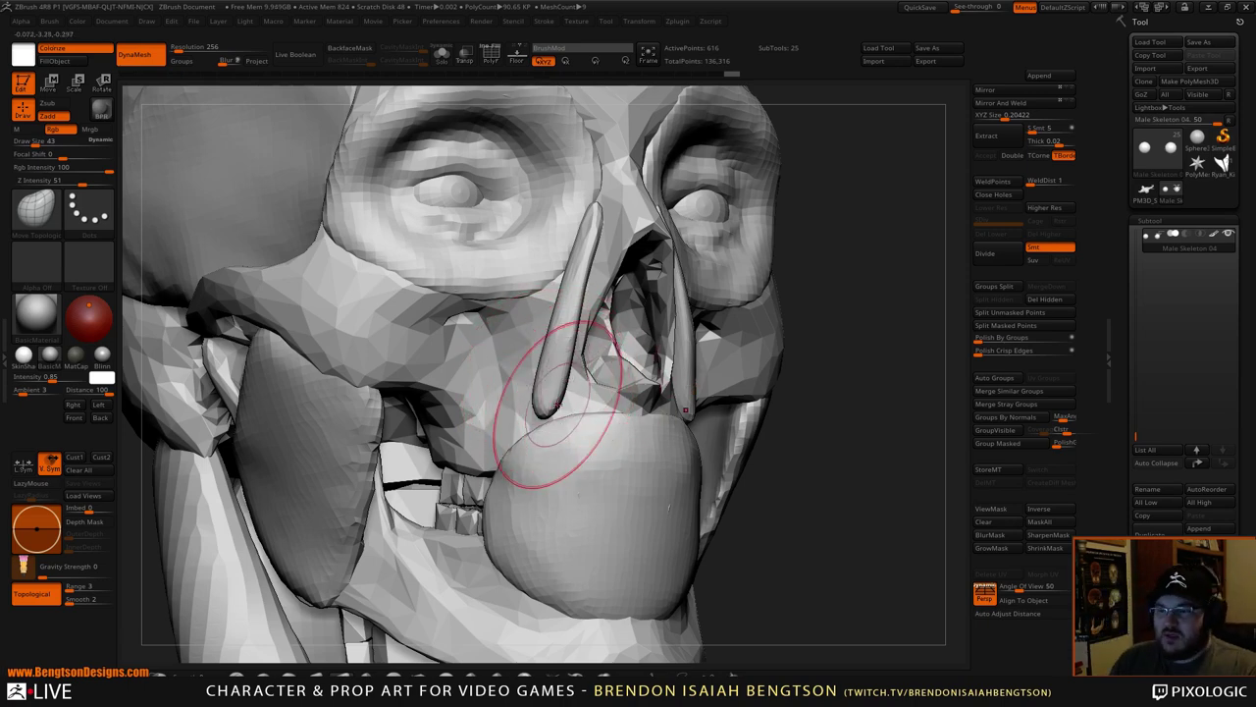
# - Set the draw size to 23 and widen the strips' lower ends to meet the mouth form's upper edge
pyautogui.press('space')
pyautogui.moveTo(556, 399); pyautogui.dragTo(593, 405)
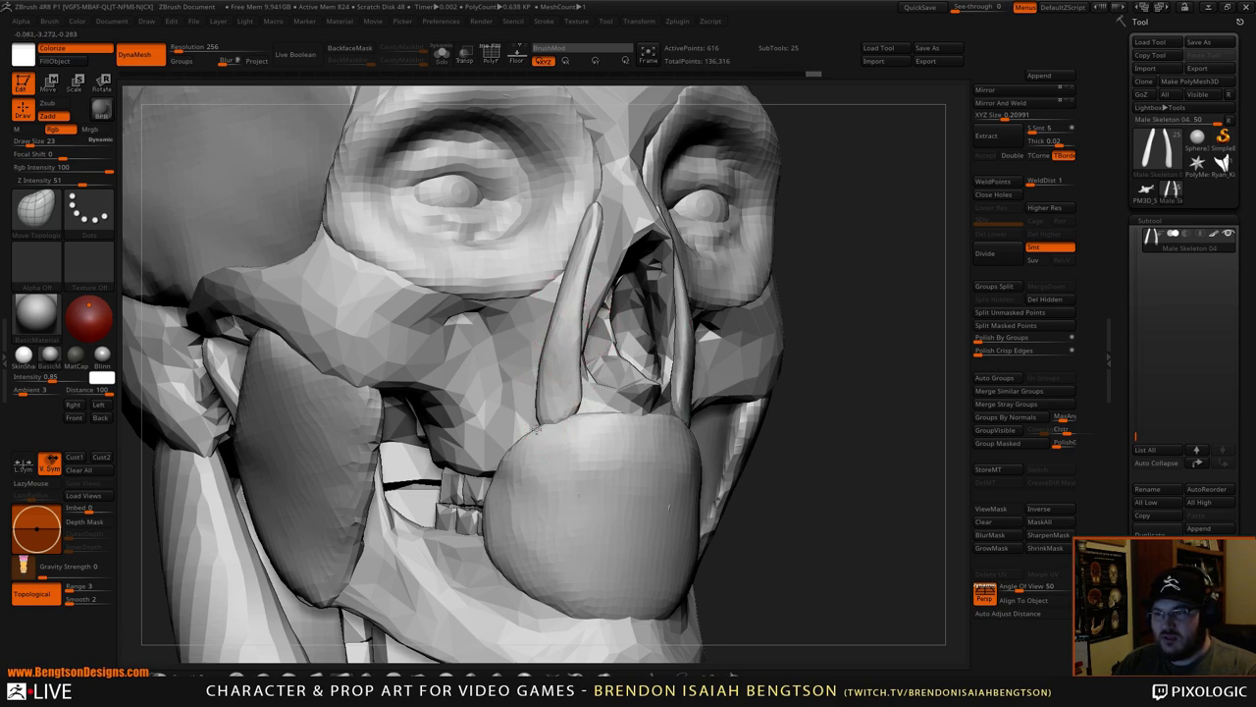
pyautogui.moveTo(536, 429); pyautogui.dragTo(560, 416)
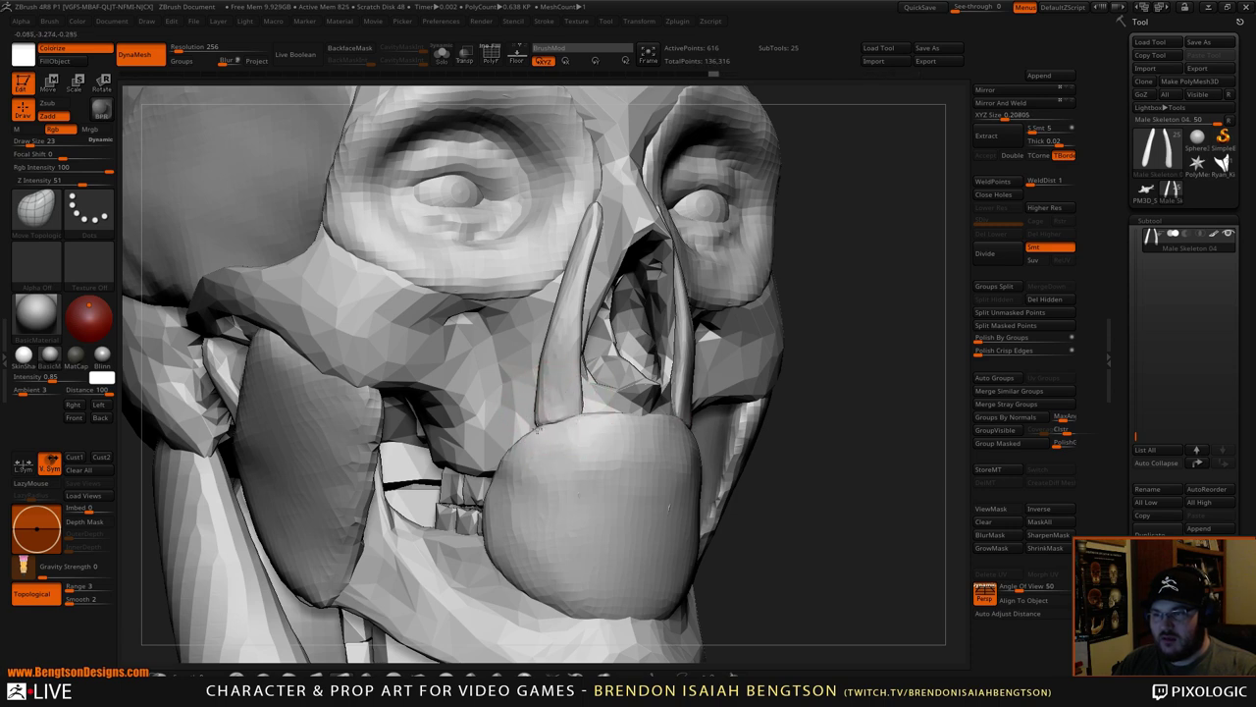
# - Set the draw size to 25 and refine the nose-side strips' profile against the bone above the mouth form
pyautogui.moveTo(861, 368); pyautogui.dragTo(866, 389)
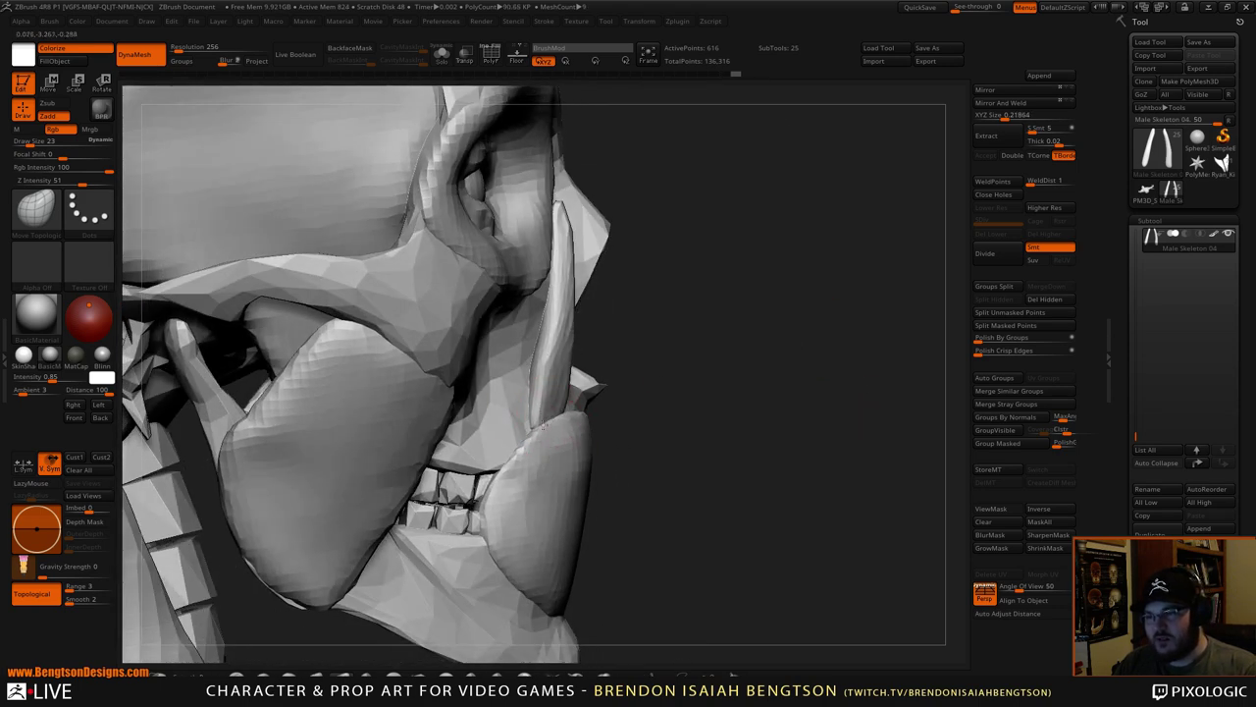
pyautogui.rightClick(563, 344)
pyautogui.scroll(-2, 557, 336)
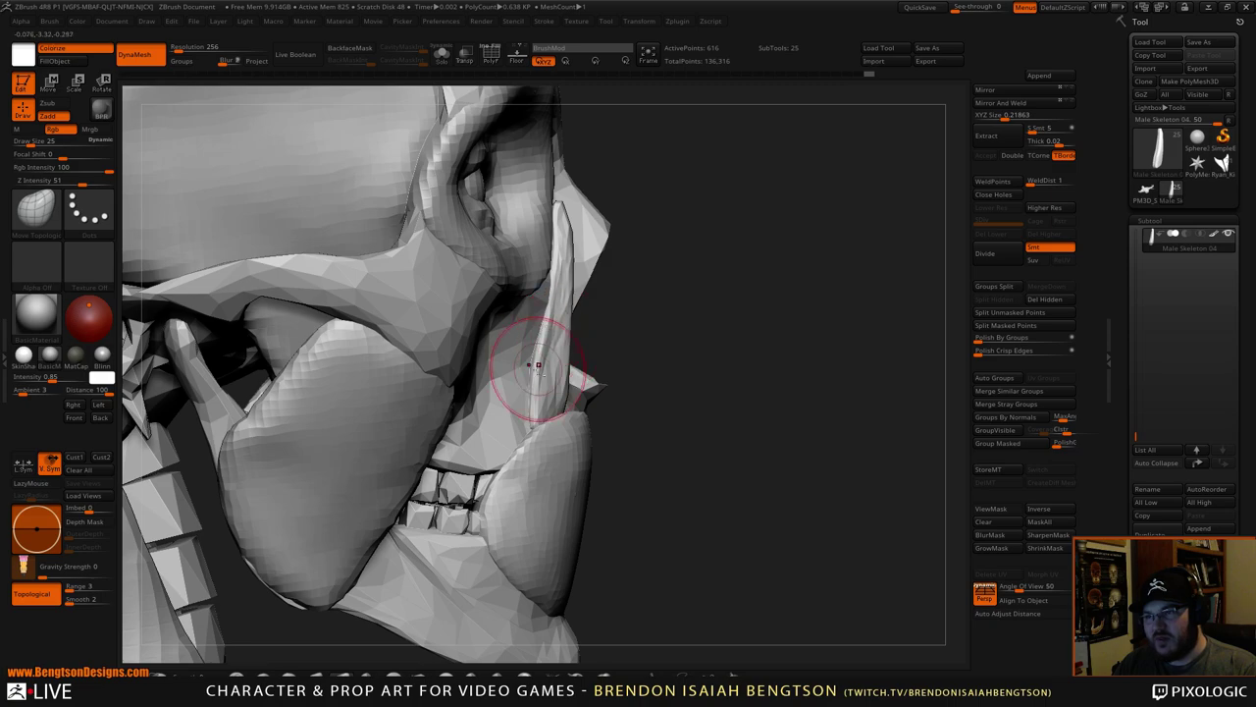
pyautogui.moveTo(728, 315); pyautogui.dragTo(613, 338)
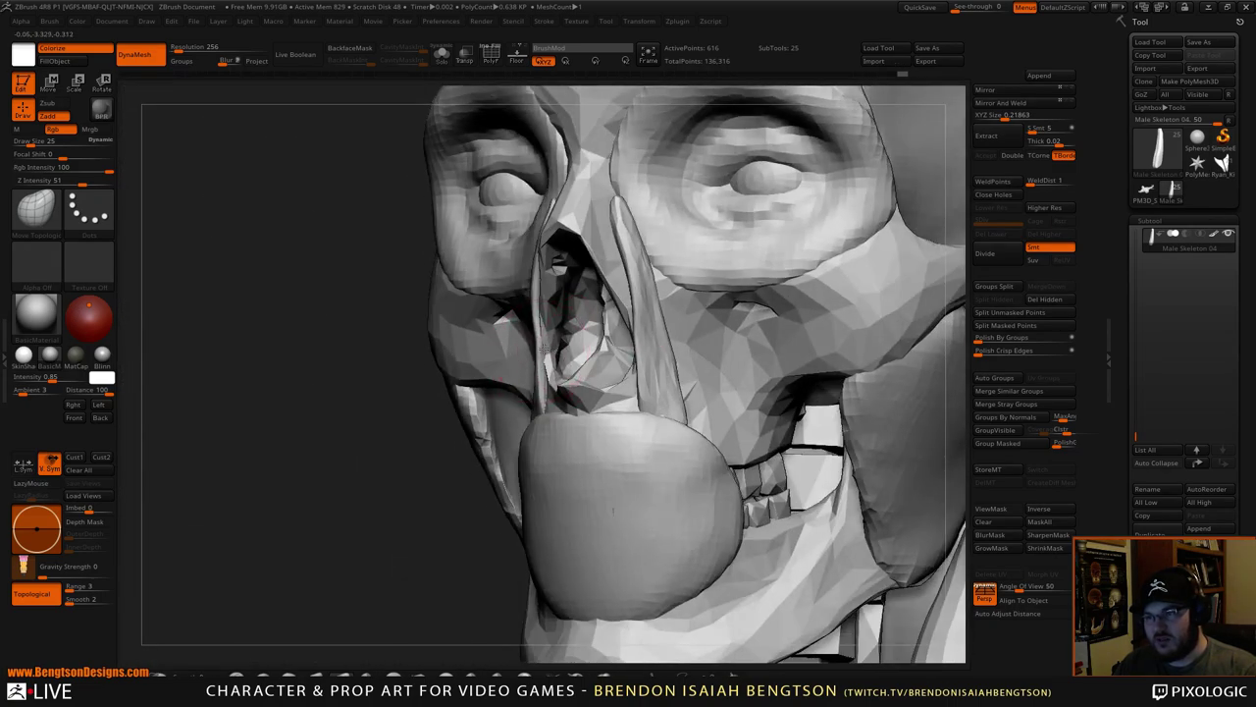
pyautogui.moveTo(432, 429); pyautogui.dragTo(546, 382)
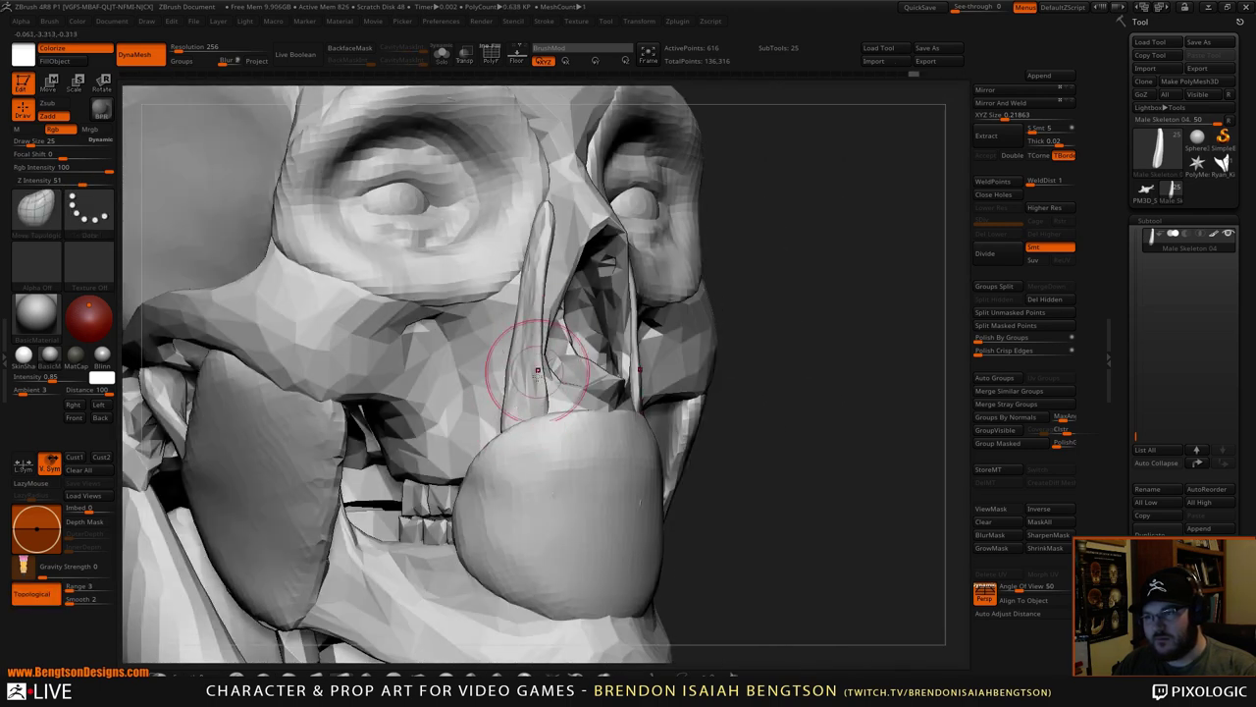
pyautogui.moveTo(828, 281); pyautogui.dragTo(825, 328)
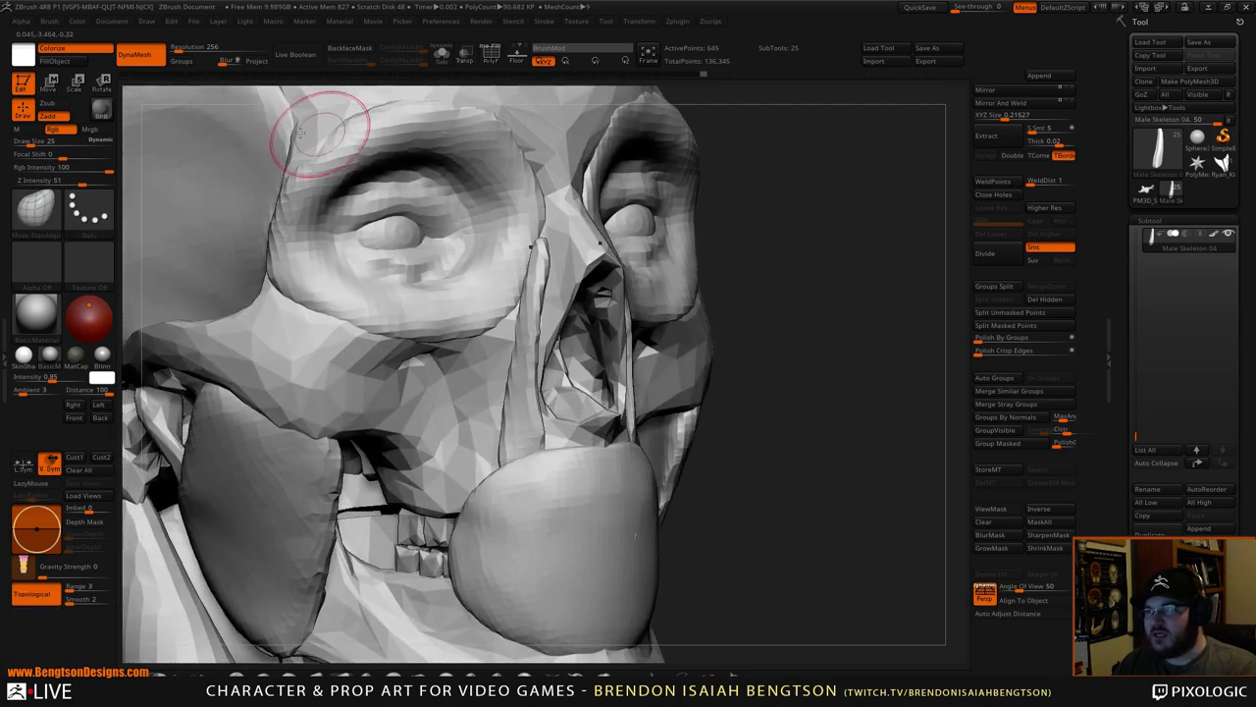
# - Set the DynaMesh resolution to 512, smooth the nose-side strips and remesh them
pyautogui.click(207, 45)
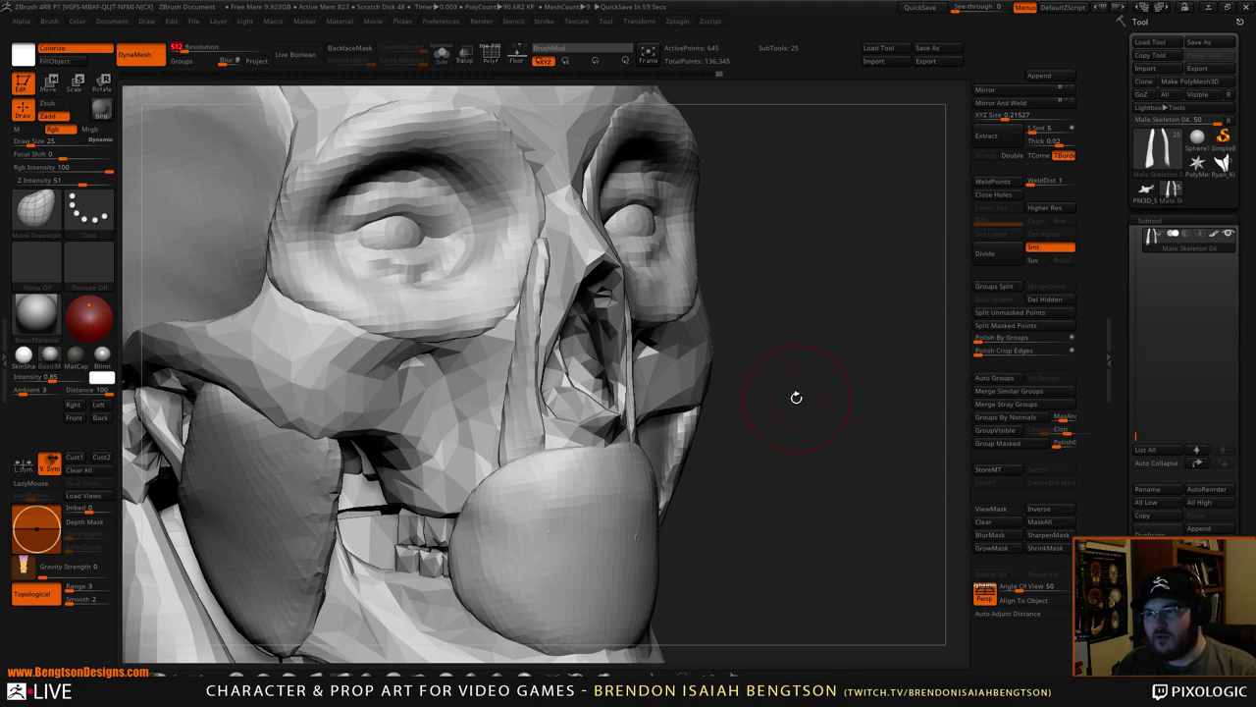
pyautogui.keyDown('shift'); pyautogui.moveTo(519, 412); pyautogui.dragTo(549, 266); pyautogui.keyUp('shift')
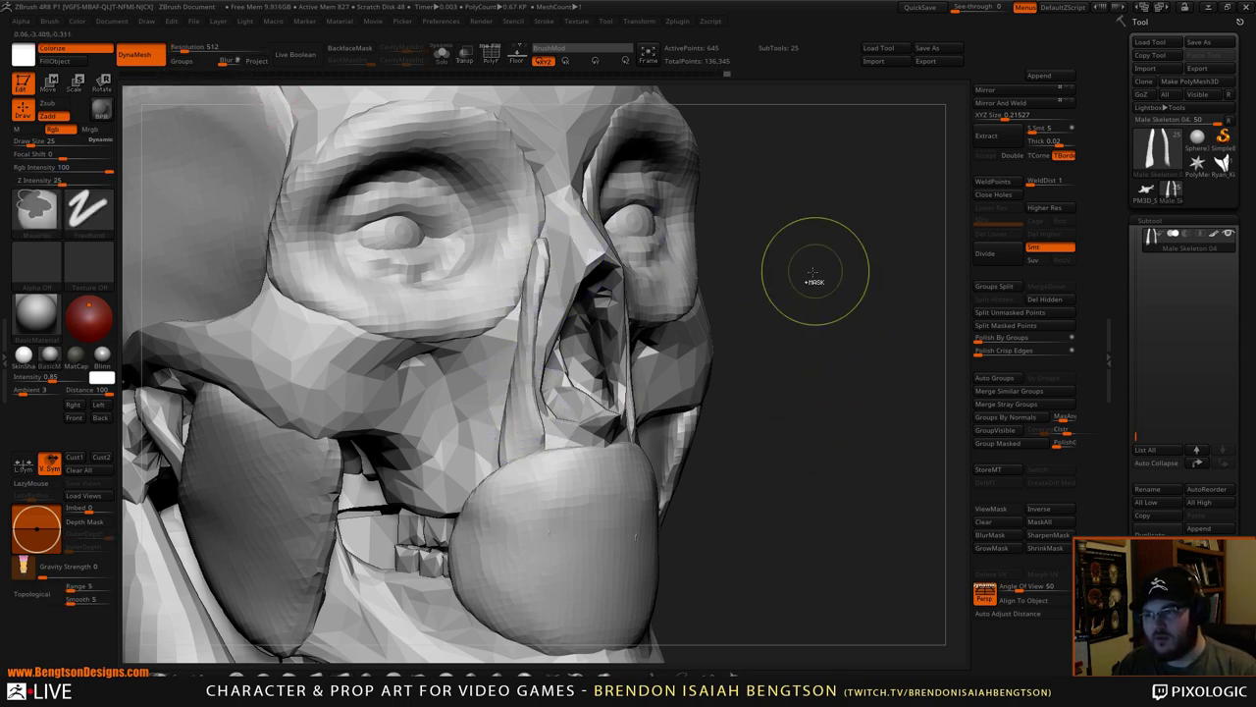
pyautogui.hotkey('ctrl', 'z')
pyautogui.hotkey('ctrl', 'z')
pyautogui.hotkey('ctrl', 'z')
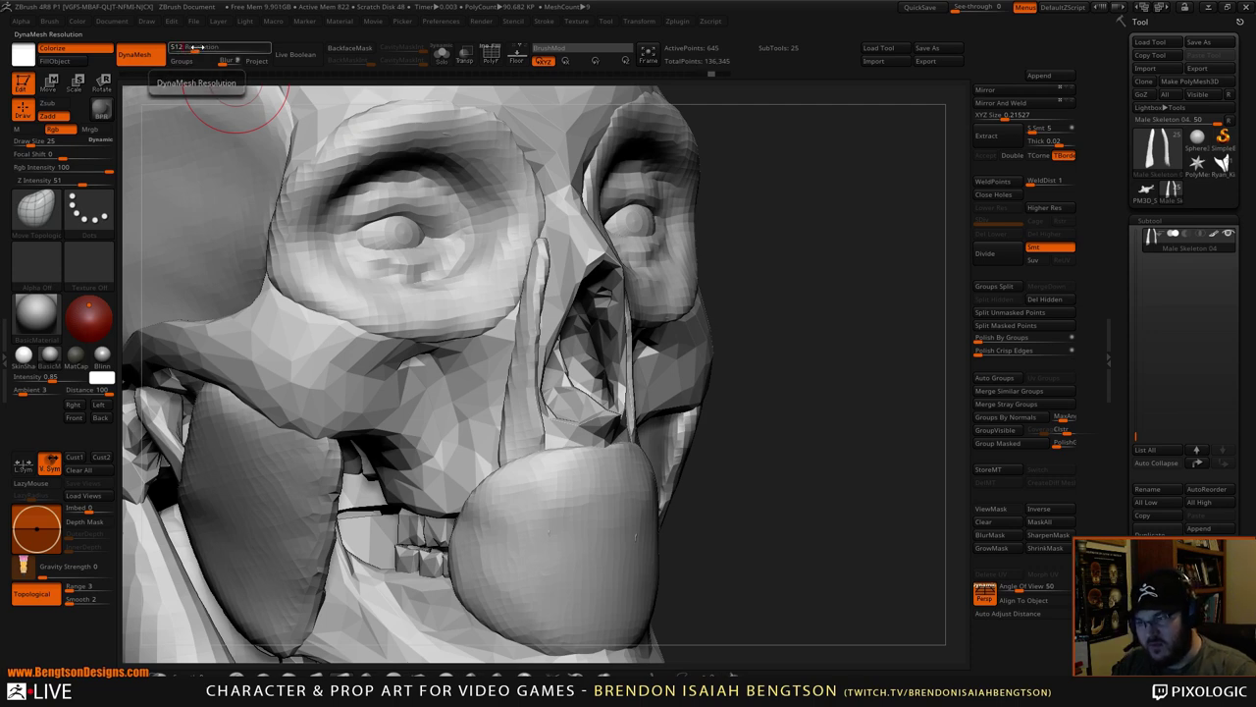
pyautogui.press('Return')
pyautogui.keyDown('shift'); pyautogui.moveTo(524, 348); pyautogui.dragTo(553, 404); pyautogui.keyUp('shift')
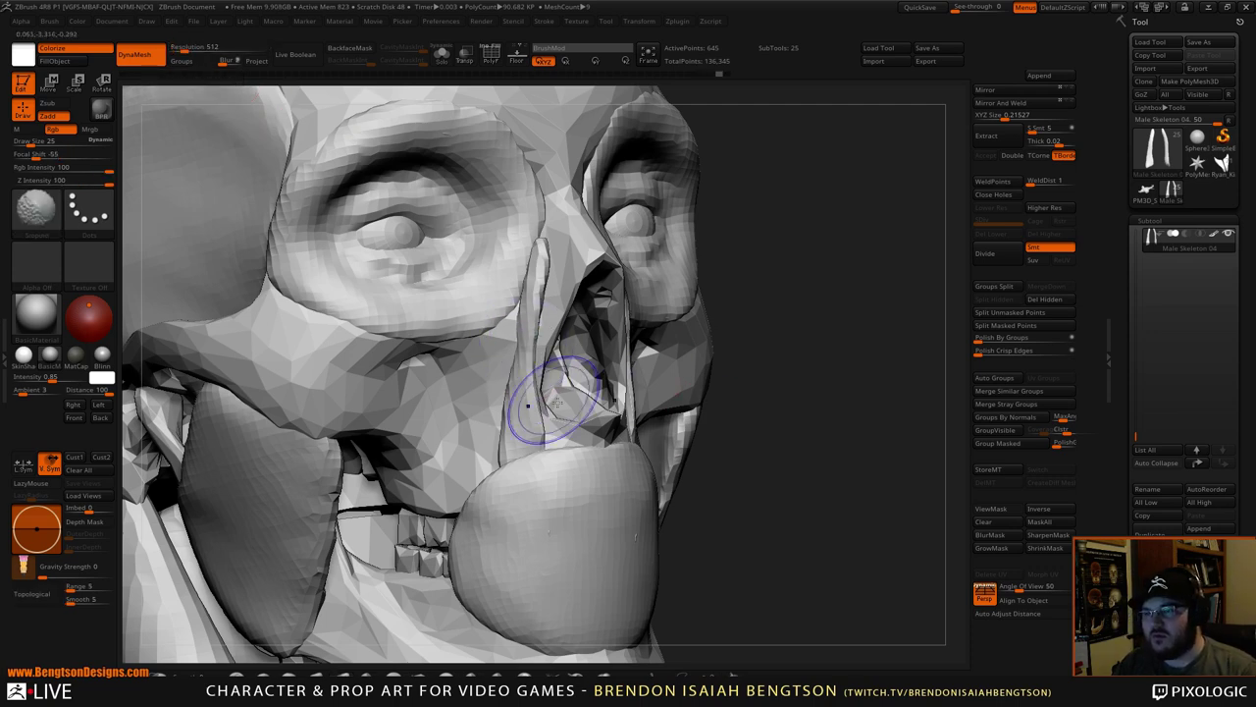
pyautogui.keyDown('ctrl'); pyautogui.moveTo(770, 350); pyautogui.dragTo(777, 397); pyautogui.keyUp('ctrl')
# - Pull the middle of the nose-side strips into shape with the Move Topological brush and smooth their upper halves
pyautogui.moveTo(781, 349); pyautogui.dragTo(575, 406)
pyautogui.press('space')
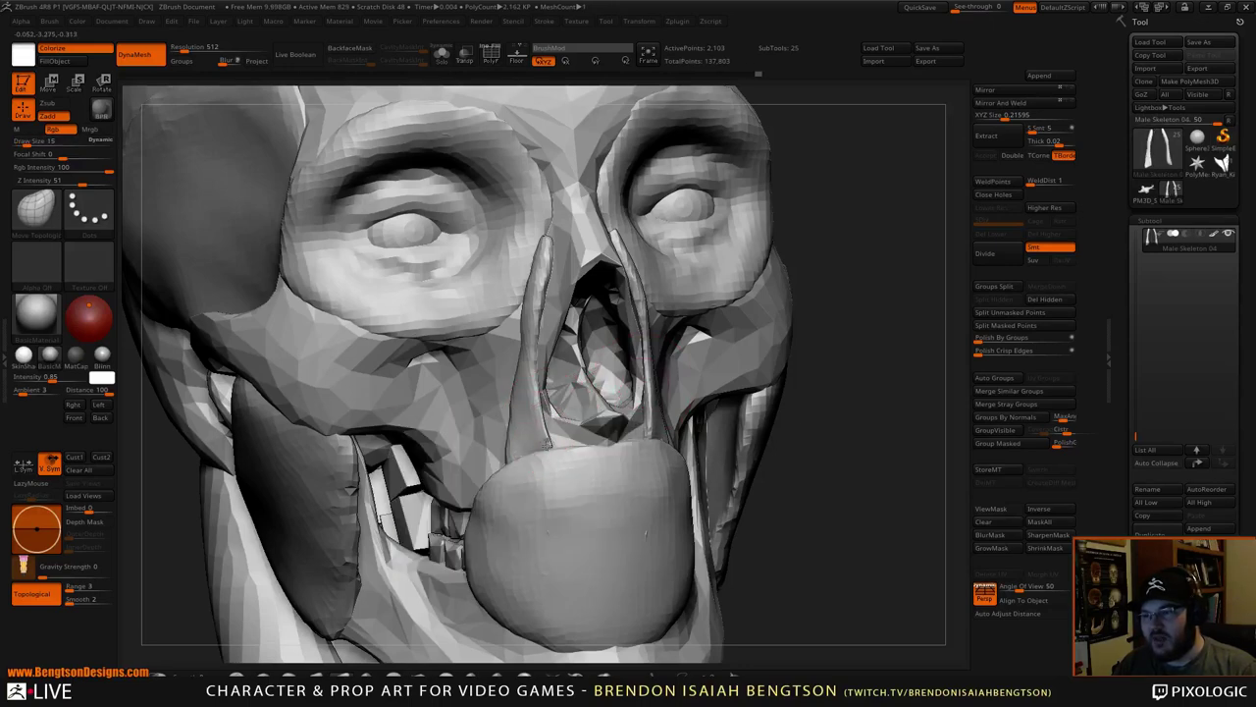
pyautogui.moveTo(912, 289); pyautogui.dragTo(723, 284)
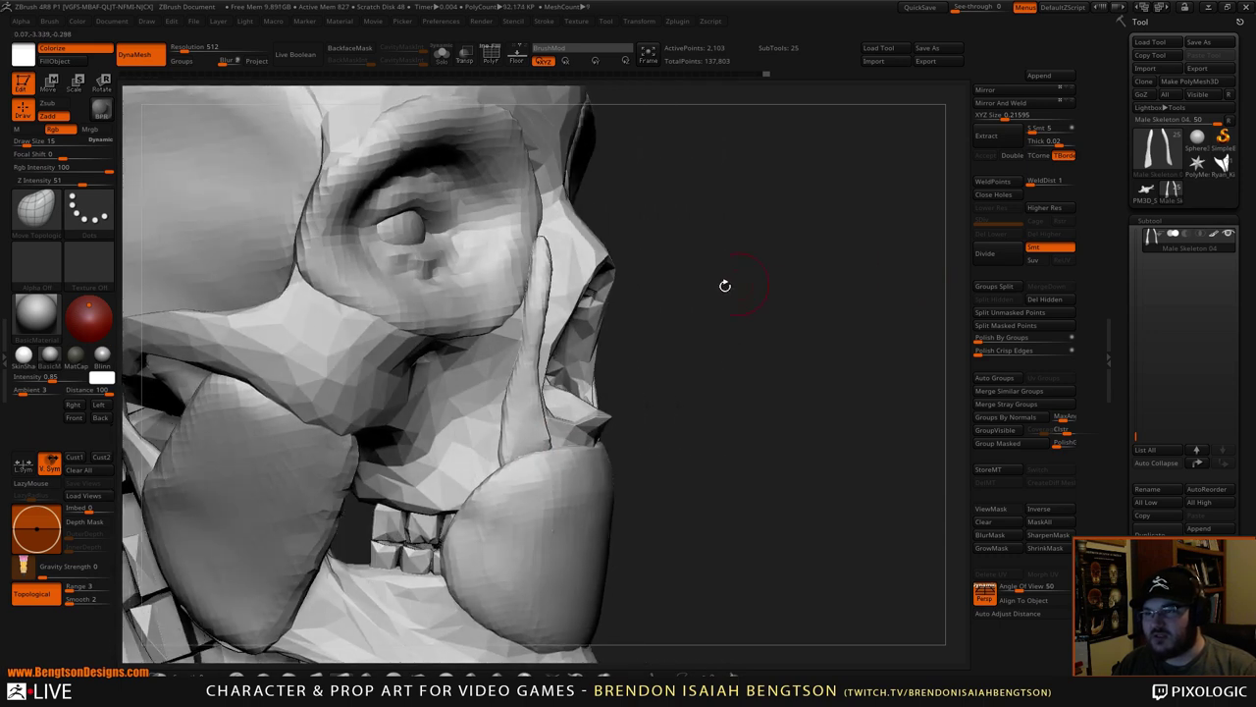
pyautogui.press('space')
pyautogui.moveTo(532, 328)
pyautogui.mouseDown()
pyautogui.moveTo(544, 328)
pyautogui.moveTo(522, 348)
pyautogui.mouseUp()
pyautogui.moveTo(538, 271)
pyautogui.keyDown('shift'); pyautogui.mouseDown()
pyautogui.moveTo(538, 295)
pyautogui.moveTo(540, 276)
pyautogui.mouseUp(); pyautogui.keyUp('shift')
pyautogui.moveTo(525, 334)
pyautogui.keyDown('shift'); pyautogui.mouseDown()
pyautogui.moveTo(540, 258)
pyautogui.moveTo(541, 283)
pyautogui.mouseUp(); pyautogui.keyUp('shift')
pyautogui.moveTo(898, 267)
pyautogui.mouseDown()
pyautogui.moveTo(762, 265)
pyautogui.moveTo(822, 232)
pyautogui.moveTo(808, 252)
pyautogui.mouseUp()
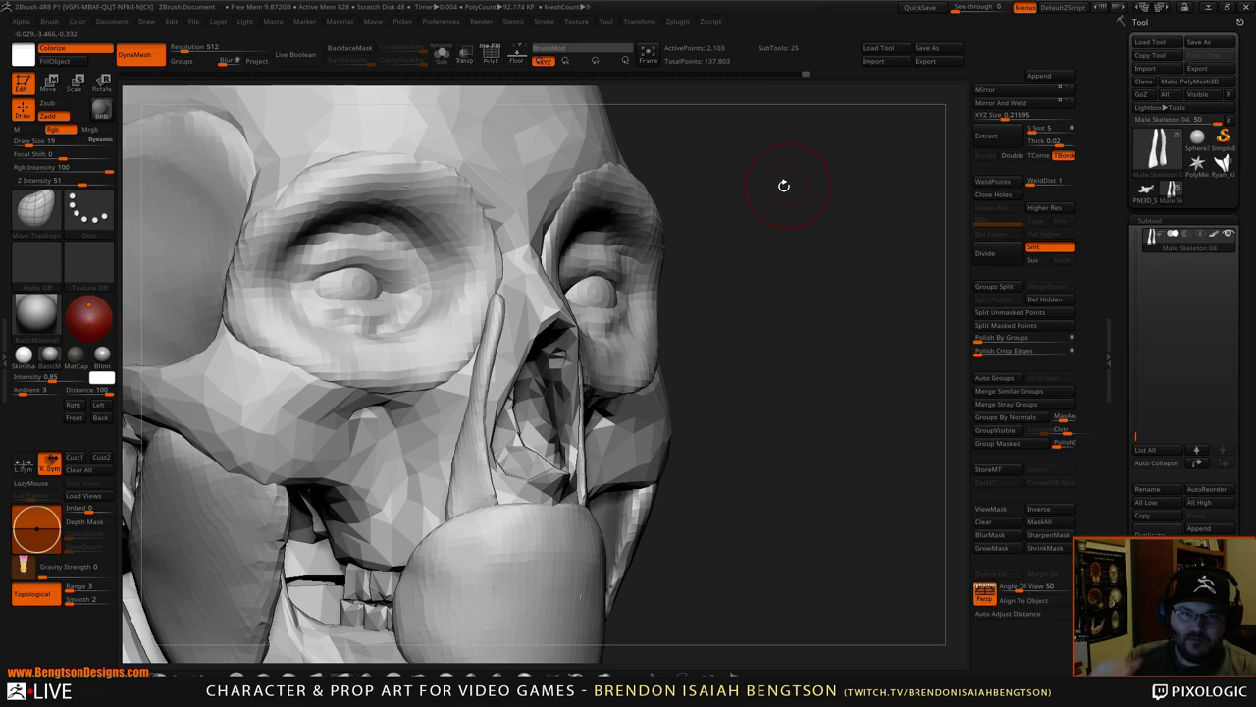
# - Set the draw size to 27 and reshape the strips from the front along both sides of the nasal opening
pyautogui.moveTo(751, 326)
pyautogui.mouseDown()
pyautogui.moveTo(779, 314)
pyautogui.moveTo(731, 328)
pyautogui.mouseUp()
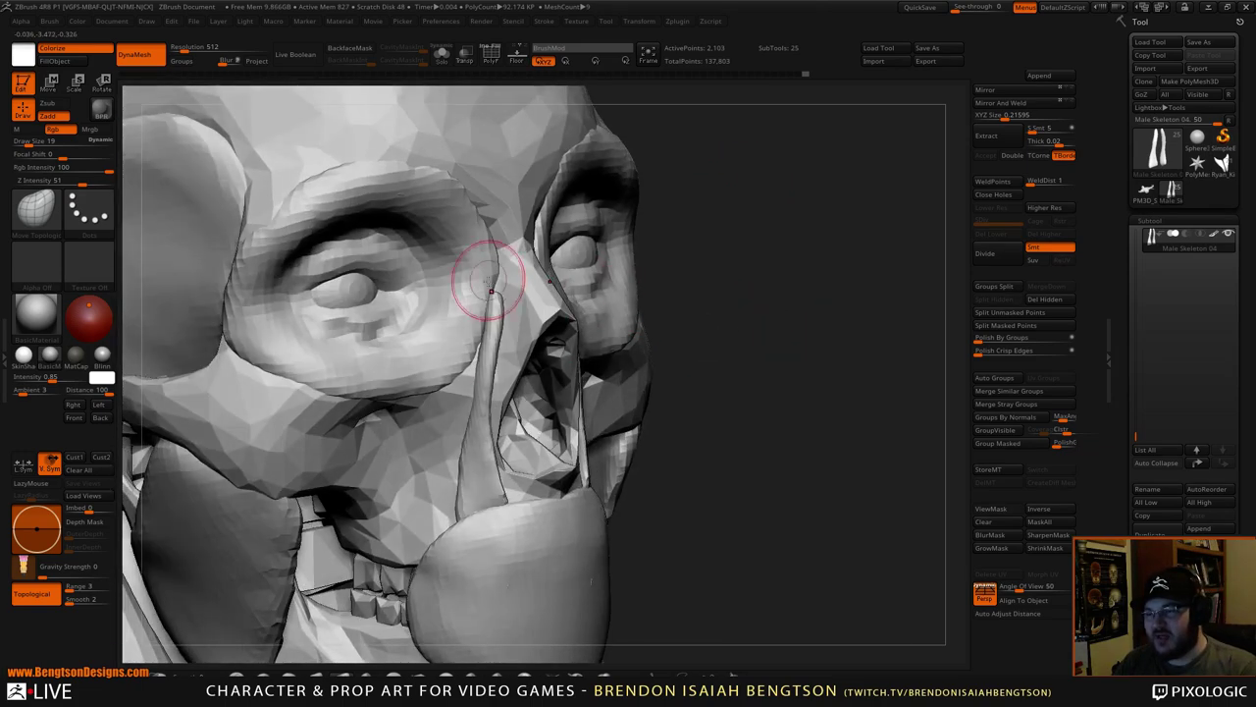
pyautogui.moveTo(732, 284); pyautogui.dragTo(671, 285)
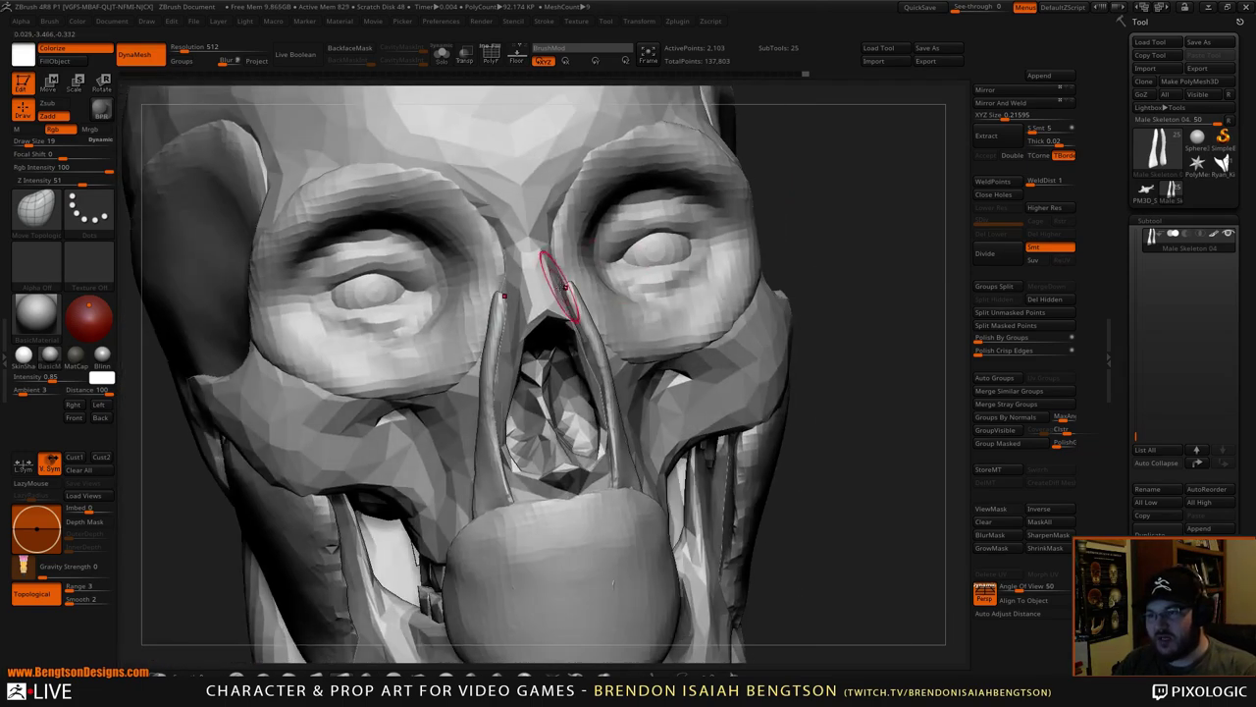
pyautogui.press('space')
pyautogui.moveTo(572, 286); pyautogui.dragTo(600, 335)
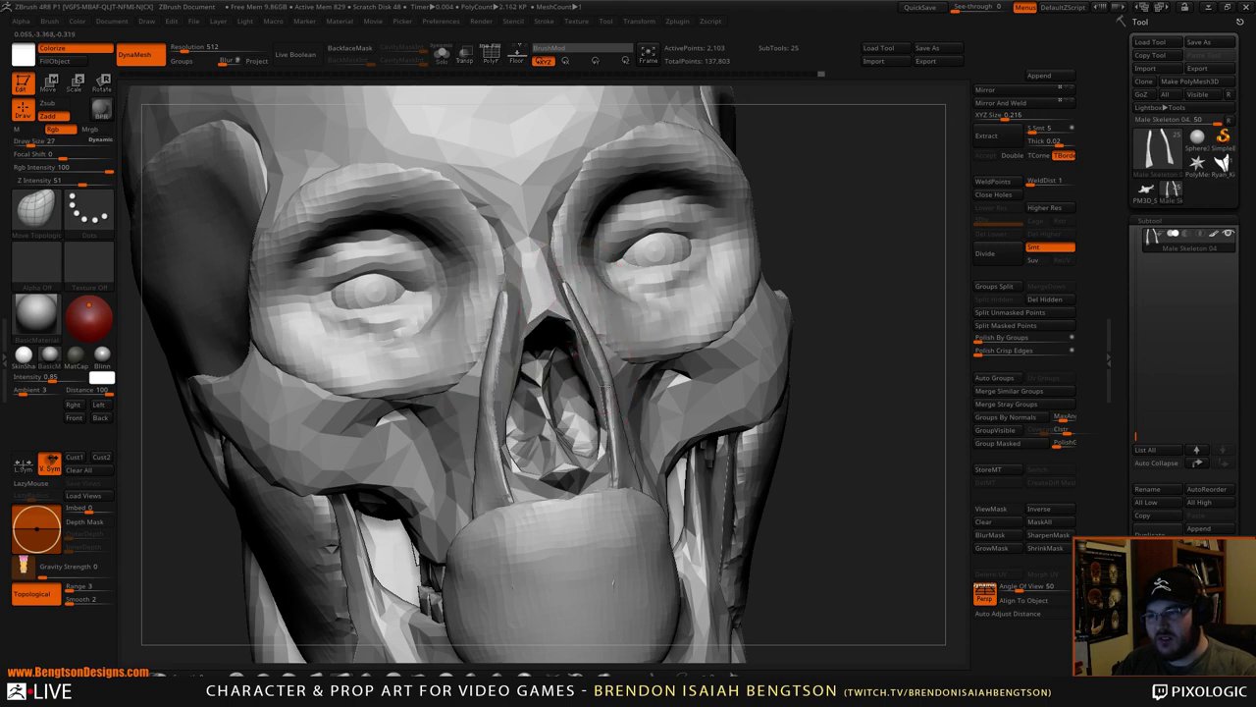
pyautogui.moveTo(606, 391); pyautogui.dragTo(617, 431)
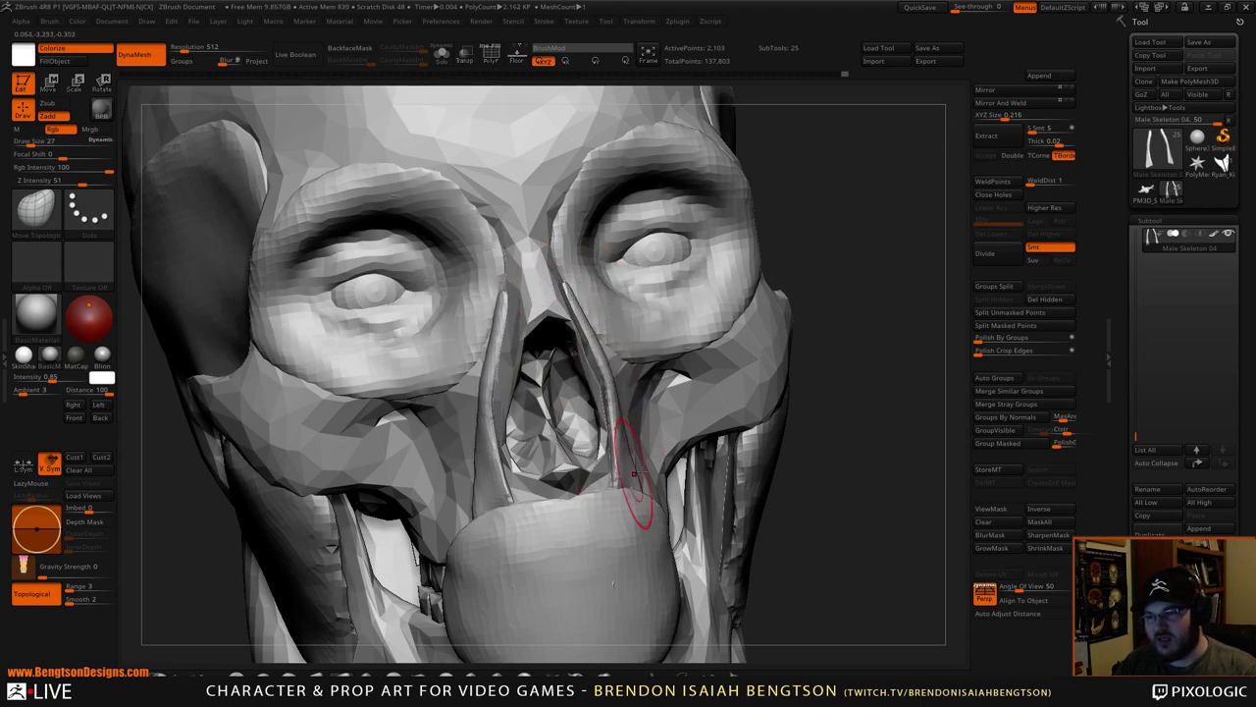
pyautogui.keyDown('shift'); pyautogui.moveTo(889, 341); pyautogui.dragTo(830, 331); pyautogui.keyUp('shift')
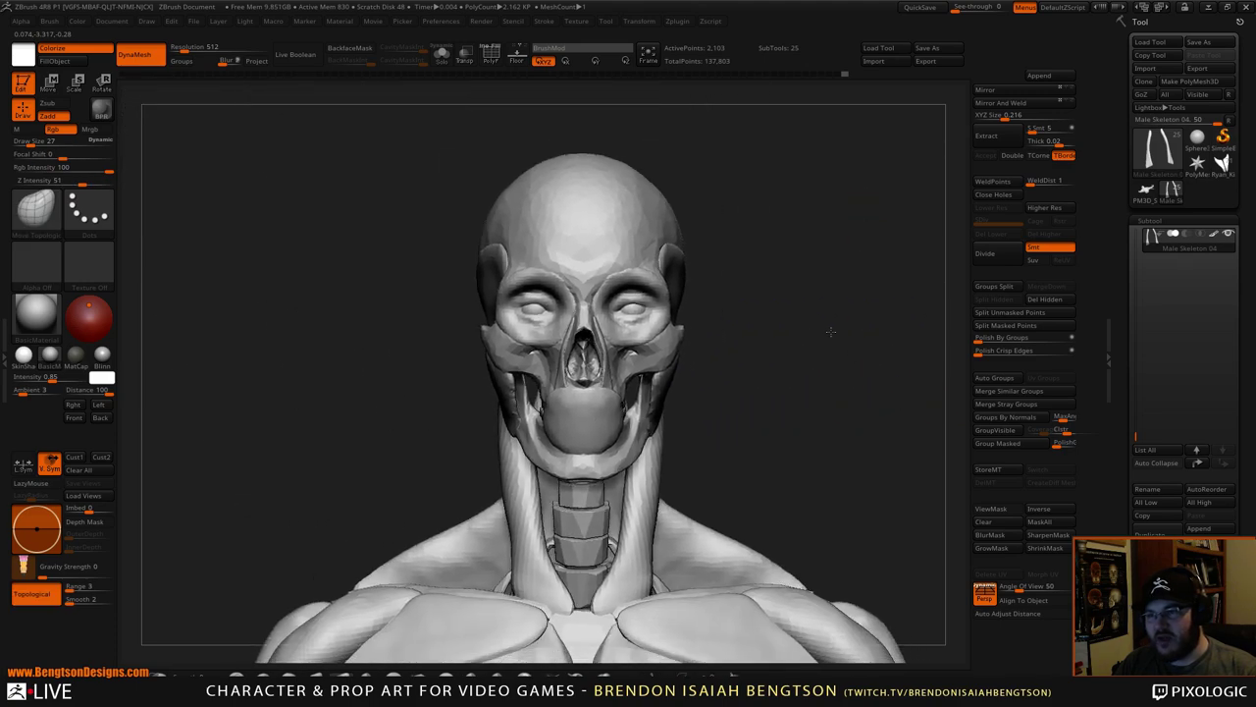
# - Adjust the strips' upper sections so they follow the side of the nasal bone beside the eye form
pyautogui.moveTo(831, 332); pyautogui.dragTo(804, 352, button='right')
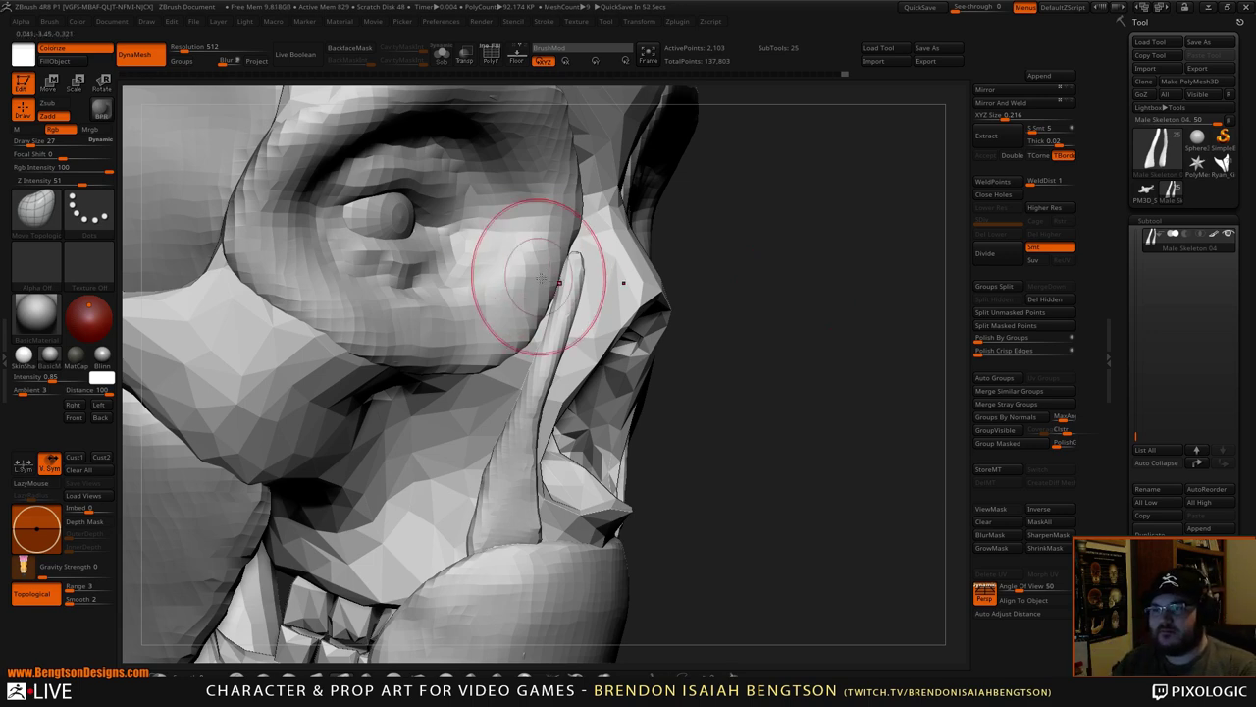
pyautogui.moveTo(577, 331); pyautogui.dragTo(568, 343)
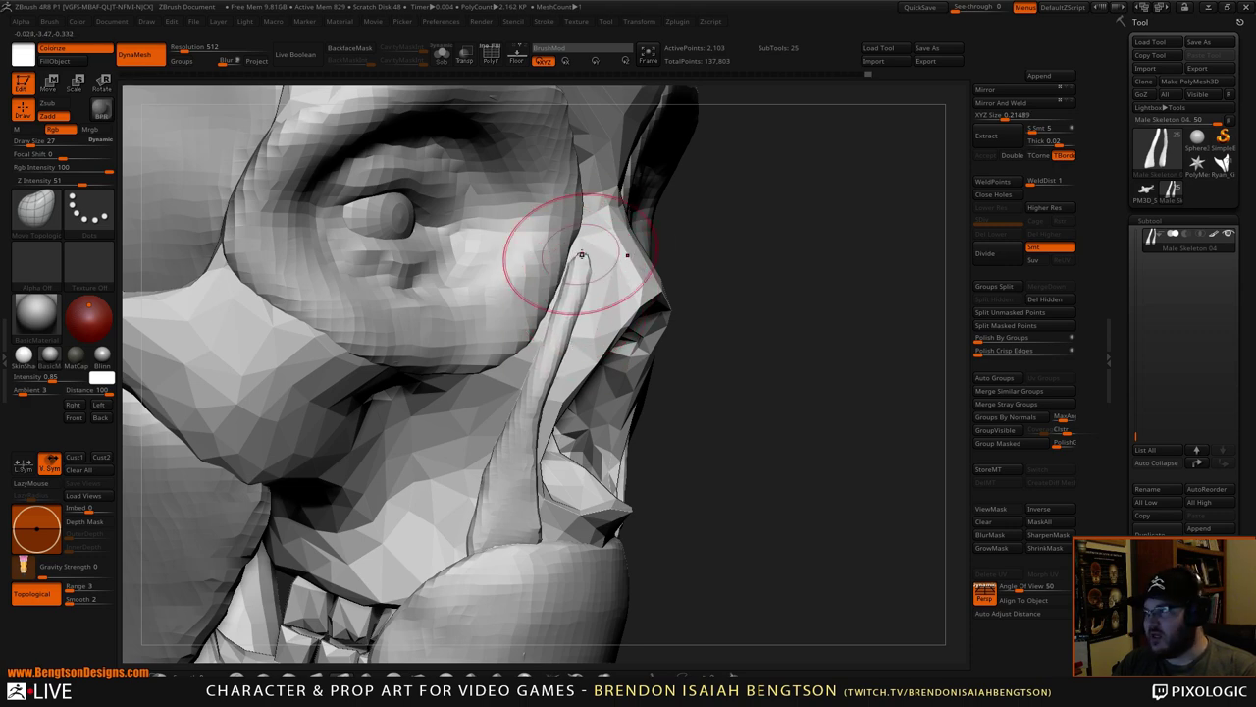
pyautogui.moveTo(739, 270)
pyautogui.mouseDown()
pyautogui.moveTo(864, 357)
pyautogui.moveTo(831, 321)
pyautogui.moveTo(841, 364)
pyautogui.mouseUp()
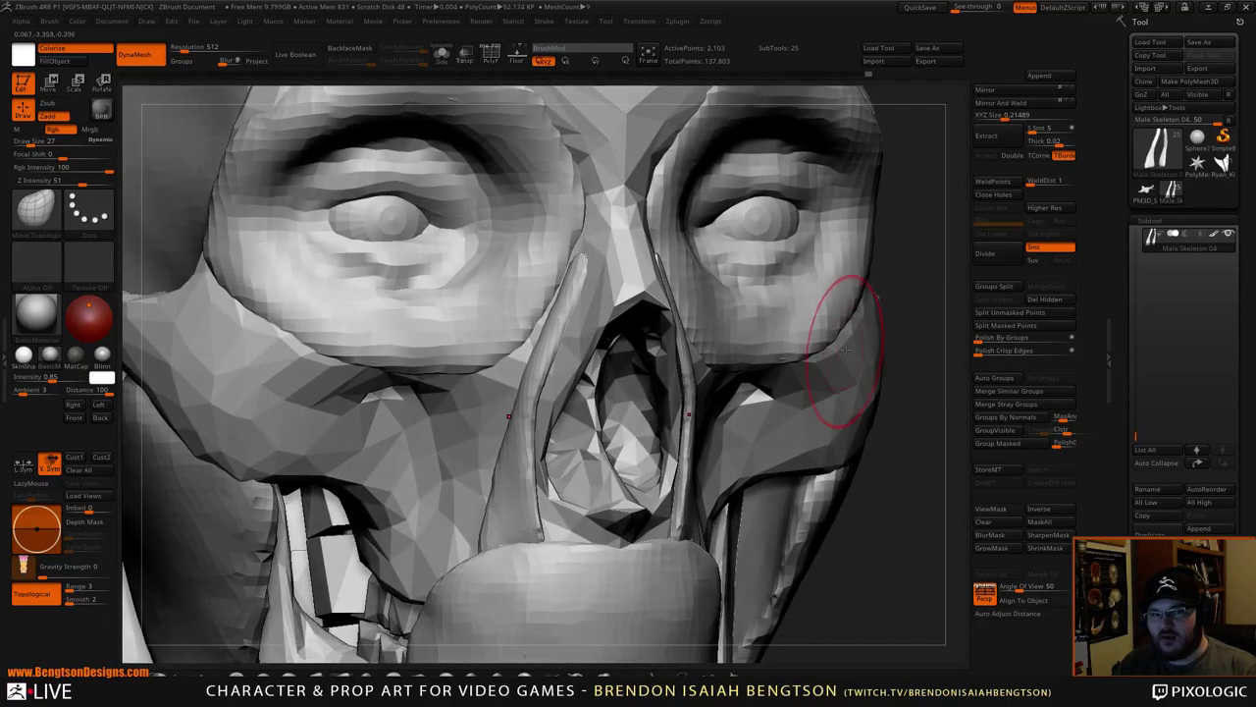
# - Carve a groove down the strips' lower ends with the DamStandard brush at draw size 9
pyautogui.moveTo(918, 475)
pyautogui.mouseDown()
pyautogui.moveTo(890, 304)
pyautogui.moveTo(889, 415)
pyautogui.moveTo(878, 402)
pyautogui.moveTo(855, 461)
pyautogui.moveTo(817, 460)
pyautogui.moveTo(857, 404)
pyautogui.moveTo(902, 427)
pyautogui.moveTo(896, 409)
pyautogui.moveTo(830, 435)
pyautogui.mouseUp()
pyautogui.moveTo(738, 400)
pyautogui.mouseDown()
pyautogui.moveTo(799, 426)
pyautogui.moveTo(759, 414)
pyautogui.moveTo(818, 455)
pyautogui.moveTo(874, 347)
pyautogui.moveTo(599, 424)
pyautogui.moveTo(552, 412)
pyautogui.mouseUp()
pyautogui.press('b')
pyautogui.press('d')
pyautogui.press('s')
pyautogui.press('space')
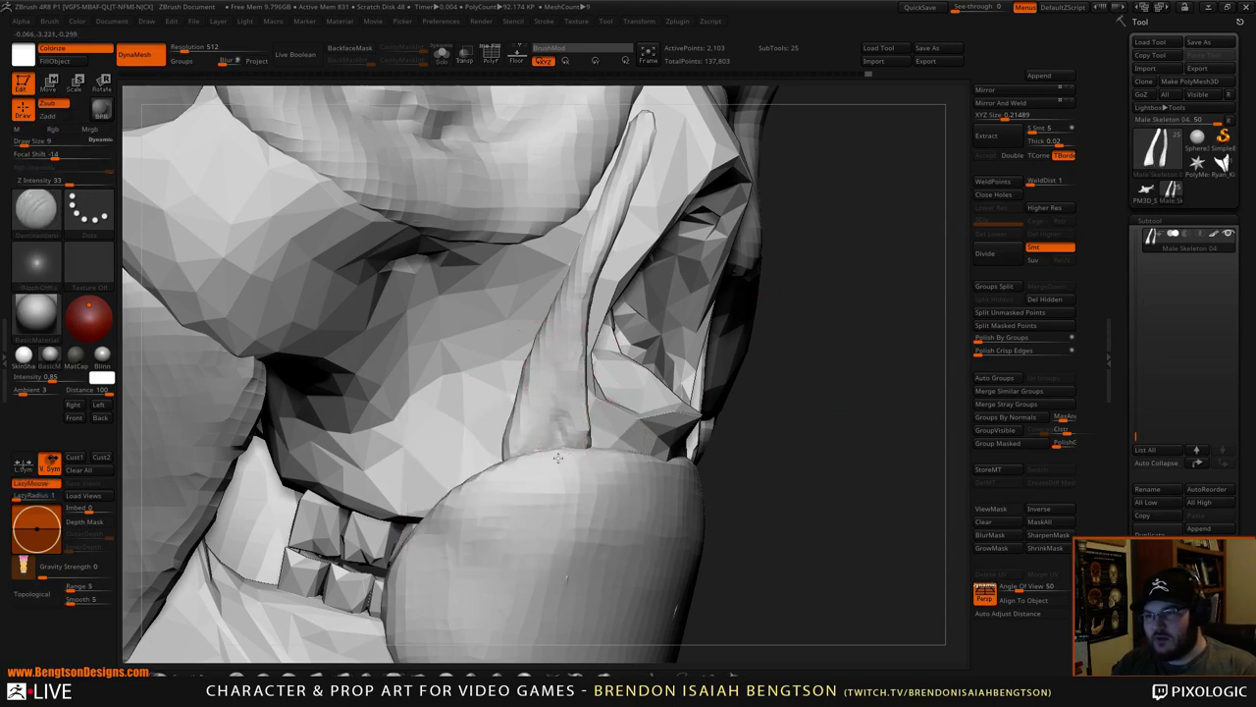
pyautogui.moveTo(559, 353); pyautogui.dragTo(554, 438)
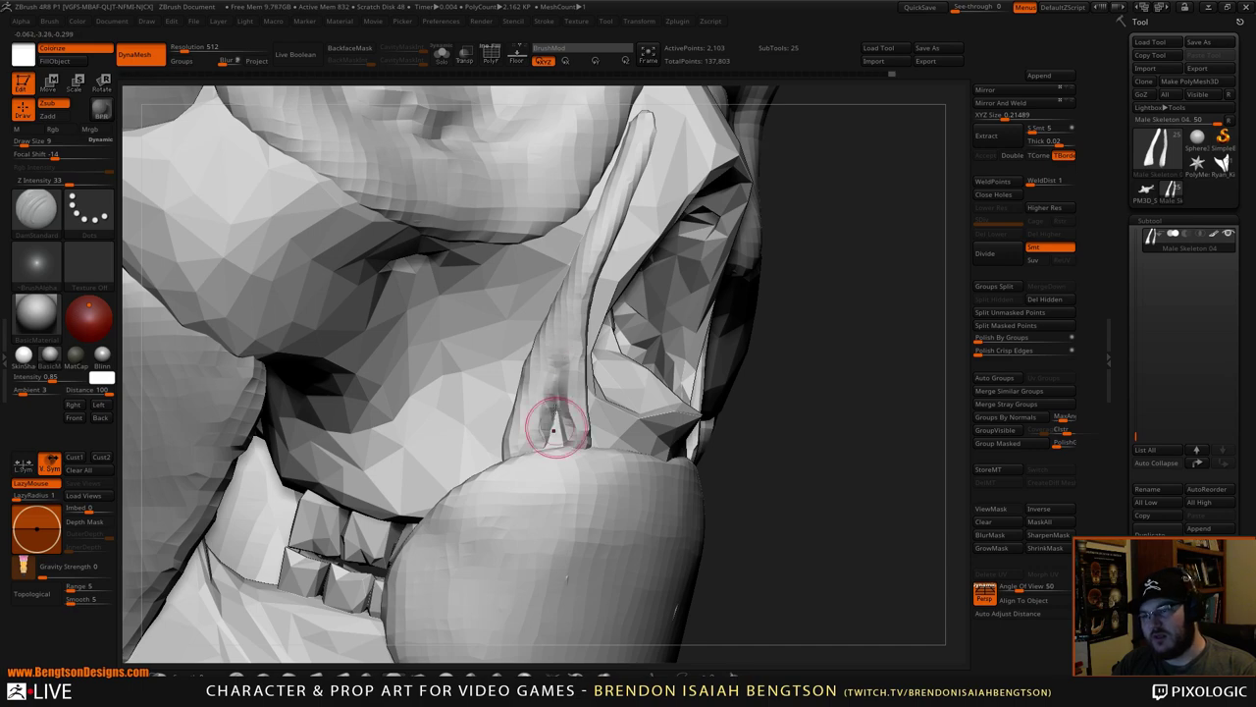
pyautogui.keyDown('alt'); pyautogui.moveTo(871, 278); pyautogui.dragTo(883, 346); pyautogui.keyUp('alt')
pyautogui.moveTo(882, 346); pyautogui.dragTo(861, 384)
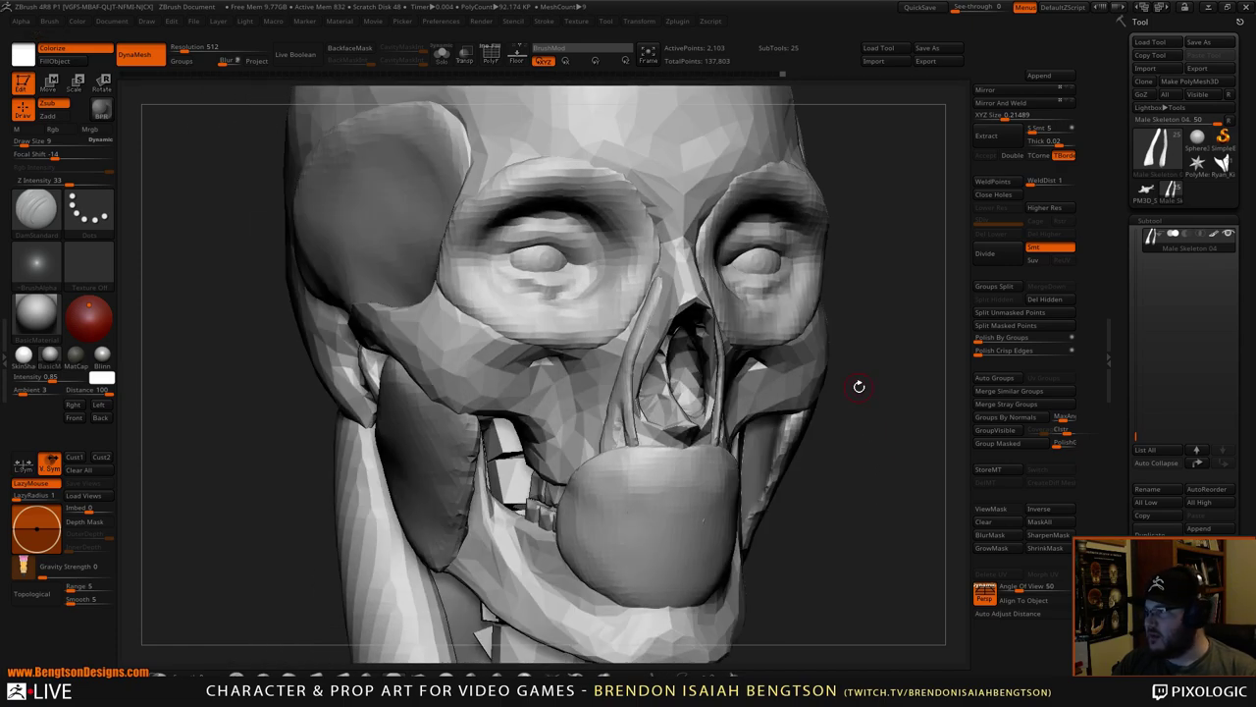
# - Switch to Firefox, search the web for "jaw anatomy" in a new tab and examine the labelled mandible diagram
pyautogui.hotkey('alt', 'Tab')
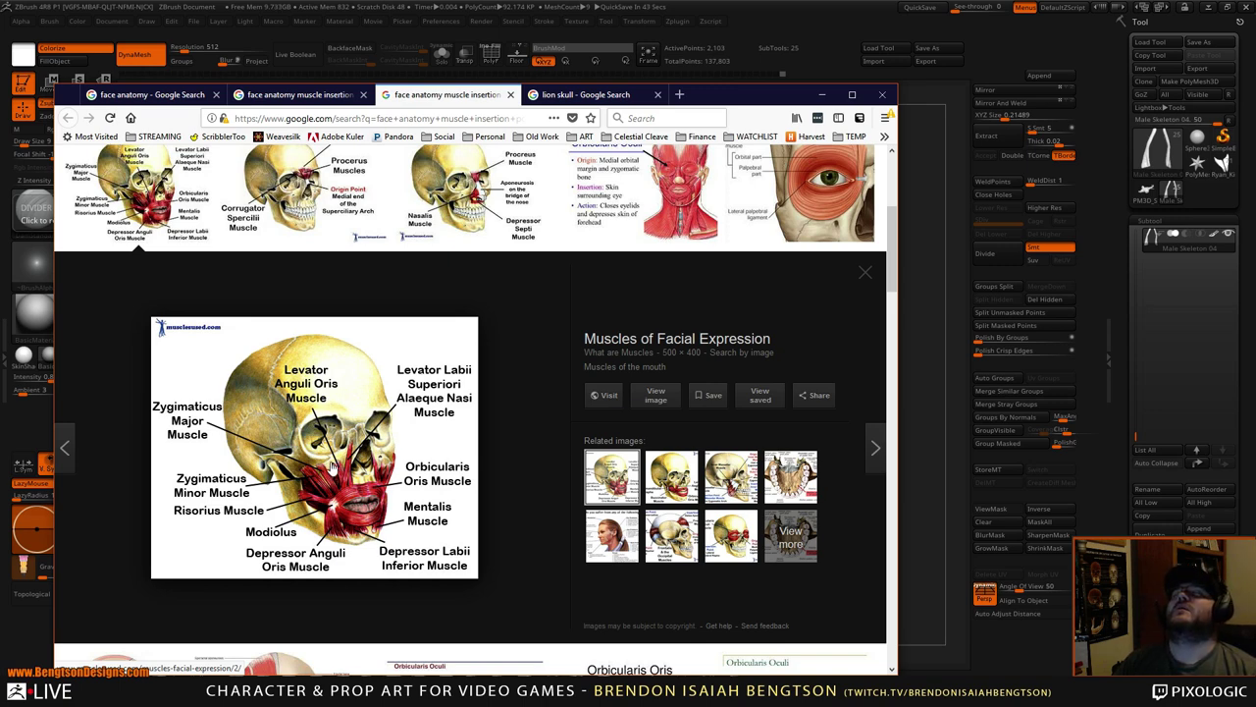
pyautogui.click(679, 95)
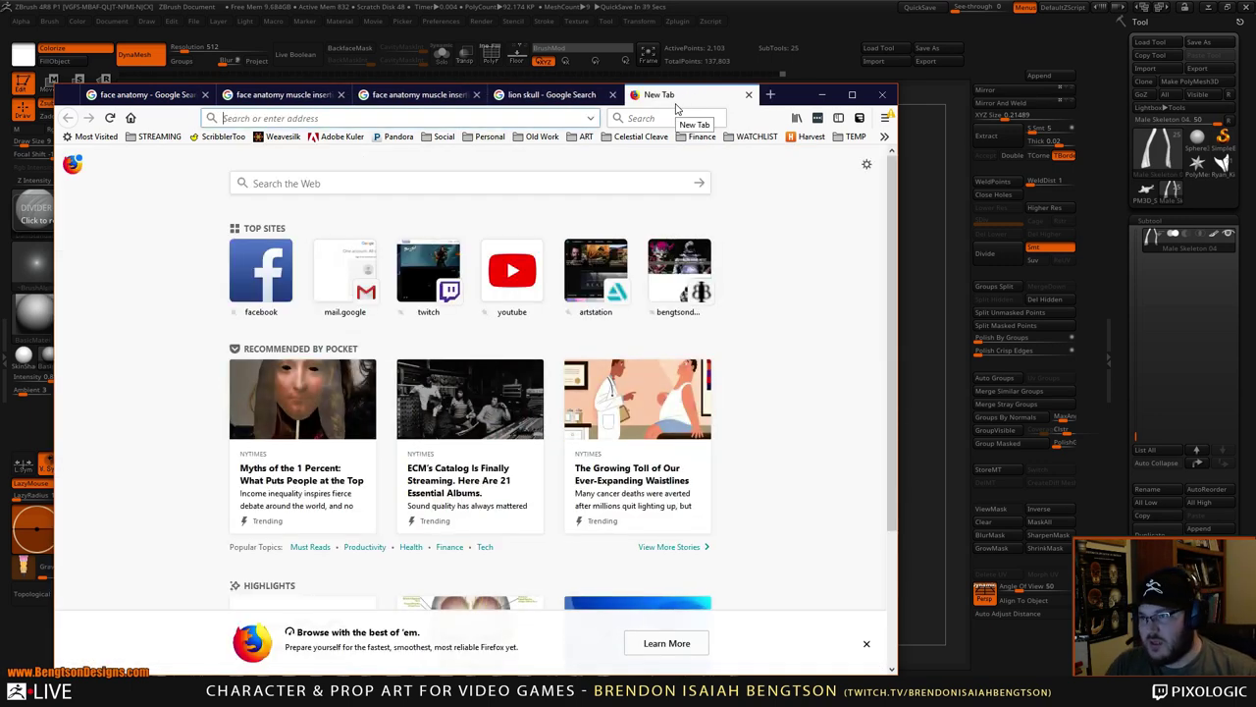
pyautogui.click(335, 183)
pyautogui.write('jaw ')
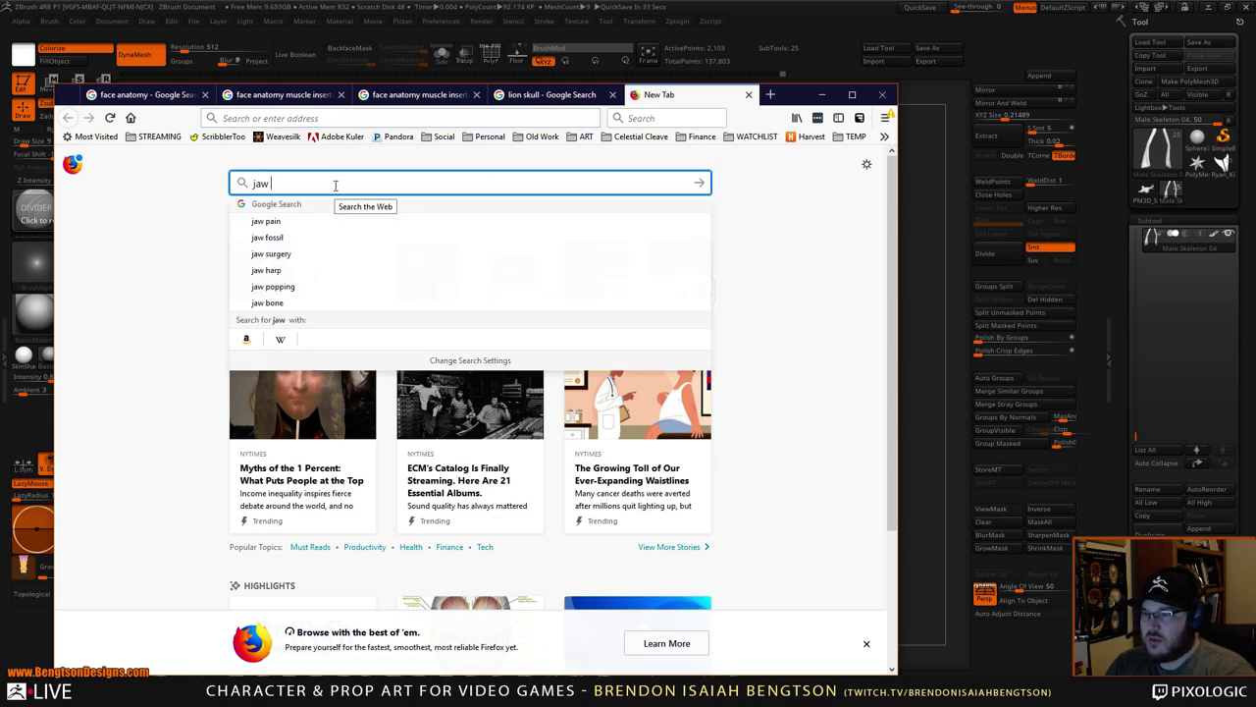
pyautogui.write('anatomy')
pyautogui.press('Return')
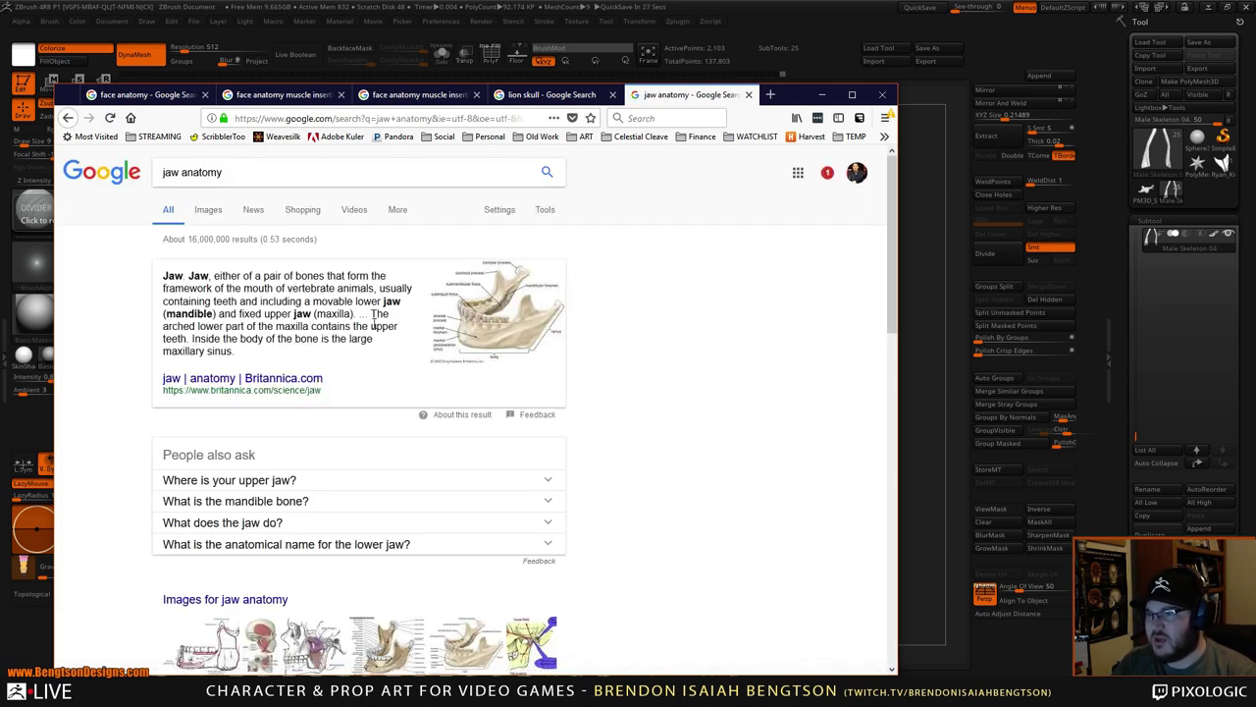
pyautogui.click(472, 325)
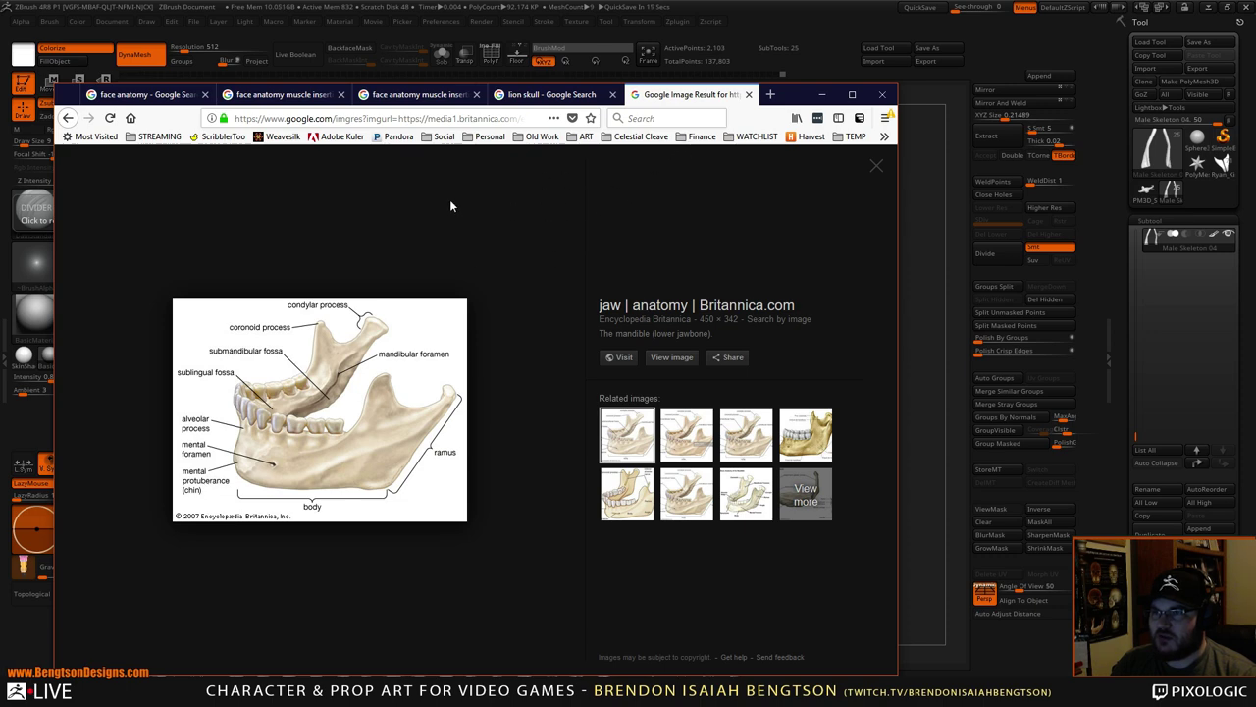
pyautogui.rightClick(373, 200)
pyautogui.click(645, 168)
pyautogui.click(877, 167)
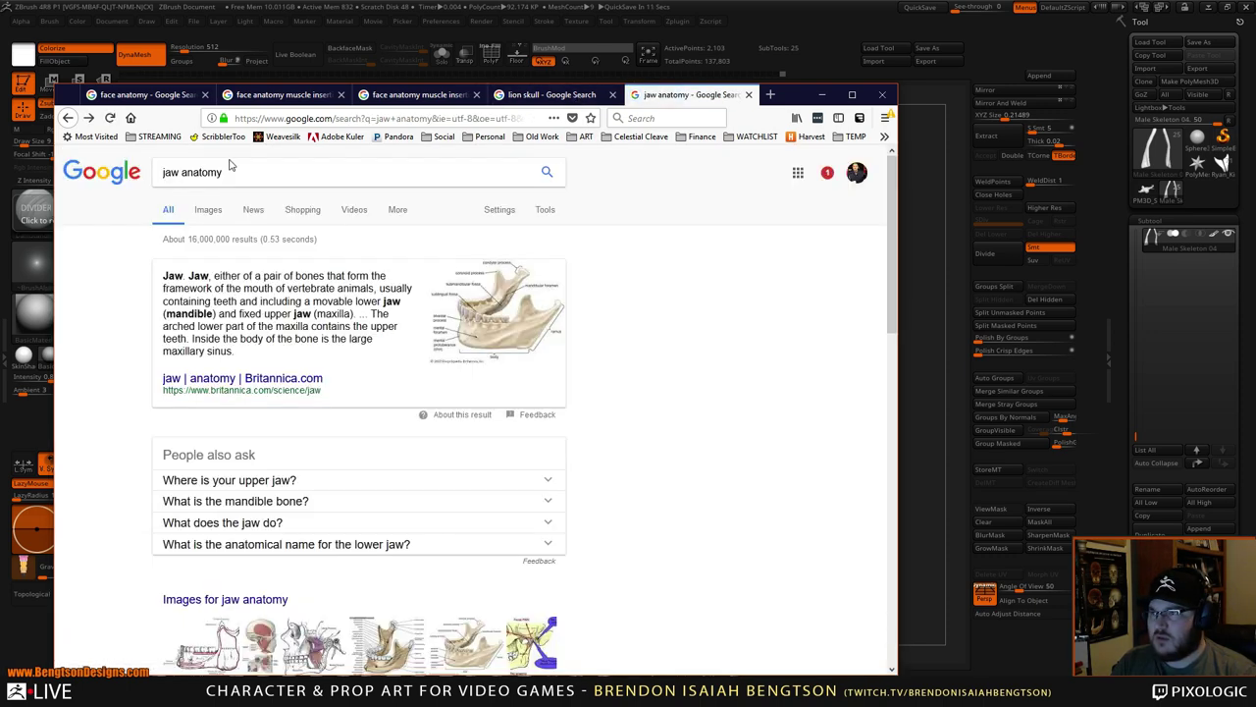
# - Search Google Images for "skull anatomy" and open the Britannica diagram with lateral and frontal skull views
pyautogui.click(159, 174)
pyautogui.doubleClick(166, 173)
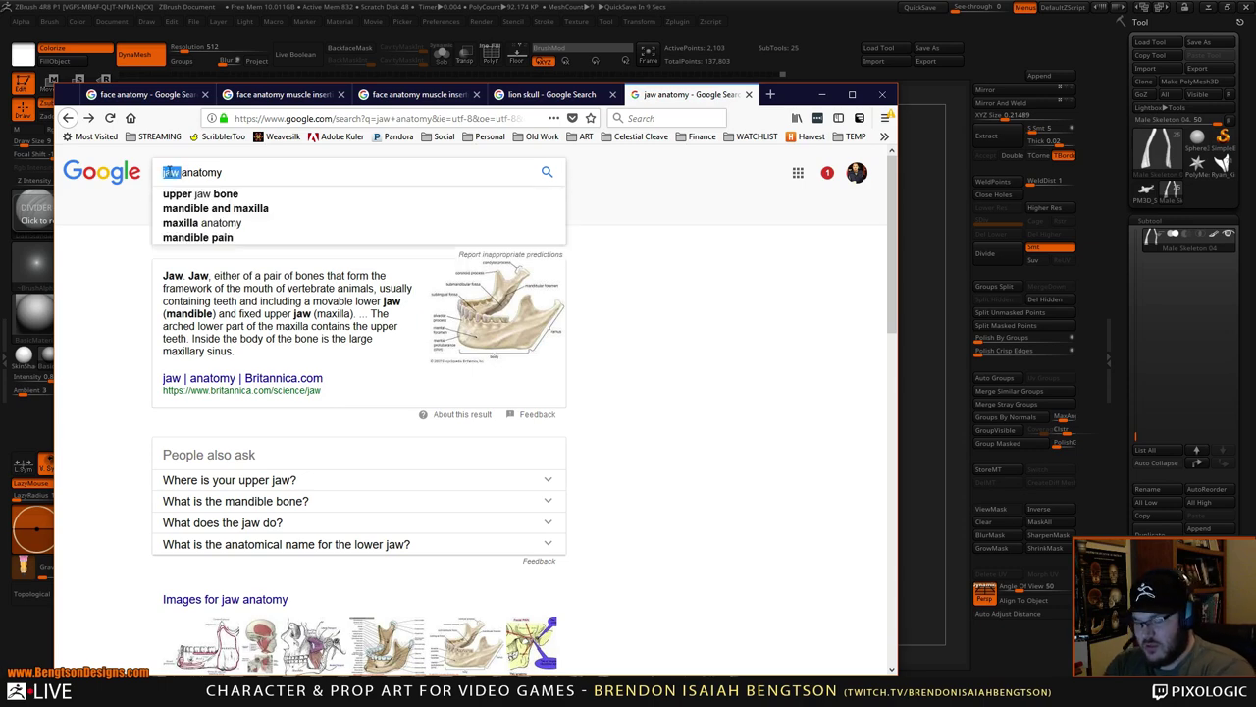
pyautogui.write('skull')
pyautogui.press('Return')
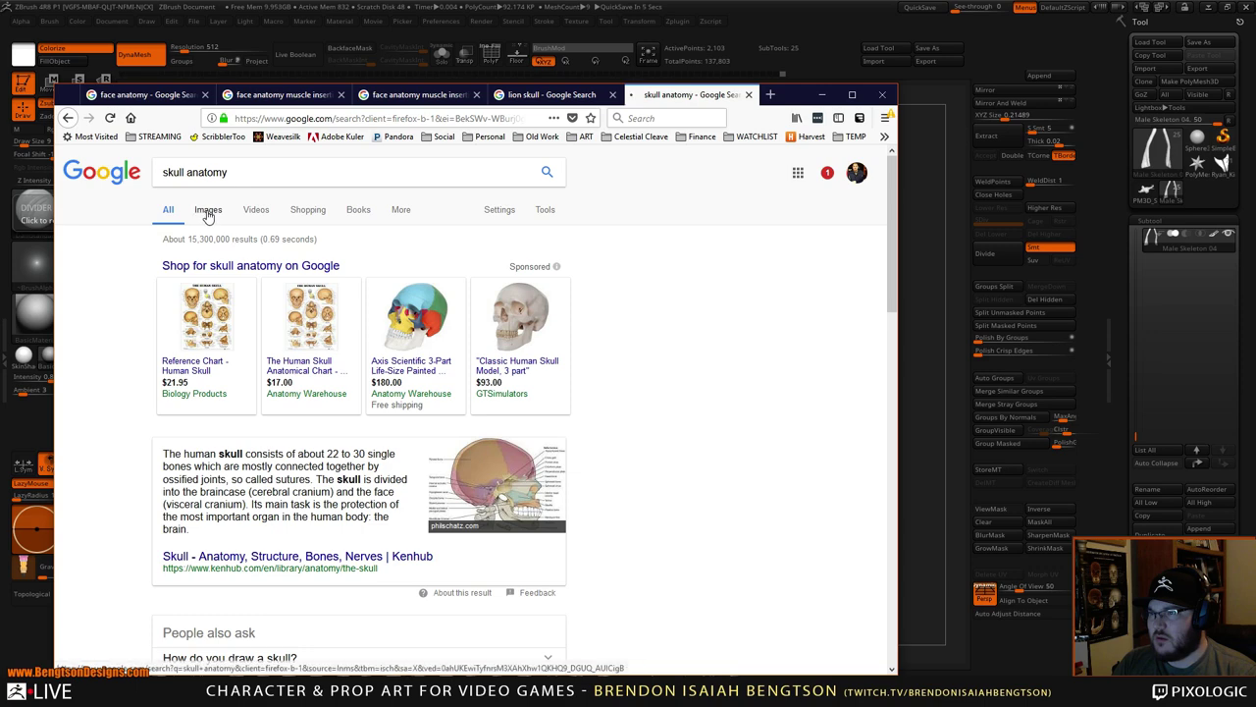
pyautogui.click(207, 212)
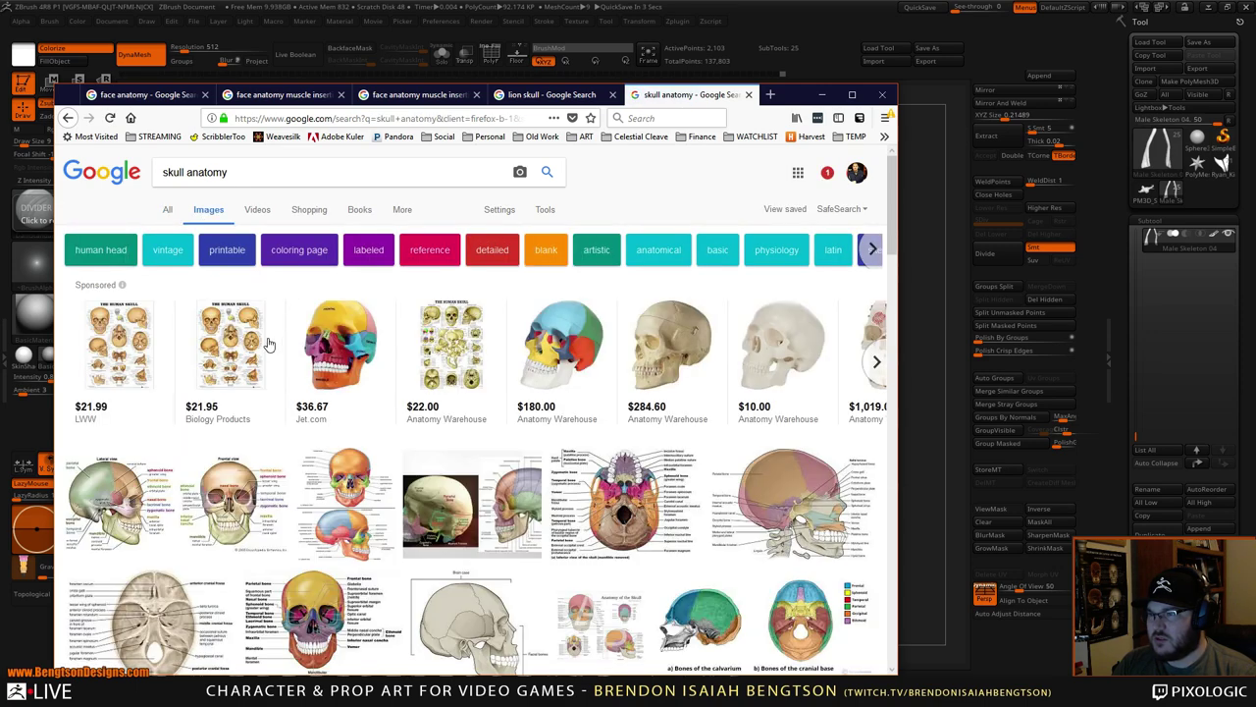
pyautogui.click(221, 521)
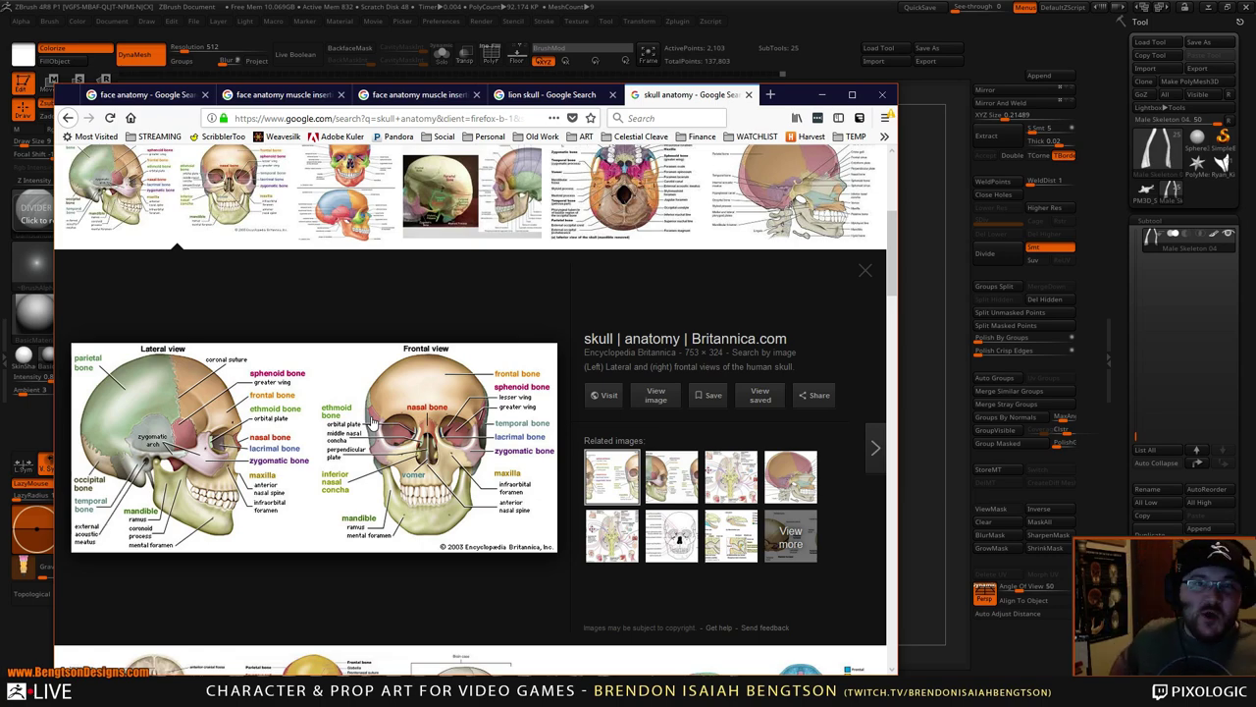
# - Return to ZBrush and view the skull's cheekbones and upper jaw from a low front angle
pyautogui.click(822, 95)
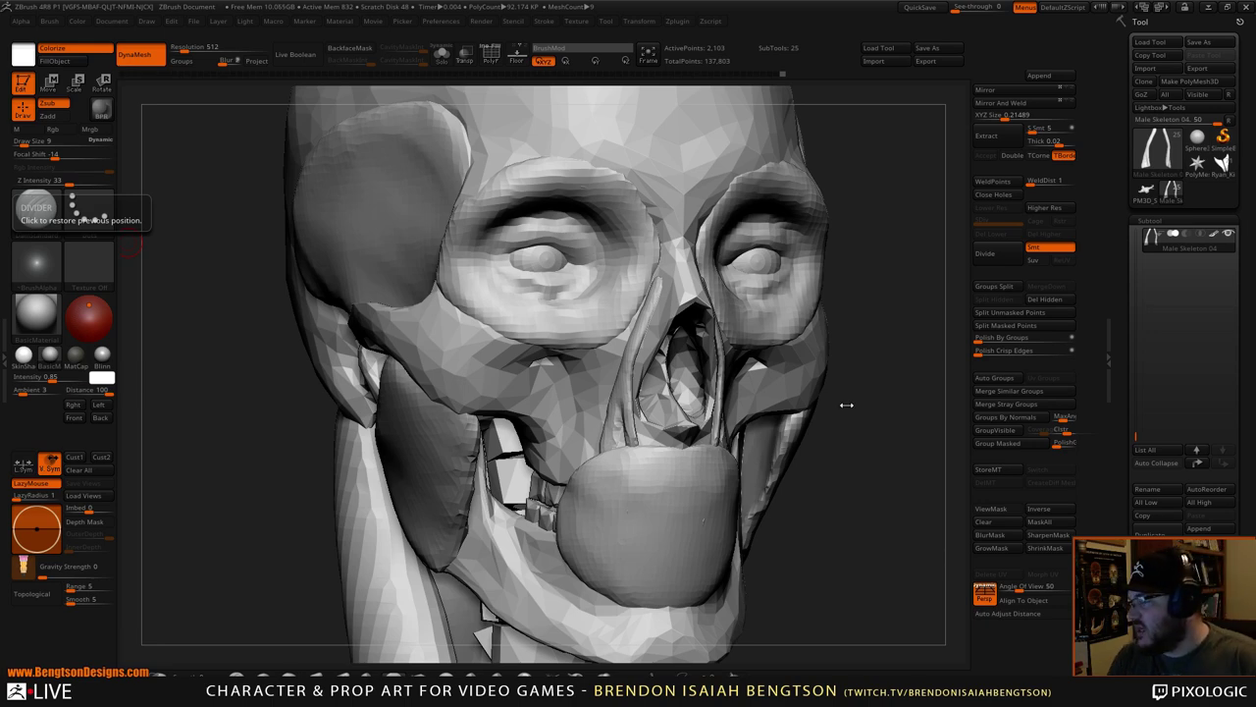
pyautogui.click(889, 400)
pyautogui.moveTo(888, 415); pyautogui.dragTo(847, 351)
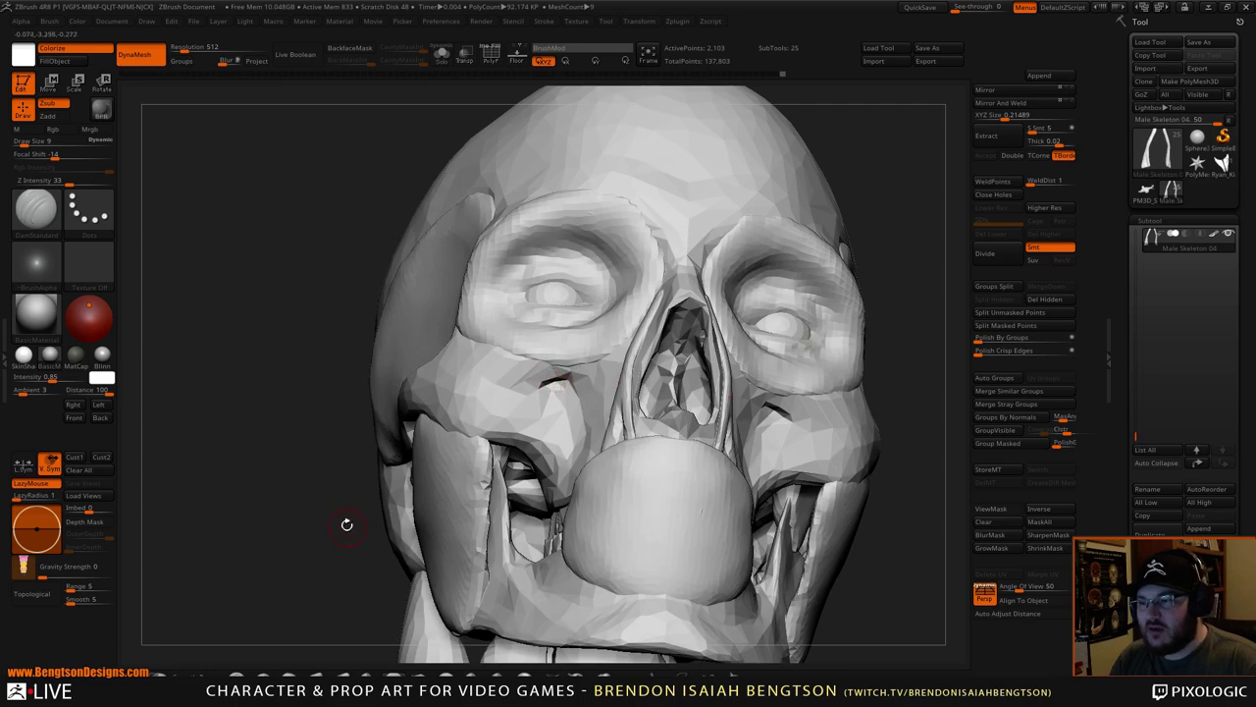
# - Insert a Sphere 32 primitive on the skull's cheek below the eye socket with IMM Primitives and split it into its own subtool
pyautogui.moveTo(347, 521); pyautogui.dragTo(850, 390)
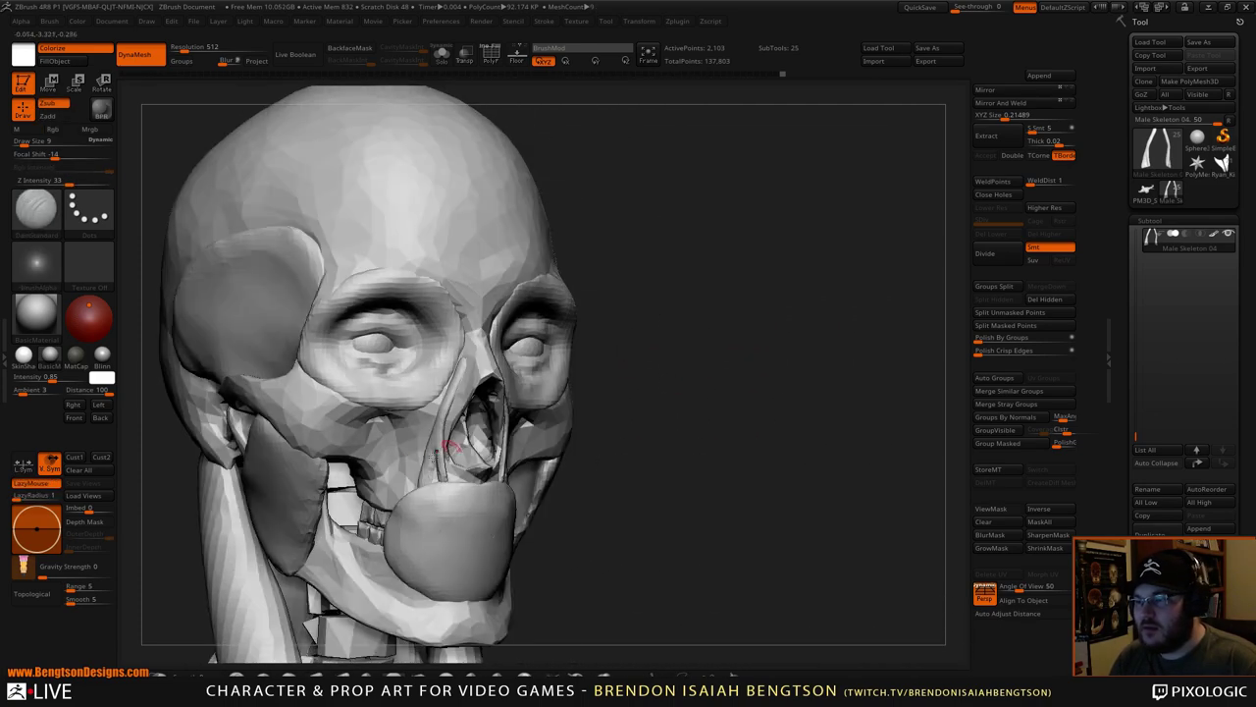
pyautogui.keyDown('alt'); pyautogui.click(357, 446); pyautogui.keyUp('alt')
pyautogui.hotkey('alt', 'shift', 's')
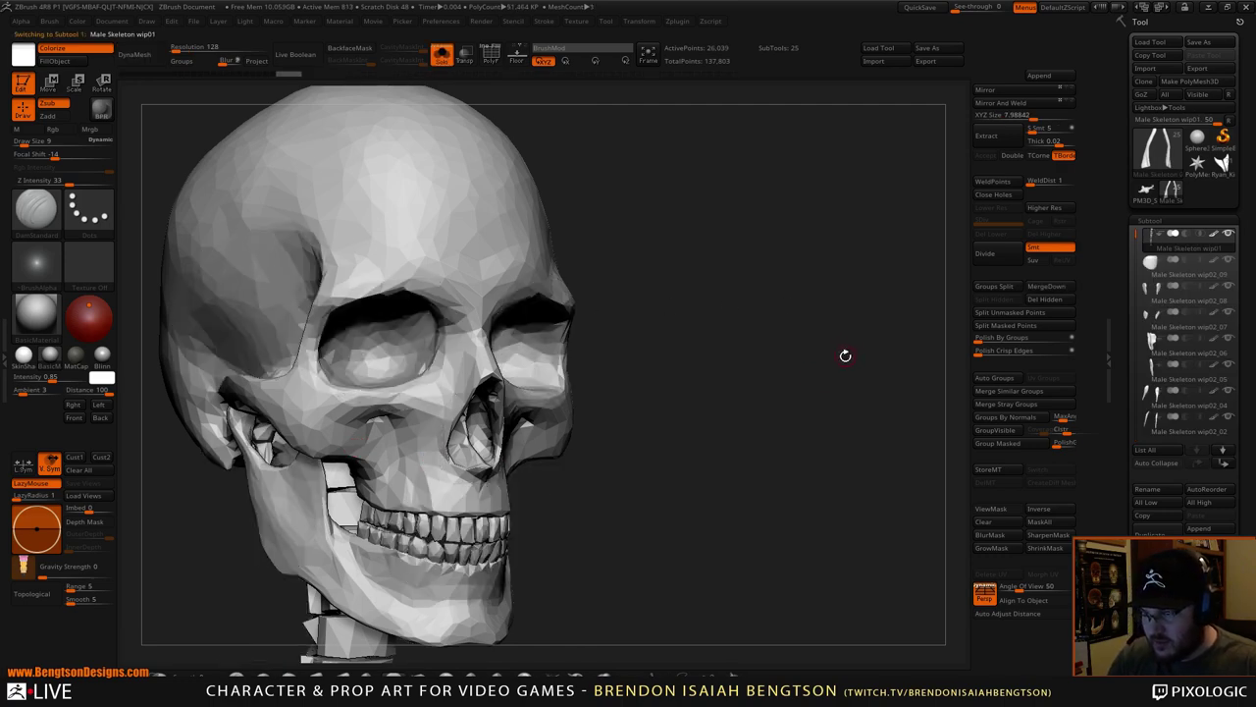
pyautogui.hotkey('ctrl', 'shift', 's')
pyautogui.press('b')
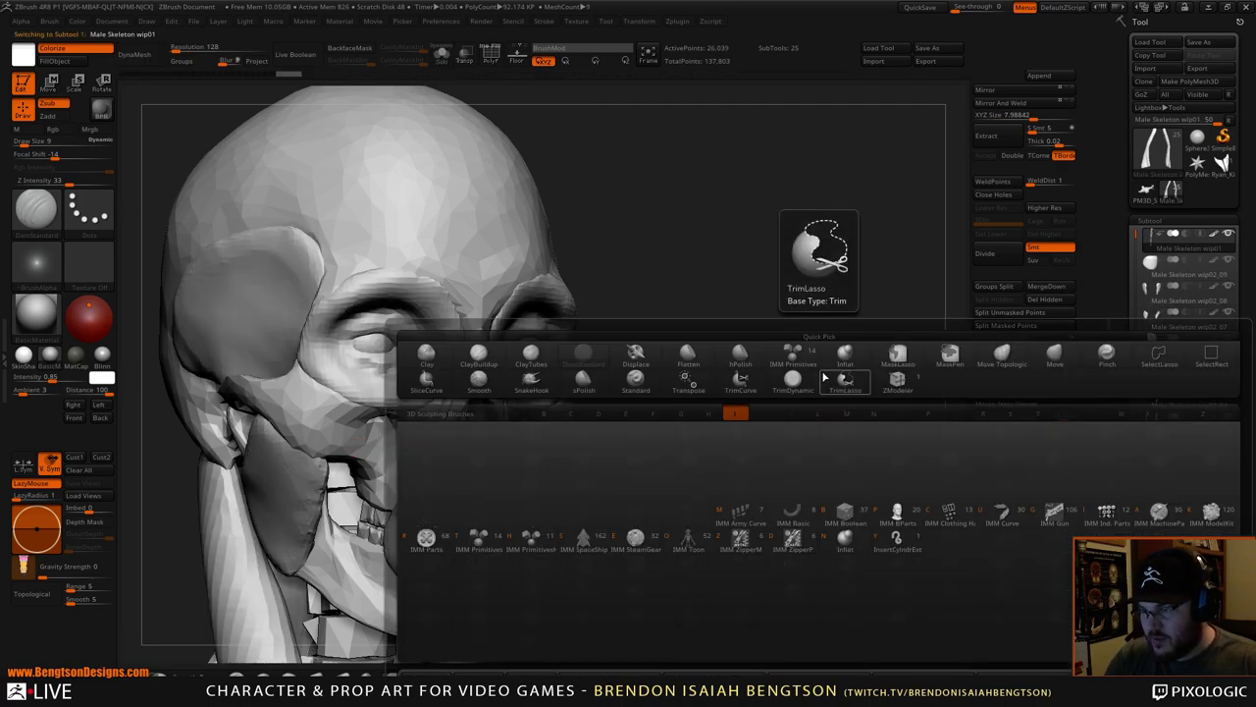
pyautogui.click(499, 545)
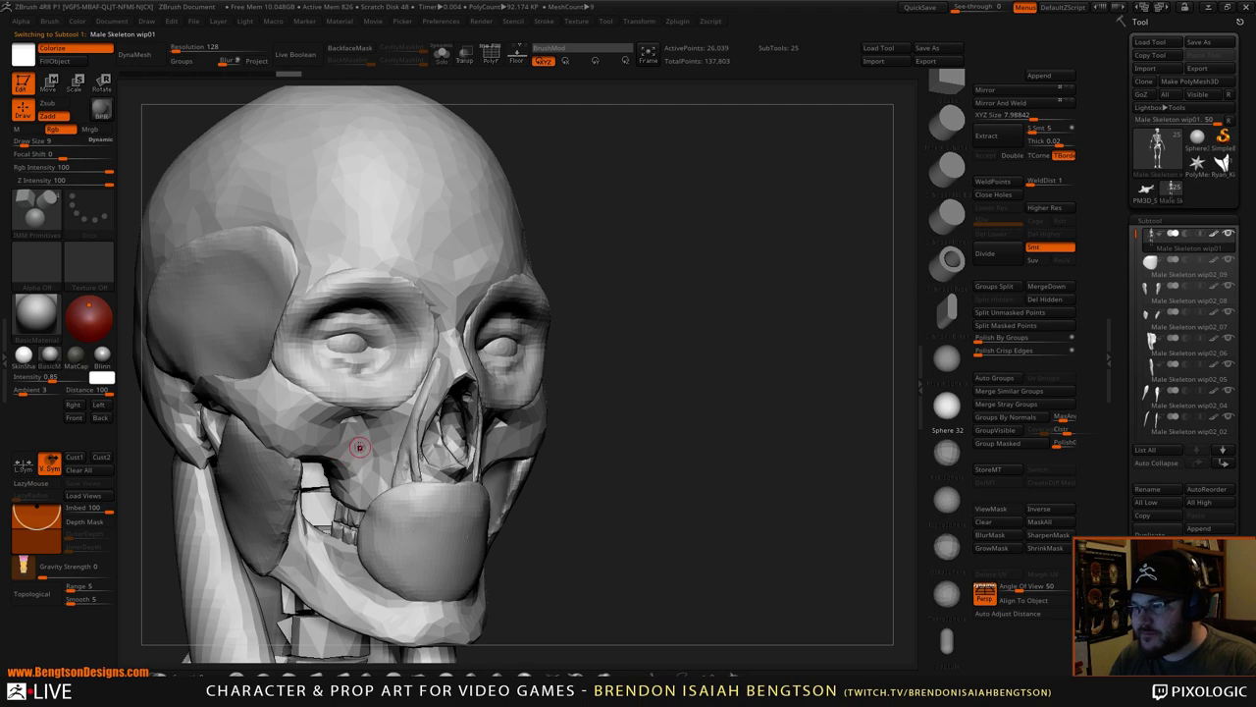
pyautogui.moveTo(359, 445); pyautogui.dragTo(389, 469)
pyautogui.keyDown('alt'); pyautogui.moveTo(703, 426); pyautogui.dragTo(877, 353); pyautogui.keyUp('alt')
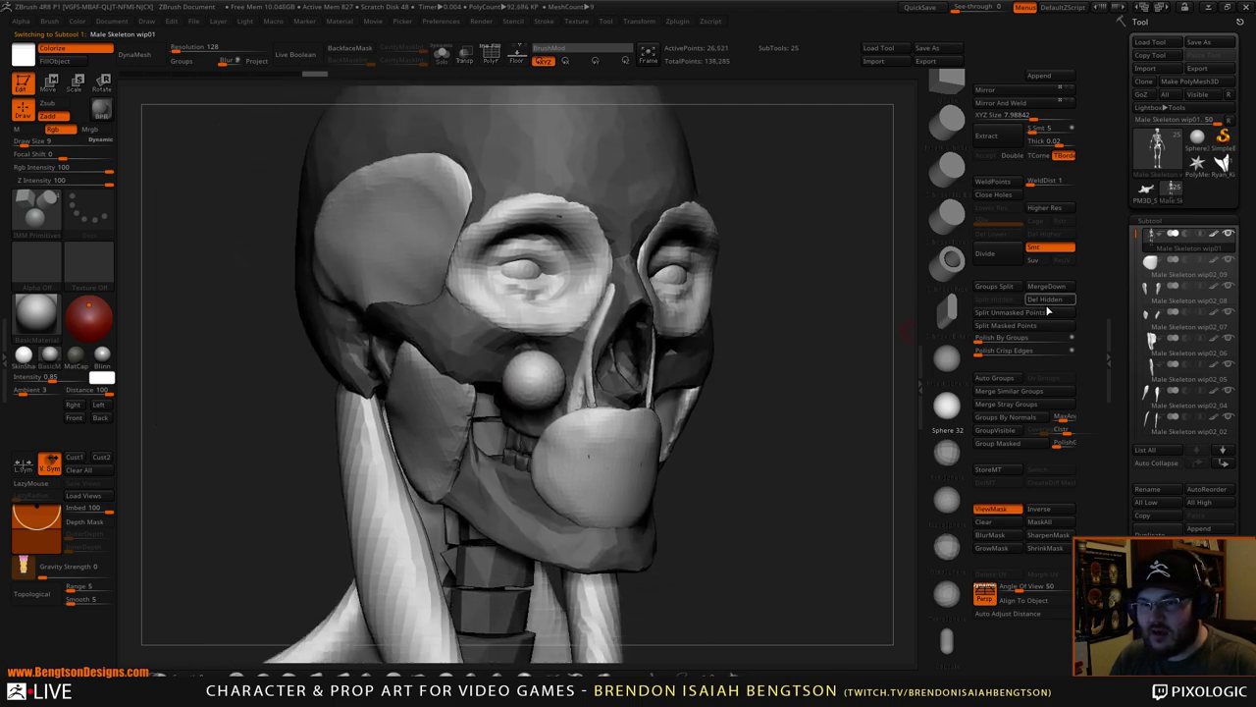
pyautogui.click(1040, 313)
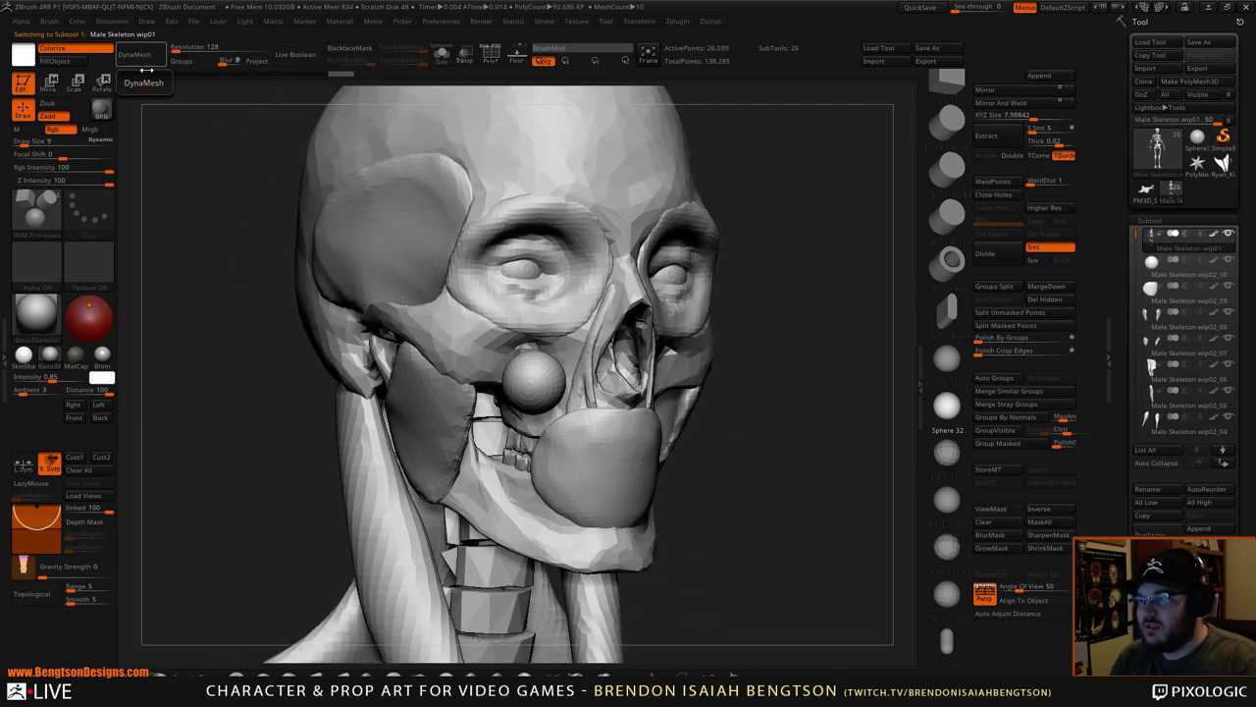
# - Select the new cheek sphere and convert it to DynaMesh at resolution 256
pyautogui.keyDown('alt'); pyautogui.click(514, 359); pyautogui.keyUp('alt')
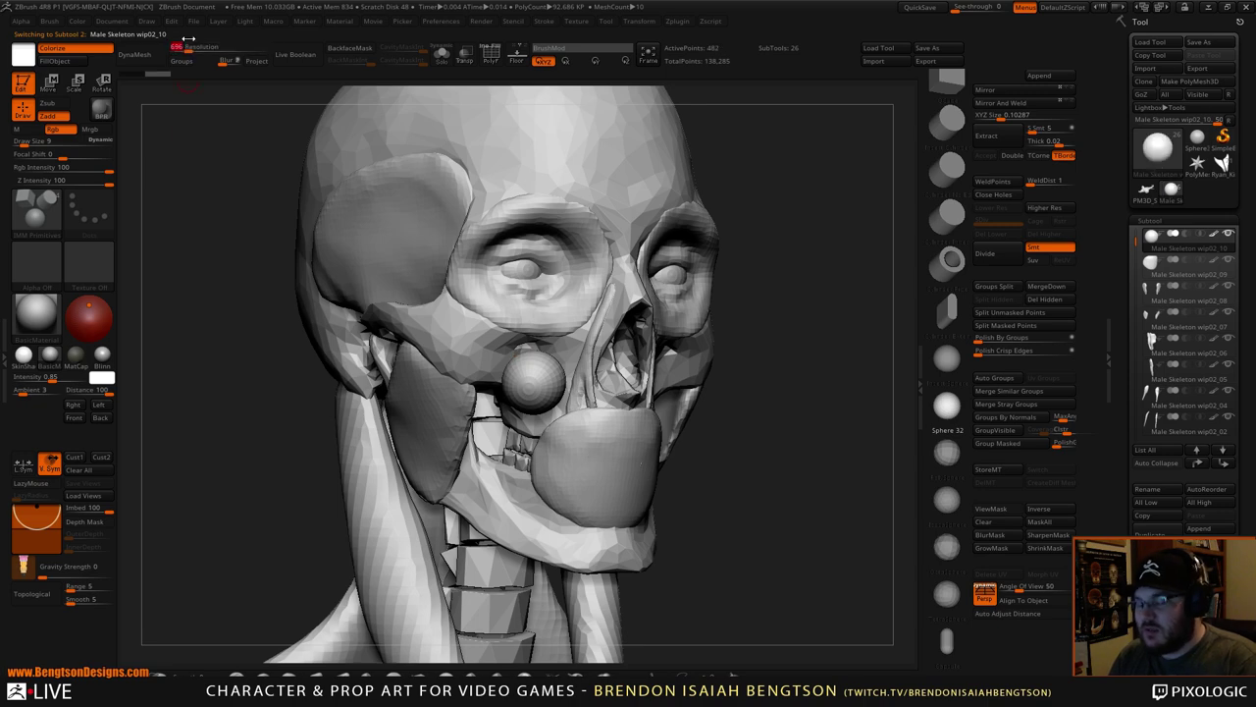
pyautogui.click(188, 40)
pyautogui.write('256')
pyautogui.press('Return')
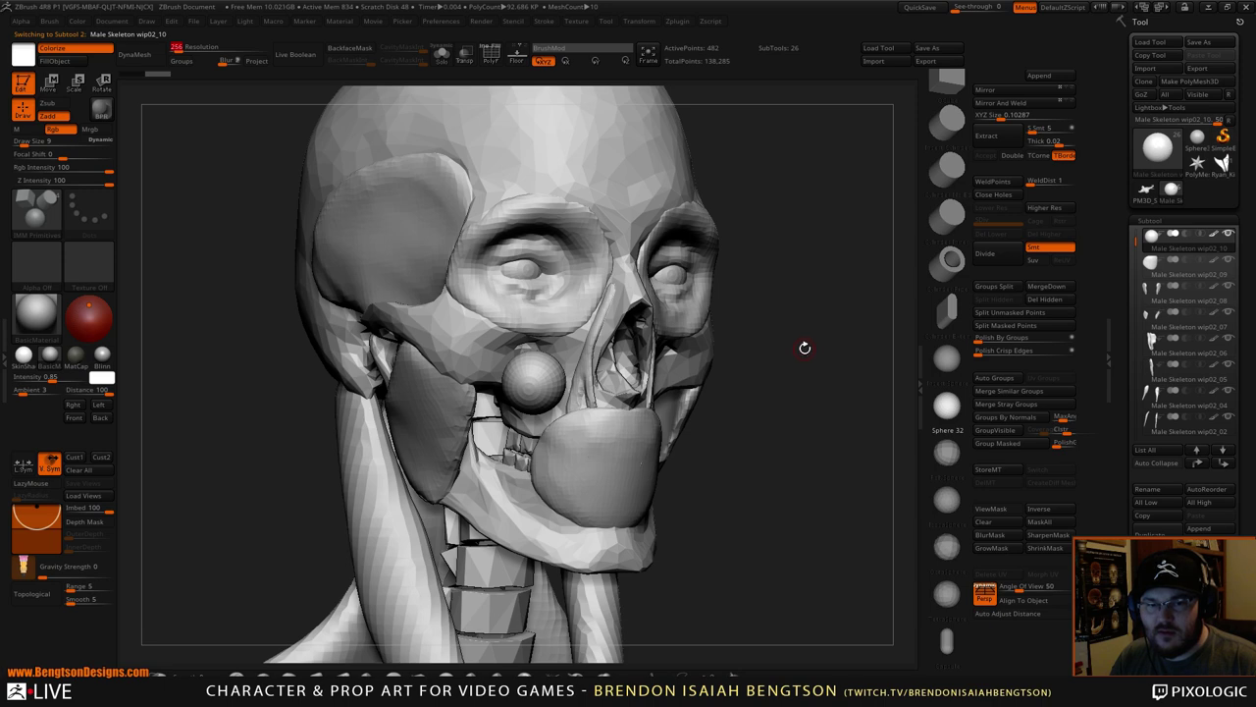
pyautogui.moveTo(805, 348)
pyautogui.mouseDown()
pyautogui.moveTo(844, 324)
pyautogui.moveTo(838, 349)
pyautogui.mouseUp()
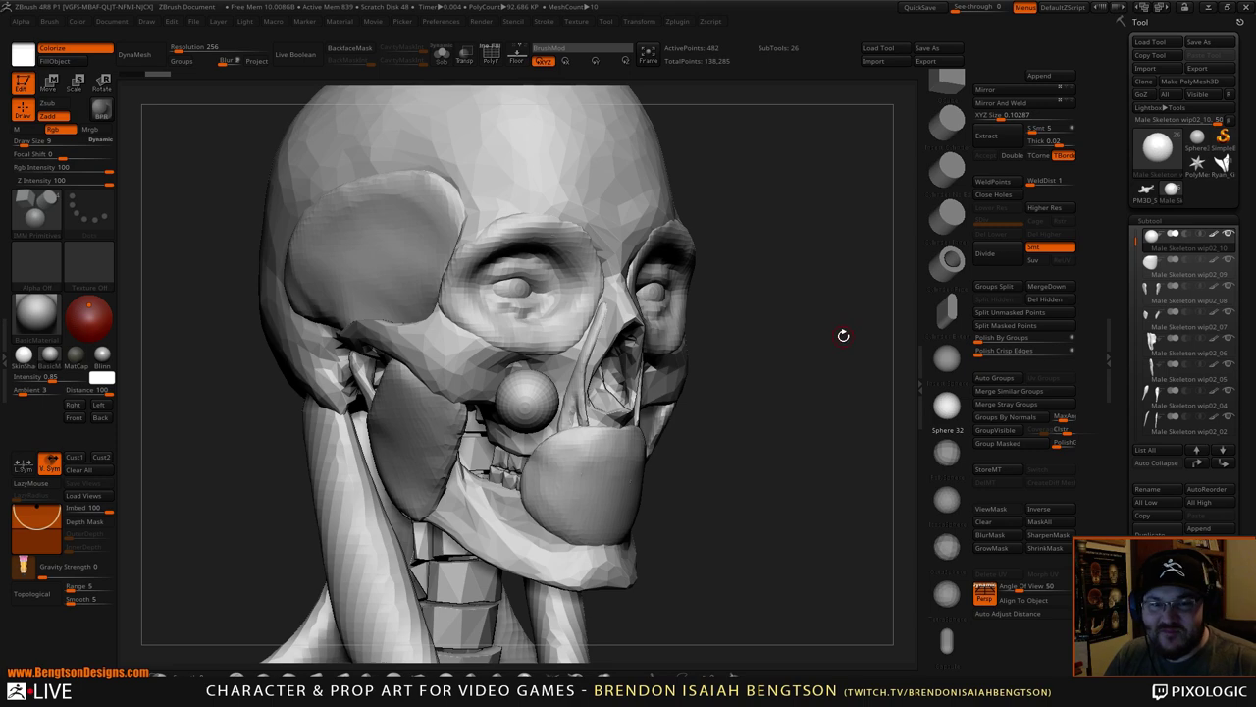
pyautogui.moveTo(843, 334); pyautogui.dragTo(849, 345)
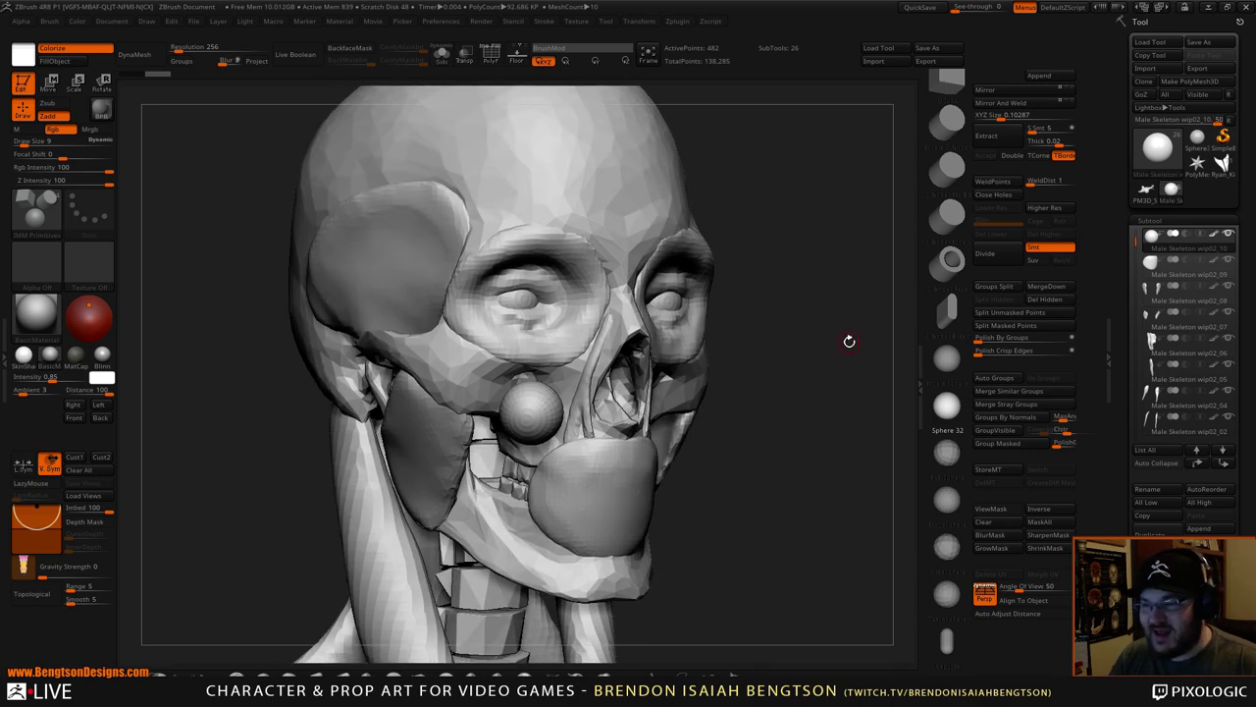
pyautogui.click(135, 54)
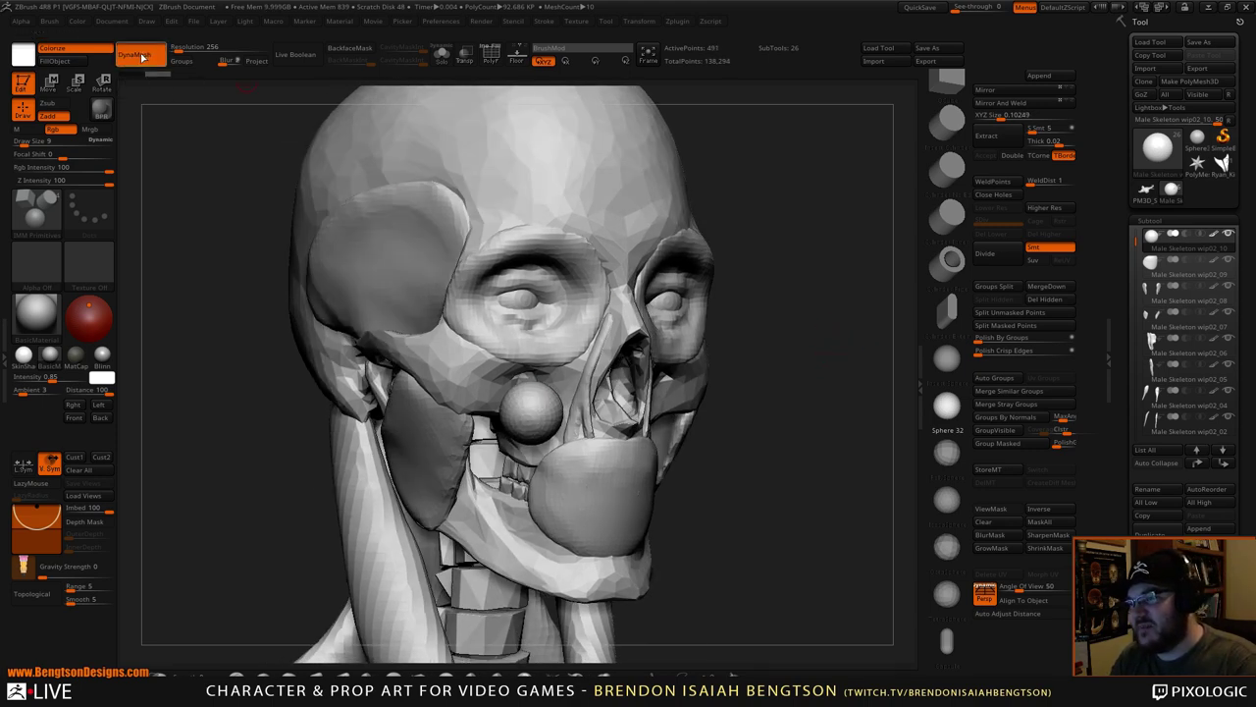
# - Shape the cheek sphere into a thin slanted strip from below the eye socket to the mouth mass with Move Topological at draw size 55
pyautogui.keyDown('alt'); pyautogui.moveTo(817, 456); pyautogui.dragTo(796, 426); pyautogui.keyUp('alt')
pyautogui.press('b')
pyautogui.press('m')
pyautogui.press('t')
pyautogui.press('space')
pyautogui.moveTo(527, 365)
pyautogui.mouseDown()
pyautogui.moveTo(521, 340)
pyautogui.moveTo(546, 361)
pyautogui.moveTo(557, 411)
pyautogui.moveTo(553, 377)
pyautogui.mouseUp()
pyautogui.press('space')
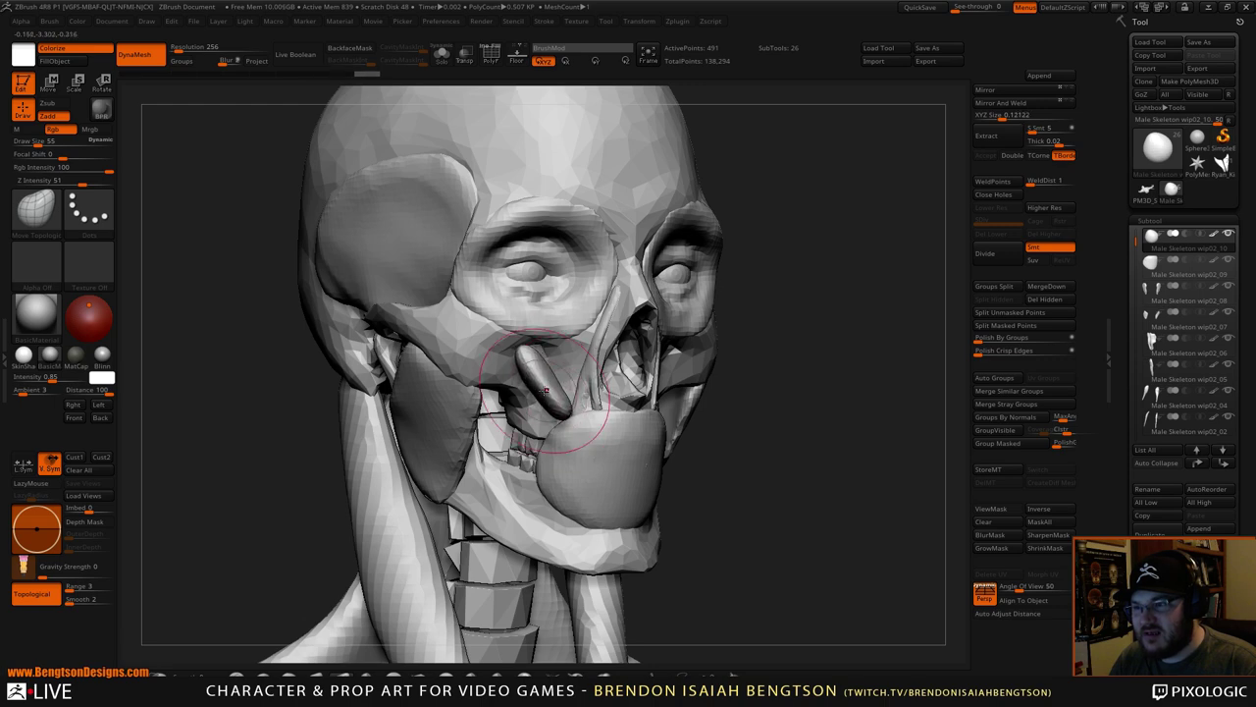
pyautogui.moveTo(774, 357); pyautogui.dragTo(835, 387)
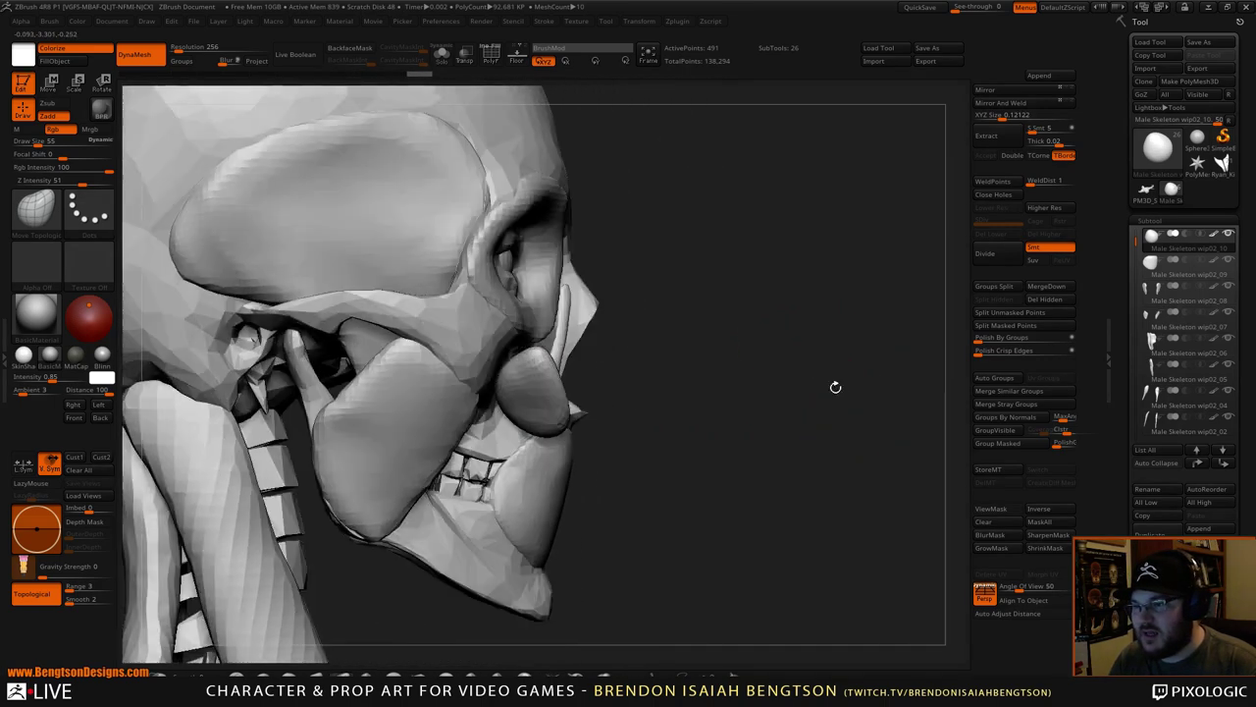
pyautogui.moveTo(503, 369)
pyautogui.mouseDown()
pyautogui.moveTo(542, 395)
pyautogui.moveTo(551, 430)
pyautogui.moveTo(523, 426)
pyautogui.mouseUp()
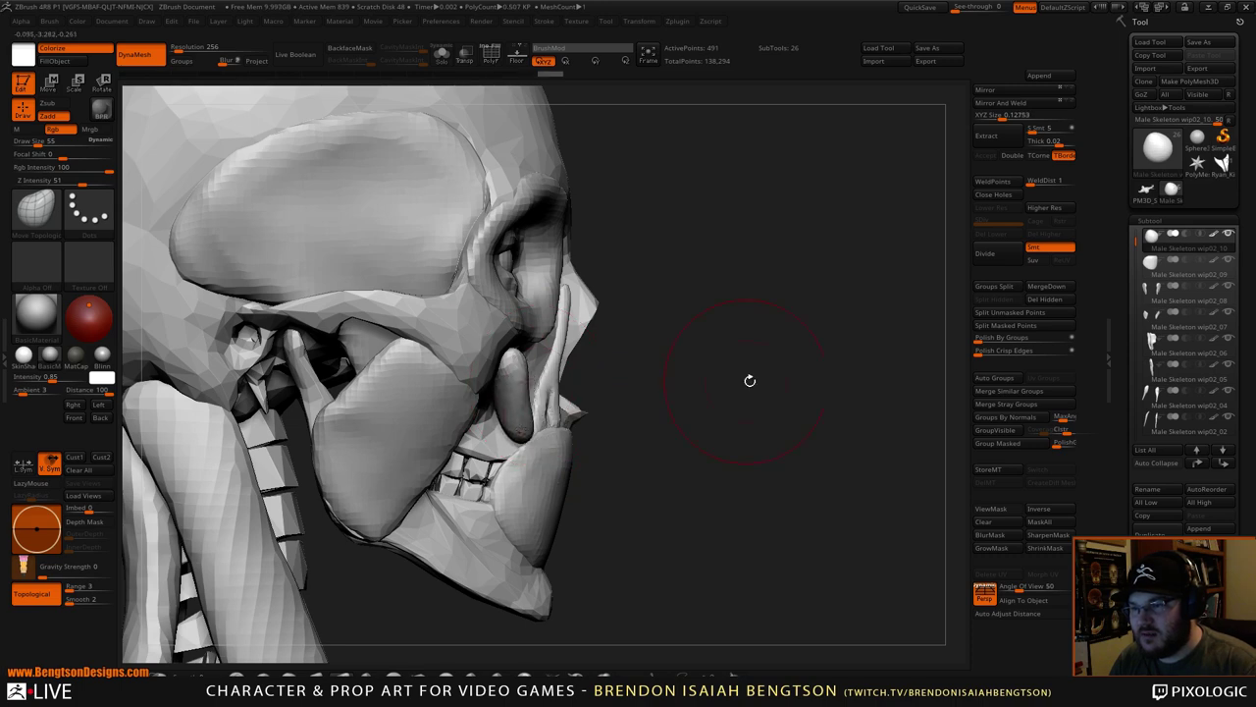
# - Reshape the small diagonal cheek muscle beside the nose with Move Topological, and mirror and weld it onto the opposite side
pyautogui.moveTo(749, 379); pyautogui.dragTo(687, 383)
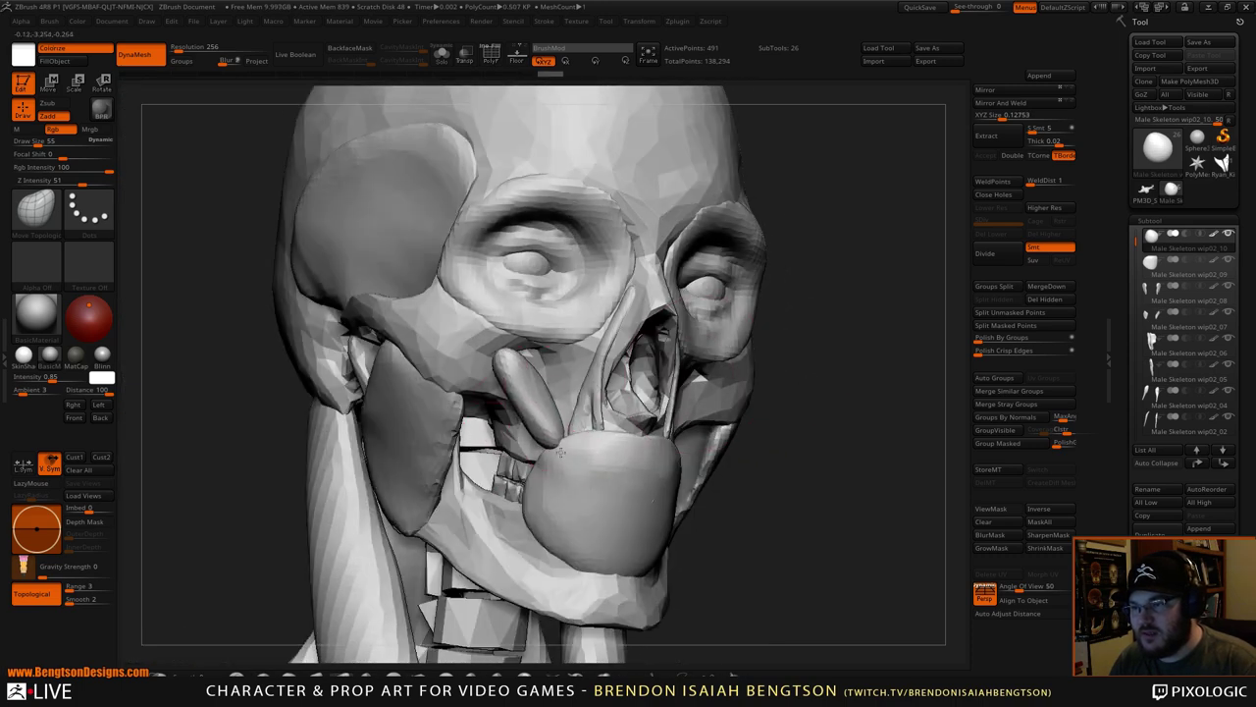
pyautogui.moveTo(560, 453); pyautogui.dragTo(569, 461)
pyautogui.moveTo(904, 392)
pyautogui.keyDown('alt'); pyautogui.mouseDown()
pyautogui.moveTo(826, 395)
pyautogui.moveTo(873, 384)
pyautogui.moveTo(643, 359)
pyautogui.mouseUp(); pyautogui.keyUp('alt')
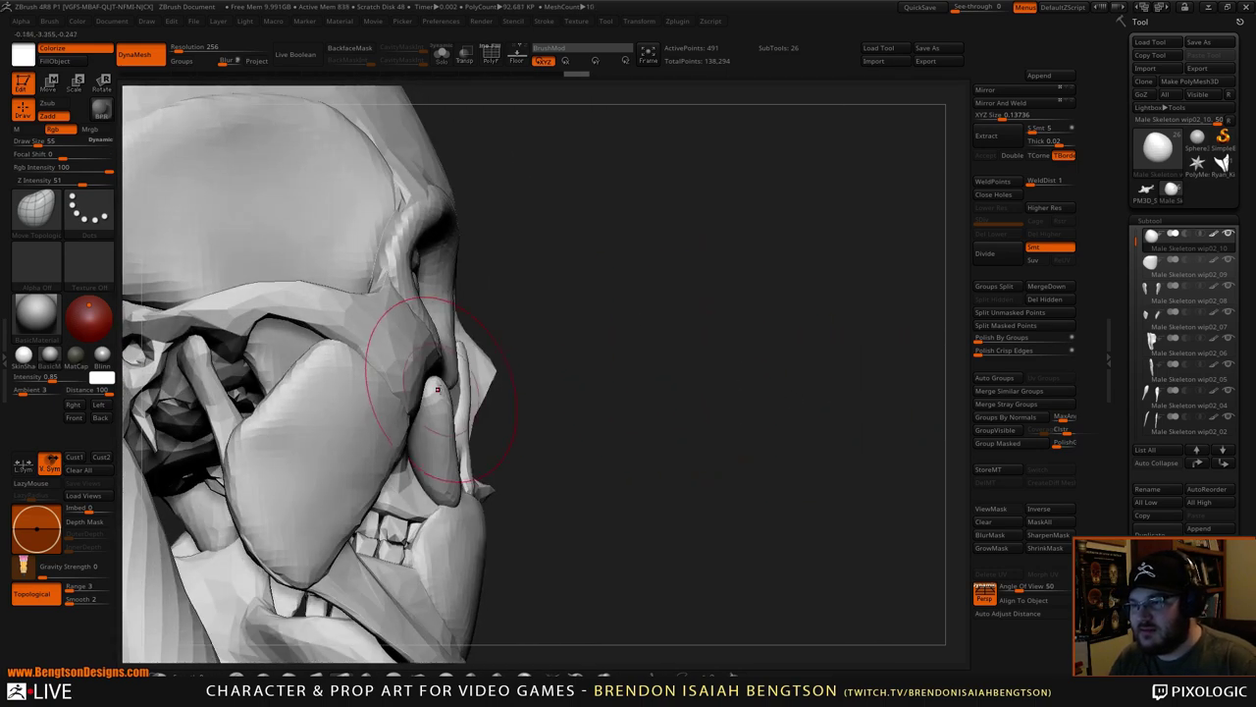
pyautogui.moveTo(434, 394); pyautogui.dragTo(437, 408)
pyautogui.moveTo(562, 394)
pyautogui.mouseDown()
pyautogui.moveTo(822, 379)
pyautogui.moveTo(873, 418)
pyautogui.moveTo(844, 334)
pyautogui.mouseUp()
pyautogui.click(992, 104)
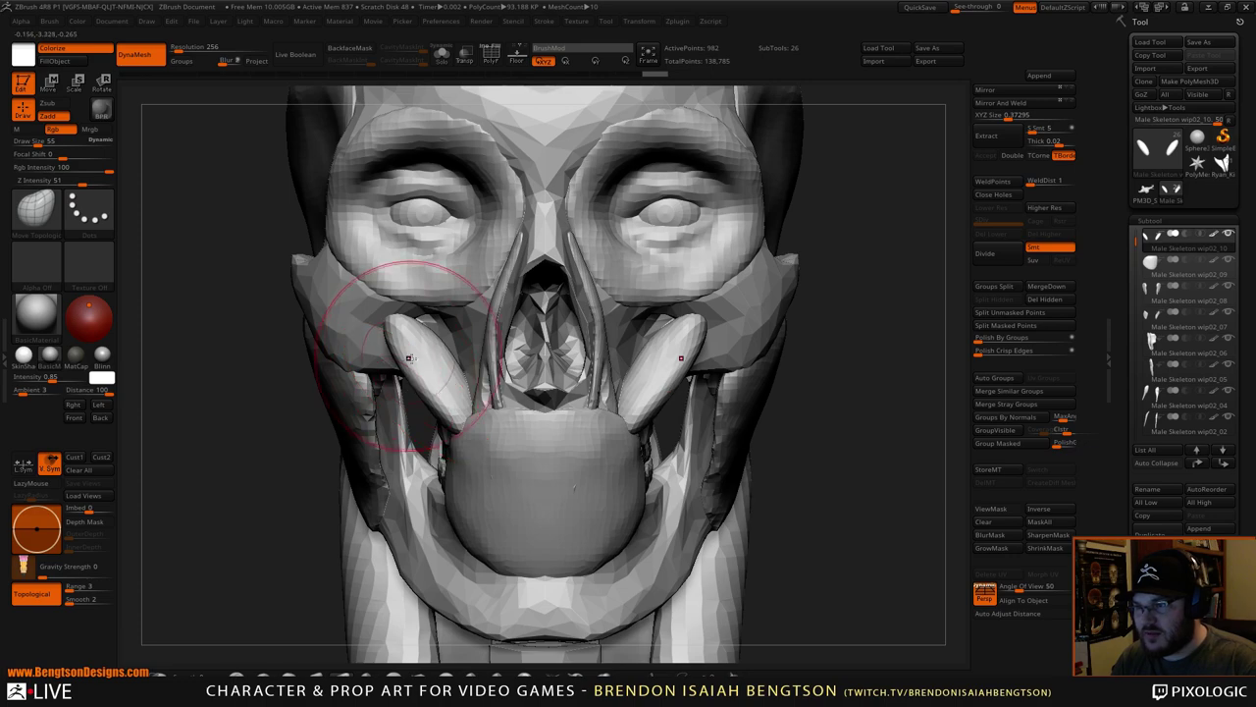
# - Isolate the cheek muscle pair, slim both into narrower strips with Move Topological at draw size 30, and show the full skull again
pyautogui.moveTo(844, 351)
pyautogui.mouseDown()
pyautogui.moveTo(875, 340)
pyautogui.moveTo(829, 138)
pyautogui.mouseUp()
pyautogui.moveTo(786, 338)
pyautogui.mouseDown()
pyautogui.moveTo(782, 362)
pyautogui.moveTo(855, 353)
pyautogui.moveTo(829, 393)
pyautogui.moveTo(830, 347)
pyautogui.moveTo(797, 363)
pyautogui.moveTo(841, 344)
pyautogui.moveTo(738, 342)
pyautogui.moveTo(707, 265)
pyautogui.mouseUp()
pyautogui.moveTo(685, 186); pyautogui.dragTo(663, 279)
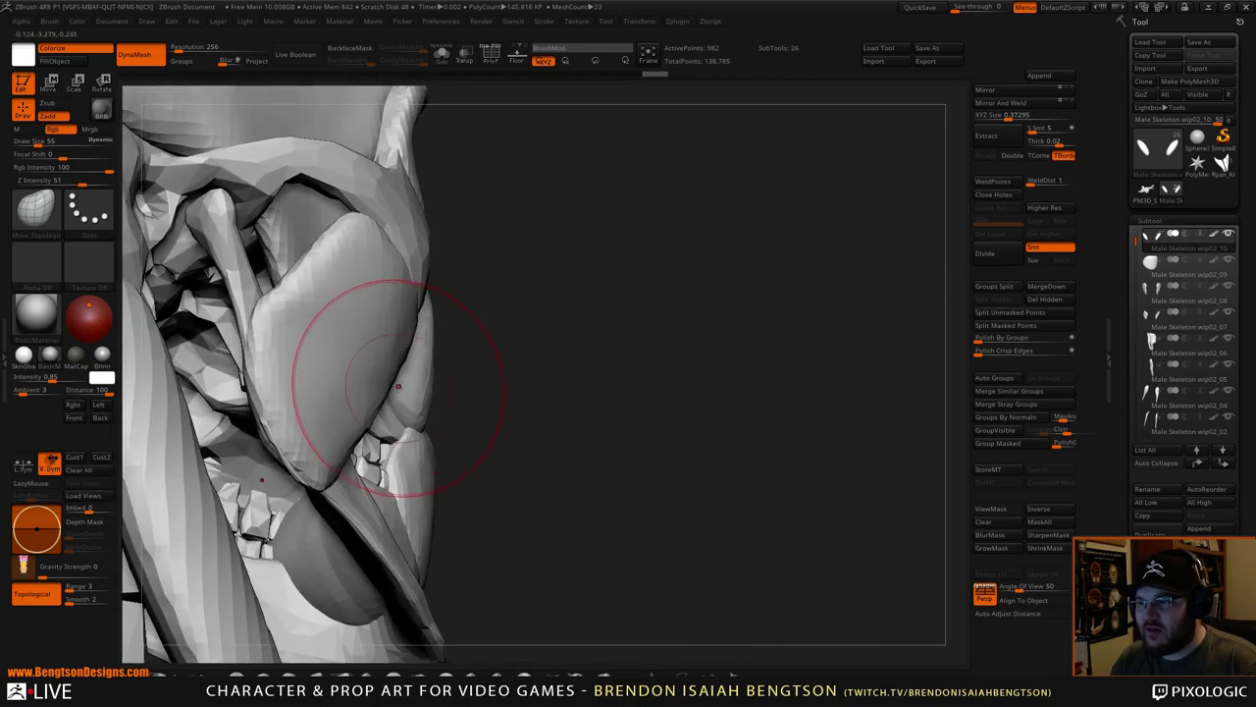
pyautogui.hotkey('alt', 'shift', 's')
pyautogui.press('space')
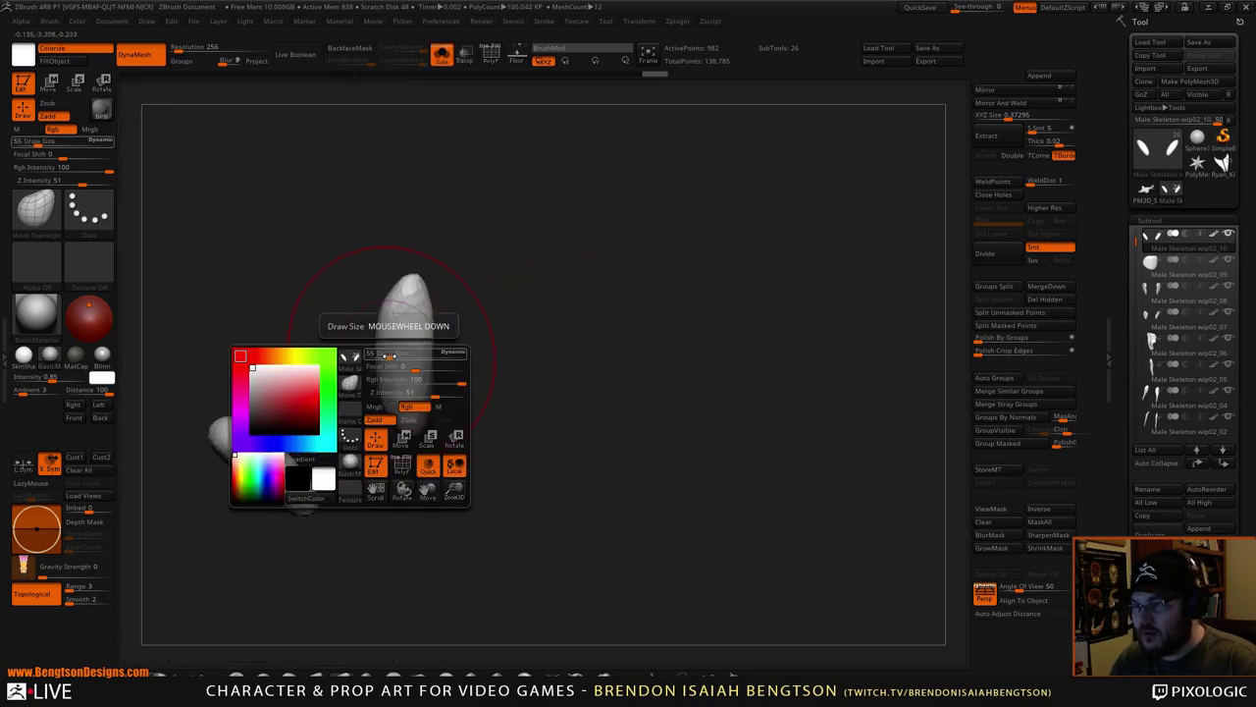
pyautogui.moveTo(393, 353); pyautogui.dragTo(381, 355)
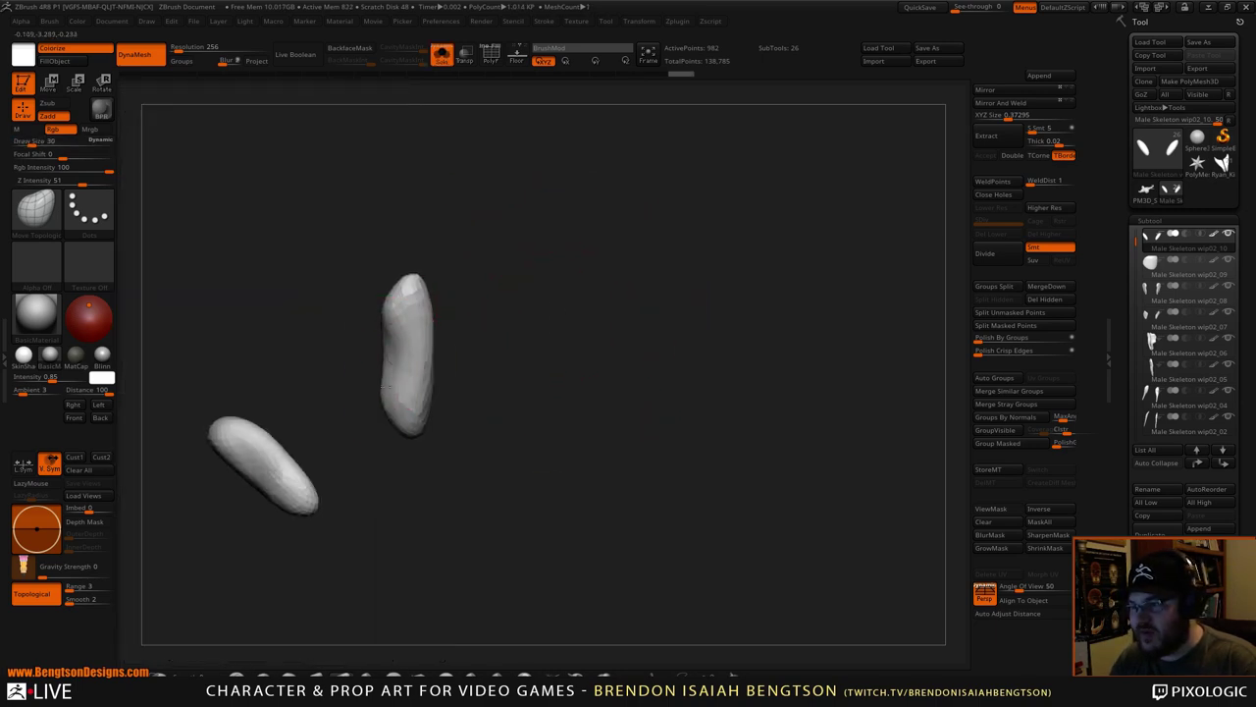
pyautogui.moveTo(395, 297)
pyautogui.mouseDown()
pyautogui.moveTo(373, 318)
pyautogui.moveTo(404, 319)
pyautogui.moveTo(404, 401)
pyautogui.moveTo(413, 349)
pyautogui.moveTo(401, 420)
pyautogui.mouseUp()
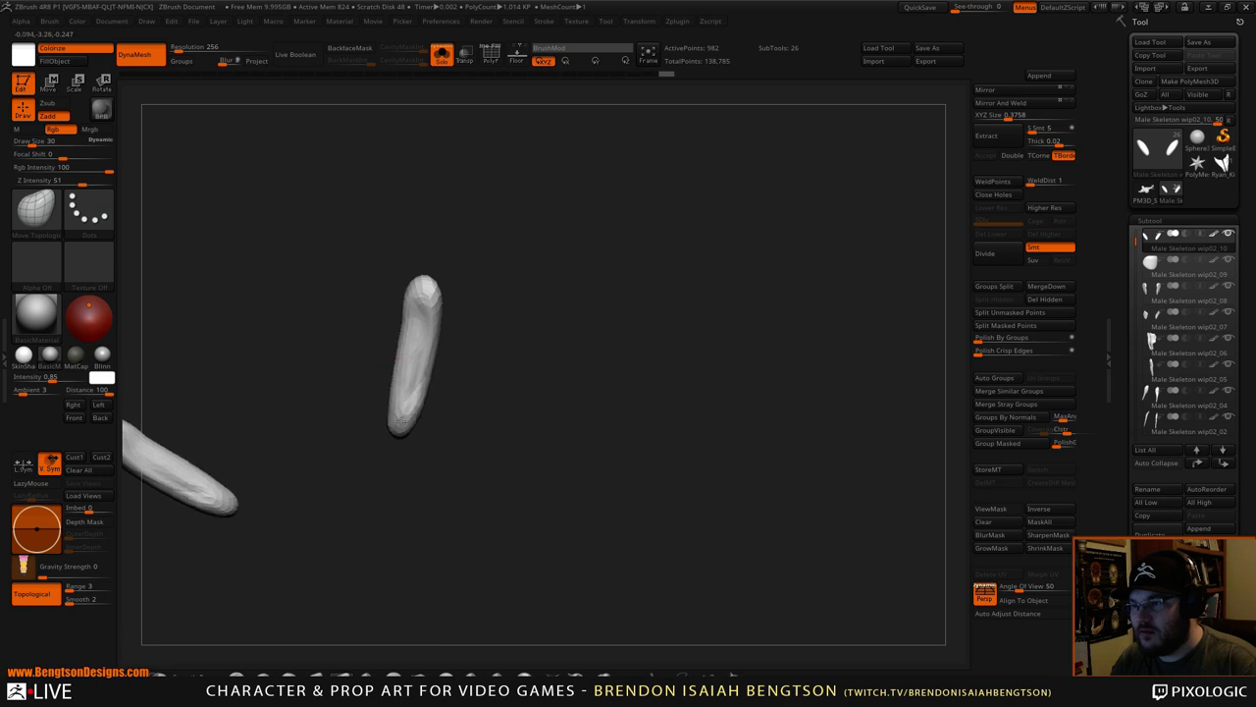
pyautogui.moveTo(413, 295); pyautogui.dragTo(418, 292)
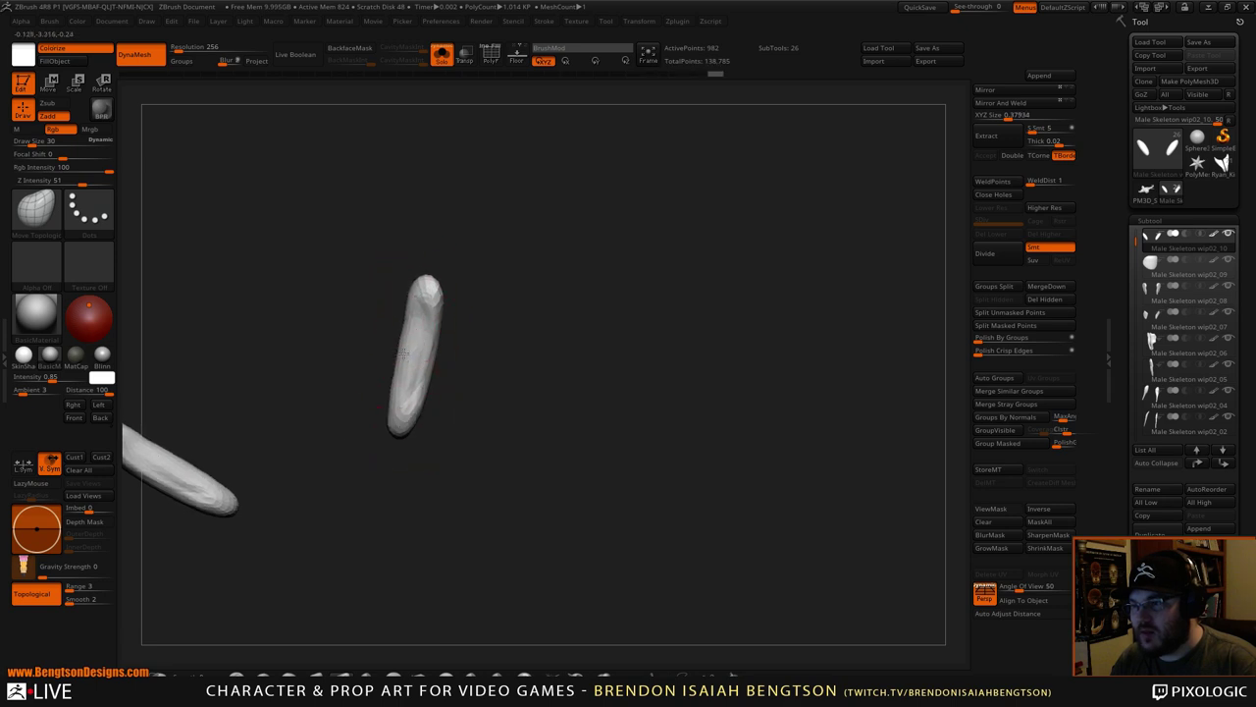
pyautogui.moveTo(600, 367); pyautogui.dragTo(496, 331)
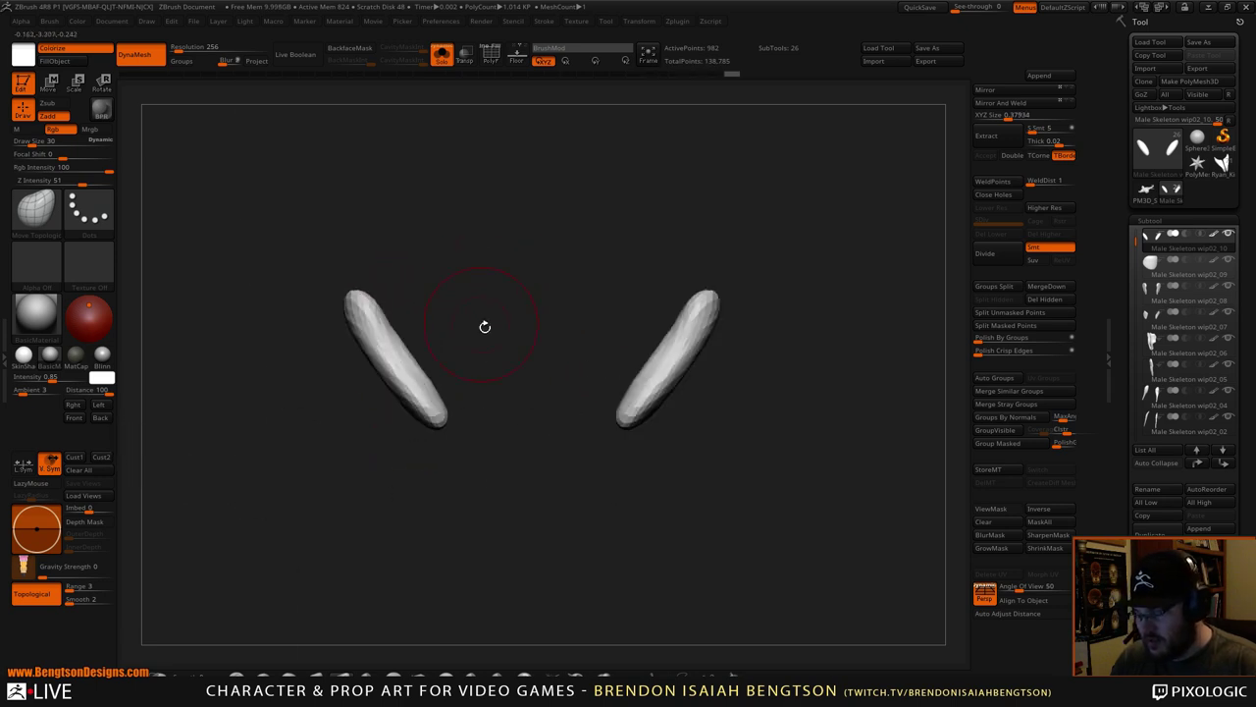
pyautogui.hotkey('alt', 's')
pyautogui.moveTo(230, 460)
pyautogui.keyDown('alt'); pyautogui.mouseDown()
pyautogui.moveTo(221, 416)
pyautogui.moveTo(383, 359)
pyautogui.moveTo(359, 364)
pyautogui.mouseUp(); pyautogui.keyUp('alt')
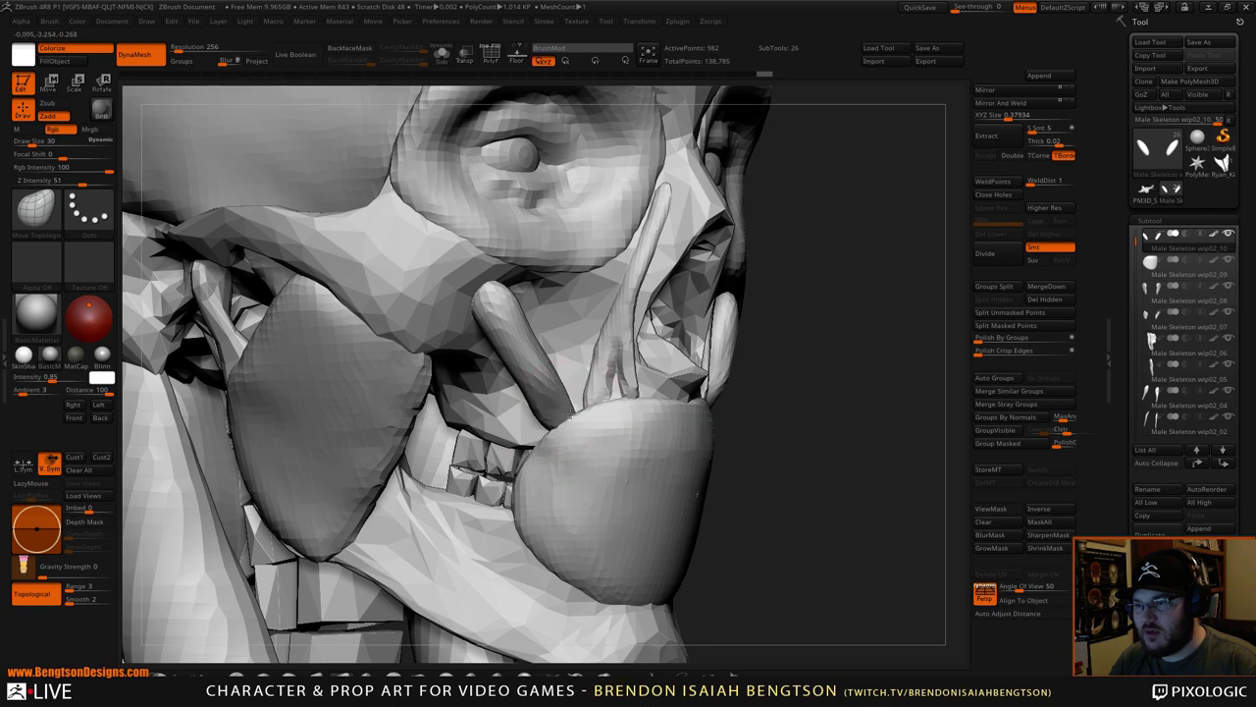
pyautogui.moveTo(574, 413); pyautogui.dragTo(571, 412)
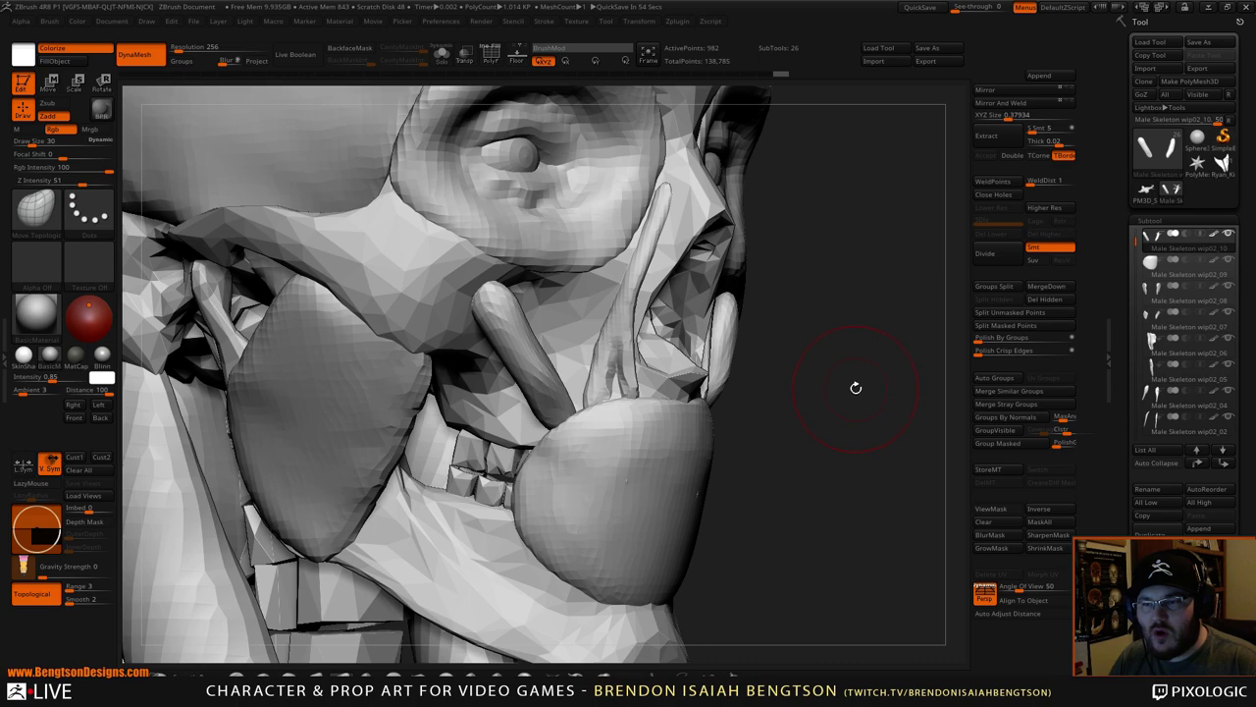
# - Flatten the front surfaces of the two diagonal cheek muscles with the TrimDynamic brush
pyautogui.moveTo(868, 366)
pyautogui.mouseDown()
pyautogui.moveTo(837, 372)
pyautogui.moveTo(867, 356)
pyautogui.moveTo(757, 324)
pyautogui.mouseUp()
pyautogui.moveTo(839, 378); pyautogui.dragTo(662, 379)
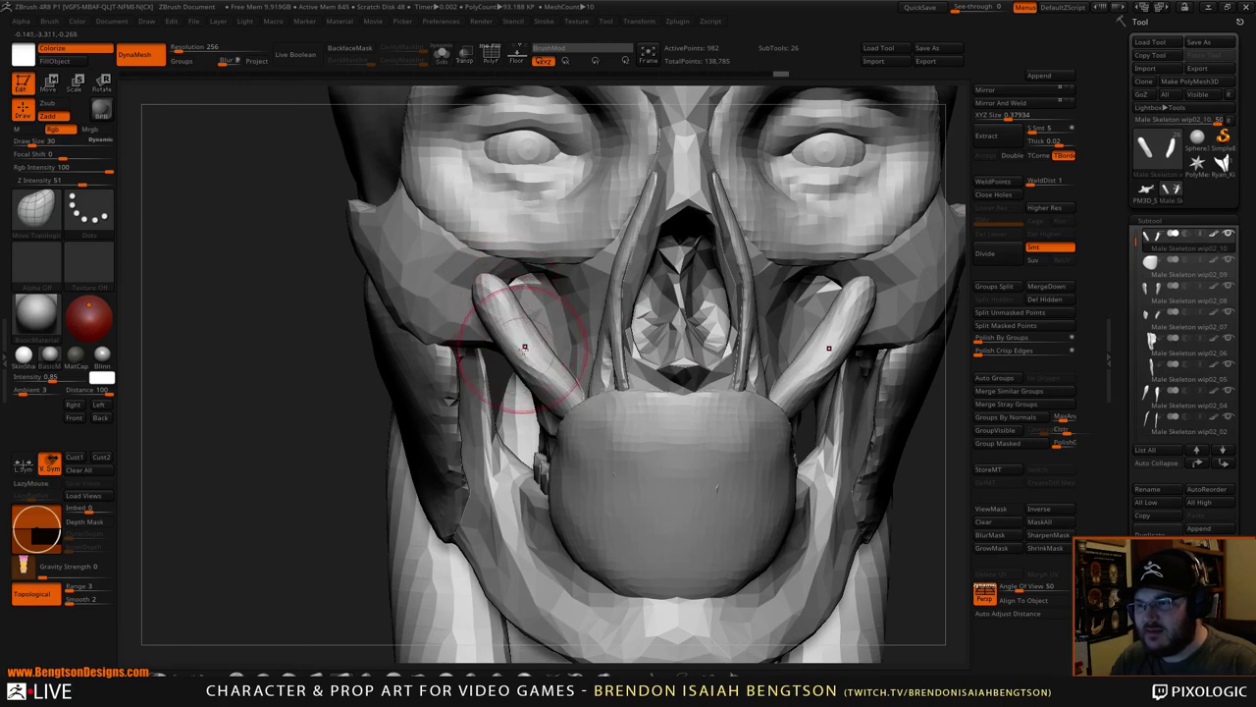
pyautogui.press('b')
pyautogui.press('h')
pyautogui.press('p')
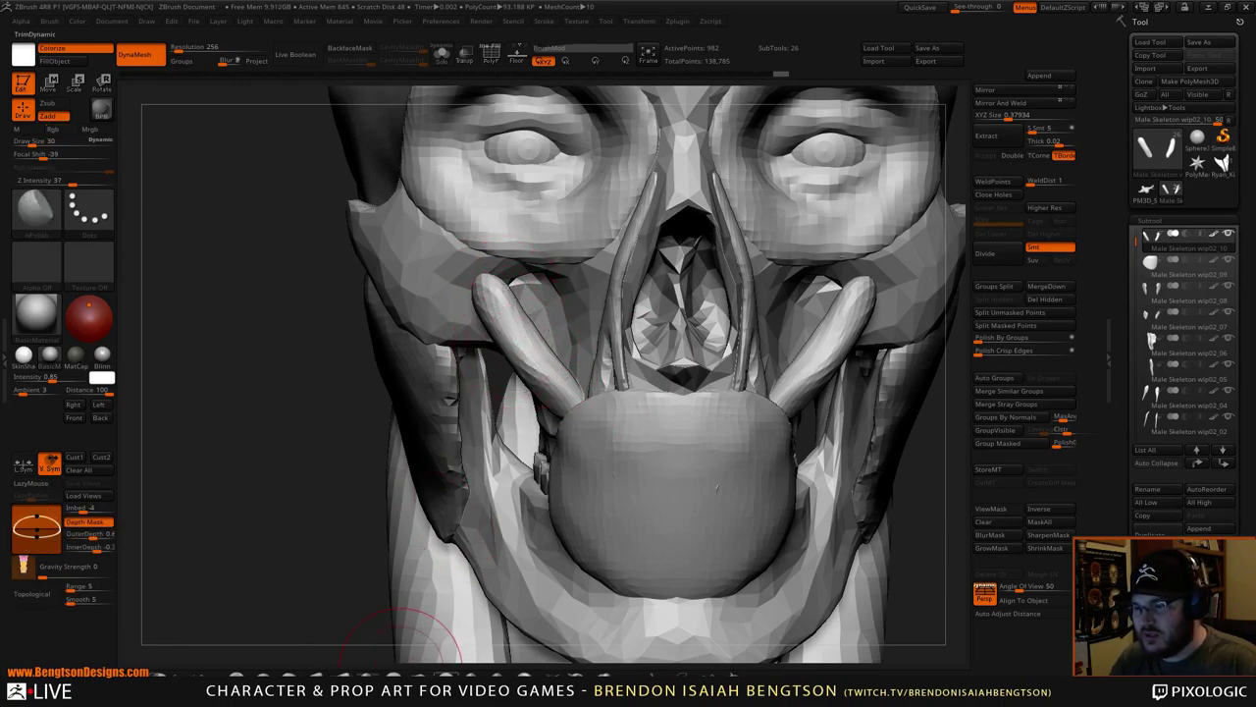
pyautogui.click(419, 674)
pyautogui.moveTo(497, 301); pyautogui.dragTo(547, 387)
pyautogui.moveTo(493, 312)
pyautogui.mouseDown()
pyautogui.moveTo(555, 394)
pyautogui.moveTo(505, 334)
pyautogui.mouseUp()
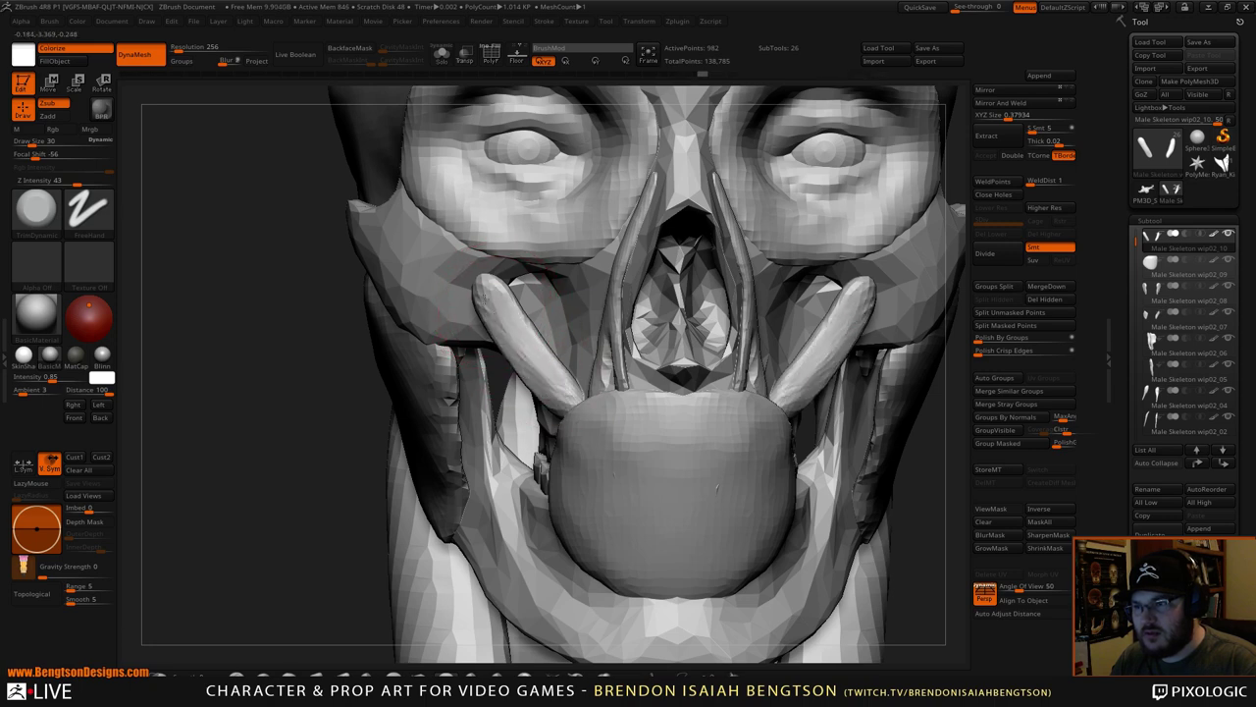
pyautogui.moveTo(484, 288); pyautogui.dragTo(501, 324)
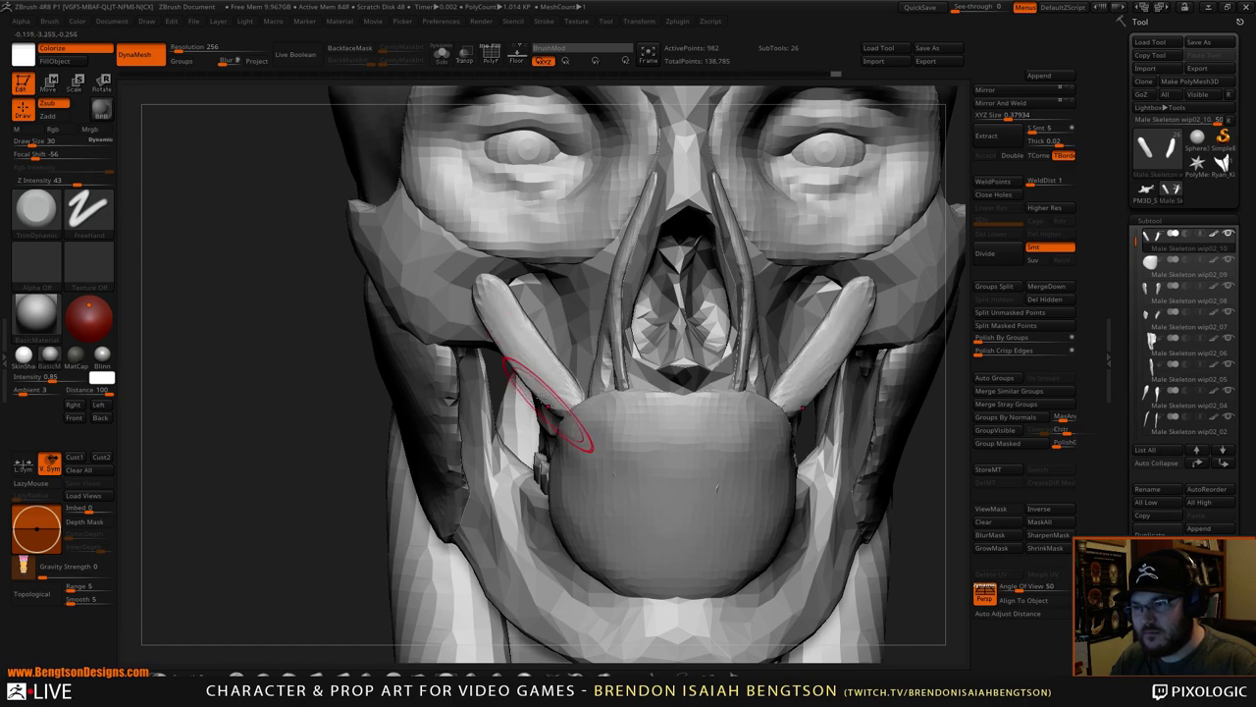
pyautogui.press('f')
# - Pull the upper ends of the cheek muscles outward along the cheekbones with Move Topological
pyautogui.moveTo(299, 394)
pyautogui.mouseDown()
pyautogui.moveTo(676, 360)
pyautogui.moveTo(740, 332)
pyautogui.moveTo(814, 434)
pyautogui.moveTo(797, 333)
pyautogui.moveTo(825, 334)
pyautogui.moveTo(754, 297)
pyautogui.mouseUp()
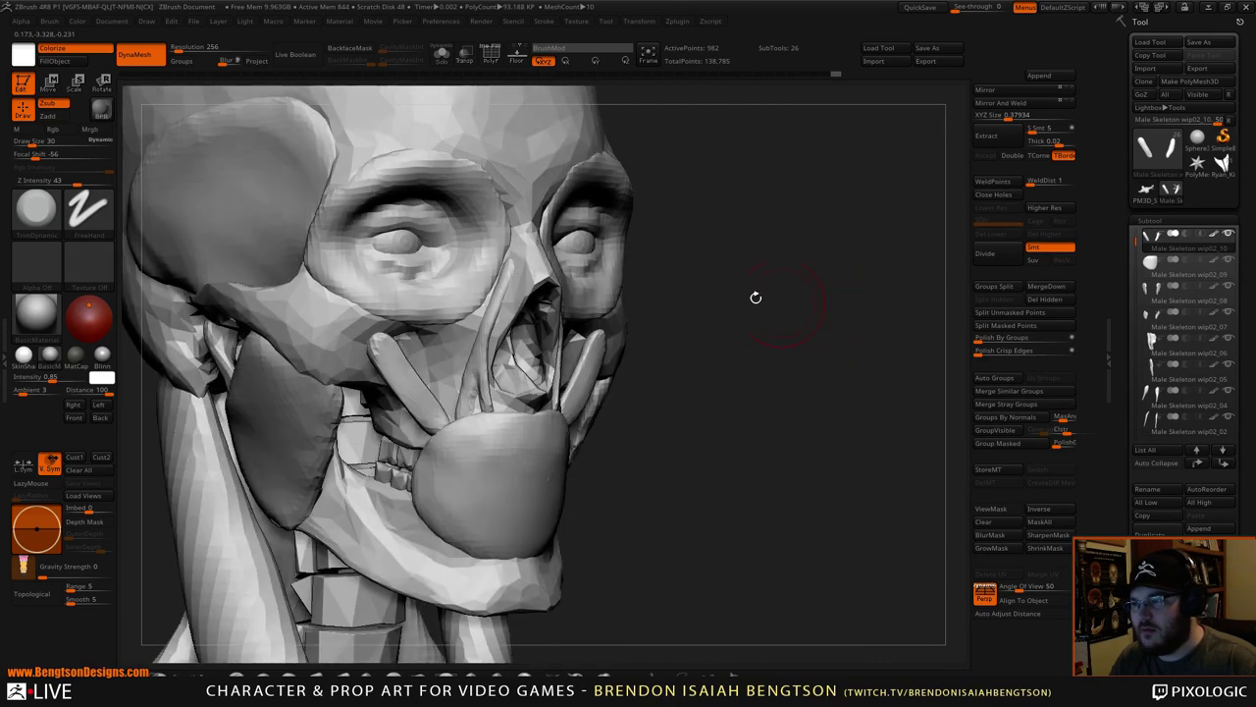
pyautogui.press('b')
pyautogui.press('m')
pyautogui.press('t')
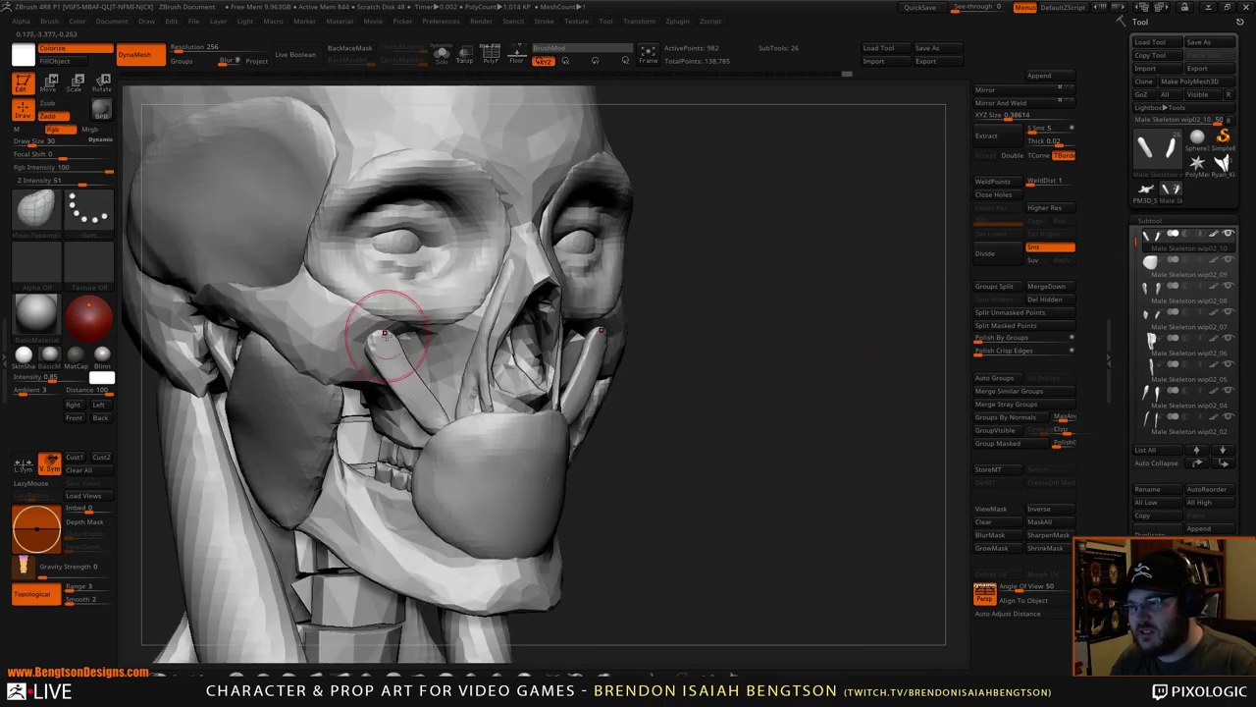
pyautogui.moveTo(380, 337); pyautogui.dragTo(366, 341)
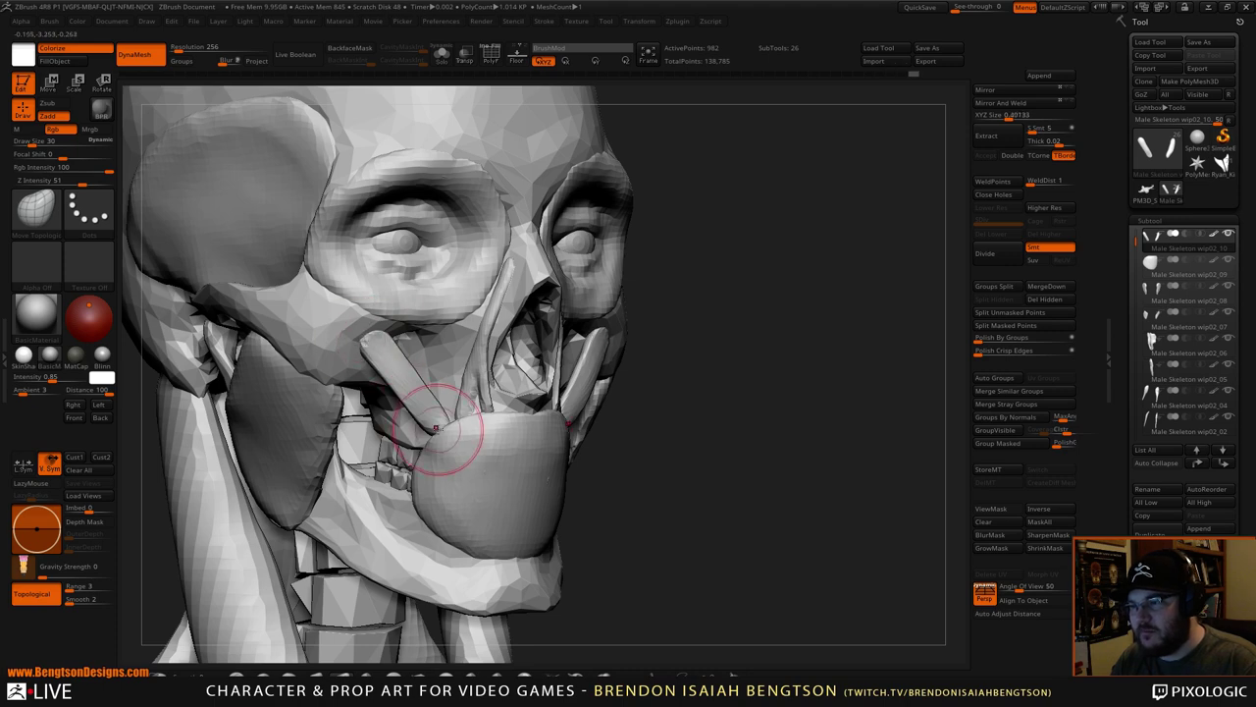
# - Set the draw size to 34 and adjust the cheek muscles' side profile against the skull
pyautogui.moveTo(698, 421)
pyautogui.mouseDown()
pyautogui.moveTo(773, 423)
pyautogui.moveTo(769, 314)
pyautogui.mouseUp()
pyautogui.press('space')
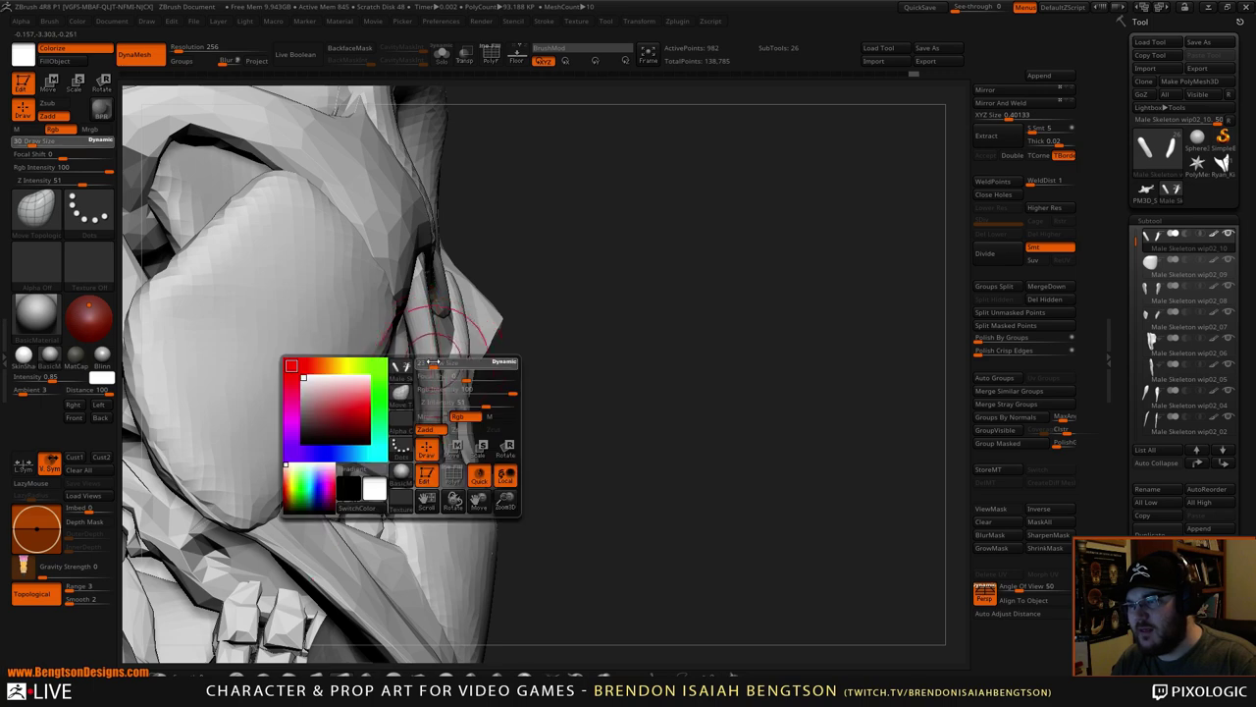
pyautogui.moveTo(442, 375); pyautogui.dragTo(410, 367)
pyautogui.moveTo(415, 342); pyautogui.dragTo(410, 346)
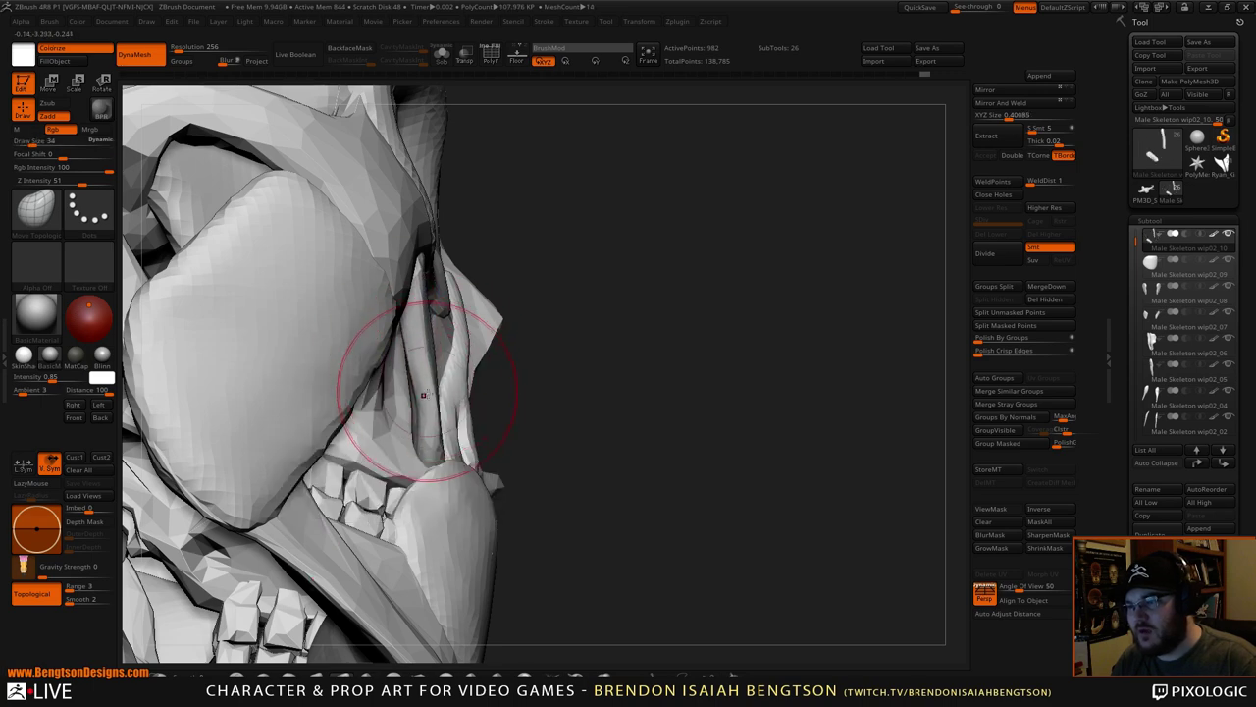
pyautogui.moveTo(424, 396); pyautogui.dragTo(425, 444)
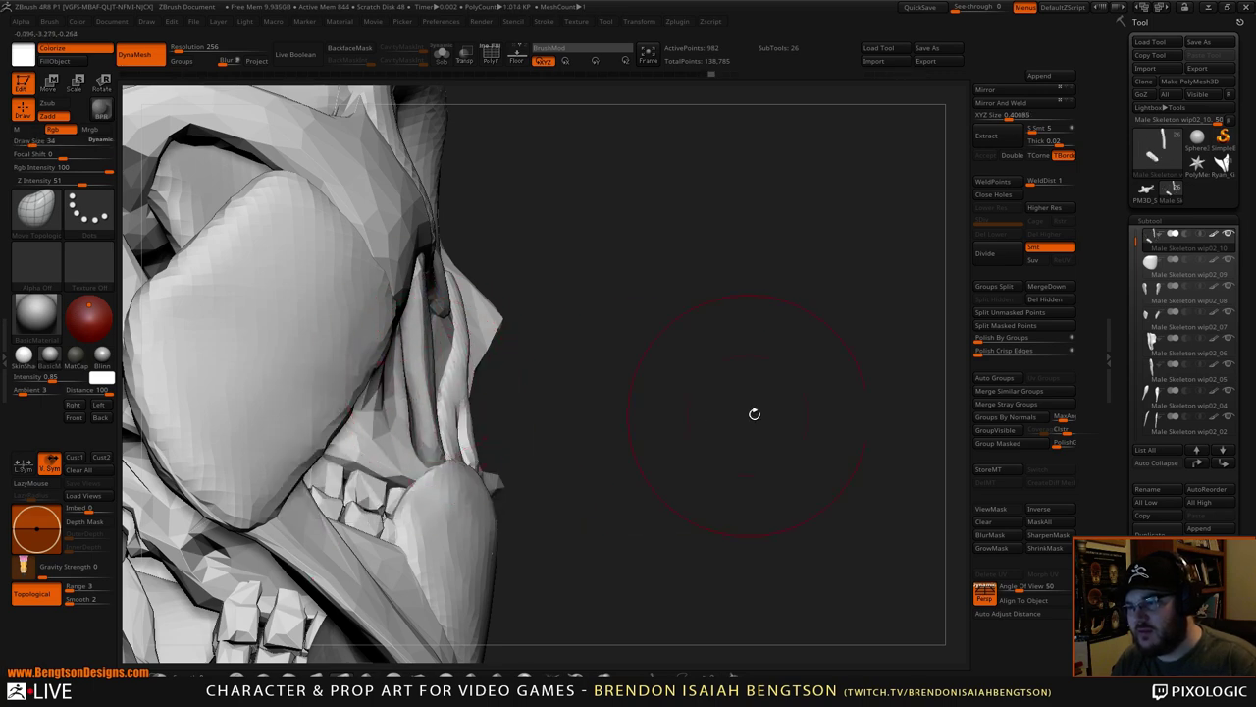
# - Polish the front planes of the cheek muscles with the hPolish brush
pyautogui.moveTo(752, 415)
pyautogui.mouseDown()
pyautogui.moveTo(759, 441)
pyautogui.moveTo(834, 437)
pyautogui.moveTo(791, 208)
pyautogui.moveTo(740, 348)
pyautogui.moveTo(805, 322)
pyautogui.moveTo(811, 343)
pyautogui.moveTo(847, 219)
pyautogui.mouseUp()
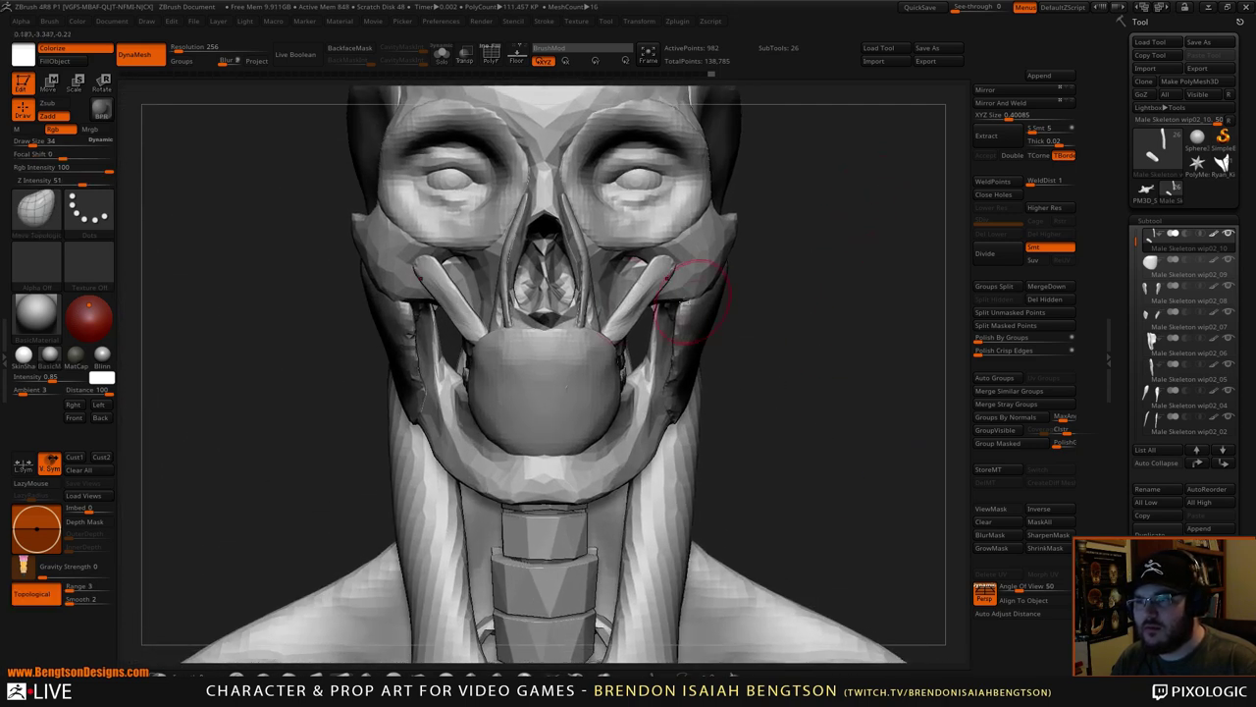
pyautogui.click(448, 674)
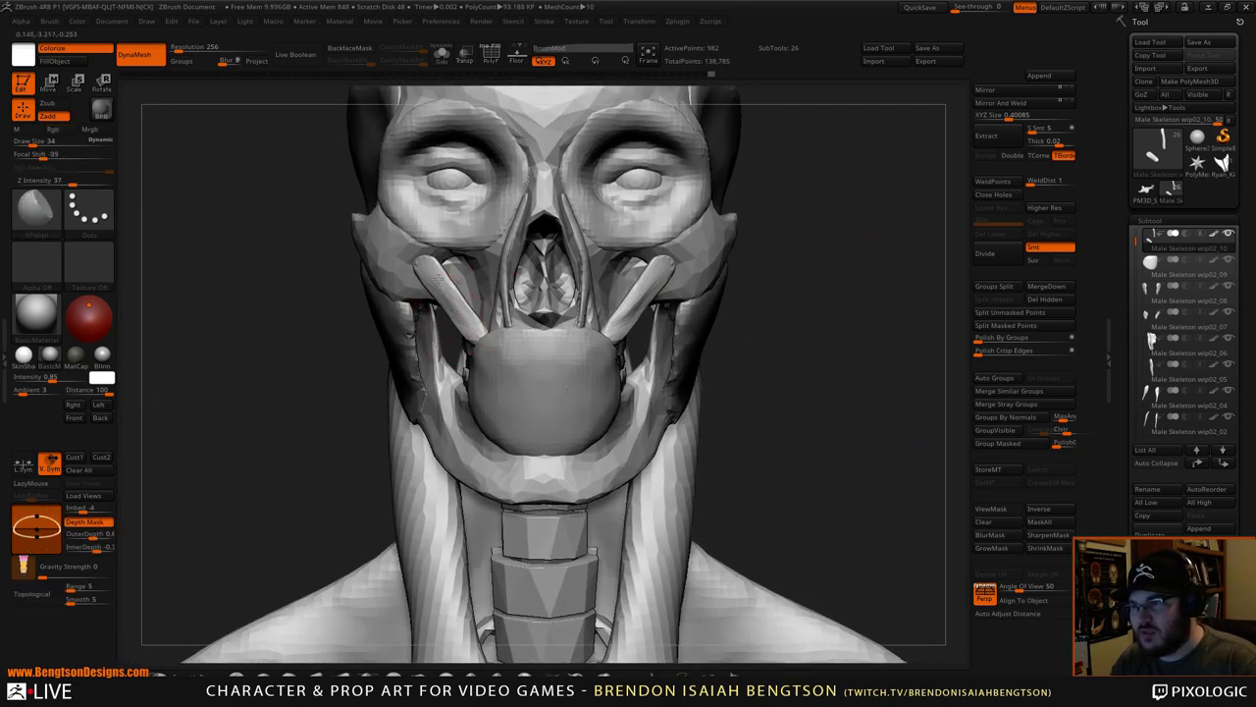
pyautogui.moveTo(440, 282); pyautogui.dragTo(470, 322)
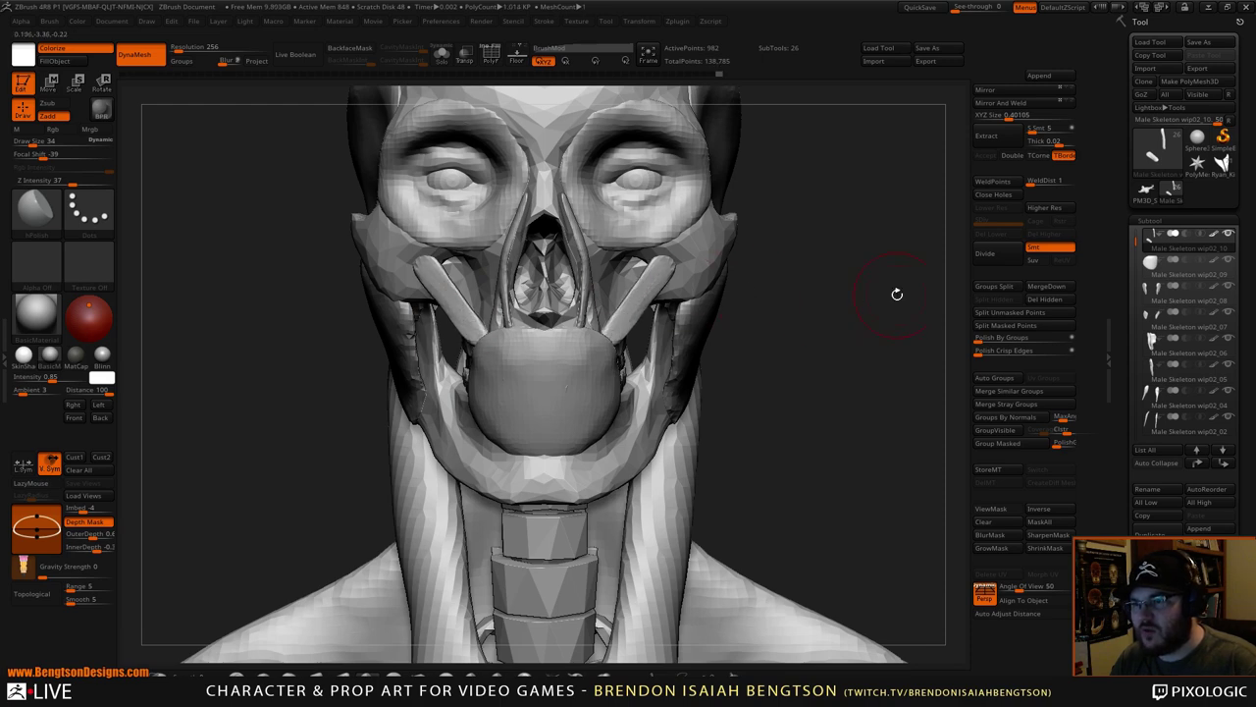
pyautogui.moveTo(895, 289); pyautogui.dragTo(843, 347)
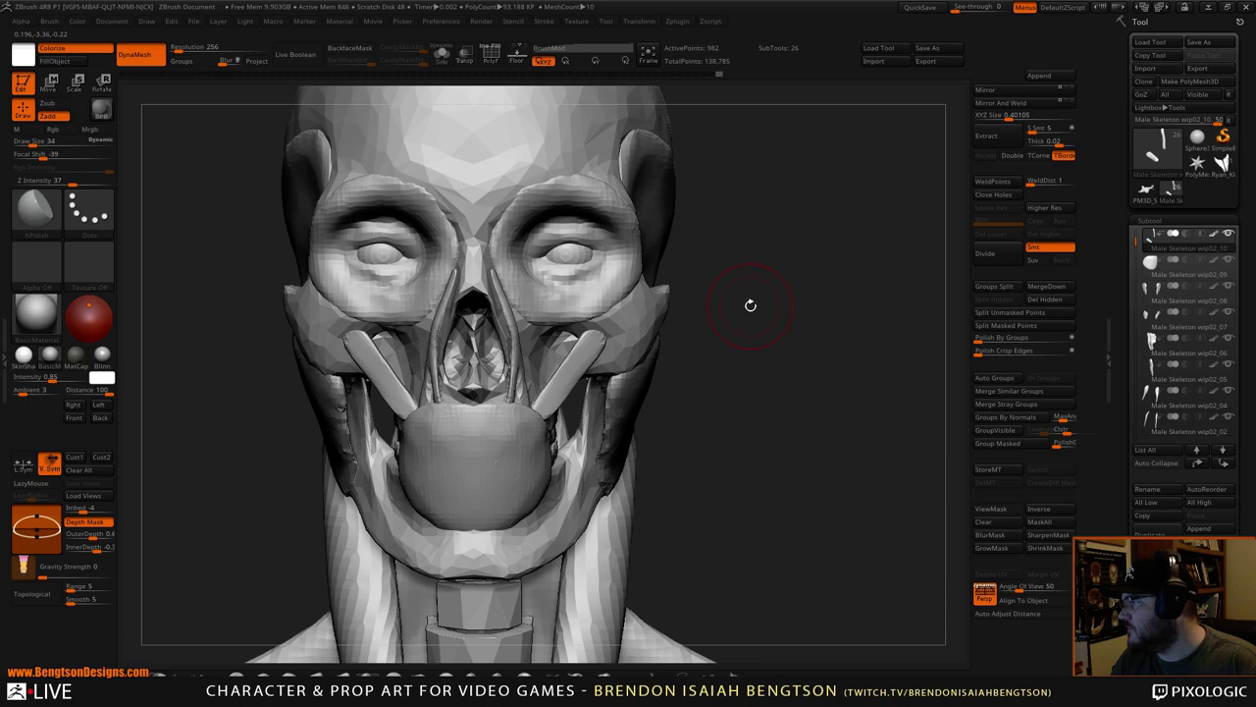
pyautogui.moveTo(766, 324)
pyautogui.mouseDown()
pyautogui.moveTo(736, 319)
pyautogui.moveTo(785, 314)
pyautogui.mouseUp()
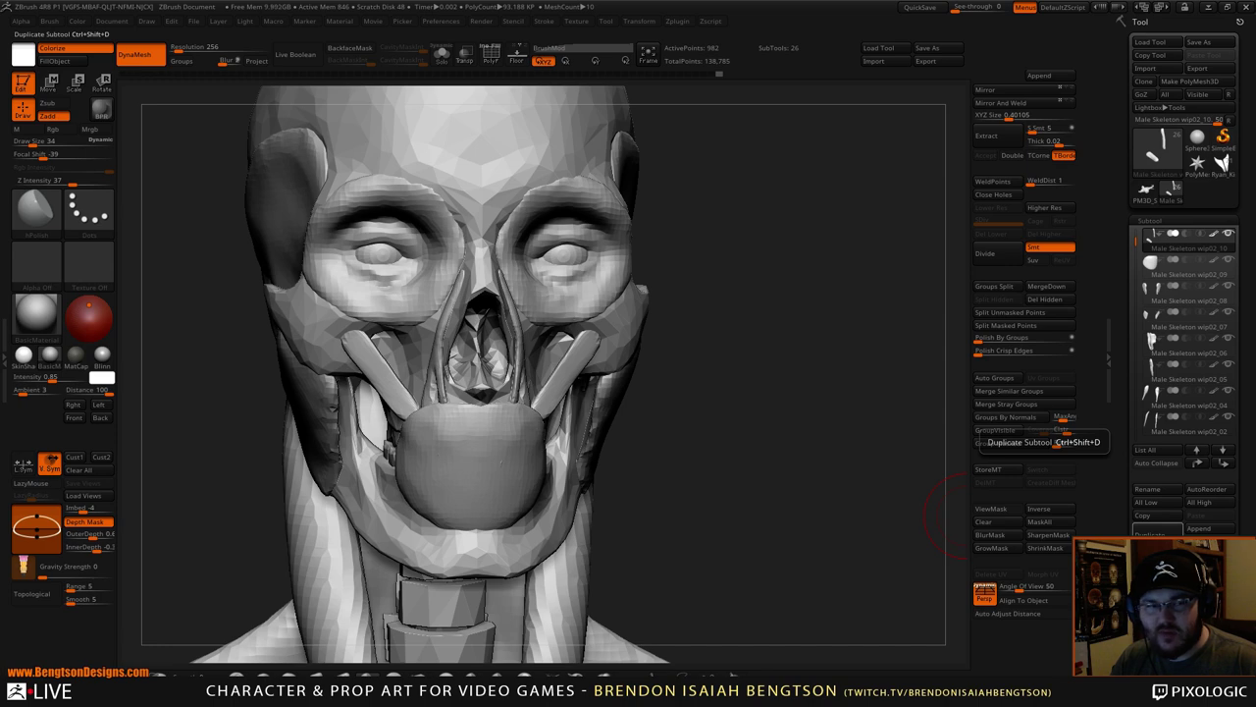
# - Duplicate the cheek muscle subtool
pyautogui.click(1150, 534)
pyautogui.moveTo(756, 378); pyautogui.dragTo(817, 358)
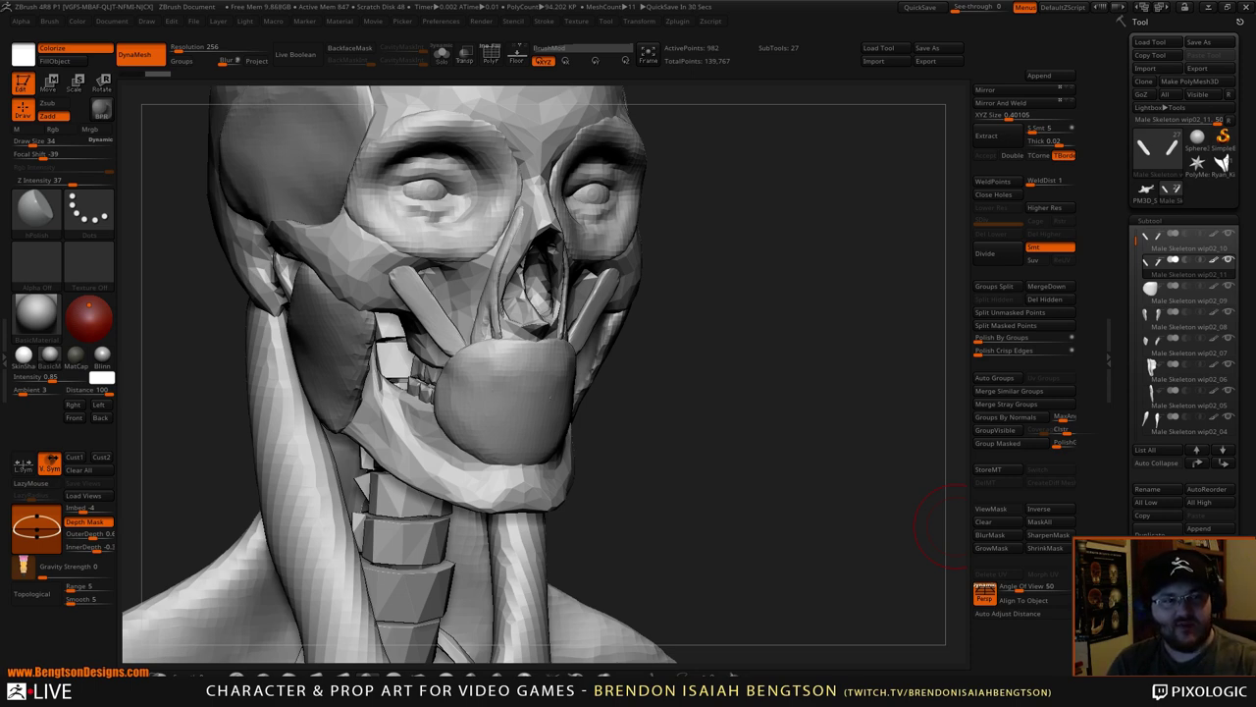
pyautogui.moveTo(692, 336)
pyautogui.mouseDown()
pyautogui.moveTo(760, 339)
pyautogui.moveTo(773, 317)
pyautogui.moveTo(752, 350)
pyautogui.moveTo(749, 331)
pyautogui.moveTo(753, 464)
pyautogui.moveTo(807, 335)
pyautogui.mouseUp()
pyautogui.press('b')
pyautogui.press('c')
pyautogui.press('b')
pyautogui.press('space')
pyautogui.moveTo(537, 308); pyautogui.dragTo(510, 328)
pyautogui.press('b')
pyautogui.press('m')
pyautogui.press('t')
pyautogui.hotkey('ctrl', 'z')
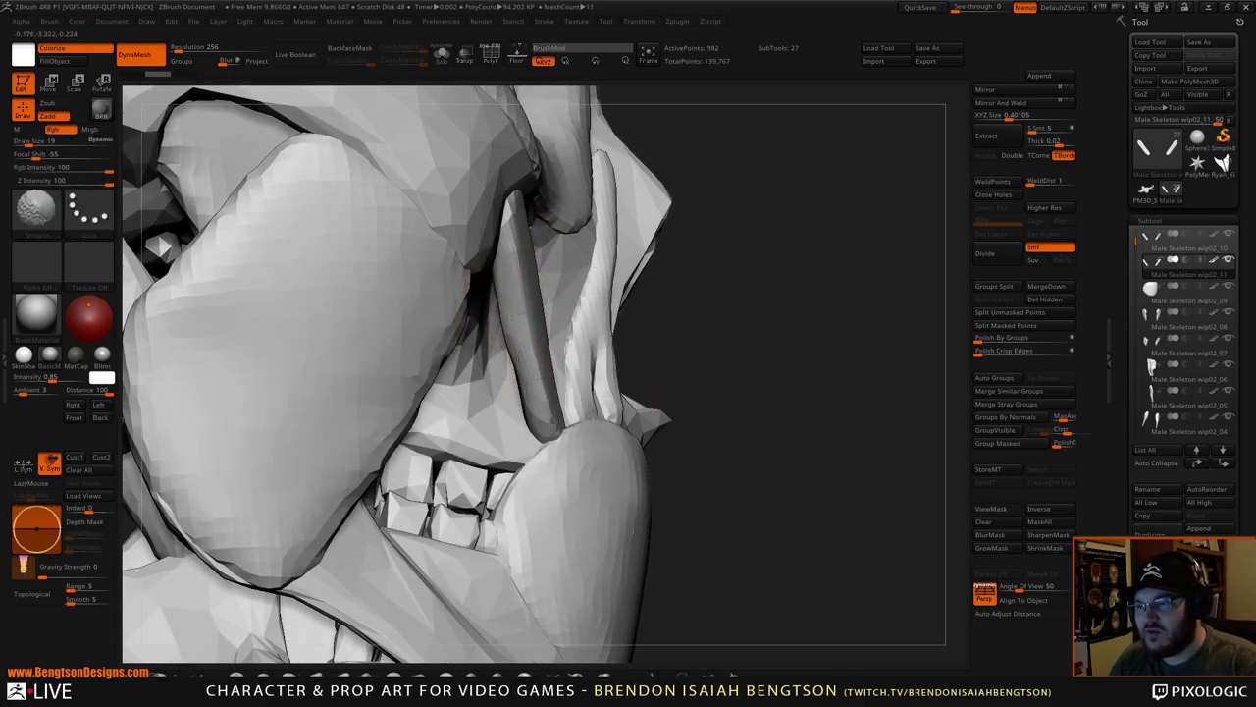
pyautogui.press('b')
pyautogui.press('s')
pyautogui.press('t')
pyautogui.moveTo(841, 357); pyautogui.dragTo(835, 297)
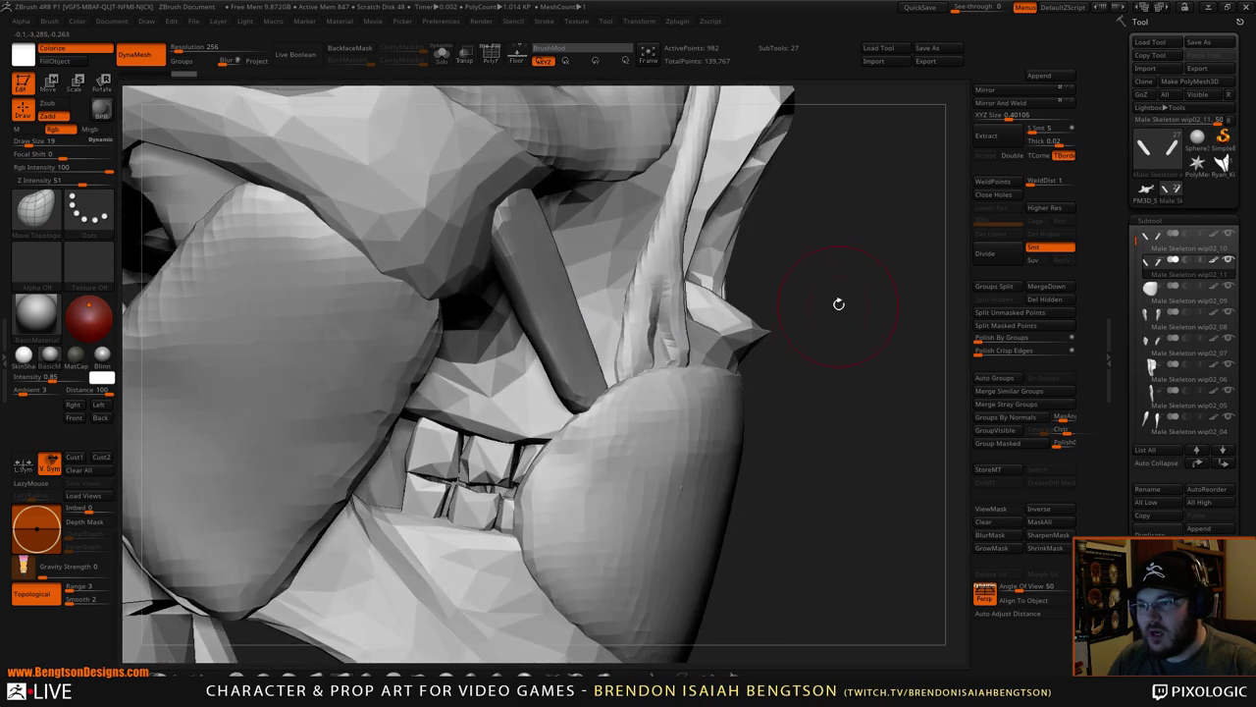
# - Switch to the original cheek muscle subtool, Male Skeleton wip02_10, and refine its surface with ClayBuildup and smoothing at draw size 27
pyautogui.keyDown('alt'); pyautogui.click(536, 298); pyautogui.keyUp('alt')
pyautogui.press('b')
pyautogui.press('c')
pyautogui.press('b')
pyautogui.press('space')
pyautogui.moveTo(531, 289); pyautogui.dragTo(535, 288)
pyautogui.press('shift')
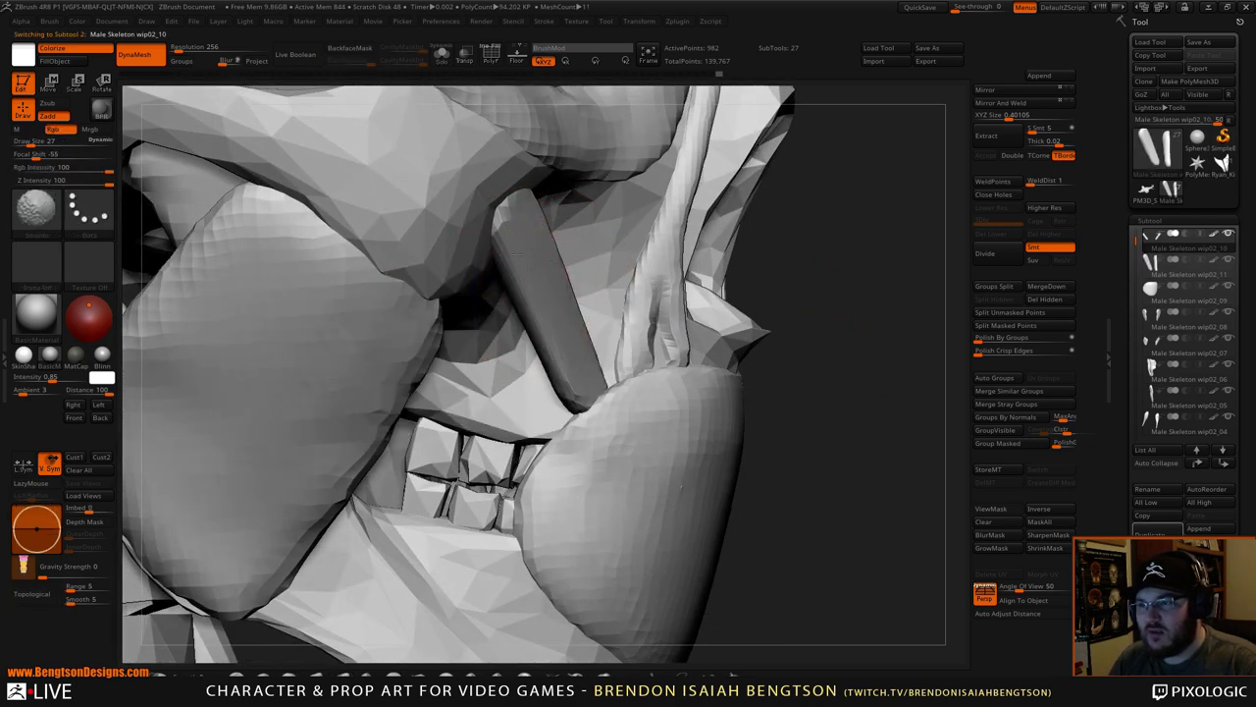
pyautogui.moveTo(819, 384)
pyautogui.keyDown('alt'); pyautogui.mouseDown()
pyautogui.moveTo(855, 333)
pyautogui.moveTo(787, 374)
pyautogui.moveTo(917, 356)
pyautogui.moveTo(855, 393)
pyautogui.moveTo(858, 342)
pyautogui.moveTo(892, 364)
pyautogui.moveTo(858, 379)
pyautogui.moveTo(898, 364)
pyautogui.moveTo(811, 351)
pyautogui.mouseUp(); pyautogui.keyUp('alt')
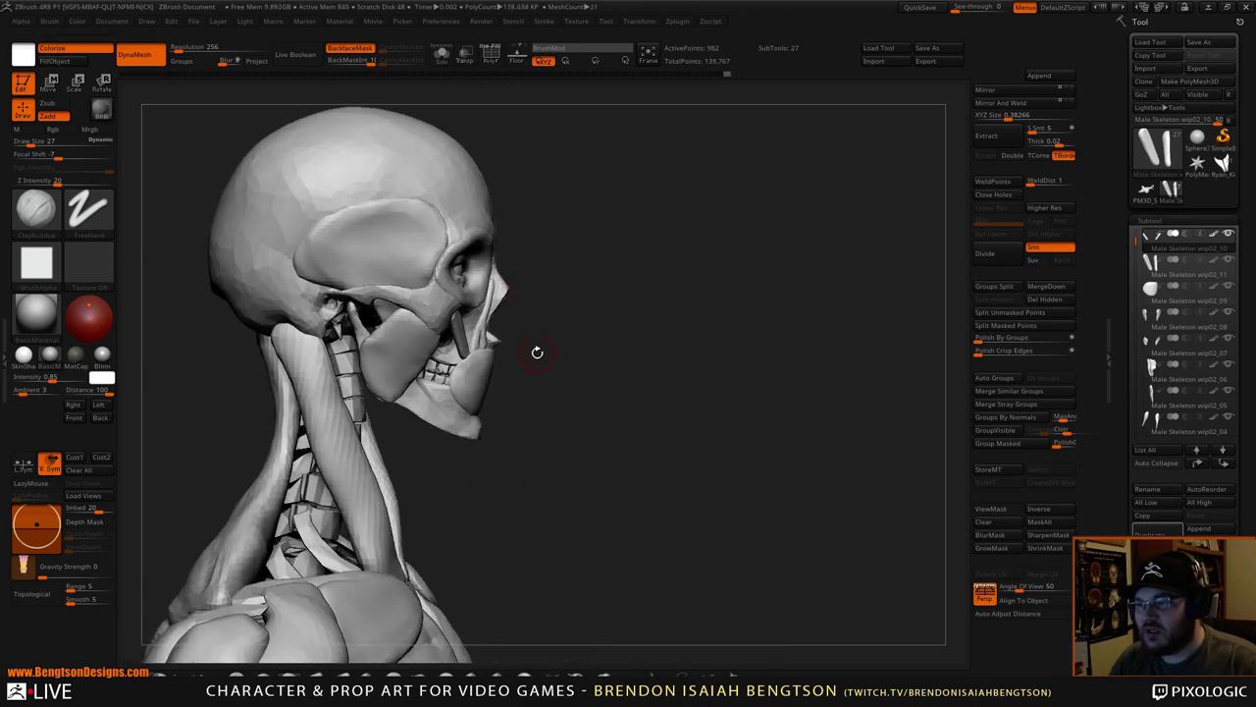
pyautogui.moveTo(589, 352); pyautogui.dragTo(883, 343)
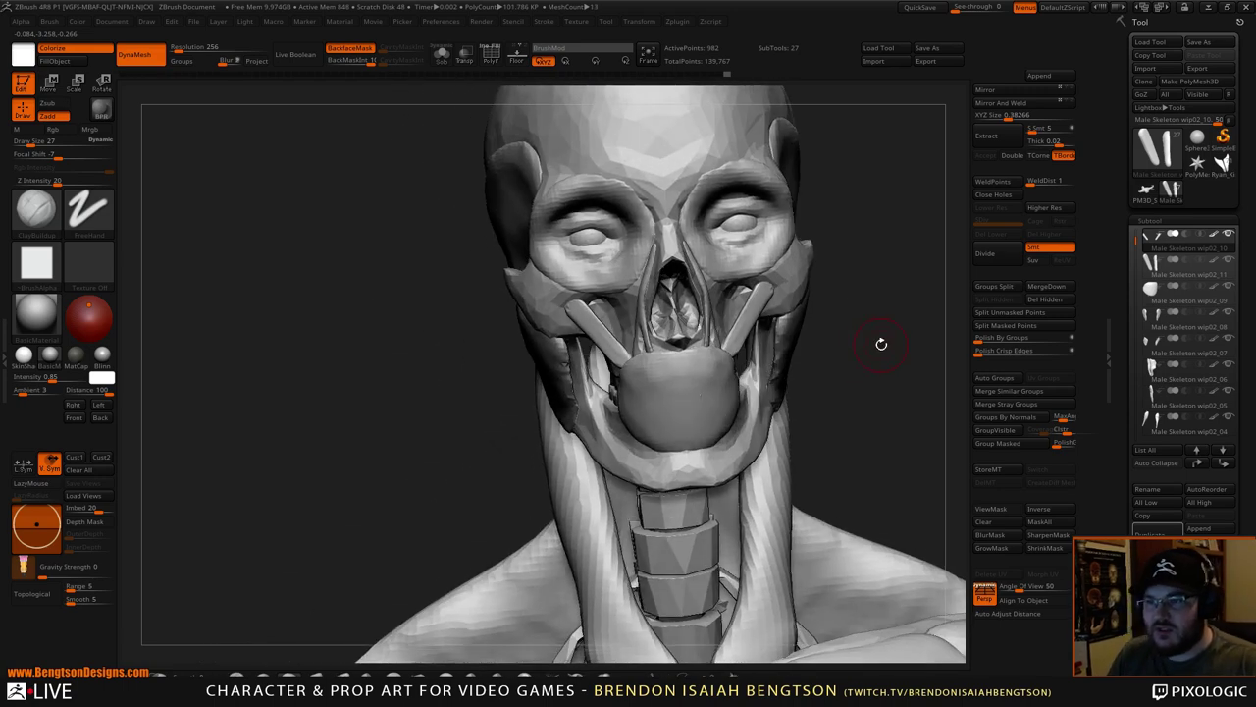
pyautogui.hotkey('alt', 's')
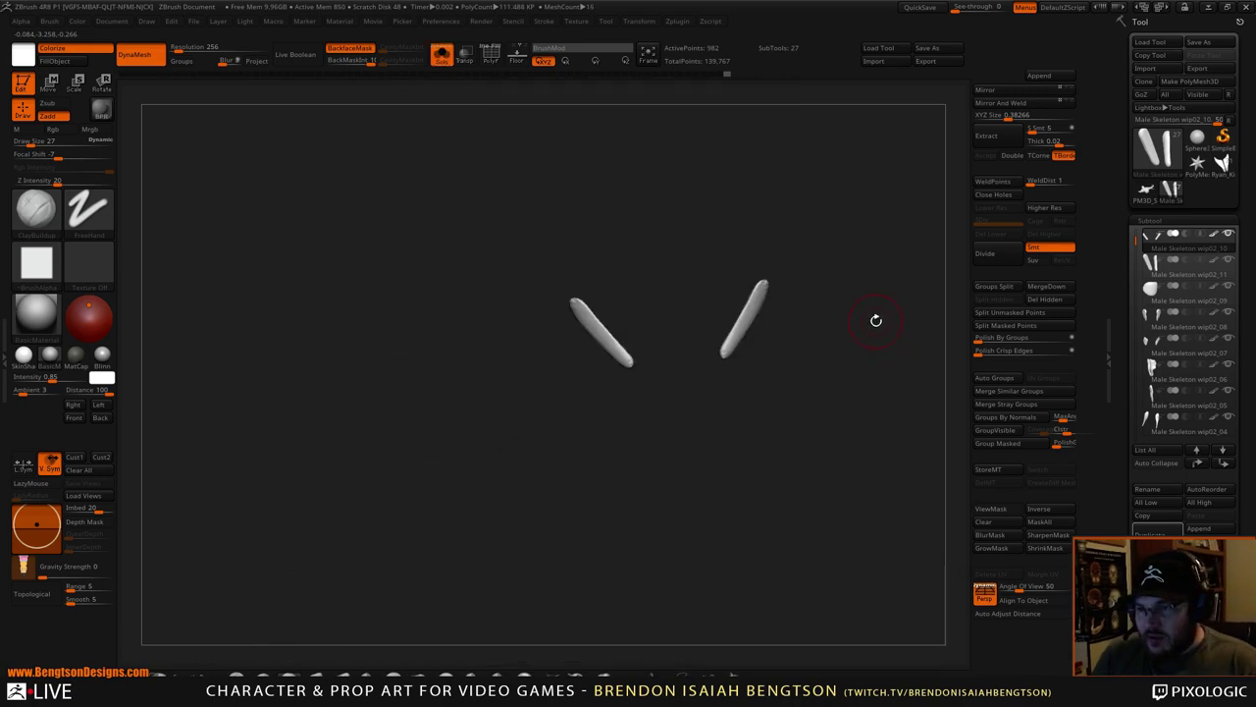
pyautogui.hotkey('alt', 's')
pyautogui.keyDown('shift'); pyautogui.moveTo(900, 305); pyautogui.dragTo(677, 289); pyautogui.keyUp('shift')
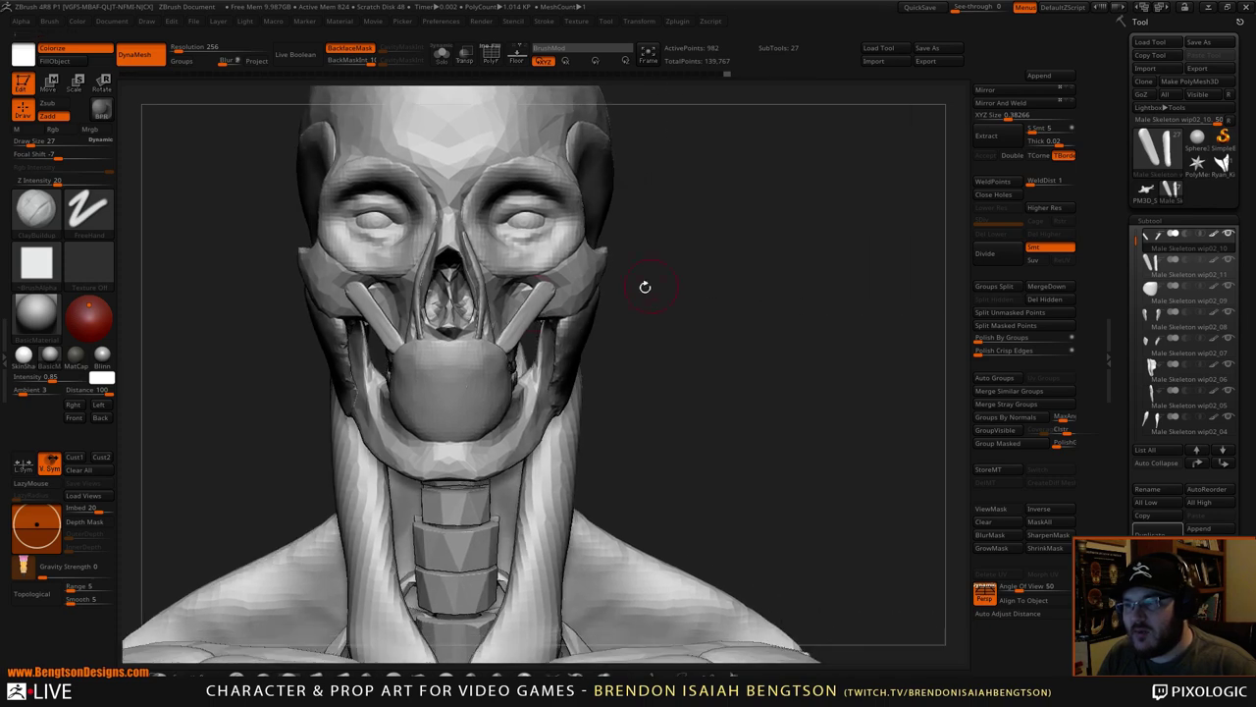
# - Switch to the Move Topological brush and set its draw size to 49
pyautogui.press('b')
pyautogui.press('m')
pyautogui.press('t')
pyautogui.press('space')
pyautogui.moveTo(404, 278); pyautogui.dragTo(414, 279)
pyautogui.moveTo(667, 262); pyautogui.dragTo(690, 262)
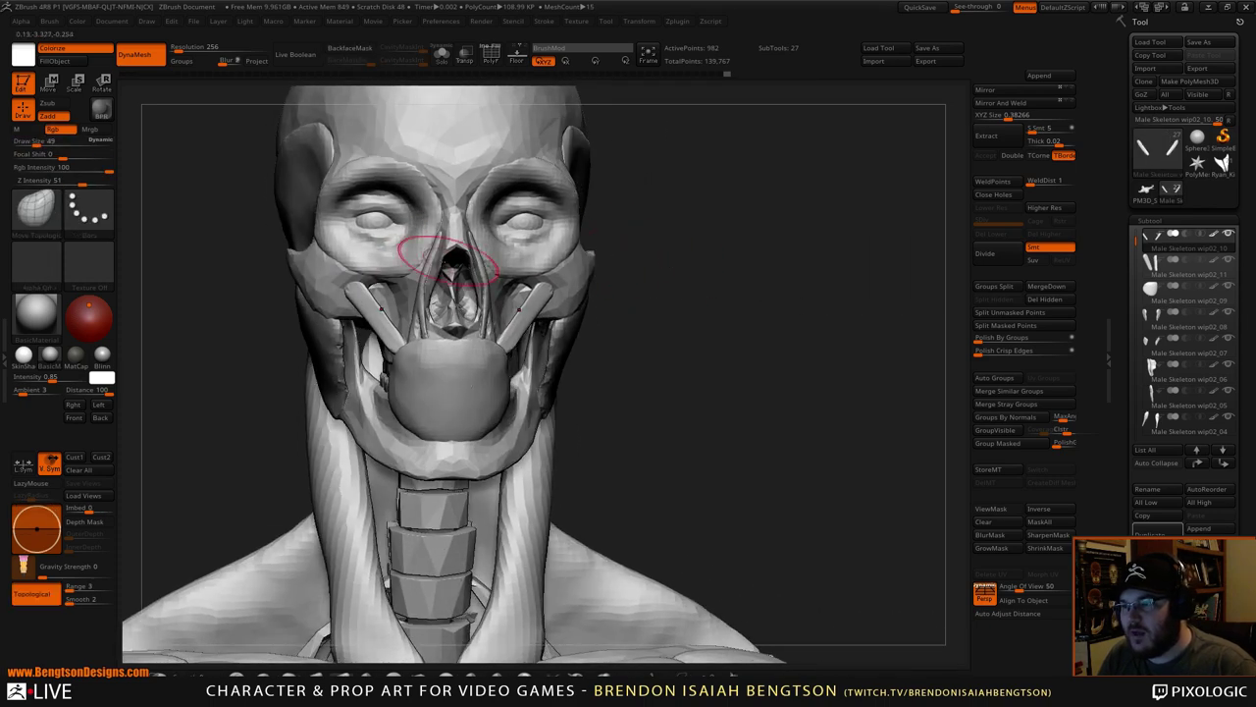
# - Move and rotate the Male Skeleton wip02_10 muscle pair outward beside its duplicates, then align it with the cheekbones in profile
pyautogui.press('w')
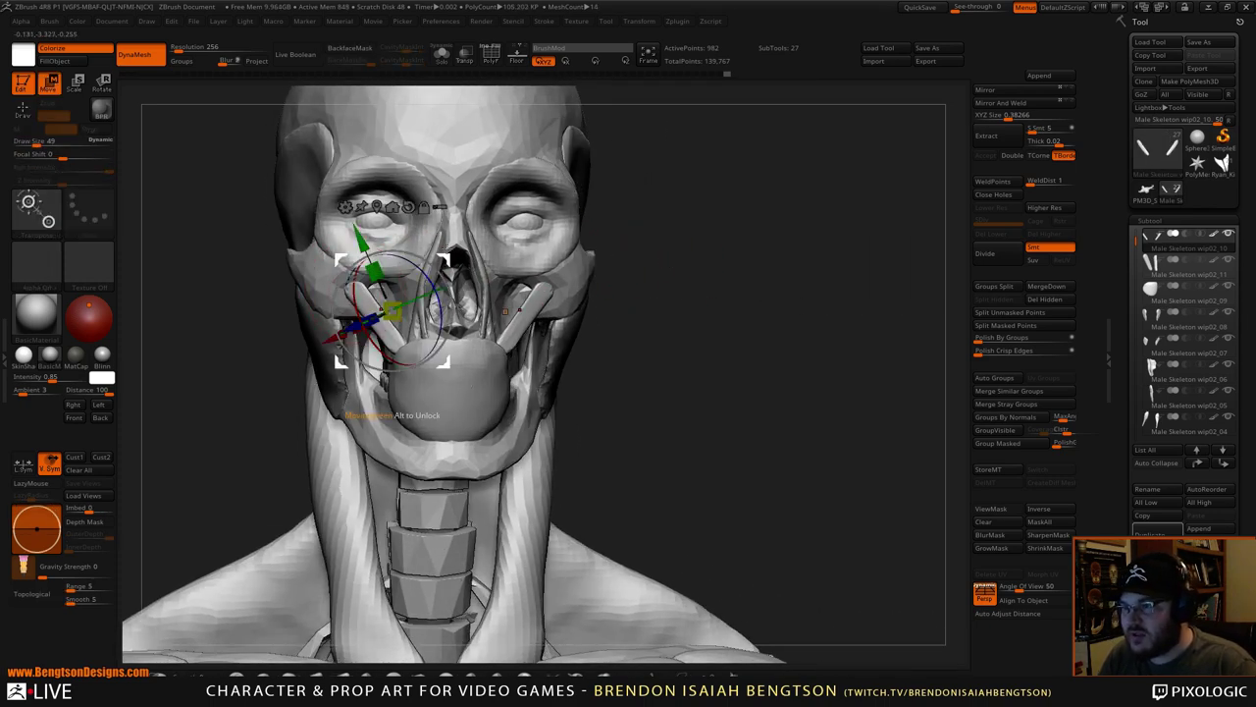
pyautogui.moveTo(445, 259); pyautogui.dragTo(432, 268)
pyautogui.moveTo(518, 323)
pyautogui.mouseDown()
pyautogui.moveTo(520, 351)
pyautogui.moveTo(543, 306)
pyautogui.moveTo(521, 349)
pyautogui.moveTo(518, 324)
pyautogui.moveTo(535, 316)
pyautogui.moveTo(519, 324)
pyautogui.mouseUp()
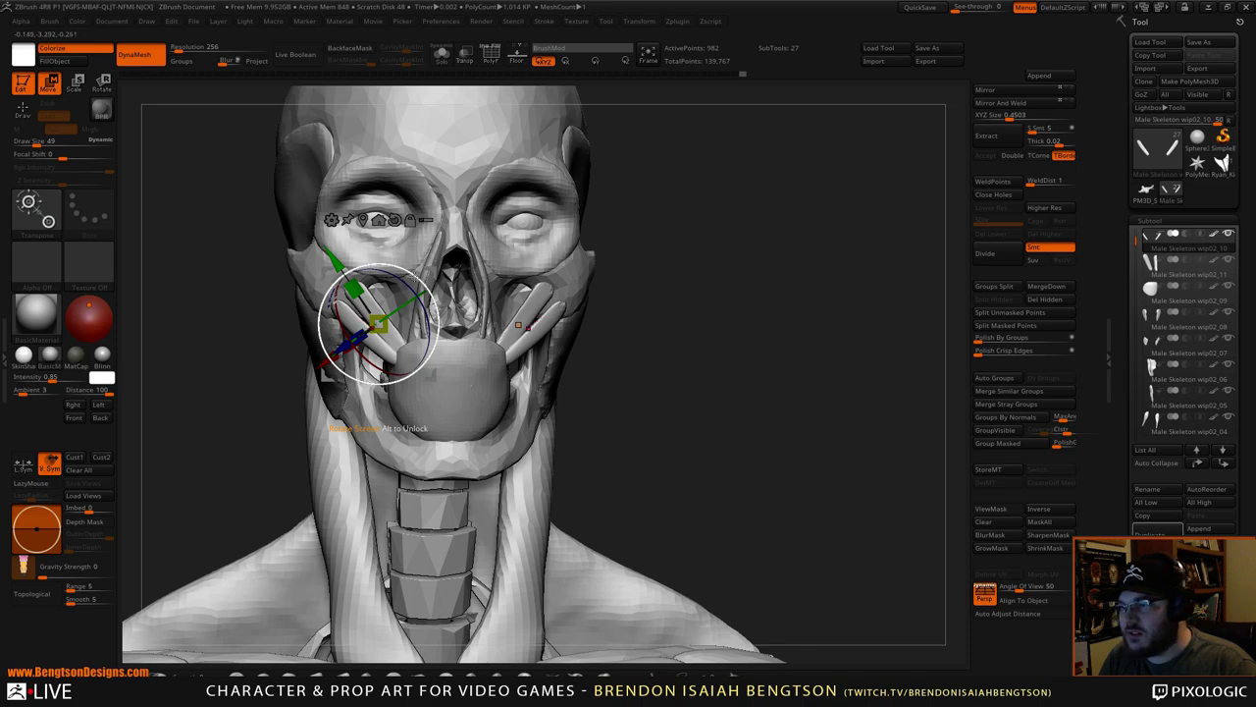
pyautogui.moveTo(426, 289); pyautogui.dragTo(425, 281)
pyautogui.moveTo(763, 272); pyautogui.dragTo(720, 220)
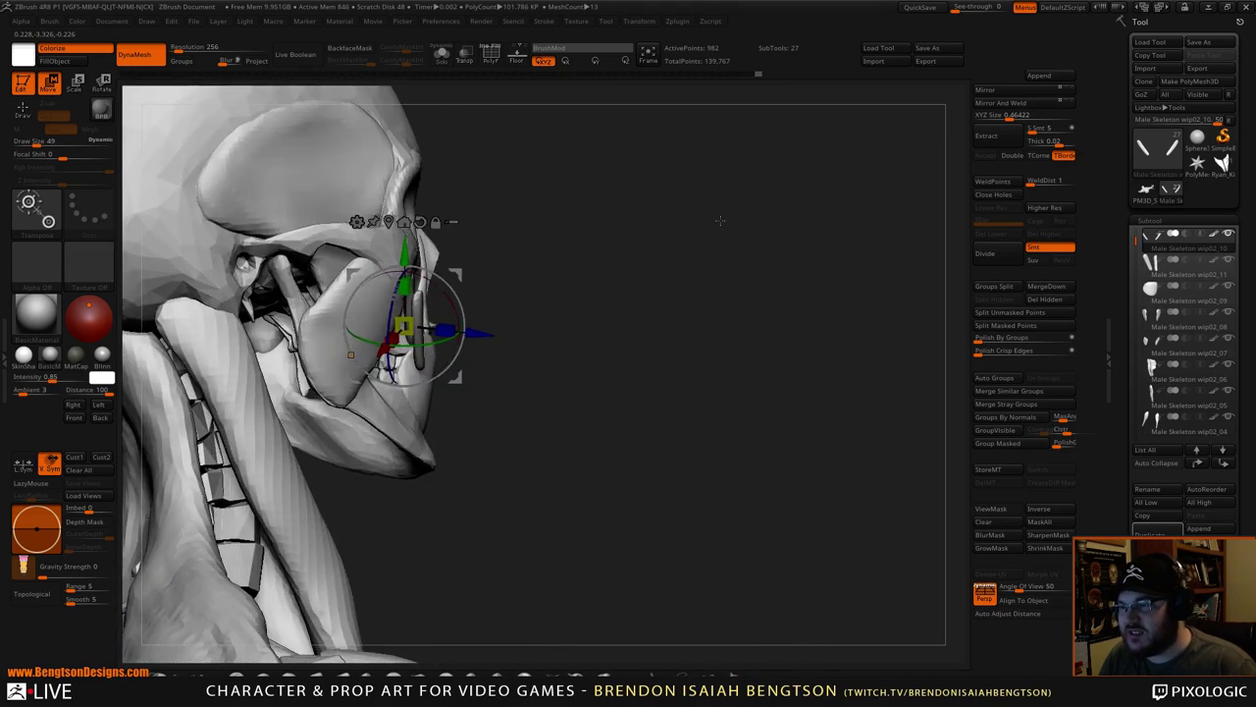
pyautogui.moveTo(446, 291)
pyautogui.mouseDown()
pyautogui.moveTo(444, 279)
pyautogui.moveTo(443, 292)
pyautogui.mouseUp()
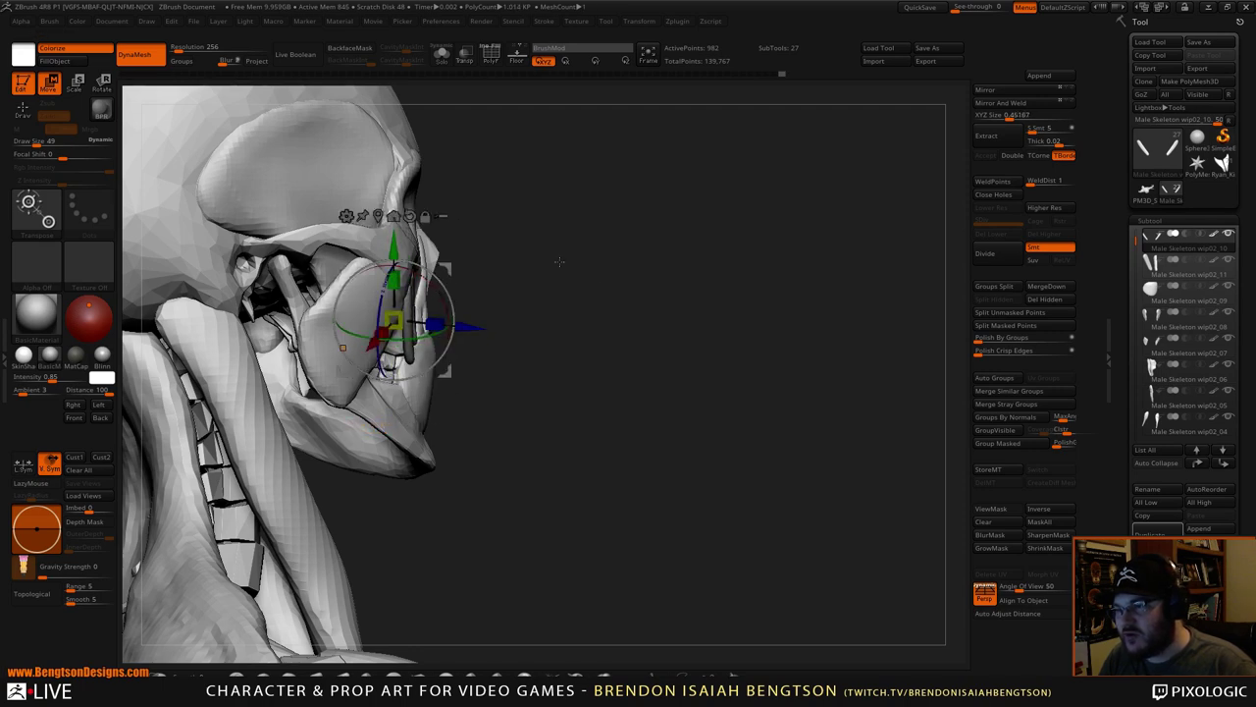
pyautogui.moveTo(559, 261); pyautogui.dragTo(672, 239)
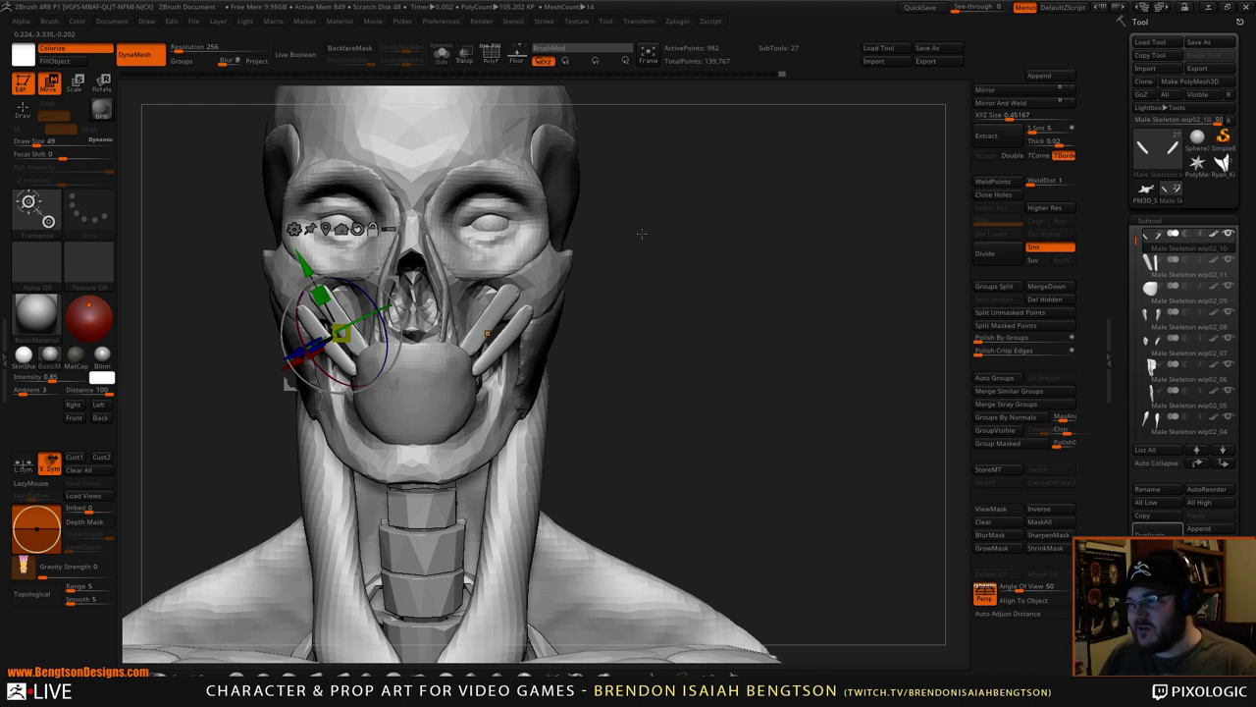
# - Return to Draw mode, then switch to the browser and study muscle placement in the Muscles of Facial Expression diagram
pyautogui.press('q')
pyautogui.moveTo(686, 314)
pyautogui.keyDown('alt'); pyautogui.mouseDown()
pyautogui.moveTo(717, 277)
pyautogui.moveTo(768, 291)
pyautogui.moveTo(707, 305)
pyautogui.moveTo(716, 323)
pyautogui.mouseUp(); pyautogui.keyUp('alt')
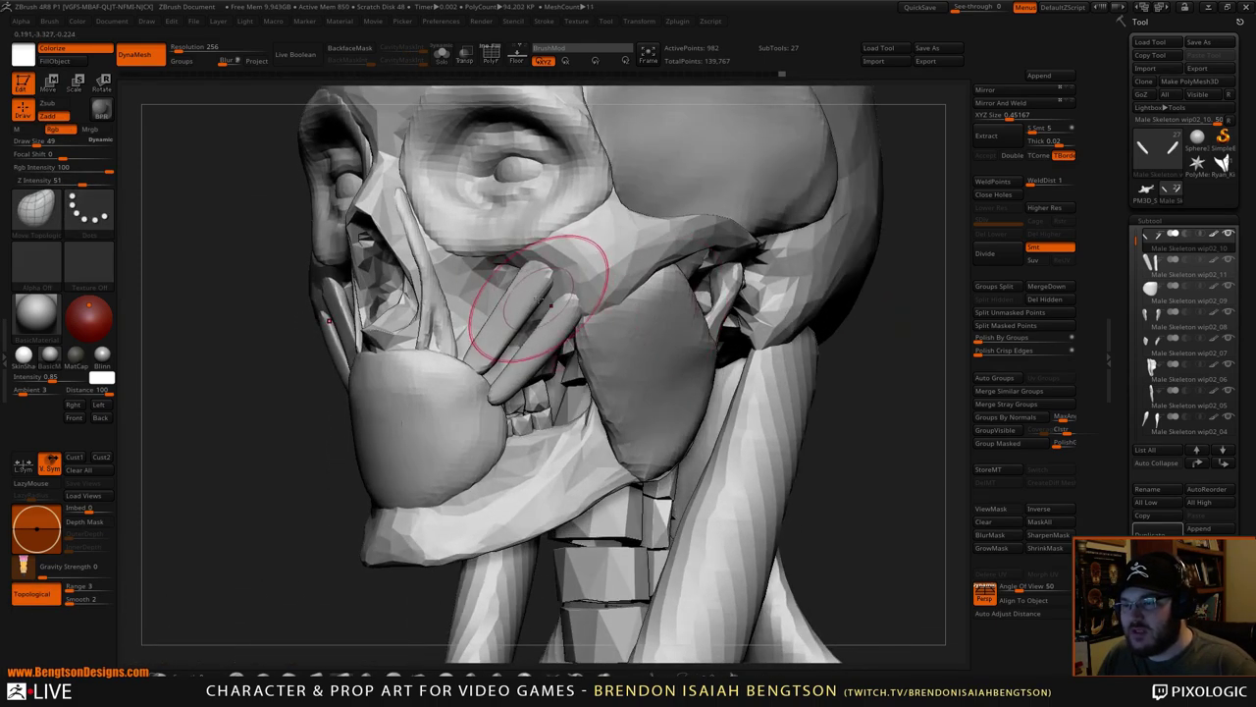
pyautogui.moveTo(793, 391); pyautogui.dragTo(776, 332)
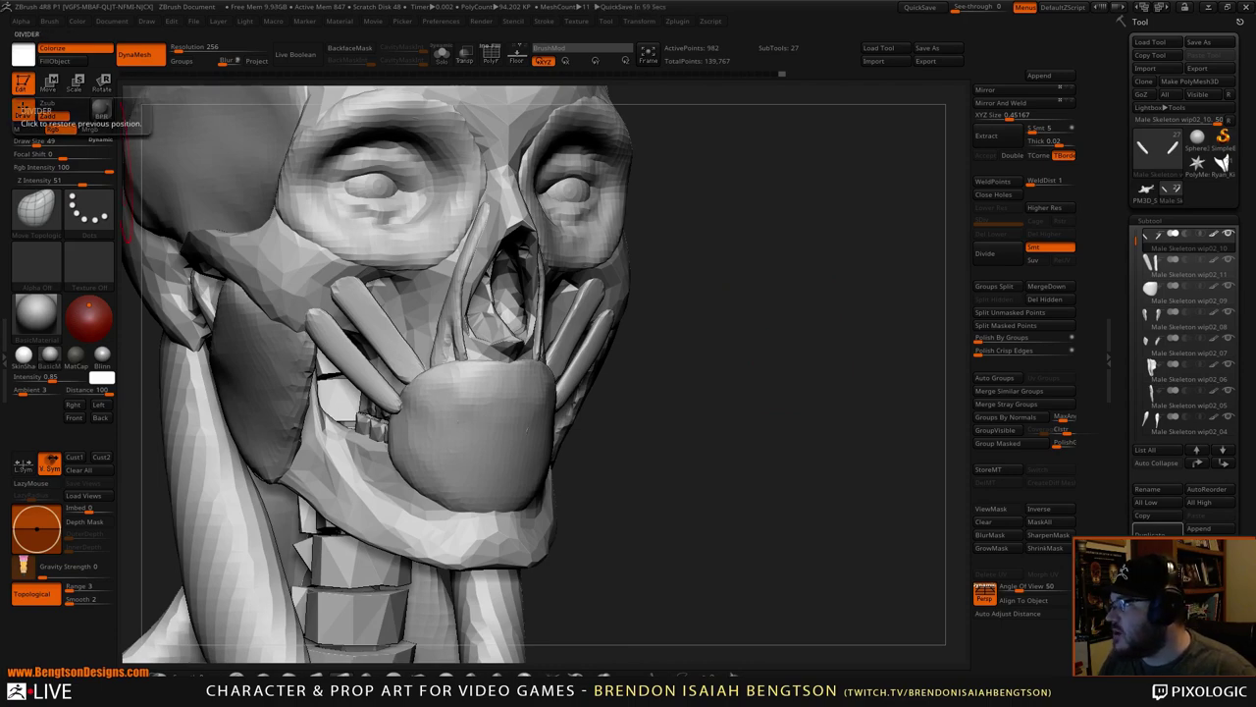
pyautogui.hotkey('alt', 'Tab')
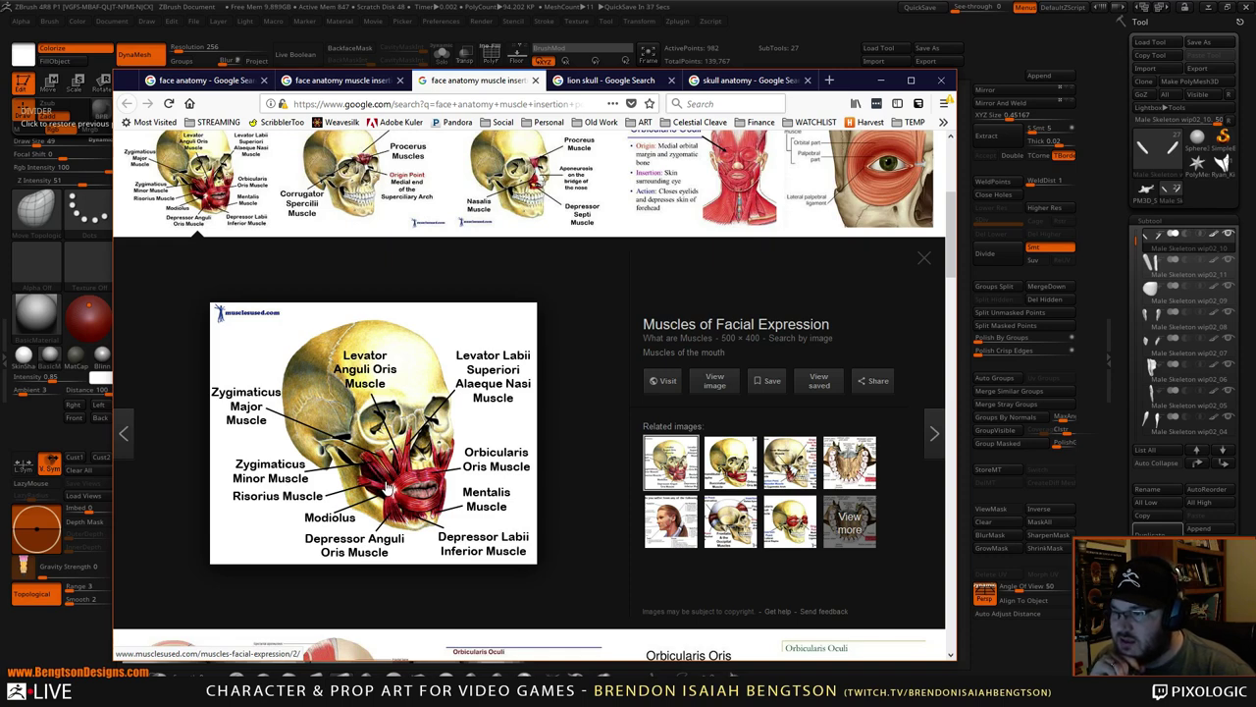
pyautogui.click(880, 80)
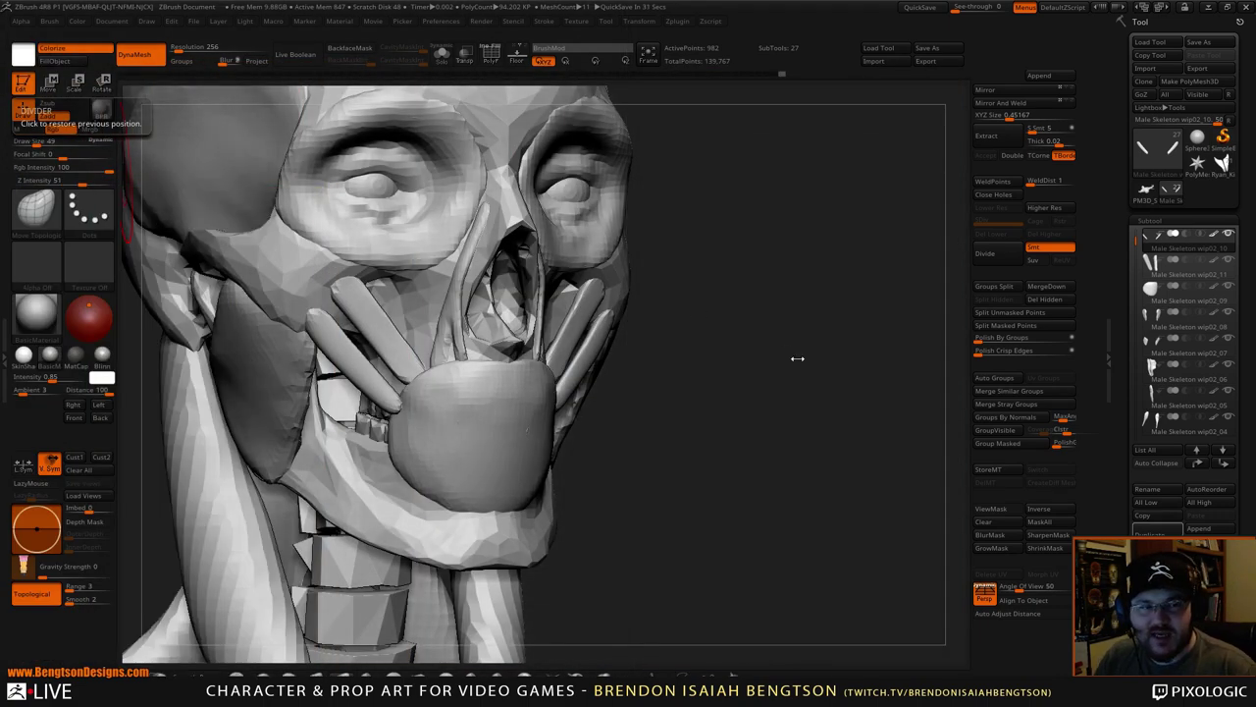
# - Reshape the outer cheek muscles with Move Topological so their profile follows the skull toward the mouth
pyautogui.moveTo(791, 354); pyautogui.dragTo(741, 365)
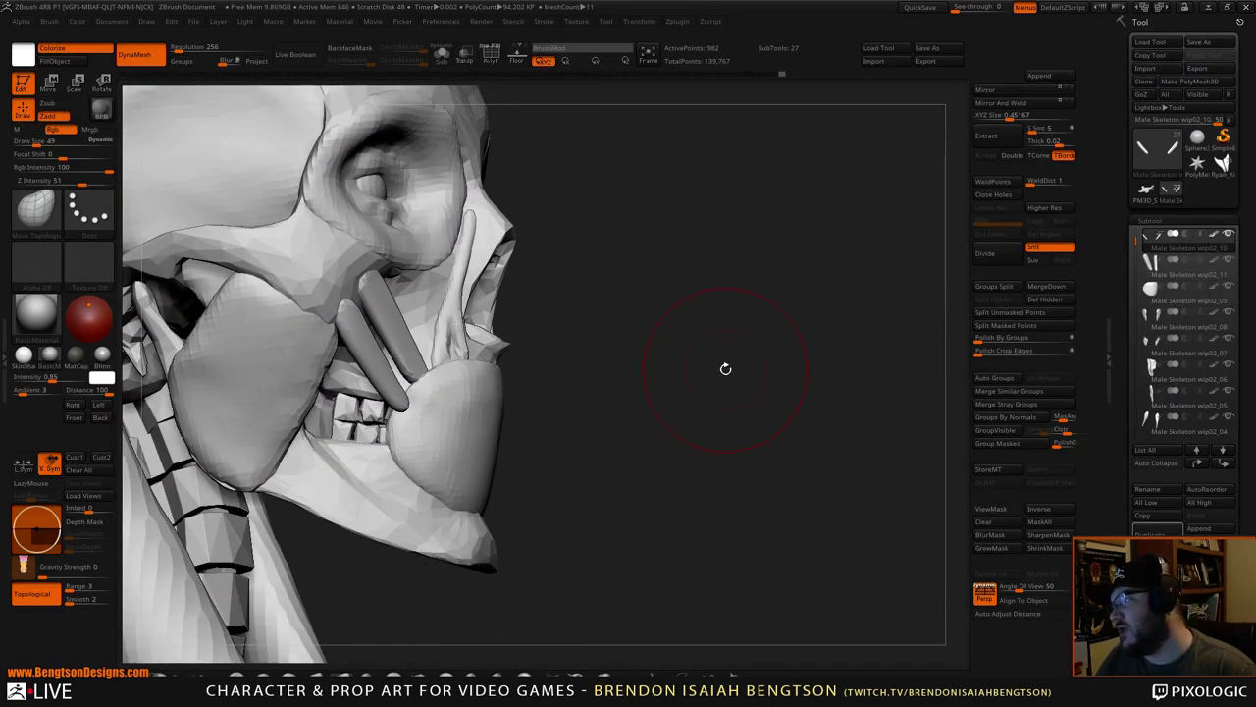
pyautogui.moveTo(595, 354)
pyautogui.mouseDown()
pyautogui.moveTo(623, 275)
pyautogui.moveTo(618, 339)
pyautogui.mouseUp()
pyautogui.moveTo(397, 404); pyautogui.dragTo(388, 410)
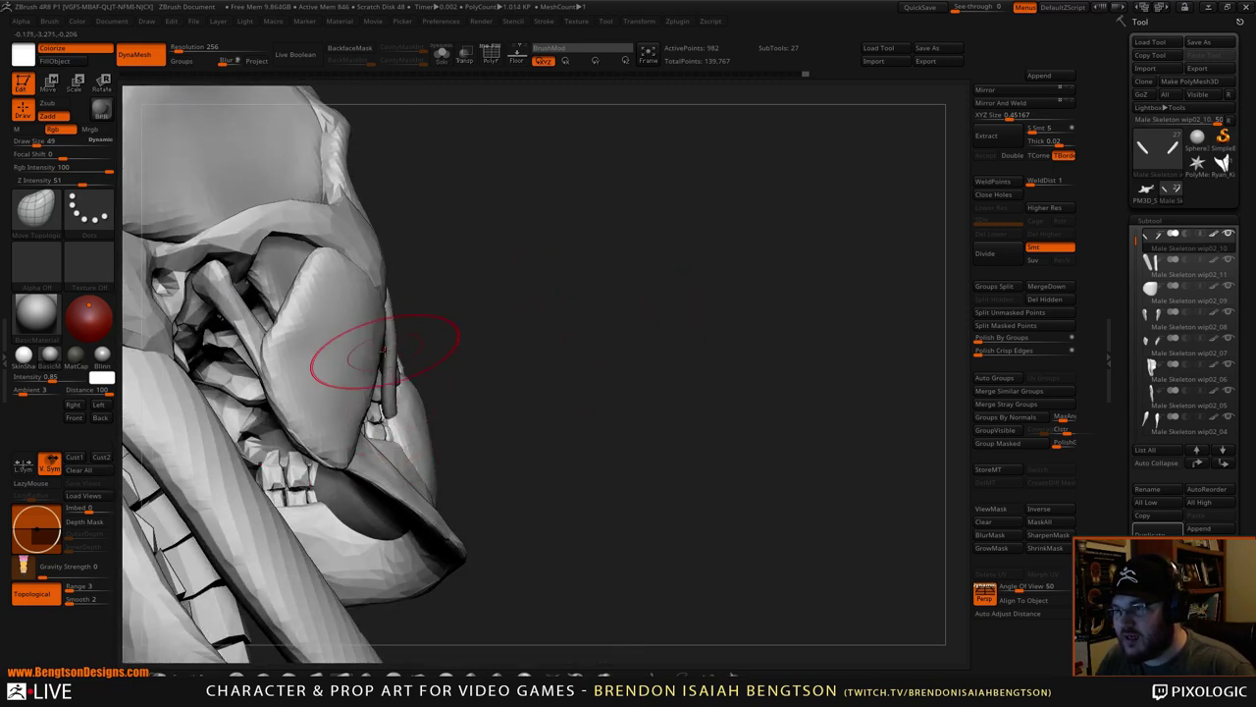
pyautogui.moveTo(527, 312); pyautogui.dragTo(364, 267)
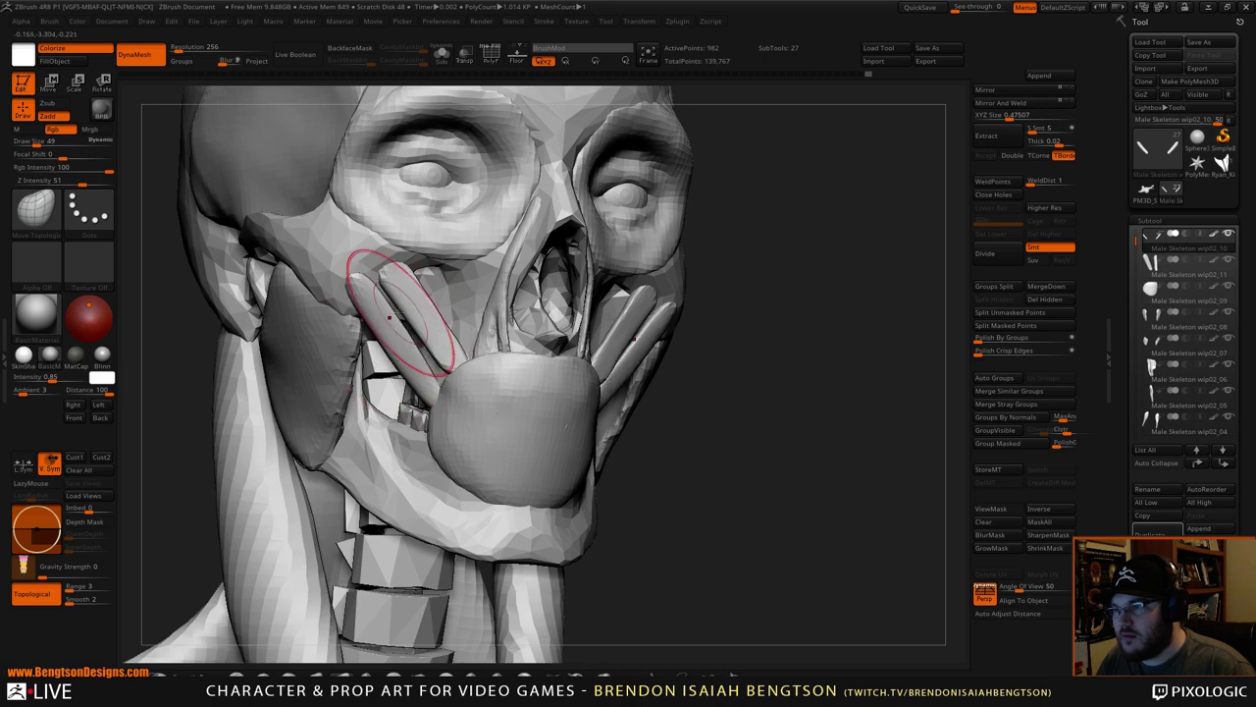
# - Set the draw size to 27 and pull the outer cheek muscles' upper ends toward the cheekbones
pyautogui.press('space')
pyautogui.moveTo(390, 317); pyautogui.dragTo(368, 274)
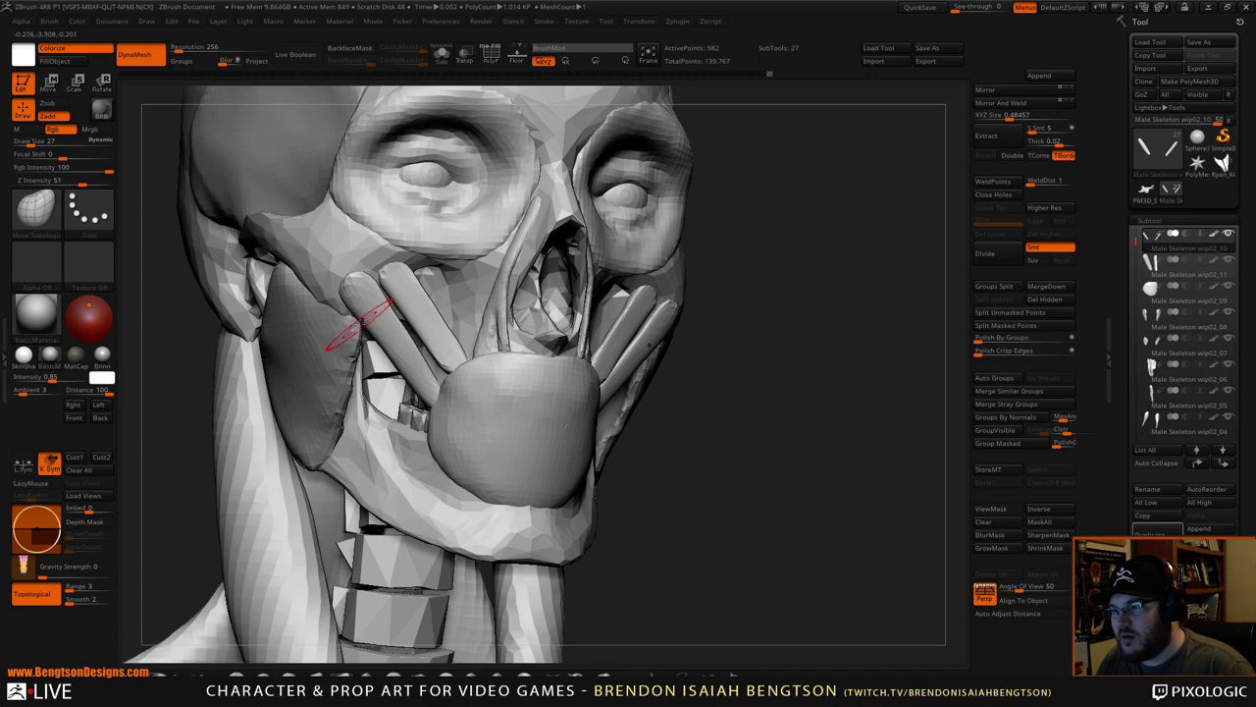
pyautogui.moveTo(779, 286)
pyautogui.mouseDown()
pyautogui.moveTo(659, 286)
pyautogui.moveTo(800, 284)
pyautogui.moveTo(781, 287)
pyautogui.mouseUp()
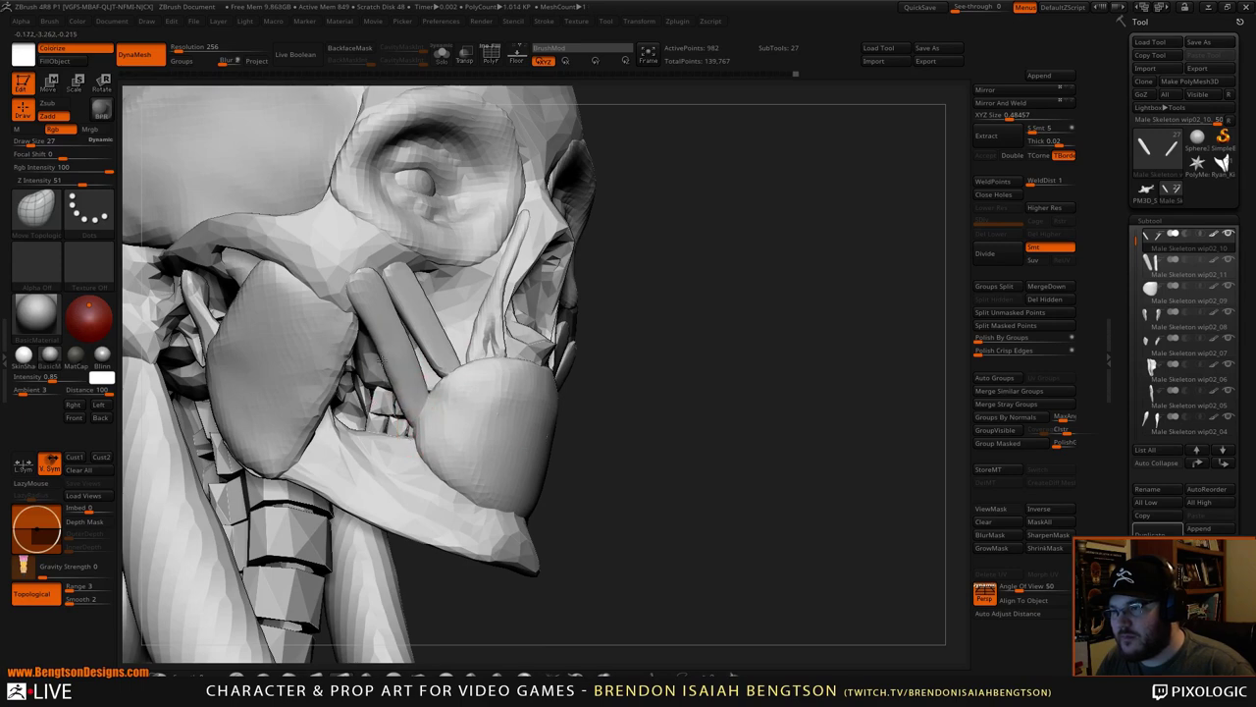
pyautogui.moveTo(659, 295); pyautogui.dragTo(797, 324)
# - Select the inner cheek muscle subtool, Male Skeleton wip02_11, and adjust its upper ends using draw sizes 43 and 21
pyautogui.keyDown('alt'); pyautogui.click(353, 355); pyautogui.keyUp('alt')
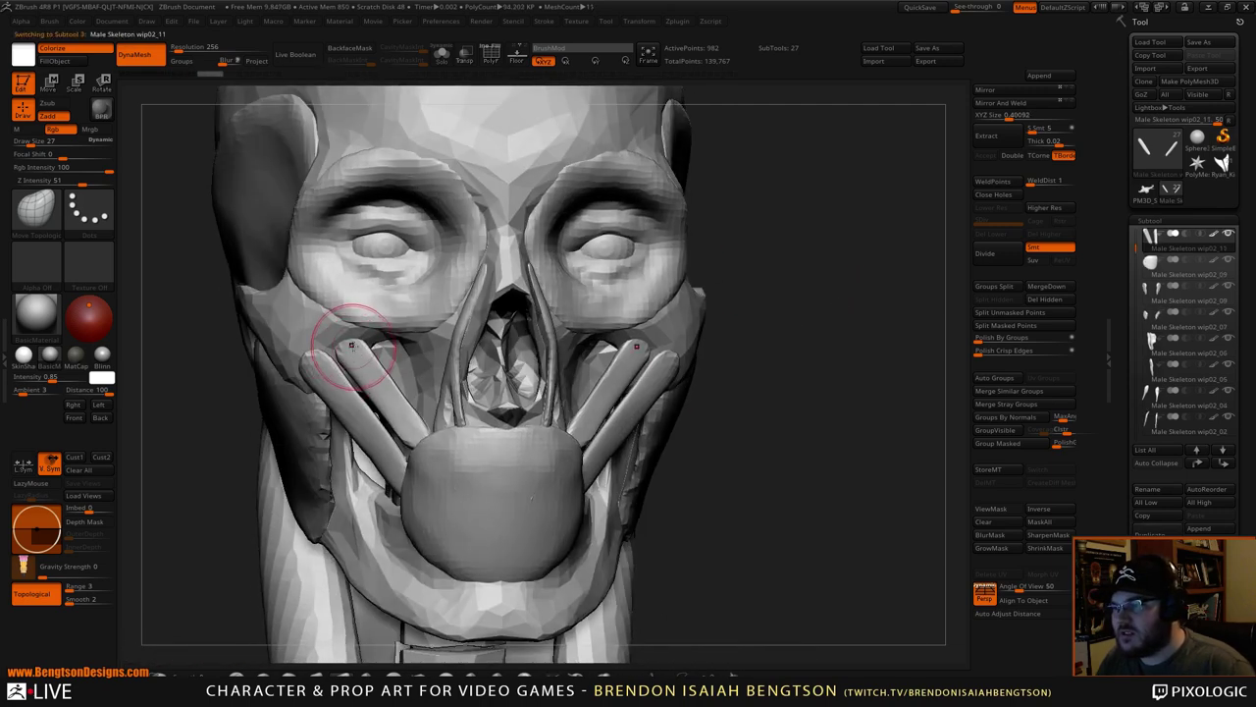
pyautogui.press('space')
pyautogui.moveTo(356, 345); pyautogui.dragTo(361, 341)
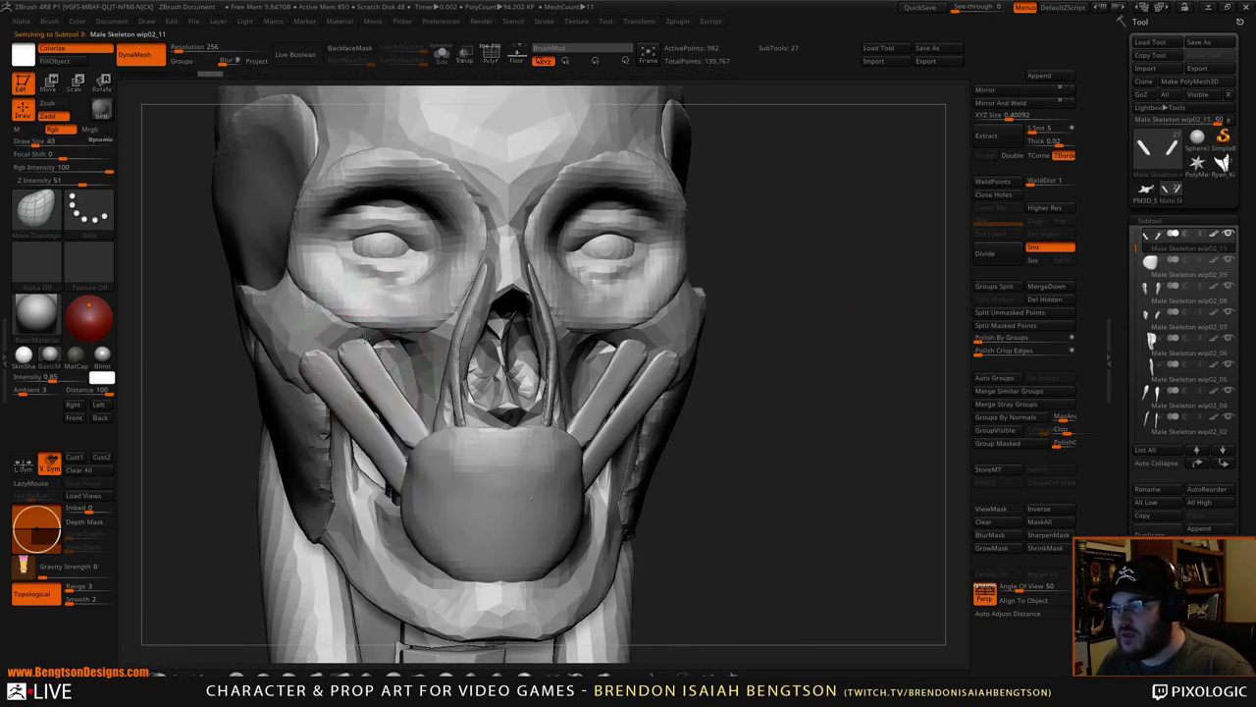
pyautogui.moveTo(356, 340); pyautogui.dragTo(371, 354)
pyautogui.press('space')
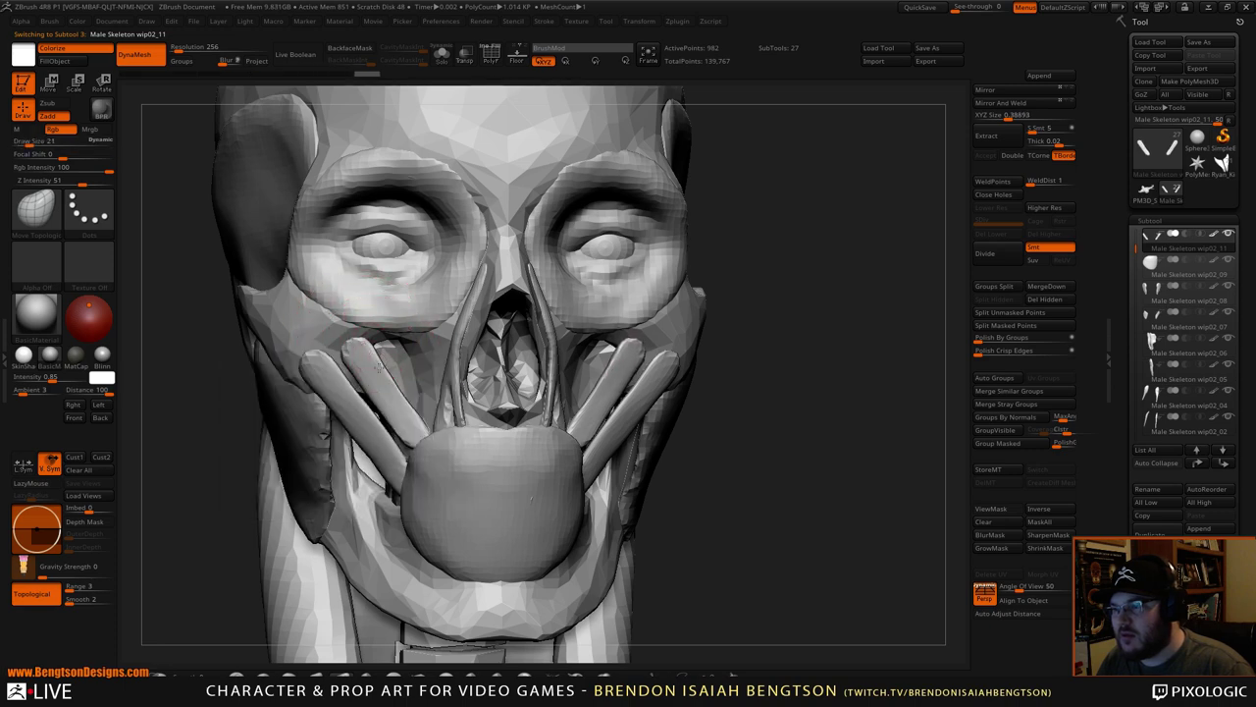
pyautogui.moveTo(758, 307)
pyautogui.keyDown('alt'); pyautogui.mouseDown()
pyautogui.moveTo(763, 213)
pyautogui.moveTo(791, 323)
pyautogui.moveTo(758, 320)
pyautogui.moveTo(771, 441)
pyautogui.moveTo(826, 293)
pyautogui.moveTo(816, 363)
pyautogui.moveTo(855, 297)
pyautogui.moveTo(850, 307)
pyautogui.mouseUp(); pyautogui.keyUp('alt')
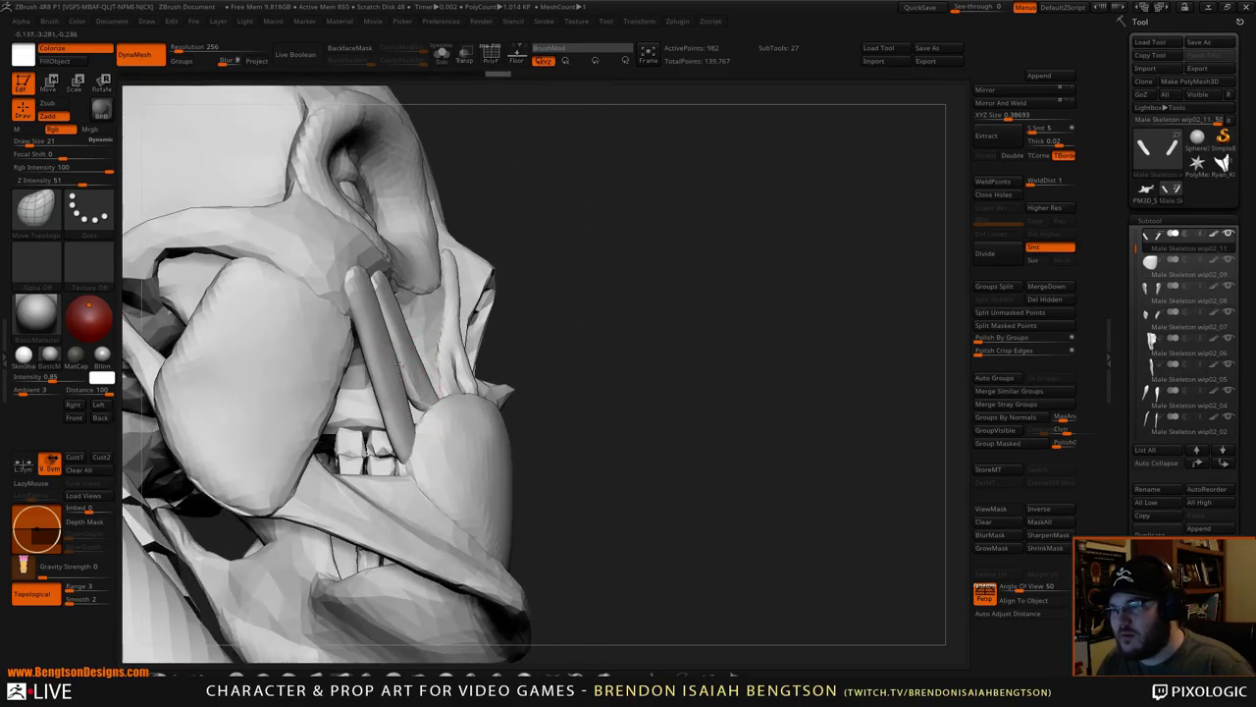
pyautogui.moveTo(693, 325)
pyautogui.mouseDown()
pyautogui.moveTo(668, 376)
pyautogui.moveTo(747, 438)
pyautogui.moveTo(736, 343)
pyautogui.moveTo(766, 343)
pyautogui.moveTo(727, 270)
pyautogui.moveTo(710, 297)
pyautogui.moveTo(752, 222)
pyautogui.moveTo(794, 339)
pyautogui.moveTo(825, 297)
pyautogui.moveTo(561, 266)
pyautogui.mouseUp()
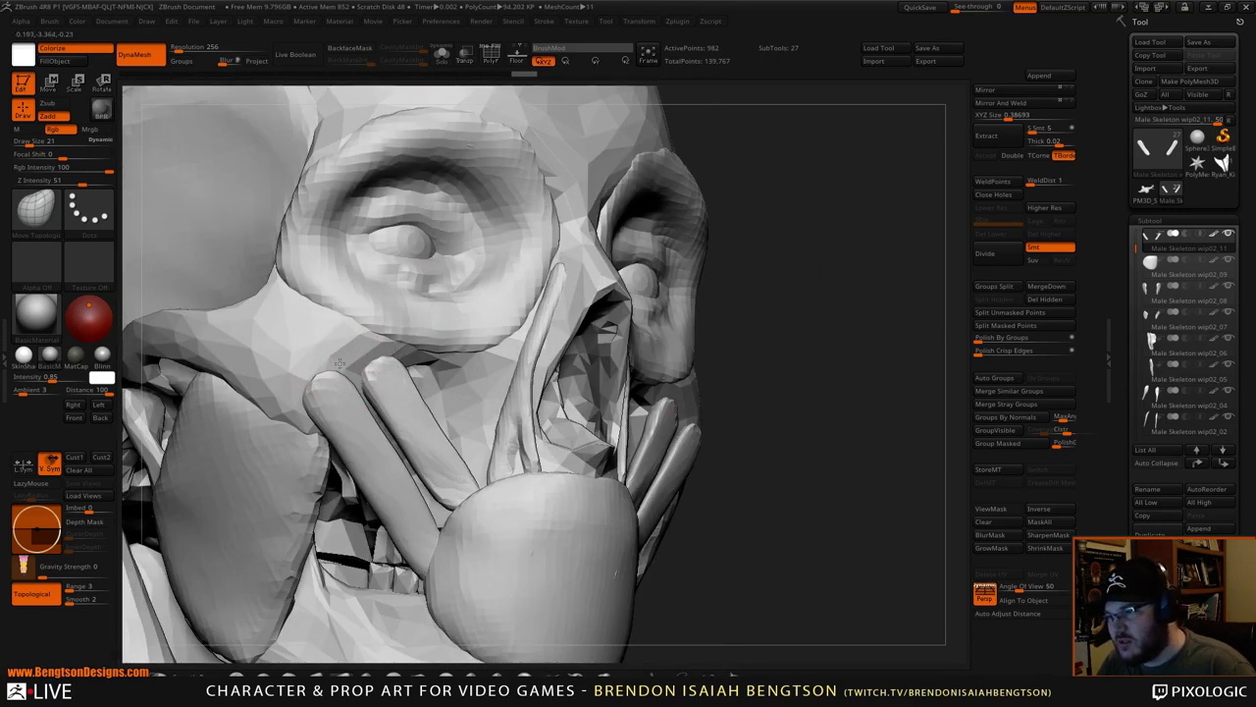
# - Select the outer cheek muscle subtool, Male Skeleton wip02_10, and extend its upper ends onto the cheekbones
pyautogui.keyDown('alt'); pyautogui.click(323, 402); pyautogui.keyUp('alt')
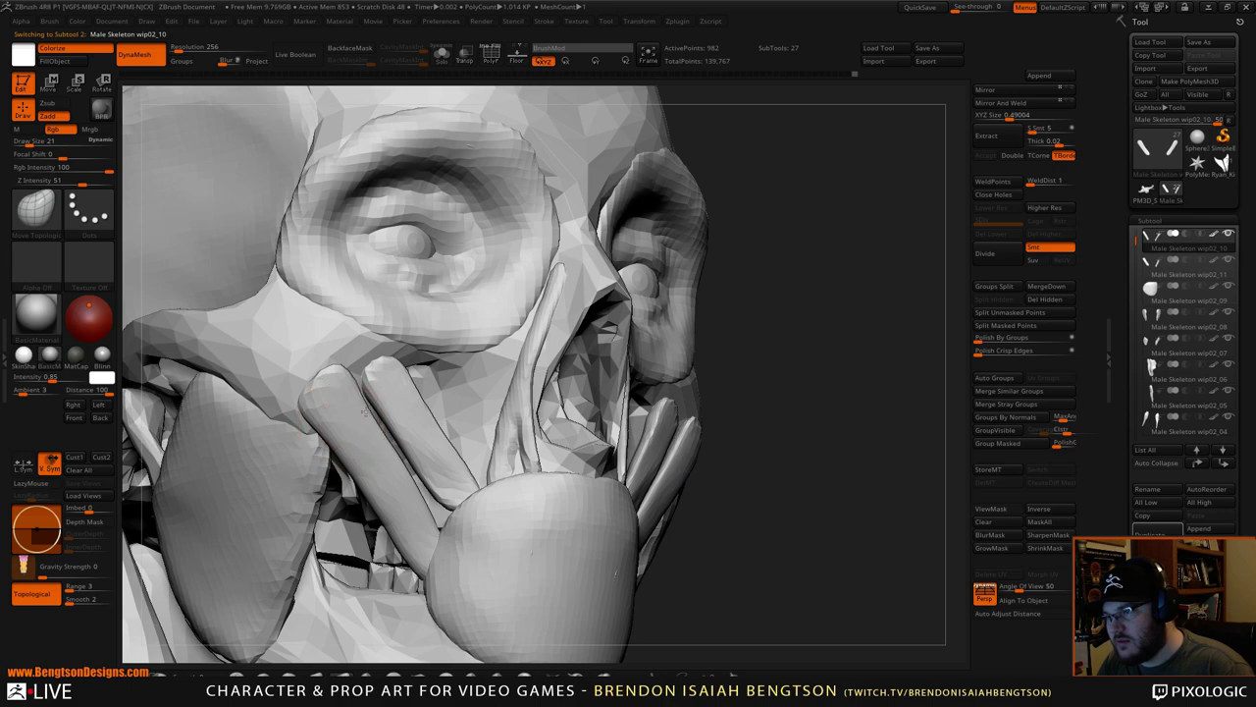
pyautogui.keyDown('alt'); pyautogui.moveTo(752, 428); pyautogui.dragTo(869, 359); pyautogui.keyUp('alt')
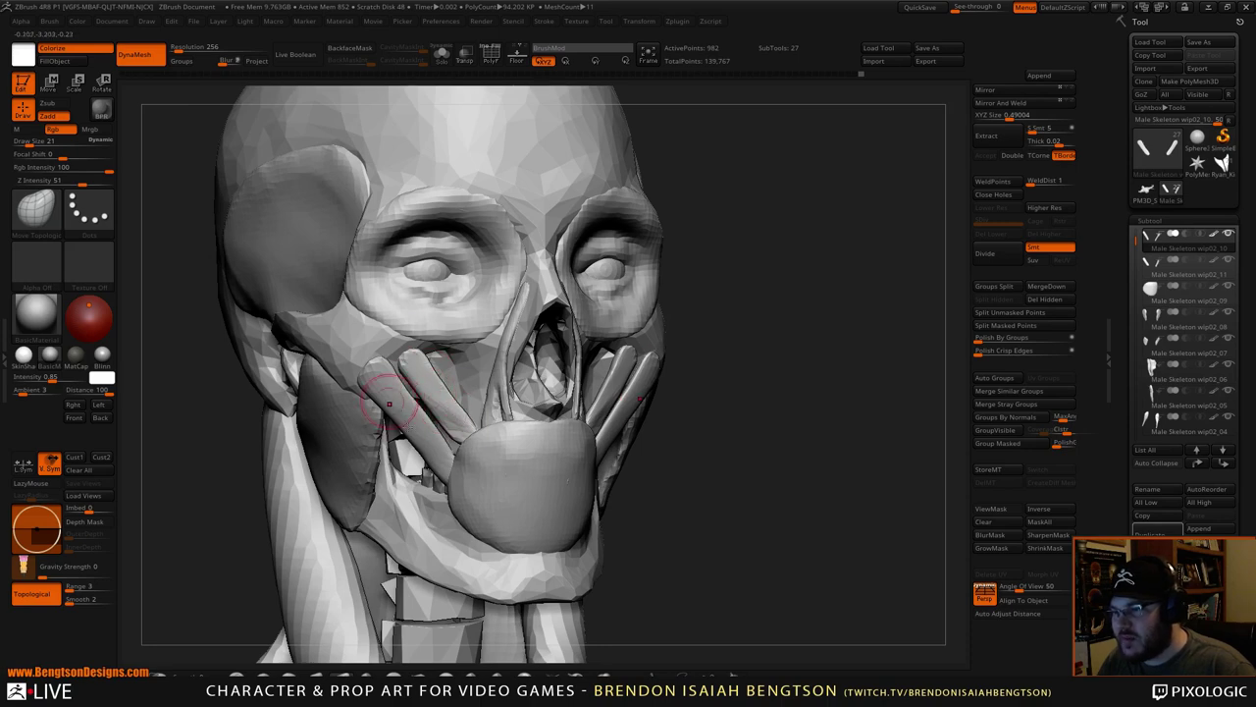
pyautogui.keyDown('alt'); pyautogui.moveTo(760, 442); pyautogui.dragTo(743, 398); pyautogui.keyUp('alt')
pyautogui.moveTo(743, 397); pyautogui.dragTo(746, 387)
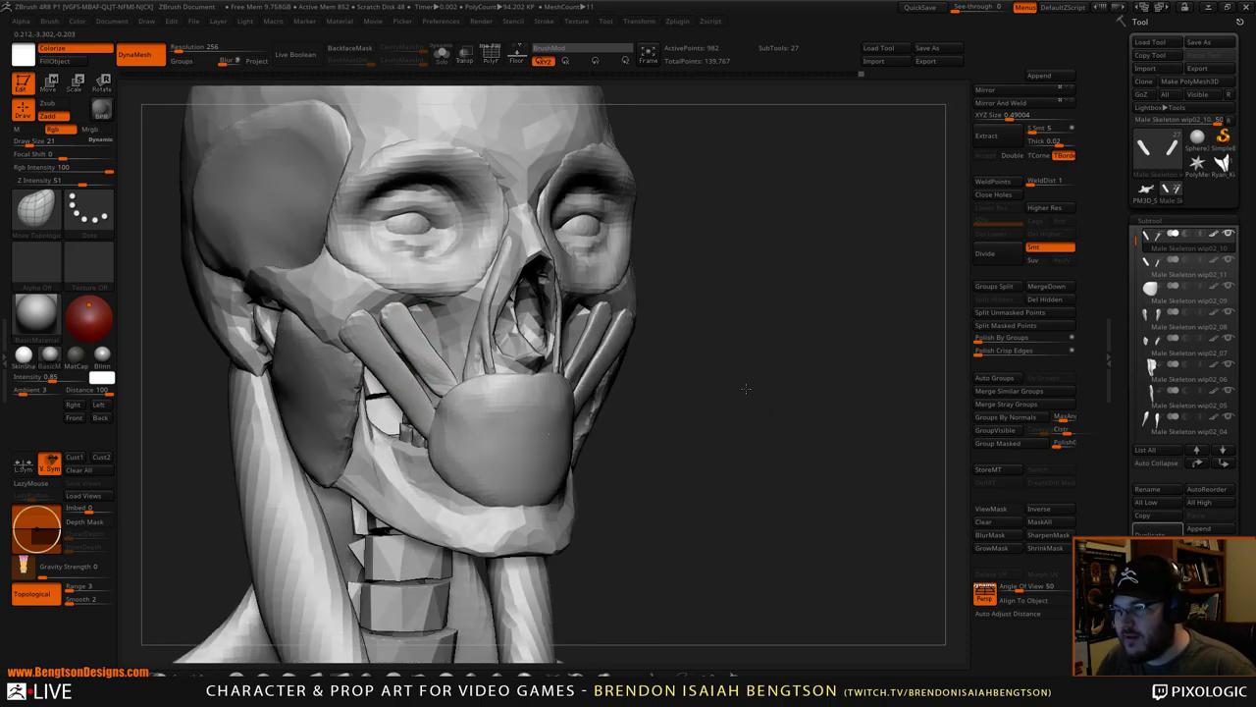
# - Try to remesh the outer cheek muscles with DynaMesh and carve along them with the DamStandard brush
pyautogui.press('b')
pyautogui.press('d')
pyautogui.press('s')
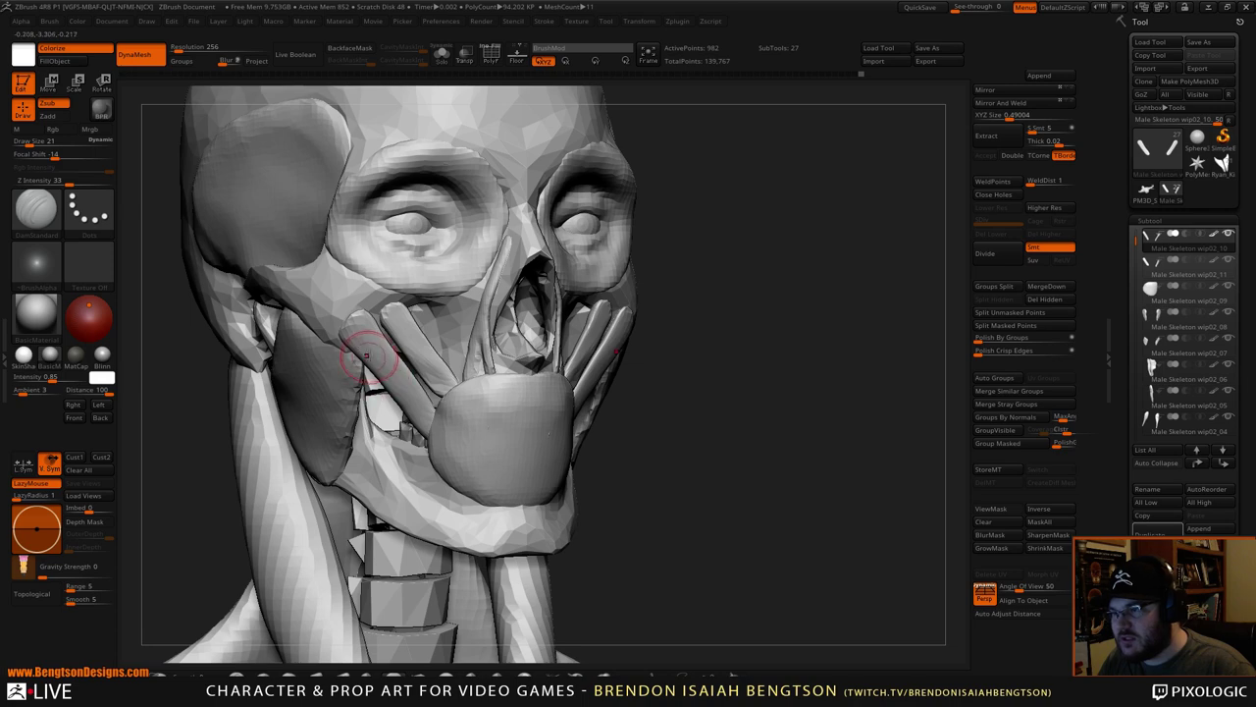
pyautogui.press('ctrl')
pyautogui.keyDown('ctrl'); pyautogui.moveTo(747, 260); pyautogui.dragTo(762, 280); pyautogui.keyUp('ctrl')
pyautogui.moveTo(347, 328); pyautogui.dragTo(420, 422)
pyautogui.press('ctrl')
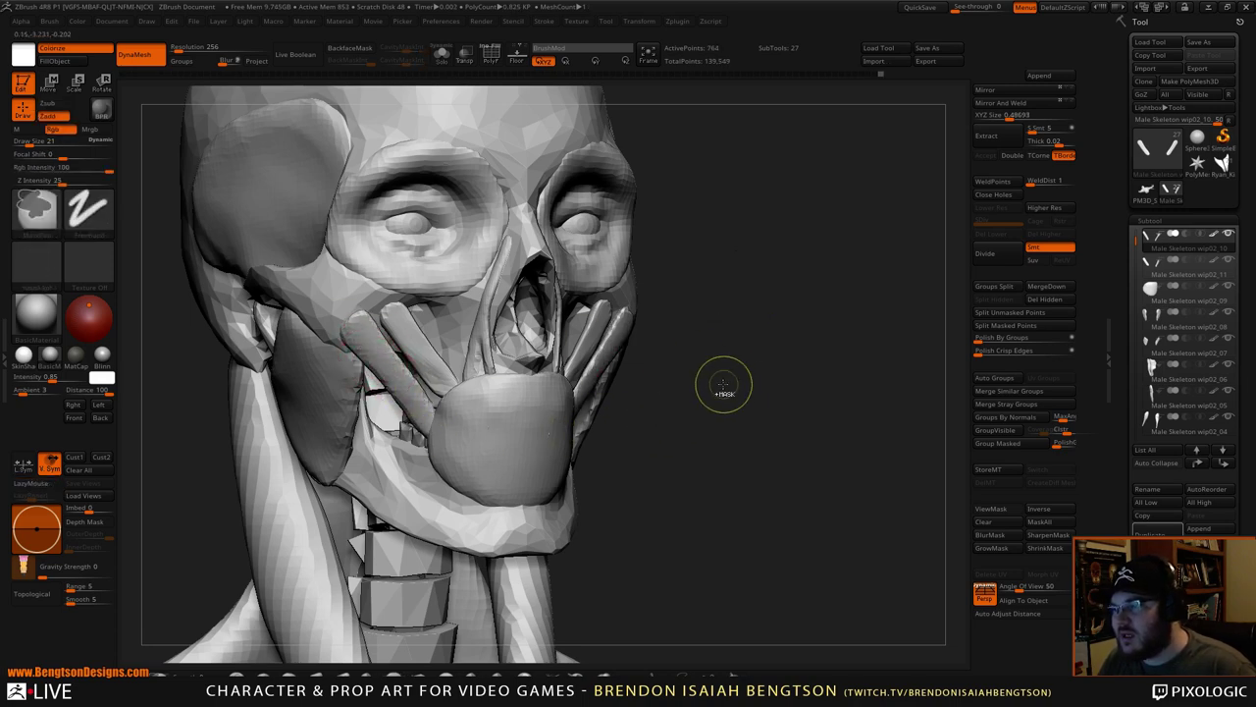
# - Switch to the browser and compare the zygomatic major and minor muscles with the sculpt
pyautogui.moveTo(724, 385)
pyautogui.mouseDown()
pyautogui.moveTo(765, 373)
pyautogui.moveTo(725, 249)
pyautogui.mouseUp()
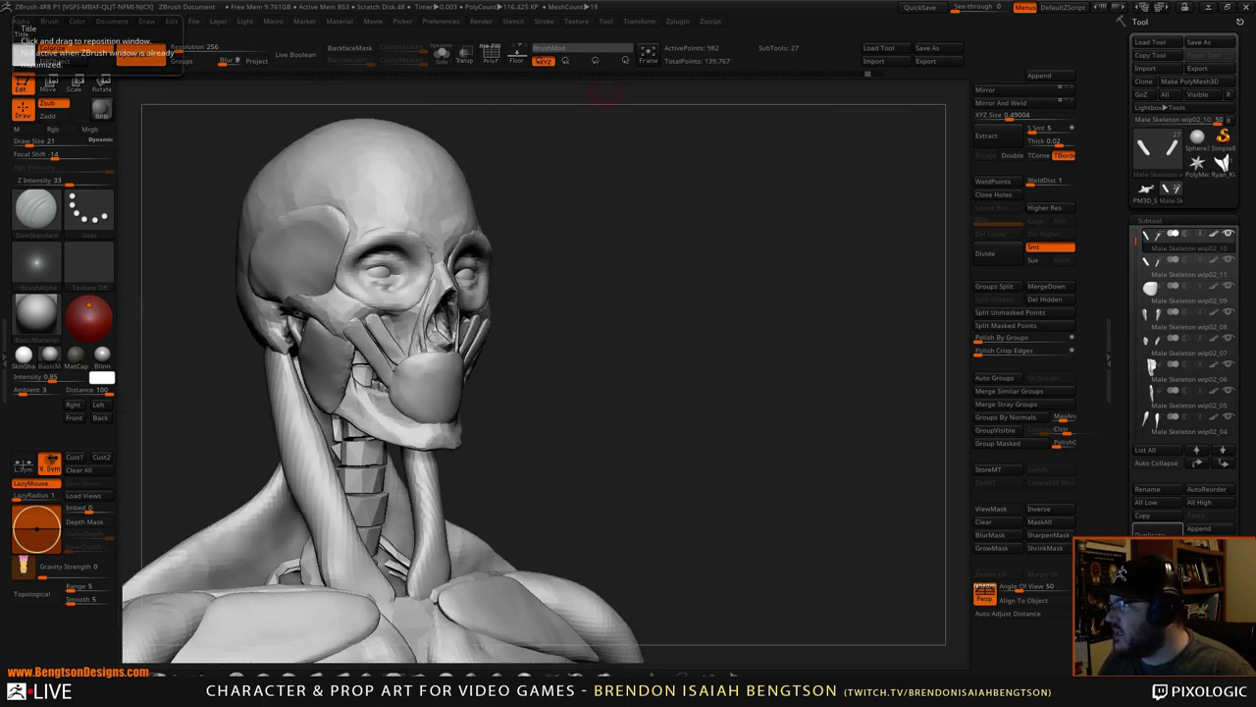
pyautogui.hotkey('alt', 'Tab')
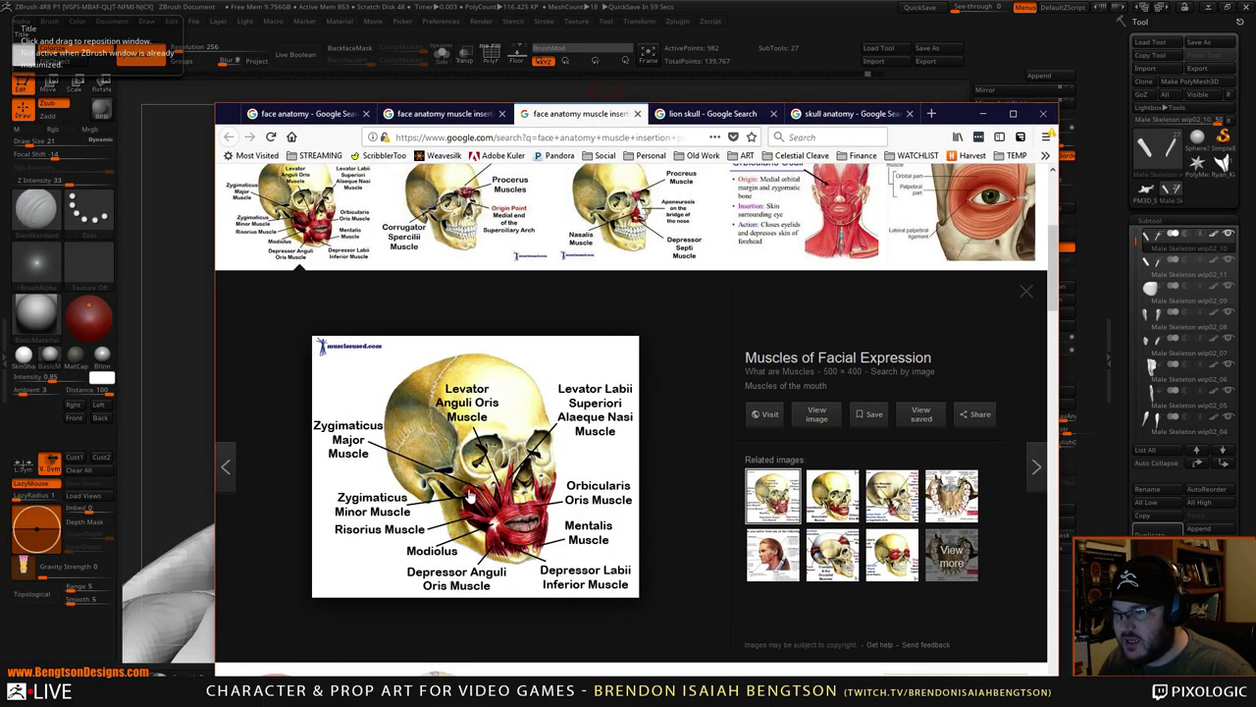
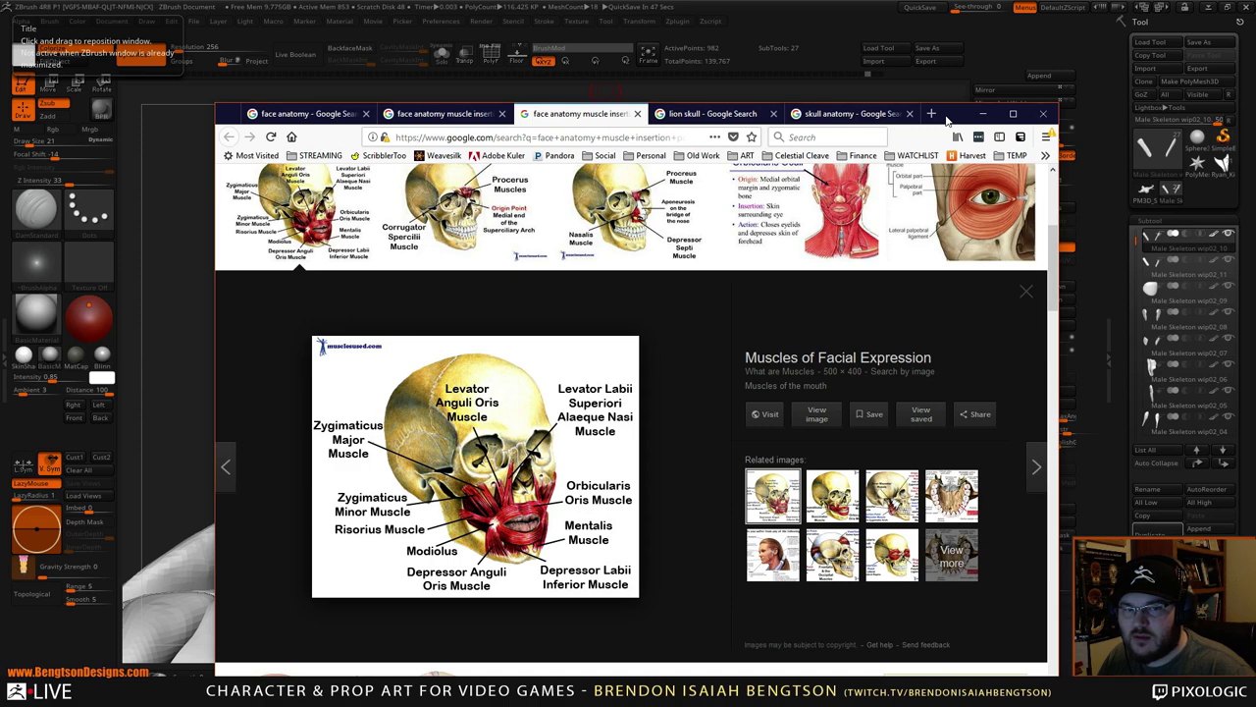
pyautogui.moveTo(947, 120); pyautogui.dragTo(0, 71)
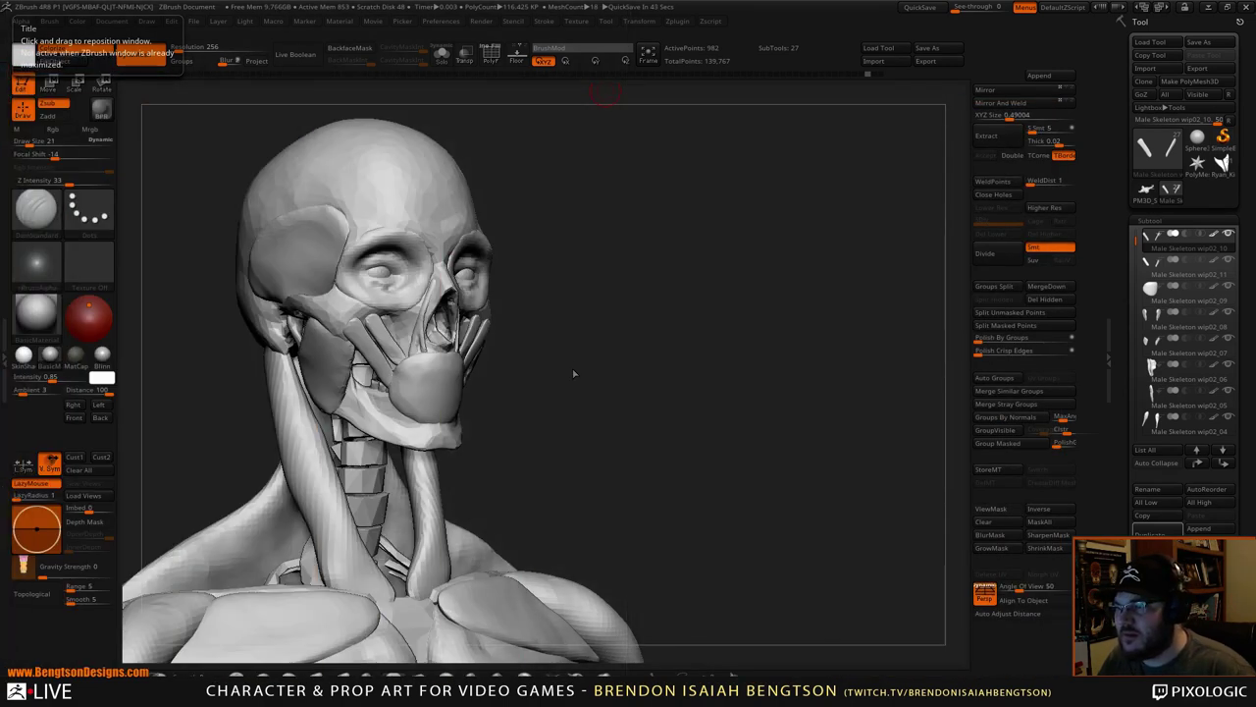
# - Set Move Topological to draw size 30 and smooth the outer cheek muscles along their length
pyautogui.moveTo(608, 353)
pyautogui.keyDown('alt'); pyautogui.mouseDown()
pyautogui.moveTo(611, 432)
pyautogui.moveTo(589, 420)
pyautogui.mouseUp(); pyautogui.keyUp('alt')
pyautogui.moveTo(704, 317); pyautogui.dragTo(655, 310)
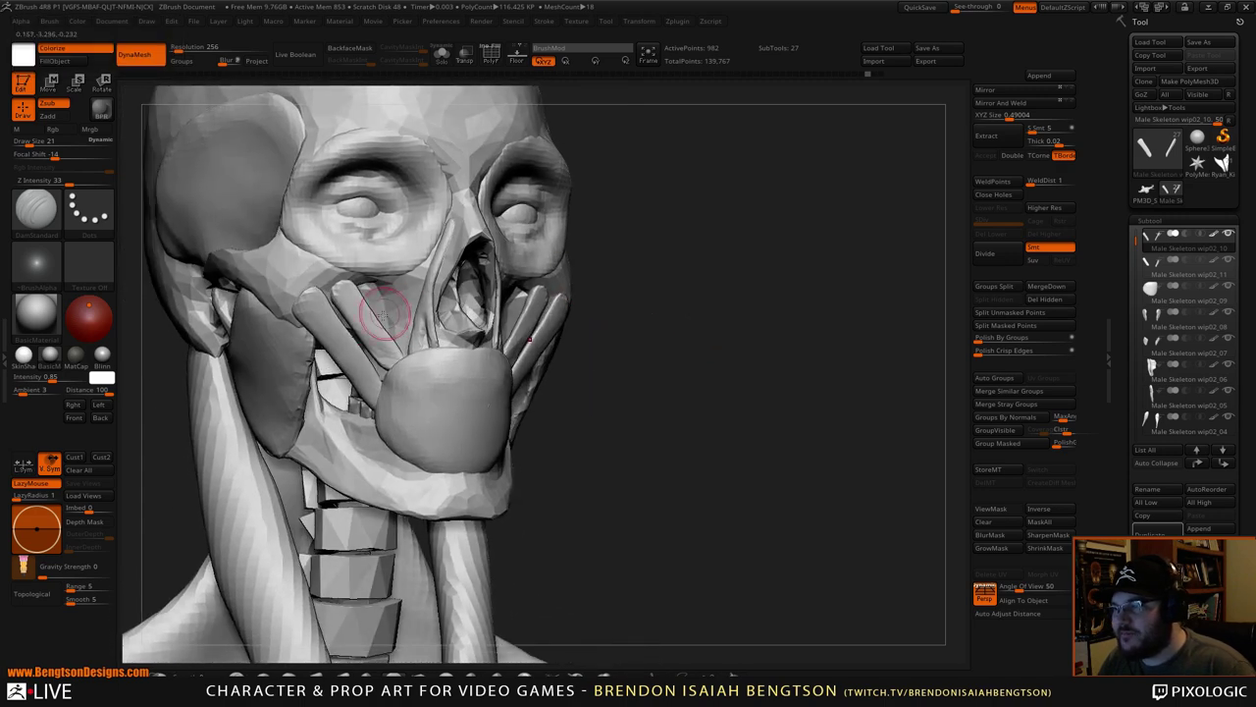
pyautogui.press('b')
pyautogui.press('m')
pyautogui.press('t')
pyautogui.press('space')
pyautogui.moveTo(339, 310); pyautogui.dragTo(344, 310)
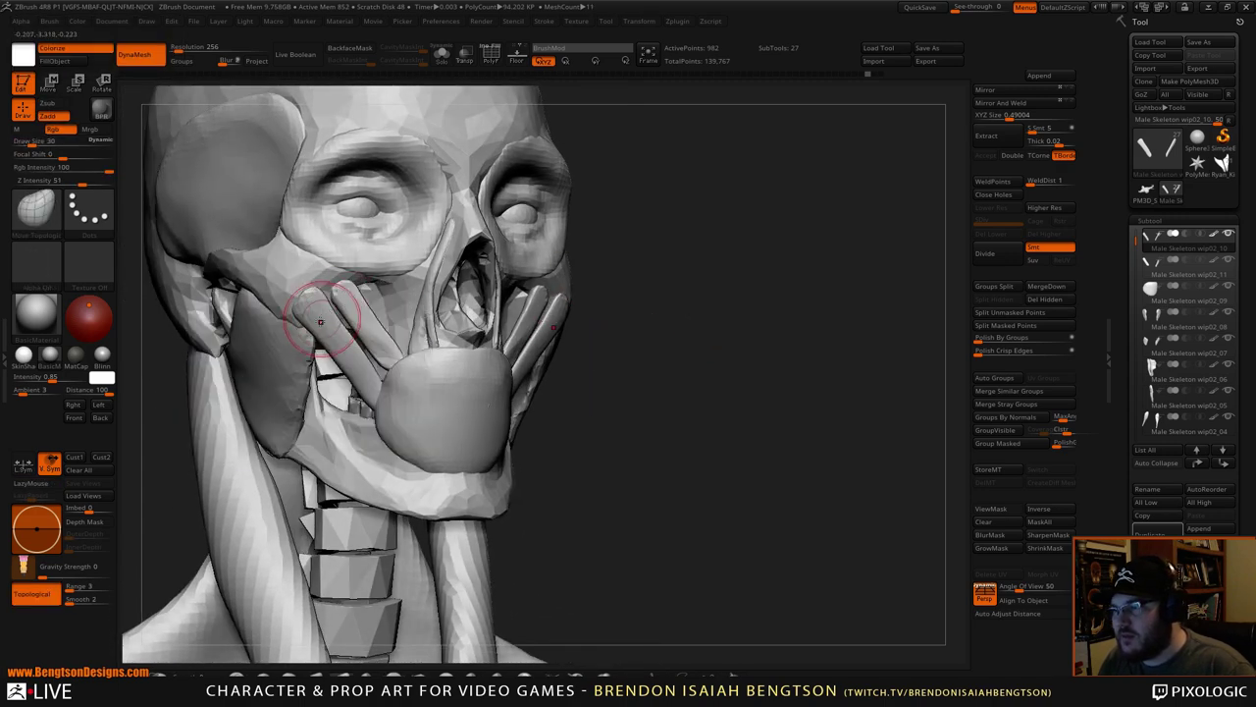
pyautogui.press('shift')
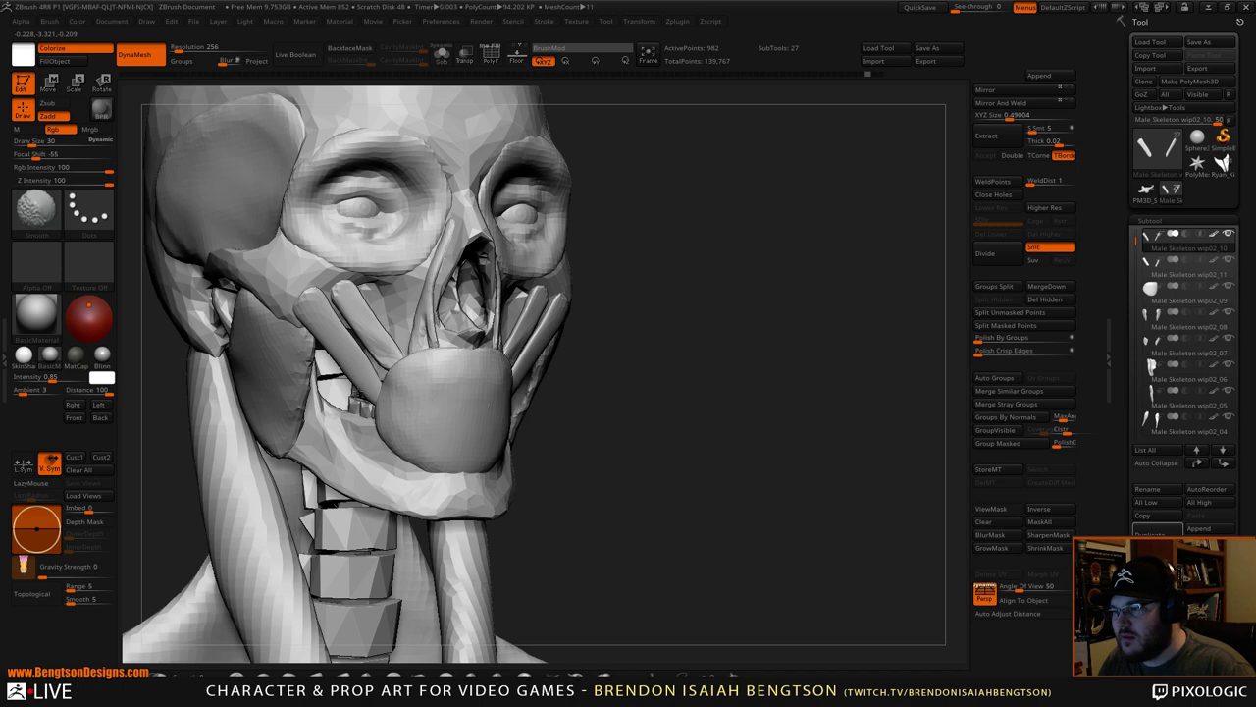
pyautogui.keyDown('shift'); pyautogui.moveTo(312, 316); pyautogui.dragTo(360, 388); pyautogui.keyUp('shift')
pyautogui.keyDown('shift'); pyautogui.moveTo(300, 314); pyautogui.dragTo(368, 364); pyautogui.keyUp('shift')
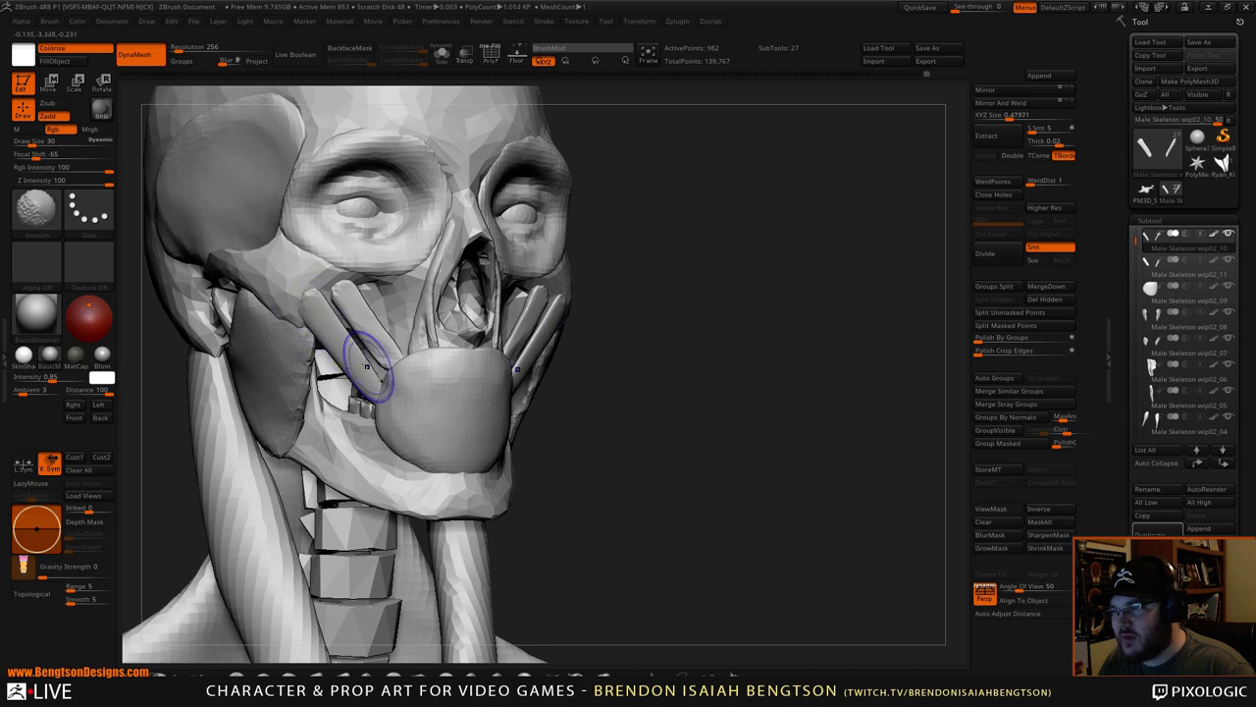
# - Set the draw size to 55, then nudge and tilt the outer cheek muscles with the gizmo so they follow the cheekbones
pyautogui.moveTo(654, 367); pyautogui.dragTo(392, 344)
pyautogui.press('space')
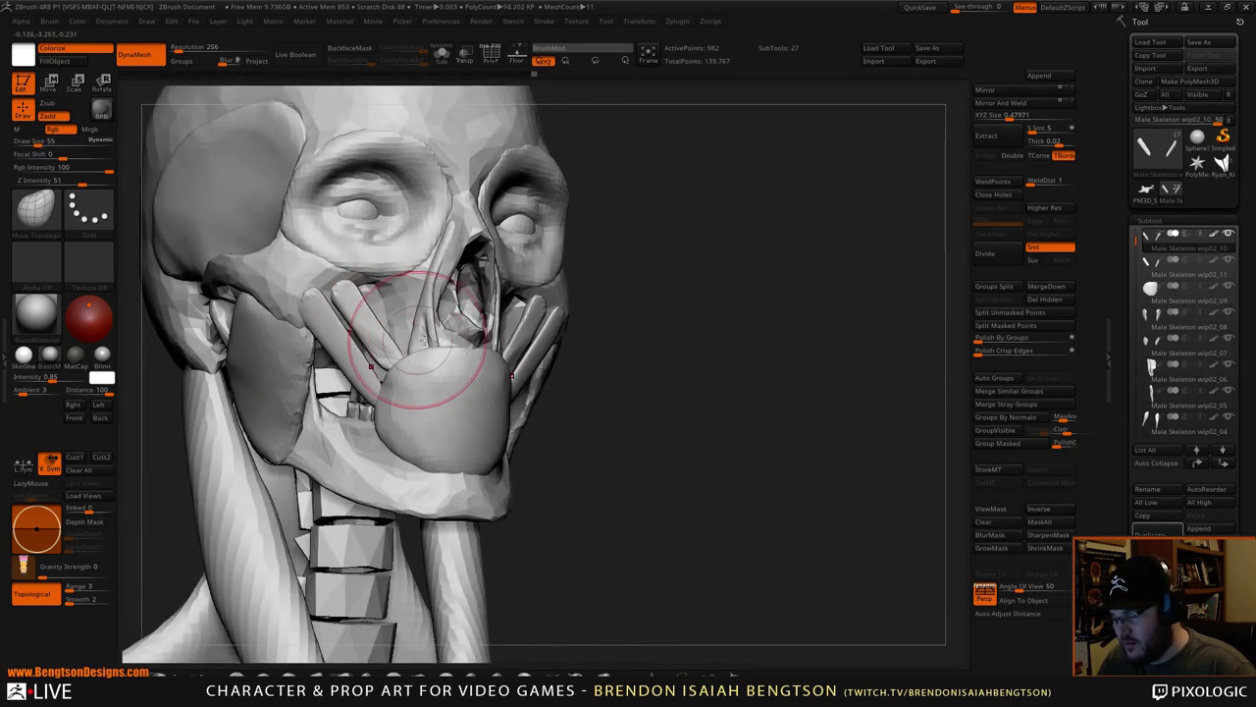
pyautogui.press('w')
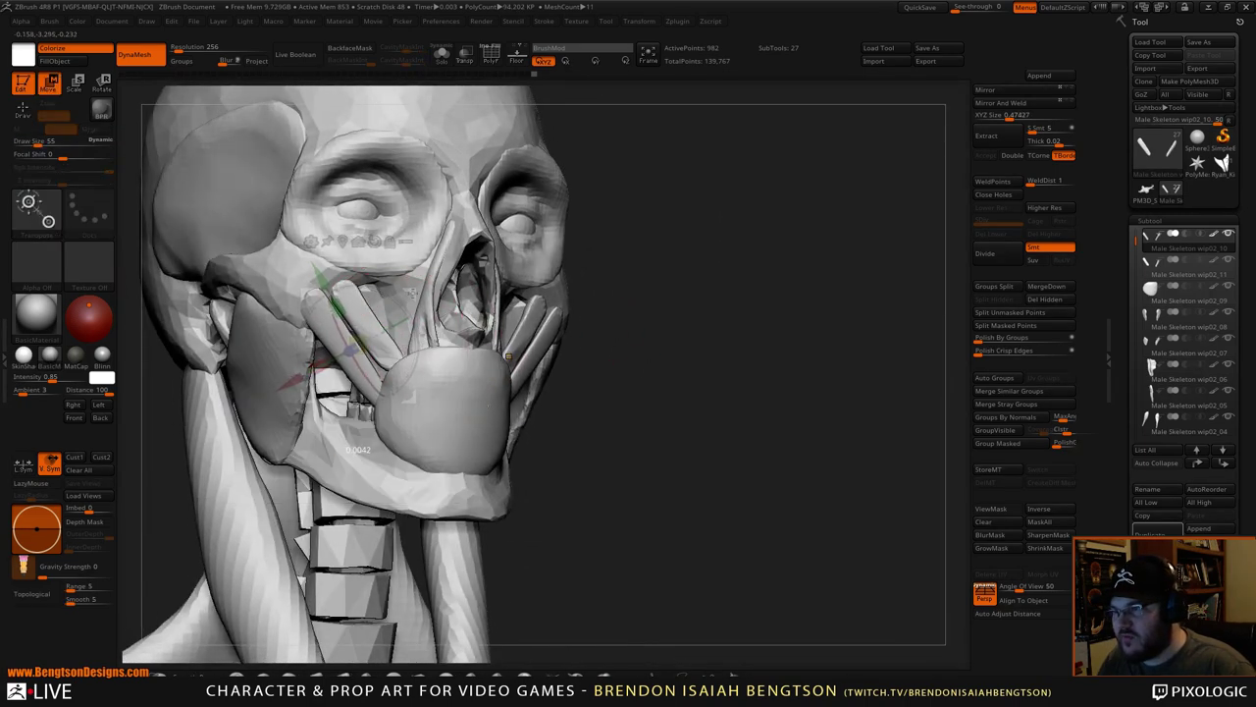
pyautogui.moveTo(403, 314); pyautogui.dragTo(402, 308)
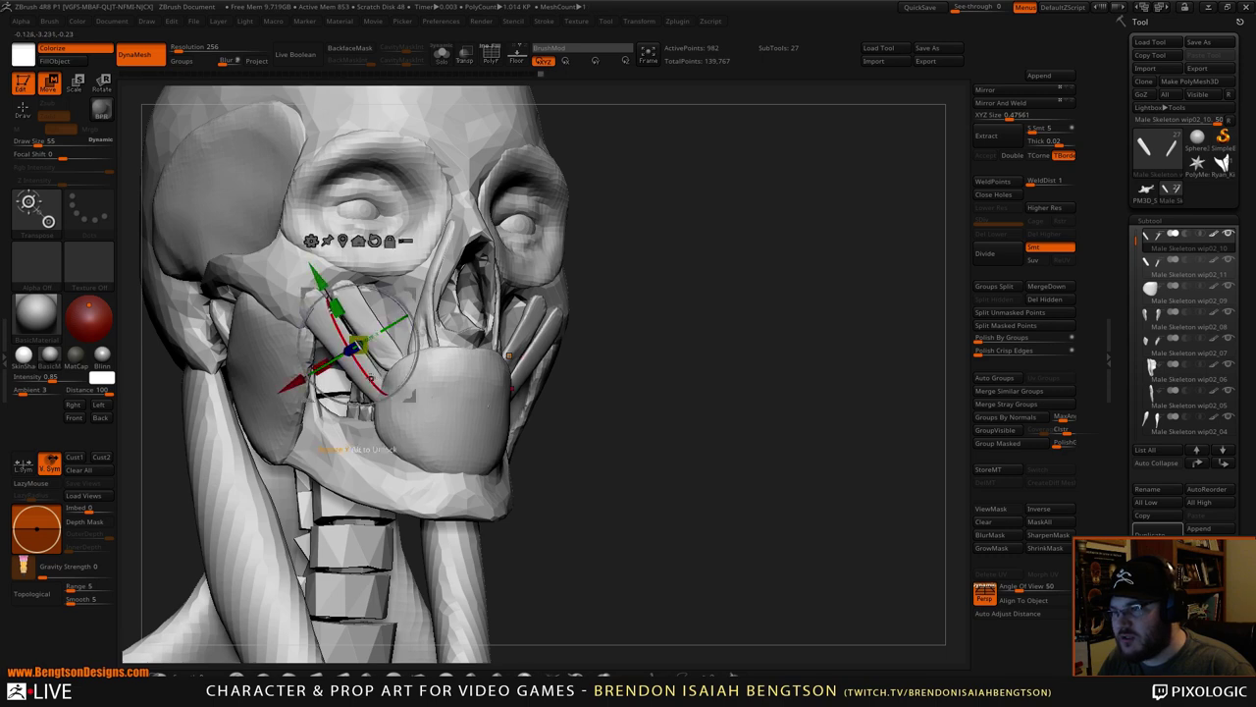
pyautogui.moveTo(371, 376); pyautogui.dragTo(372, 370)
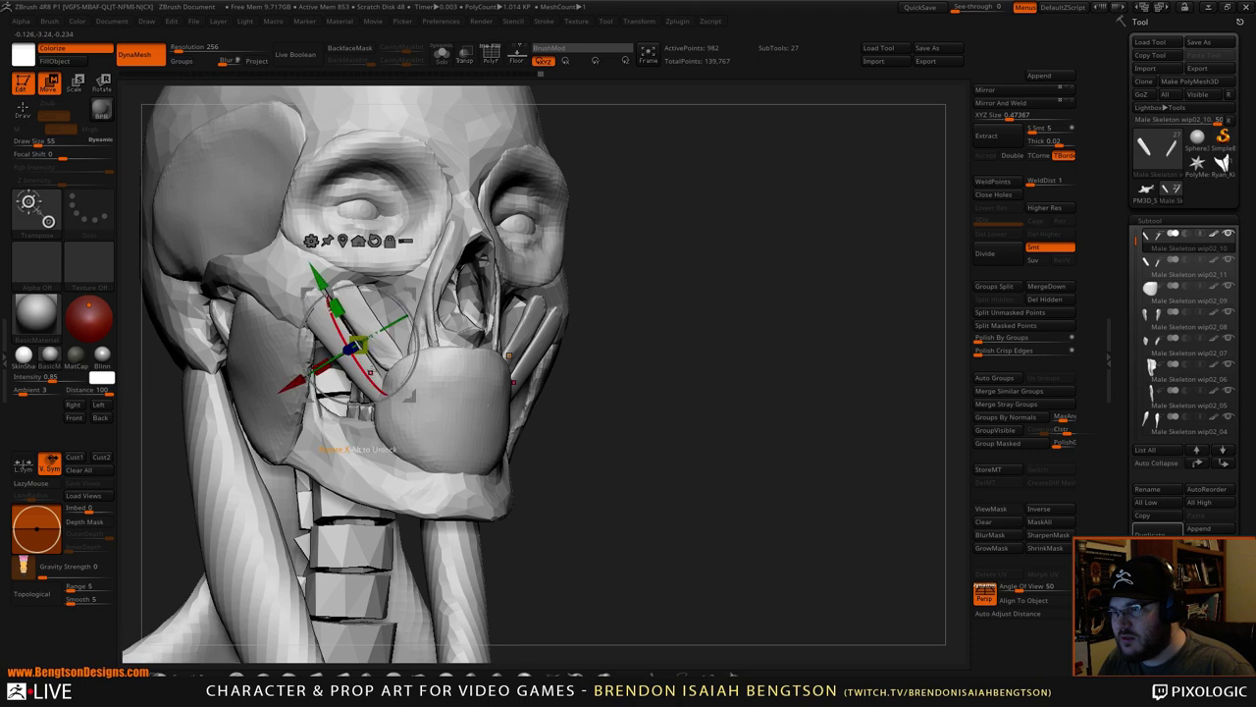
pyautogui.moveTo(408, 298); pyautogui.dragTo(405, 300)
pyautogui.moveTo(648, 257); pyautogui.dragTo(750, 263)
pyautogui.moveTo(396, 360); pyautogui.dragTo(394, 357)
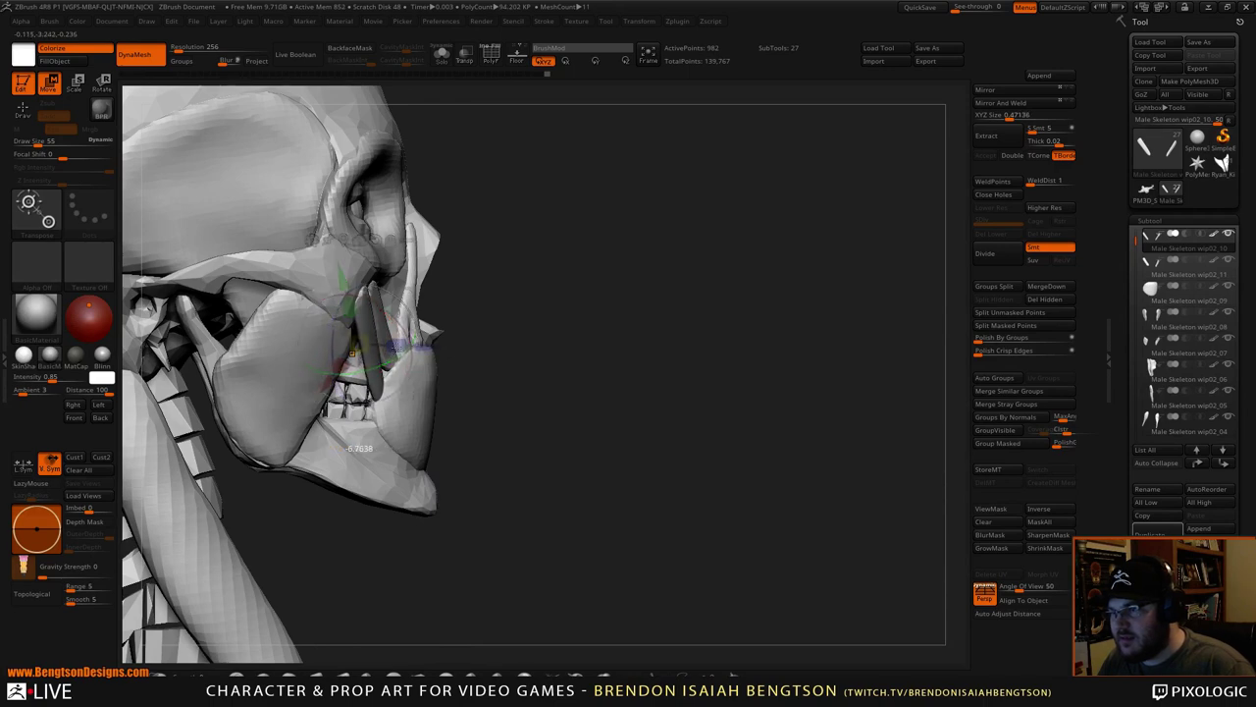
pyautogui.moveTo(396, 345); pyautogui.dragTo(394, 317)
pyautogui.moveTo(761, 371)
pyautogui.mouseDown()
pyautogui.moveTo(715, 365)
pyautogui.moveTo(722, 289)
pyautogui.mouseUp()
pyautogui.press('q')
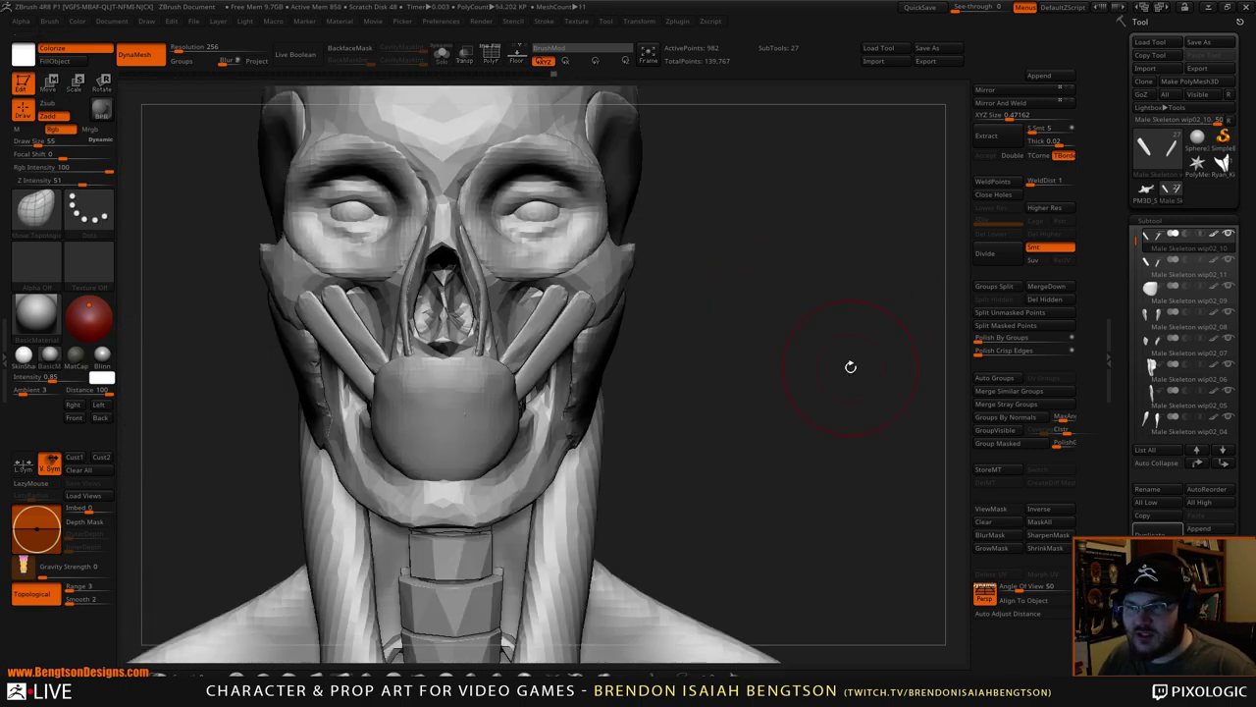
# - Duplicate the outer cheek muscle subtool and smooth the isolated copy into thinner strands
pyautogui.click(1150, 533)
pyautogui.moveTo(913, 348); pyautogui.dragTo(804, 322)
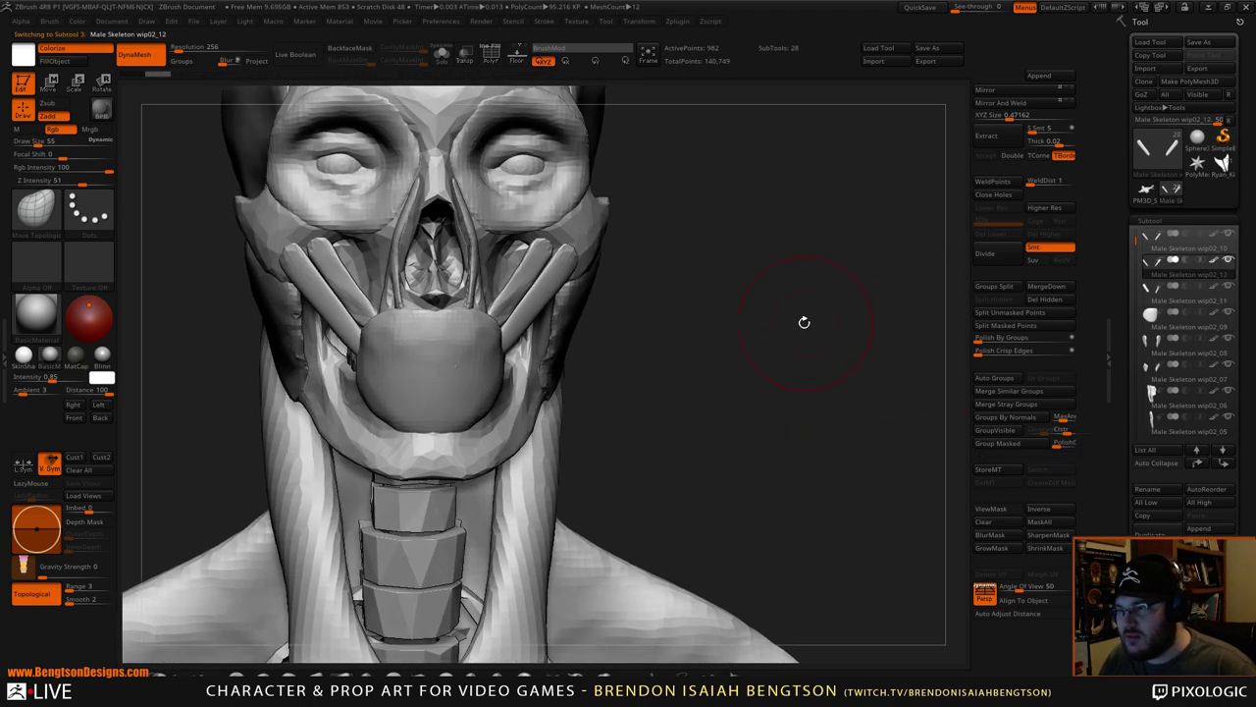
pyautogui.hotkey('alt', 's')
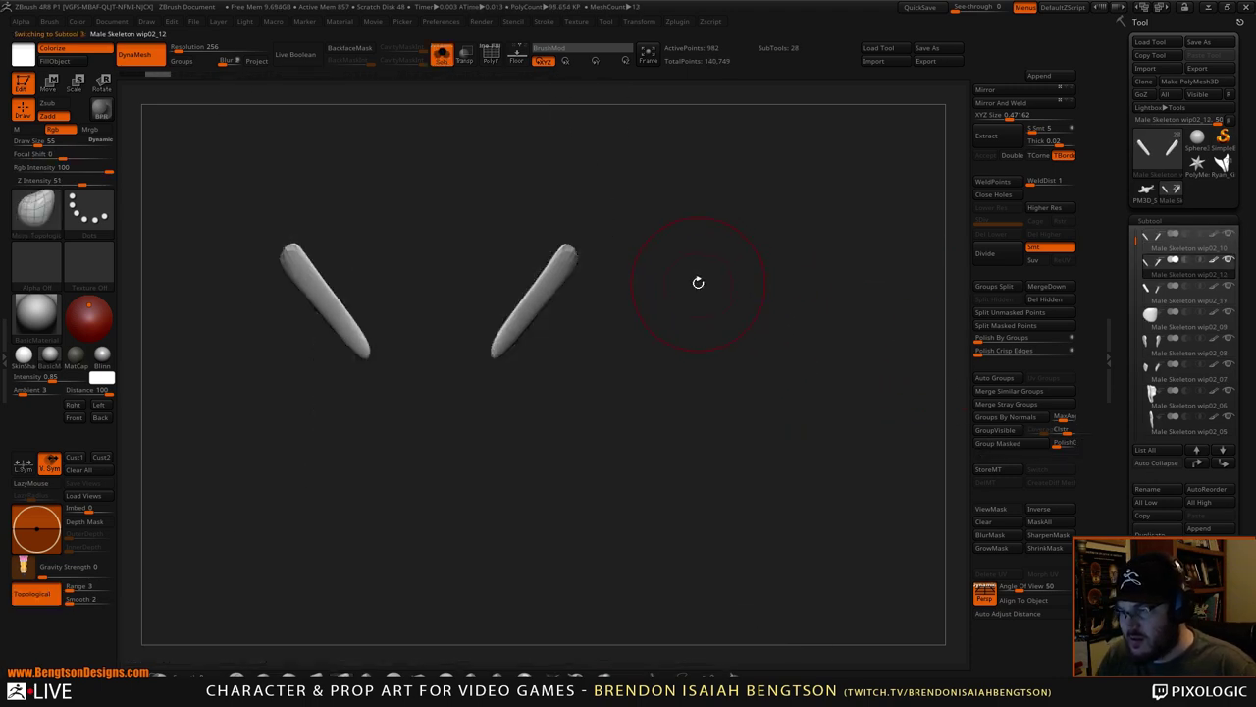
pyautogui.moveTo(329, 287)
pyautogui.keyDown('shift'); pyautogui.mouseDown()
pyautogui.moveTo(314, 280)
pyautogui.moveTo(343, 324)
pyautogui.moveTo(309, 275)
pyautogui.moveTo(339, 307)
pyautogui.moveTo(324, 299)
pyautogui.moveTo(334, 322)
pyautogui.mouseUp(); pyautogui.keyUp('shift')
pyautogui.hotkey('shift', 's')
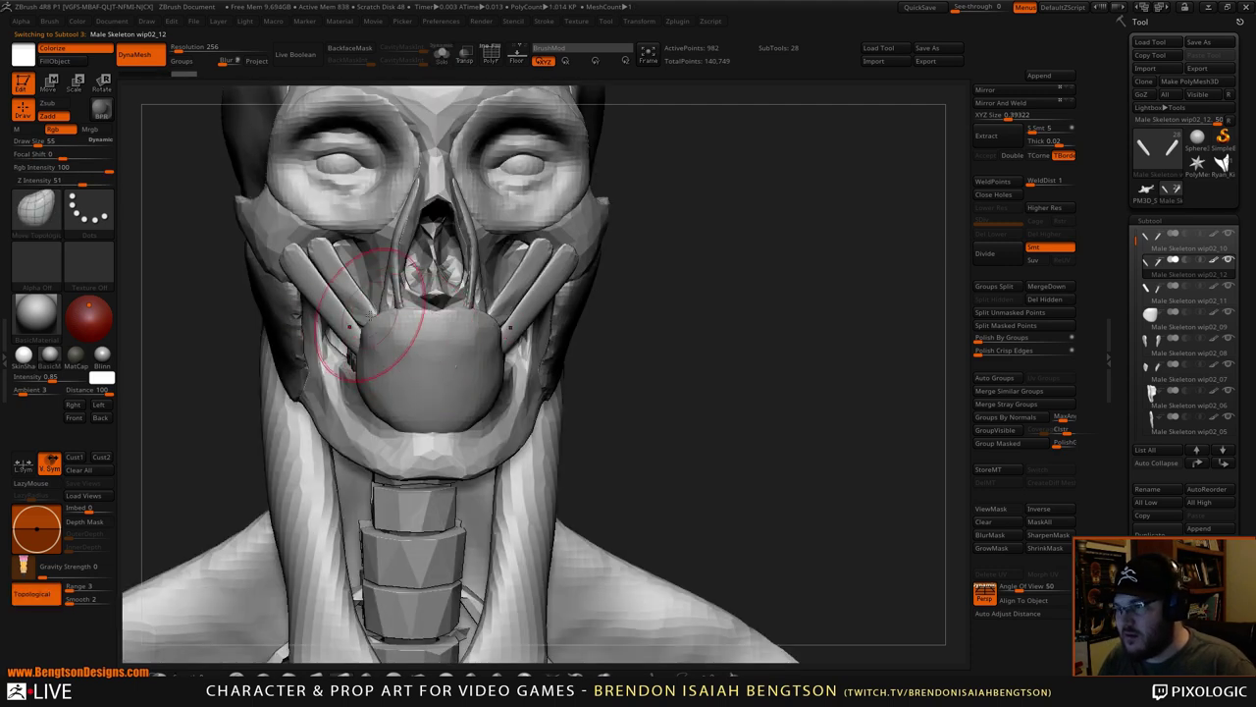
# - With transparency on and draw size 52, move the thin duplicated strands outward along the outer edge of the cheek muscles
pyautogui.press('shift')
pyautogui.hotkey('shift', 't')
pyautogui.moveTo(721, 319); pyautogui.dragTo(734, 266)
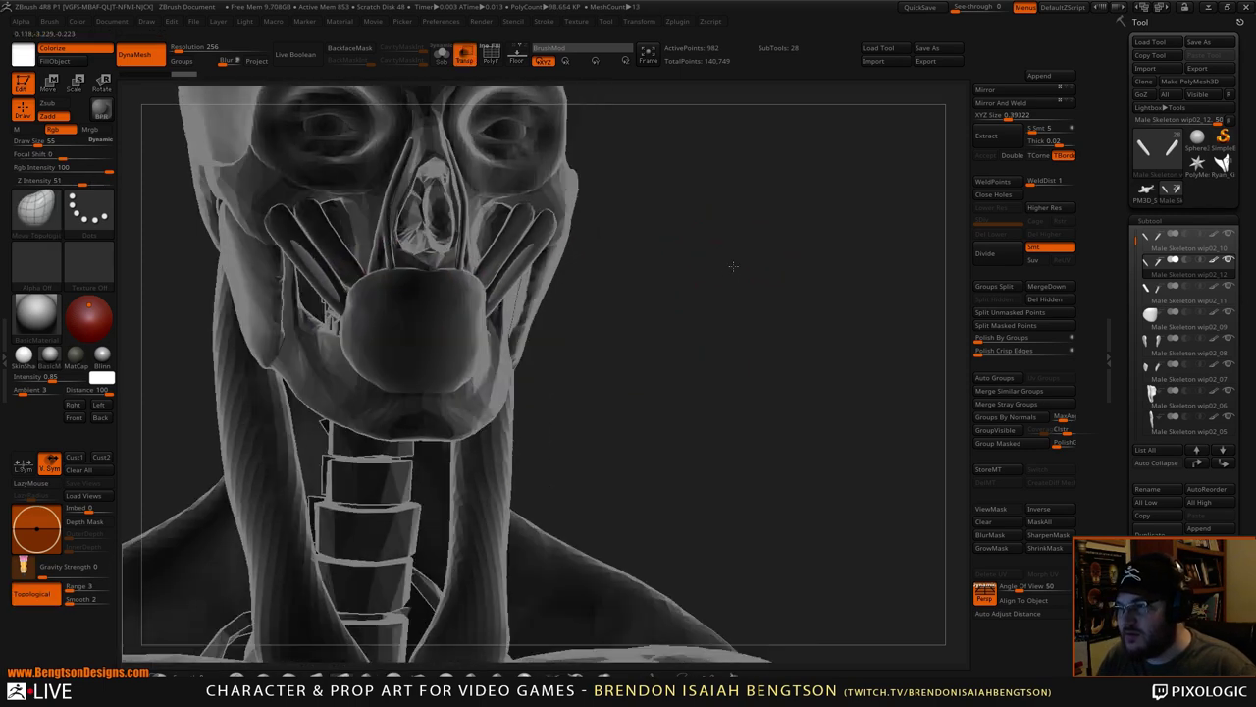
pyautogui.press('space')
pyautogui.moveTo(300, 245); pyautogui.dragTo(299, 246)
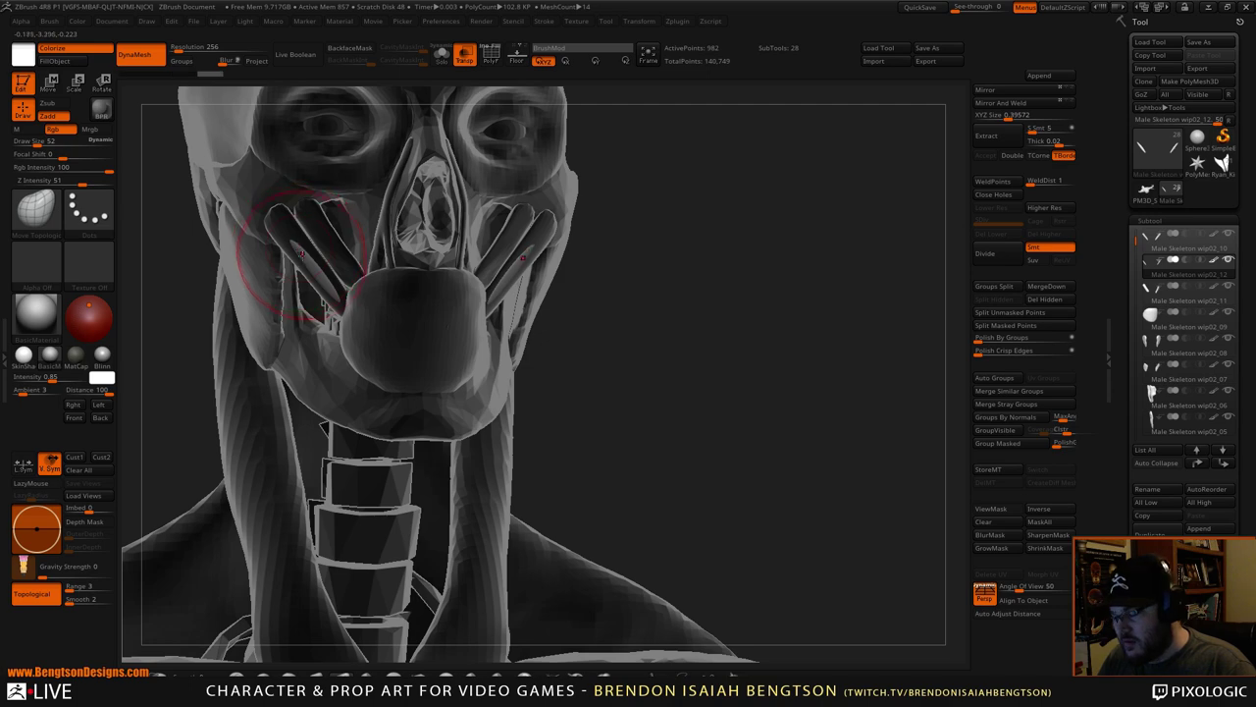
pyautogui.press('w')
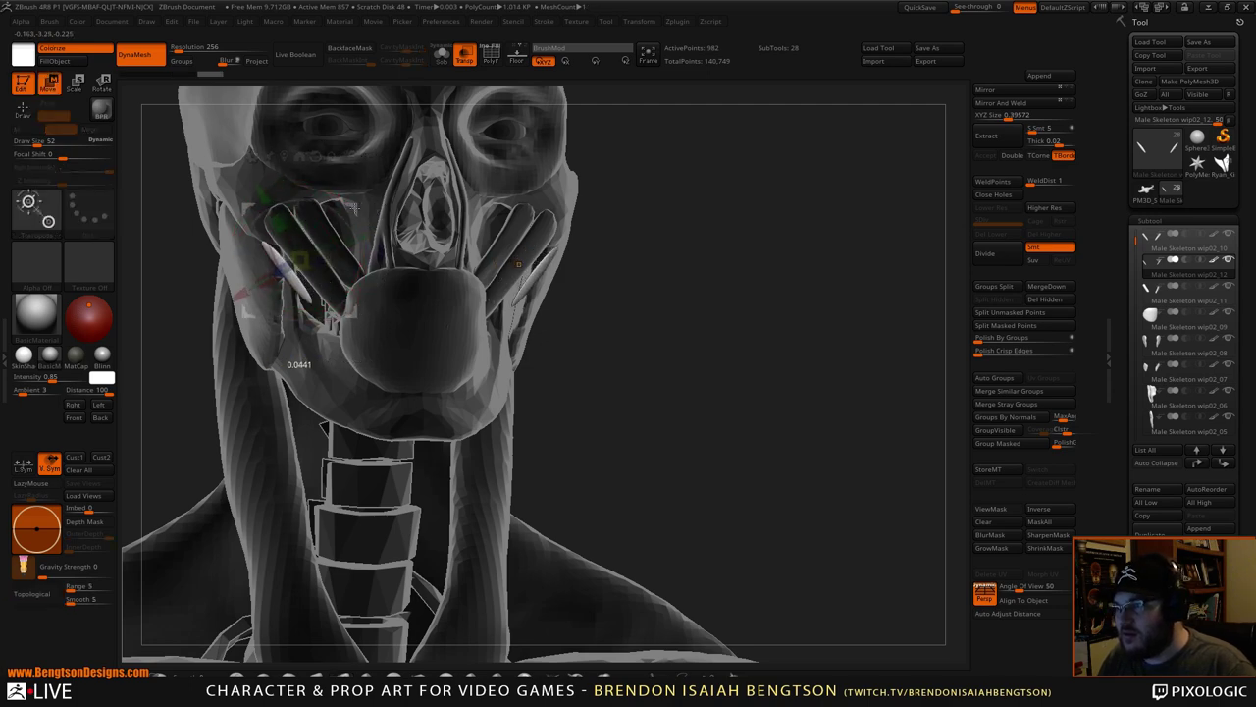
pyautogui.moveTo(356, 208)
pyautogui.mouseDown()
pyautogui.moveTo(368, 214)
pyautogui.moveTo(356, 200)
pyautogui.mouseUp()
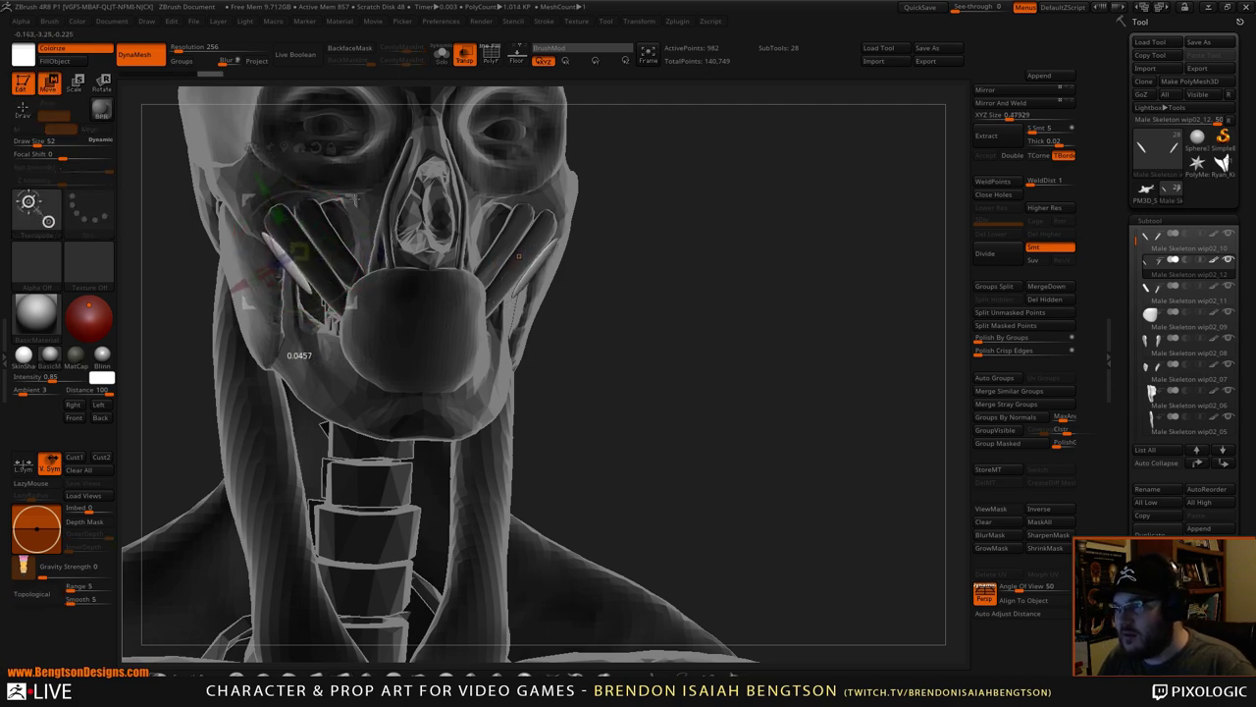
pyautogui.moveTo(518, 255); pyautogui.dragTo(521, 256)
pyautogui.press('q')
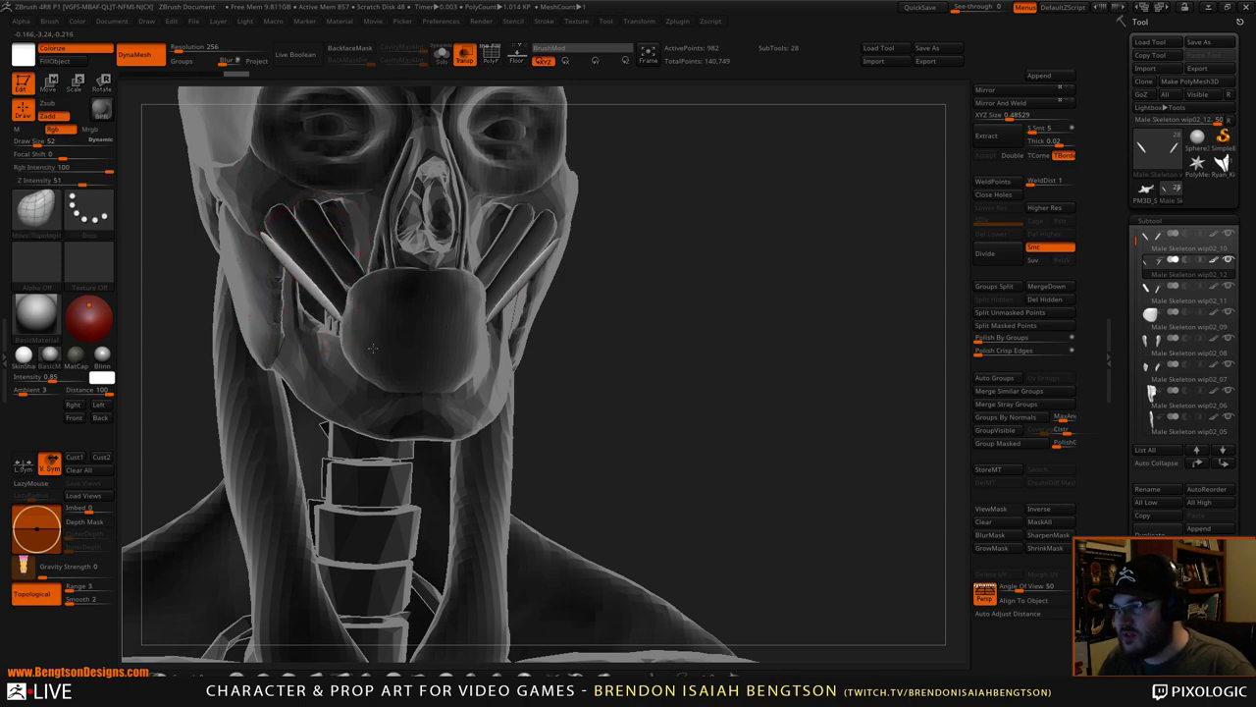
# - Reshape the thin strands with Move Topological to tuck them under the outer cheek muscles, checking them from front and side without transparency
pyautogui.moveTo(326, 294); pyautogui.dragTo(322, 295)
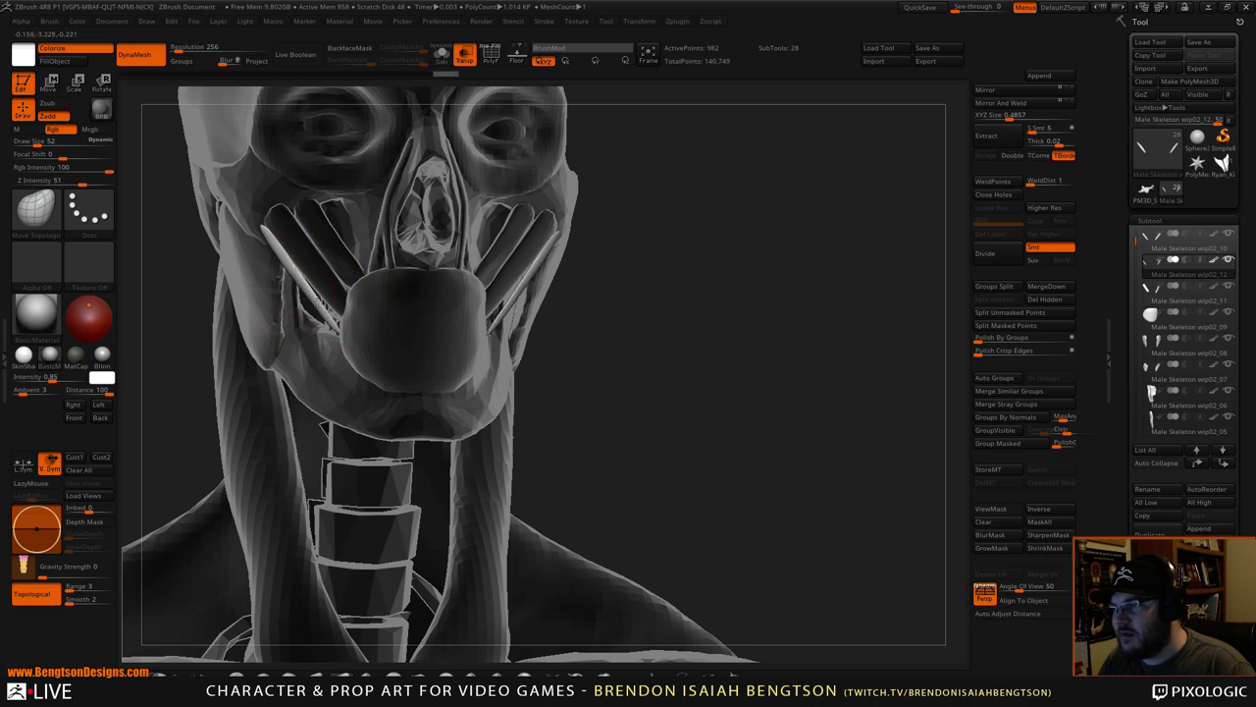
pyautogui.hotkey('shift', 't')
pyautogui.keyDown('alt'); pyautogui.moveTo(738, 340); pyautogui.dragTo(740, 426); pyautogui.keyUp('alt')
pyautogui.keyDown('alt'); pyautogui.moveTo(742, 264); pyautogui.dragTo(783, 384); pyautogui.keyUp('alt')
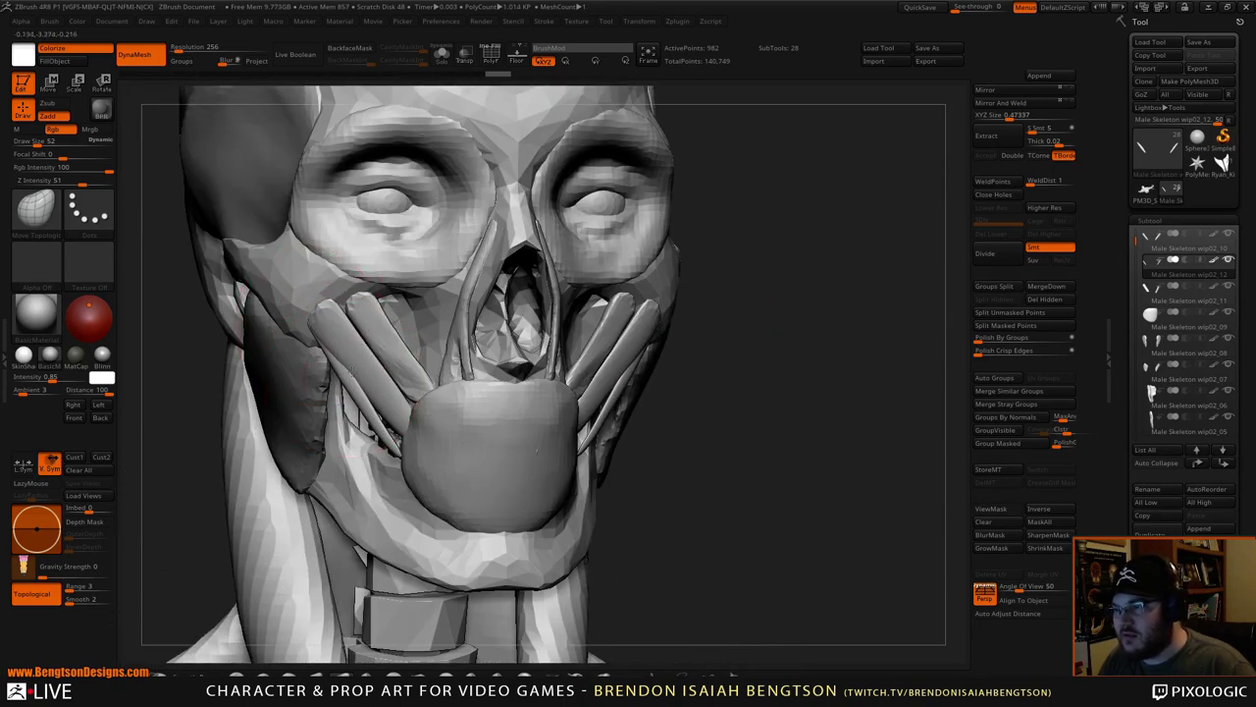
pyautogui.keyDown('alt'); pyautogui.moveTo(786, 418); pyautogui.dragTo(744, 192); pyautogui.keyUp('alt')
pyautogui.moveTo(705, 307)
pyautogui.mouseDown()
pyautogui.moveTo(771, 331)
pyautogui.moveTo(752, 337)
pyautogui.moveTo(729, 311)
pyautogui.moveTo(777, 553)
pyautogui.moveTo(799, 403)
pyautogui.moveTo(836, 376)
pyautogui.moveTo(809, 355)
pyautogui.moveTo(827, 343)
pyautogui.moveTo(852, 349)
pyautogui.mouseUp()
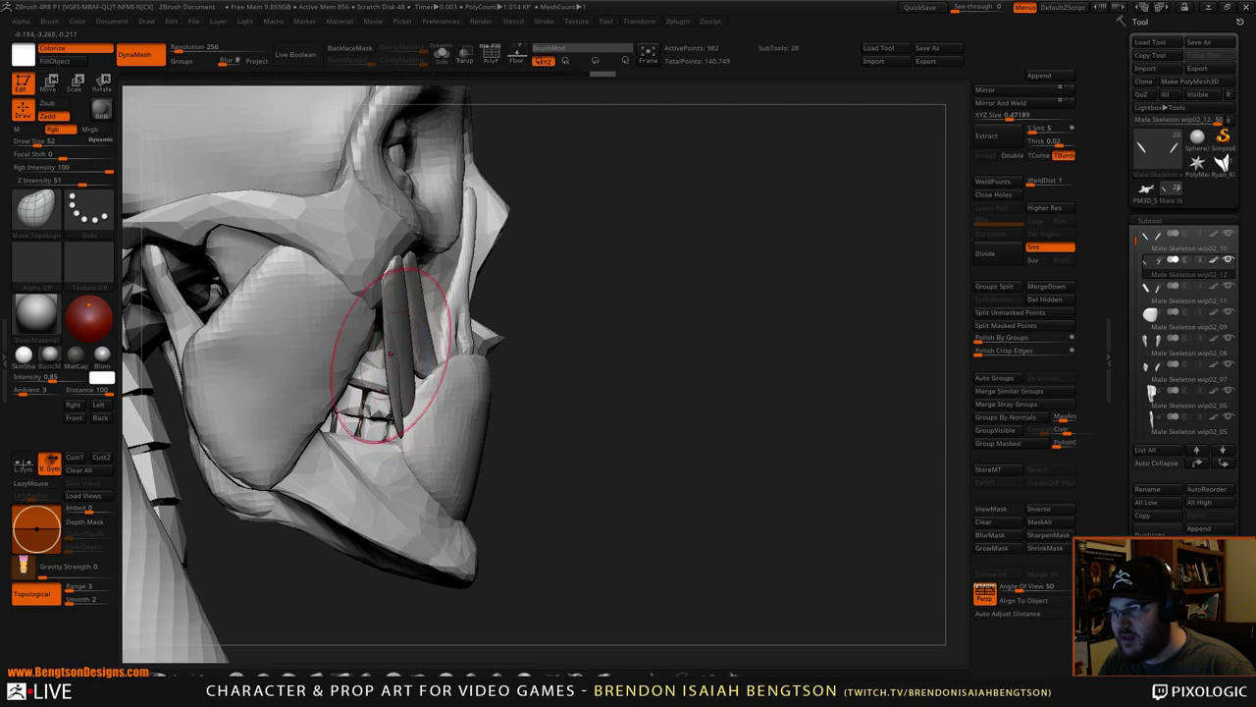
pyautogui.moveTo(634, 364)
pyautogui.mouseDown()
pyautogui.moveTo(687, 373)
pyautogui.moveTo(755, 267)
pyautogui.moveTo(763, 322)
pyautogui.moveTo(743, 291)
pyautogui.moveTo(899, 308)
pyautogui.moveTo(775, 346)
pyautogui.mouseUp()
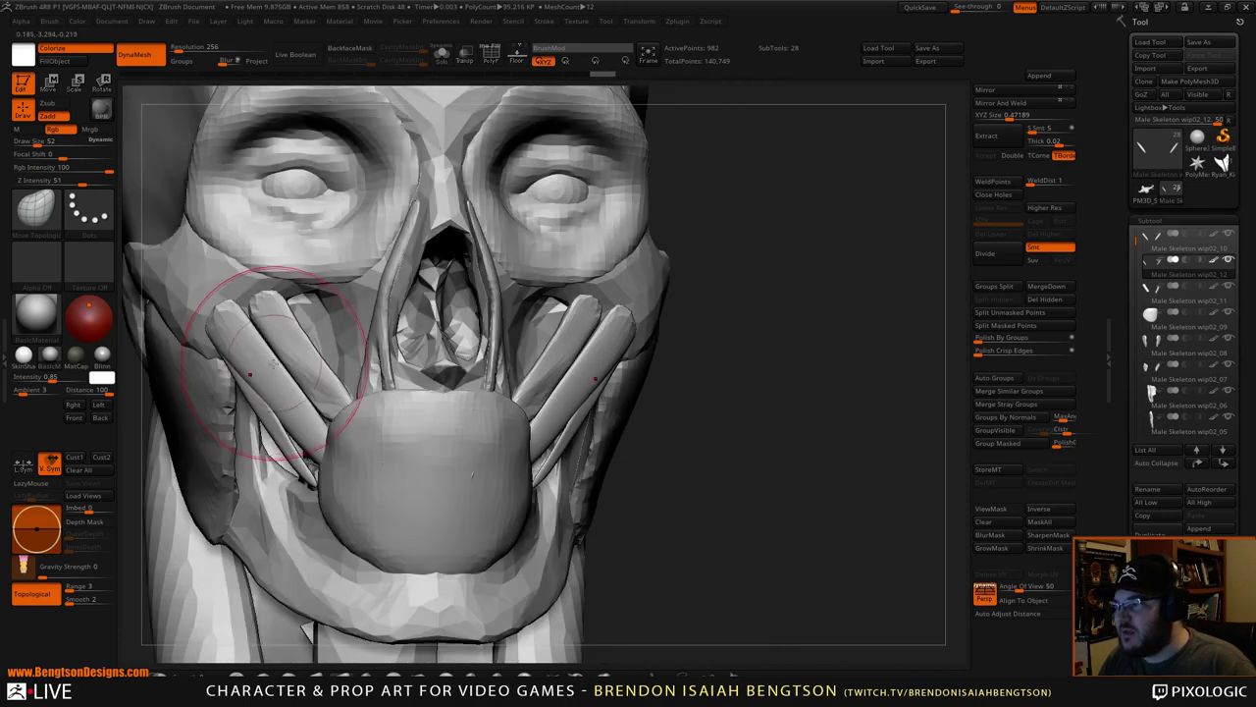
# - Select Male Skeleton wip02_10, adjust its upper ends and lower length with Move Topological, and reduce the draw size to 32
pyautogui.keyDown('alt'); pyautogui.click(267, 365); pyautogui.keyUp('alt')
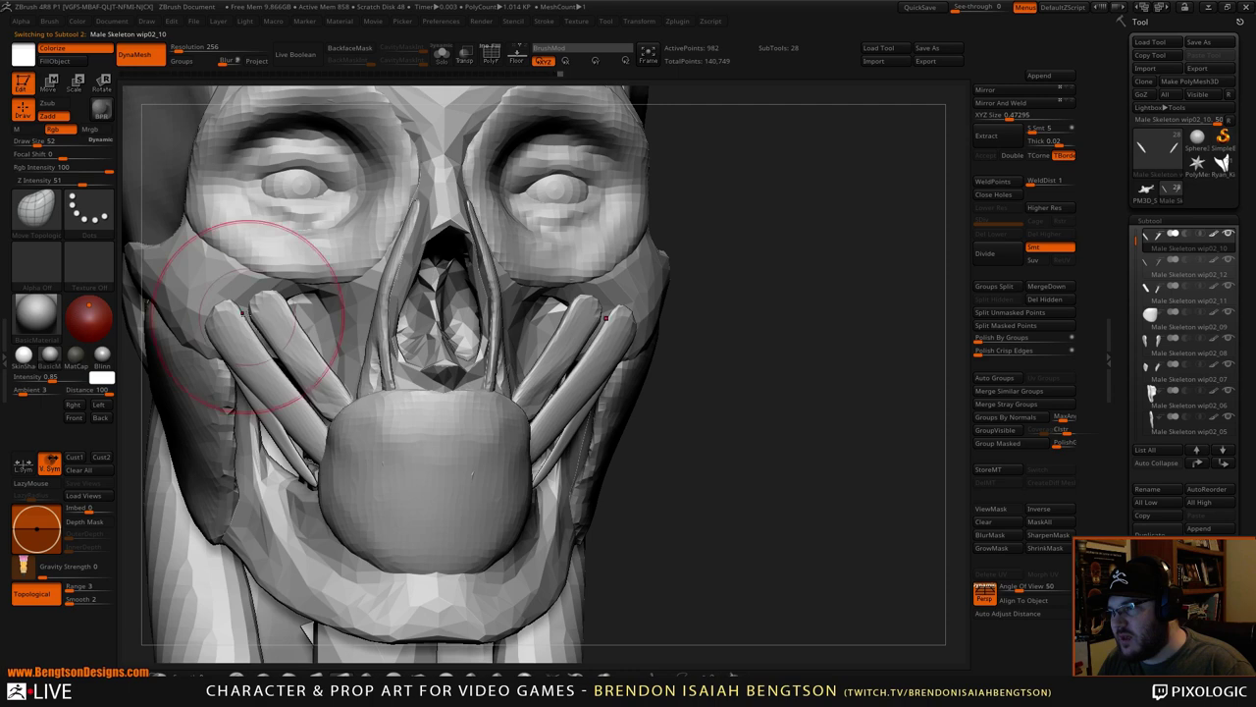
pyautogui.moveTo(241, 321); pyautogui.dragTo(230, 332)
pyautogui.moveTo(301, 407); pyautogui.dragTo(304, 415)
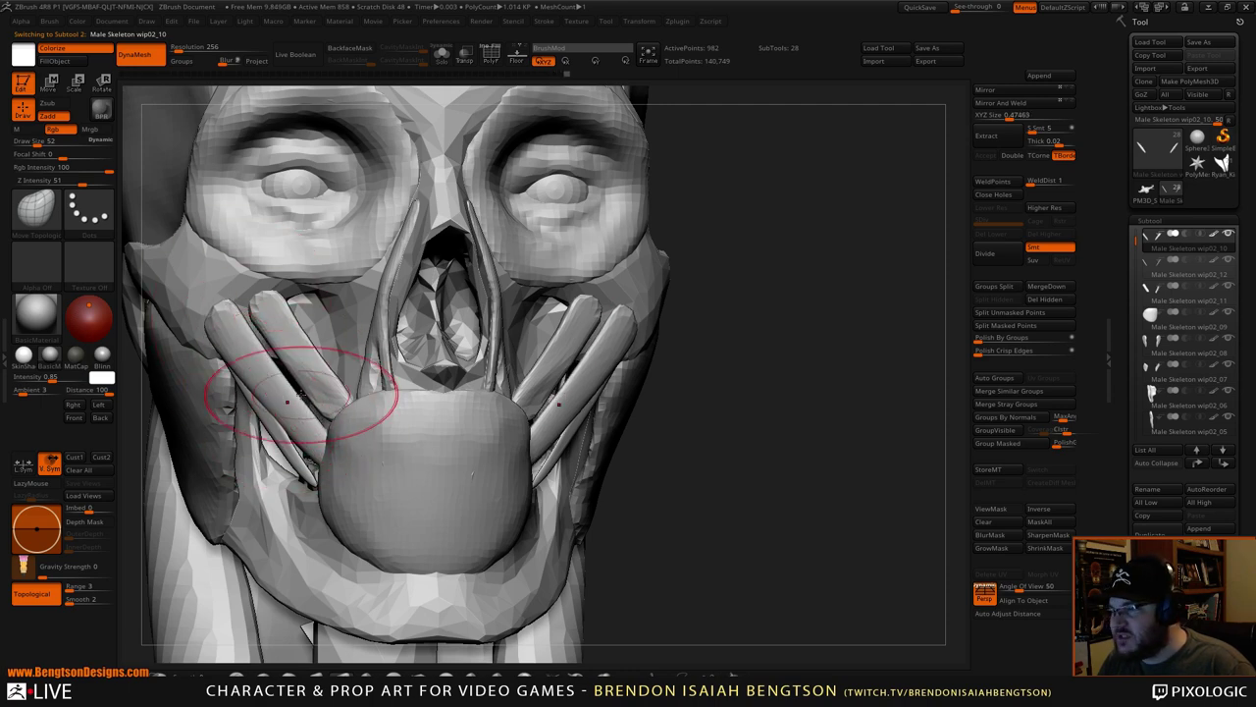
pyautogui.press('space')
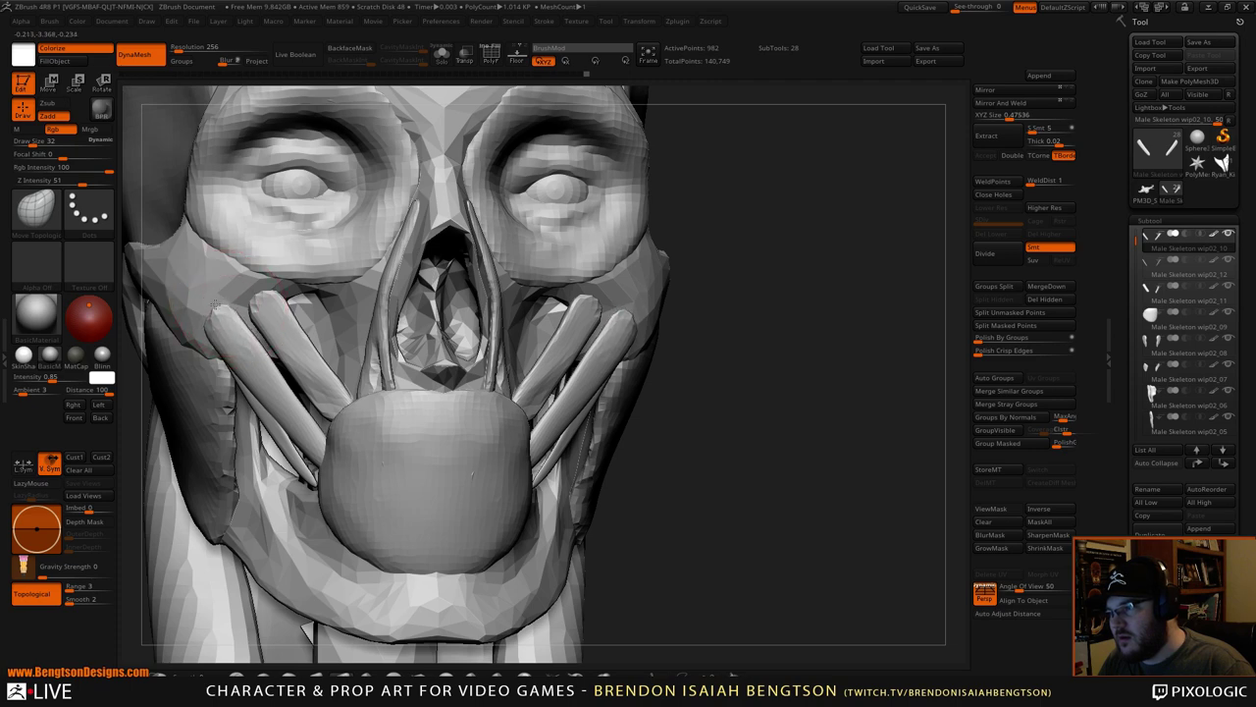
# - Examine the cheek muscles on the whole head and check the facial expression muscles in the browser's anatomy reference
pyautogui.keyDown('alt'); pyautogui.moveTo(799, 410); pyautogui.dragTo(702, 314); pyautogui.keyUp('alt')
pyautogui.moveTo(595, 342); pyautogui.dragTo(762, 304, button='right')
pyautogui.moveTo(762, 304); pyautogui.dragTo(786, 293)
pyautogui.moveTo(786, 293); pyautogui.dragTo(756, 292, button='right')
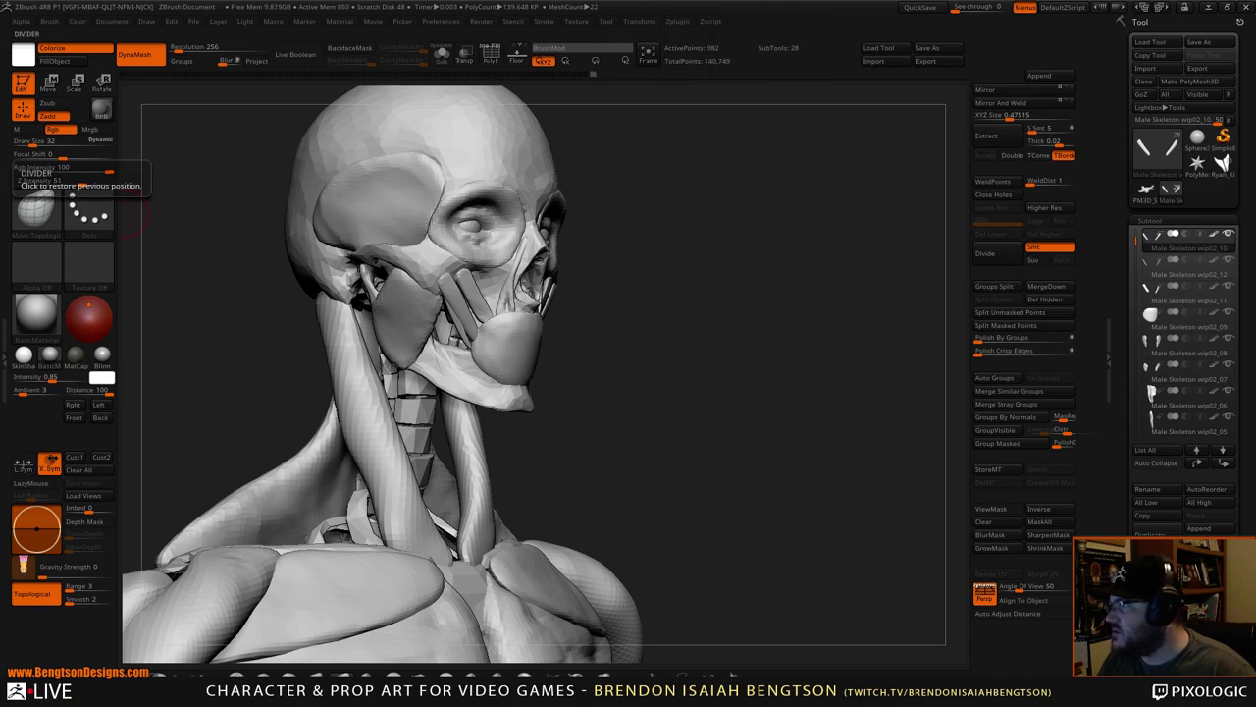
pyautogui.hotkey('alt', 'Tab')
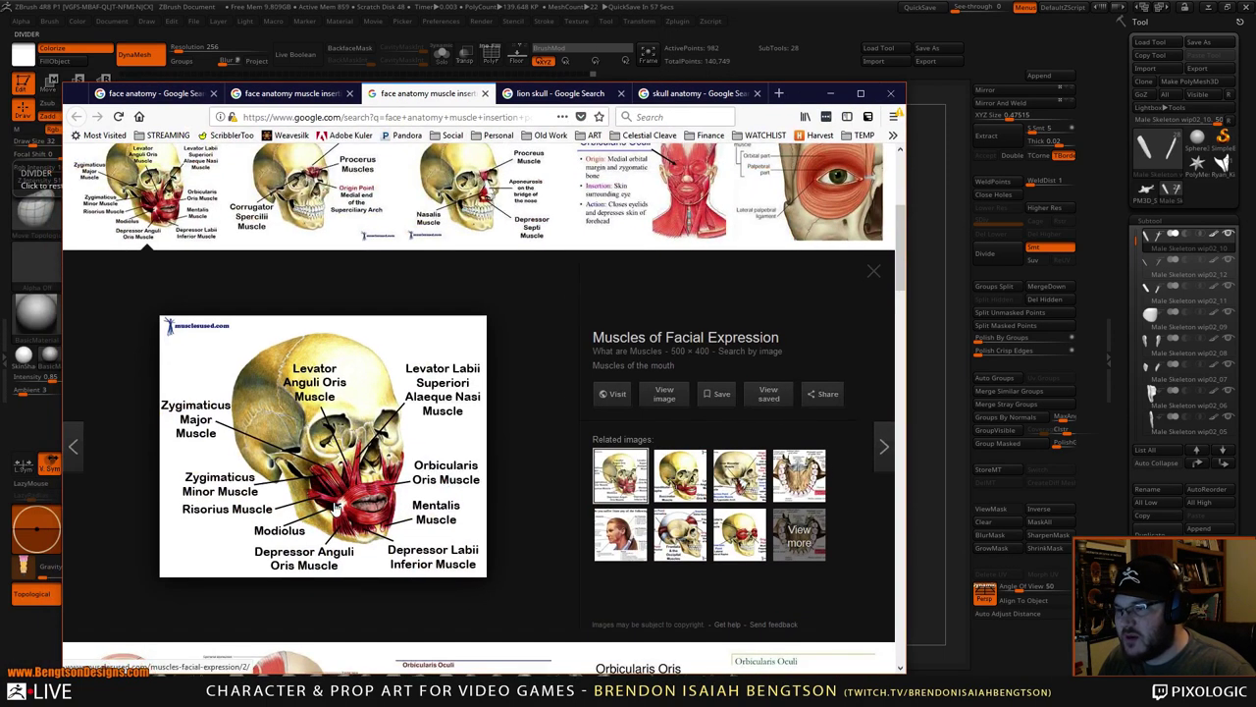
pyautogui.click(831, 93)
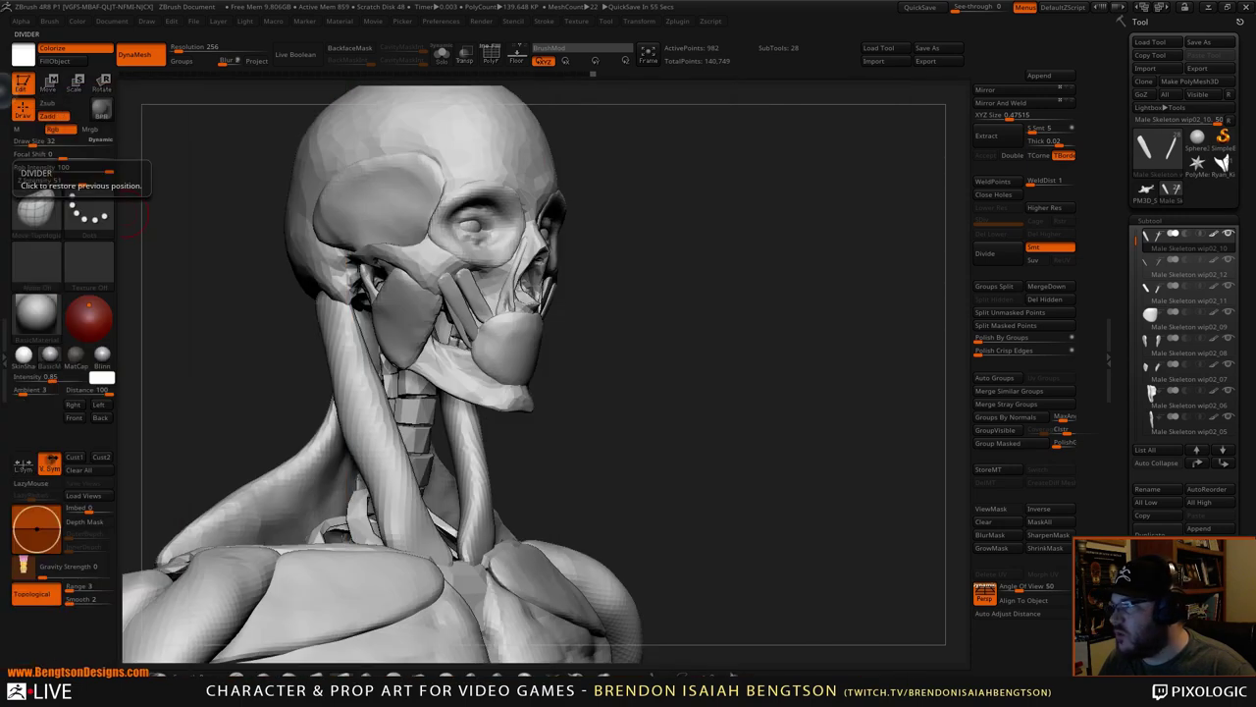
# - Hide the large jaw muscle subtool, Male Skeleton wip02_07, and duplicate the outer cheek muscles, Male Skeleton wip02_10
pyautogui.keyDown('alt'); pyautogui.moveTo(658, 322); pyautogui.dragTo(655, 401); pyautogui.keyUp('alt')
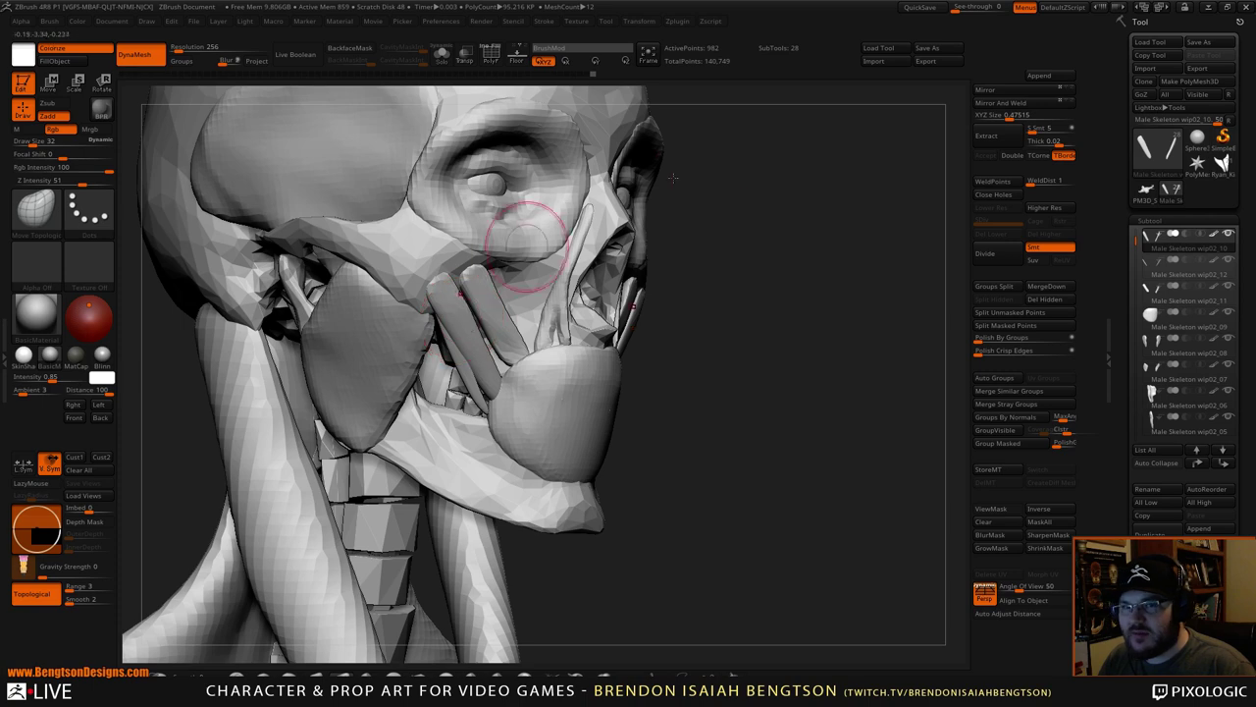
pyautogui.keyDown('alt'); pyautogui.click(340, 373); pyautogui.keyUp('alt')
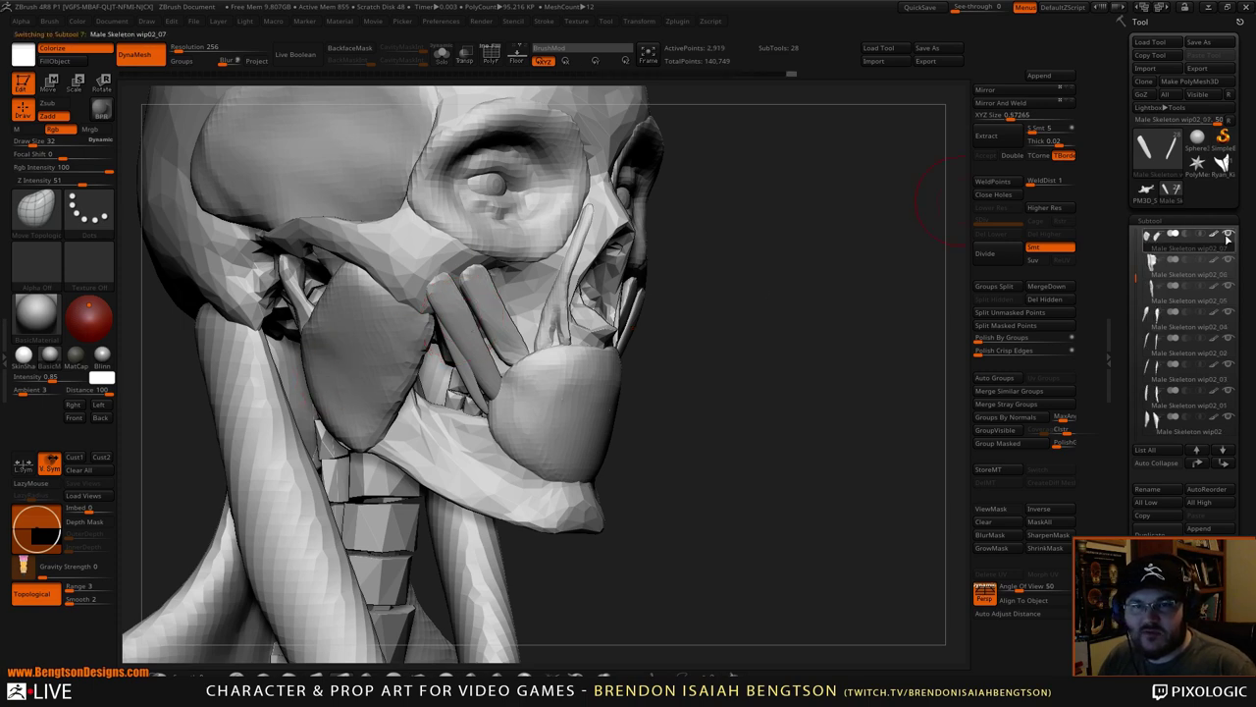
pyautogui.keyDown('alt'); pyautogui.click(467, 337); pyautogui.keyUp('alt')
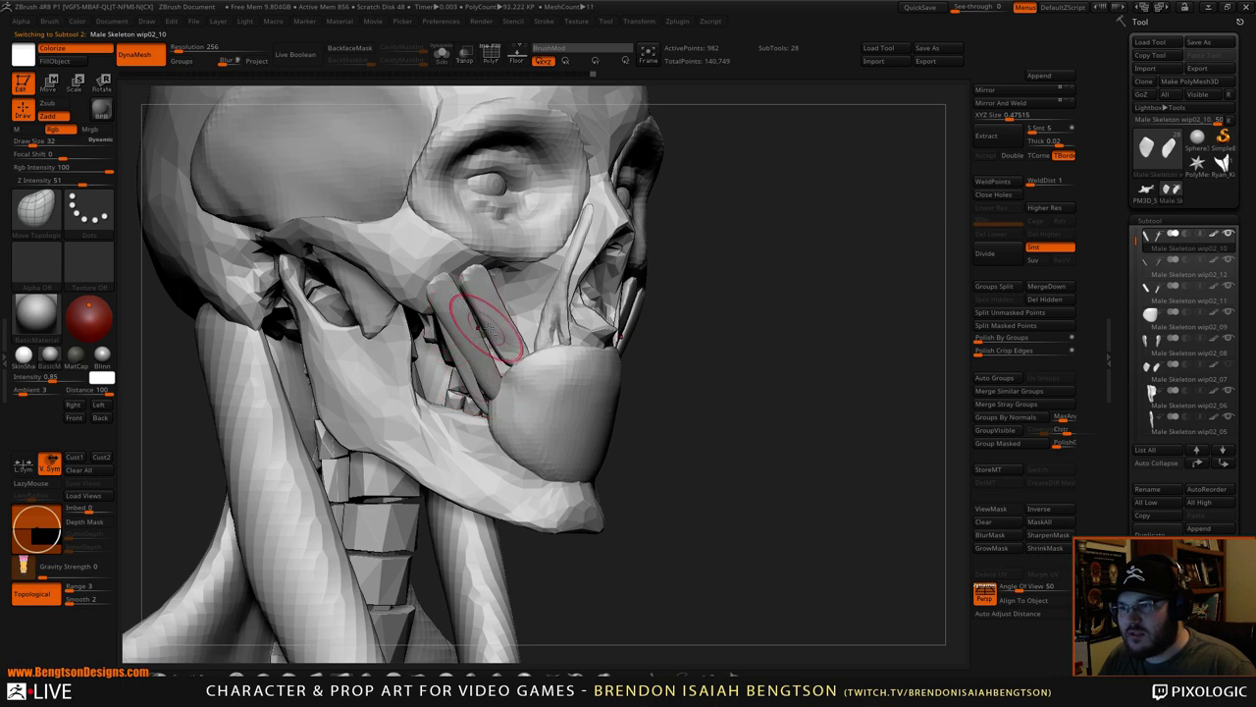
pyautogui.click(1146, 531)
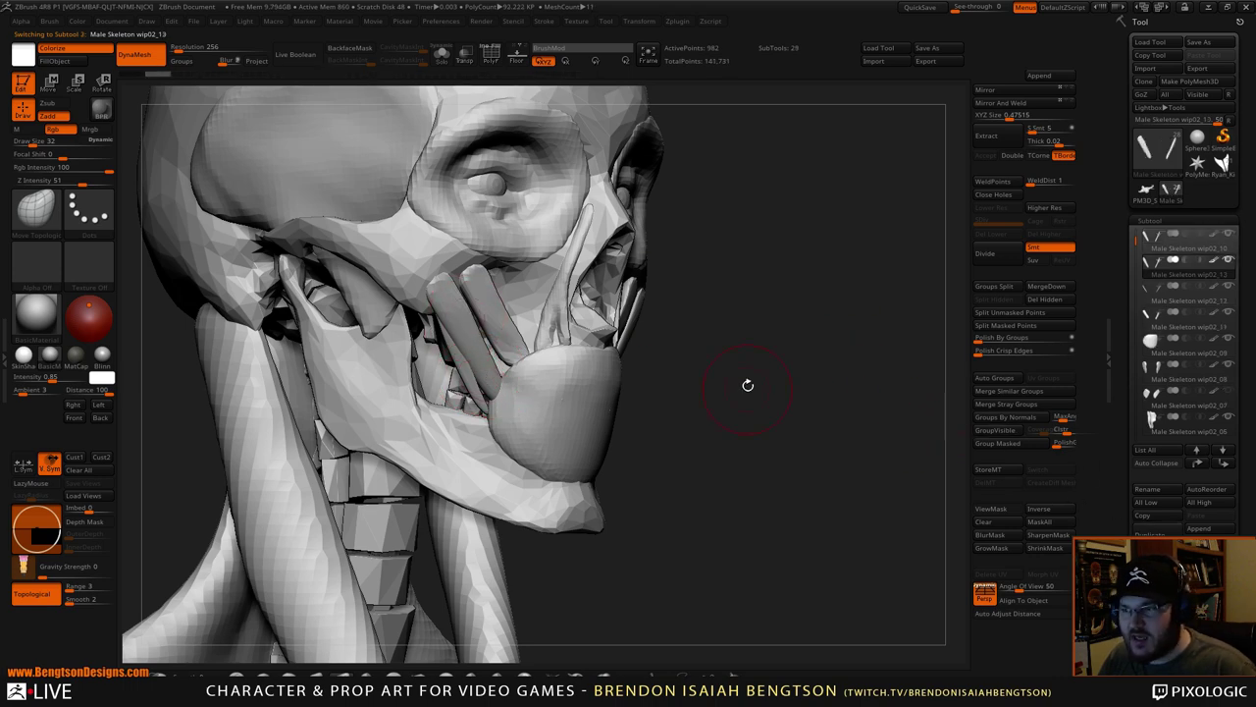
# - Rotate the new duplicate to a near-horizontal angle and lower it across the side teeth toward the mouth corner
pyautogui.moveTo(748, 386); pyautogui.dragTo(766, 379)
pyautogui.press('w')
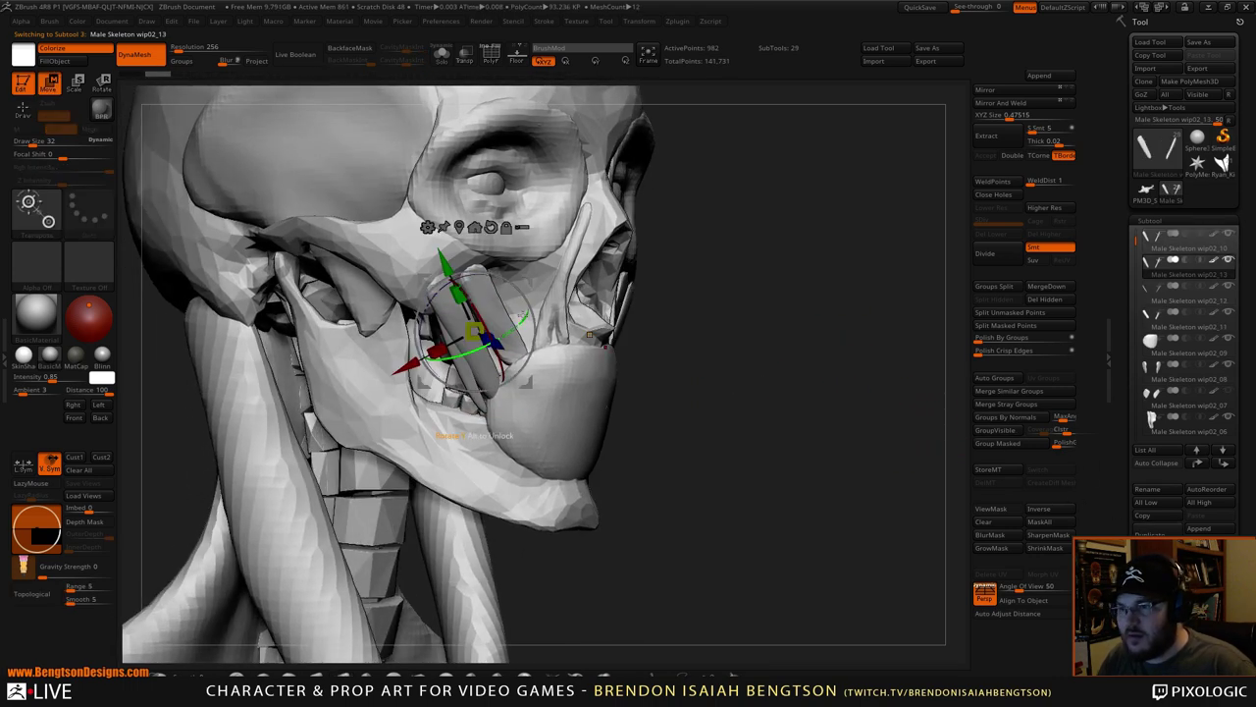
pyautogui.moveTo(526, 291); pyautogui.dragTo(493, 233)
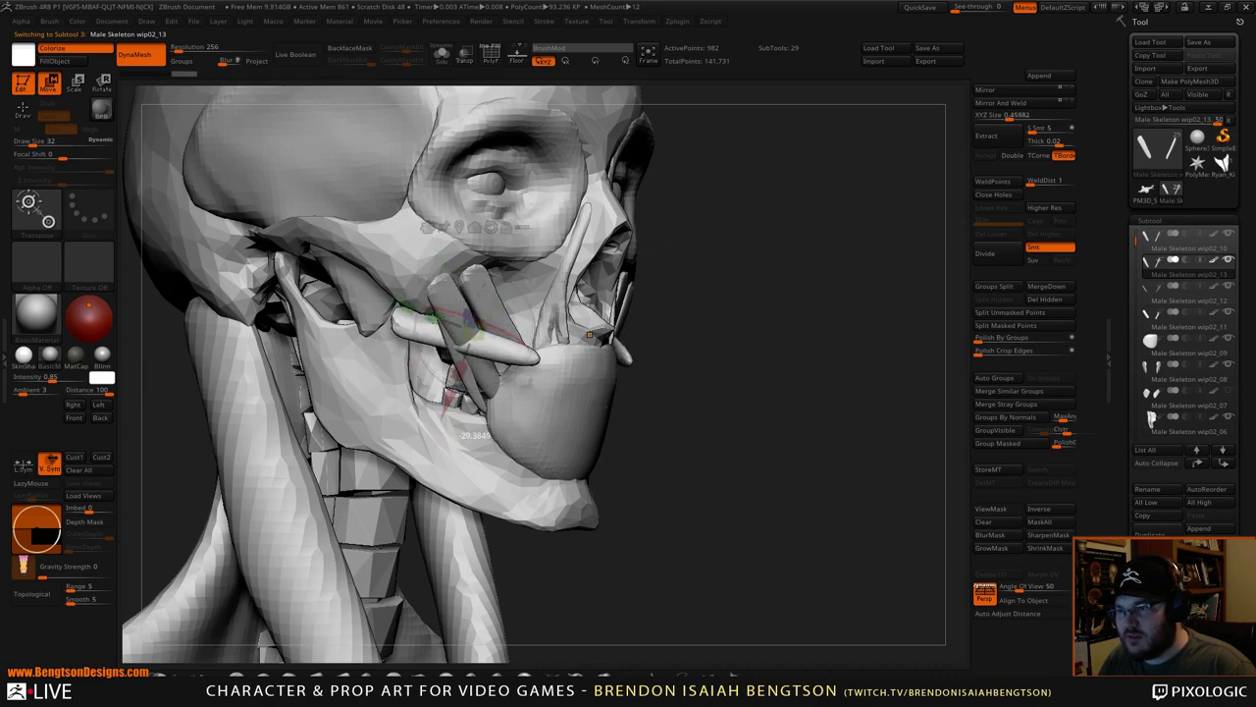
pyautogui.moveTo(464, 300); pyautogui.dragTo(464, 301)
pyautogui.moveTo(471, 393); pyautogui.dragTo(450, 438)
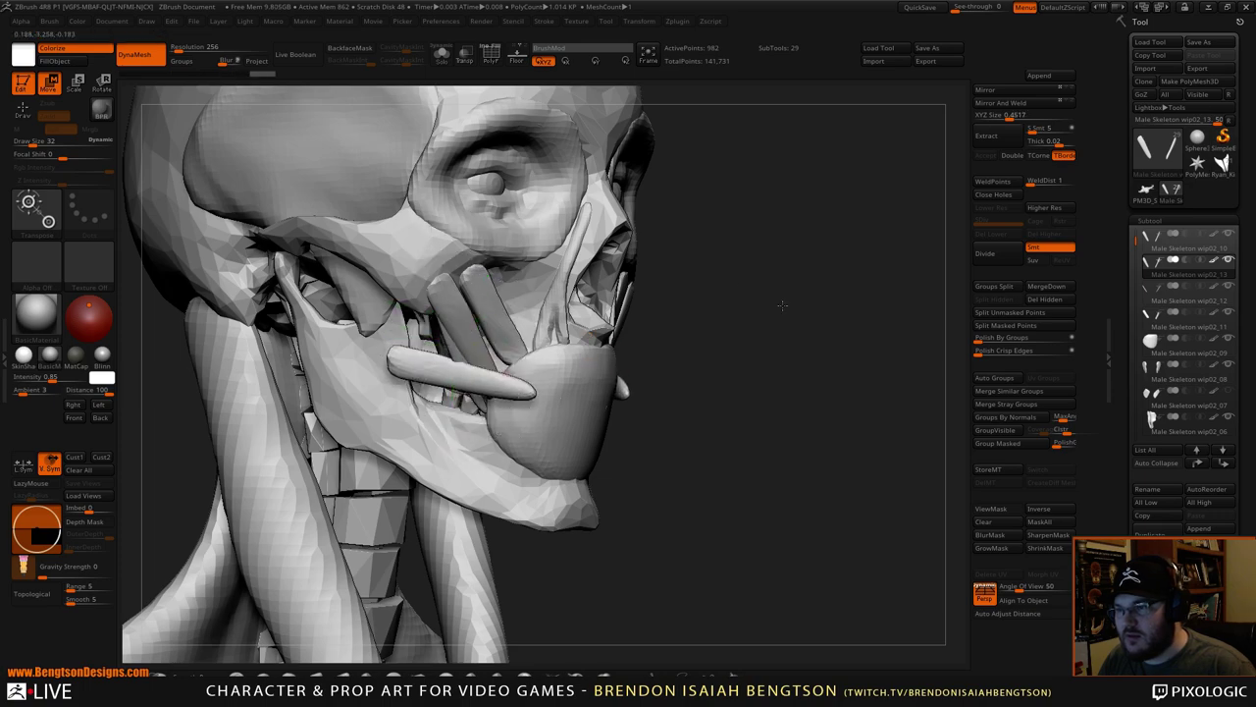
# - Move the duplicated muscle inward against the side teeth and rotate it to follow the curve of the jaw
pyautogui.moveTo(782, 305); pyautogui.dragTo(799, 300)
pyautogui.moveTo(722, 305); pyautogui.dragTo(755, 305)
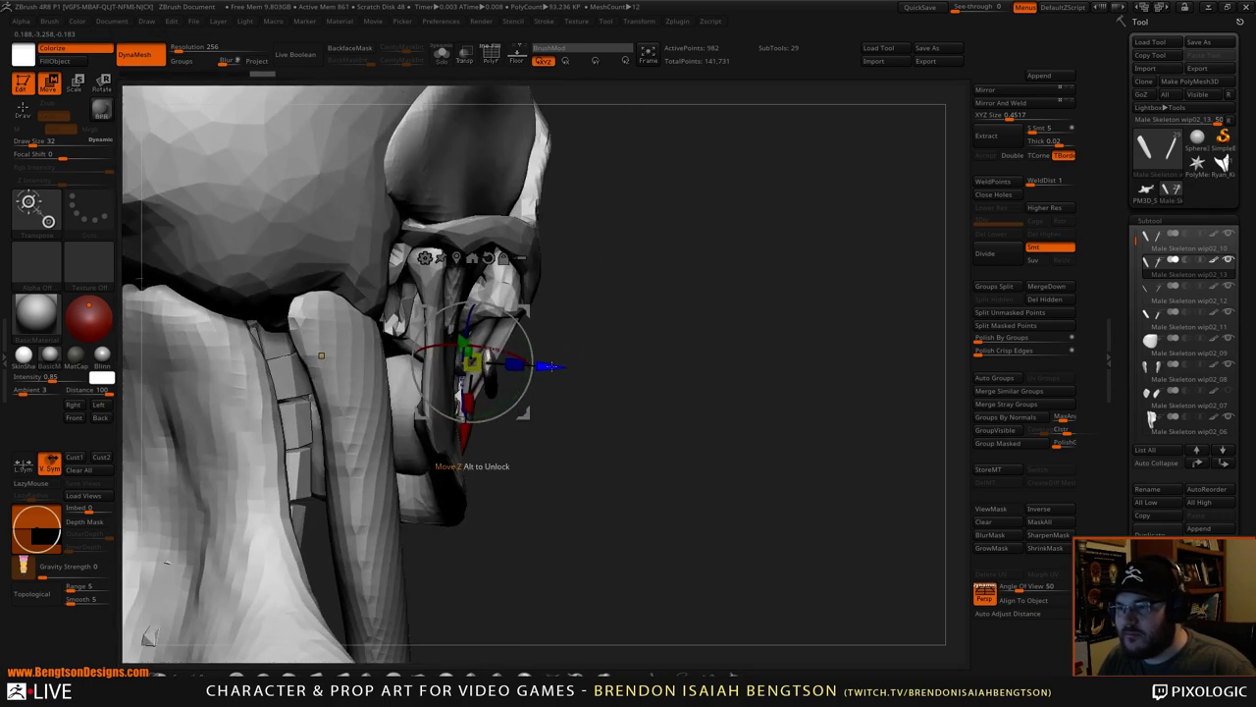
pyautogui.moveTo(517, 363); pyautogui.dragTo(746, 324)
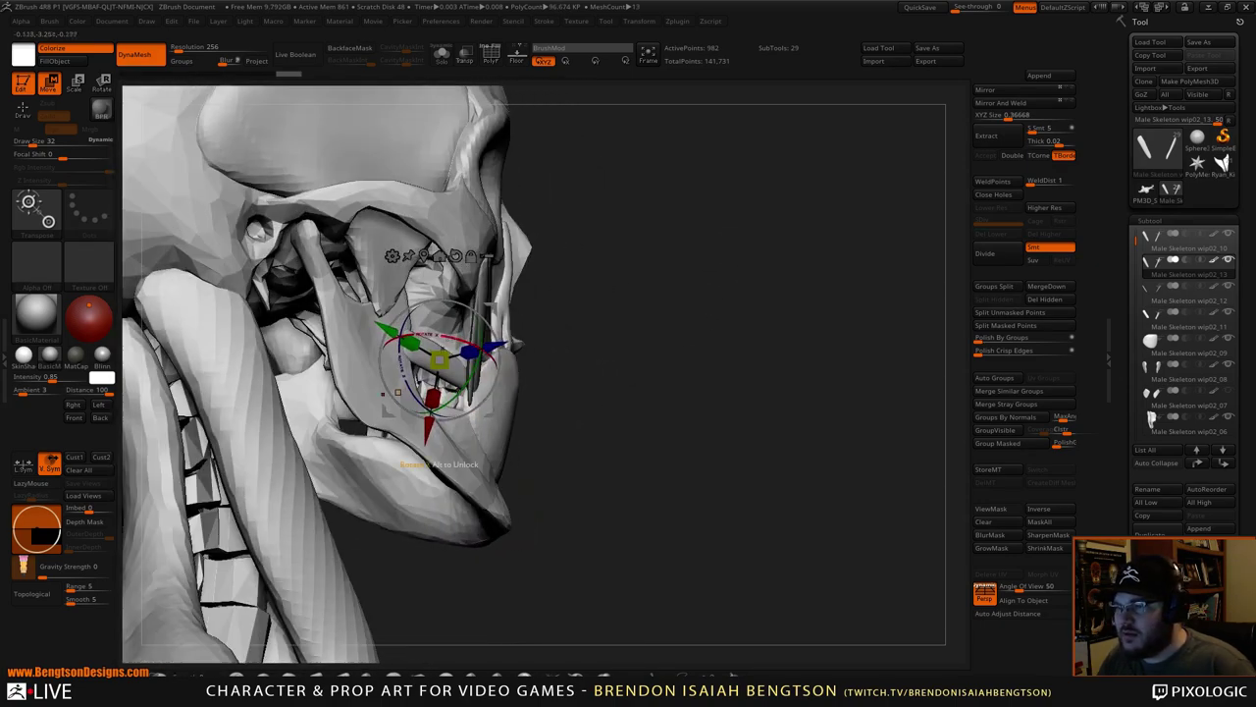
pyautogui.moveTo(428, 461); pyautogui.dragTo(433, 461)
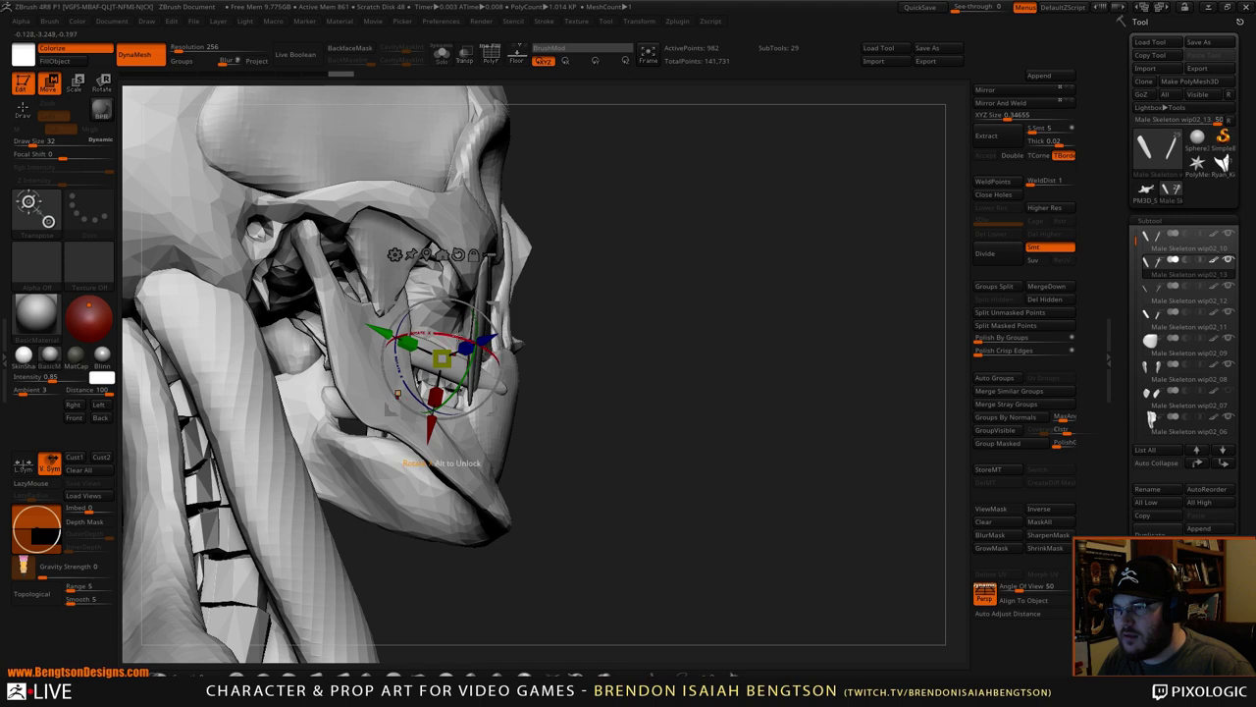
# - Rotate the duplicated muscle so it slopes down from the jaw toward the mouth corner
pyautogui.moveTo(844, 312); pyautogui.dragTo(771, 306)
pyautogui.moveTo(485, 316); pyautogui.dragTo(487, 321)
pyautogui.moveTo(814, 359); pyautogui.dragTo(839, 354)
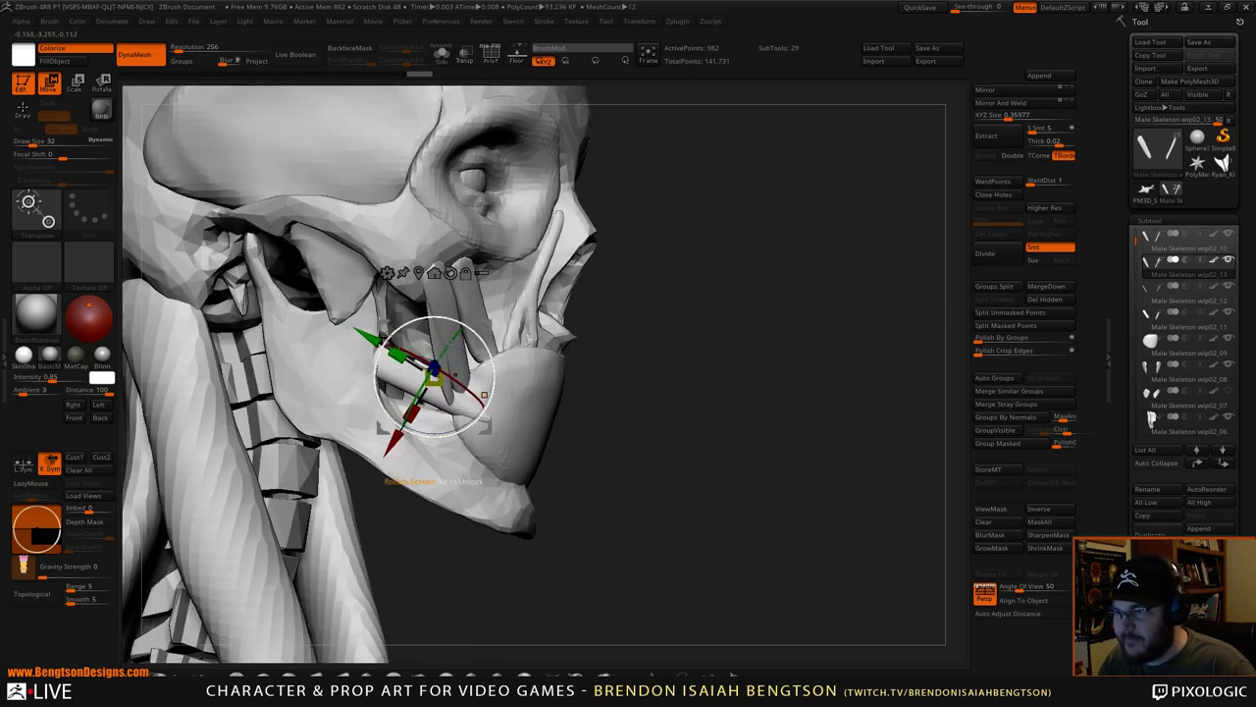
pyautogui.moveTo(484, 395); pyautogui.dragTo(484, 394)
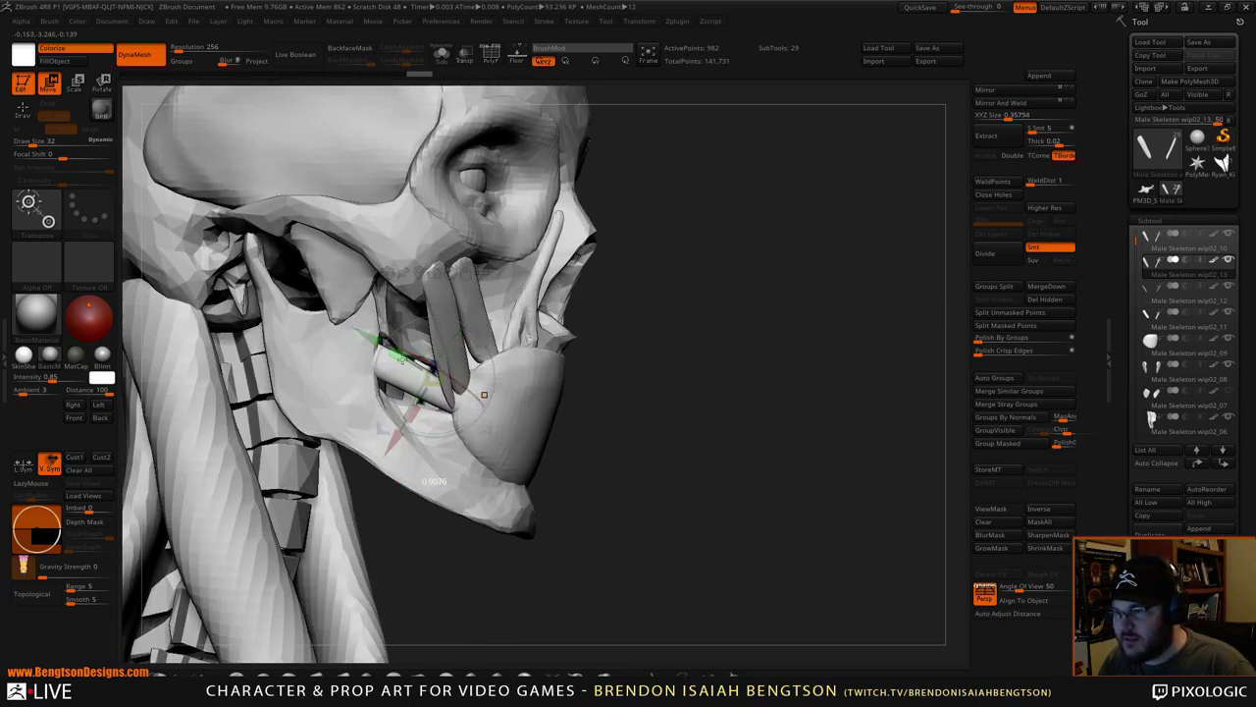
# - Shorten the duplicated muscle along its length, using transparency to judge the fit, and return the display to opaque
pyautogui.moveTo(403, 360); pyautogui.dragTo(401, 365)
pyautogui.hotkey('shift', 't')
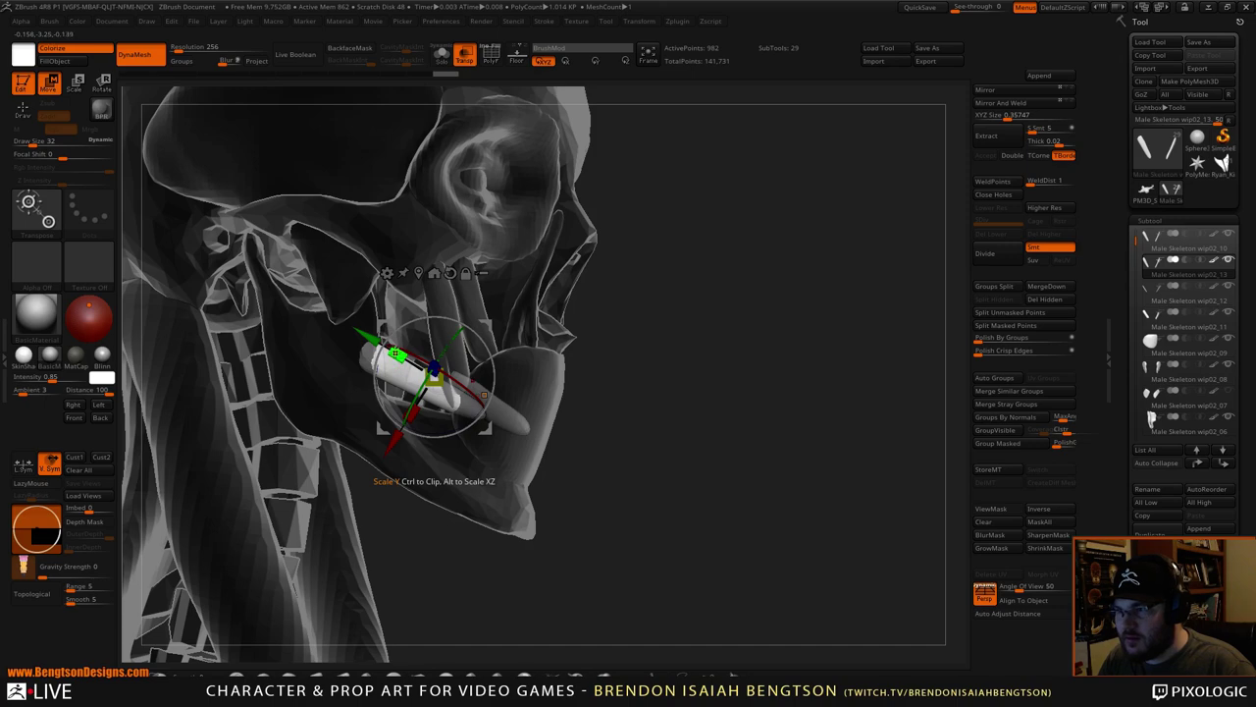
pyautogui.moveTo(483, 395); pyautogui.dragTo(484, 395)
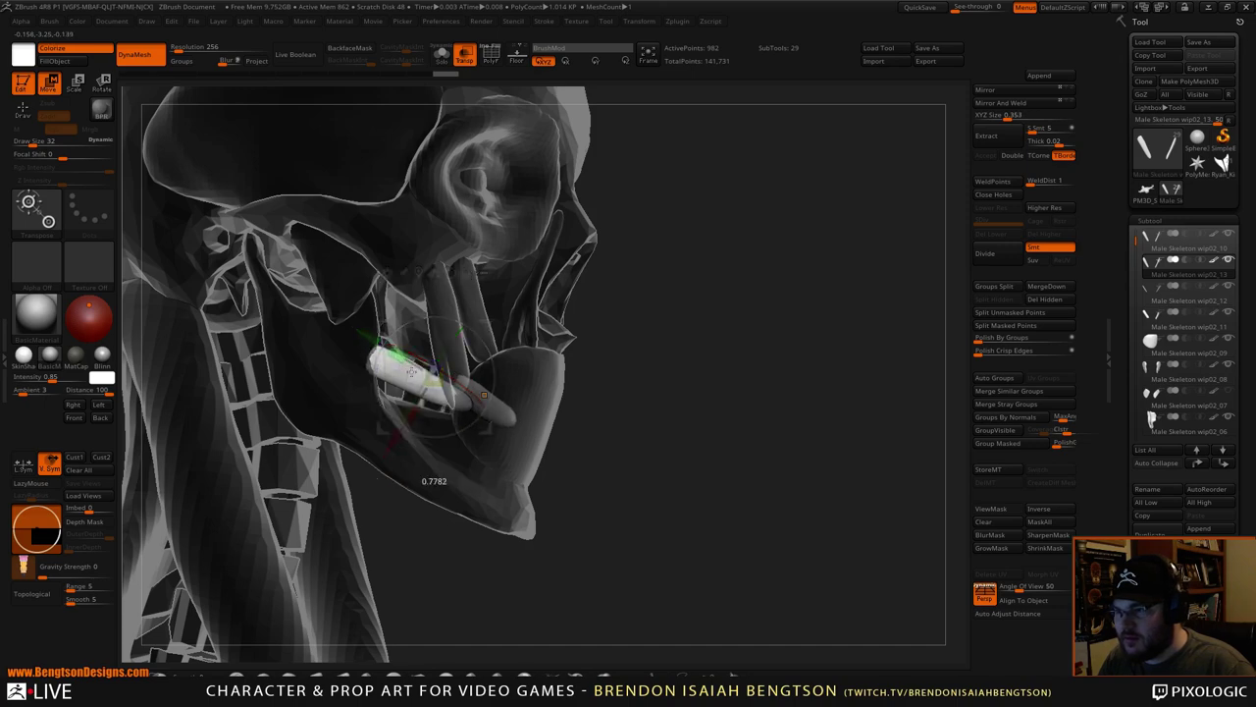
pyautogui.moveTo(410, 372); pyautogui.dragTo(409, 371)
pyautogui.press('q')
pyautogui.moveTo(781, 321)
pyautogui.mouseDown()
pyautogui.moveTo(773, 340)
pyautogui.moveTo(742, 351)
pyautogui.moveTo(828, 345)
pyautogui.moveTo(776, 339)
pyautogui.moveTo(755, 312)
pyautogui.mouseUp()
pyautogui.press('w')
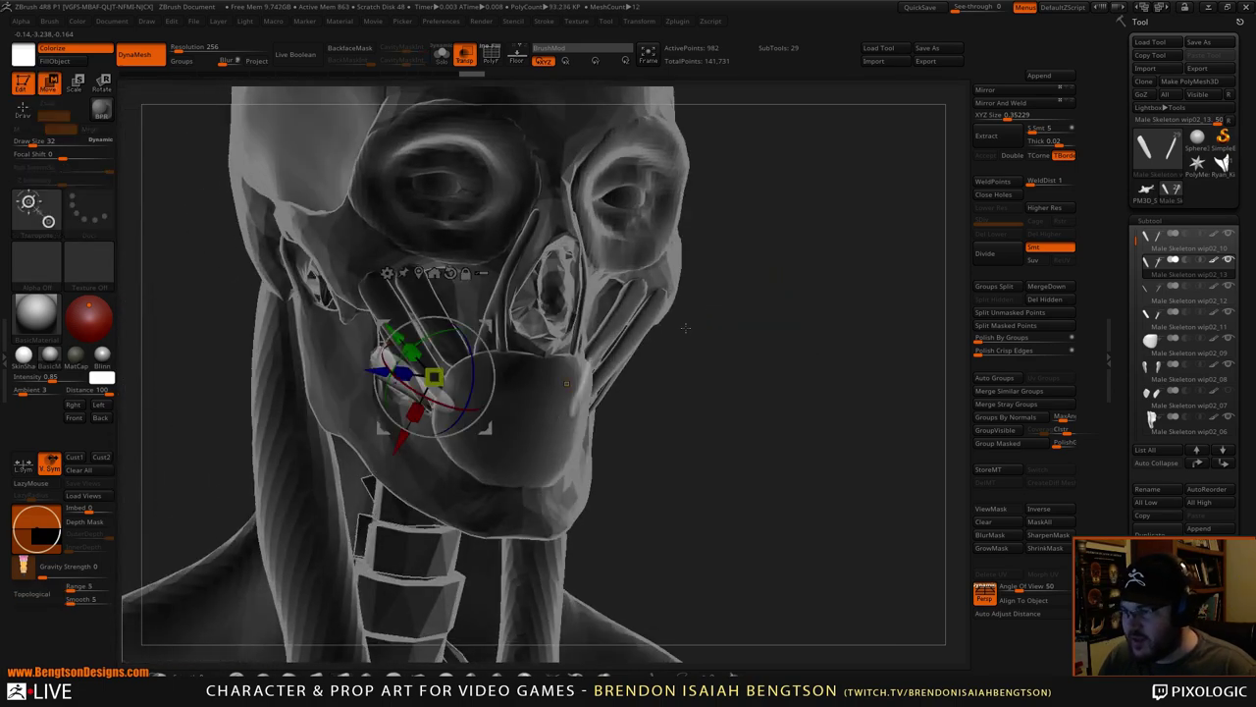
pyautogui.hotkey('shift', 't')
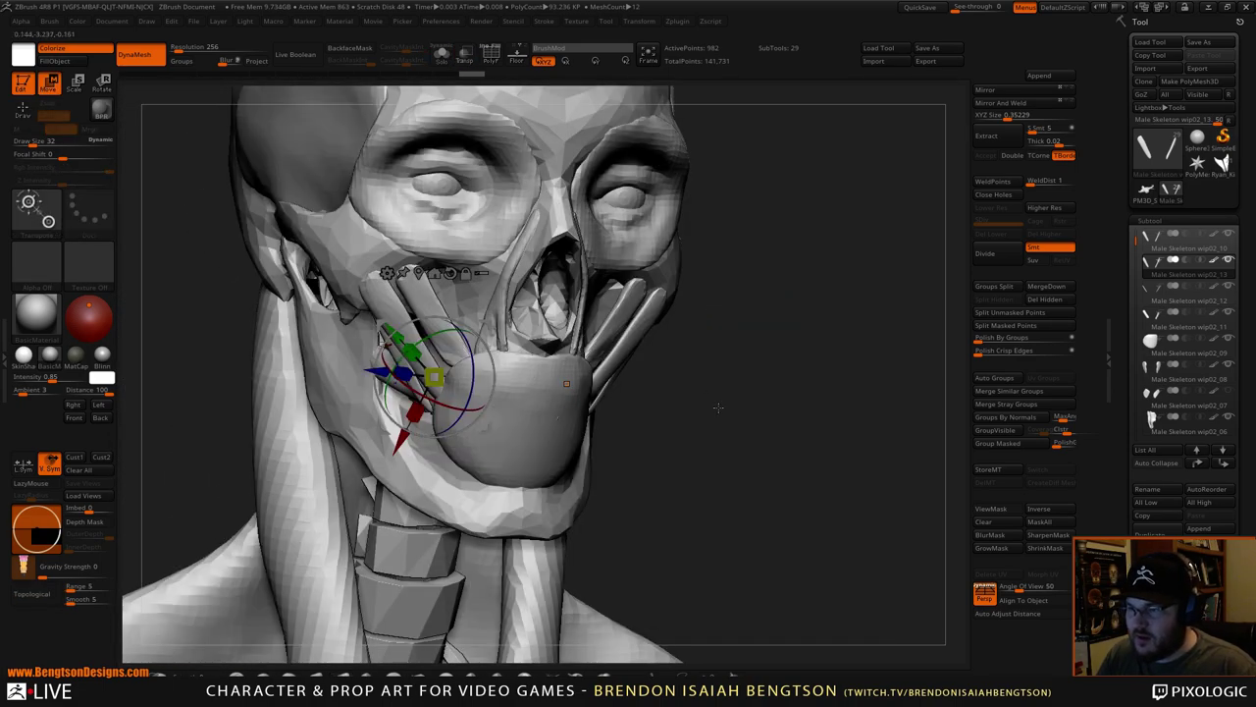
# - Set the draw size to 49 and reshape the duplicated muscle between jaw and mouth with Move Topological
pyautogui.moveTo(718, 409)
pyautogui.mouseDown()
pyautogui.moveTo(734, 401)
pyautogui.moveTo(686, 401)
pyautogui.moveTo(698, 398)
pyautogui.mouseUp()
pyautogui.press('q')
pyautogui.press('s')
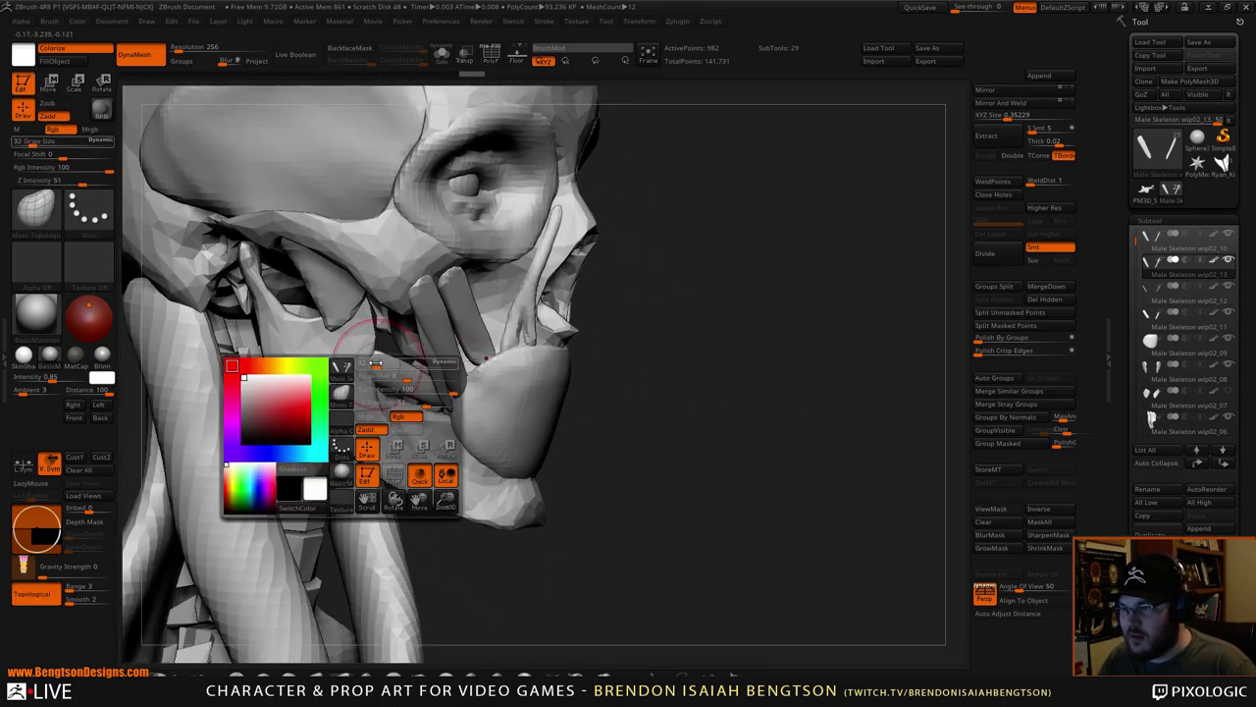
pyautogui.moveTo(359, 364)
pyautogui.mouseDown()
pyautogui.moveTo(373, 368)
pyautogui.moveTo(375, 352)
pyautogui.mouseUp()
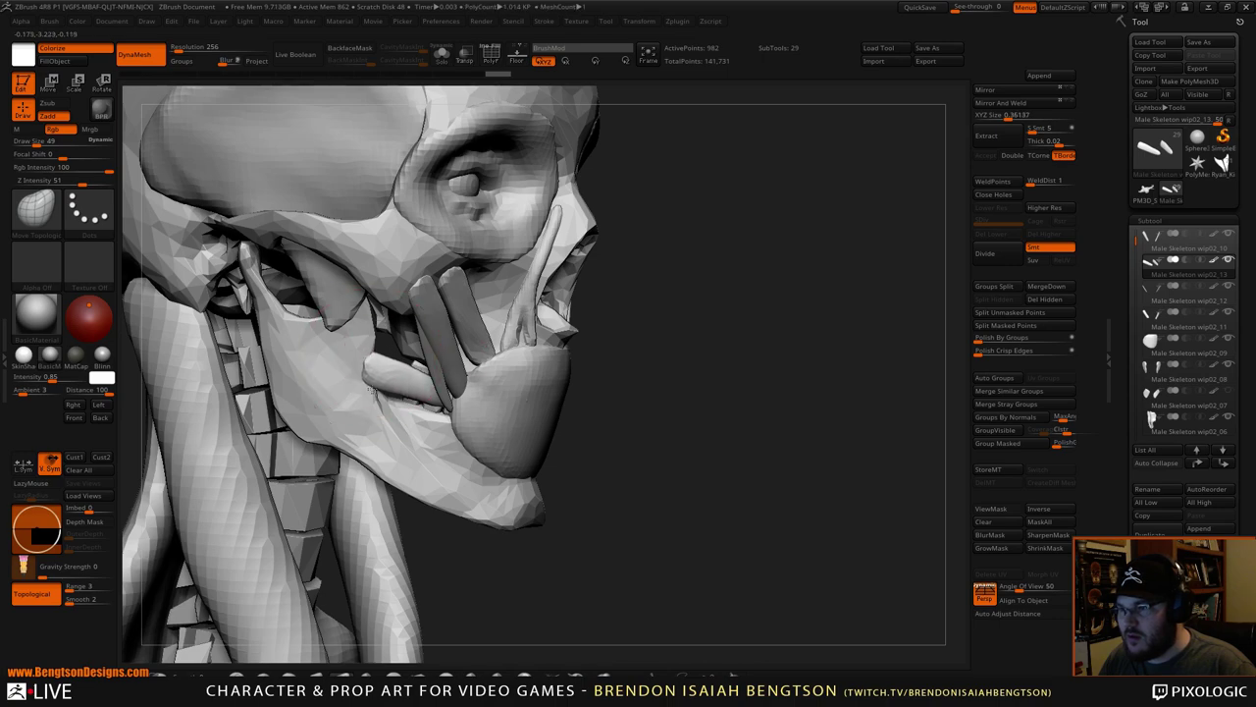
pyautogui.moveTo(543, 397); pyautogui.dragTo(563, 404, button='right')
pyautogui.moveTo(484, 435); pyautogui.dragTo(388, 407, button='right')
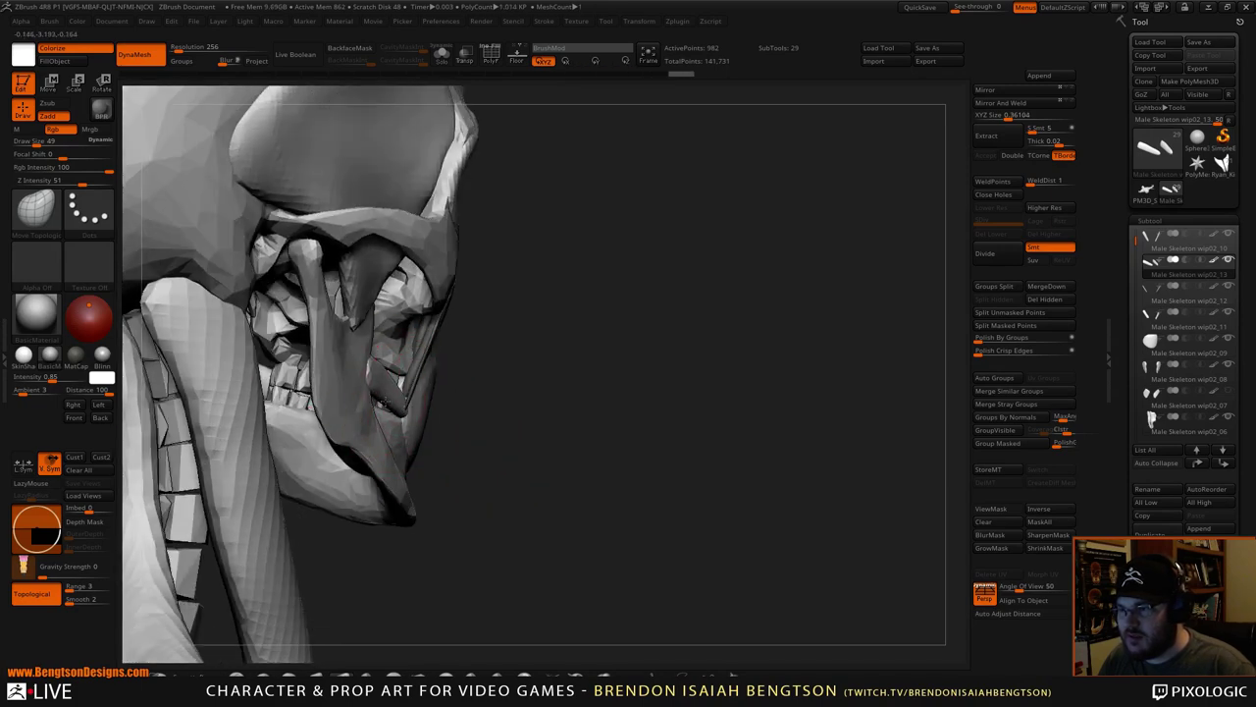
pyautogui.moveTo(628, 385); pyautogui.dragTo(535, 398)
# - Select the cheek muscles Male Skeleton wip02_12, wip02_10 and wip02_11 in turn and refine their shape toward the mouth corner
pyautogui.keyDown('alt'); pyautogui.click(413, 390); pyautogui.keyUp('alt')
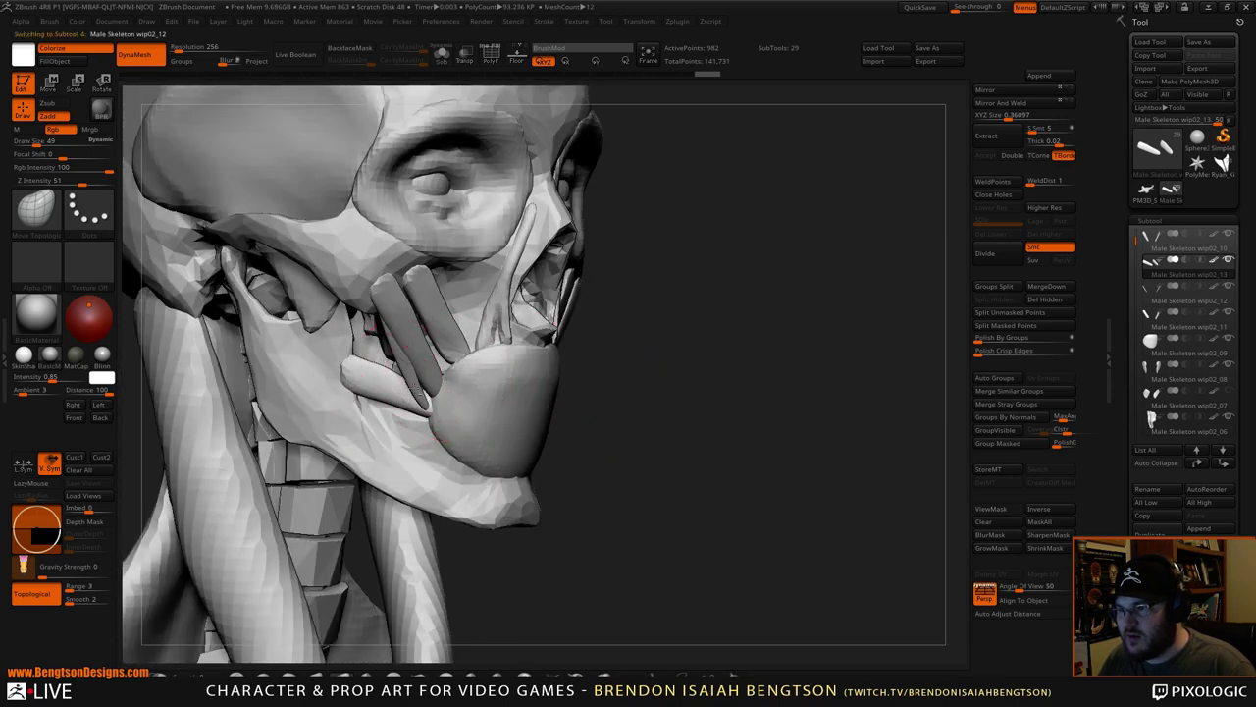
pyautogui.keyDown('alt'); pyautogui.click(423, 370); pyautogui.keyUp('alt')
pyautogui.moveTo(773, 385); pyautogui.dragTo(730, 361)
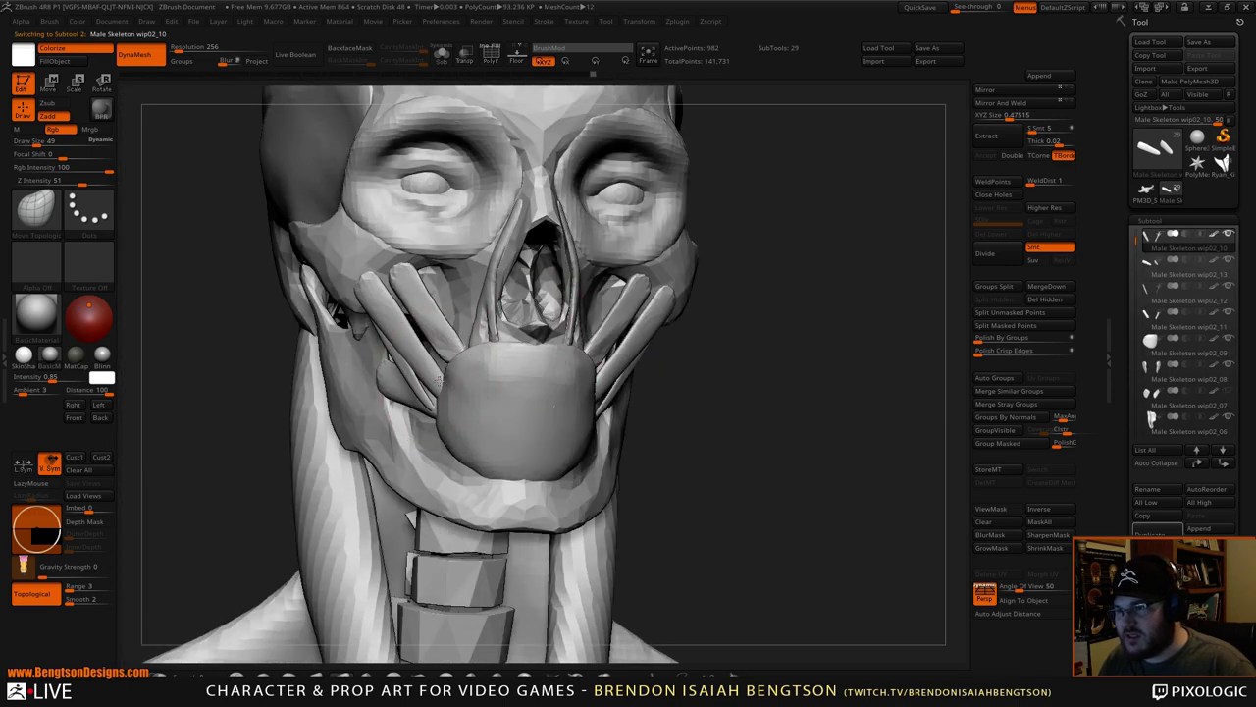
pyautogui.keyDown('alt'); pyautogui.click(449, 348); pyautogui.keyUp('alt')
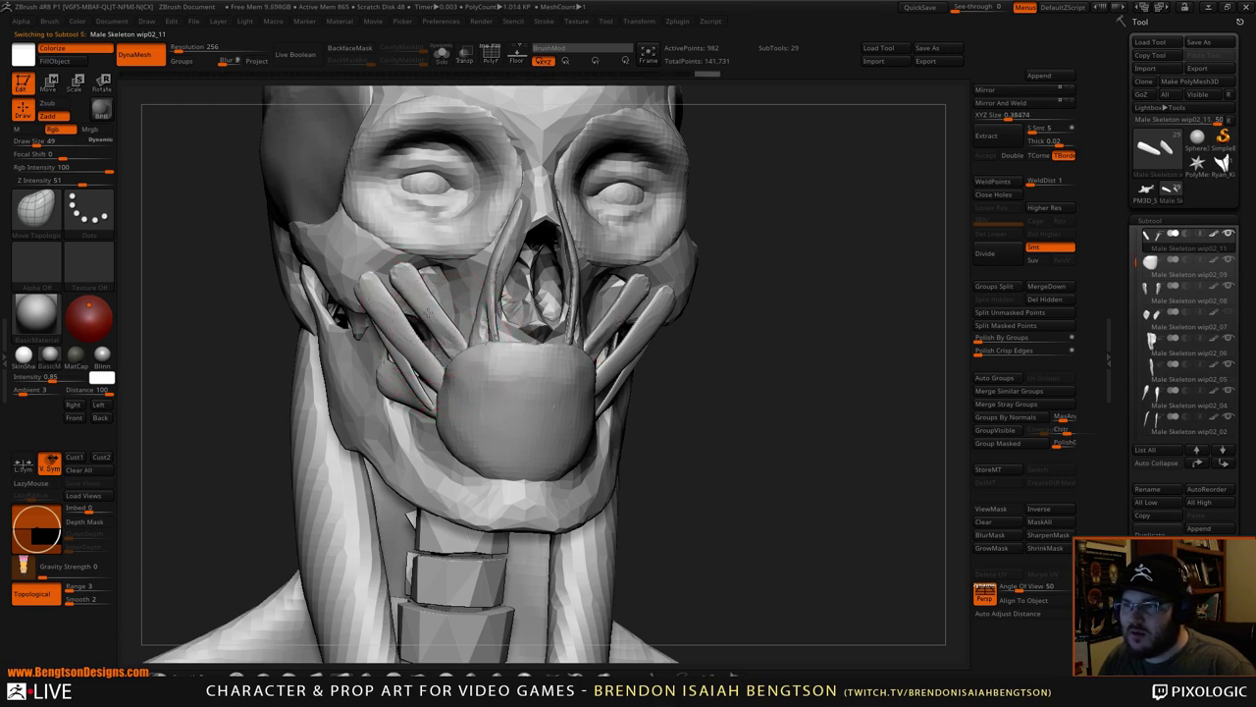
pyautogui.moveTo(712, 410); pyautogui.dragTo(760, 356)
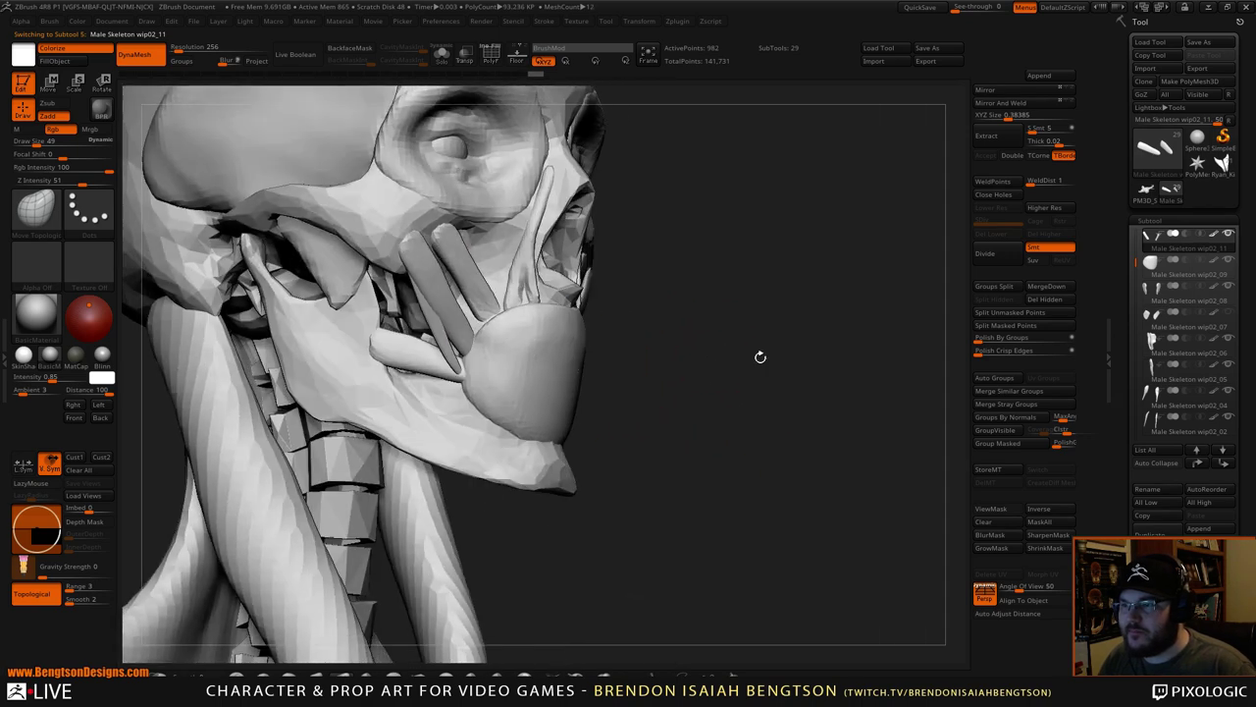
pyautogui.keyDown('alt'); pyautogui.click(462, 335); pyautogui.keyUp('alt')
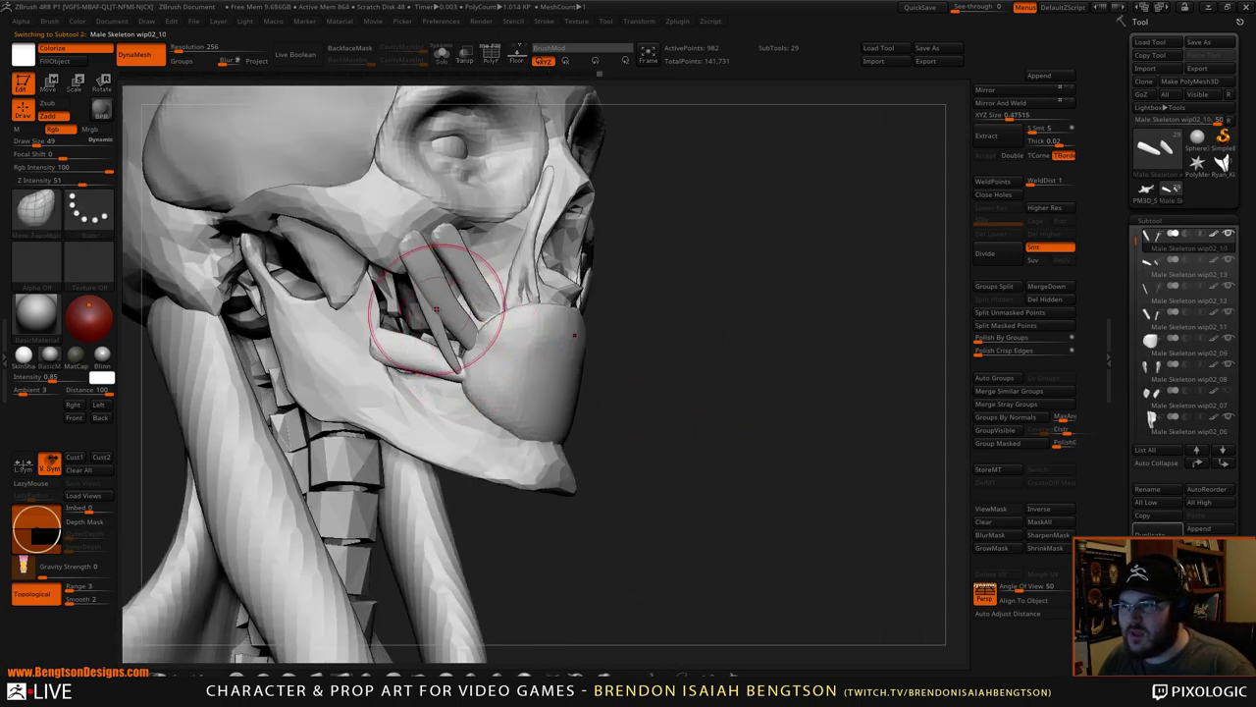
pyautogui.moveTo(688, 298); pyautogui.dragTo(637, 320)
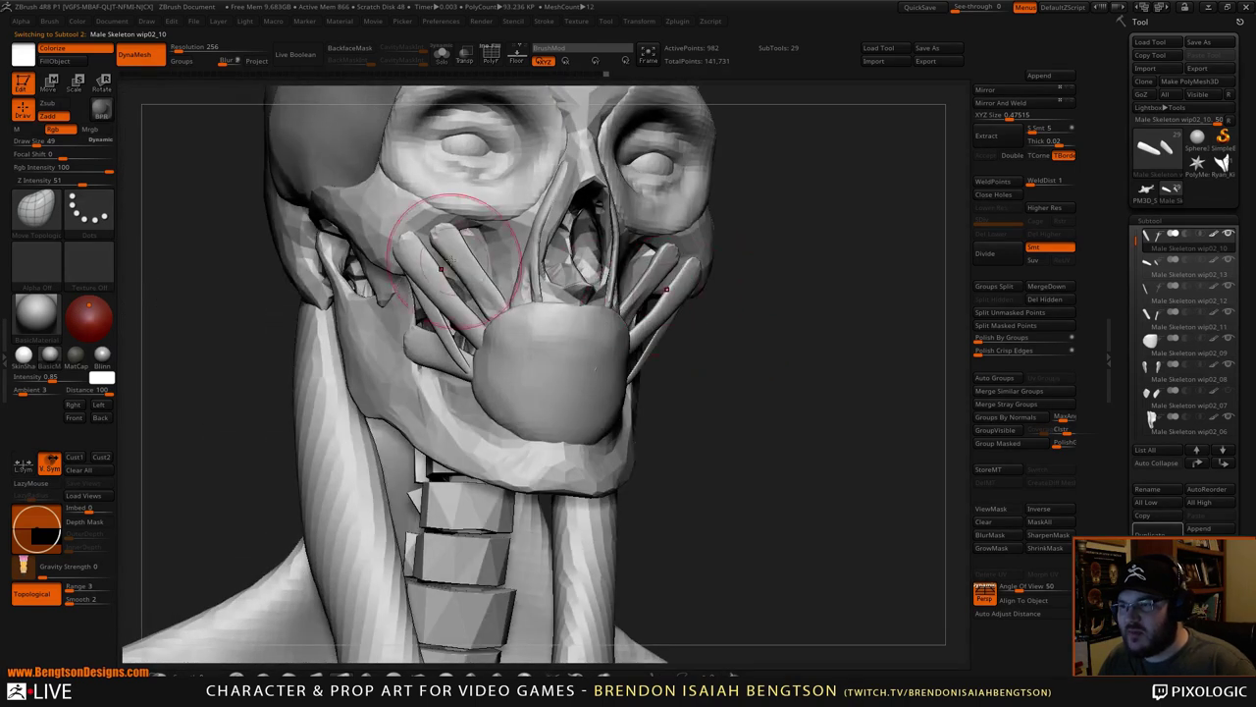
pyautogui.keyDown('alt'); pyautogui.click(461, 366); pyautogui.keyUp('alt')
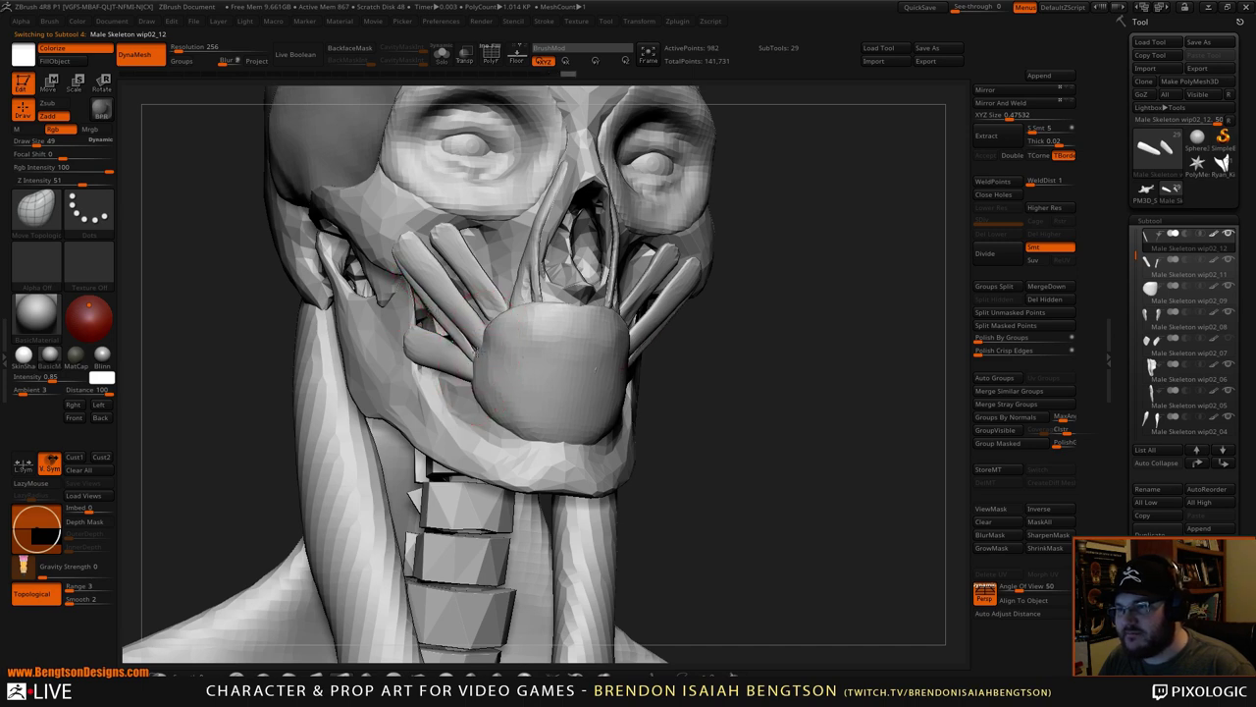
pyautogui.press('shift')
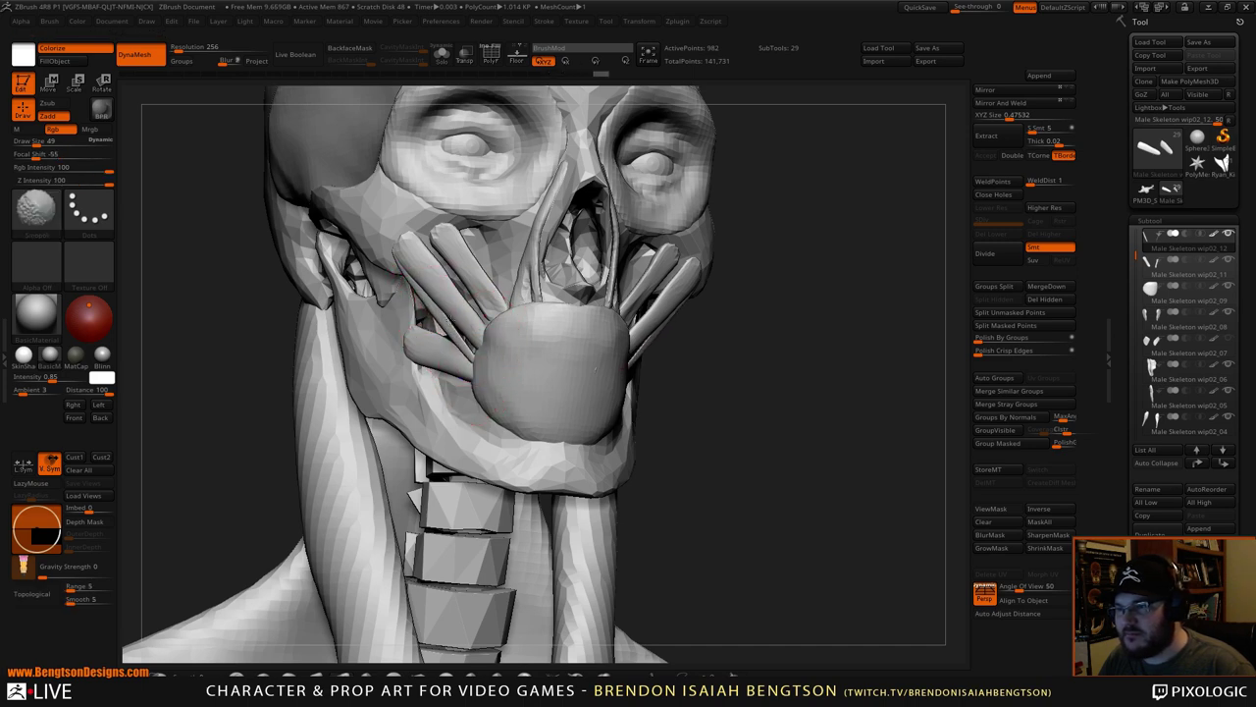
# - Examine the cheek and jaw-to-mouth muscles from both sides, behind and the front of the head
pyautogui.moveTo(727, 387)
pyautogui.keyDown('alt'); pyautogui.mouseDown()
pyautogui.moveTo(733, 354)
pyautogui.moveTo(774, 382)
pyautogui.moveTo(738, 371)
pyautogui.moveTo(779, 364)
pyautogui.moveTo(766, 435)
pyautogui.moveTo(771, 401)
pyautogui.moveTo(692, 384)
pyautogui.moveTo(798, 413)
pyautogui.moveTo(633, 397)
pyautogui.mouseUp(); pyautogui.keyUp('alt')
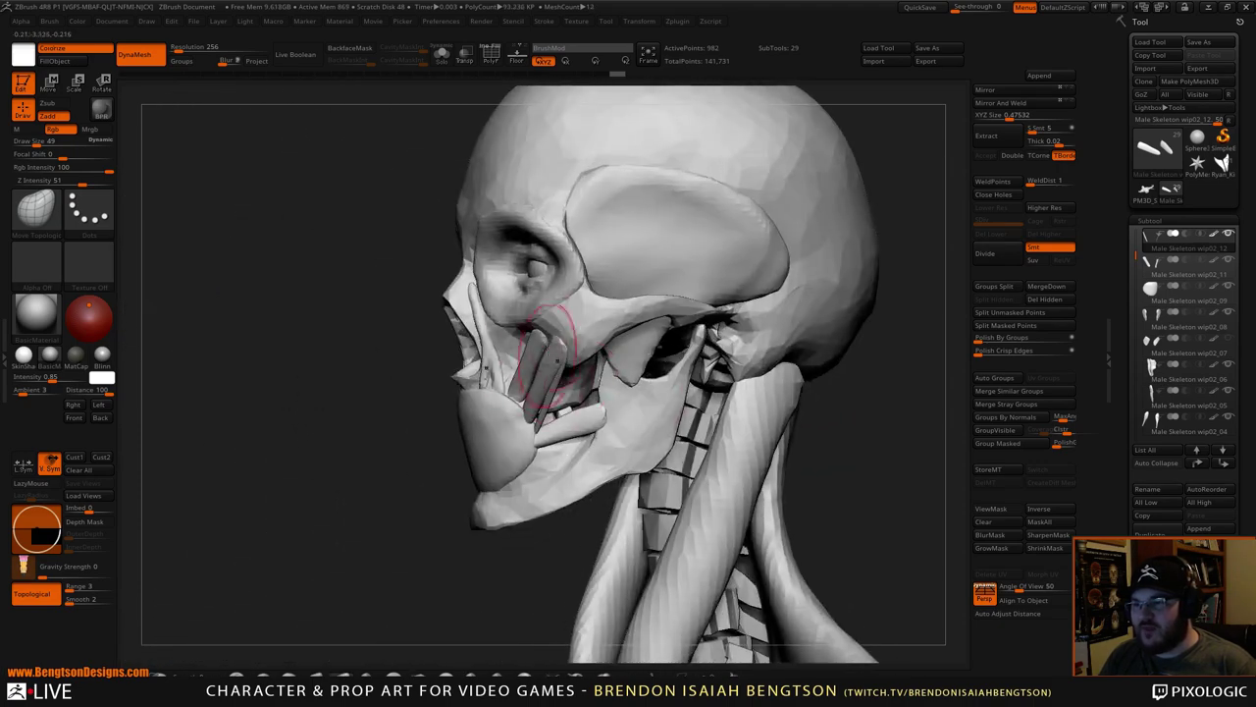
pyautogui.moveTo(361, 545); pyautogui.dragTo(326, 432)
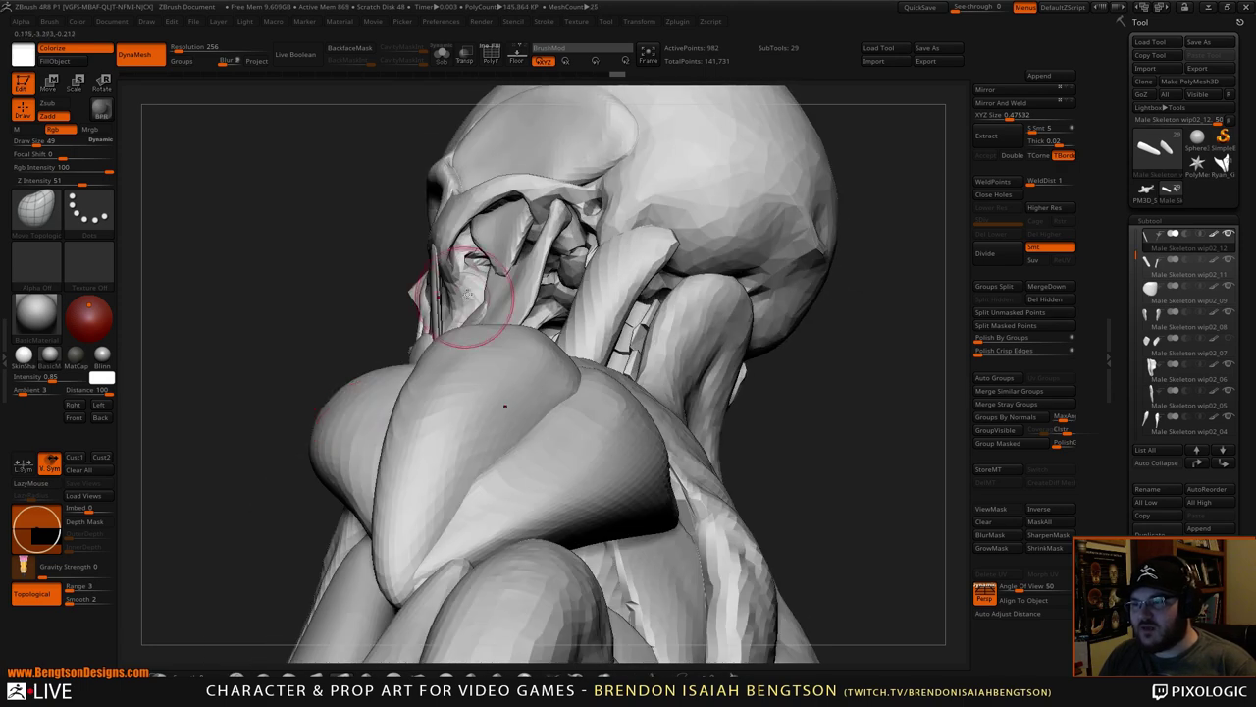
pyautogui.moveTo(299, 304); pyautogui.dragTo(318, 345)
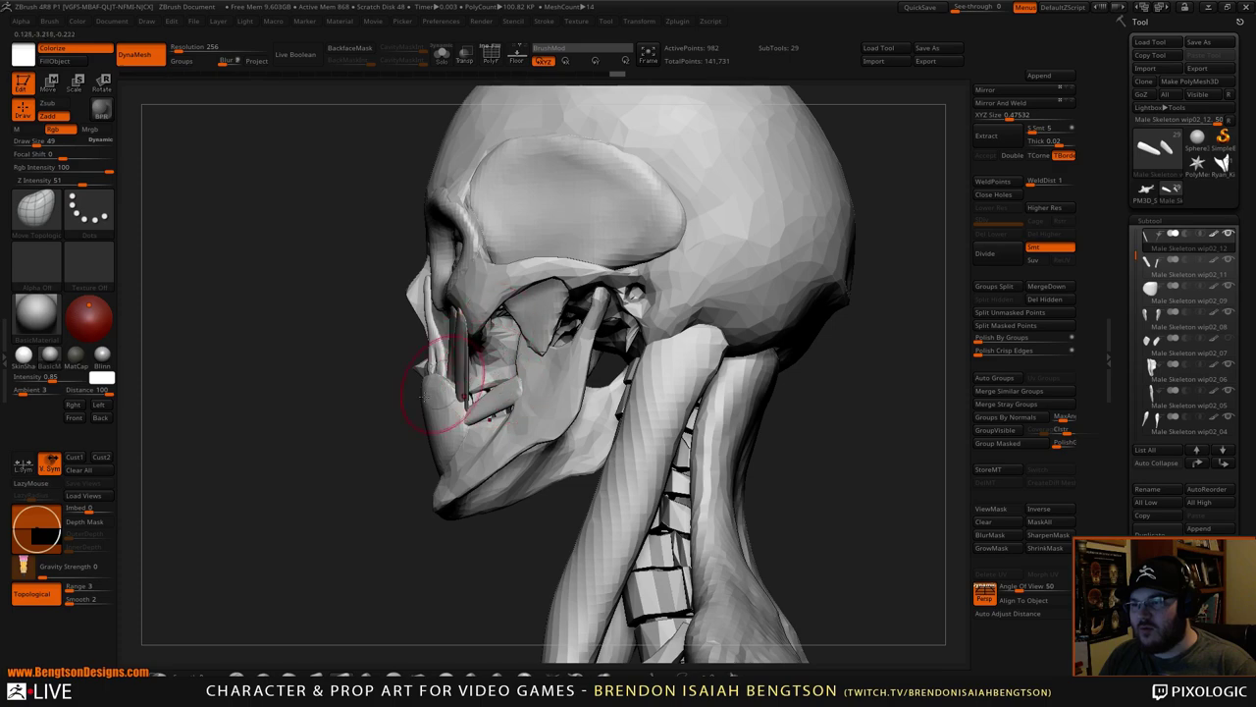
pyautogui.moveTo(440, 384); pyautogui.dragTo(532, 291)
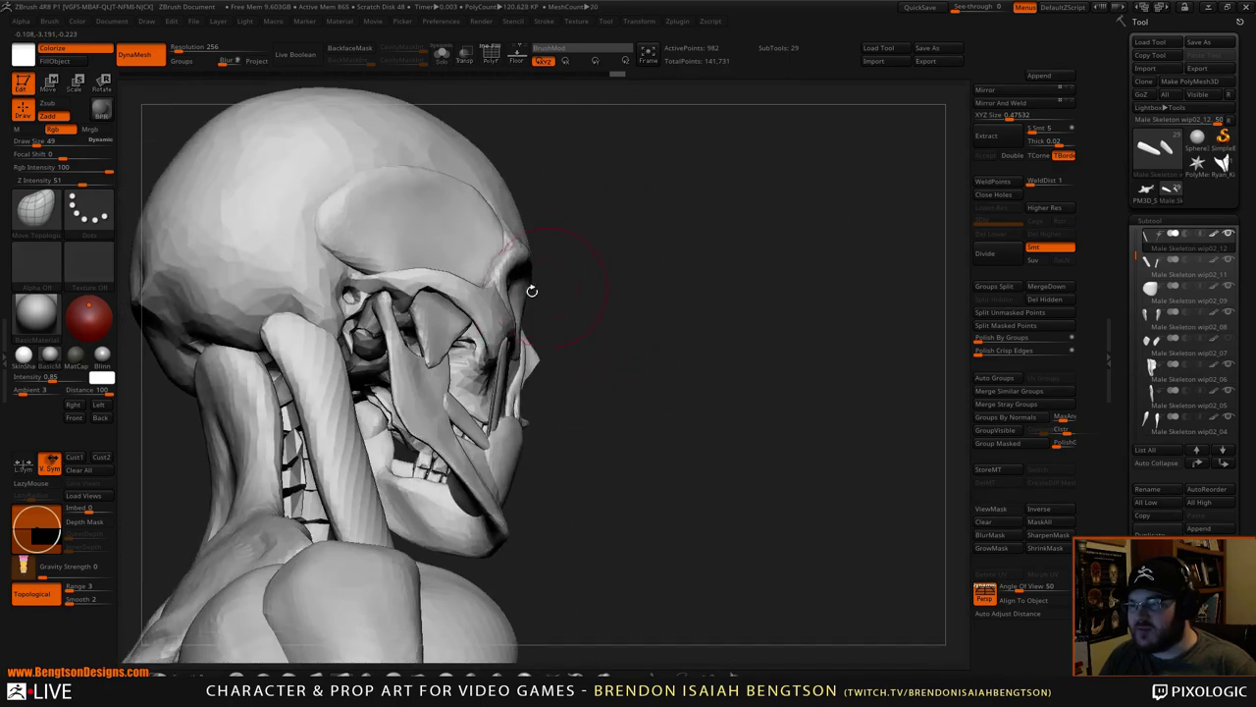
pyautogui.moveTo(568, 380); pyautogui.dragTo(477, 385)
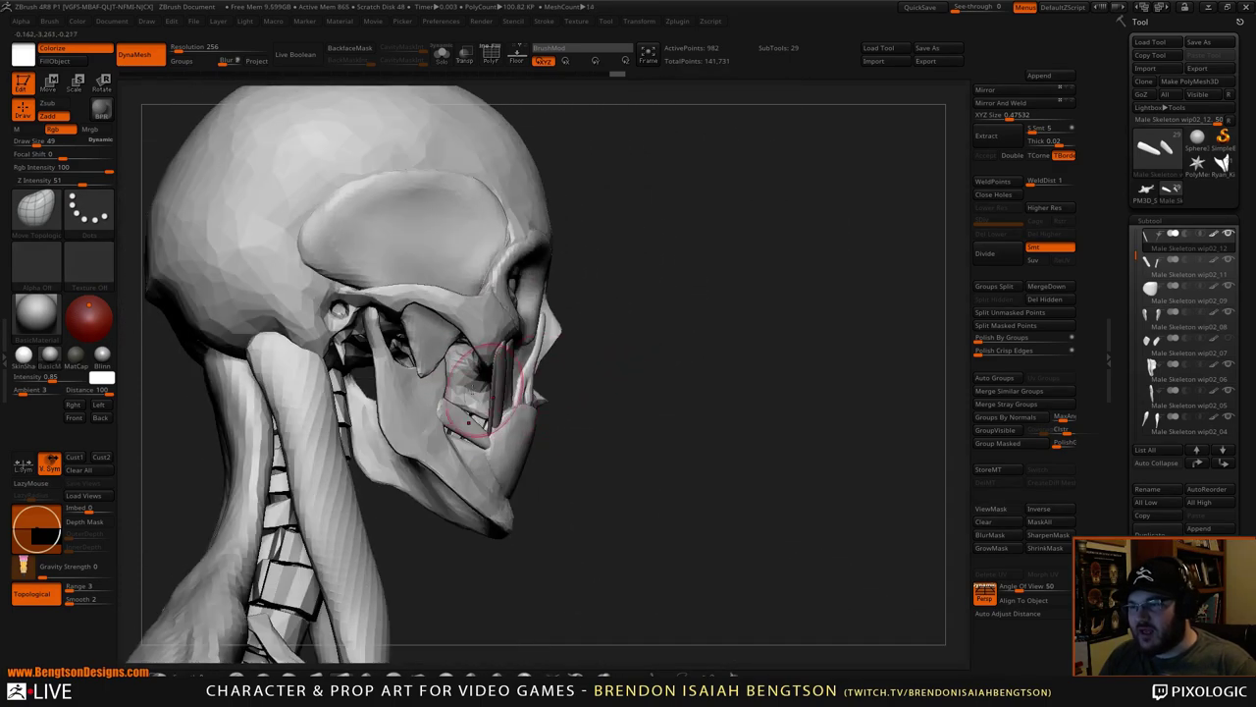
pyautogui.moveTo(656, 337)
pyautogui.mouseDown()
pyautogui.moveTo(657, 300)
pyautogui.moveTo(462, 358)
pyautogui.mouseUp()
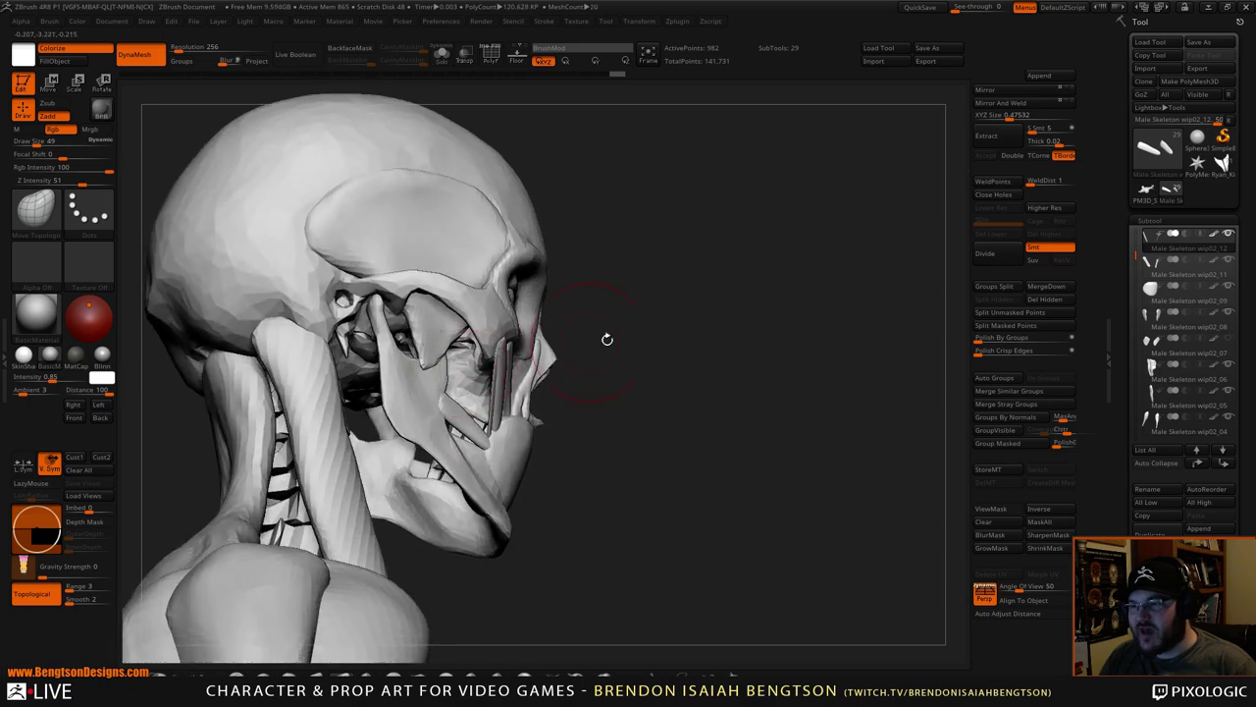
pyautogui.moveTo(606, 338); pyautogui.dragTo(720, 210)
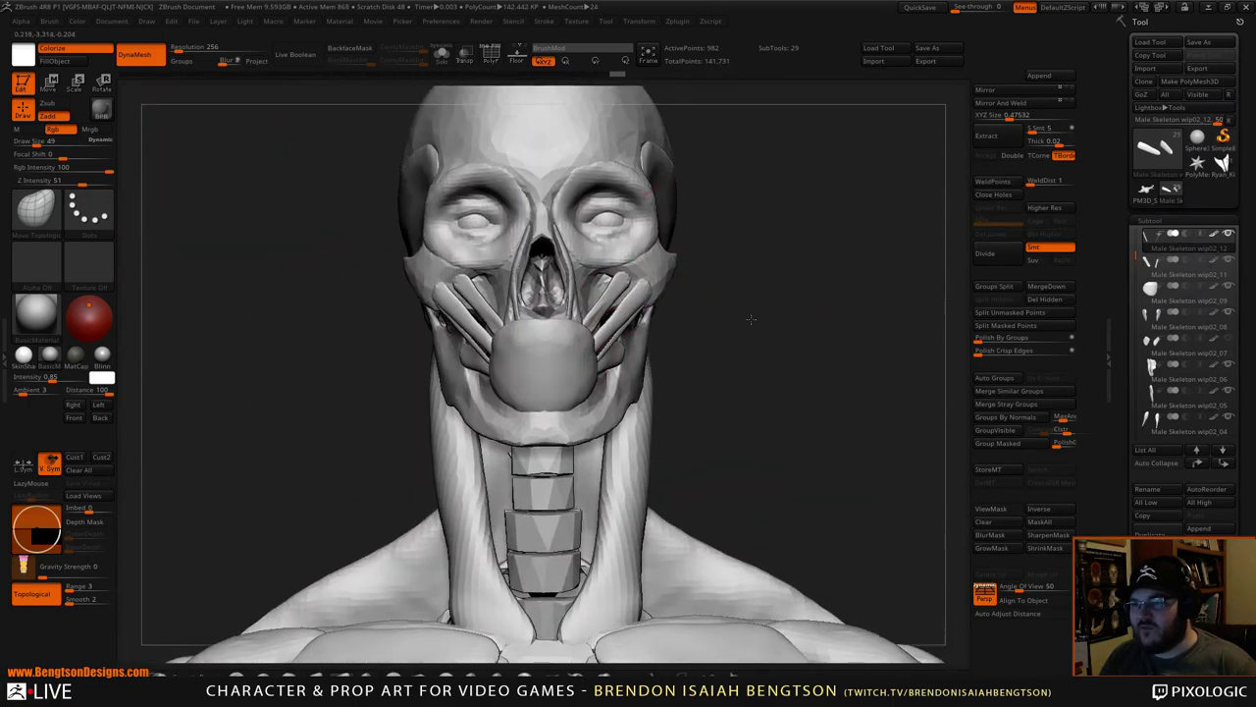
# - Unhide the large jaw muscle subtool, Male Skeleton wip02_07
pyautogui.moveTo(750, 319); pyautogui.dragTo(692, 344)
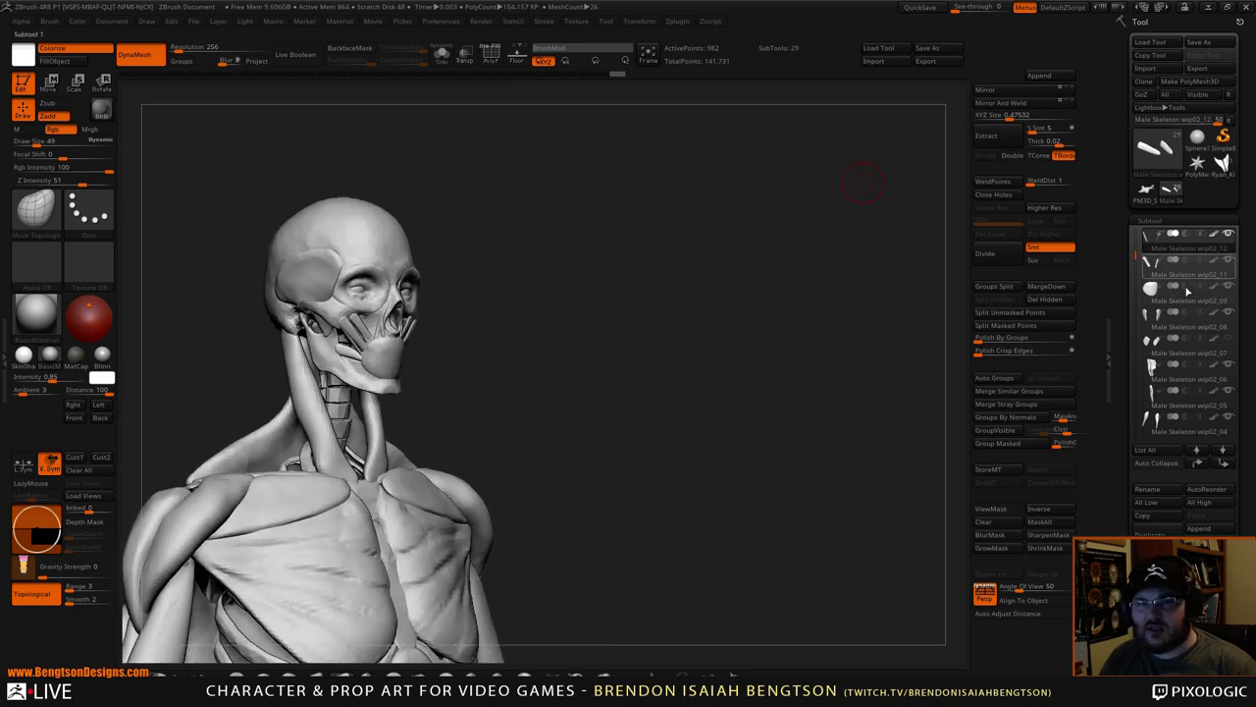
pyautogui.moveTo(1136, 254)
pyautogui.mouseDown()
pyautogui.moveTo(1136, 224)
pyautogui.moveTo(1136, 260)
pyautogui.mouseUp()
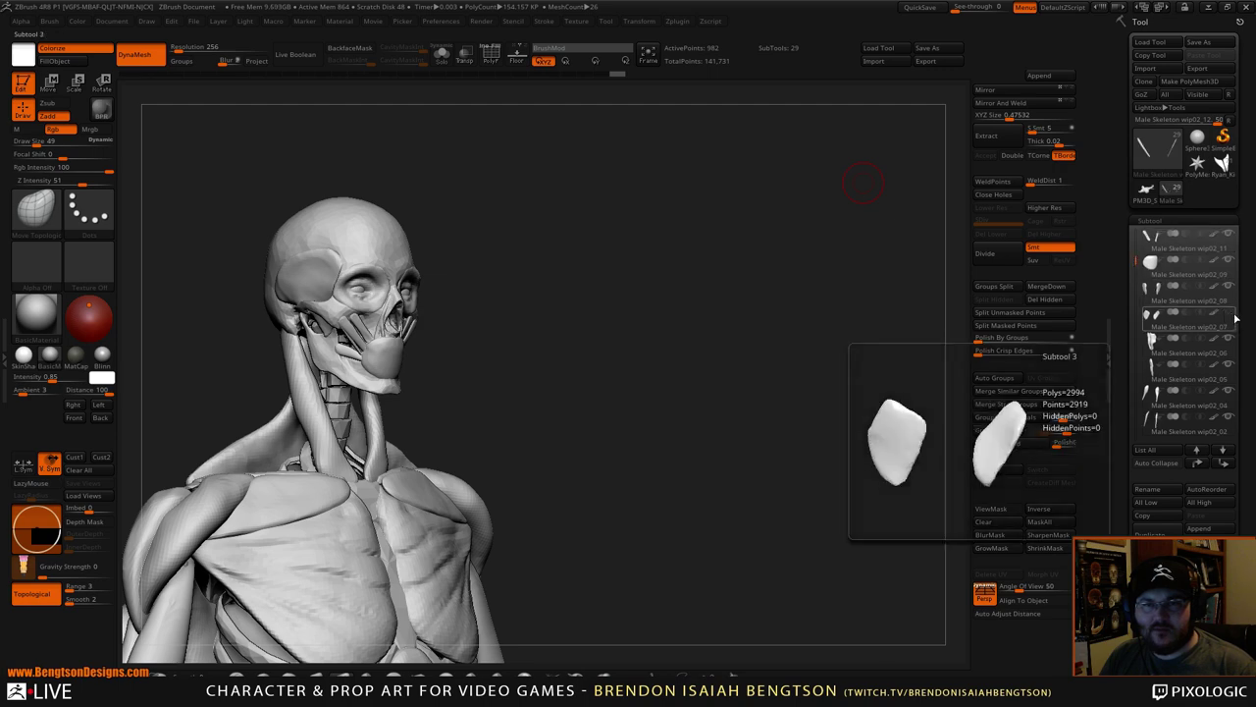
pyautogui.keyDown('alt'); pyautogui.moveTo(734, 392); pyautogui.dragTo(764, 271); pyautogui.keyUp('alt')
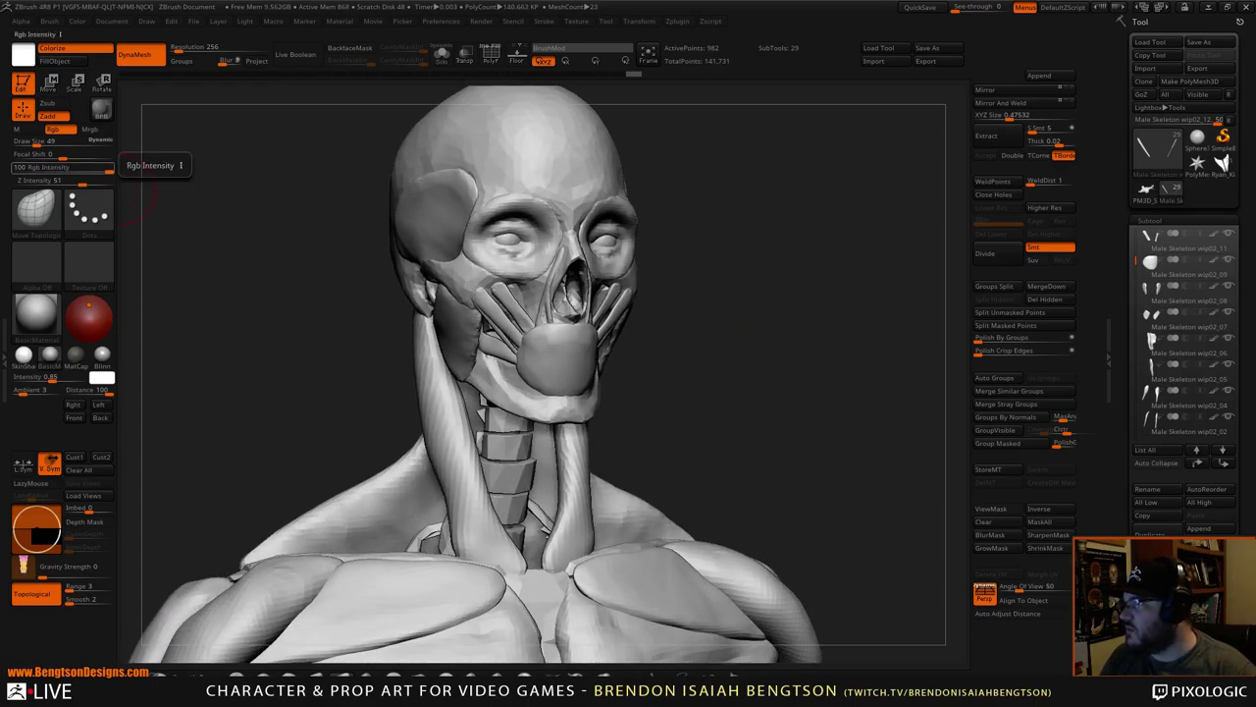
# - Compare the cheek, jaw and mouth muscles on the whole head with the facial expression muscles in the browser's anatomy reference
pyautogui.hotkey('alt', 'Tab')
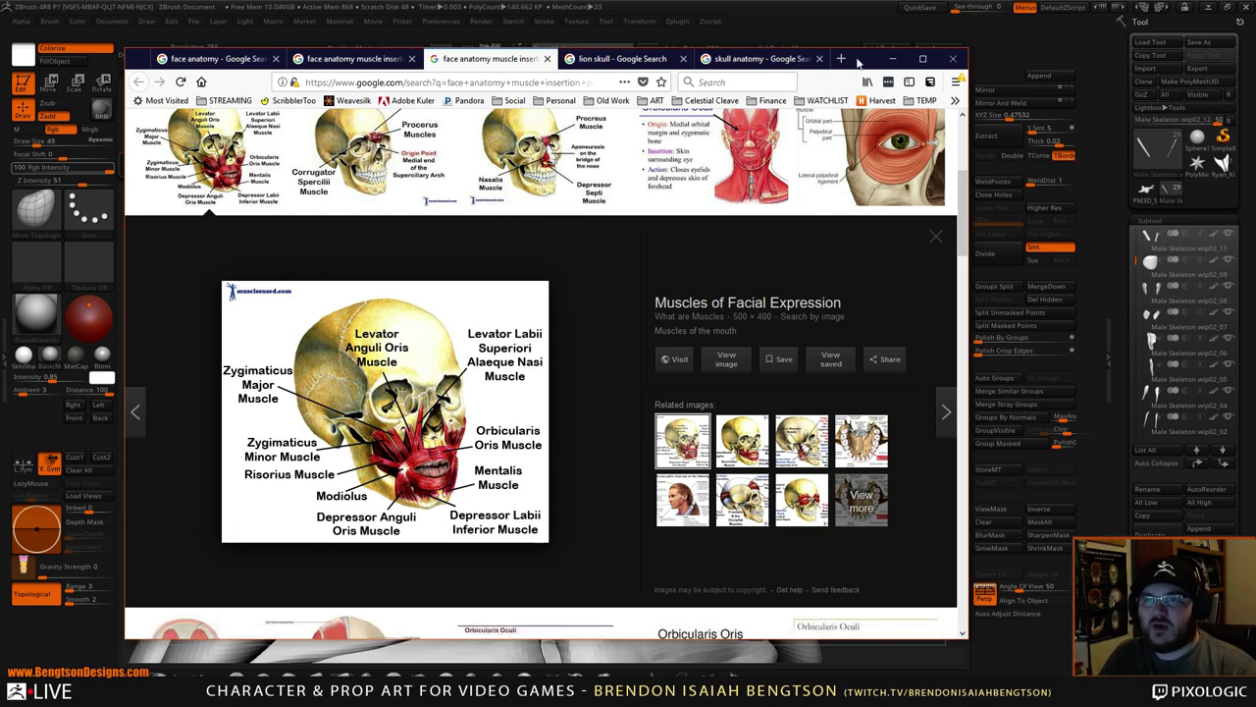
pyautogui.moveTo(859, 61); pyautogui.dragTo(2, 58)
pyautogui.moveTo(745, 190); pyautogui.dragTo(684, 283)
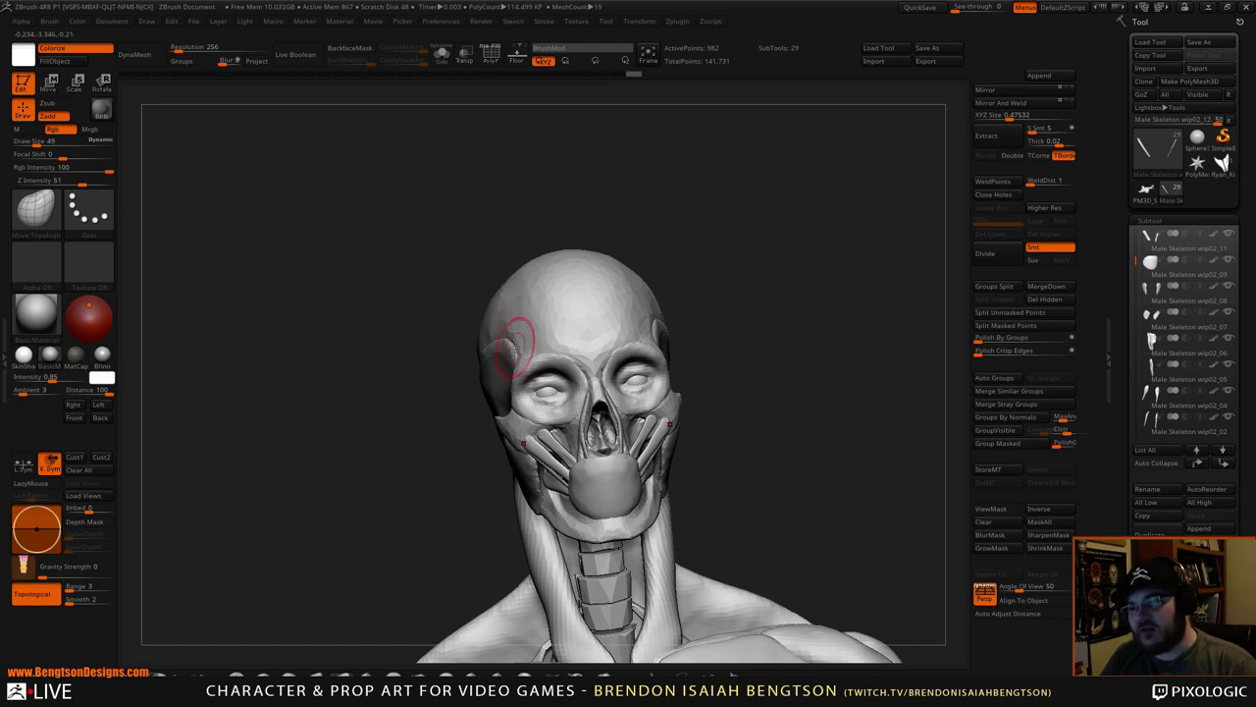
pyautogui.moveTo(717, 238); pyautogui.dragTo(566, 215)
pyautogui.moveTo(757, 188); pyautogui.dragTo(709, 258)
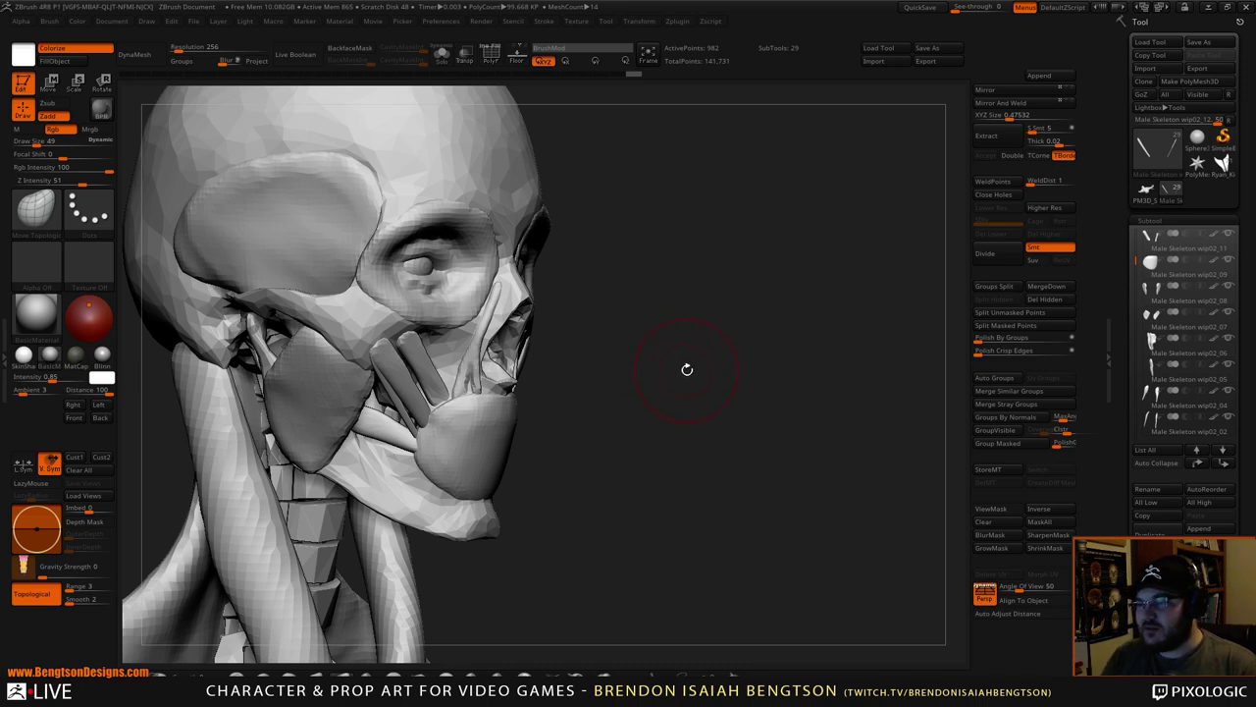
pyautogui.moveTo(675, 382); pyautogui.dragTo(699, 355)
pyautogui.keyDown('alt'); pyautogui.moveTo(858, 325); pyautogui.dragTo(752, 271); pyautogui.keyUp('alt')
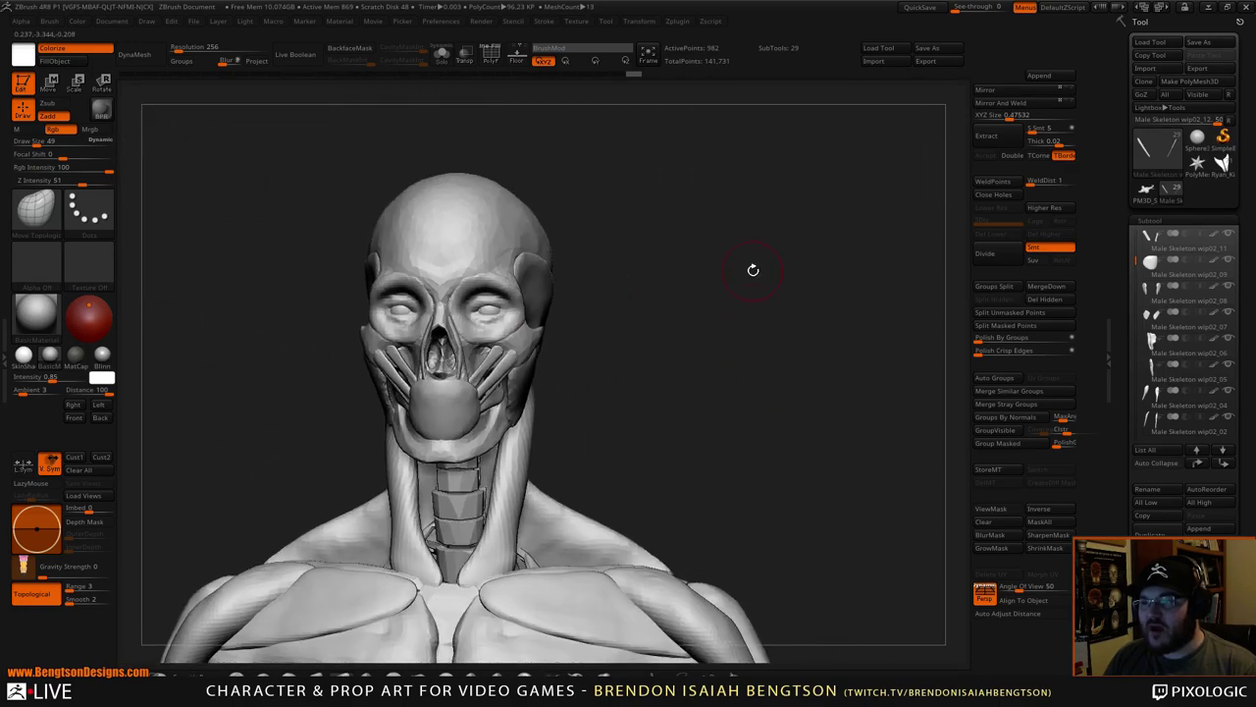
pyautogui.moveTo(713, 354); pyautogui.dragTo(483, 417)
pyautogui.moveTo(602, 372); pyautogui.dragTo(692, 377)
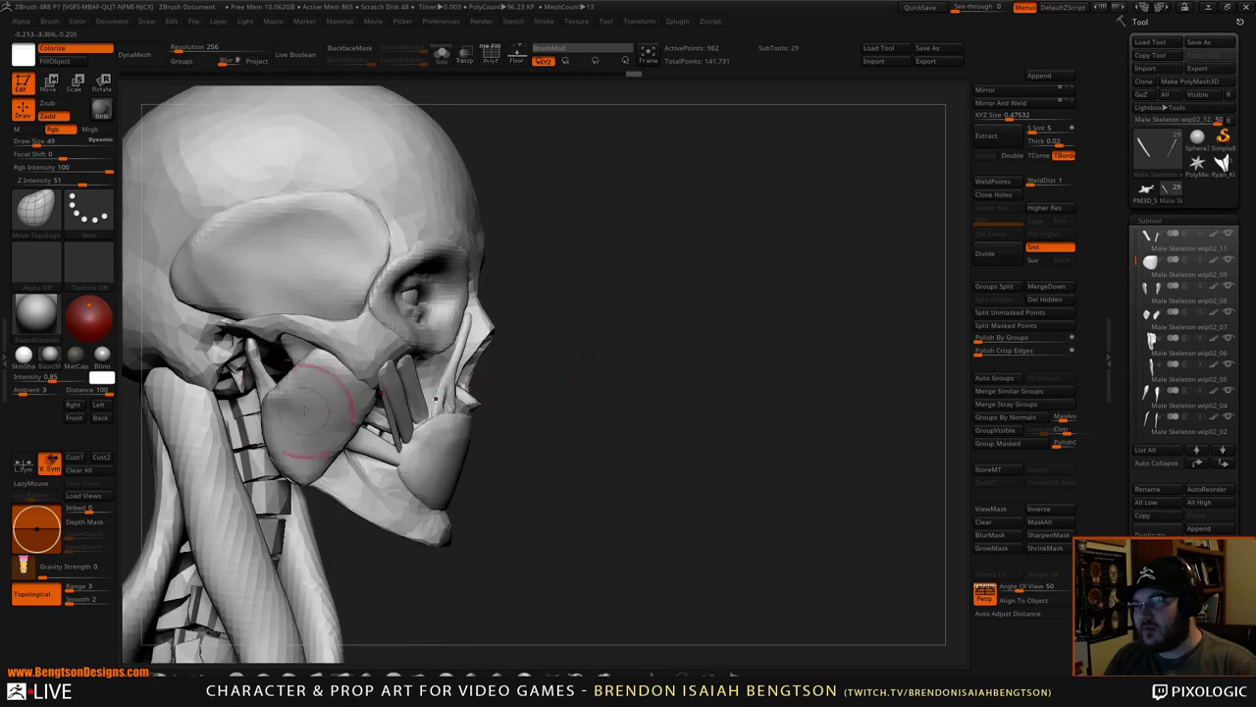
# - Select the eye-socket muscle subtool, Male Skeleton 03, and nudge its outer edges over the cheekbones with Move Topological
pyautogui.moveTo(592, 421); pyautogui.dragTo(720, 359)
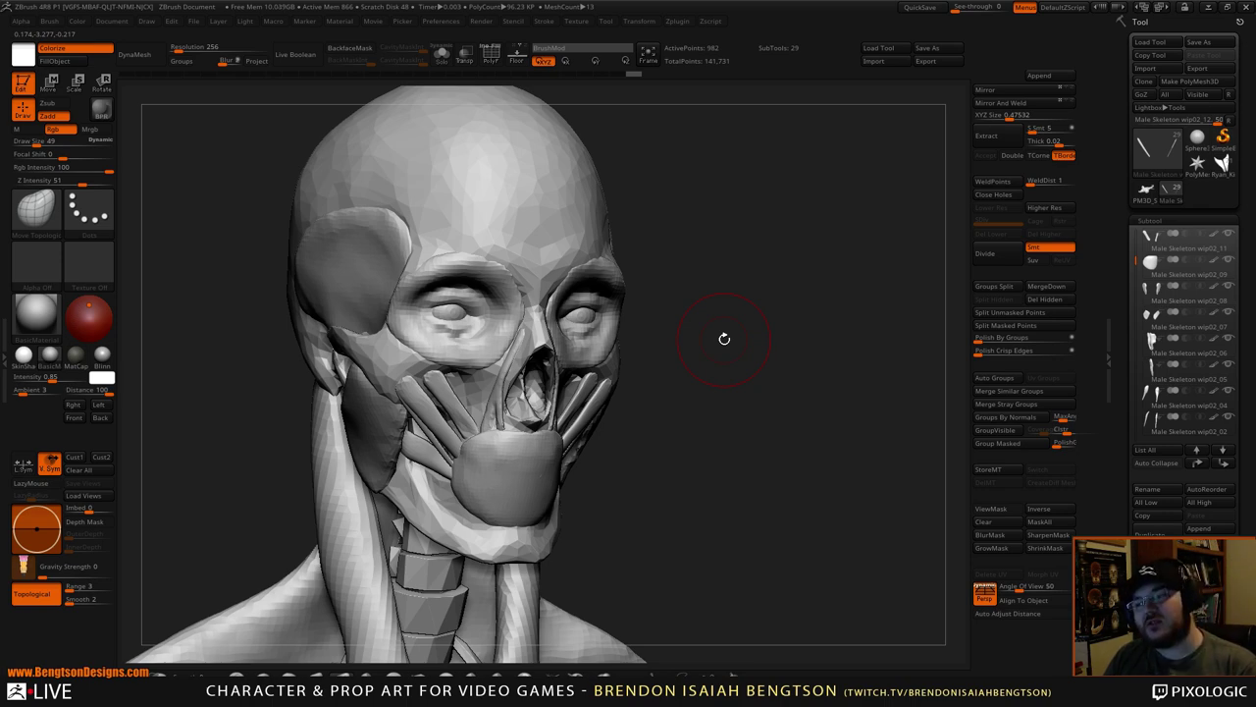
pyautogui.moveTo(773, 372); pyautogui.dragTo(744, 355)
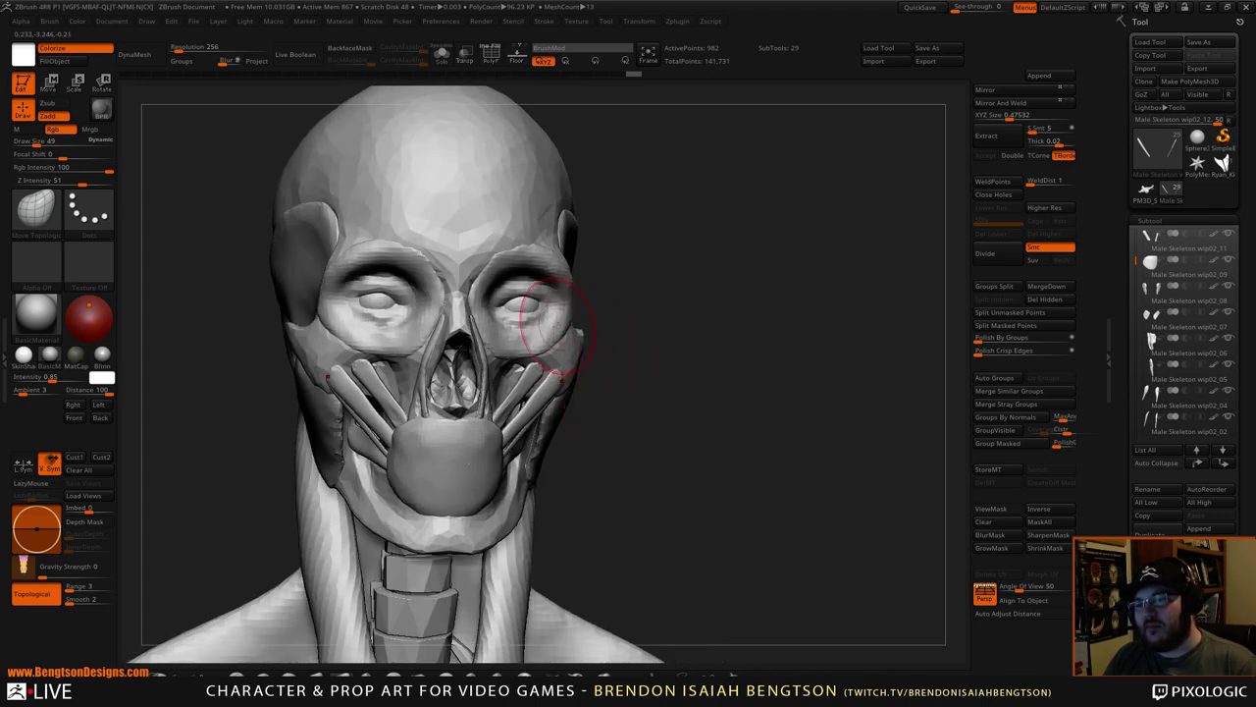
pyautogui.moveTo(614, 347); pyautogui.dragTo(647, 351)
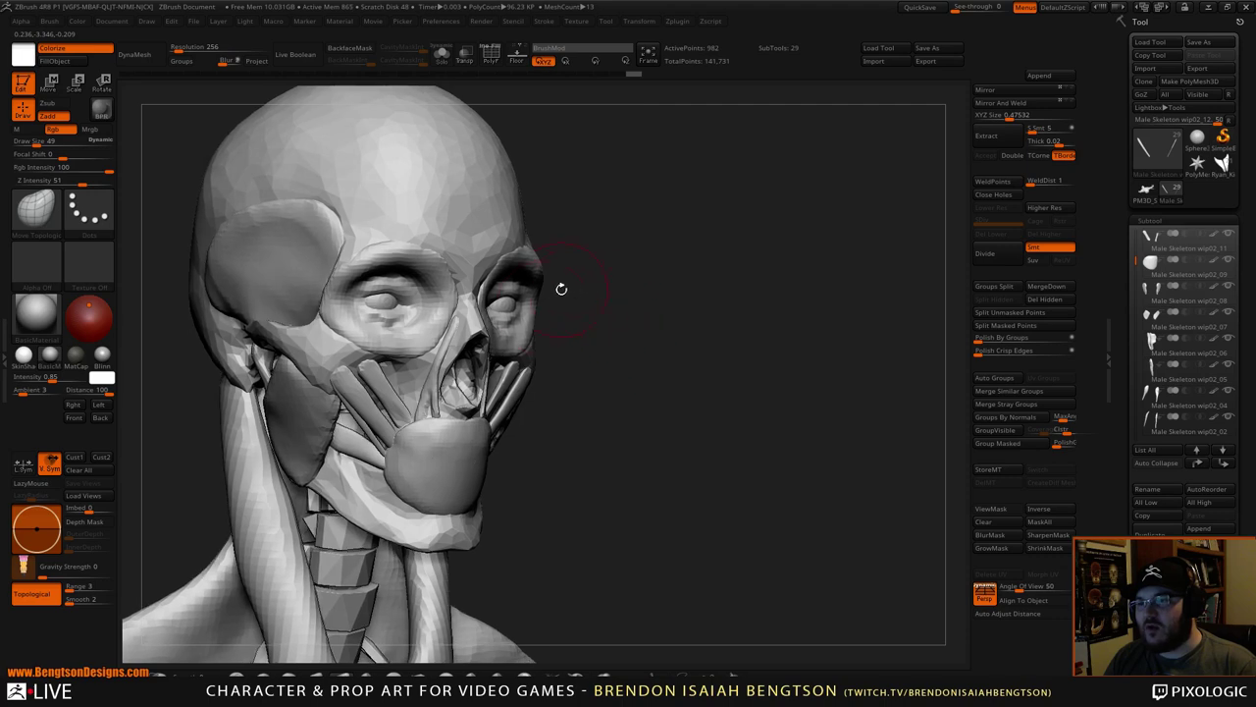
pyautogui.keyDown('alt'); pyautogui.click(534, 306); pyautogui.keyUp('alt')
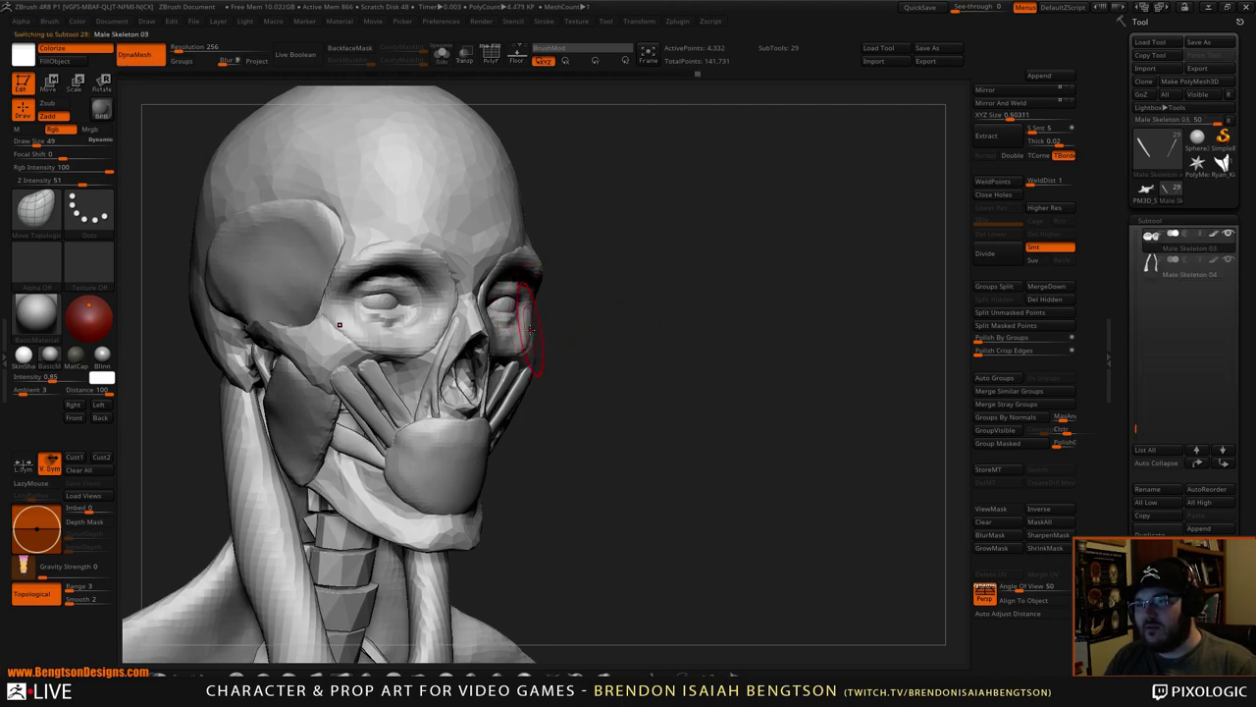
pyautogui.moveTo(530, 329); pyautogui.dragTo(535, 332)
pyautogui.keyDown('alt'); pyautogui.click(537, 350); pyautogui.keyUp('alt')
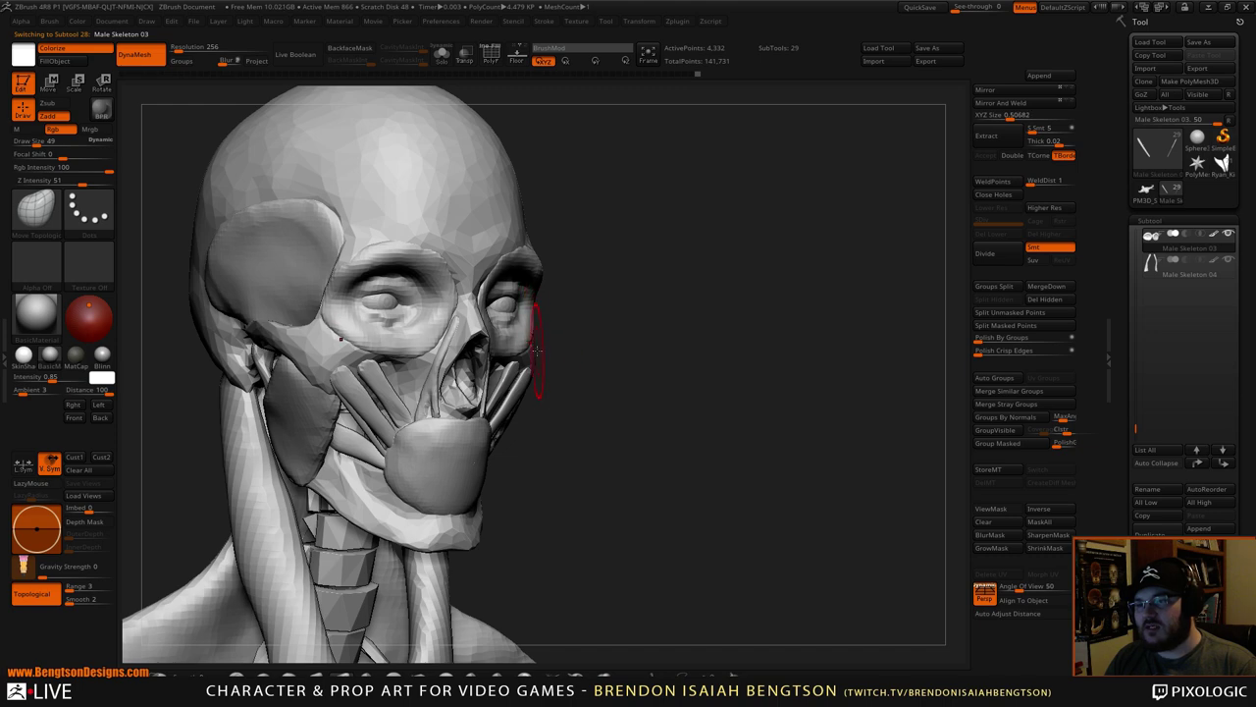
pyautogui.keyDown('alt'); pyautogui.click(536, 382); pyautogui.keyUp('alt')
pyautogui.keyDown('alt'); pyautogui.click(523, 400); pyautogui.keyUp('alt')
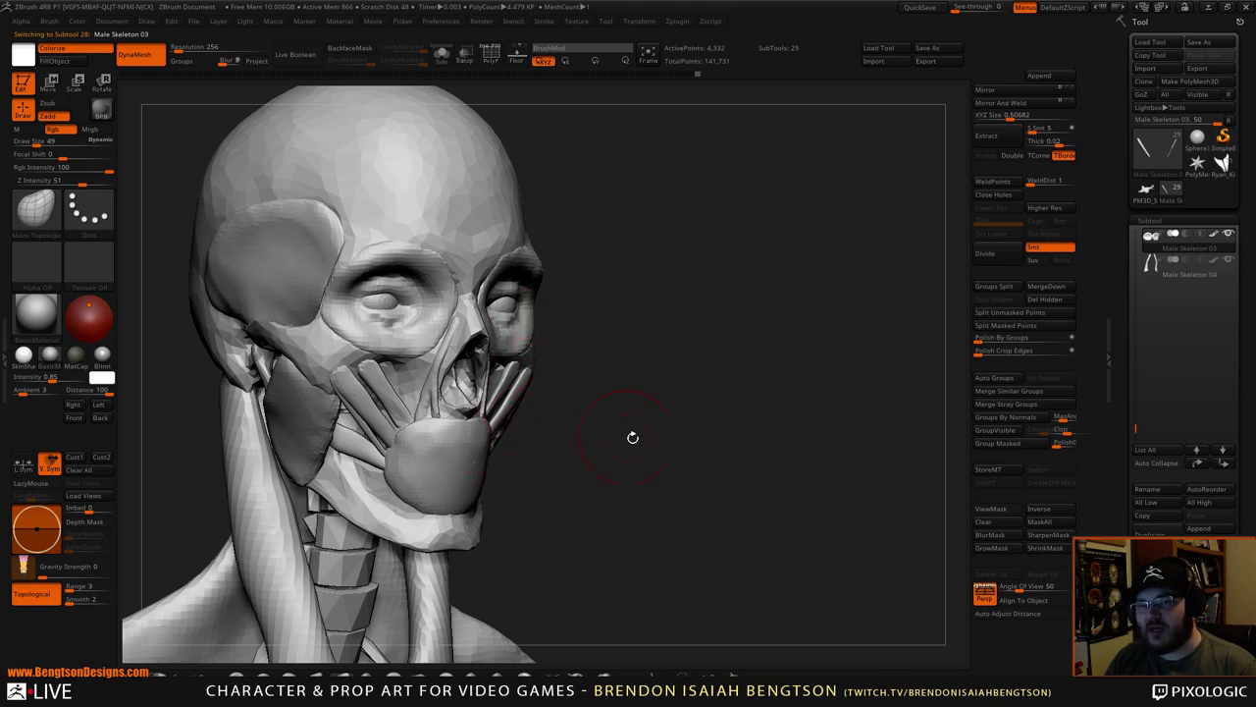
# - Examine the eye, cheek and mouth muscles from the front and both sides of the head
pyautogui.moveTo(633, 437)
pyautogui.mouseDown()
pyautogui.moveTo(749, 337)
pyautogui.moveTo(724, 337)
pyautogui.moveTo(752, 373)
pyautogui.moveTo(736, 378)
pyautogui.moveTo(697, 348)
pyautogui.mouseUp()
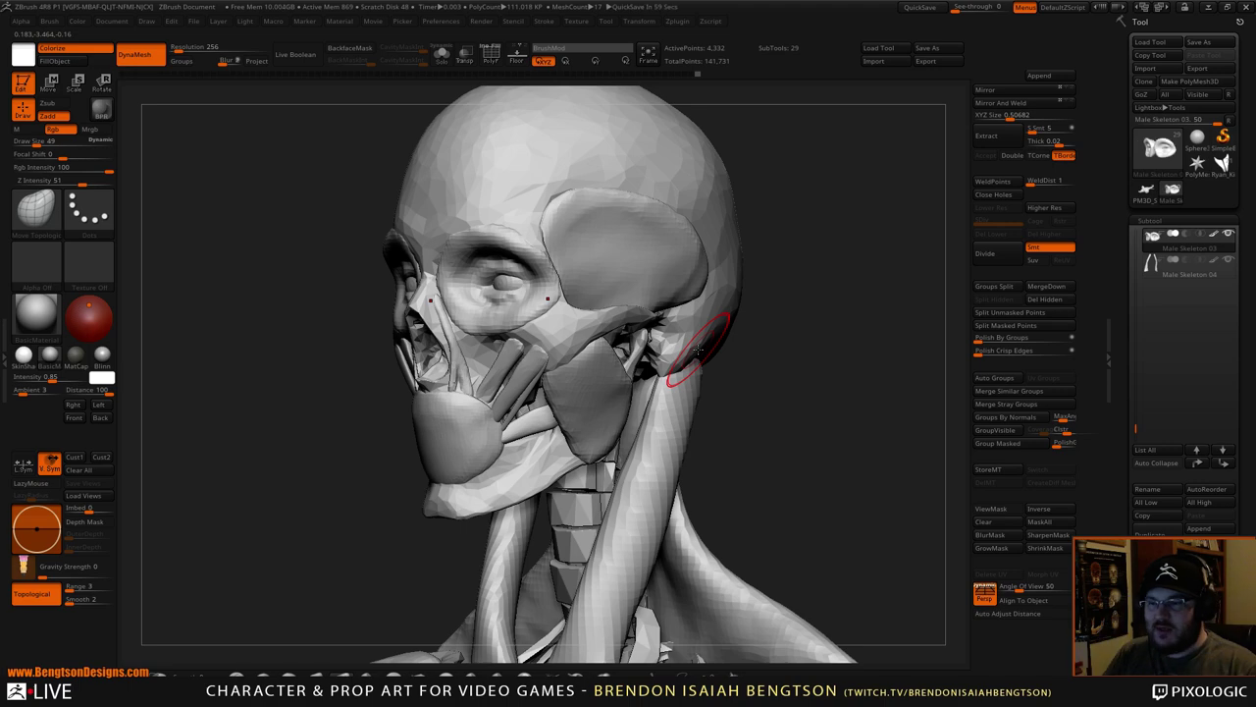
pyautogui.moveTo(846, 322); pyautogui.dragTo(731, 258)
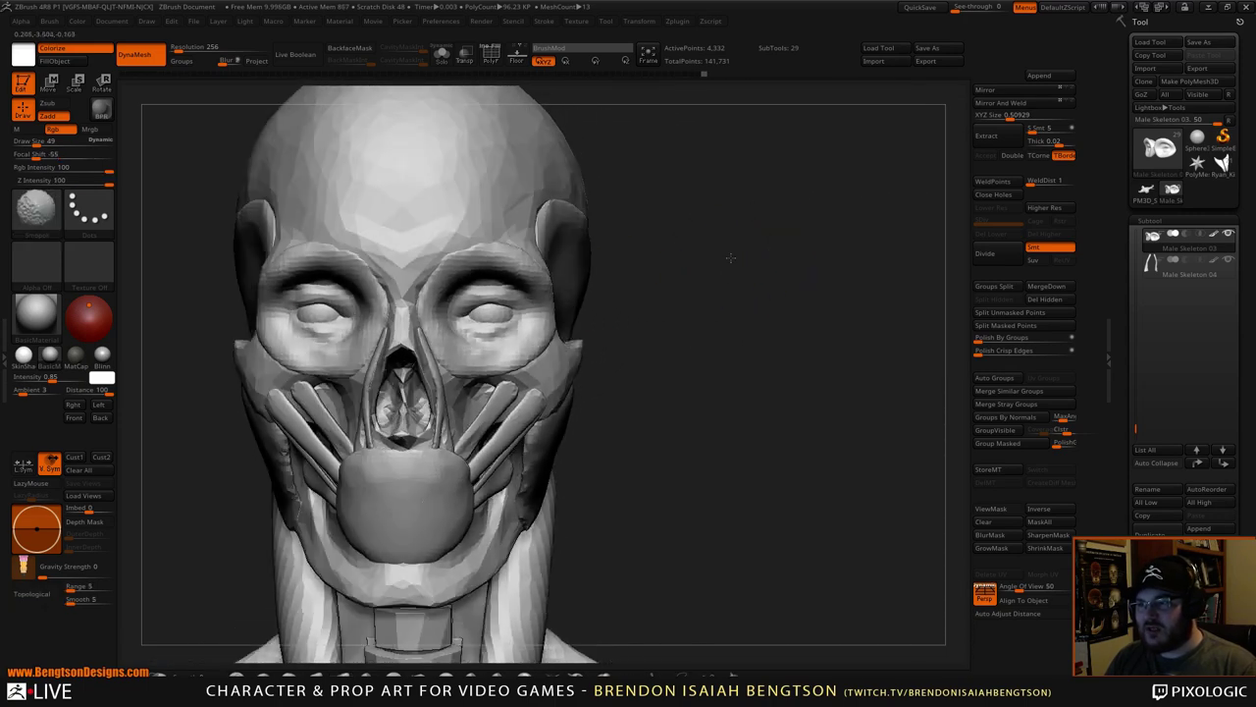
pyautogui.moveTo(735, 310)
pyautogui.keyDown('alt'); pyautogui.mouseDown()
pyautogui.moveTo(796, 291)
pyautogui.moveTo(798, 331)
pyautogui.moveTo(743, 314)
pyautogui.moveTo(756, 334)
pyautogui.moveTo(771, 524)
pyautogui.moveTo(814, 331)
pyautogui.moveTo(828, 370)
pyautogui.moveTo(839, 364)
pyautogui.moveTo(824, 348)
pyautogui.moveTo(733, 439)
pyautogui.moveTo(853, 422)
pyautogui.moveTo(772, 409)
pyautogui.moveTo(807, 395)
pyautogui.mouseUp(); pyautogui.keyUp('alt')
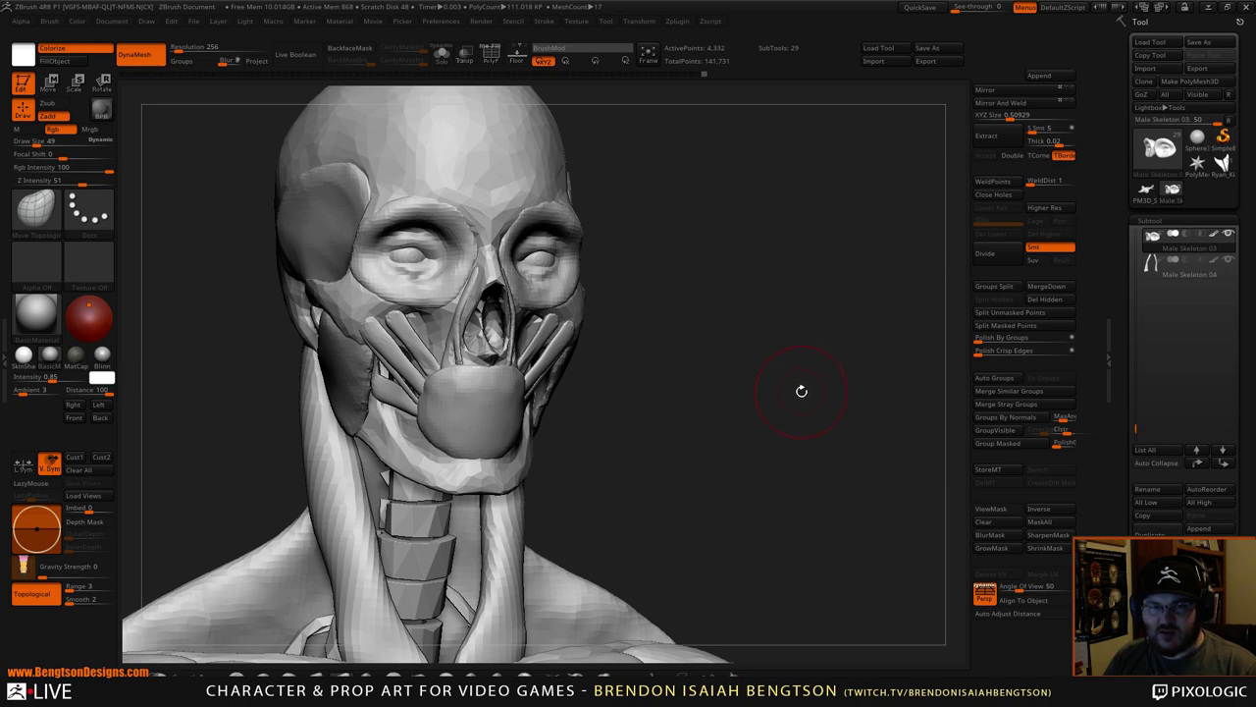
pyautogui.moveTo(805, 354); pyautogui.dragTo(816, 379)
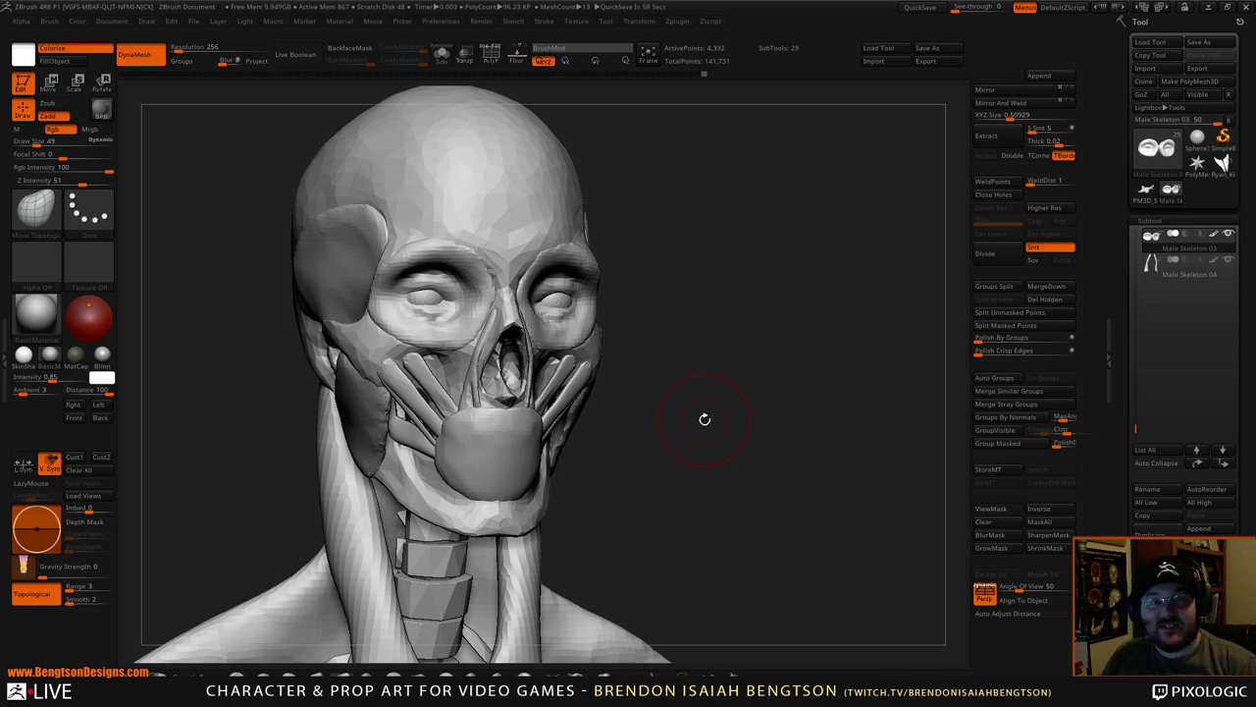
pyautogui.moveTo(772, 392); pyautogui.dragTo(790, 509)
pyautogui.moveTo(791, 394); pyautogui.dragTo(762, 410)
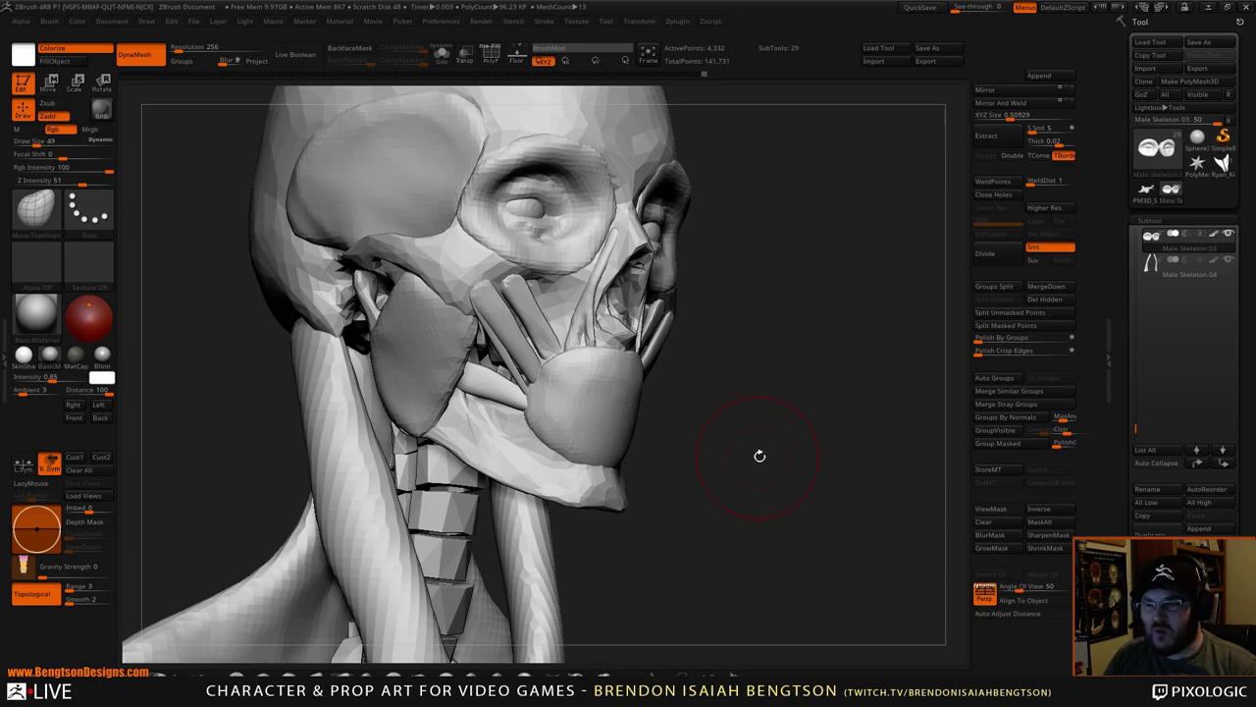
pyautogui.moveTo(759, 456); pyautogui.dragTo(833, 348)
# - Select the skeleton subtool, insert a Sphere 32 primitive on the jaw below the mouth corner, and split it into its own subtool
pyautogui.keyDown('alt'); pyautogui.click(513, 496); pyautogui.keyUp('alt')
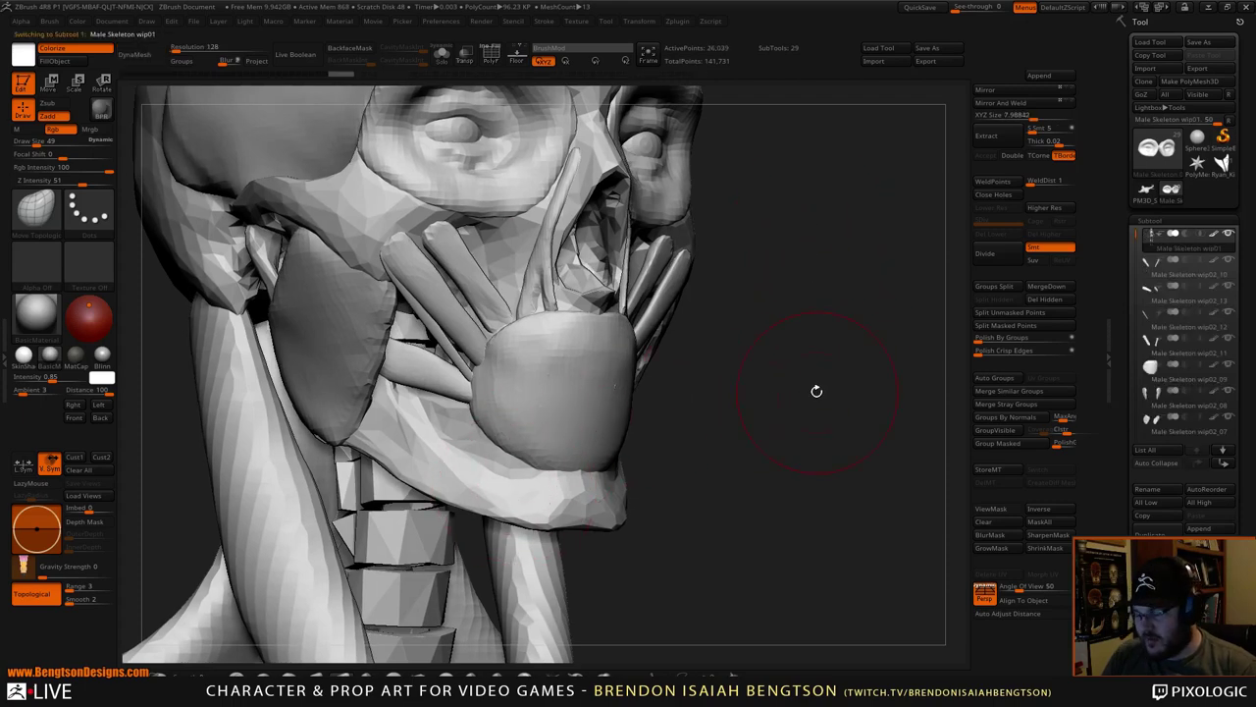
pyautogui.press('b')
pyautogui.press('i')
pyautogui.click(470, 538)
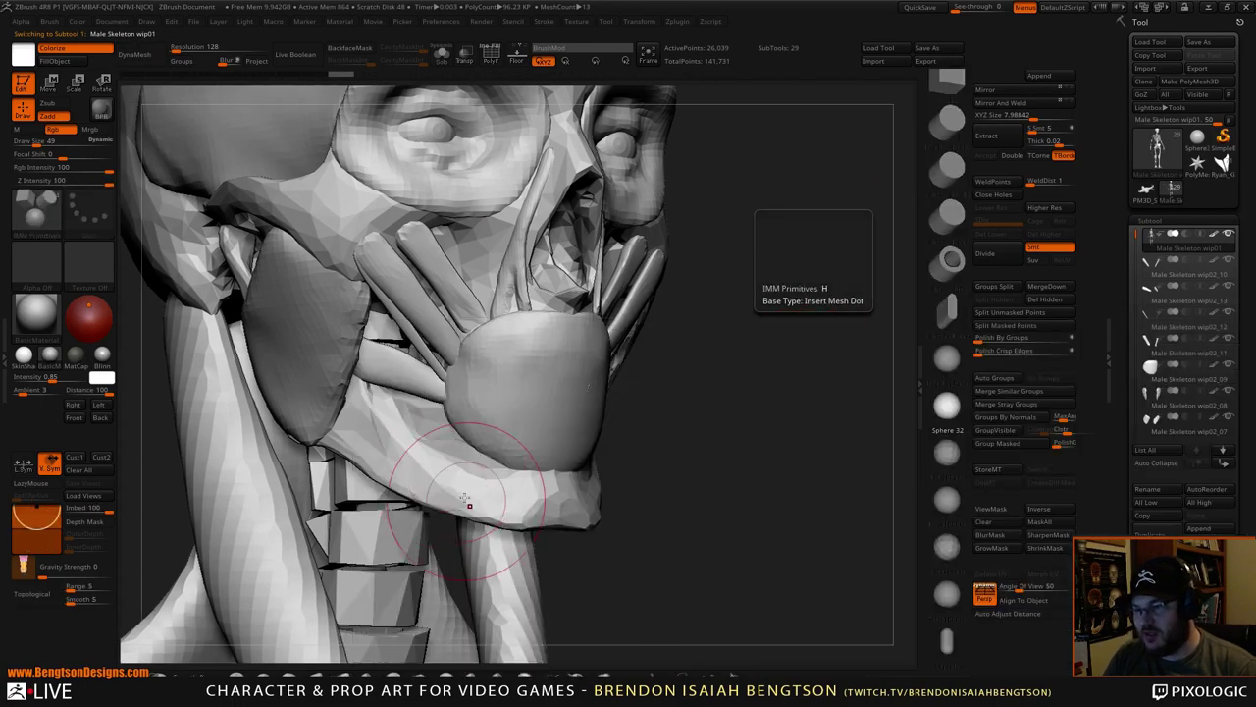
pyautogui.moveTo(461, 459); pyautogui.dragTo(483, 515)
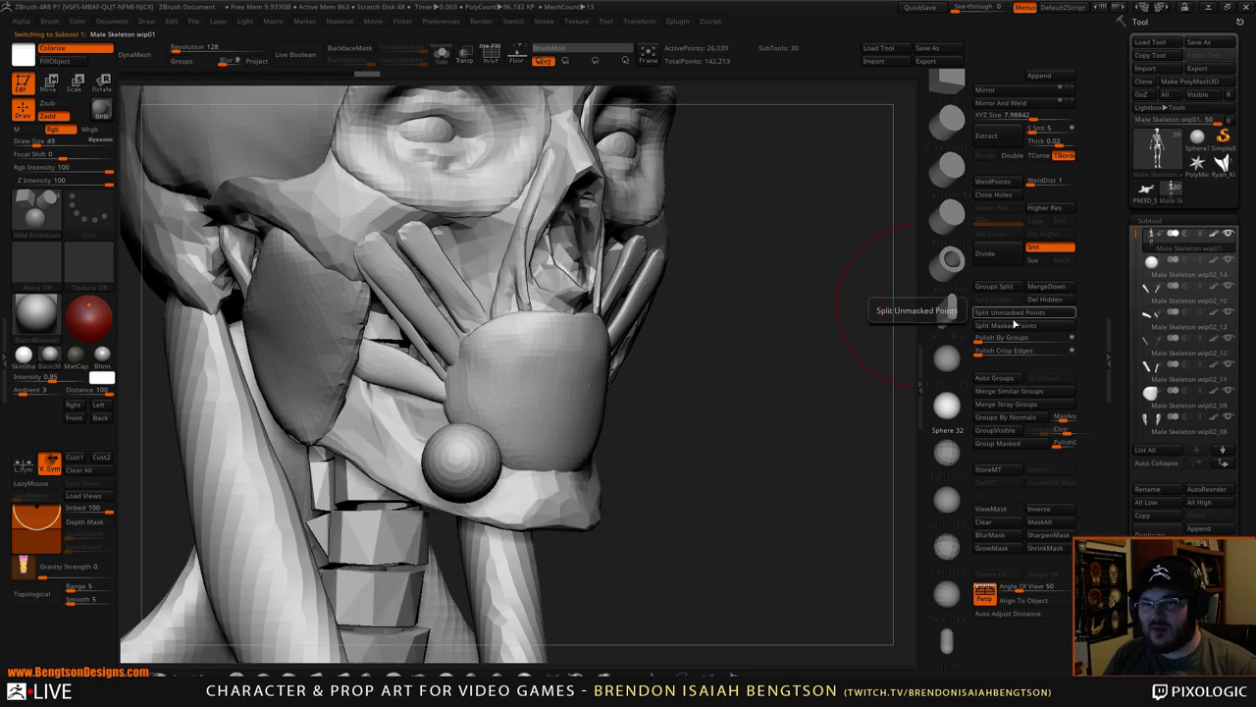
pyautogui.click(1014, 316)
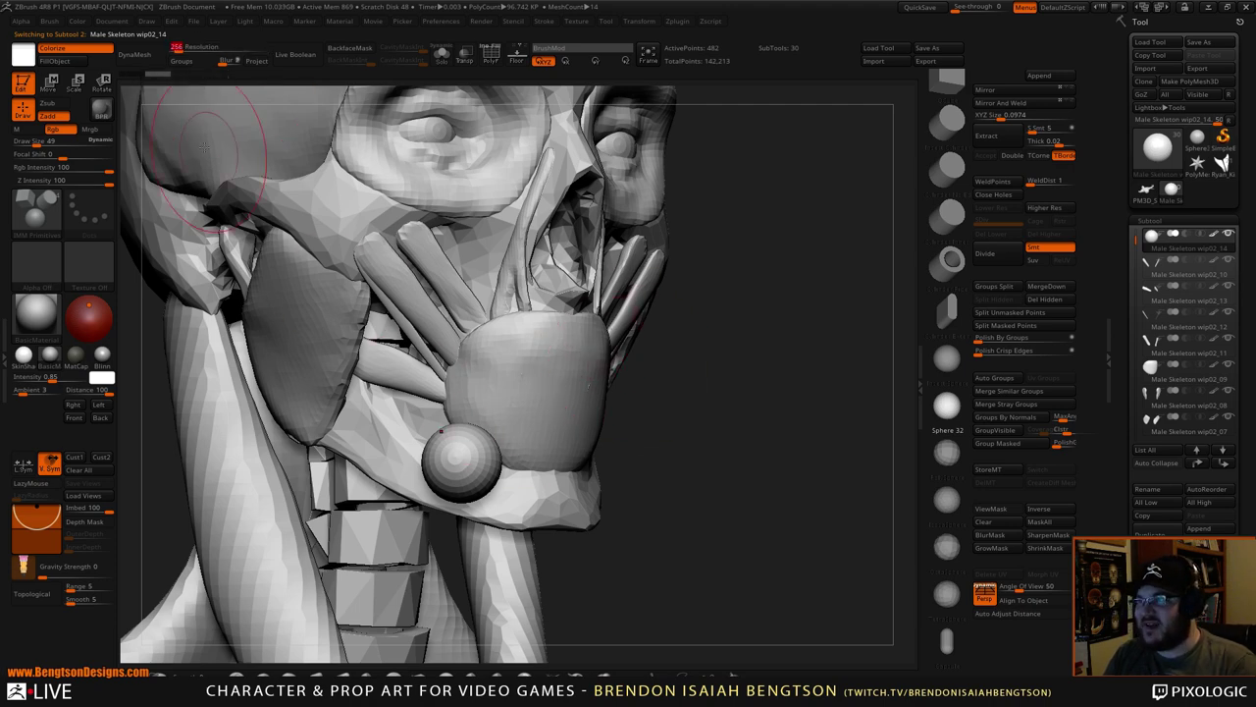
# - DynaMesh the new sphere at resolution 256 and use Mirror And Weld to duplicate it across the jaw
pyautogui.click(138, 56)
pyautogui.moveTo(807, 448)
pyautogui.mouseDown()
pyautogui.moveTo(793, 432)
pyautogui.moveTo(589, 412)
pyautogui.mouseUp()
pyautogui.press('b')
pyautogui.press('m')
pyautogui.press('t')
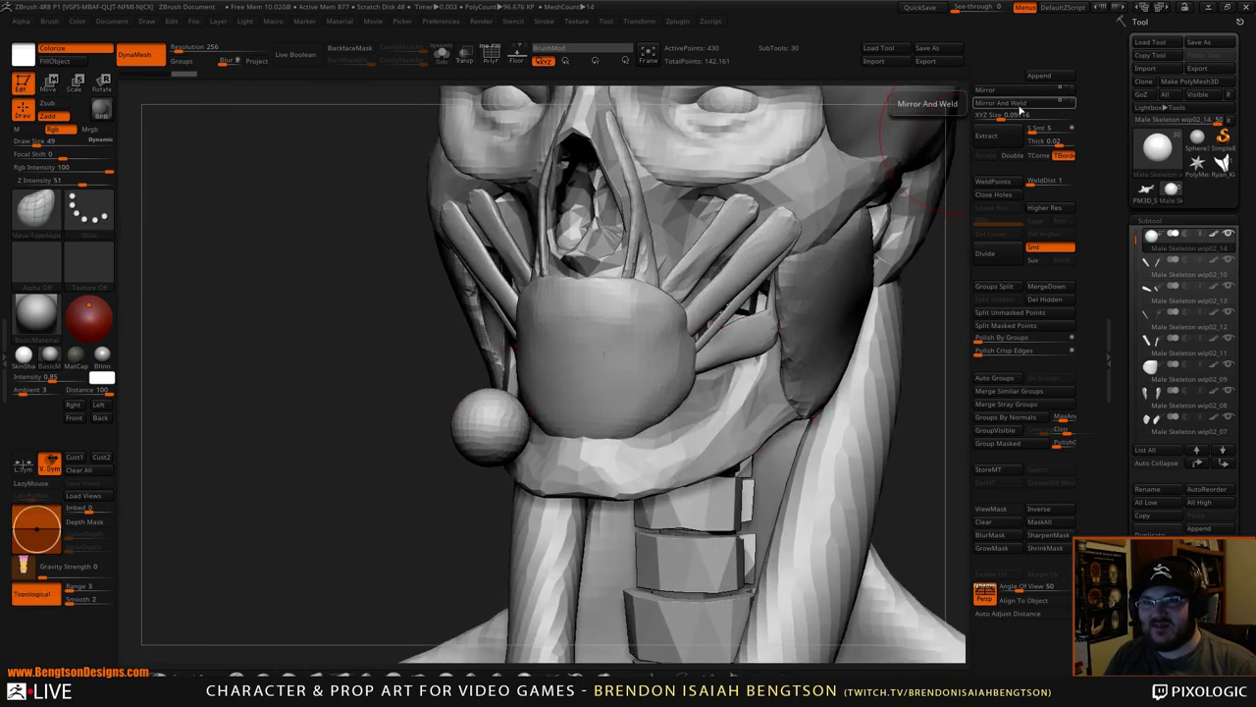
pyautogui.click(1001, 103)
# - Push the paired spheres inward against the jaw using Move Topological at draw size 76
pyautogui.moveTo(319, 425); pyautogui.dragTo(267, 426)
pyautogui.press('space')
pyautogui.moveTo(471, 425); pyautogui.dragTo(507, 425)
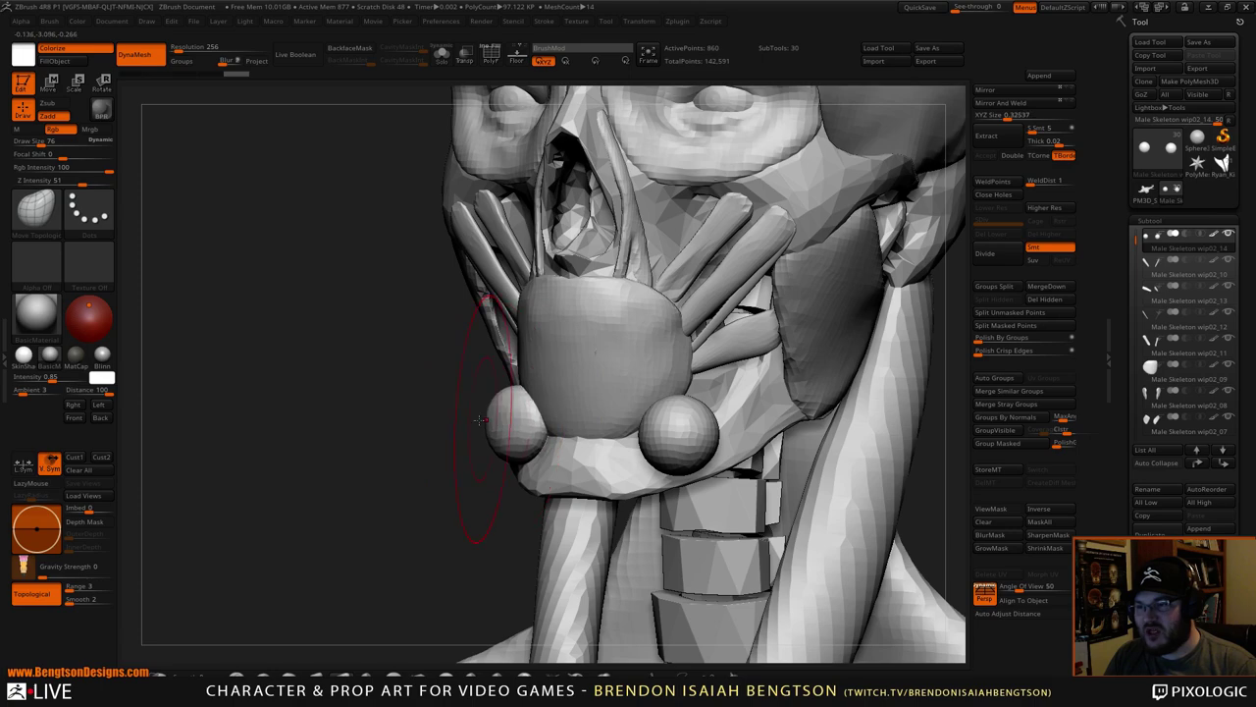
pyautogui.moveTo(393, 437)
pyautogui.mouseDown()
pyautogui.moveTo(522, 452)
pyautogui.moveTo(461, 446)
pyautogui.moveTo(506, 402)
pyautogui.moveTo(491, 378)
pyautogui.mouseUp()
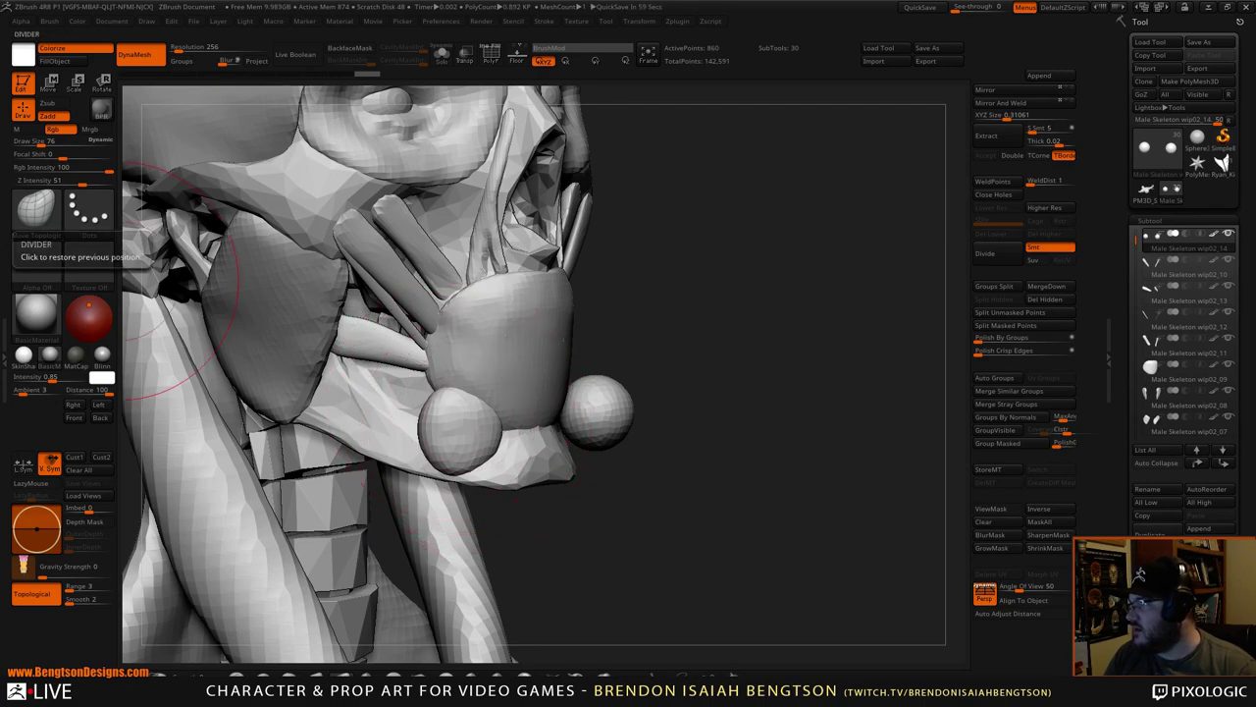
# - Check the facial expression muscles in the browser reference, then return to ZBrush and mirror and weld the sphere pair
pyautogui.hotkey('alt', 'Tab')
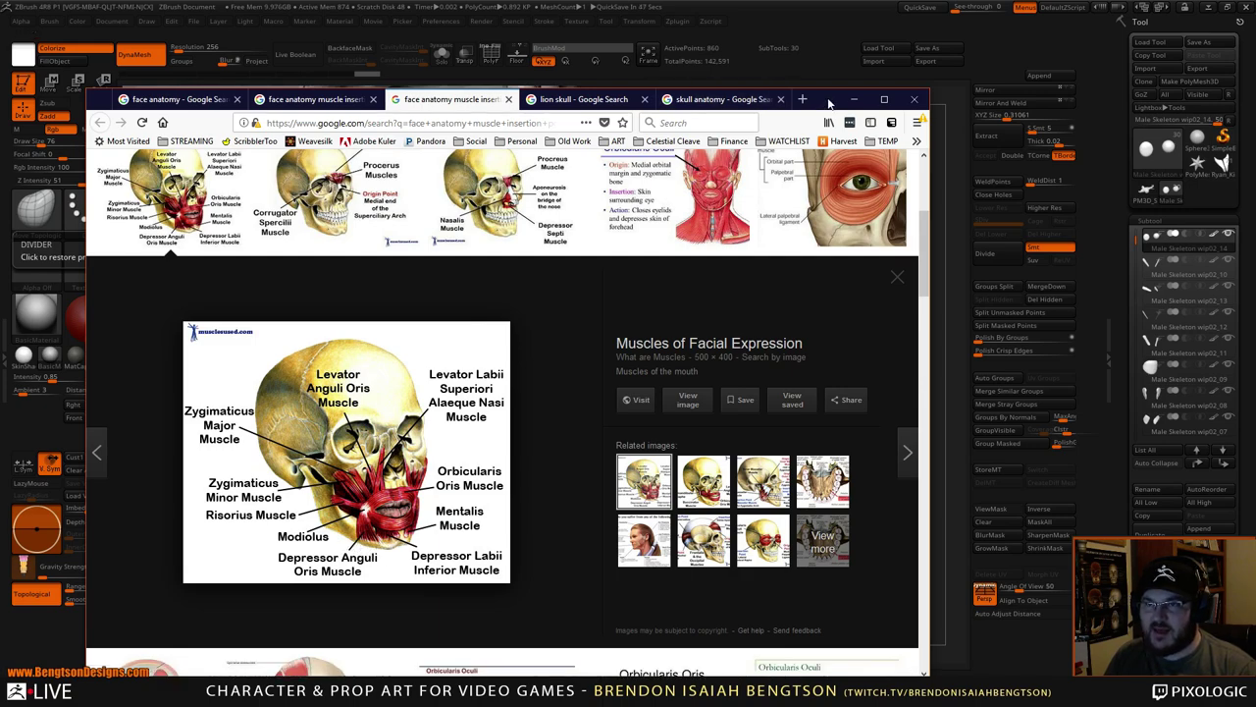
pyautogui.moveTo(830, 102); pyautogui.dragTo(0, 49)
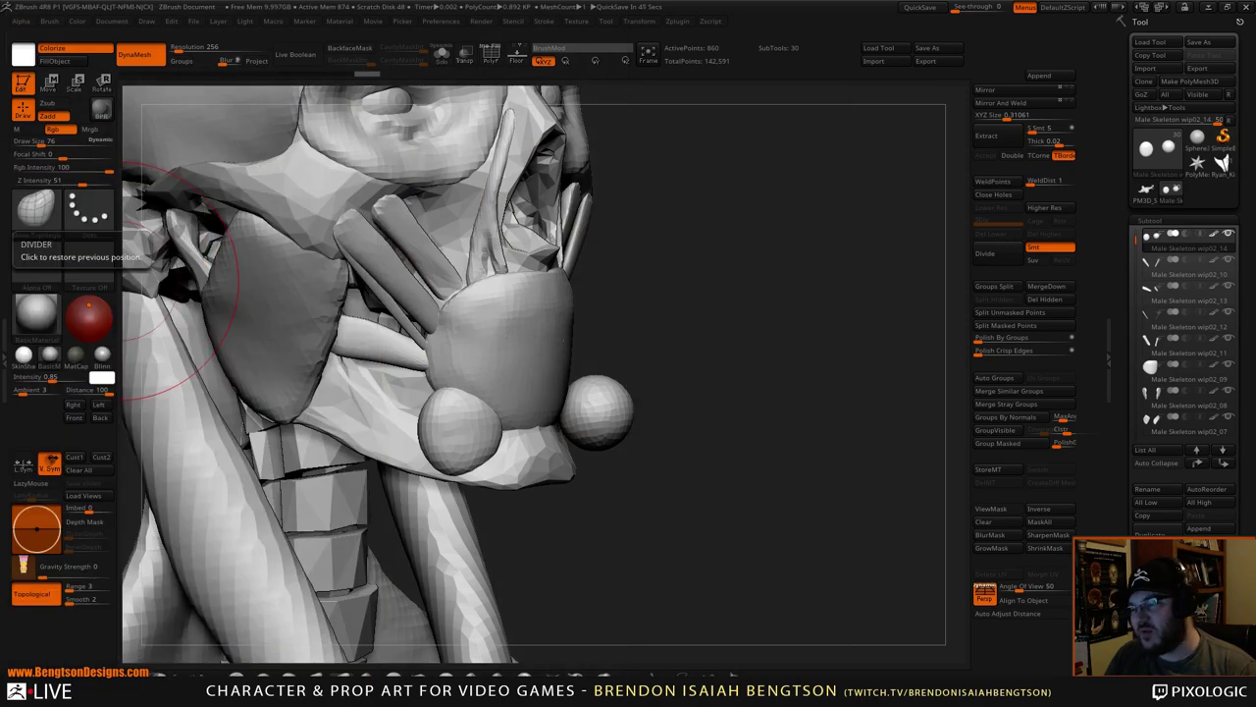
pyautogui.moveTo(756, 359); pyautogui.dragTo(830, 329)
pyautogui.click(1011, 108)
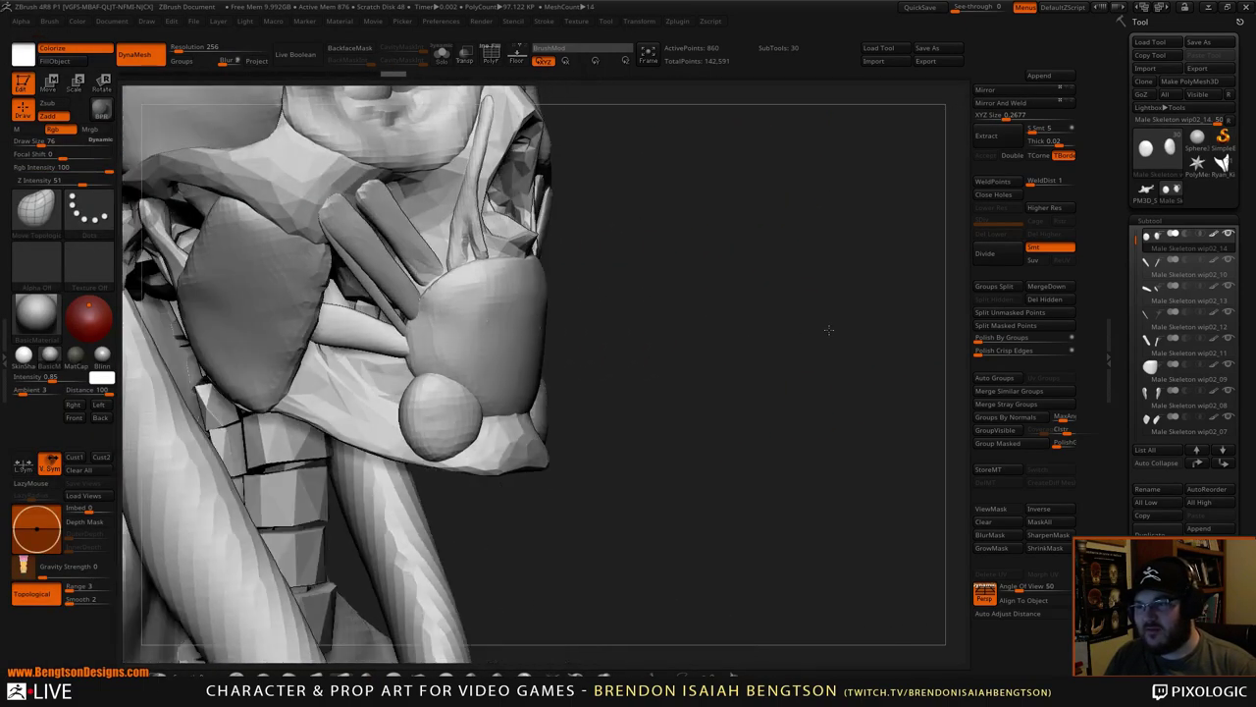
# - Pull the sphere into a triangular muscle tapering from the jaw's lower edge to the mouth corner, and mirror and weld it
pyautogui.moveTo(442, 417)
pyautogui.mouseDown()
pyautogui.moveTo(433, 423)
pyautogui.moveTo(504, 436)
pyautogui.moveTo(449, 336)
pyautogui.moveTo(435, 393)
pyautogui.moveTo(492, 462)
pyautogui.moveTo(413, 417)
pyautogui.mouseUp()
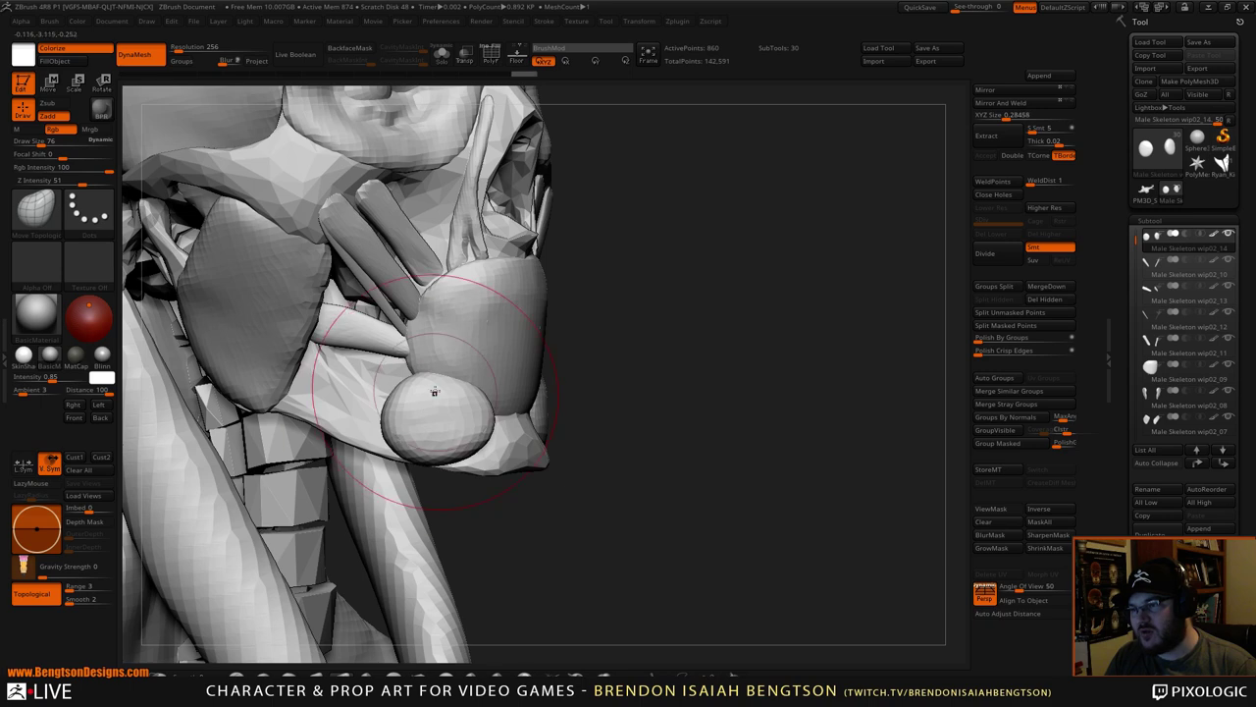
pyautogui.moveTo(757, 317)
pyautogui.mouseDown()
pyautogui.moveTo(812, 322)
pyautogui.moveTo(797, 328)
pyautogui.mouseUp()
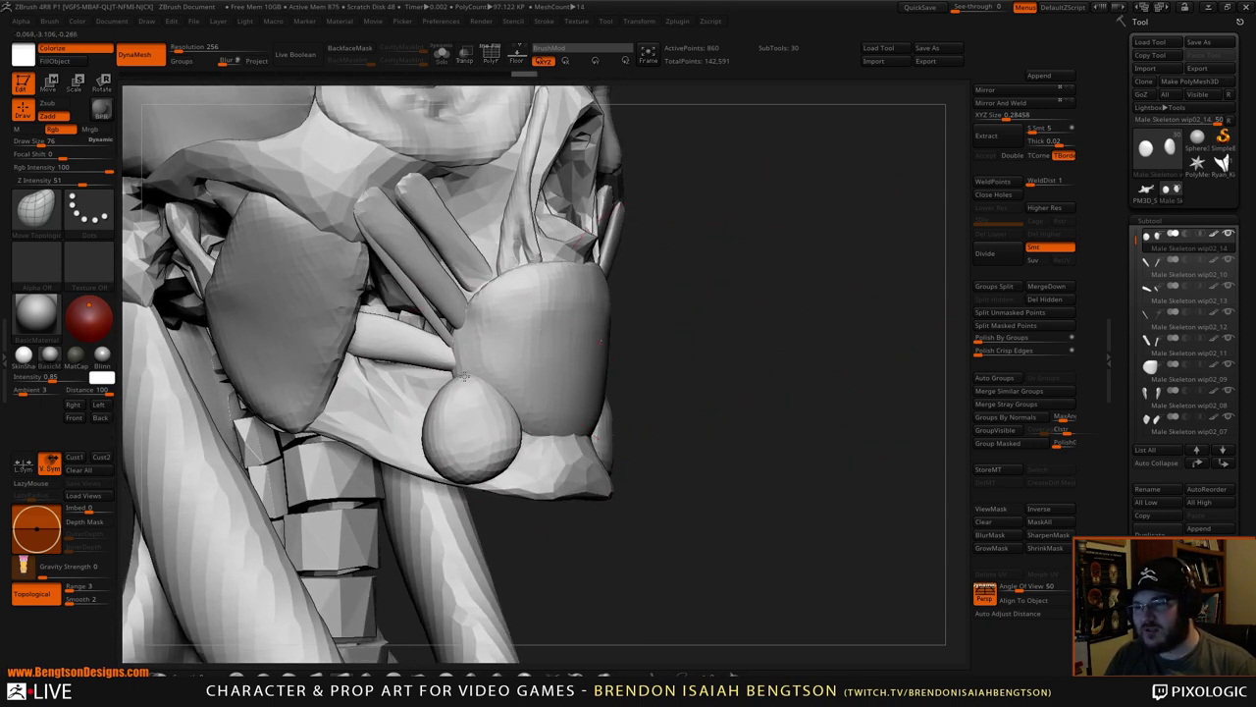
pyautogui.moveTo(464, 376); pyautogui.dragTo(464, 371)
pyautogui.moveTo(476, 396)
pyautogui.mouseDown()
pyautogui.moveTo(459, 334)
pyautogui.moveTo(464, 370)
pyautogui.moveTo(500, 399)
pyautogui.moveTo(486, 430)
pyautogui.moveTo(496, 480)
pyautogui.mouseUp()
pyautogui.press('space')
pyautogui.moveTo(494, 479); pyautogui.dragTo(481, 478)
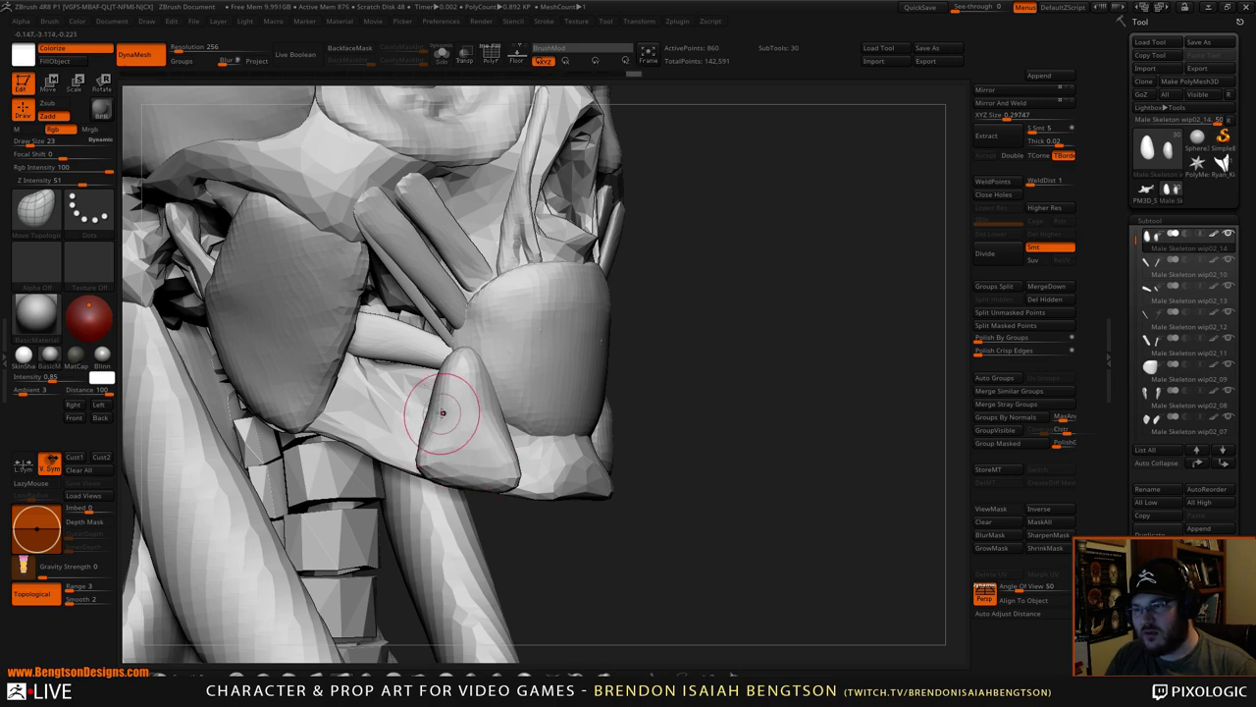
pyautogui.moveTo(742, 419); pyautogui.dragTo(692, 412)
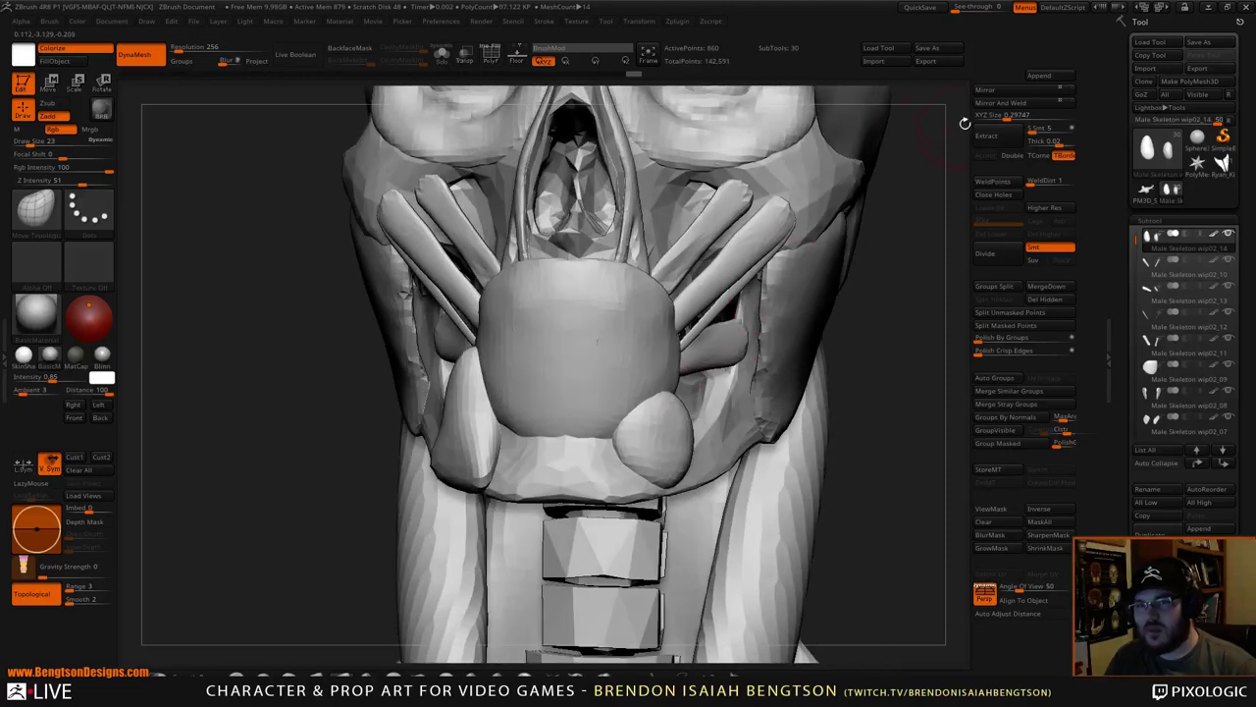
pyautogui.click(1002, 103)
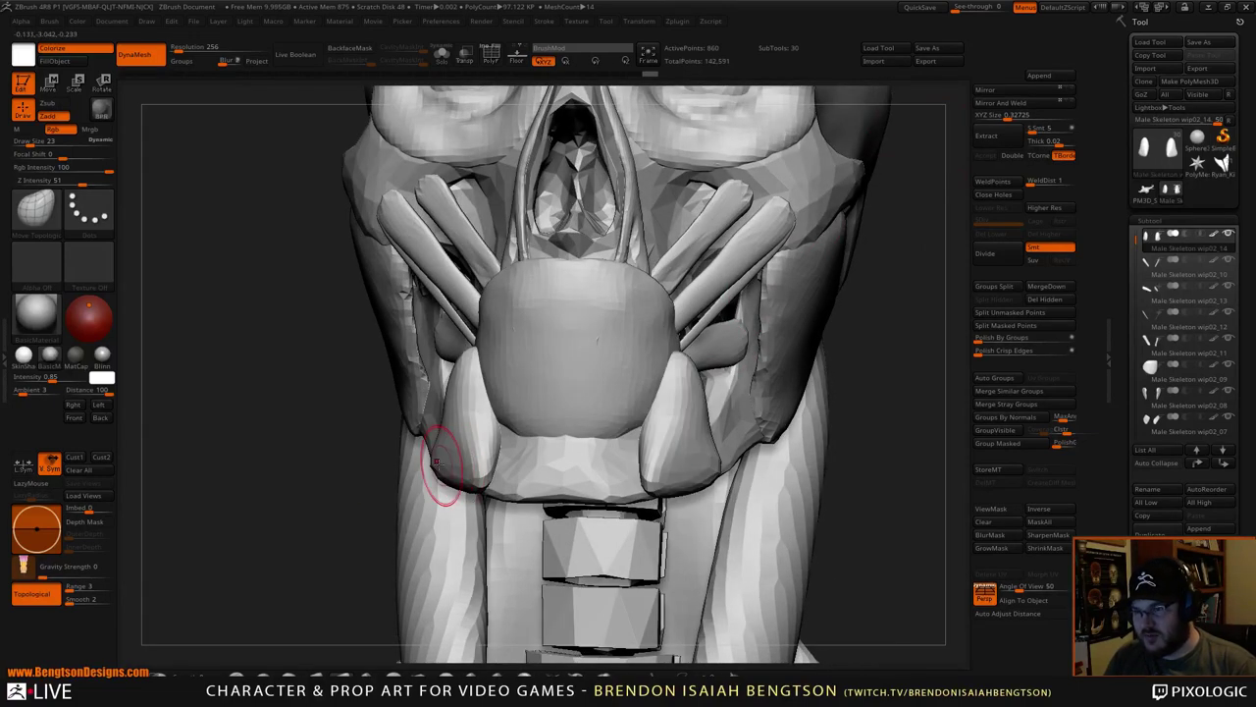
# - Tuck the paired triangular muscles closer to the jaw and mouth using Move Topological at draw size 34
pyautogui.moveTo(259, 481); pyautogui.dragTo(249, 473)
pyautogui.press('space')
pyautogui.moveTo(447, 422)
pyautogui.mouseDown()
pyautogui.moveTo(473, 424)
pyautogui.moveTo(457, 413)
pyautogui.mouseUp()
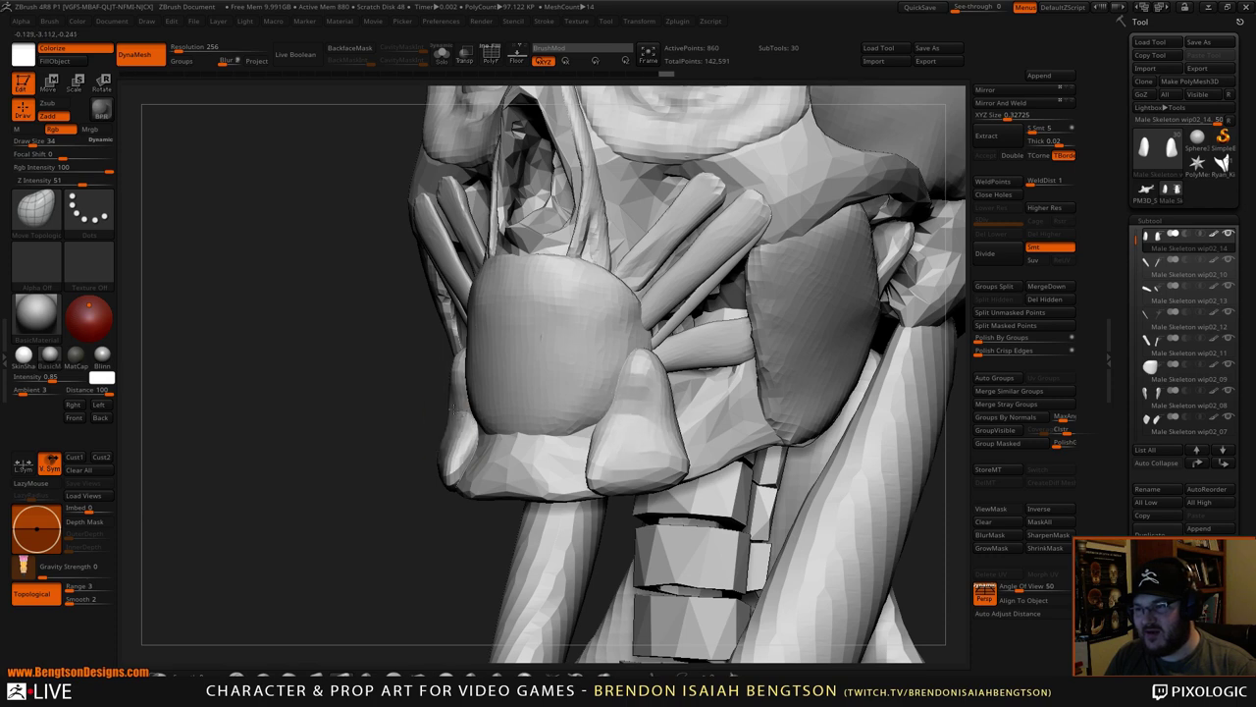
pyautogui.moveTo(460, 370); pyautogui.dragTo(467, 369)
pyautogui.moveTo(446, 460); pyautogui.dragTo(467, 461)
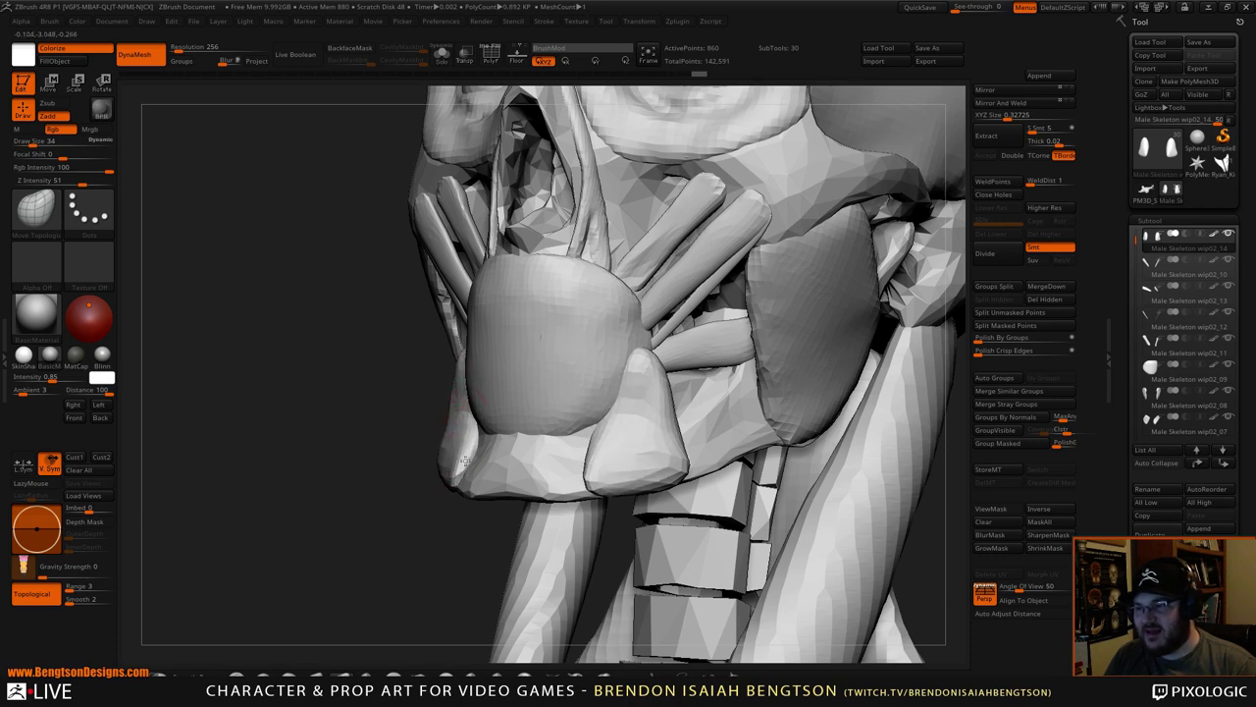
# - Adjust the triangular muscle's side profile against the jaw and remesh it with DynaMesh
pyautogui.moveTo(361, 454)
pyautogui.mouseDown()
pyautogui.moveTo(458, 452)
pyautogui.moveTo(425, 429)
pyautogui.mouseUp()
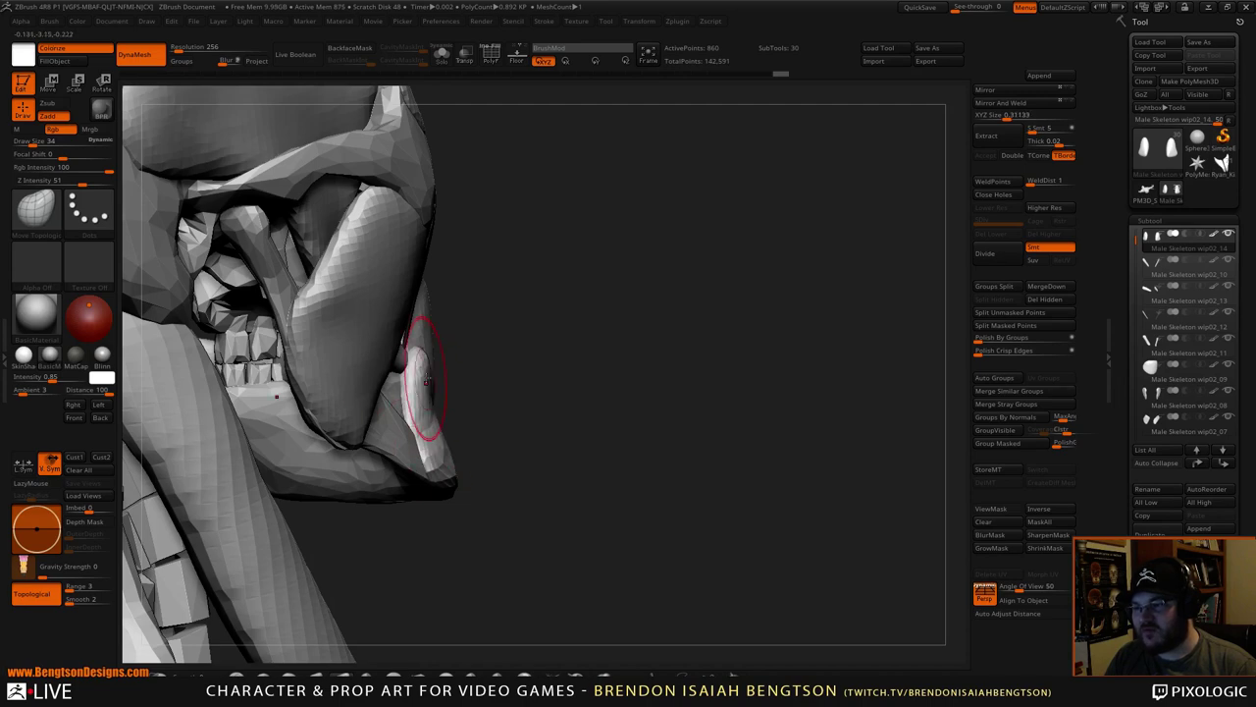
pyautogui.moveTo(411, 379); pyautogui.dragTo(429, 394)
pyautogui.moveTo(668, 378); pyautogui.dragTo(586, 347)
pyautogui.keyDown('ctrl'); pyautogui.moveTo(695, 312); pyautogui.dragTo(767, 288); pyautogui.keyUp('ctrl')
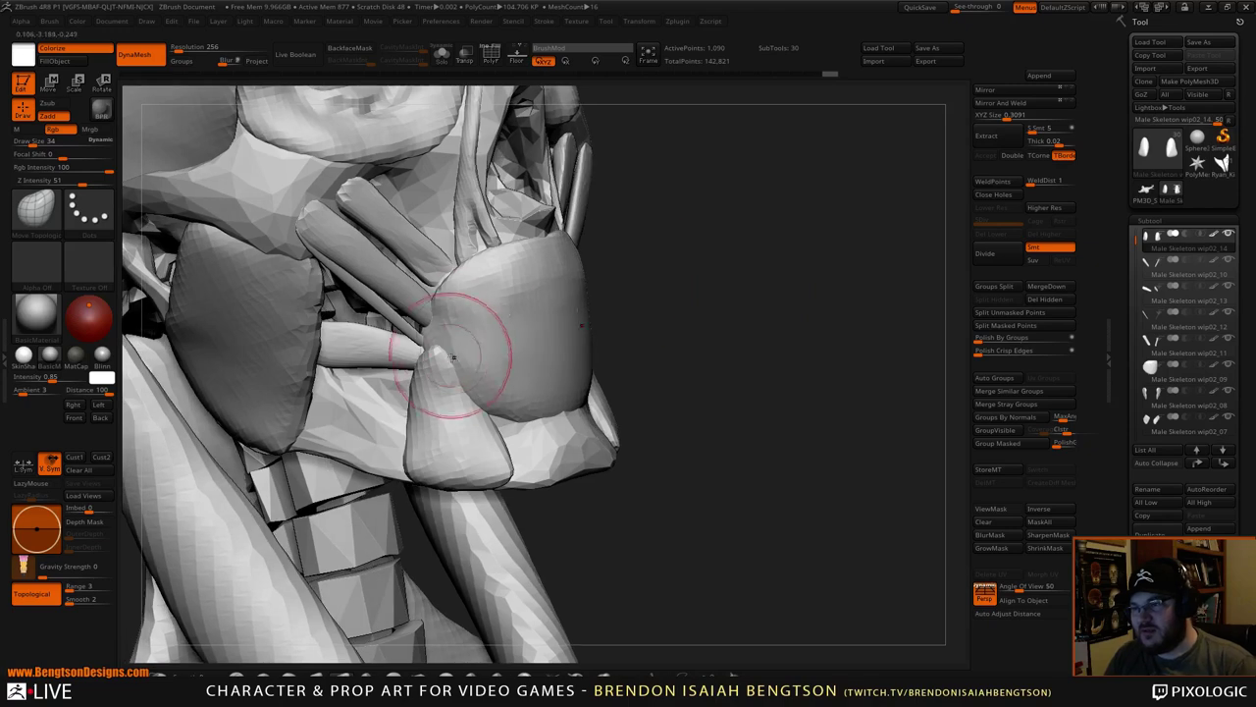
# - Narrow the triangular muscle's sides and upper end toward the mouth corner, keeping a wide base on the jaw
pyautogui.moveTo(485, 400); pyautogui.dragTo(470, 404)
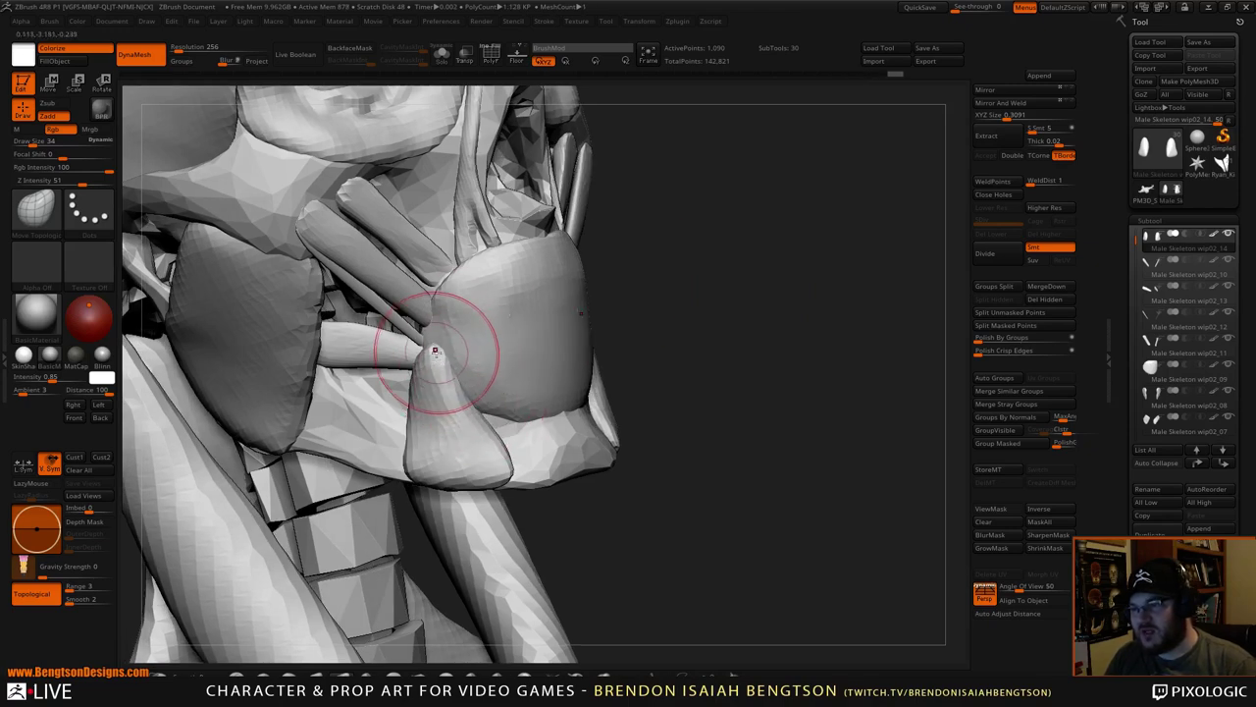
pyautogui.moveTo(414, 367); pyautogui.dragTo(423, 371)
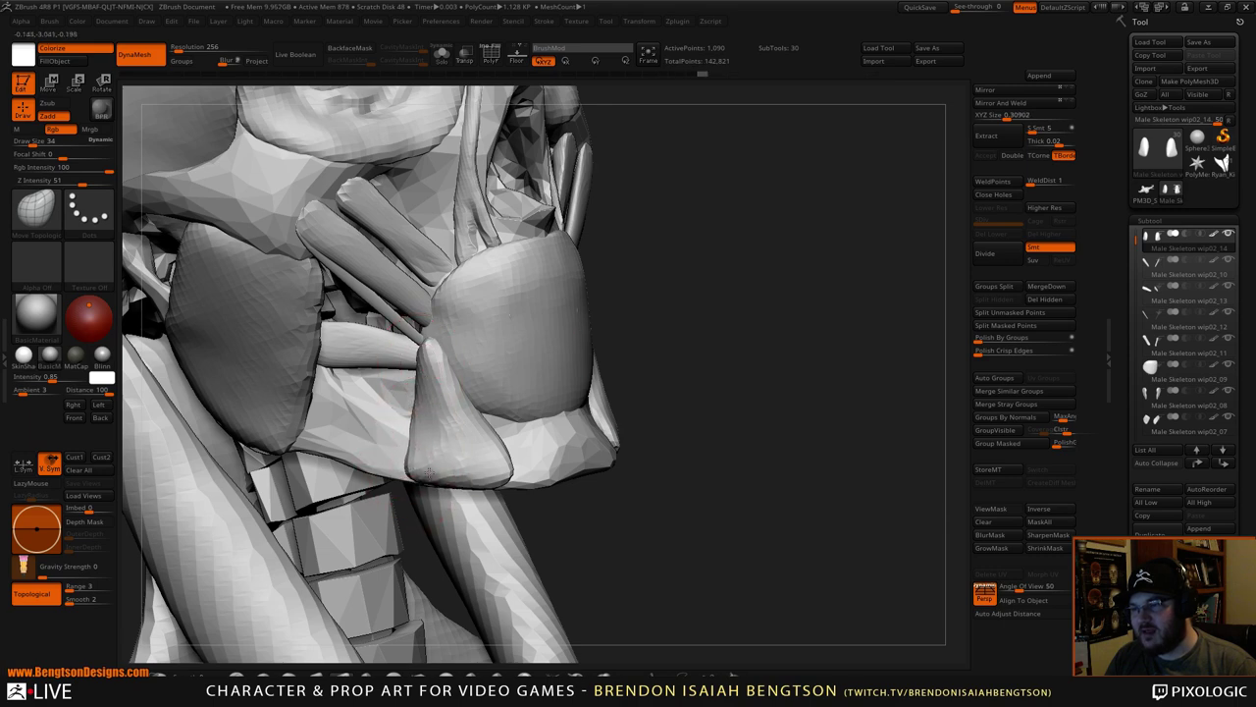
pyautogui.moveTo(428, 472); pyautogui.dragTo(419, 468)
# - Flatten the front surface of the paired triangular muscles from the mouth corners to the jaw with the TrimDynamic brush
pyautogui.keyDown('alt'); pyautogui.moveTo(804, 275); pyautogui.dragTo(788, 343); pyautogui.keyUp('alt')
pyautogui.moveTo(788, 358)
pyautogui.mouseDown()
pyautogui.moveTo(774, 364)
pyautogui.moveTo(827, 360)
pyautogui.moveTo(853, 340)
pyautogui.moveTo(808, 337)
pyautogui.moveTo(842, 533)
pyautogui.moveTo(779, 336)
pyautogui.moveTo(816, 321)
pyautogui.moveTo(825, 354)
pyautogui.moveTo(889, 351)
pyautogui.moveTo(860, 321)
pyautogui.moveTo(889, 325)
pyautogui.mouseUp()
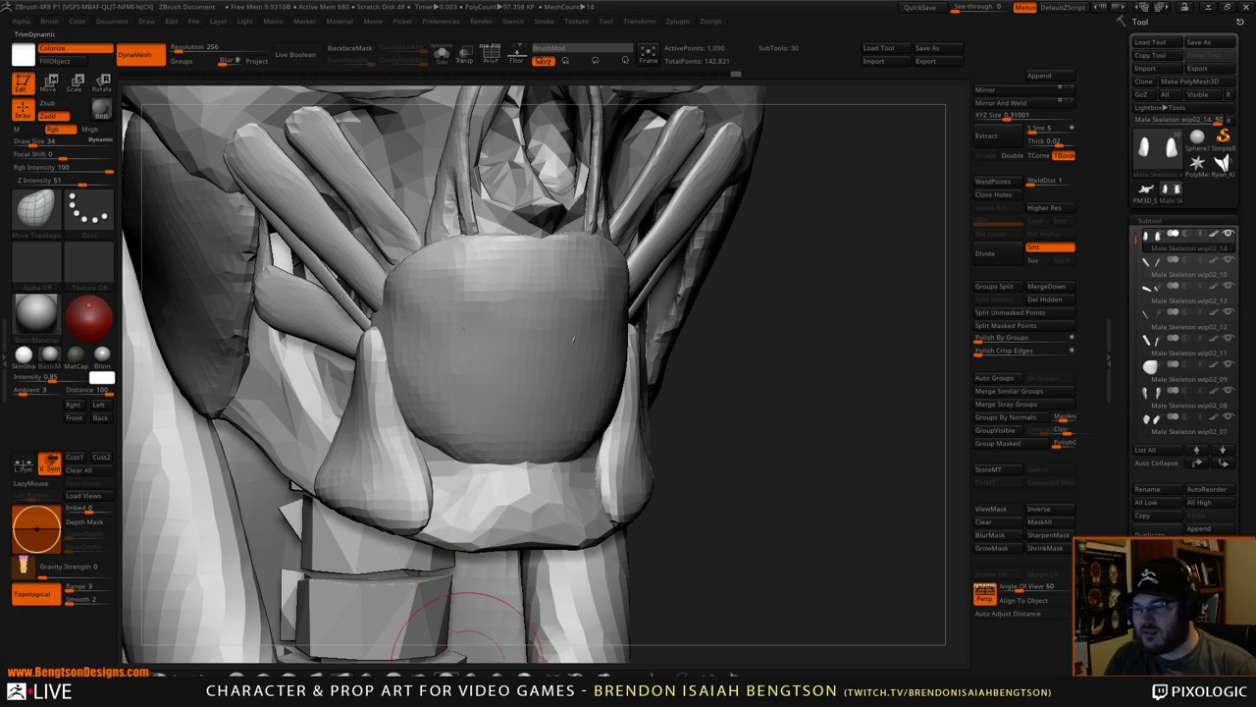
pyautogui.click(451, 675)
pyautogui.moveTo(372, 362)
pyautogui.mouseDown()
pyautogui.moveTo(390, 459)
pyautogui.moveTo(379, 470)
pyautogui.mouseUp()
pyautogui.moveTo(379, 426)
pyautogui.mouseDown()
pyautogui.moveTo(397, 513)
pyautogui.moveTo(337, 477)
pyautogui.moveTo(397, 504)
pyautogui.mouseUp()
pyautogui.moveTo(337, 465); pyautogui.dragTo(387, 515)
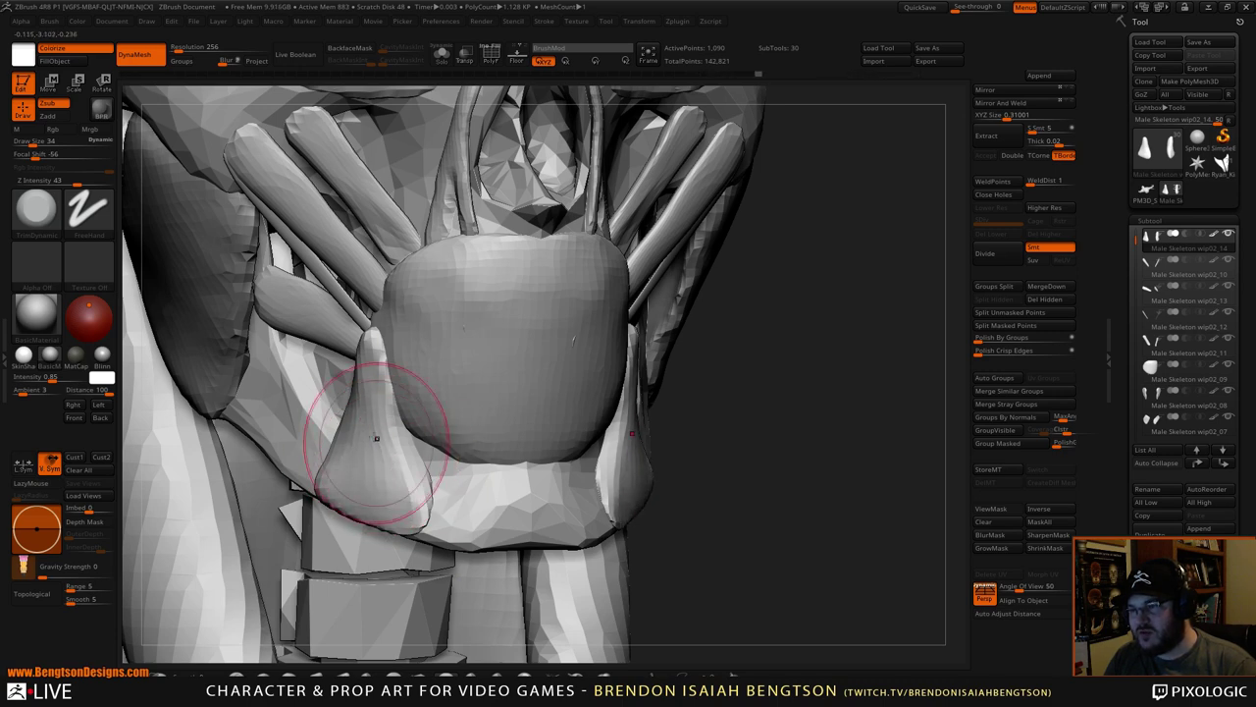
pyautogui.moveTo(376, 432); pyautogui.dragTo(384, 481)
pyautogui.moveTo(751, 447)
pyautogui.mouseDown()
pyautogui.moveTo(808, 441)
pyautogui.moveTo(822, 376)
pyautogui.moveTo(760, 375)
pyautogui.mouseUp()
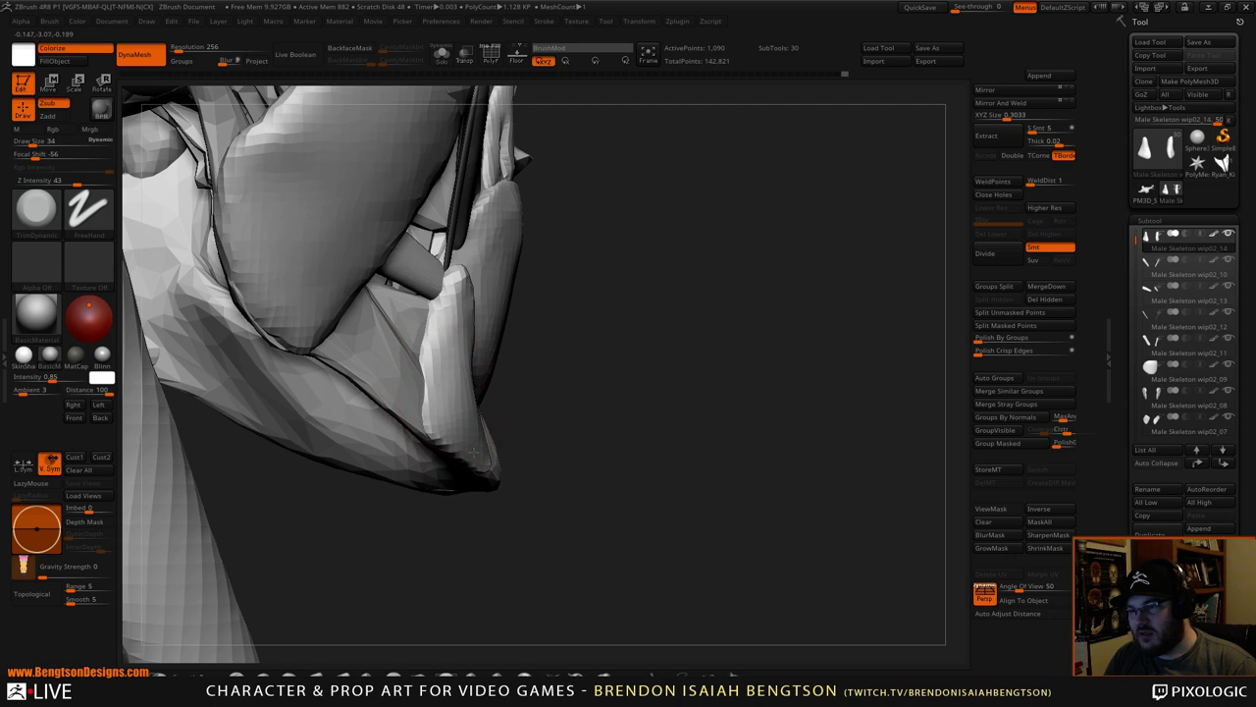
# - Refine the outer edge of the paired triangular muscles from the mouth corner to the jaw with Move Topological at draw size 34
pyautogui.moveTo(639, 349)
pyautogui.mouseDown()
pyautogui.moveTo(677, 373)
pyautogui.moveTo(458, 281)
pyautogui.mouseUp()
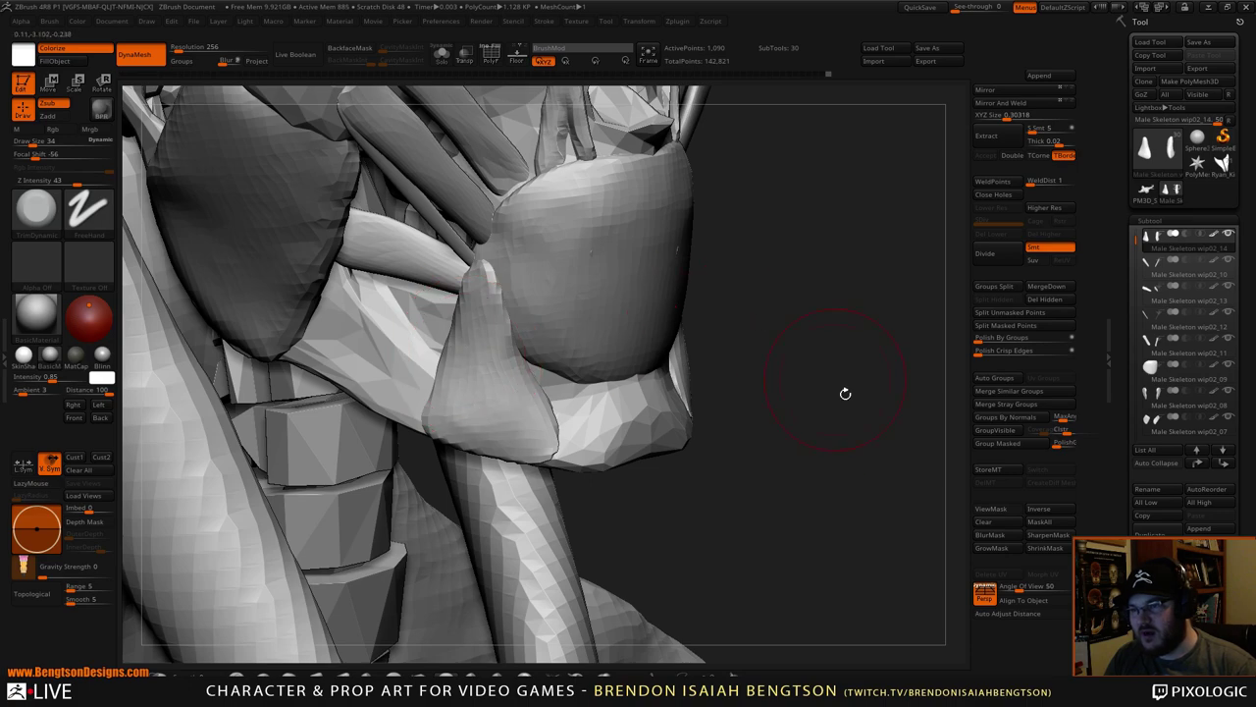
pyautogui.keyDown('alt'); pyautogui.moveTo(844, 392); pyautogui.dragTo(880, 323); pyautogui.keyUp('alt')
pyautogui.moveTo(880, 323); pyautogui.dragTo(846, 341)
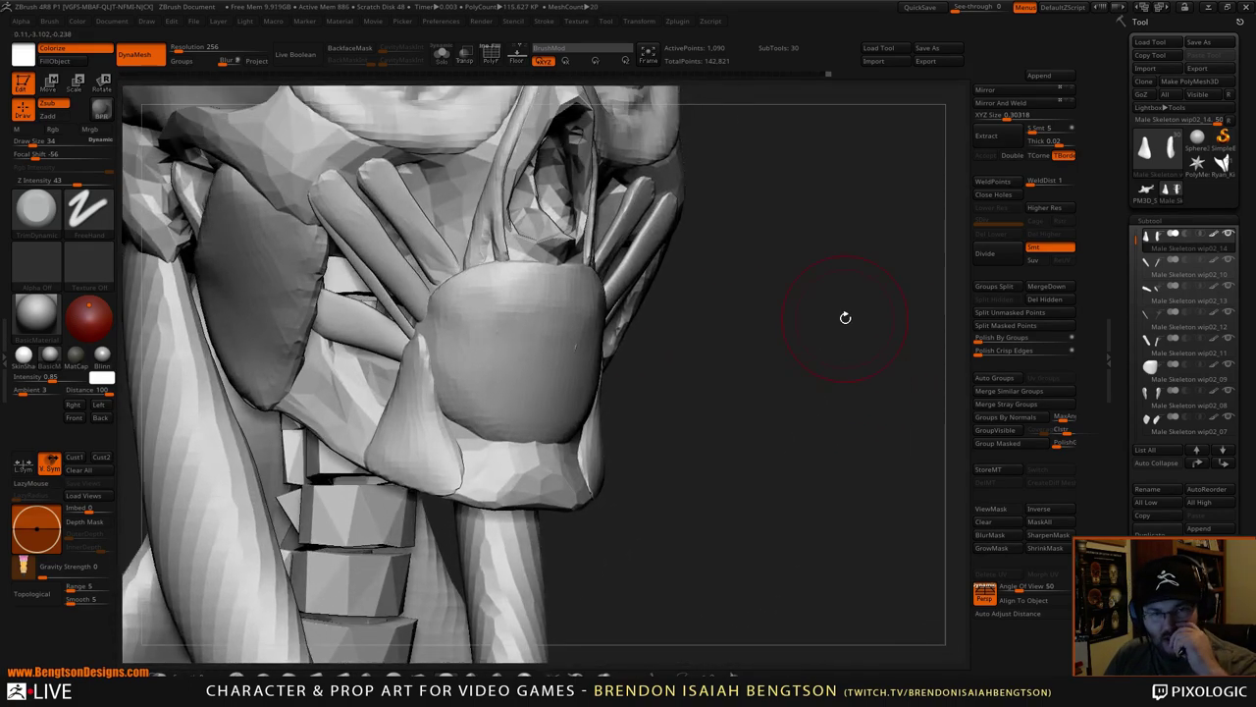
pyautogui.moveTo(748, 363)
pyautogui.mouseDown()
pyautogui.moveTo(743, 344)
pyautogui.moveTo(776, 353)
pyautogui.moveTo(746, 358)
pyautogui.moveTo(759, 367)
pyautogui.moveTo(807, 379)
pyautogui.moveTo(822, 300)
pyautogui.moveTo(799, 323)
pyautogui.mouseUp()
pyautogui.press('shift')
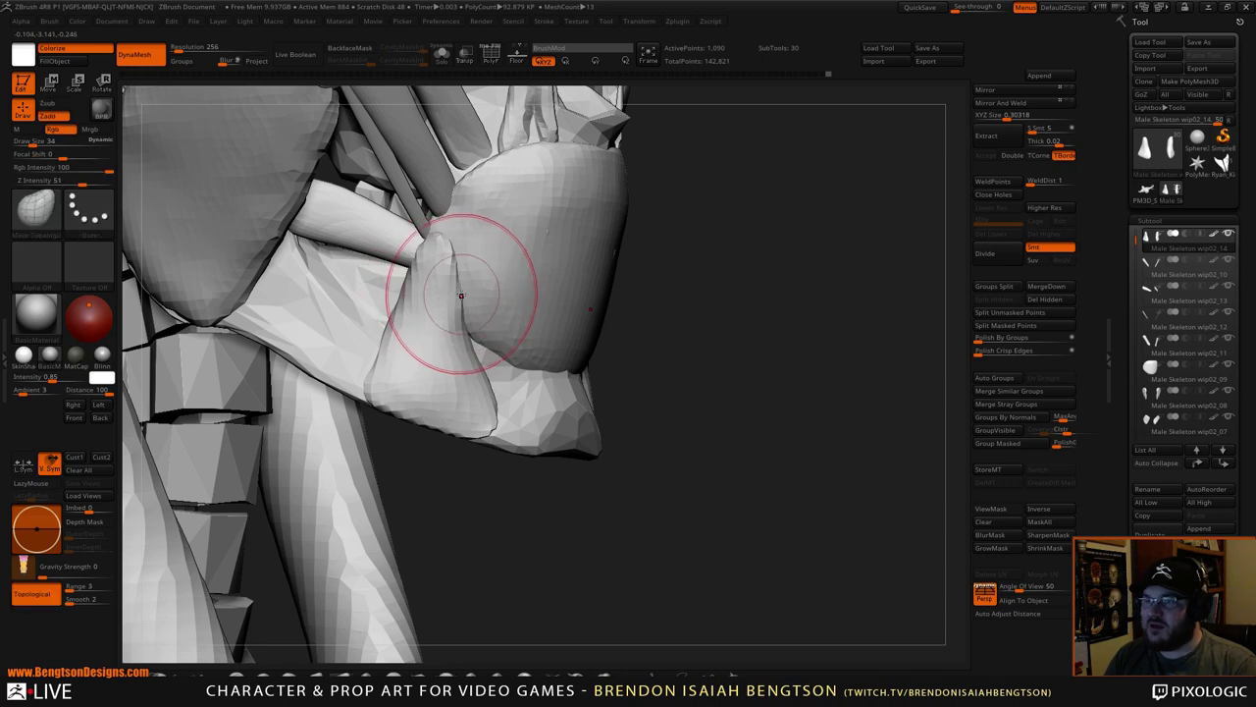
pyautogui.keyDown('shift'); pyautogui.moveTo(440, 263); pyautogui.dragTo(425, 265); pyautogui.keyUp('shift')
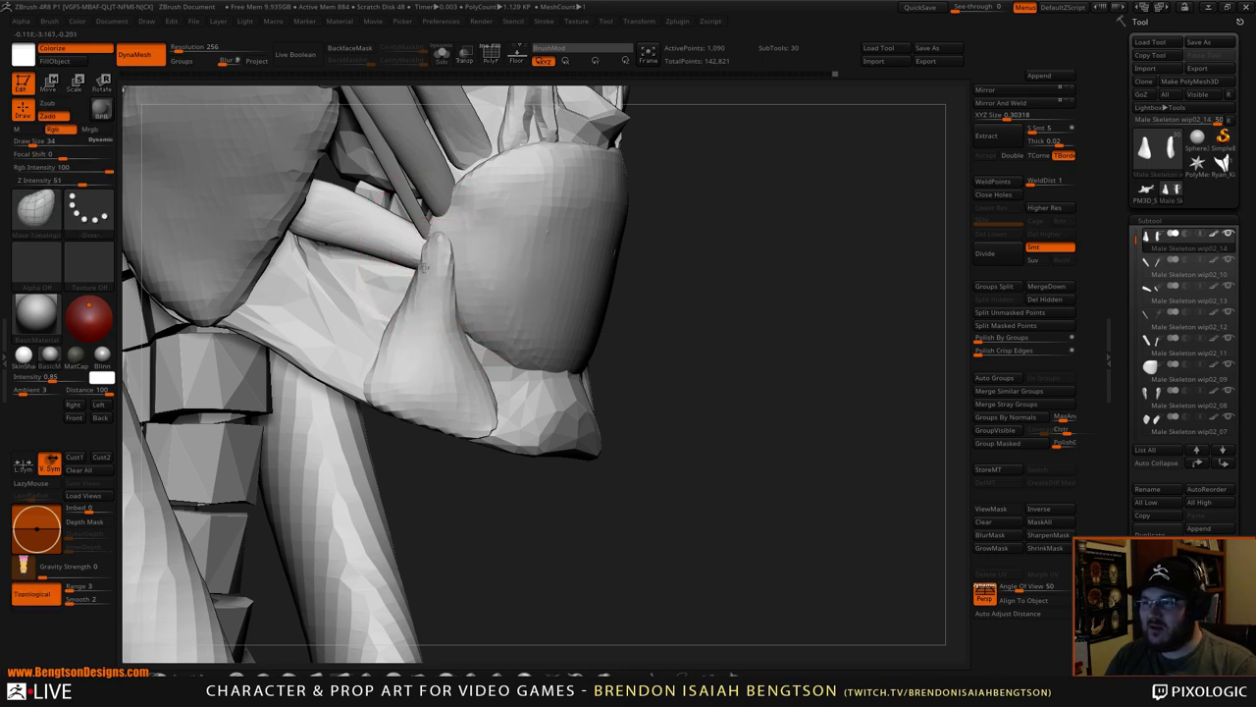
pyautogui.moveTo(375, 330); pyautogui.dragTo(380, 344)
pyautogui.moveTo(367, 388); pyautogui.dragTo(361, 389)
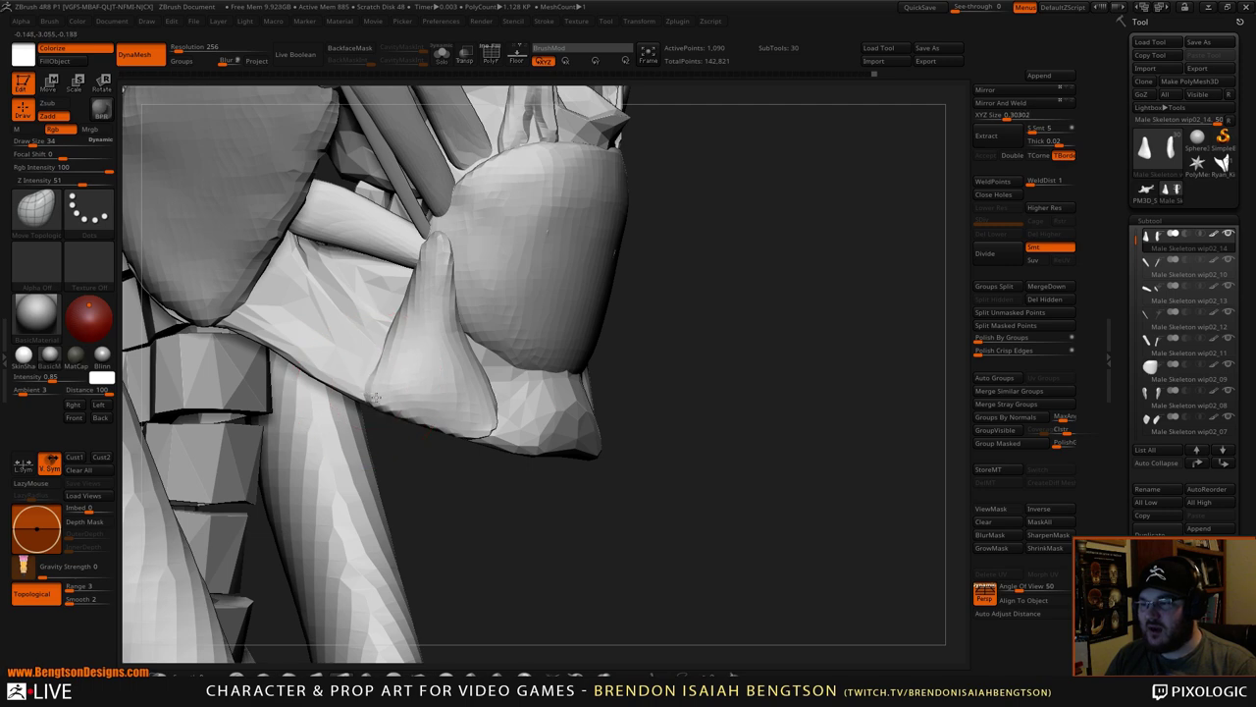
# - Pull the lower inner corners of the paired triangular muscles down to the jaw's bottom edge and check the whole head
pyautogui.keyDown('alt'); pyautogui.moveTo(795, 407); pyautogui.dragTo(755, 248); pyautogui.keyUp('alt')
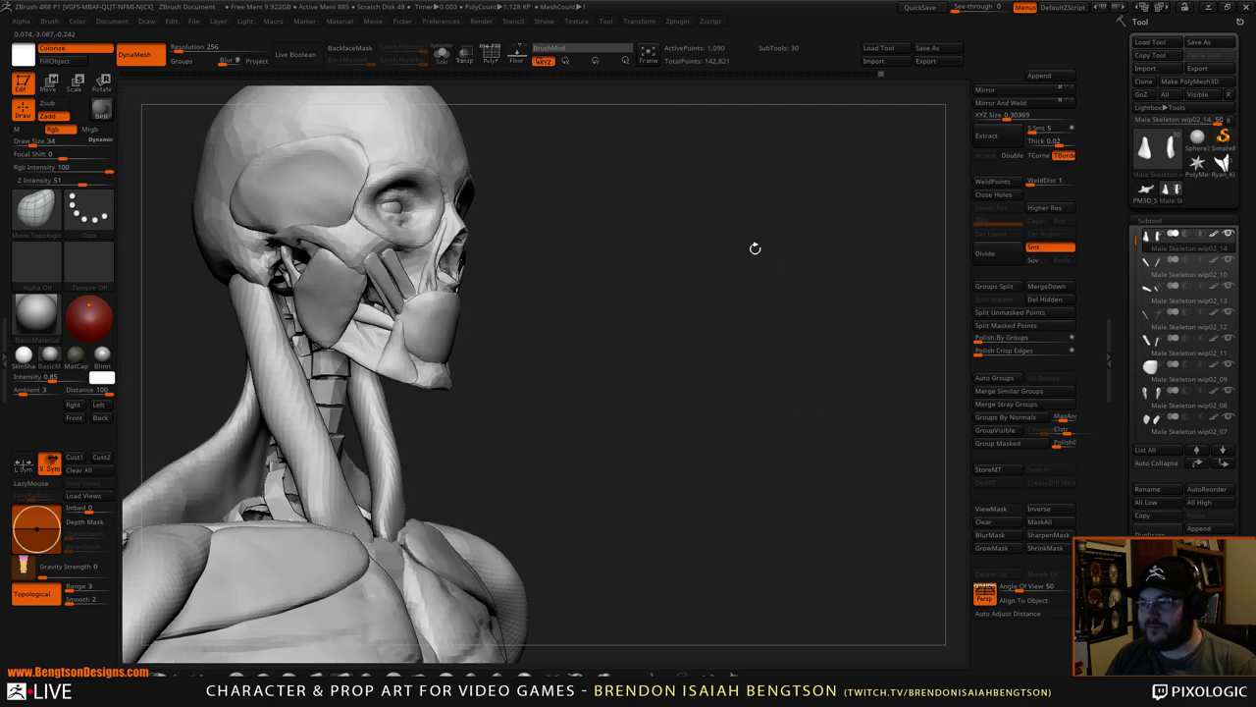
pyautogui.moveTo(800, 323); pyautogui.dragTo(753, 360)
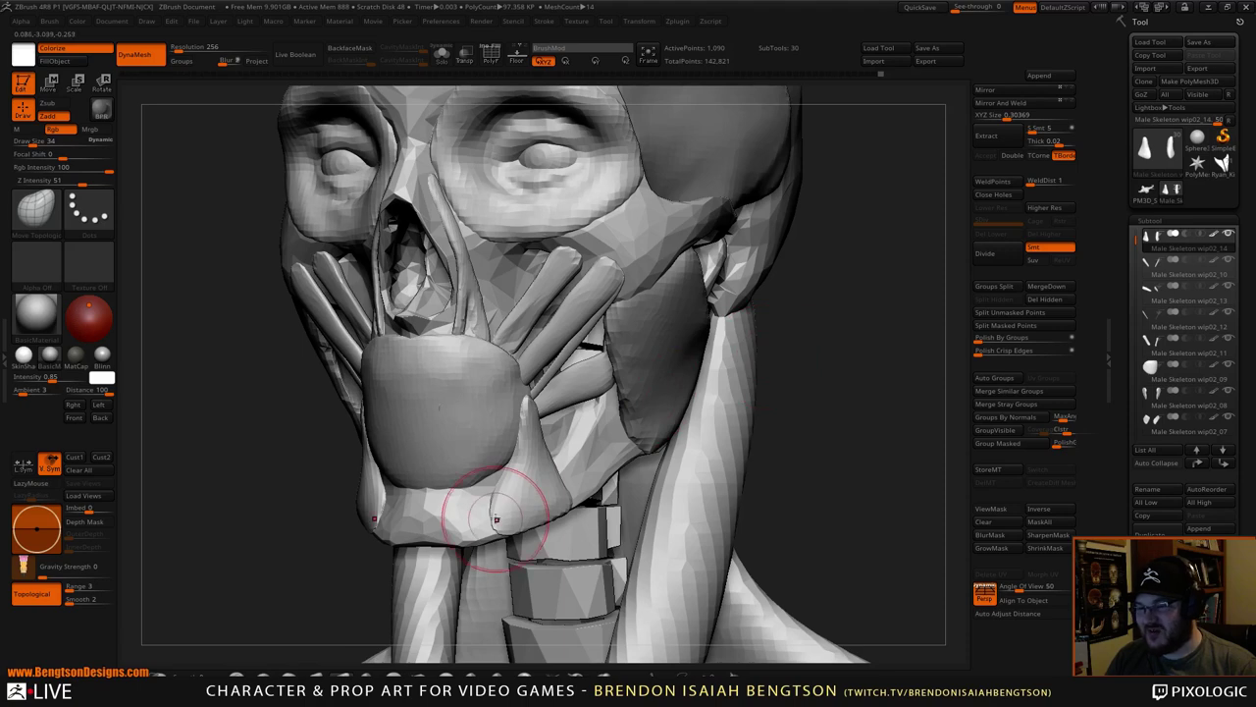
pyautogui.moveTo(496, 510); pyautogui.dragTo(498, 533)
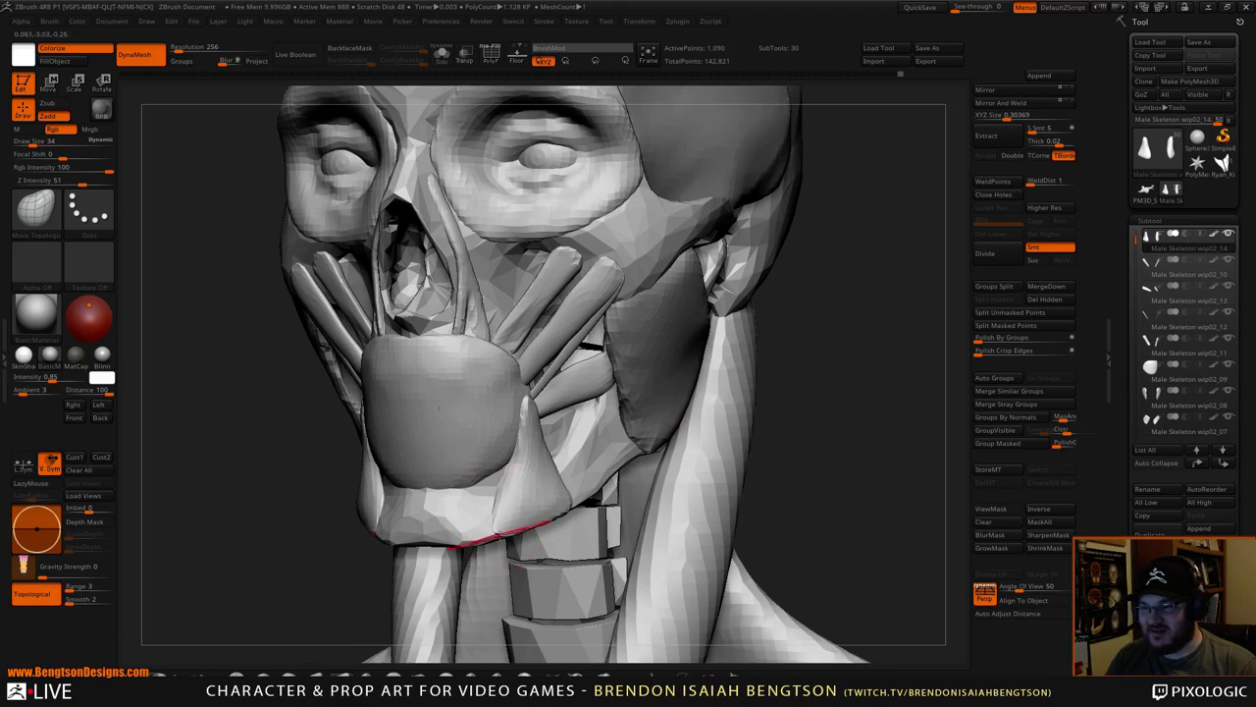
pyautogui.keyDown('alt'); pyautogui.moveTo(835, 461); pyautogui.dragTo(803, 307); pyautogui.keyUp('alt')
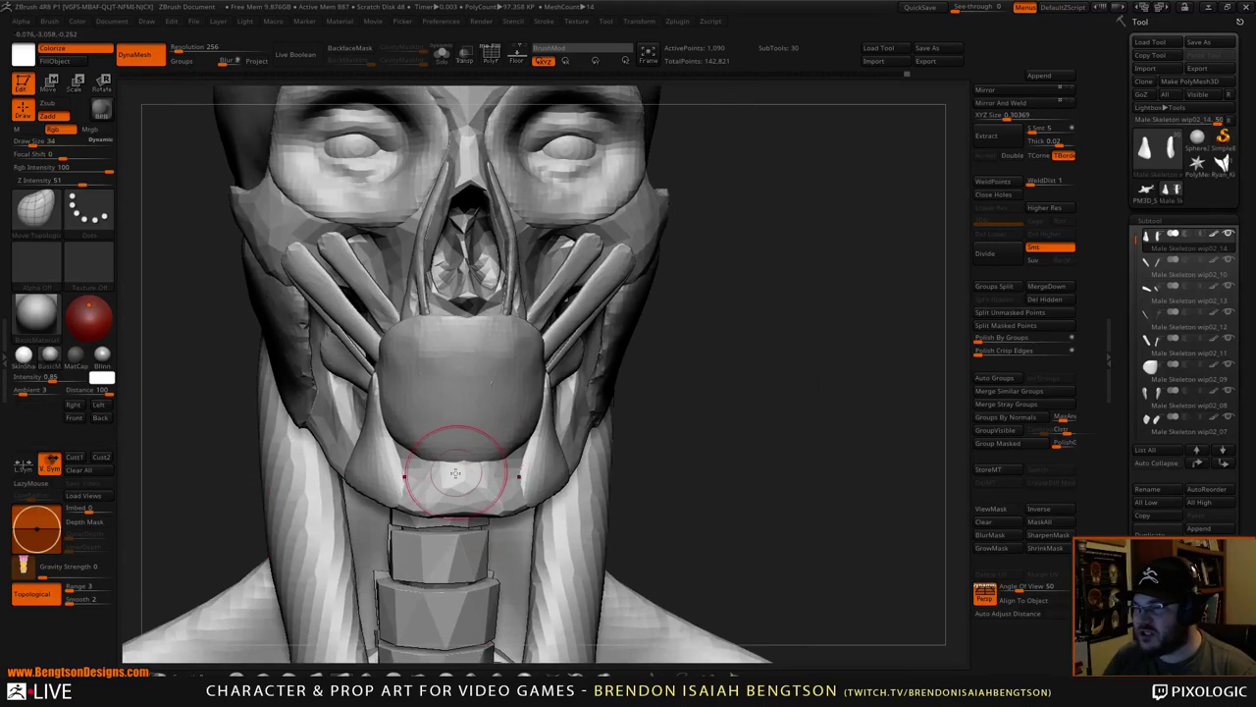
pyautogui.keyDown('alt'); pyautogui.moveTo(741, 334); pyautogui.dragTo(754, 485); pyautogui.keyUp('alt')
pyautogui.keyDown('alt'); pyautogui.moveTo(796, 423); pyautogui.dragTo(736, 112); pyautogui.keyUp('alt')
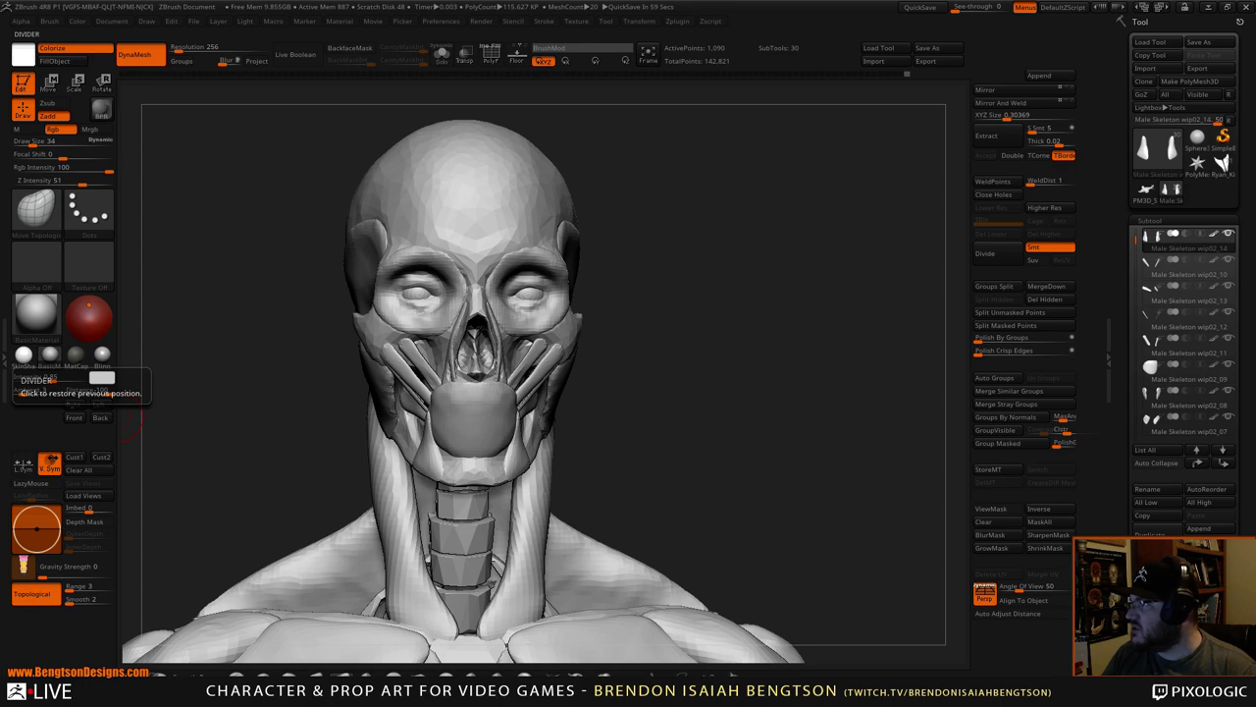
# - Switch to the browser's anatomy references and compare the skull diagrams of the procerus, corrugator, nasalis, frontalis and occipital muscles
pyautogui.moveTo(0, 232); pyautogui.dragTo(882, 90)
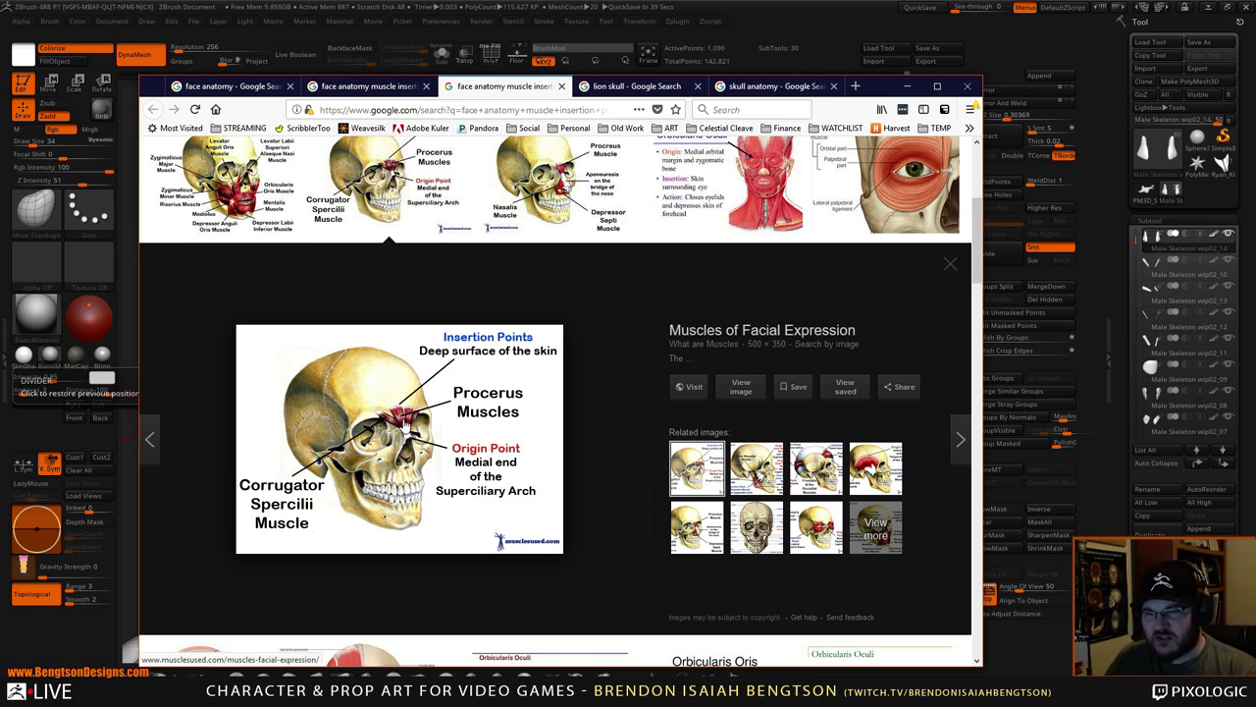
pyautogui.click(699, 528)
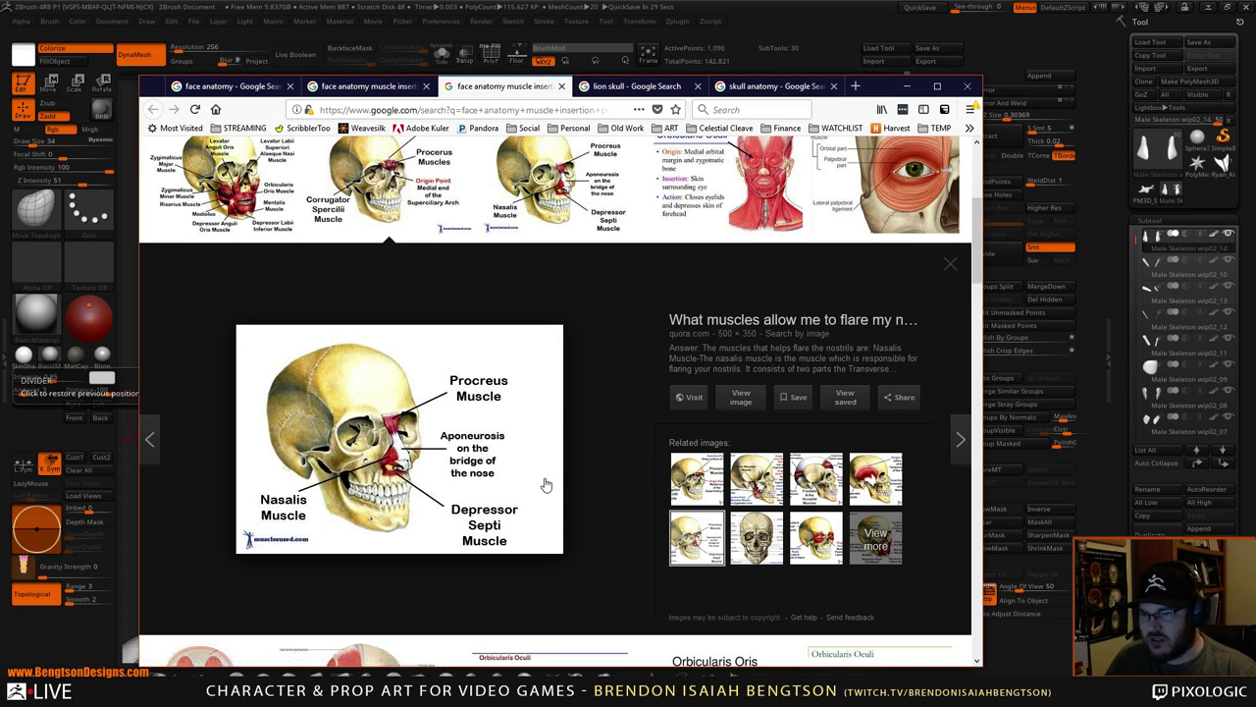
pyautogui.click(694, 482)
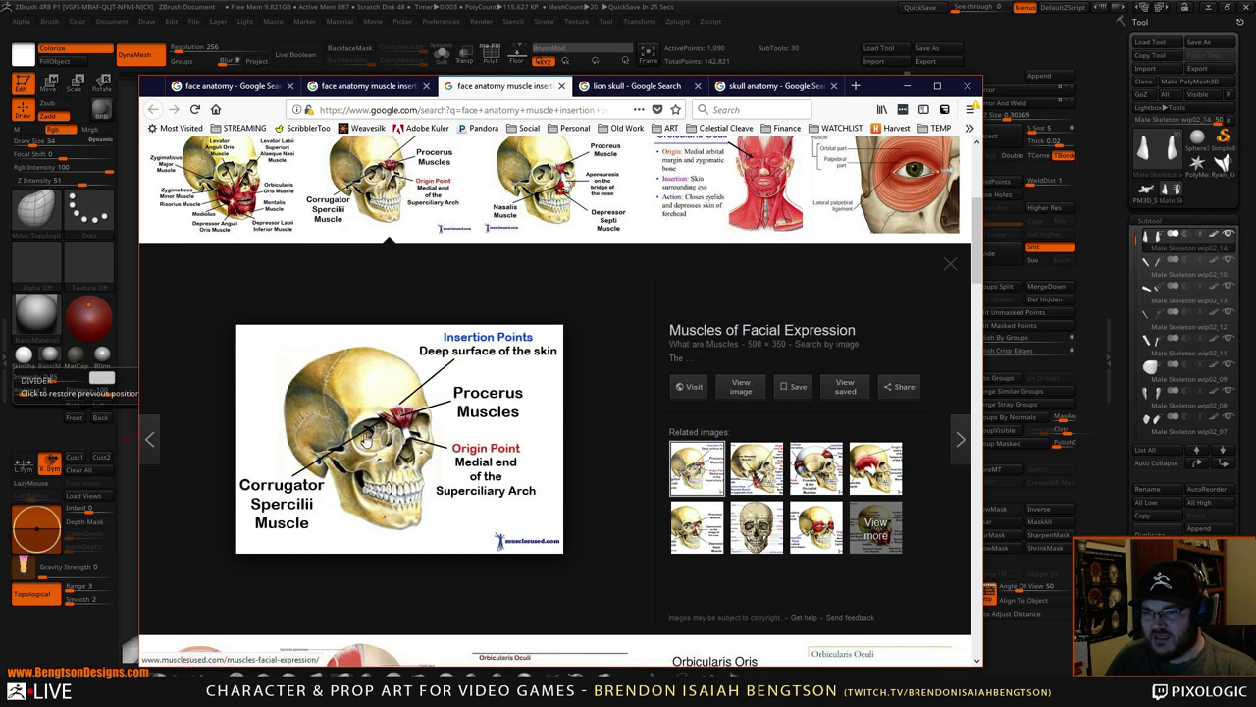
pyautogui.click(828, 457)
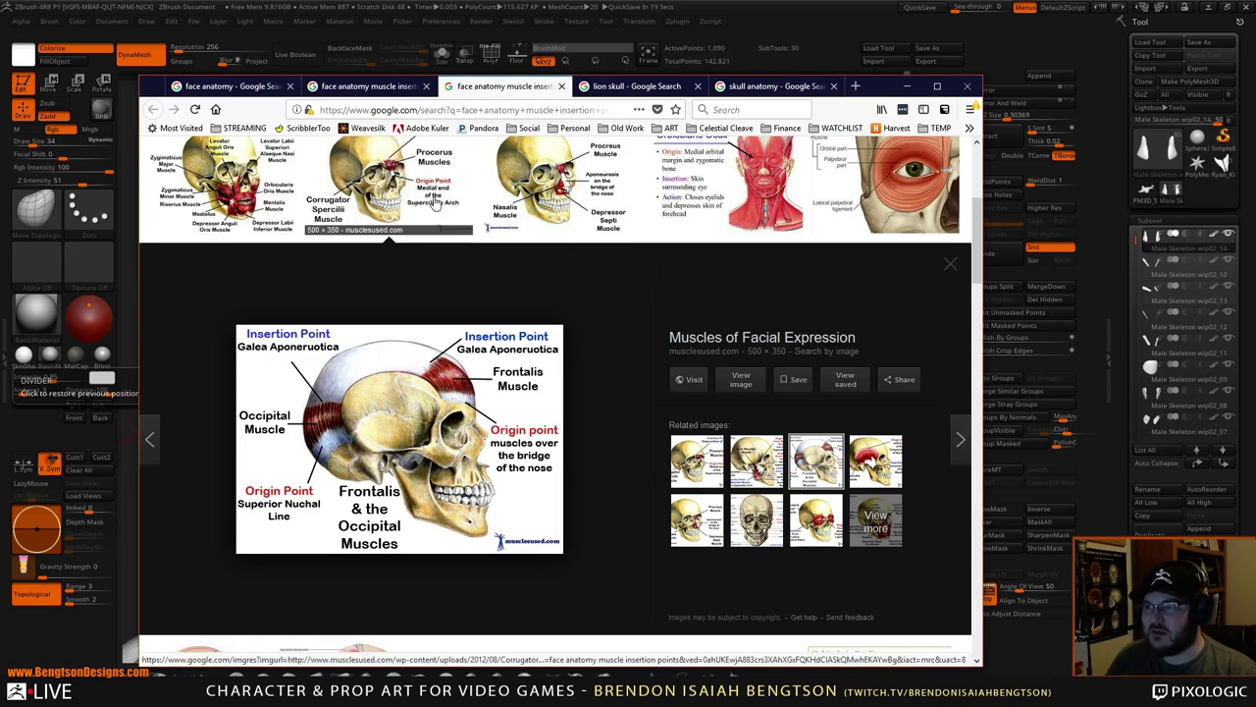
pyautogui.click(397, 177)
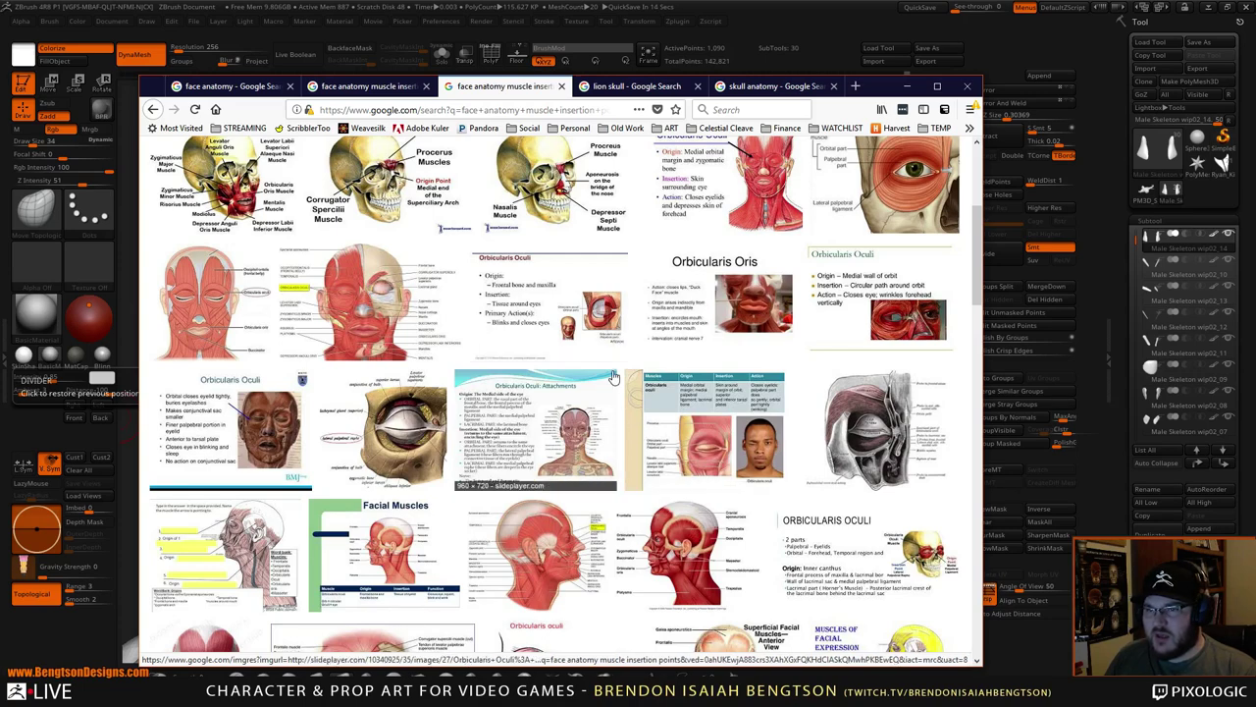
pyautogui.scroll(2, 613, 376)
pyautogui.scroll(3, 613, 376)
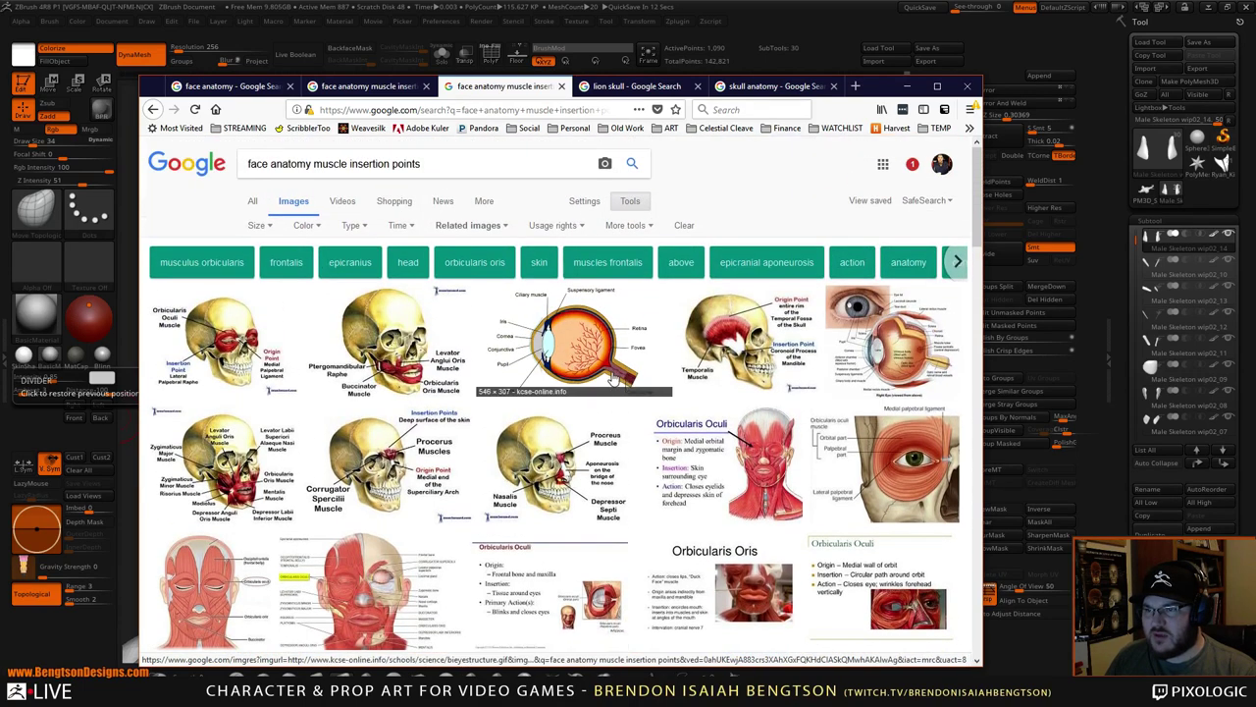
# - Examine the labelled front-view facial muscle diagrams in the other muscle insertion image search
pyautogui.click(368, 85)
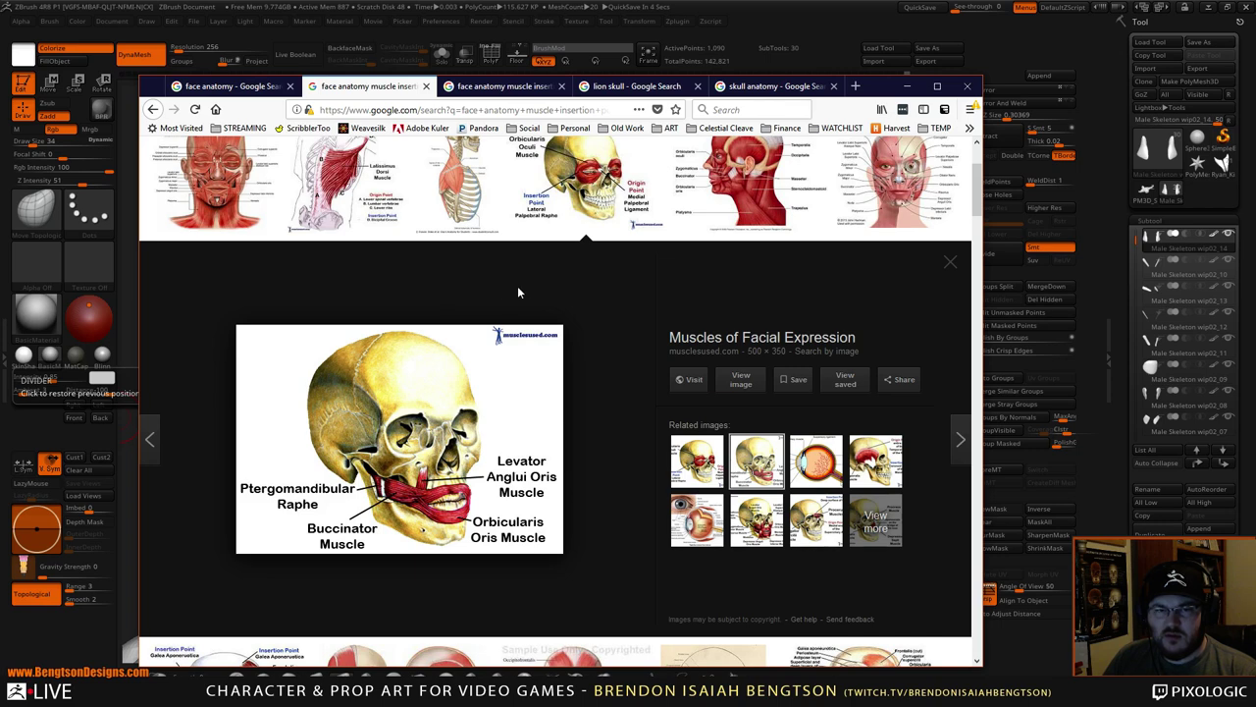
pyautogui.scroll(3, 519, 287)
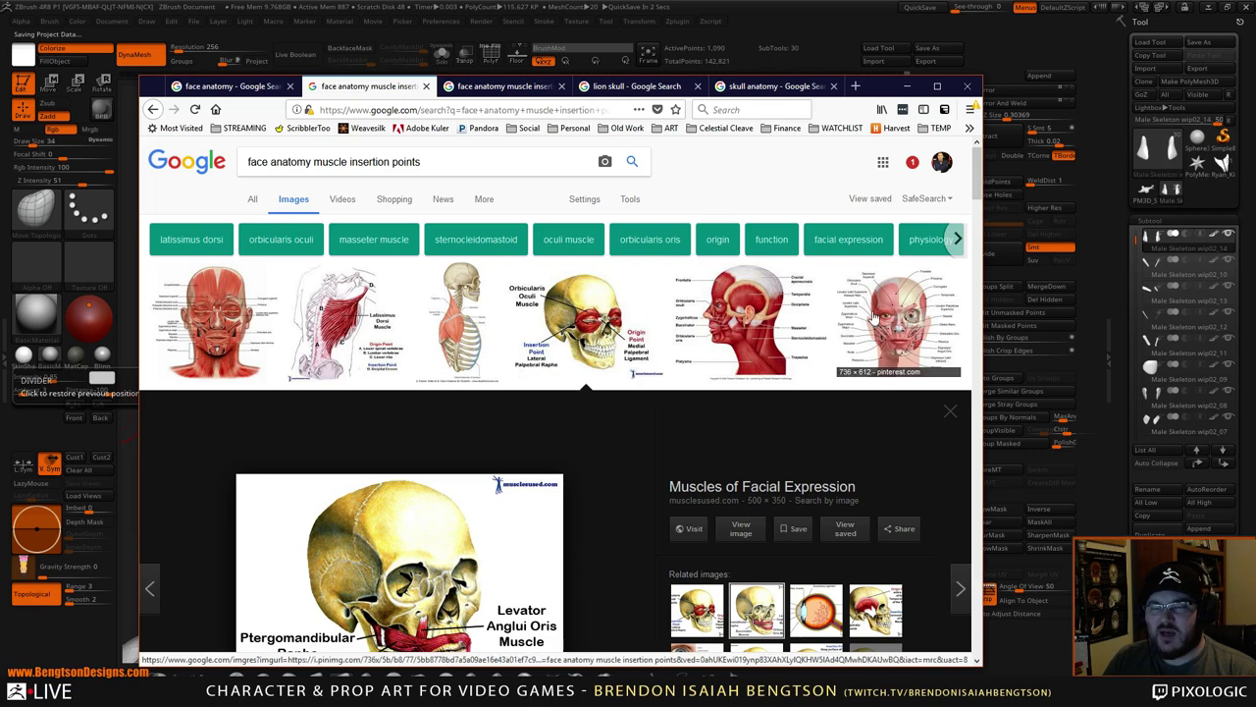
pyautogui.click(903, 314)
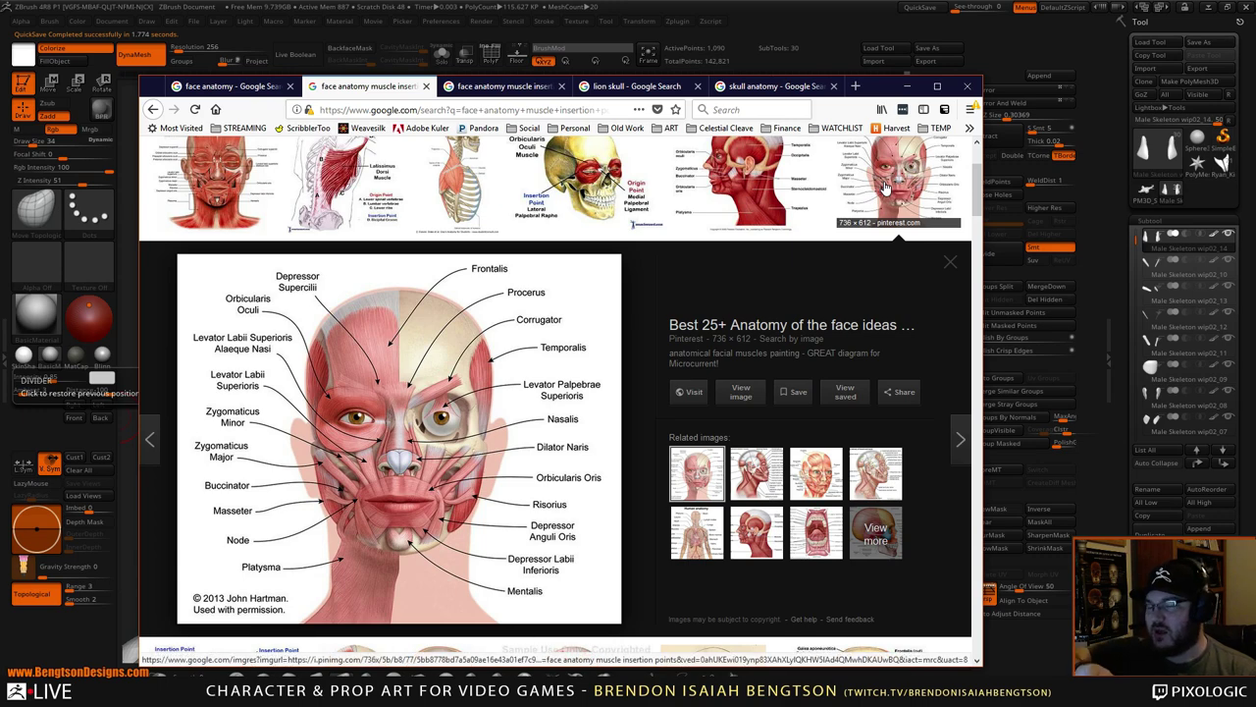
pyautogui.click(256, 172)
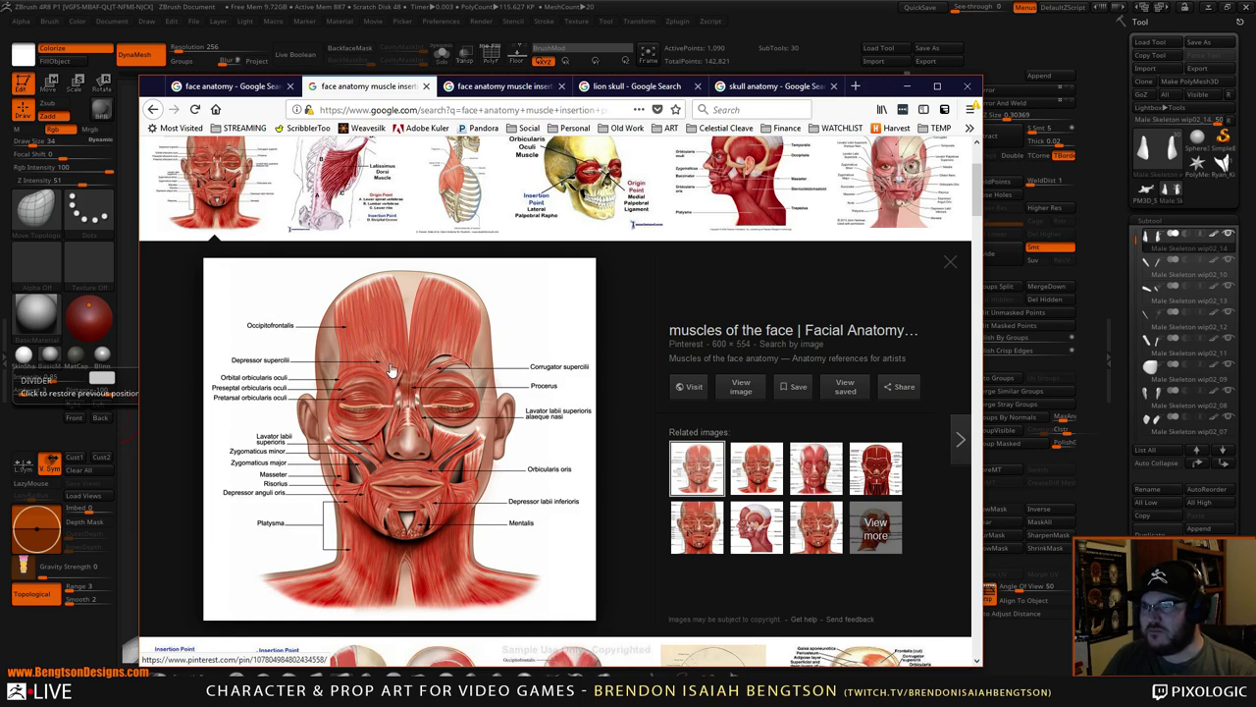
# - Review the procerus and corrugator skull diagram again and the superficial facial muscles anterior view
pyautogui.click(476, 87)
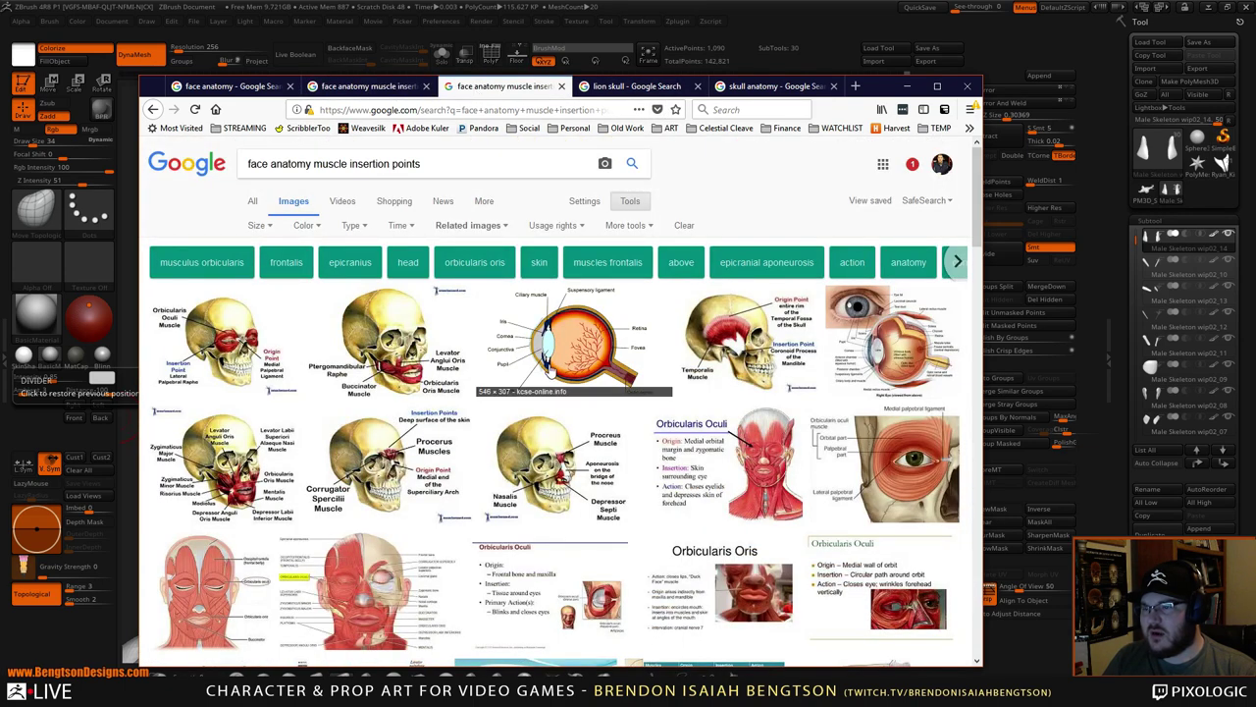
pyautogui.click(393, 466)
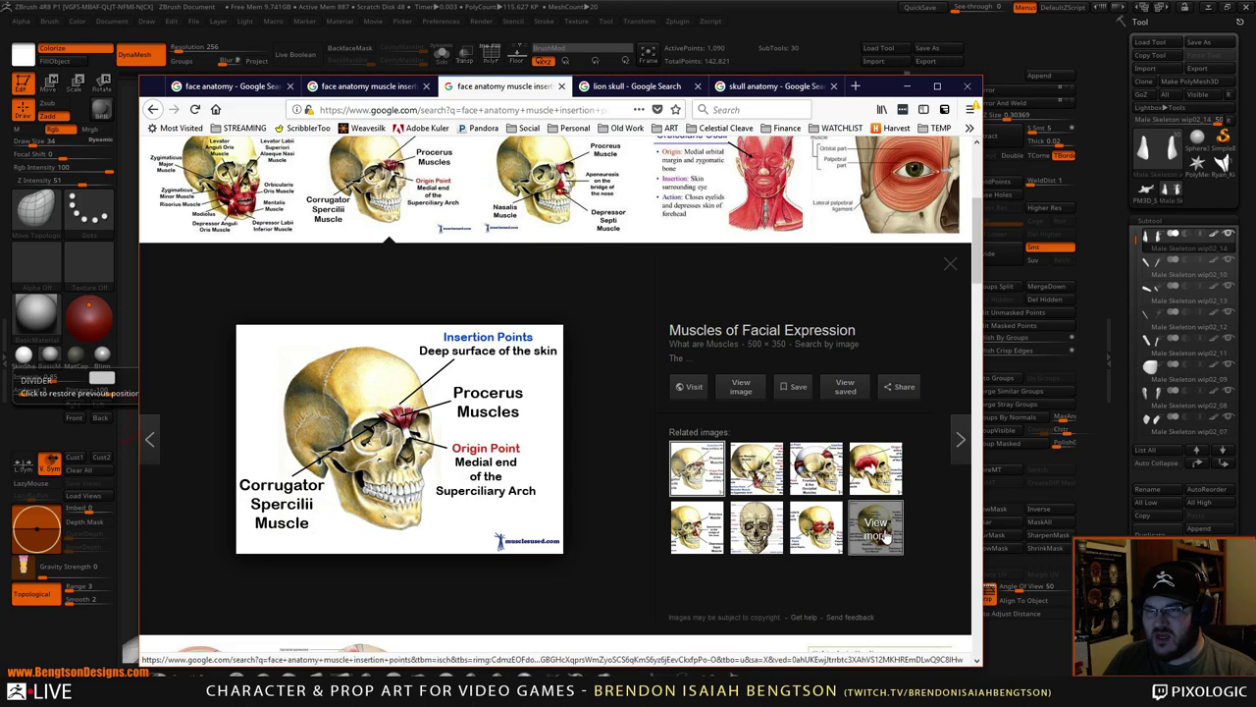
pyautogui.click(373, 195)
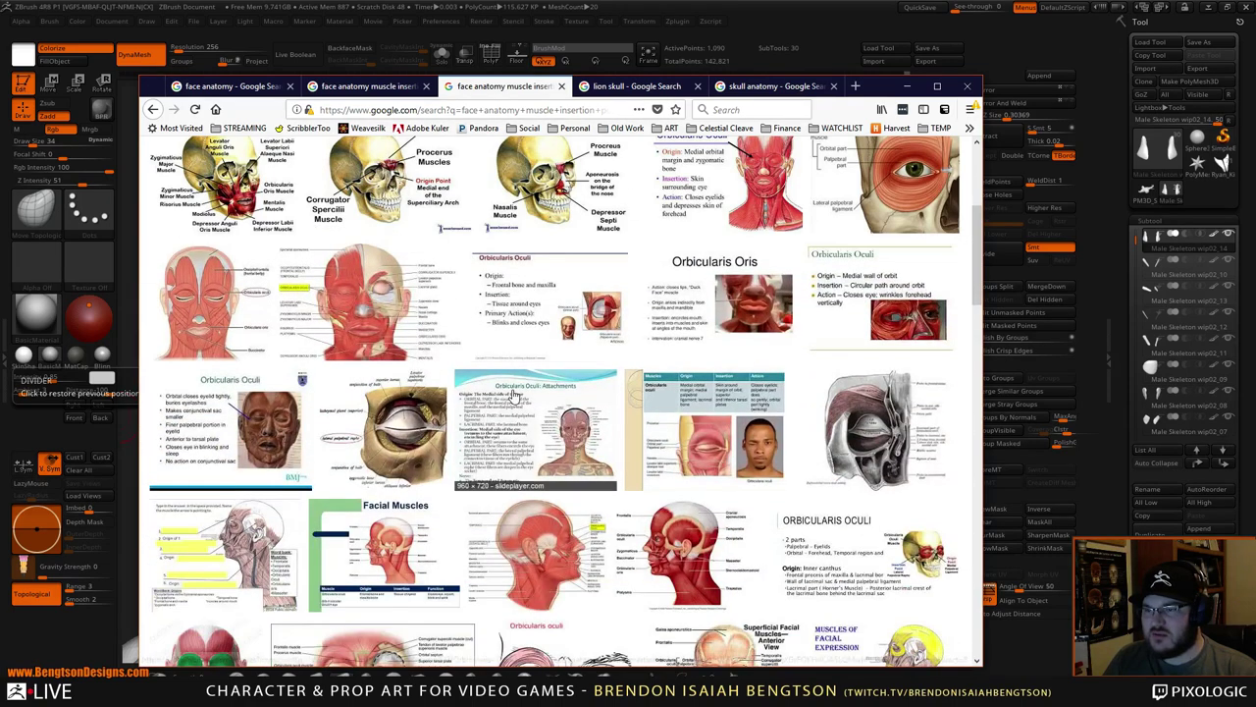
pyautogui.scroll(-5, 513, 392)
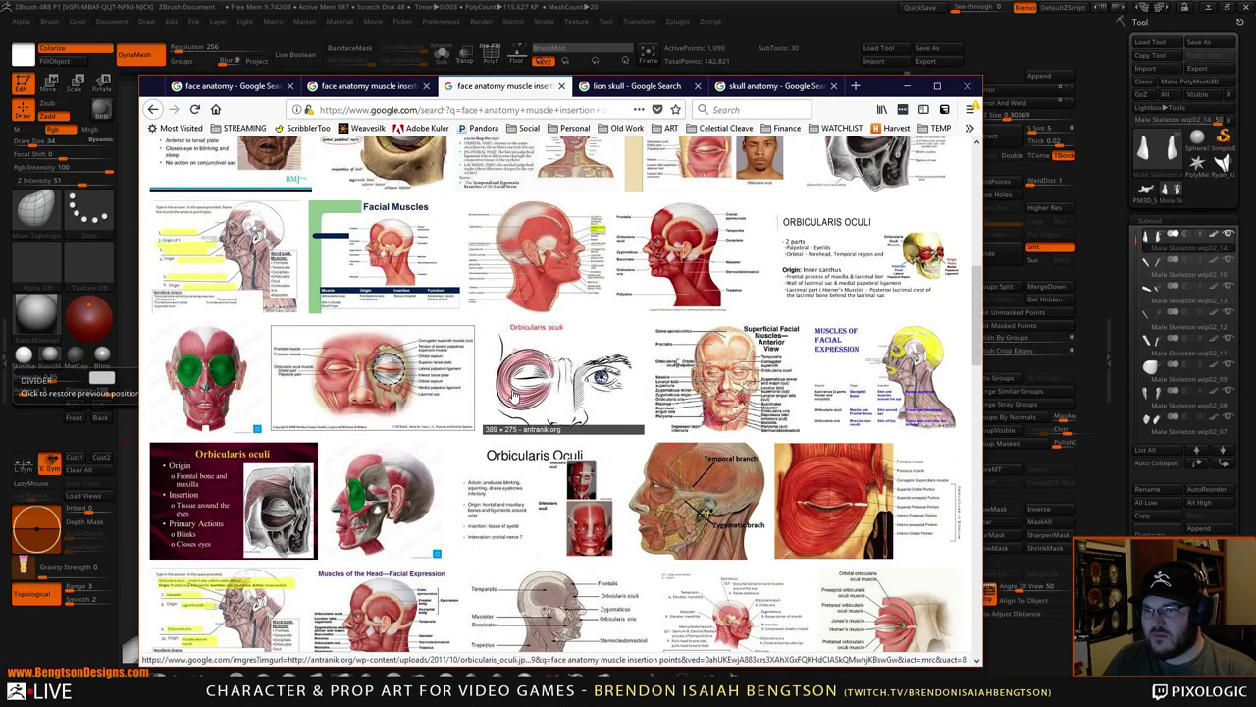
pyautogui.click(723, 367)
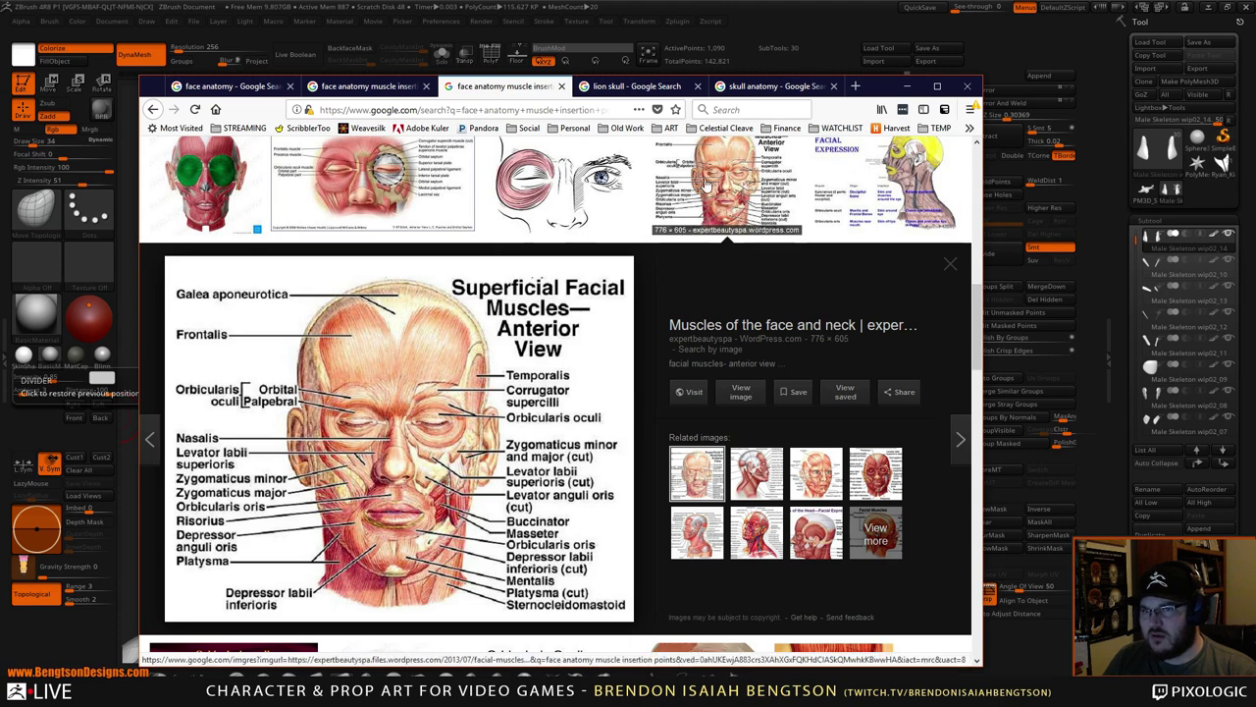
pyautogui.press('Escape')
# - Browse further image results for an origins-and-insertions skull chart and a labelled side view of the facial muscles
pyautogui.scroll(-3, 550, 403)
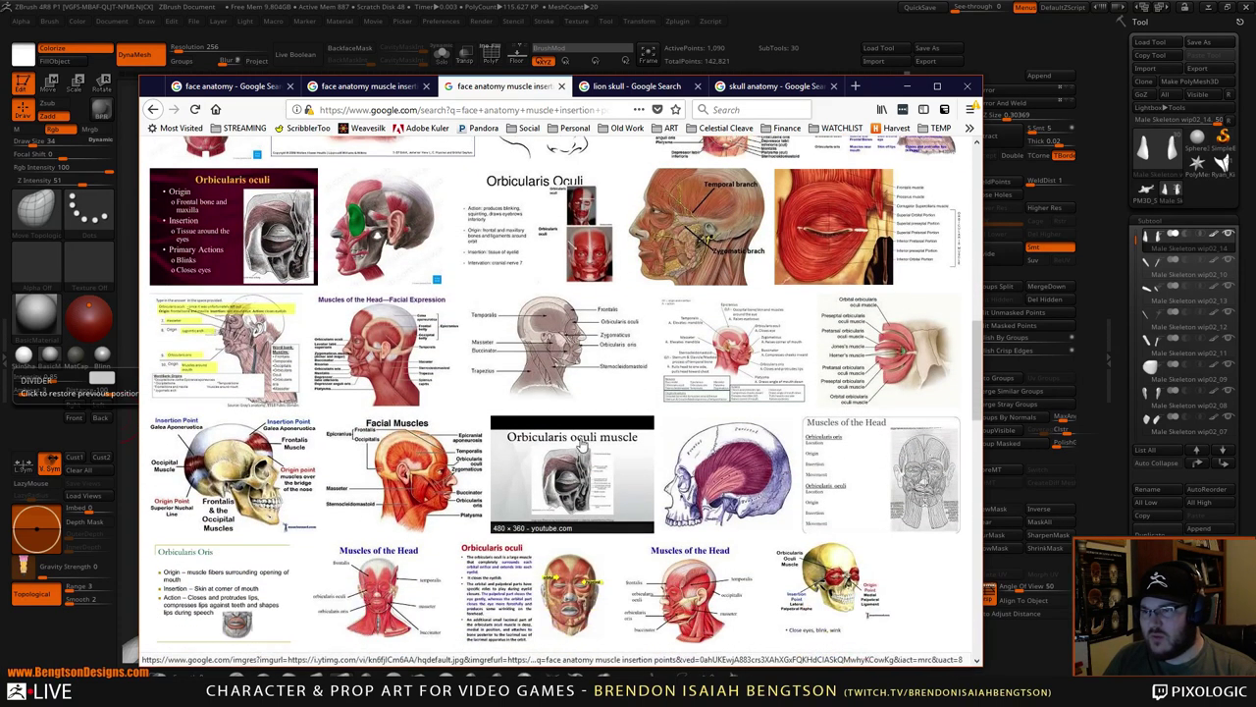
pyautogui.scroll(-3, 507, 439)
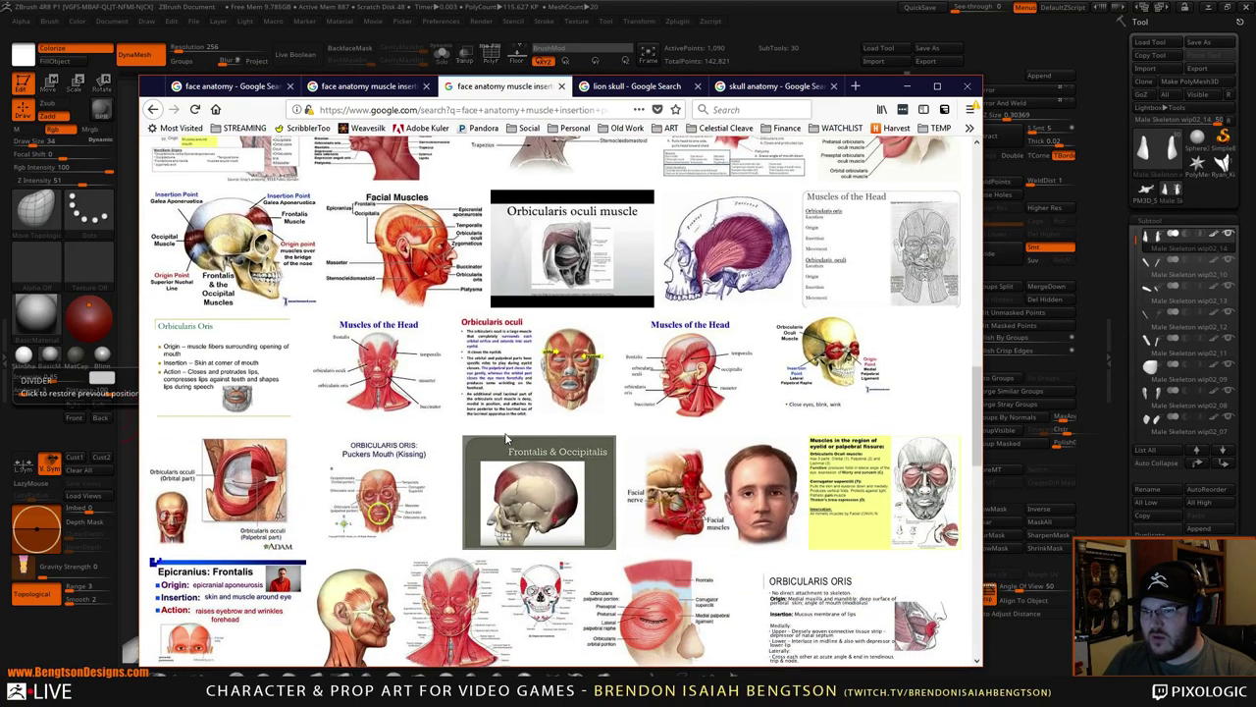
pyautogui.scroll(-2, 506, 439)
pyautogui.scroll(-1, 506, 439)
pyautogui.scroll(-1, 506, 438)
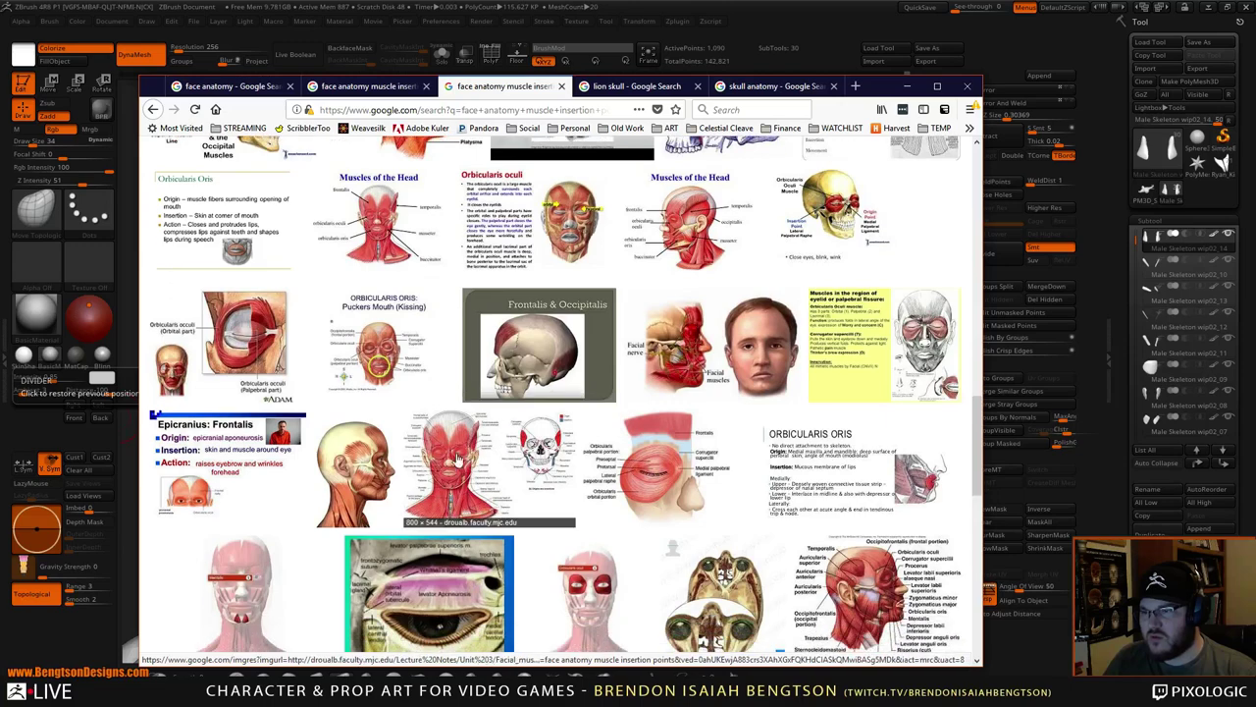
pyautogui.click(433, 467)
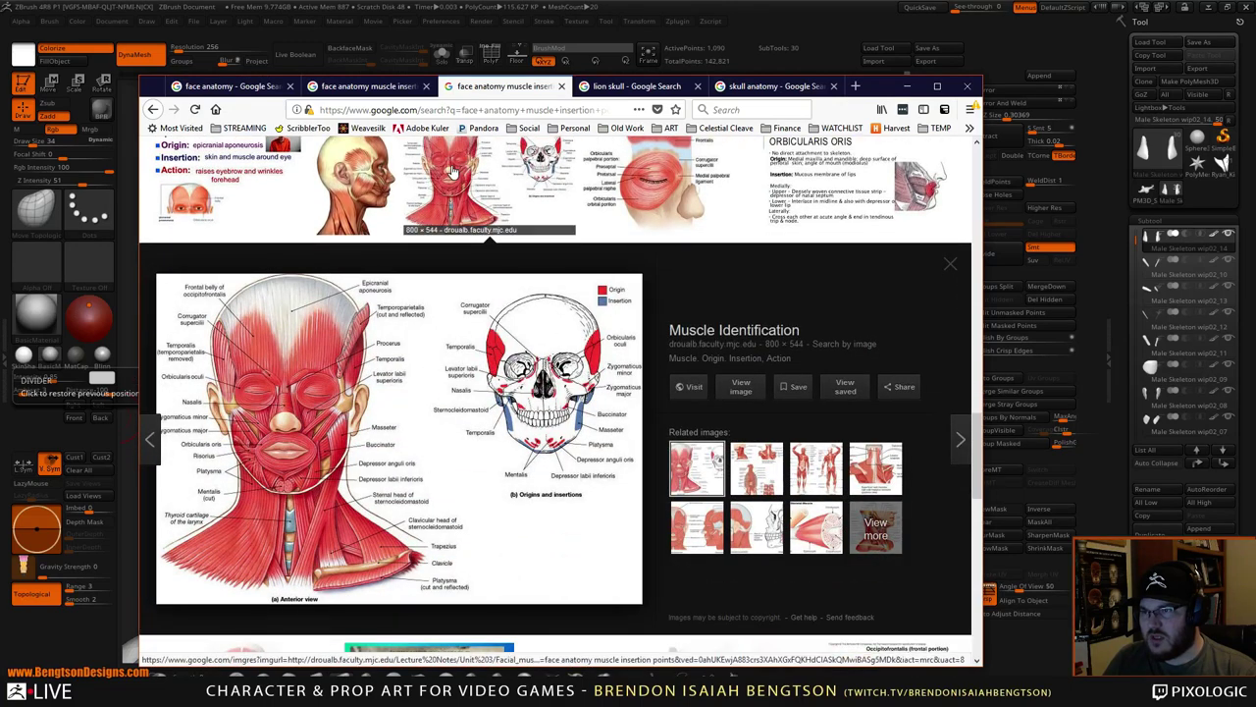
pyautogui.click(424, 208)
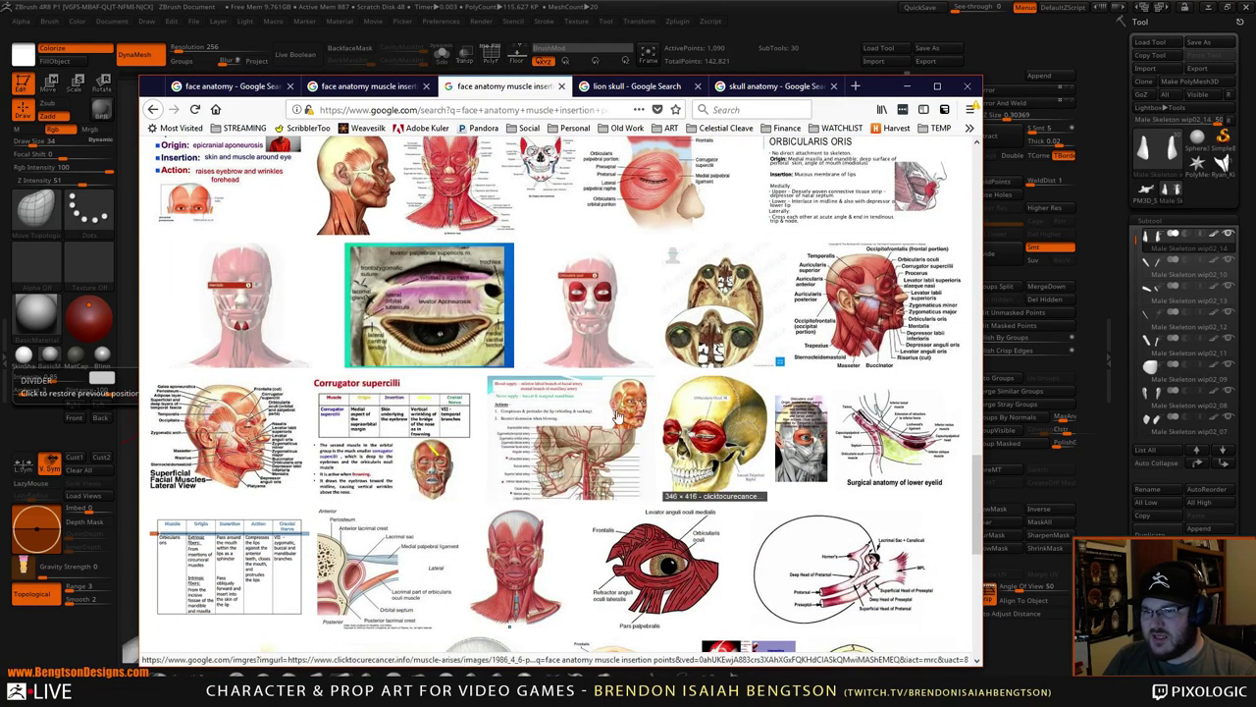
pyautogui.click(852, 356)
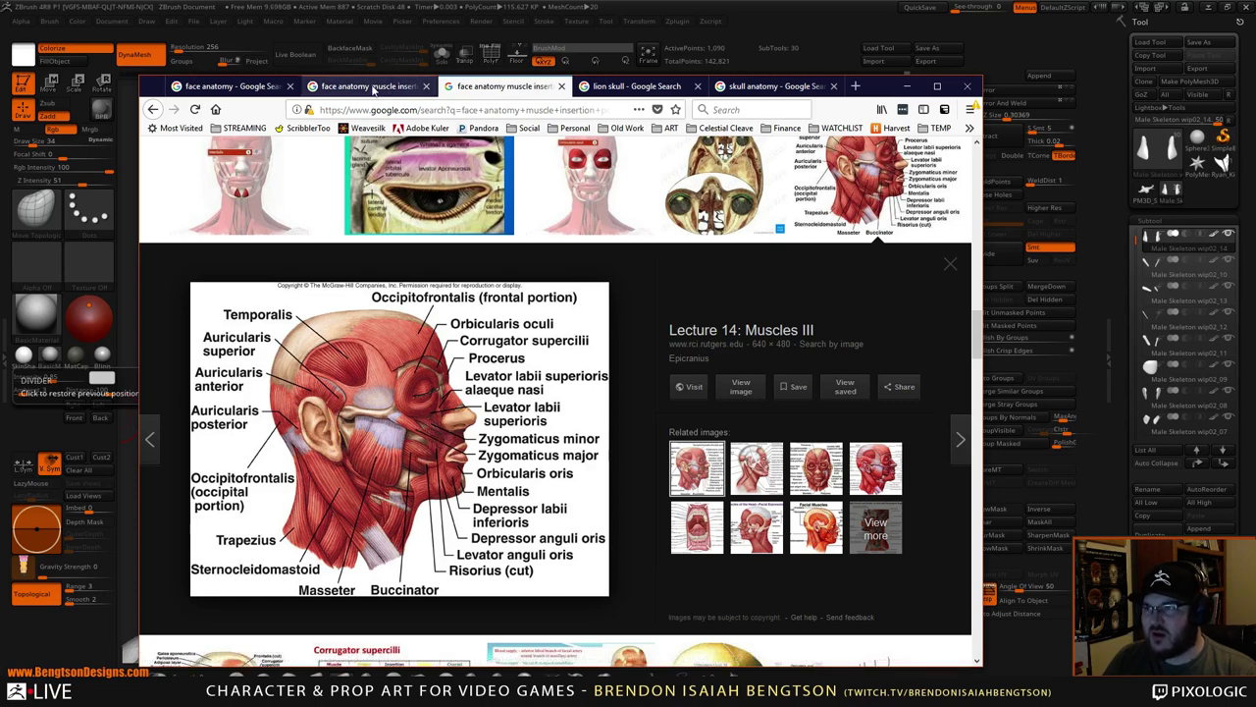
# - Check the orbicularis oculi skull diagram and the front-view facial muscle diagram, then return to the sculpt in ZBrush
pyautogui.click(373, 89)
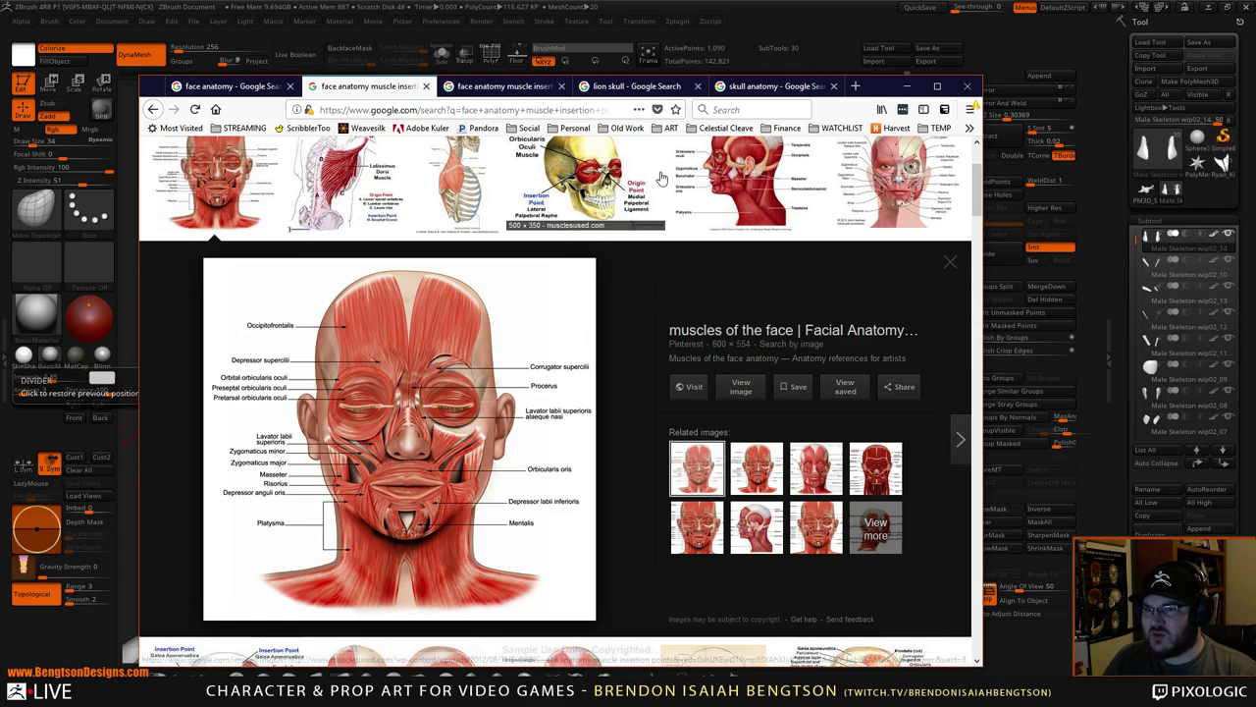
pyautogui.click(652, 225)
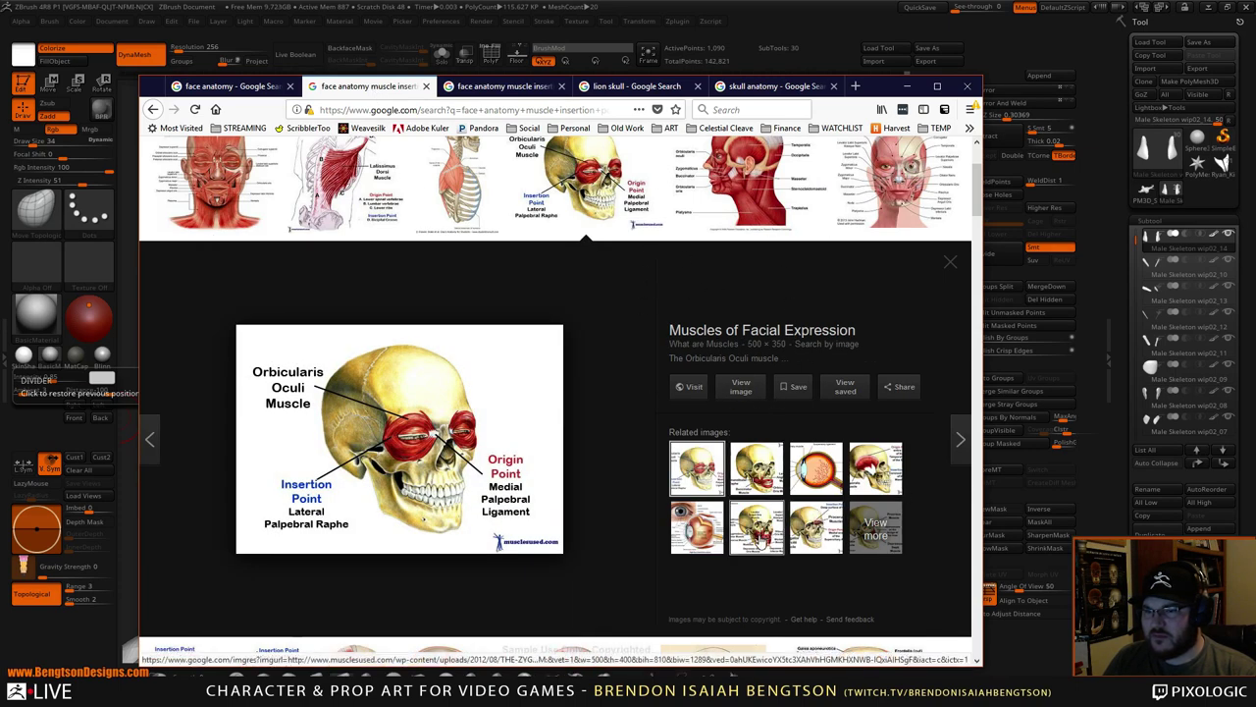
pyautogui.click(758, 542)
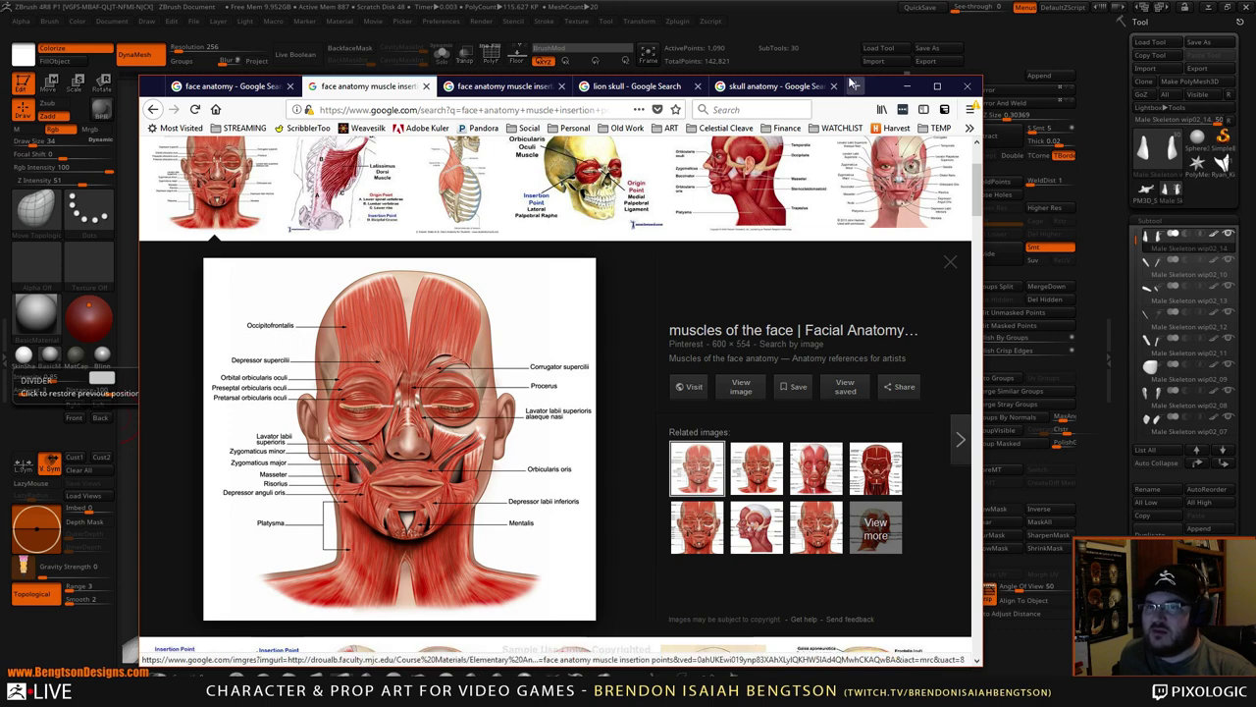
pyautogui.moveTo(874, 91); pyautogui.dragTo(2, 98)
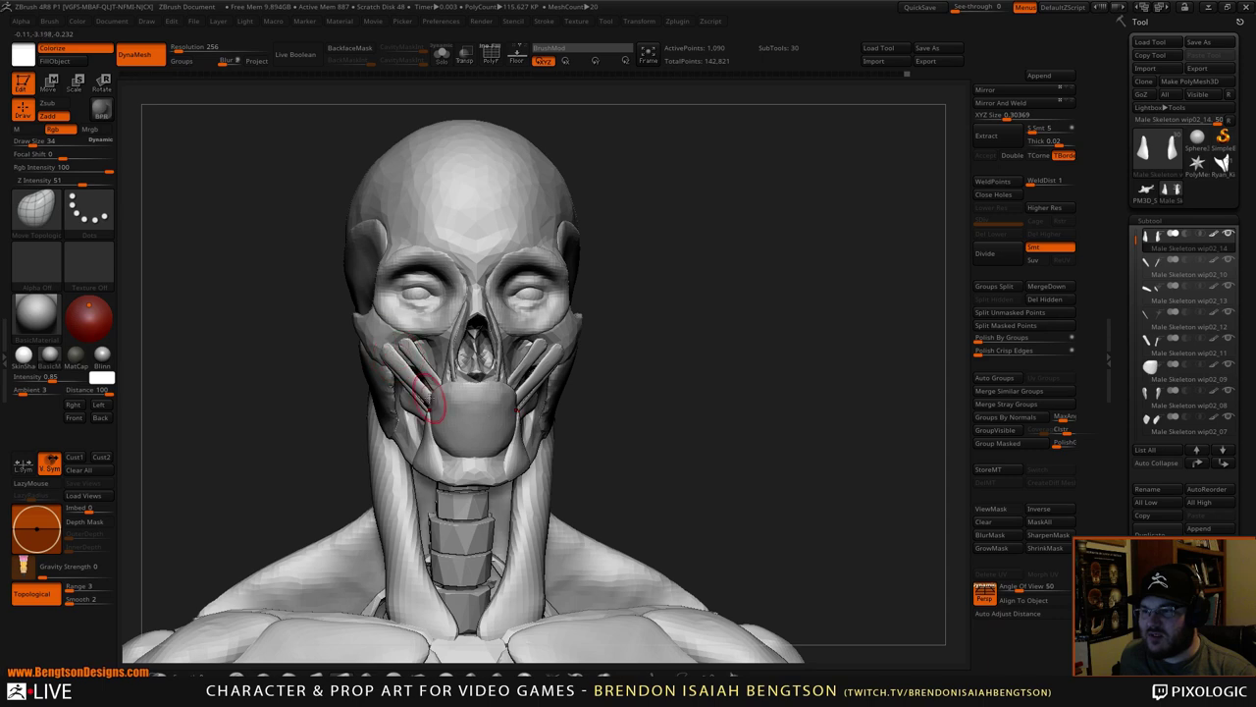
# - Duplicate the inner pair of cheek muscle strips beside the nose as a new subtool and ready it for moving
pyautogui.moveTo(651, 400)
pyautogui.mouseDown()
pyautogui.moveTo(698, 407)
pyautogui.moveTo(675, 403)
pyautogui.mouseUp()
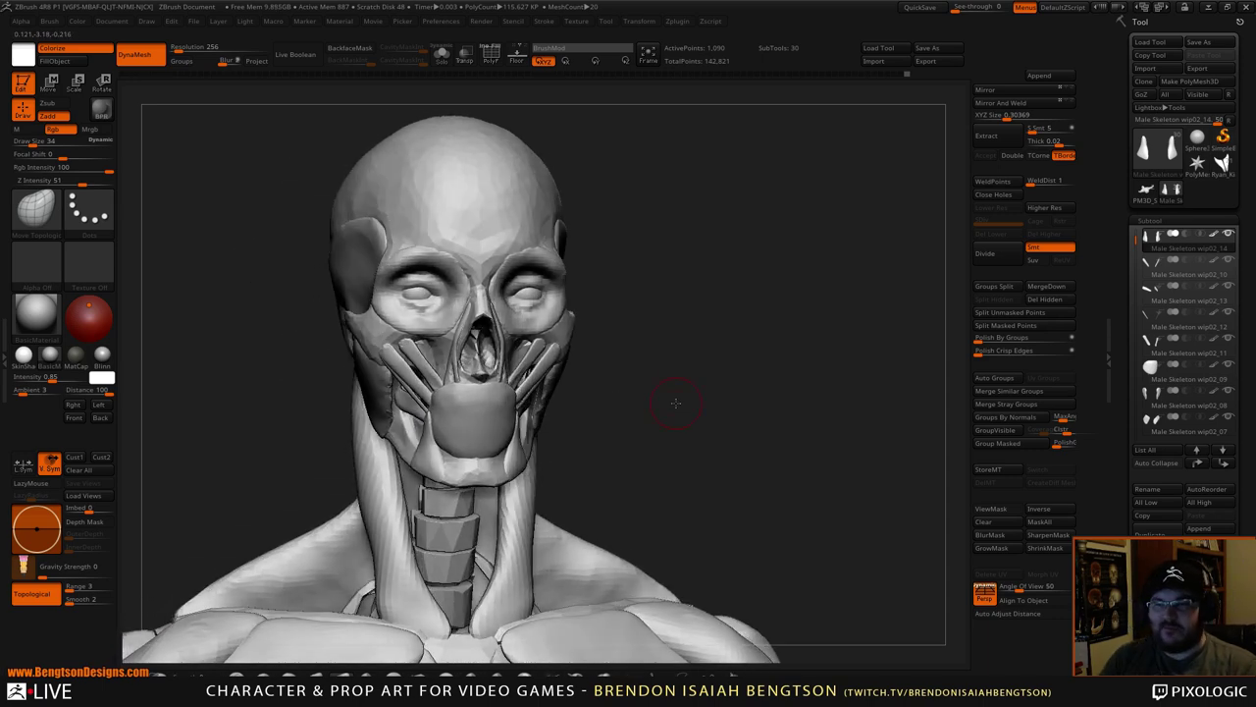
pyautogui.moveTo(737, 297)
pyautogui.mouseDown()
pyautogui.moveTo(751, 275)
pyautogui.moveTo(816, 292)
pyautogui.moveTo(836, 272)
pyautogui.moveTo(816, 330)
pyautogui.mouseUp()
pyautogui.keyDown('alt'); pyautogui.click(589, 424); pyautogui.keyUp('alt')
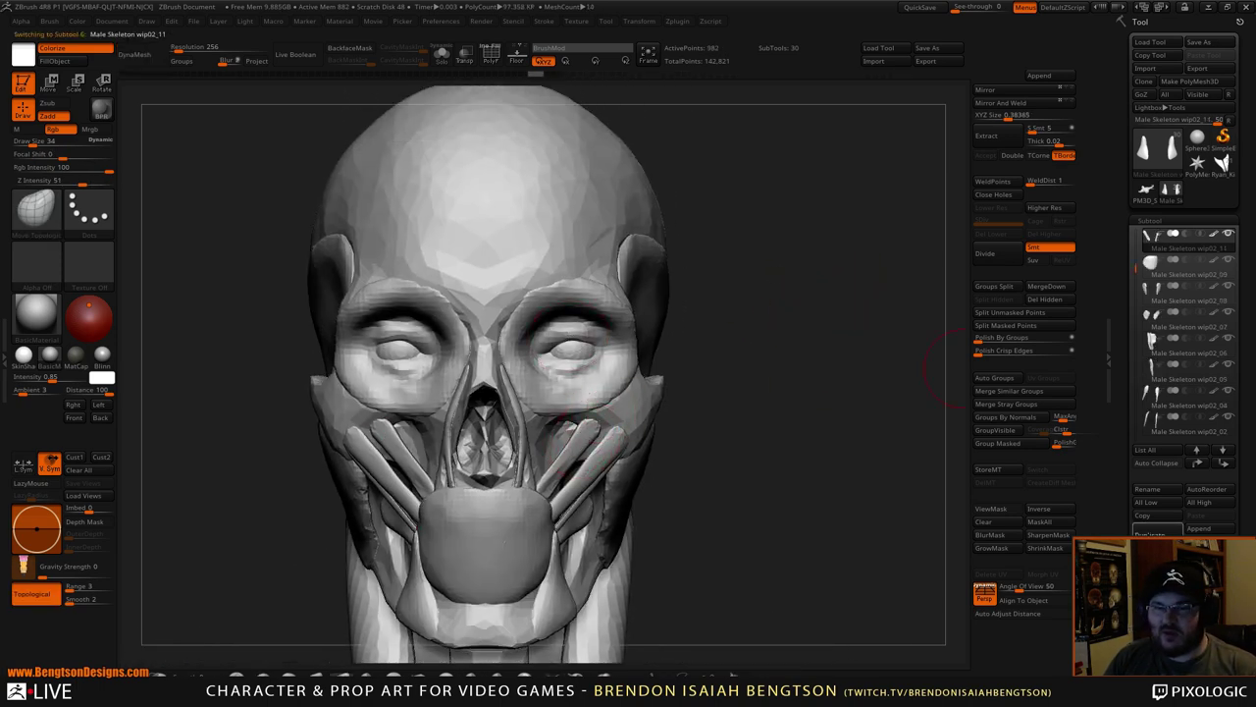
pyautogui.click(1152, 533)
pyautogui.press('w')
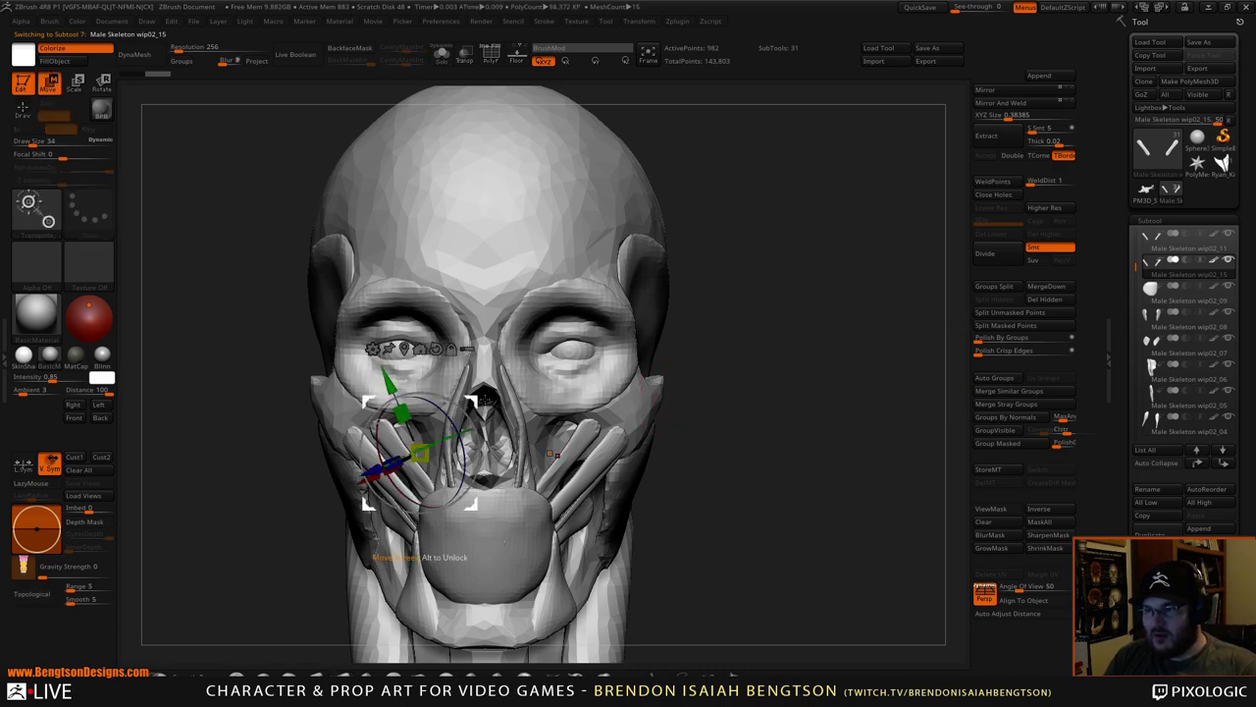
# - Move the duplicated strips up to the brow and angle them over the inner brow ridge as corrugator muscles
pyautogui.keyDown('alt'); pyautogui.moveTo(474, 396); pyautogui.dragTo(807, 190); pyautogui.keyUp('alt')
pyautogui.keyDown('alt'); pyautogui.moveTo(435, 267); pyautogui.dragTo(491, 270); pyautogui.keyUp('alt')
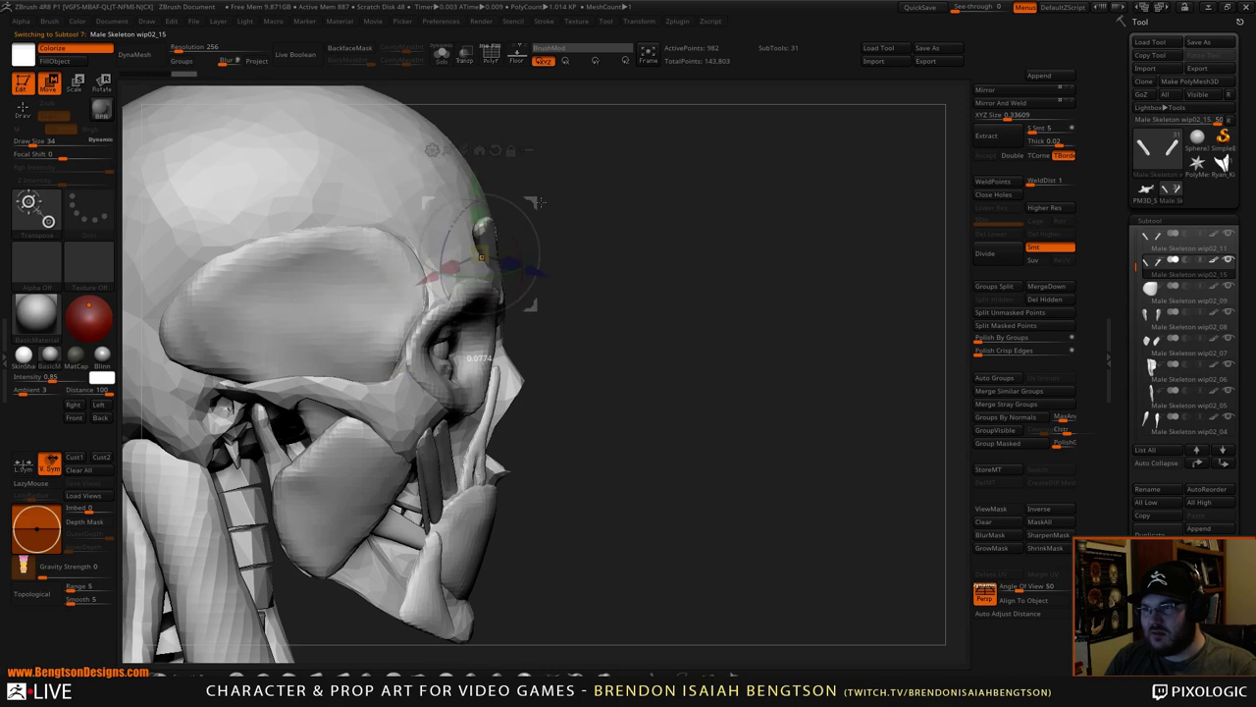
pyautogui.moveTo(734, 272); pyautogui.dragTo(593, 269)
pyautogui.moveTo(538, 213)
pyautogui.mouseDown()
pyautogui.moveTo(564, 230)
pyautogui.moveTo(529, 228)
pyautogui.mouseUp()
pyautogui.moveTo(835, 253)
pyautogui.mouseDown()
pyautogui.moveTo(936, 255)
pyautogui.moveTo(780, 284)
pyautogui.moveTo(780, 301)
pyautogui.moveTo(758, 311)
pyautogui.moveTo(850, 246)
pyautogui.moveTo(878, 243)
pyautogui.mouseUp()
pyautogui.press('q')
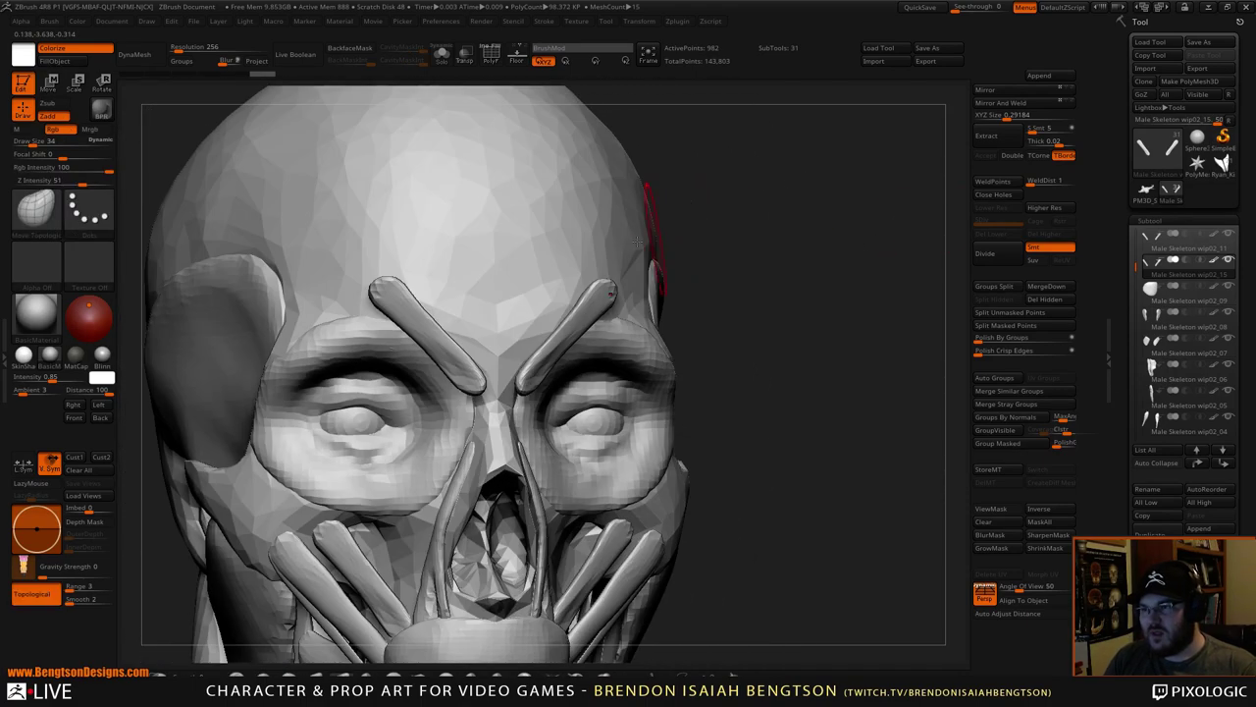
# - Pull the brow strips against the forehead with the Move Topological brush so they follow the skull's curvature
pyautogui.moveTo(800, 192); pyautogui.dragTo(852, 174)
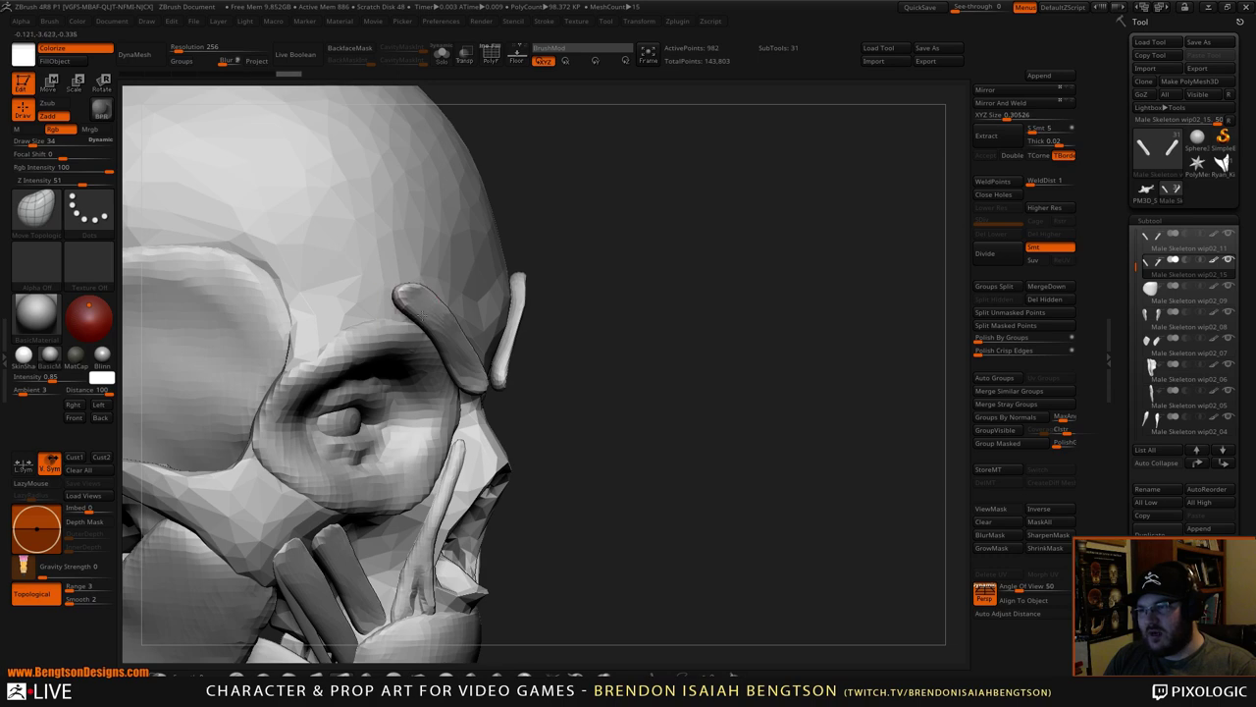
pyautogui.moveTo(681, 317); pyautogui.dragTo(491, 295)
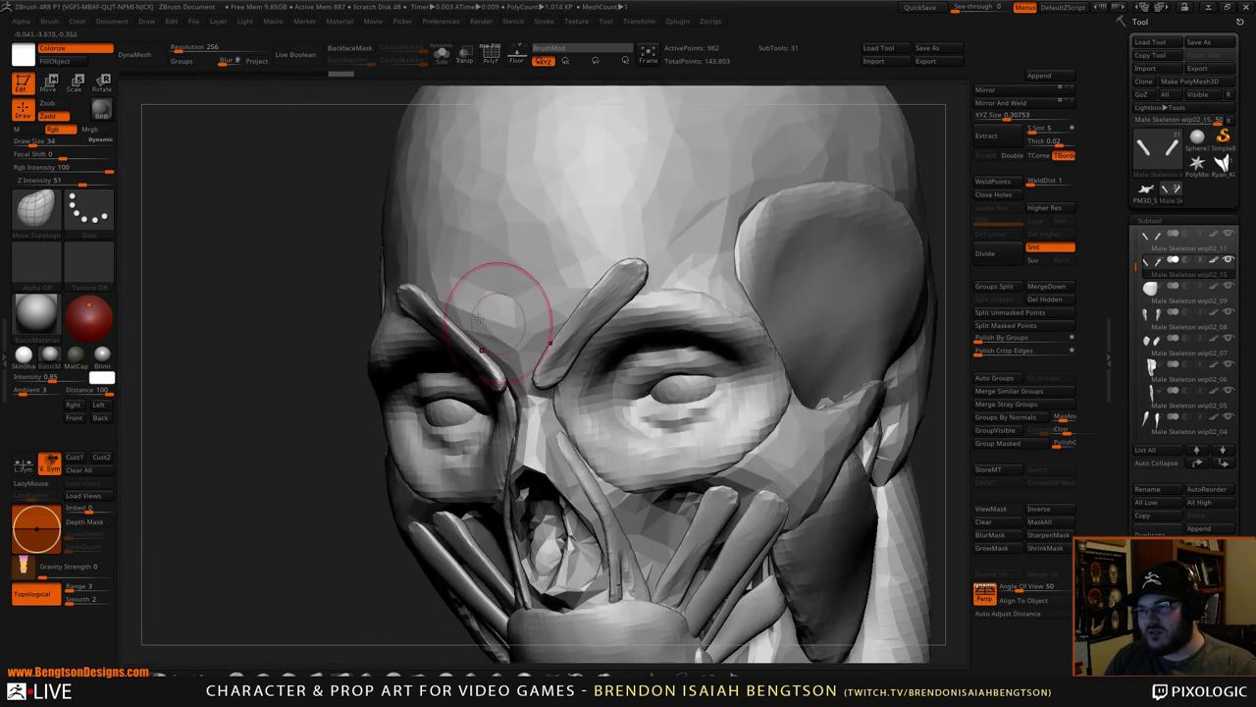
pyautogui.moveTo(291, 246); pyautogui.dragTo(406, 301)
pyautogui.moveTo(430, 347); pyautogui.dragTo(445, 341)
pyautogui.moveTo(420, 312)
pyautogui.mouseDown()
pyautogui.moveTo(432, 308)
pyautogui.moveTo(430, 274)
pyautogui.moveTo(441, 401)
pyautogui.moveTo(458, 368)
pyautogui.mouseUp()
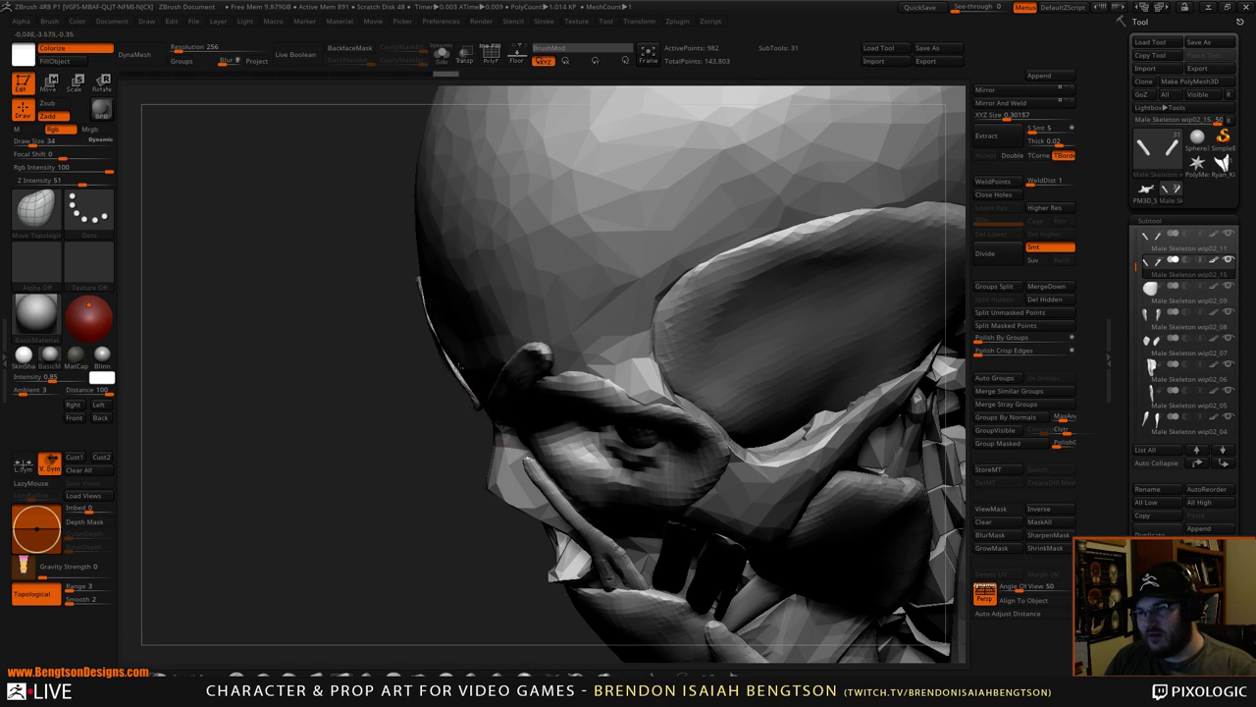
pyautogui.moveTo(396, 406)
pyautogui.mouseDown()
pyautogui.moveTo(648, 378)
pyautogui.moveTo(618, 368)
pyautogui.mouseUp()
pyautogui.keyDown('alt'); pyautogui.moveTo(873, 286); pyautogui.dragTo(916, 217); pyautogui.keyUp('alt')
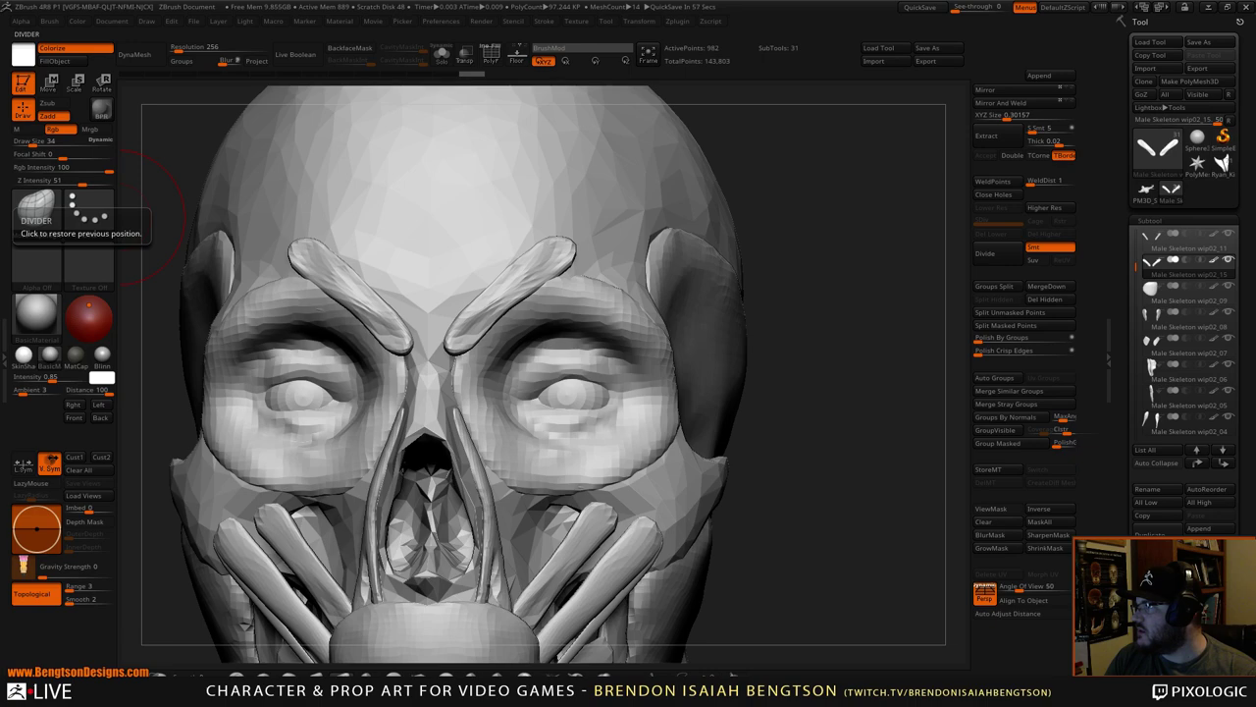
# - Switch to the browser and examine the orbicularis oculi and the procerus and corrugator skull diagrams
pyautogui.hotkey('alt', 'Tab')
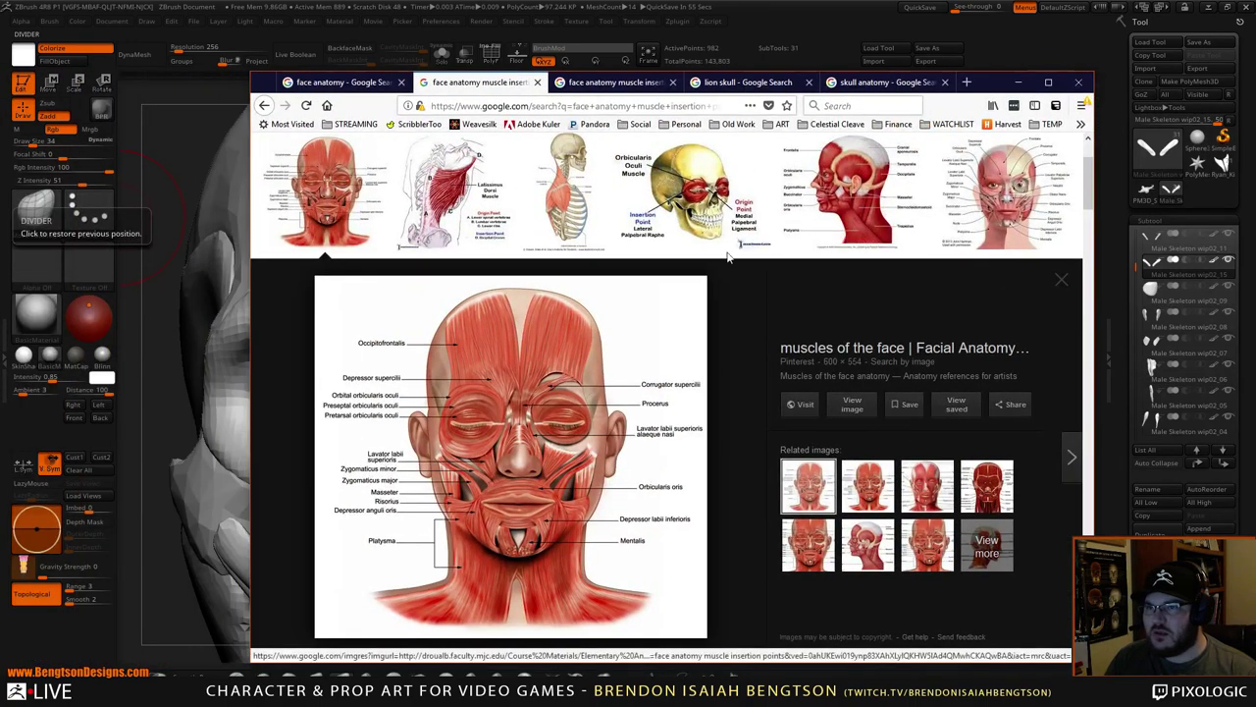
pyautogui.click(706, 181)
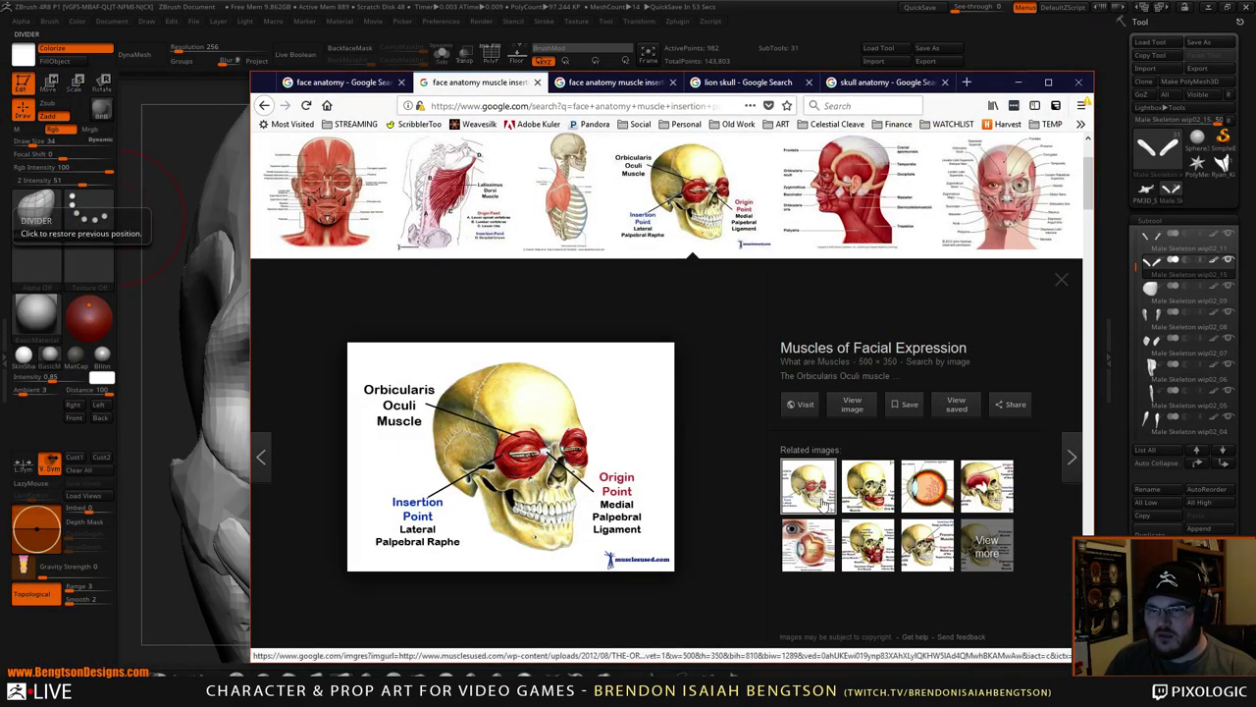
pyautogui.click(928, 557)
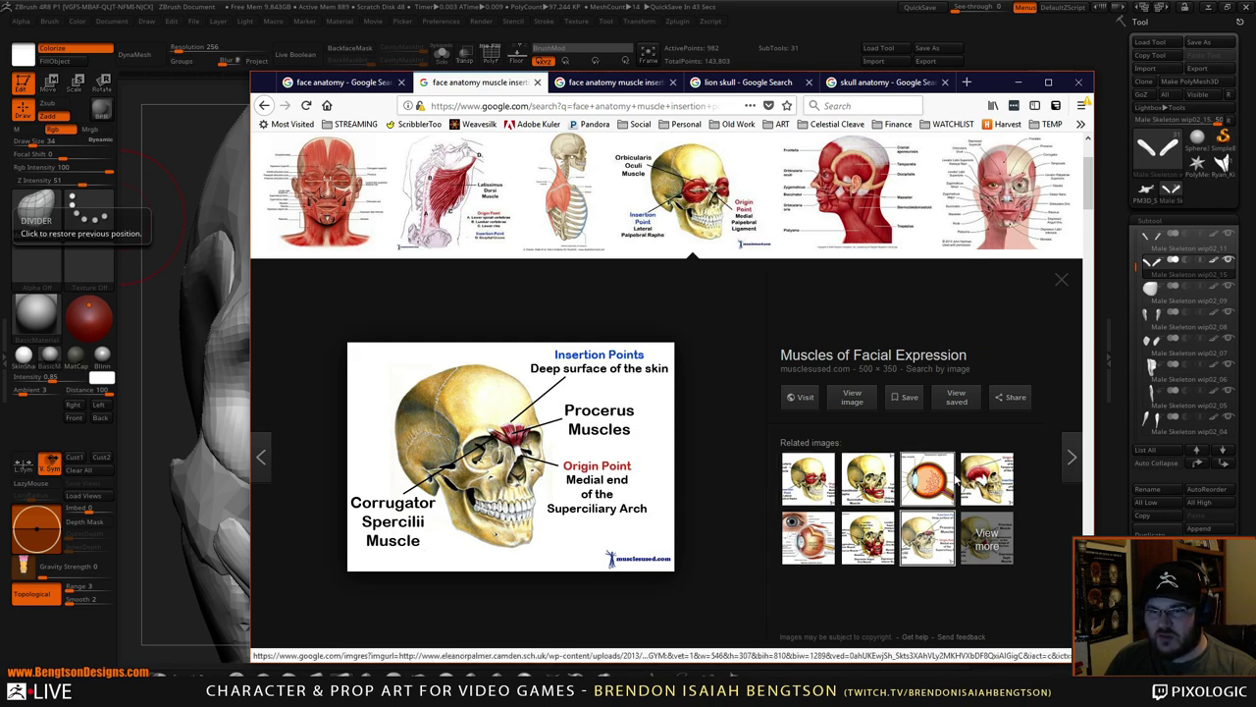
# - In the related face anatomy image results, study the procerus and nasalis skull diagram and the corrugator diagram, then return to ZBrush
pyautogui.hotkey('ctrl', 'Tab')
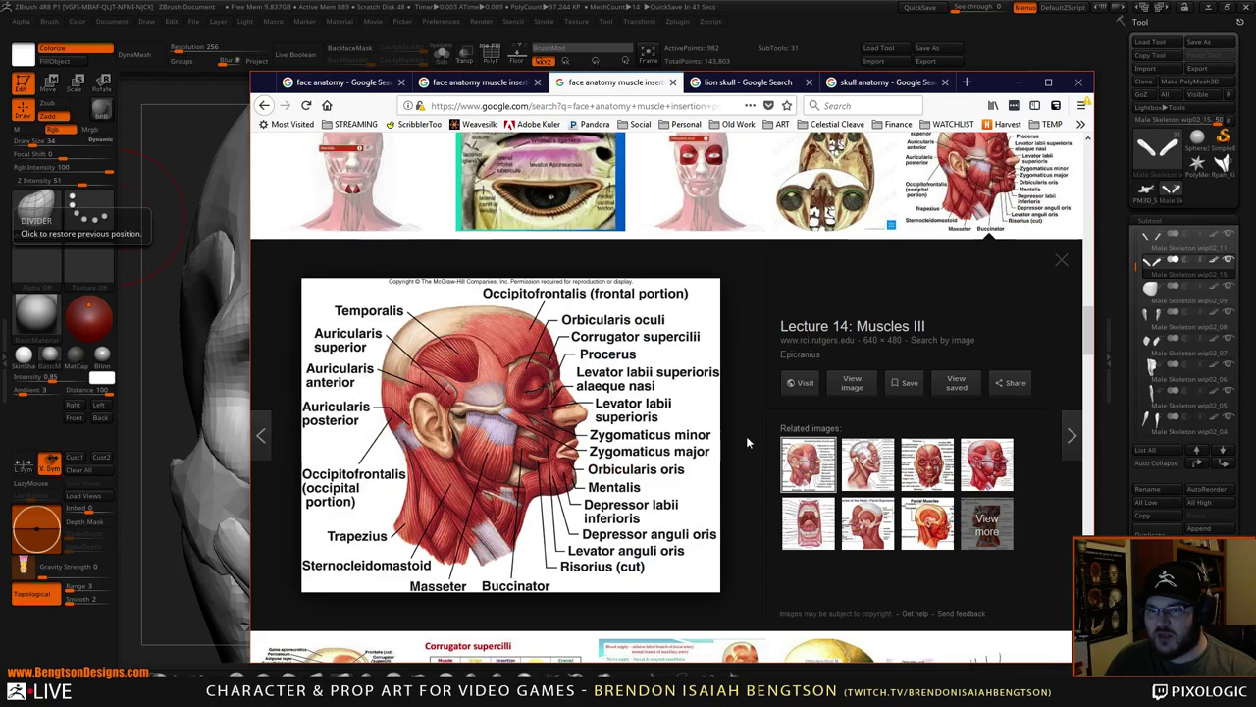
pyautogui.scroll(10, 739, 252)
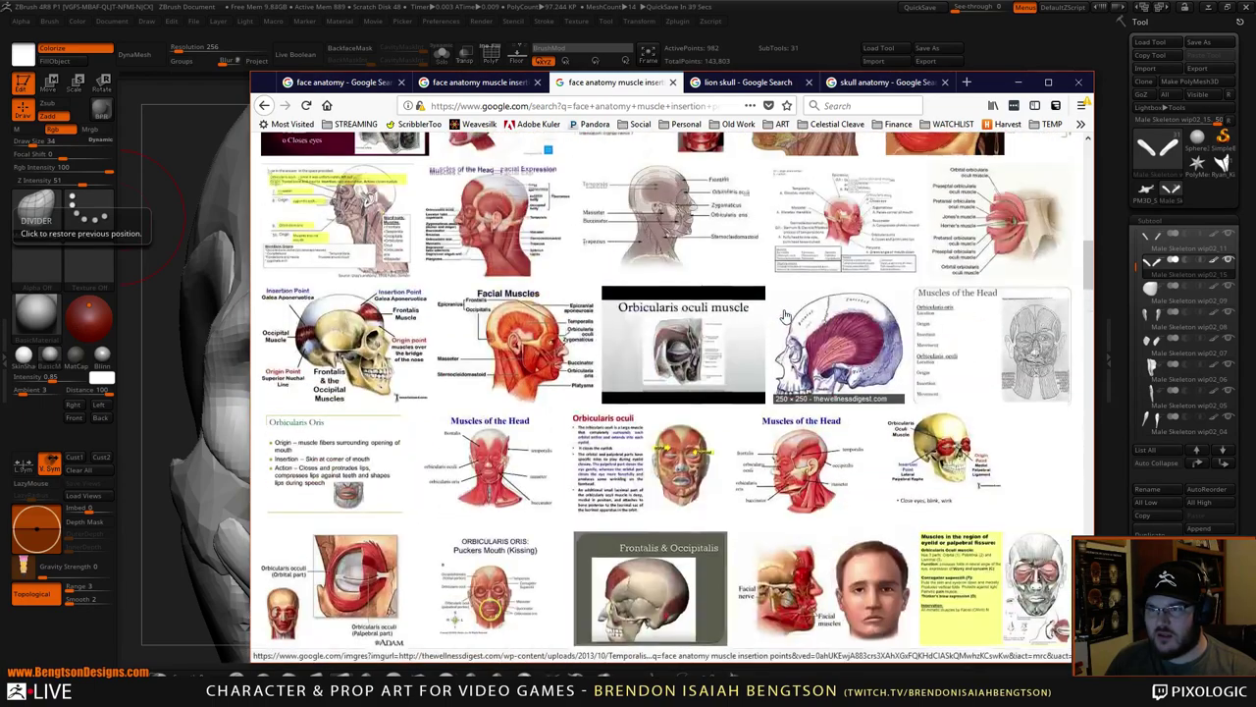
pyautogui.scroll(10, 784, 314)
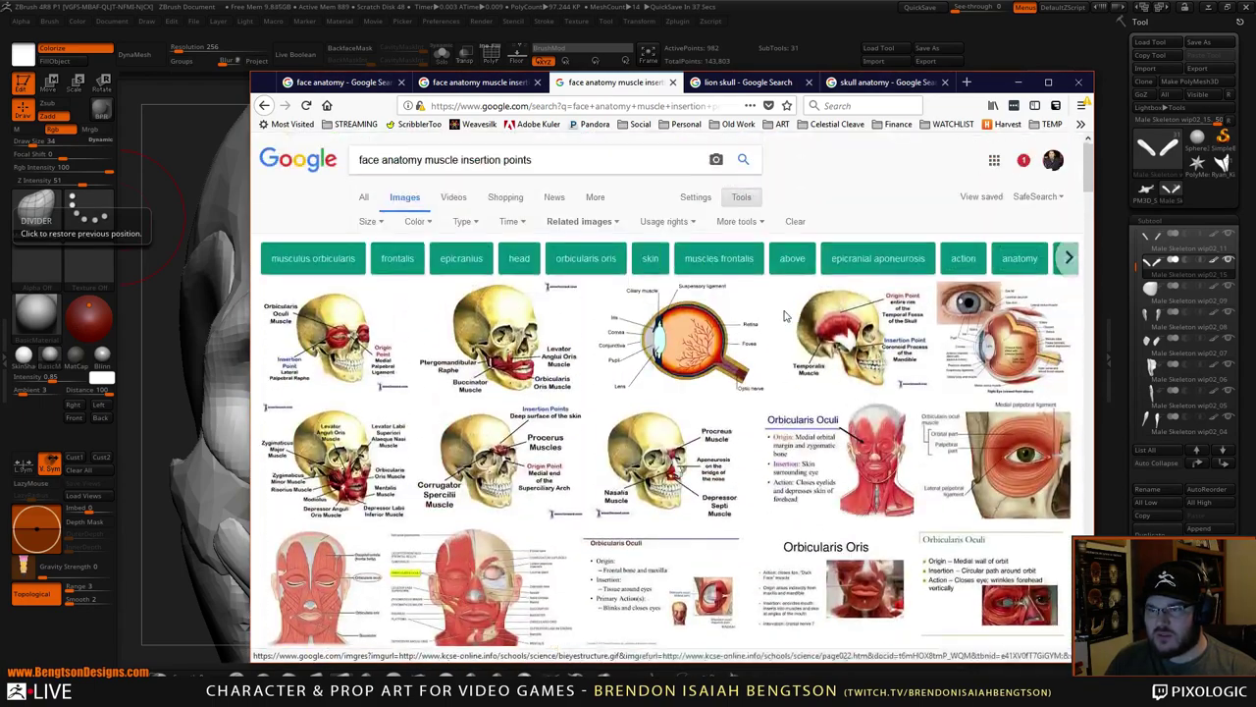
pyautogui.click(683, 479)
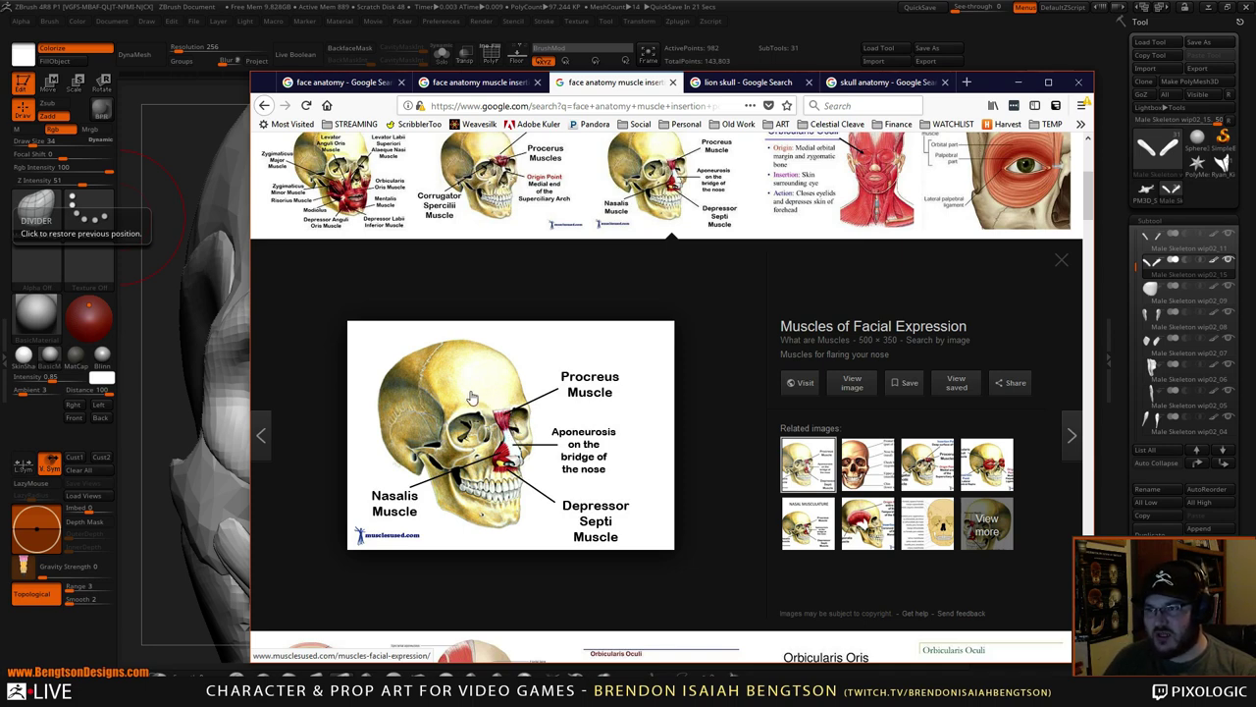
pyautogui.click(510, 182)
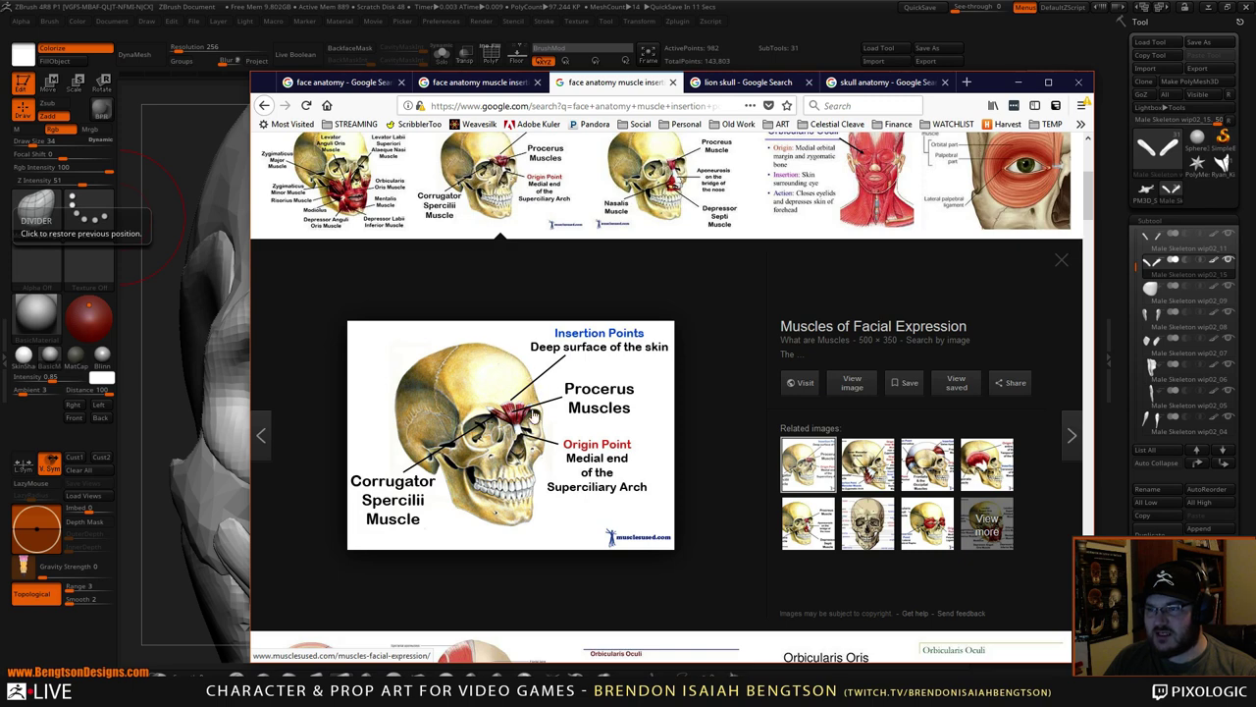
pyautogui.moveTo(992, 87); pyautogui.dragTo(0, 101)
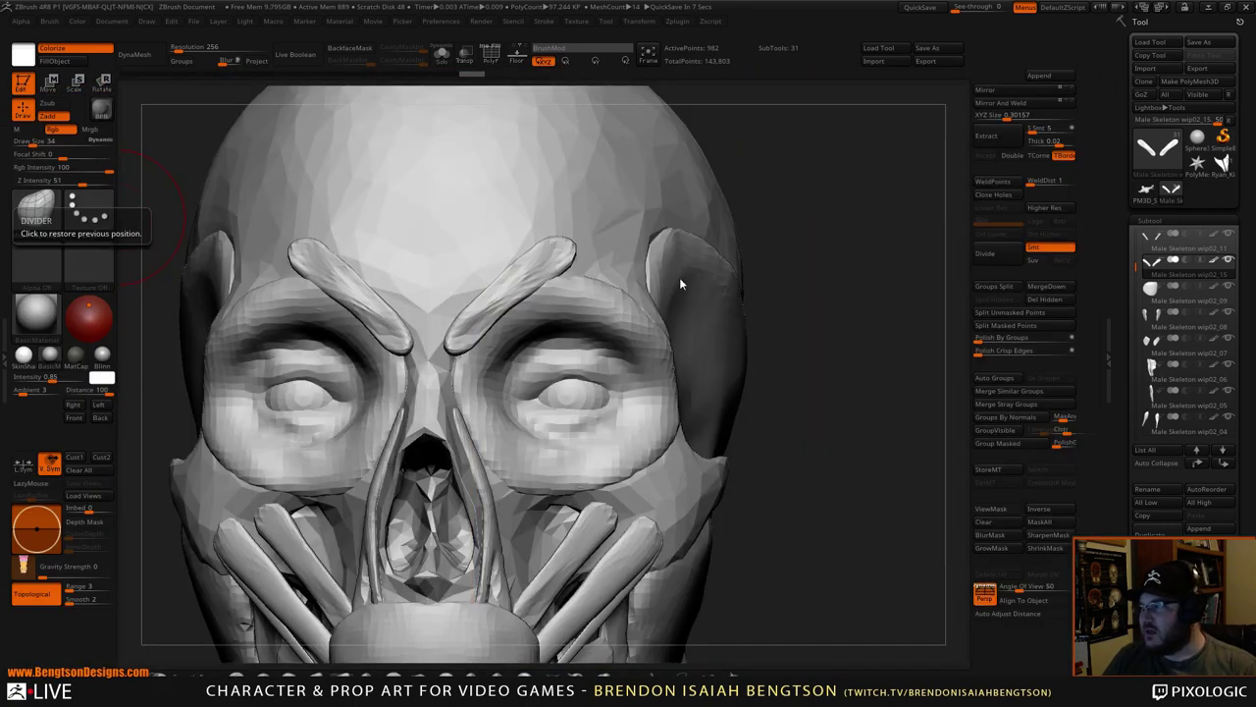
# - Compare the brow strips on the skull with the orbicularis oculi skull diagram in the browser
pyautogui.moveTo(830, 251); pyautogui.dragTo(864, 245)
pyautogui.moveTo(740, 227); pyautogui.dragTo(770, 225)
pyautogui.moveTo(682, 224); pyautogui.dragTo(738, 188)
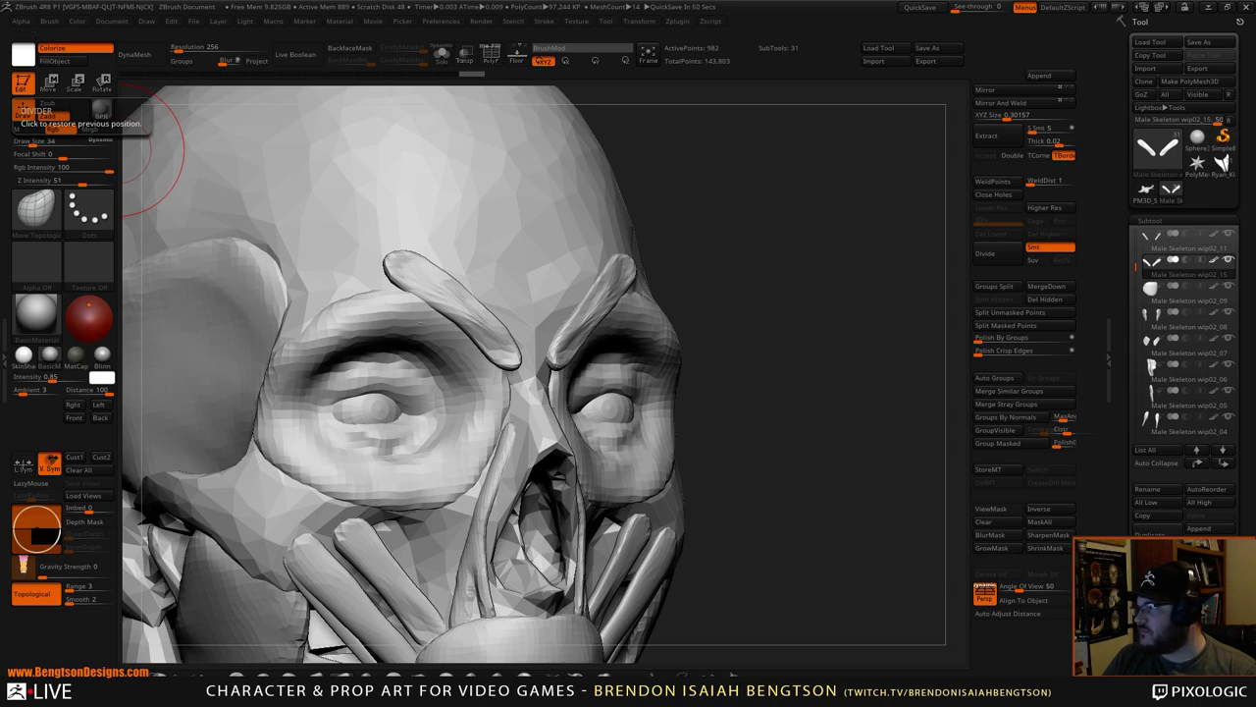
pyautogui.moveTo(0, 187); pyautogui.dragTo(930, 68)
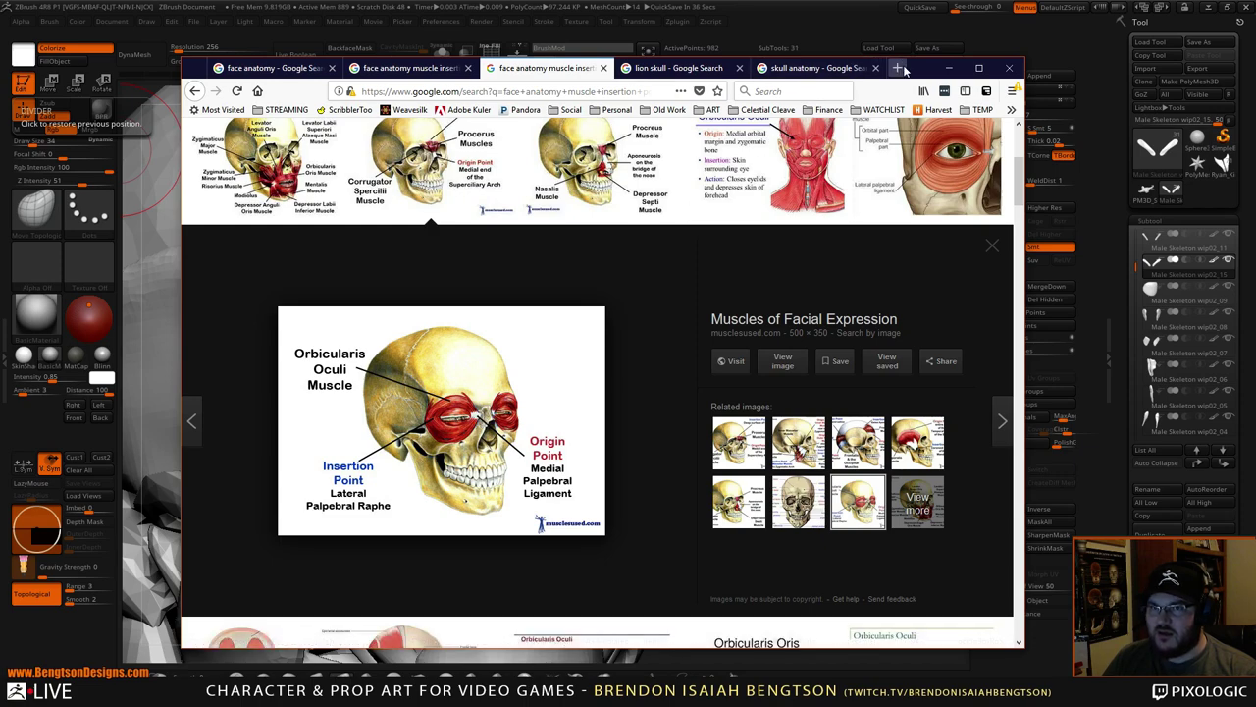
pyautogui.moveTo(920, 67); pyautogui.dragTo(0, 86)
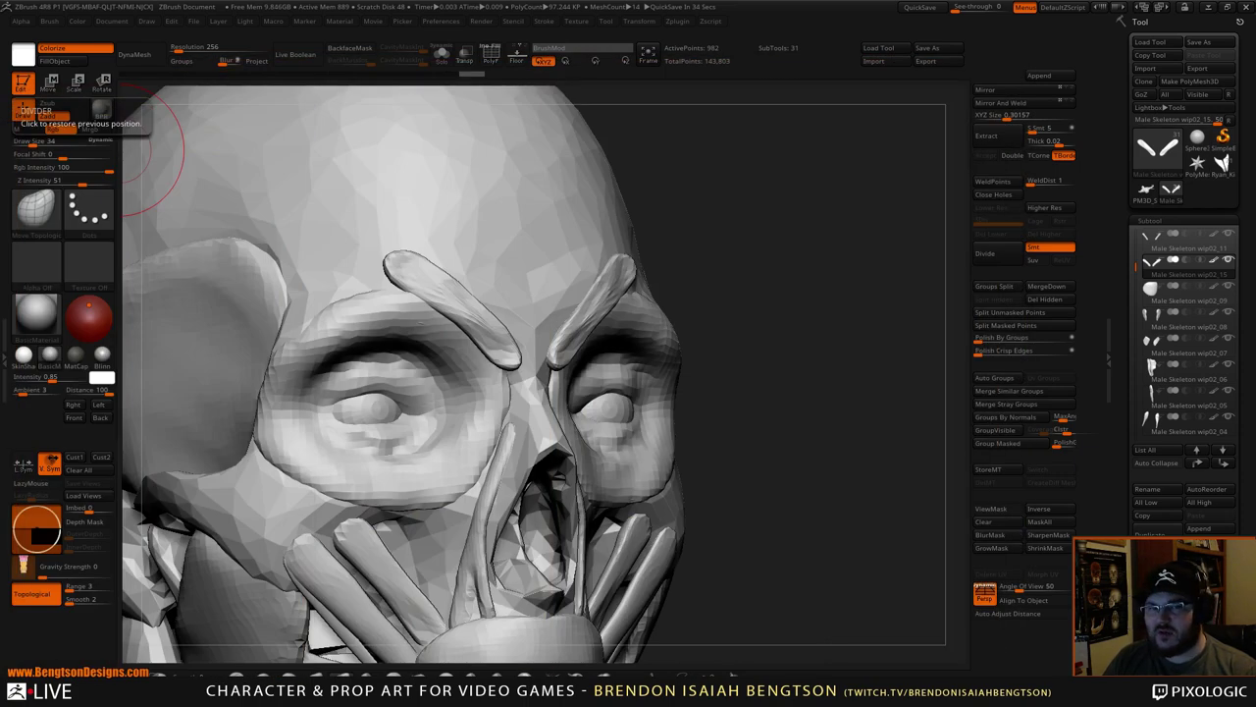
# - Taper the brow strips toward the nose bridge, draw in and widen their upper ends, and DynaMesh them at resolution 256
pyautogui.keyDown('shift'); pyautogui.moveTo(900, 266); pyautogui.dragTo(875, 225); pyautogui.keyUp('shift')
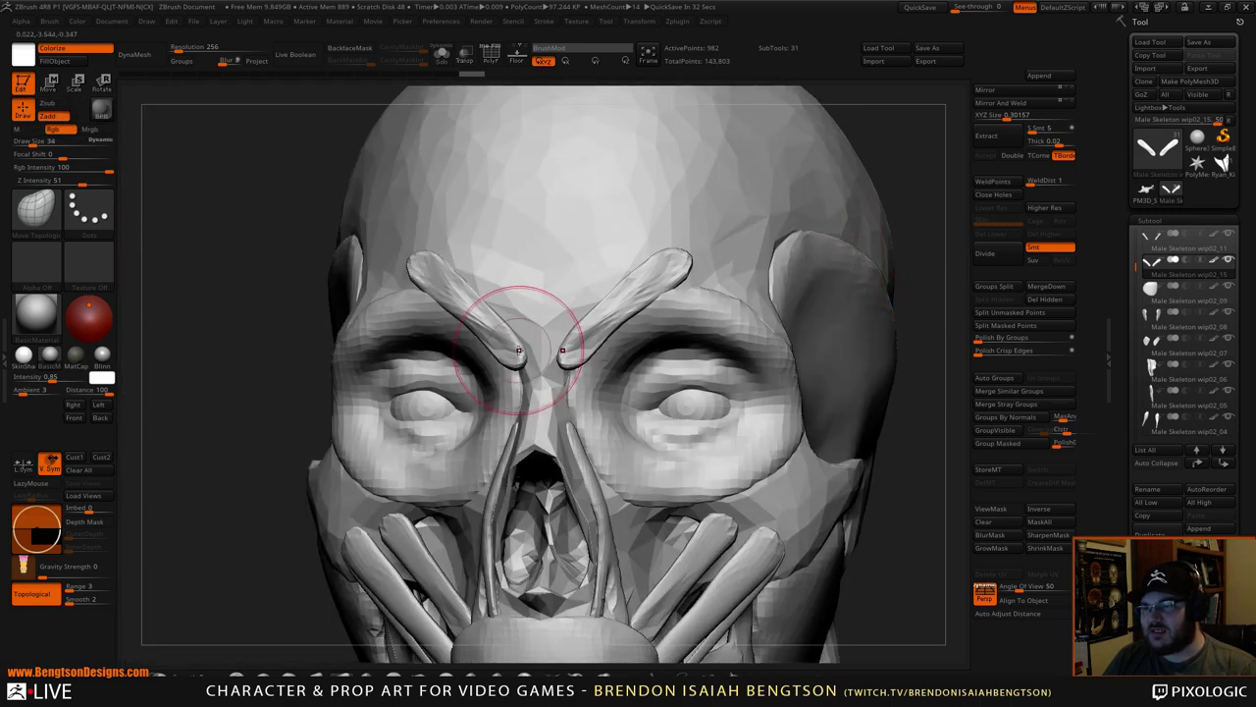
pyautogui.moveTo(516, 366)
pyautogui.mouseDown()
pyautogui.moveTo(531, 389)
pyautogui.moveTo(495, 334)
pyautogui.mouseUp()
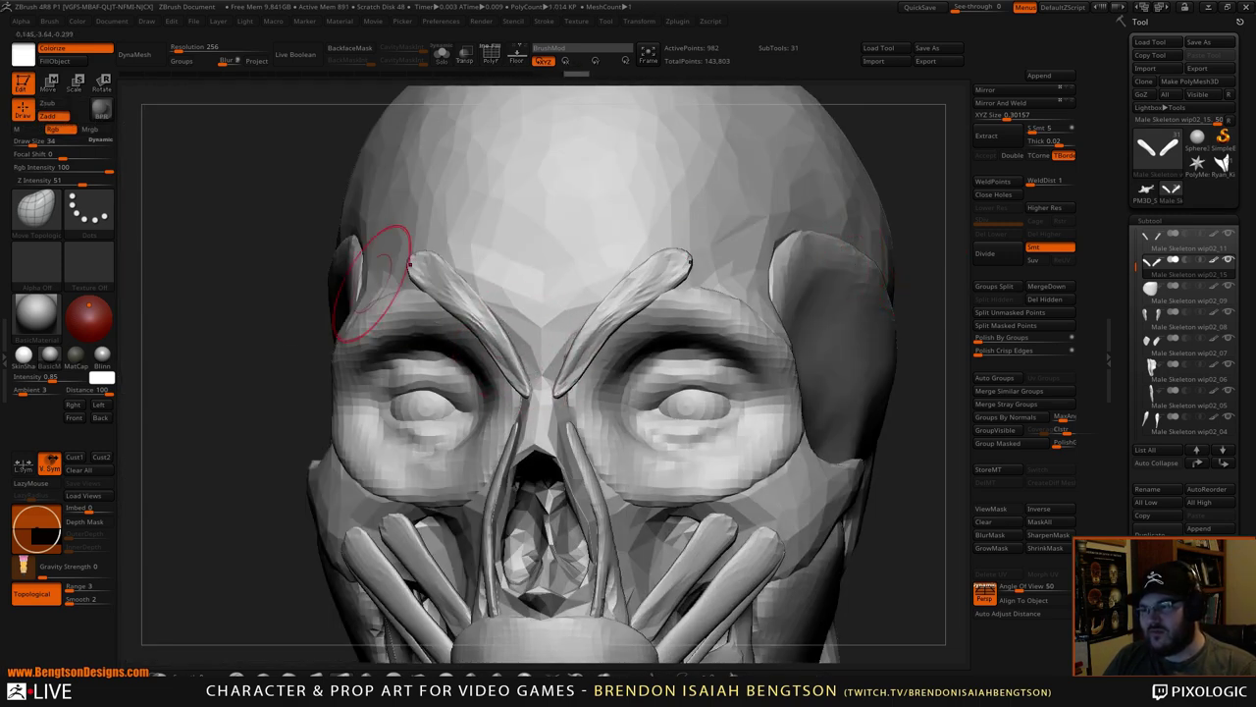
pyautogui.moveTo(227, 231)
pyautogui.keyDown('alt'); pyautogui.mouseDown()
pyautogui.moveTo(296, 348)
pyautogui.moveTo(351, 328)
pyautogui.mouseUp(); pyautogui.keyUp('alt')
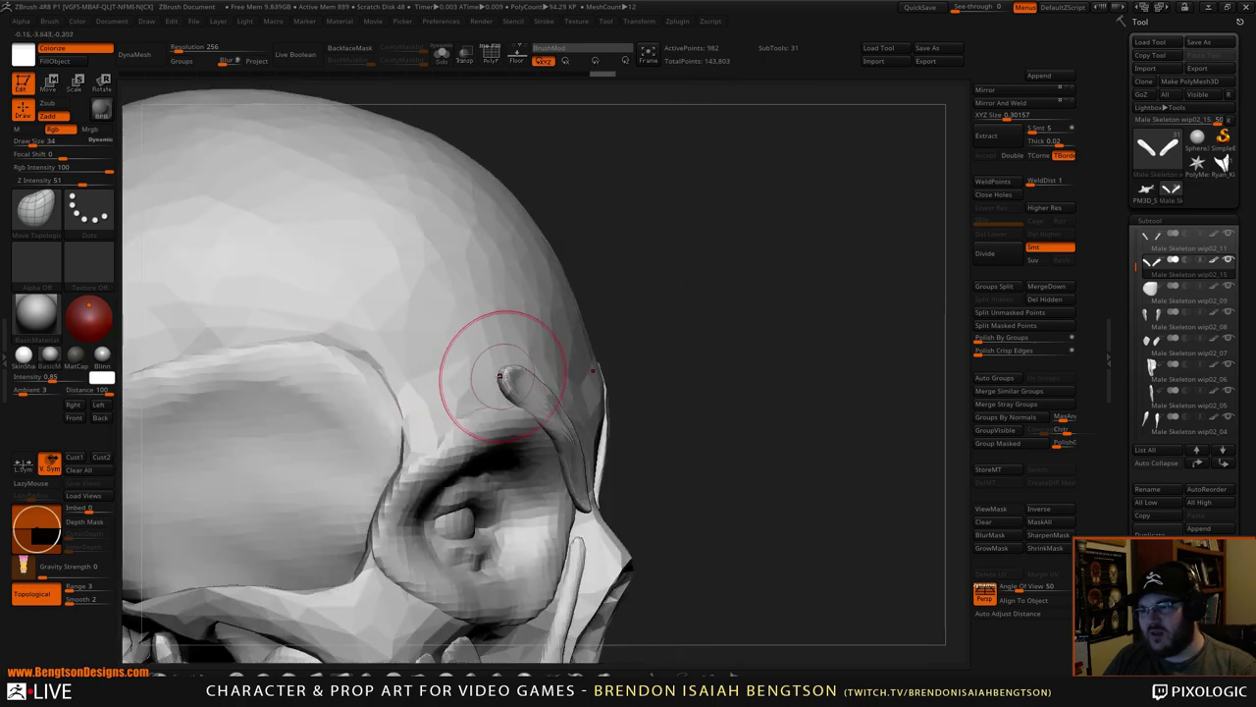
pyautogui.moveTo(489, 378); pyautogui.dragTo(512, 378)
pyautogui.moveTo(751, 336); pyautogui.dragTo(692, 343)
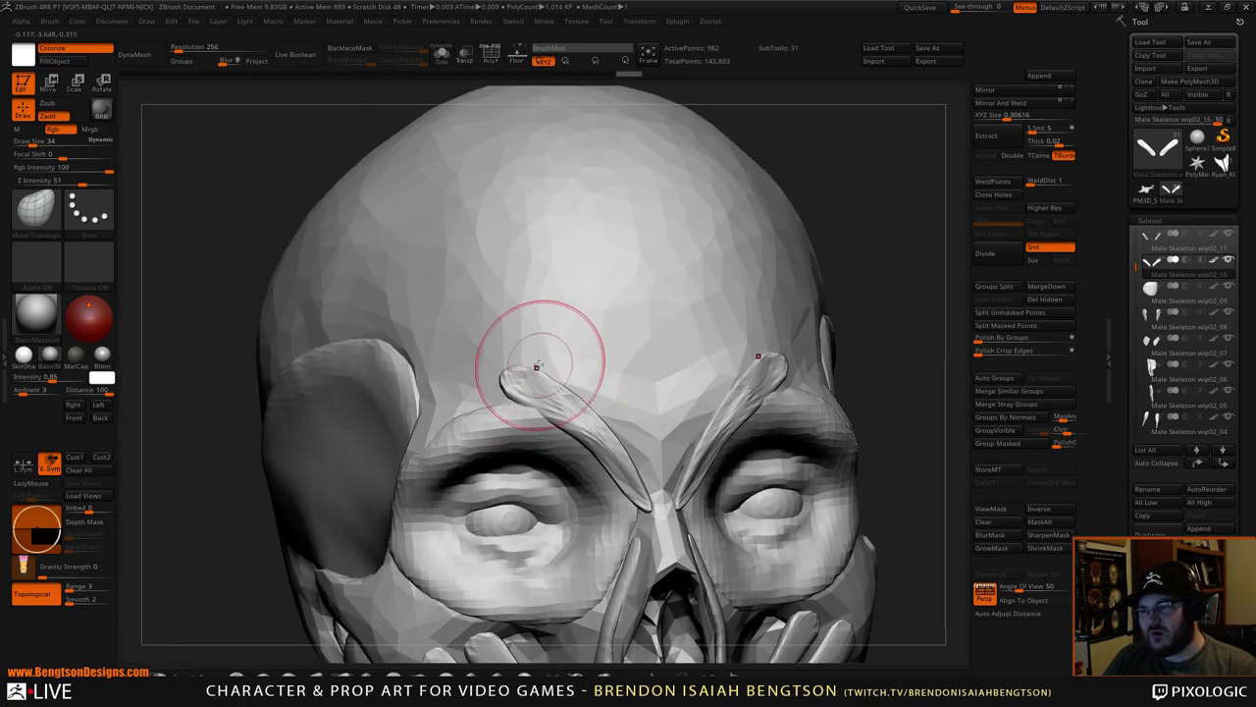
pyautogui.moveTo(524, 372)
pyautogui.mouseDown()
pyautogui.moveTo(559, 360)
pyautogui.moveTo(535, 359)
pyautogui.moveTo(571, 381)
pyautogui.moveTo(567, 404)
pyautogui.moveTo(572, 363)
pyautogui.moveTo(532, 376)
pyautogui.moveTo(562, 408)
pyautogui.mouseUp()
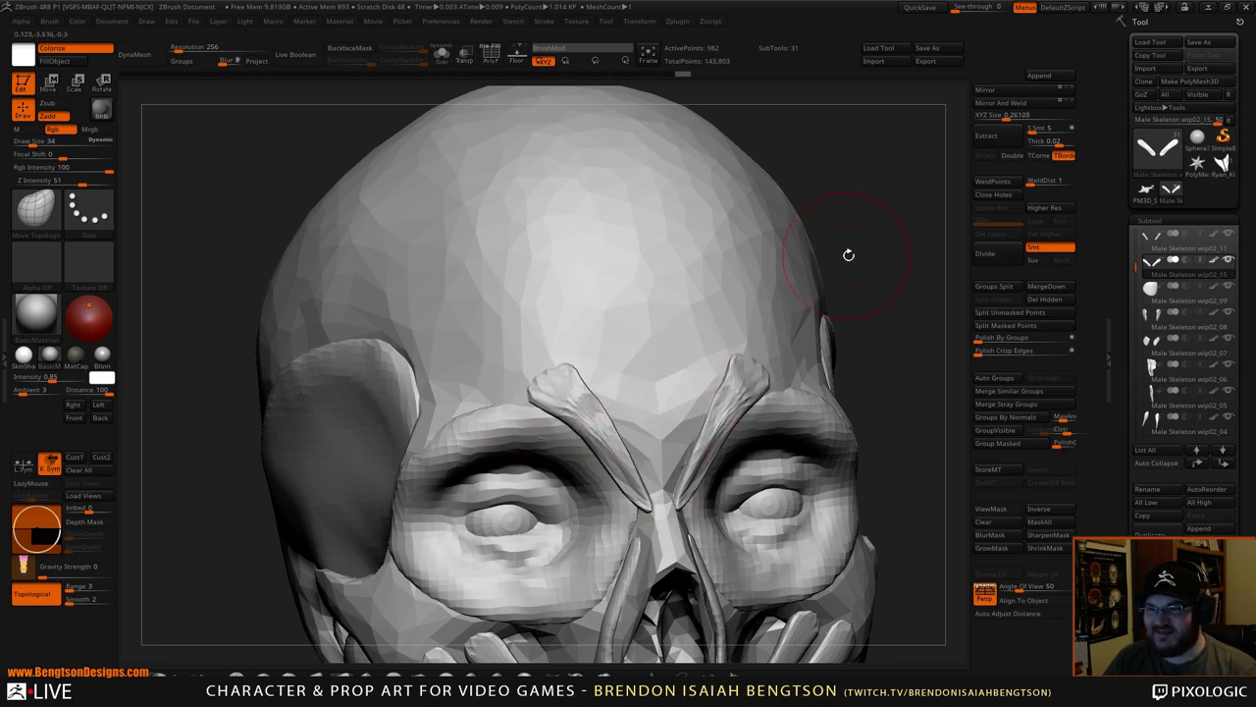
pyautogui.moveTo(889, 205); pyautogui.dragTo(830, 193)
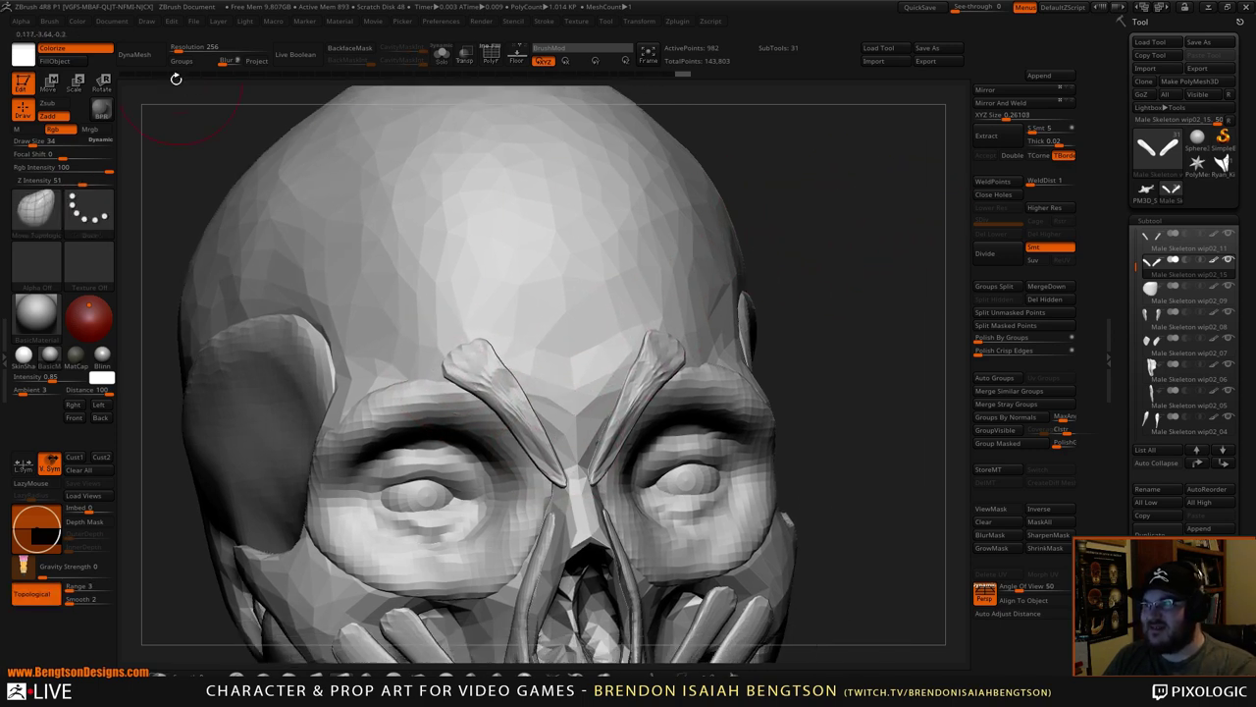
pyautogui.click(135, 54)
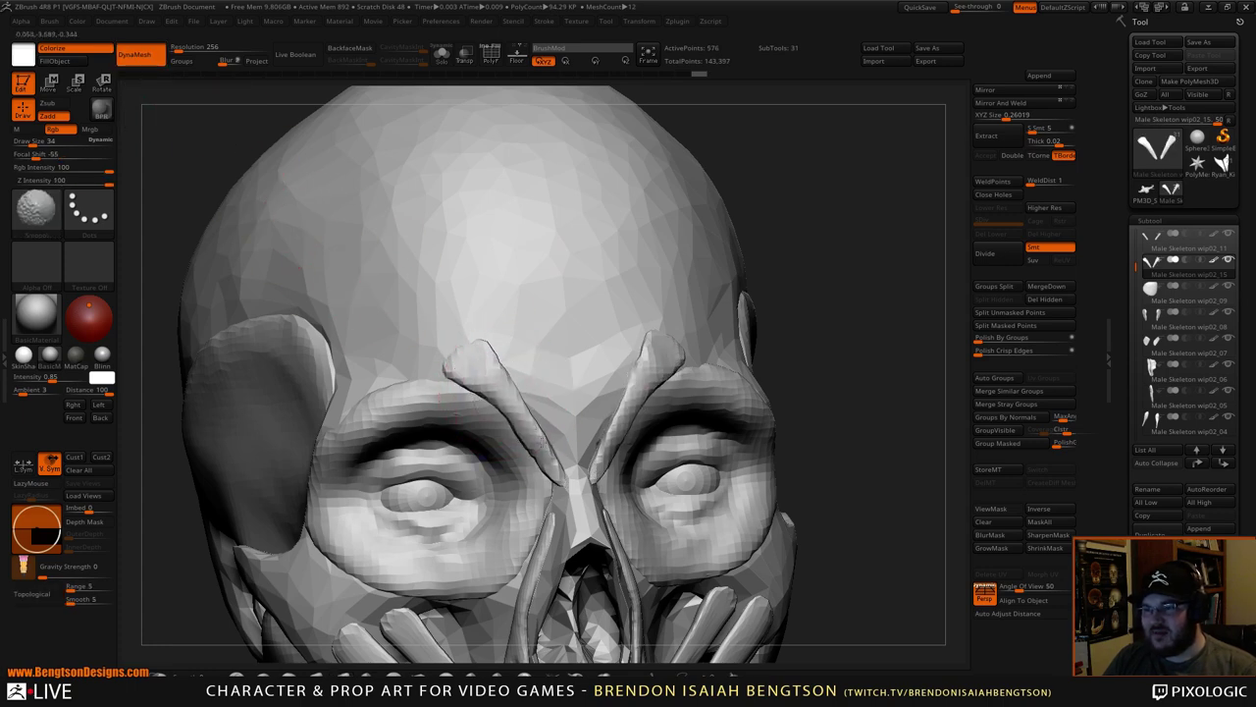
pyautogui.keyDown('shift'); pyautogui.moveTo(523, 430); pyautogui.dragTo(512, 381); pyautogui.keyUp('shift')
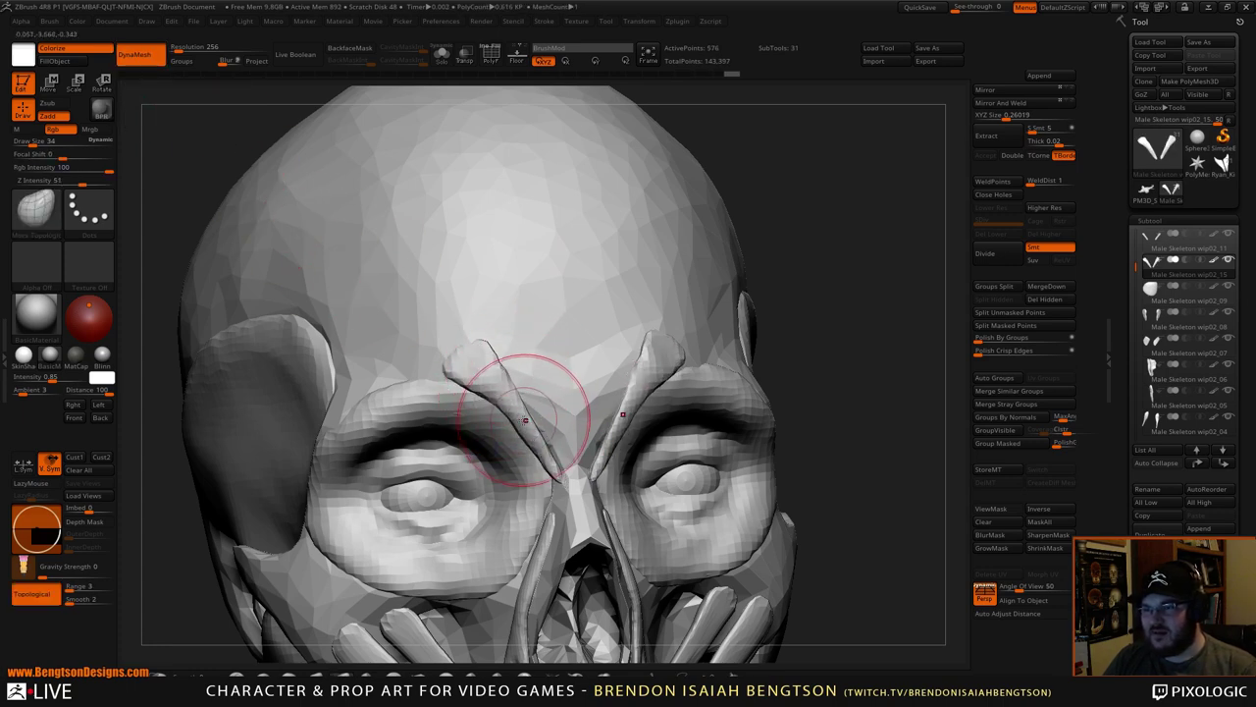
pyautogui.hotkey('ctrl', 'z')
pyautogui.hotkey('ctrl', 'z')
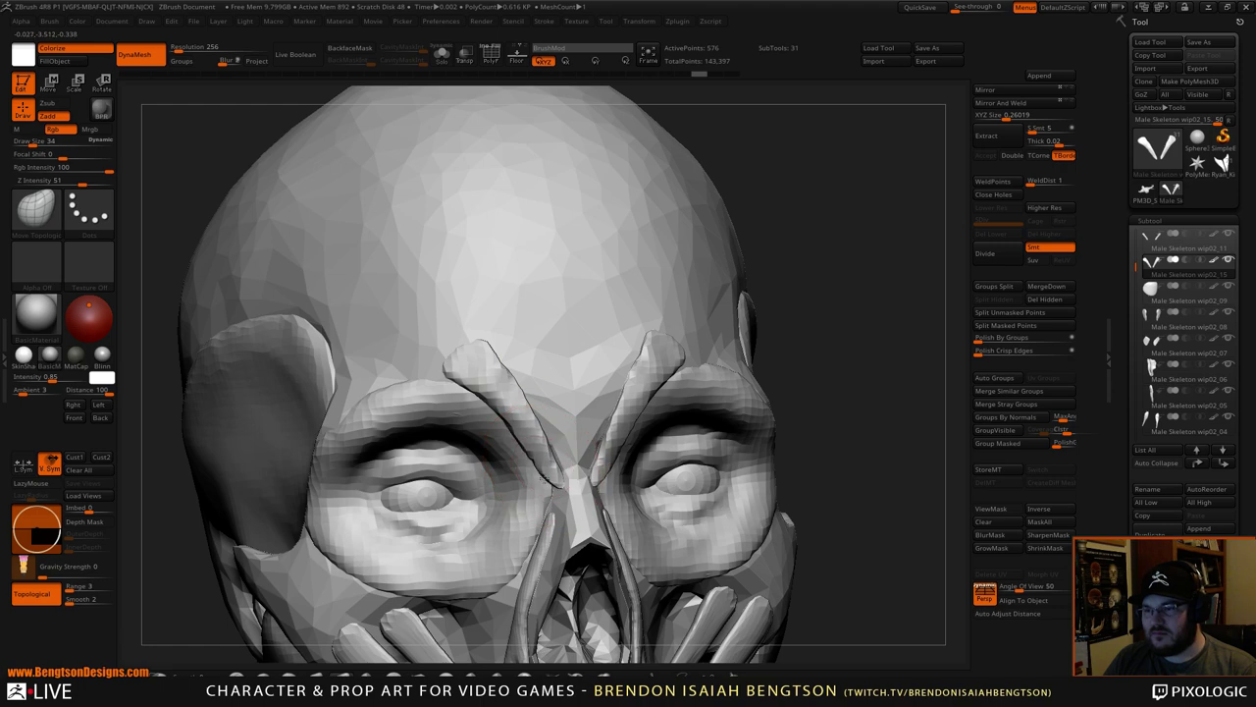
# - Adjust the brow strips' lower ends beside the nose bridge and thicken them with the Inflate brush
pyautogui.moveTo(545, 479); pyautogui.dragTo(551, 482)
pyautogui.press('b')
pyautogui.press('i')
pyautogui.press('n')
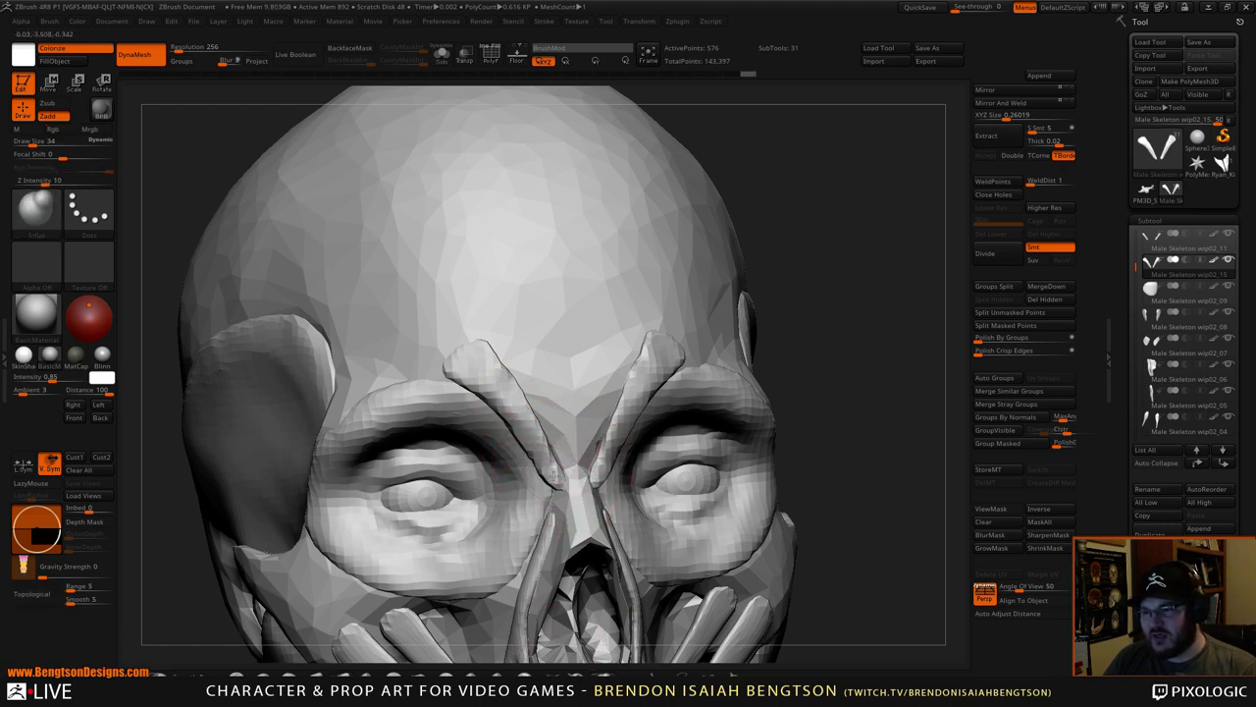
pyautogui.moveTo(549, 455); pyautogui.dragTo(542, 435)
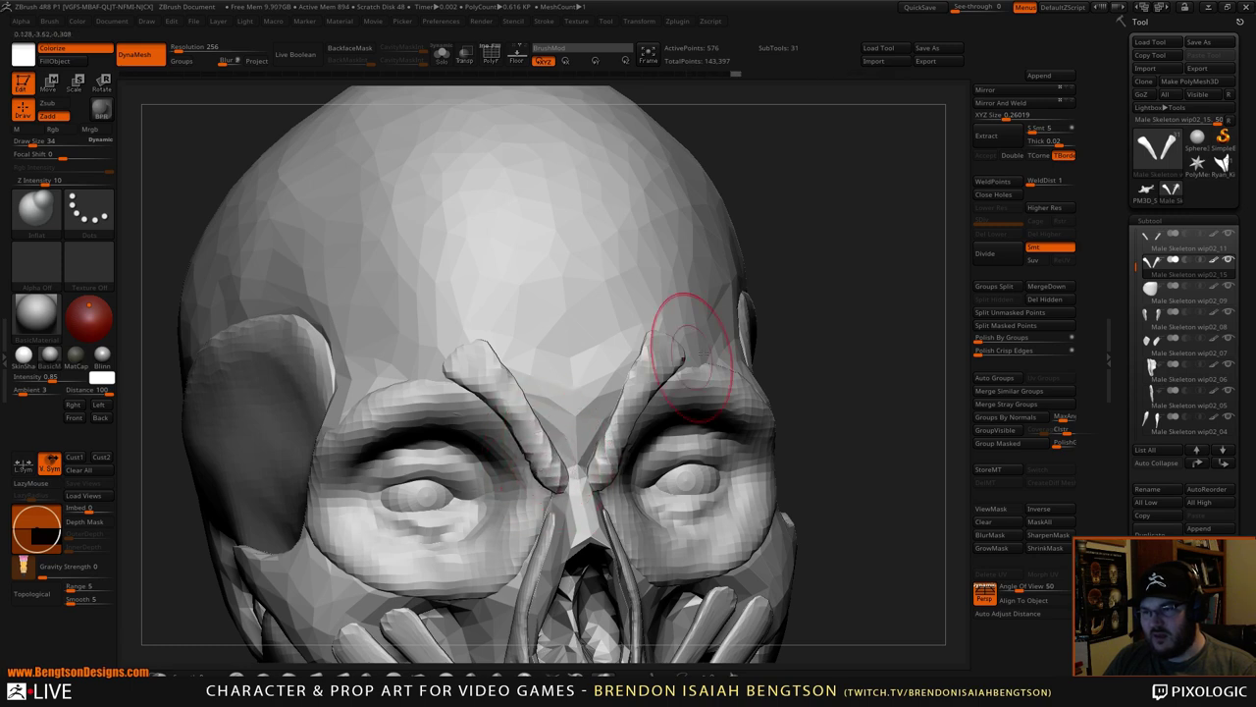
# - Fit the brow strips' side profile to the skull using the Move Topological brush at draw size 30
pyautogui.moveTo(873, 301); pyautogui.dragTo(889, 281)
pyautogui.press('b')
pyautogui.press('m')
pyautogui.press('t')
pyautogui.press('space')
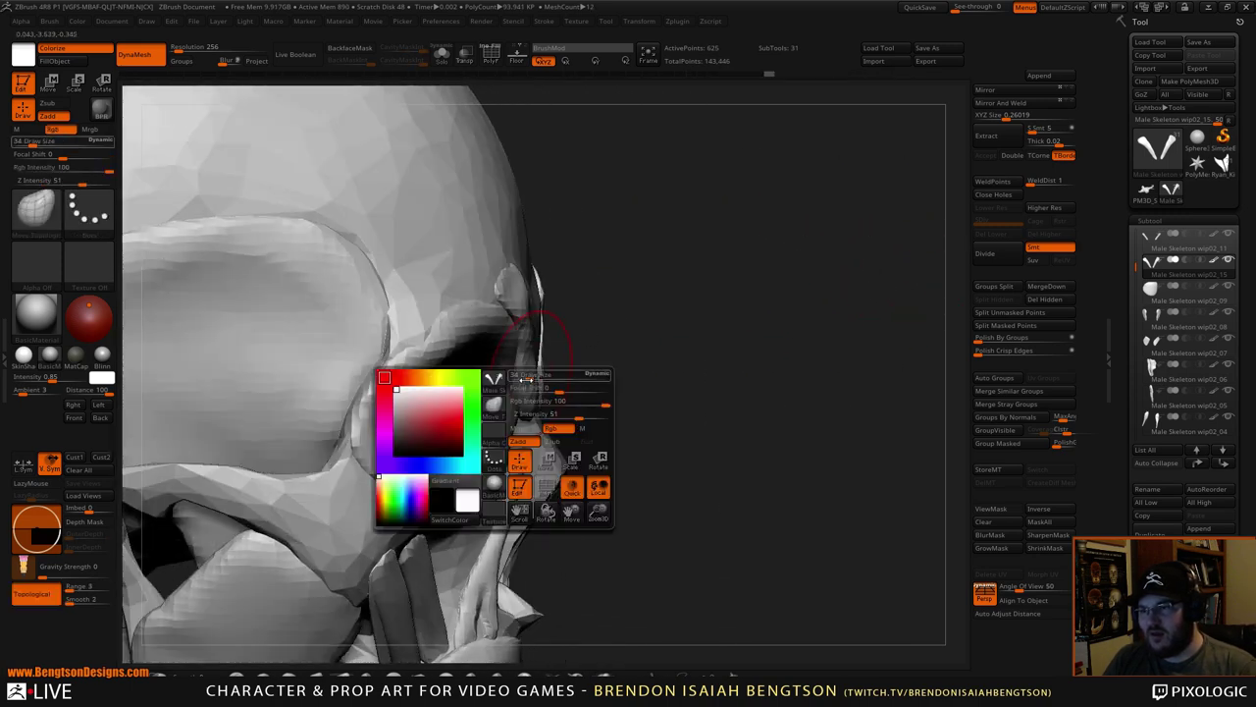
pyautogui.moveTo(557, 389); pyautogui.dragTo(527, 375)
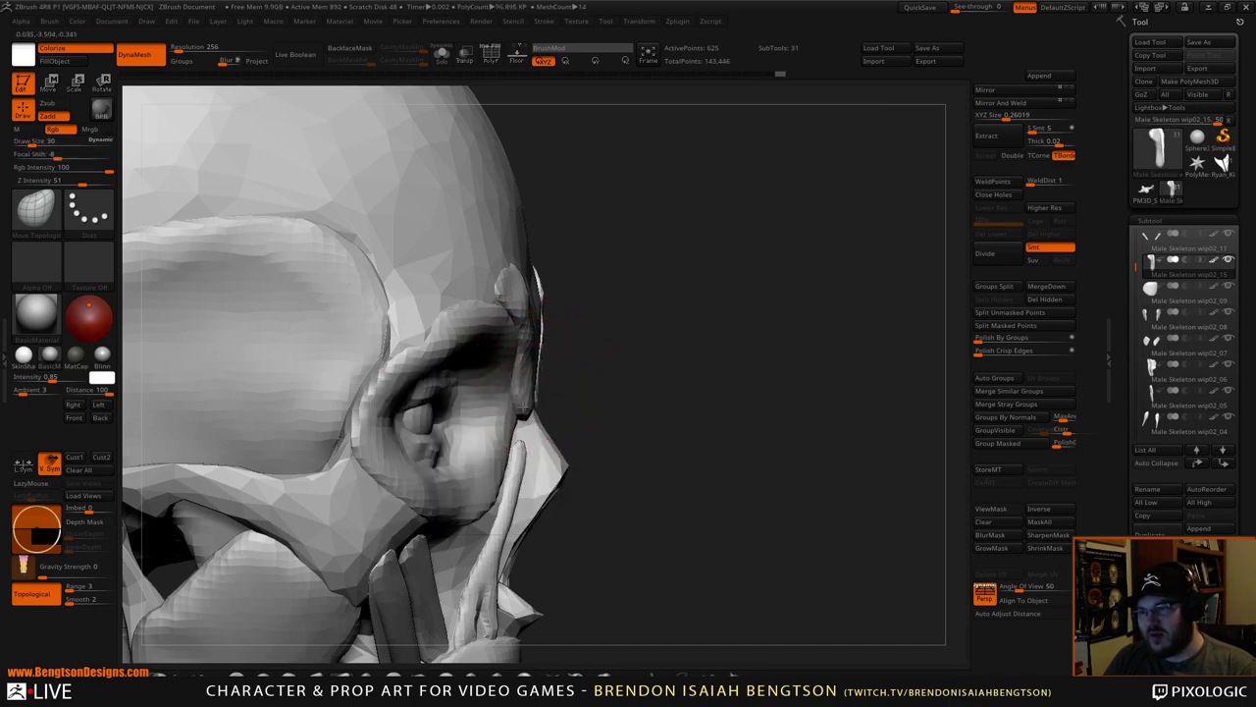
pyautogui.keyDown('shift'); pyautogui.moveTo(734, 320); pyautogui.dragTo(673, 332); pyautogui.keyUp('shift')
pyautogui.moveTo(915, 295)
pyautogui.mouseDown()
pyautogui.moveTo(924, 302)
pyautogui.moveTo(797, 302)
pyautogui.moveTo(860, 323)
pyautogui.moveTo(908, 275)
pyautogui.mouseUp()
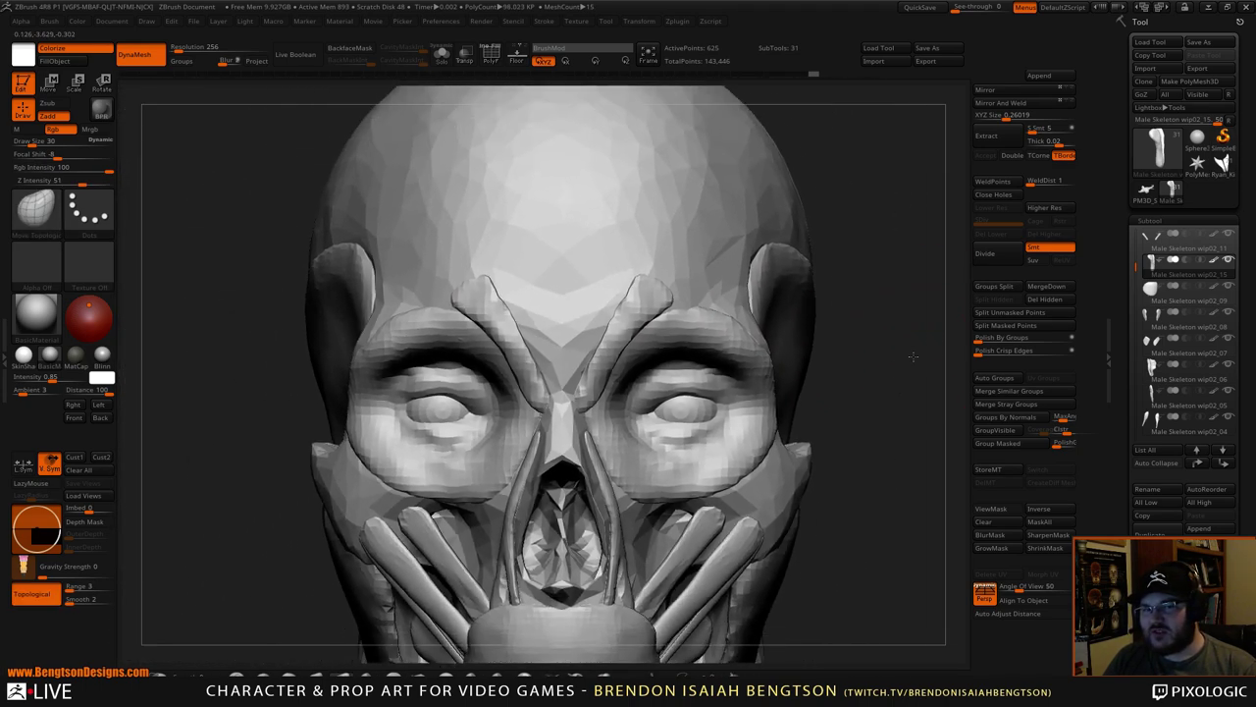
# - Refine the brow strips' lower ends beside the nose bridge and their upper ends with the Move Topological brush
pyautogui.keyDown('alt'); pyautogui.moveTo(913, 356); pyautogui.dragTo(797, 359); pyautogui.keyUp('alt')
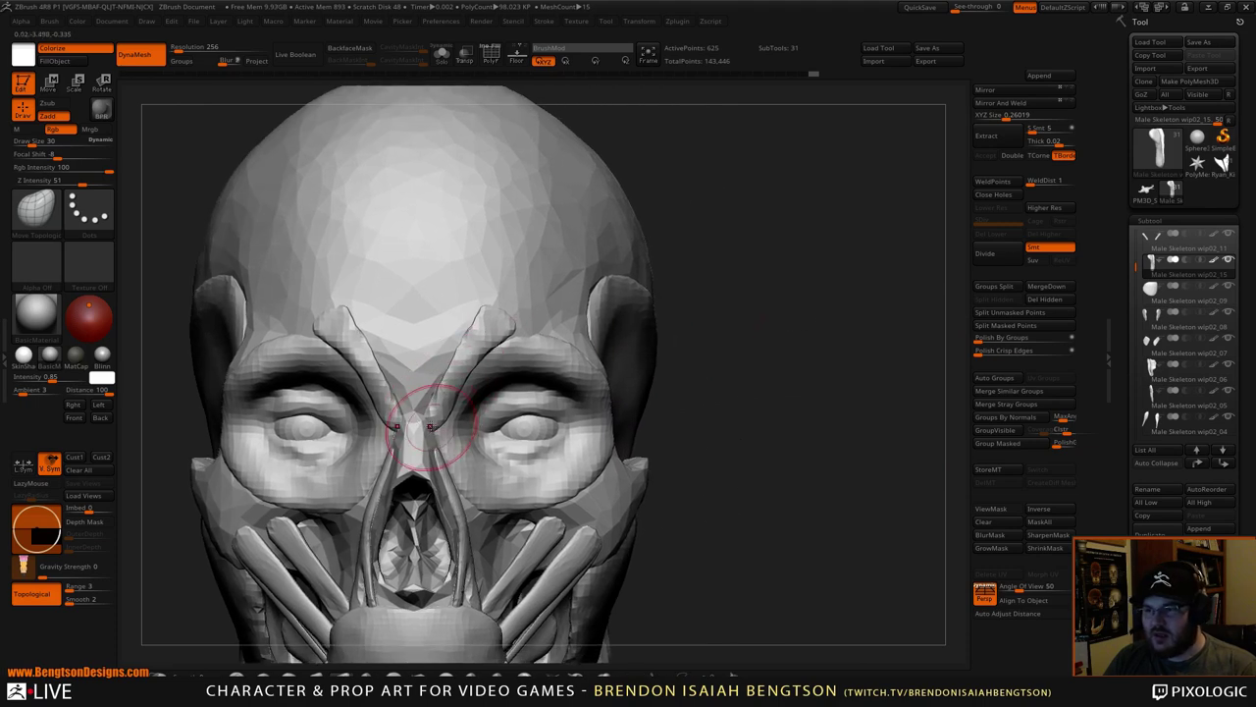
pyautogui.moveTo(450, 390); pyautogui.dragTo(430, 422)
pyautogui.moveTo(474, 371); pyautogui.dragTo(492, 316)
pyautogui.moveTo(761, 247)
pyautogui.keyDown('alt'); pyautogui.mouseDown()
pyautogui.moveTo(785, 252)
pyautogui.moveTo(752, 283)
pyautogui.mouseUp(); pyautogui.keyUp('alt')
pyautogui.moveTo(752, 284)
pyautogui.mouseDown()
pyautogui.moveTo(802, 292)
pyautogui.moveTo(755, 289)
pyautogui.moveTo(791, 270)
pyautogui.moveTo(778, 275)
pyautogui.mouseUp()
pyautogui.moveTo(778, 275)
pyautogui.keyDown('alt'); pyautogui.mouseDown()
pyautogui.moveTo(775, 317)
pyautogui.moveTo(858, 337)
pyautogui.moveTo(887, 307)
pyautogui.mouseUp(); pyautogui.keyUp('alt')
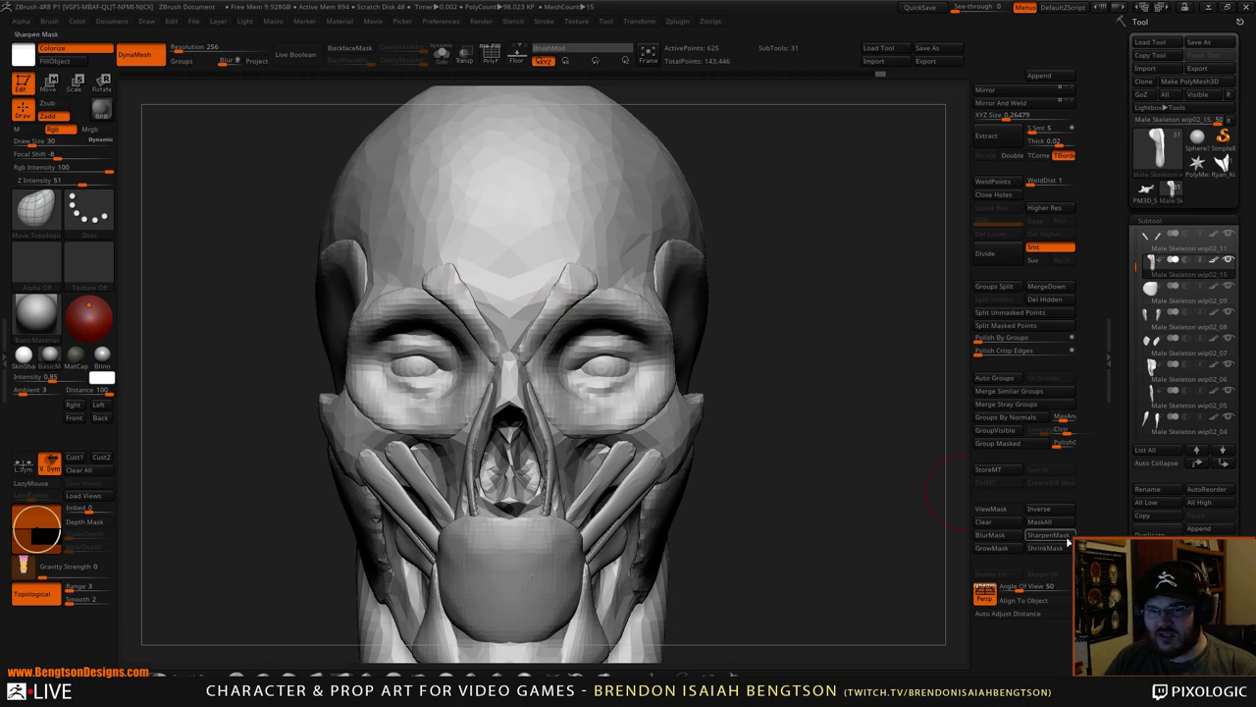
# - Duplicate the brow strips and narrow the copy toward the midline, fitting it between the originals above the nose bridge
pyautogui.click(1154, 533)
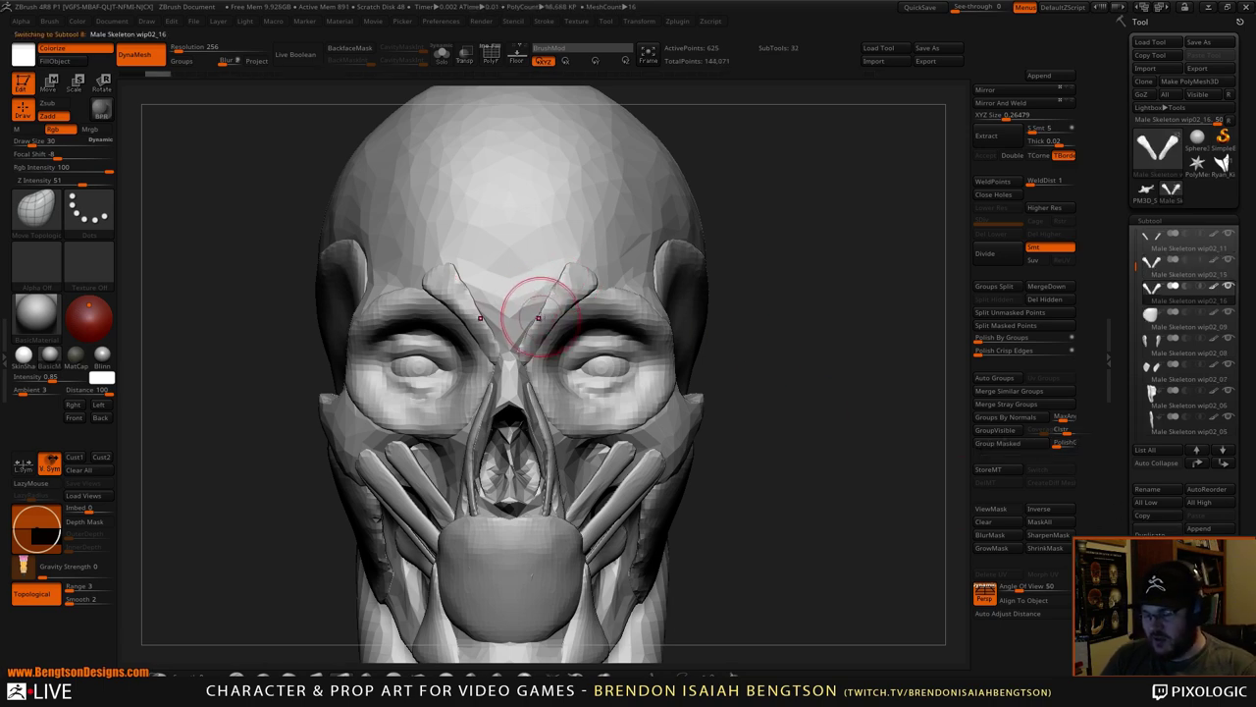
pyautogui.press('r')
pyautogui.moveTo(515, 248); pyautogui.dragTo(561, 235)
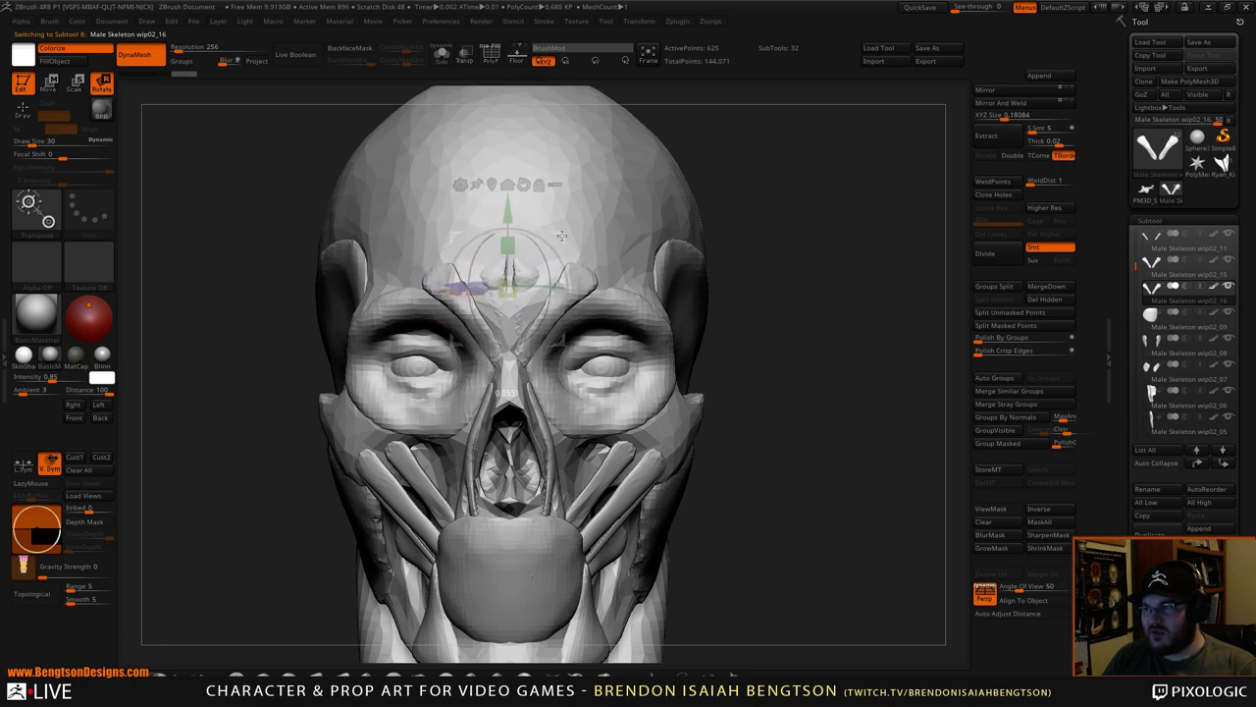
pyautogui.keyDown('alt'); pyautogui.moveTo(832, 179); pyautogui.dragTo(813, 197); pyautogui.keyUp('alt')
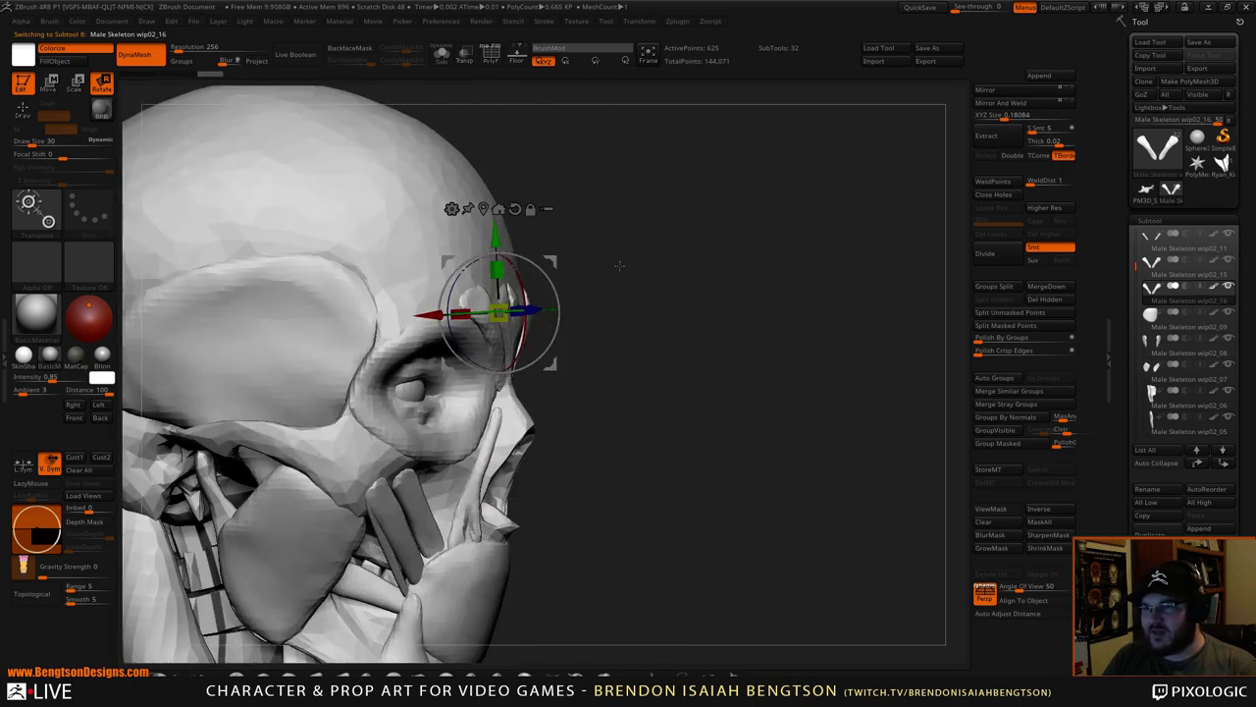
pyautogui.keyDown('shift'); pyautogui.moveTo(619, 266); pyautogui.dragTo(566, 272); pyautogui.keyUp('shift')
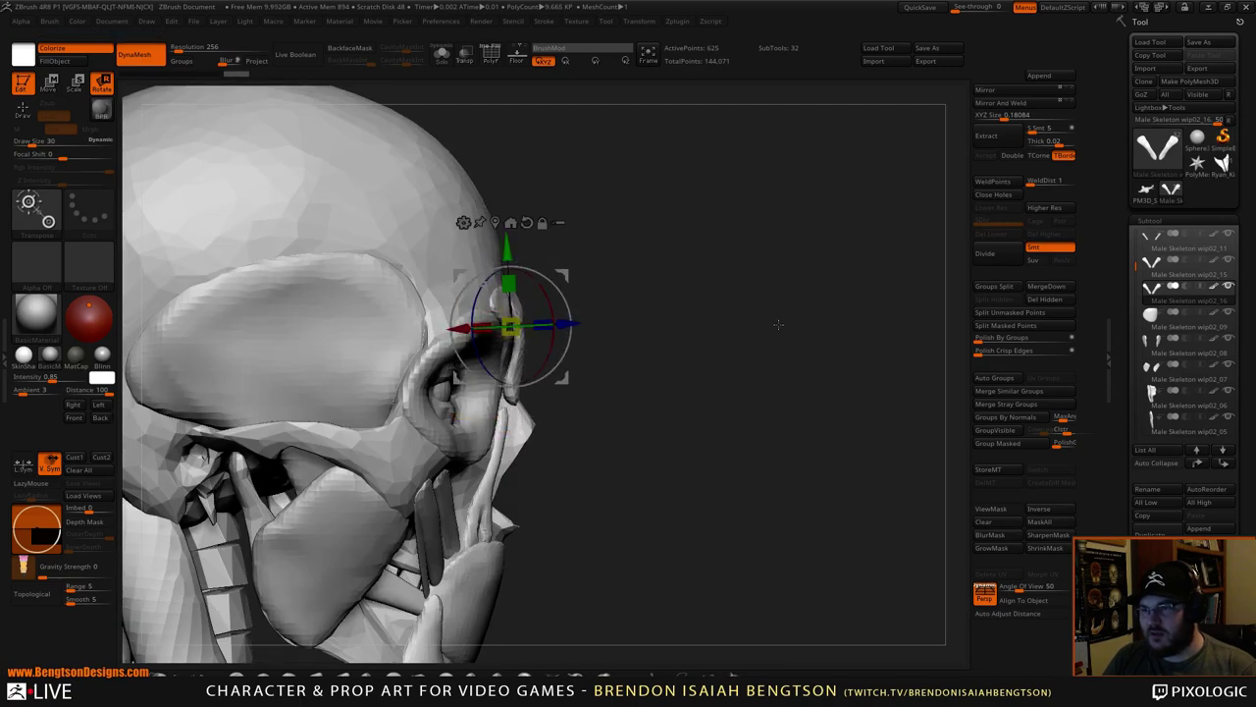
pyautogui.moveTo(778, 324); pyautogui.dragTo(709, 325)
pyautogui.press('q')
# - Shape the duplicated strips with the Move Topological brush into two upright muscles between the brows, tapering down to the nose bridge
pyautogui.moveTo(788, 289)
pyautogui.keyDown('alt'); pyautogui.mouseDown()
pyautogui.moveTo(867, 272)
pyautogui.moveTo(472, 336)
pyautogui.moveTo(371, 272)
pyautogui.moveTo(463, 364)
pyautogui.mouseUp(); pyautogui.keyUp('alt')
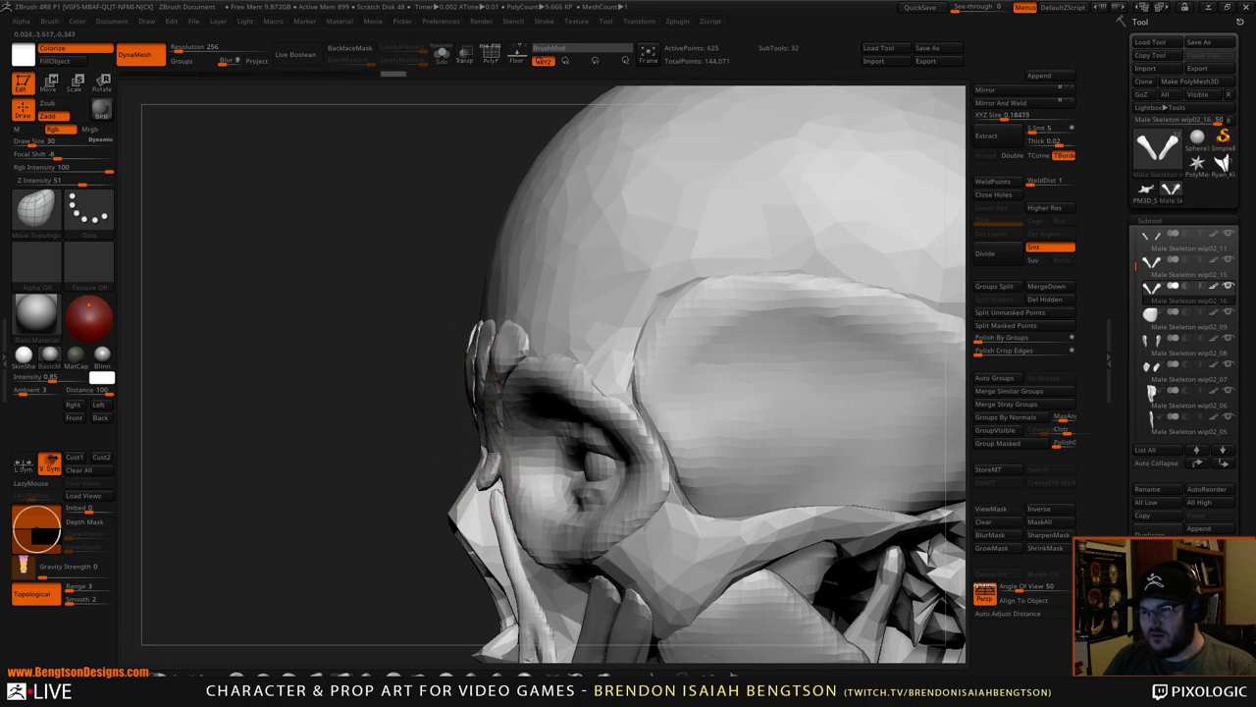
pyautogui.moveTo(489, 483); pyautogui.dragTo(474, 465)
pyautogui.moveTo(421, 434); pyautogui.dragTo(608, 442)
pyautogui.moveTo(479, 432); pyautogui.dragTo(519, 330)
pyautogui.moveTo(483, 463); pyautogui.dragTo(476, 462)
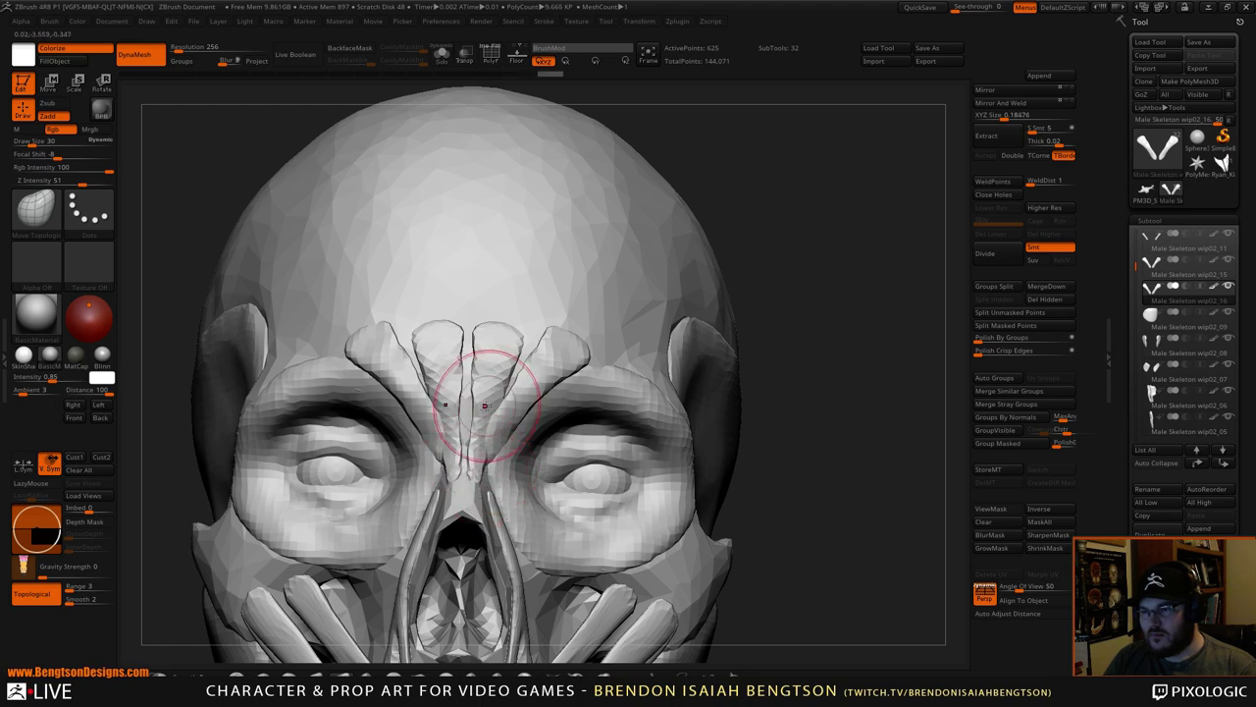
pyautogui.moveTo(493, 400); pyautogui.dragTo(495, 421)
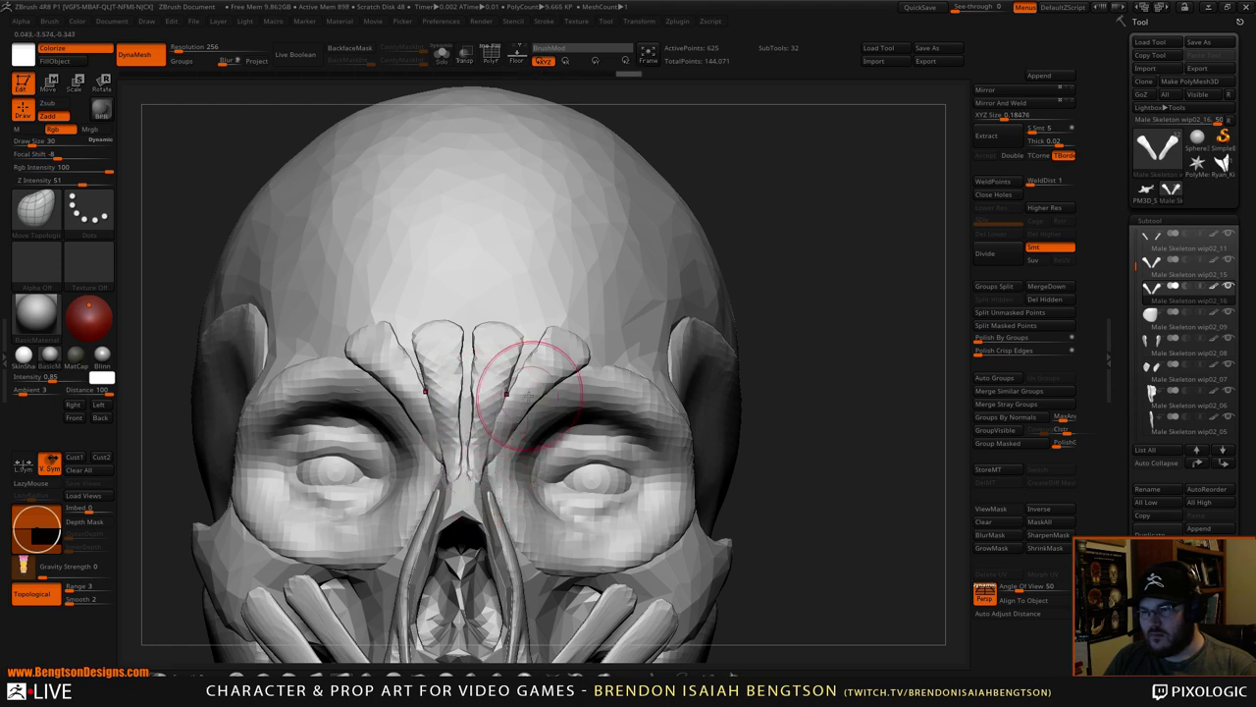
# - Adjust the inner edges of the outer brow strips against the central pair, then reselect the central strips
pyautogui.keyDown('alt'); pyautogui.click(530, 353); pyautogui.keyUp('alt')
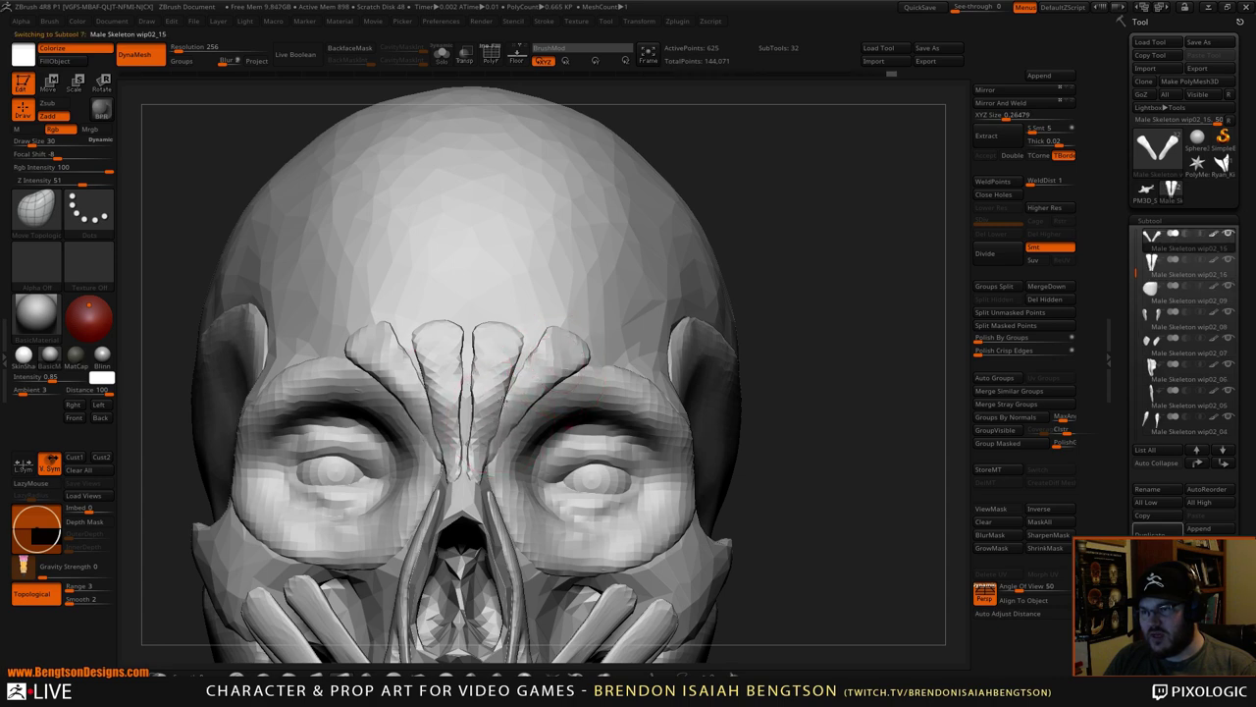
pyautogui.moveTo(518, 400); pyautogui.dragTo(503, 393)
pyautogui.keyDown('alt'); pyautogui.click(485, 394); pyautogui.keyUp('alt')
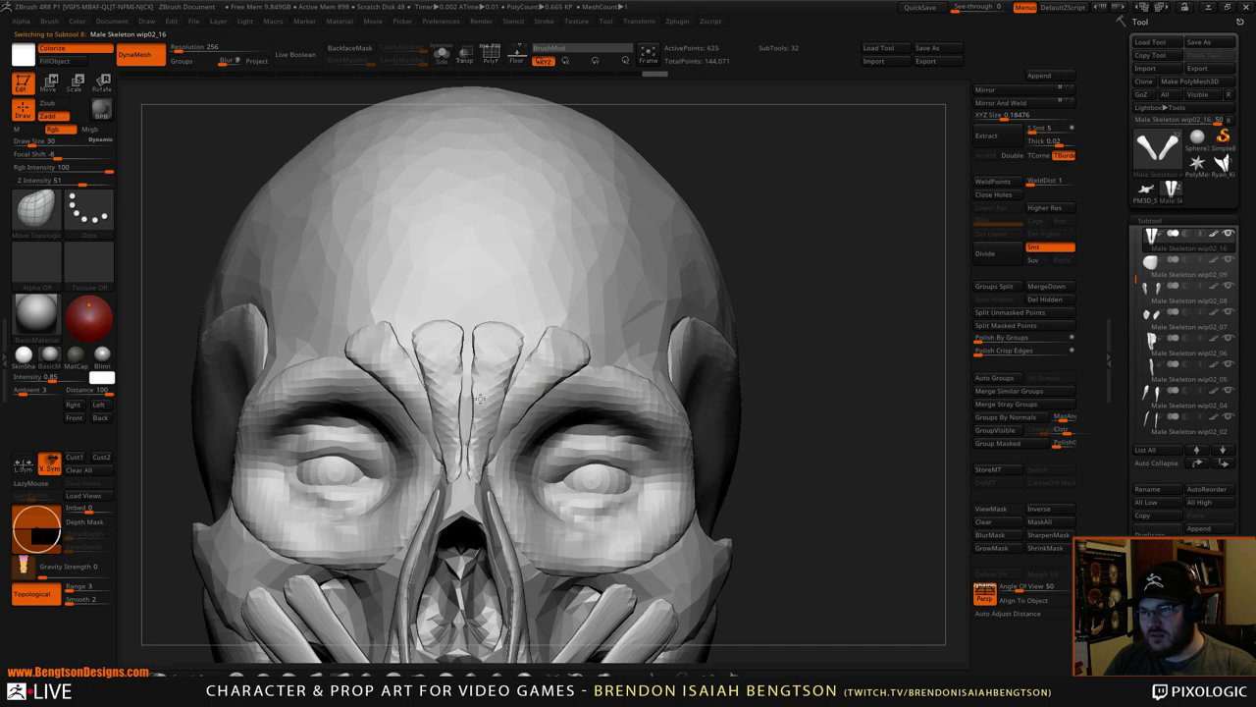
# - Fit the central strips' side profile against the forehead and nose bridge
pyautogui.moveTo(825, 146); pyautogui.dragTo(697, 283)
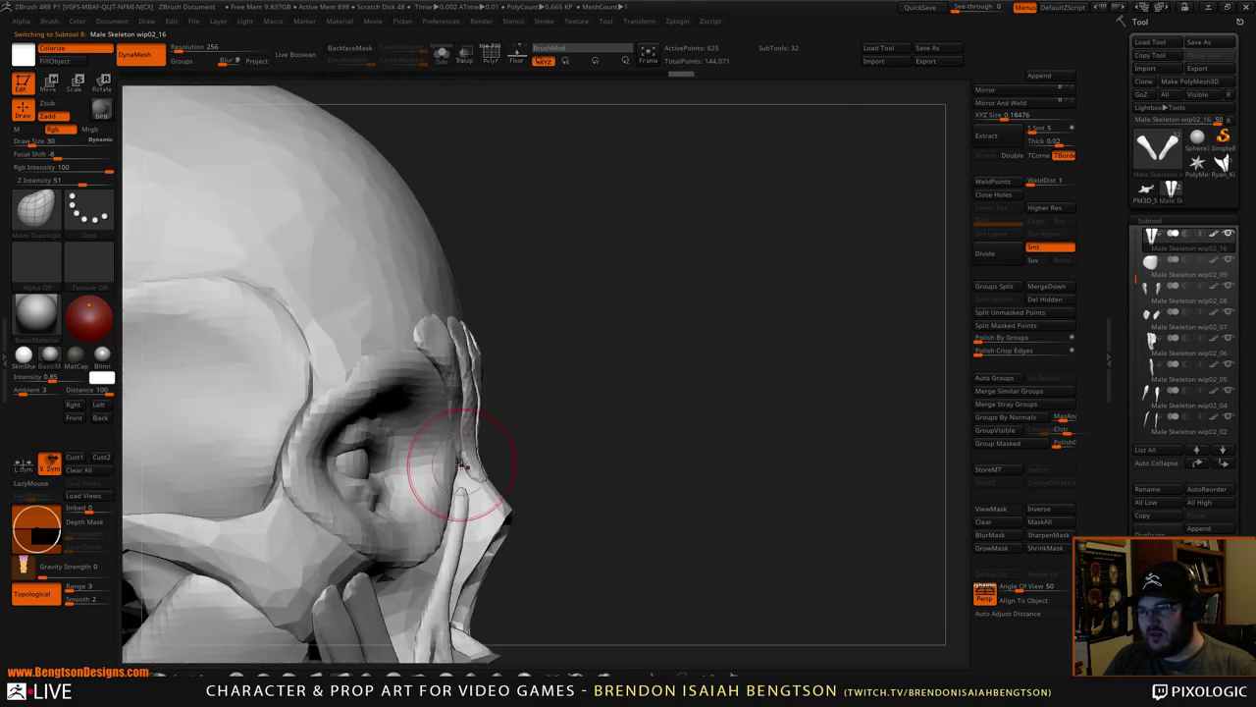
pyautogui.moveTo(461, 466); pyautogui.dragTo(470, 461)
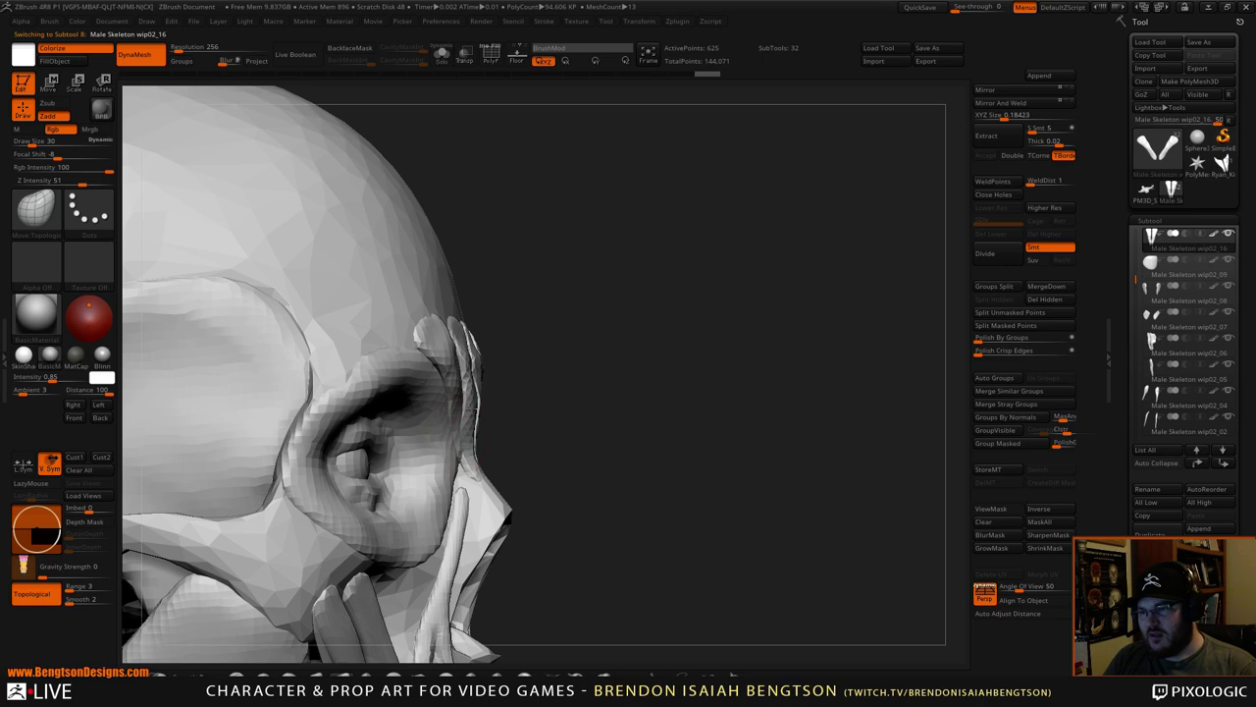
pyautogui.moveTo(474, 391); pyautogui.dragTo(468, 396)
pyautogui.moveTo(677, 324)
pyautogui.keyDown('alt'); pyautogui.mouseDown()
pyautogui.moveTo(676, 206)
pyautogui.moveTo(651, 294)
pyautogui.moveTo(711, 284)
pyautogui.moveTo(757, 88)
pyautogui.mouseUp(); pyautogui.keyUp('alt')
pyautogui.moveTo(759, 265)
pyautogui.keyDown('alt'); pyautogui.mouseDown()
pyautogui.moveTo(749, 356)
pyautogui.moveTo(727, 322)
pyautogui.moveTo(766, 309)
pyautogui.moveTo(748, 281)
pyautogui.moveTo(770, 265)
pyautogui.moveTo(751, 358)
pyautogui.moveTo(776, 320)
pyautogui.moveTo(775, 232)
pyautogui.mouseUp(); pyautogui.keyUp('alt')
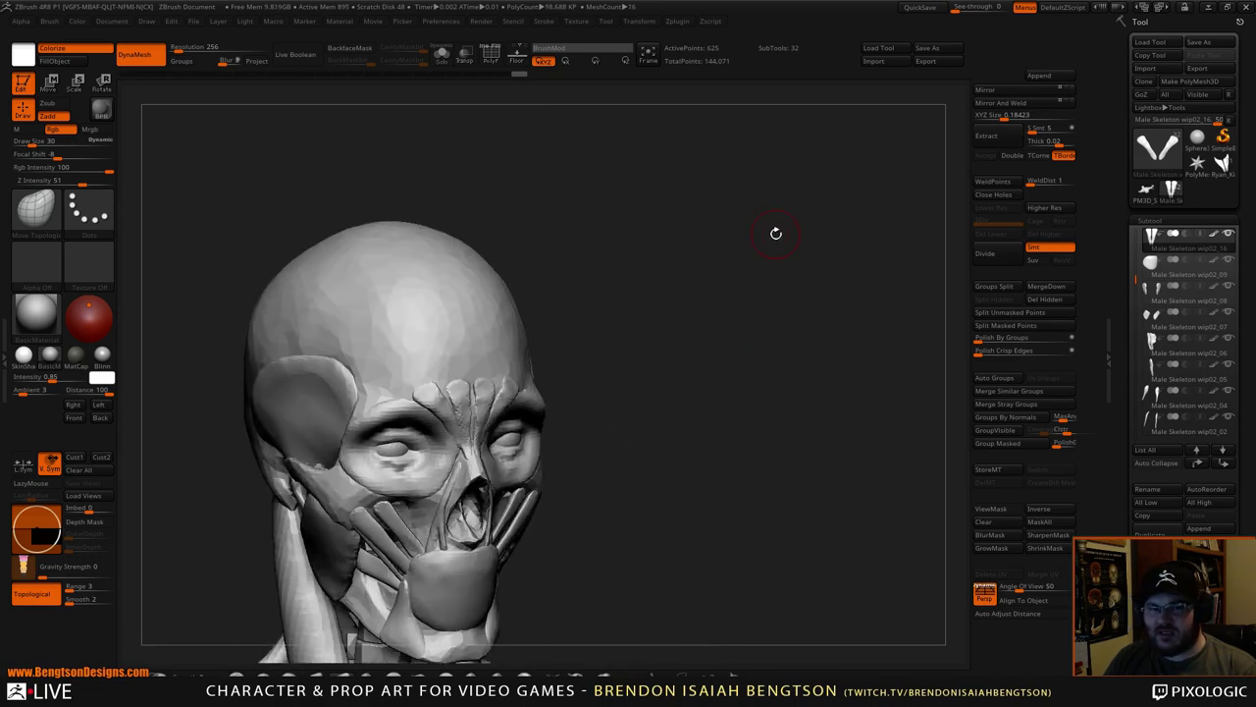
pyautogui.moveTo(772, 442); pyautogui.dragTo(813, 417)
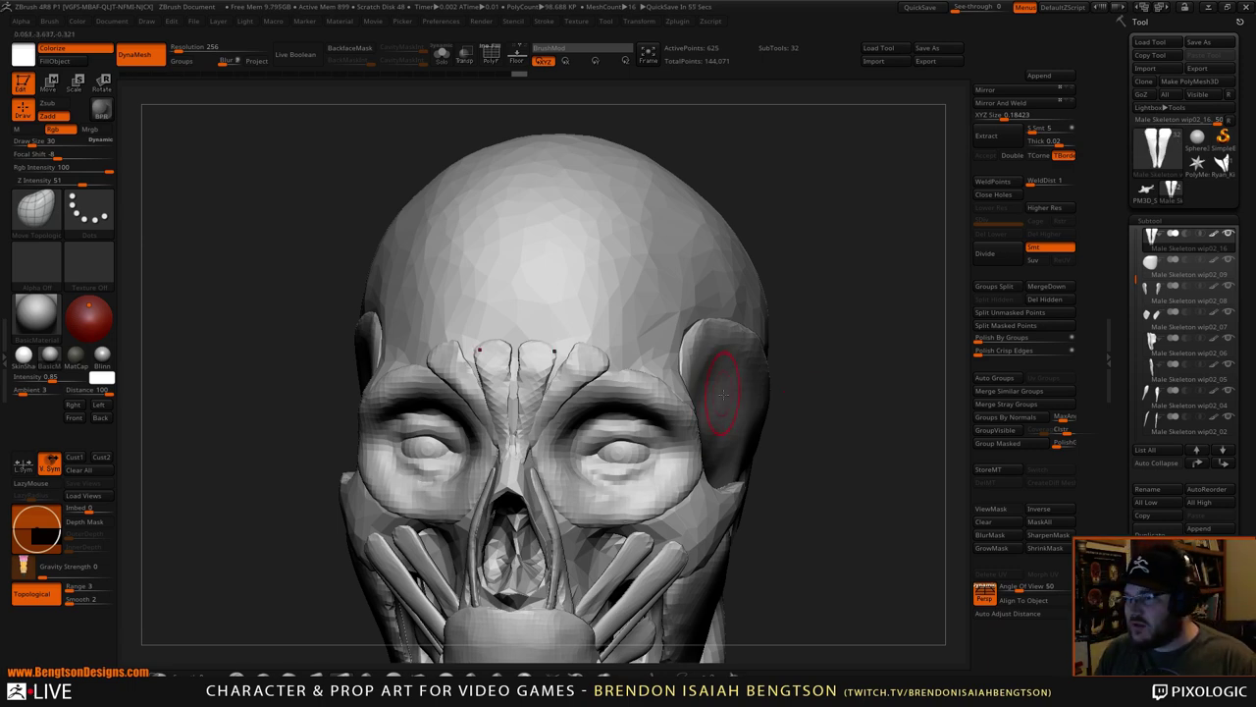
pyautogui.moveTo(886, 299); pyautogui.dragTo(855, 288)
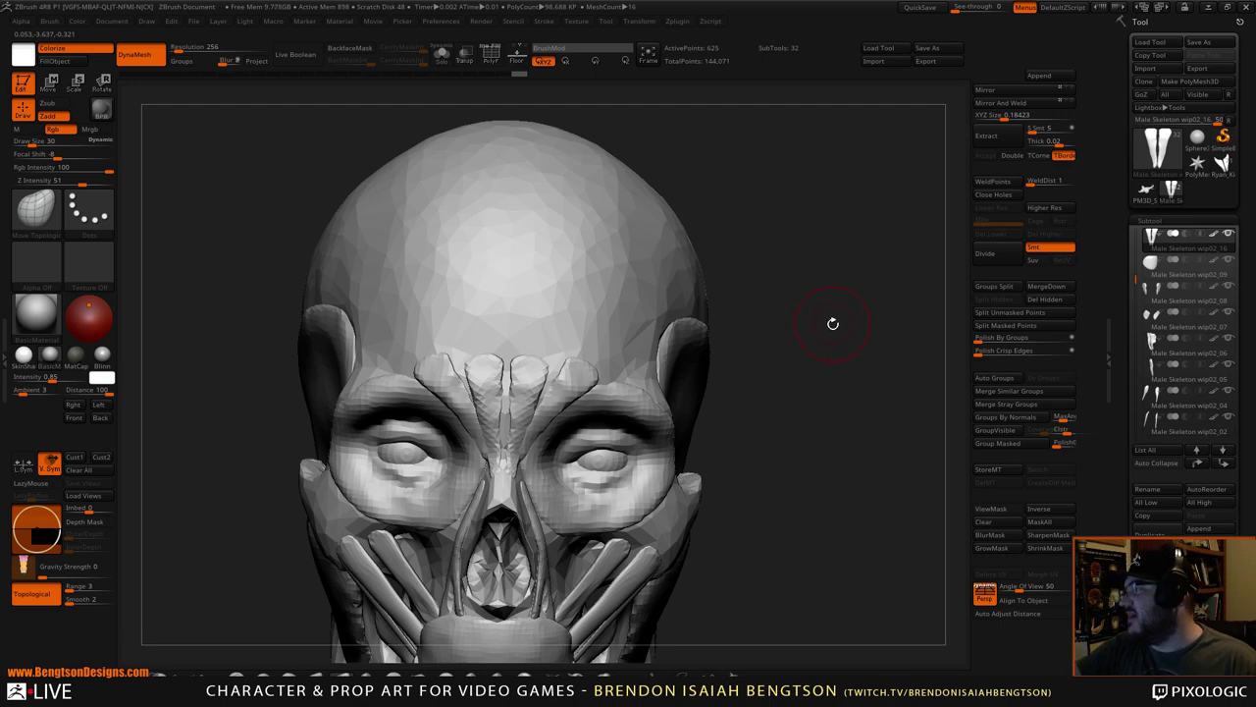
pyautogui.moveTo(855, 291); pyautogui.dragTo(859, 287)
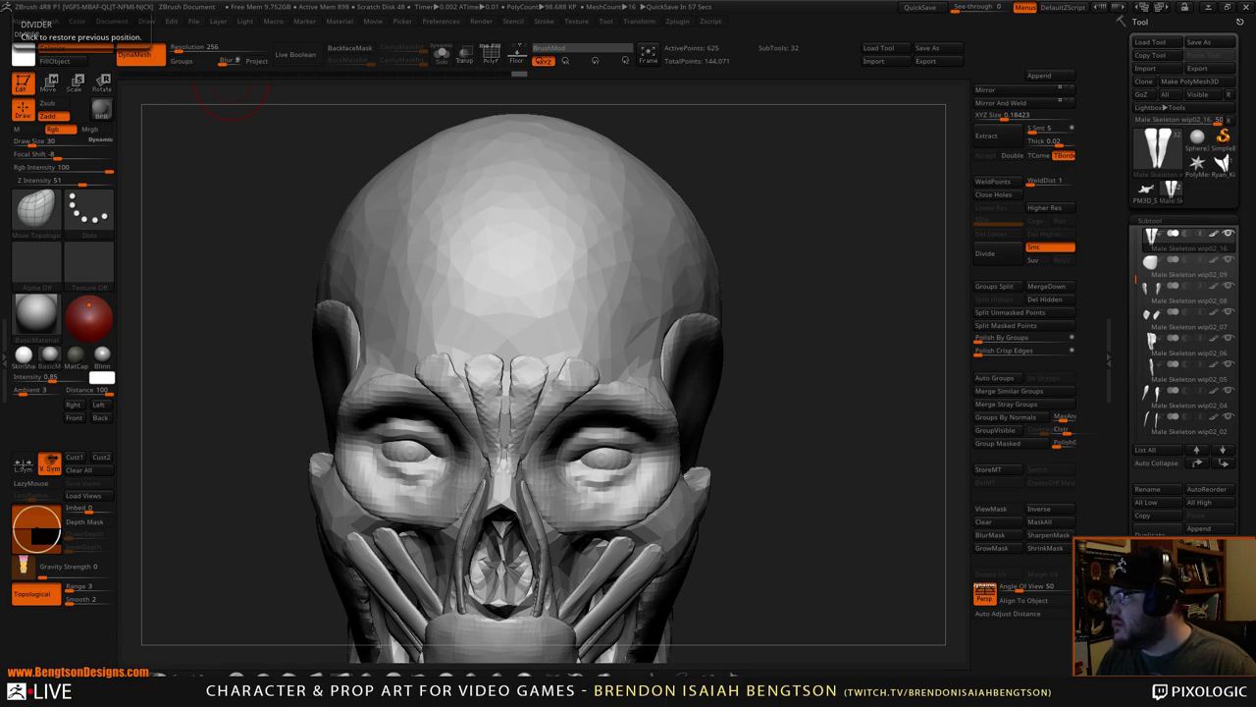
# - Switch to the browser and search Google Images for "frontalis muscle"
pyautogui.moveTo(0, 120); pyautogui.dragTo(926, 72)
pyautogui.click(848, 80)
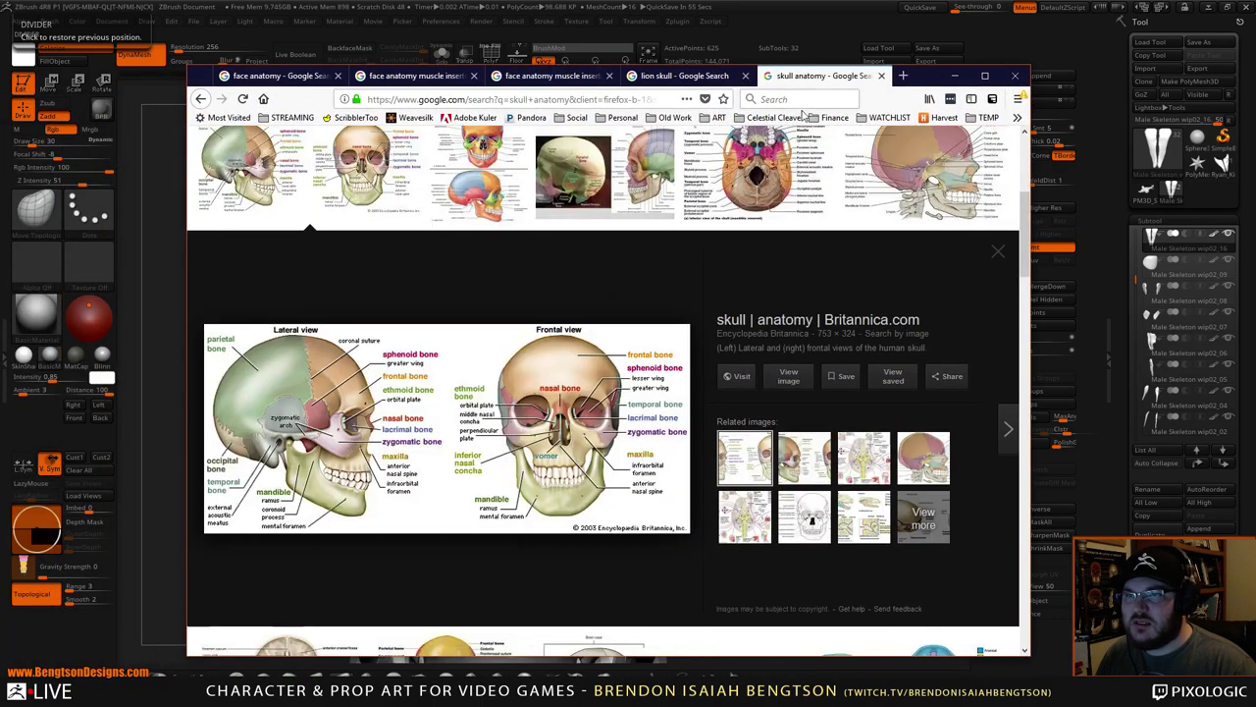
pyautogui.click(467, 98)
pyautogui.write('fro')
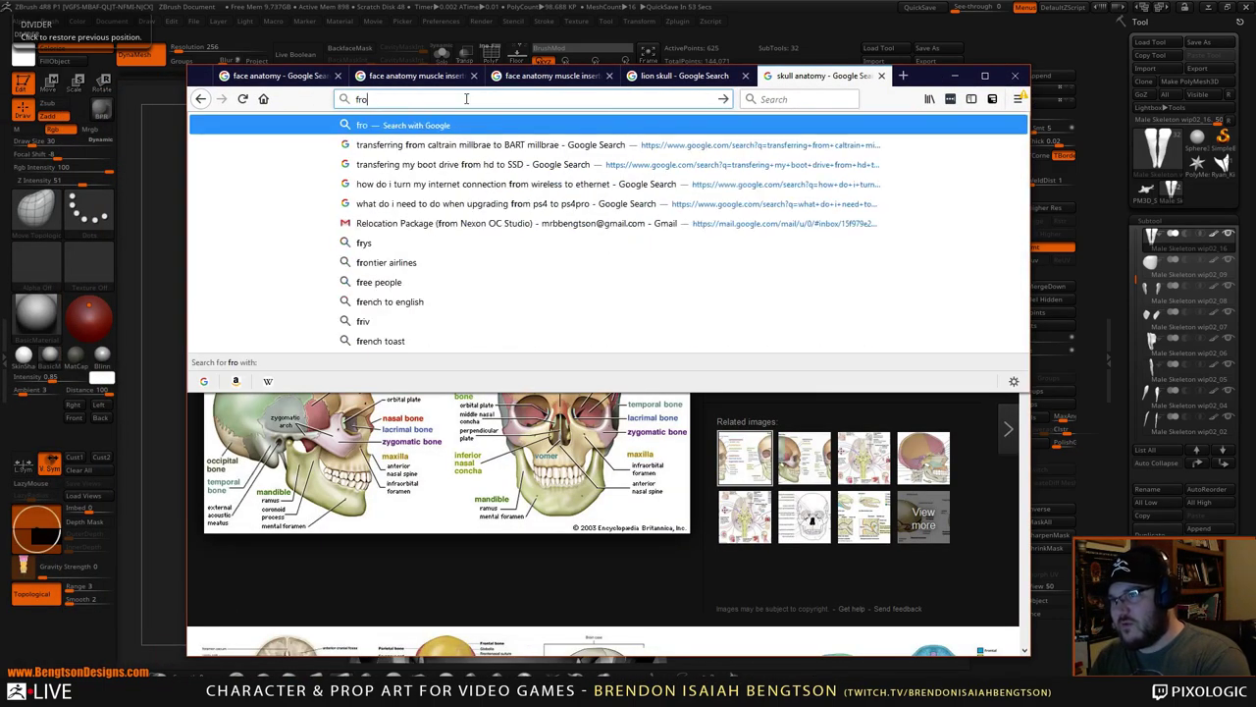
pyautogui.write('ntalis muscl')
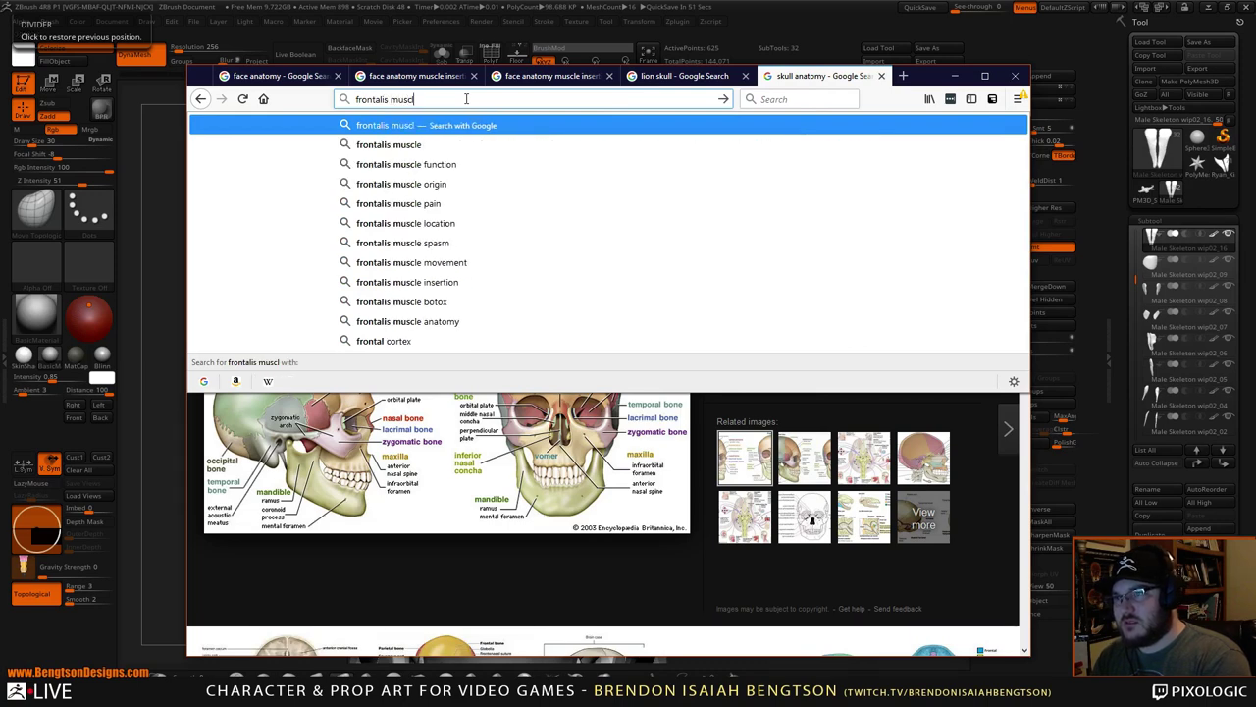
pyautogui.write('e')
pyautogui.press('Return')
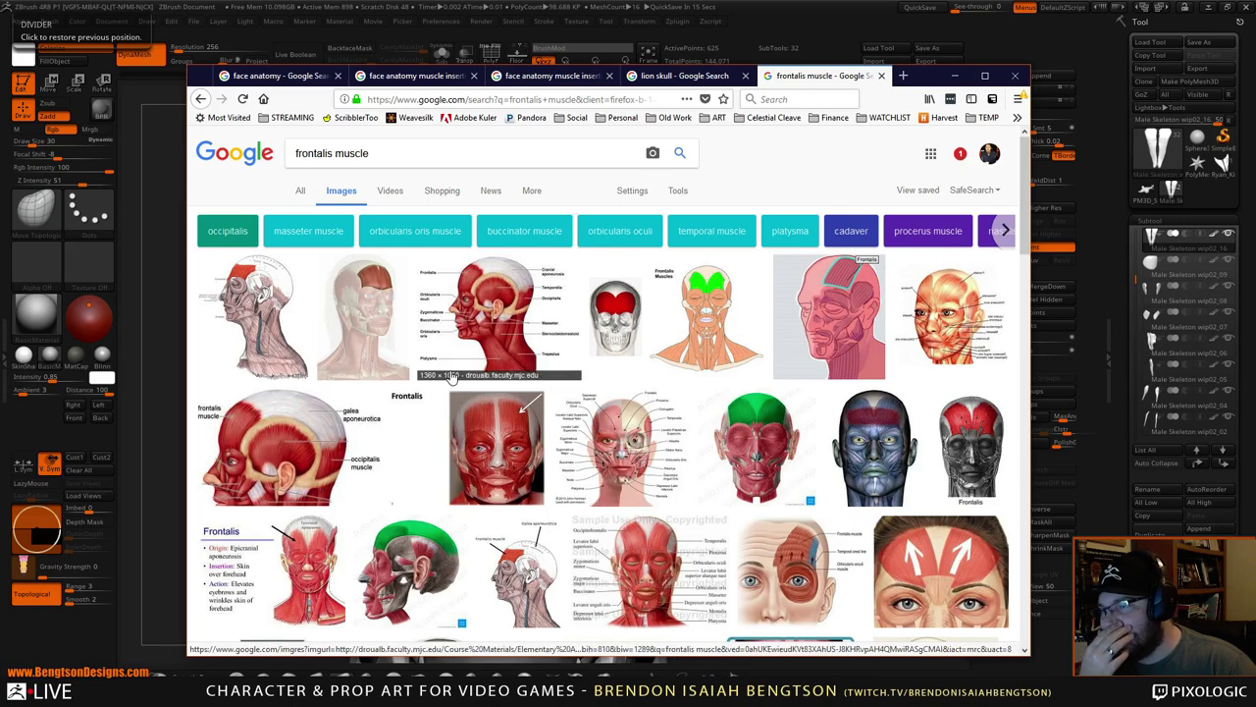
pyautogui.click(955, 76)
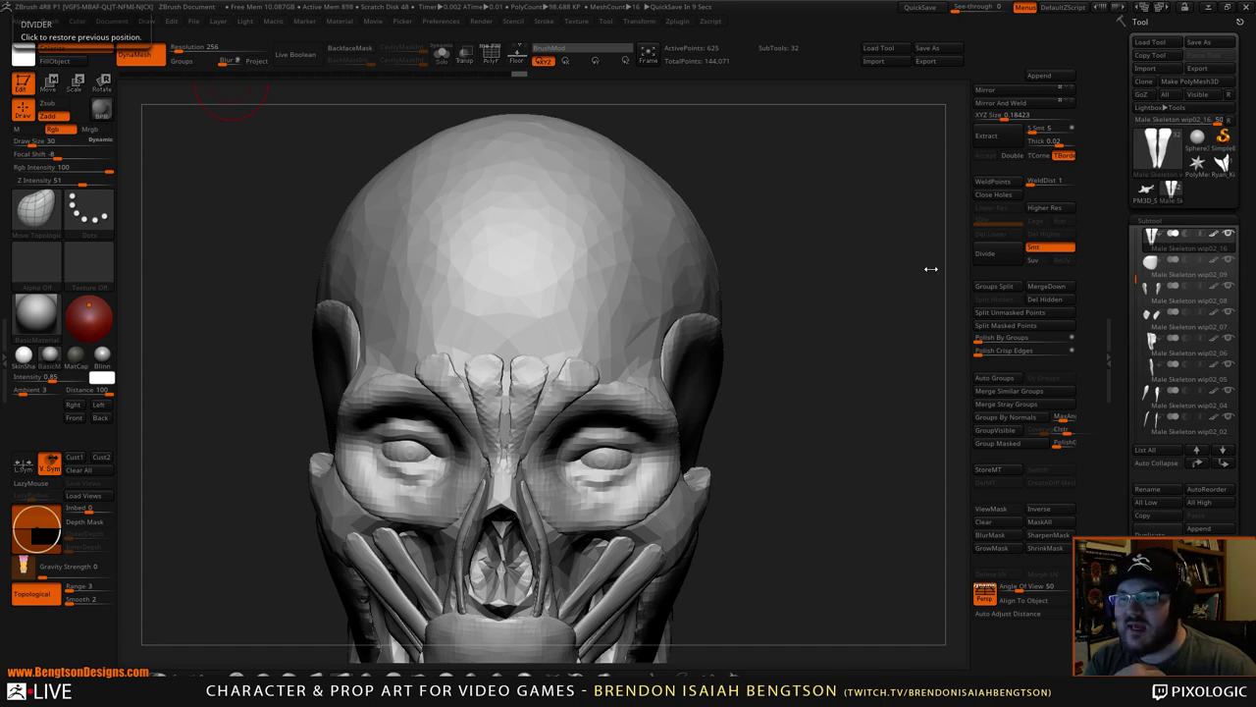
# - Collapse the subtool list in the tool settings
pyautogui.moveTo(821, 426)
pyautogui.mouseDown()
pyautogui.moveTo(788, 422)
pyautogui.moveTo(838, 425)
pyautogui.mouseUp()
pyautogui.moveTo(878, 382)
pyautogui.keyDown('shift'); pyautogui.mouseDown()
pyautogui.moveTo(858, 409)
pyautogui.moveTo(797, 389)
pyautogui.moveTo(842, 323)
pyautogui.mouseUp(); pyautogui.keyUp('shift')
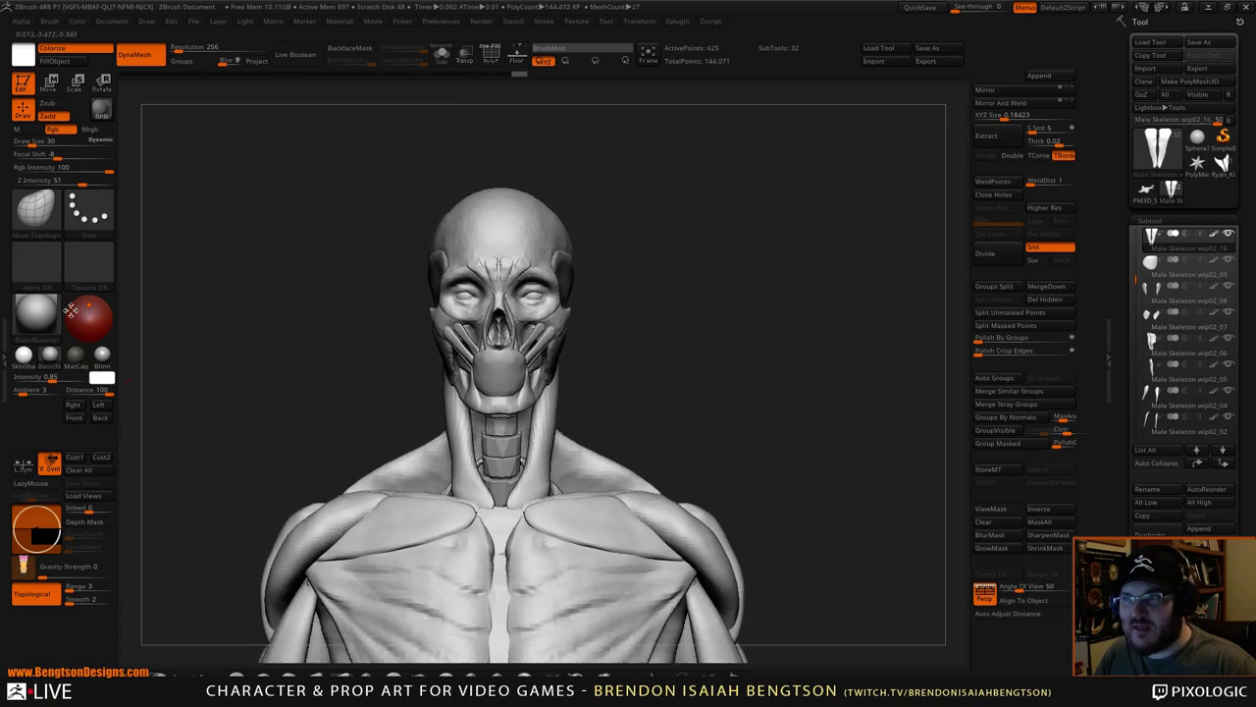
pyautogui.click(1153, 219)
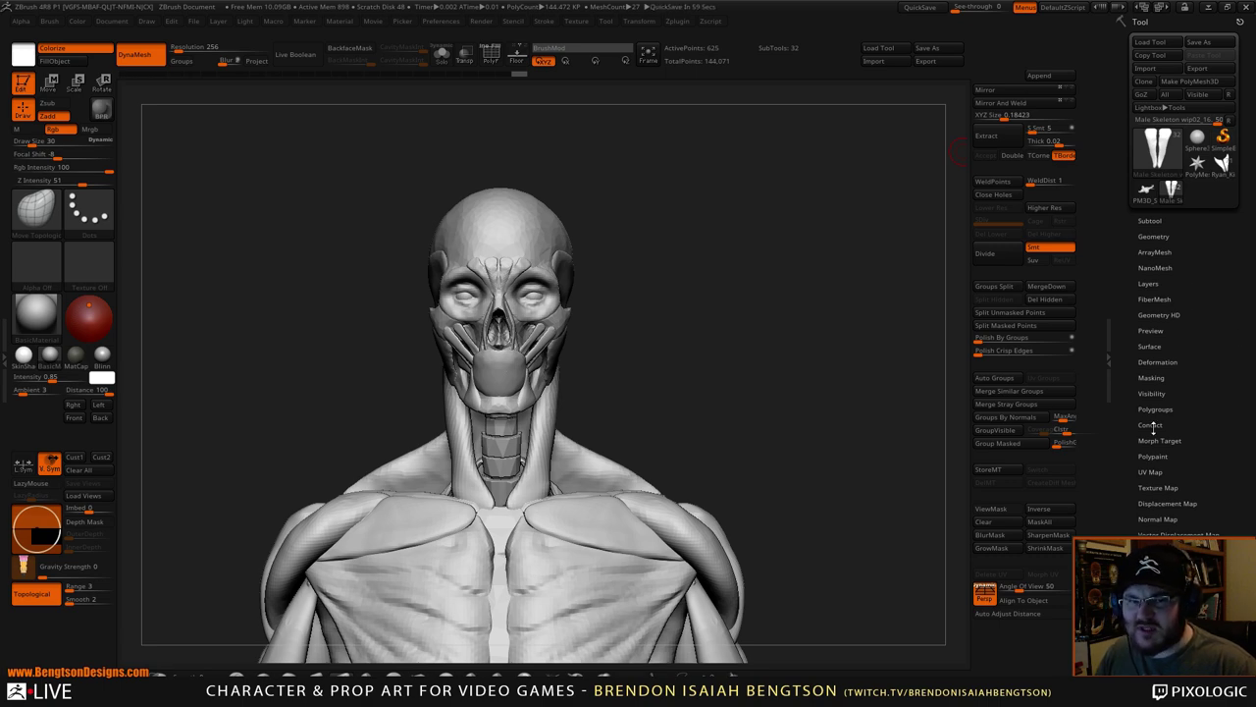
pyautogui.moveTo(768, 378); pyautogui.dragTo(800, 436)
pyautogui.keyDown('alt'); pyautogui.moveTo(855, 352); pyautogui.dragTo(875, 377); pyautogui.keyUp('alt')
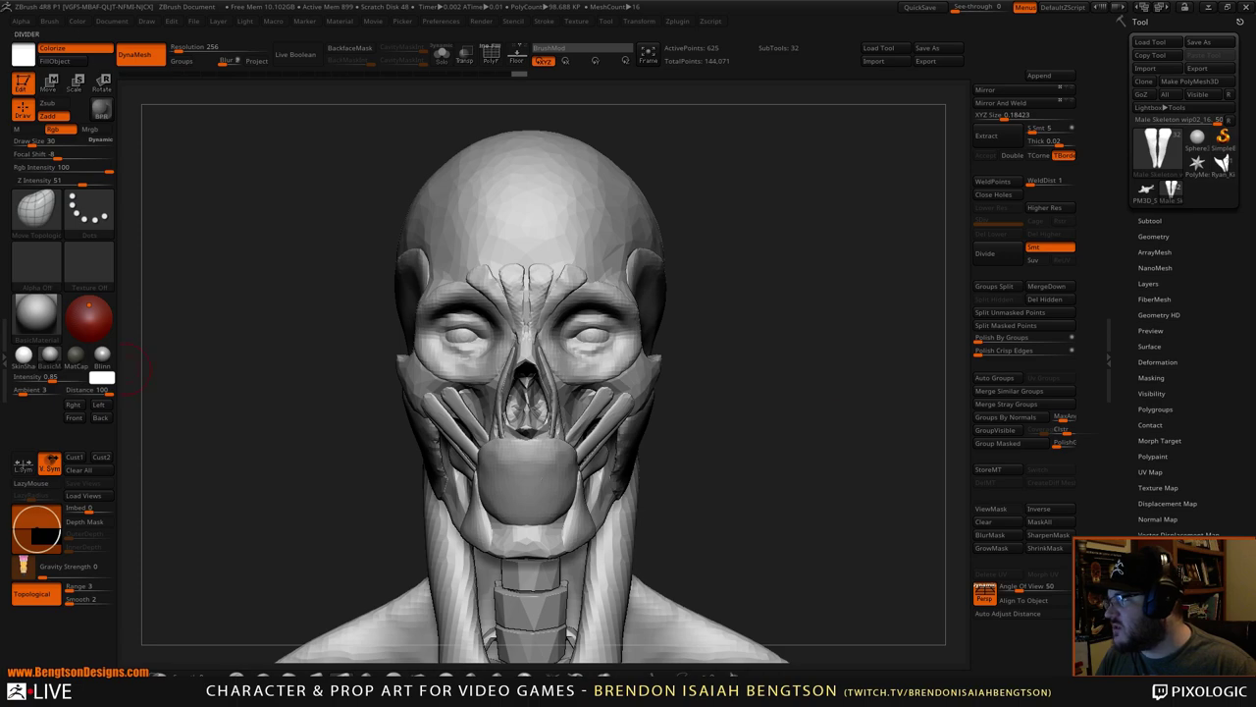
# - Switch to the browser and examine the InnerBody and Pinterest frontalis pictures for the muscle's shape on the forehead
pyautogui.hotkey('alt', 'Tab')
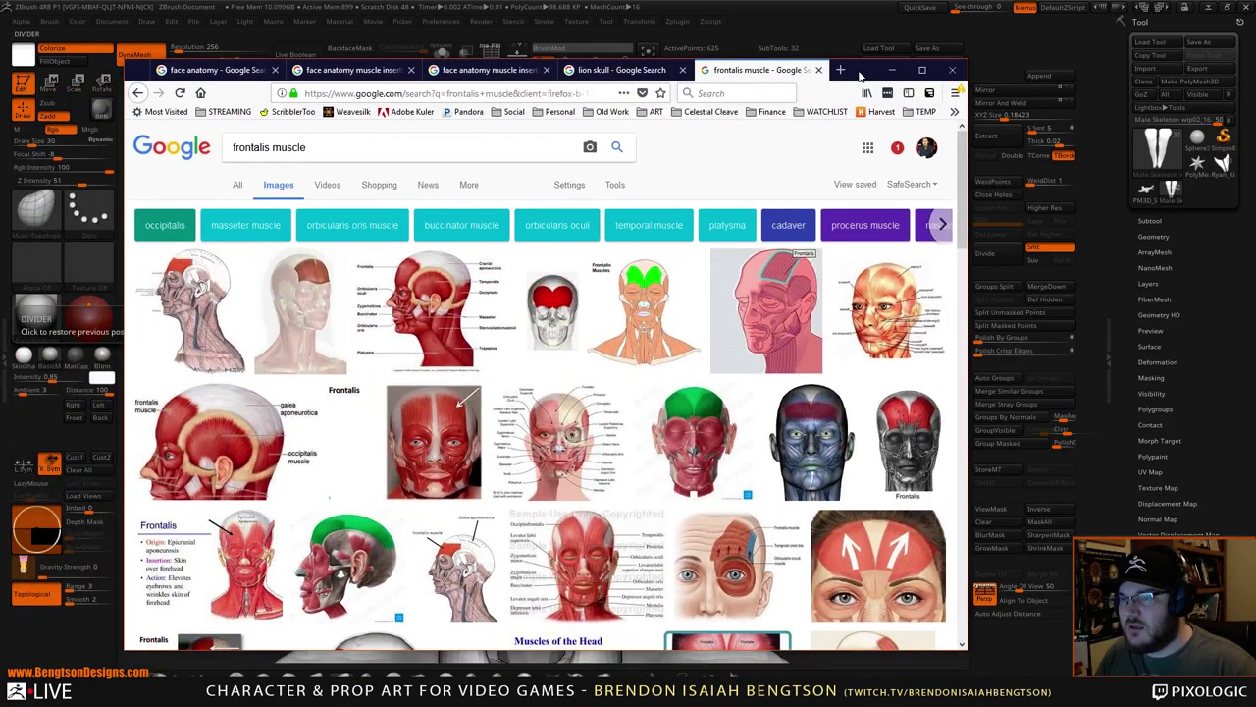
pyautogui.click(292, 293)
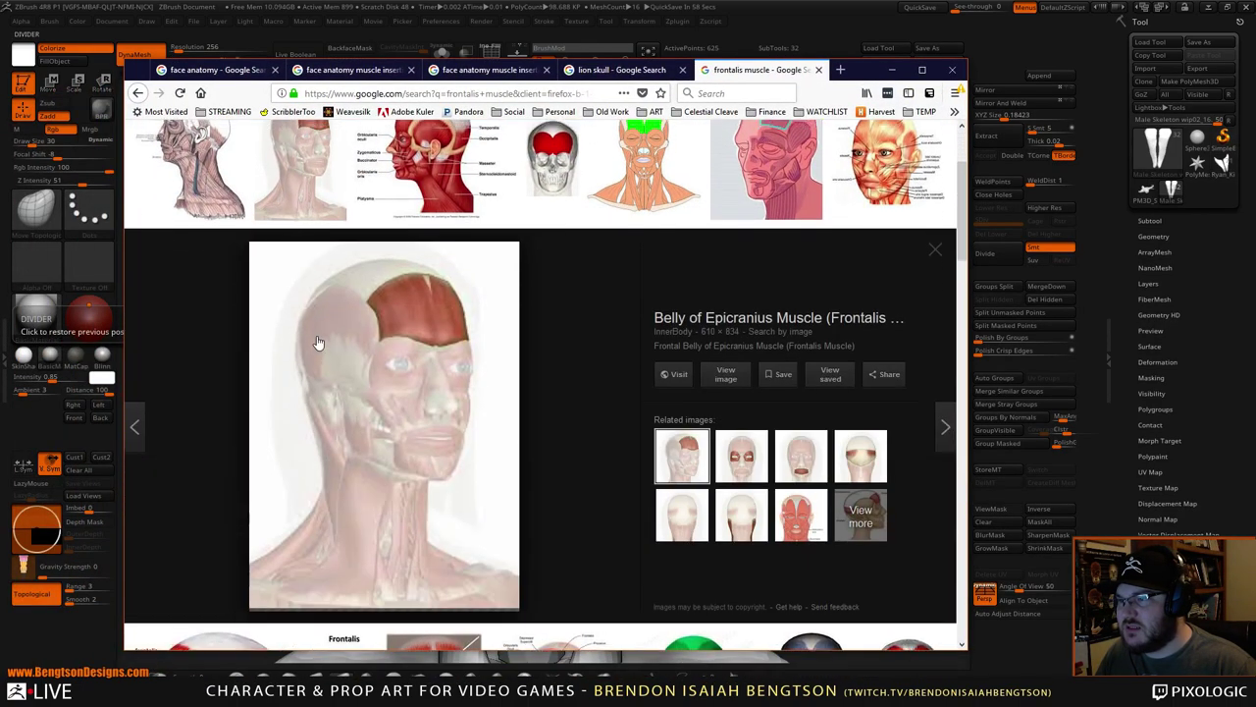
pyautogui.click(299, 176)
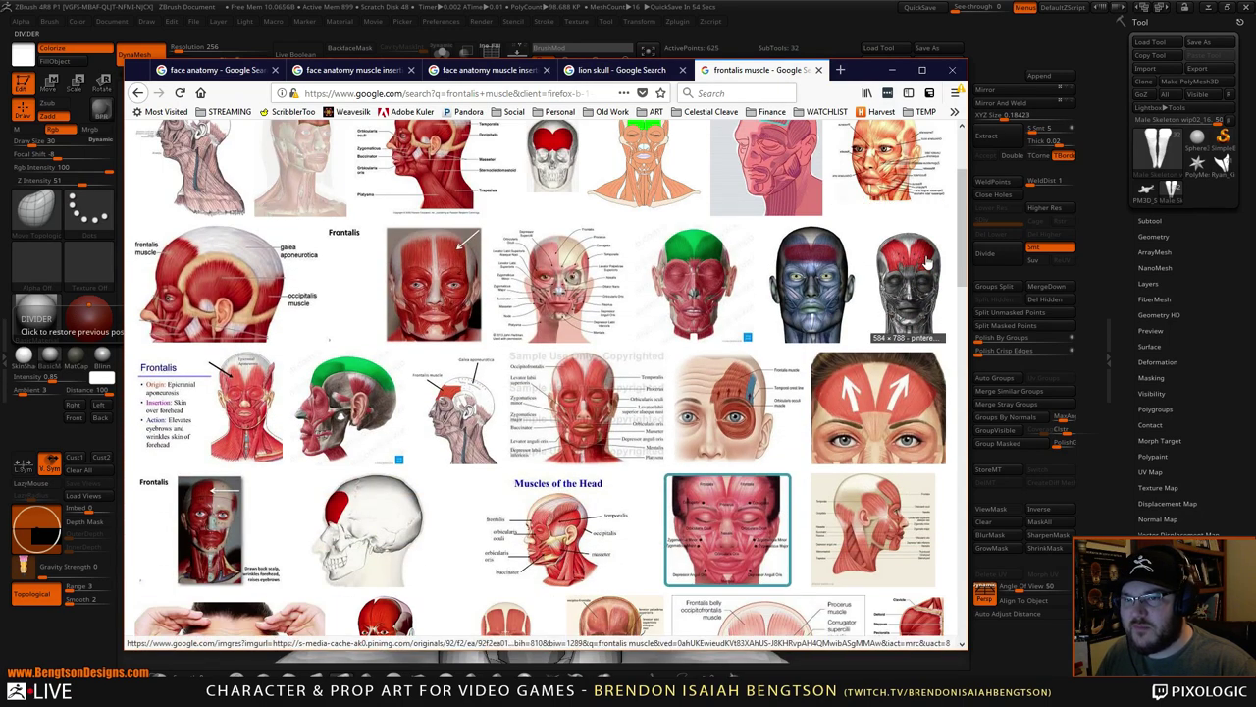
pyautogui.click(908, 284)
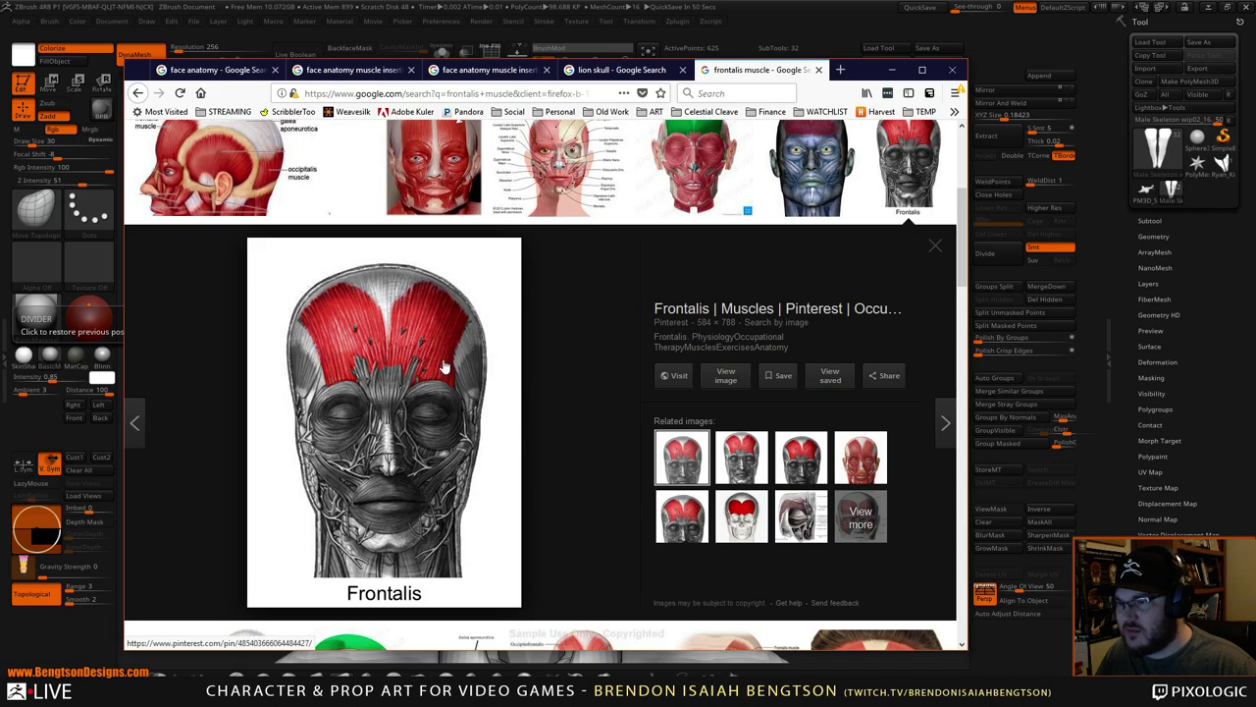
pyautogui.click(911, 172)
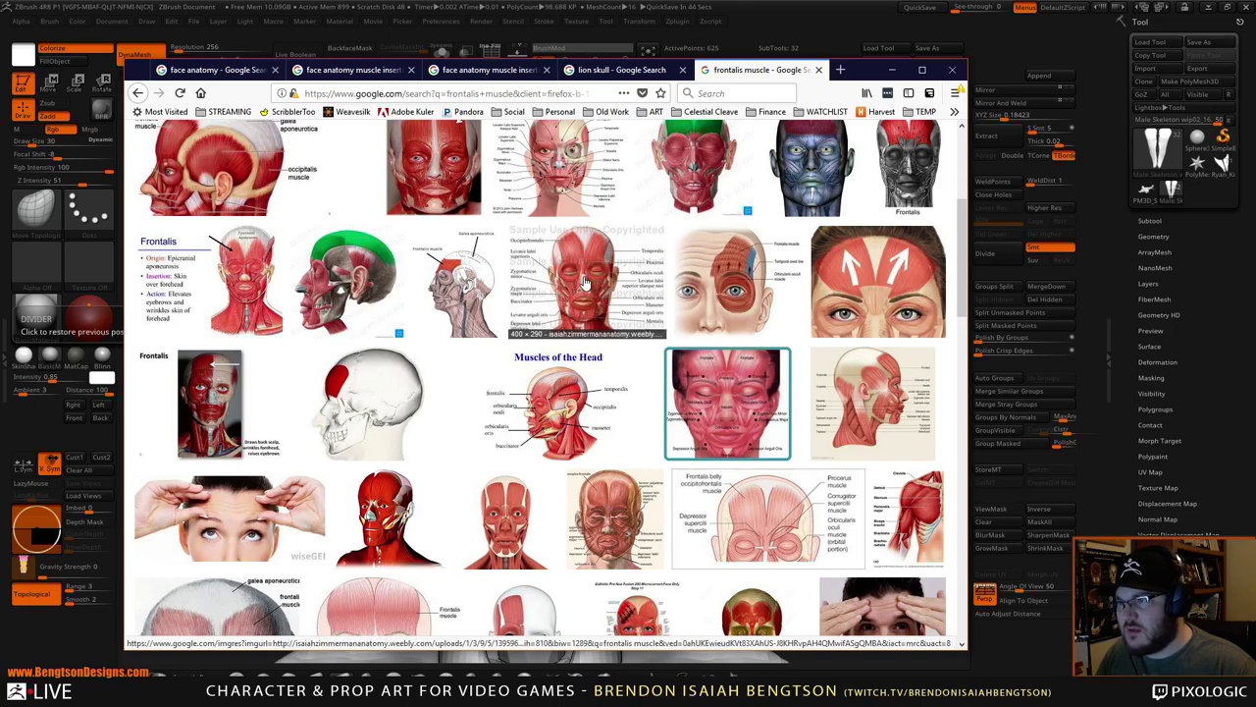
# - Examine the SlidePlayer frontalis slide and the "Work Your Facial Muscles!" diagram for the frontalis' extent and lower edge
pyautogui.click(210, 283)
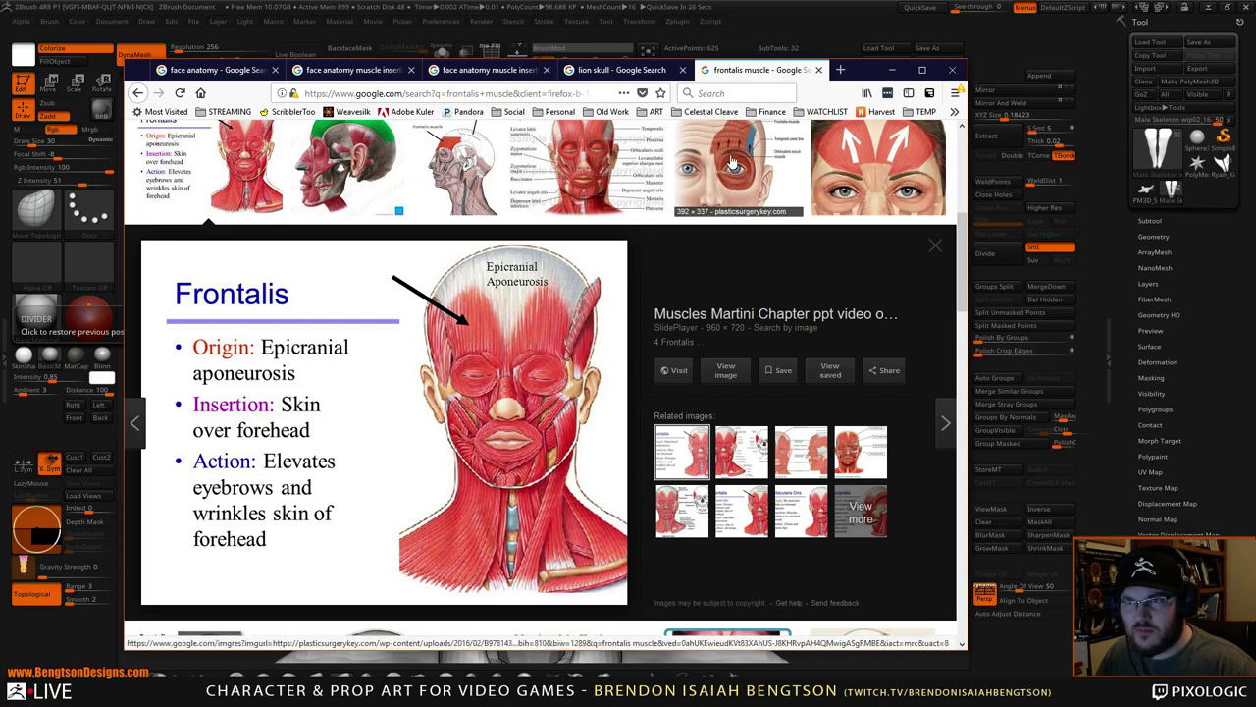
pyautogui.click(211, 169)
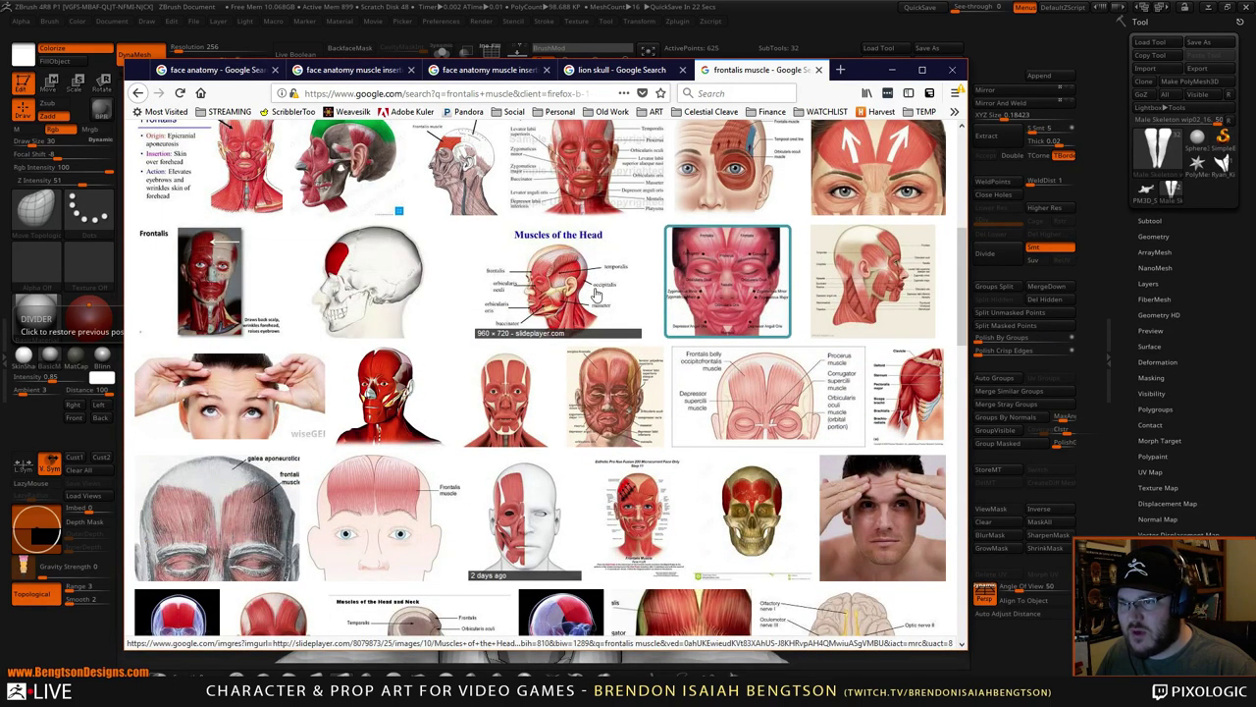
pyautogui.click(596, 390)
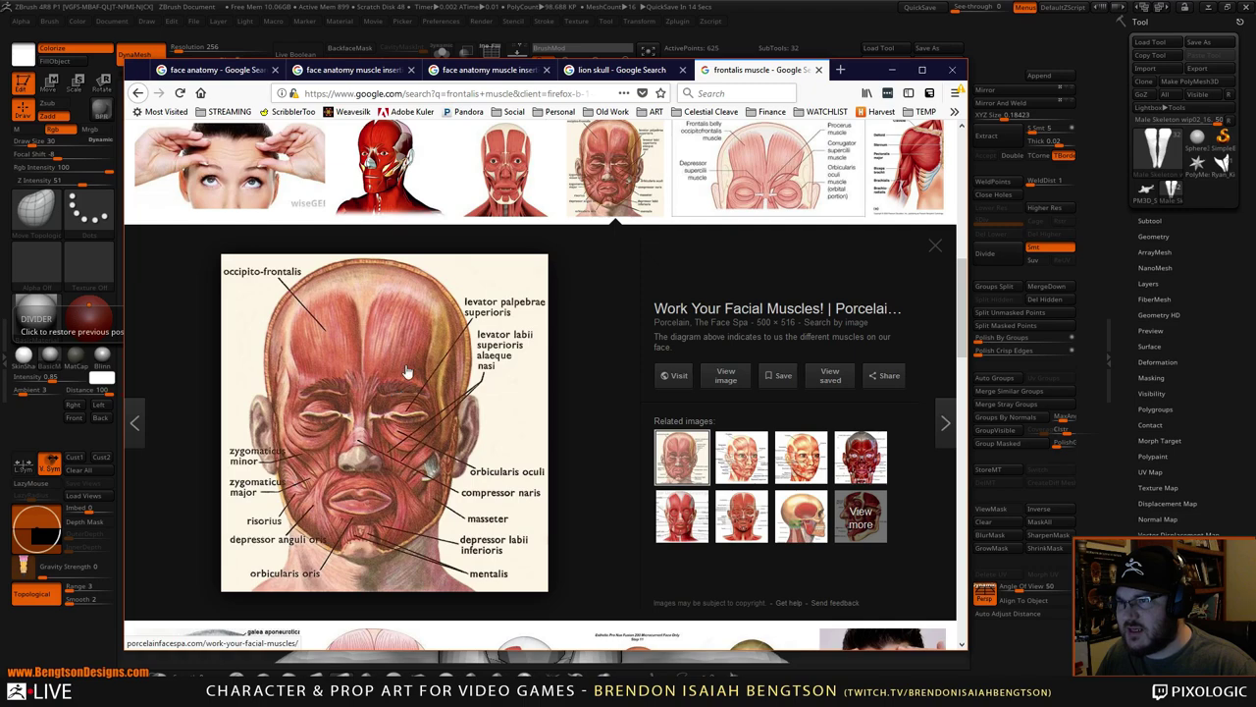
pyautogui.click(520, 170)
pyautogui.click(617, 172)
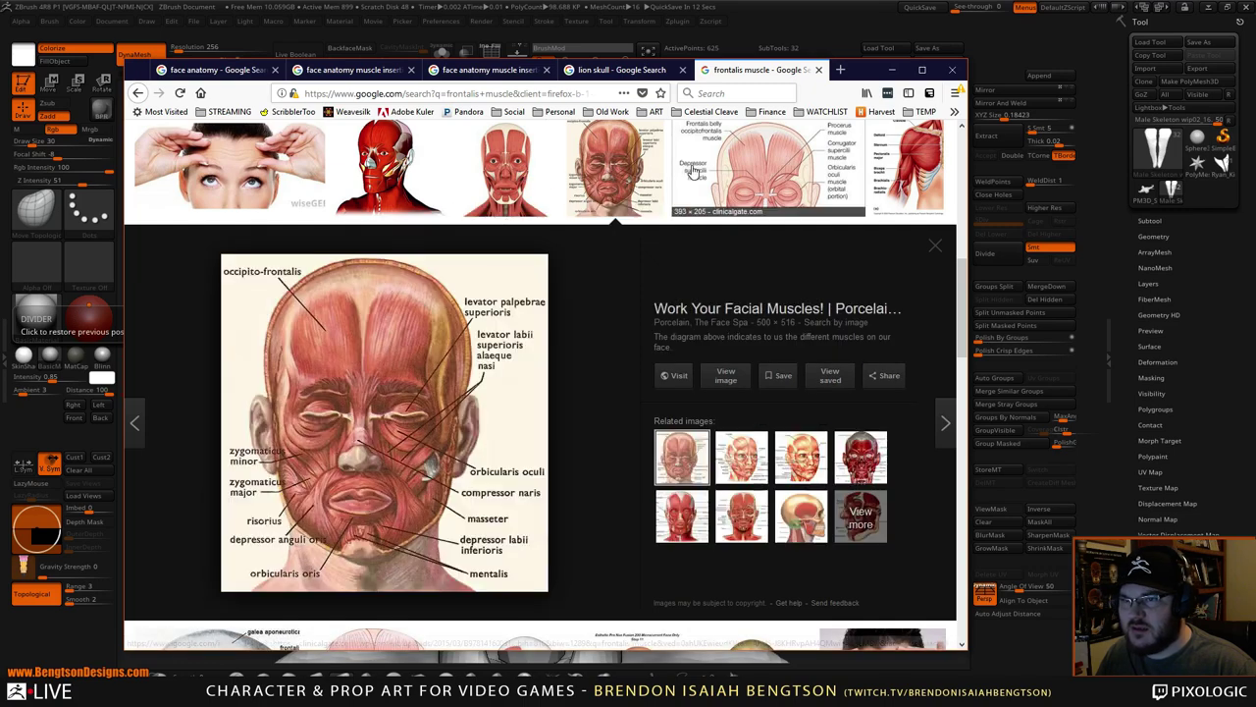
pyautogui.click(606, 169)
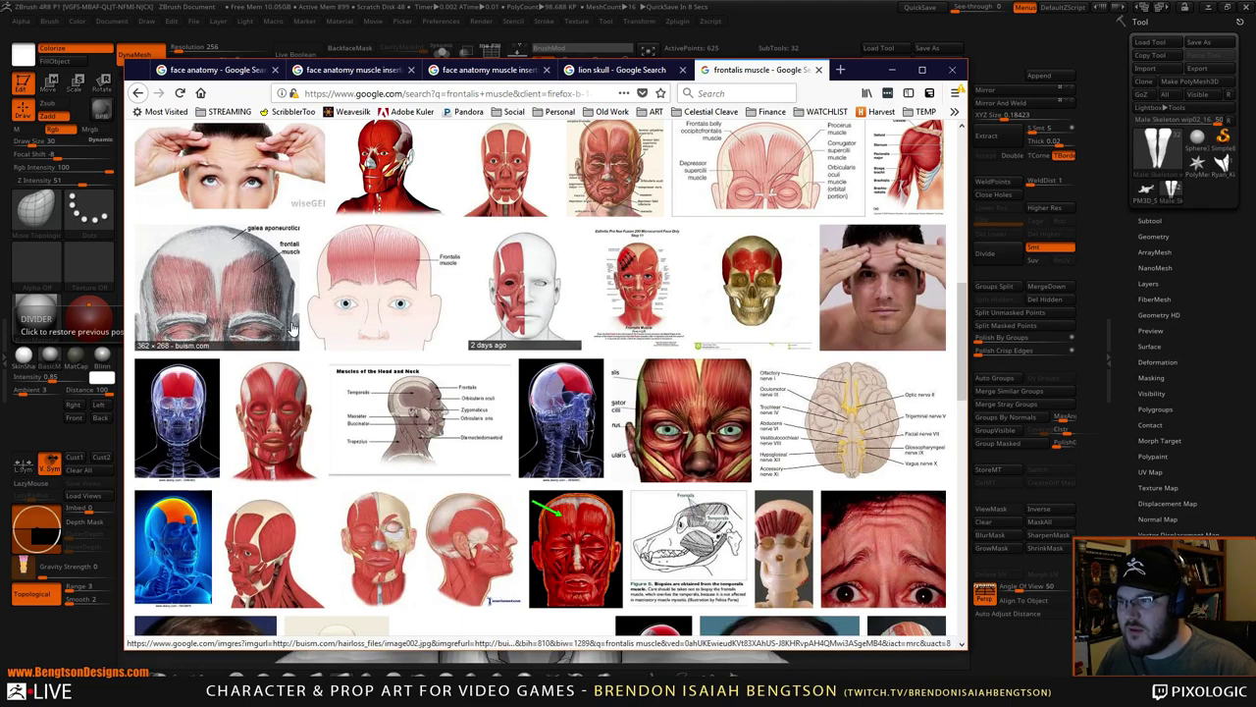
# - Examine the "Muscles of the Head" and Kenhub facial muscle pictures for the frontalis' outline, and return to ZBrush
pyautogui.click(273, 403)
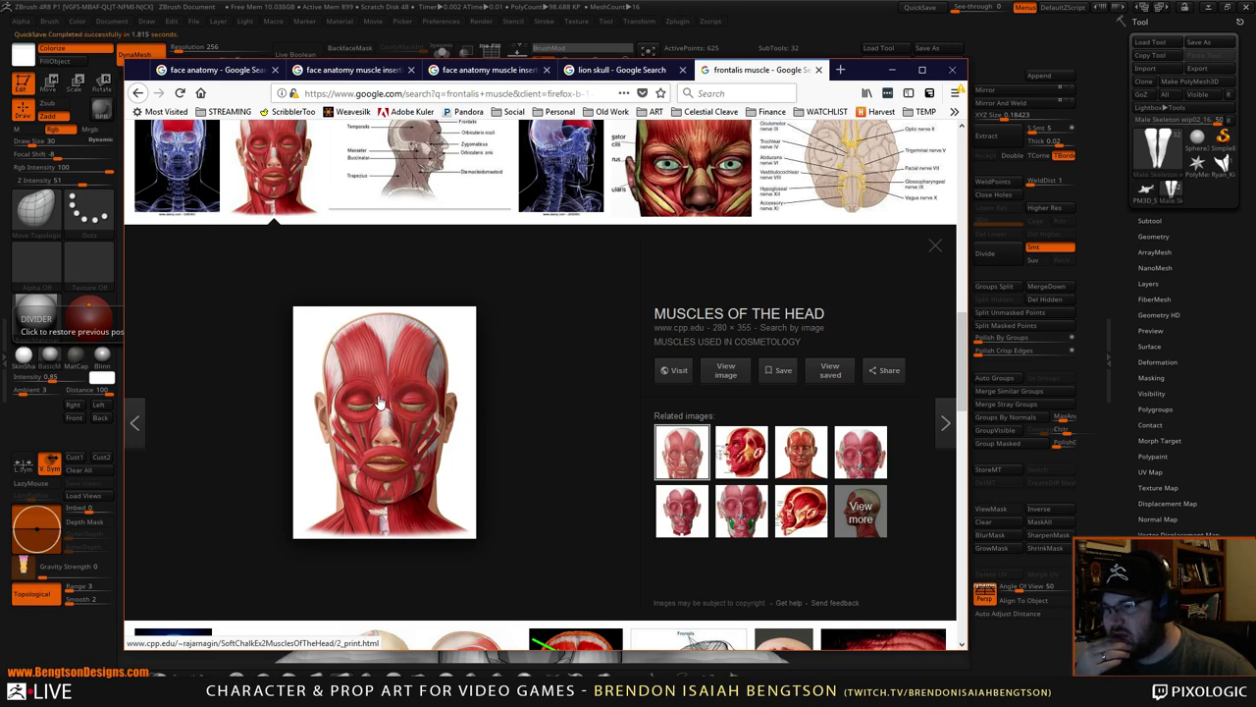
pyautogui.click(675, 516)
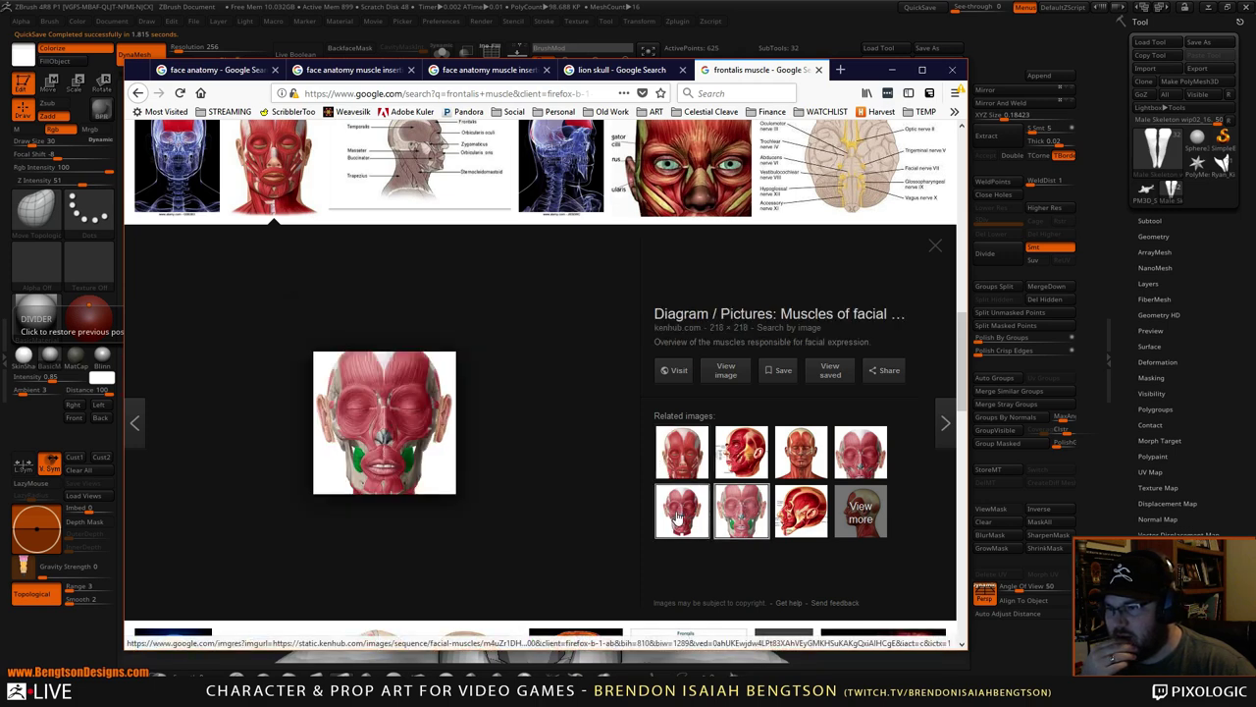
pyautogui.click(675, 516)
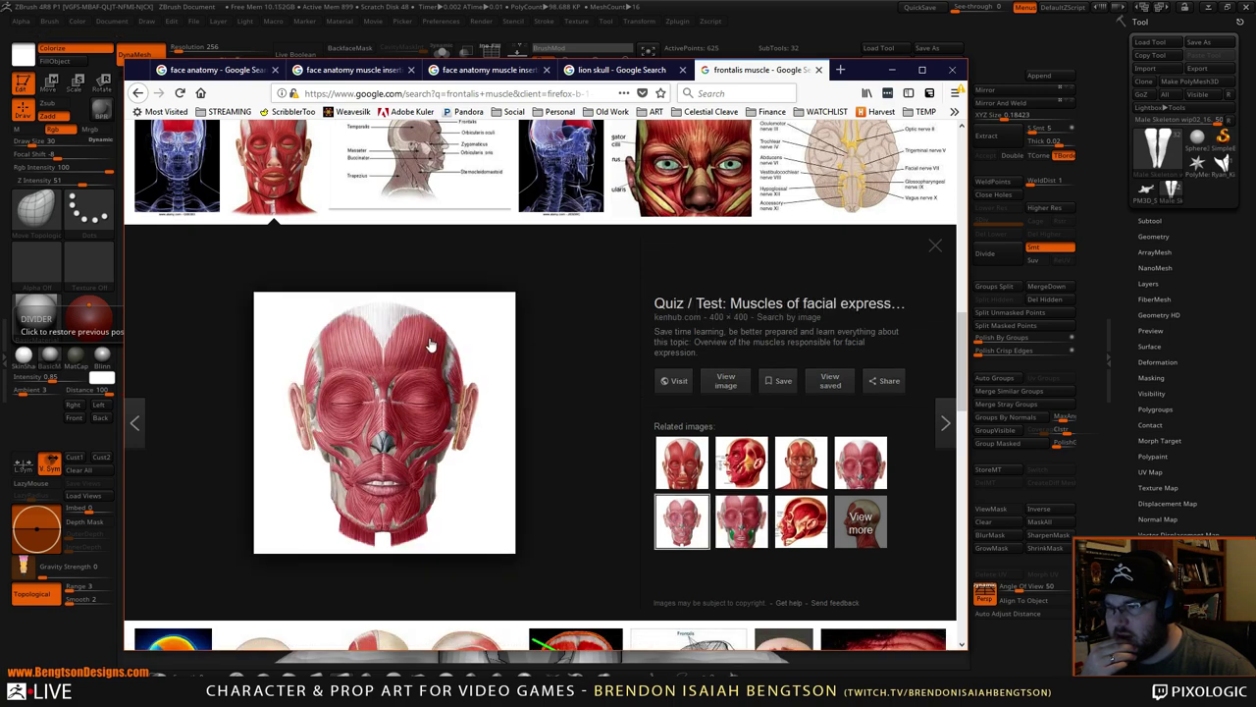
pyautogui.click(889, 70)
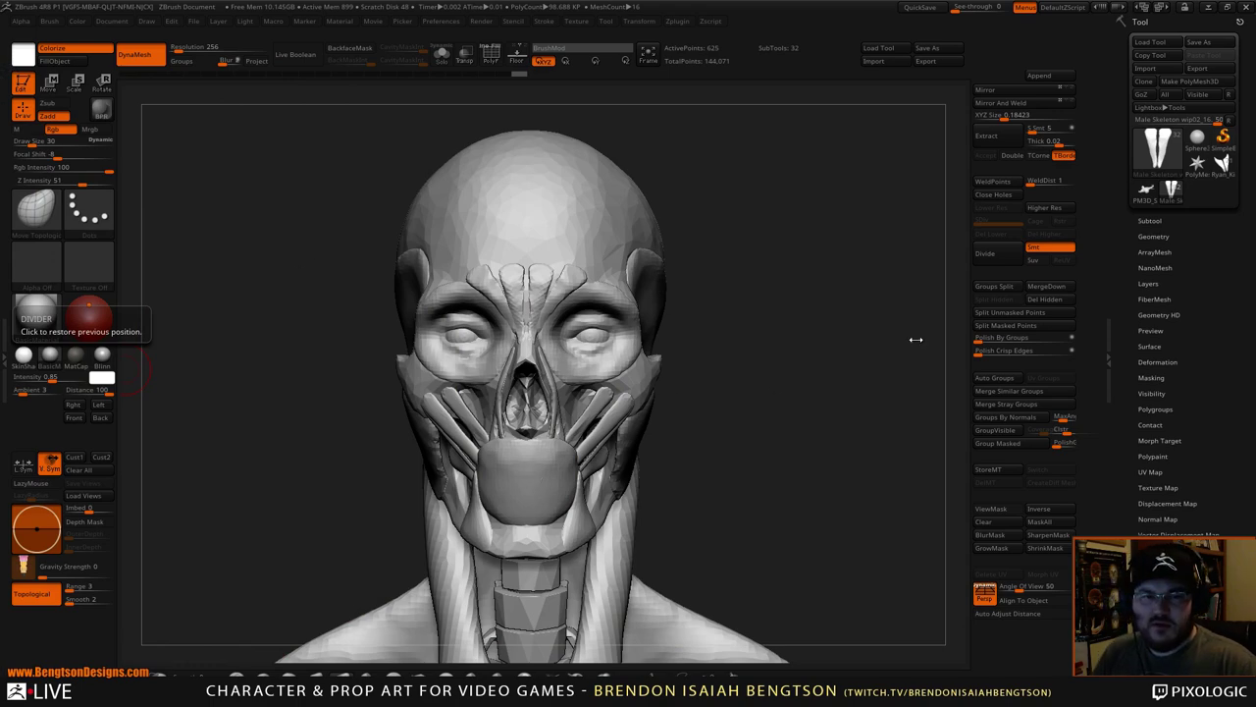
# - Insert a mirrored pair of Sphere 32 primitives on the skull's forehead above the eyes and split them into their own subtool
pyautogui.moveTo(916, 339)
pyautogui.mouseDown()
pyautogui.moveTo(897, 324)
pyautogui.moveTo(877, 373)
pyautogui.moveTo(872, 365)
pyautogui.mouseUp()
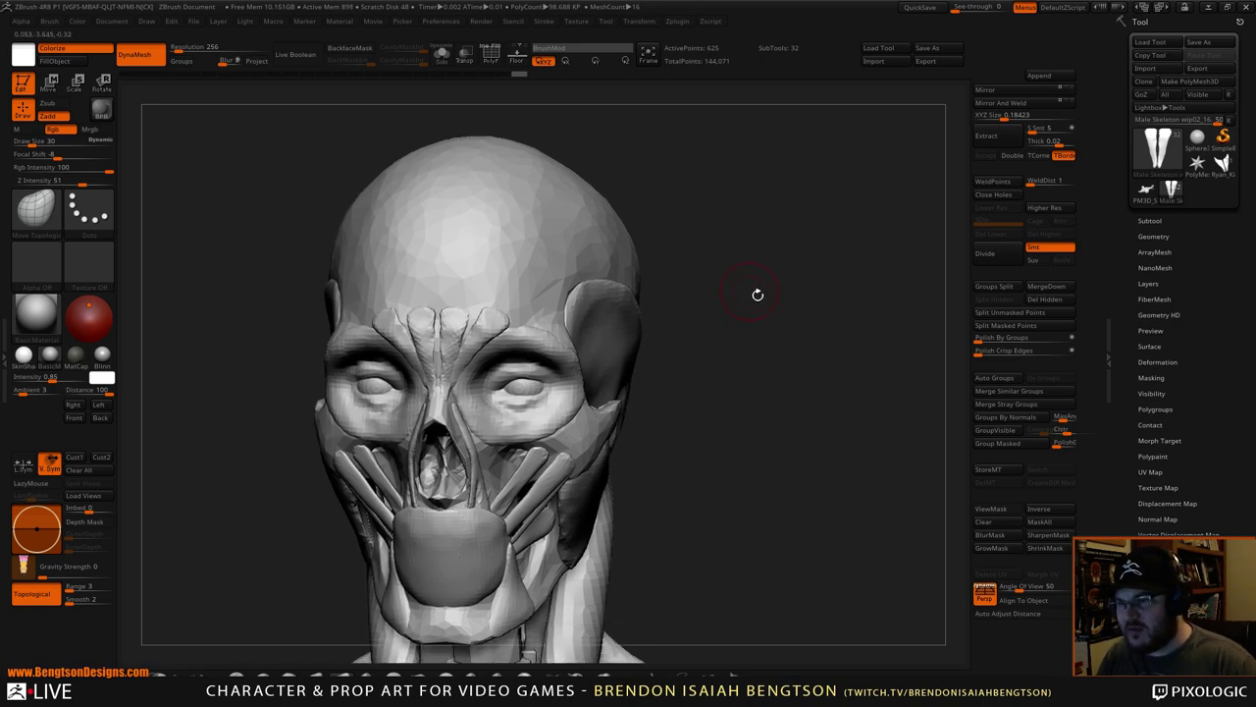
pyautogui.moveTo(757, 295); pyautogui.dragTo(767, 269)
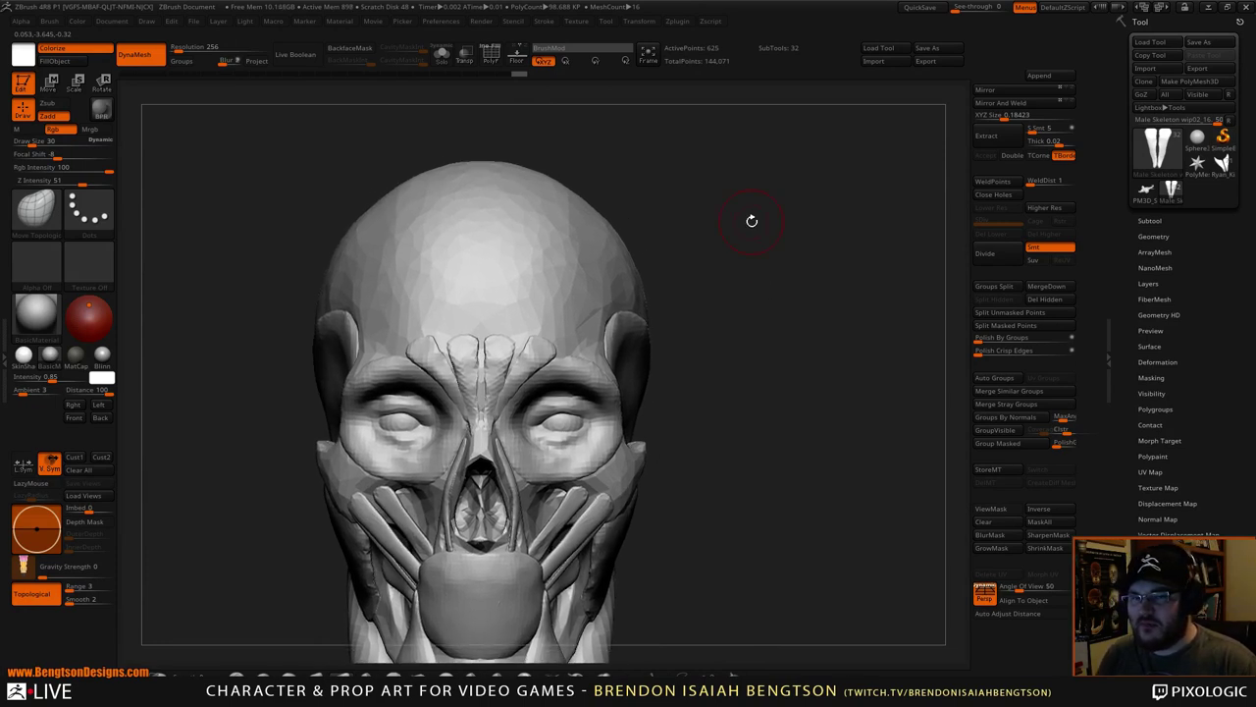
pyautogui.moveTo(801, 321); pyautogui.dragTo(814, 270)
pyautogui.keyDown('alt'); pyautogui.click(564, 311); pyautogui.keyUp('alt')
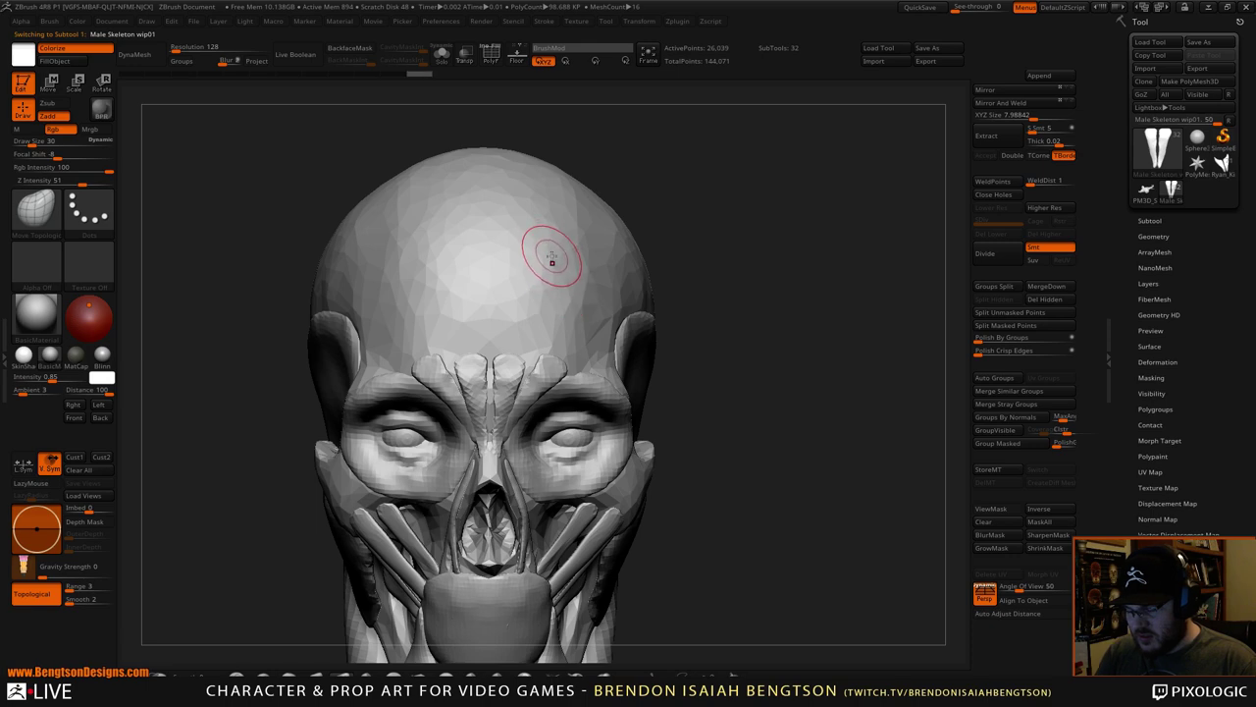
pyautogui.press('b')
pyautogui.click(211, 460)
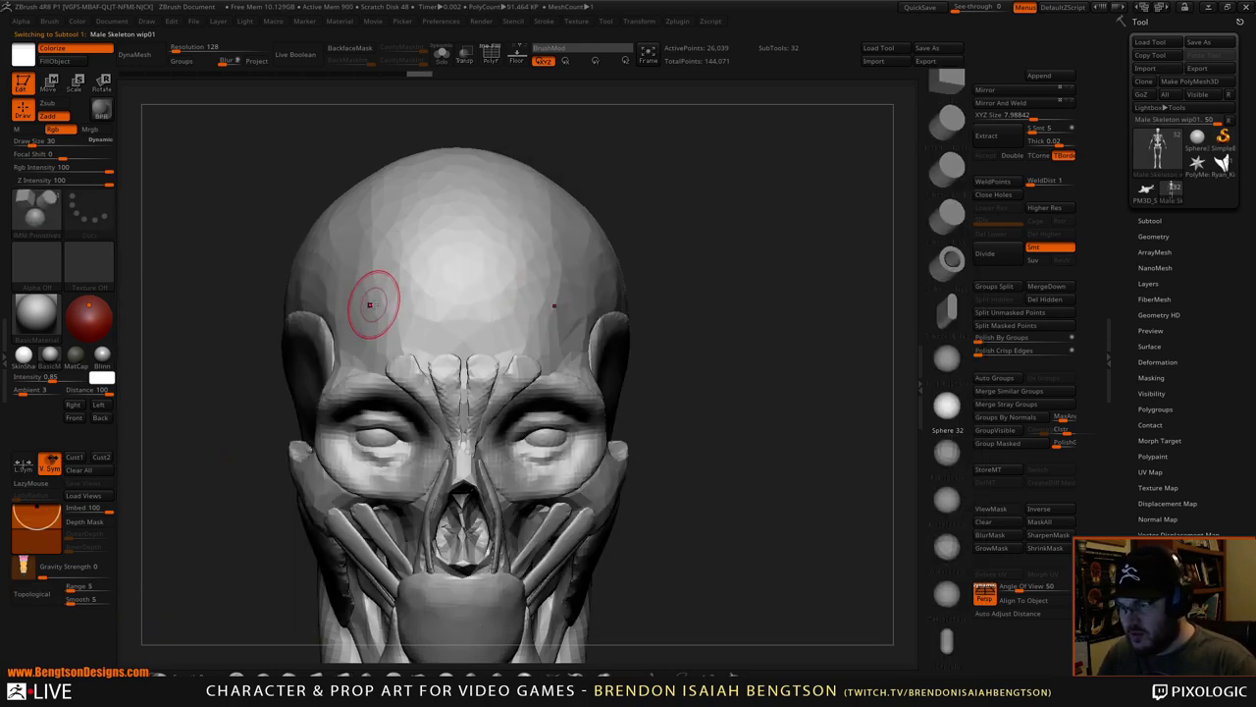
pyautogui.moveTo(371, 292)
pyautogui.mouseDown()
pyautogui.moveTo(385, 331)
pyautogui.moveTo(324, 180)
pyautogui.mouseUp()
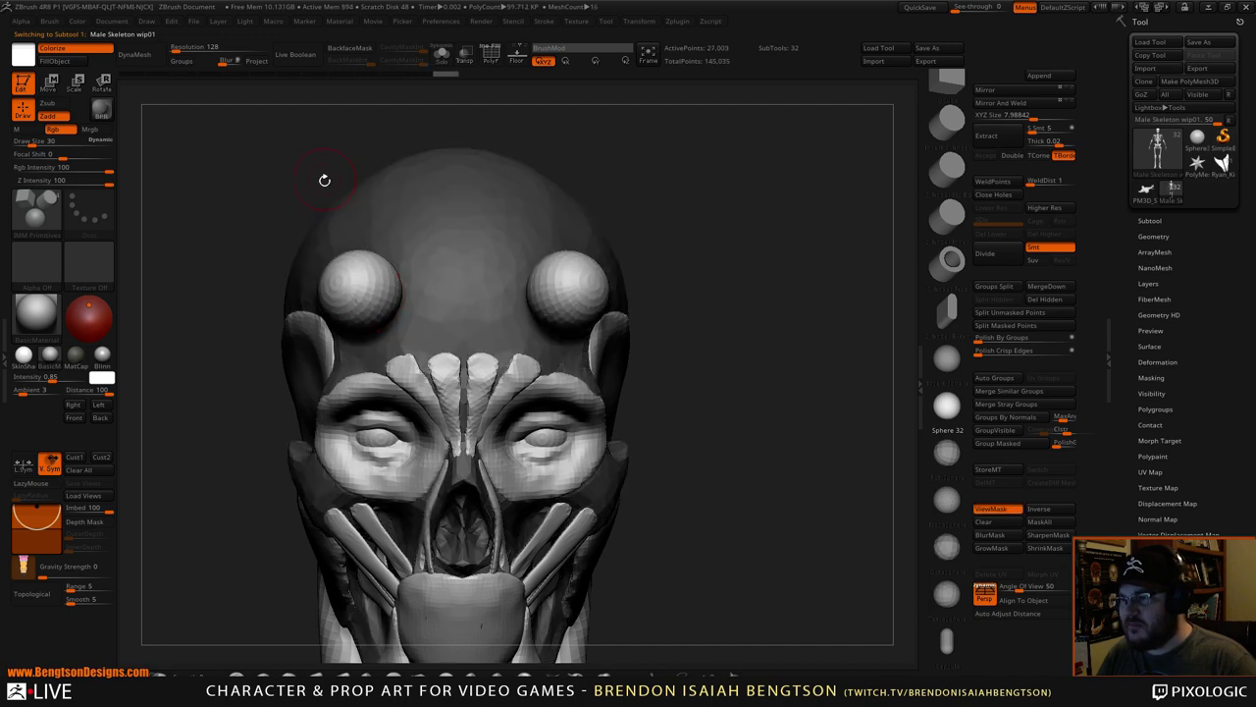
pyautogui.click(1021, 312)
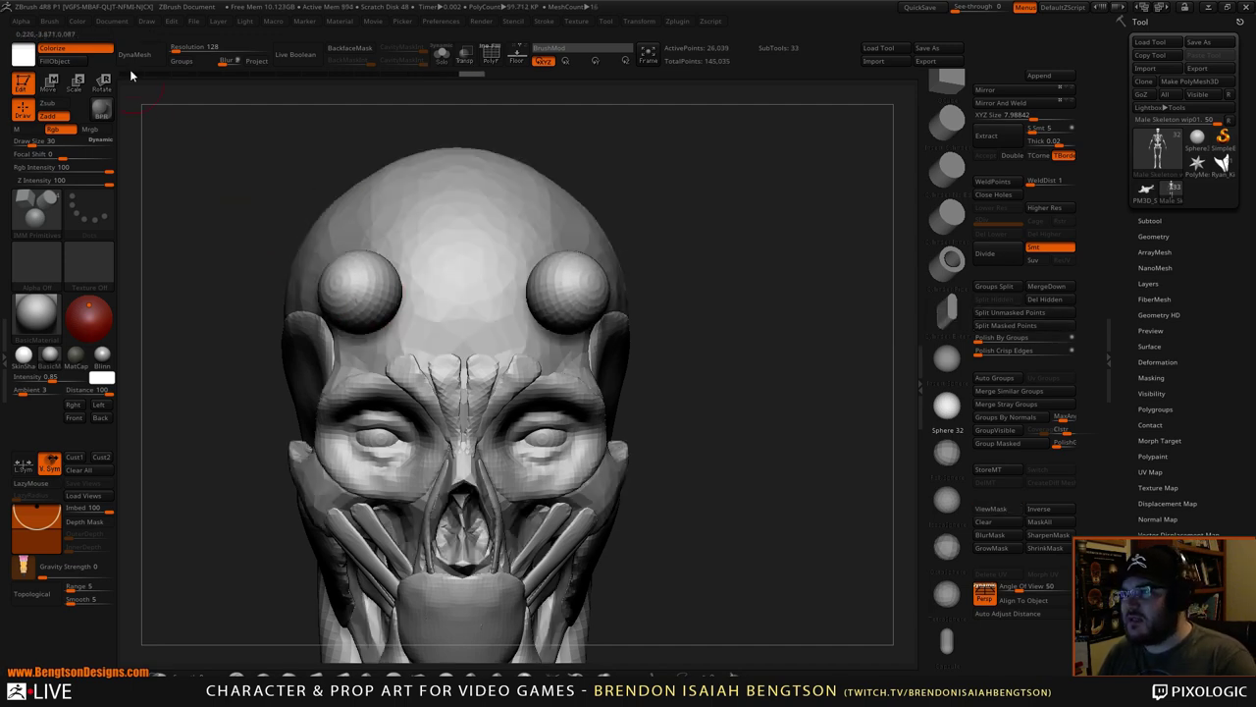
# - Make the forehead spheres the active subtool and DynaMesh them at resolution 256
pyautogui.keyDown('alt'); pyautogui.click(332, 285); pyautogui.keyUp('alt')
pyautogui.click(176, 48)
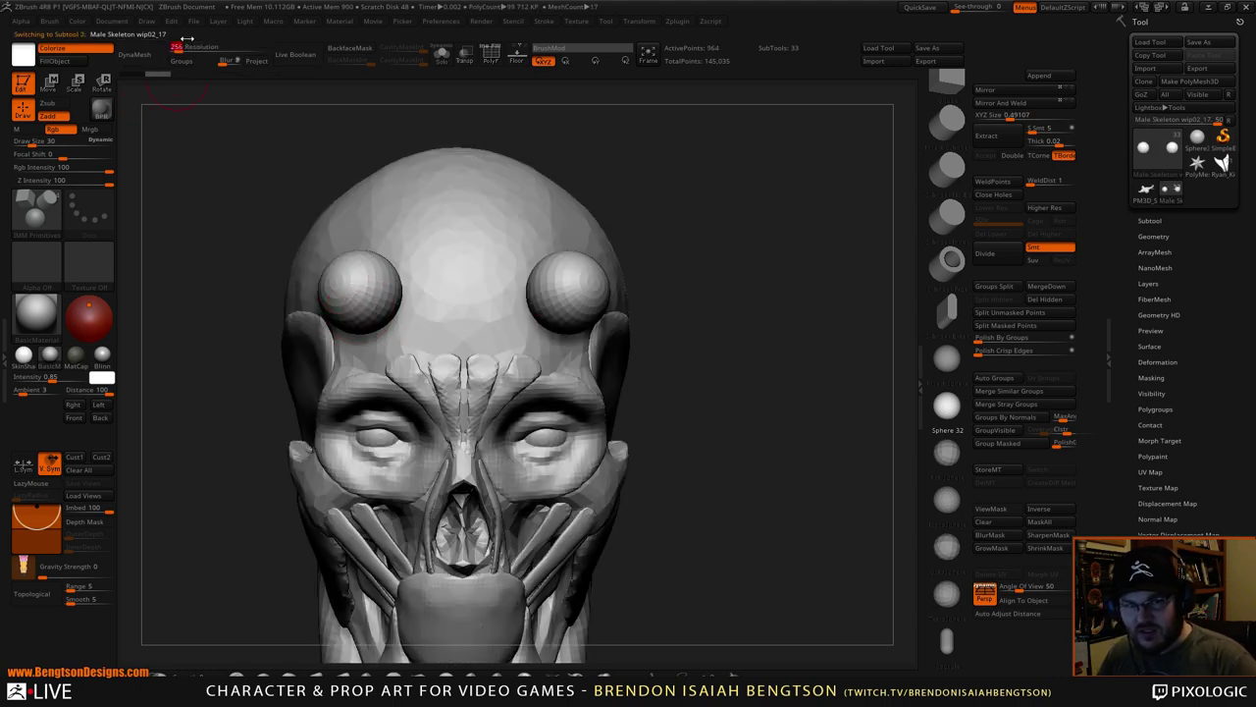
pyautogui.click(136, 55)
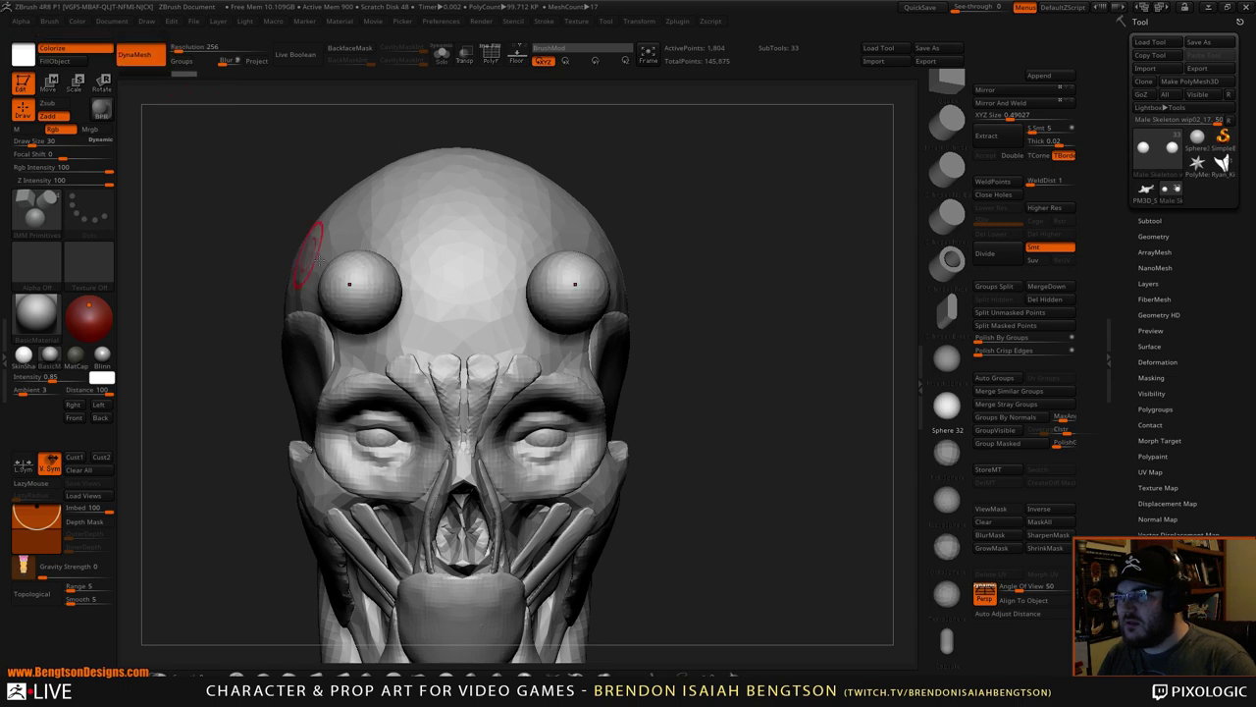
# - Shape the forehead spheres into narrow upright ovals using the Move Topological brush at draw size 110
pyautogui.press('space')
pyautogui.moveTo(417, 250); pyautogui.dragTo(420, 250)
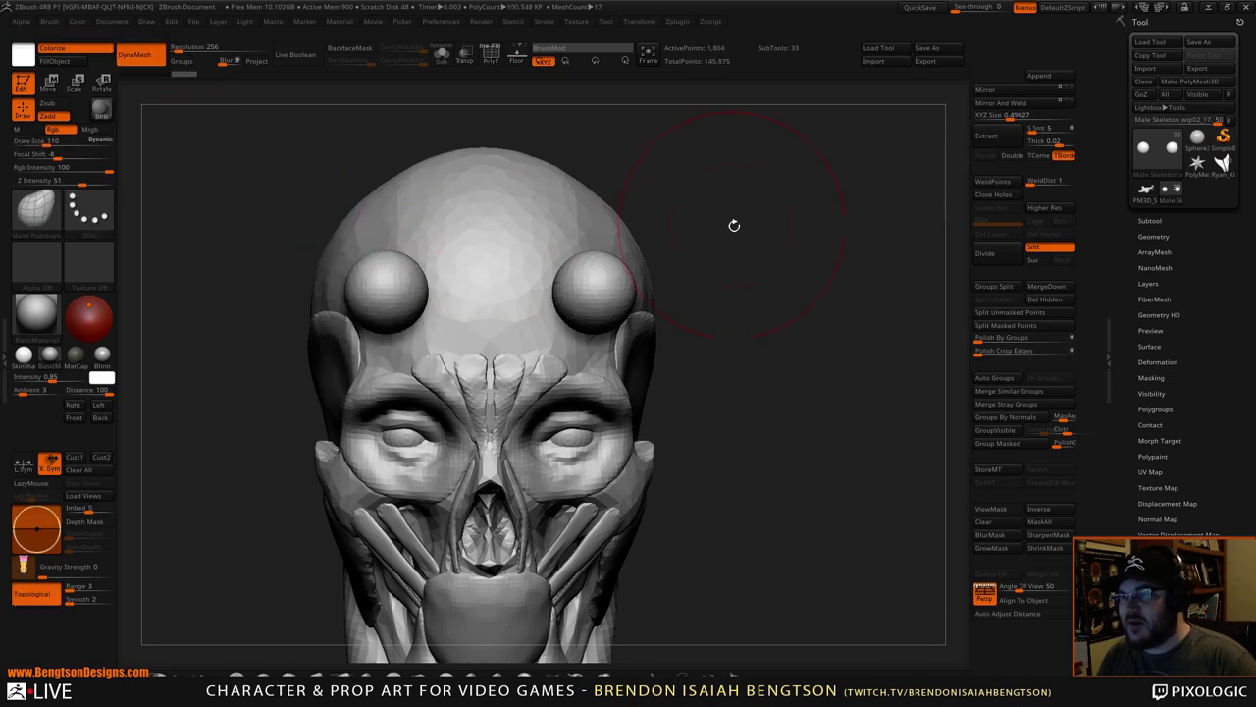
pyautogui.moveTo(736, 225); pyautogui.dragTo(807, 212)
pyautogui.moveTo(463, 267)
pyautogui.mouseDown()
pyautogui.moveTo(432, 263)
pyautogui.moveTo(420, 282)
pyautogui.mouseUp()
pyautogui.moveTo(722, 275); pyautogui.dragTo(574, 295)
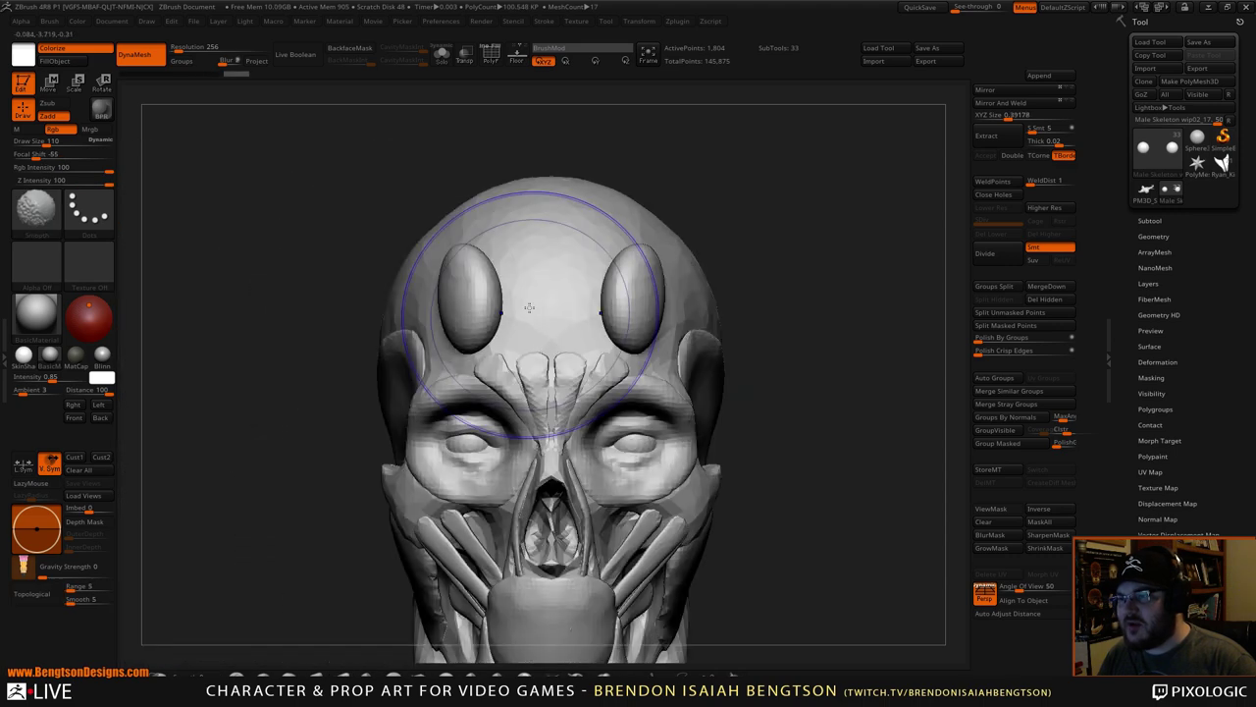
# - Widen the lower ends of both ovals across the brow and pull their inner edges toward the forehead's midline
pyautogui.moveTo(494, 314)
pyautogui.mouseDown()
pyautogui.moveTo(505, 339)
pyautogui.moveTo(548, 359)
pyautogui.moveTo(447, 365)
pyautogui.moveTo(440, 377)
pyautogui.moveTo(453, 365)
pyautogui.moveTo(511, 376)
pyautogui.mouseUp()
pyautogui.moveTo(517, 312); pyautogui.dragTo(543, 336)
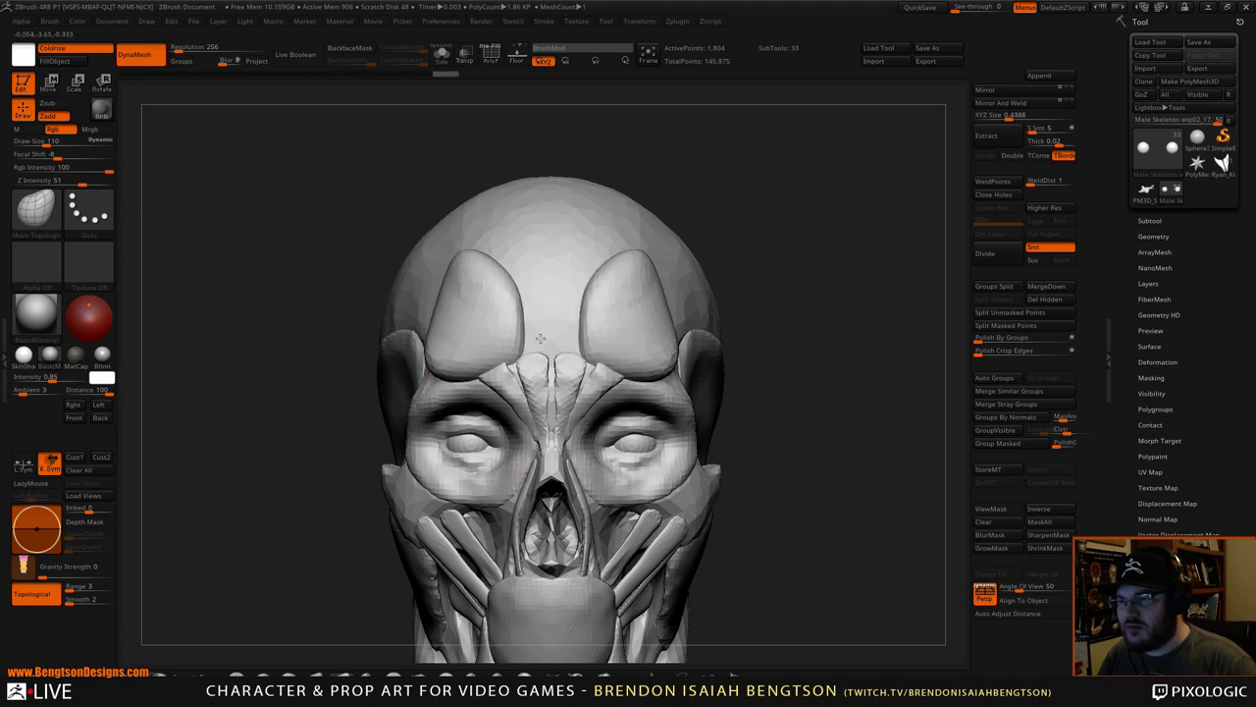
pyautogui.moveTo(648, 360)
pyautogui.mouseDown()
pyautogui.moveTo(622, 350)
pyautogui.moveTo(640, 345)
pyautogui.mouseUp()
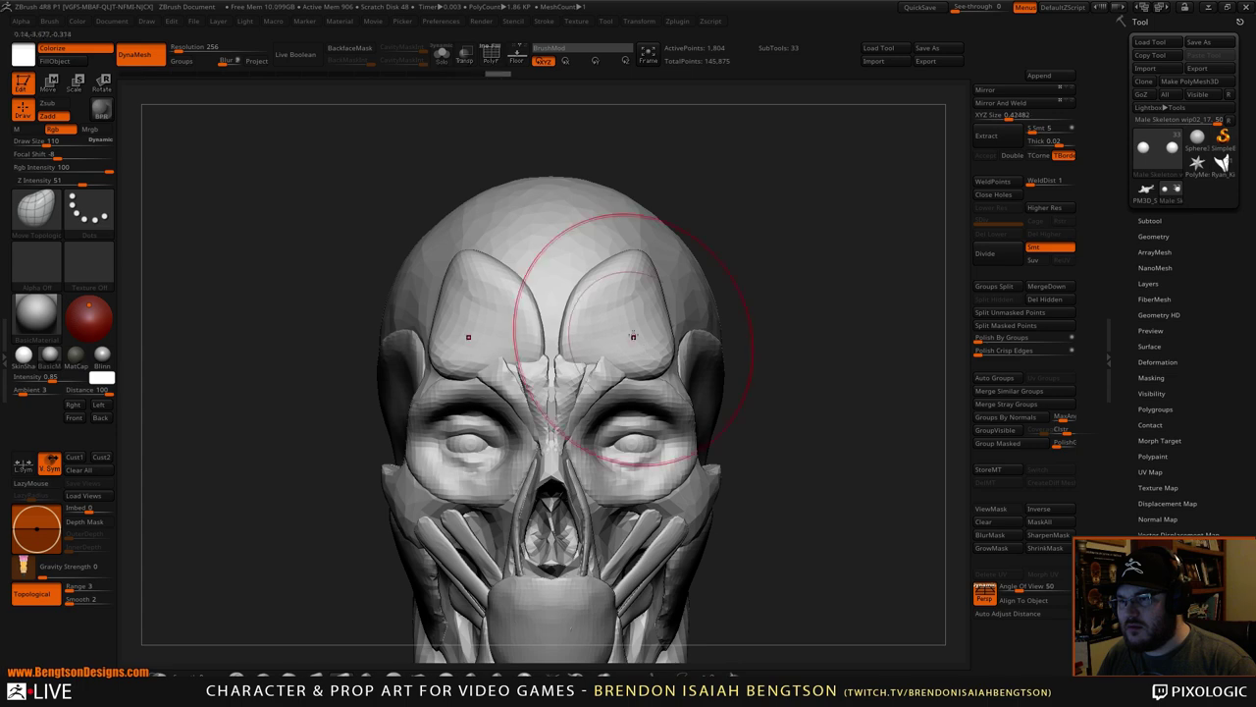
# - Pull the upper ends of the frontalis pads farther up the forehead and fit them to the skull's curve in profile
pyautogui.moveTo(735, 197)
pyautogui.mouseDown()
pyautogui.moveTo(791, 236)
pyautogui.moveTo(826, 241)
pyautogui.mouseUp()
pyautogui.moveTo(631, 212); pyautogui.dragTo(555, 290, button='right')
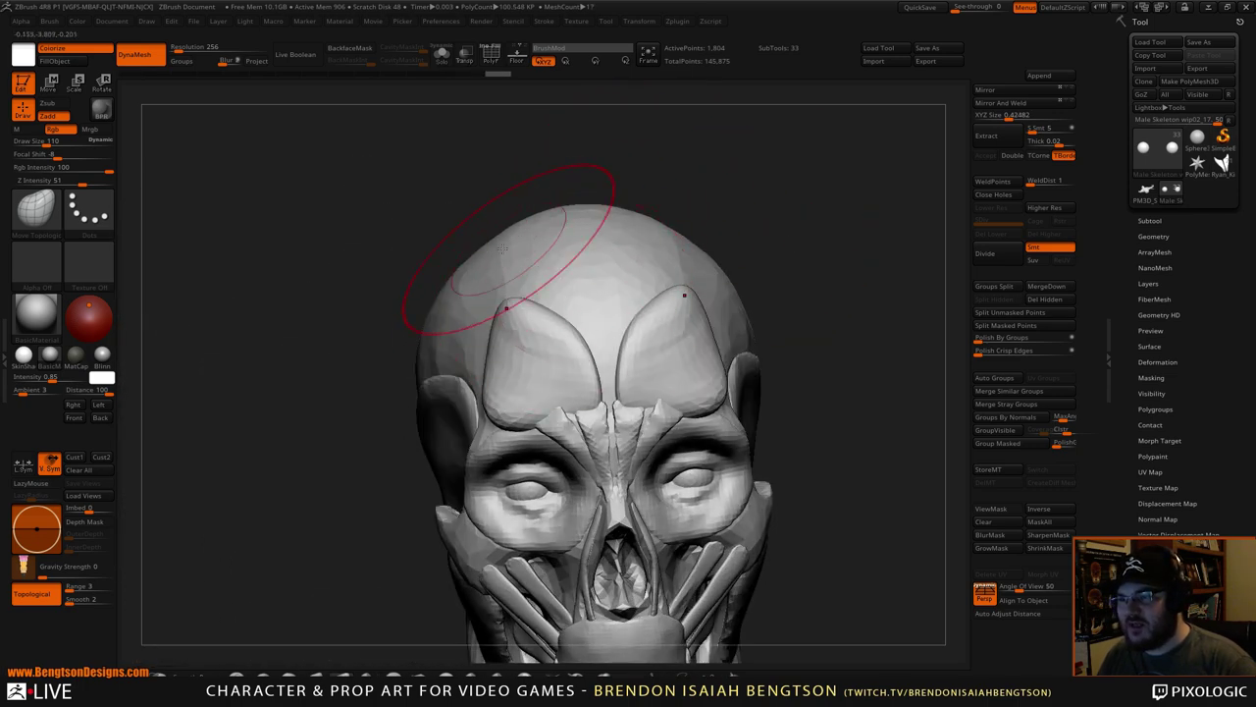
pyautogui.moveTo(496, 208)
pyautogui.mouseDown()
pyautogui.moveTo(500, 186)
pyautogui.moveTo(525, 188)
pyautogui.mouseUp()
pyautogui.moveTo(486, 322); pyautogui.dragTo(468, 314)
pyautogui.moveTo(473, 304); pyautogui.dragTo(463, 291)
pyautogui.moveTo(498, 195); pyautogui.dragTo(590, 188)
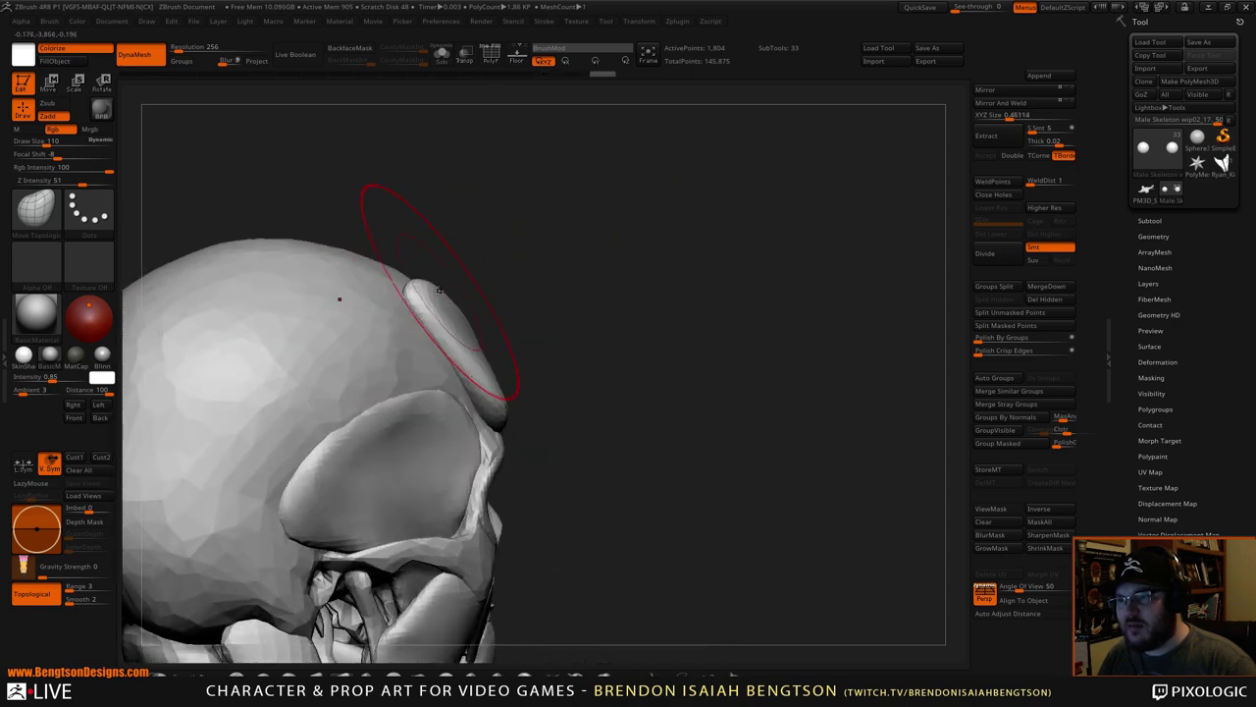
pyautogui.moveTo(410, 281); pyautogui.dragTo(431, 324, button='right')
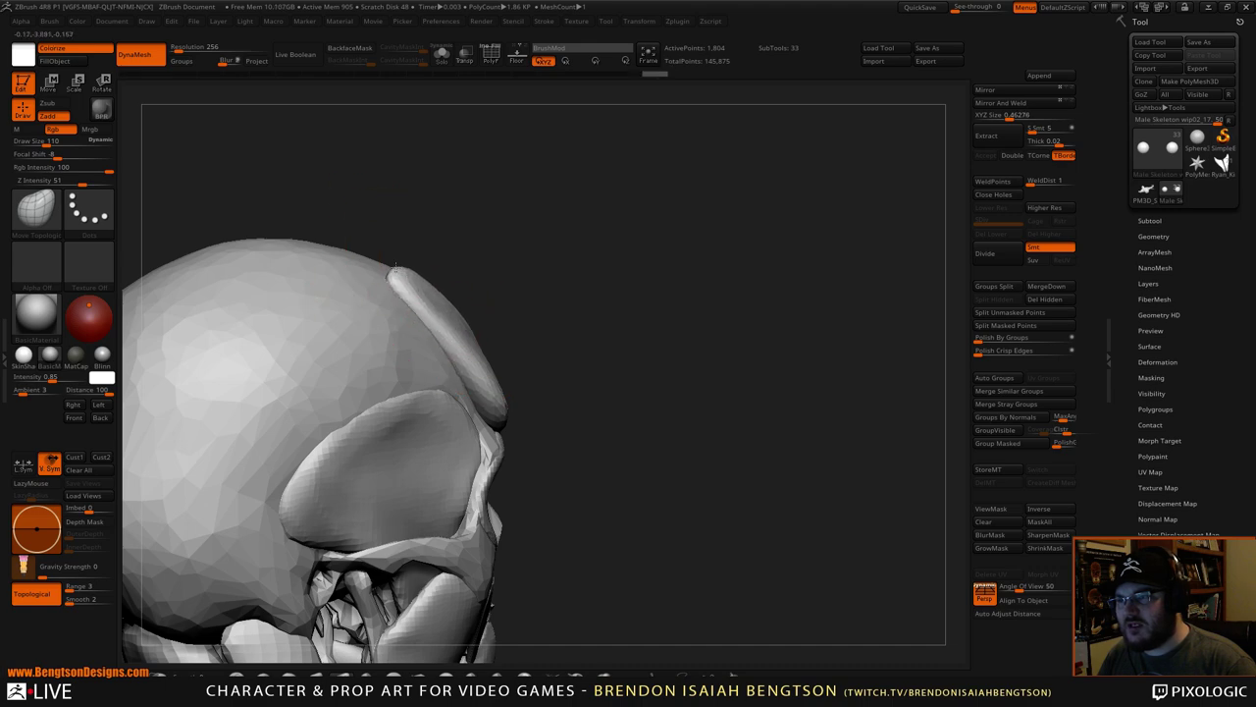
pyautogui.moveTo(396, 268)
pyautogui.mouseDown()
pyautogui.moveTo(386, 283)
pyautogui.moveTo(416, 308)
pyautogui.mouseUp()
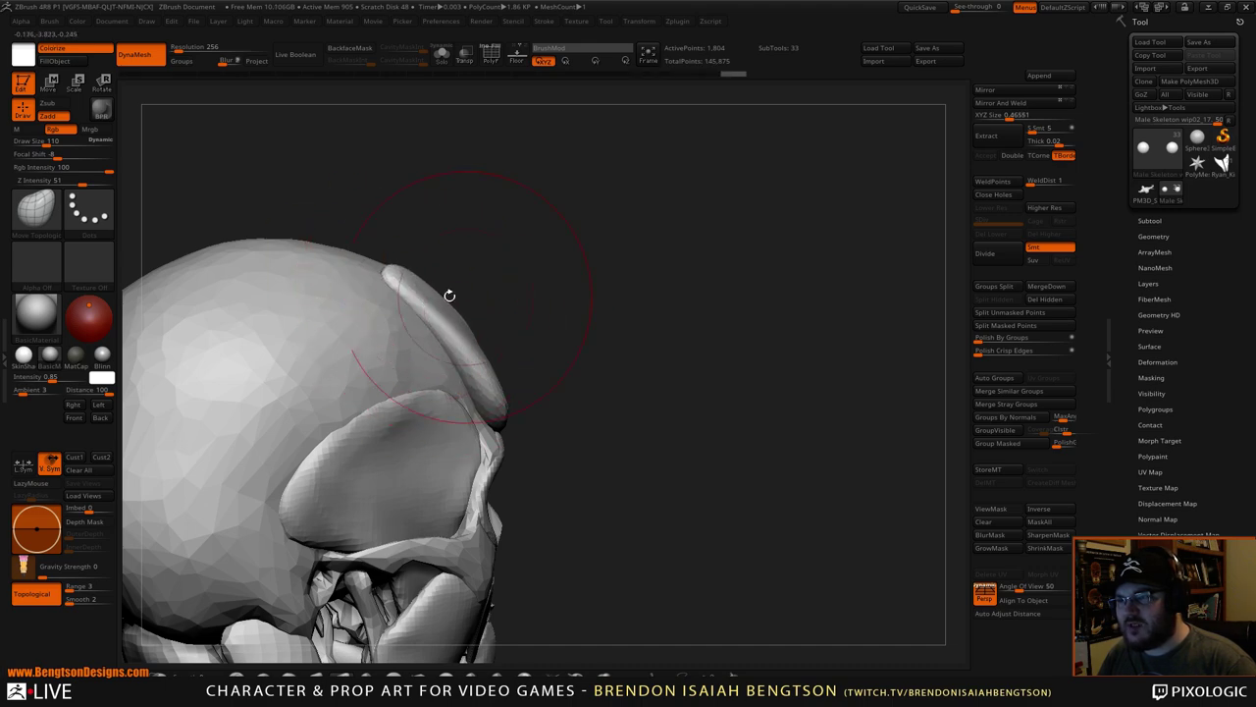
# - Shorten and round the pads' upper tips, and draw their inner edges closer to the midline
pyautogui.moveTo(288, 285)
pyautogui.mouseDown(button='right')
pyautogui.moveTo(765, 221)
pyautogui.moveTo(603, 195)
pyautogui.moveTo(695, 208)
pyautogui.moveTo(681, 258)
pyautogui.moveTo(718, 206)
pyautogui.moveTo(682, 232)
pyautogui.moveTo(701, 225)
pyautogui.moveTo(670, 261)
pyautogui.mouseUp(button='right')
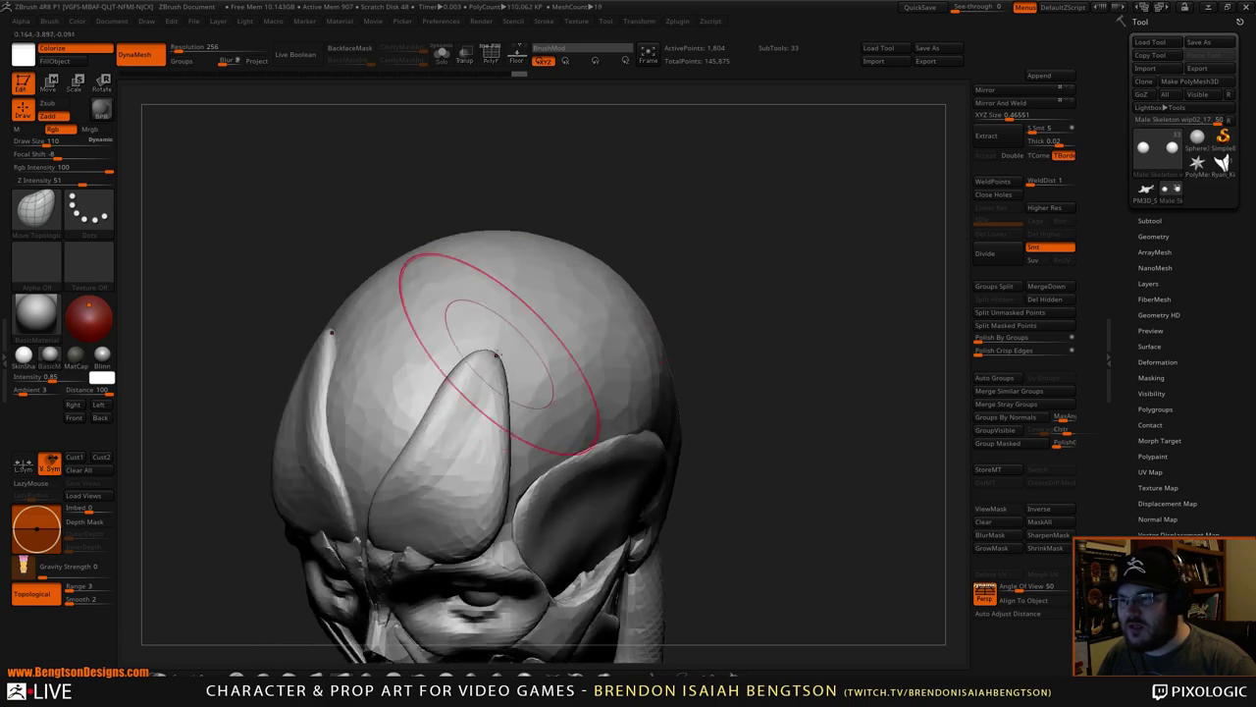
pyautogui.moveTo(497, 354); pyautogui.dragTo(498, 374)
pyautogui.moveTo(496, 373); pyautogui.dragTo(479, 395)
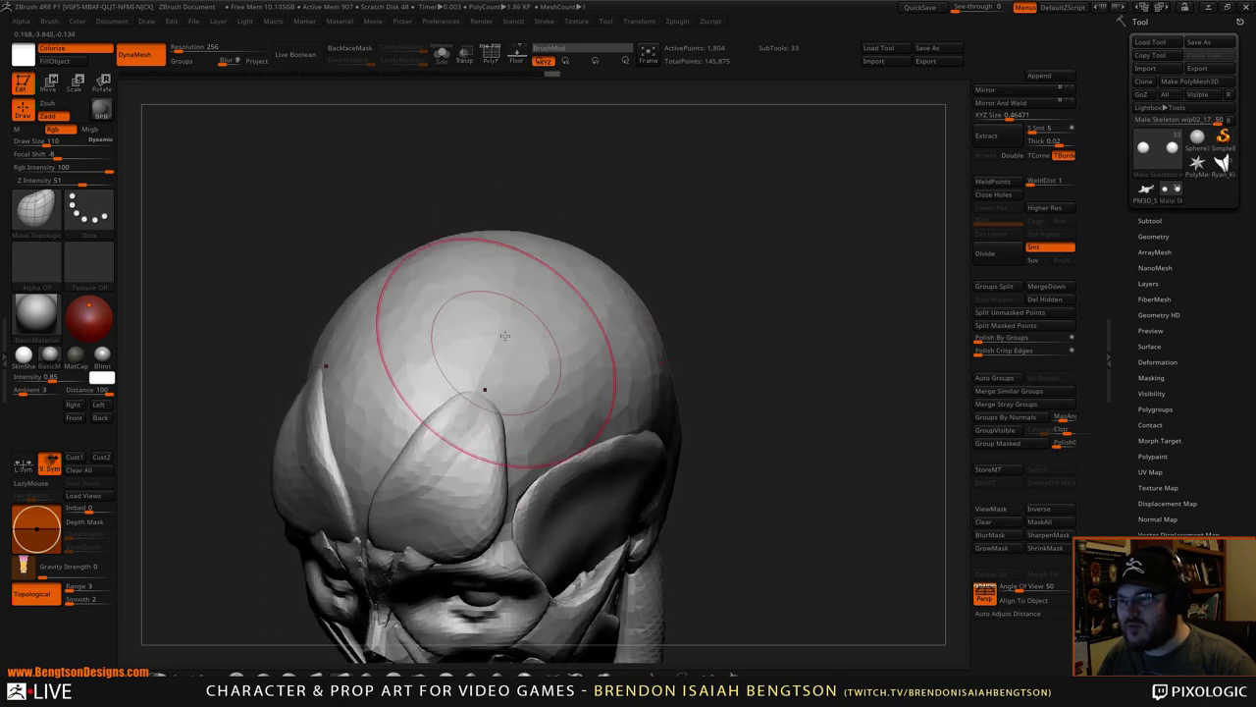
pyautogui.moveTo(505, 336); pyautogui.dragTo(676, 189, button='right')
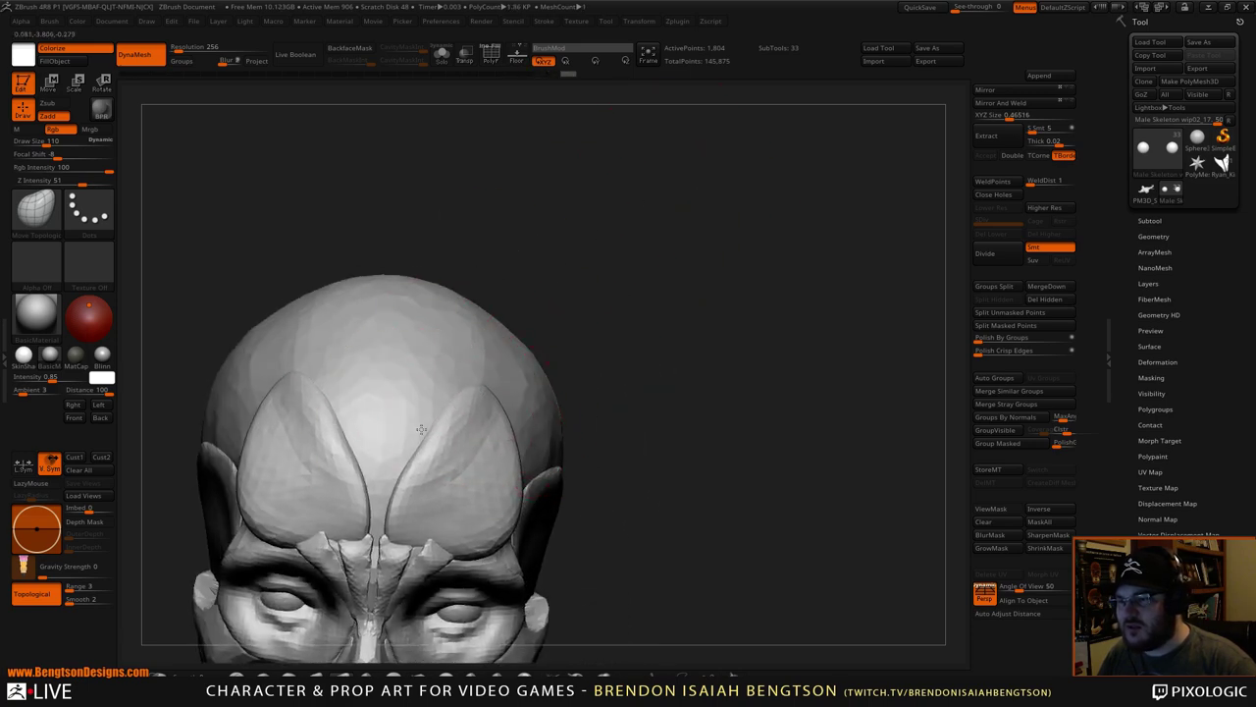
pyautogui.moveTo(659, 288); pyautogui.dragTo(405, 435, button='right')
pyautogui.moveTo(441, 376)
pyautogui.mouseDown()
pyautogui.moveTo(430, 367)
pyautogui.moveTo(427, 383)
pyautogui.mouseUp()
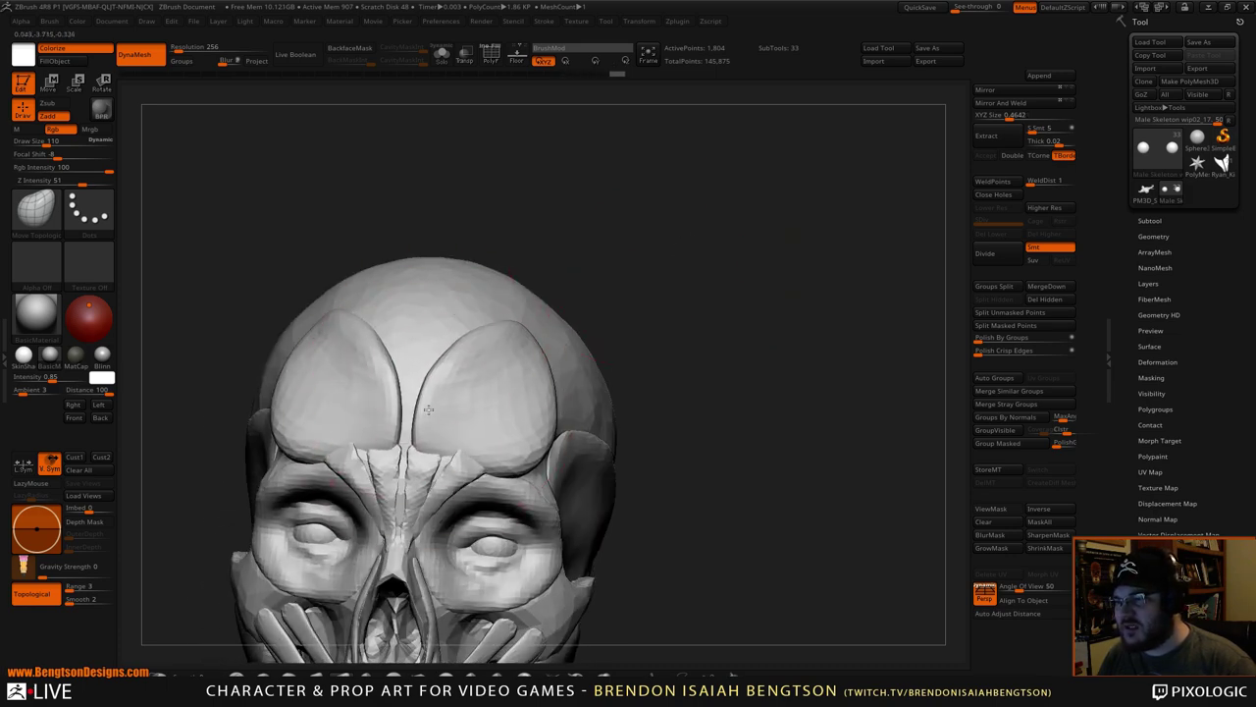
# - Shape the outer sides of the frontalis pads against the skull, broadening the upper corners and tucking in the edges beside the temples
pyautogui.moveTo(496, 388)
pyautogui.mouseDown(button='right')
pyautogui.moveTo(660, 317)
pyautogui.moveTo(446, 469)
pyautogui.mouseUp(button='right')
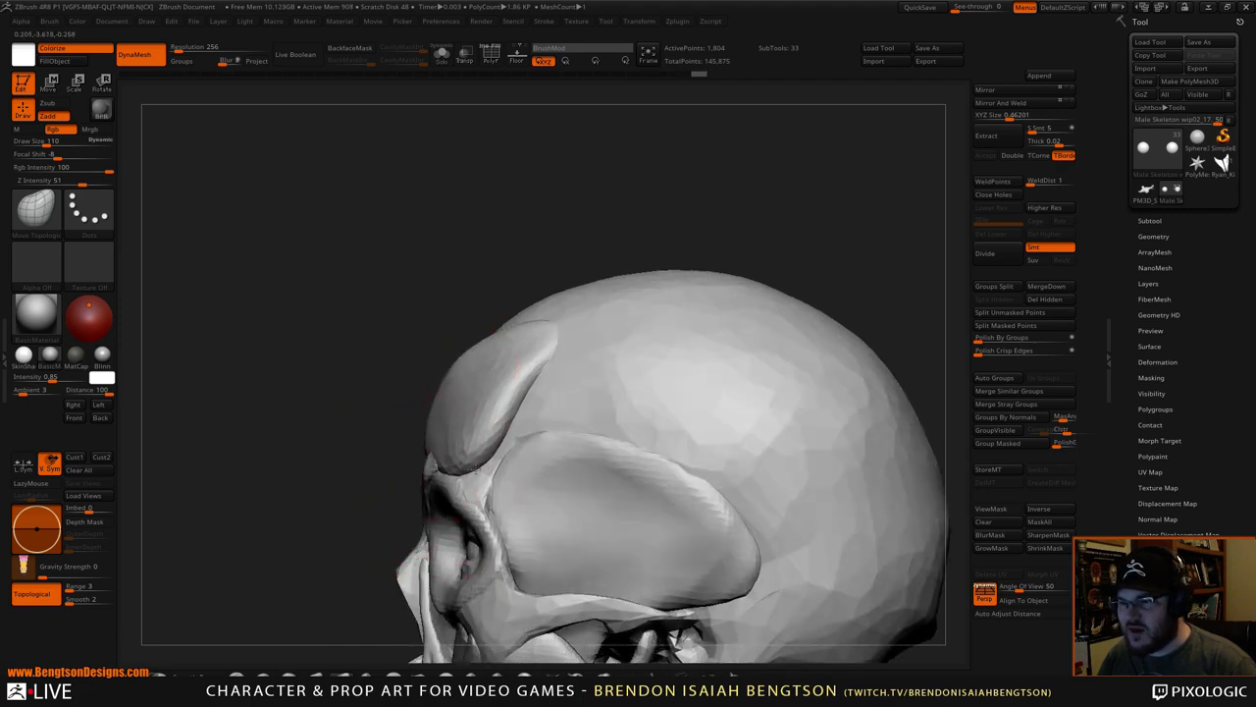
pyautogui.moveTo(539, 281); pyautogui.dragTo(516, 314, button='right')
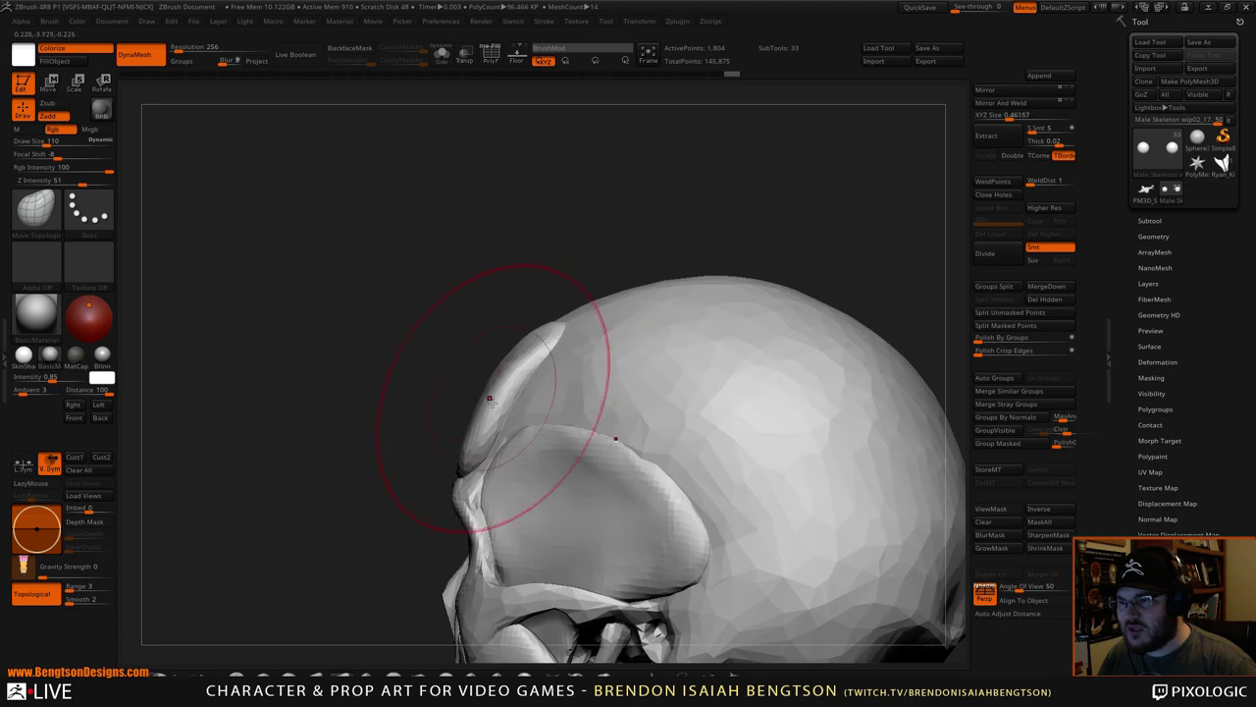
pyautogui.moveTo(493, 255)
pyautogui.mouseDown(button='right')
pyautogui.moveTo(722, 238)
pyautogui.moveTo(673, 249)
pyautogui.mouseUp(button='right')
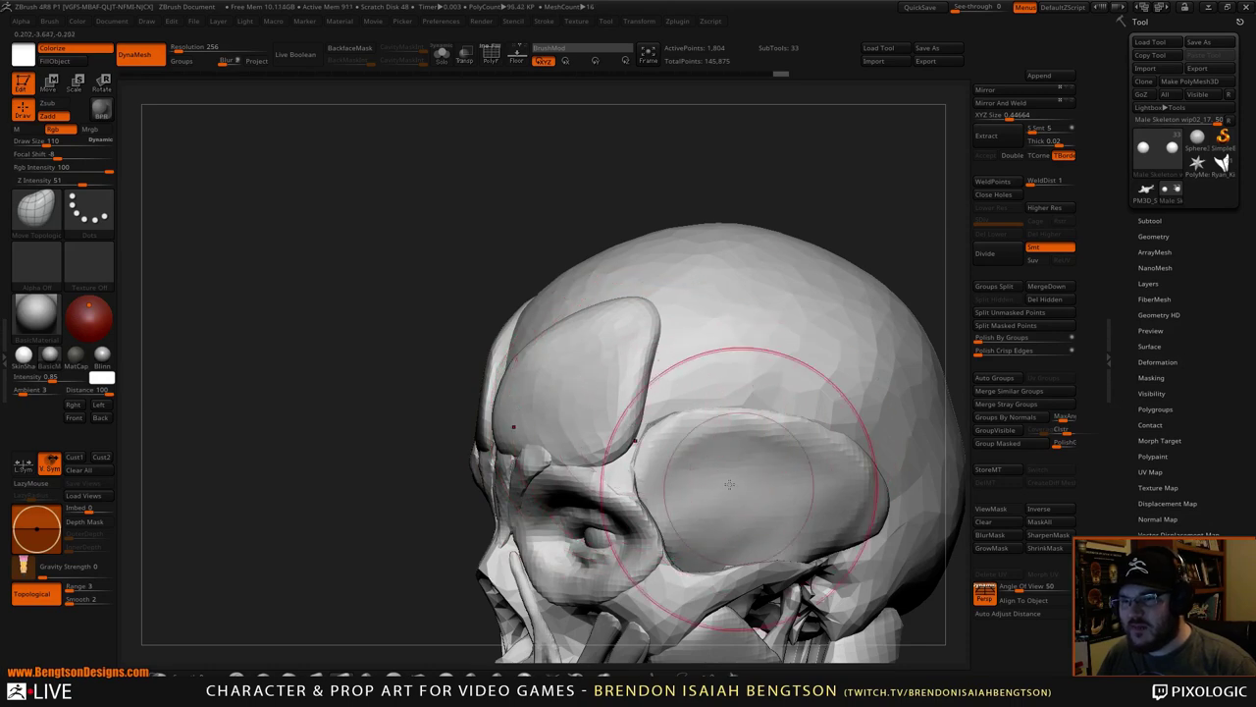
pyautogui.keyDown('alt'); pyautogui.moveTo(840, 222); pyautogui.dragTo(711, 190, button='right'); pyautogui.keyUp('alt')
pyautogui.moveTo(670, 154); pyautogui.dragTo(724, 160, button='right')
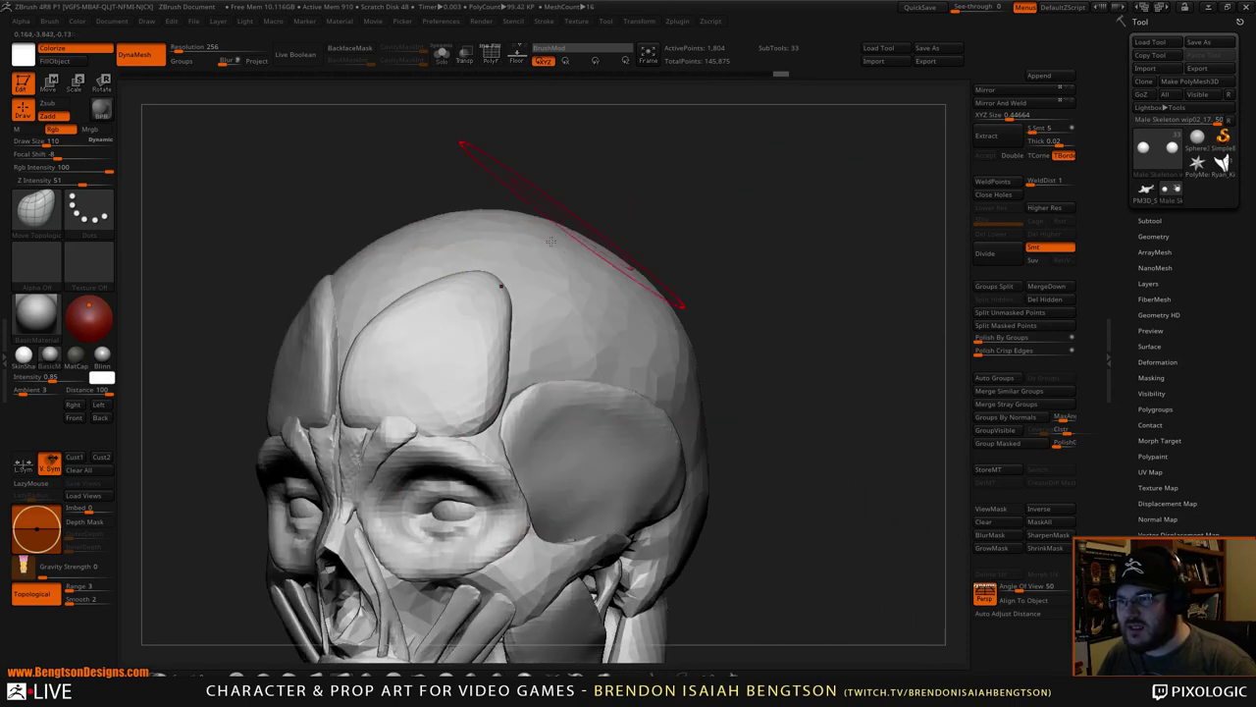
pyautogui.moveTo(475, 401); pyautogui.dragTo(471, 402)
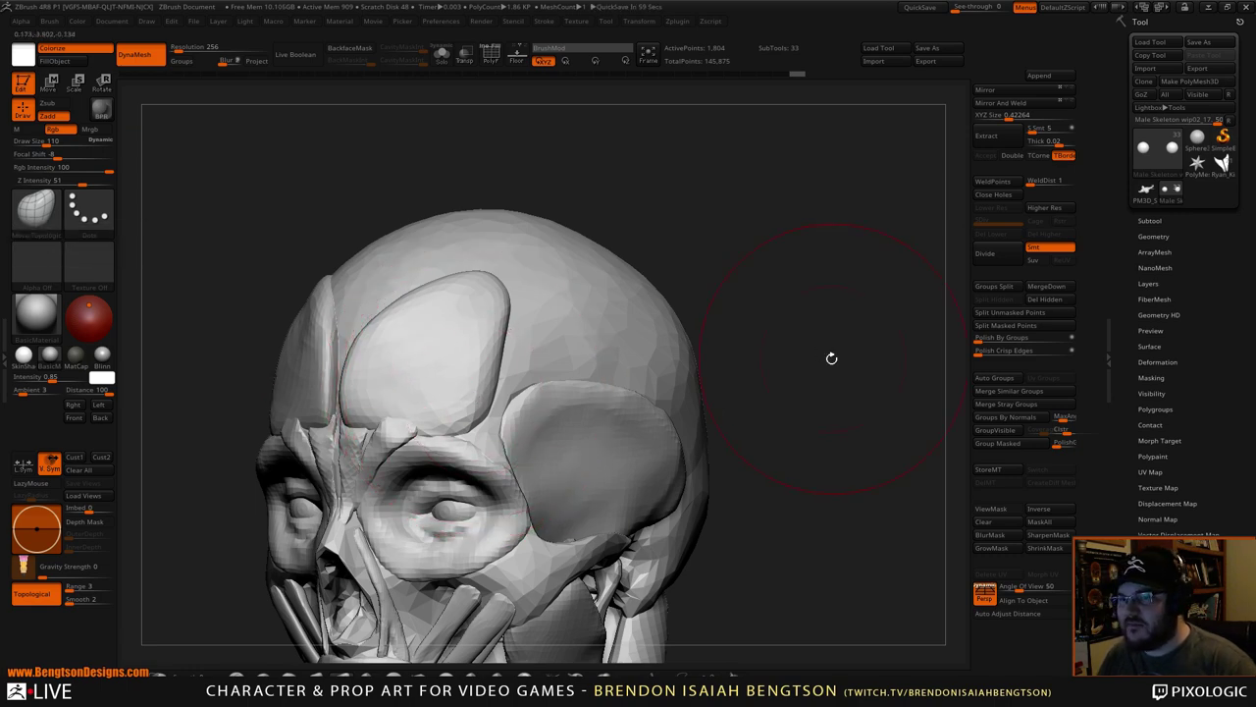
# - Examine the frontalis pads' shape and placement on the head from front, three-quarter and close-up views
pyautogui.keyDown('alt'); pyautogui.moveTo(845, 429); pyautogui.dragTo(783, 241); pyautogui.keyUp('alt')
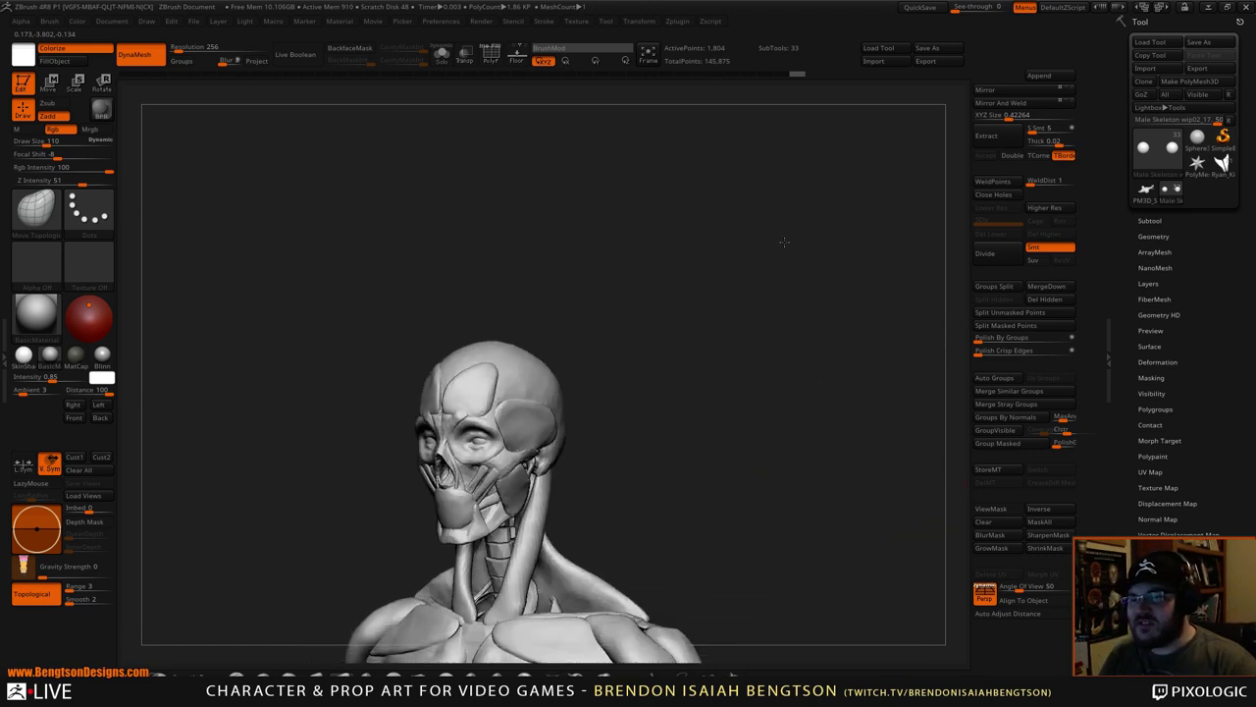
pyautogui.keyDown('alt'); pyautogui.moveTo(738, 432); pyautogui.dragTo(579, 224); pyautogui.keyUp('alt')
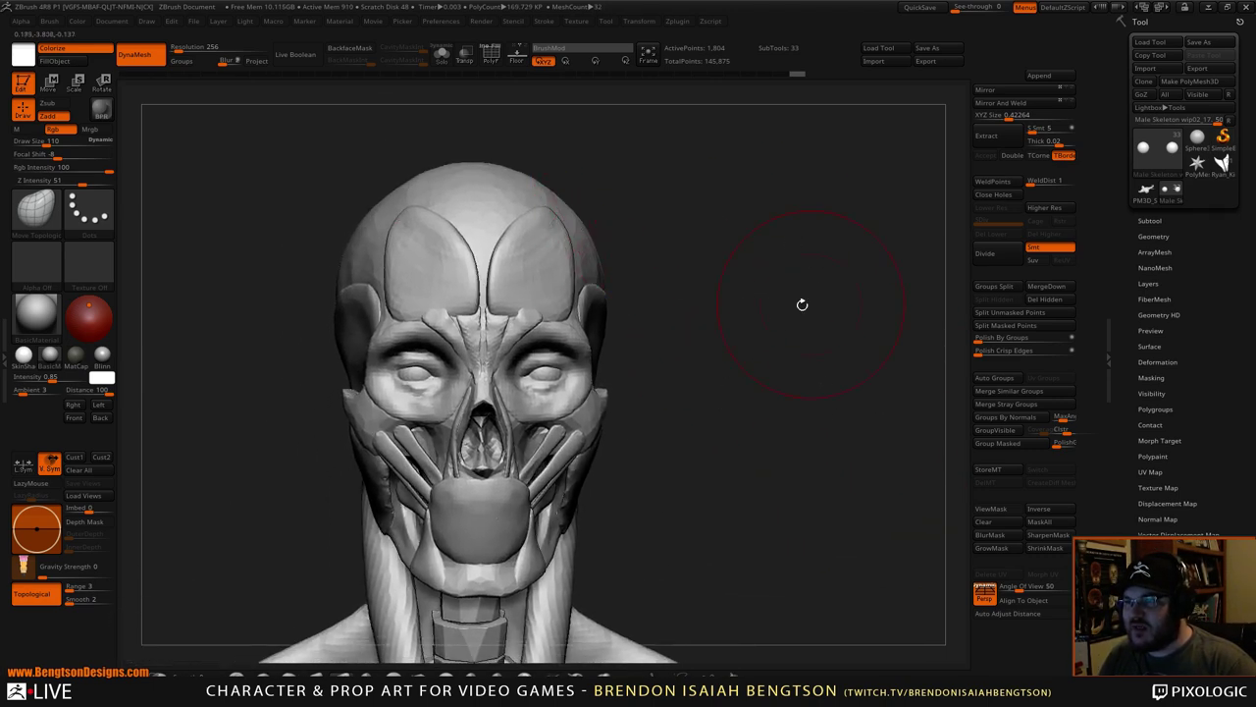
pyautogui.moveTo(801, 305); pyautogui.dragTo(575, 230)
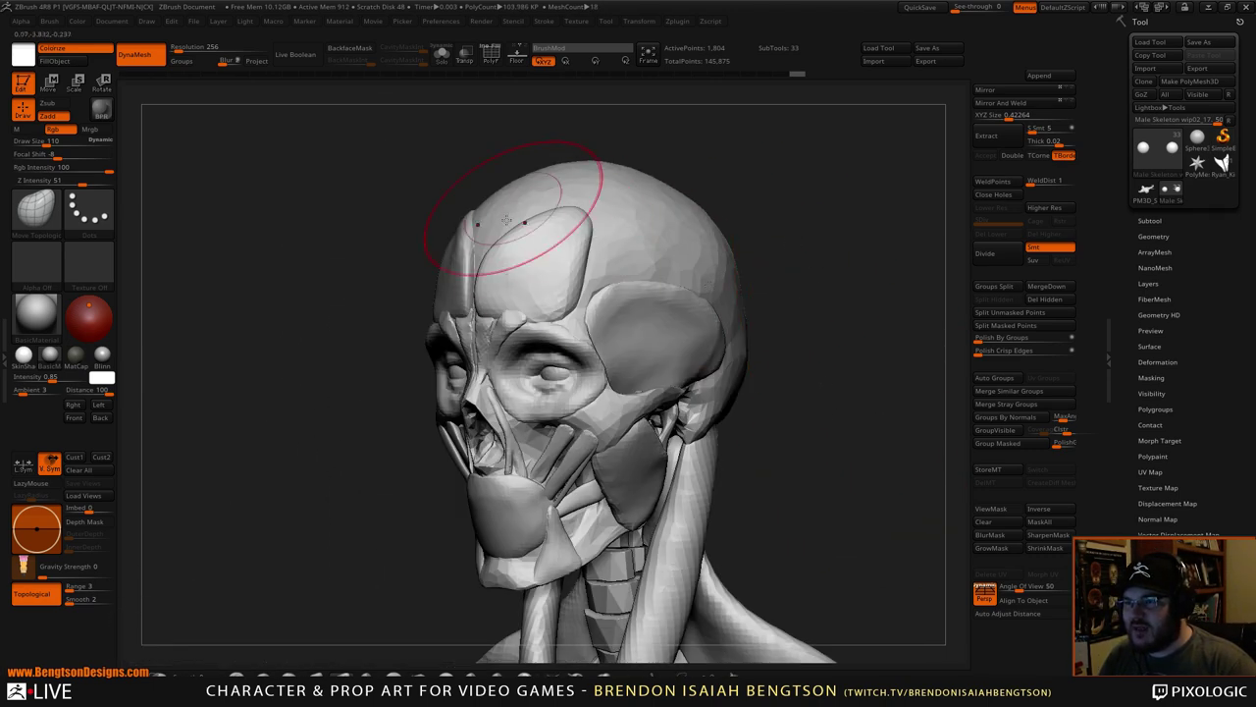
pyautogui.keyDown('alt'); pyautogui.moveTo(819, 424); pyautogui.dragTo(805, 242); pyautogui.keyUp('alt')
pyautogui.moveTo(727, 314); pyautogui.dragTo(856, 333)
pyautogui.keyDown('alt'); pyautogui.moveTo(758, 260); pyautogui.dragTo(835, 380); pyautogui.keyUp('alt')
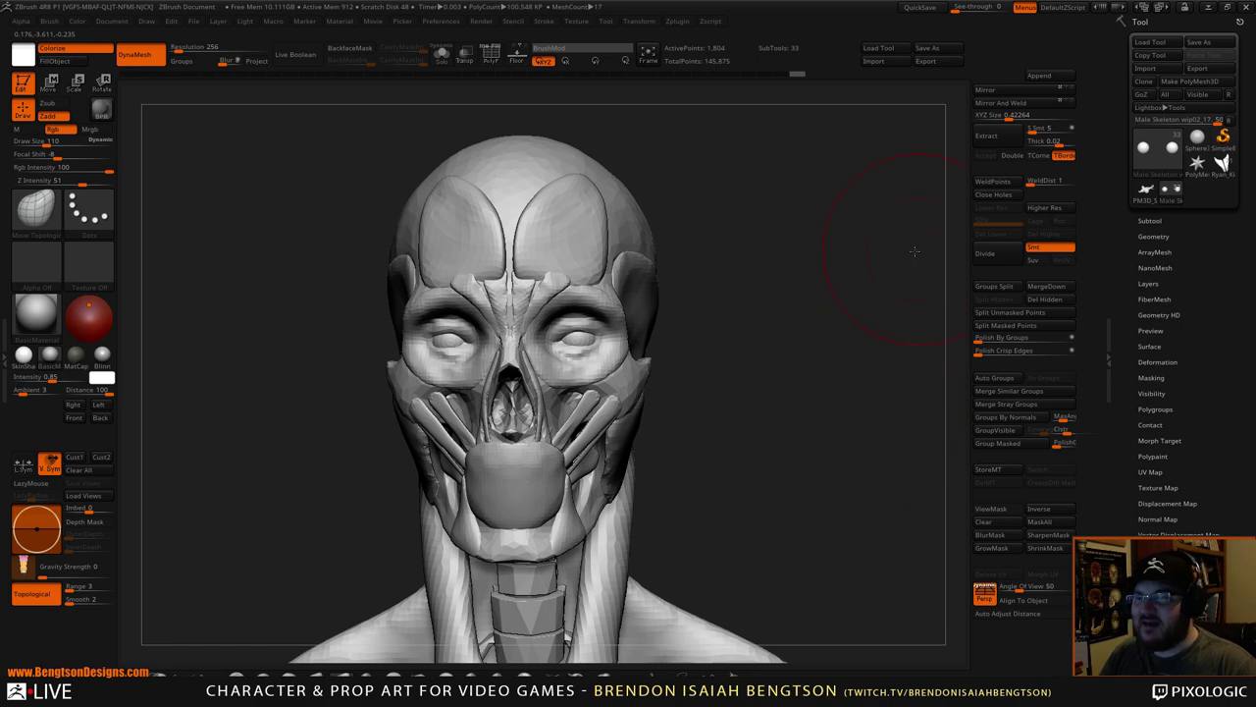
pyautogui.moveTo(914, 251)
pyautogui.keyDown('alt'); pyautogui.mouseDown()
pyautogui.moveTo(855, 350)
pyautogui.moveTo(692, 373)
pyautogui.mouseUp(); pyautogui.keyUp('alt')
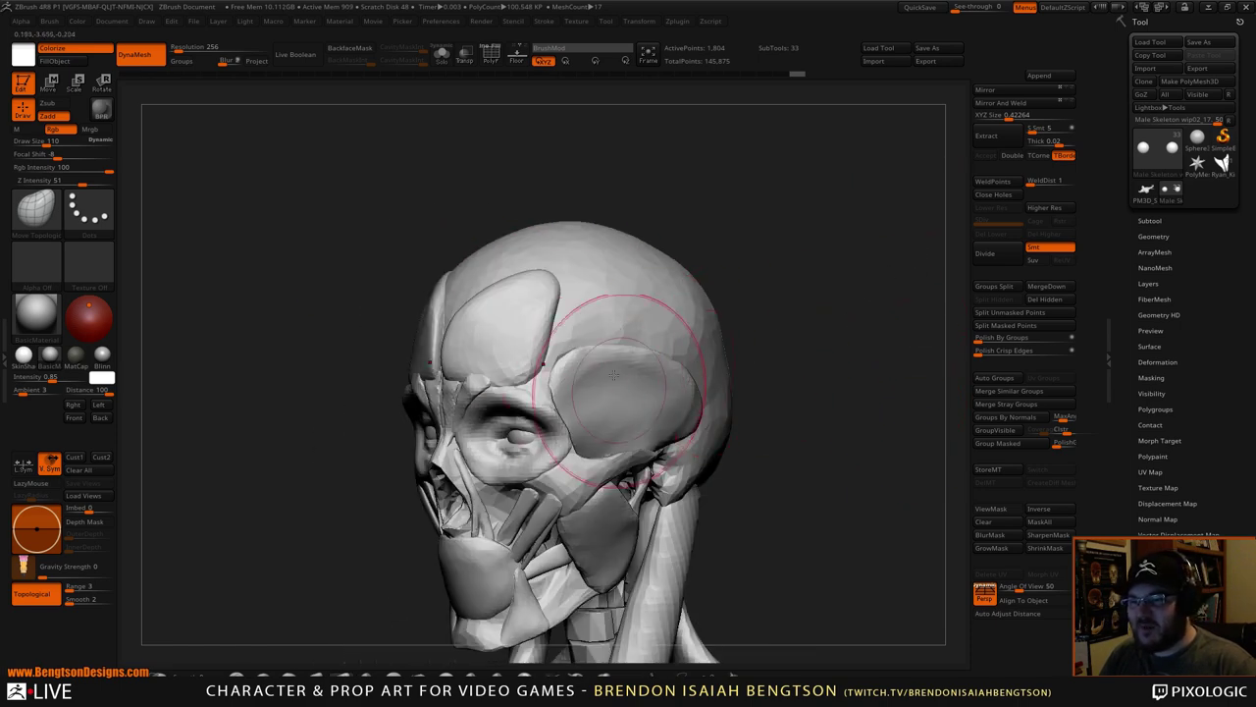
pyautogui.keyDown('alt'); pyautogui.moveTo(886, 423); pyautogui.dragTo(905, 499); pyautogui.keyUp('alt')
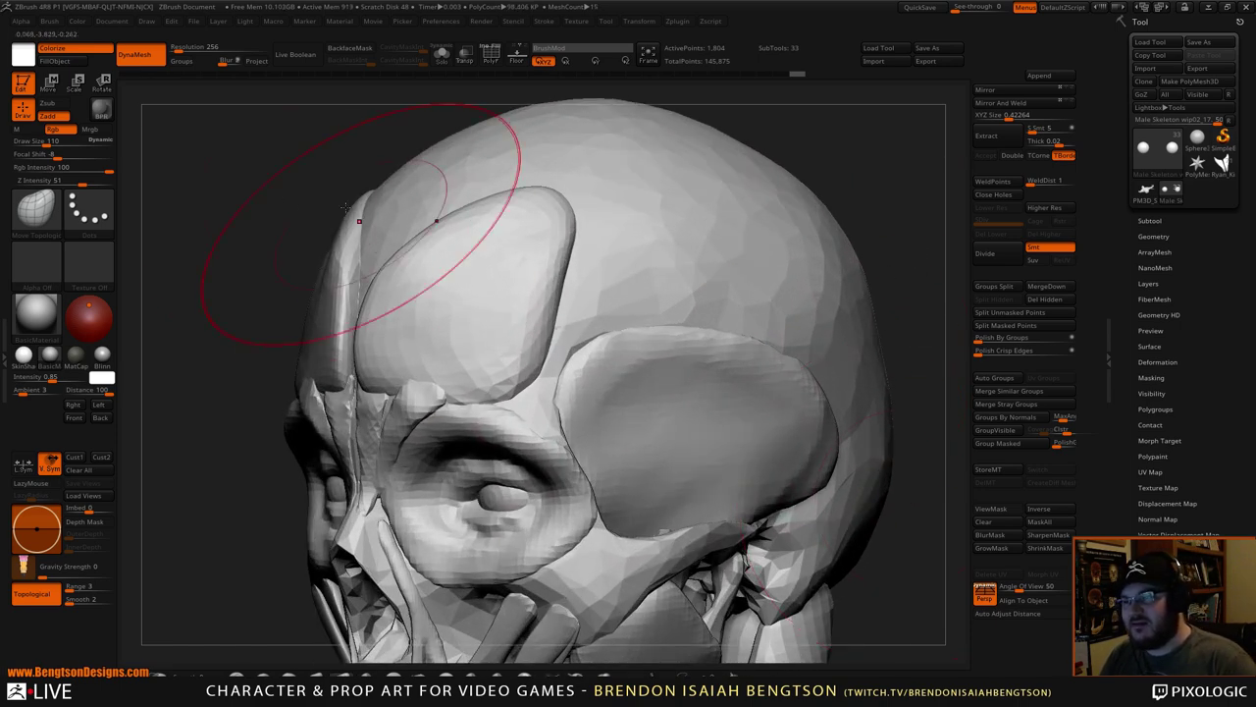
# - Pull the lower outer corners of the frontalis pads down toward the brow ridge with a brush size of 55, fitting their outer edges to the skull
pyautogui.keyDown('alt'); pyautogui.moveTo(267, 241); pyautogui.dragTo(628, 207); pyautogui.keyUp('alt')
pyautogui.moveTo(499, 354); pyautogui.dragTo(490, 347)
pyautogui.press('space')
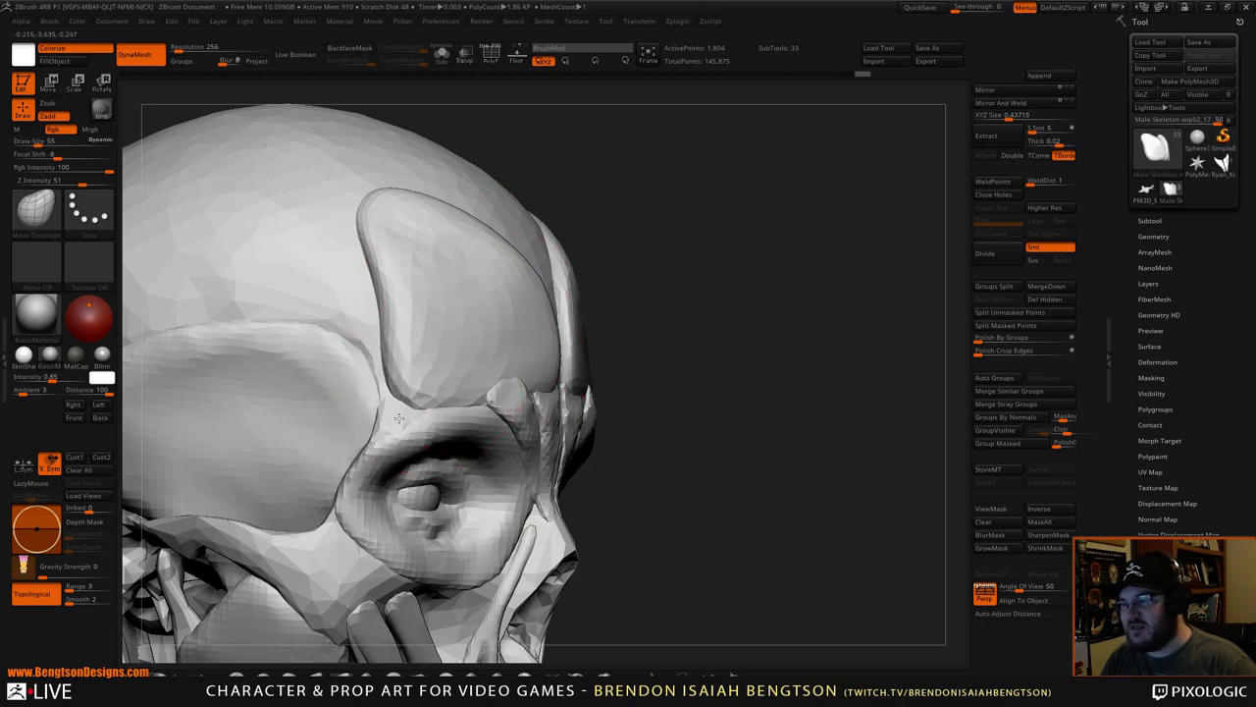
pyautogui.moveTo(398, 418); pyautogui.dragTo(399, 420)
pyautogui.moveTo(405, 407); pyautogui.dragTo(401, 415)
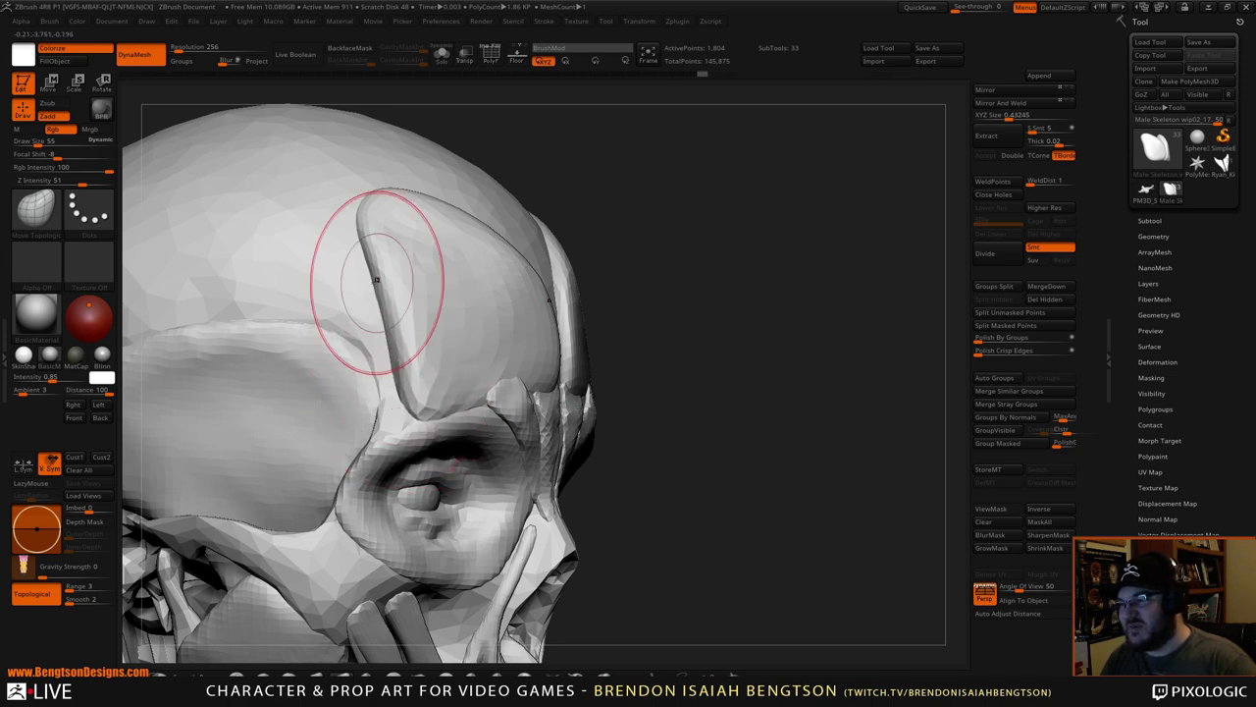
pyautogui.moveTo(671, 224); pyautogui.dragTo(405, 294)
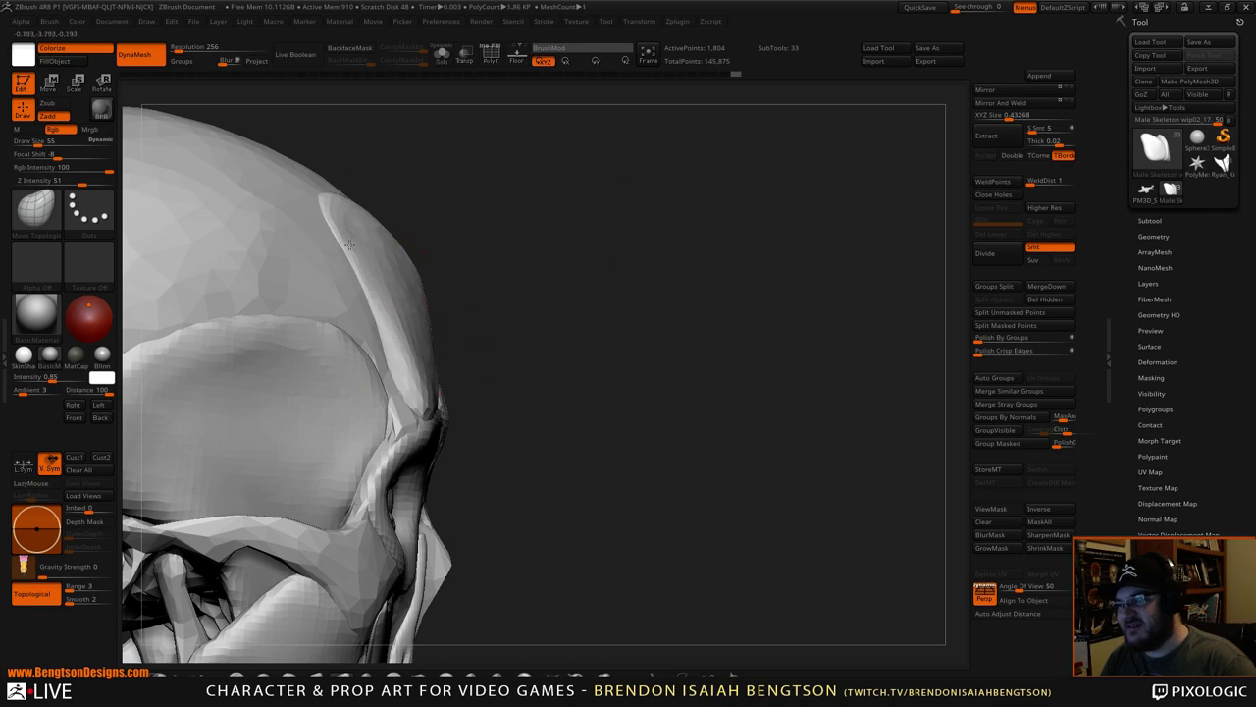
pyautogui.moveTo(359, 284); pyautogui.dragTo(361, 282)
pyautogui.moveTo(692, 316)
pyautogui.mouseDown()
pyautogui.moveTo(629, 354)
pyautogui.moveTo(459, 413)
pyautogui.moveTo(393, 338)
pyautogui.mouseUp()
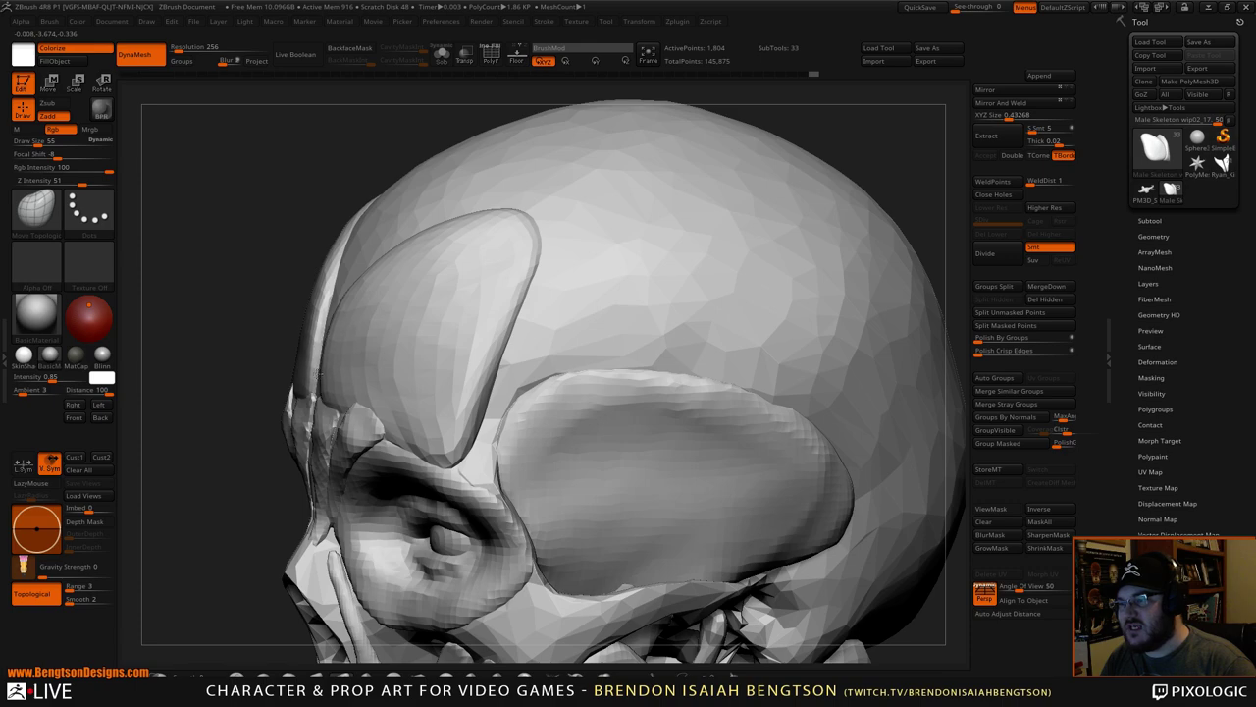
# - Widen the lower ends of the frontalis pads above the eye sockets and straighten their outer edges beside the temples
pyautogui.moveTo(286, 244); pyautogui.dragTo(491, 255)
pyautogui.keyDown('alt'); pyautogui.moveTo(678, 466); pyautogui.dragTo(747, 215); pyautogui.keyUp('alt')
pyautogui.moveTo(724, 277); pyautogui.dragTo(757, 258)
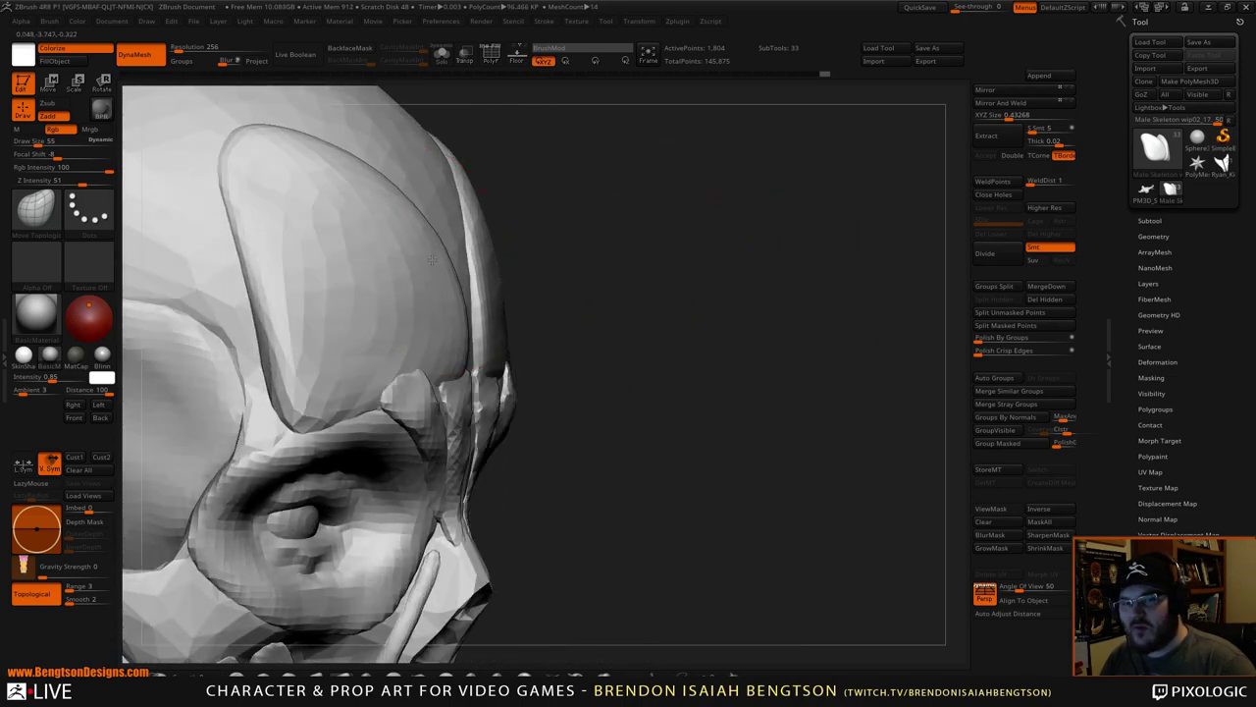
pyautogui.moveTo(657, 185); pyautogui.dragTo(777, 256)
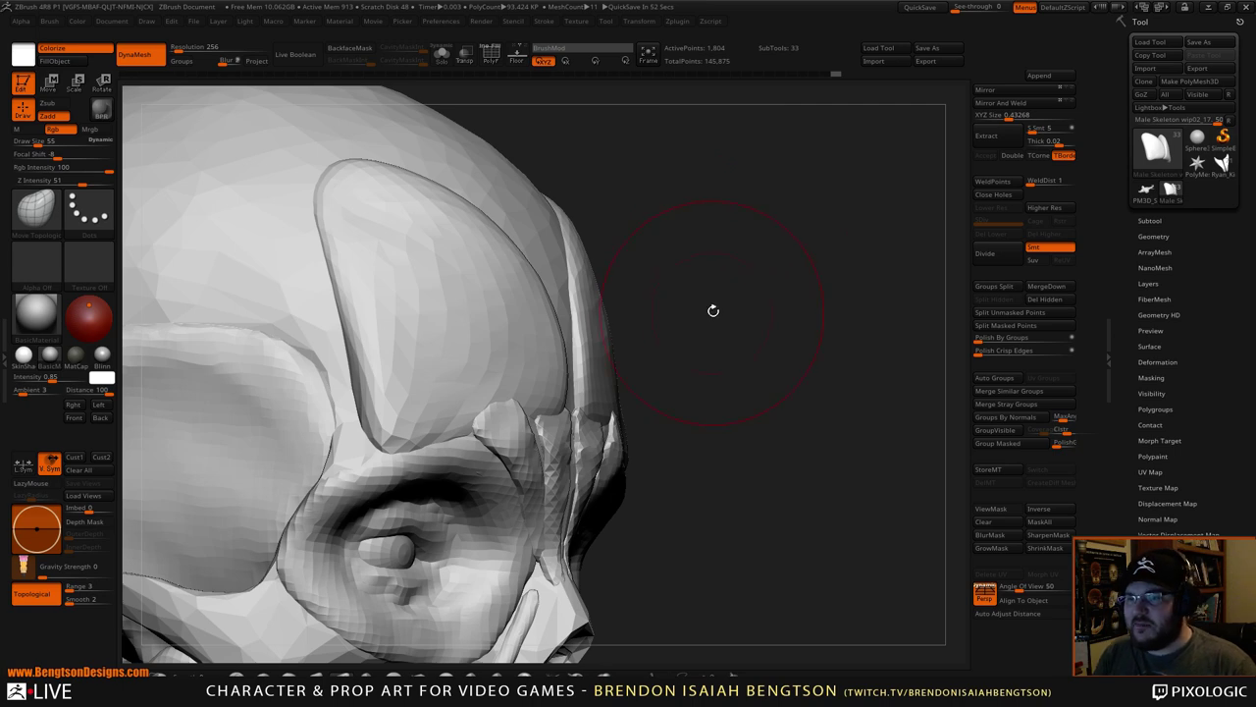
pyautogui.moveTo(713, 310); pyautogui.dragTo(698, 281)
pyautogui.press('space')
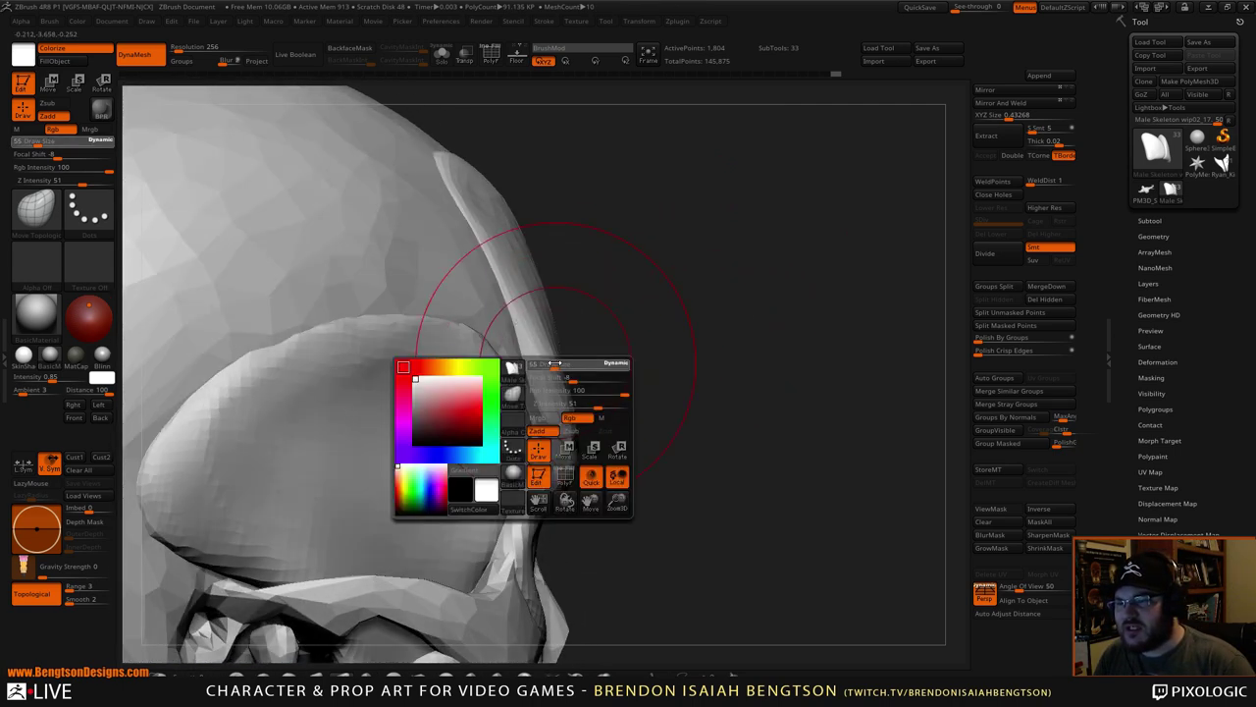
pyautogui.moveTo(555, 363)
pyautogui.mouseDown()
pyautogui.moveTo(542, 363)
pyautogui.moveTo(556, 407)
pyautogui.mouseUp()
pyautogui.moveTo(650, 353); pyautogui.dragTo(219, 323)
pyautogui.keyDown('alt'); pyautogui.moveTo(678, 297); pyautogui.dragTo(435, 281); pyautogui.keyUp('alt')
# - Reduce the brush size to 40 and extend the pads' lower inner ends toward the midline and down behind the muscles between the brows
pyautogui.press('space')
pyautogui.moveTo(351, 280); pyautogui.dragTo(356, 281)
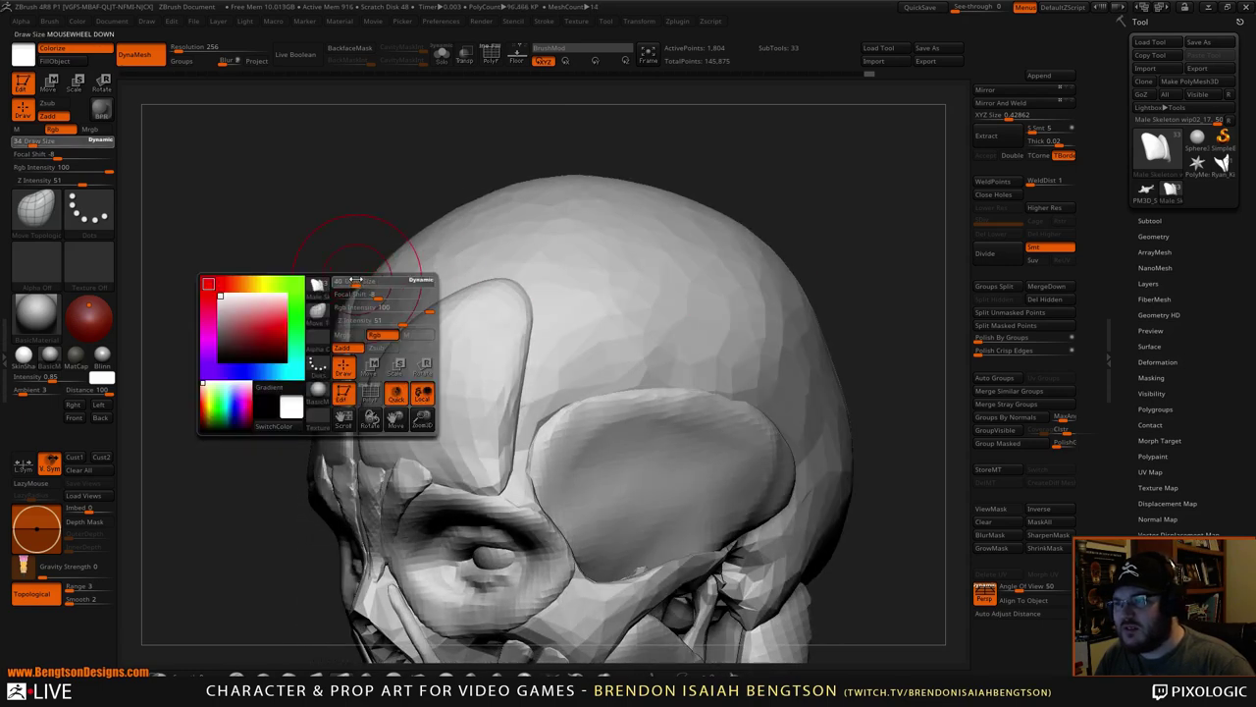
pyautogui.moveTo(265, 230); pyautogui.dragTo(550, 245)
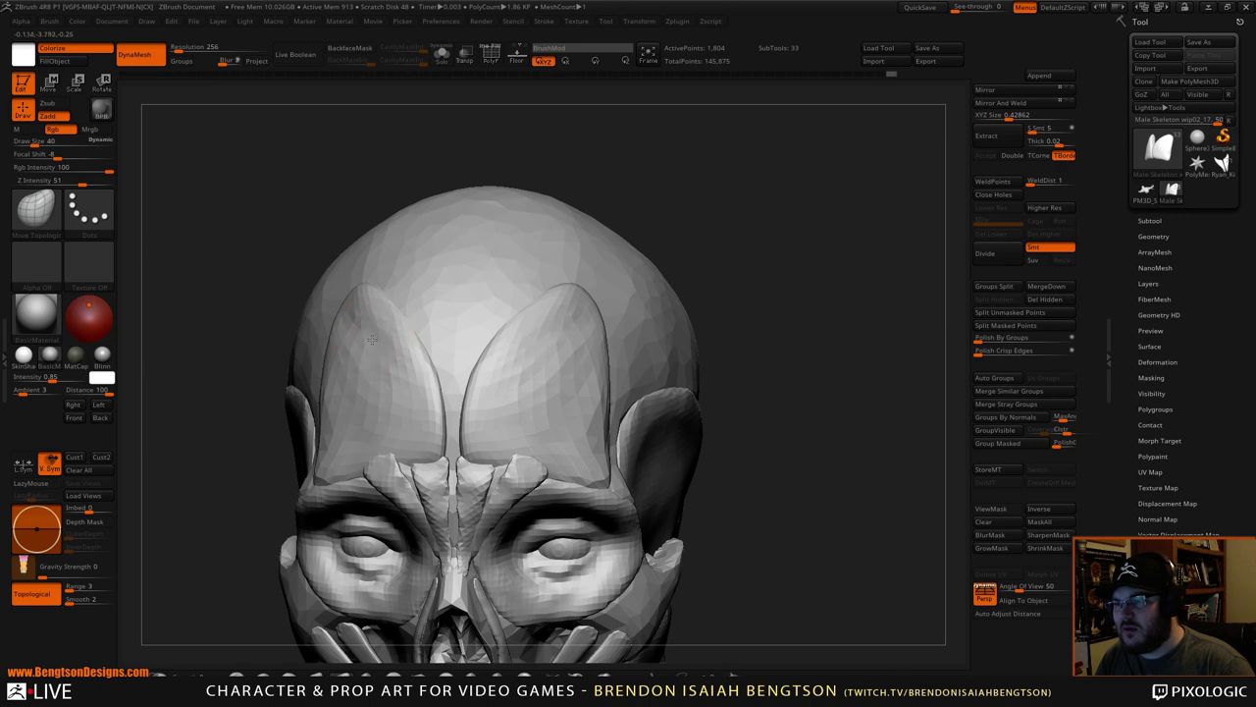
pyautogui.moveTo(639, 222); pyautogui.dragTo(580, 308)
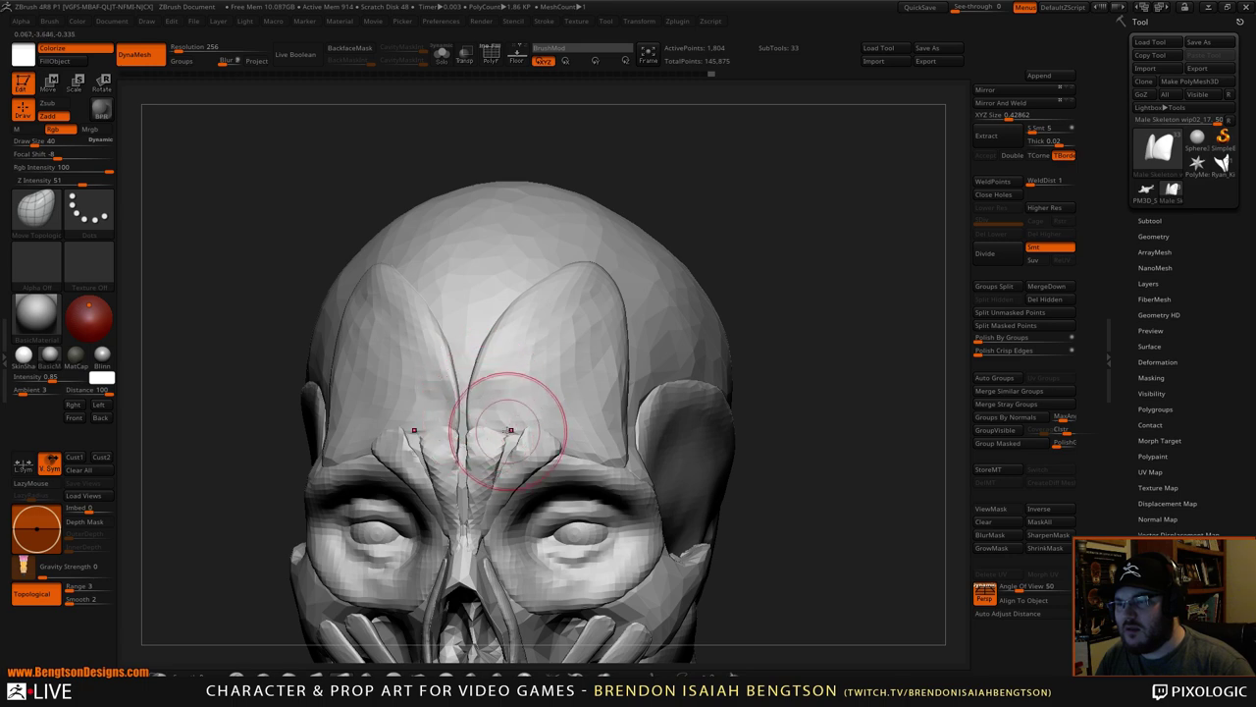
pyautogui.moveTo(494, 451); pyautogui.dragTo(526, 440)
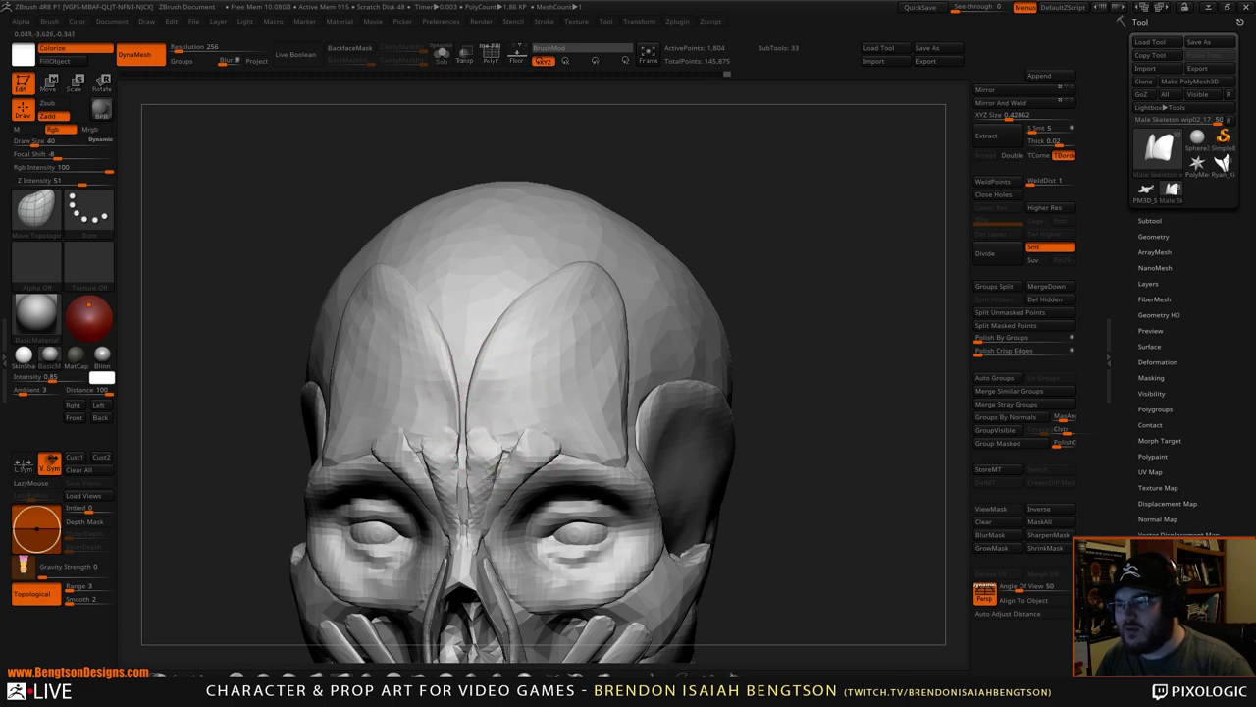
pyautogui.moveTo(495, 468); pyautogui.dragTo(476, 447)
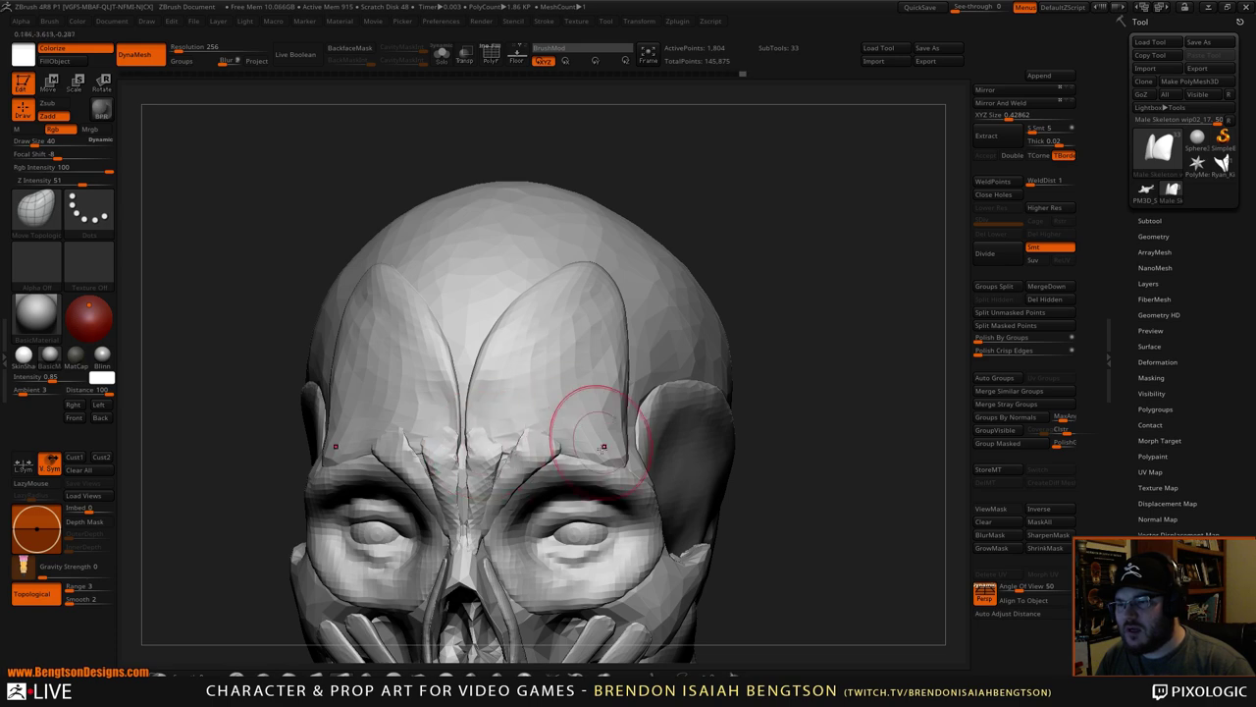
pyautogui.moveTo(589, 421)
pyautogui.mouseDown()
pyautogui.moveTo(601, 459)
pyautogui.moveTo(569, 455)
pyautogui.moveTo(565, 436)
pyautogui.mouseUp()
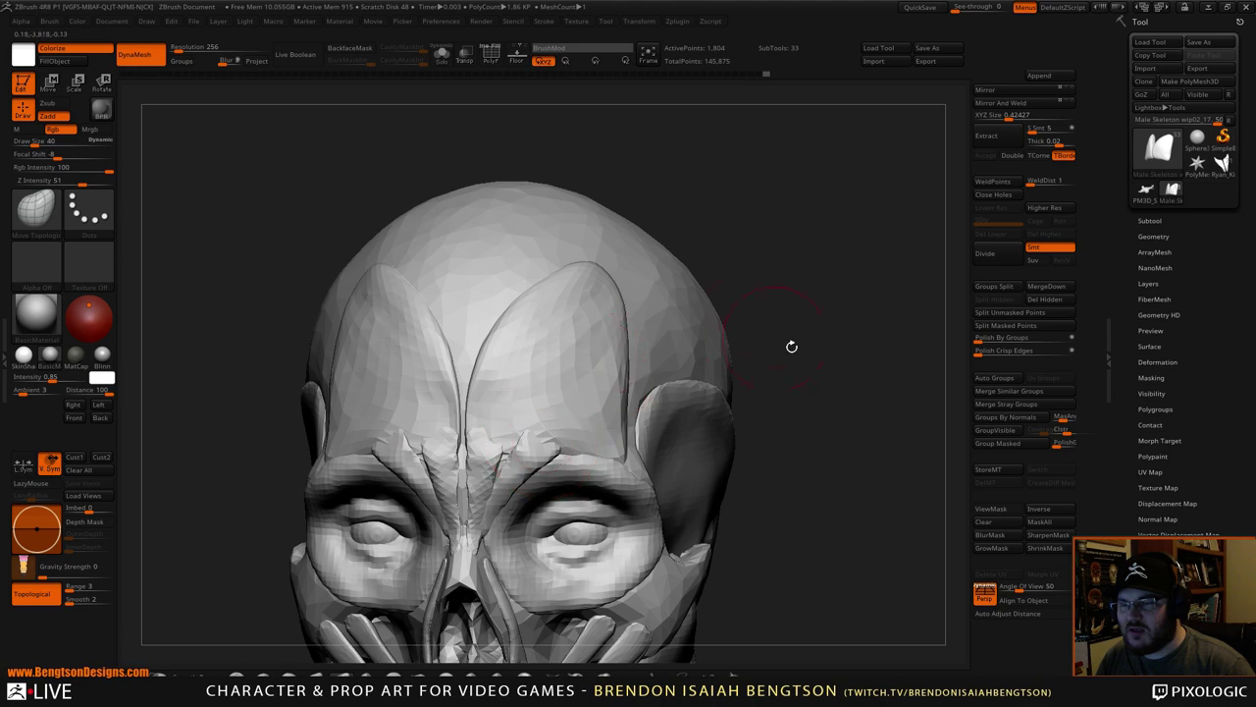
# - Remesh the frontalis pads with DynaMesh at resolution 256
pyautogui.moveTo(791, 348)
pyautogui.keyDown('alt'); pyautogui.mouseDown()
pyautogui.moveTo(795, 335)
pyautogui.moveTo(680, 327)
pyautogui.moveTo(767, 324)
pyautogui.mouseUp(); pyautogui.keyUp('alt')
pyautogui.keyDown('ctrl'); pyautogui.moveTo(795, 247); pyautogui.dragTo(826, 293); pyautogui.keyUp('ctrl')
pyautogui.keyDown('alt'); pyautogui.moveTo(827, 294); pyautogui.dragTo(755, 380); pyautogui.keyUp('alt')
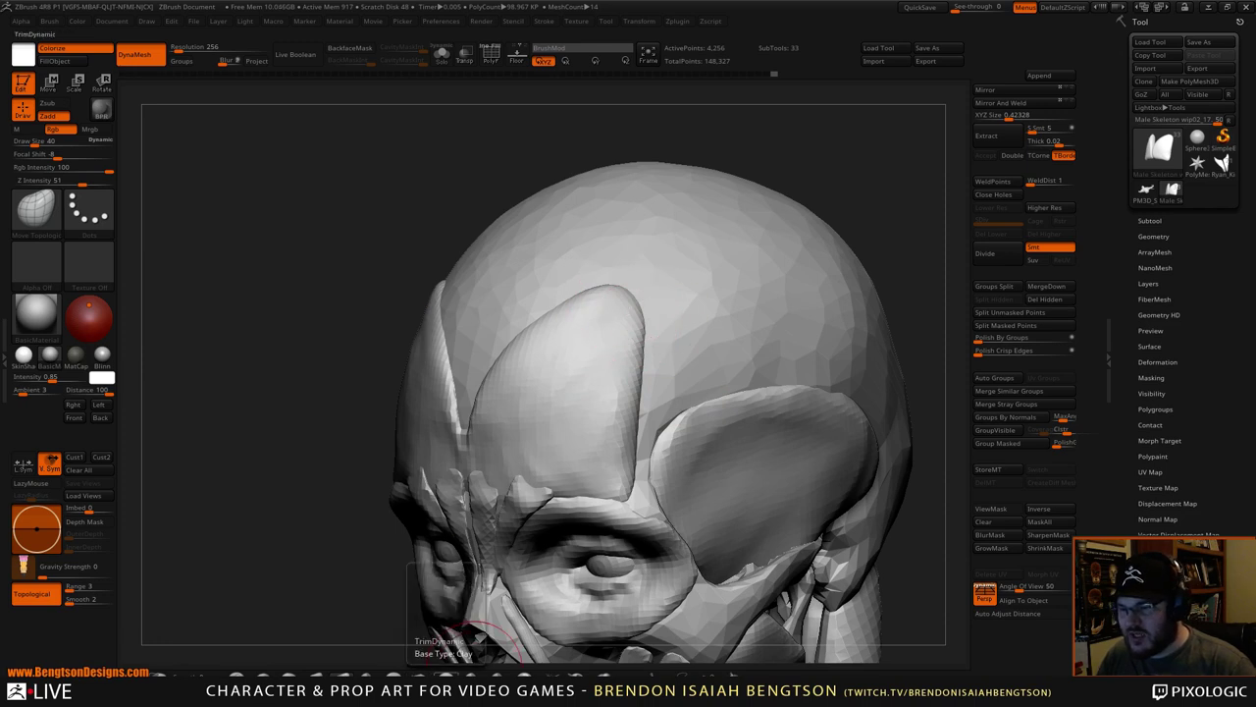
# - Flatten the outer edges, upper tips and lower middle area of the frontalis pads with the TrimDynamic brush
pyautogui.click(444, 675)
pyautogui.moveTo(624, 328); pyautogui.dragTo(628, 355)
pyautogui.moveTo(622, 438)
pyautogui.mouseDown()
pyautogui.moveTo(618, 386)
pyautogui.moveTo(617, 428)
pyautogui.mouseUp()
pyautogui.moveTo(618, 430); pyautogui.dragTo(622, 391)
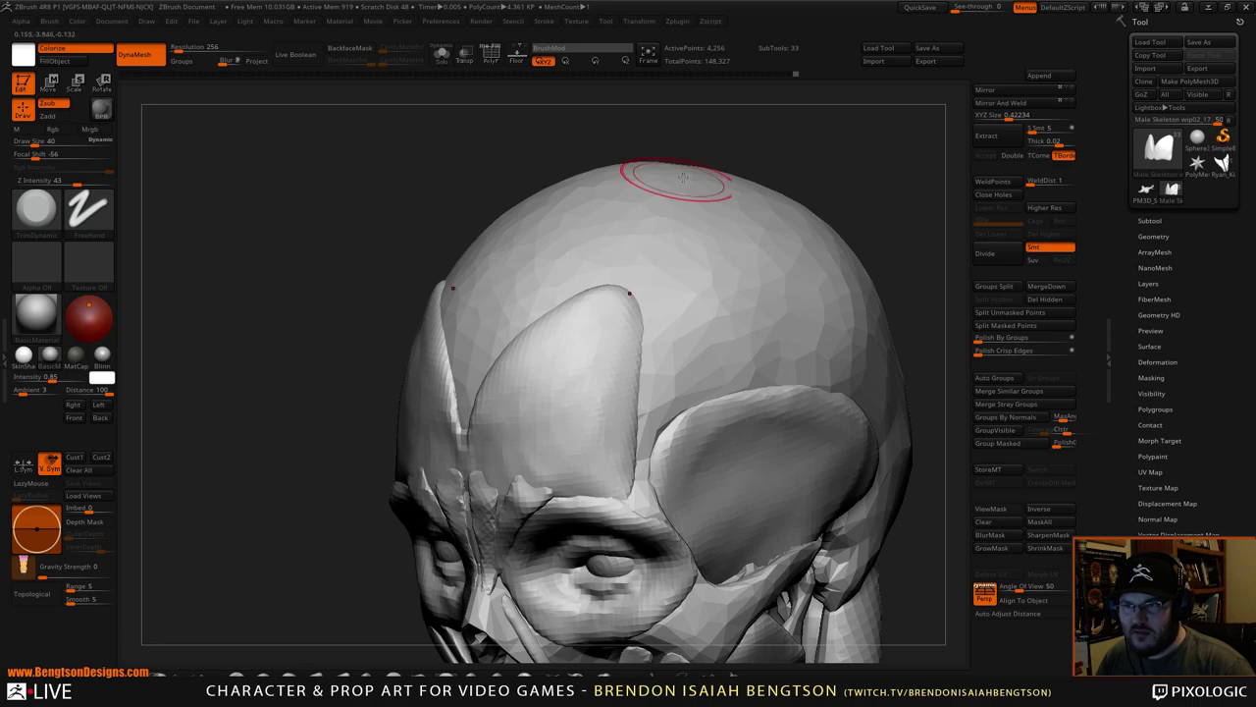
pyautogui.moveTo(677, 177)
pyautogui.mouseDown()
pyautogui.moveTo(756, 168)
pyautogui.moveTo(648, 284)
pyautogui.moveTo(550, 345)
pyautogui.mouseUp()
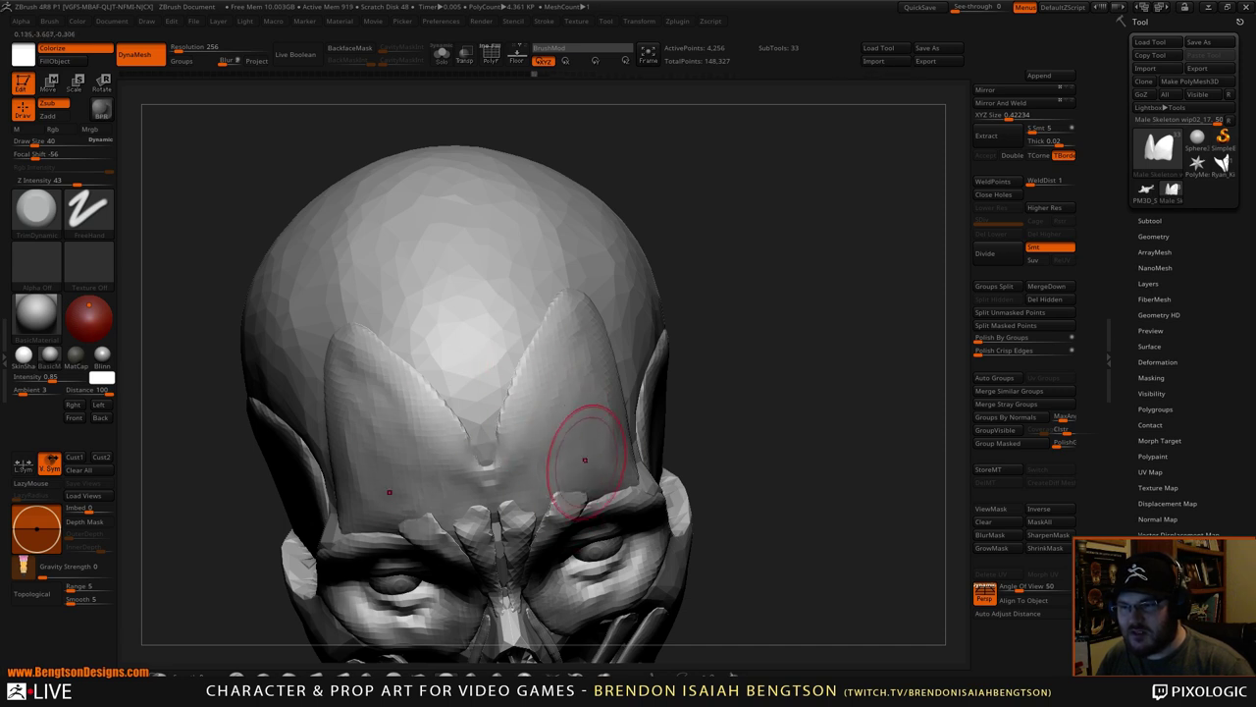
pyautogui.moveTo(493, 458); pyautogui.dragTo(487, 469)
pyautogui.keyDown('alt'); pyautogui.moveTo(785, 393); pyautogui.dragTo(797, 319); pyautogui.keyUp('alt')
pyautogui.moveTo(741, 358)
pyautogui.mouseDown()
pyautogui.moveTo(818, 334)
pyautogui.moveTo(777, 398)
pyautogui.moveTo(788, 236)
pyautogui.moveTo(808, 387)
pyautogui.moveTo(775, 353)
pyautogui.moveTo(794, 339)
pyautogui.moveTo(756, 505)
pyautogui.mouseUp()
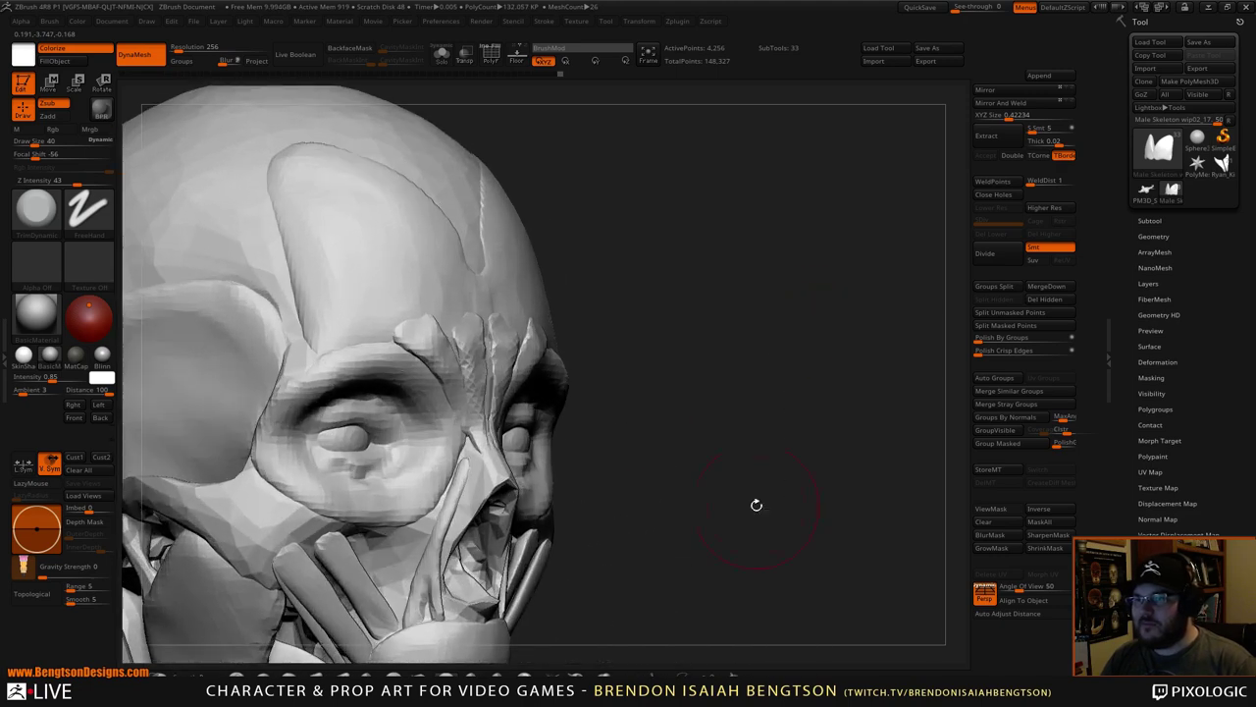
# - Trim the outer ends of the small brow muscles against the forehead, and select the central muscle between the brows
pyautogui.keyDown('alt'); pyautogui.click(432, 355); pyautogui.keyUp('alt')
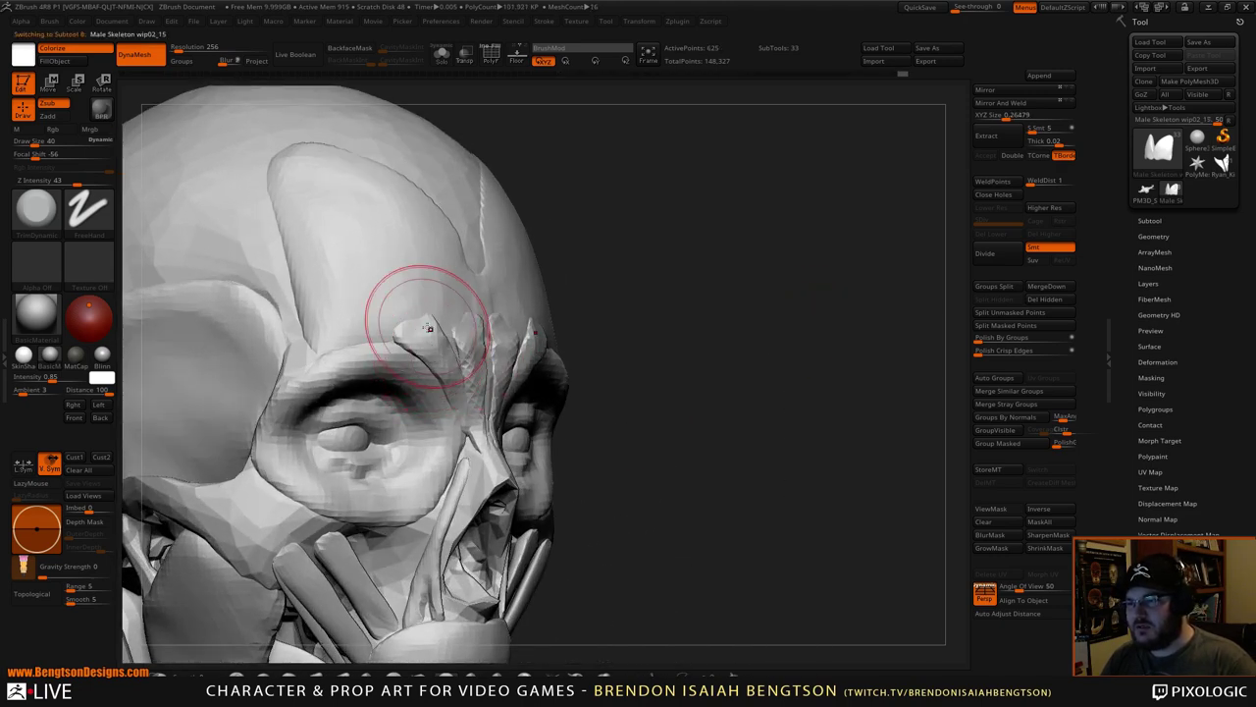
pyautogui.moveTo(429, 329)
pyautogui.mouseDown()
pyautogui.moveTo(441, 358)
pyautogui.moveTo(402, 331)
pyautogui.moveTo(429, 360)
pyautogui.mouseUp()
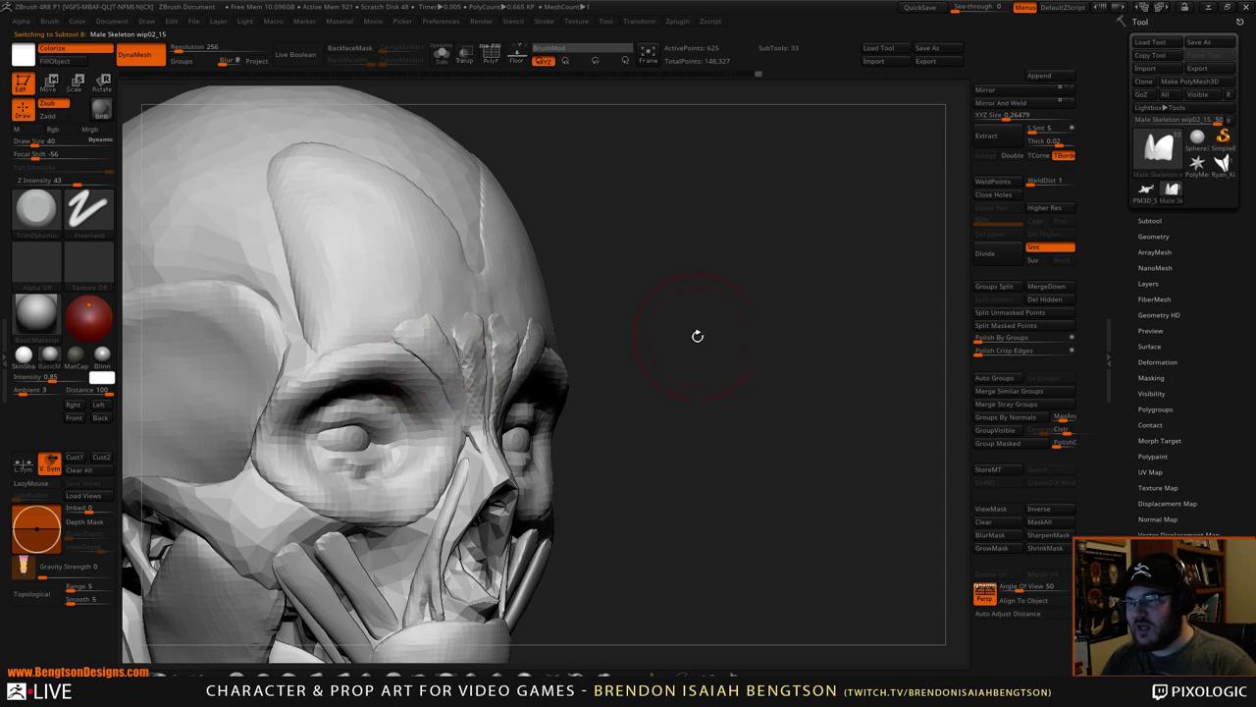
pyautogui.keyDown('shift'); pyautogui.moveTo(697, 336); pyautogui.dragTo(520, 338); pyautogui.keyUp('shift')
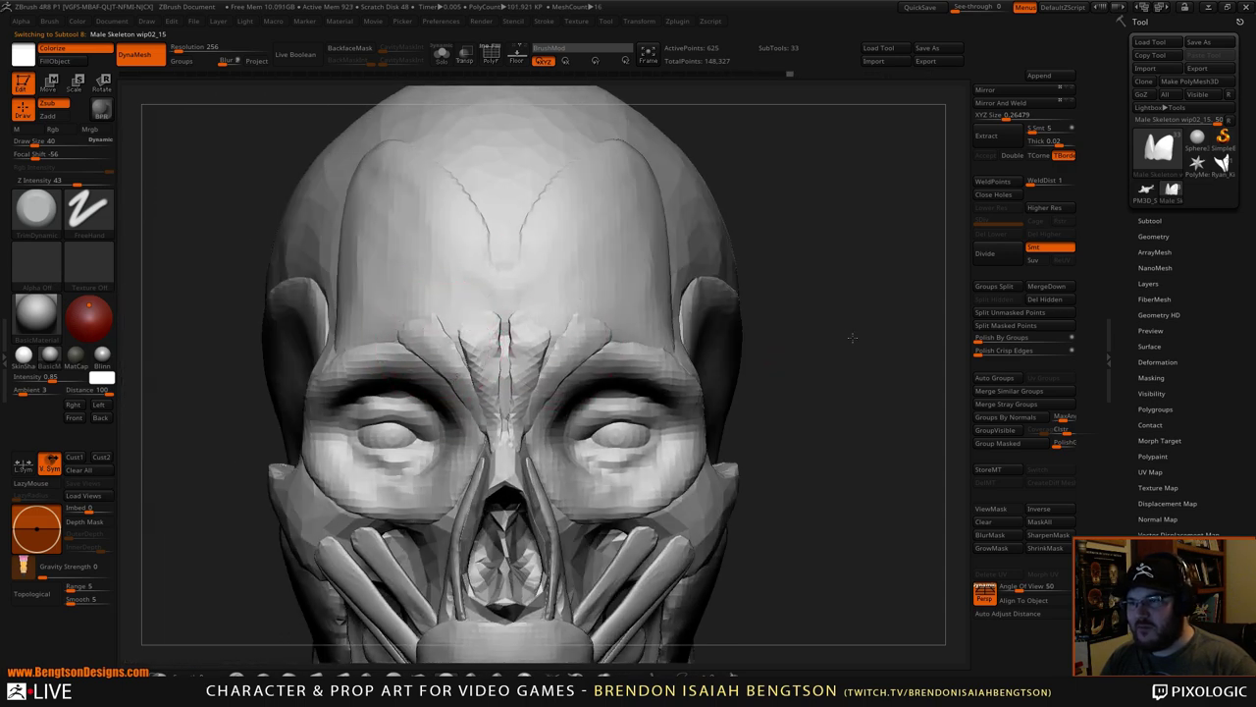
pyautogui.moveTo(852, 337)
pyautogui.mouseDown()
pyautogui.moveTo(486, 339)
pyautogui.moveTo(488, 322)
pyautogui.mouseUp()
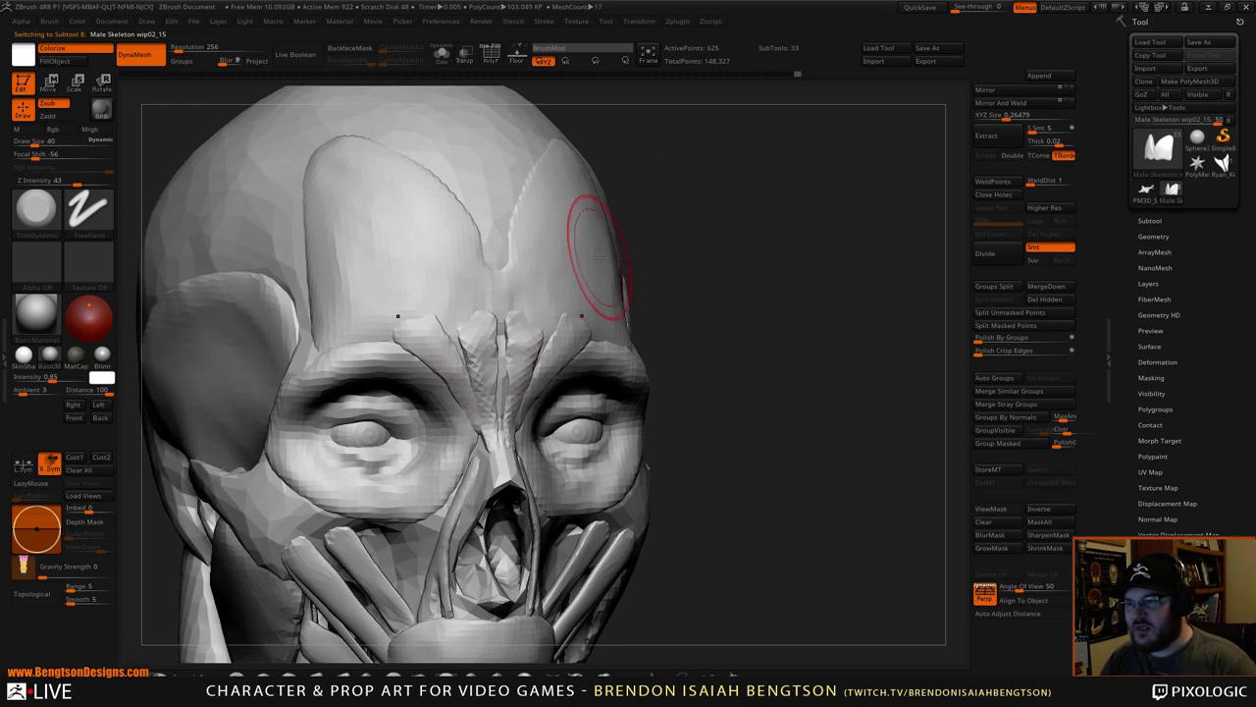
pyautogui.keyDown('alt'); pyautogui.click(480, 336); pyautogui.keyUp('alt')
pyautogui.moveTo(636, 222); pyautogui.dragTo(697, 223)
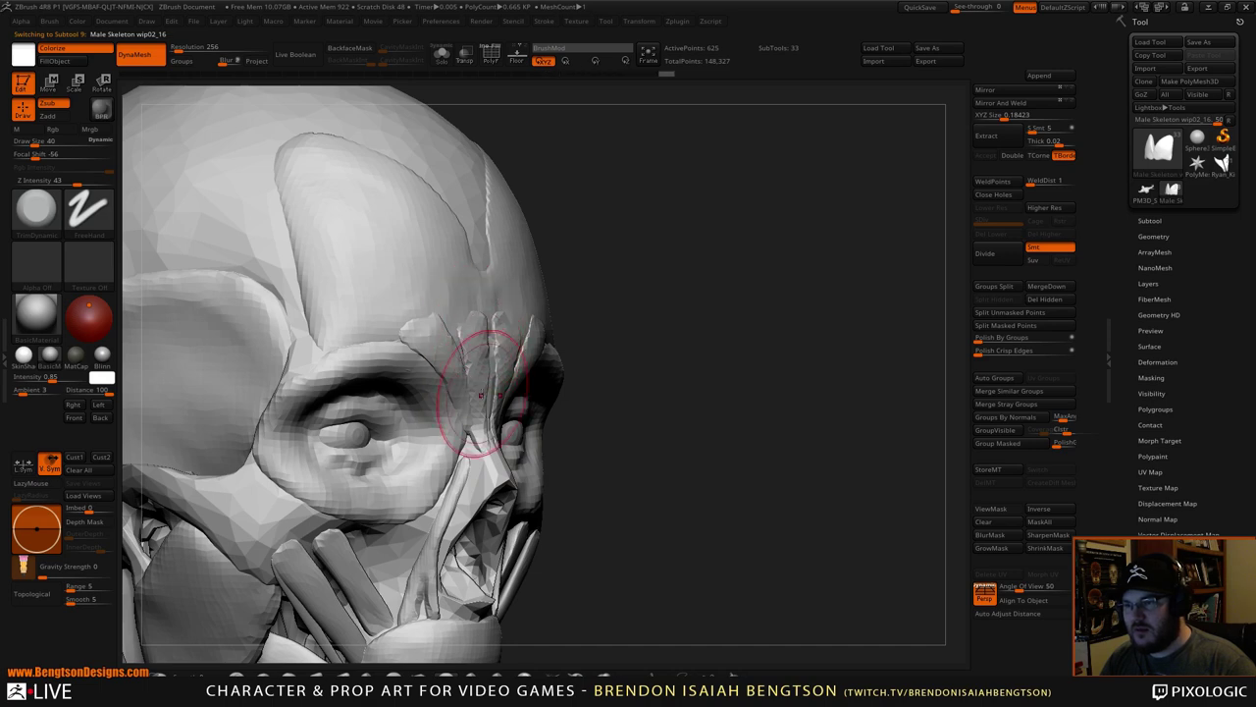
# - Select the temporalis muscles and examine the facial muscles across the whole head from front, three-quarter and side views
pyautogui.moveTo(781, 347); pyautogui.dragTo(435, 275)
pyautogui.keyDown('alt'); pyautogui.moveTo(822, 365); pyautogui.dragTo(781, 294); pyautogui.keyUp('alt')
pyautogui.keyDown('alt'); pyautogui.click(583, 272); pyautogui.keyUp('alt')
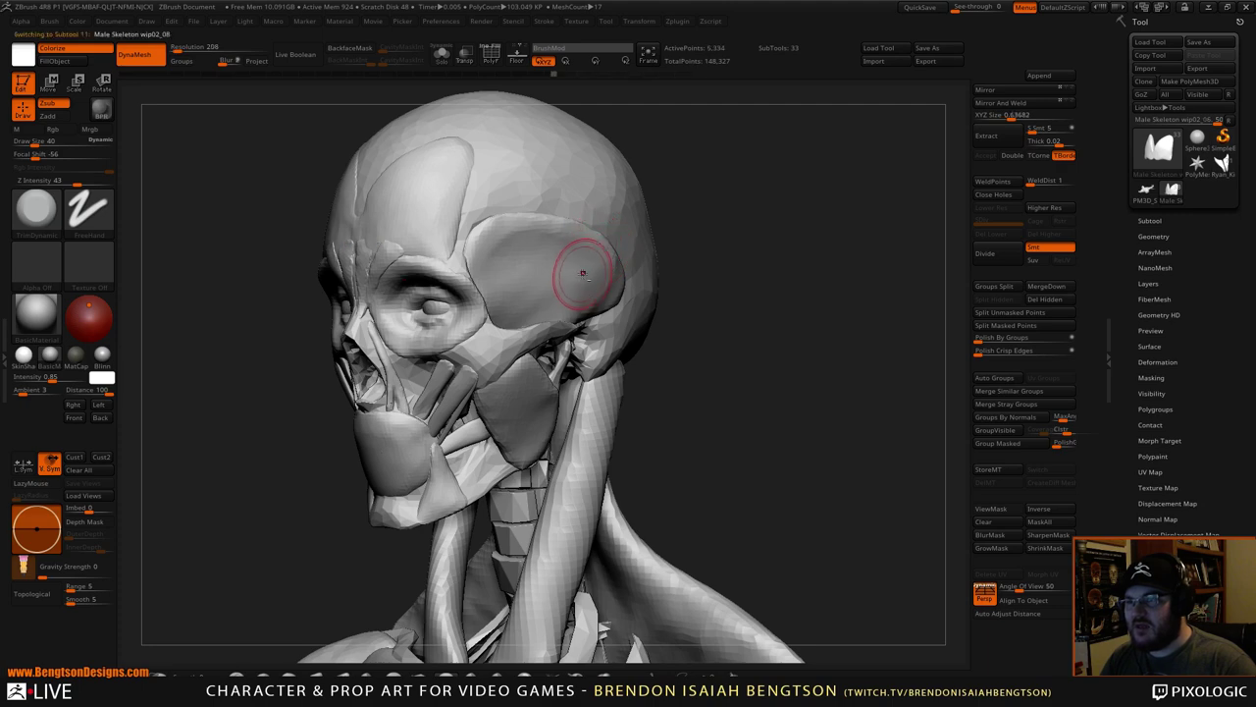
pyautogui.keyDown('alt'); pyautogui.moveTo(758, 231); pyautogui.dragTo(723, 354); pyautogui.keyUp('alt')
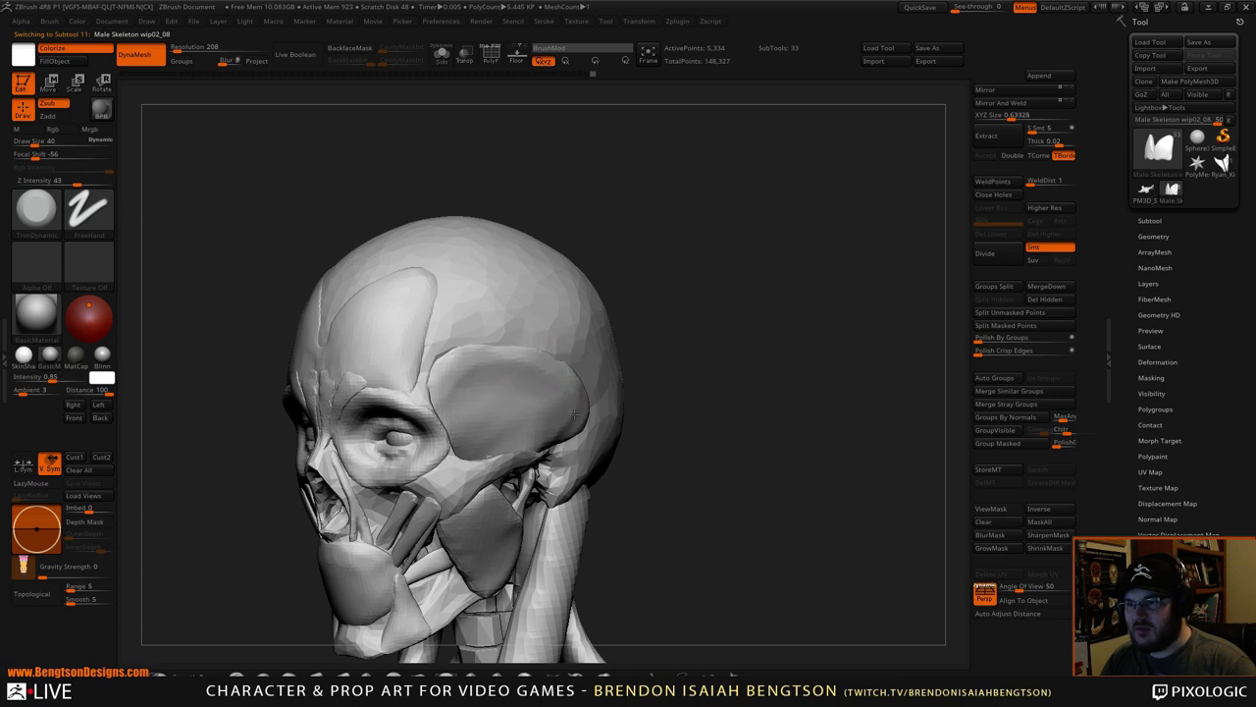
pyautogui.moveTo(643, 366)
pyautogui.keyDown('shift'); pyautogui.mouseDown()
pyautogui.moveTo(693, 323)
pyautogui.moveTo(776, 197)
pyautogui.mouseUp(); pyautogui.keyUp('shift')
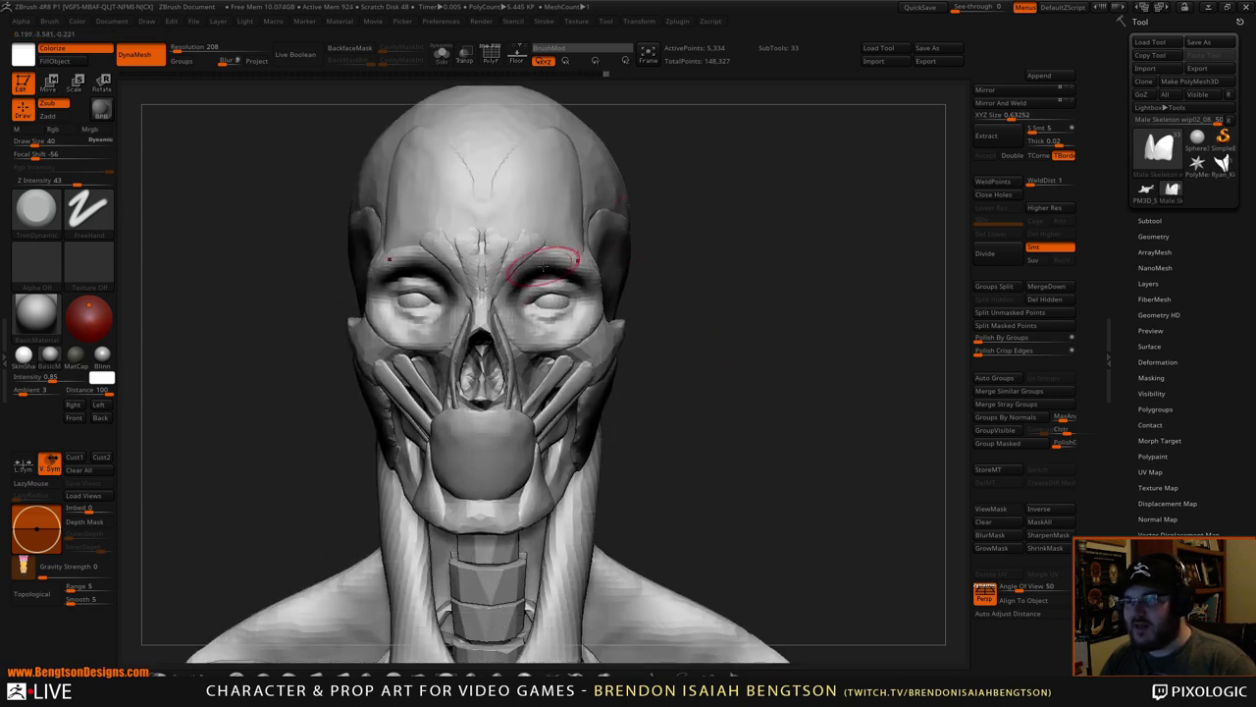
pyautogui.keyDown('alt'); pyautogui.moveTo(699, 285); pyautogui.dragTo(721, 348); pyautogui.keyUp('alt')
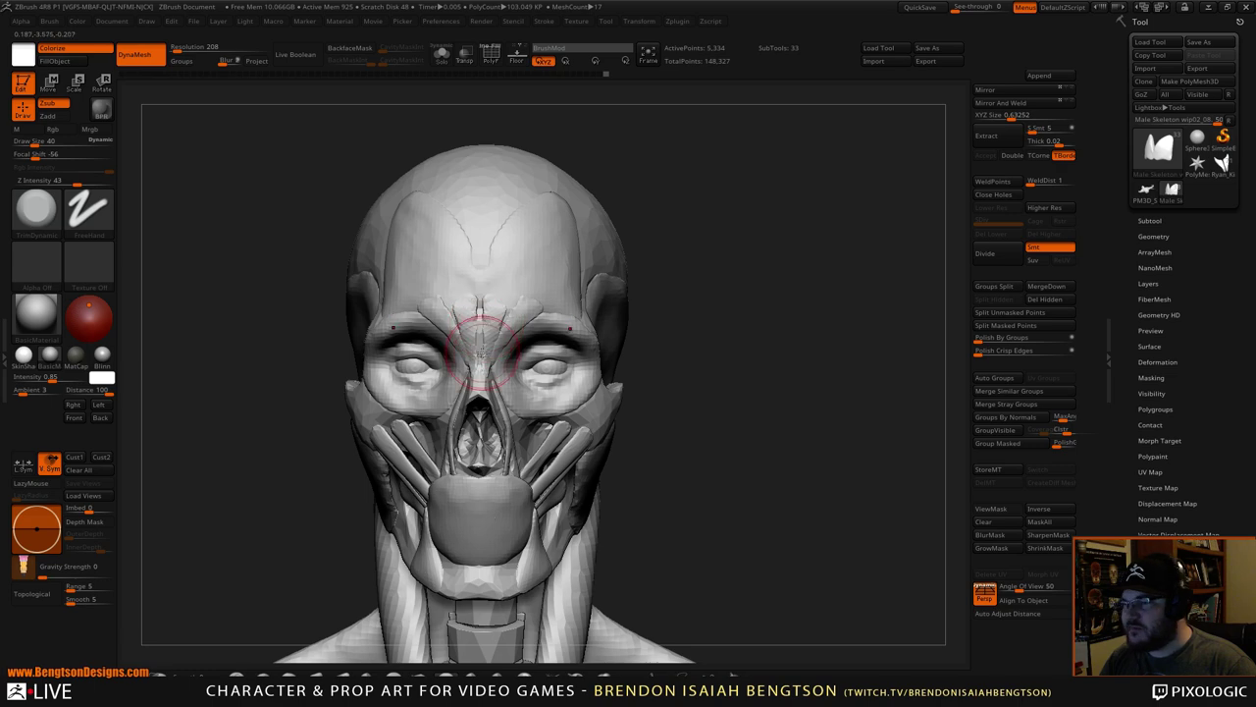
pyautogui.keyDown('alt'); pyautogui.moveTo(731, 336); pyautogui.dragTo(736, 158); pyautogui.keyUp('alt')
pyautogui.moveTo(781, 253); pyautogui.dragTo(717, 272)
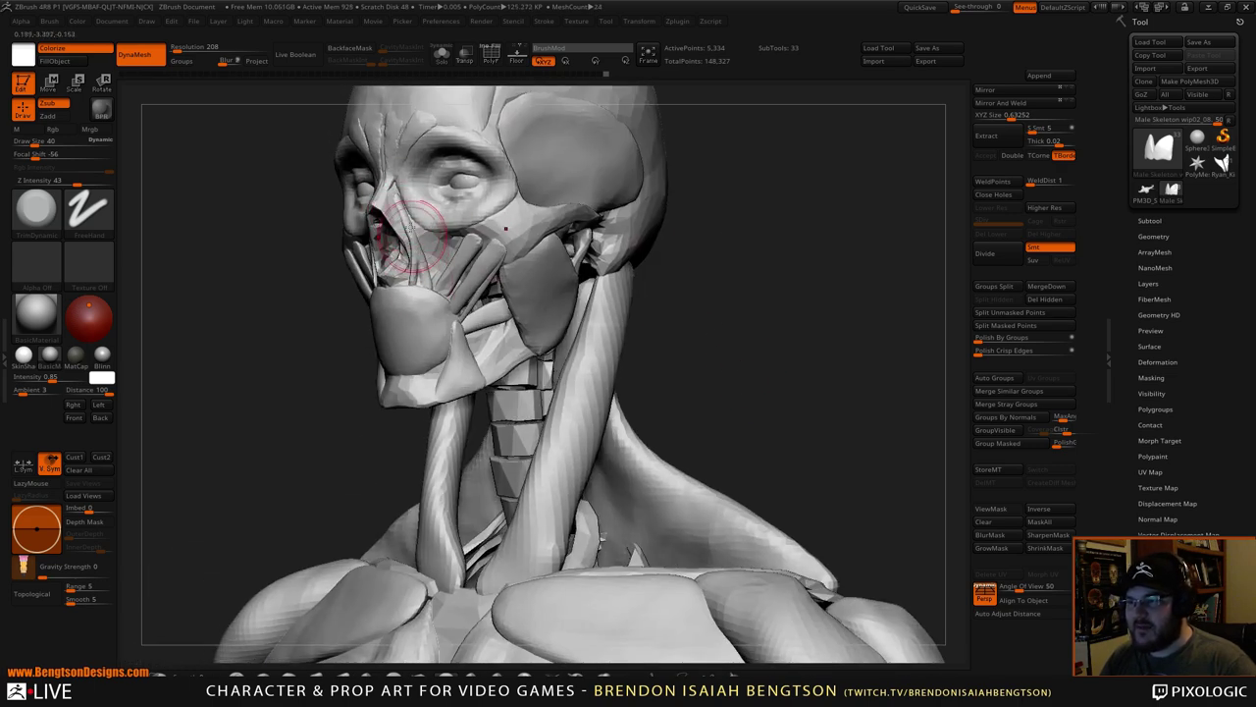
pyautogui.moveTo(726, 334); pyautogui.dragTo(773, 295)
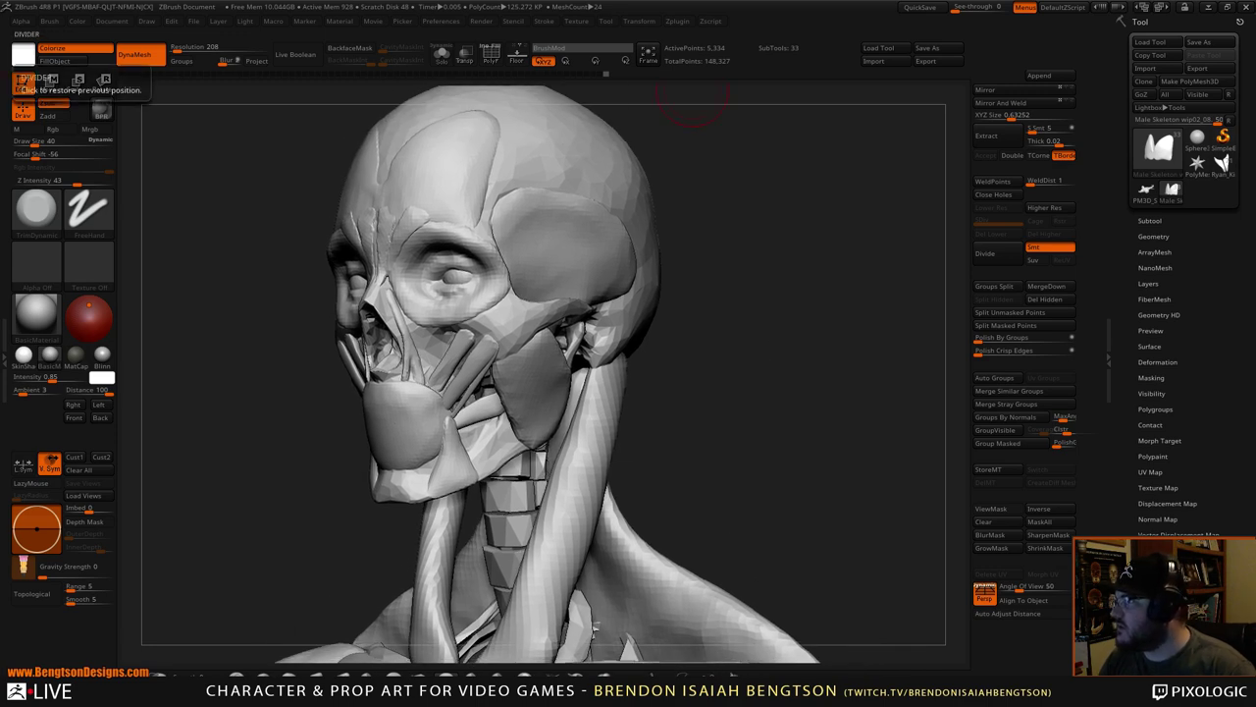
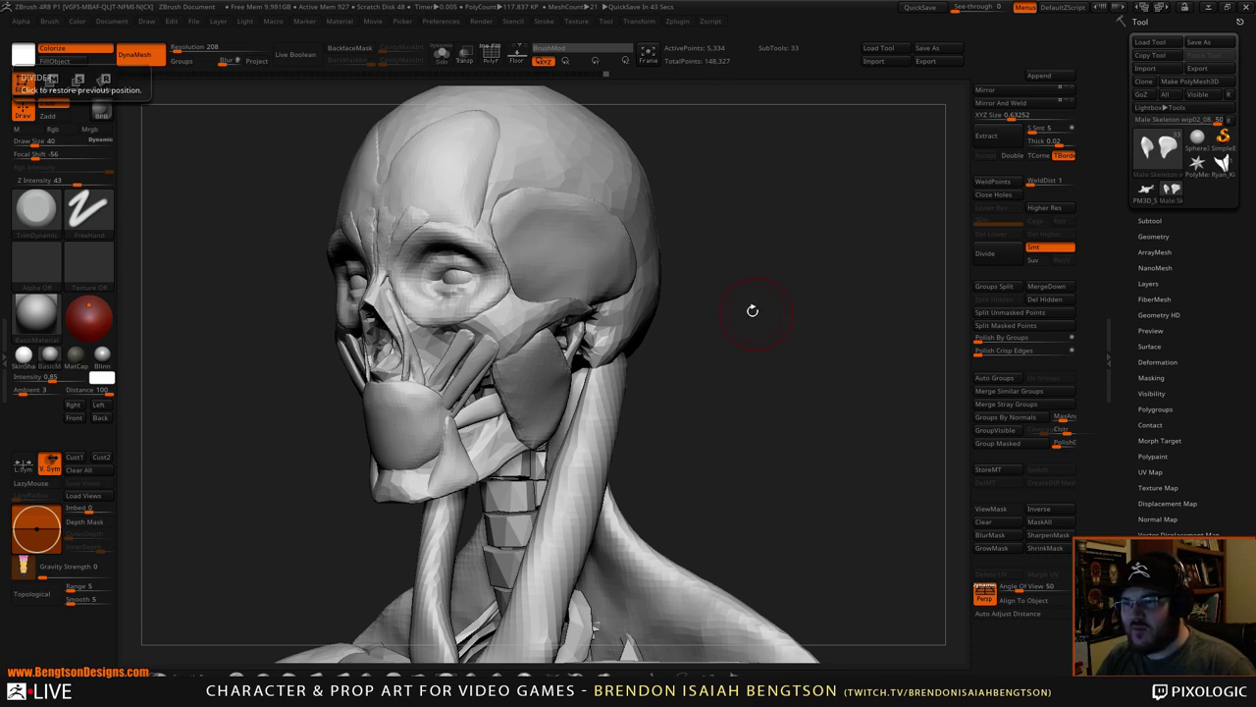
pyautogui.keyDown('shift'); pyautogui.moveTo(653, 307); pyautogui.dragTo(519, 350); pyautogui.keyUp('shift')
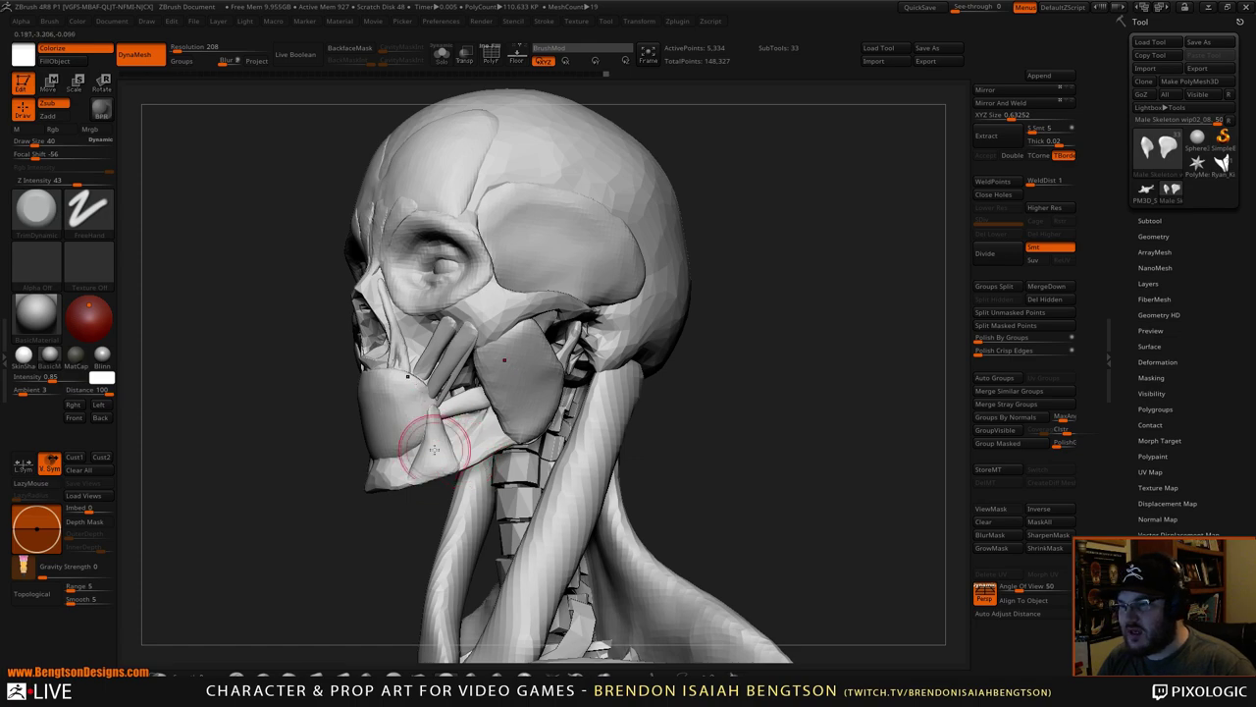
# - Fill the hollow surface of the temporalis muscles with the ClayBuildup brush at size 49, viewed from above and behind the cheekbone
pyautogui.moveTo(799, 407); pyautogui.dragTo(446, 422)
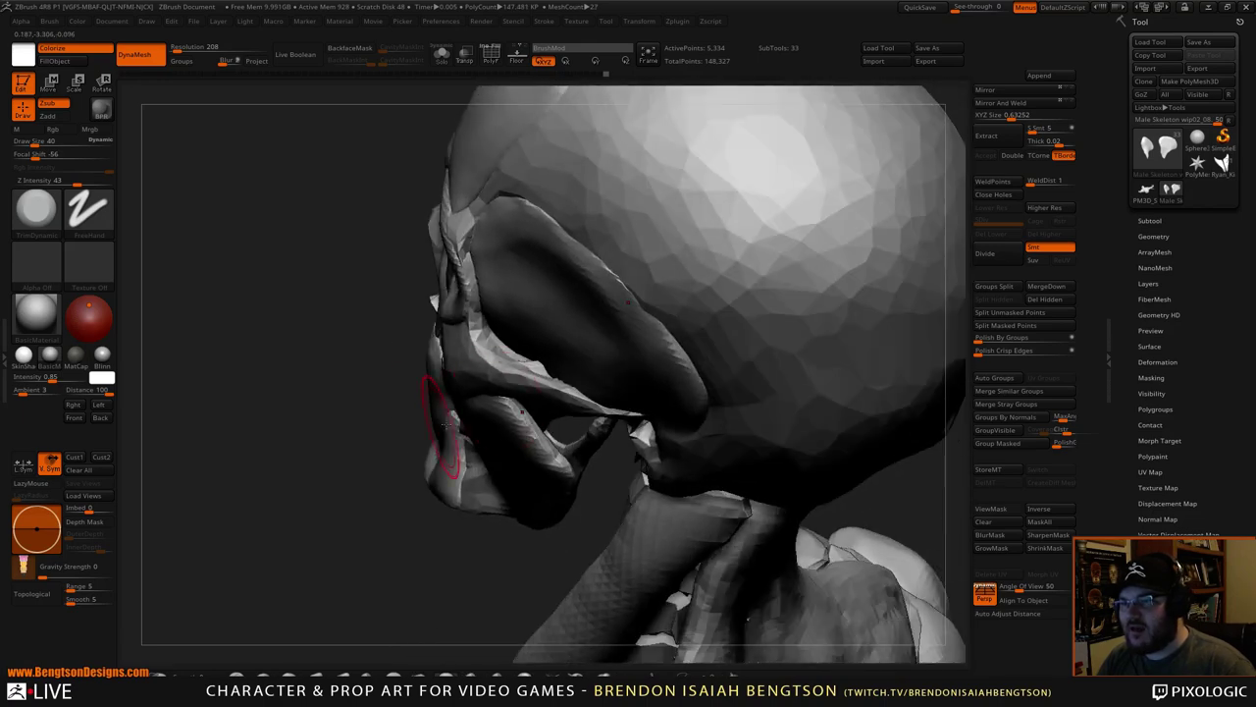
pyautogui.press('1')
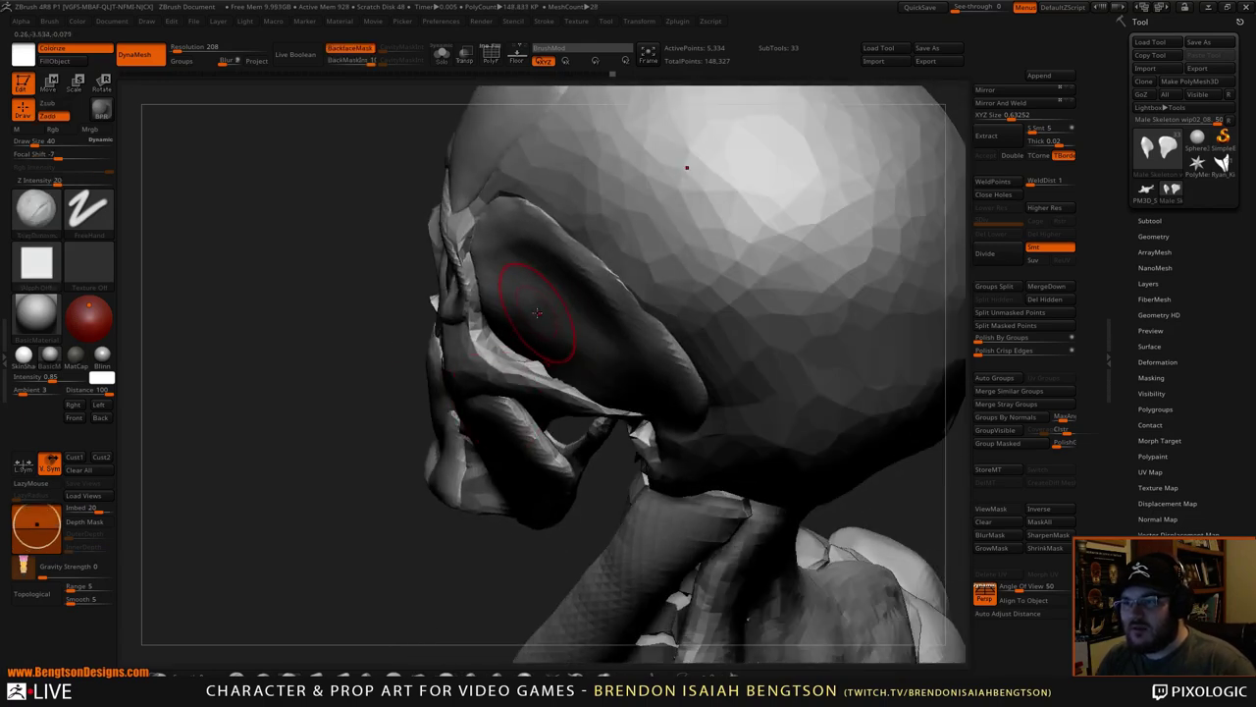
pyautogui.press('space')
pyautogui.moveTo(547, 323); pyautogui.dragTo(554, 323)
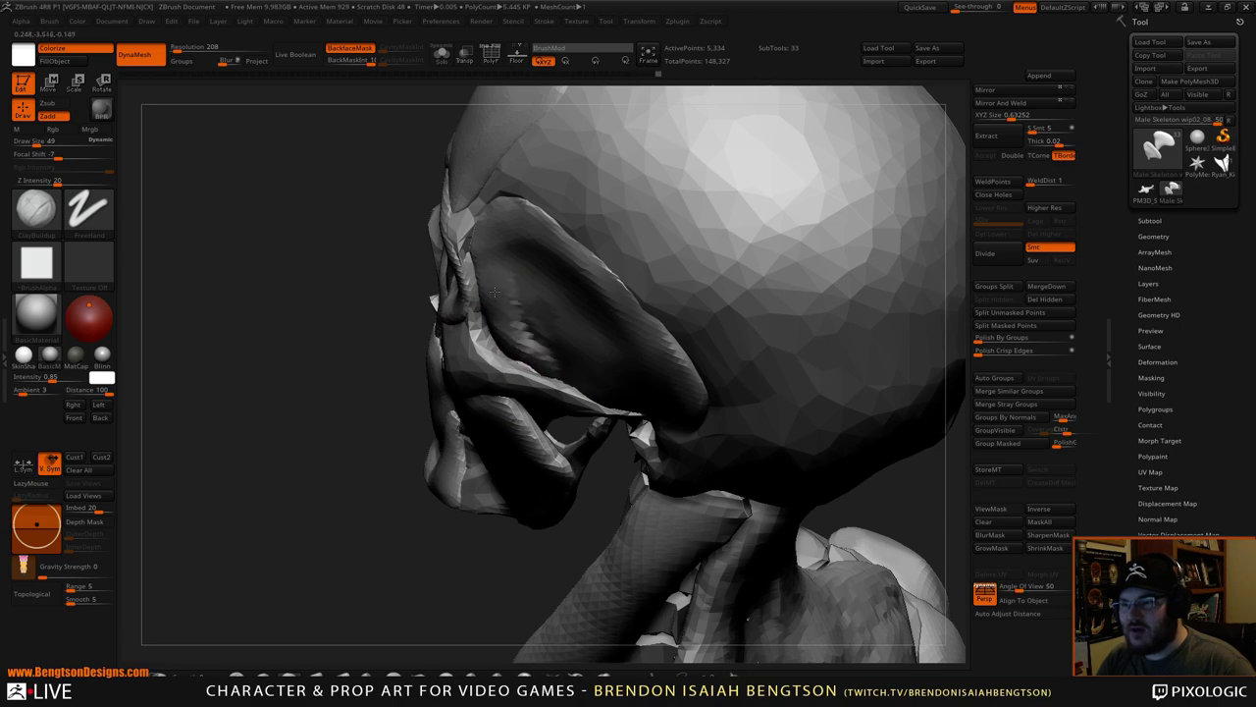
pyautogui.moveTo(521, 283)
pyautogui.mouseDown()
pyautogui.moveTo(556, 343)
pyautogui.moveTo(581, 349)
pyautogui.mouseUp()
pyautogui.moveTo(568, 282)
pyautogui.mouseDown()
pyautogui.moveTo(591, 341)
pyautogui.moveTo(605, 336)
pyautogui.mouseUp()
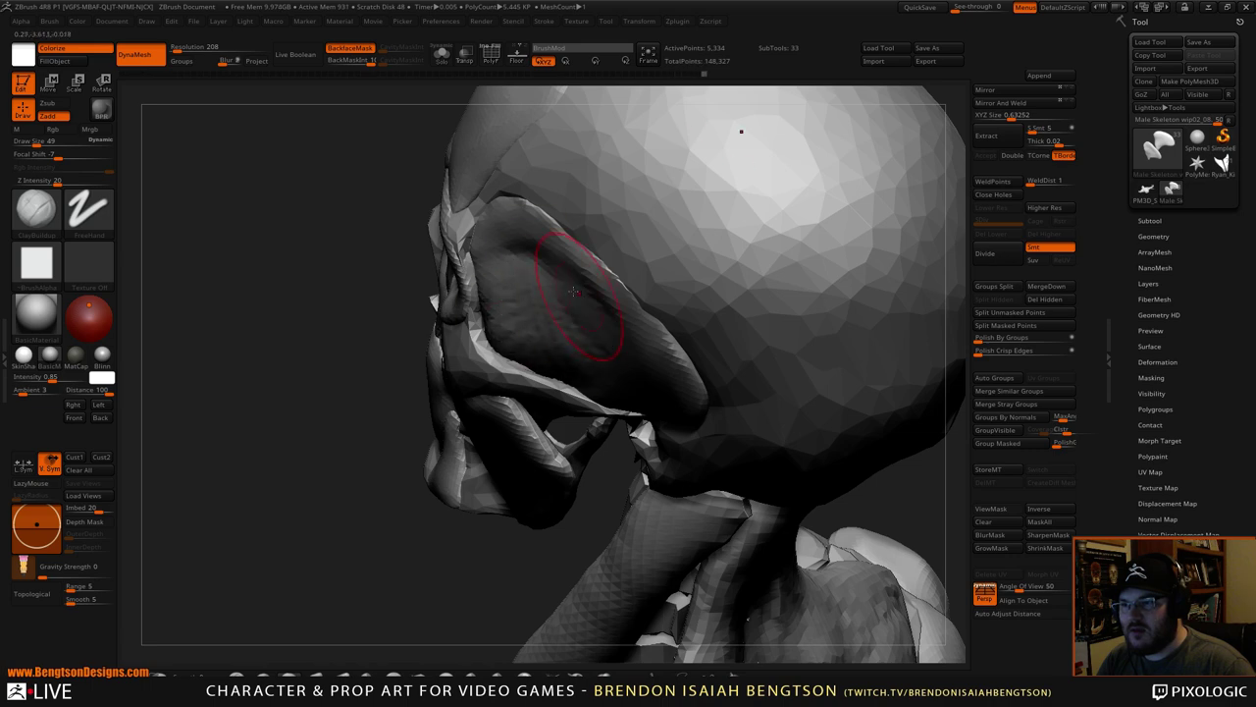
pyautogui.moveTo(541, 255); pyautogui.dragTo(556, 278)
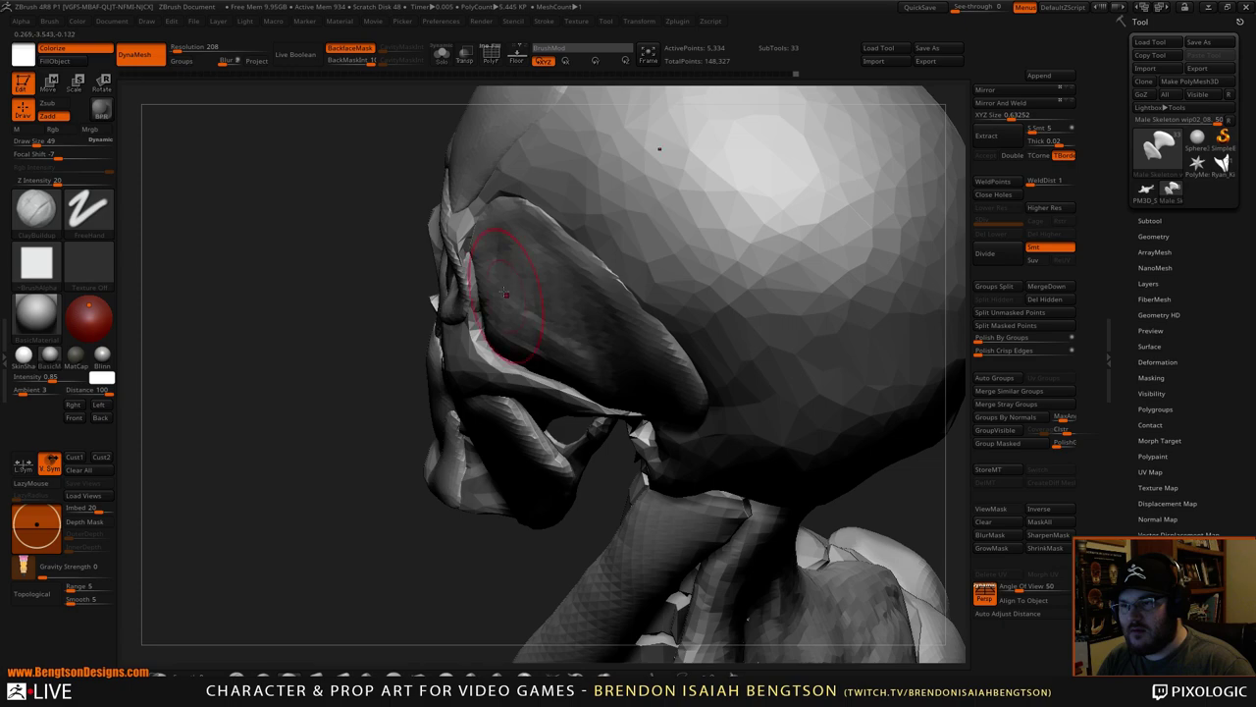
# - Pull the lower front end of the temporalis muscles down toward the cheekbone with the Move Topological brush at size 58
pyautogui.moveTo(364, 502)
pyautogui.mouseDown()
pyautogui.moveTo(550, 431)
pyautogui.moveTo(467, 463)
pyautogui.moveTo(420, 364)
pyautogui.moveTo(694, 316)
pyautogui.moveTo(550, 330)
pyautogui.mouseUp()
pyautogui.press('b')
pyautogui.press('m')
pyautogui.press('t')
pyautogui.press('space')
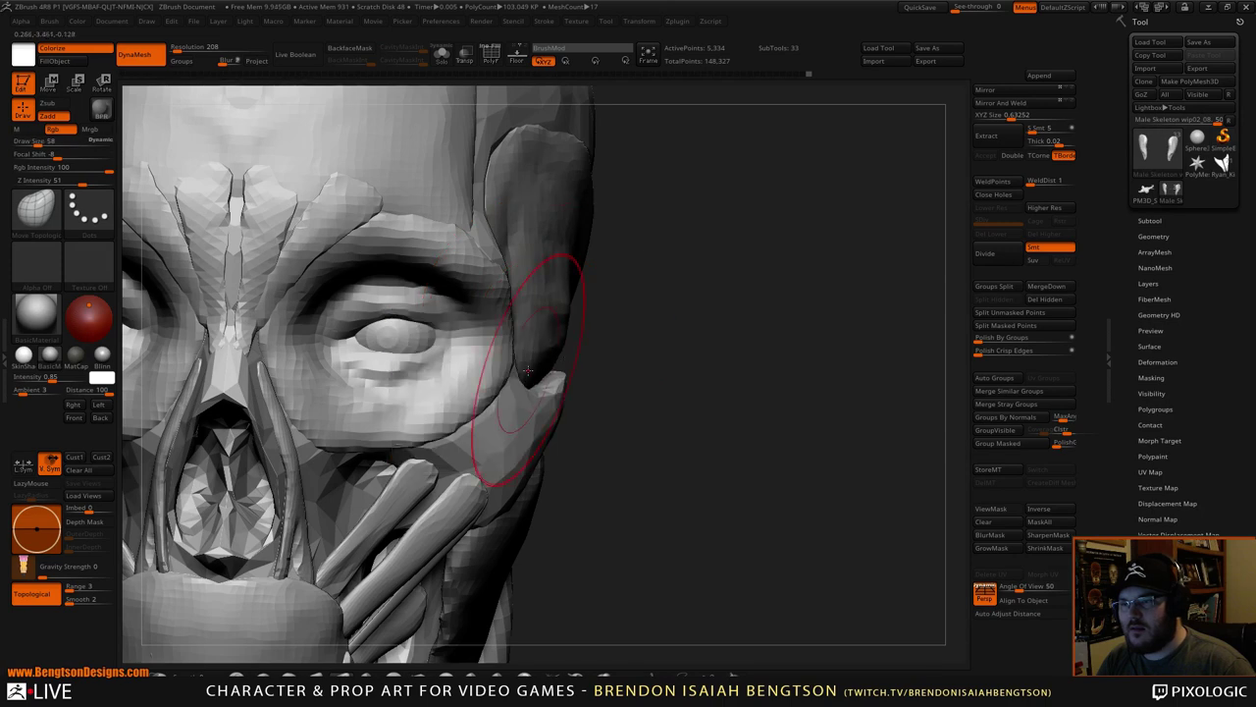
pyautogui.moveTo(528, 371); pyautogui.dragTo(549, 374)
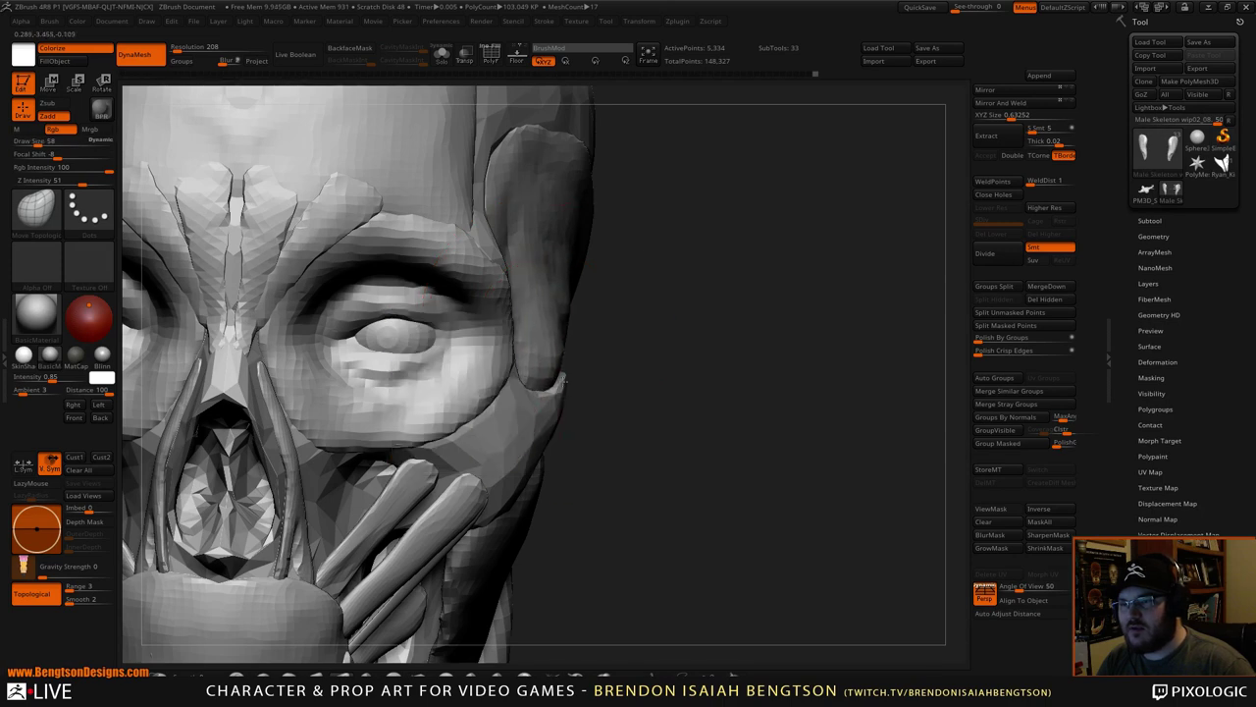
pyautogui.moveTo(679, 340); pyautogui.dragTo(637, 338)
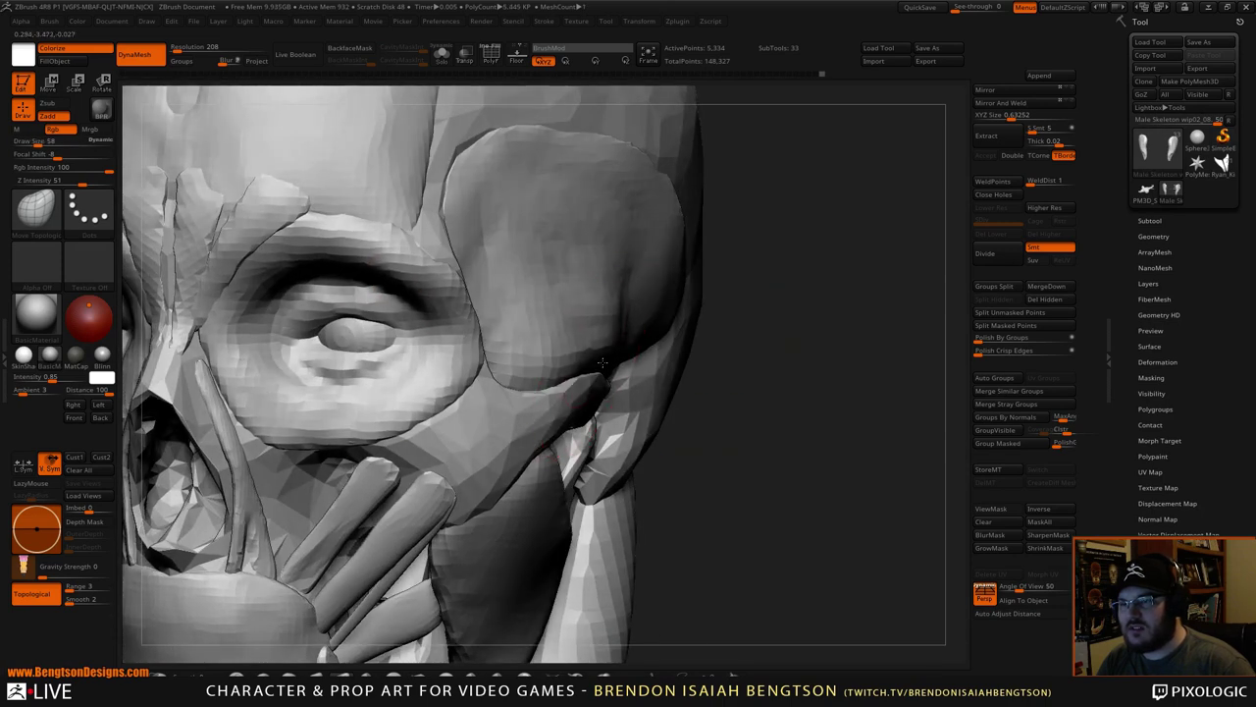
# - Adjust the outer contour of the temporalis muscles above the cheekbone with the Move Topological brush, working from behind and from the front
pyautogui.moveTo(819, 402); pyautogui.dragTo(560, 375)
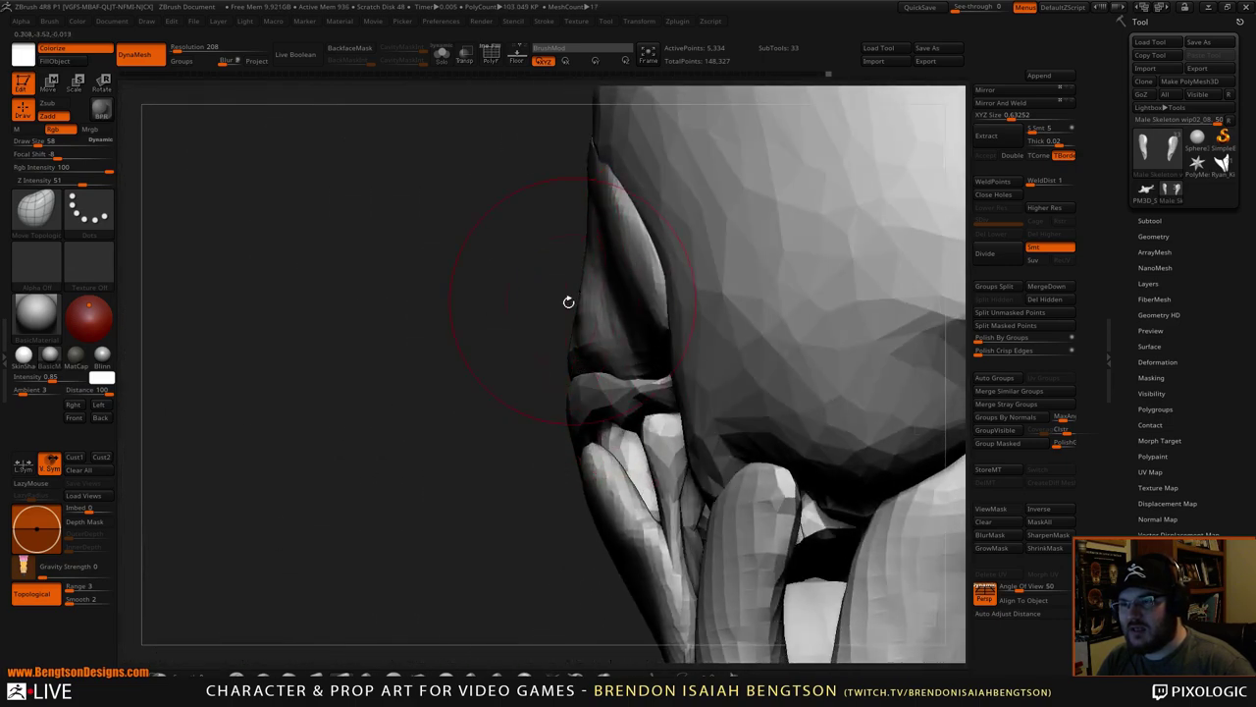
pyautogui.moveTo(568, 301); pyautogui.dragTo(587, 232)
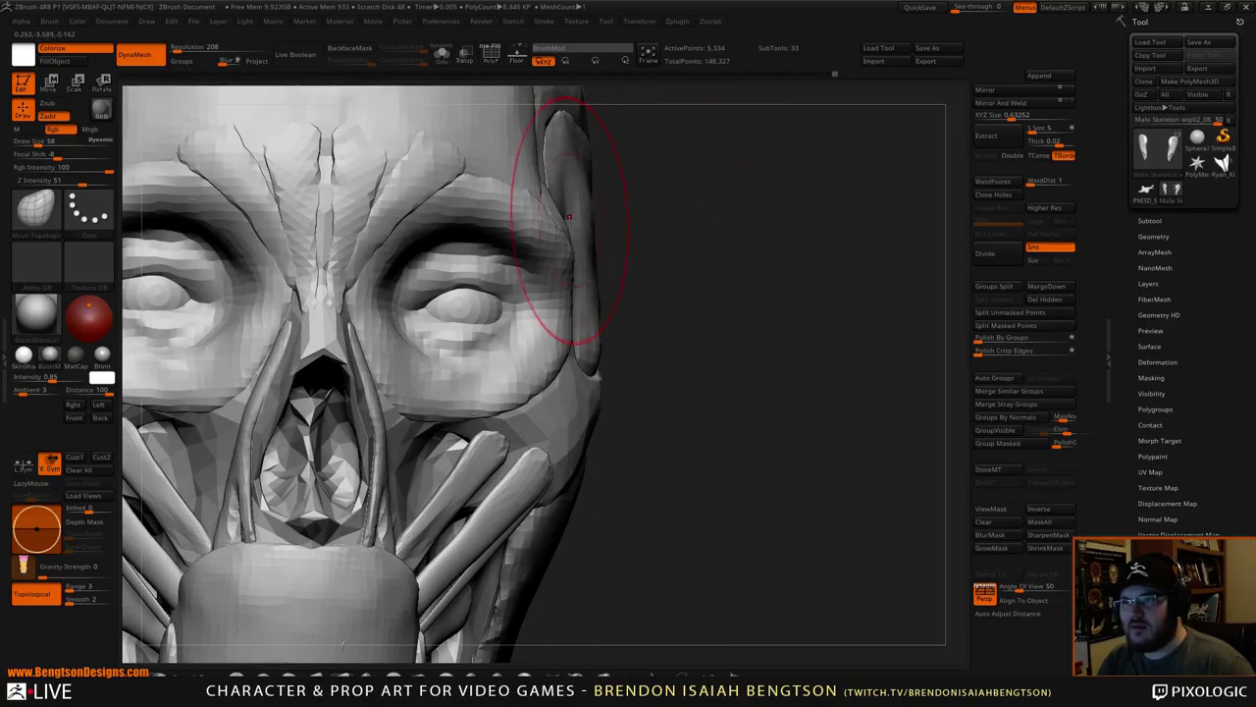
pyautogui.moveTo(696, 275); pyautogui.dragTo(586, 236)
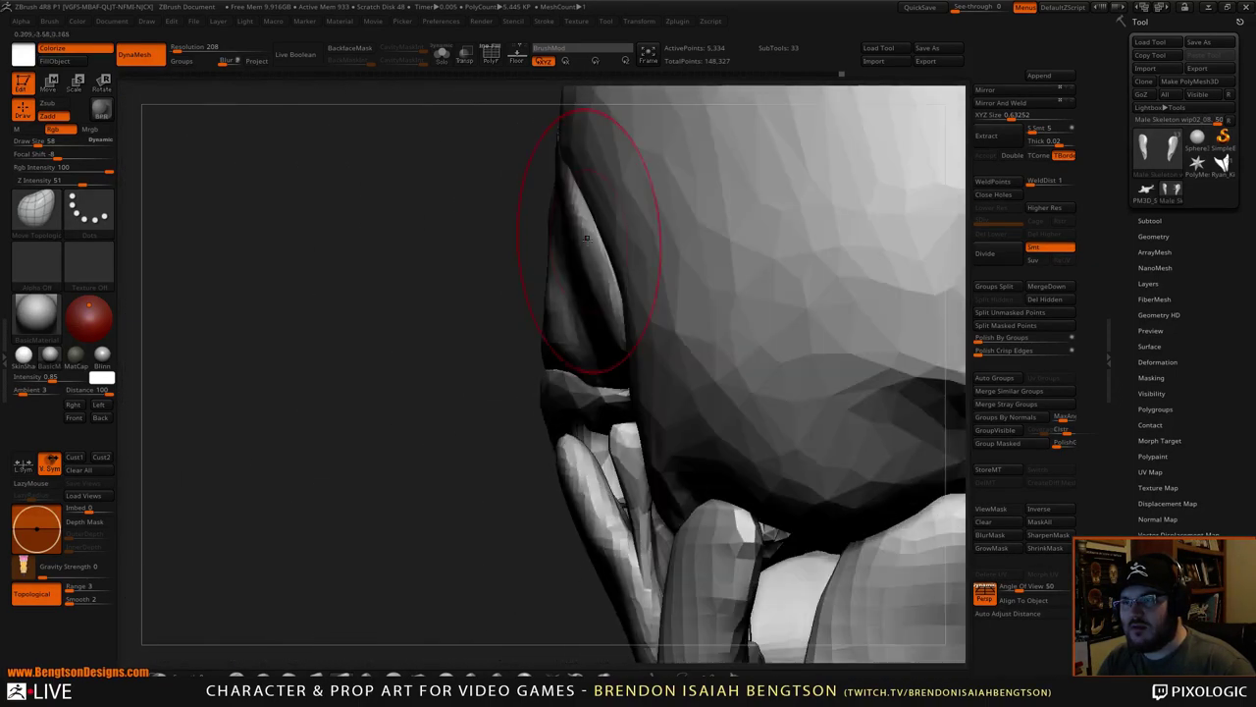
pyautogui.moveTo(491, 300); pyautogui.dragTo(546, 261)
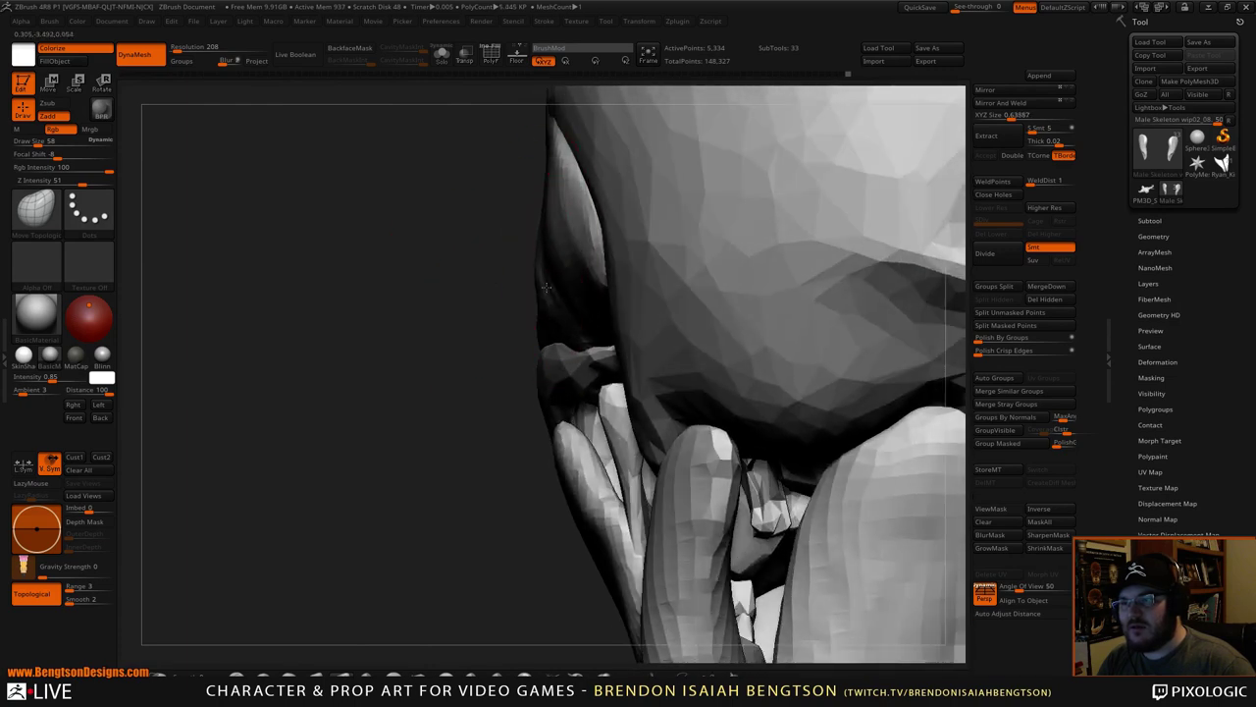
# - Smooth the outer surface of the temporalis muscles with the Smooth brush at size 37
pyautogui.moveTo(463, 250)
pyautogui.mouseDown()
pyautogui.moveTo(728, 342)
pyautogui.moveTo(673, 267)
pyautogui.moveTo(773, 302)
pyautogui.moveTo(788, 336)
pyautogui.moveTo(737, 324)
pyautogui.mouseUp()
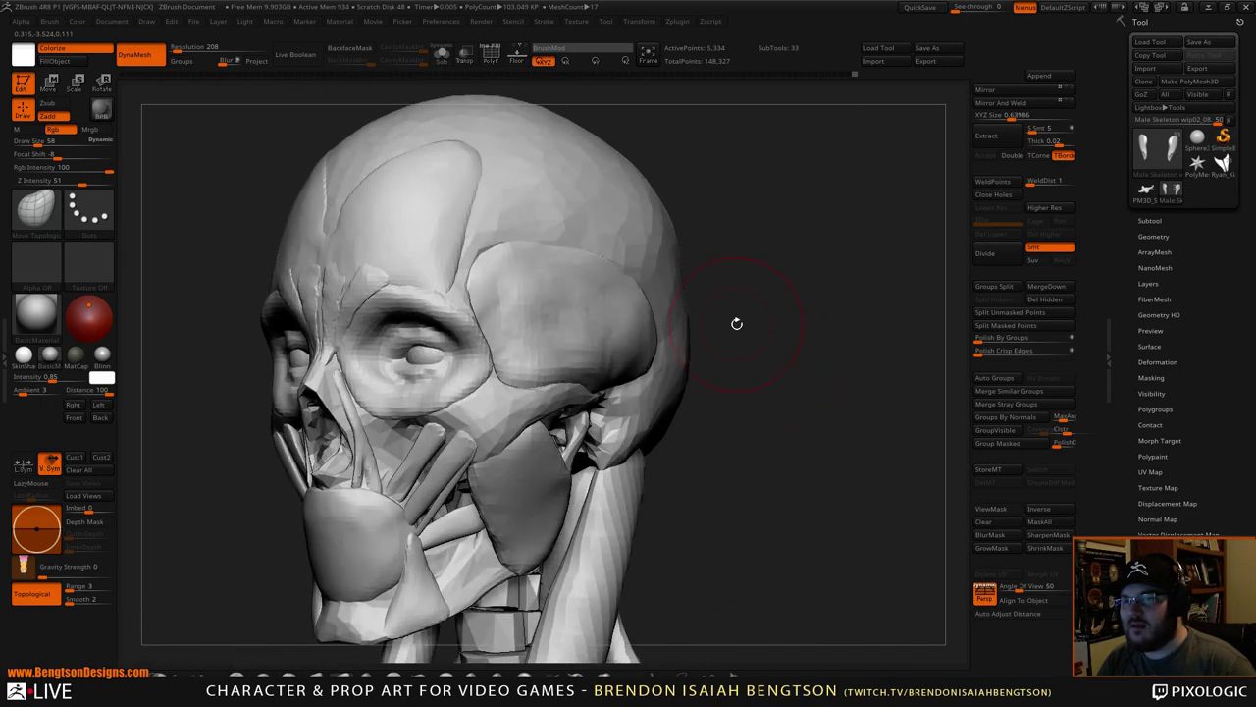
pyautogui.press('space')
pyautogui.moveTo(600, 341); pyautogui.dragTo(535, 369)
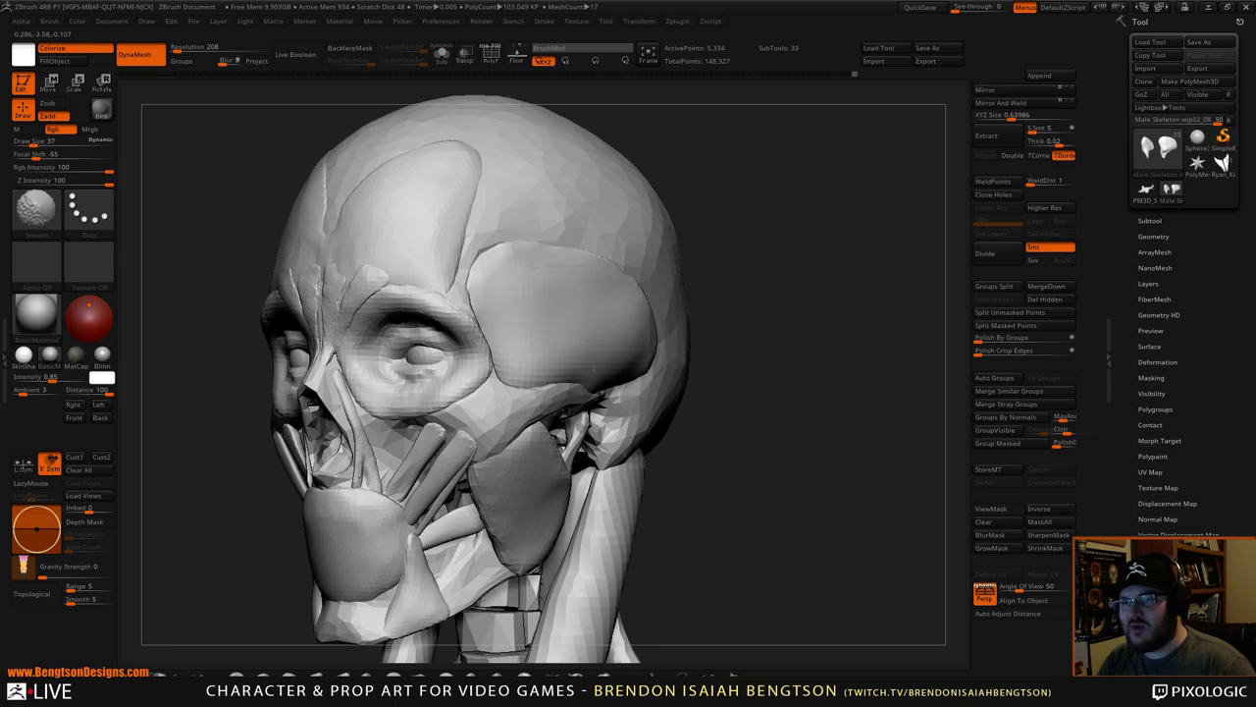
# - Examine the temporalis muscles and the overall head shape from front, side, three-quarter and raised views
pyautogui.moveTo(796, 432)
pyautogui.keyDown('alt'); pyautogui.mouseDown()
pyautogui.moveTo(805, 311)
pyautogui.moveTo(821, 384)
pyautogui.moveTo(789, 346)
pyautogui.moveTo(752, 412)
pyautogui.moveTo(786, 316)
pyautogui.mouseUp(); pyautogui.keyUp('alt')
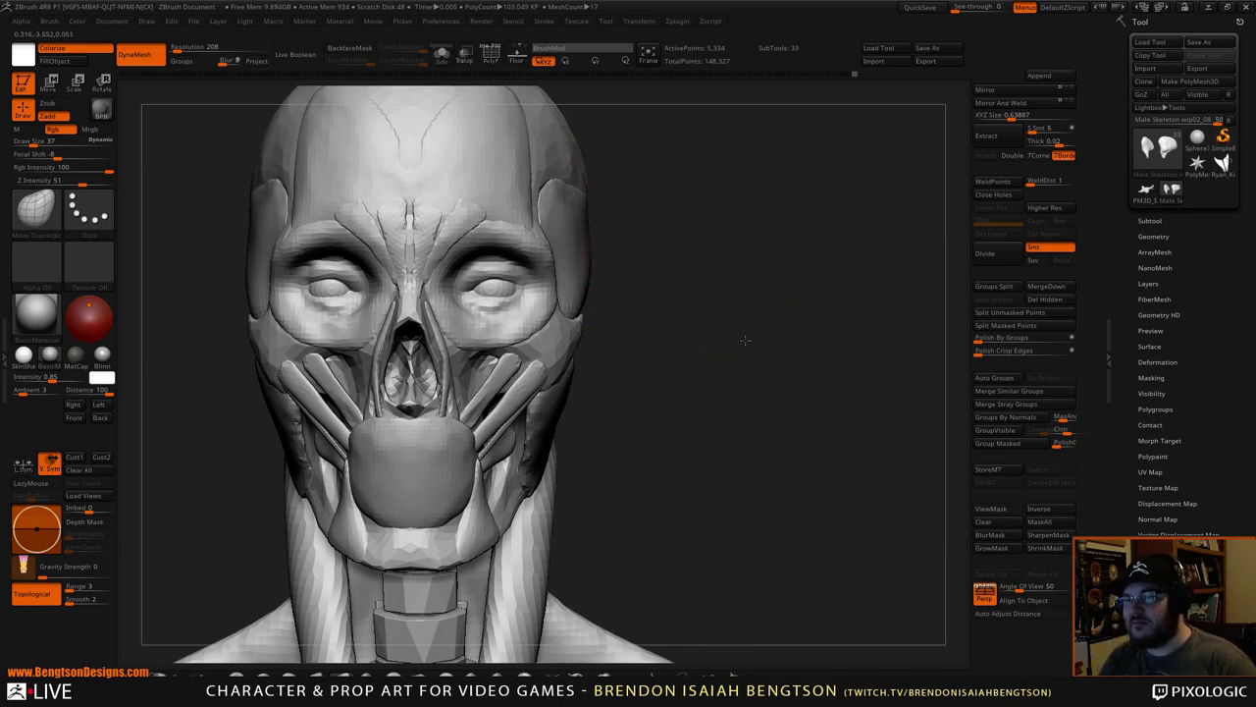
pyautogui.moveTo(743, 340)
pyautogui.keyDown('alt'); pyautogui.mouseDown()
pyautogui.moveTo(725, 210)
pyautogui.moveTo(755, 289)
pyautogui.moveTo(684, 292)
pyautogui.moveTo(741, 293)
pyautogui.moveTo(769, 396)
pyautogui.moveTo(865, 516)
pyautogui.moveTo(752, 357)
pyautogui.mouseUp(); pyautogui.keyUp('alt')
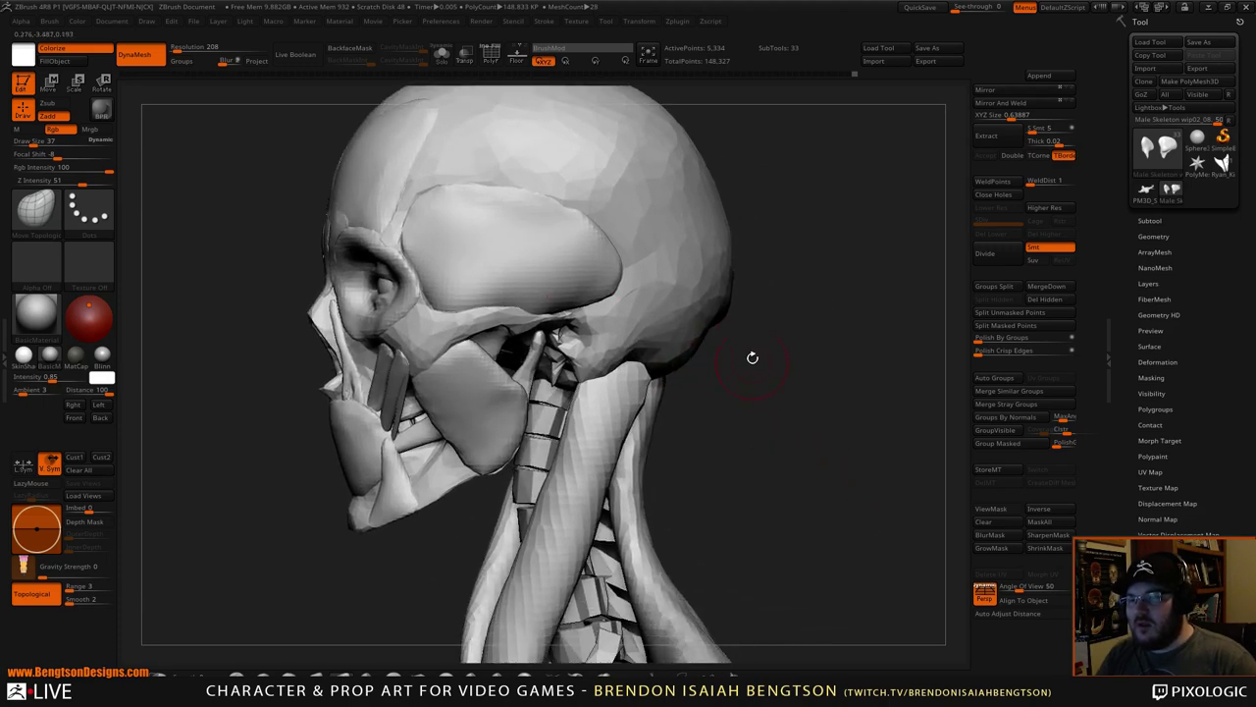
pyautogui.moveTo(788, 395); pyautogui.dragTo(580, 205)
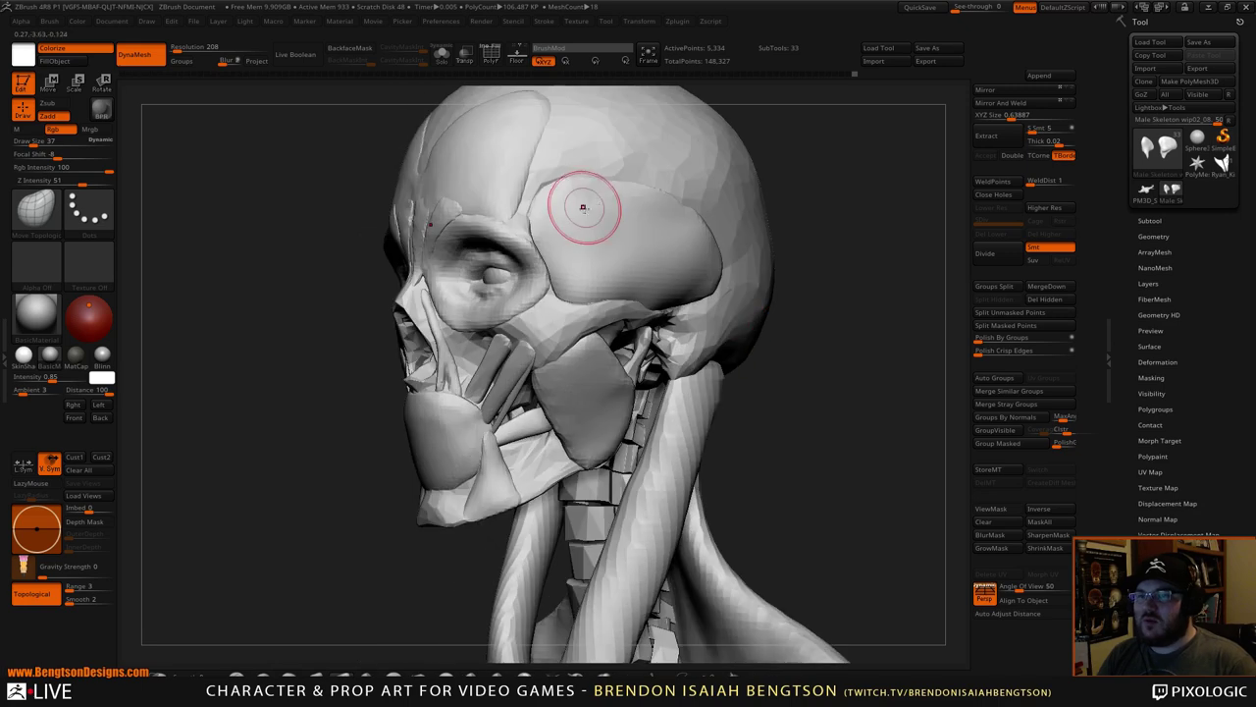
pyautogui.moveTo(903, 359); pyautogui.dragTo(835, 391)
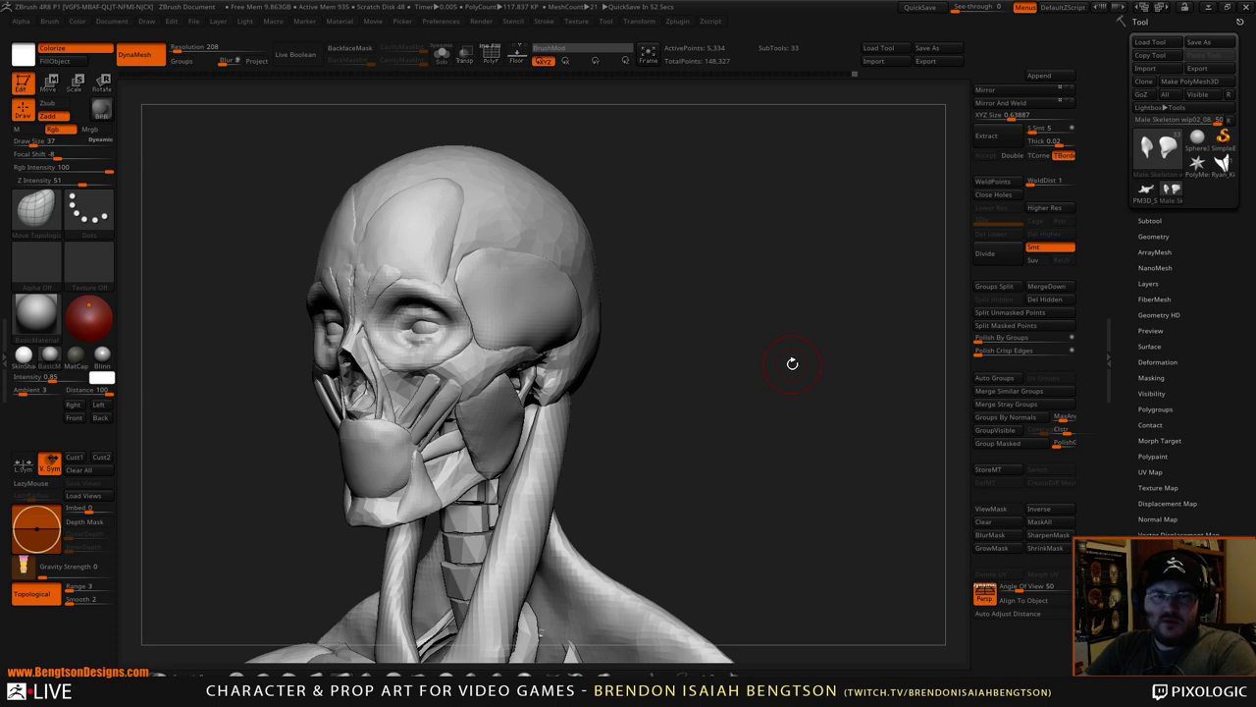
pyautogui.moveTo(776, 382); pyautogui.dragTo(802, 395)
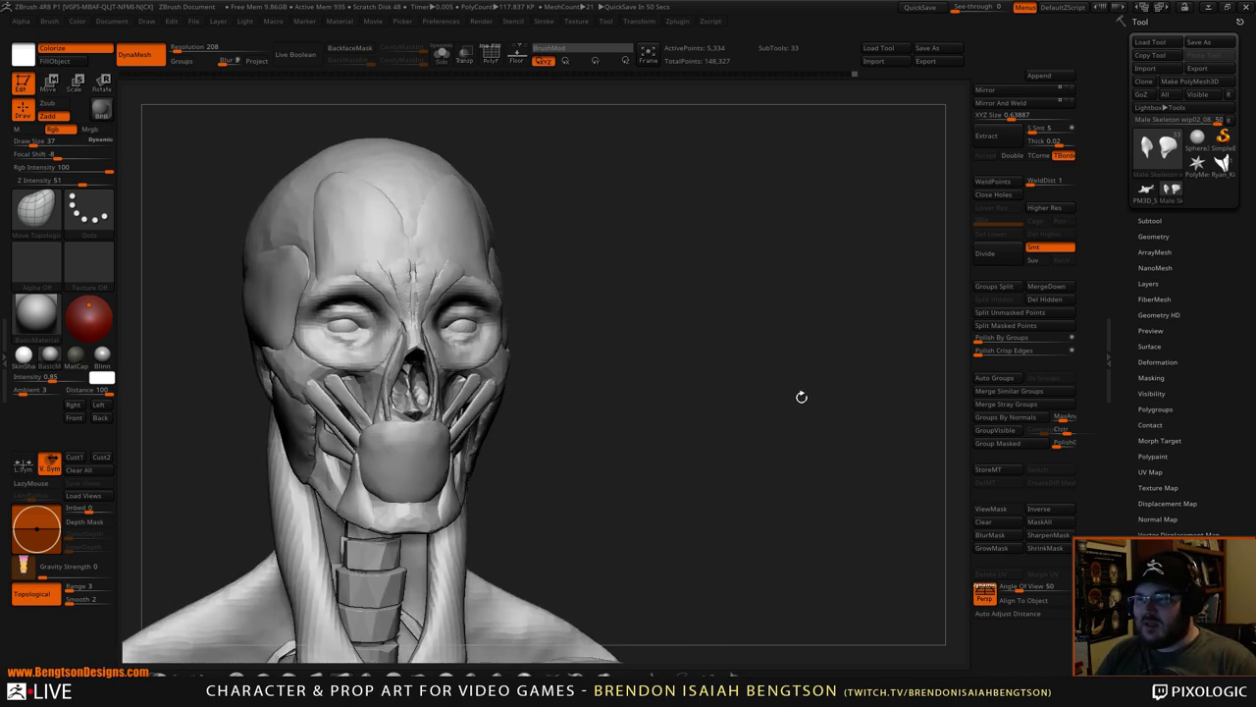
pyautogui.keyDown('shift'); pyautogui.moveTo(714, 386); pyautogui.dragTo(682, 382); pyautogui.keyUp('shift')
pyautogui.moveTo(683, 382)
pyautogui.keyDown('alt'); pyautogui.mouseDown()
pyautogui.moveTo(760, 406)
pyautogui.moveTo(793, 395)
pyautogui.moveTo(808, 333)
pyautogui.moveTo(852, 397)
pyautogui.moveTo(802, 346)
pyautogui.mouseUp(); pyautogui.keyUp('alt')
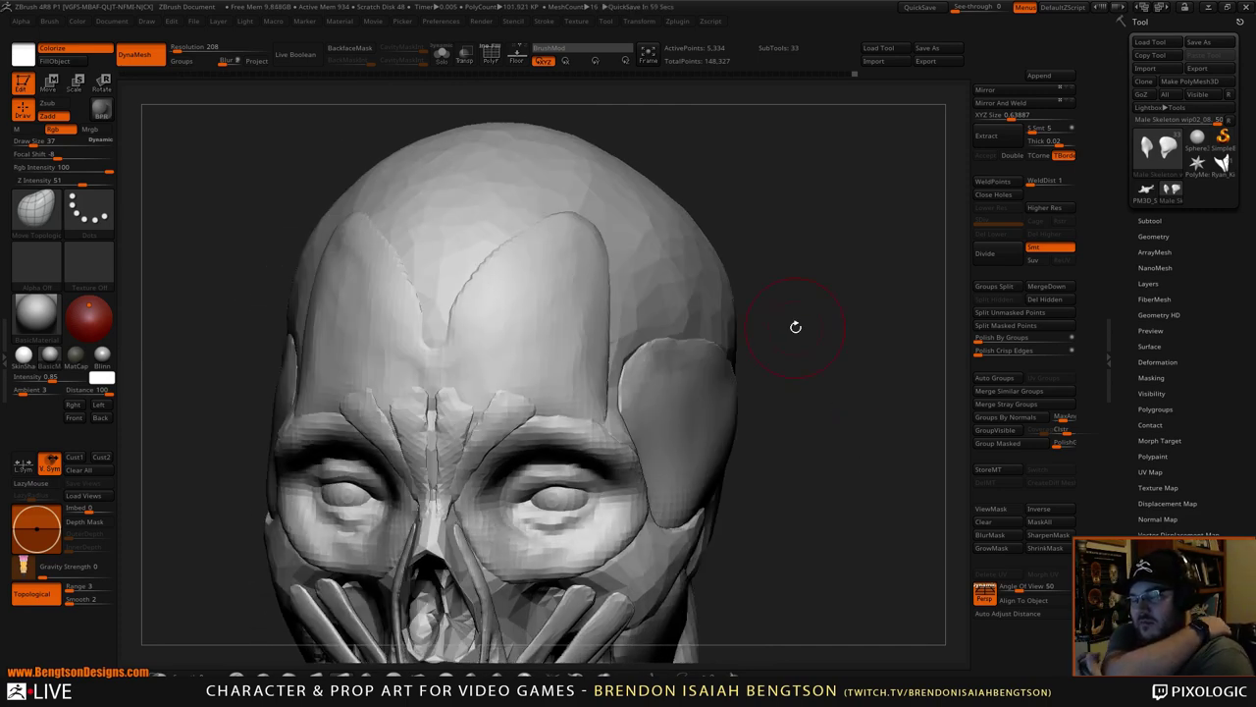
pyautogui.moveTo(769, 393)
pyautogui.mouseDown()
pyautogui.moveTo(786, 394)
pyautogui.moveTo(751, 351)
pyautogui.mouseUp()
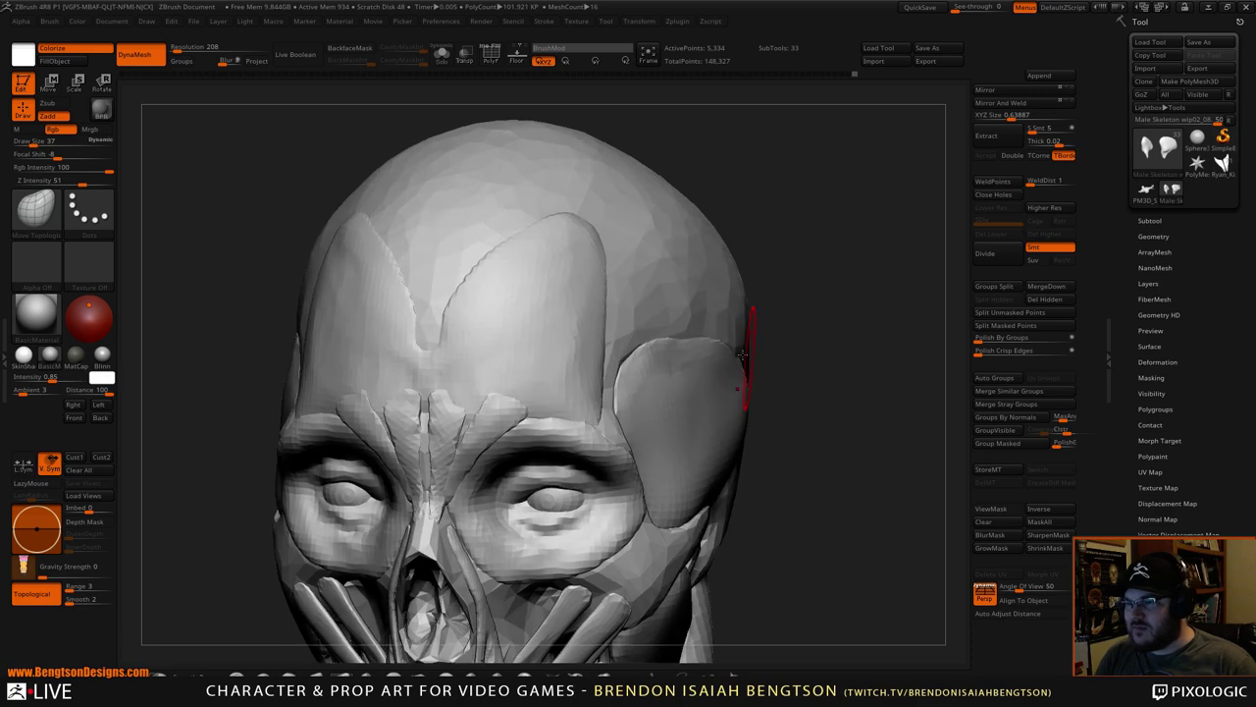
# - Select the central muscle between the brows and adjust its upper ends against the forehead with the Move Topological brush
pyautogui.keyDown('alt'); pyautogui.click(442, 414); pyautogui.keyUp('alt')
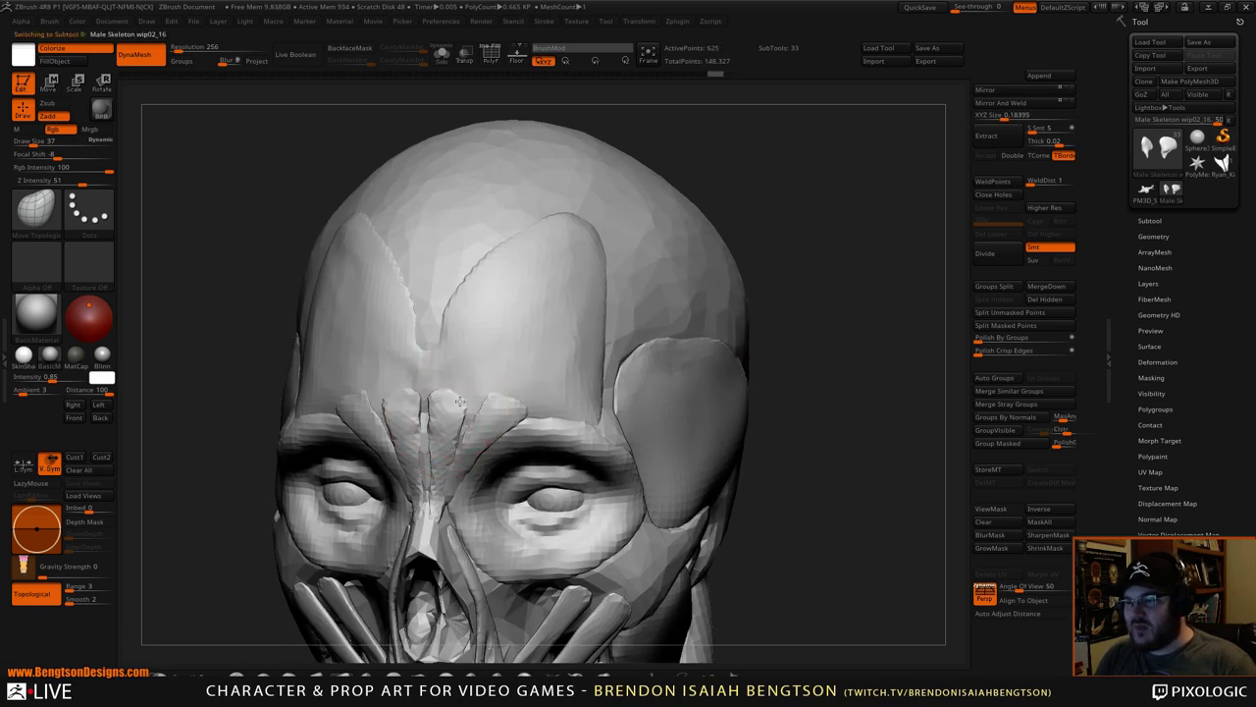
pyautogui.moveTo(799, 395); pyautogui.dragTo(618, 403)
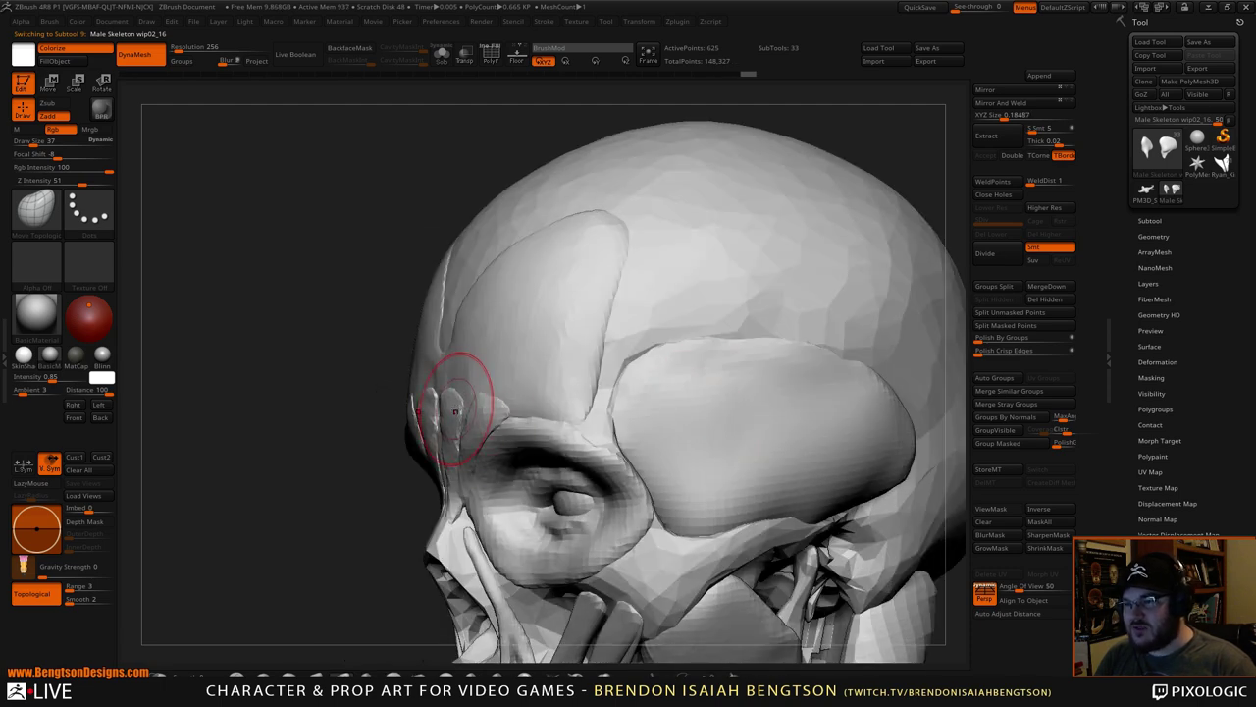
pyautogui.moveTo(294, 378); pyautogui.dragTo(479, 383)
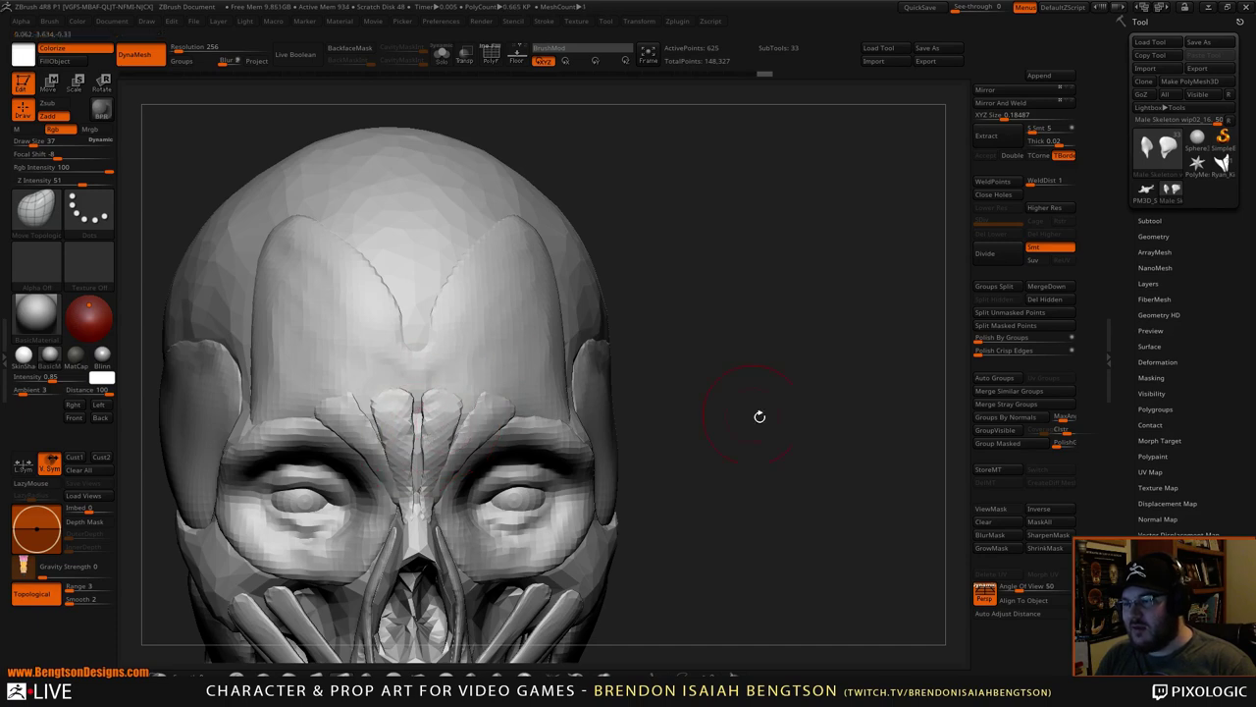
pyautogui.moveTo(756, 419)
pyautogui.mouseDown()
pyautogui.moveTo(774, 272)
pyautogui.moveTo(765, 330)
pyautogui.moveTo(750, 323)
pyautogui.moveTo(793, 317)
pyautogui.moveTo(761, 321)
pyautogui.moveTo(726, 356)
pyautogui.moveTo(811, 383)
pyautogui.moveTo(764, 381)
pyautogui.moveTo(751, 373)
pyautogui.moveTo(808, 364)
pyautogui.moveTo(812, 461)
pyautogui.mouseUp()
pyautogui.keyDown('ctrl'); pyautogui.moveTo(813, 461); pyautogui.dragTo(814, 471, button='right'); pyautogui.keyUp('ctrl')
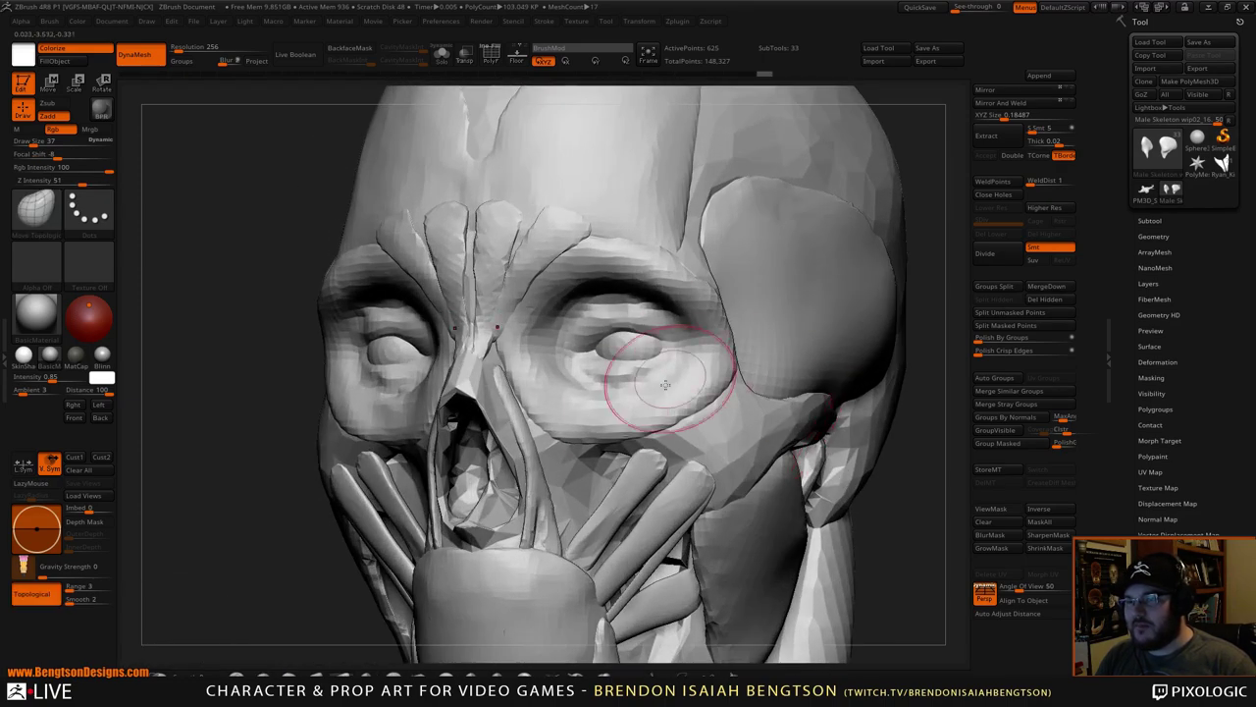
# - Select the slanted cheek muscles beside the mouth and examine them from the front and side
pyautogui.keyDown('alt'); pyautogui.moveTo(590, 439); pyautogui.dragTo(516, 228, button='right'); pyautogui.keyUp('alt')
pyautogui.keyDown('alt'); pyautogui.click(498, 334); pyautogui.keyUp('alt')
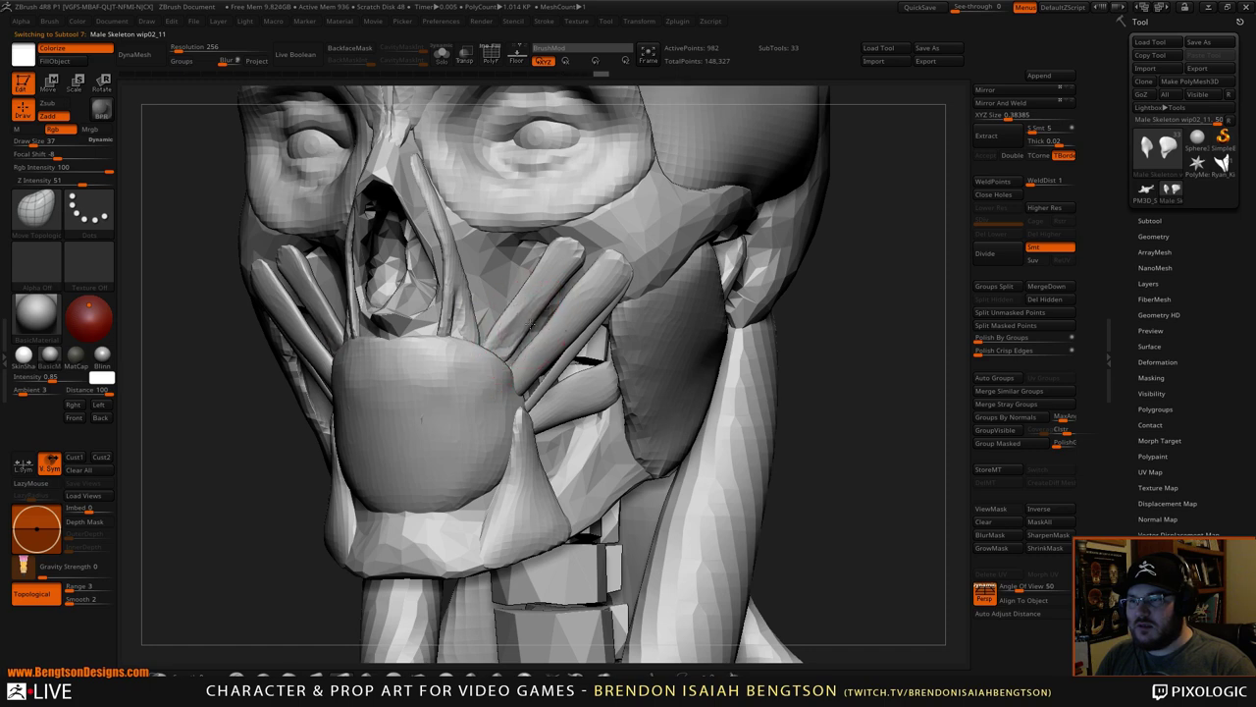
pyautogui.keyDown('alt'); pyautogui.moveTo(877, 430); pyautogui.dragTo(834, 409); pyautogui.keyUp('alt')
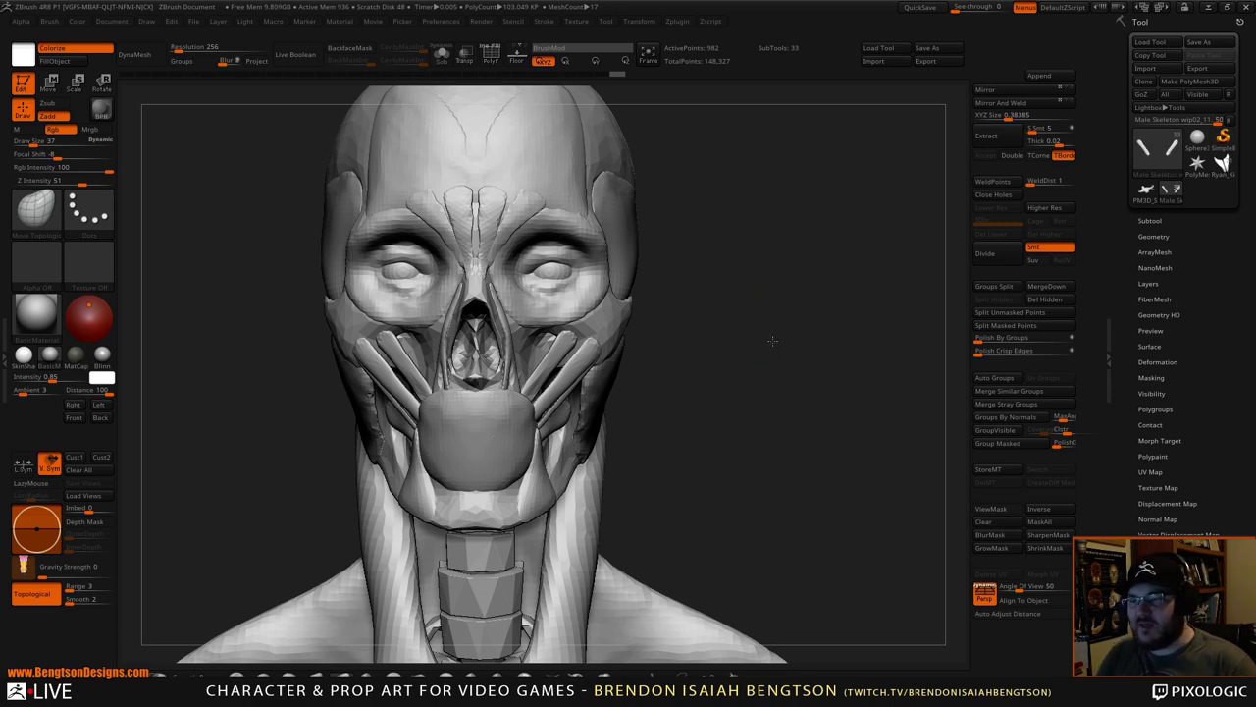
pyautogui.moveTo(772, 340); pyautogui.dragTo(811, 359)
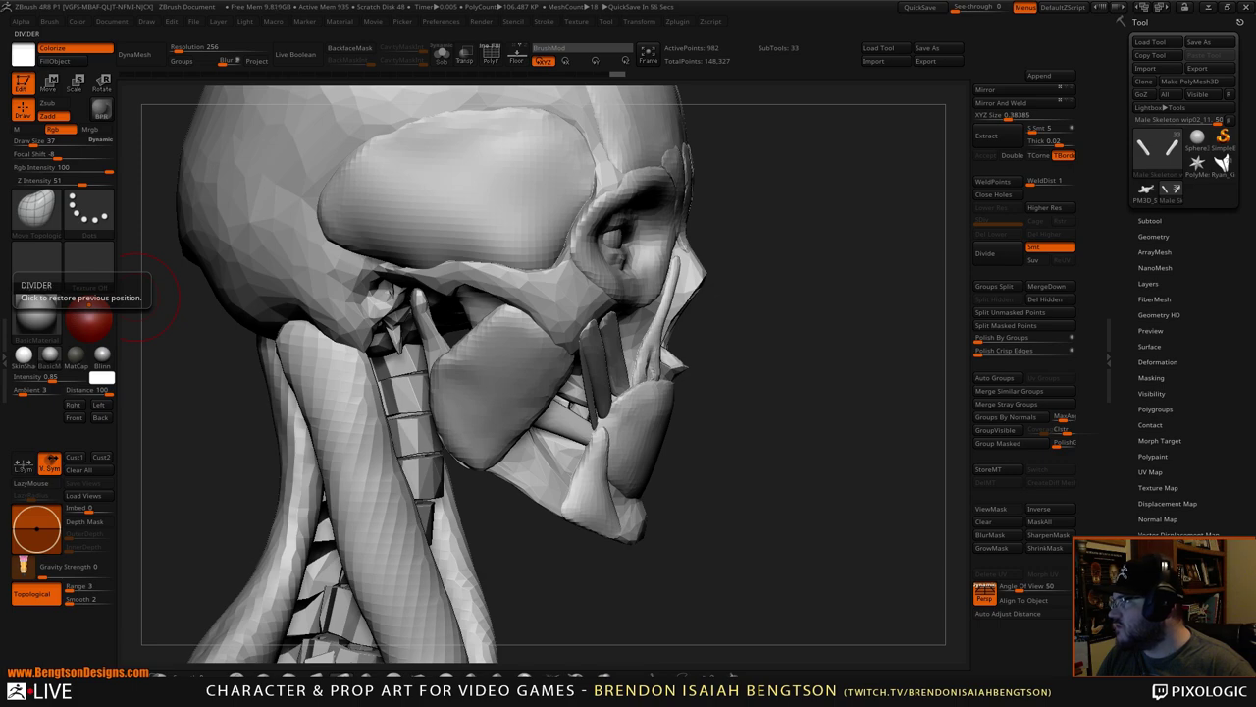
# - Switch to the browser to study the Muscles of Facial Expression diagram, and compare it with the side of the sculpted head in ZBrush
pyautogui.hotkey('alt', 'Tab')
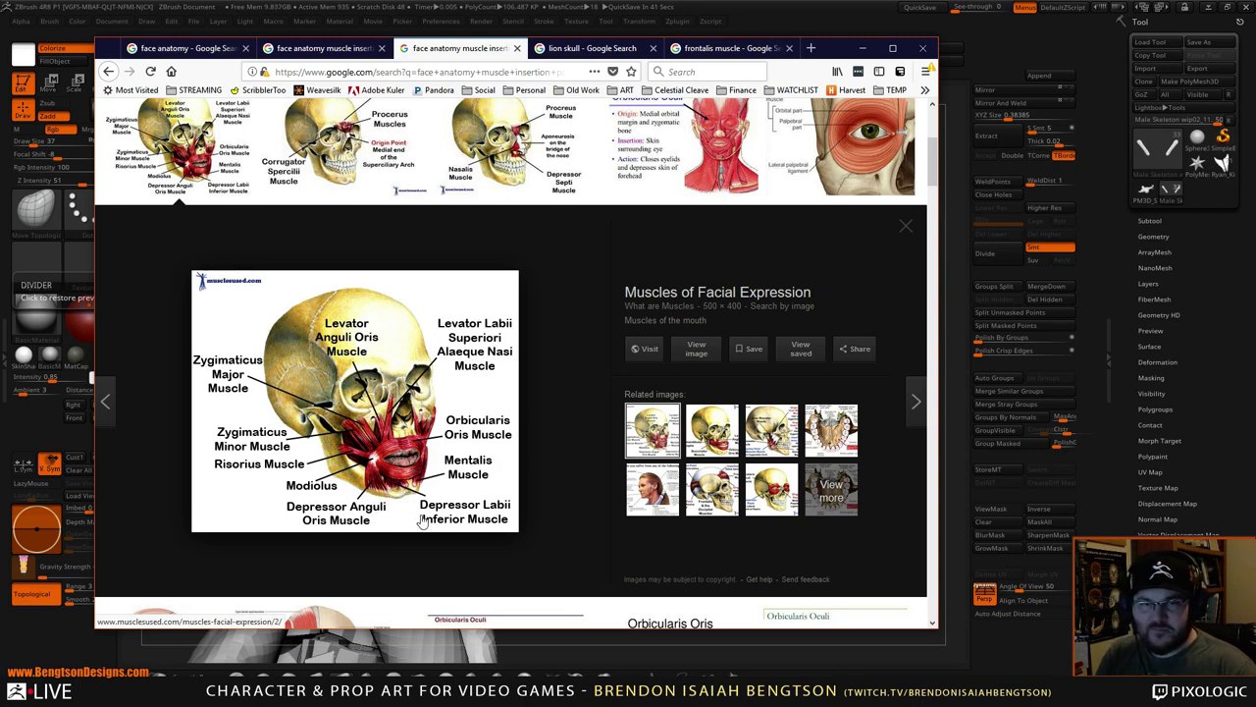
pyautogui.hotkey('alt', 'Tab')
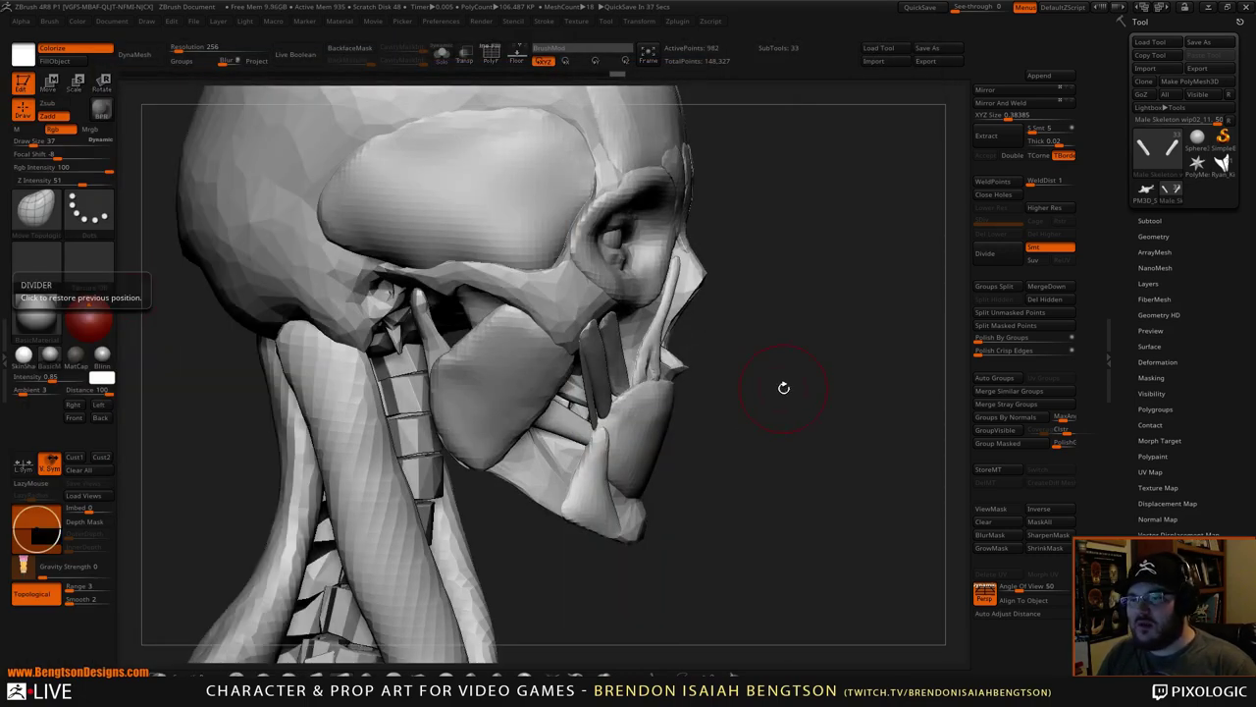
pyautogui.moveTo(785, 387)
pyautogui.mouseDown()
pyautogui.moveTo(797, 397)
pyautogui.moveTo(806, 383)
pyautogui.moveTo(752, 384)
pyautogui.moveTo(738, 371)
pyautogui.moveTo(760, 360)
pyautogui.moveTo(773, 394)
pyautogui.mouseUp()
pyautogui.moveTo(833, 356); pyautogui.dragTo(869, 351)
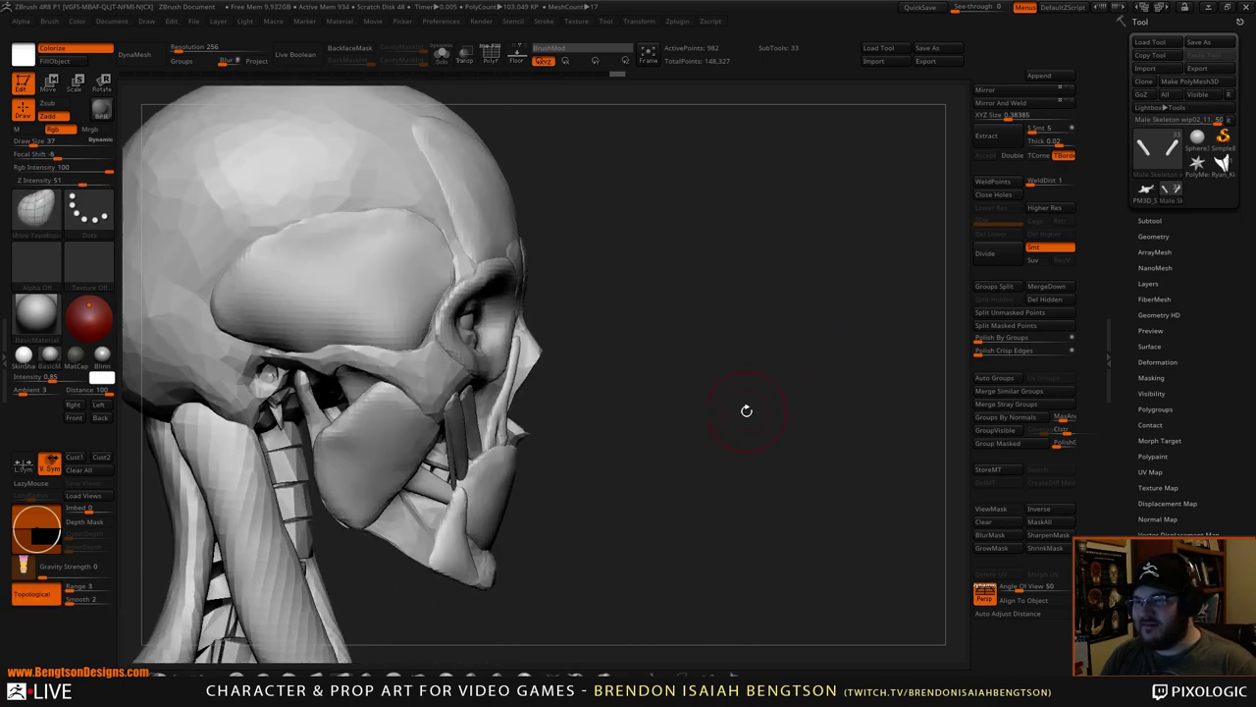
# - Duplicate the triangular muscle pair below the mouth corners as a new subtool and check the copy in isolation
pyautogui.moveTo(746, 412); pyautogui.dragTo(803, 369)
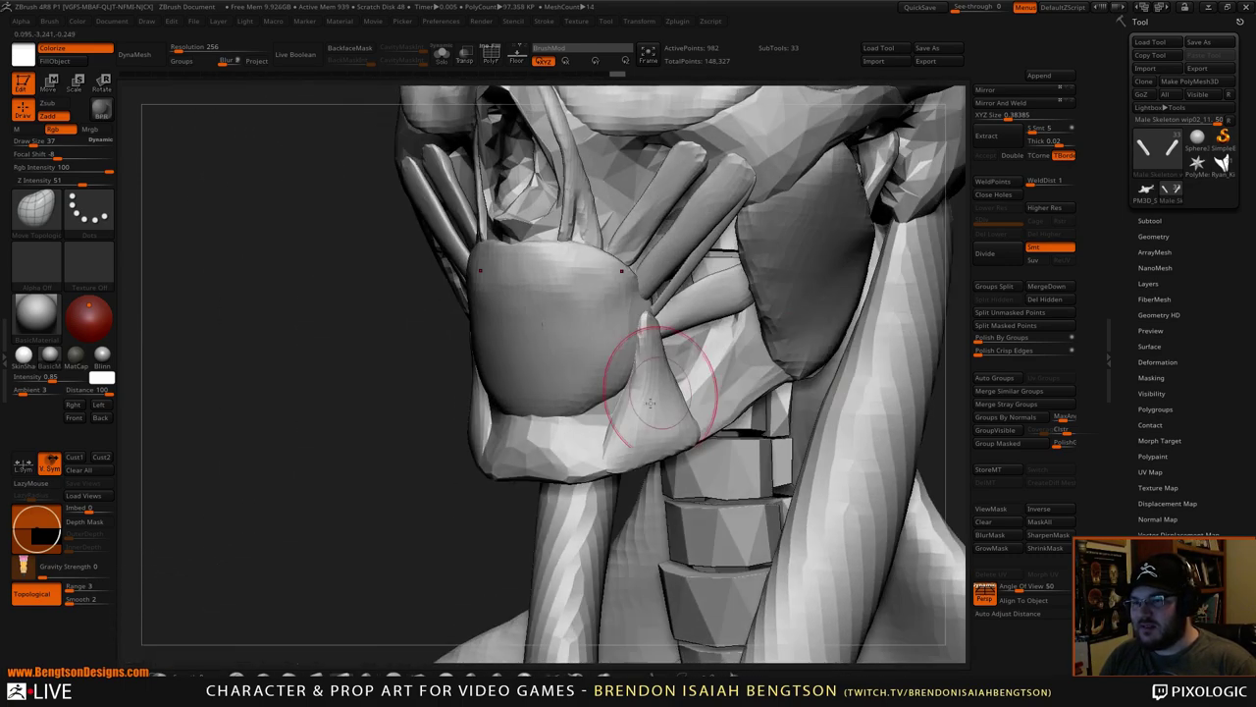
pyautogui.keyDown('alt'); pyautogui.click(649, 405); pyautogui.keyUp('alt')
pyautogui.moveTo(377, 449); pyautogui.dragTo(278, 411)
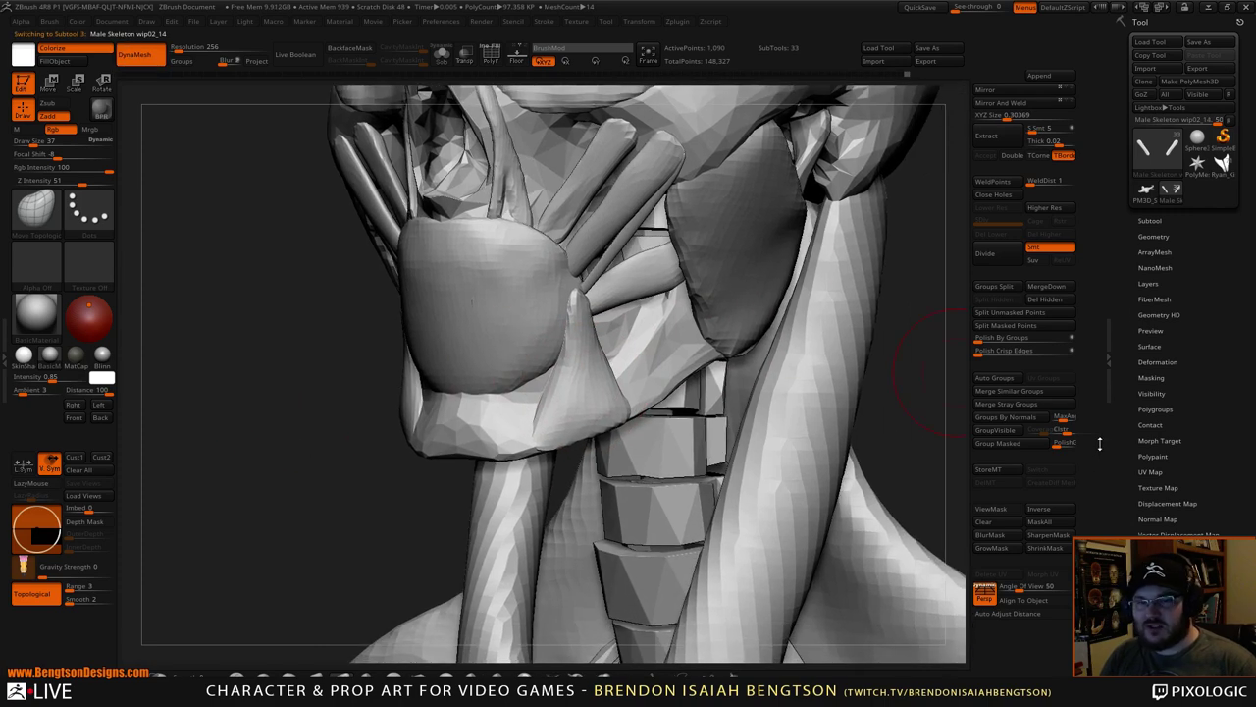
pyautogui.click(1150, 221)
pyautogui.click(1158, 531)
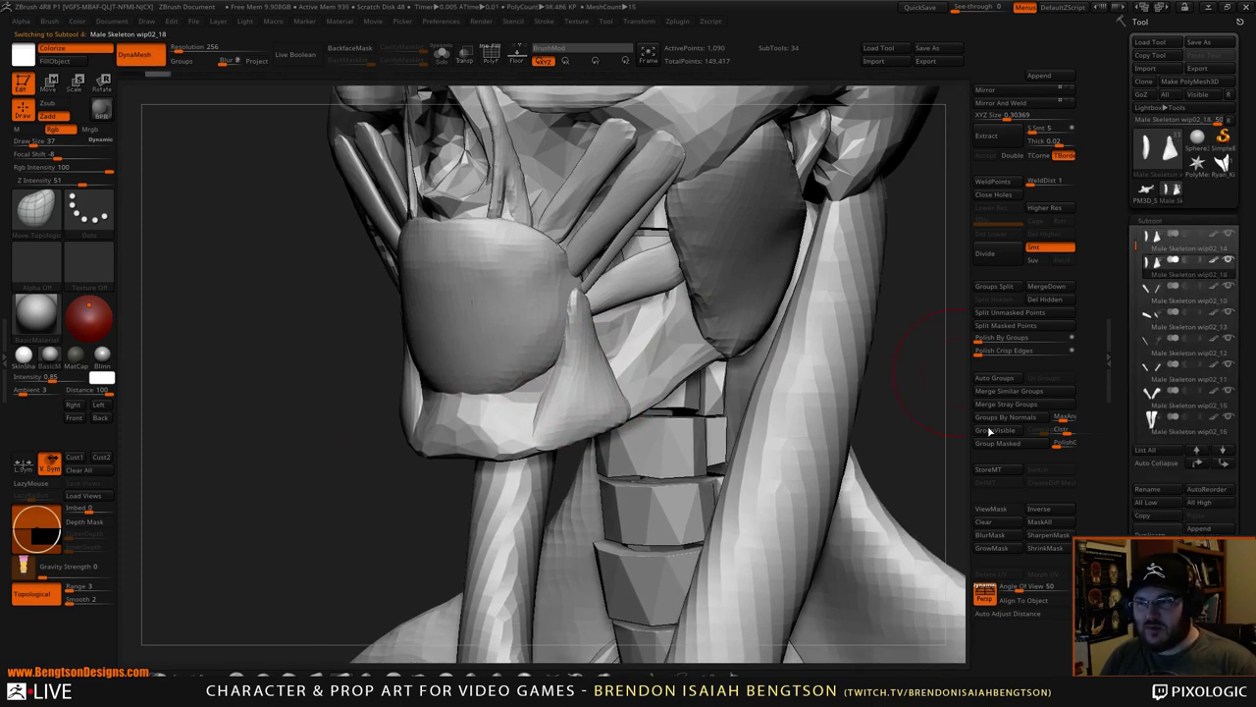
pyautogui.hotkey('alt', 's')
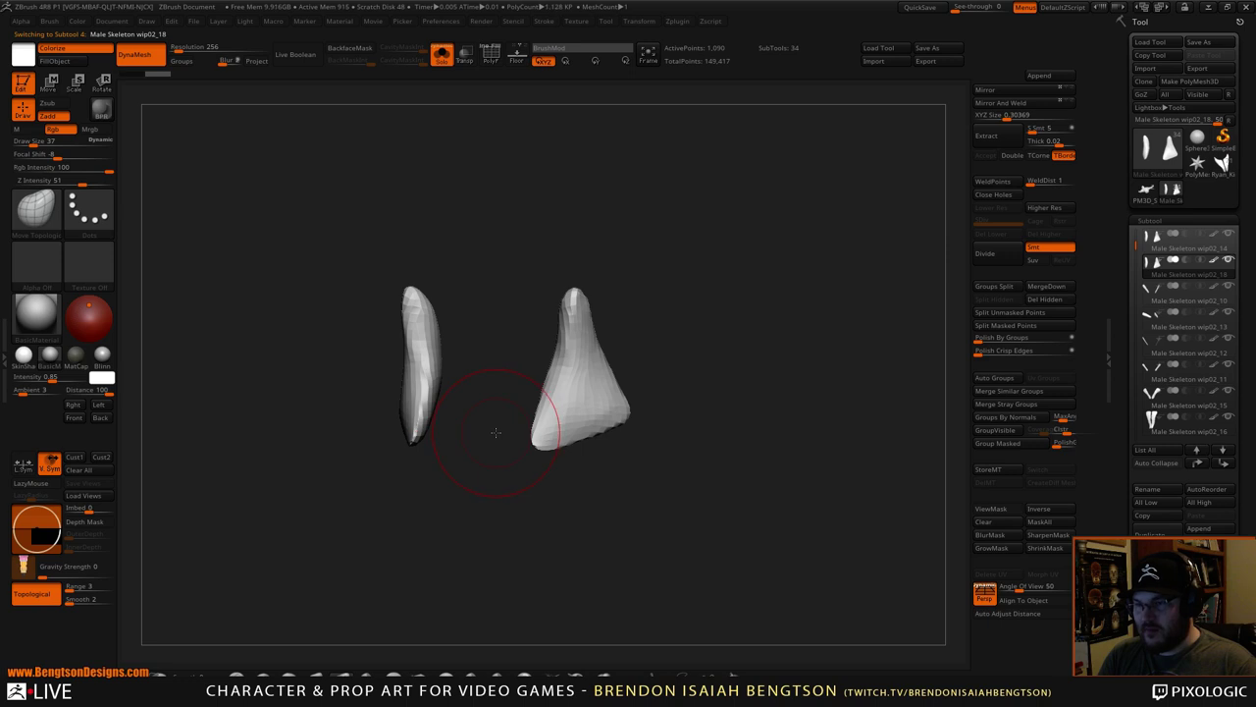
pyautogui.hotkey('ctrl', 'shift', 's')
# - Move the copied muscle pair inward from the mouth corners to the front of the chin below the lips
pyautogui.press('w')
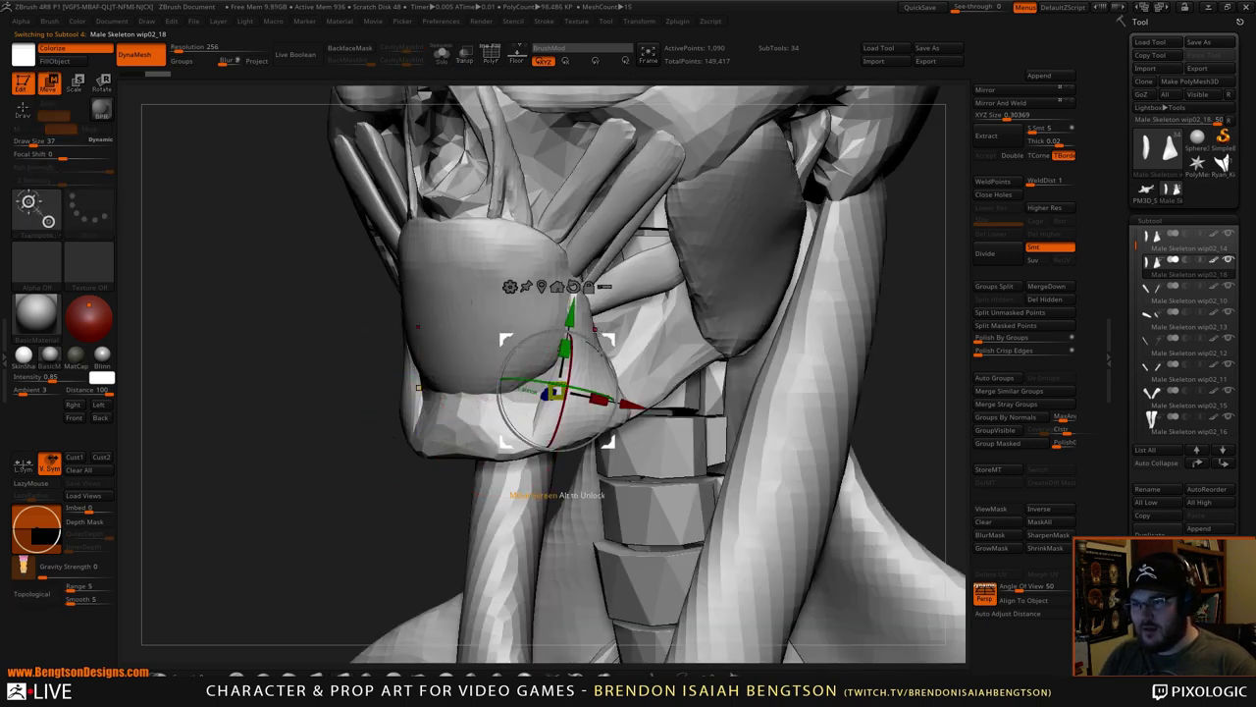
pyautogui.moveTo(610, 339); pyautogui.dragTo(578, 346)
pyautogui.moveTo(430, 392); pyautogui.dragTo(438, 389)
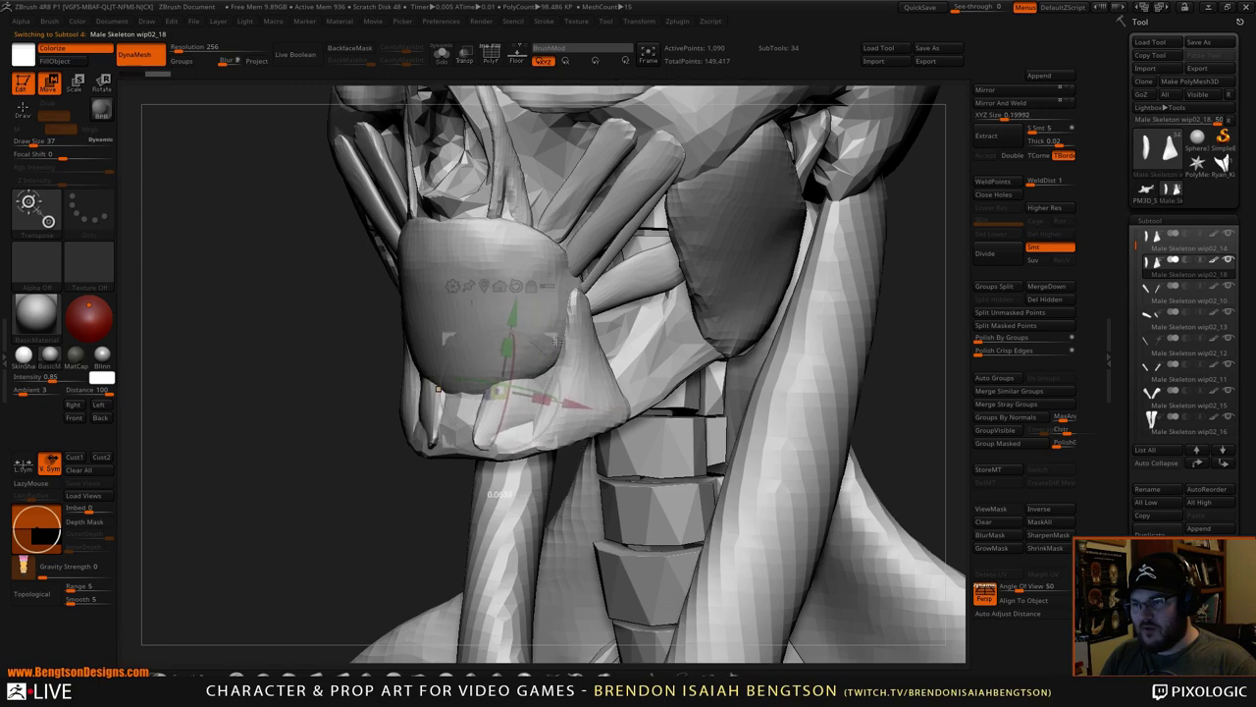
pyautogui.moveTo(864, 373); pyautogui.dragTo(802, 281)
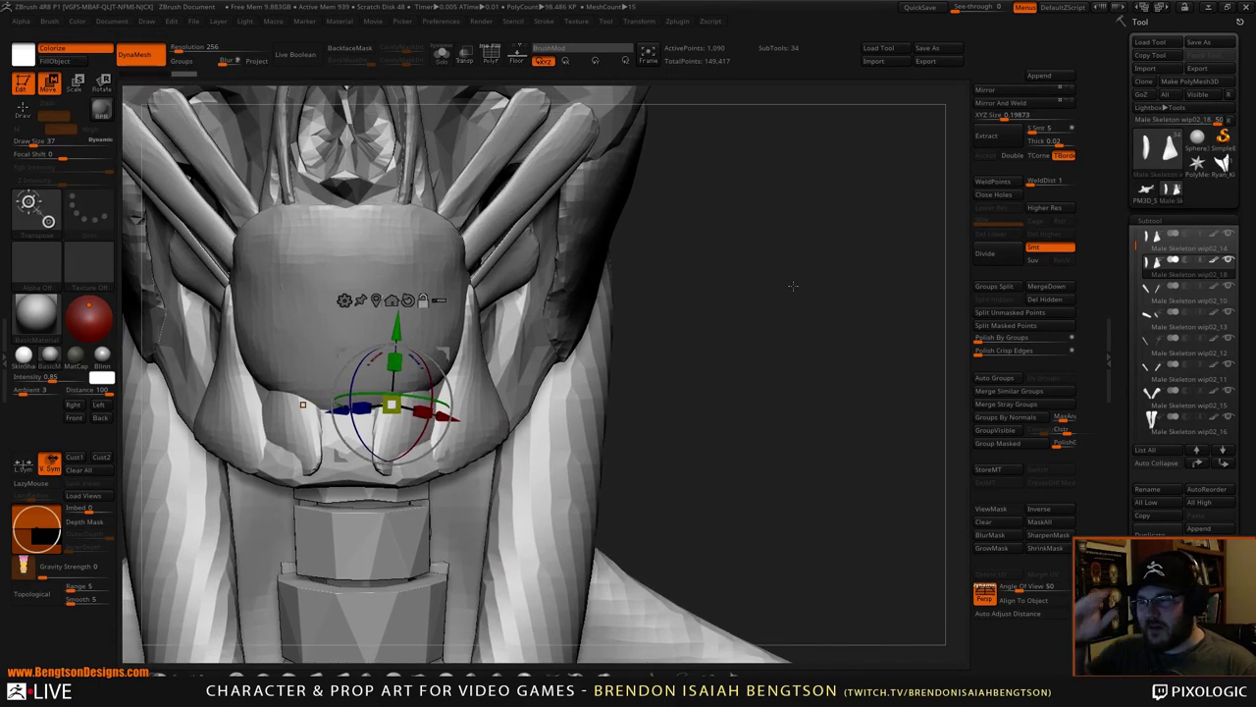
pyautogui.moveTo(745, 377); pyautogui.dragTo(706, 399)
pyautogui.moveTo(433, 367); pyautogui.dragTo(421, 343)
# - Bring the copied muscle pair forward out of the jawbone so it sits on the chin surface
pyautogui.moveTo(897, 342); pyautogui.dragTo(643, 321)
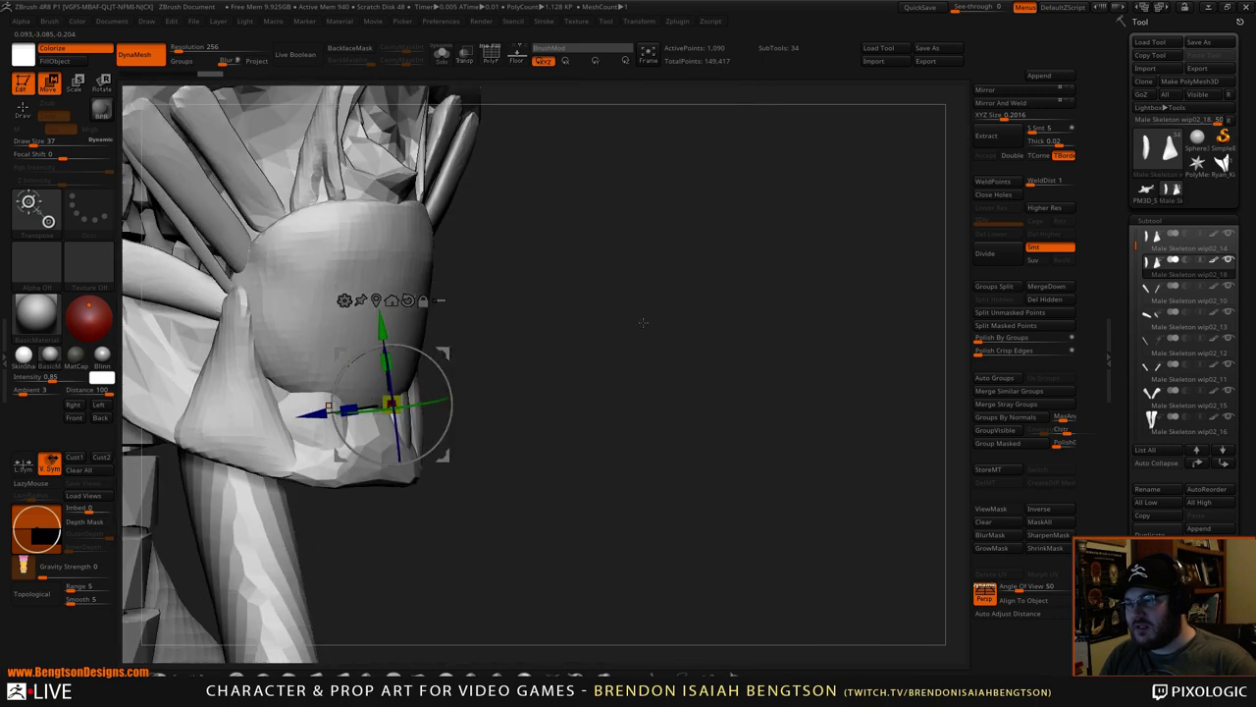
pyautogui.moveTo(450, 351); pyautogui.dragTo(464, 351)
pyautogui.moveTo(707, 440); pyautogui.dragTo(708, 394)
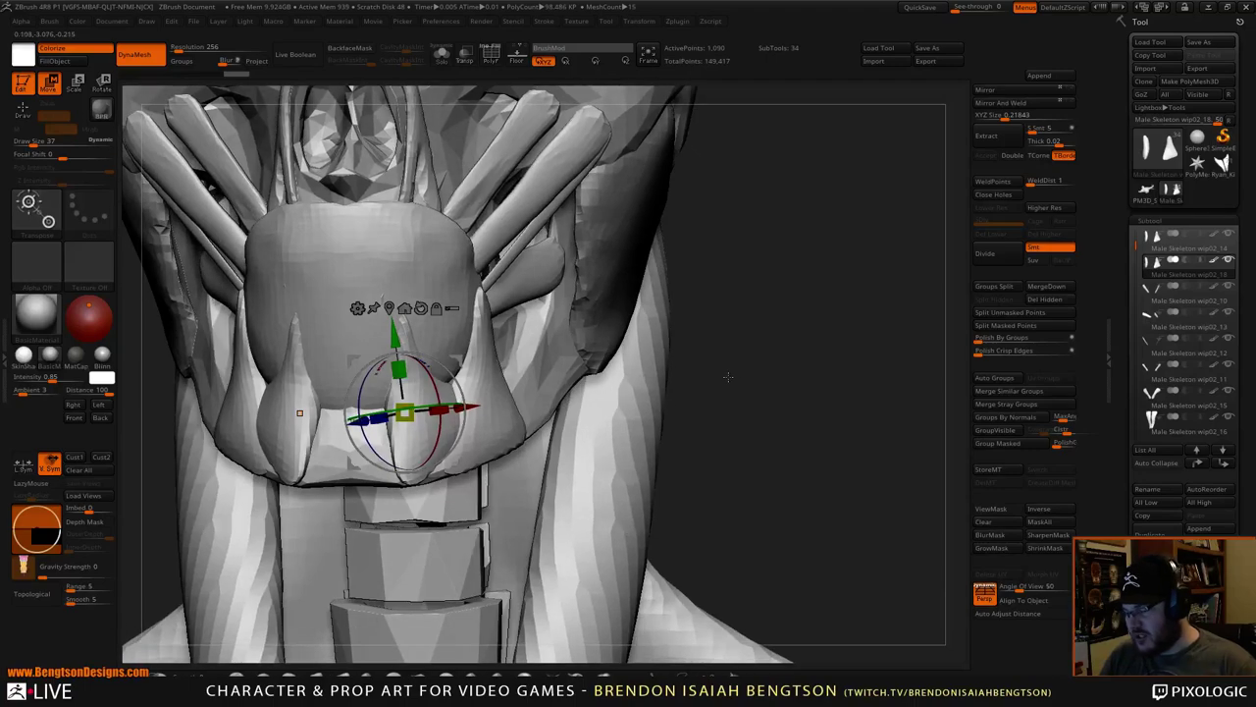
# - Shift and tilt the copied muscle pair with the gizmo so it seats against the front of the chin
pyautogui.moveTo(571, 355); pyautogui.dragTo(506, 394, button='right')
pyautogui.moveTo(446, 410); pyautogui.dragTo(429, 416)
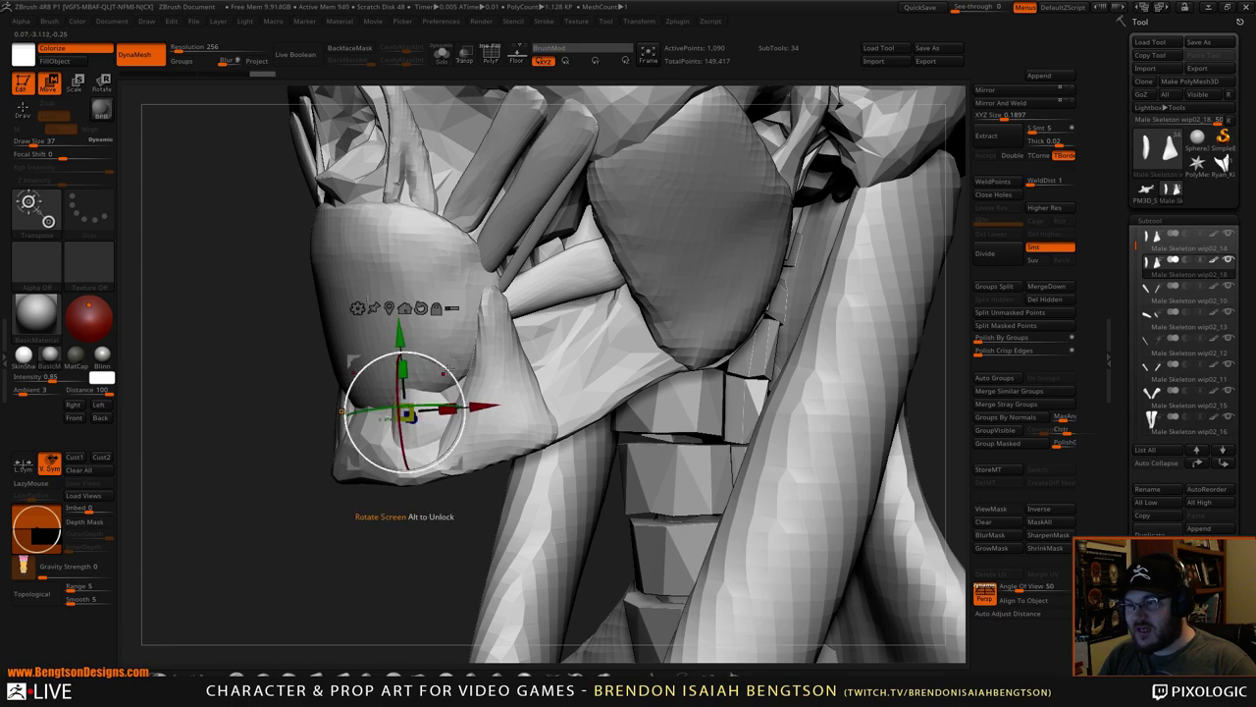
pyautogui.moveTo(443, 372); pyautogui.dragTo(455, 376)
pyautogui.moveTo(331, 572); pyautogui.dragTo(411, 505)
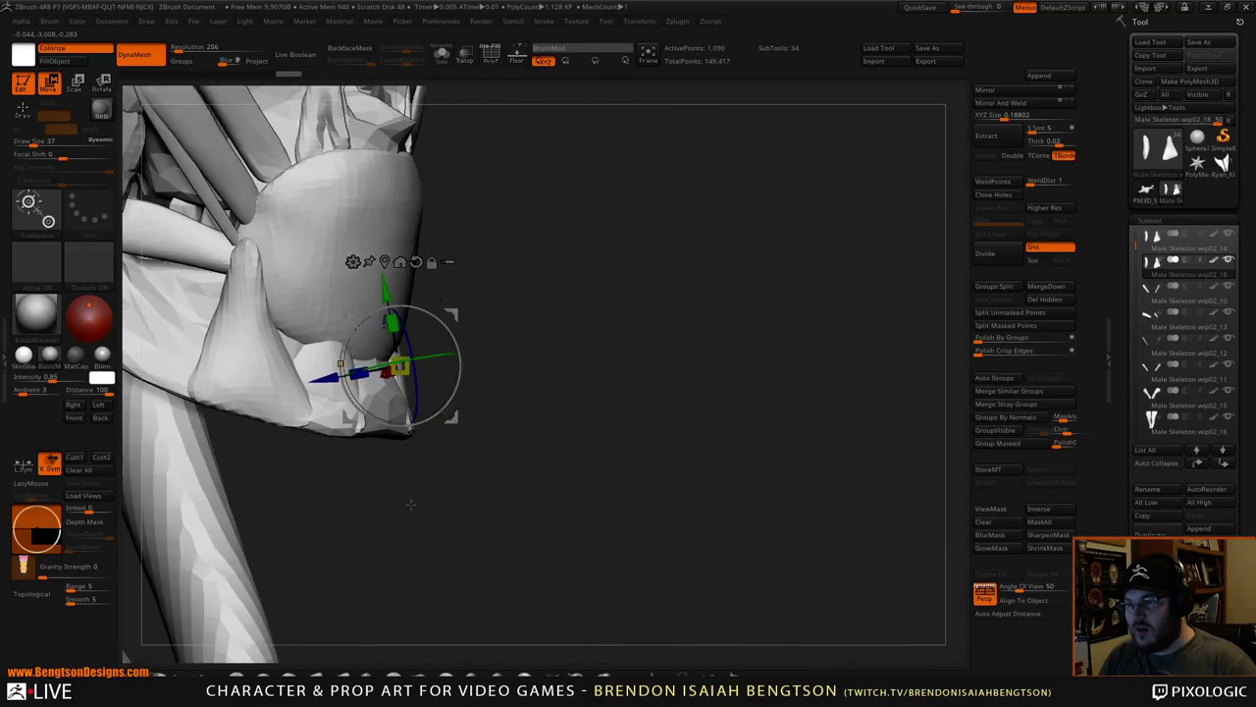
pyautogui.moveTo(333, 377); pyautogui.dragTo(321, 380)
pyautogui.moveTo(626, 401); pyautogui.dragTo(704, 382)
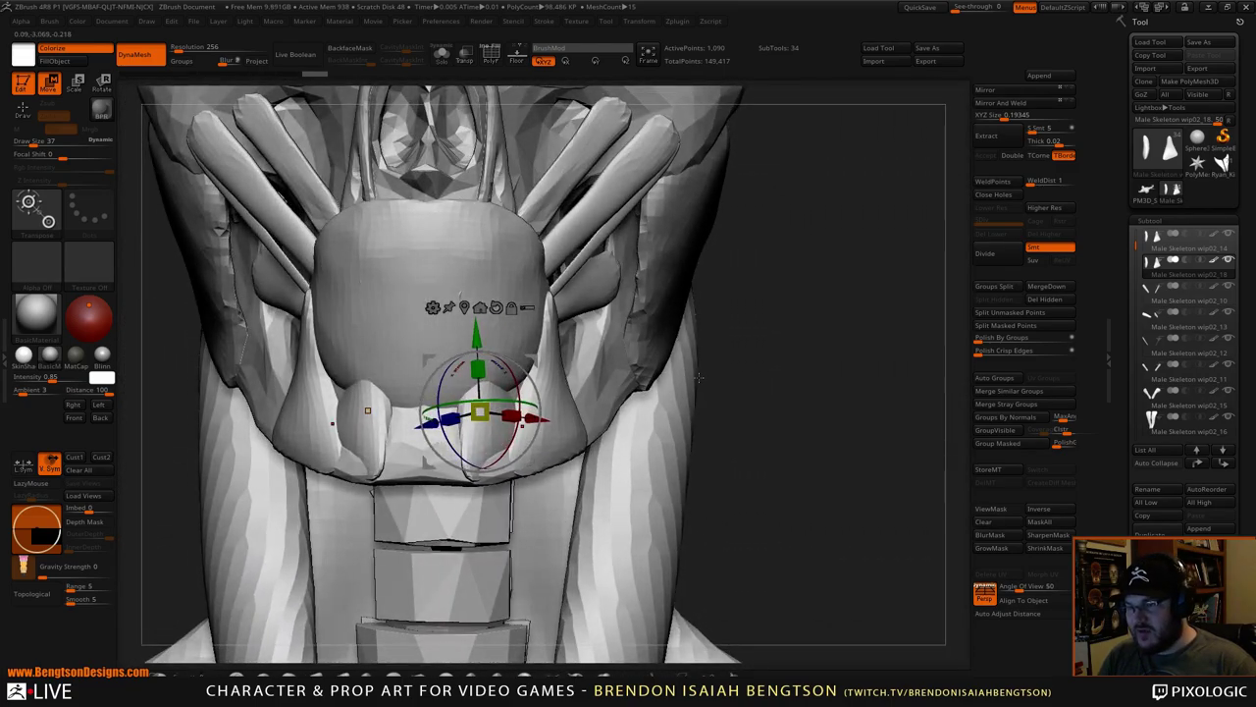
# - Turn on transparency and reshape the lower ends of the copied chin muscles with the Move Topological brush at draw size 58
pyautogui.press('q')
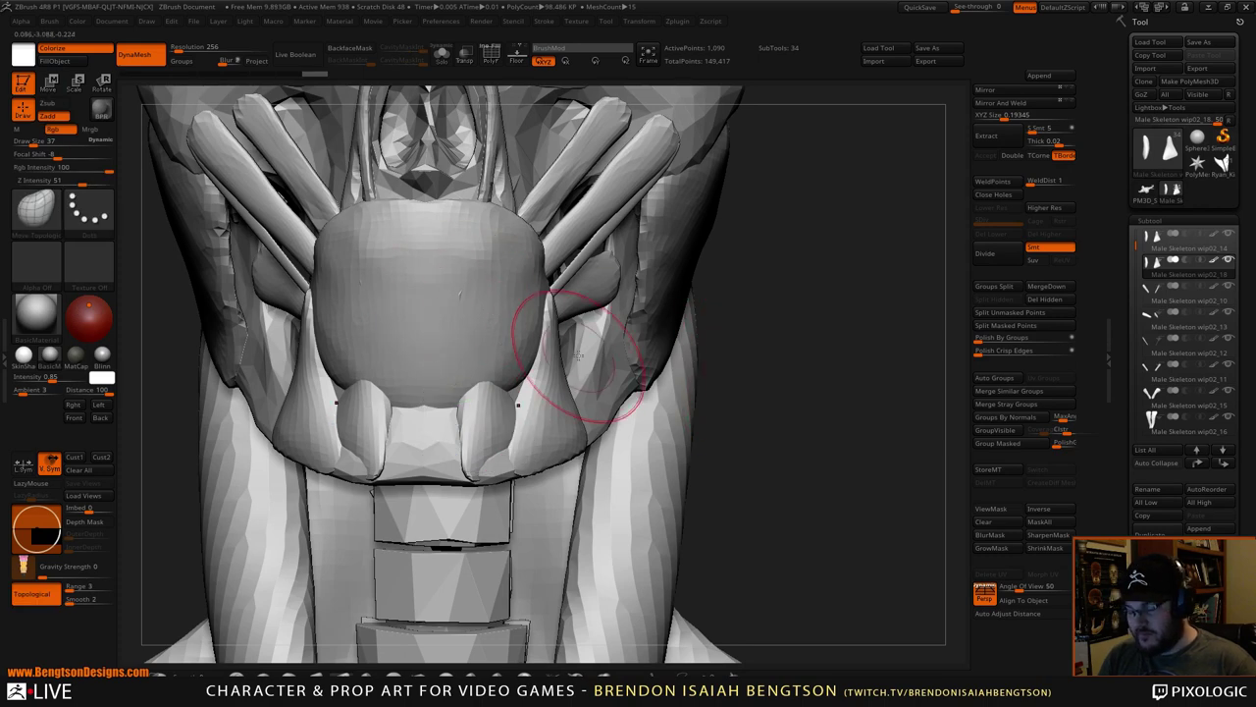
pyautogui.hotkey('alt', 'shift', 's')
pyautogui.hotkey('alt', 'shift', 's')
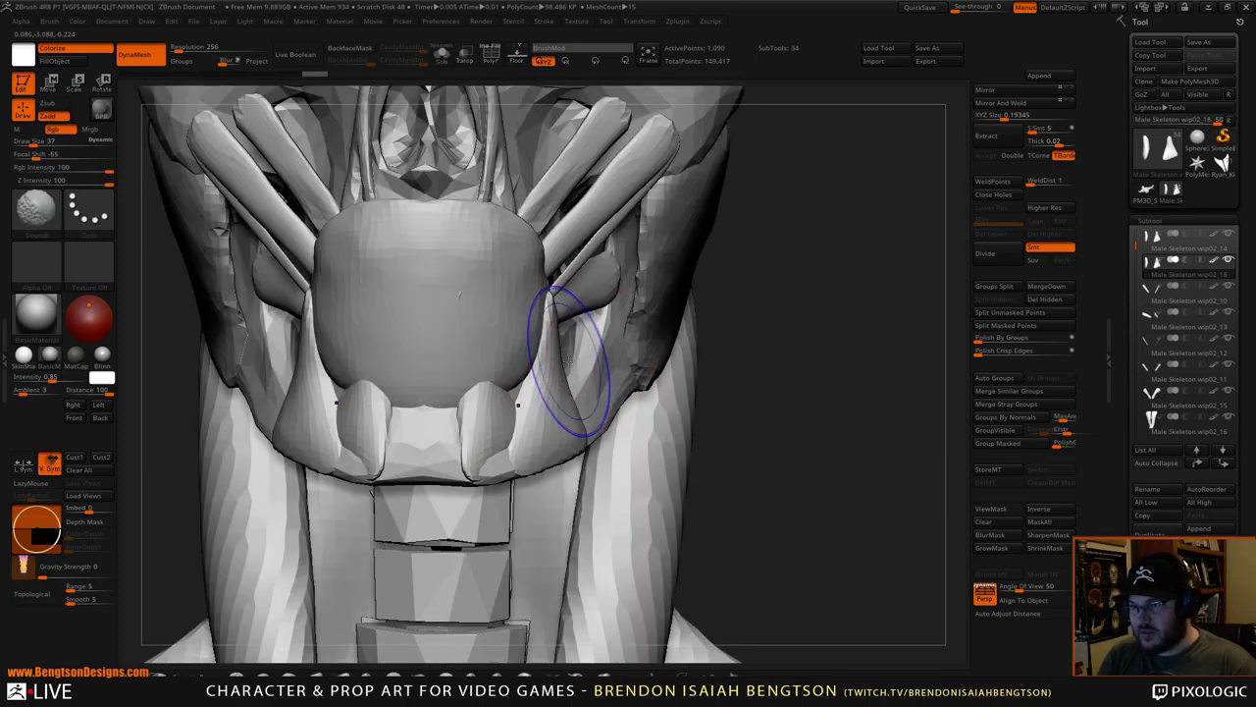
pyautogui.hotkey('shift', 't')
pyautogui.press('space')
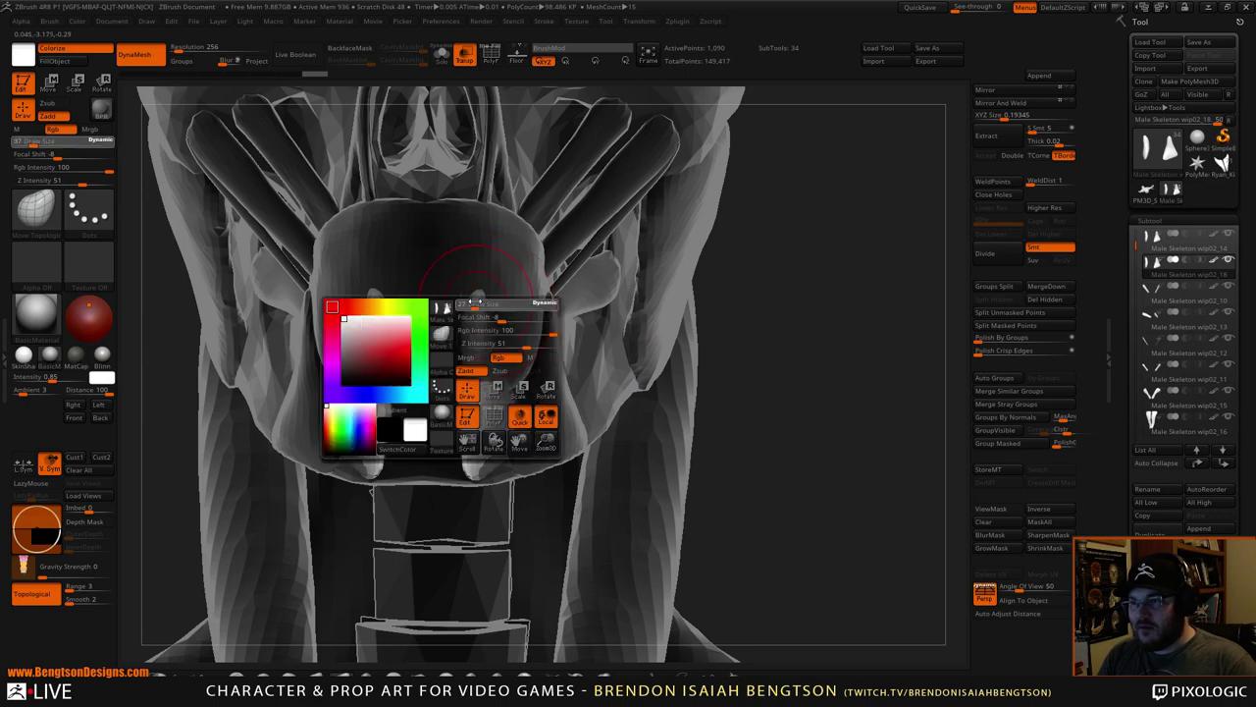
pyautogui.moveTo(475, 302)
pyautogui.mouseDown()
pyautogui.moveTo(465, 415)
pyautogui.moveTo(535, 435)
pyautogui.mouseUp()
pyautogui.moveTo(470, 474); pyautogui.dragTo(482, 476)
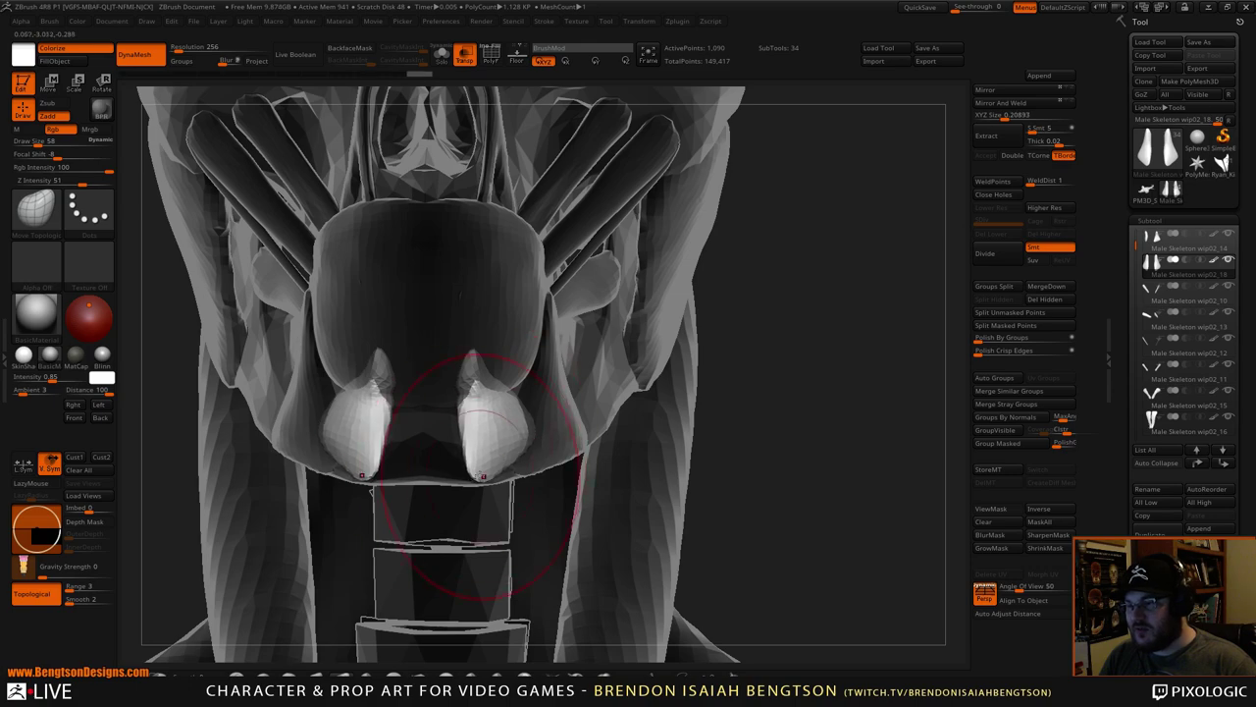
# - Pull the outer edges of the chin muscles inward to narrow both shapes
pyautogui.moveTo(698, 230); pyautogui.dragTo(826, 371)
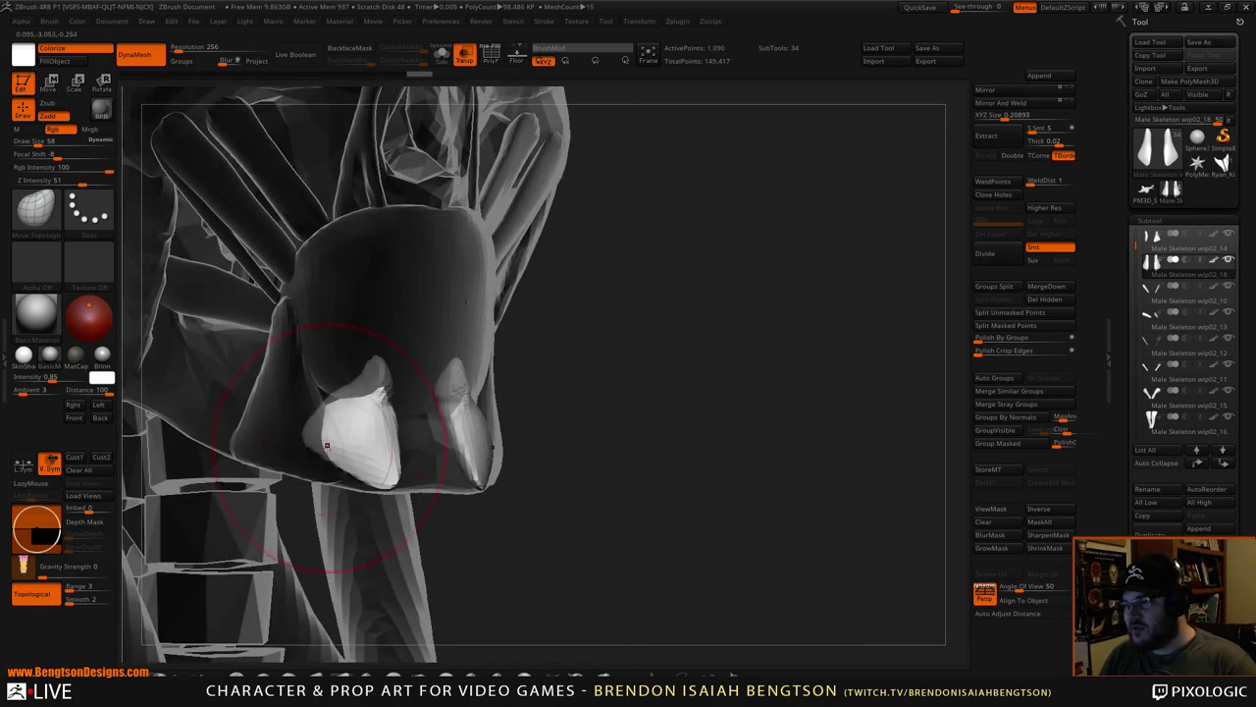
pyautogui.moveTo(328, 445); pyautogui.dragTo(351, 502)
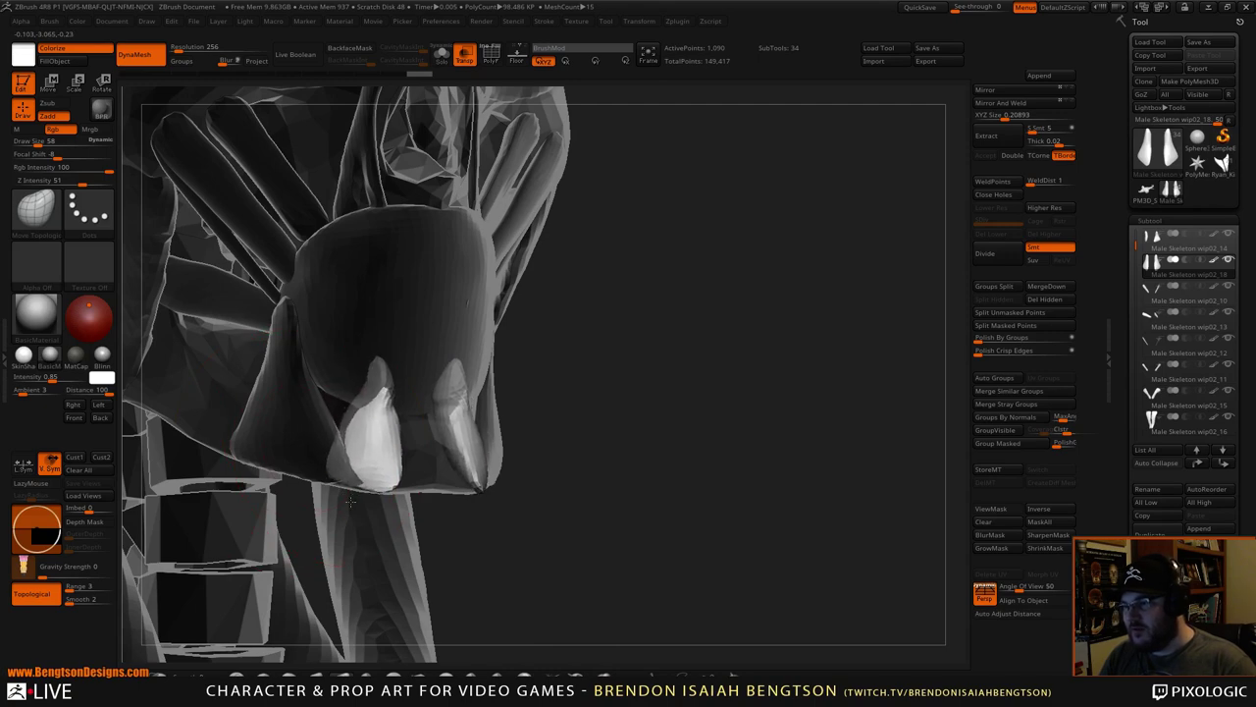
pyautogui.moveTo(695, 376); pyautogui.dragTo(728, 329)
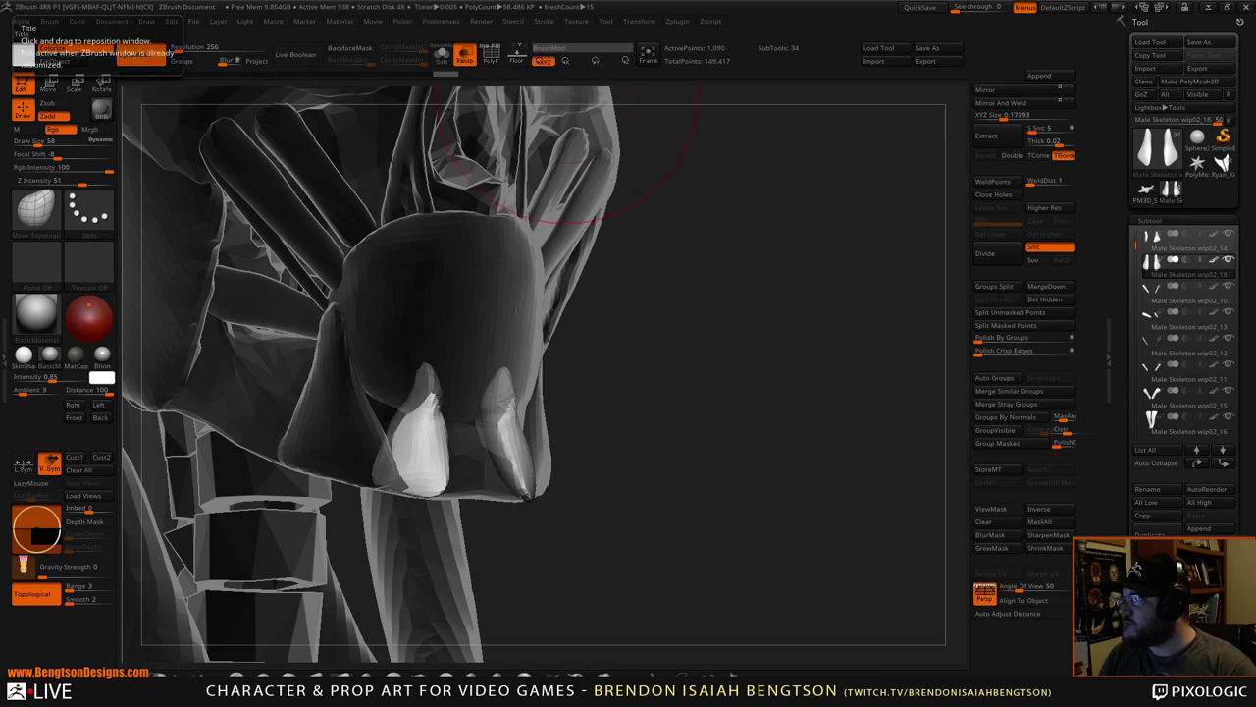
# - Check the Muscles of Facial Expression diagram in the browser, and return to ZBrush to nudge the chin muscles' upper tips slightly downward
pyautogui.hotkey('alt', 'Tab')
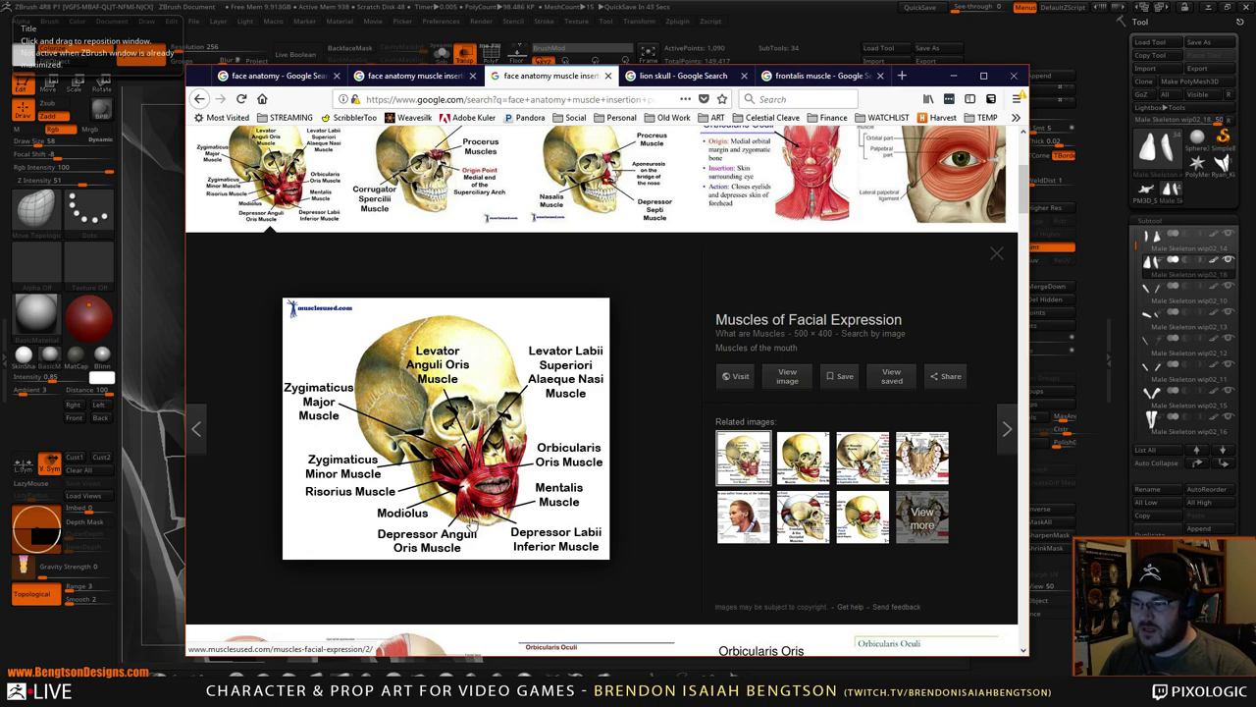
pyautogui.click(954, 75)
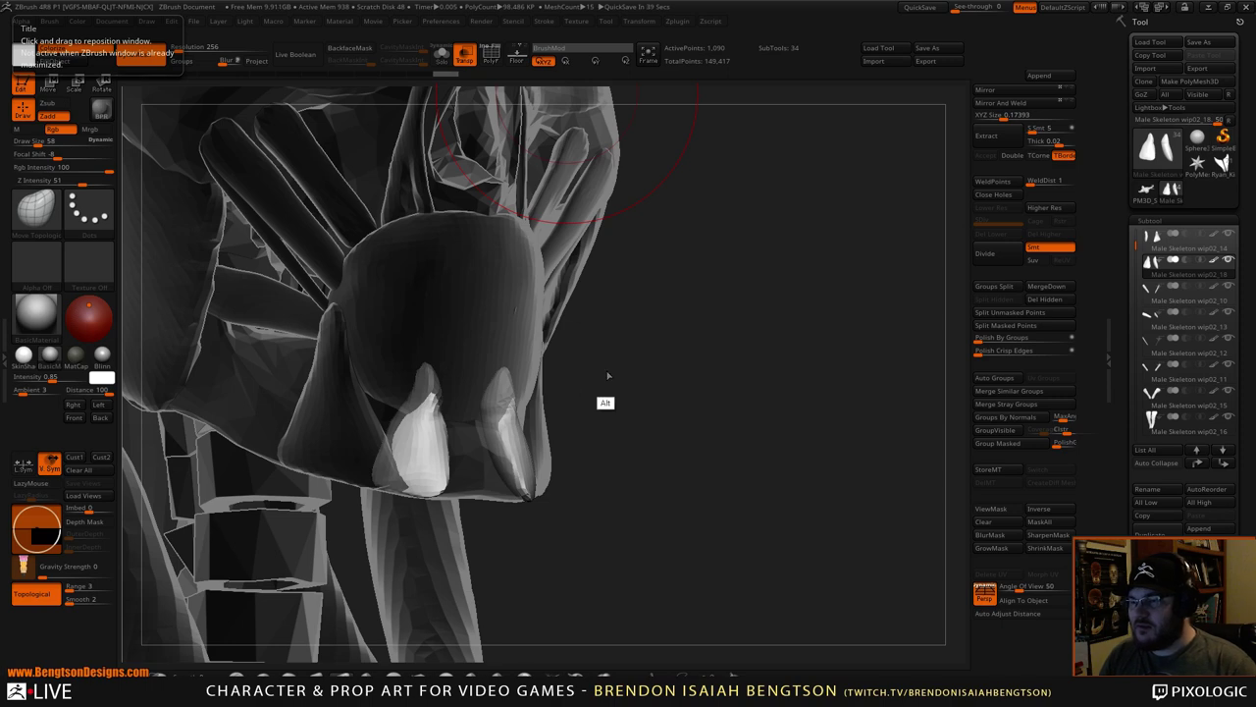
pyautogui.moveTo(605, 373); pyautogui.dragTo(659, 362)
pyautogui.moveTo(428, 383); pyautogui.dragTo(427, 394)
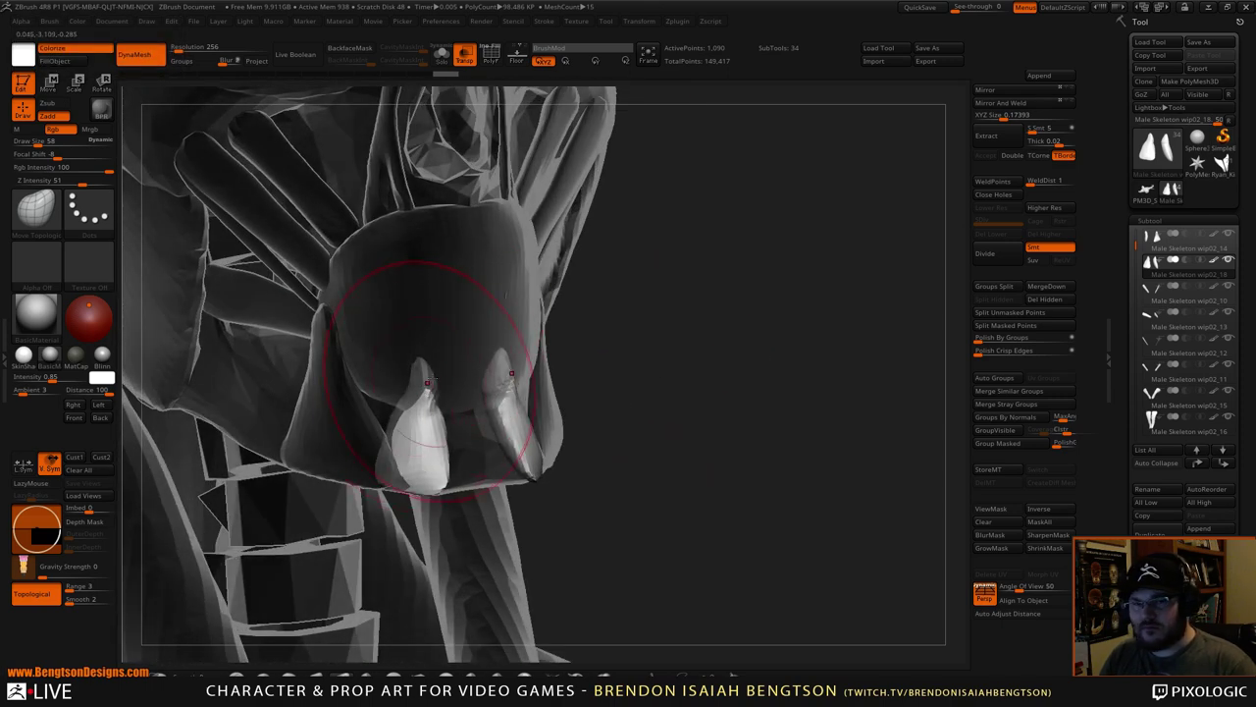
pyautogui.moveTo(708, 343)
pyautogui.mouseDown()
pyautogui.moveTo(720, 362)
pyautogui.moveTo(720, 345)
pyautogui.mouseUp()
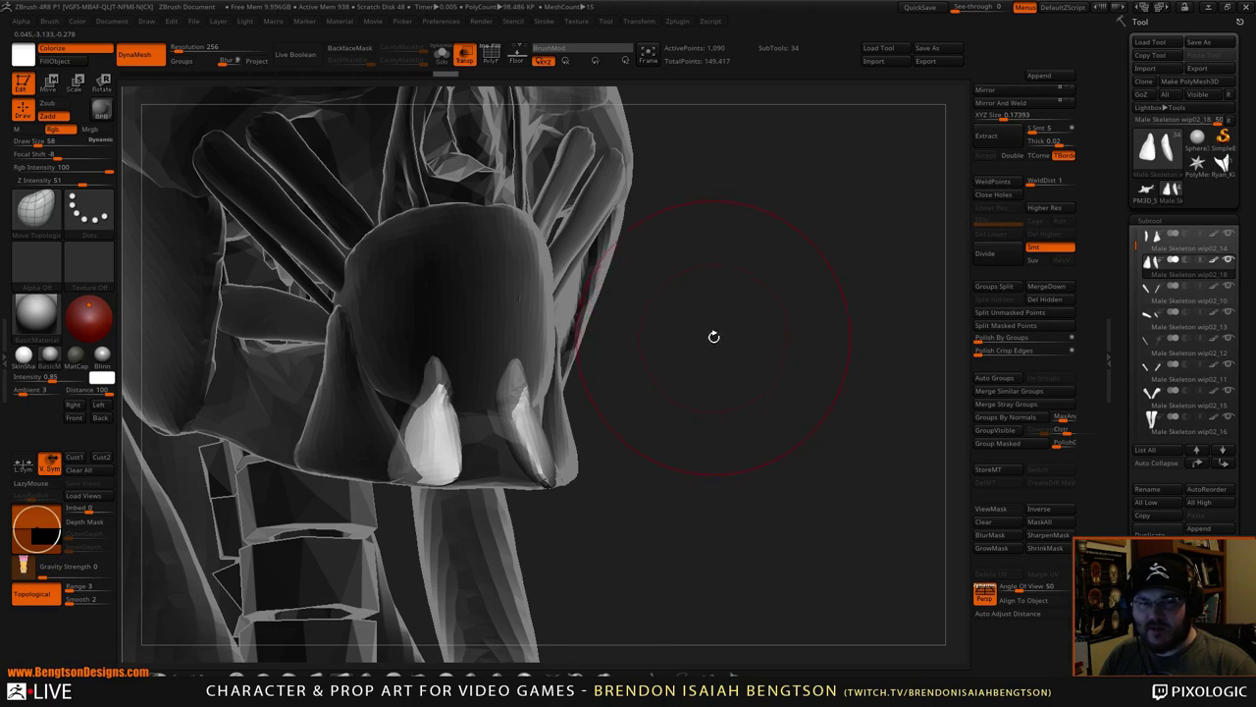
pyautogui.moveTo(713, 335)
pyautogui.mouseDown()
pyautogui.moveTo(726, 354)
pyautogui.moveTo(707, 356)
pyautogui.moveTo(737, 342)
pyautogui.moveTo(724, 339)
pyautogui.mouseUp()
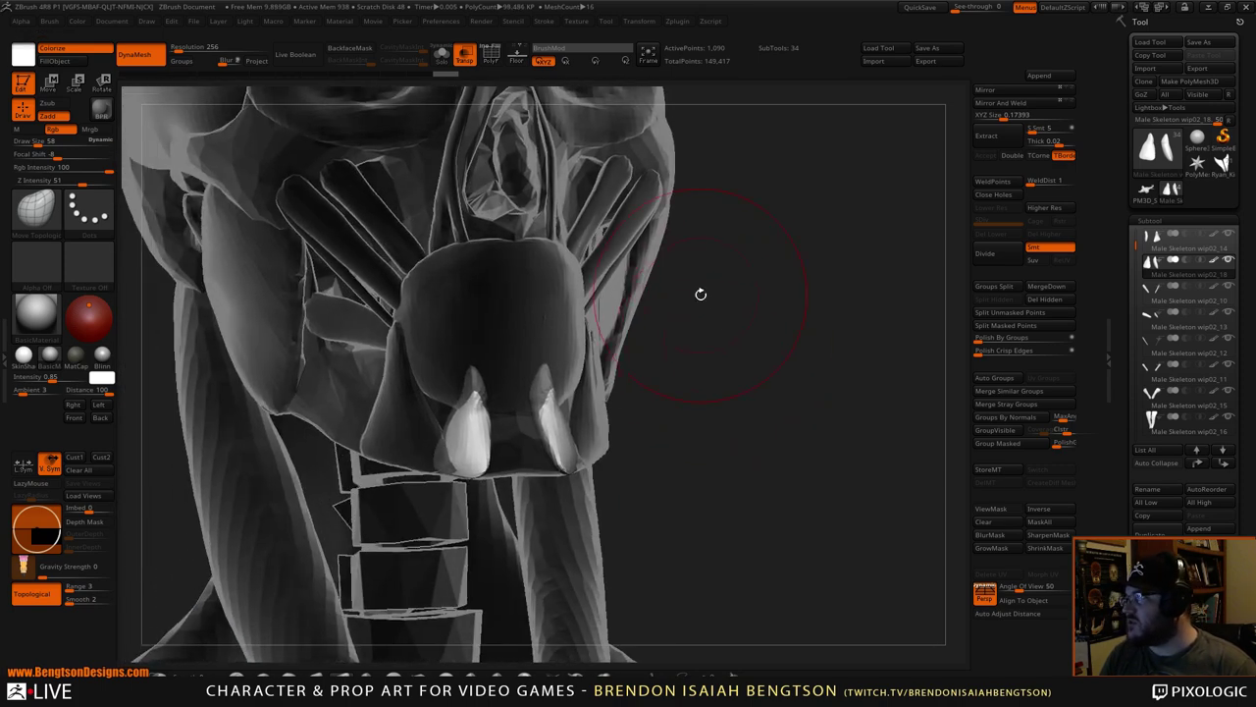
# - Switch back to the browser and review the face anatomy muscle insertion point image results
pyautogui.moveTo(0, 257); pyautogui.dragTo(900, 83)
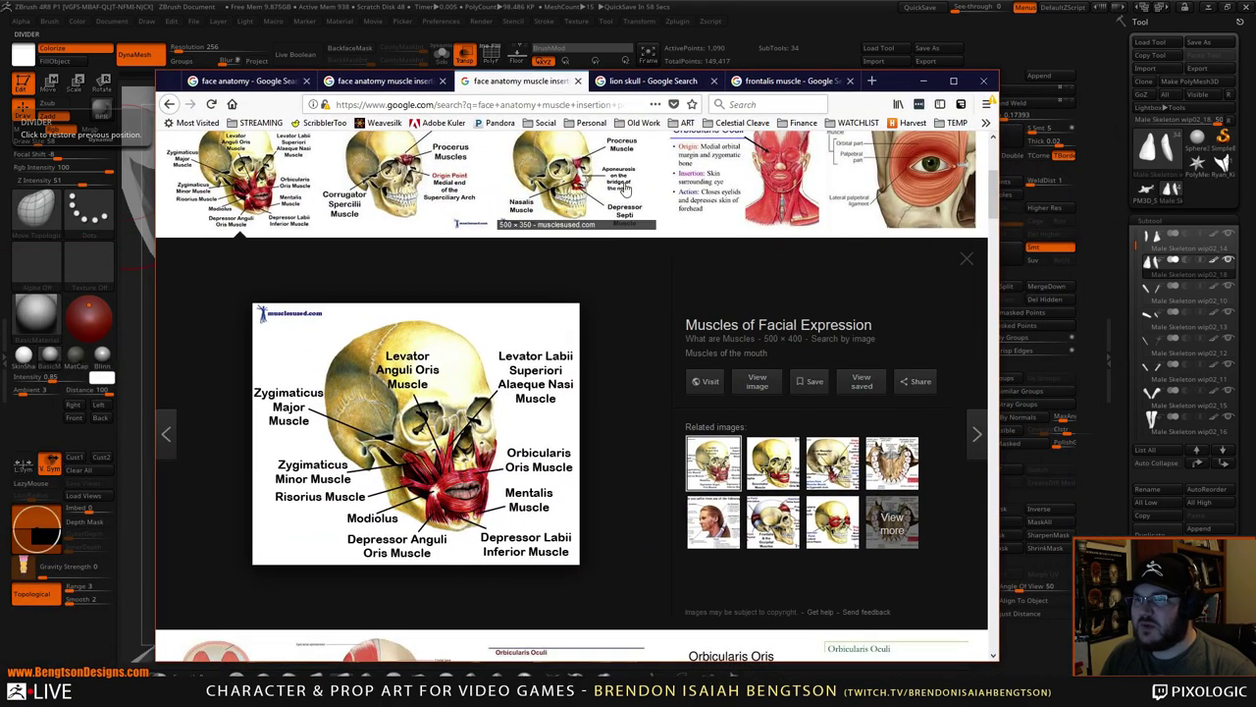
pyautogui.scroll(3, 376, 163)
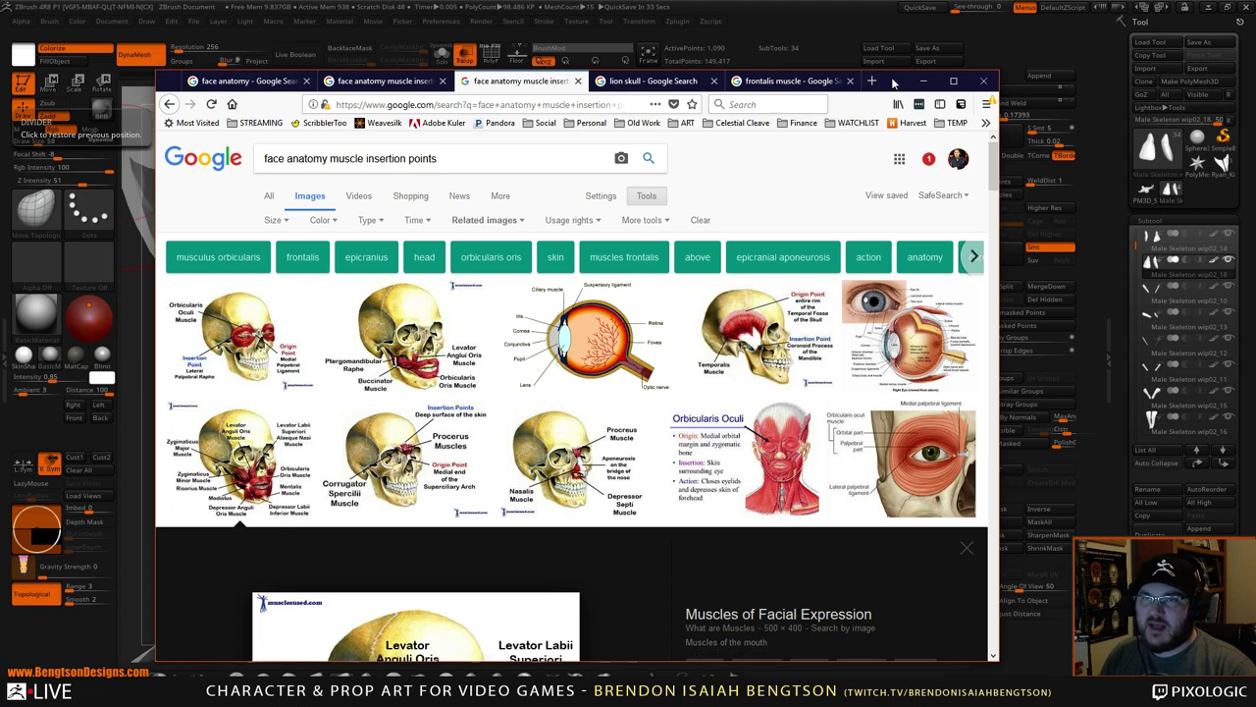
# - Switch from the anatomy references back to ZBrush and turn off the ghosted transparency of the surrounding anatomy
pyautogui.click(922, 80)
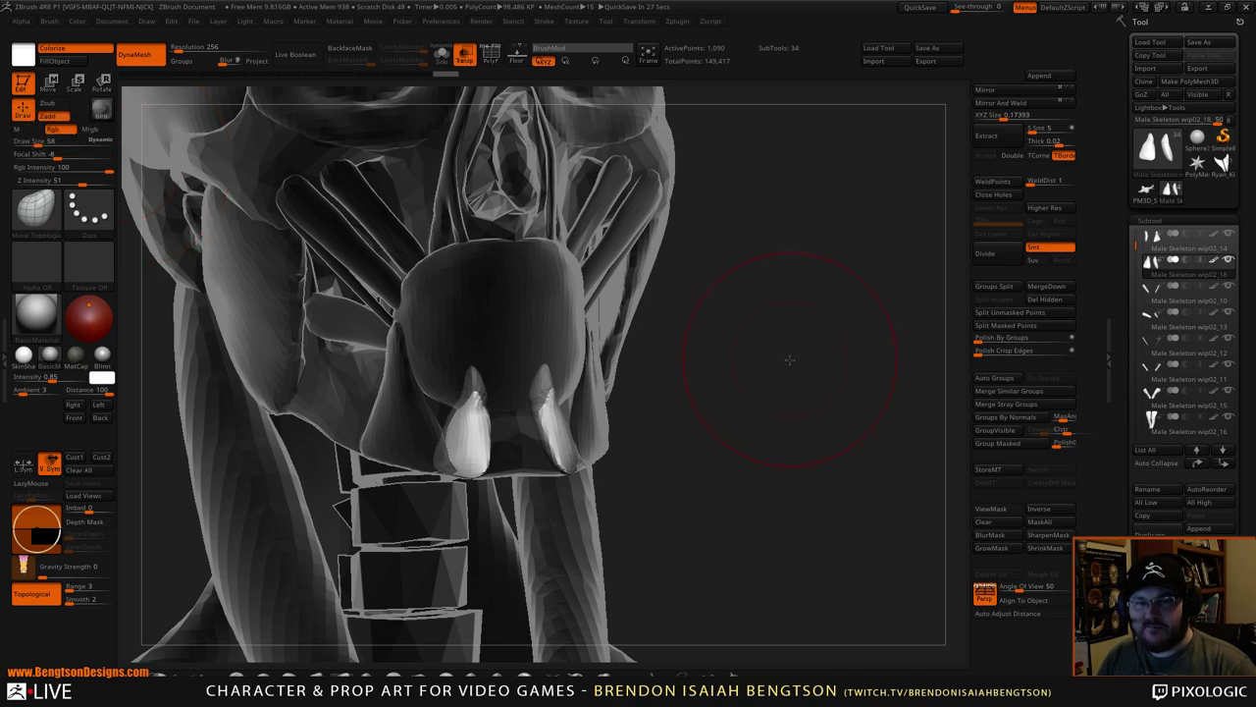
pyautogui.moveTo(785, 359); pyautogui.dragTo(809, 388)
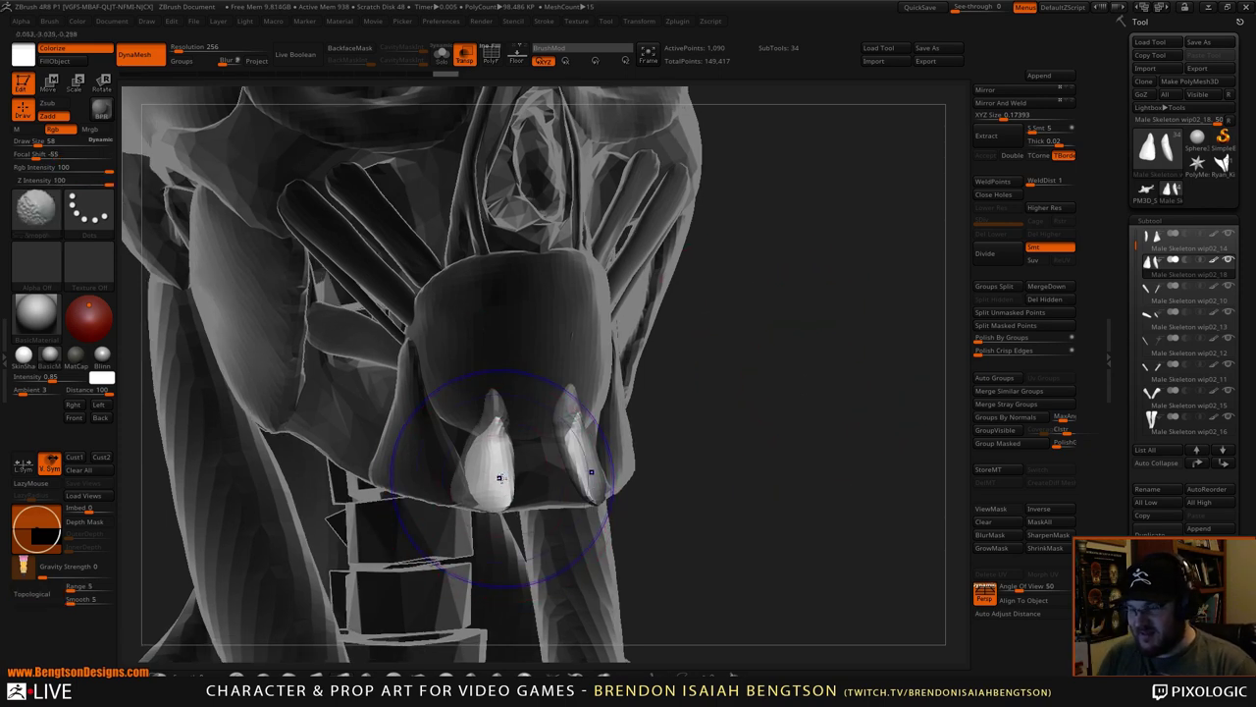
pyautogui.hotkey('shift', 't')
pyautogui.moveTo(766, 398); pyautogui.dragTo(687, 407)
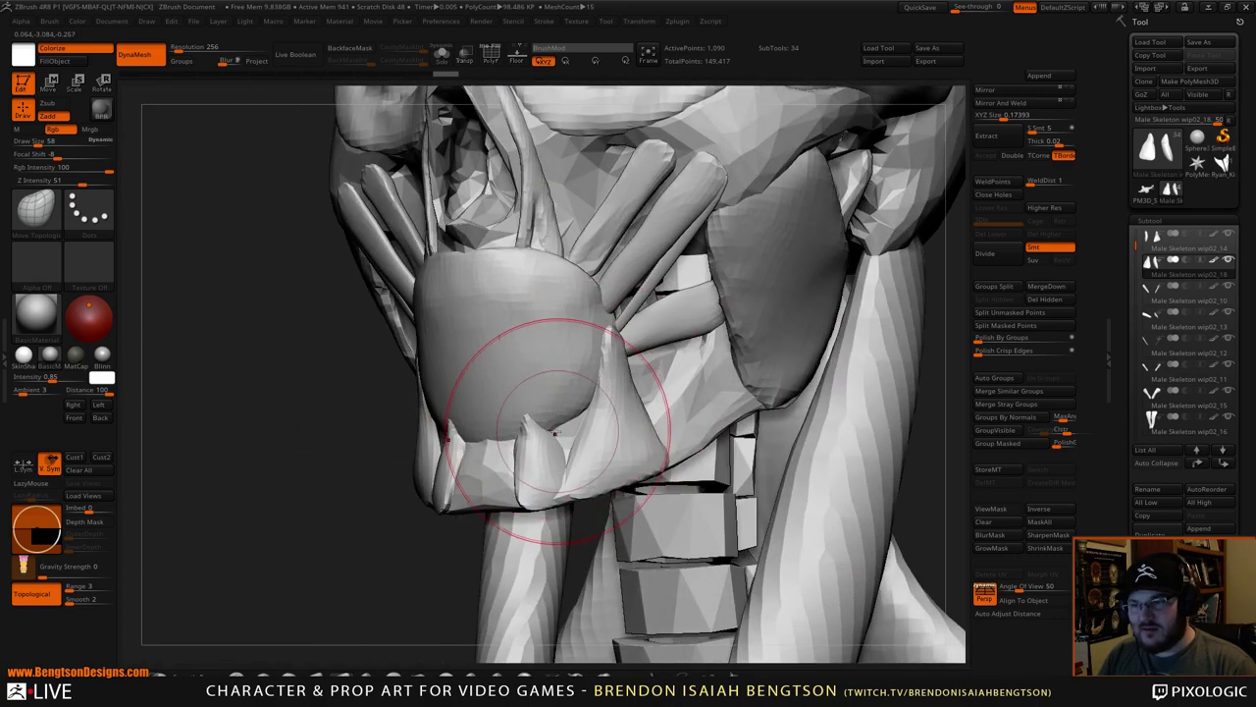
# - Widen the pair of small chin muscles along the lower edge of the jaw with the Move Topological brush
pyautogui.moveTo(574, 421); pyautogui.dragTo(570, 423)
pyautogui.moveTo(539, 494); pyautogui.dragTo(592, 486)
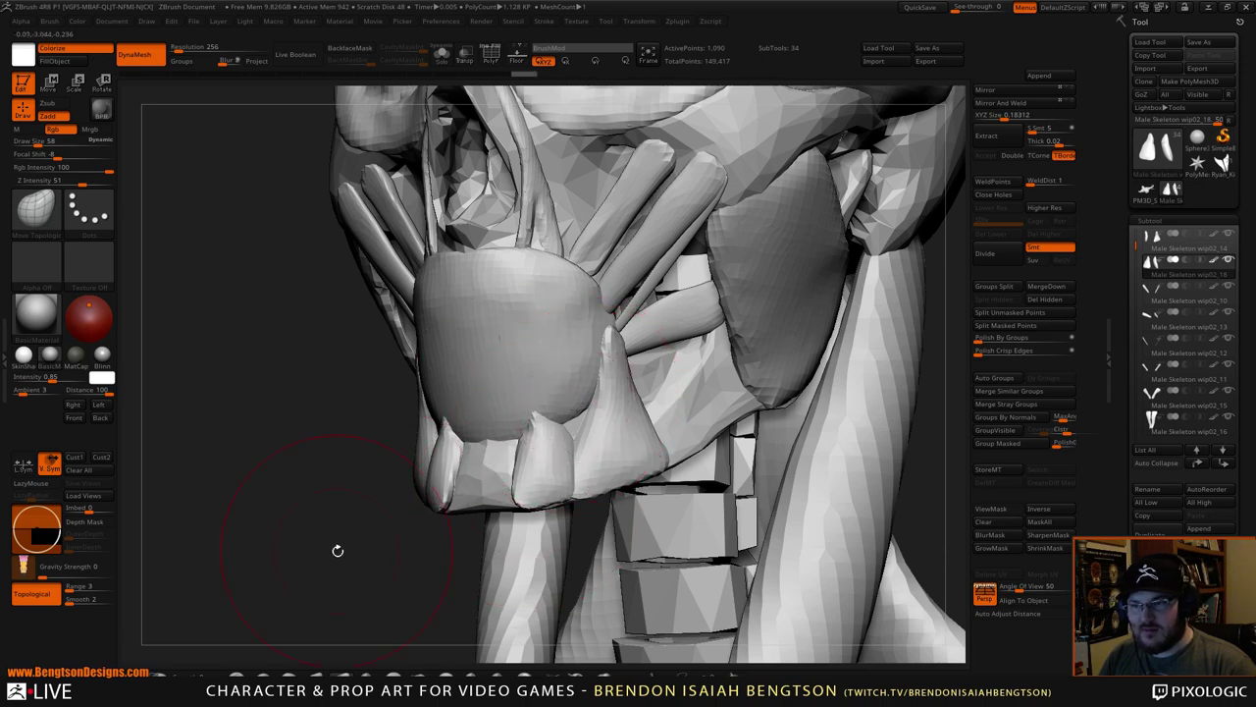
pyautogui.moveTo(337, 550); pyautogui.dragTo(391, 542)
pyautogui.keyDown('alt'); pyautogui.moveTo(822, 416); pyautogui.dragTo(838, 363); pyautogui.keyUp('alt')
# - Reduce the brush draw size to 32 and reshape the chin muscles to follow the front of the jaw
pyautogui.press('space')
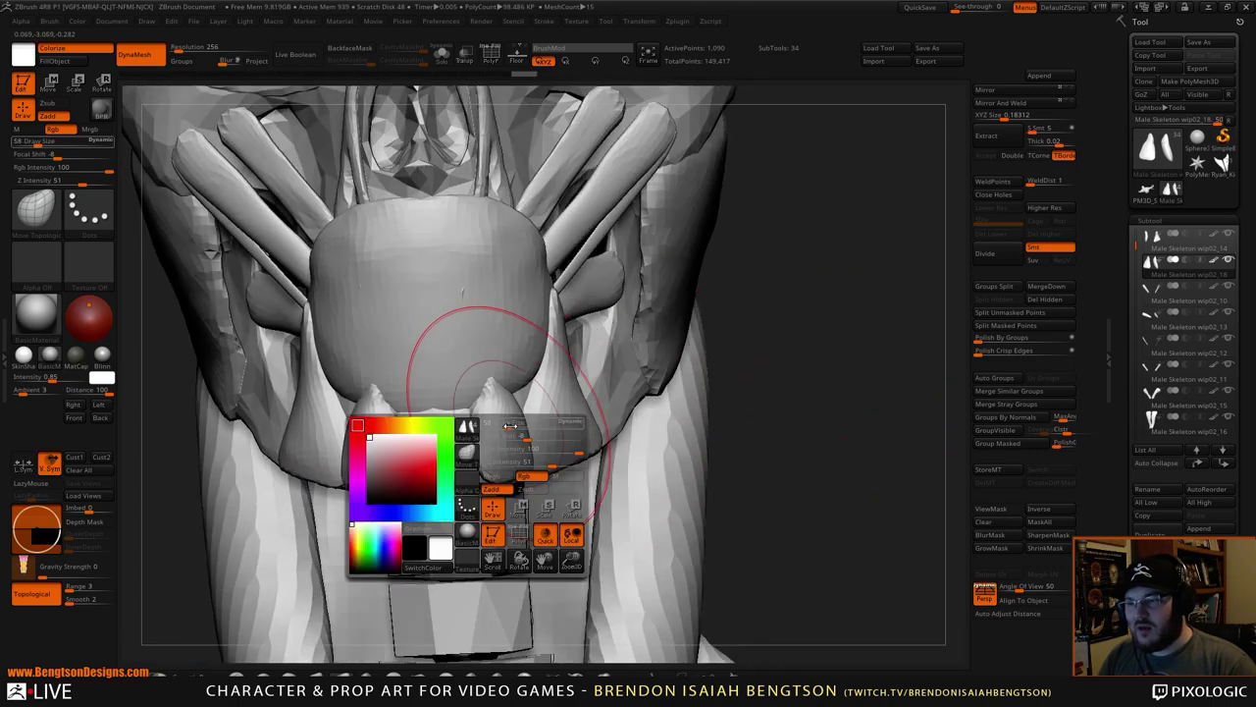
pyautogui.moveTo(527, 434); pyautogui.dragTo(509, 434)
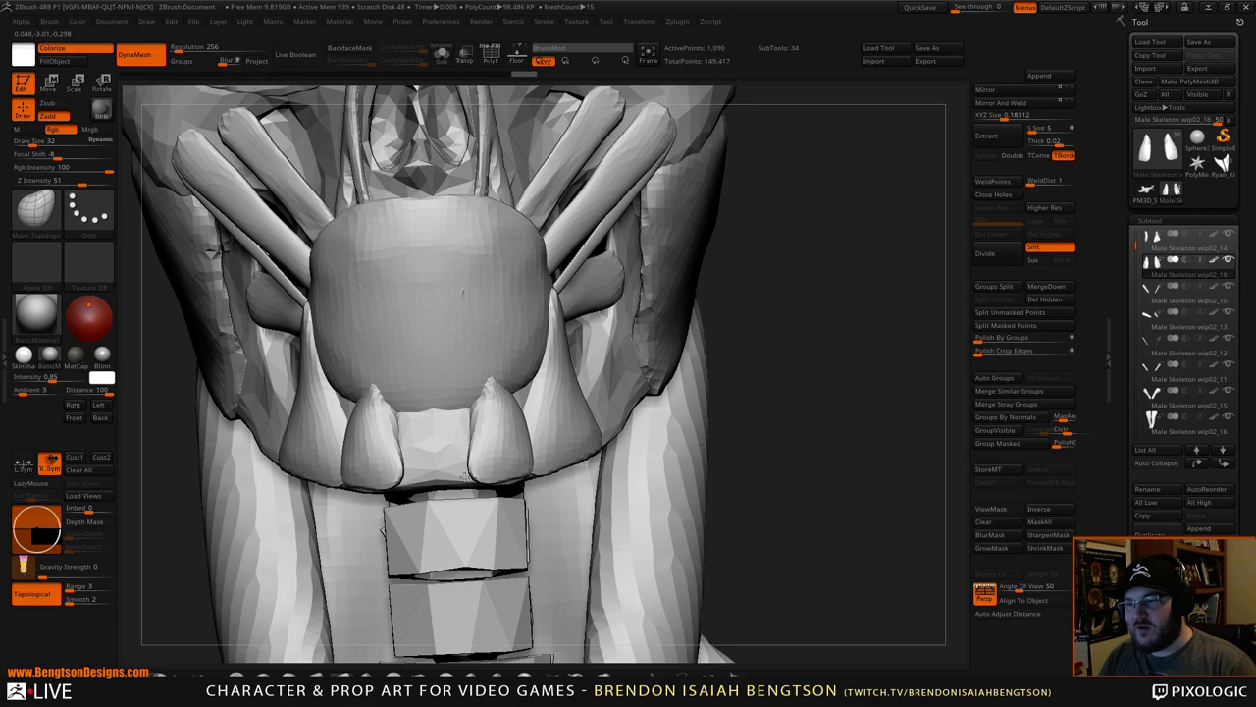
pyautogui.moveTo(811, 433)
pyautogui.mouseDown()
pyautogui.moveTo(746, 422)
pyautogui.moveTo(533, 464)
pyautogui.mouseUp()
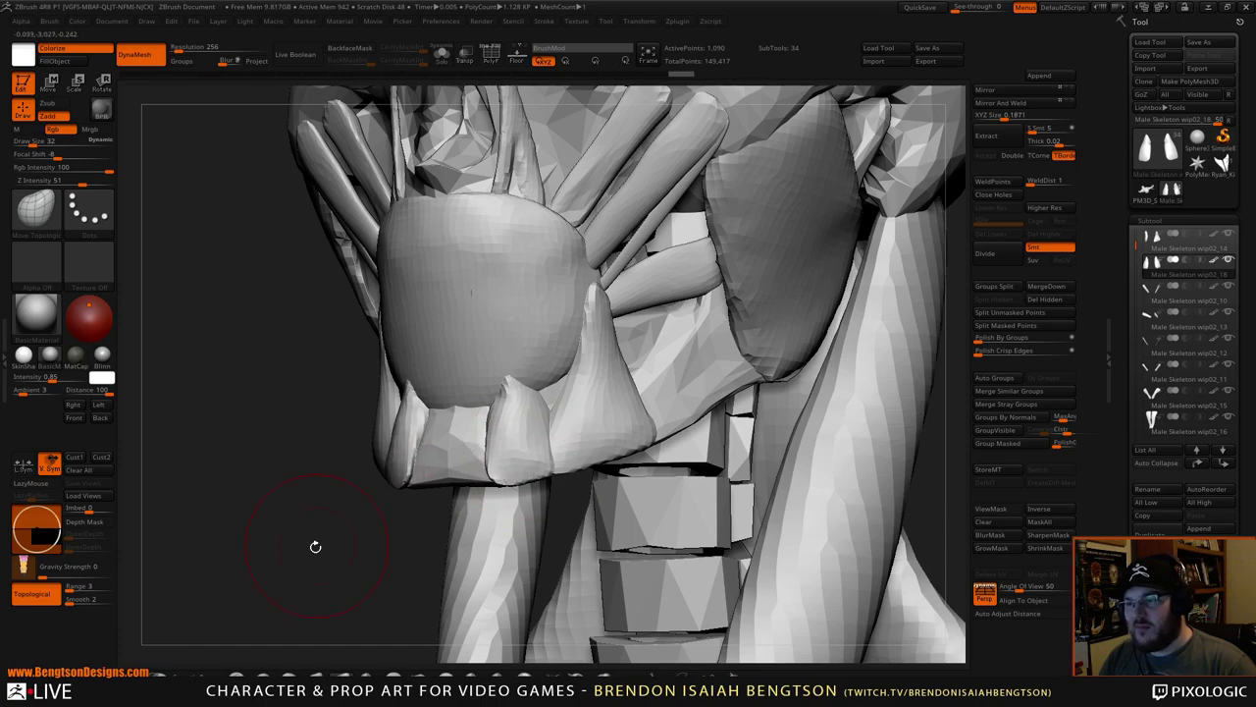
pyautogui.moveTo(314, 547); pyautogui.dragTo(396, 516)
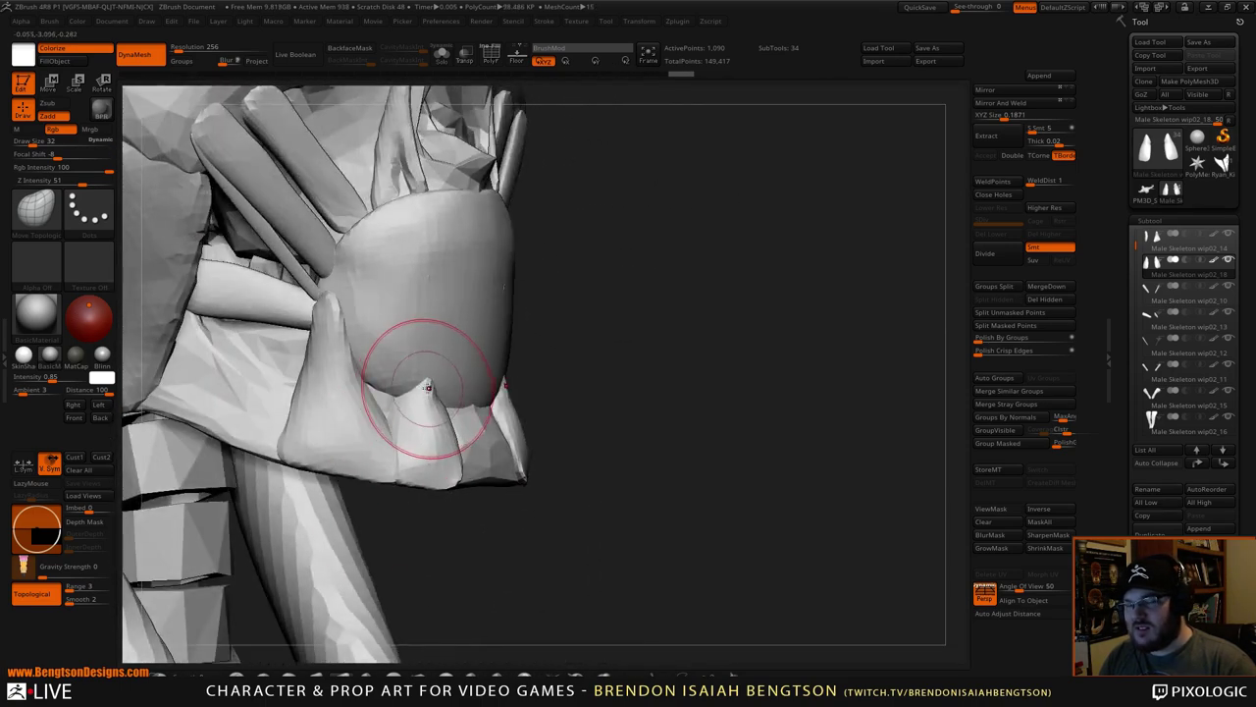
pyautogui.moveTo(736, 356)
pyautogui.mouseDown()
pyautogui.moveTo(743, 372)
pyautogui.moveTo(728, 366)
pyautogui.mouseUp()
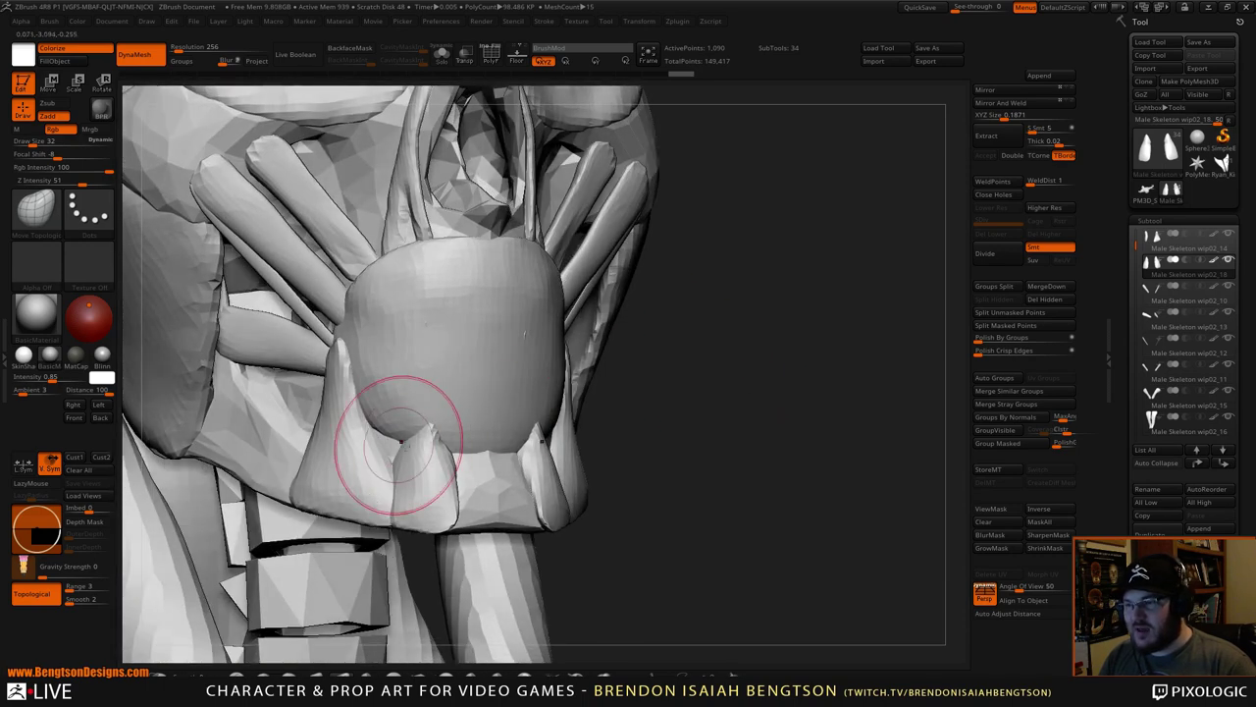
# - Smooth the pointed tips of the chin muscles and broaden their upper ends beneath the mouth muscle
pyautogui.moveTo(424, 448)
pyautogui.keyDown('shift'); pyautogui.mouseDown()
pyautogui.moveTo(406, 505)
pyautogui.moveTo(432, 499)
pyautogui.mouseUp(); pyautogui.keyUp('shift')
pyautogui.moveTo(785, 420); pyautogui.dragTo(648, 432)
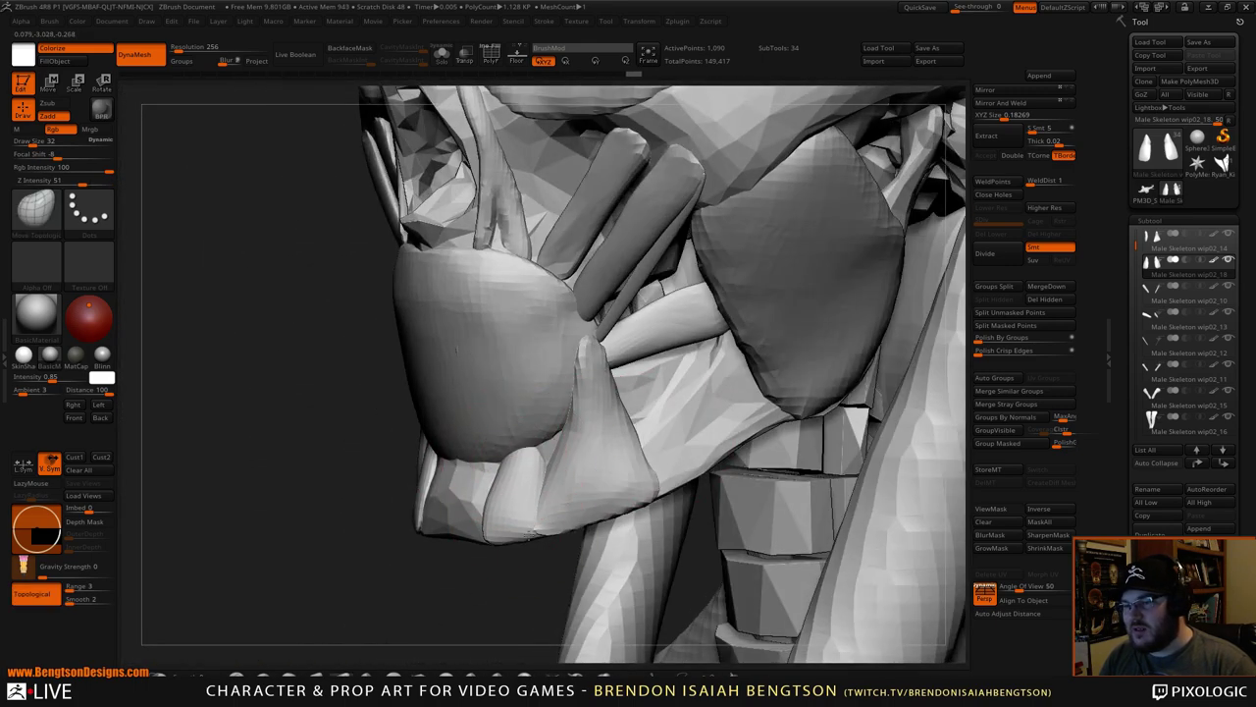
pyautogui.moveTo(465, 589); pyautogui.dragTo(503, 515)
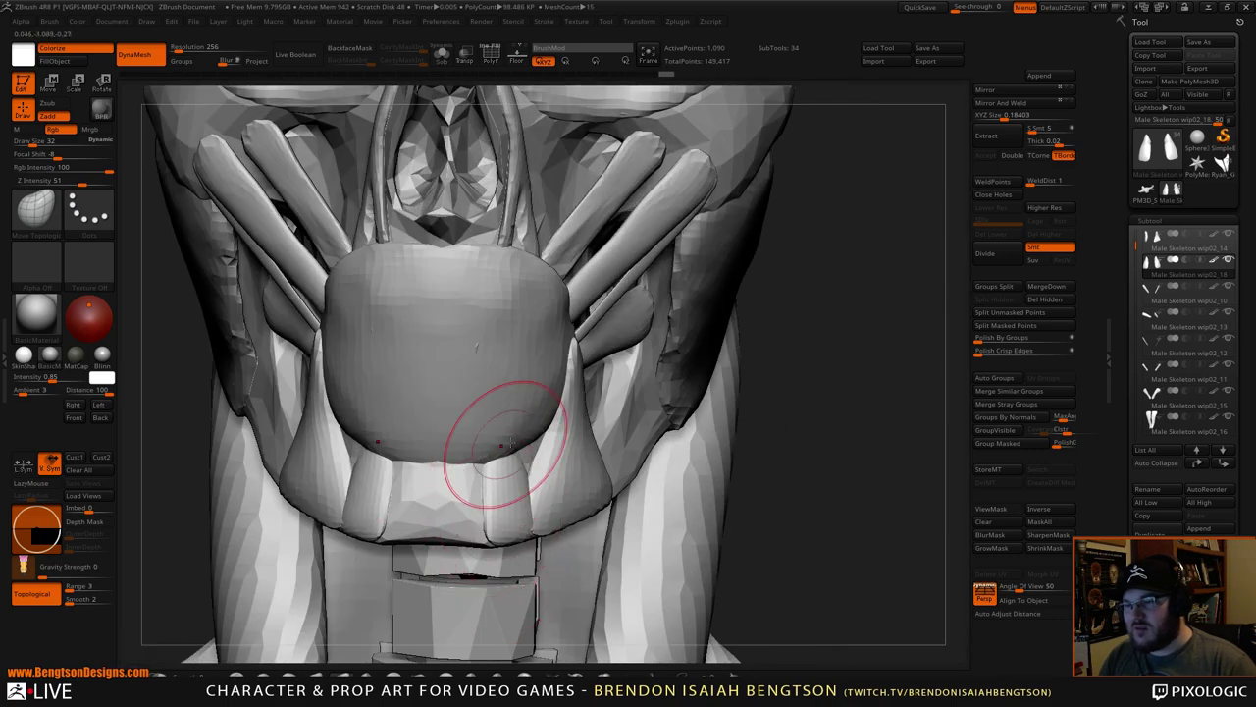
pyautogui.moveTo(762, 443)
pyautogui.keyDown('alt'); pyautogui.mouseDown()
pyautogui.moveTo(740, 400)
pyautogui.moveTo(639, 400)
pyautogui.mouseUp(); pyautogui.keyUp('alt')
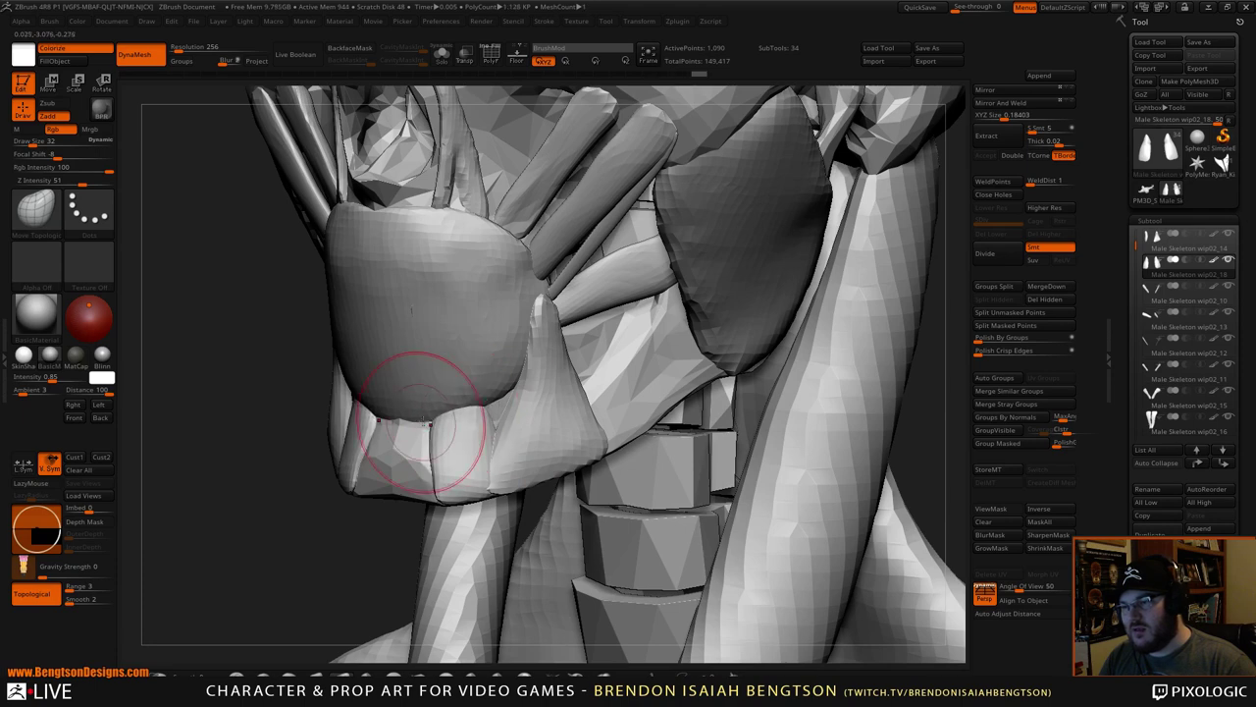
pyautogui.moveTo(446, 420); pyautogui.dragTo(442, 421)
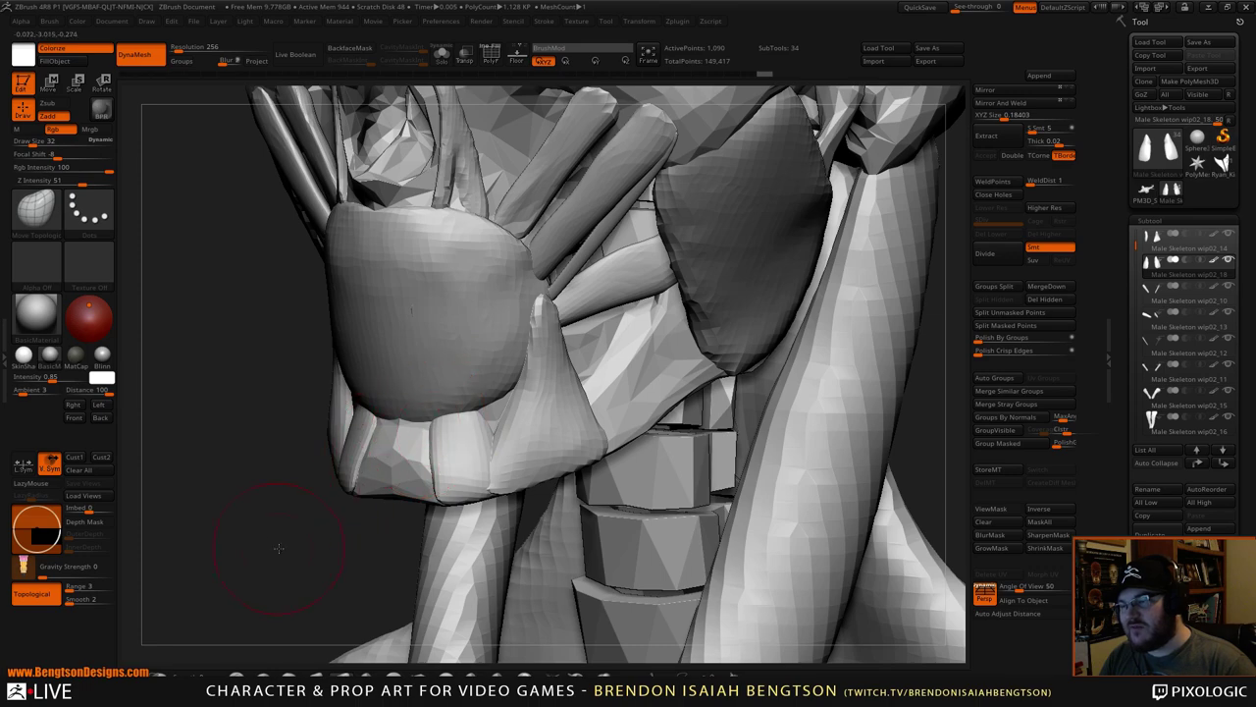
pyautogui.moveTo(276, 547)
pyautogui.keyDown('alt'); pyautogui.mouseDown()
pyautogui.moveTo(267, 474)
pyautogui.moveTo(570, 380)
pyautogui.moveTo(733, 556)
pyautogui.moveTo(780, 357)
pyautogui.moveTo(765, 396)
pyautogui.moveTo(746, 367)
pyautogui.moveTo(533, 491)
pyautogui.mouseUp(); pyautogui.keyUp('alt')
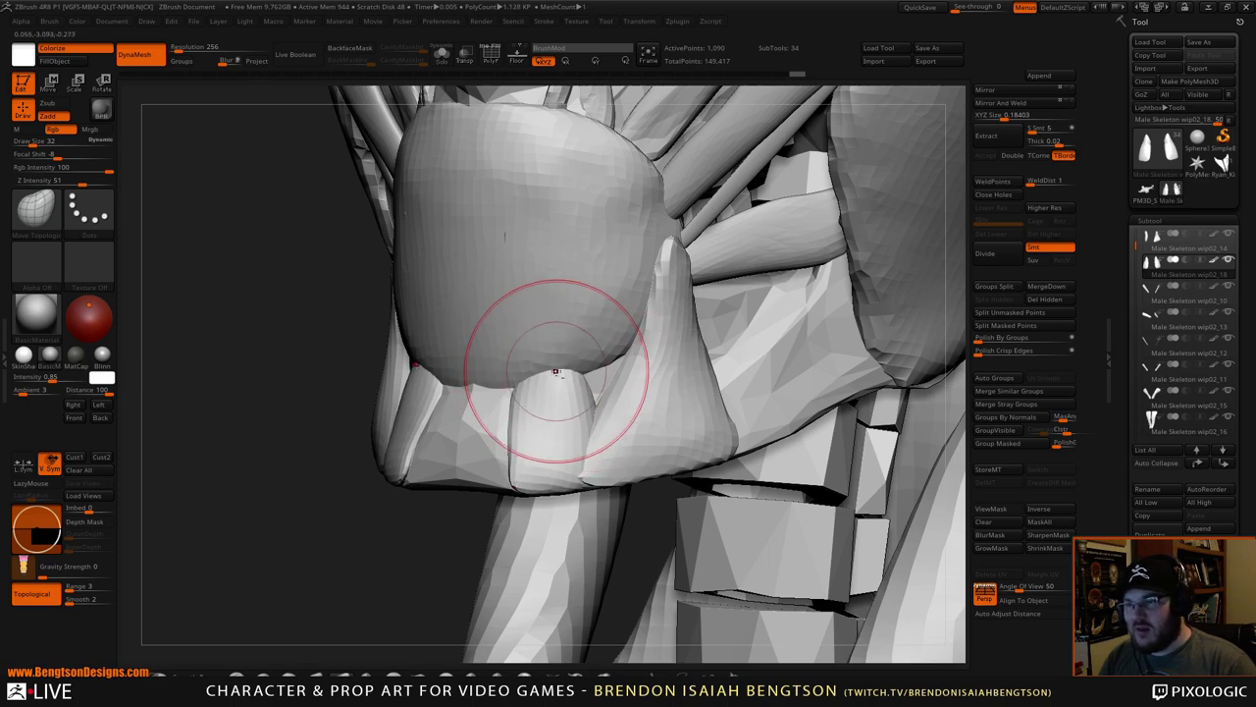
# - Set the draw size to 17 and pull the chin muscles' outer upper edges toward the neighbouring mouth-corner muscles
pyautogui.moveTo(301, 556); pyautogui.dragTo(397, 458)
pyautogui.press('space')
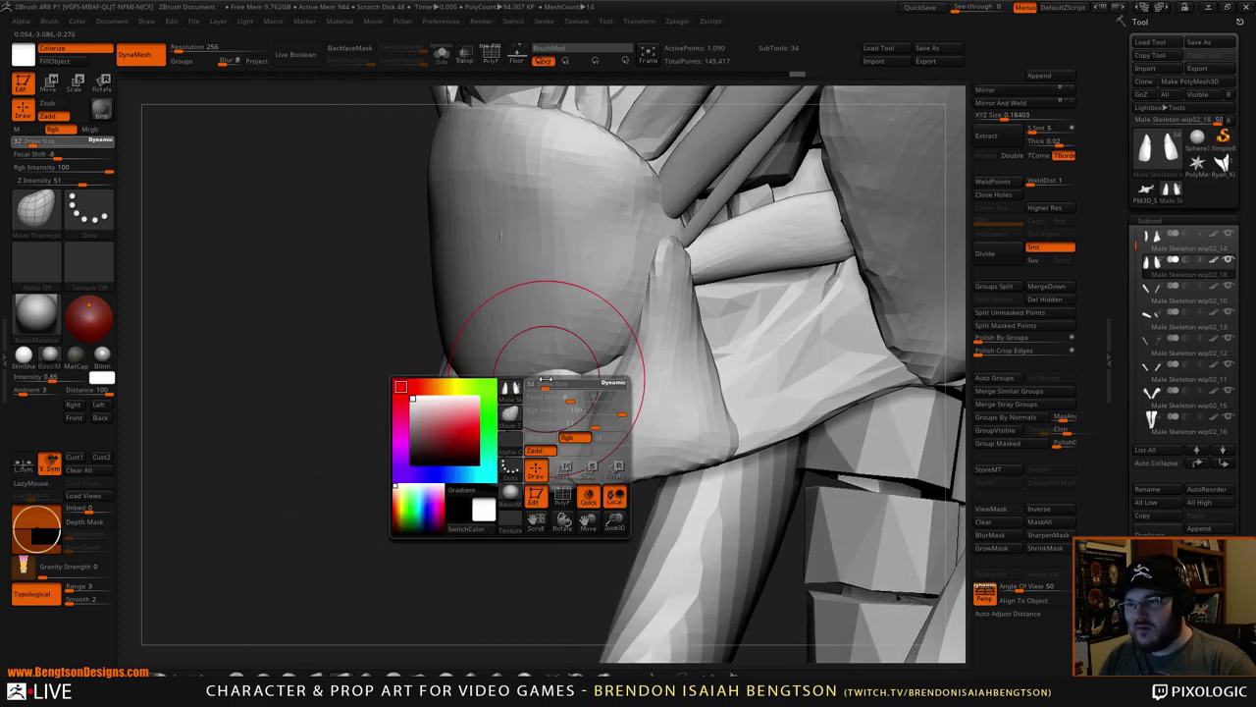
pyautogui.moveTo(556, 377); pyautogui.dragTo(549, 377)
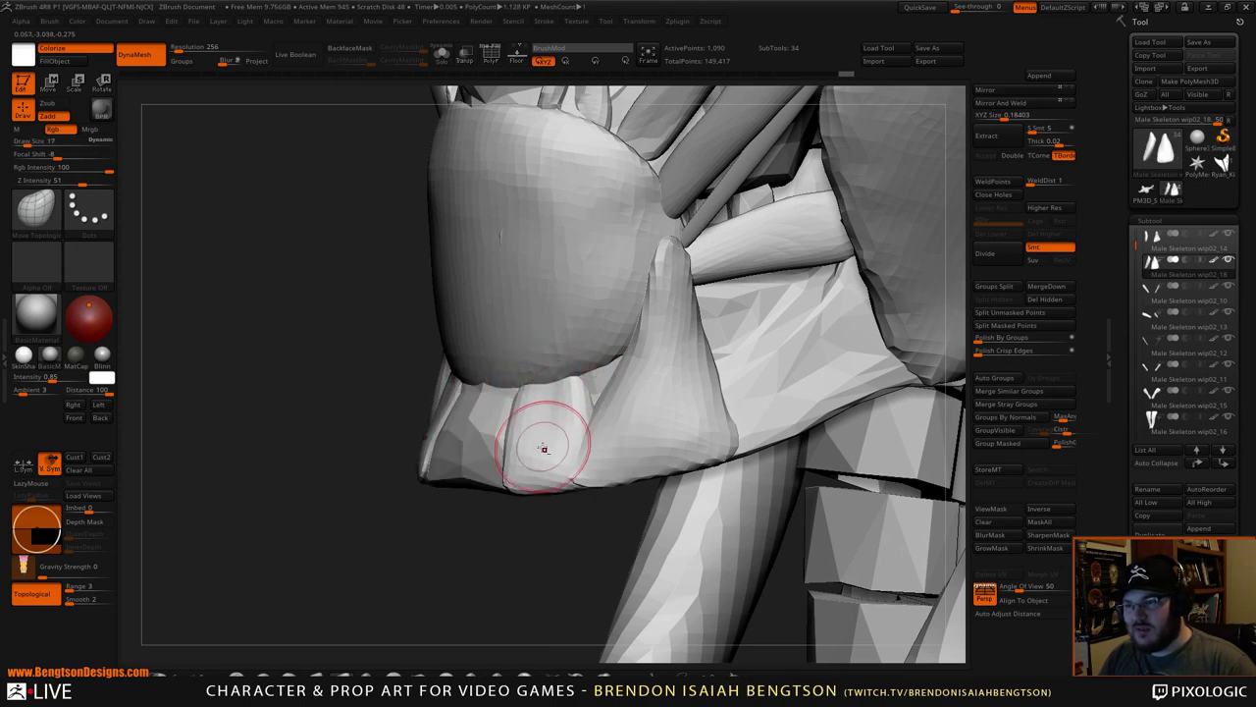
pyautogui.moveTo(544, 449); pyautogui.dragTo(572, 432)
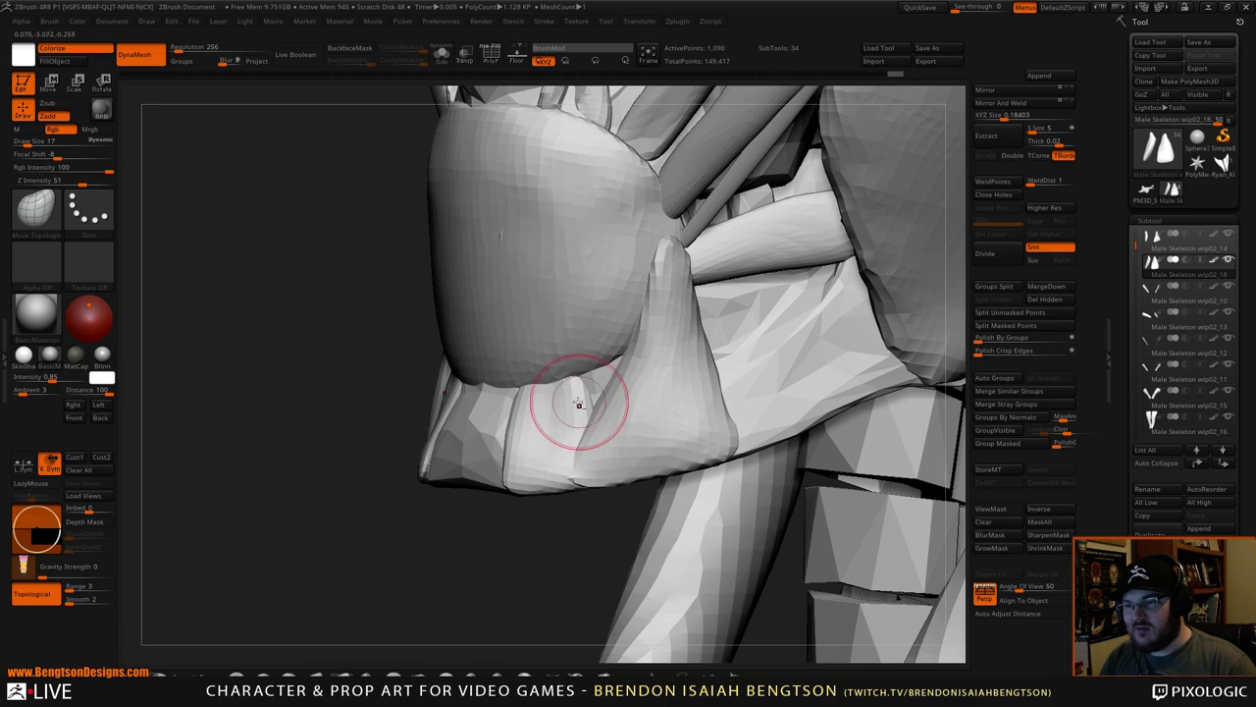
pyautogui.moveTo(504, 519); pyautogui.dragTo(499, 547)
pyautogui.moveTo(583, 389); pyautogui.dragTo(591, 377)
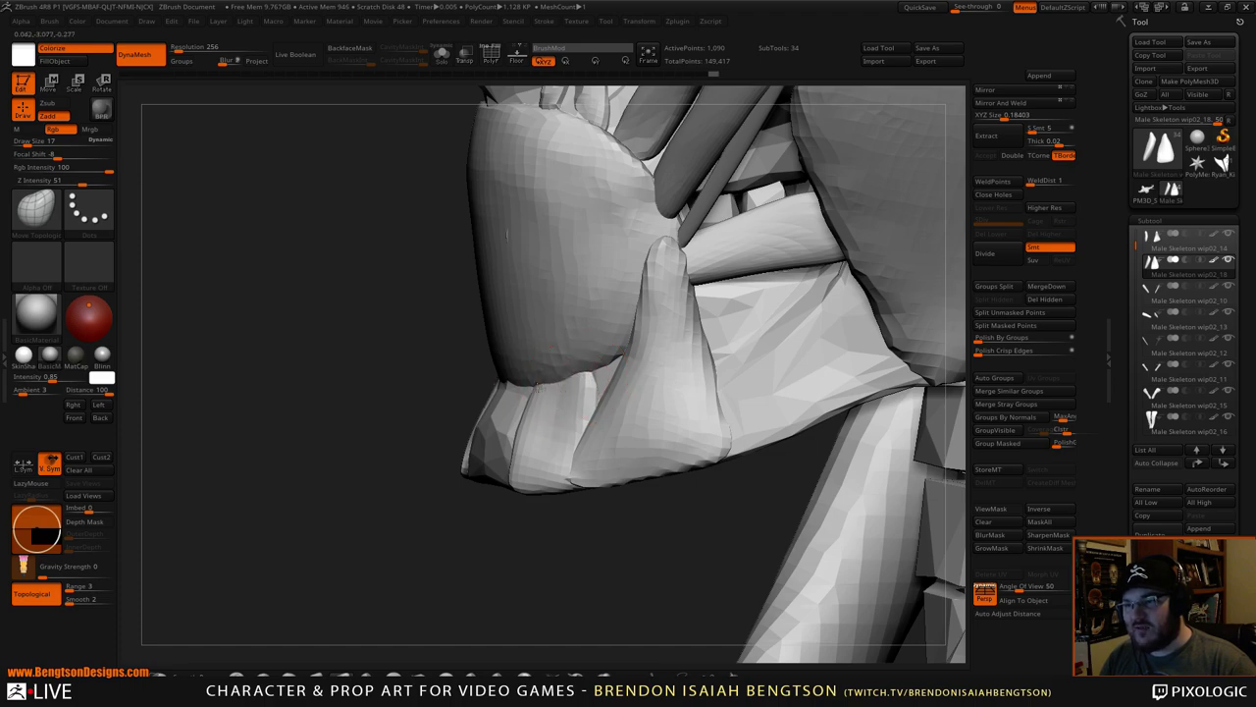
pyautogui.moveTo(482, 548); pyautogui.dragTo(730, 364)
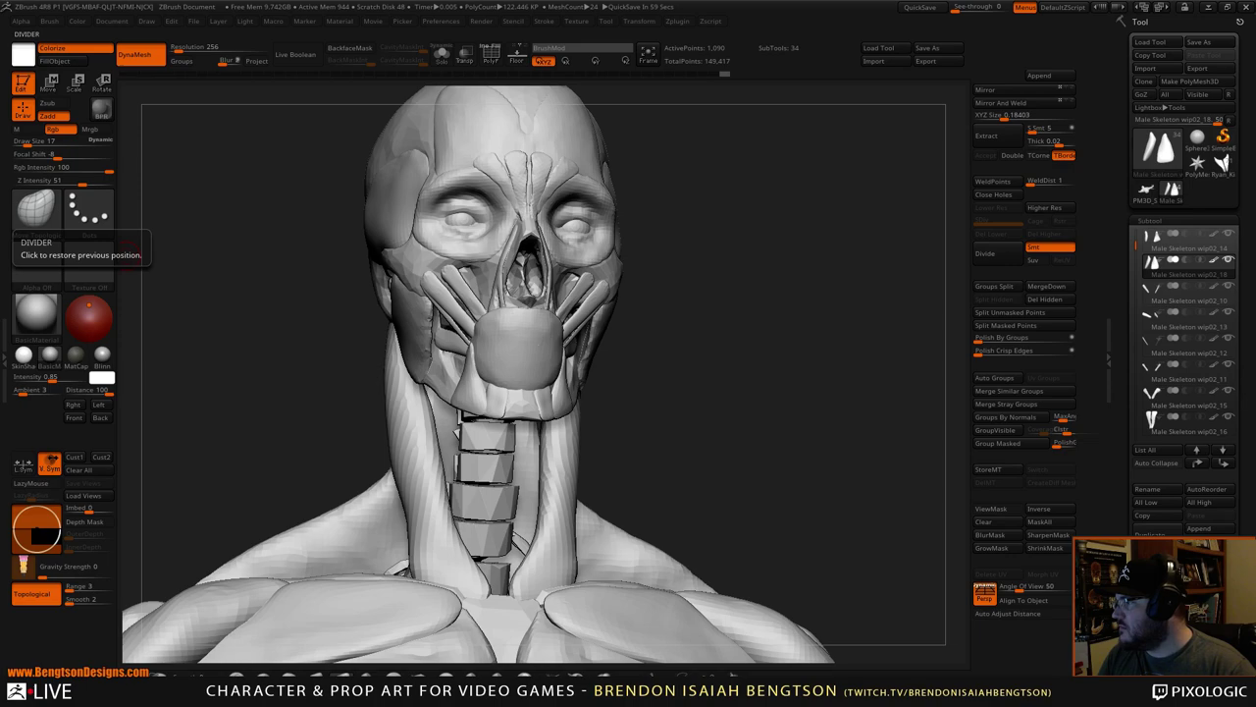
# - Refine the inner edges of the chin muscles so they tuck under the lower rim of the mouth muscle
pyautogui.moveTo(706, 370)
pyautogui.mouseDown()
pyautogui.moveTo(749, 376)
pyautogui.moveTo(687, 361)
pyautogui.moveTo(779, 356)
pyautogui.moveTo(786, 464)
pyautogui.mouseUp()
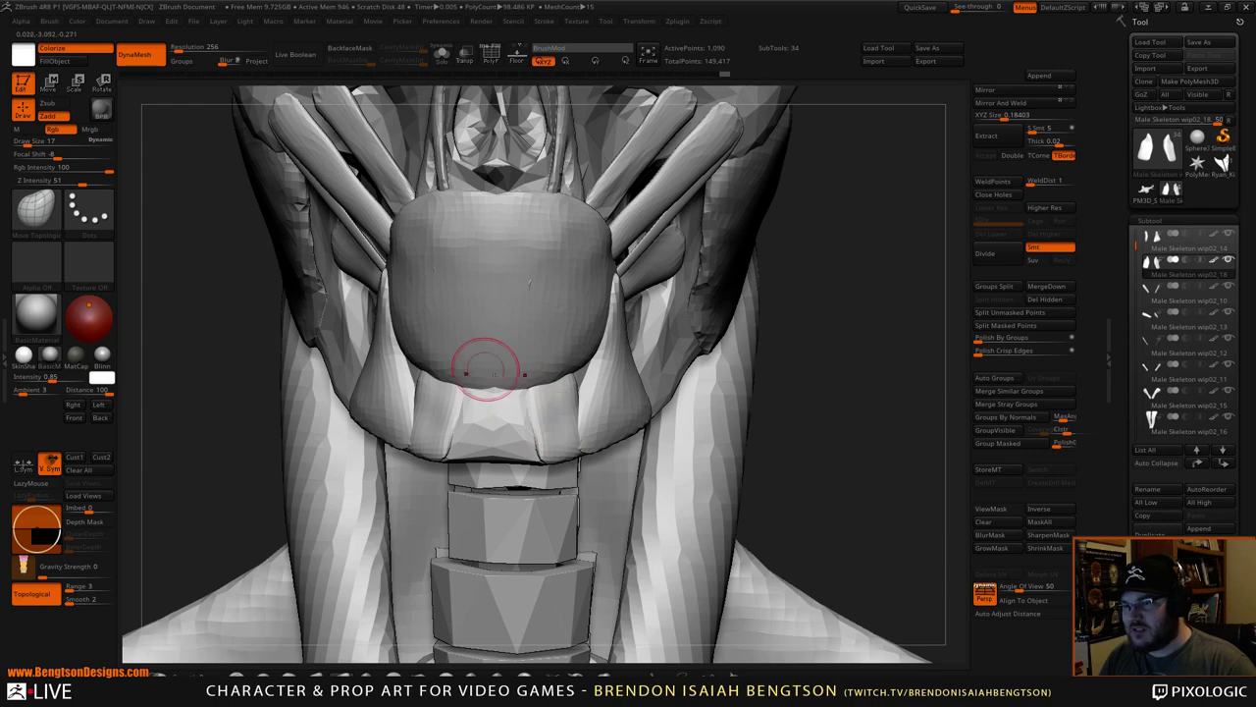
pyautogui.moveTo(800, 346)
pyautogui.mouseDown()
pyautogui.moveTo(866, 342)
pyautogui.moveTo(463, 379)
pyautogui.mouseUp()
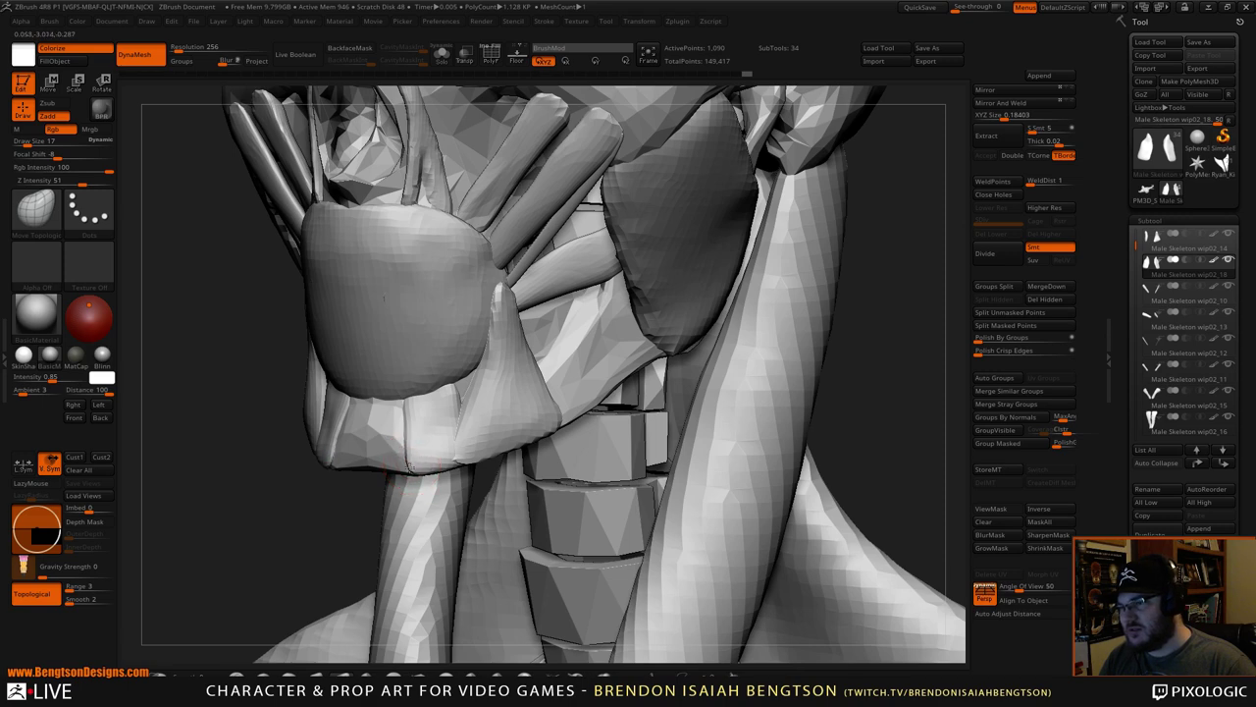
pyautogui.moveTo(407, 414)
pyautogui.mouseDown()
pyautogui.moveTo(447, 384)
pyautogui.moveTo(459, 395)
pyautogui.moveTo(409, 391)
pyautogui.mouseUp()
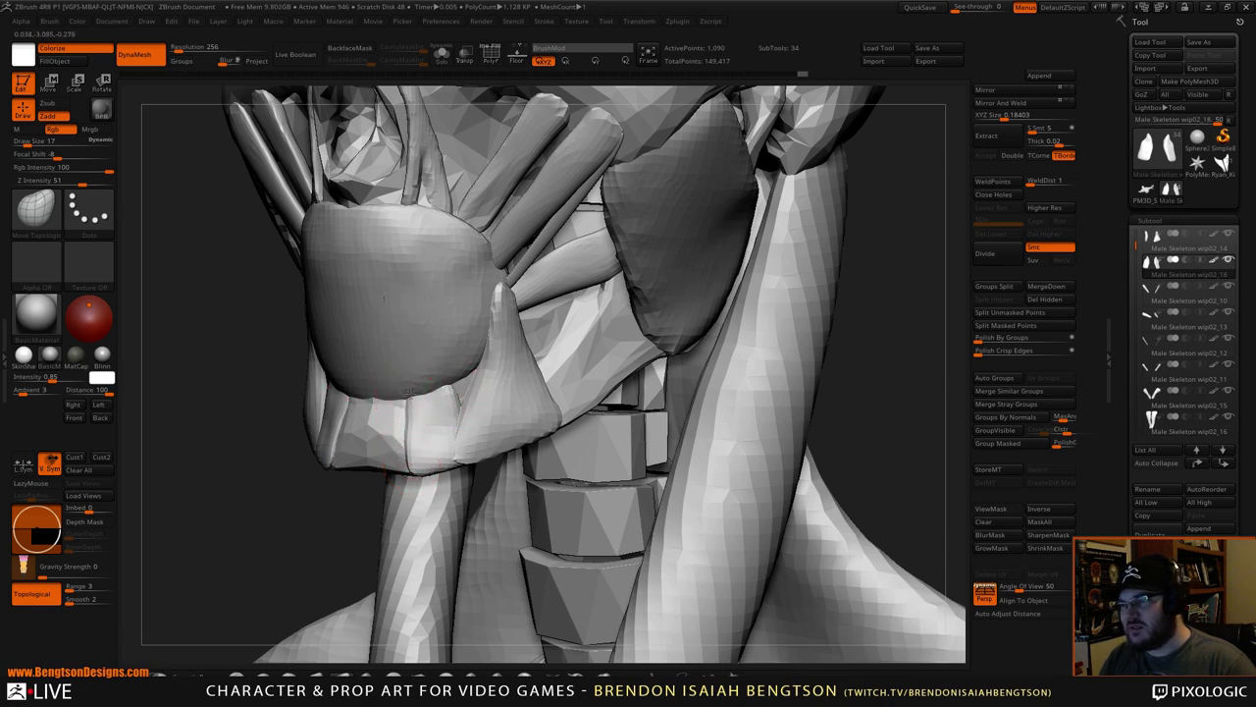
# - Duplicate the chin muscle subtool and rotate the copy inward with the Move gizmo
pyautogui.moveTo(909, 360)
pyautogui.mouseDown()
pyautogui.moveTo(920, 370)
pyautogui.moveTo(832, 372)
pyautogui.moveTo(814, 340)
pyautogui.mouseUp()
pyautogui.click(1152, 533)
pyautogui.press('w')
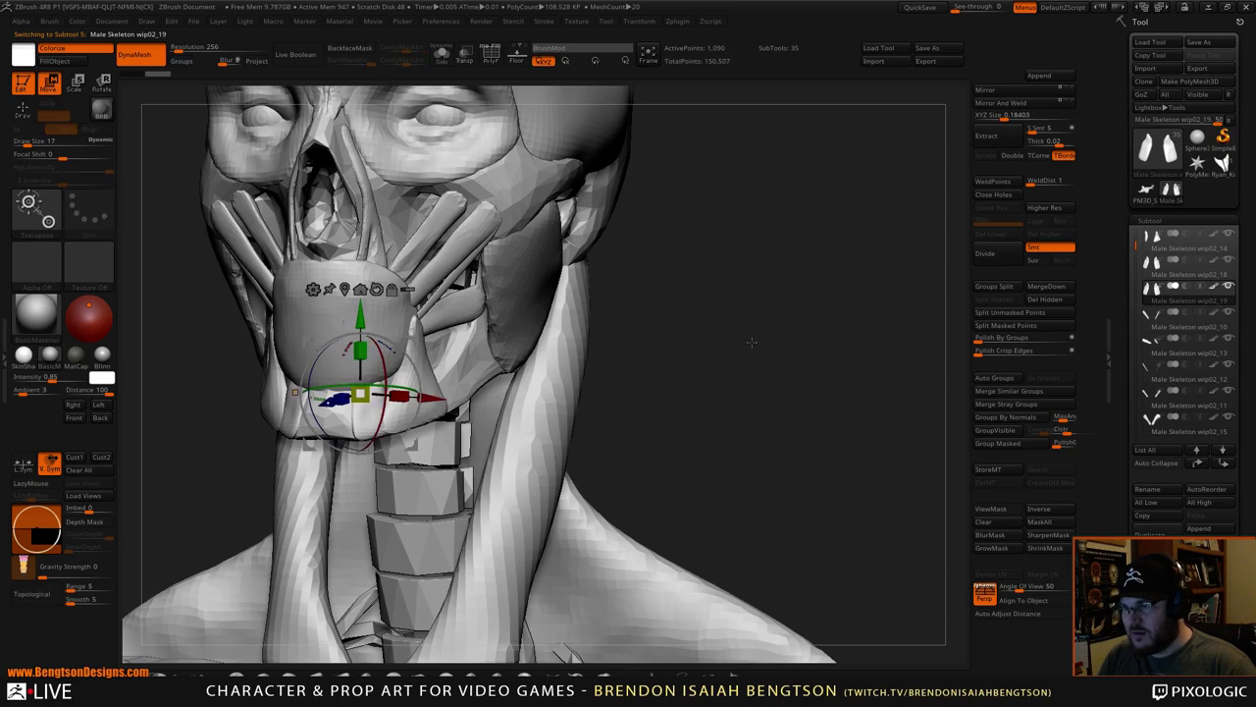
pyautogui.moveTo(707, 329); pyautogui.dragTo(732, 354)
pyautogui.moveTo(416, 339); pyautogui.dragTo(364, 333)
pyautogui.keyDown('shift'); pyautogui.moveTo(800, 331); pyautogui.dragTo(835, 331); pyautogui.keyUp('shift')
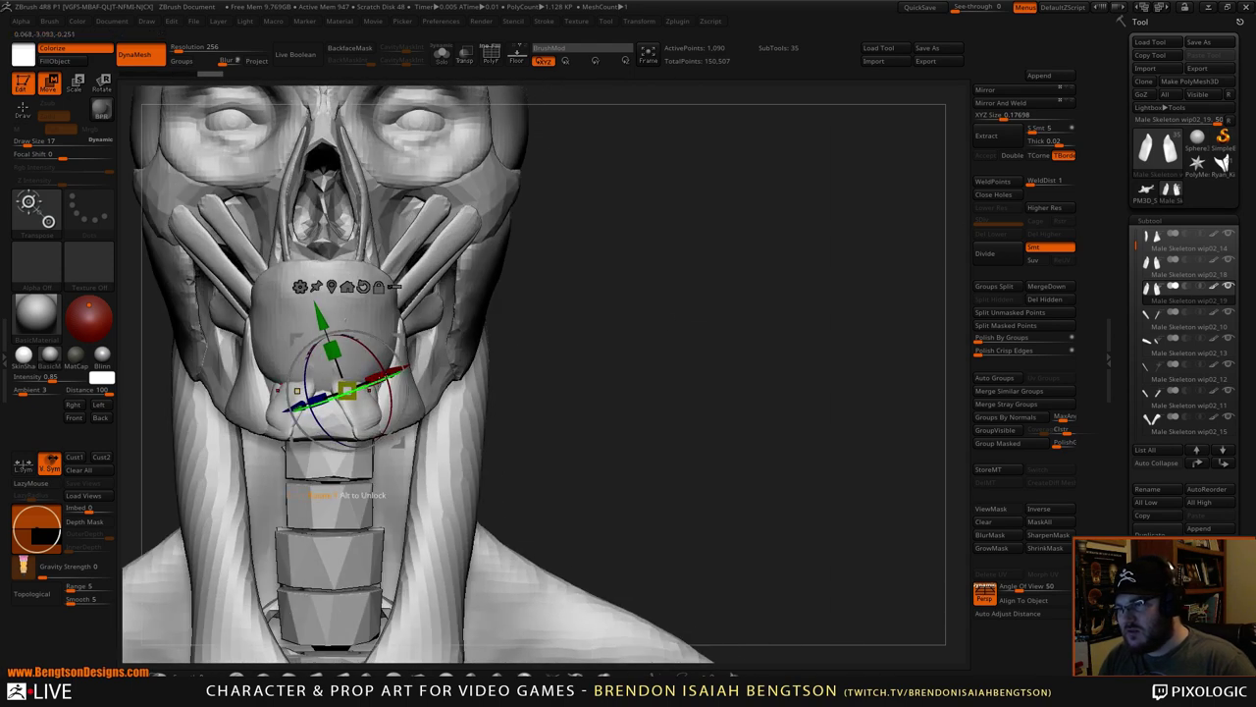
# - Scale and reposition the duplicated muscles nearer the middle of the chin, returning to the Move Topological brush
pyautogui.moveTo(347, 391); pyautogui.dragTo(348, 390)
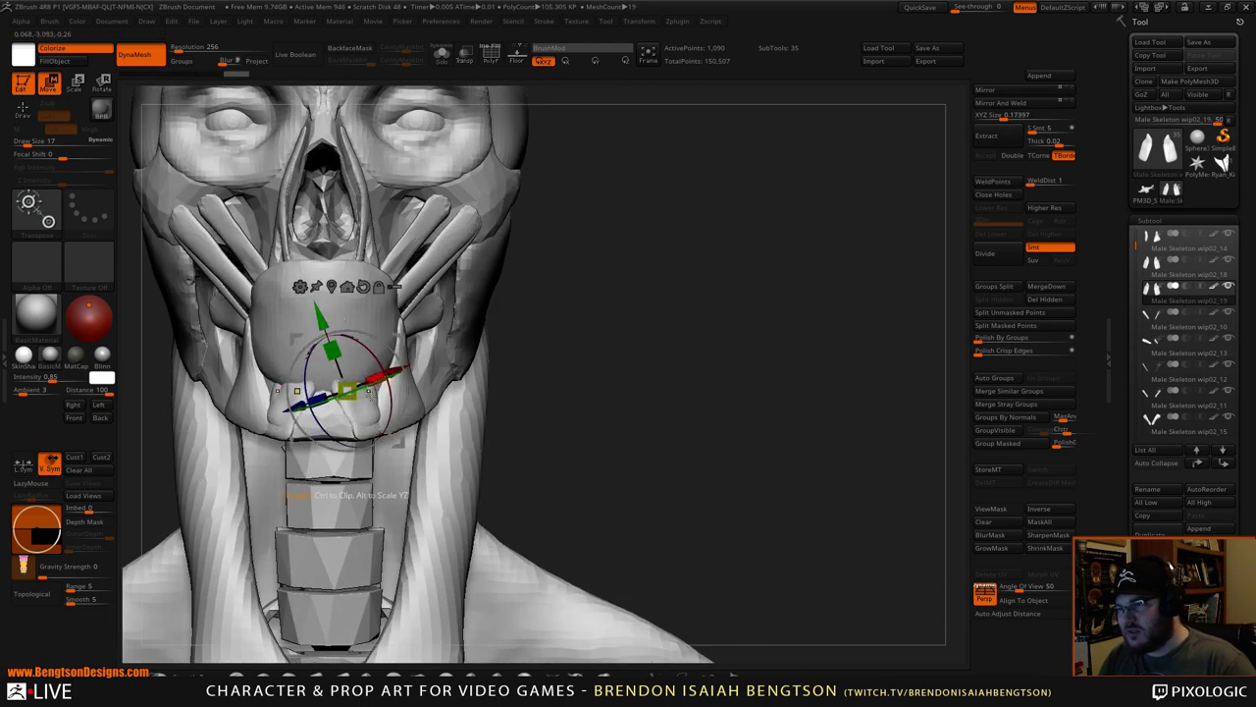
pyautogui.moveTo(577, 363); pyautogui.dragTo(572, 312)
pyautogui.moveTo(347, 391); pyautogui.dragTo(365, 398)
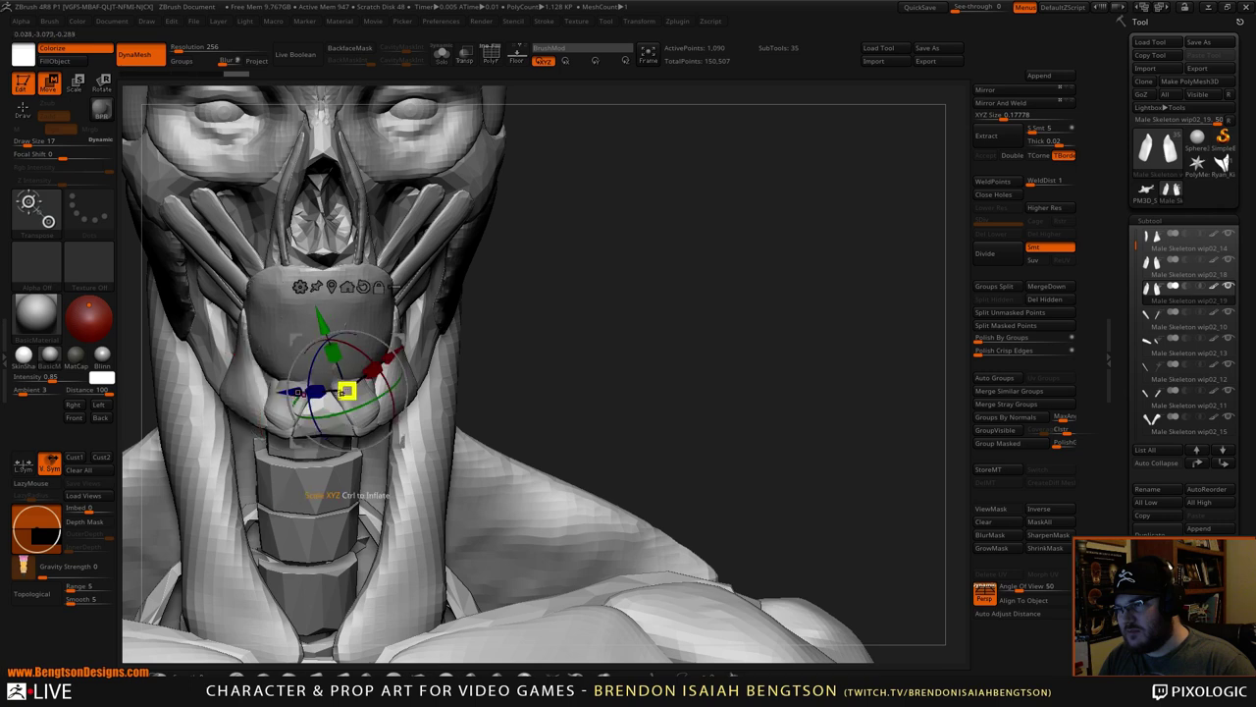
pyautogui.moveTo(293, 409); pyautogui.dragTo(298, 393)
pyautogui.press('q')
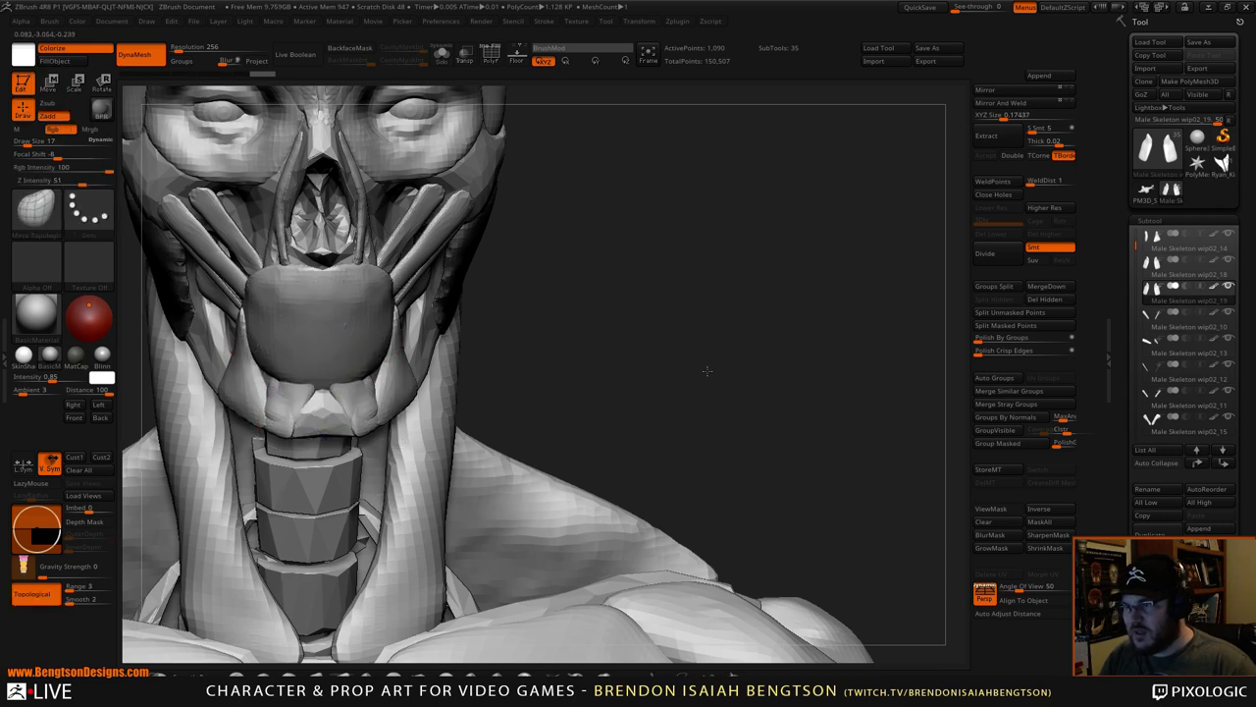
# - Set the draw size to 25 and shape the duplicated muscles into slanted wedges between the mouth muscle and jaw edge
pyautogui.moveTo(707, 370)
pyautogui.keyDown('alt'); pyautogui.mouseDown()
pyautogui.moveTo(708, 351)
pyautogui.moveTo(788, 337)
pyautogui.moveTo(761, 336)
pyautogui.mouseUp(); pyautogui.keyUp('alt')
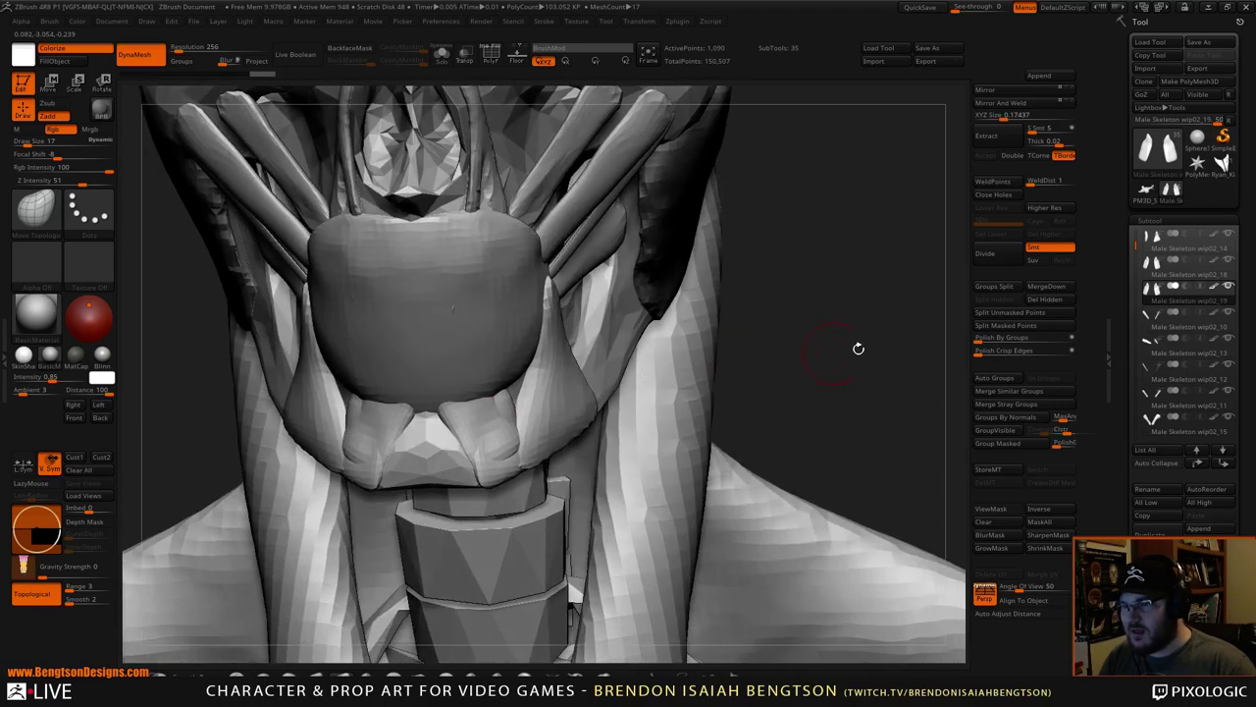
pyautogui.moveTo(858, 347); pyautogui.dragTo(836, 332)
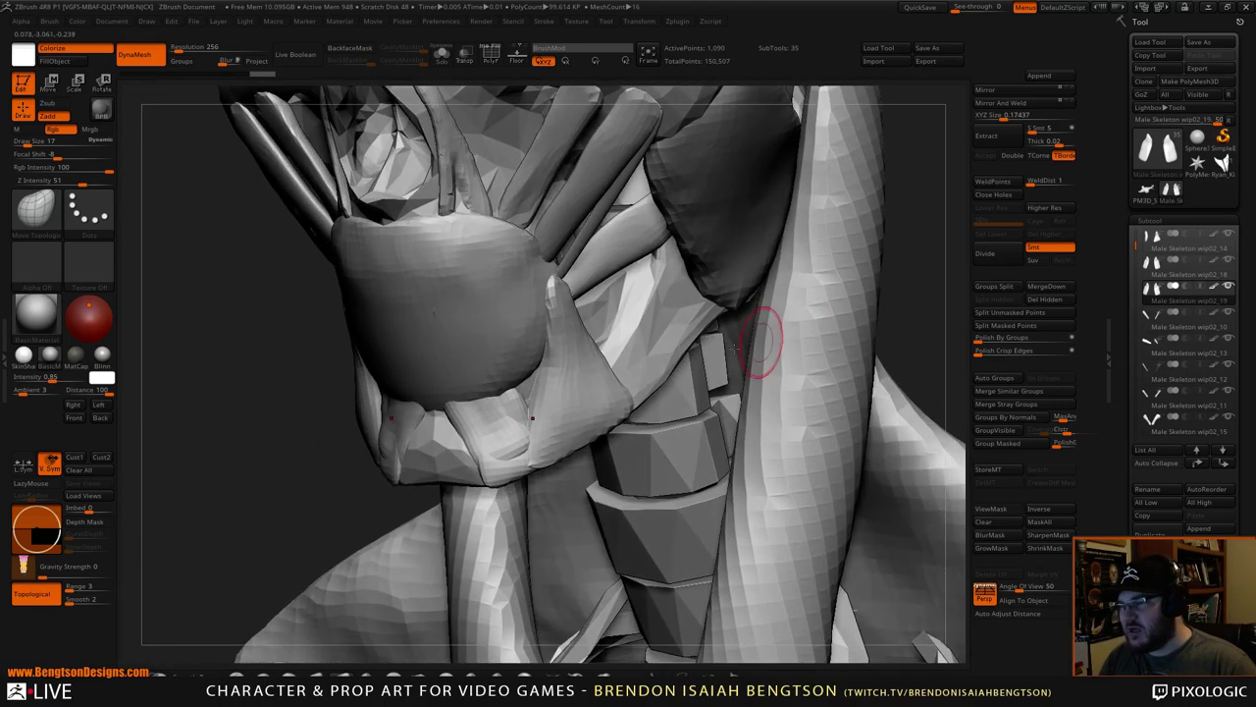
pyautogui.press('space')
pyautogui.moveTo(461, 409)
pyautogui.mouseDown()
pyautogui.moveTo(448, 421)
pyautogui.moveTo(458, 416)
pyautogui.moveTo(441, 405)
pyautogui.mouseUp()
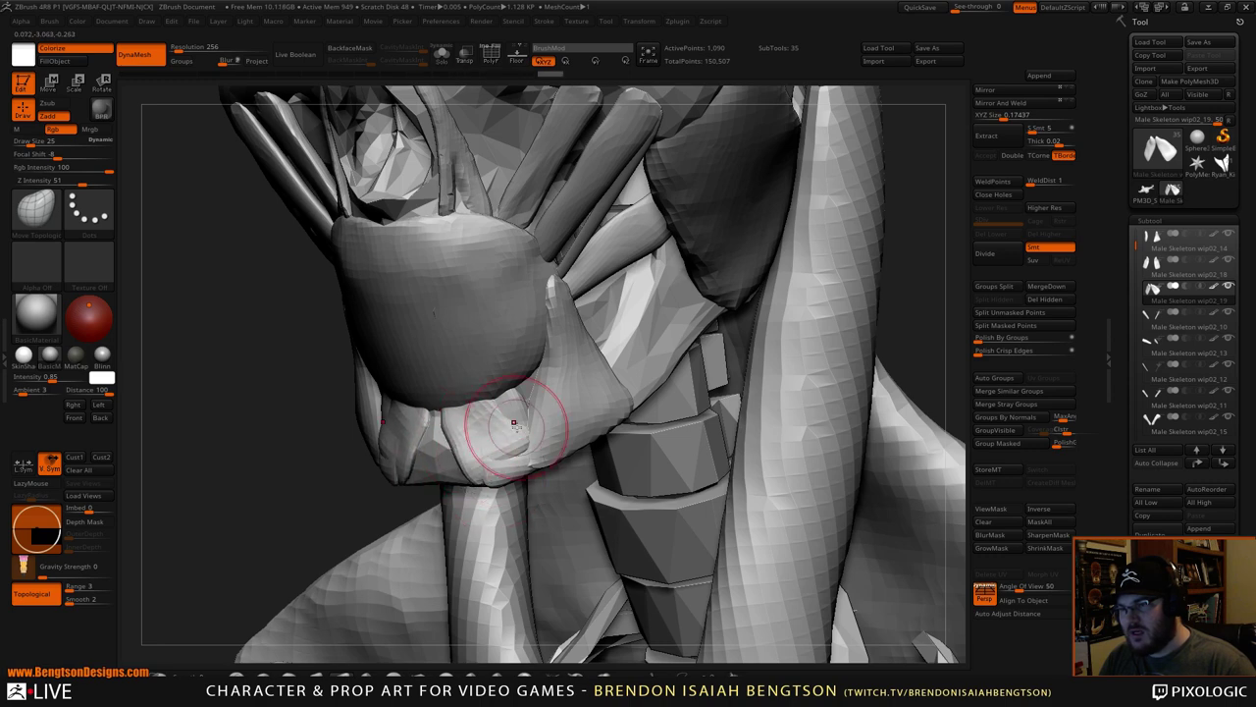
pyautogui.moveTo(514, 423); pyautogui.dragTo(511, 428)
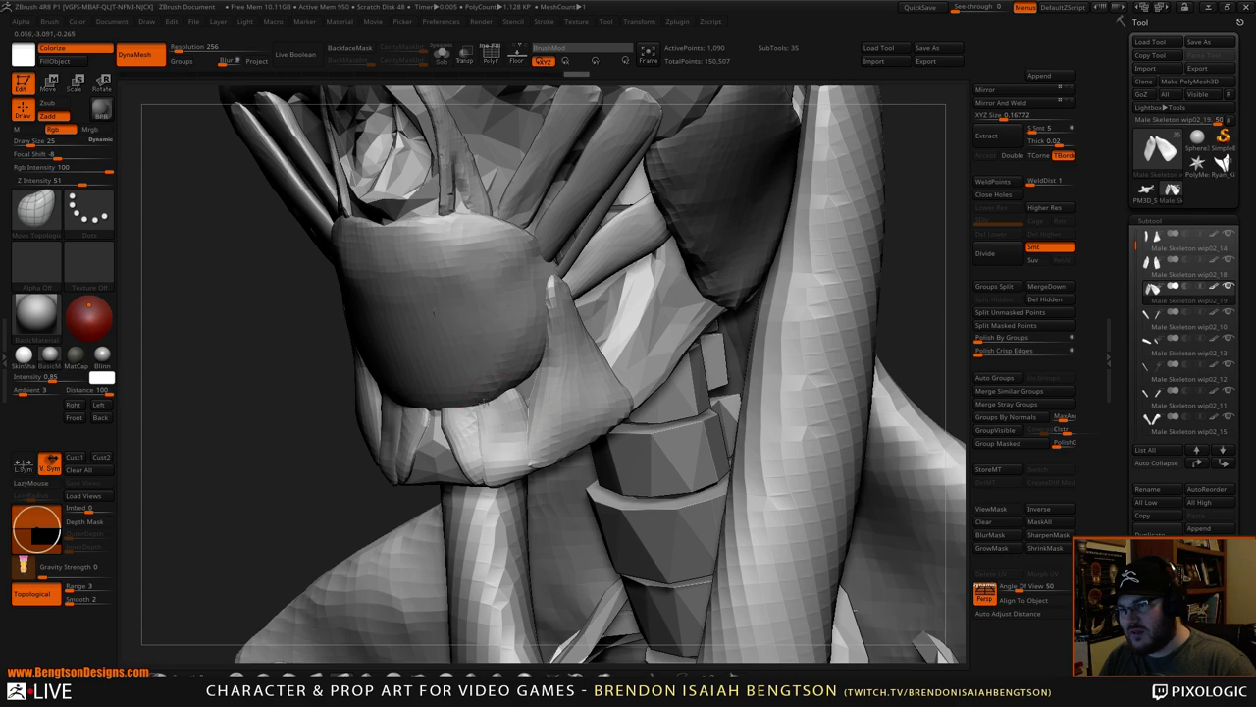
pyautogui.moveTo(266, 462)
pyautogui.mouseDown()
pyautogui.moveTo(255, 480)
pyautogui.moveTo(669, 394)
pyautogui.moveTo(759, 398)
pyautogui.moveTo(808, 373)
pyautogui.mouseUp()
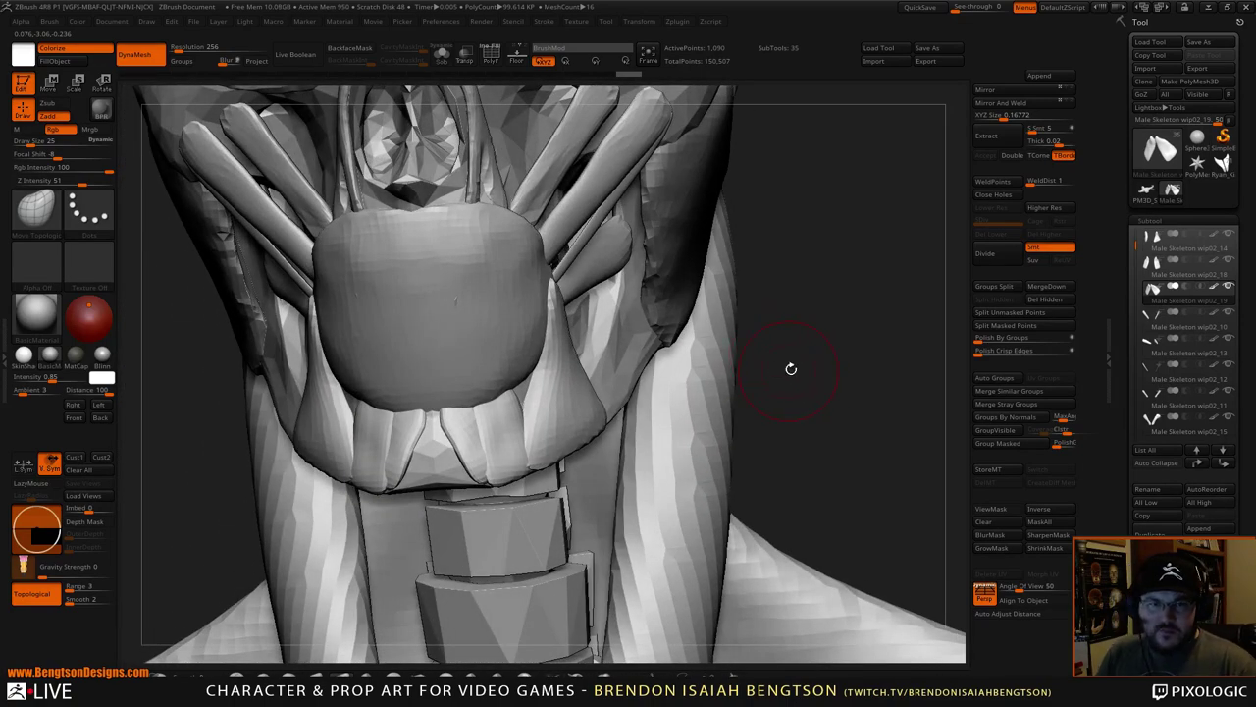
# - Lower the draw size to 15 and refine the inner edges of the duplicated chin muscles
pyautogui.moveTo(852, 373)
pyautogui.mouseDown()
pyautogui.moveTo(706, 412)
pyautogui.moveTo(473, 448)
pyautogui.mouseUp()
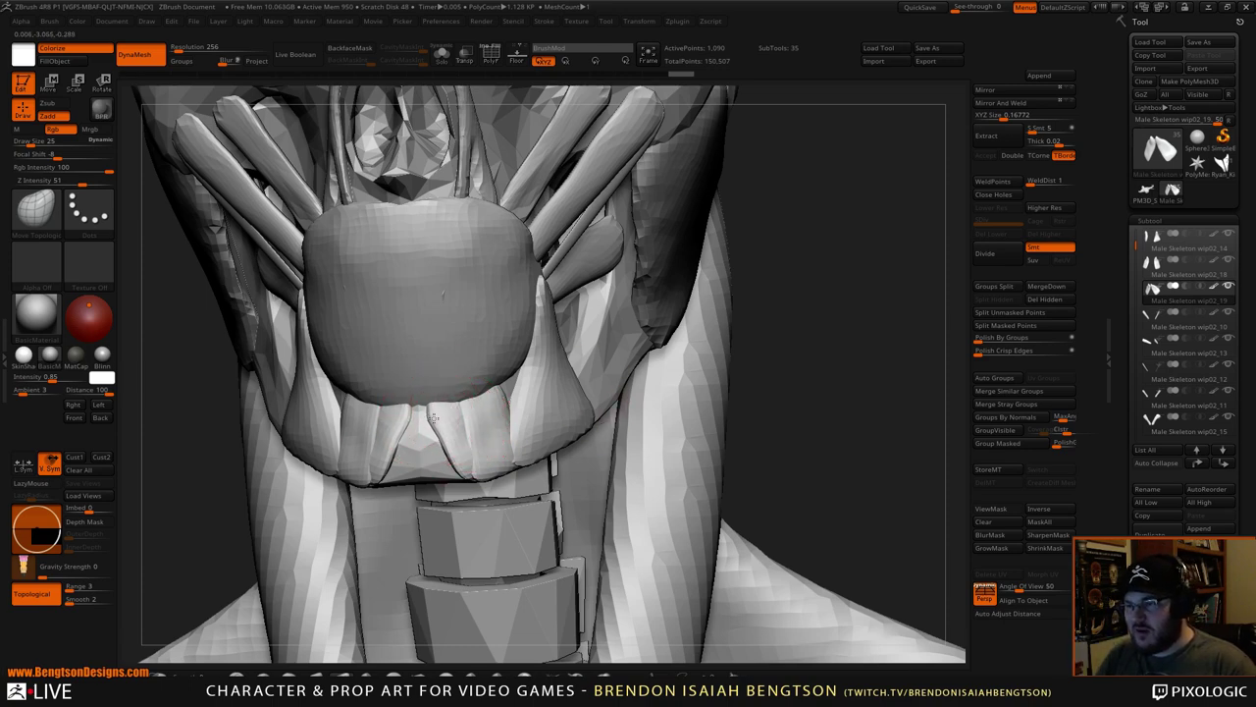
pyautogui.press('space')
pyautogui.moveTo(430, 411); pyautogui.dragTo(433, 412)
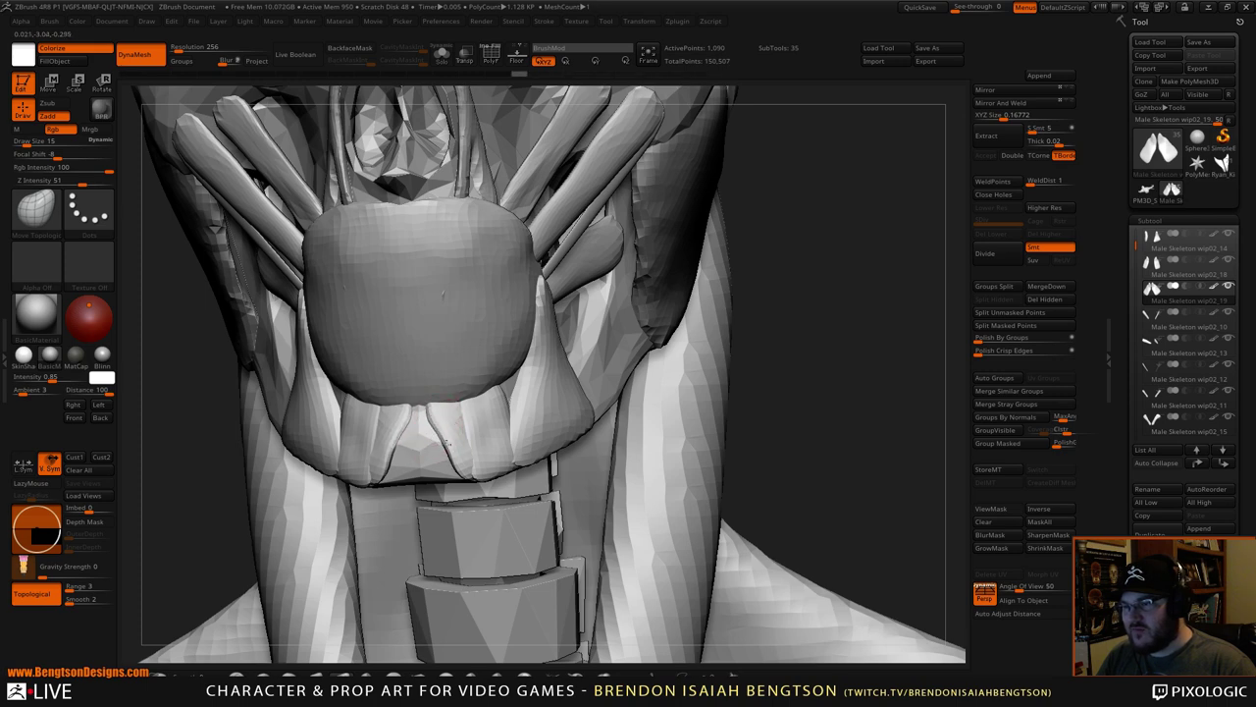
pyautogui.moveTo(746, 373); pyautogui.dragTo(474, 456)
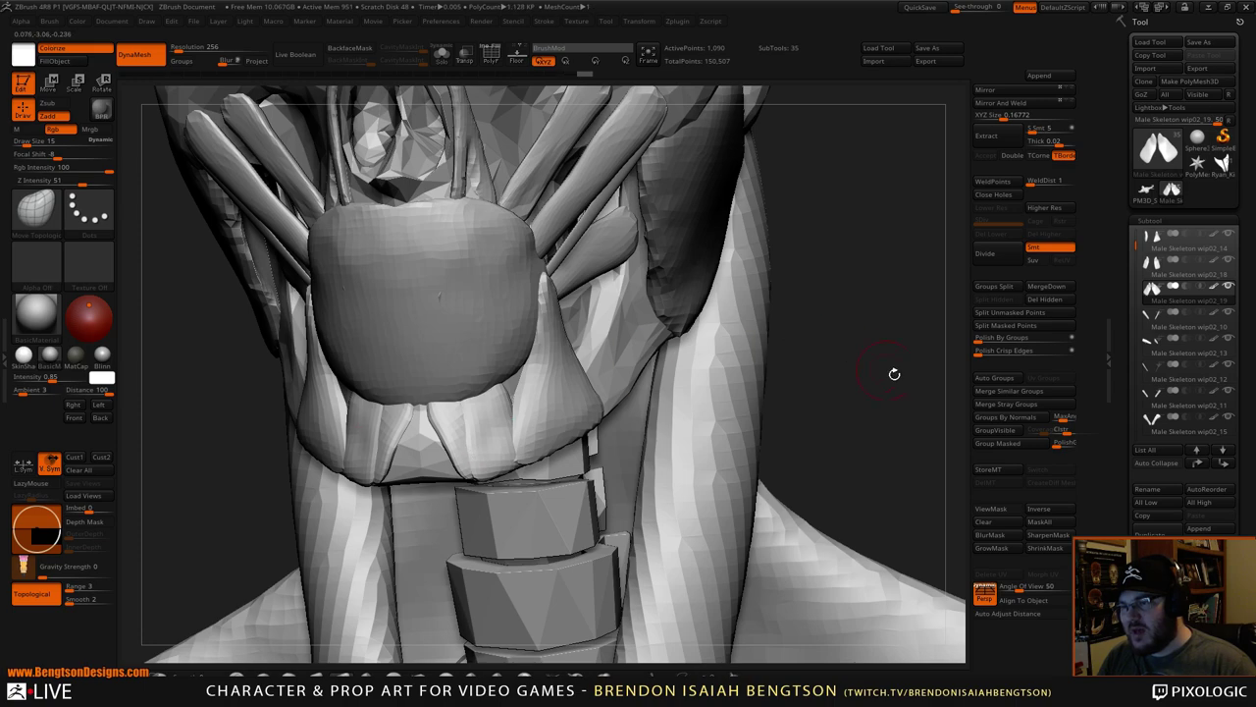
# - Refine the lower edges of the duplicated chin muscles where they meet the jaw, using the Move Topological brush at size 15
pyautogui.keyDown('alt'); pyautogui.moveTo(894, 374); pyautogui.dragTo(894, 88); pyautogui.keyUp('alt')
pyautogui.moveTo(745, 335); pyautogui.dragTo(684, 393)
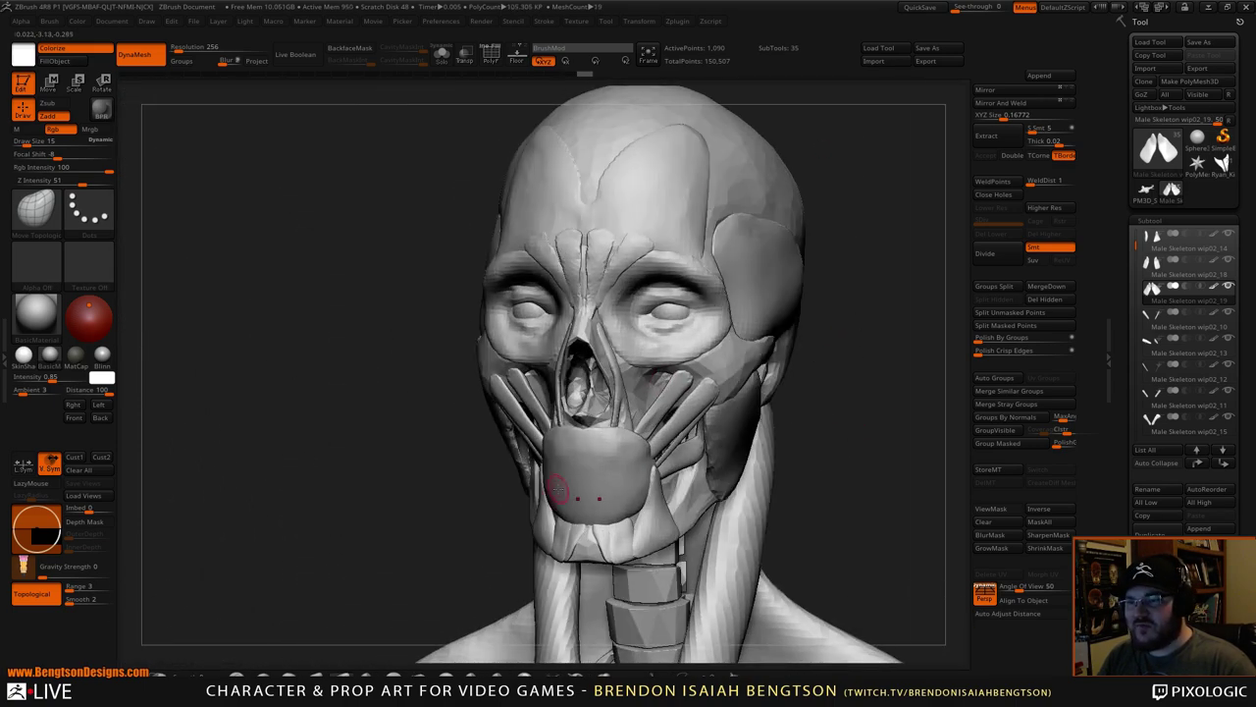
pyautogui.moveTo(807, 368); pyautogui.dragTo(750, 564)
pyautogui.keyDown('alt'); pyautogui.moveTo(707, 423); pyautogui.dragTo(565, 318); pyautogui.keyUp('alt')
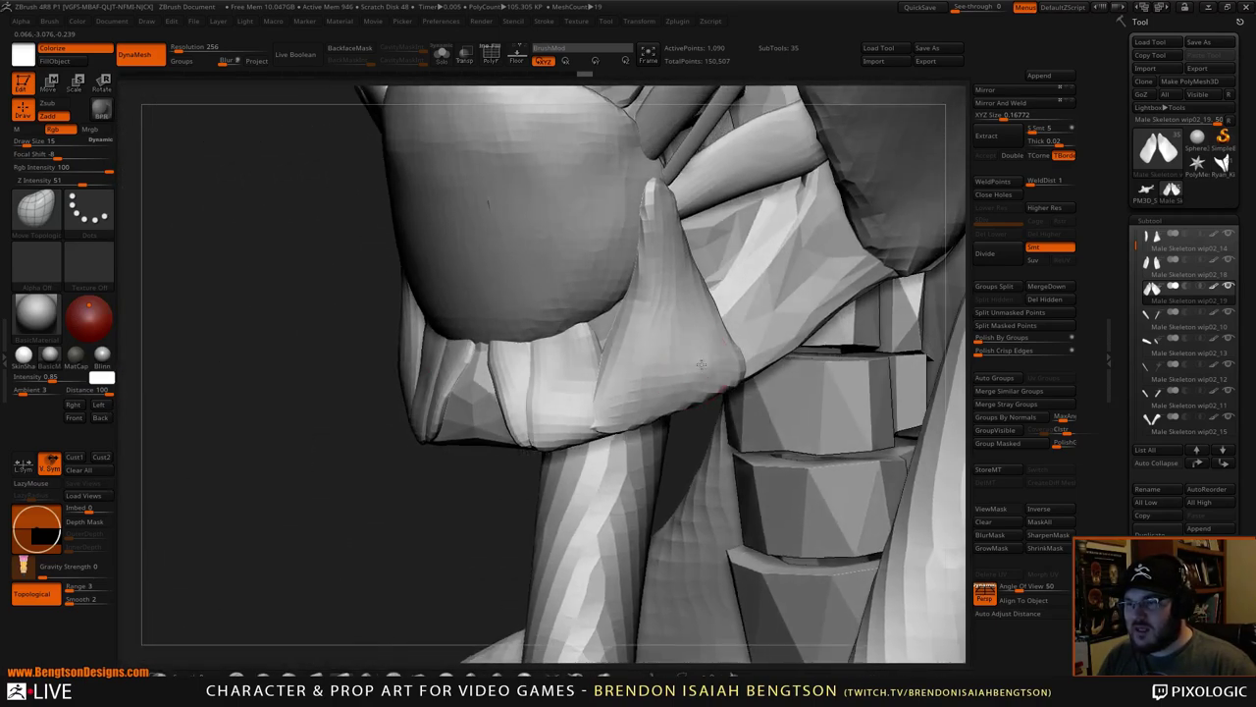
pyautogui.moveTo(475, 491); pyautogui.dragTo(521, 496)
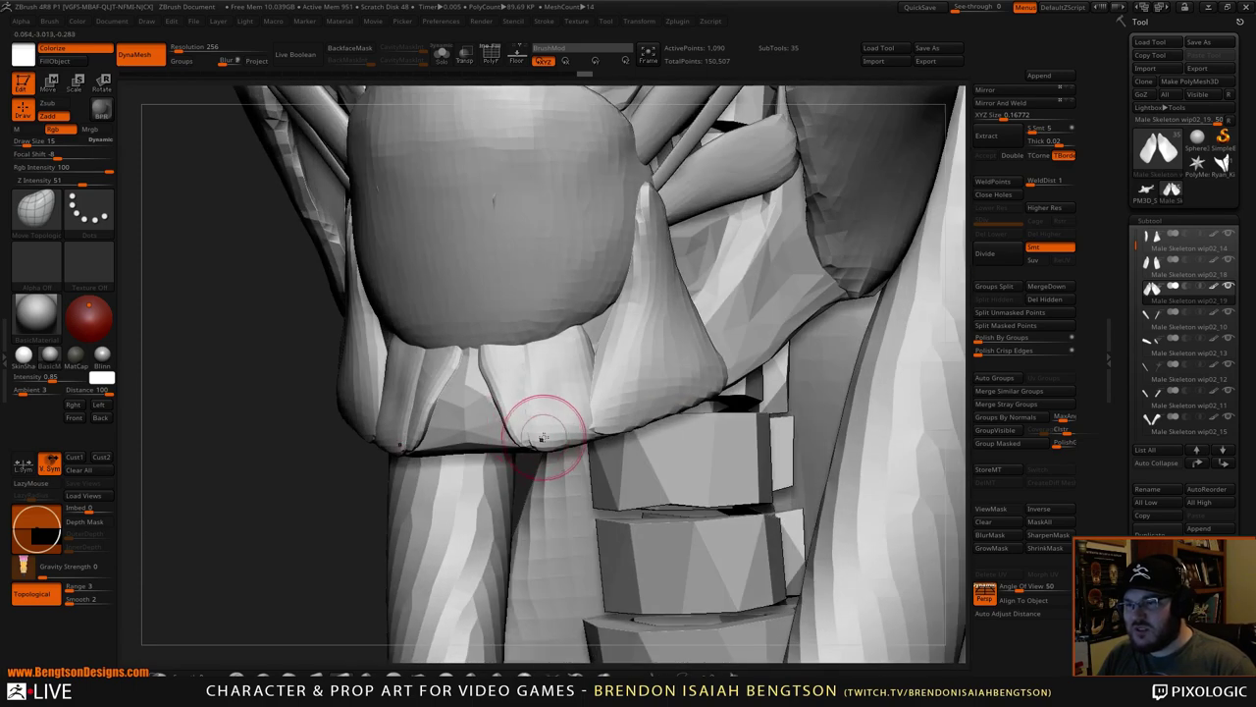
pyautogui.moveTo(583, 418); pyautogui.dragTo(578, 410)
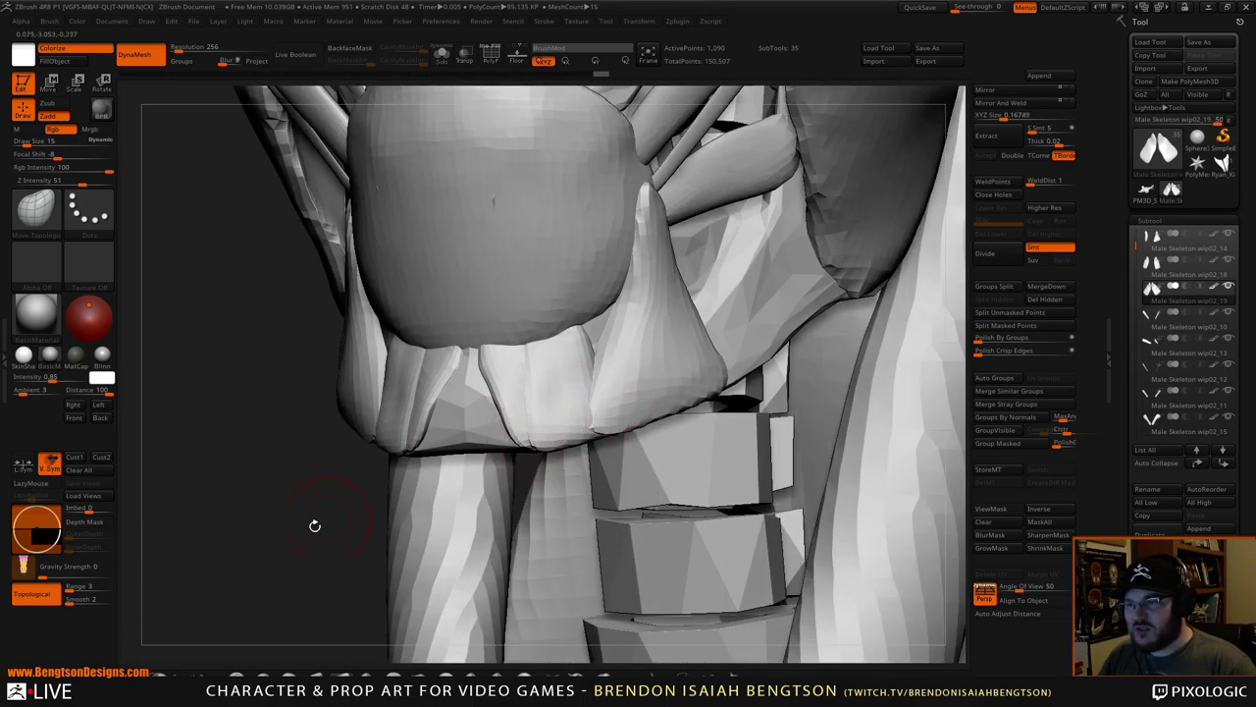
pyautogui.moveTo(314, 525); pyautogui.dragTo(384, 474)
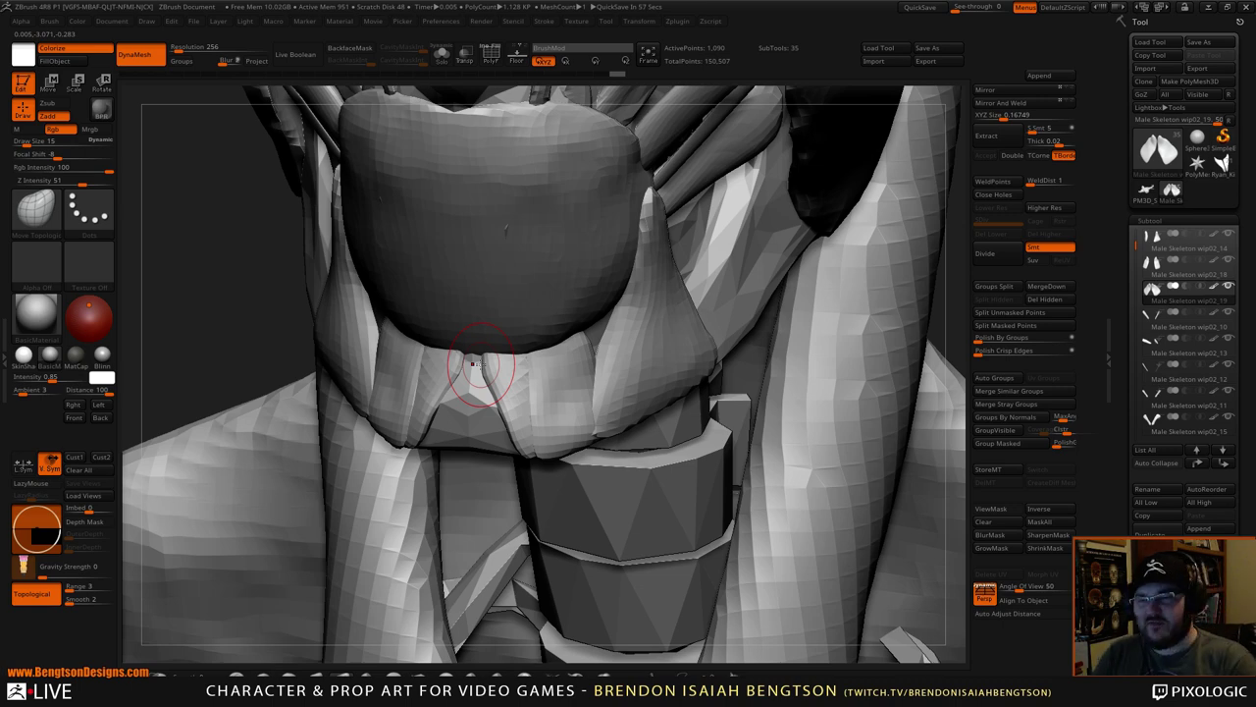
pyautogui.moveTo(232, 306); pyautogui.dragTo(327, 333)
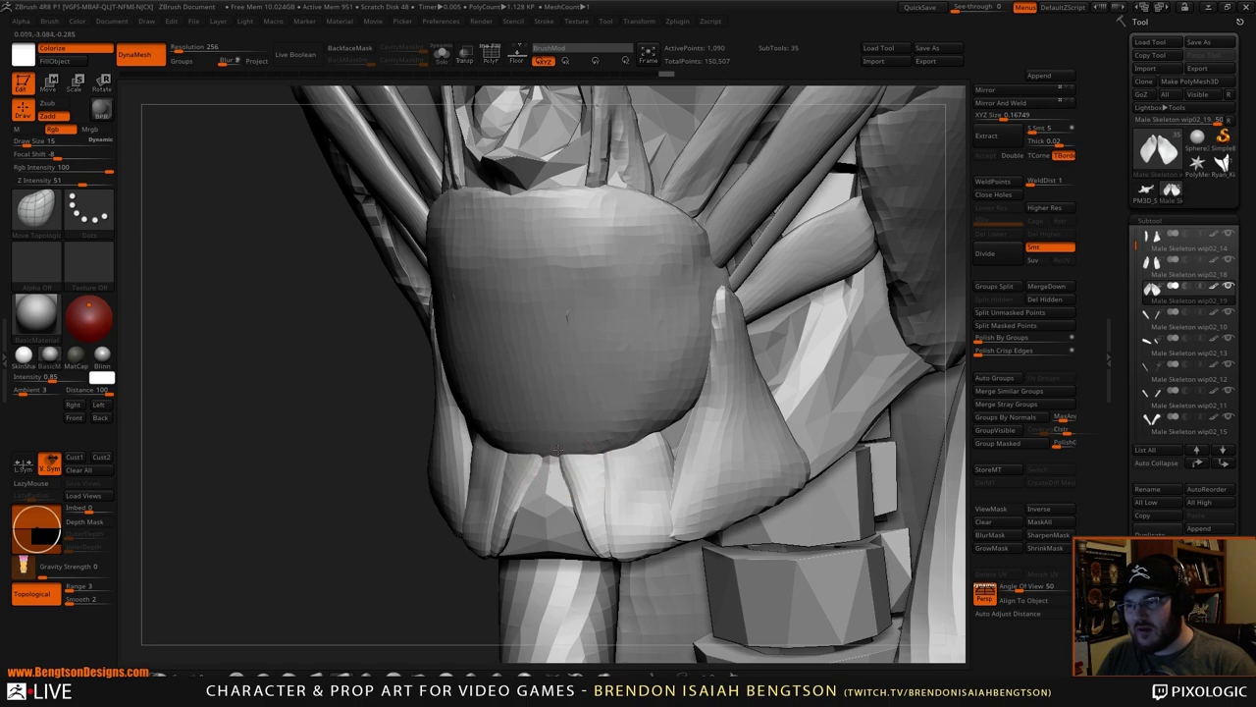
# - Examine the facial muscles across the whole head from front, three-quarter and side views
pyautogui.keyDown('alt'); pyautogui.moveTo(275, 582); pyautogui.dragTo(713, 356); pyautogui.keyUp('alt')
pyautogui.moveTo(713, 356); pyautogui.dragTo(729, 417, button='right')
pyautogui.moveTo(730, 417); pyautogui.dragTo(744, 402)
pyautogui.moveTo(861, 426)
pyautogui.keyDown('shift'); pyautogui.mouseDown()
pyautogui.moveTo(870, 393)
pyautogui.moveTo(839, 340)
pyautogui.mouseUp(); pyautogui.keyUp('shift')
pyautogui.moveTo(839, 341); pyautogui.dragTo(728, 376, button='right')
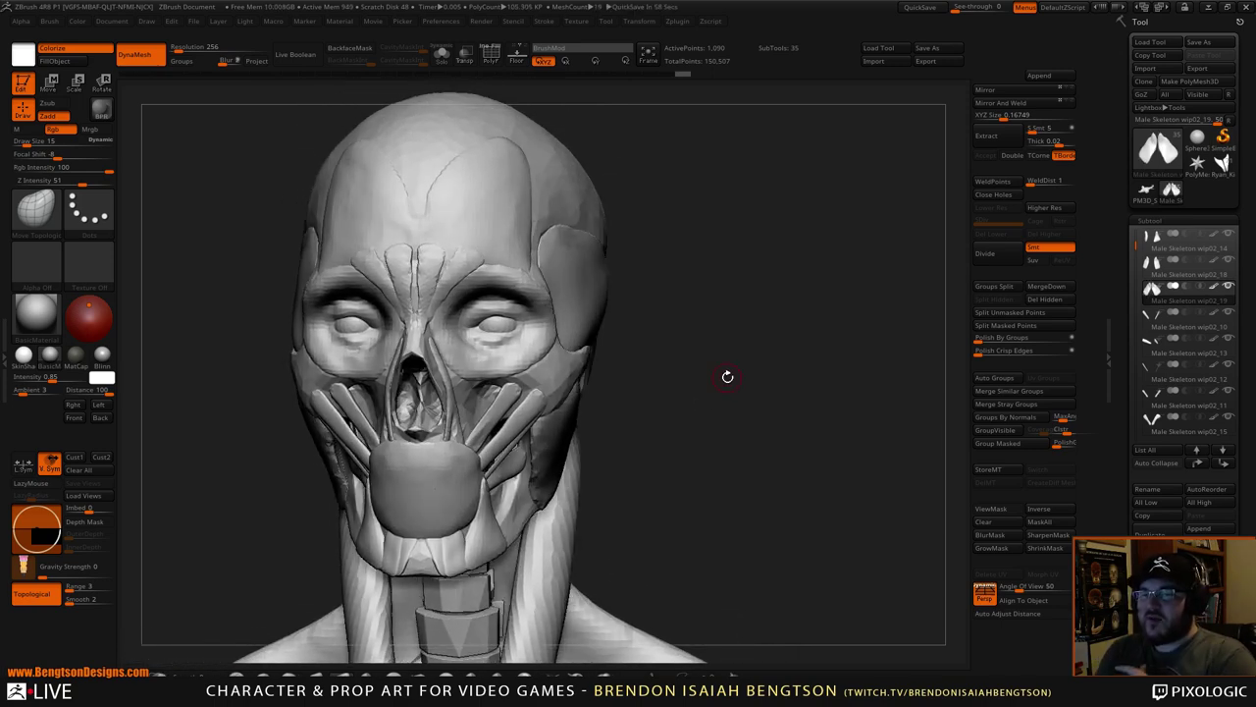
pyautogui.moveTo(797, 401); pyautogui.dragTo(521, 352, button='right')
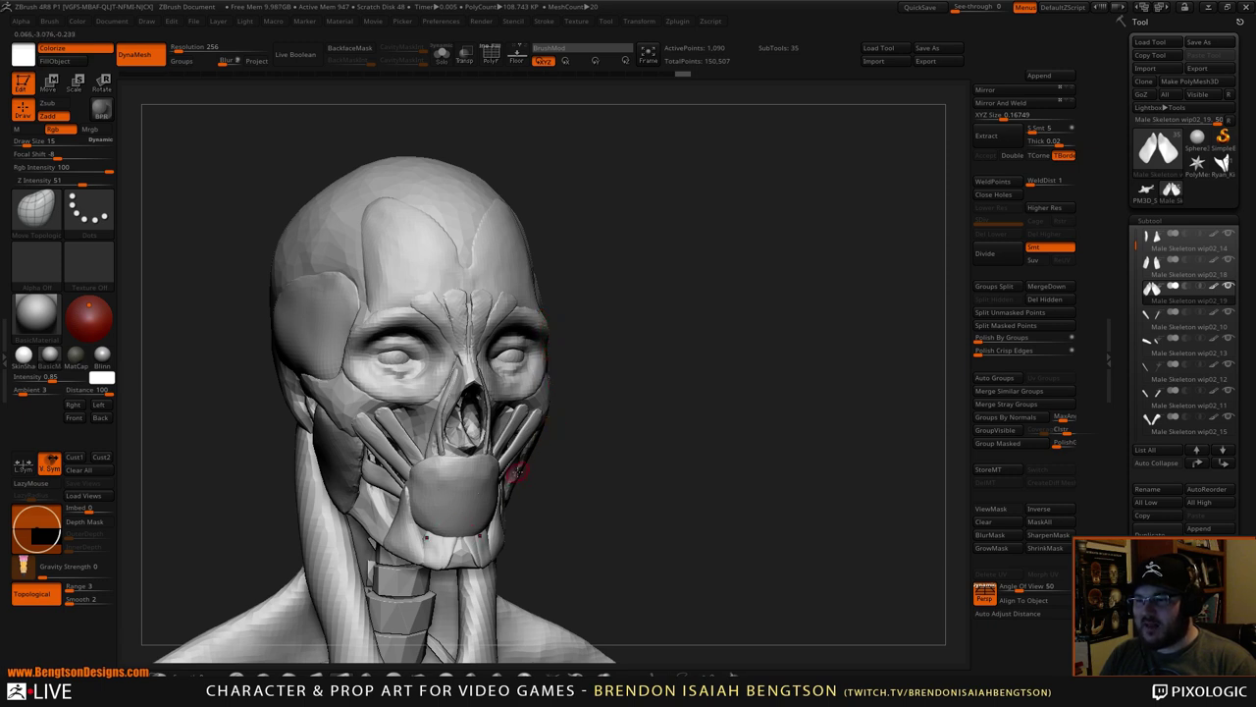
pyautogui.moveTo(590, 451); pyautogui.dragTo(561, 440)
pyautogui.moveTo(604, 389); pyautogui.dragTo(659, 389)
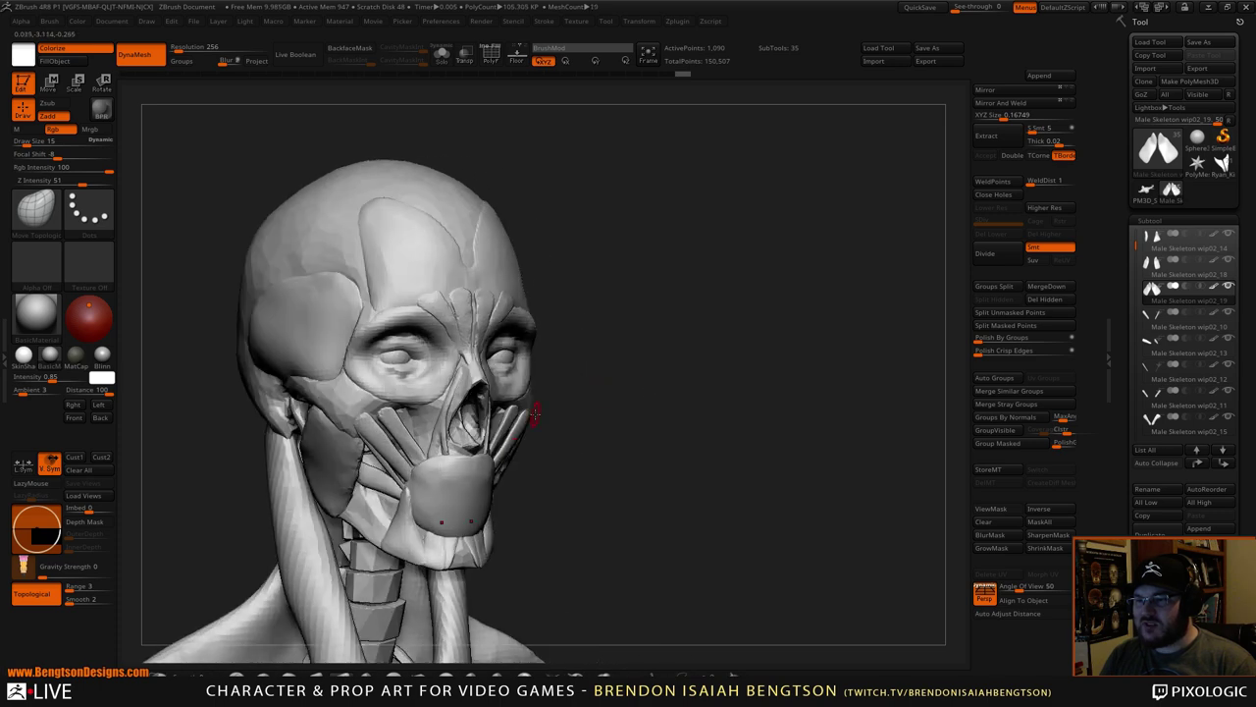
pyautogui.moveTo(669, 450); pyautogui.dragTo(533, 397)
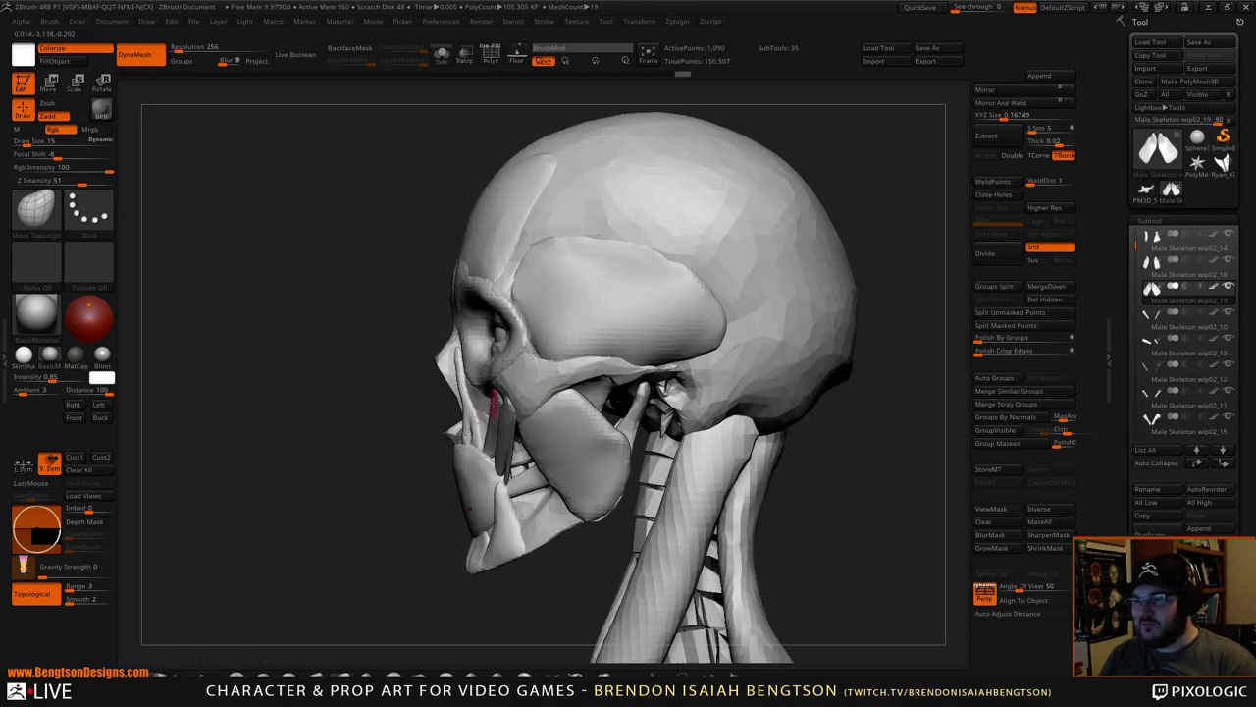
pyautogui.moveTo(345, 515)
pyautogui.mouseDown()
pyautogui.moveTo(363, 542)
pyautogui.moveTo(337, 535)
pyautogui.mouseUp()
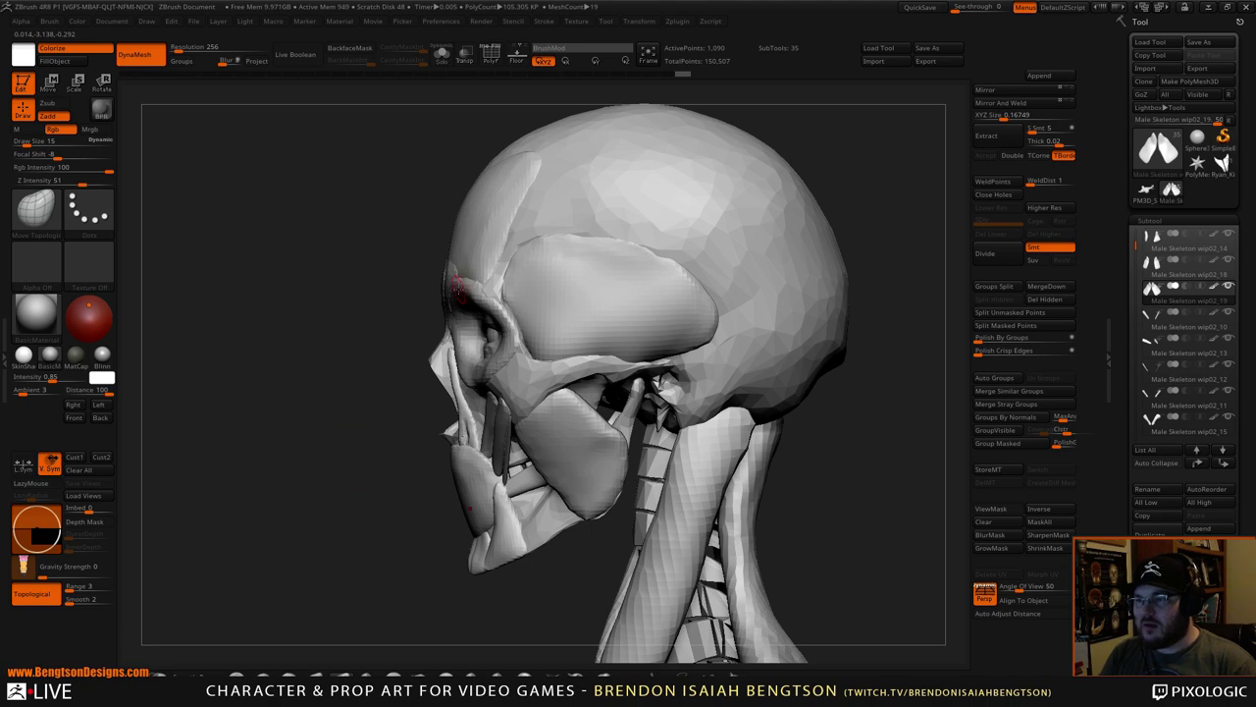
pyautogui.moveTo(490, 290); pyautogui.dragTo(583, 293, button='right')
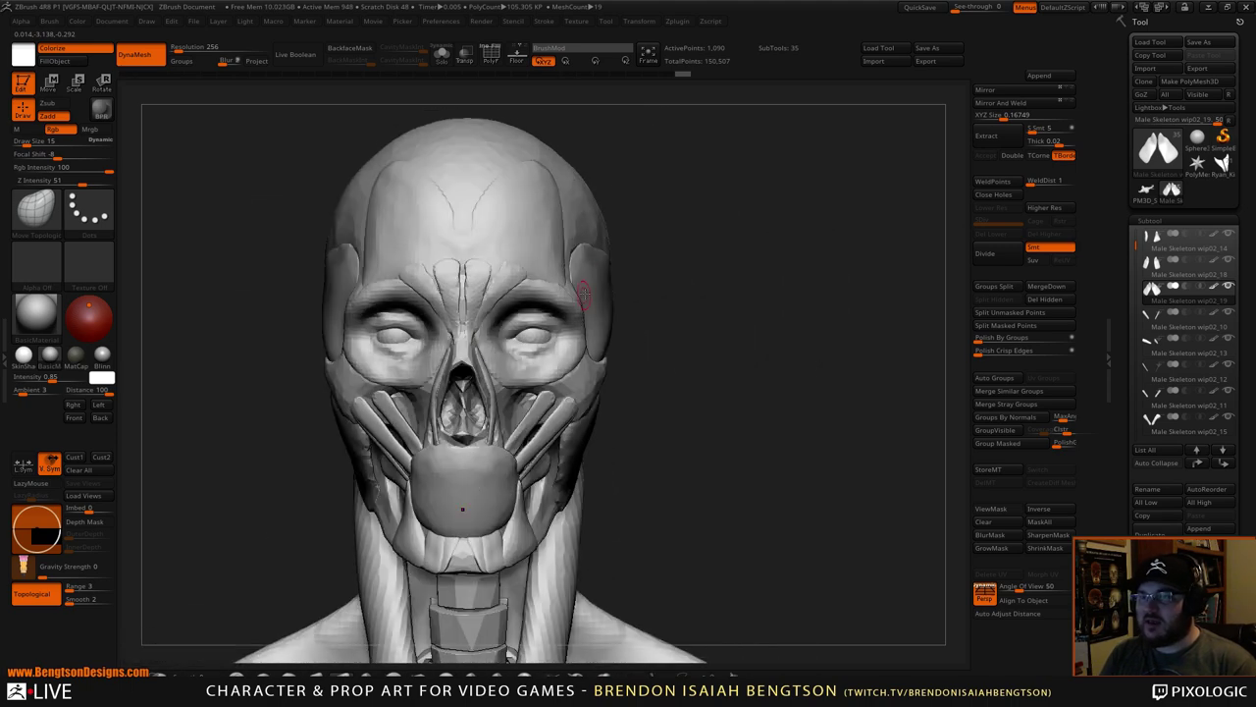
pyautogui.moveTo(599, 202); pyautogui.dragTo(564, 241, button='right')
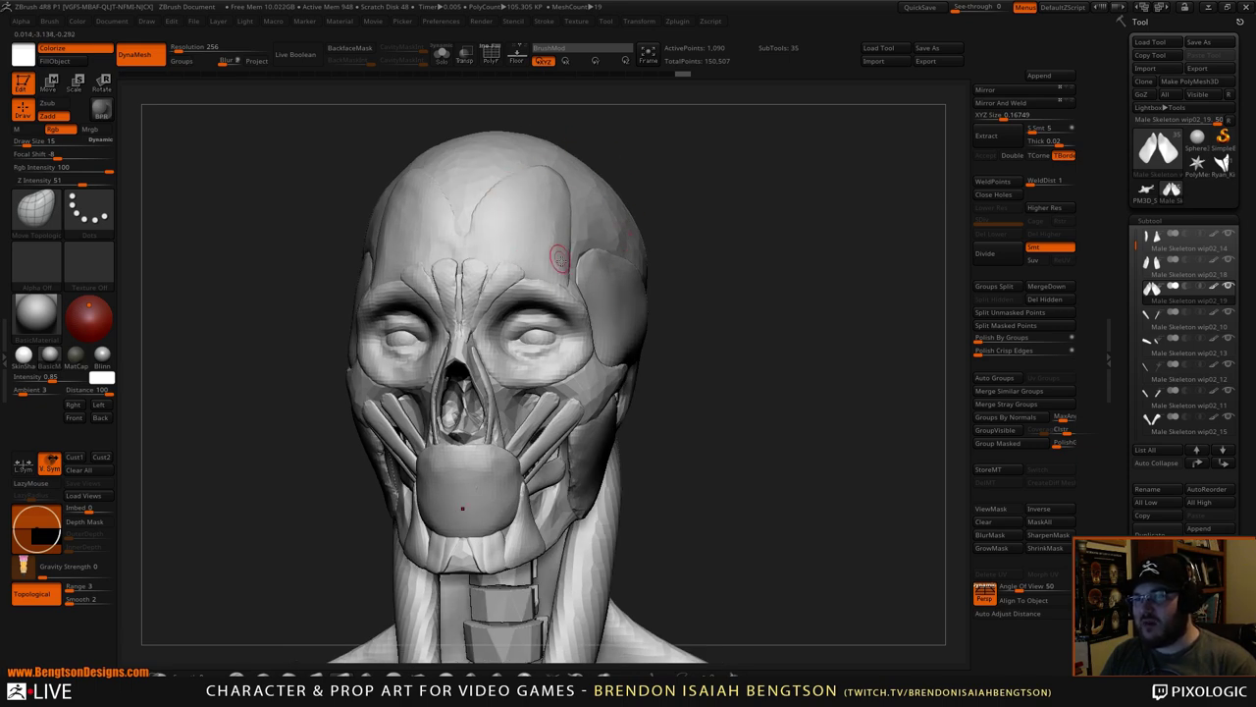
pyautogui.moveTo(629, 211)
pyautogui.mouseDown(button='right')
pyautogui.moveTo(755, 213)
pyautogui.moveTo(609, 219)
pyautogui.mouseUp(button='right')
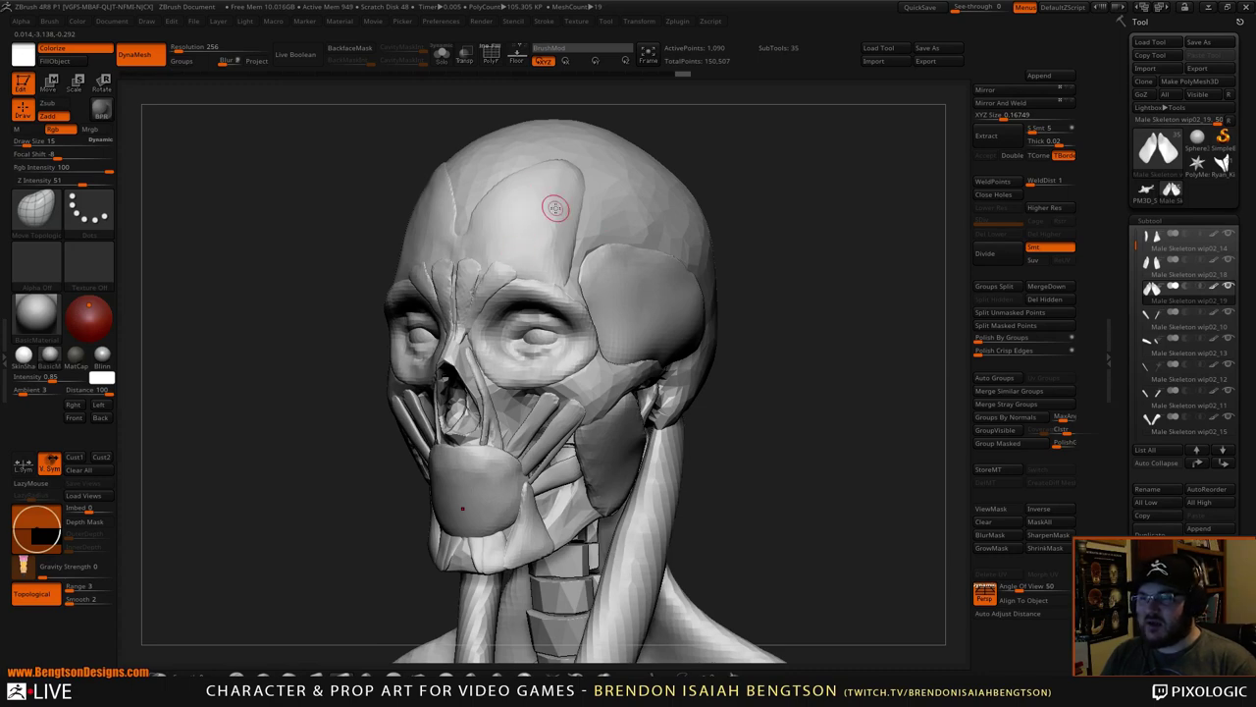
pyautogui.moveTo(726, 165); pyautogui.dragTo(533, 246)
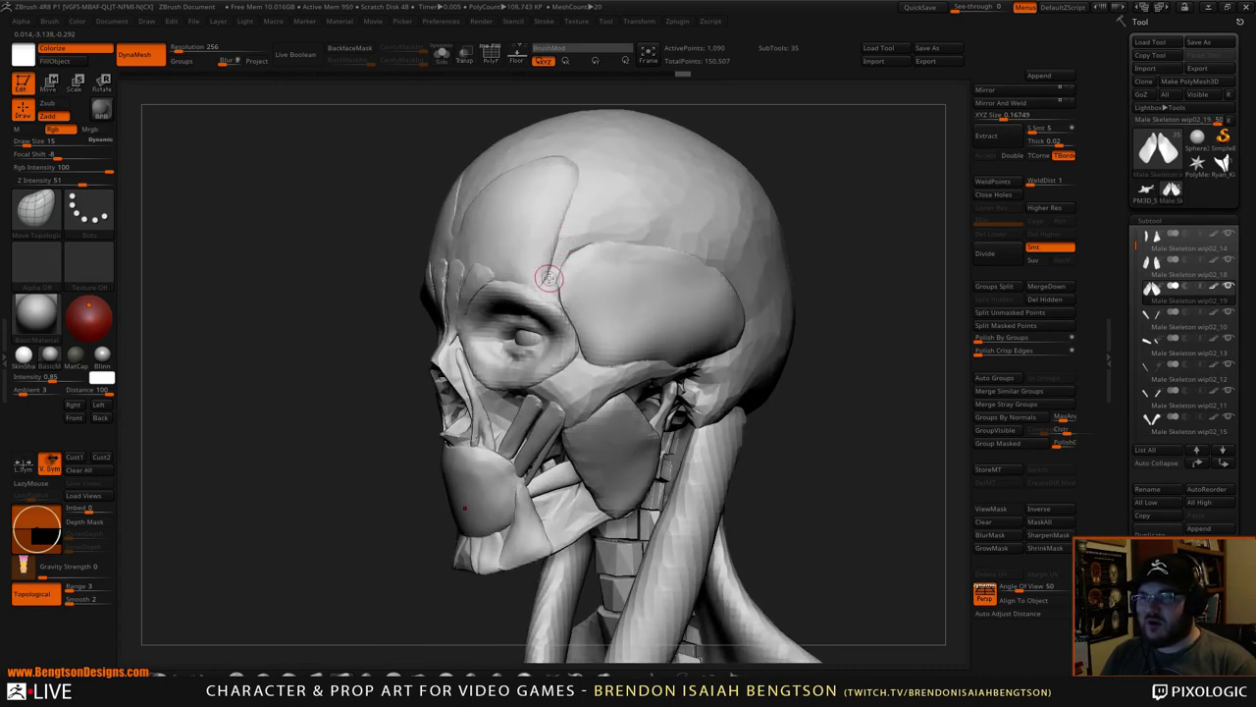
pyautogui.moveTo(795, 154); pyautogui.dragTo(573, 246)
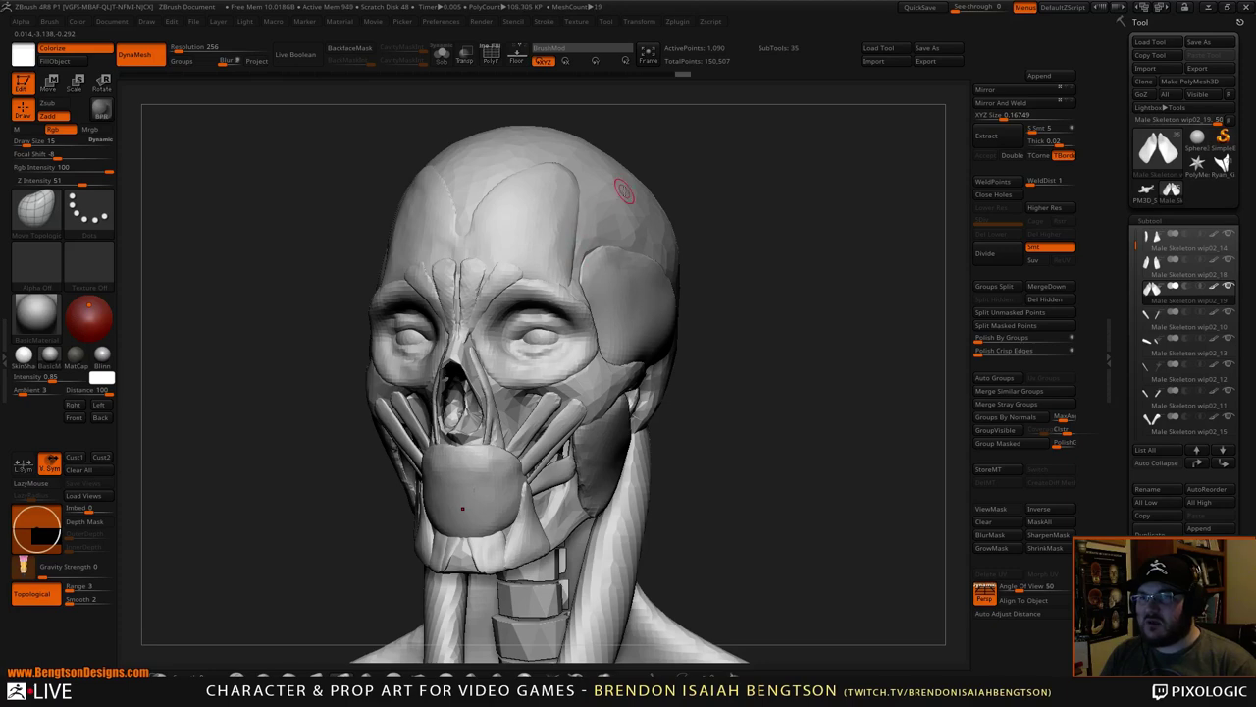
pyautogui.moveTo(755, 202); pyautogui.dragTo(785, 215)
pyautogui.moveTo(784, 215); pyautogui.dragTo(733, 215)
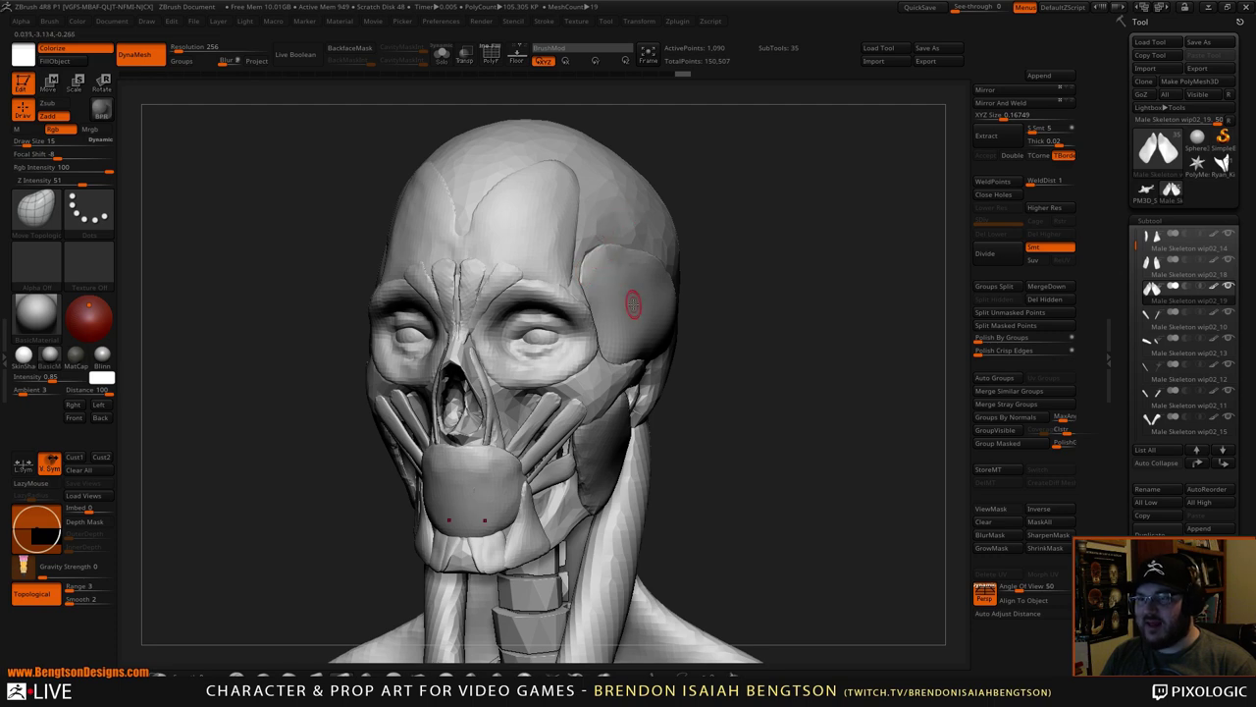
pyautogui.keyDown('shift'); pyautogui.moveTo(747, 261); pyautogui.dragTo(687, 257); pyautogui.keyUp('shift')
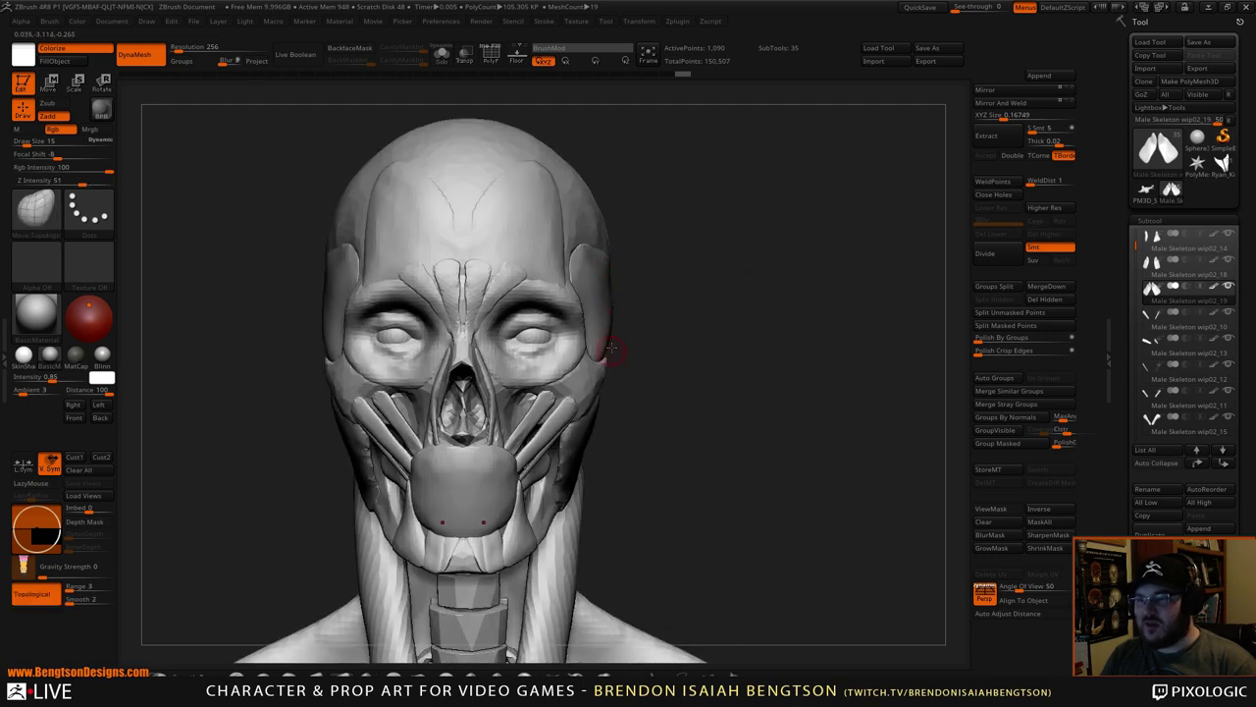
pyautogui.moveTo(687, 294)
pyautogui.mouseDown()
pyautogui.moveTo(672, 339)
pyautogui.moveTo(701, 276)
pyautogui.mouseUp()
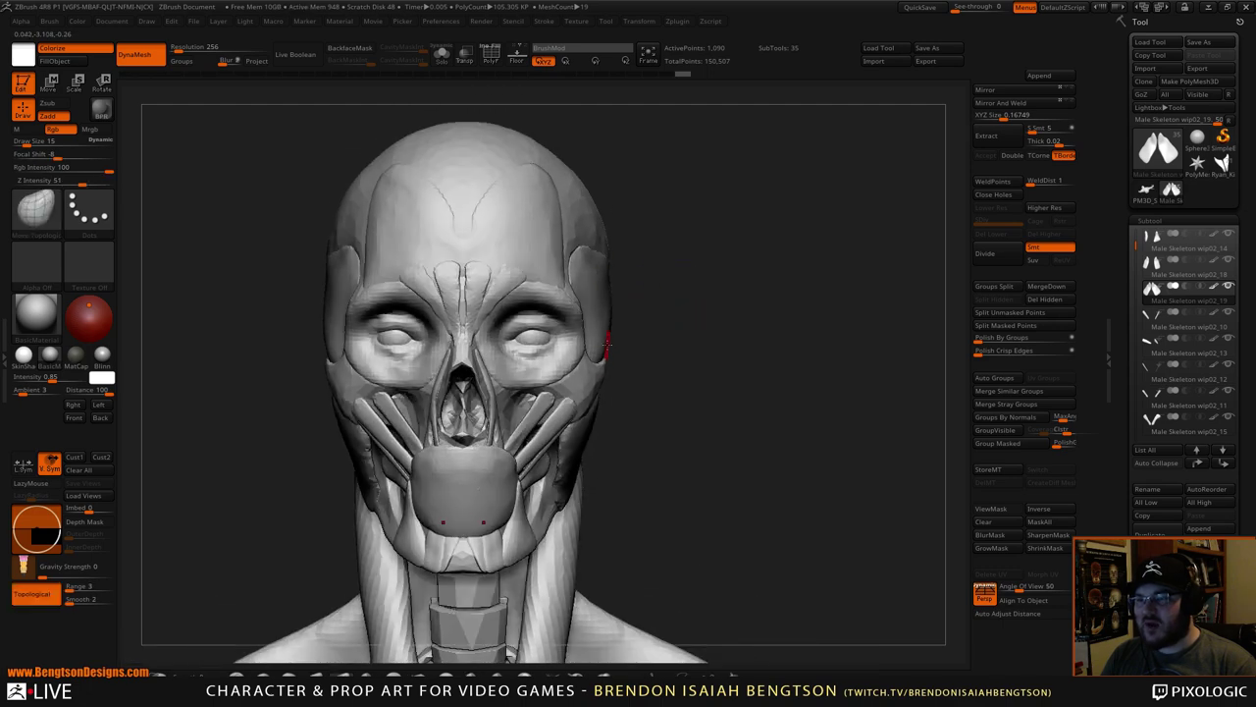
# - Inspect the head's proportions against the neck, shoulders, torso and arms from the front and side
pyautogui.moveTo(671, 392)
pyautogui.keyDown('alt'); pyautogui.mouseDown()
pyautogui.moveTo(672, 267)
pyautogui.moveTo(539, 281)
pyautogui.mouseUp(); pyautogui.keyUp('alt')
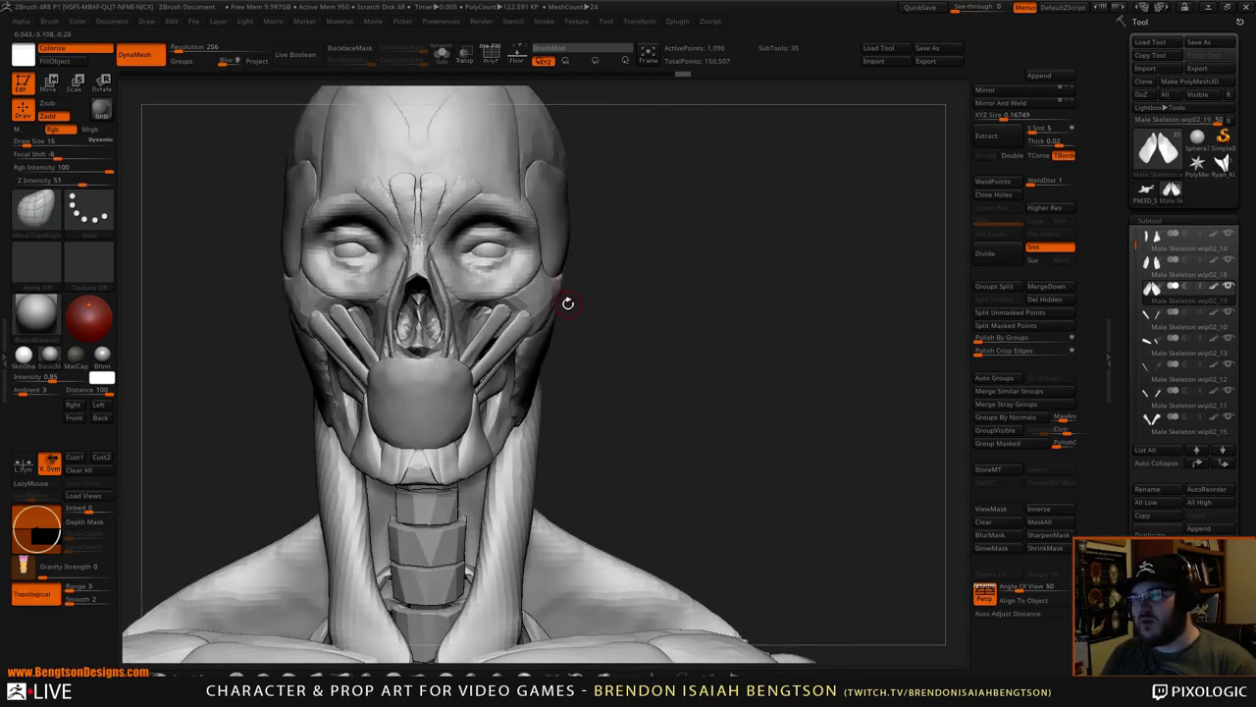
pyautogui.keyDown('alt'); pyautogui.moveTo(568, 304); pyautogui.dragTo(678, 313); pyautogui.keyUp('alt')
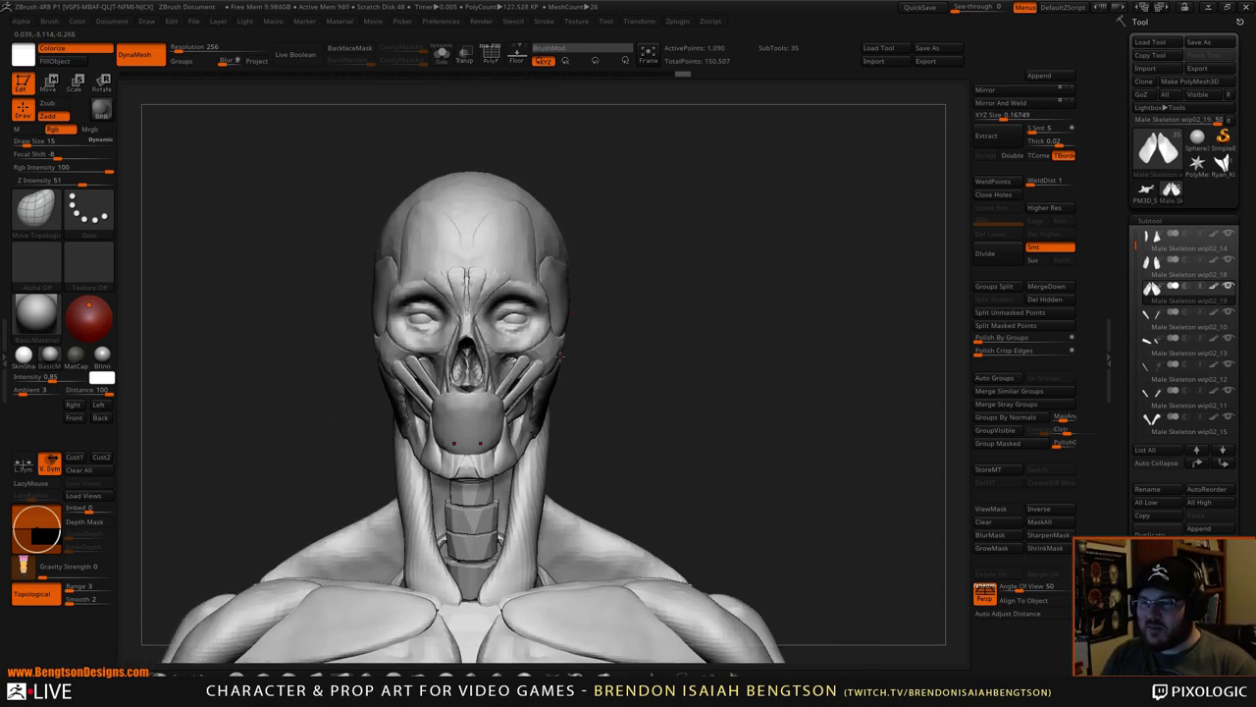
pyautogui.moveTo(679, 345)
pyautogui.mouseDown()
pyautogui.moveTo(660, 358)
pyautogui.moveTo(681, 359)
pyautogui.moveTo(650, 361)
pyautogui.moveTo(665, 355)
pyautogui.mouseUp()
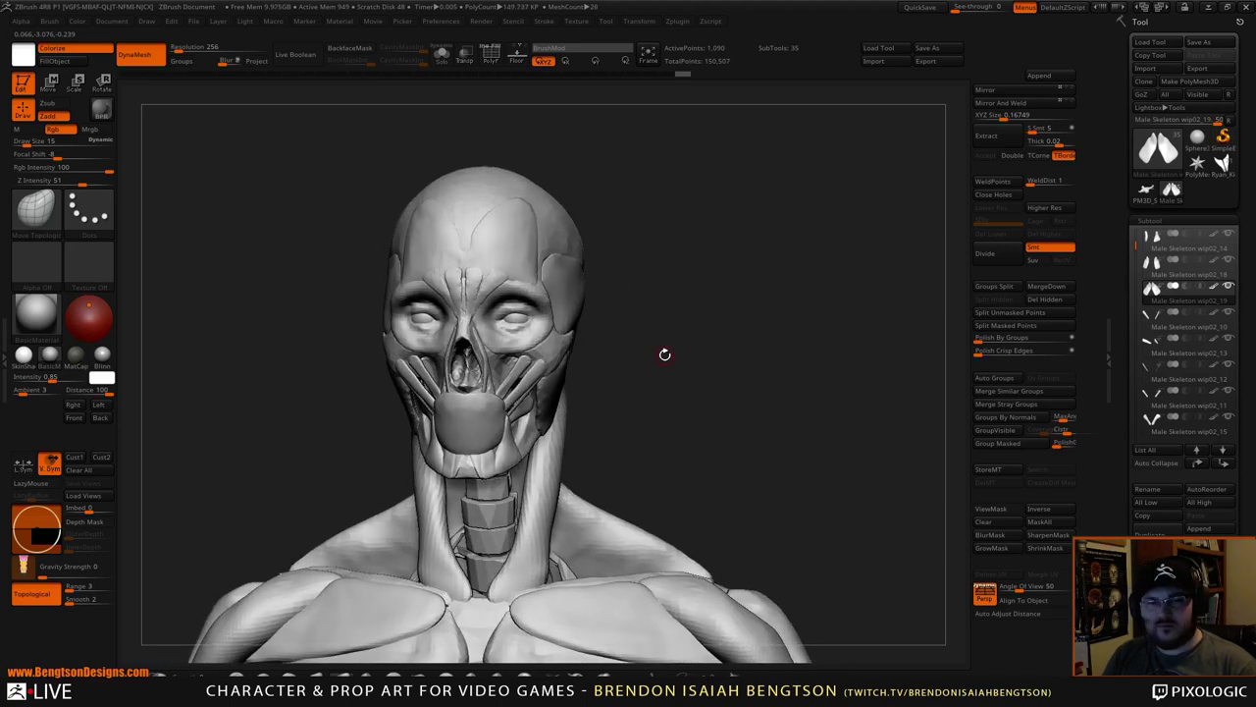
pyautogui.moveTo(749, 280); pyautogui.dragTo(791, 329)
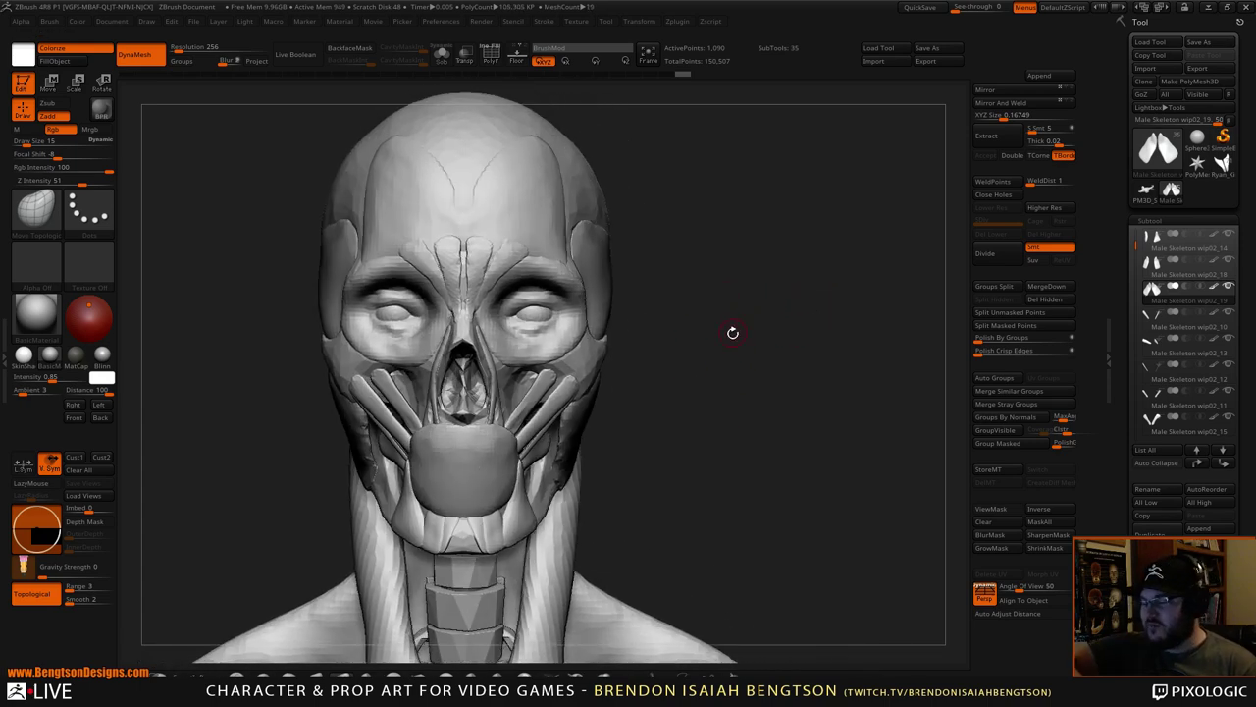
pyautogui.moveTo(764, 402); pyautogui.dragTo(764, 413)
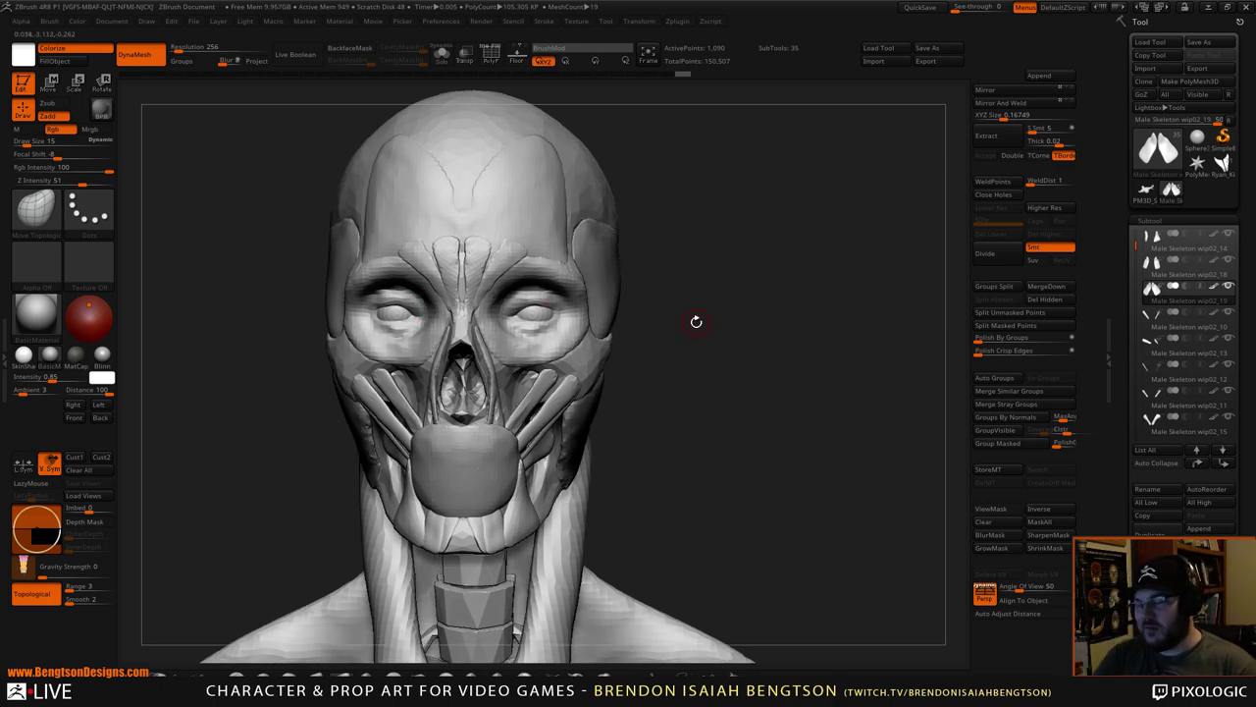
pyautogui.keyDown('alt'); pyautogui.moveTo(735, 380); pyautogui.dragTo(717, 275); pyautogui.keyUp('alt')
pyautogui.keyDown('alt'); pyautogui.moveTo(709, 358); pyautogui.dragTo(752, 265); pyautogui.keyUp('alt')
pyautogui.moveTo(755, 329)
pyautogui.mouseDown()
pyautogui.moveTo(706, 335)
pyautogui.moveTo(767, 383)
pyautogui.moveTo(746, 245)
pyautogui.moveTo(779, 310)
pyautogui.moveTo(776, 373)
pyautogui.moveTo(794, 356)
pyautogui.moveTo(763, 331)
pyautogui.mouseUp()
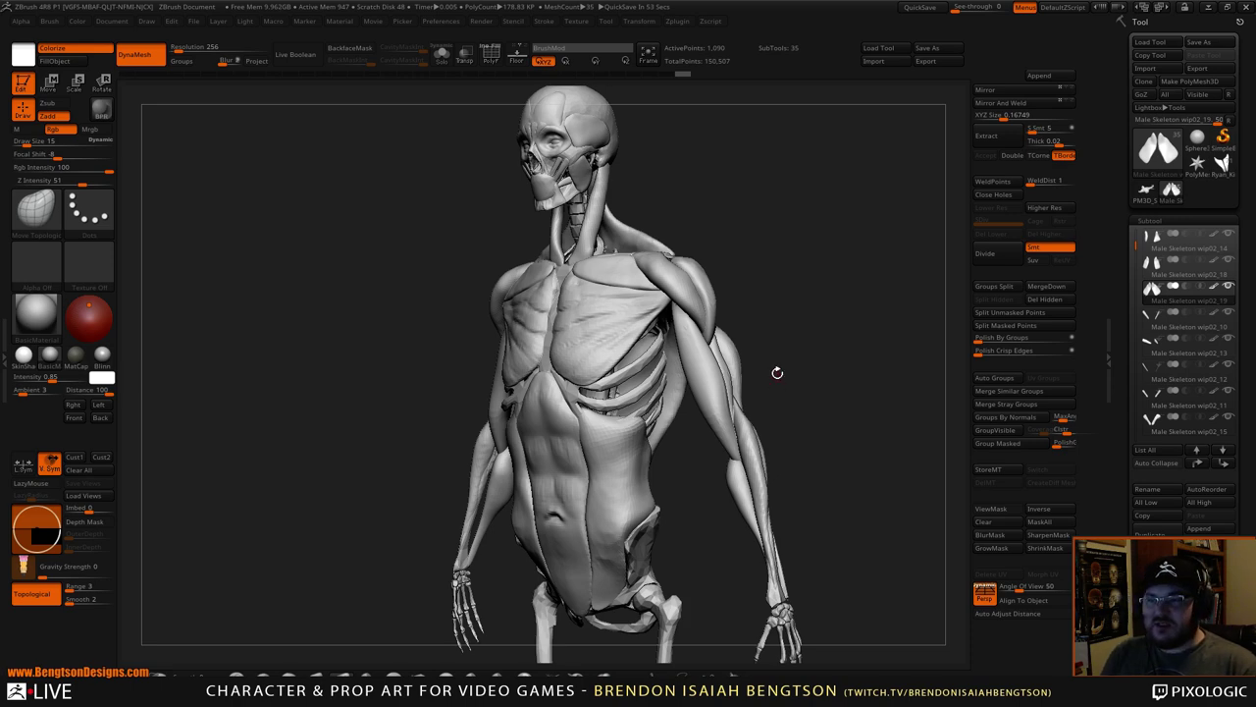
pyautogui.moveTo(776, 373); pyautogui.dragTo(574, 344)
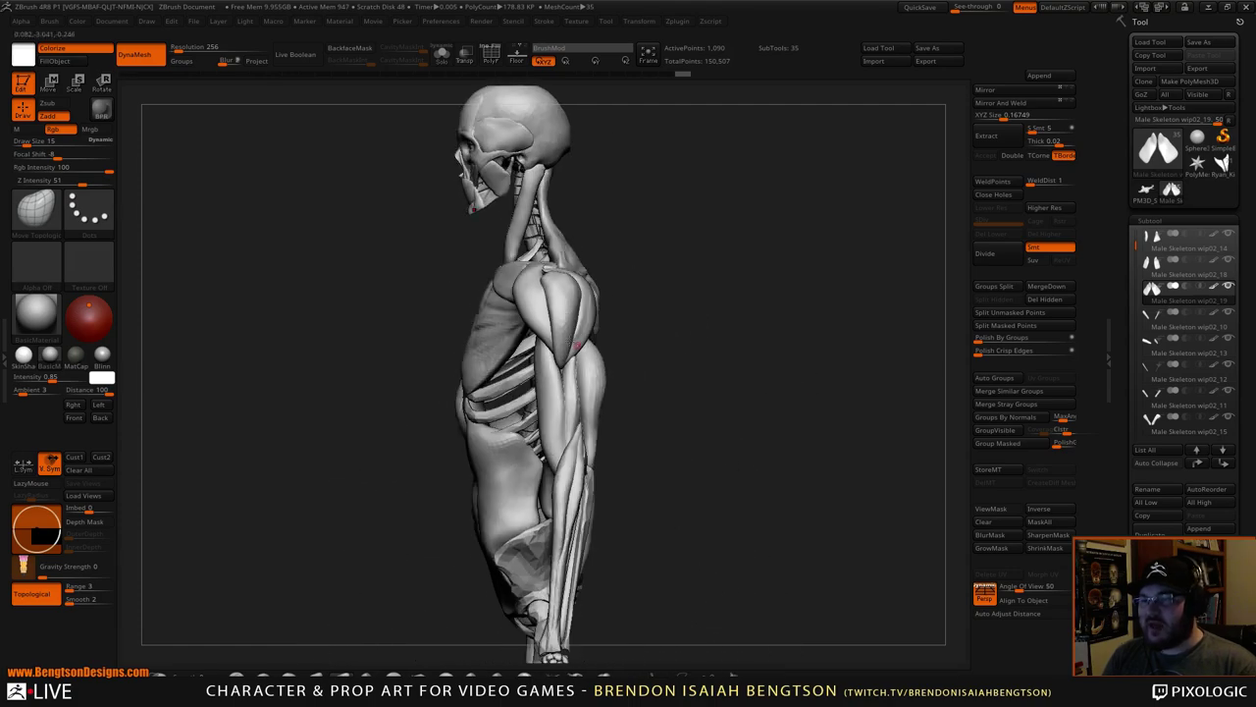
pyautogui.moveTo(731, 376); pyautogui.dragTo(755, 334)
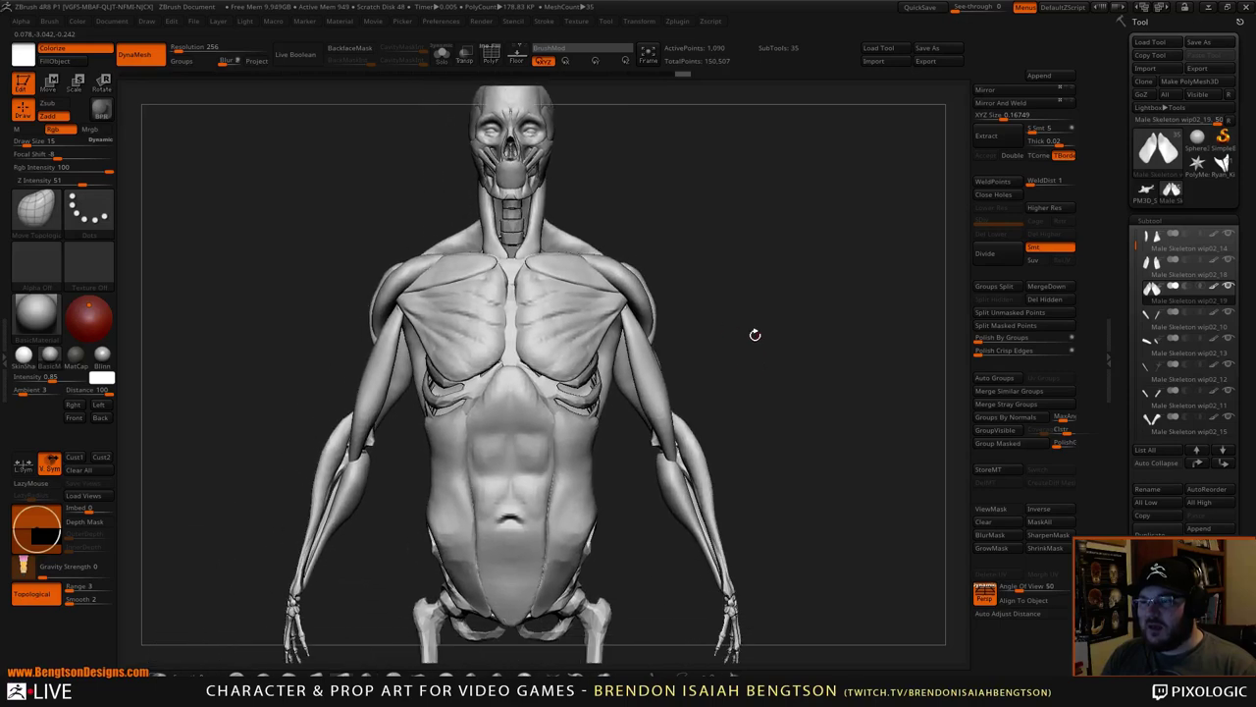
pyautogui.keyDown('alt'); pyautogui.moveTo(847, 347); pyautogui.dragTo(742, 273); pyautogui.keyUp('alt')
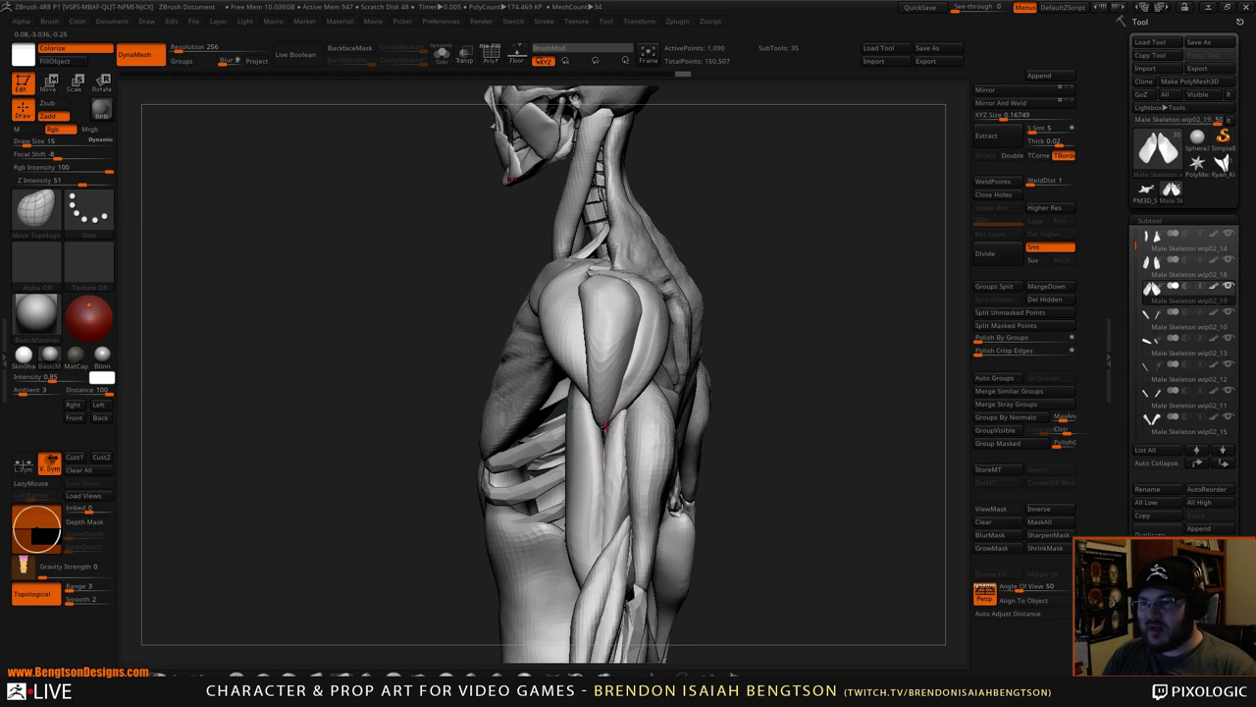
pyautogui.moveTo(743, 313); pyautogui.dragTo(775, 303)
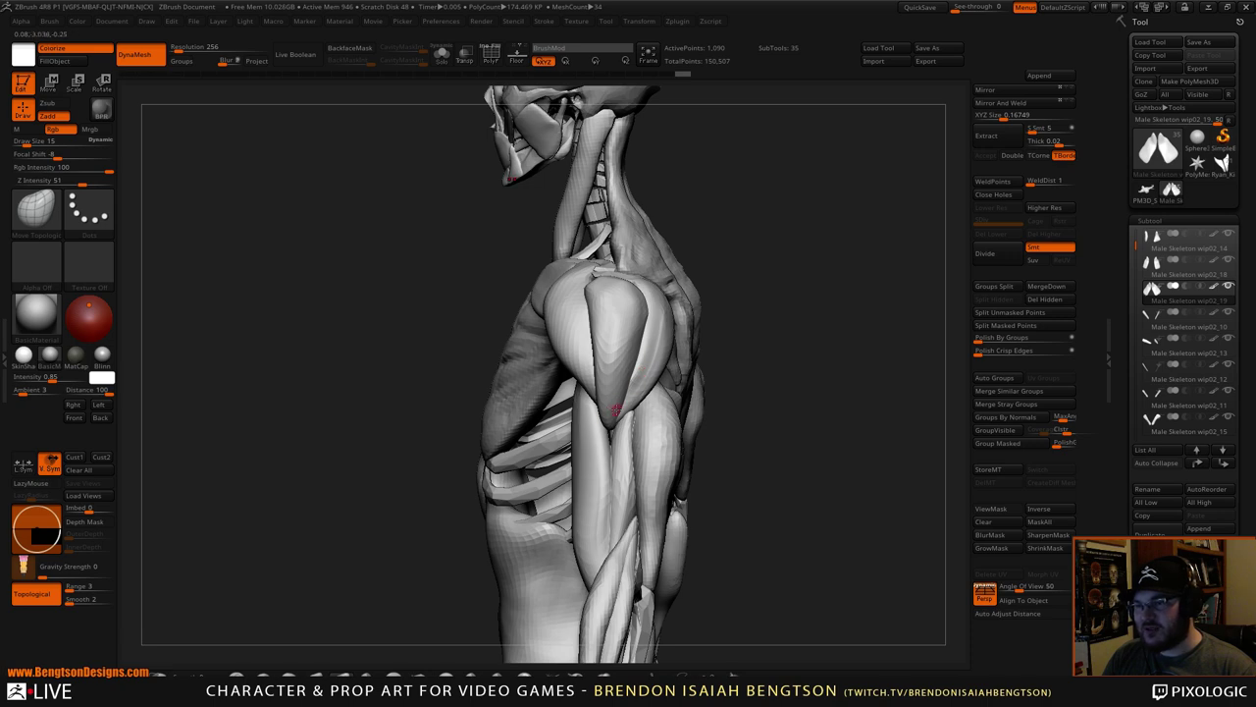
pyautogui.moveTo(805, 283); pyautogui.dragTo(793, 335)
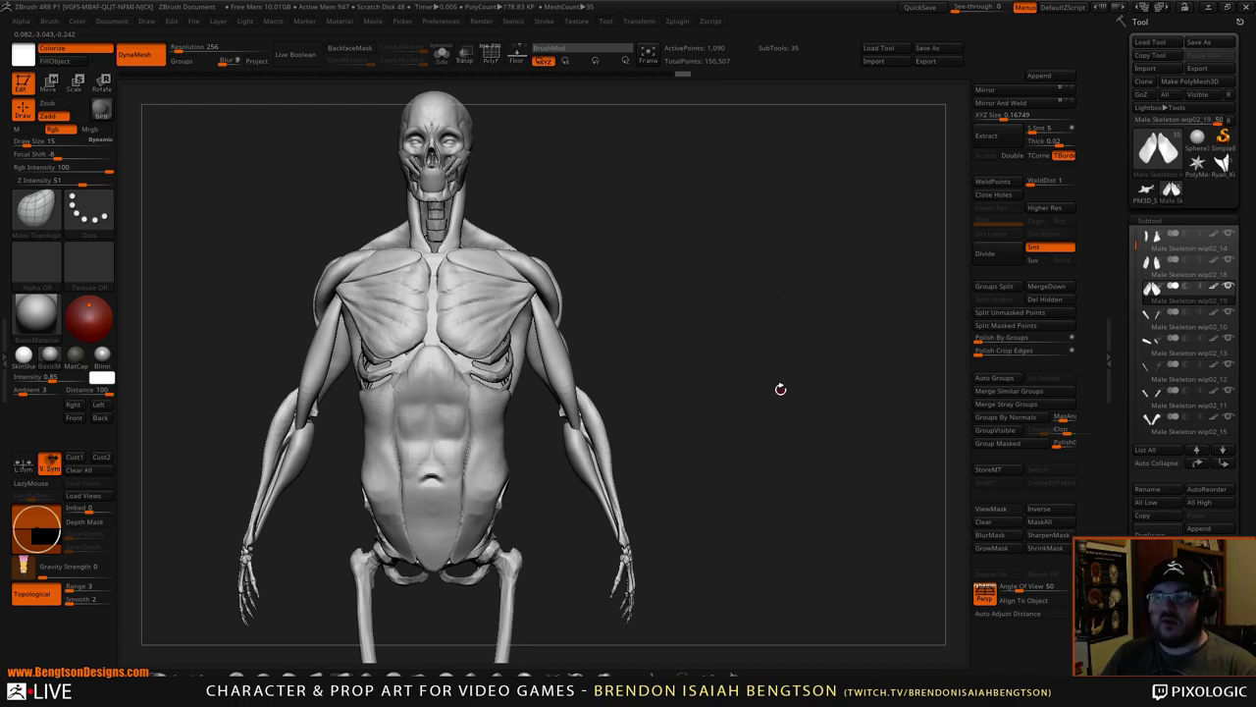
pyautogui.moveTo(779, 386)
pyautogui.mouseDown()
pyautogui.moveTo(887, 385)
pyautogui.moveTo(786, 390)
pyautogui.moveTo(802, 372)
pyautogui.moveTo(784, 322)
pyautogui.moveTo(811, 441)
pyautogui.moveTo(800, 452)
pyautogui.moveTo(826, 456)
pyautogui.moveTo(844, 415)
pyautogui.moveTo(791, 381)
pyautogui.mouseUp()
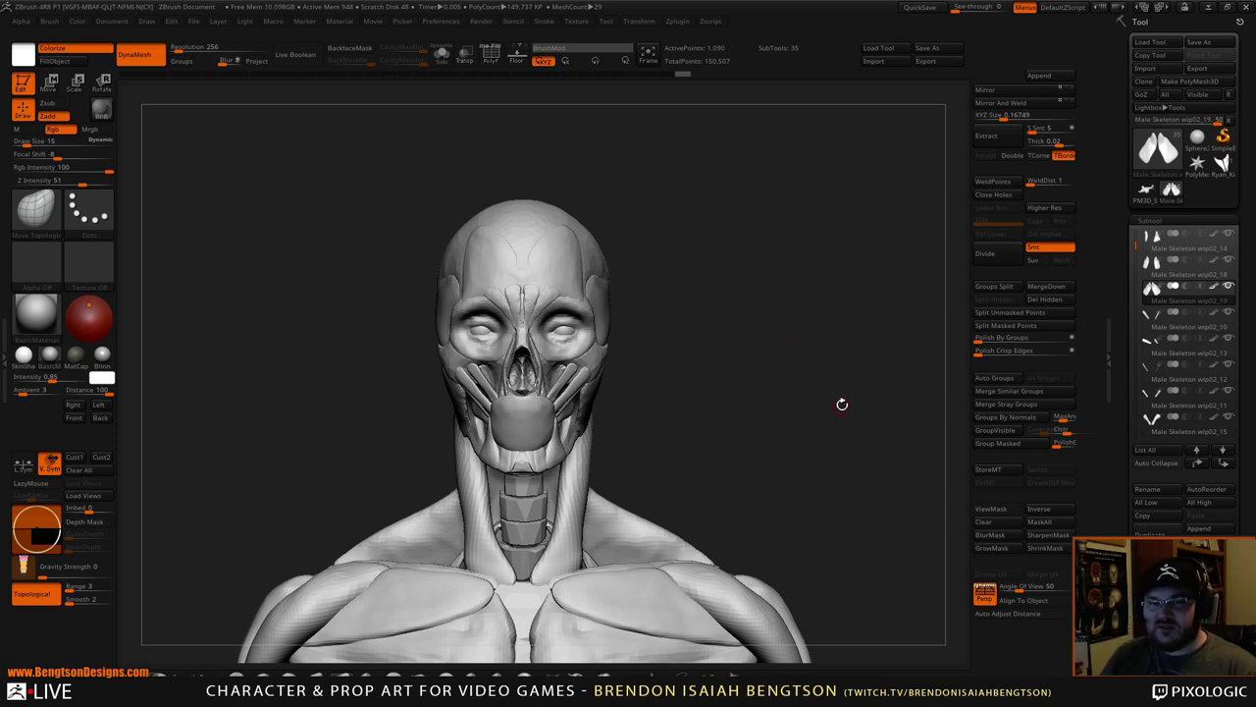
# - Make the skeleton subtool Male Skeleton wip01 active by picking the side of the bare cranium
pyautogui.keyDown('alt'); pyautogui.moveTo(842, 405); pyautogui.dragTo(680, 351); pyautogui.keyUp('alt')
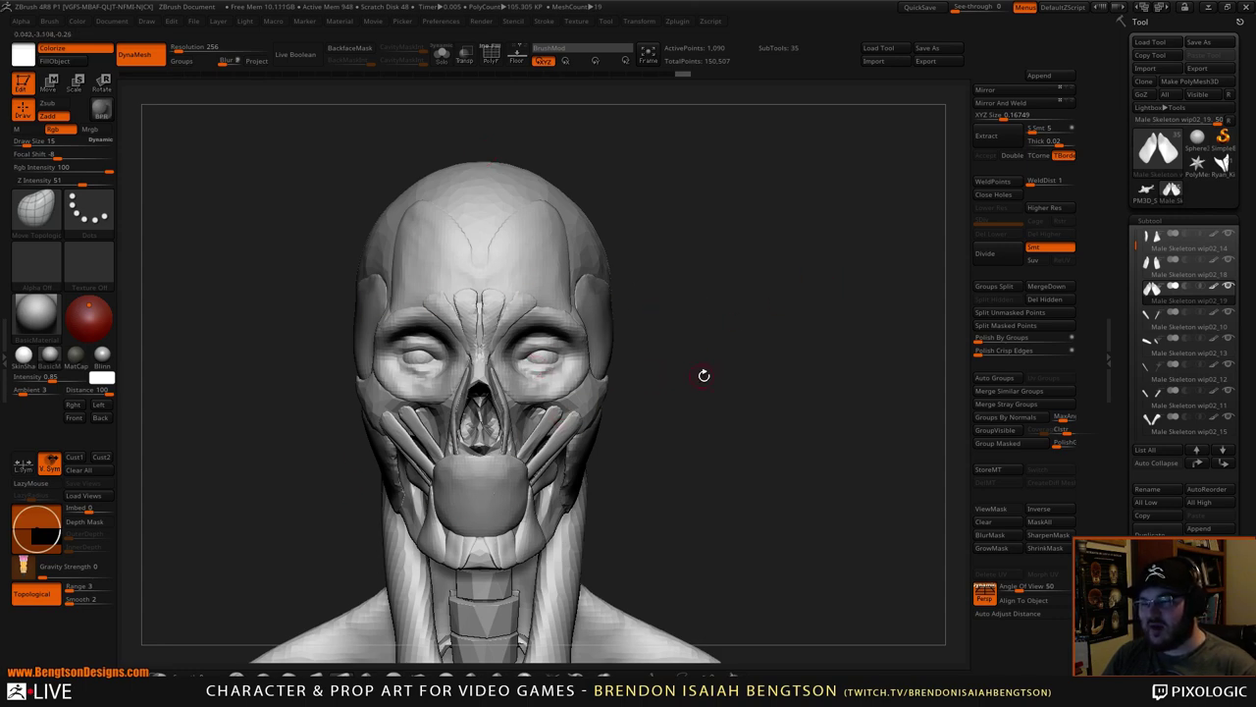
pyautogui.moveTo(704, 373)
pyautogui.mouseDown()
pyautogui.moveTo(778, 386)
pyautogui.moveTo(717, 384)
pyautogui.moveTo(716, 367)
pyautogui.moveTo(724, 391)
pyautogui.moveTo(718, 252)
pyautogui.moveTo(707, 298)
pyautogui.mouseUp()
pyautogui.moveTo(641, 149)
pyautogui.keyDown('alt'); pyautogui.mouseDown()
pyautogui.moveTo(746, 276)
pyautogui.moveTo(657, 319)
pyautogui.mouseUp(); pyautogui.keyUp('alt')
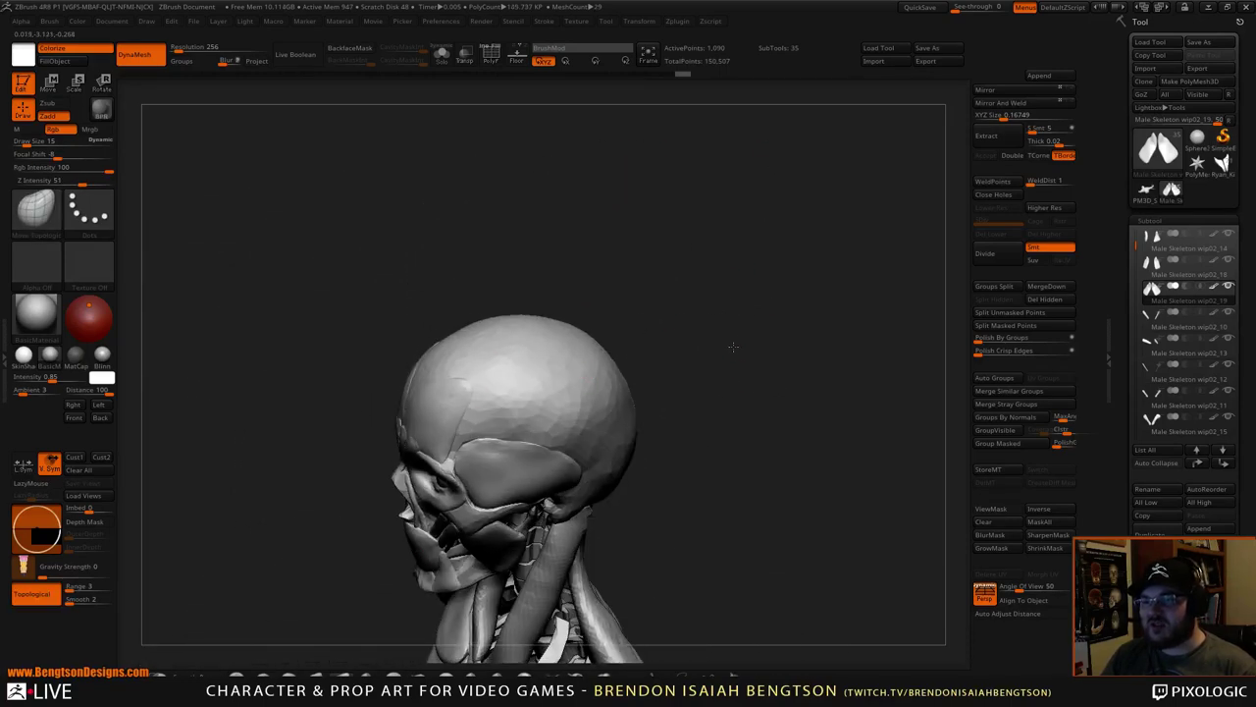
pyautogui.moveTo(729, 348)
pyautogui.mouseDown()
pyautogui.moveTo(743, 291)
pyautogui.moveTo(736, 371)
pyautogui.moveTo(756, 284)
pyautogui.moveTo(740, 300)
pyautogui.mouseUp()
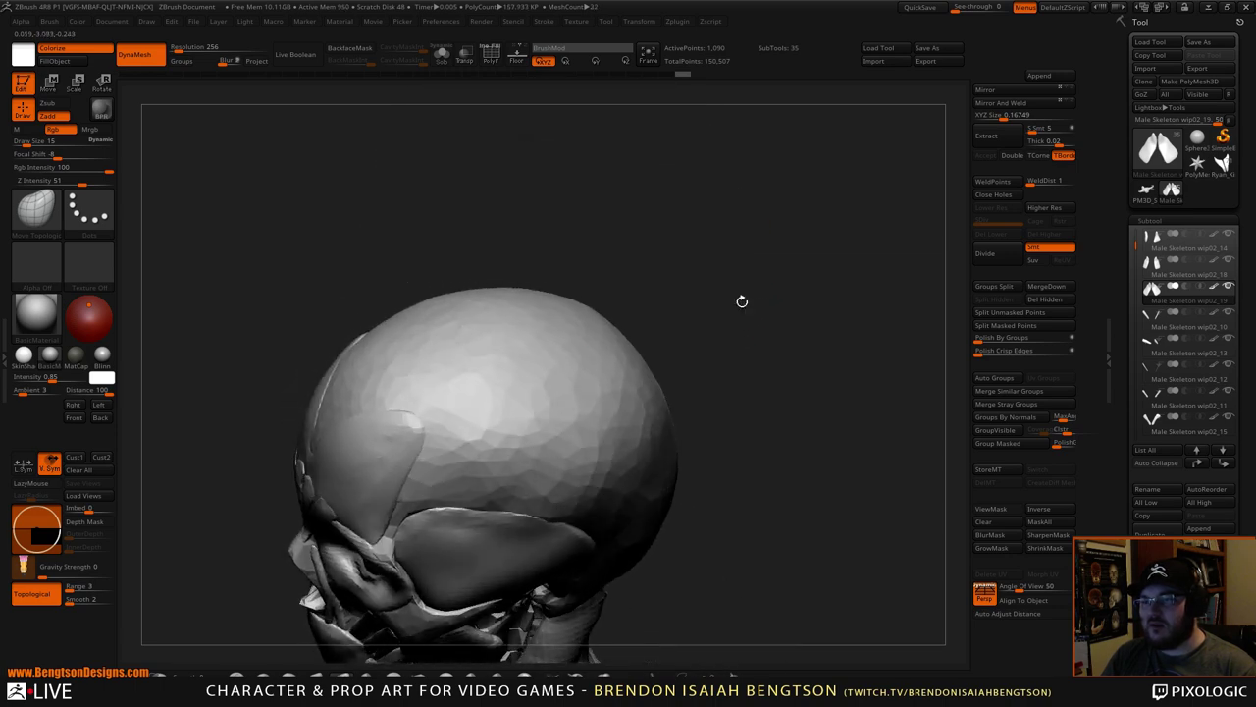
pyautogui.keyDown('alt'); pyautogui.click(544, 392); pyautogui.keyUp('alt')
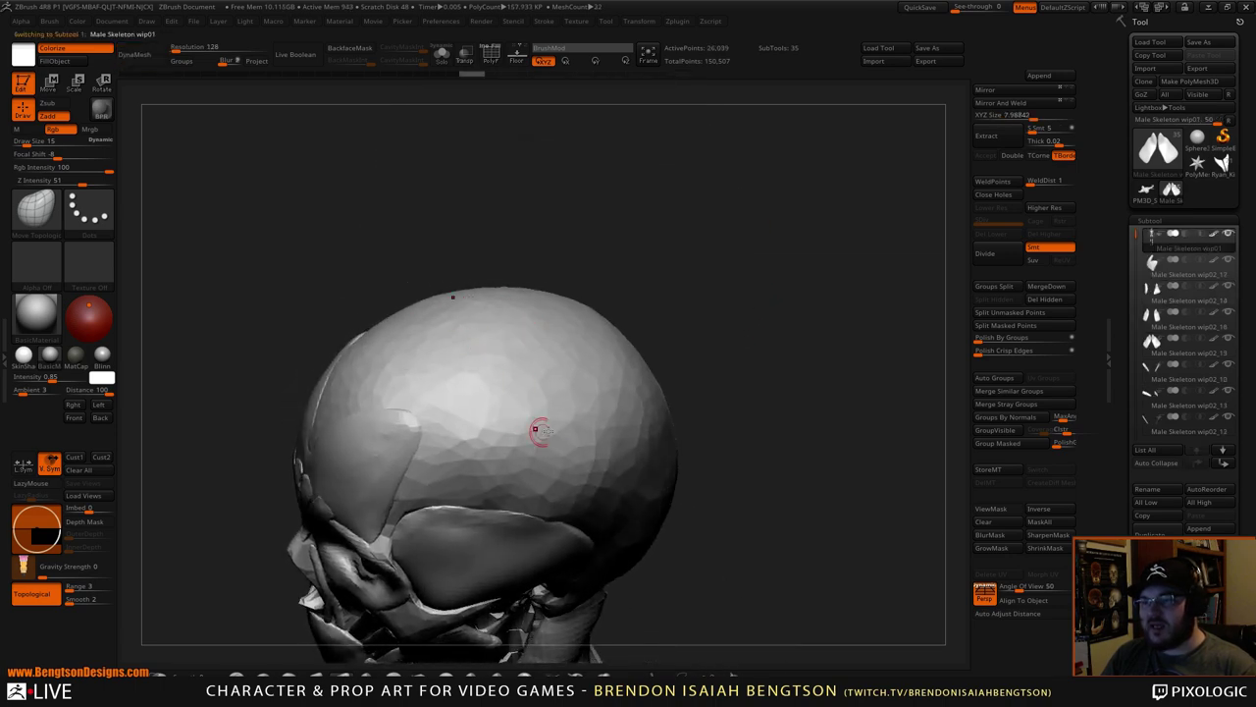
# - Examine the cranium from the side and three-quarter views, and glance at the lion skull reference in the web browser
pyautogui.moveTo(723, 331); pyautogui.dragTo(485, 476)
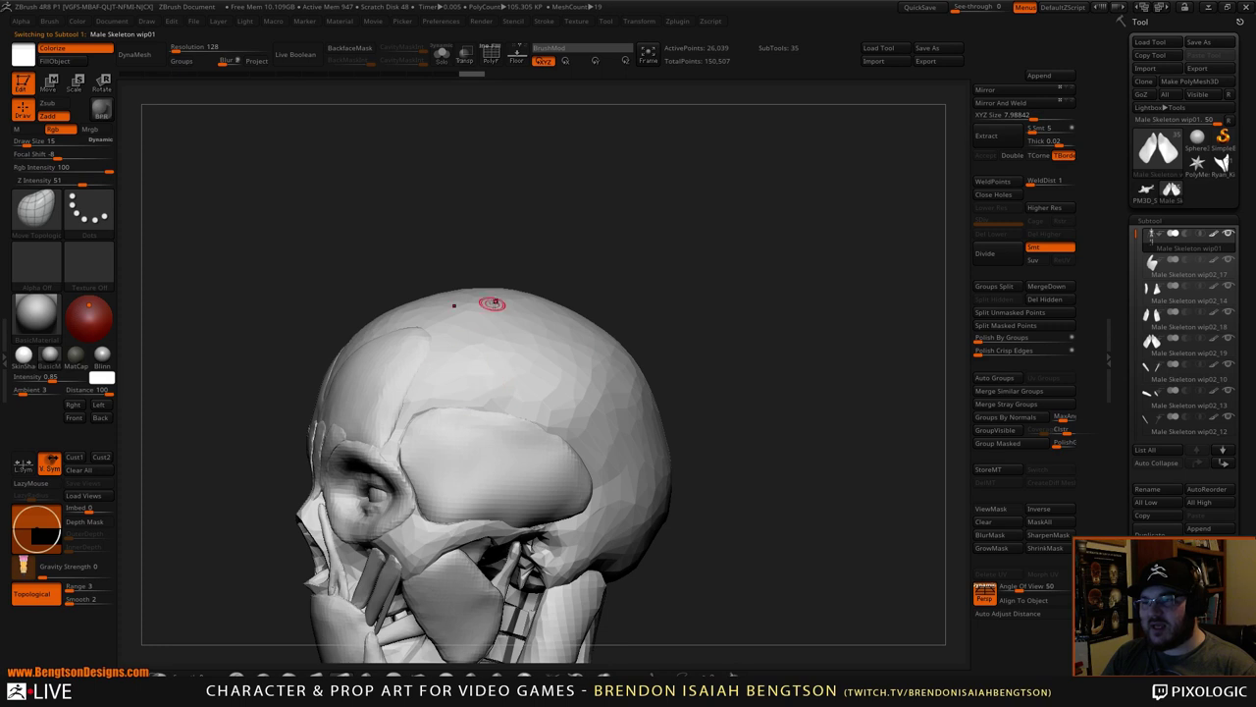
pyautogui.moveTo(603, 266)
pyautogui.mouseDown()
pyautogui.moveTo(728, 289)
pyautogui.moveTo(757, 219)
pyautogui.mouseUp()
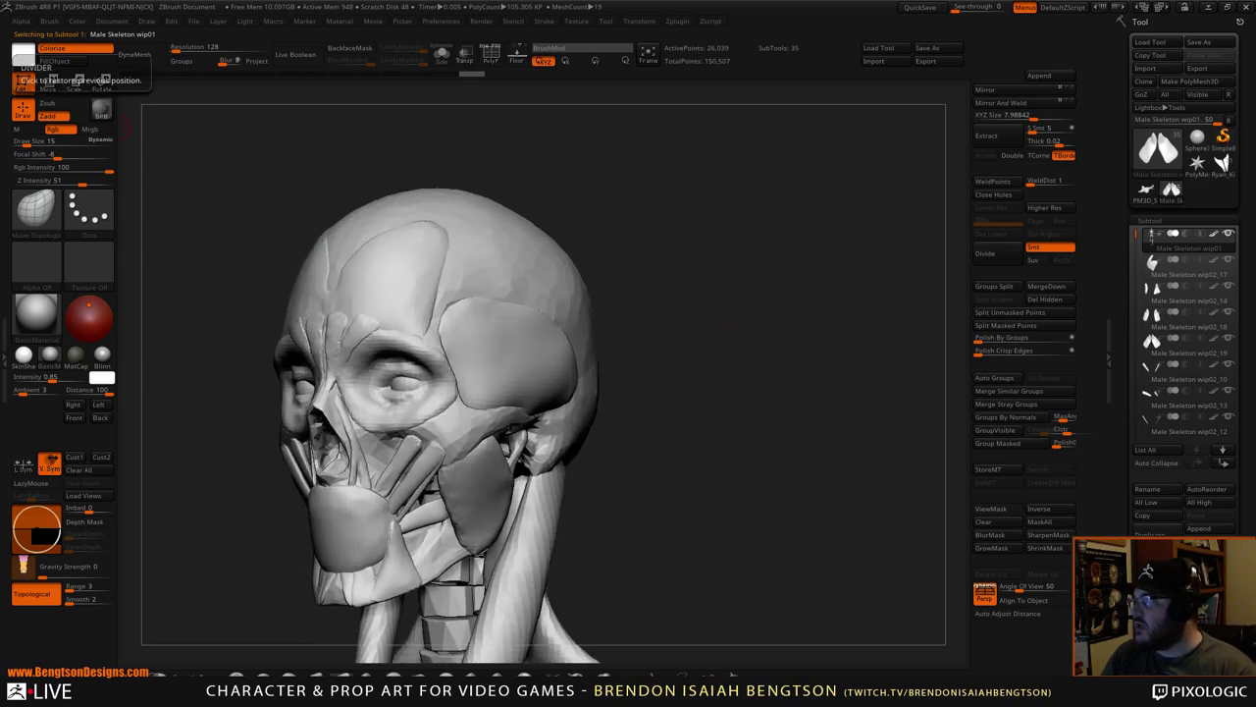
pyautogui.moveTo(2, 246); pyautogui.dragTo(1255, 54)
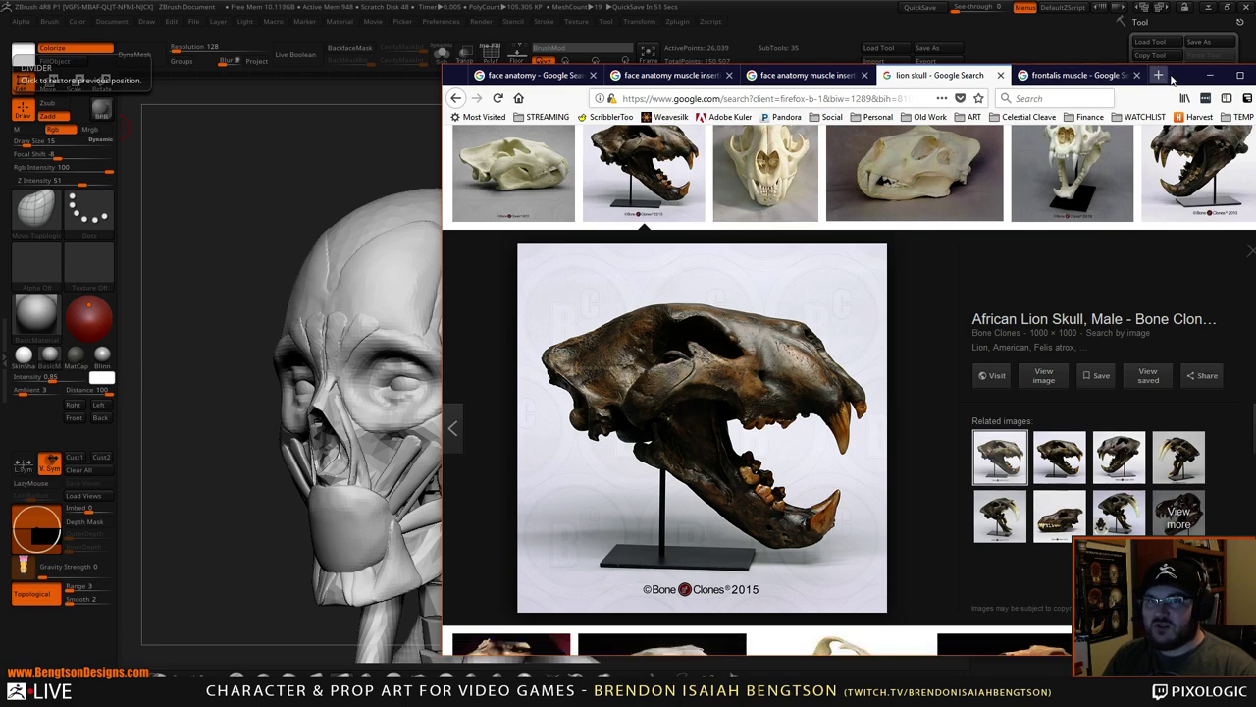
pyautogui.click(1210, 76)
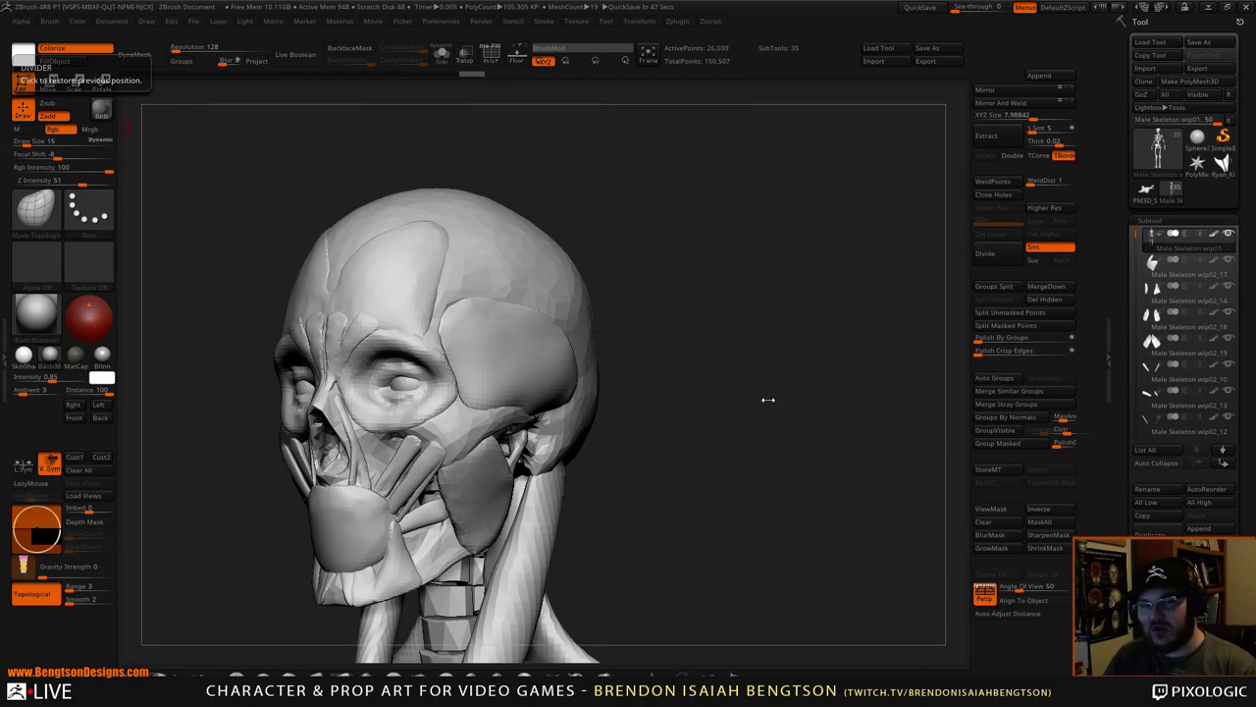
# - Inspect the head against the neck, shoulders and torso from front, side and three-quarter views
pyautogui.moveTo(781, 362); pyautogui.dragTo(763, 342)
pyautogui.keyDown('alt'); pyautogui.moveTo(729, 463); pyautogui.dragTo(700, 360); pyautogui.keyUp('alt')
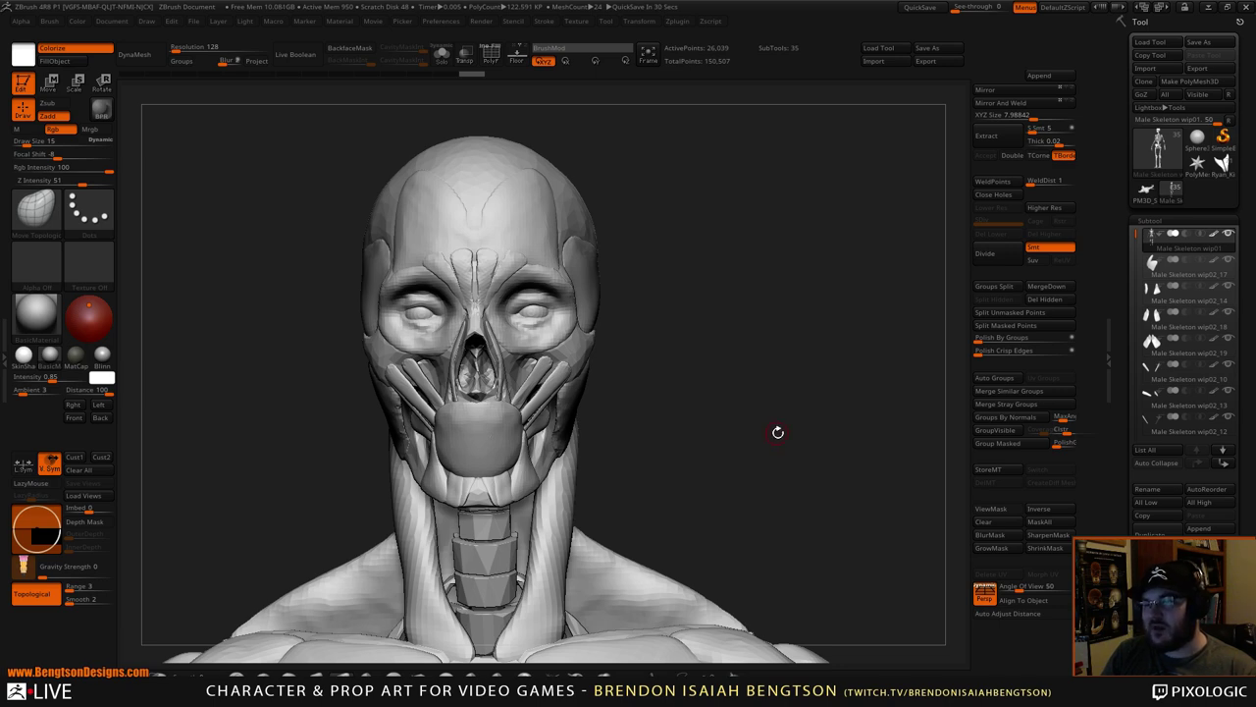
pyautogui.moveTo(777, 432); pyautogui.dragTo(762, 343)
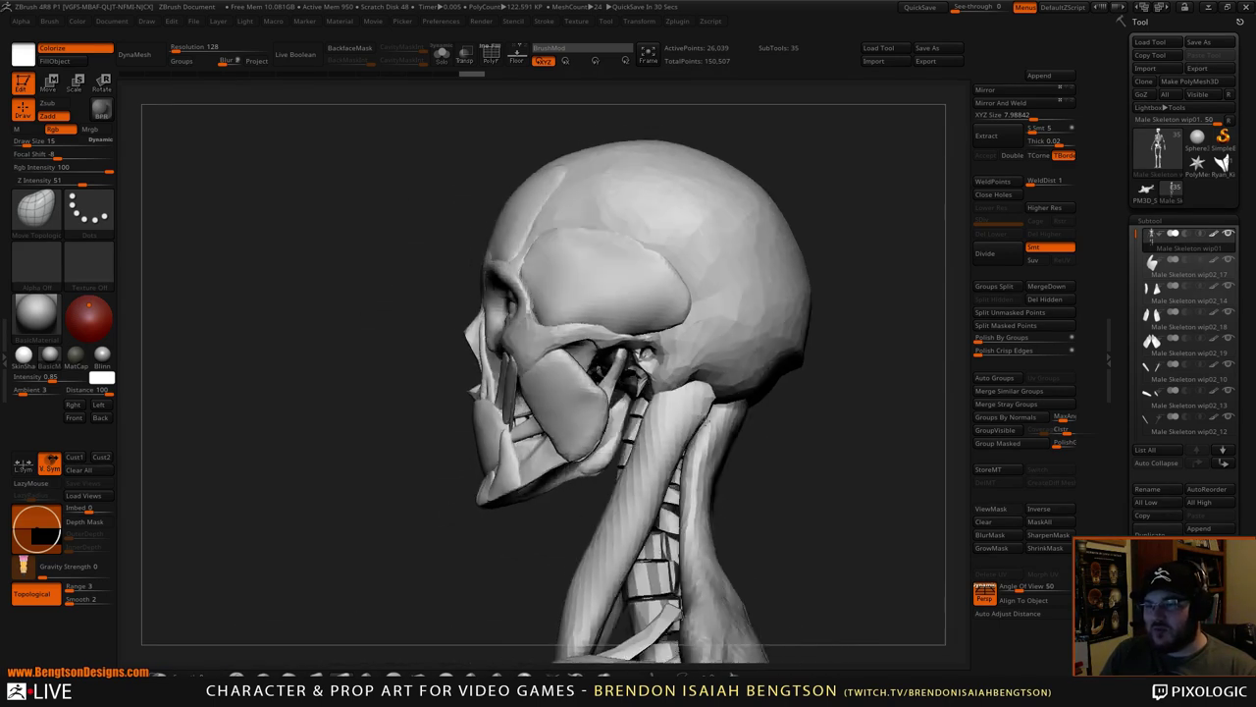
pyautogui.moveTo(708, 422)
pyautogui.mouseDown()
pyautogui.moveTo(535, 447)
pyautogui.moveTo(548, 456)
pyautogui.moveTo(704, 438)
pyautogui.mouseUp()
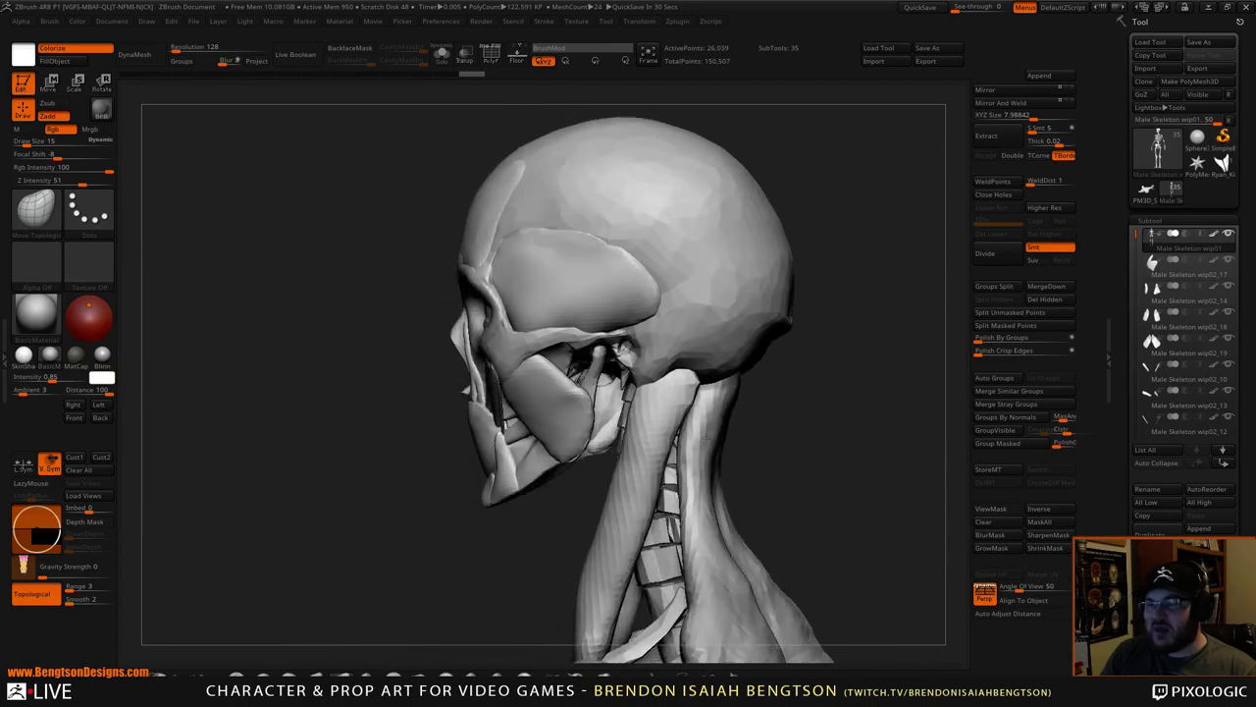
pyautogui.moveTo(775, 344); pyautogui.dragTo(775, 245)
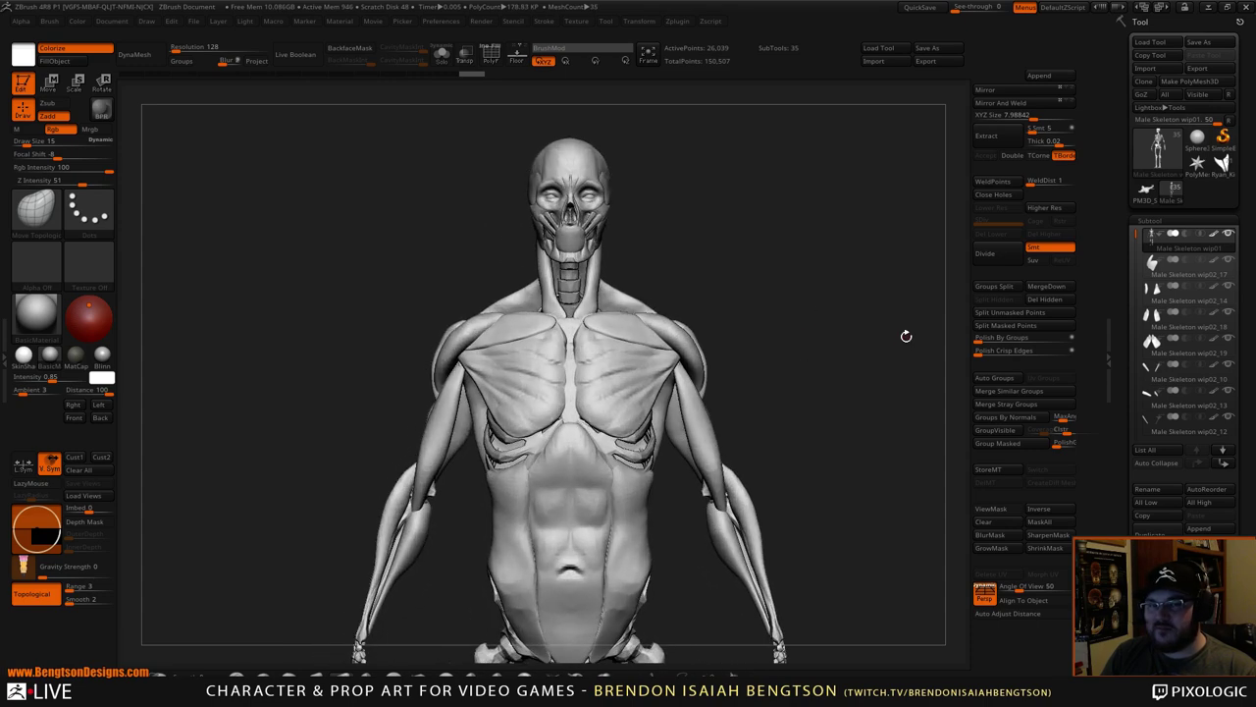
pyautogui.moveTo(906, 336); pyautogui.dragTo(869, 452)
pyautogui.moveTo(826, 488); pyautogui.dragTo(636, 371)
pyautogui.keyDown('alt'); pyautogui.moveTo(470, 528); pyautogui.dragTo(320, 463); pyautogui.keyUp('alt')
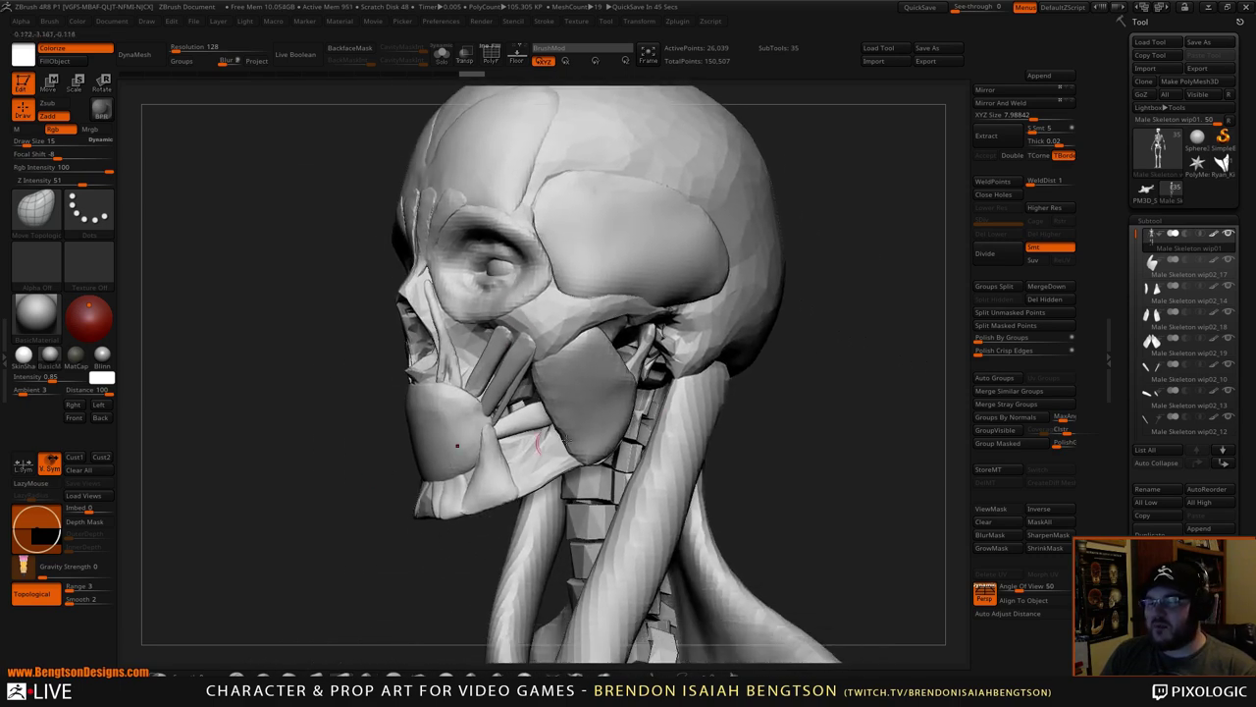
# - Examine the cheek, eye and mouth muscles up close from both sides and the front of the face
pyautogui.moveTo(849, 417); pyautogui.dragTo(766, 414)
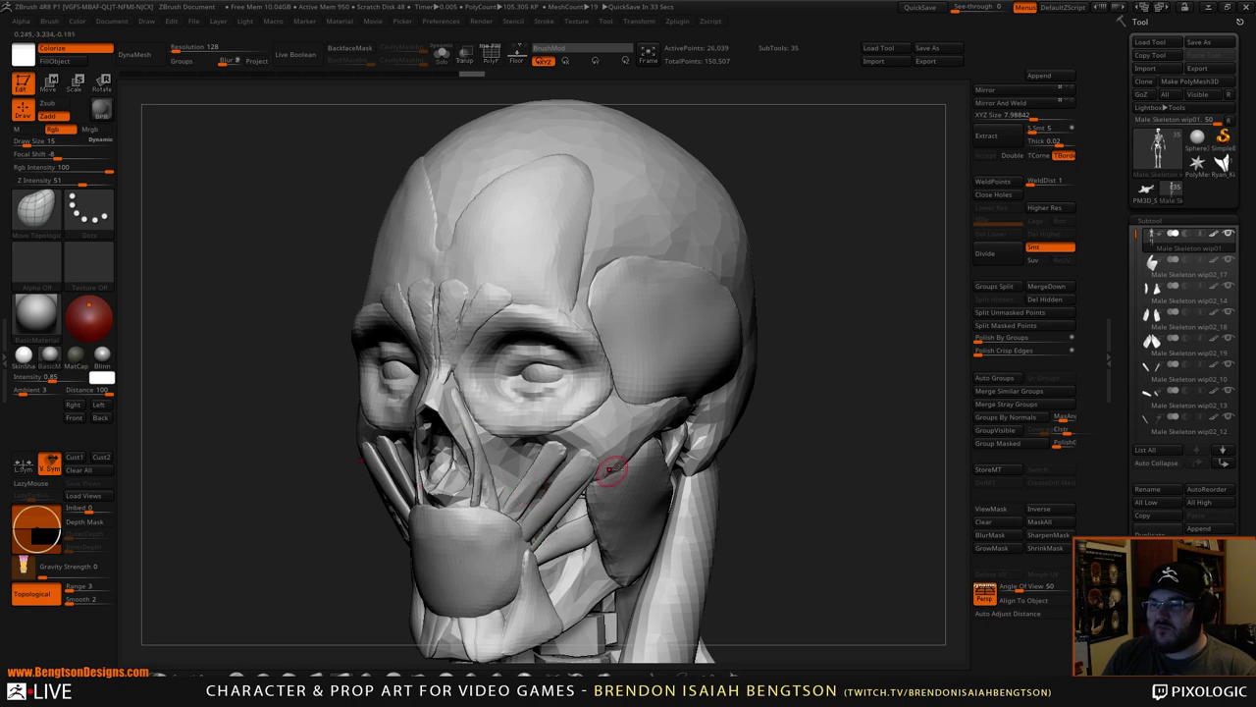
pyautogui.moveTo(861, 454); pyautogui.dragTo(633, 432)
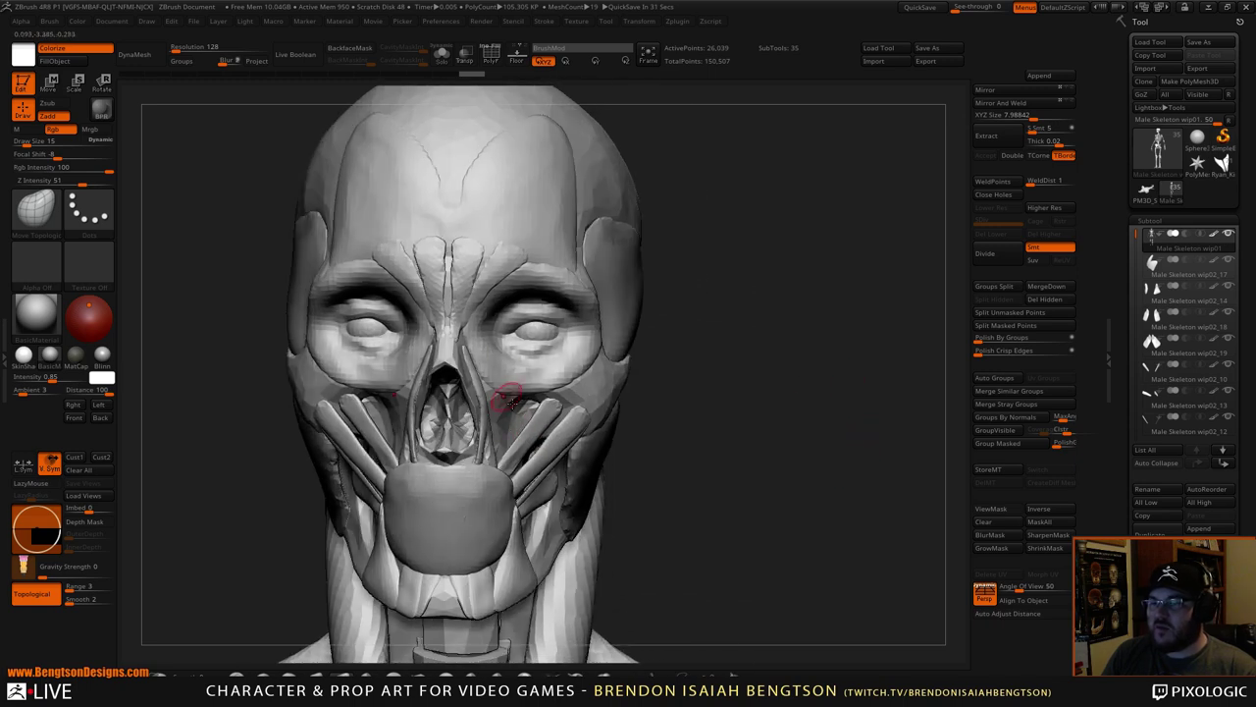
pyautogui.moveTo(849, 430); pyautogui.dragTo(820, 389)
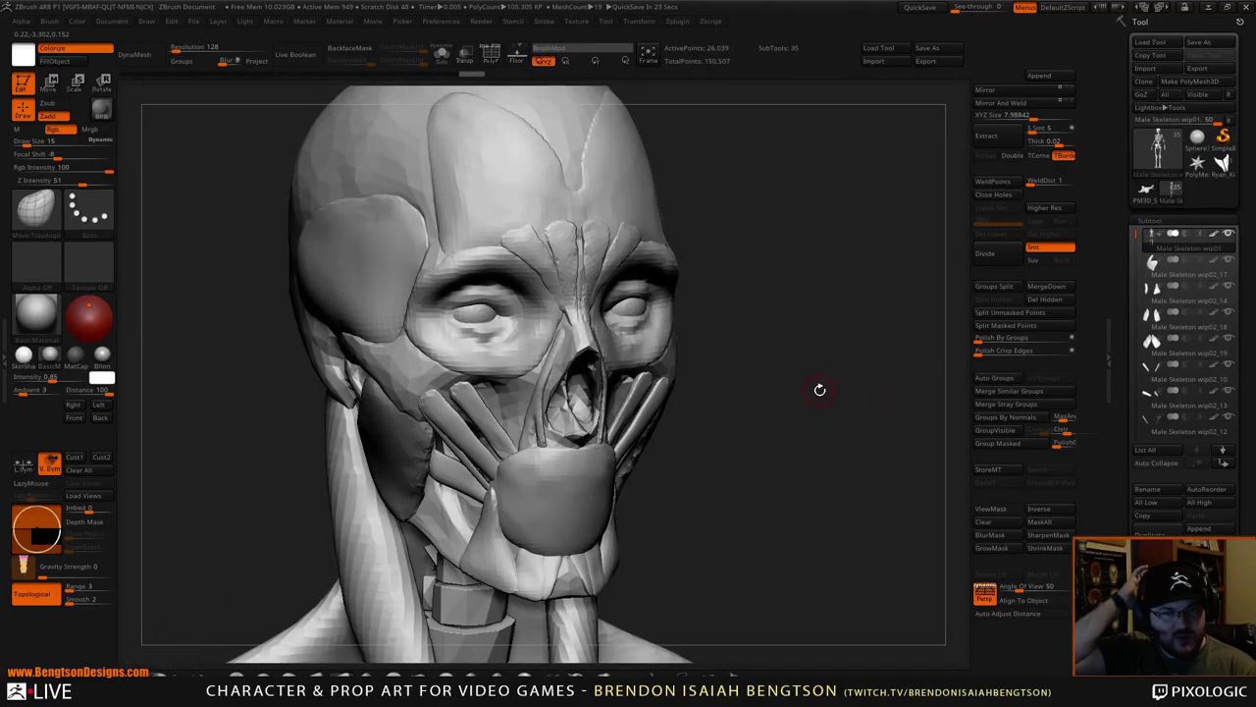
pyautogui.moveTo(830, 435); pyautogui.dragTo(770, 348)
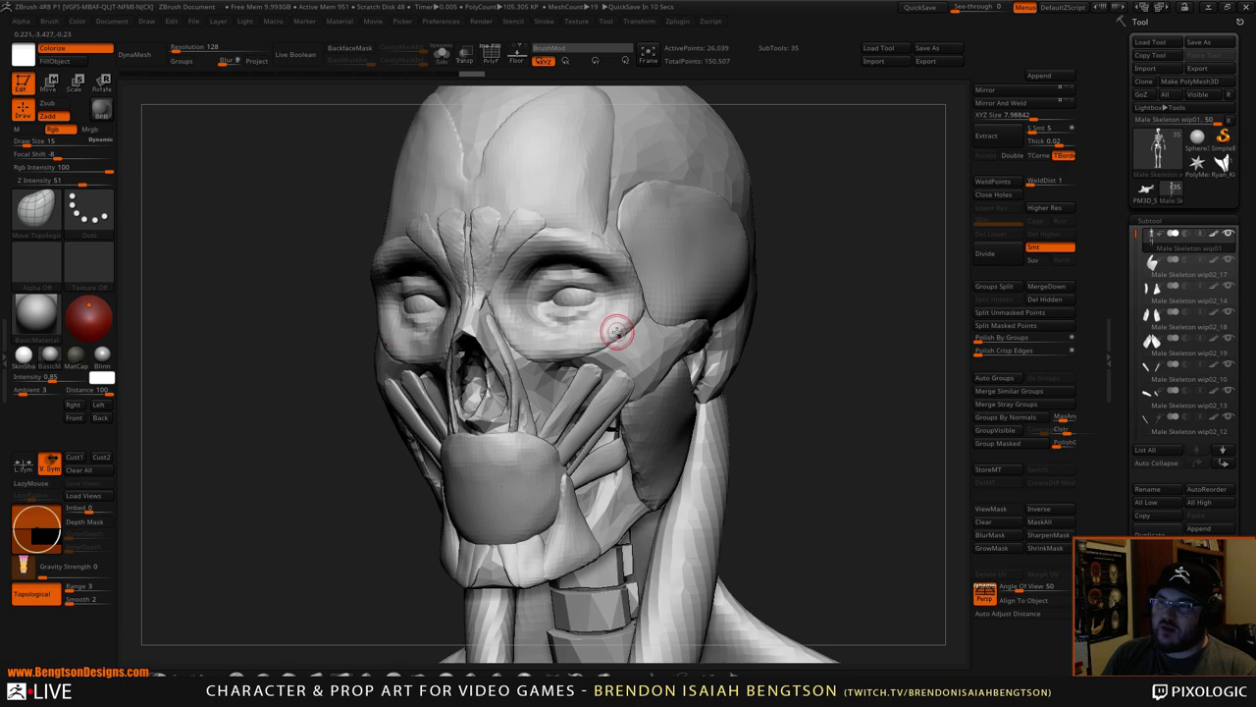
pyautogui.moveTo(844, 255); pyautogui.dragTo(546, 364)
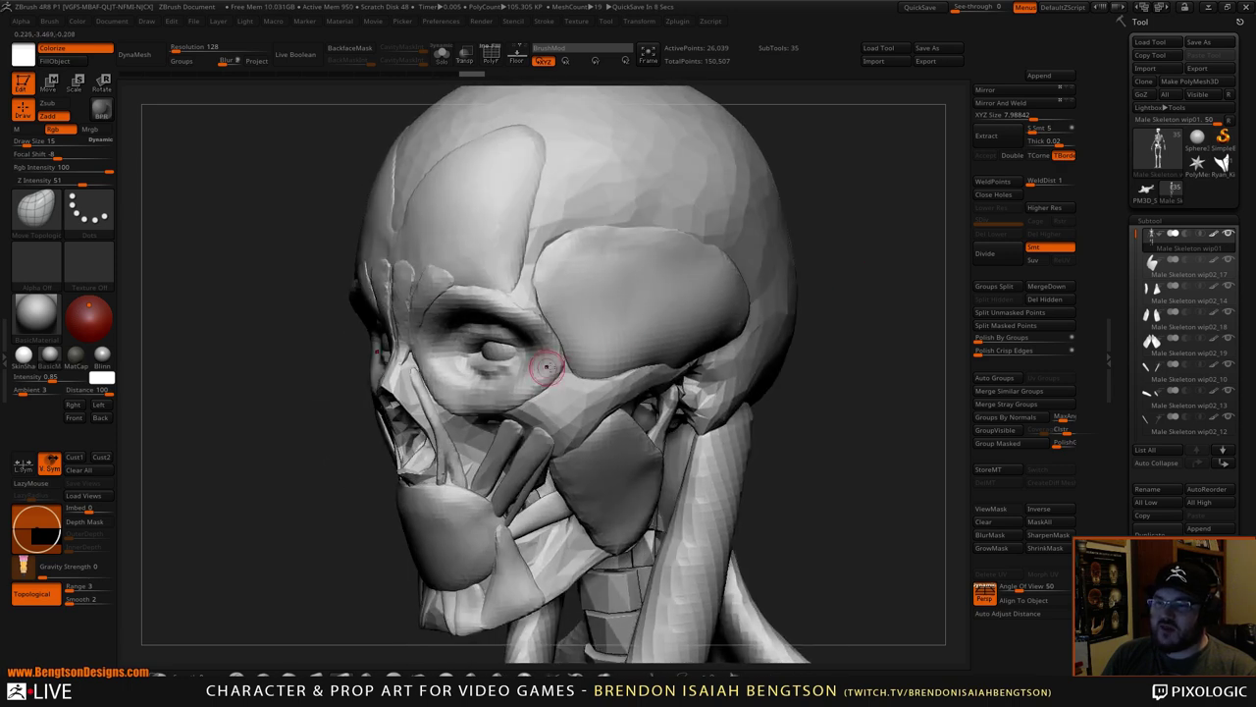
pyautogui.moveTo(874, 309); pyautogui.dragTo(493, 349)
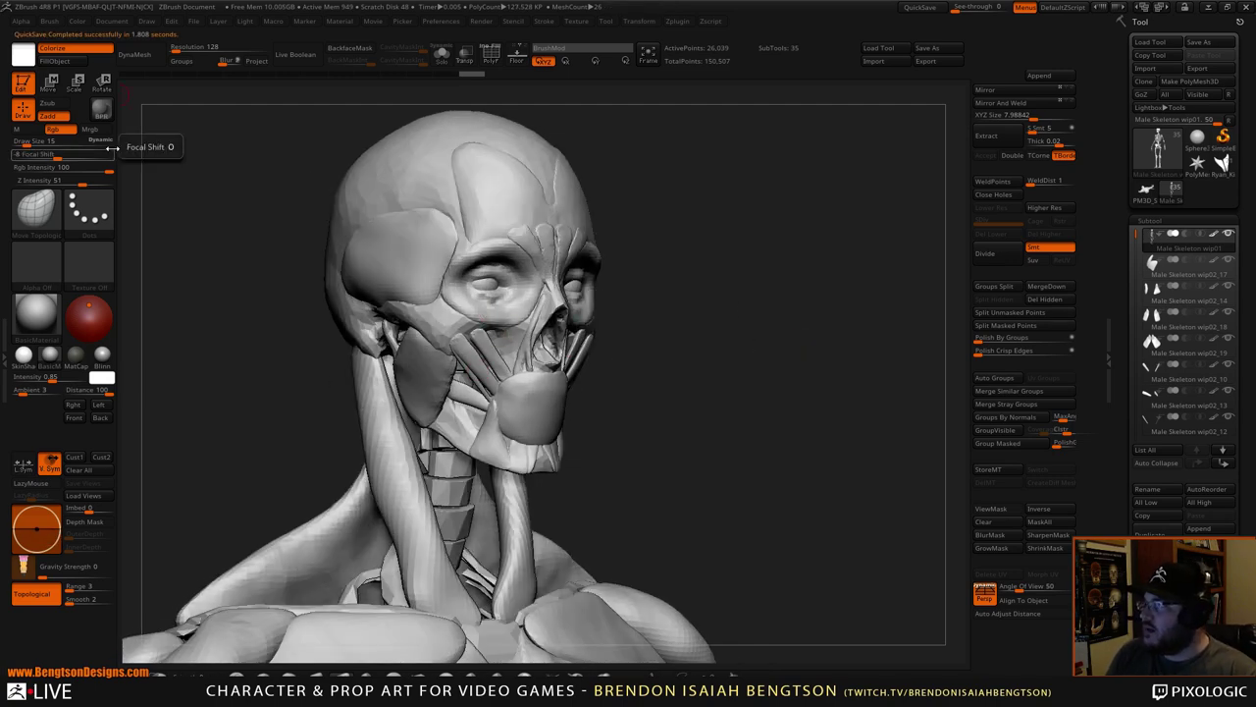
# - Switch to the web browser and study the frontalis muscle and labelled head, neck and face muscle images
pyautogui.hotkey('alt', 'Tab')
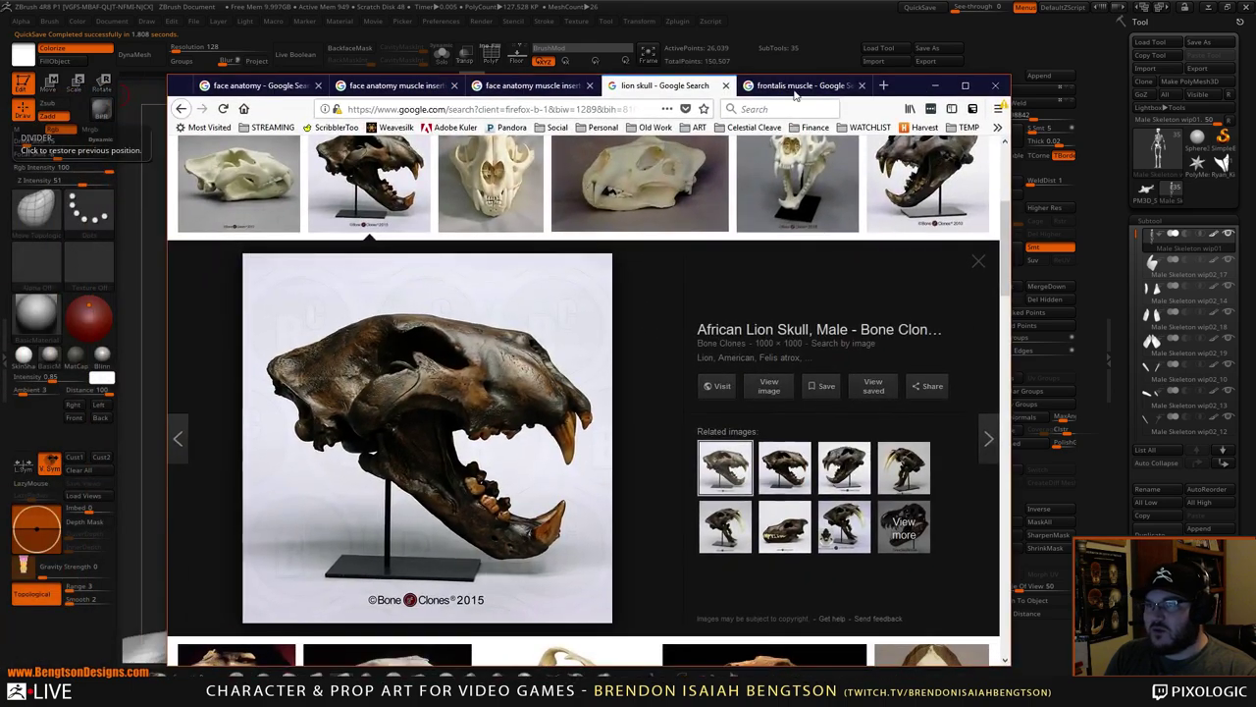
pyautogui.click(797, 86)
pyautogui.scroll(8, 629, 450)
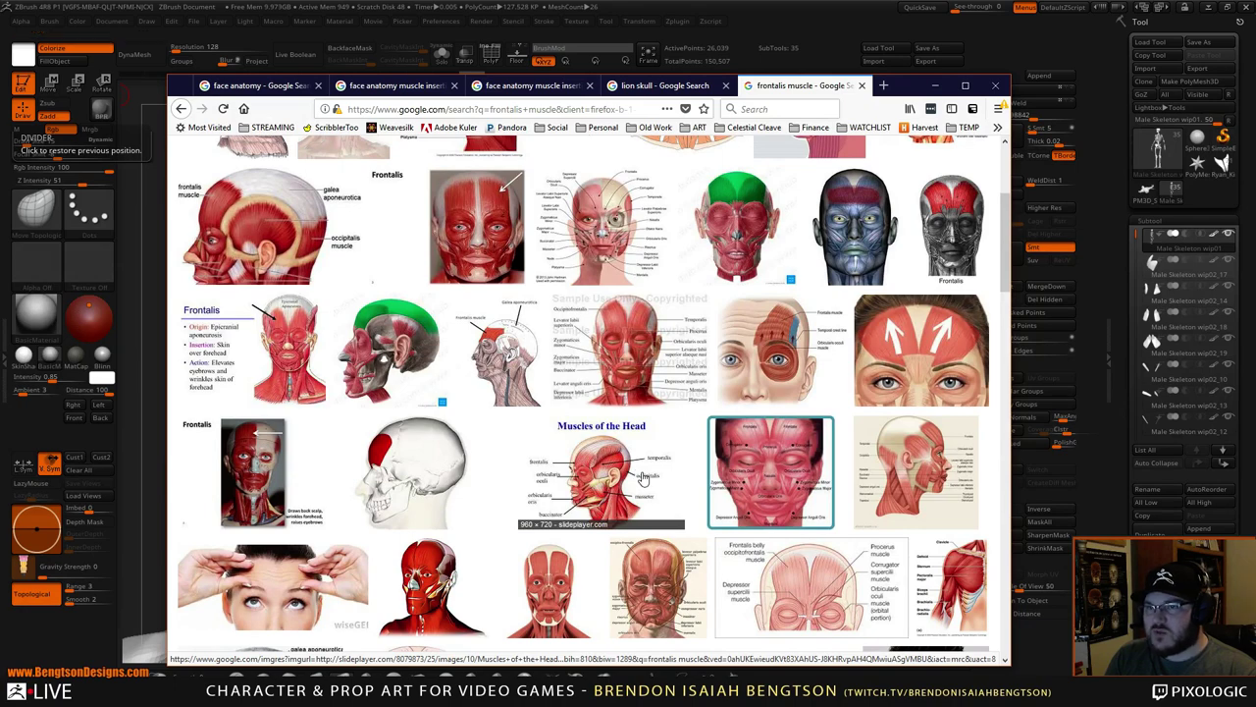
pyautogui.scroll(5, 643, 478)
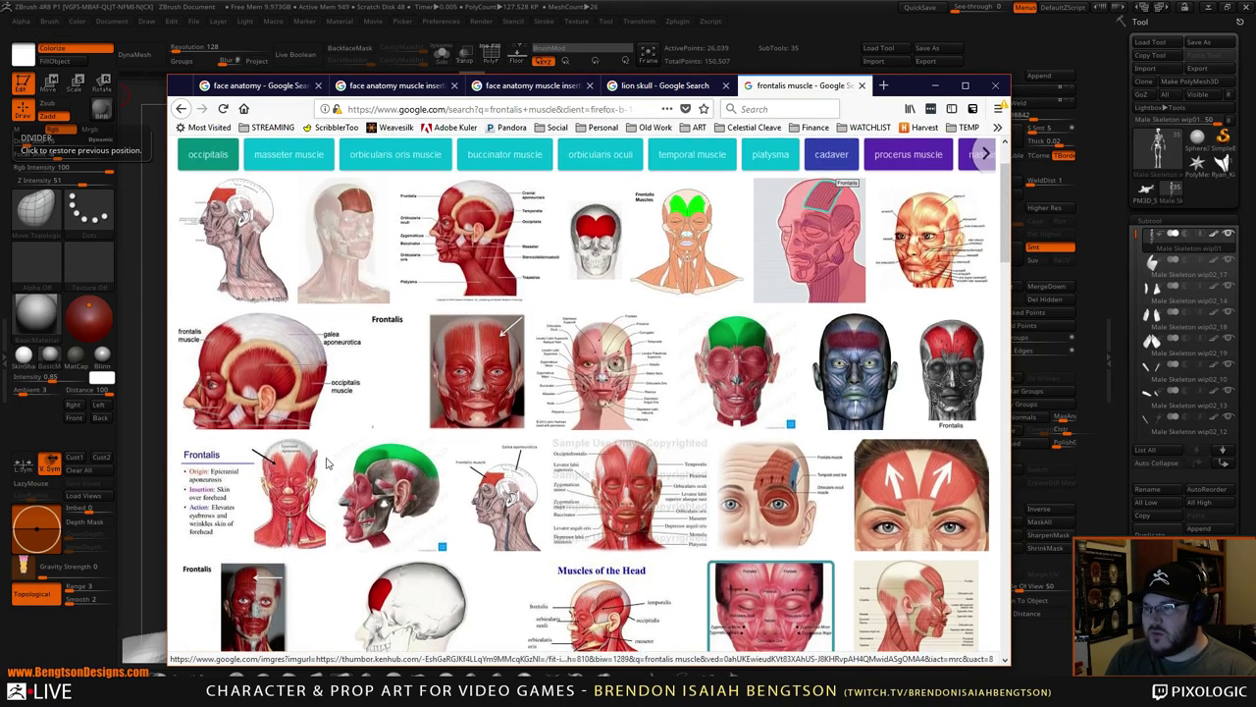
pyautogui.click(288, 526)
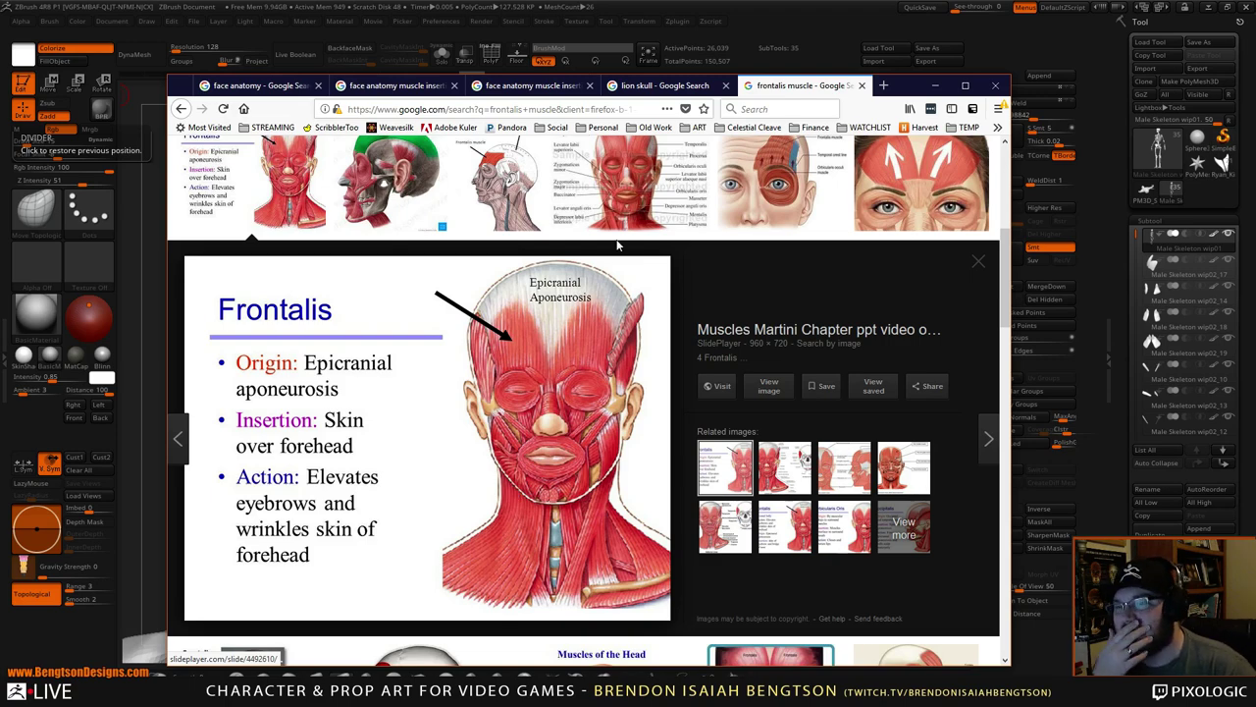
pyautogui.click(636, 196)
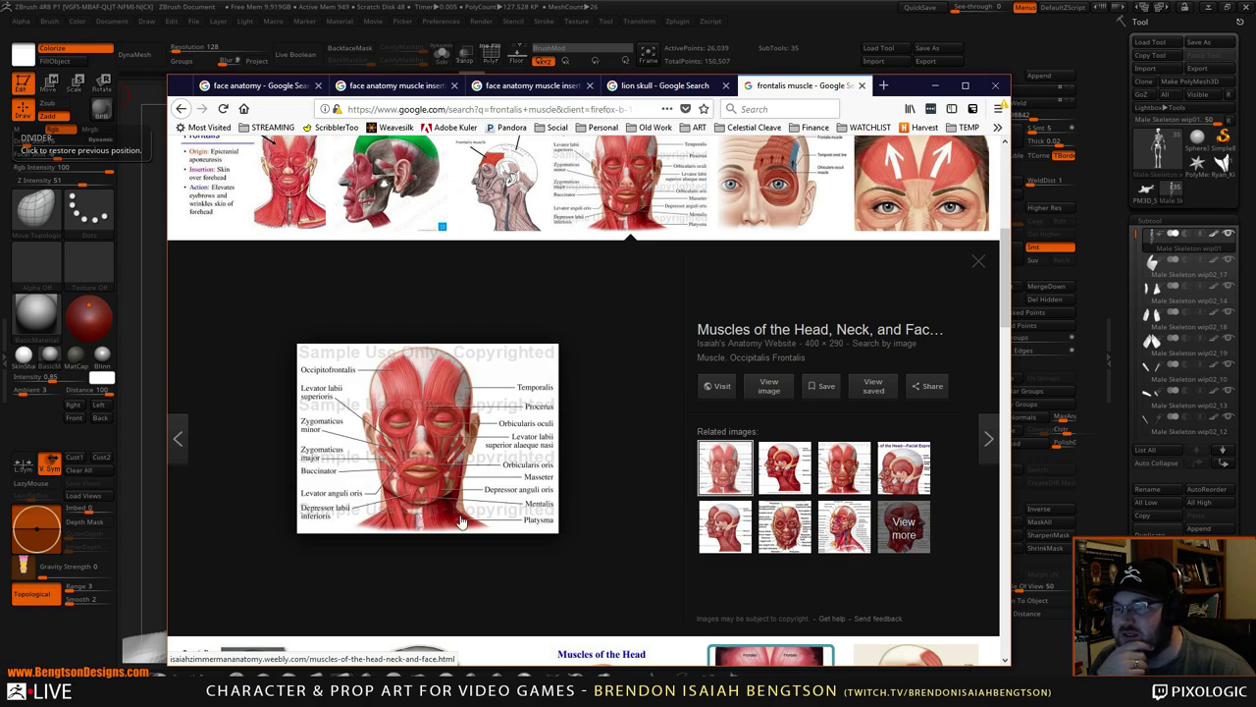
pyautogui.moveTo(911, 88); pyautogui.dragTo(0, 95)
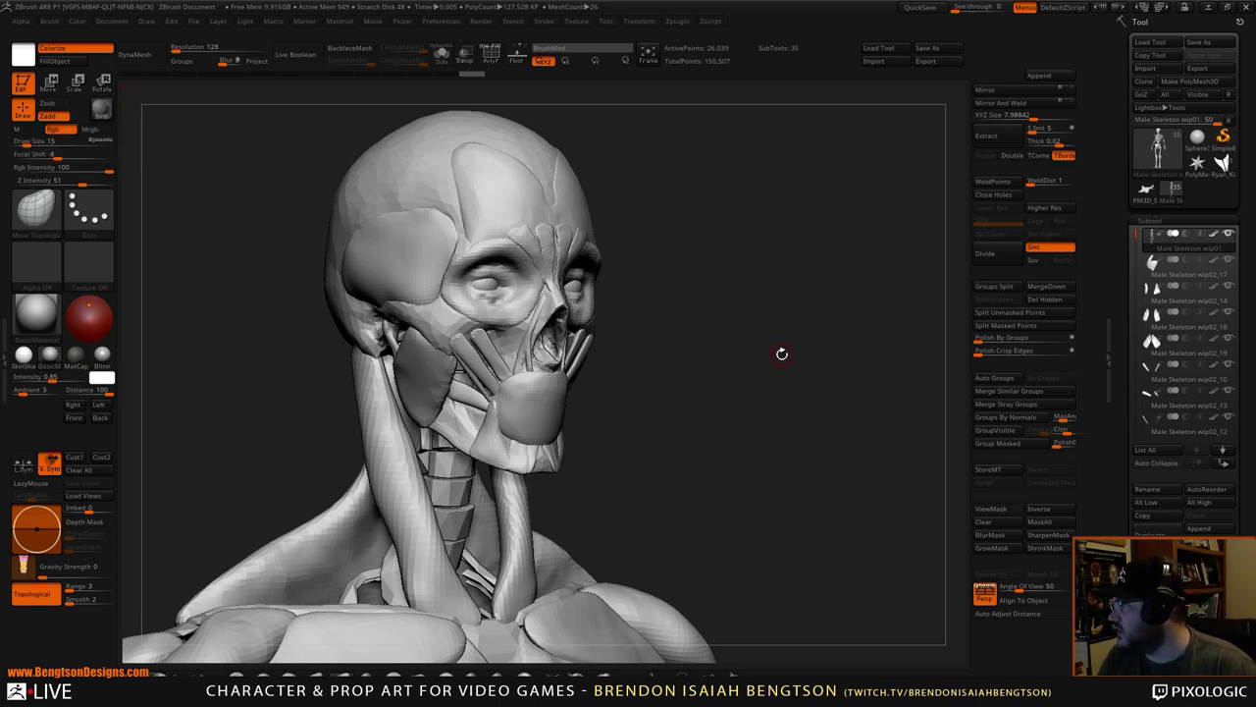
# - Insert a symmetrical pair of spheres beside the jaw with the IMM Primitives brush (Sphere 32) and split the unmasked points into a subtool
pyautogui.moveTo(782, 353); pyautogui.dragTo(690, 291)
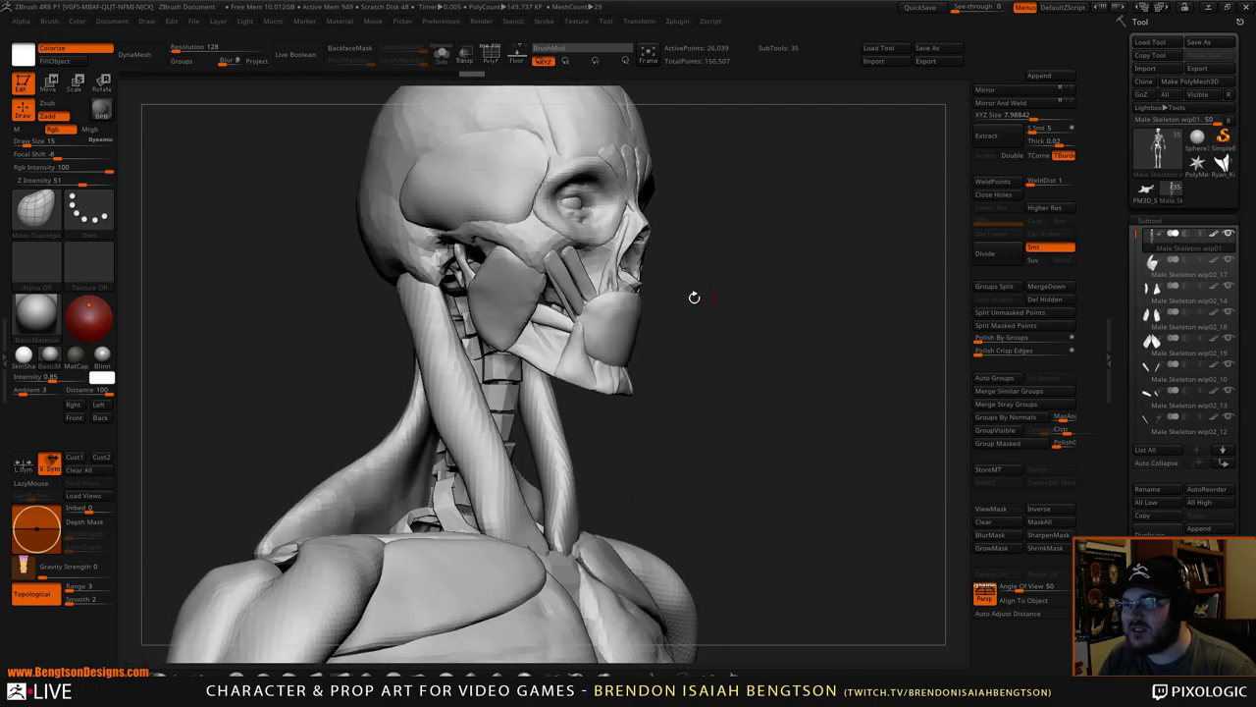
pyautogui.moveTo(638, 378); pyautogui.dragTo(712, 304)
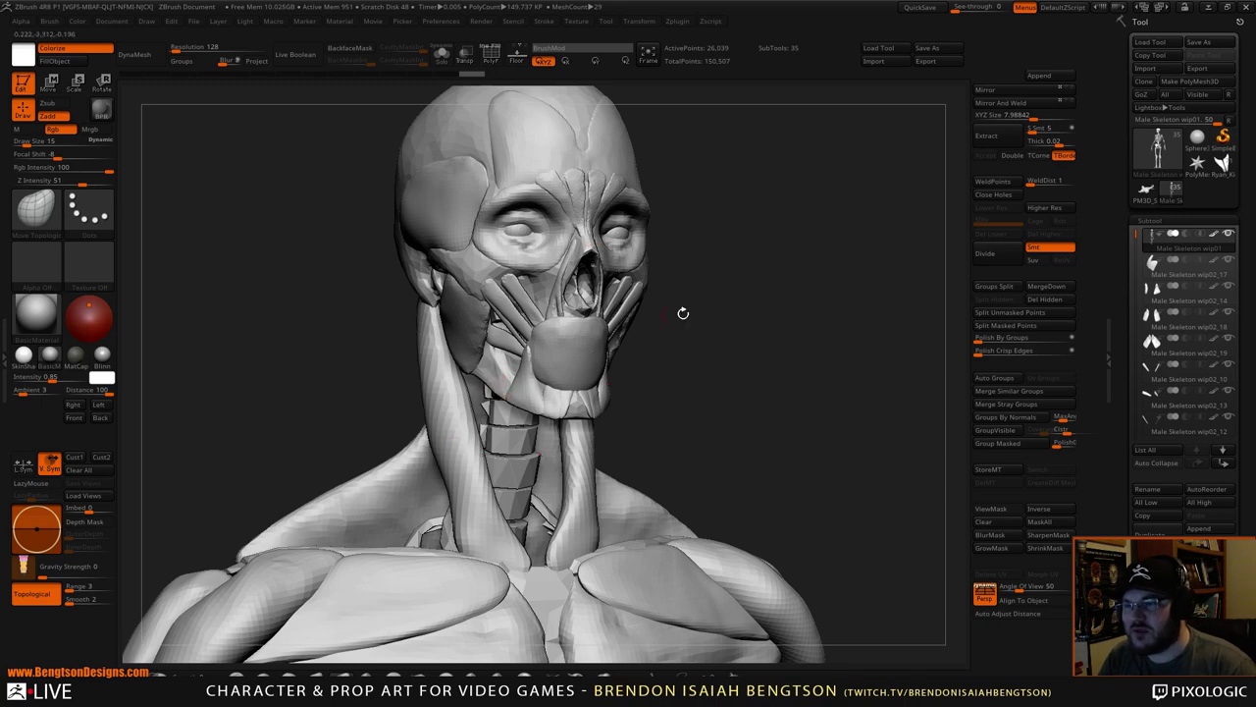
pyautogui.moveTo(683, 312); pyautogui.dragTo(790, 339)
pyautogui.press('b')
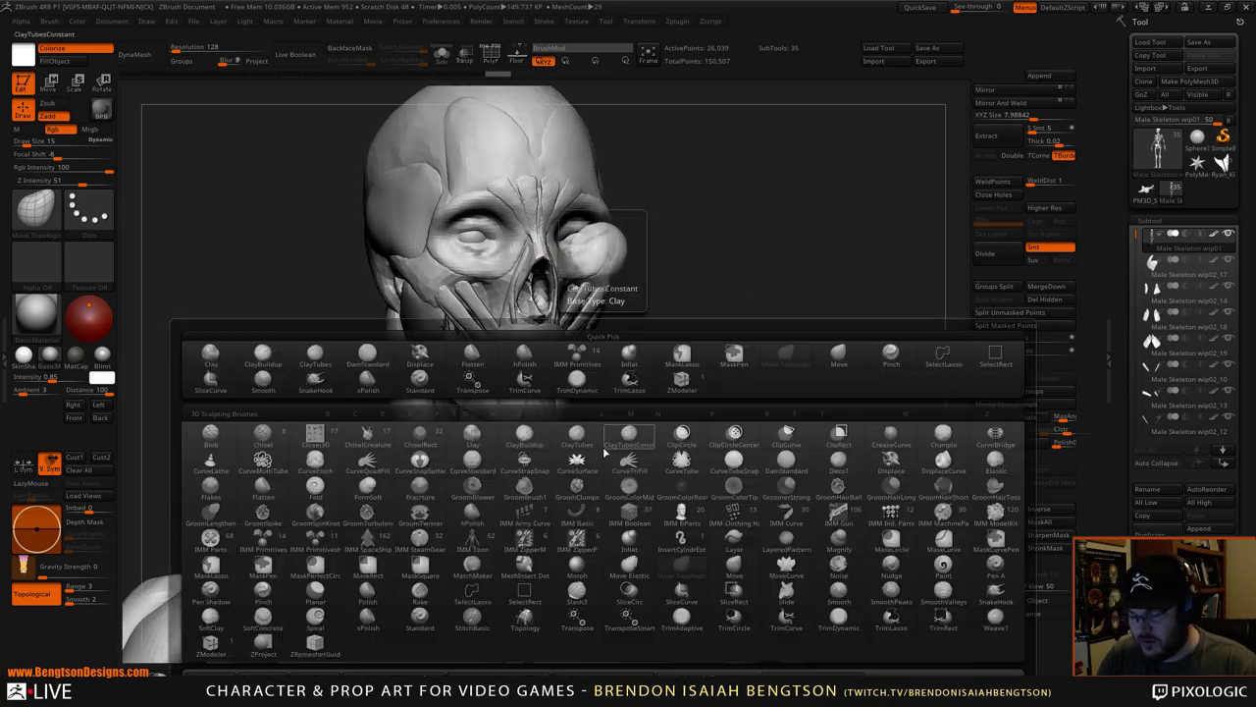
pyautogui.press('i')
pyautogui.click(275, 540)
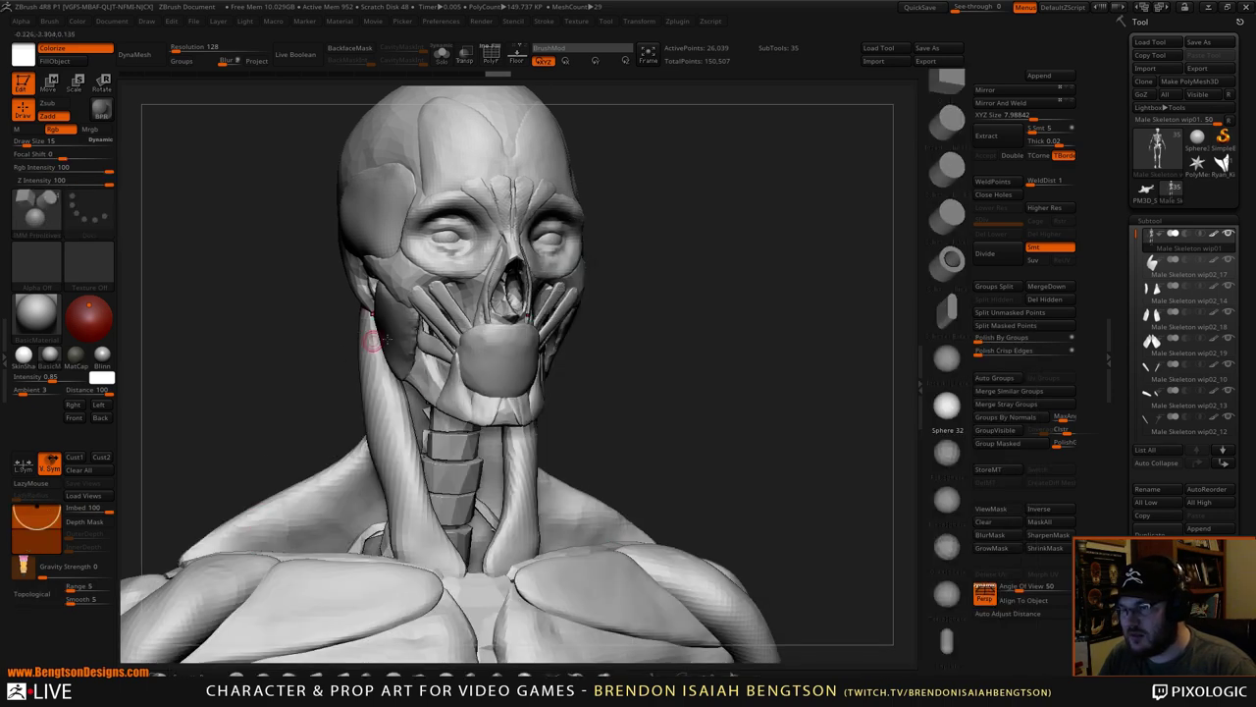
pyautogui.moveTo(430, 391); pyautogui.dragTo(409, 406)
pyautogui.click(987, 313)
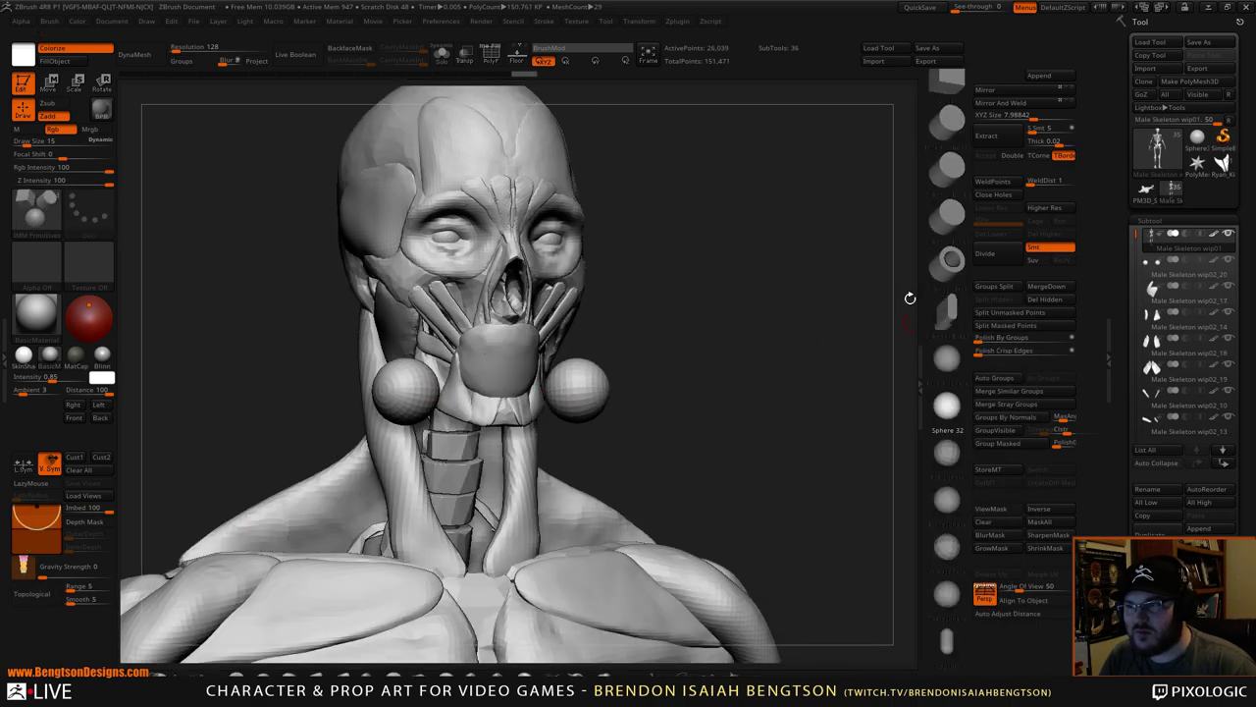
# - Make the skeleton subtool active by picking it on the head and clear its mask
pyautogui.moveTo(912, 291); pyautogui.dragTo(784, 377)
pyautogui.keyDown('alt'); pyautogui.click(462, 159); pyautogui.keyUp('alt')
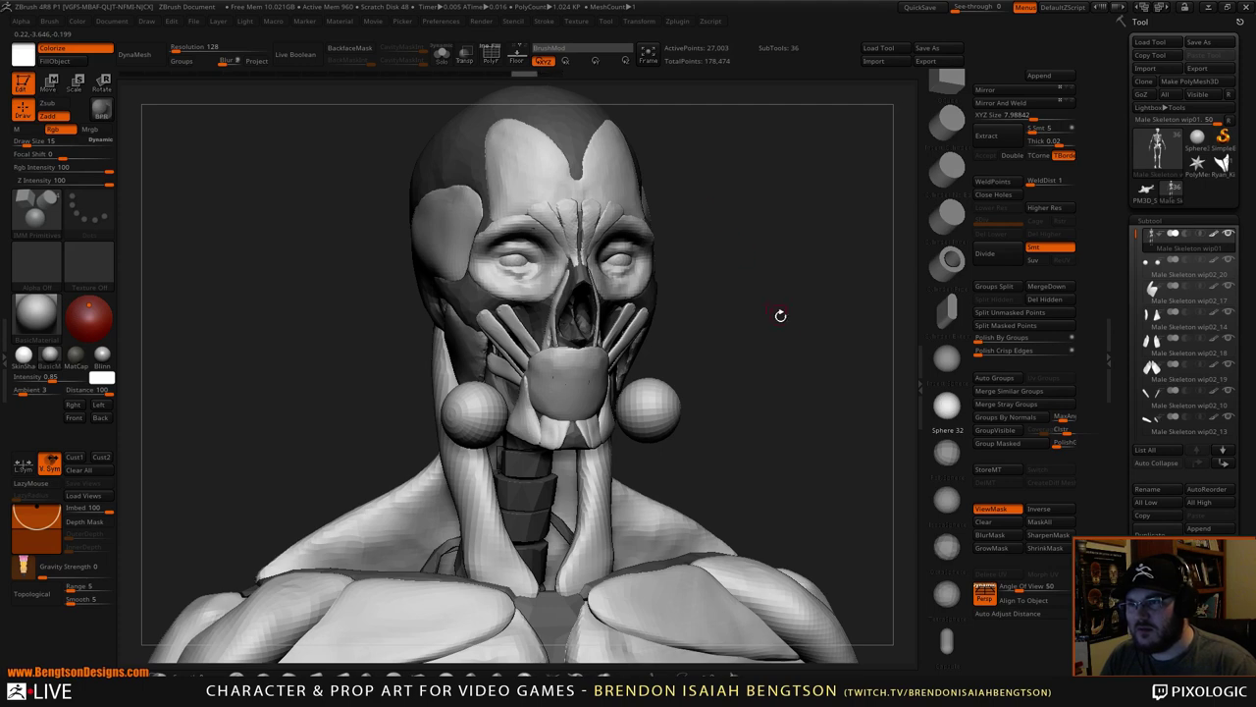
pyautogui.keyDown('ctrl'); pyautogui.moveTo(780, 315); pyautogui.dragTo(762, 345); pyautogui.keyUp('ctrl')
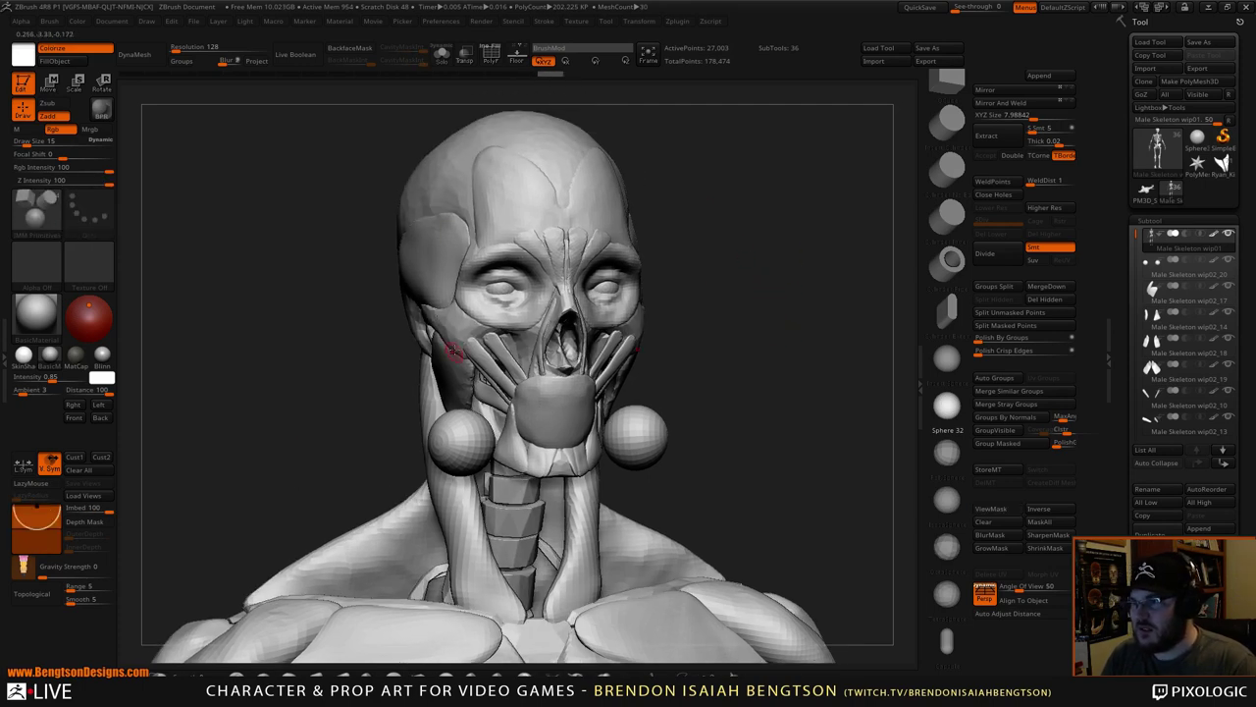
# - Fill the skeleton subtool with a dark colour and set the active colour back to white
pyautogui.press('space')
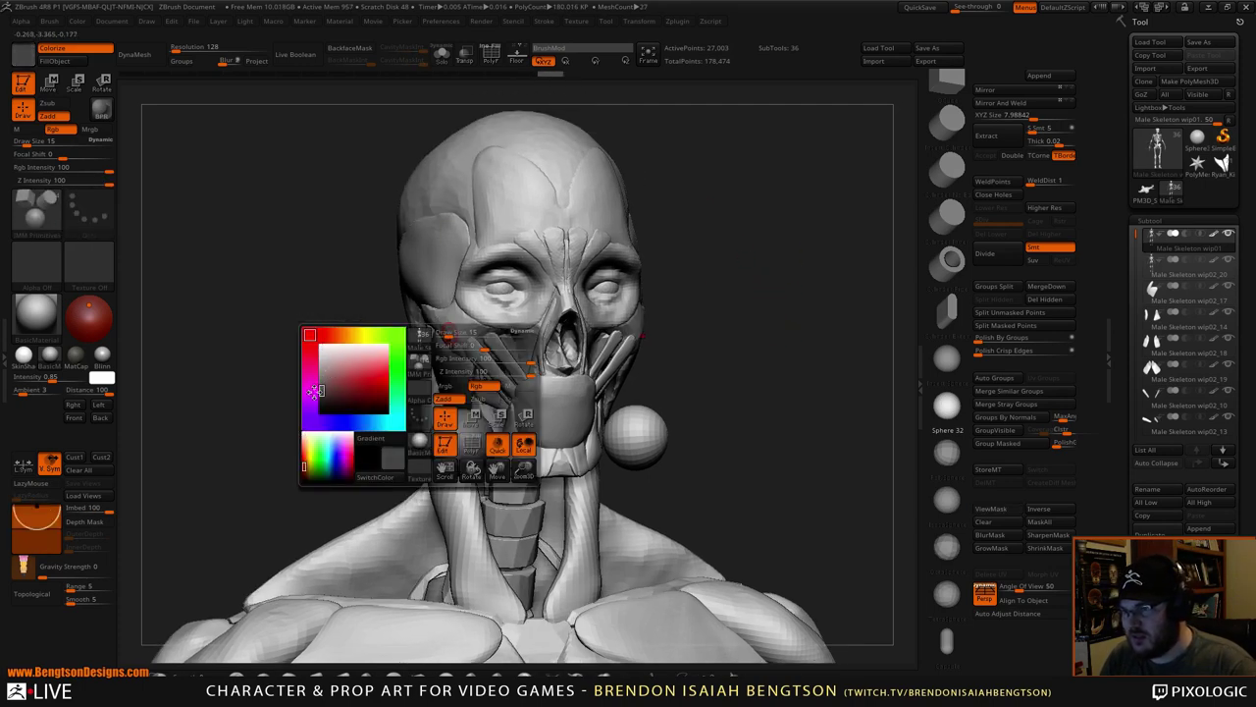
pyautogui.click(56, 65)
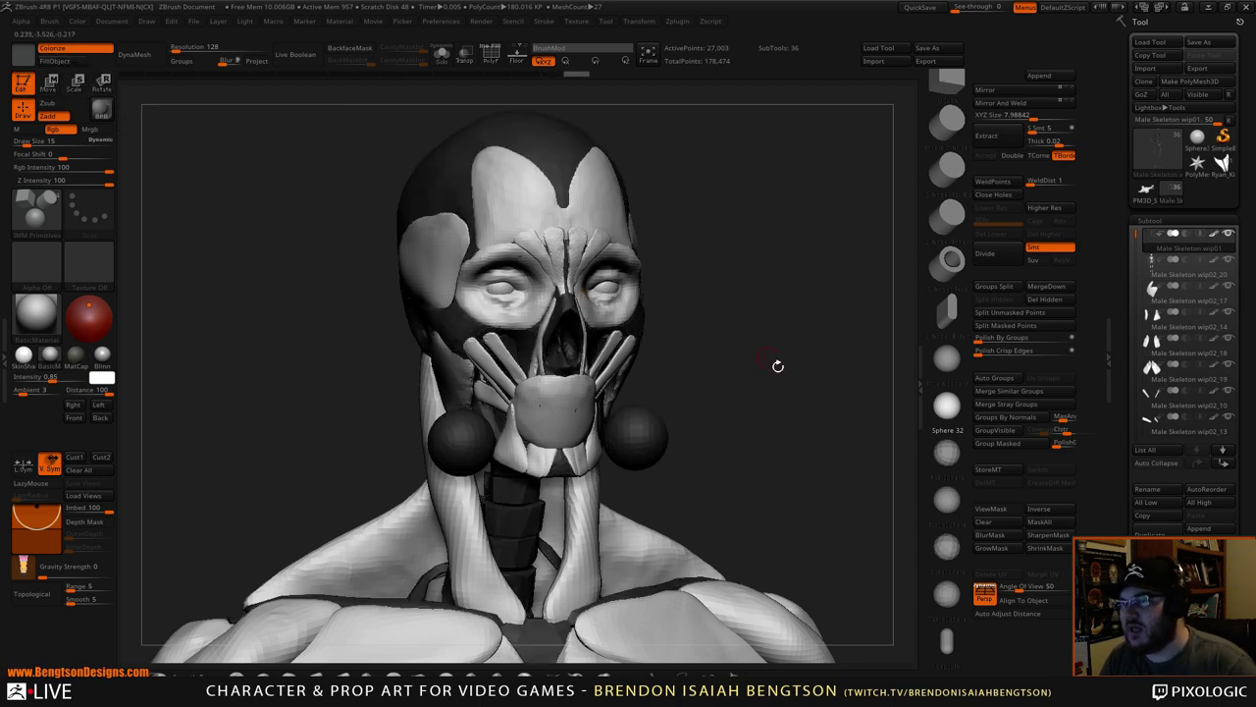
pyautogui.keyDown('alt'); pyautogui.moveTo(777, 364); pyautogui.dragTo(776, 526); pyautogui.keyUp('alt')
pyautogui.press('space')
pyautogui.click(493, 465)
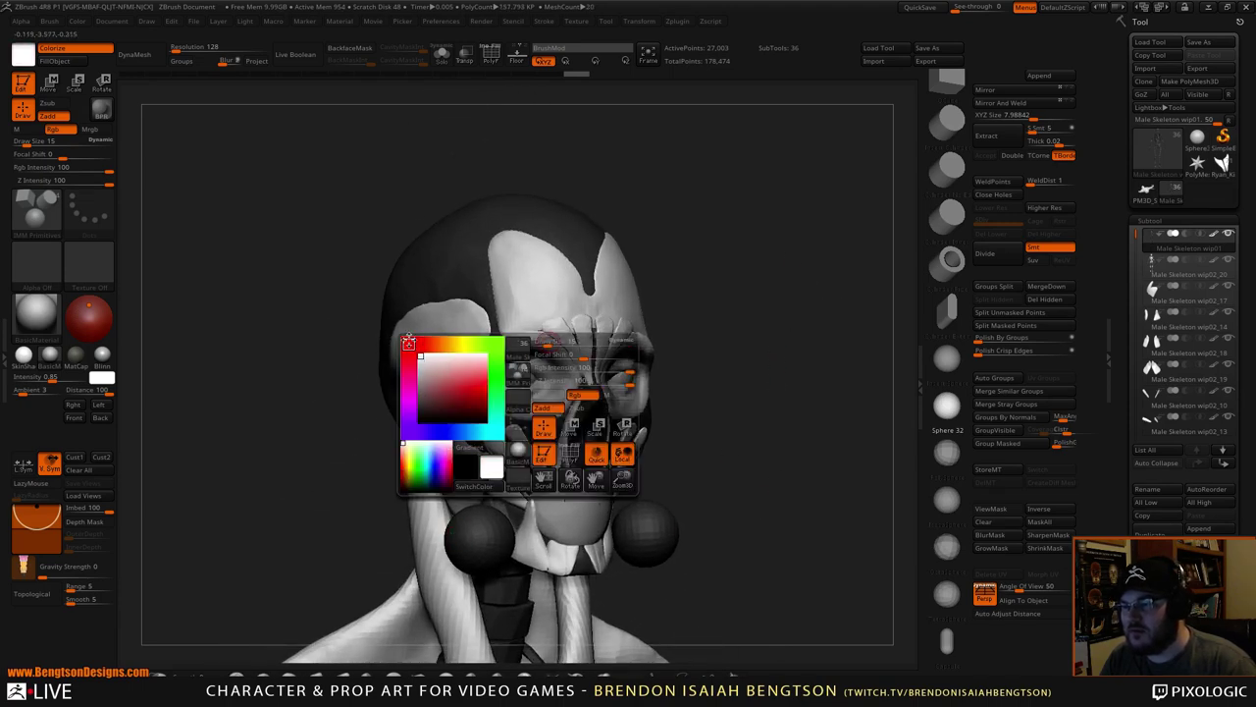
# - Switch to the ClayBuildup brush and turn off Colorize for the skeleton subtool
pyautogui.keyDown('alt'); pyautogui.moveTo(748, 407); pyautogui.dragTo(755, 303); pyautogui.keyUp('alt')
pyautogui.hotkey('ctrl', 'a')
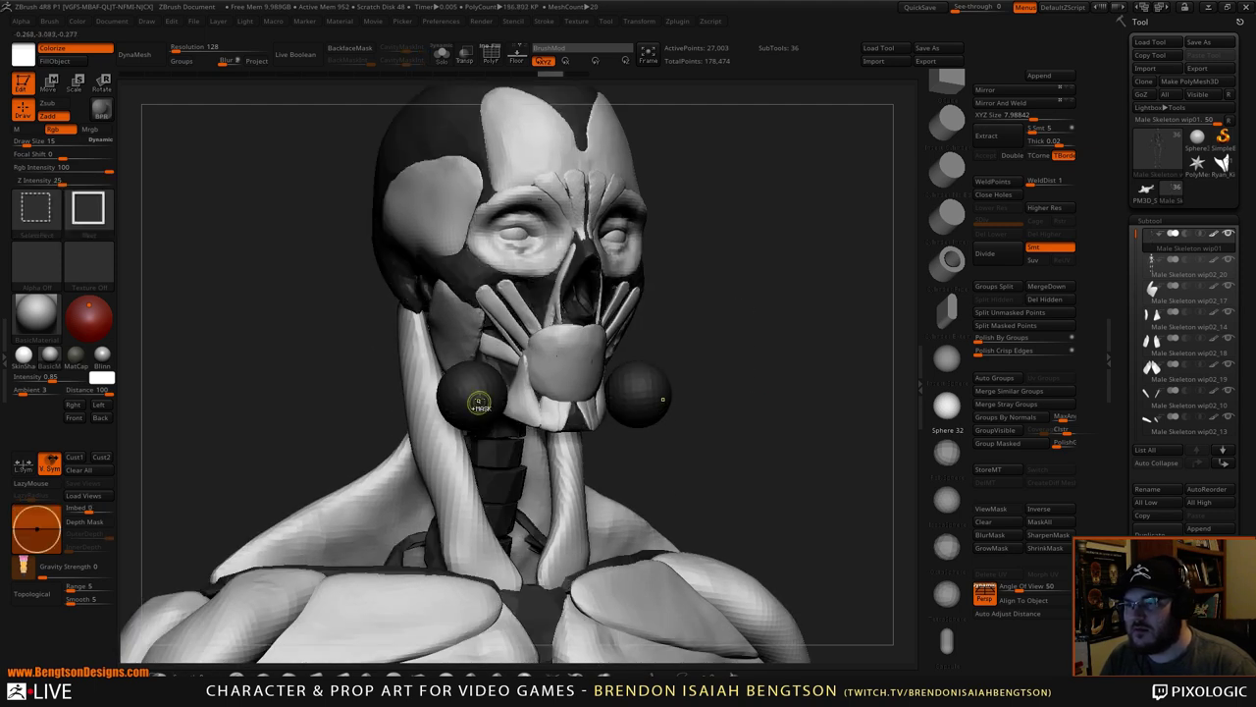
pyautogui.keyDown('alt'); pyautogui.click(473, 392); pyautogui.keyUp('alt')
pyautogui.moveTo(713, 307)
pyautogui.mouseDown()
pyautogui.moveTo(696, 300)
pyautogui.moveTo(789, 291)
pyautogui.moveTo(765, 304)
pyautogui.moveTo(751, 285)
pyautogui.mouseUp()
pyautogui.hotkey('ctrl', 'z')
pyautogui.keyDown('ctrl'); pyautogui.click(774, 286); pyautogui.keyUp('ctrl')
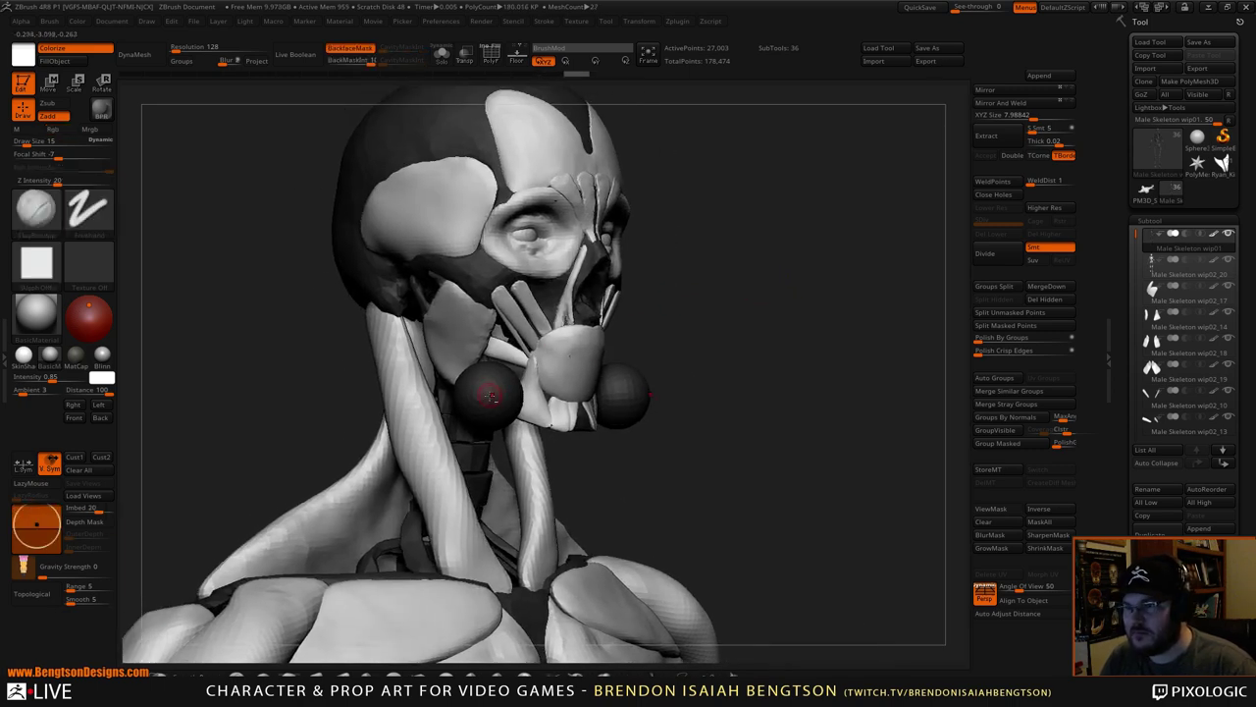
pyautogui.moveTo(780, 344); pyautogui.dragTo(689, 344)
pyautogui.click(76, 49)
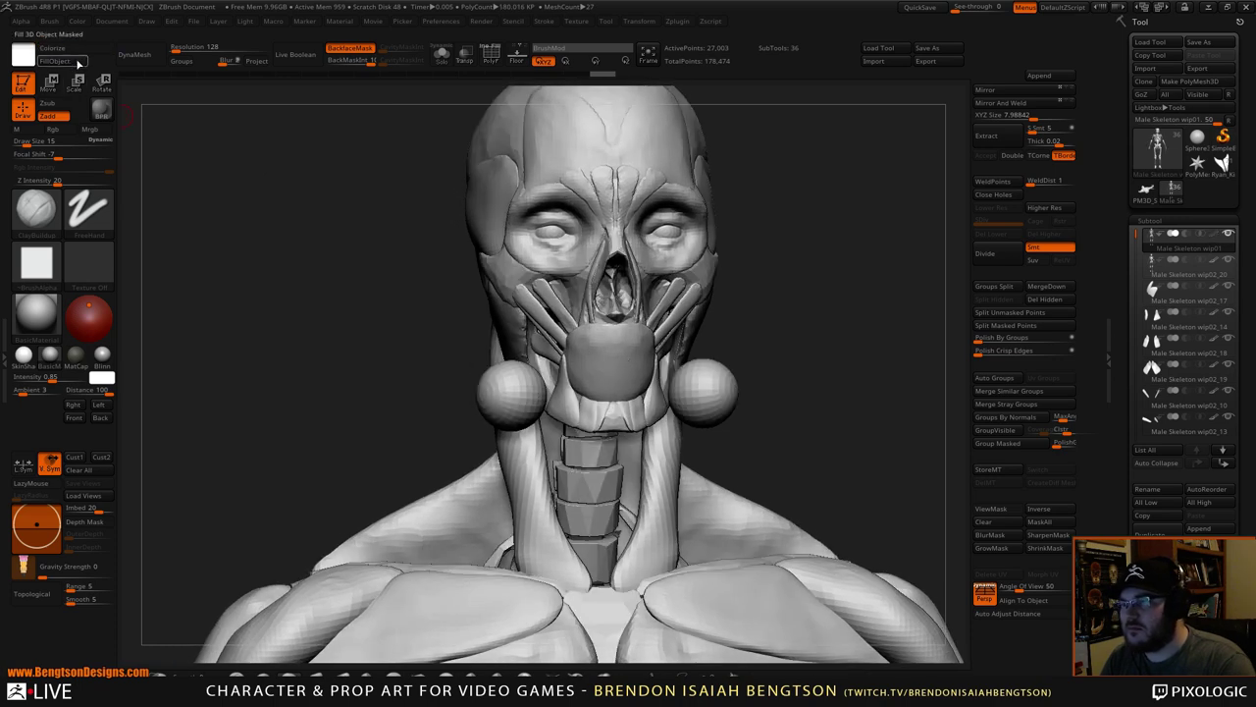
# - Make Male Skeleton wip01 active by picking a sphere beside the jaw and isolate that subtool with Solo
pyautogui.keyDown('alt'); pyautogui.click(506, 327); pyautogui.keyUp('alt')
pyautogui.moveTo(413, 364); pyautogui.dragTo(505, 378)
pyautogui.keyDown('alt'); pyautogui.click(535, 378); pyautogui.keyUp('alt')
pyautogui.moveTo(799, 297); pyautogui.dragTo(779, 342)
pyautogui.hotkey('alt', 's')
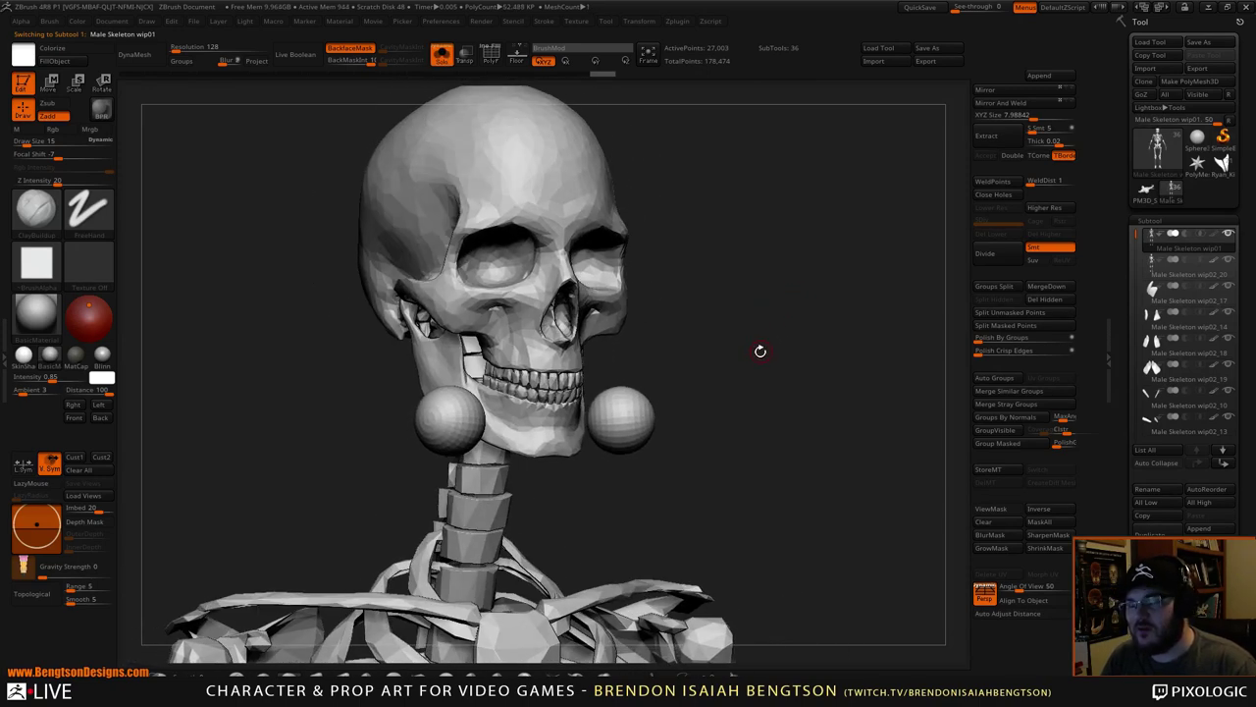
# - Undo back to the masked skeleton, then split the unmasked jaw spheres into their own subtool with Solo turned off
pyautogui.hotkey('ctrl', 'z')
pyautogui.hotkey('ctrl', 'z')
pyautogui.hotkey('ctrl', 'z')
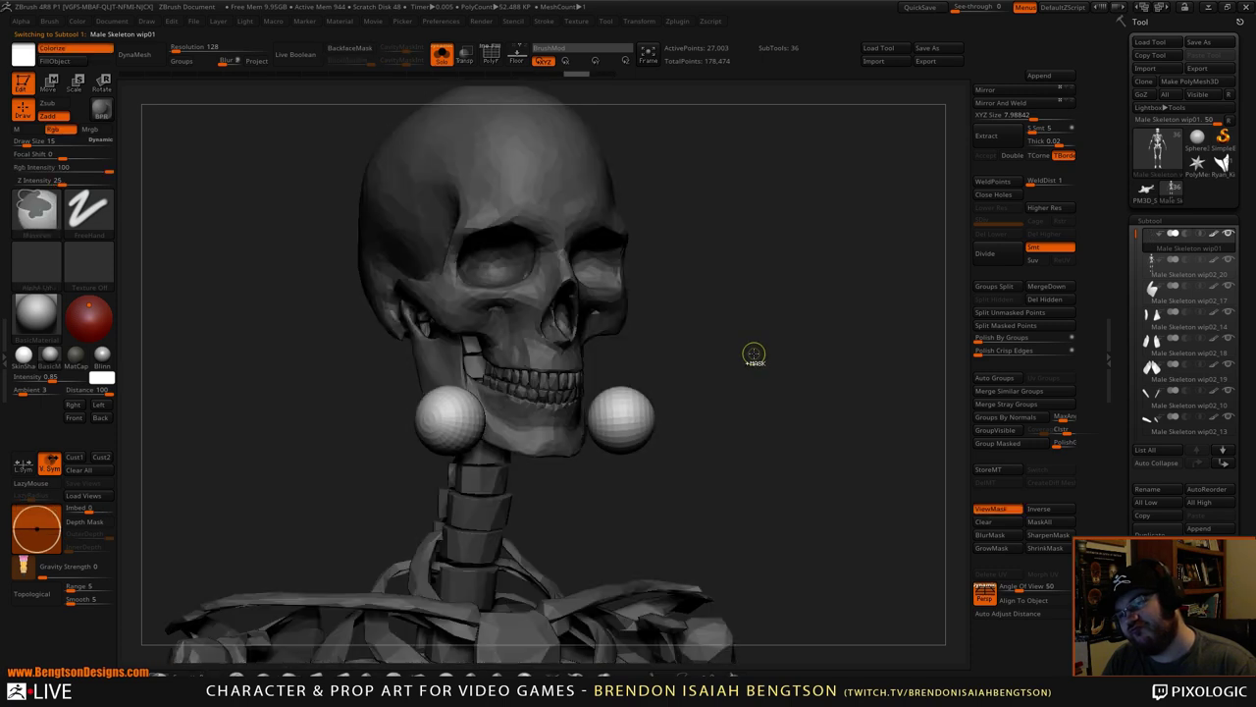
pyautogui.click(993, 312)
pyautogui.hotkey('shift', 'alt', 's')
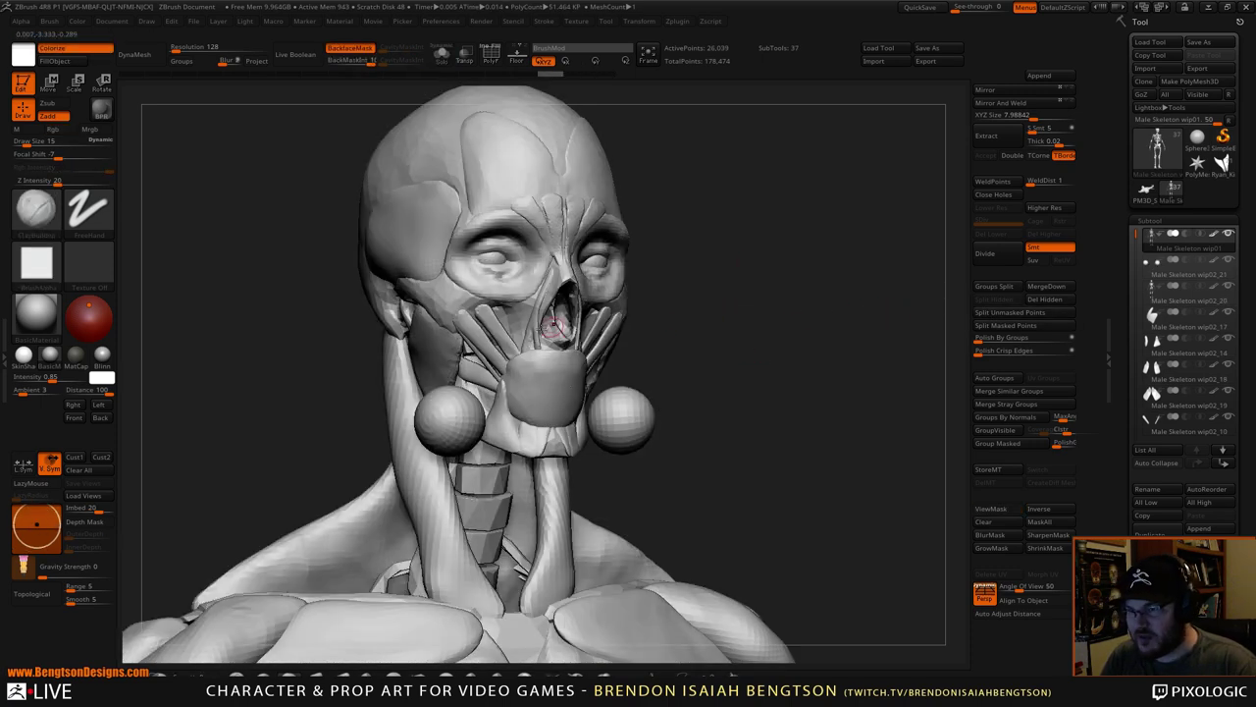
# - Make Male Skeleton wip01 active by picking it on the head and isolate it with Solo
pyautogui.keyDown('alt'); pyautogui.click(450, 401); pyautogui.keyUp('alt')
pyautogui.moveTo(824, 366); pyautogui.dragTo(857, 363)
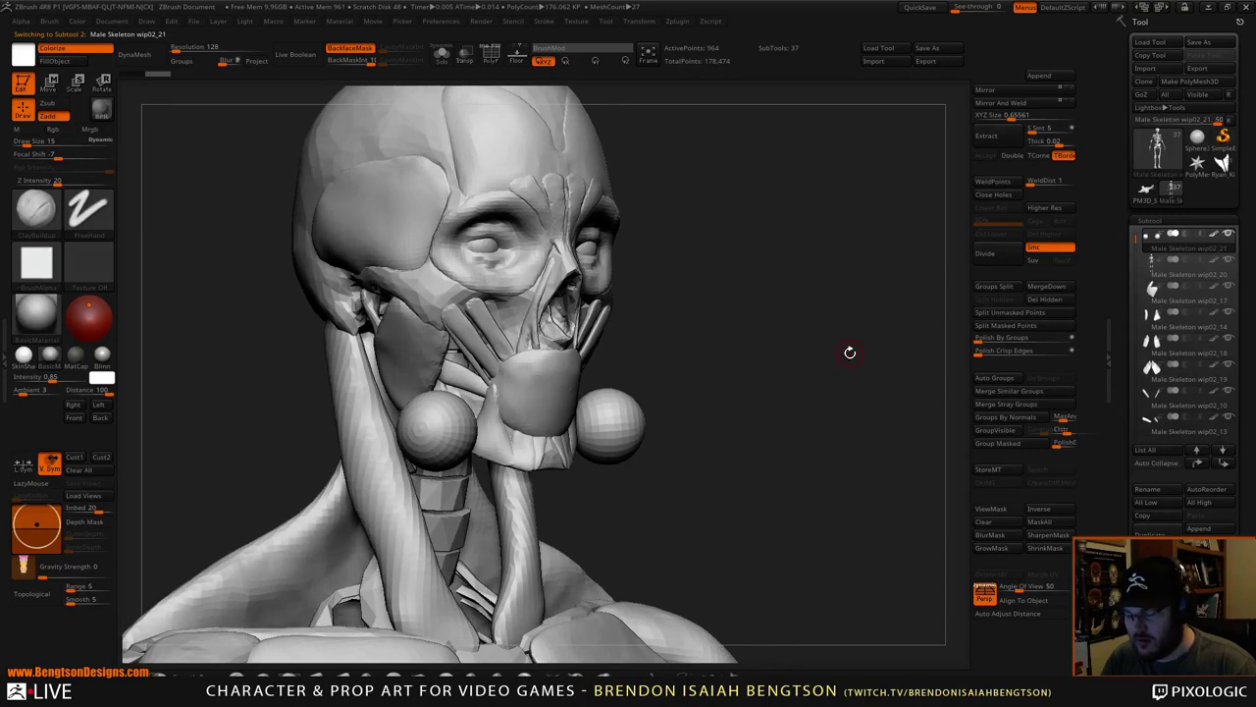
pyautogui.click(839, 347)
pyautogui.click(835, 343)
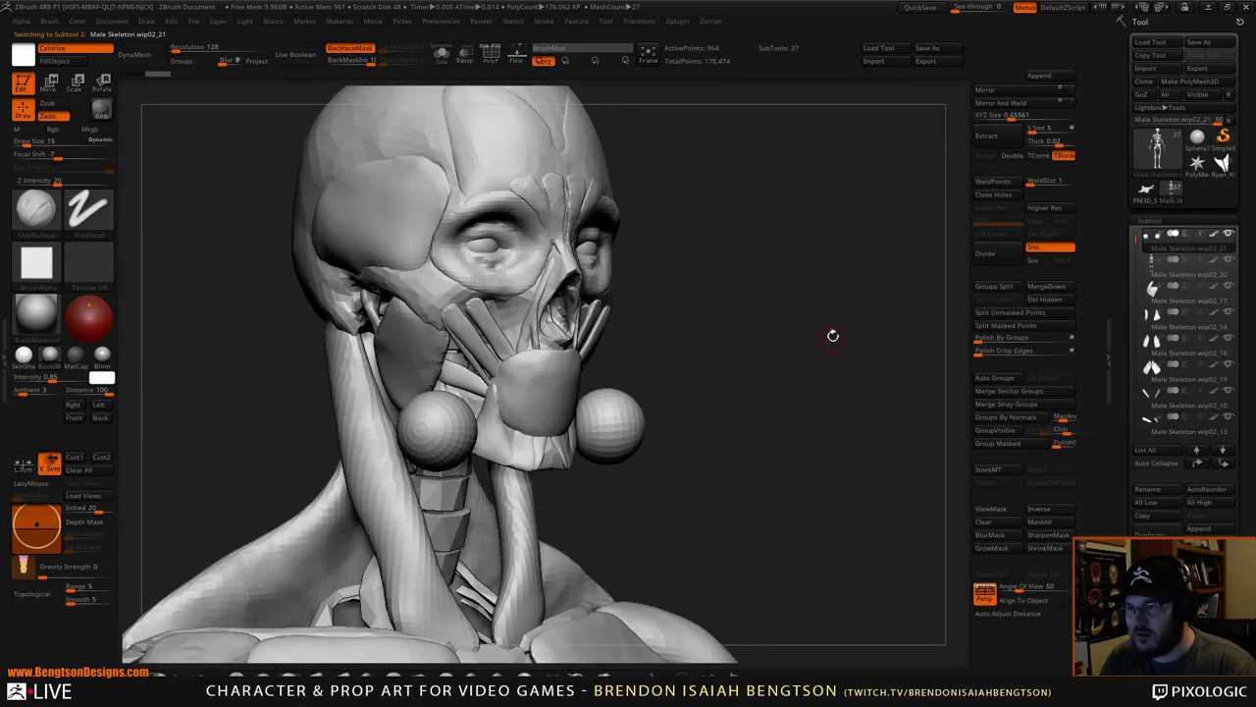
pyautogui.keyDown('alt'); pyautogui.click(423, 148); pyautogui.keyUp('alt')
pyautogui.moveTo(785, 324); pyautogui.dragTo(825, 319)
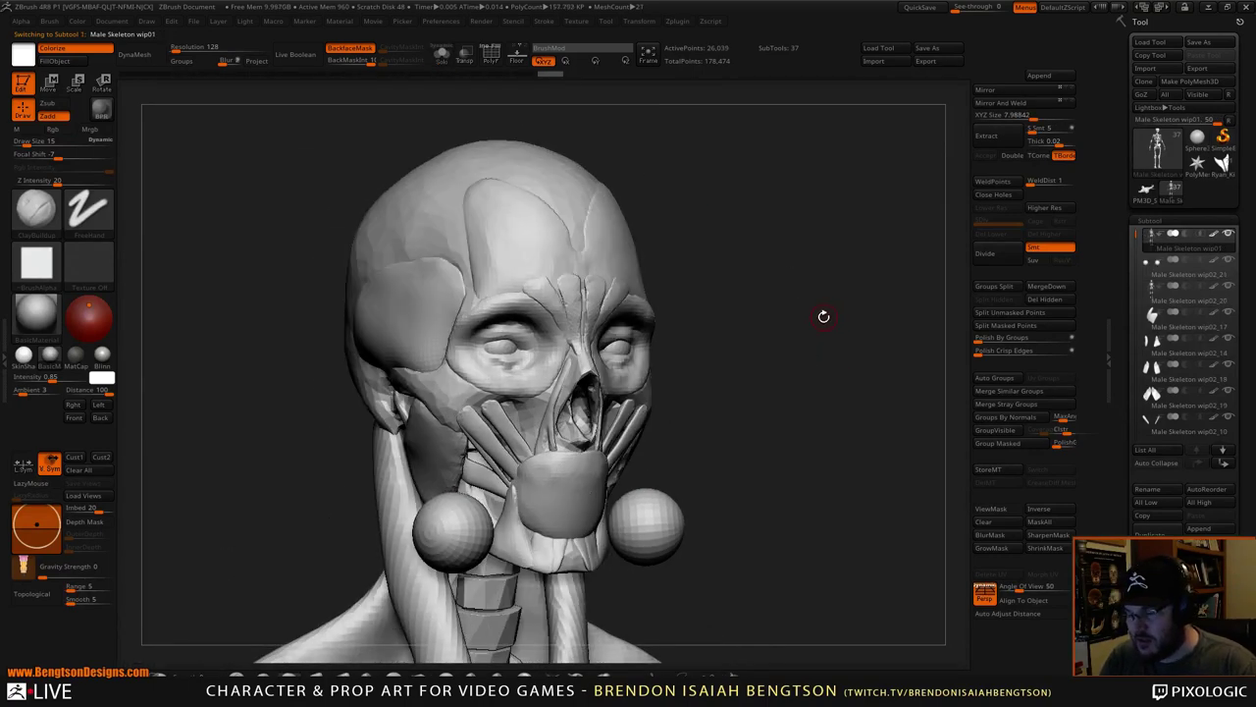
pyautogui.click(823, 317)
pyautogui.keyDown('alt'); pyautogui.moveTo(813, 461); pyautogui.dragTo(790, 412); pyautogui.keyUp('alt')
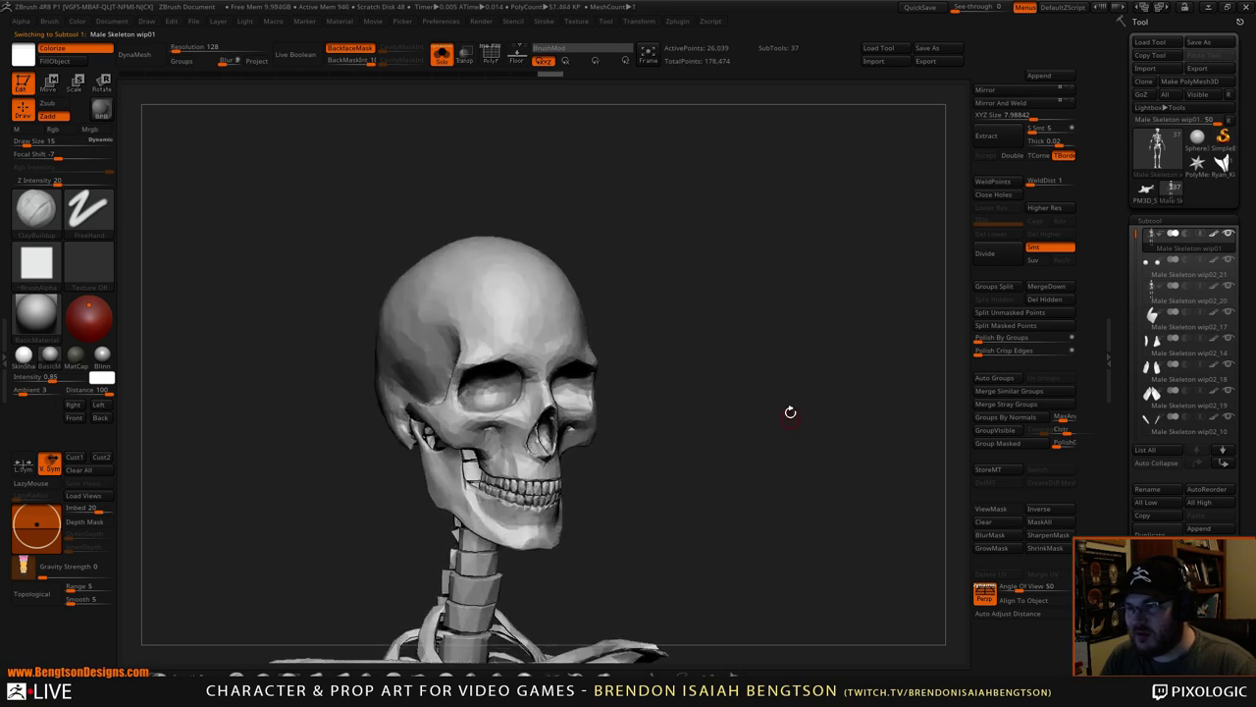
# - Fill the isolated Male Skeleton wip01 subtool with dark grey and return the active colour to white
pyautogui.press('space')
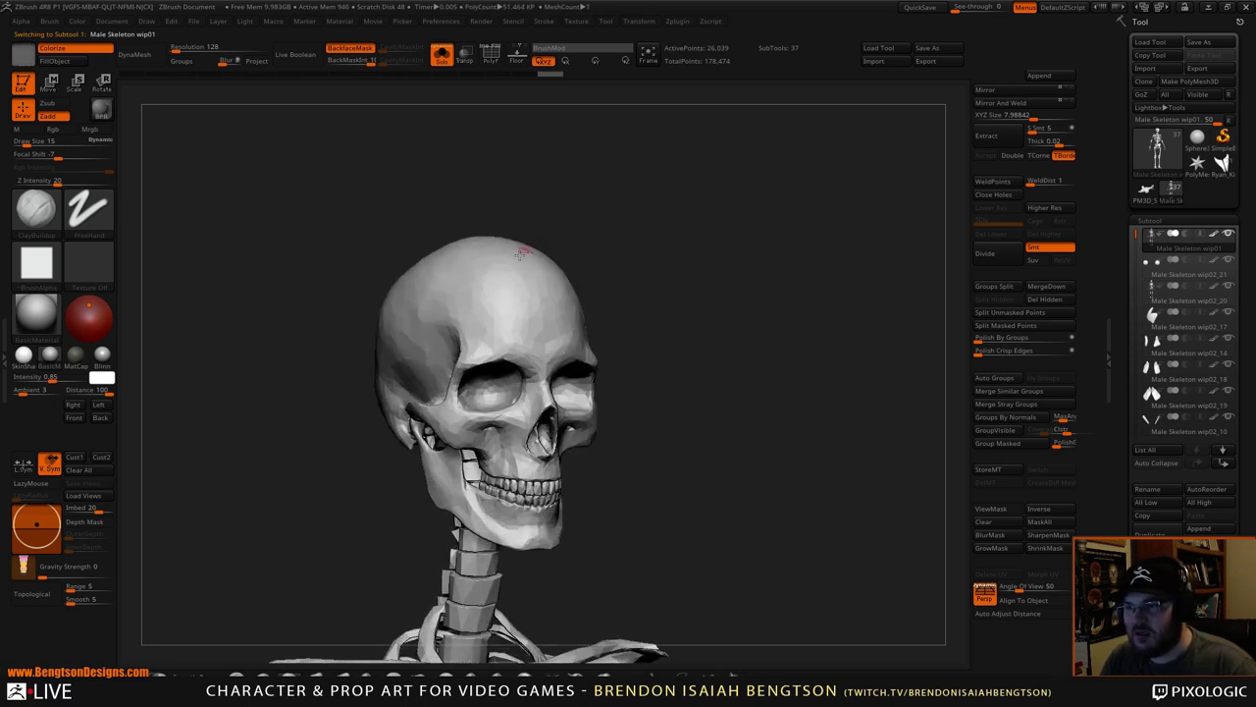
pyautogui.click(94, 61)
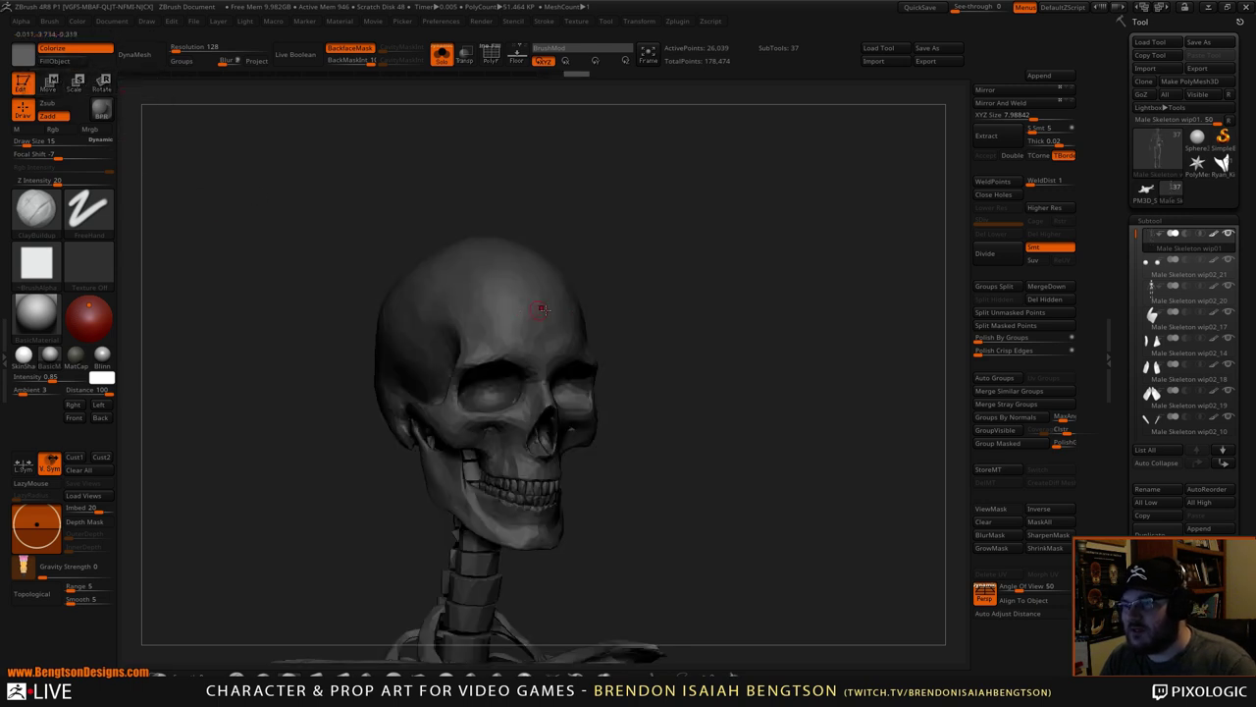
pyautogui.press('space')
pyautogui.click(483, 334)
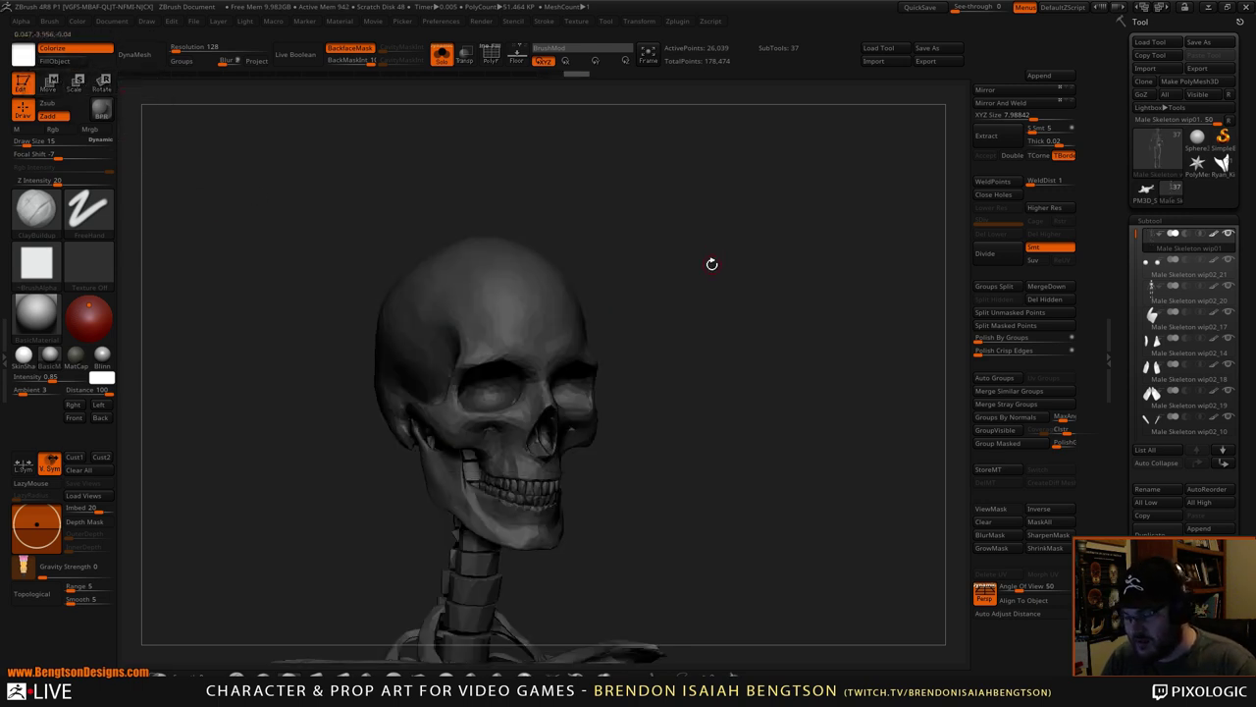
# - Leave Solo to show all subtools and make the dark skeleton active by picking its cranium
pyautogui.hotkey('alt', 's')
pyautogui.keyDown('alt'); pyautogui.moveTo(728, 386); pyautogui.dragTo(761, 345); pyautogui.keyUp('alt')
pyautogui.keyDown('alt'); pyautogui.moveTo(736, 329); pyautogui.dragTo(724, 535); pyautogui.keyUp('alt')
pyautogui.keyDown('alt'); pyautogui.click(466, 375); pyautogui.keyUp('alt')
pyautogui.keyDown('alt'); pyautogui.moveTo(759, 298); pyautogui.dragTo(737, 322); pyautogui.keyUp('alt')
pyautogui.keyDown('alt'); pyautogui.click(443, 166); pyautogui.keyUp('alt')
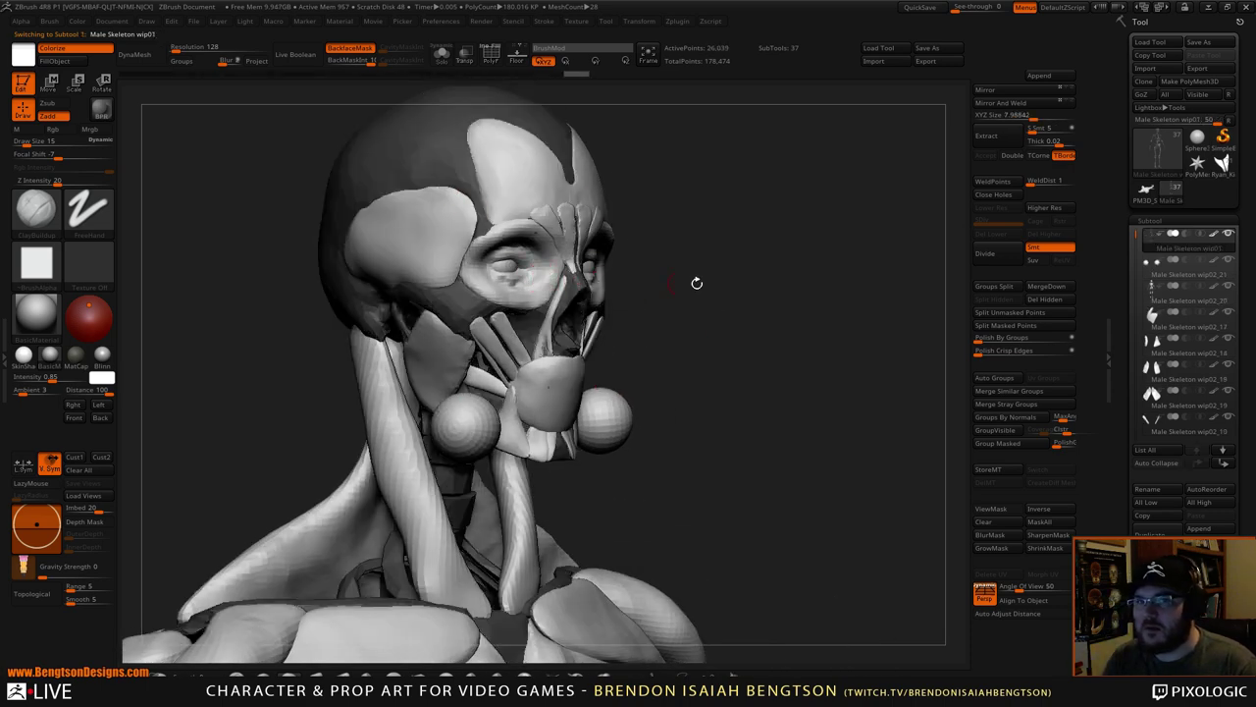
# - Hide Male Skeleton wip01, fill the duplicate skeleton Male Skeleton wip02_20 with dark grey, and set the active colour back to white
pyautogui.moveTo(1151, 240)
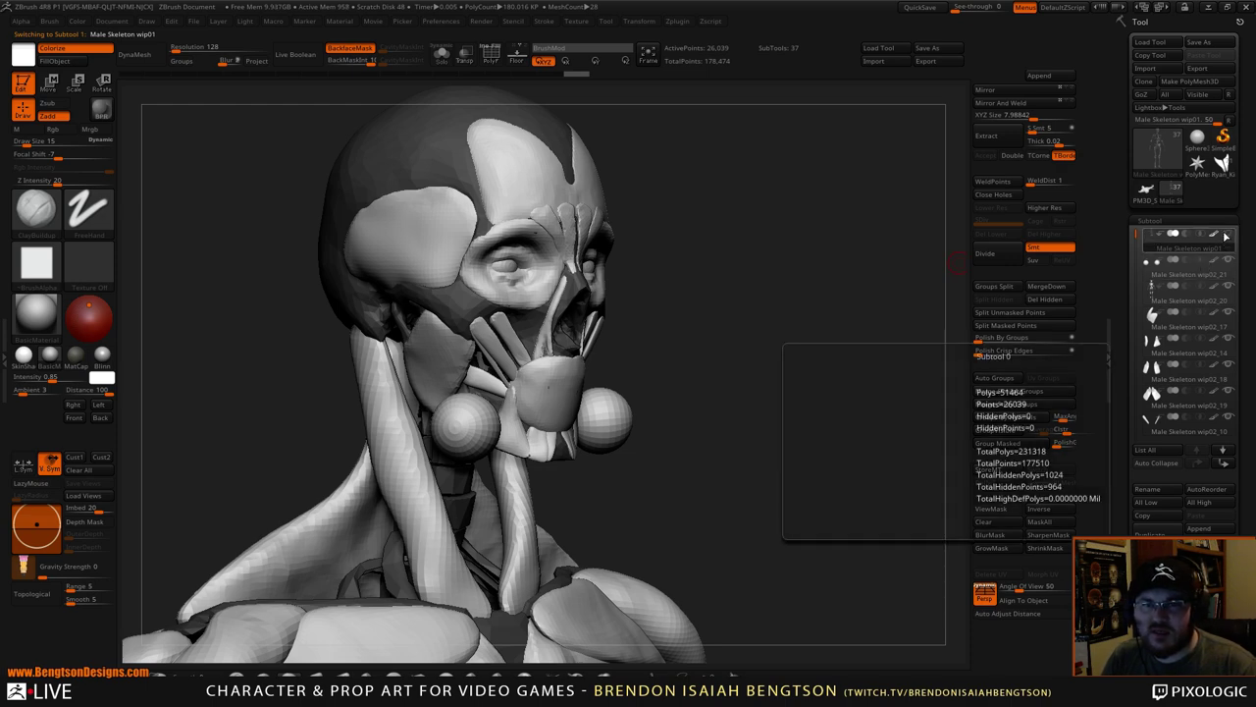
pyautogui.click(1156, 289)
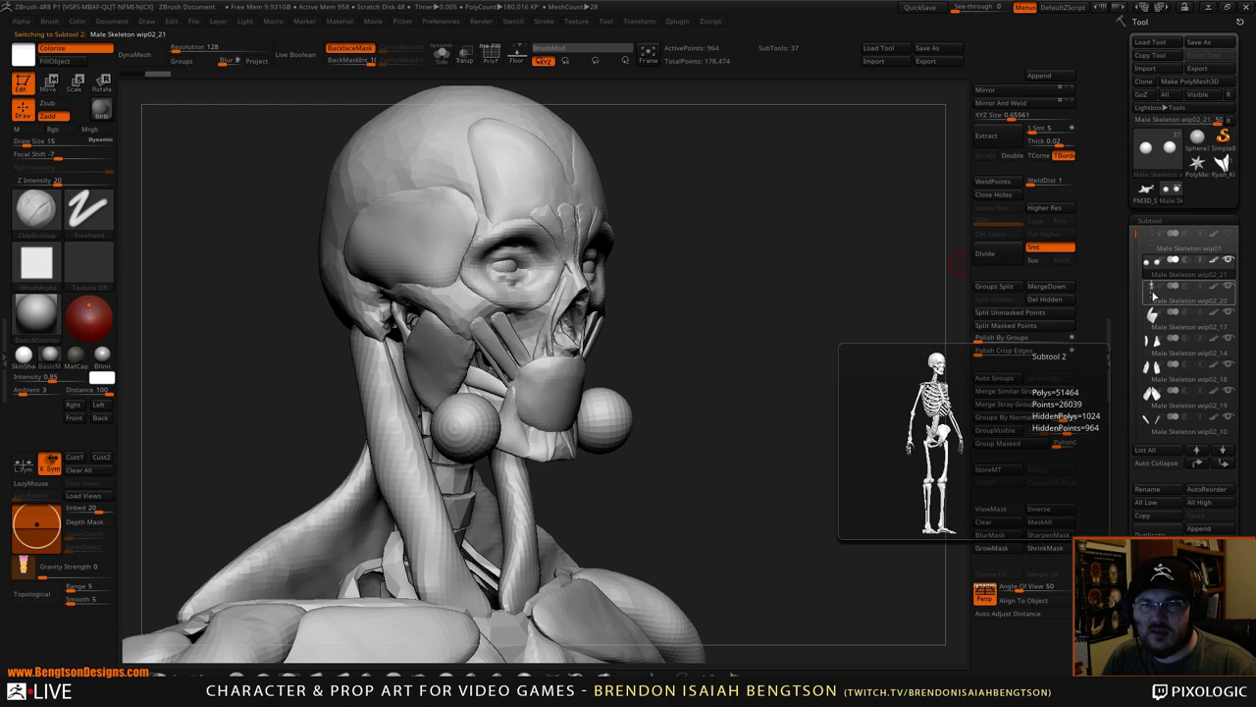
pyautogui.click(1154, 294)
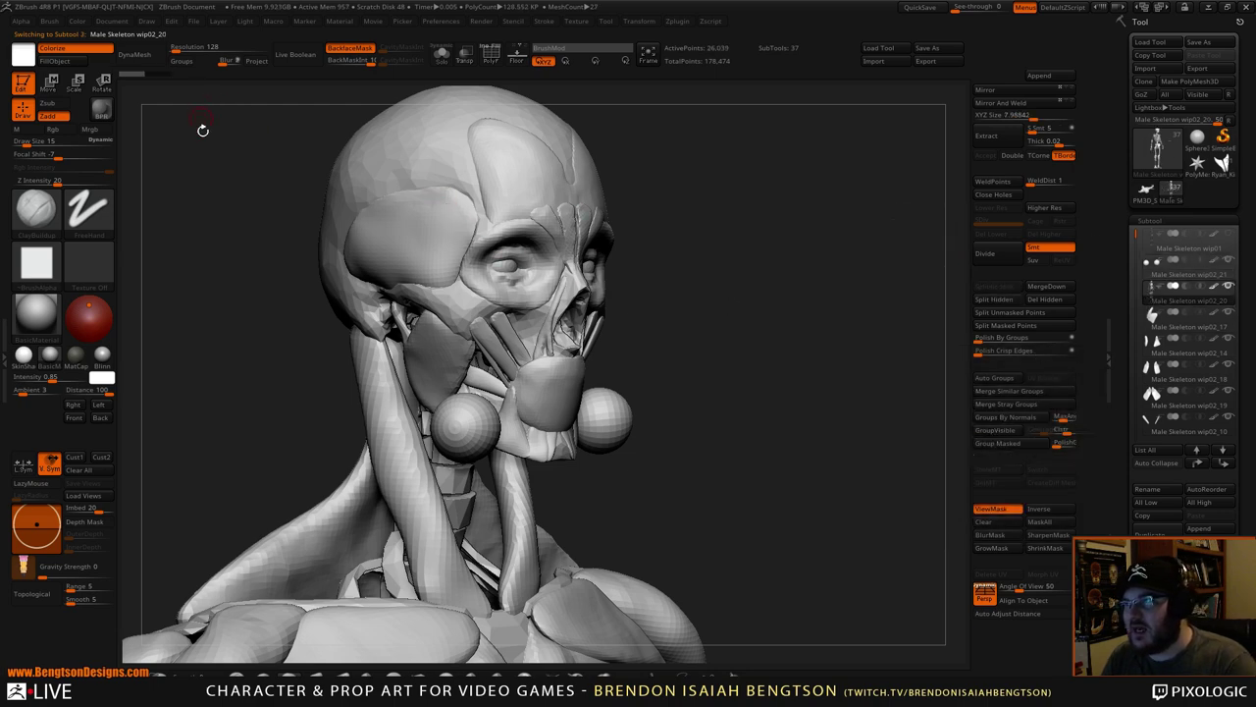
pyautogui.press('space')
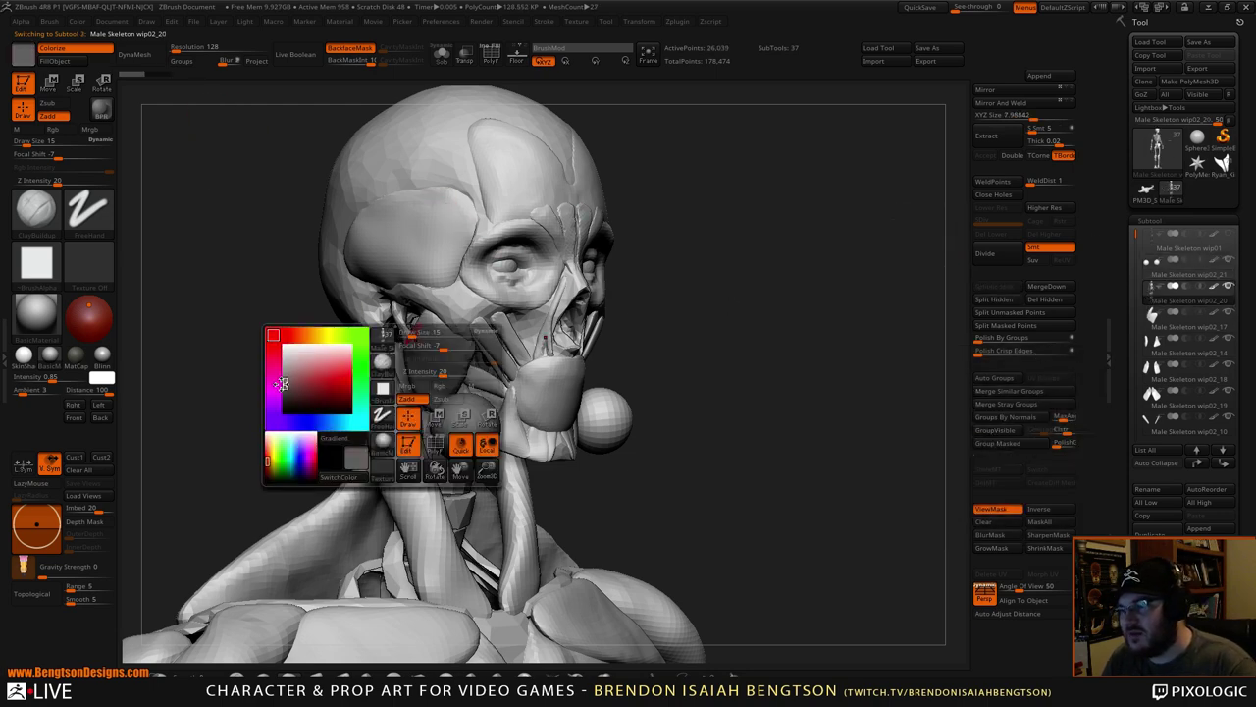
pyautogui.click(69, 62)
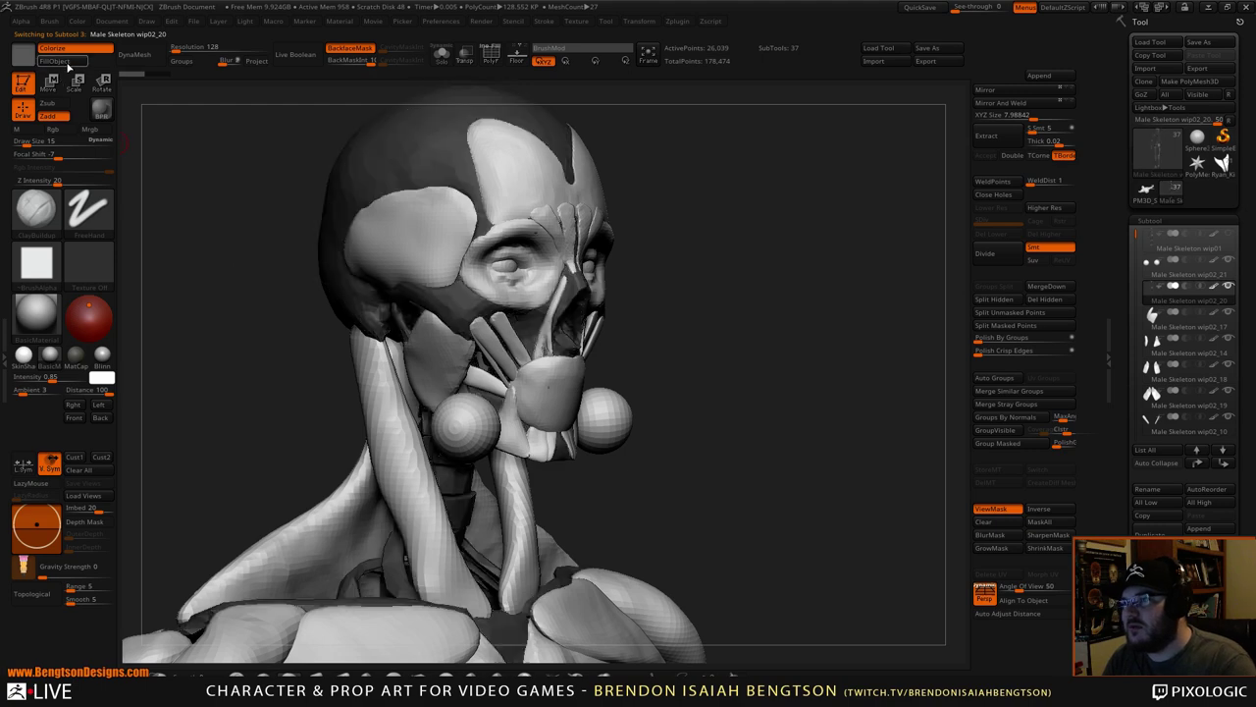
pyautogui.press('space')
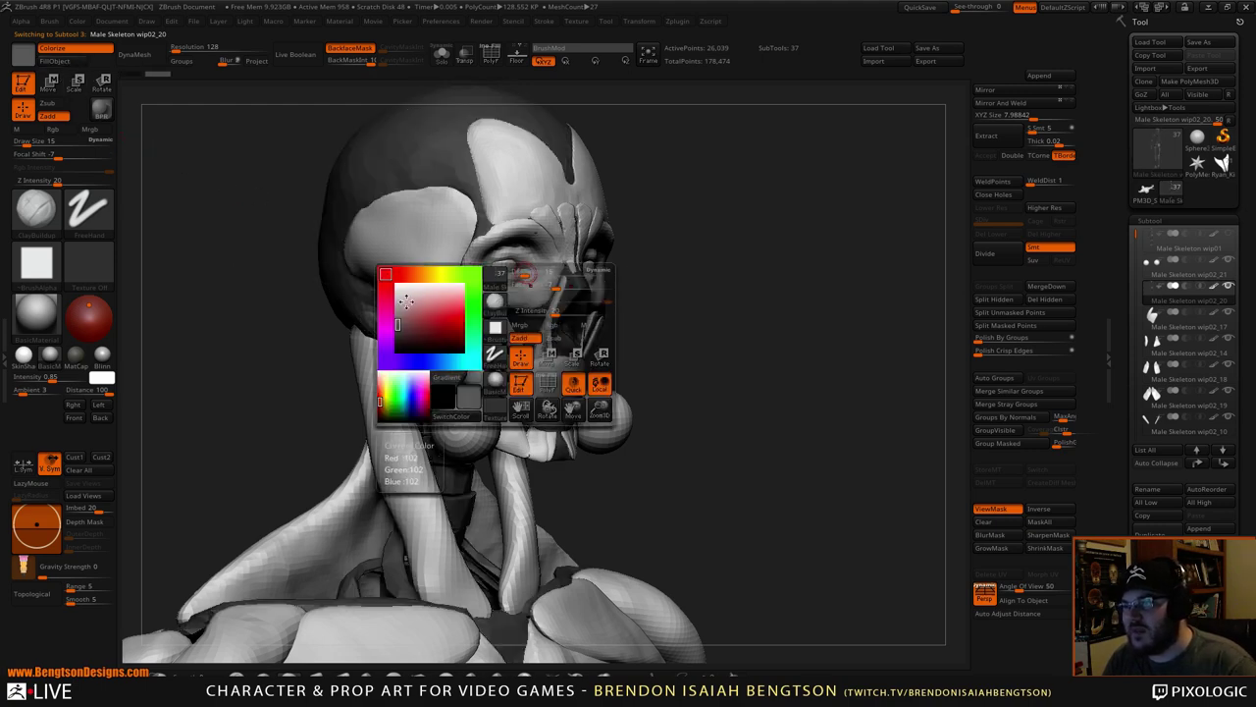
pyautogui.moveTo(407, 300); pyautogui.dragTo(369, 262)
# - Make the jaw spheres' subtool Male Skeleton wip02_21 active and convert it with DynaMesh at resolution 256
pyautogui.keyDown('alt'); pyautogui.click(487, 424); pyautogui.keyUp('alt')
pyautogui.keyDown('alt'); pyautogui.moveTo(705, 329); pyautogui.dragTo(832, 316); pyautogui.keyUp('alt')
pyautogui.moveTo(832, 316); pyautogui.dragTo(801, 277)
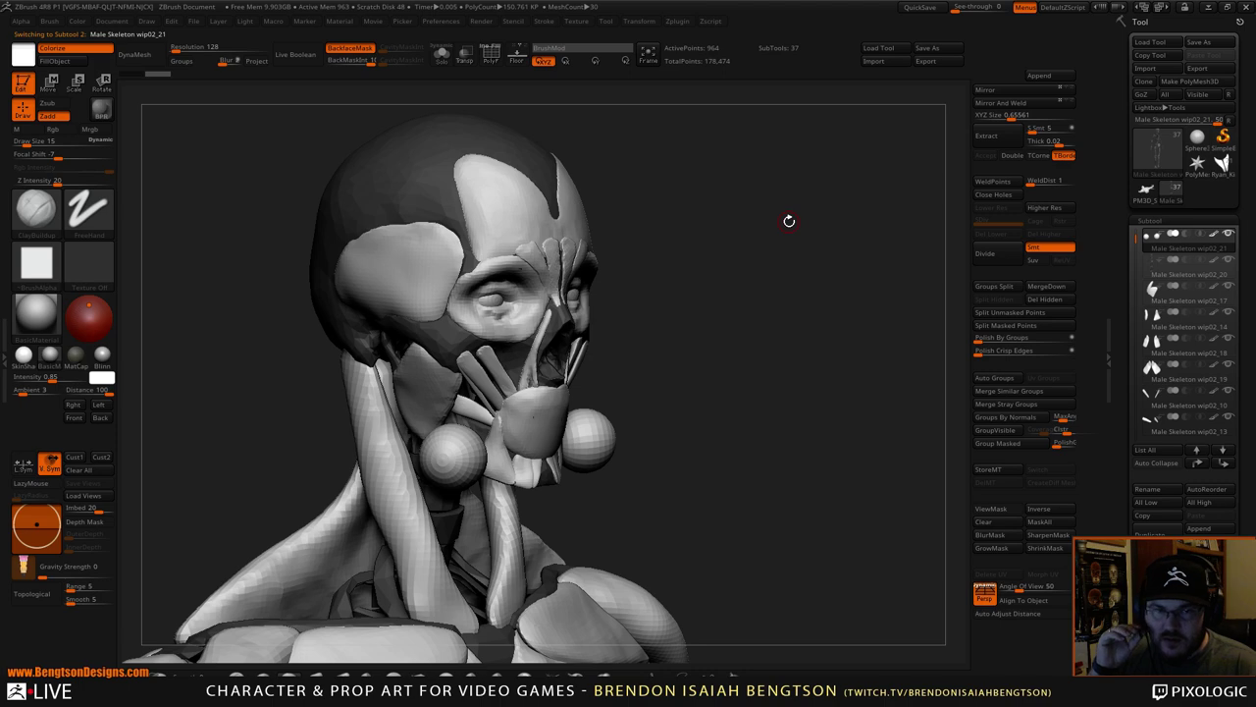
pyautogui.moveTo(778, 350); pyautogui.dragTo(473, 429)
pyautogui.keyDown('alt'); pyautogui.moveTo(749, 338); pyautogui.dragTo(757, 274); pyautogui.keyUp('alt')
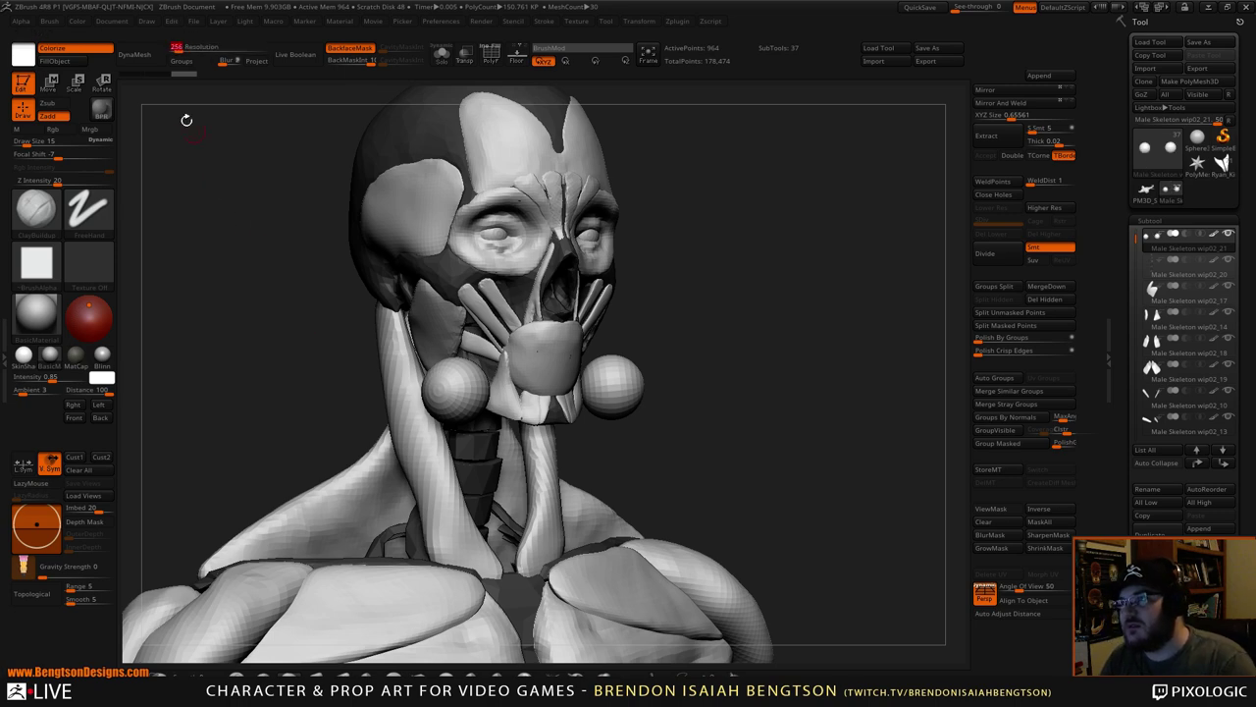
pyautogui.click(150, 62)
# - Use the Move Topological brush at draw size 162 to push both spheres inward and flatten them beneath the jaw
pyautogui.press('space')
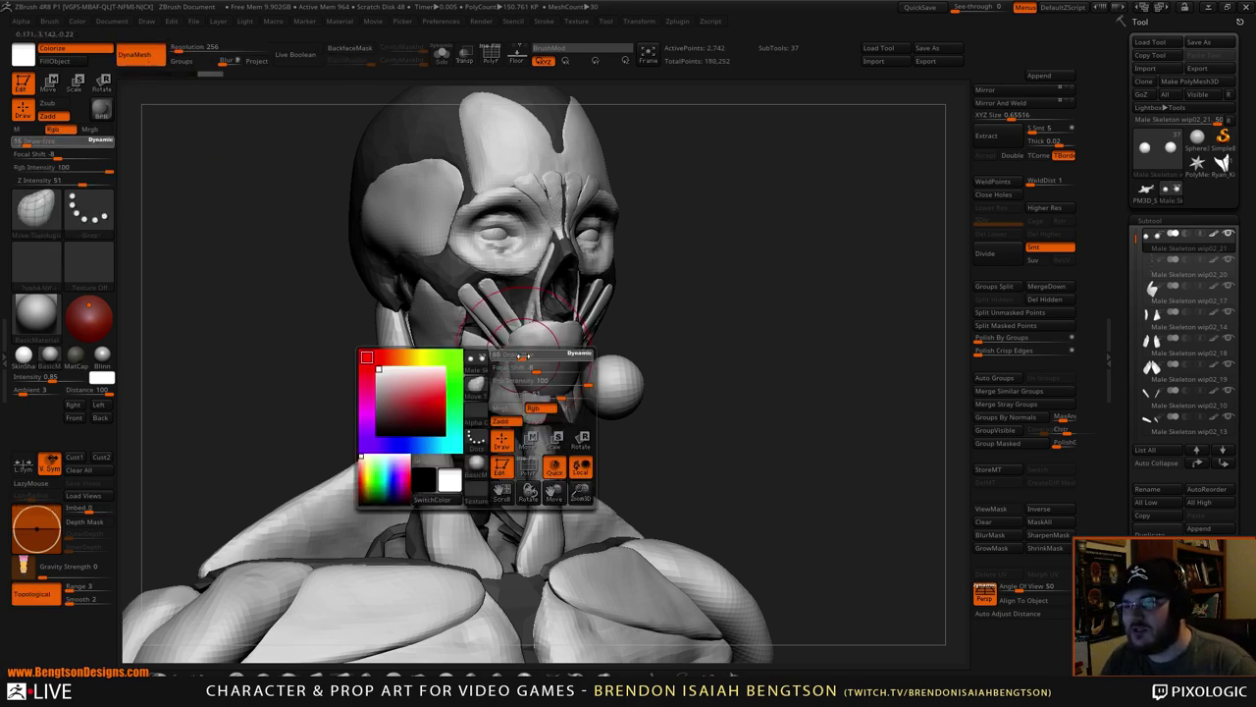
pyautogui.moveTo(523, 356); pyautogui.dragTo(538, 355)
pyautogui.moveTo(757, 305)
pyautogui.mouseDown()
pyautogui.moveTo(822, 297)
pyautogui.moveTo(697, 373)
pyautogui.mouseUp()
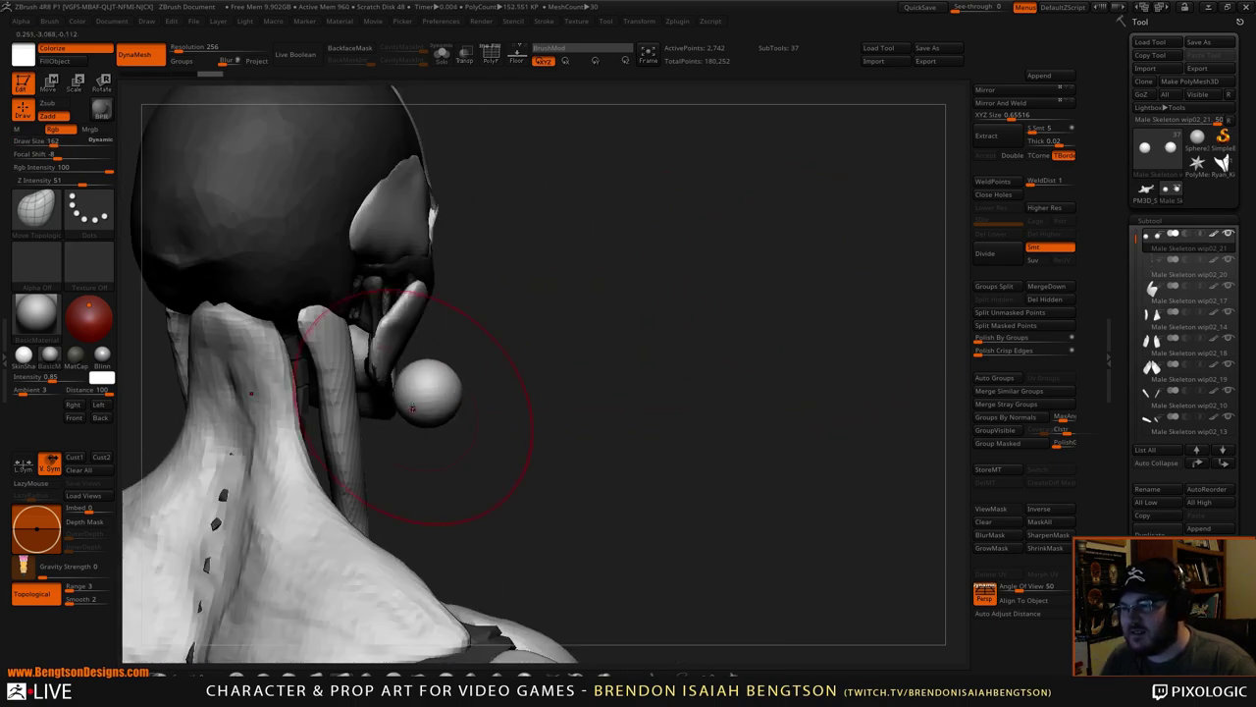
pyautogui.moveTo(421, 394); pyautogui.dragTo(411, 412)
pyautogui.moveTo(785, 393)
pyautogui.mouseDown()
pyautogui.moveTo(677, 407)
pyautogui.moveTo(535, 393)
pyautogui.moveTo(521, 373)
pyautogui.mouseUp()
pyautogui.moveTo(582, 407); pyautogui.dragTo(516, 425)
pyautogui.moveTo(761, 336); pyautogui.dragTo(908, 363)
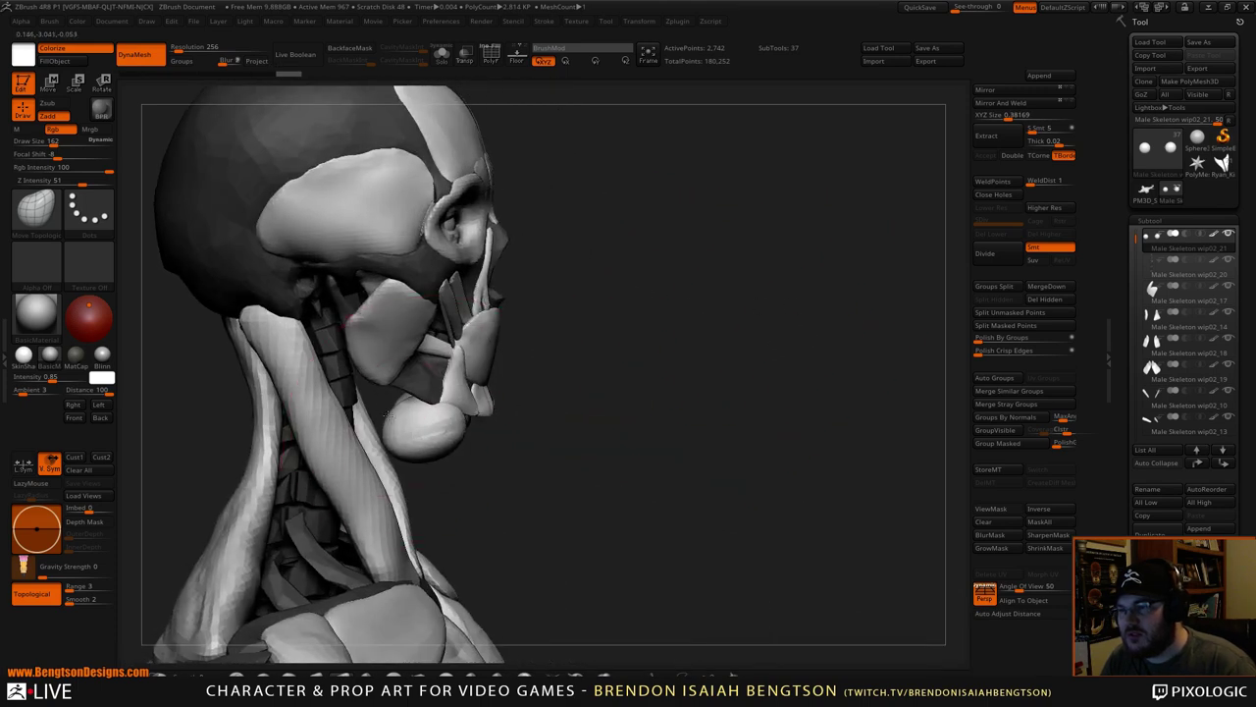
pyautogui.moveTo(504, 394); pyautogui.dragTo(442, 420)
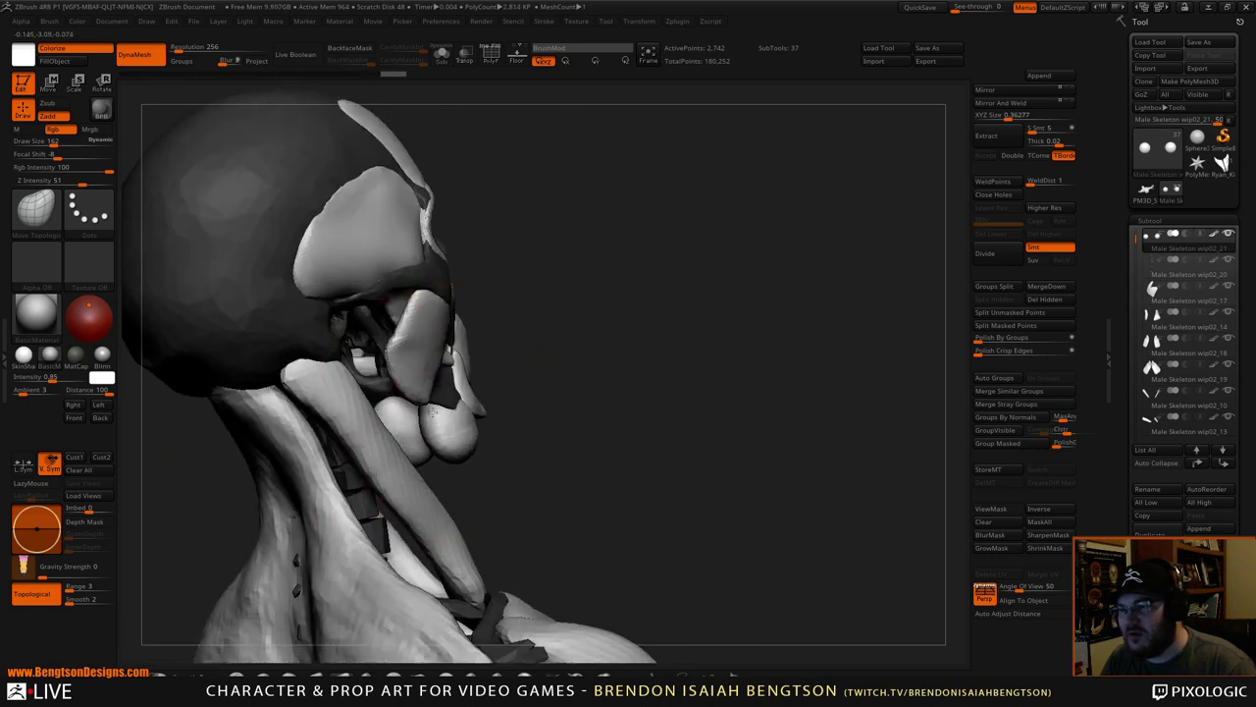
# - Reduce the draw size to 88 and stretch the flattened spheres down the neck into broad sheets
pyautogui.moveTo(575, 420)
pyautogui.mouseDown()
pyautogui.moveTo(432, 428)
pyautogui.moveTo(469, 429)
pyautogui.moveTo(481, 497)
pyautogui.mouseUp()
pyautogui.press('space')
pyautogui.moveTo(383, 598); pyautogui.dragTo(386, 600)
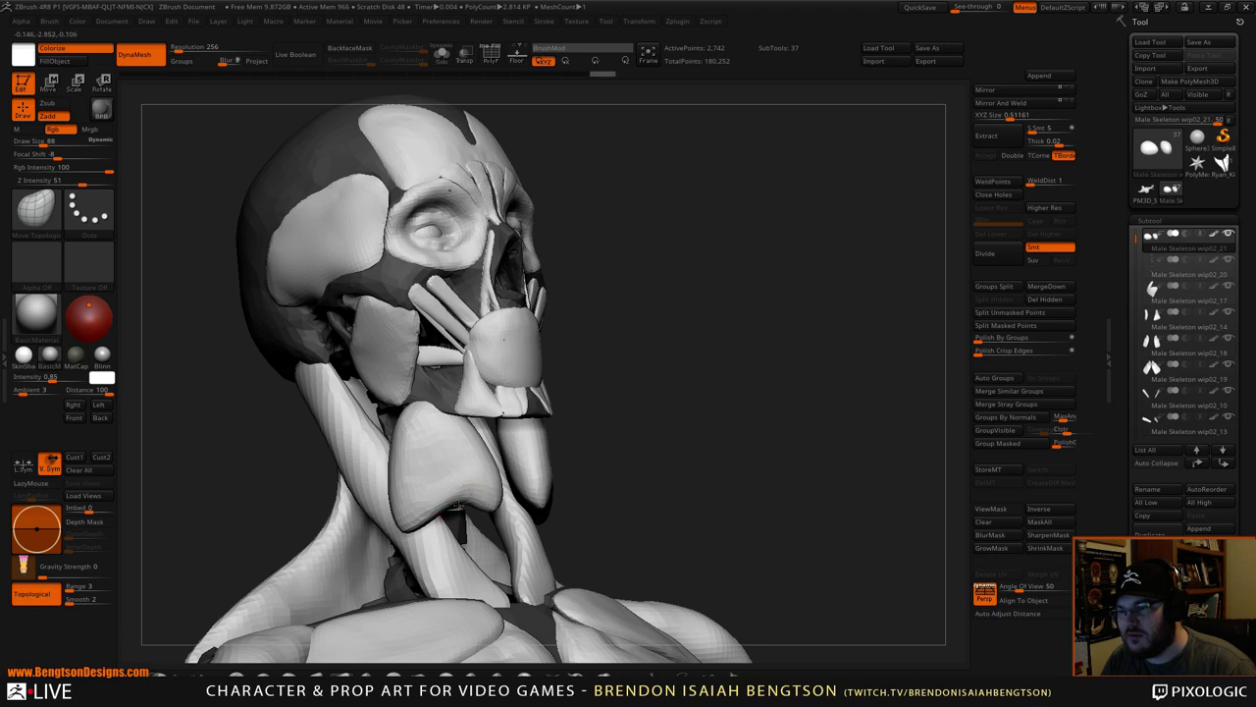
pyautogui.moveTo(459, 512); pyautogui.dragTo(482, 592)
pyautogui.moveTo(433, 534); pyautogui.dragTo(403, 564)
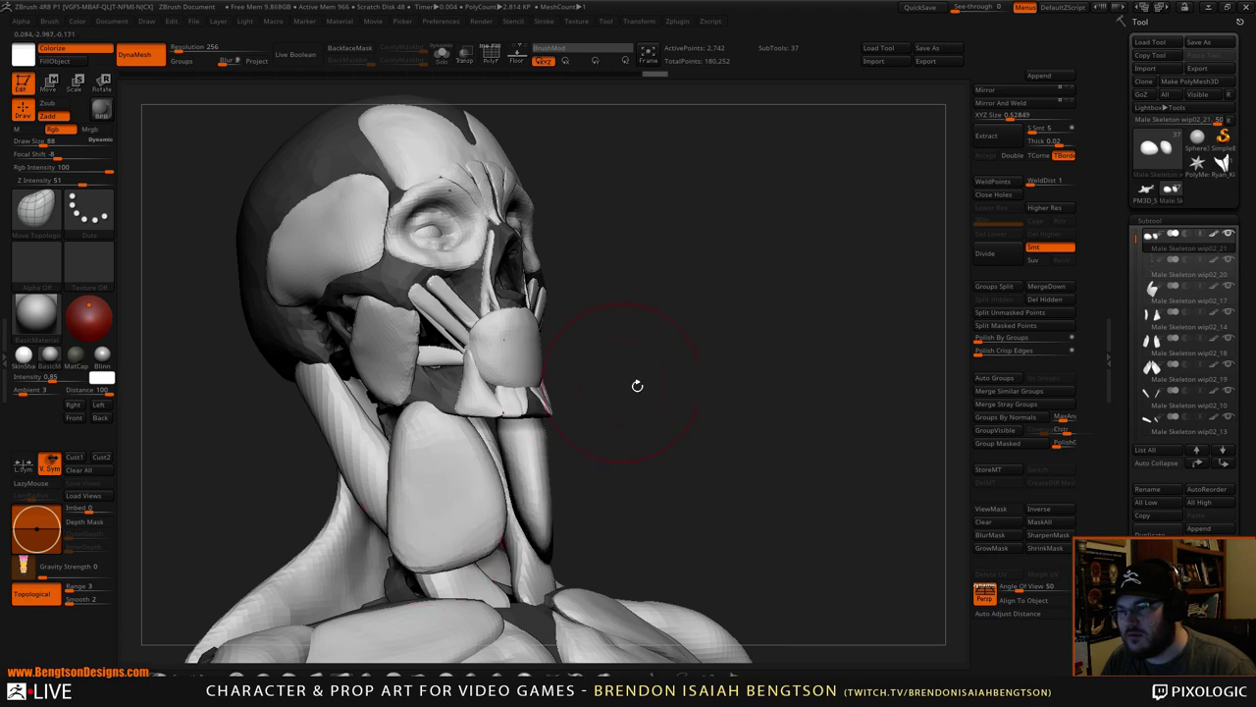
# - Push the outer surface of the neck sheets closer to the side of the neck
pyautogui.moveTo(640, 383); pyautogui.dragTo(504, 394)
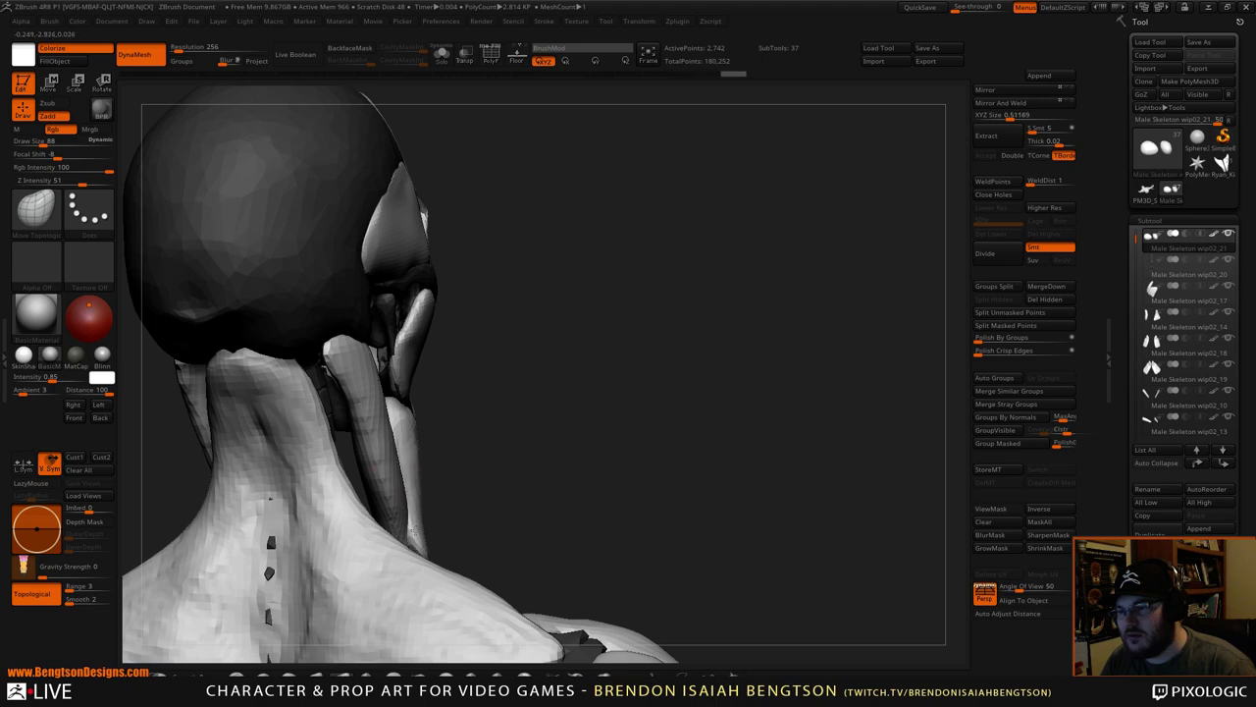
pyautogui.moveTo(414, 530); pyautogui.dragTo(411, 524)
pyautogui.moveTo(883, 392); pyautogui.dragTo(704, 389)
pyautogui.moveTo(826, 408)
pyautogui.keyDown('alt'); pyautogui.mouseDown()
pyautogui.moveTo(744, 318)
pyautogui.moveTo(743, 266)
pyautogui.moveTo(755, 351)
pyautogui.mouseUp(); pyautogui.keyUp('alt')
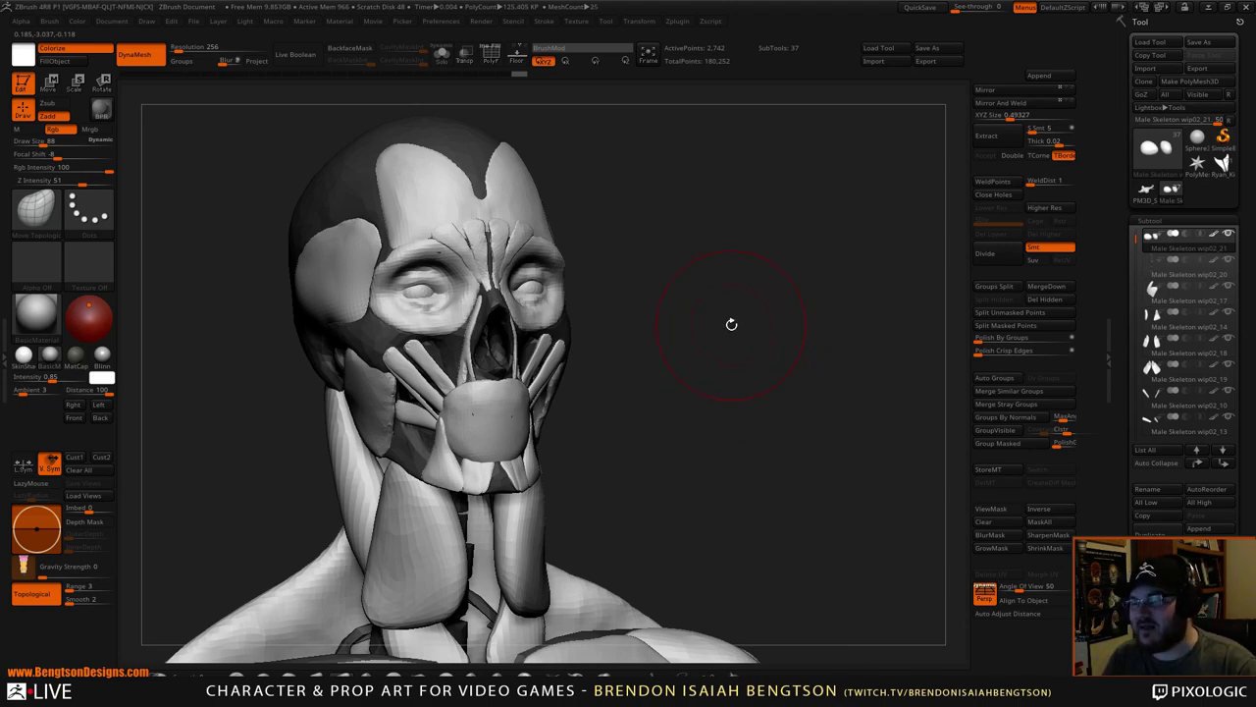
# - Pull the sheets' upper front edges forward under the chin and shape their lower front edges against the throat
pyautogui.moveTo(671, 345); pyautogui.dragTo(694, 353)
pyautogui.keyDown('alt'); pyautogui.moveTo(693, 412); pyautogui.dragTo(767, 280); pyautogui.keyUp('alt')
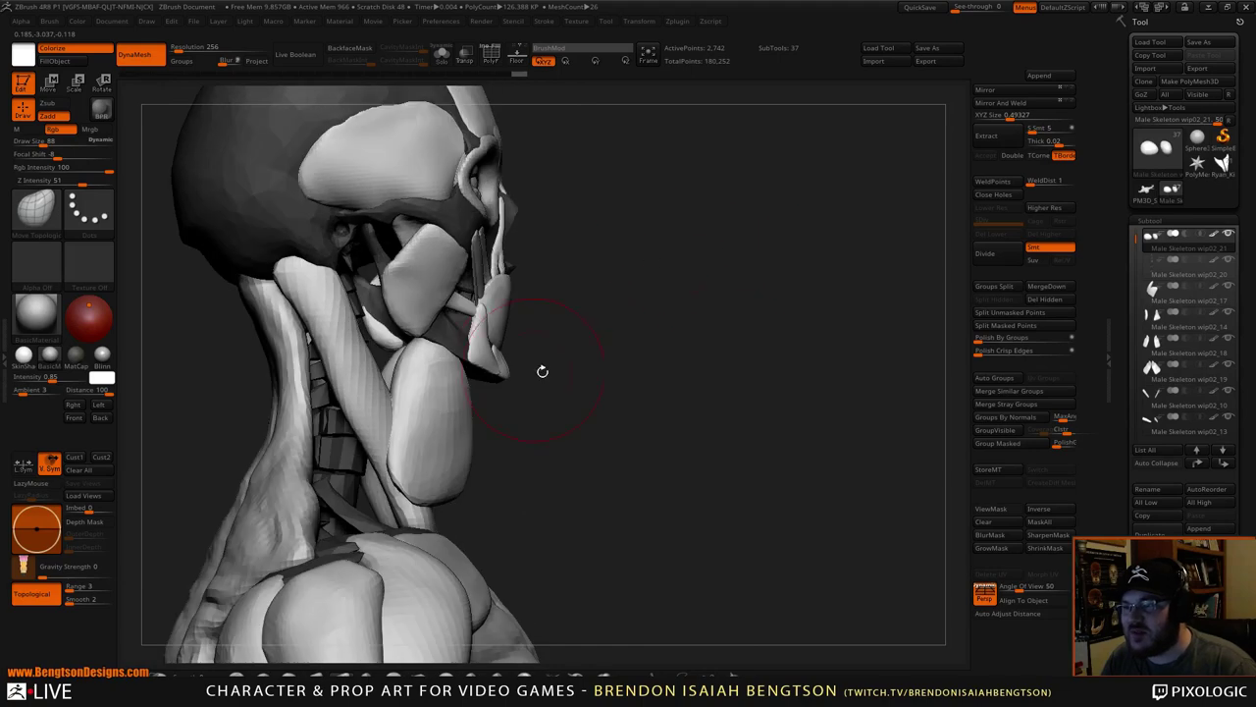
pyautogui.moveTo(542, 371); pyautogui.dragTo(565, 334)
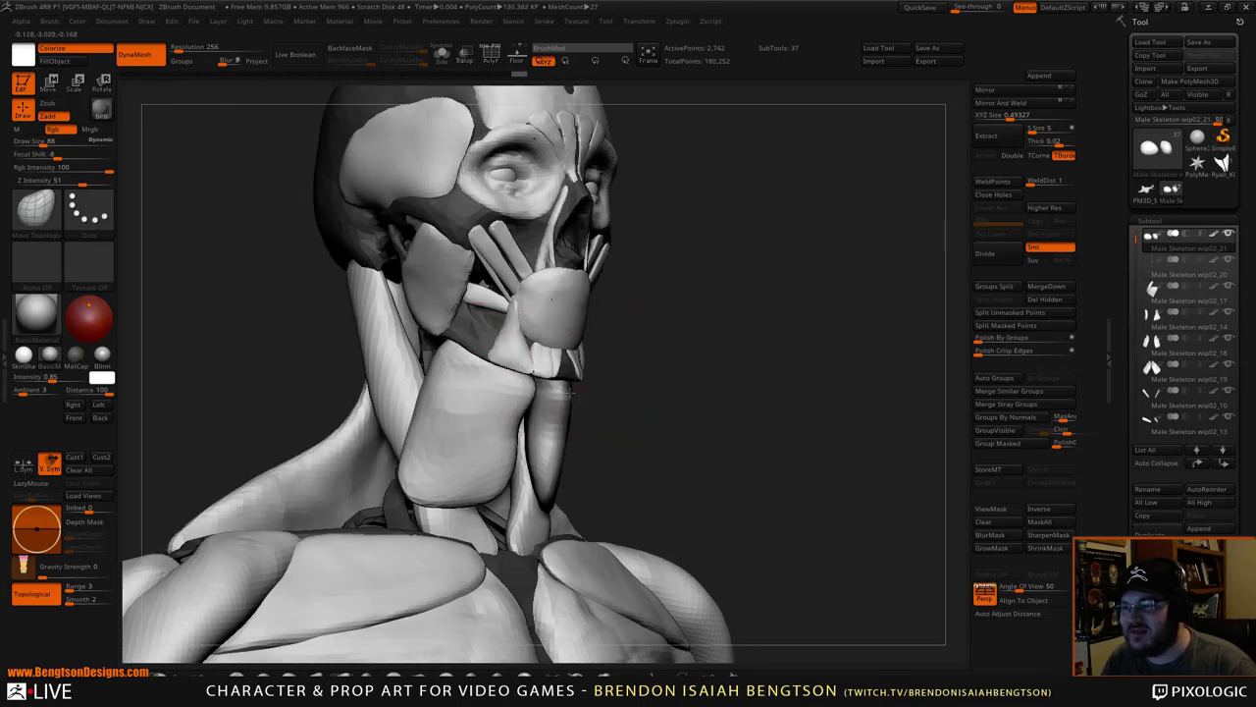
pyautogui.moveTo(561, 349); pyautogui.dragTo(535, 368)
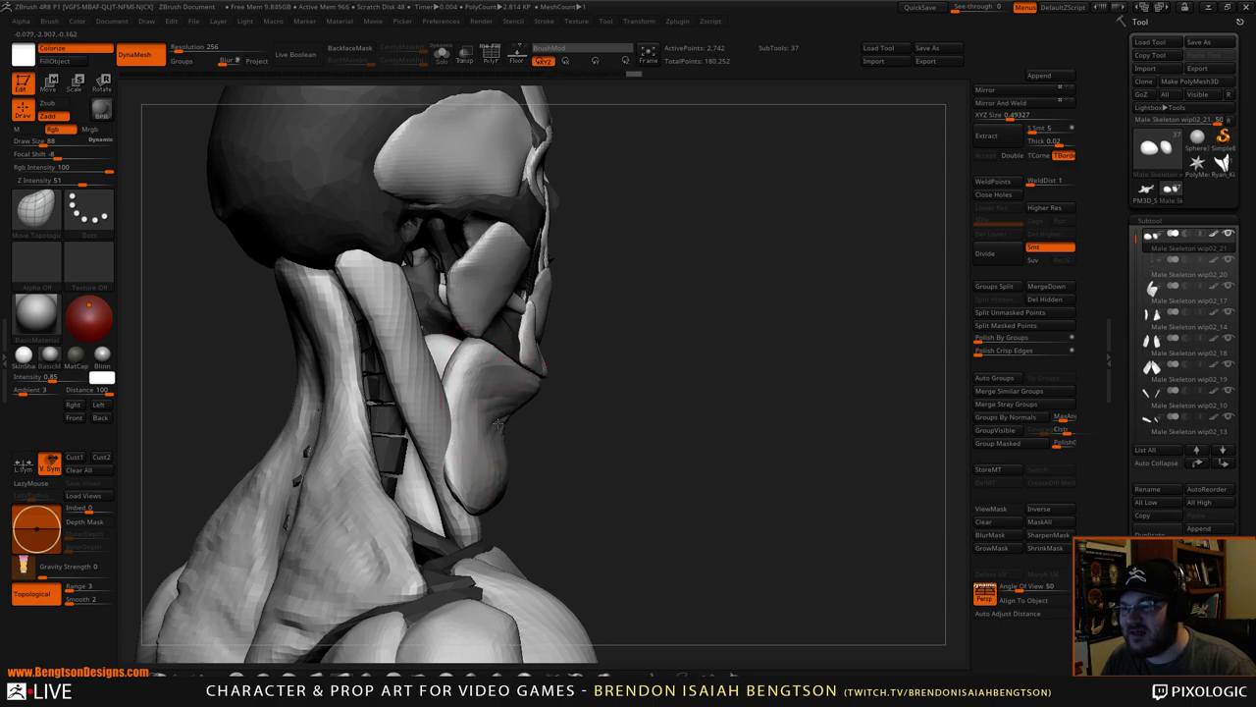
pyautogui.moveTo(499, 462)
pyautogui.mouseDown()
pyautogui.moveTo(471, 475)
pyautogui.moveTo(481, 501)
pyautogui.mouseUp()
pyautogui.moveTo(553, 435); pyautogui.dragTo(540, 436)
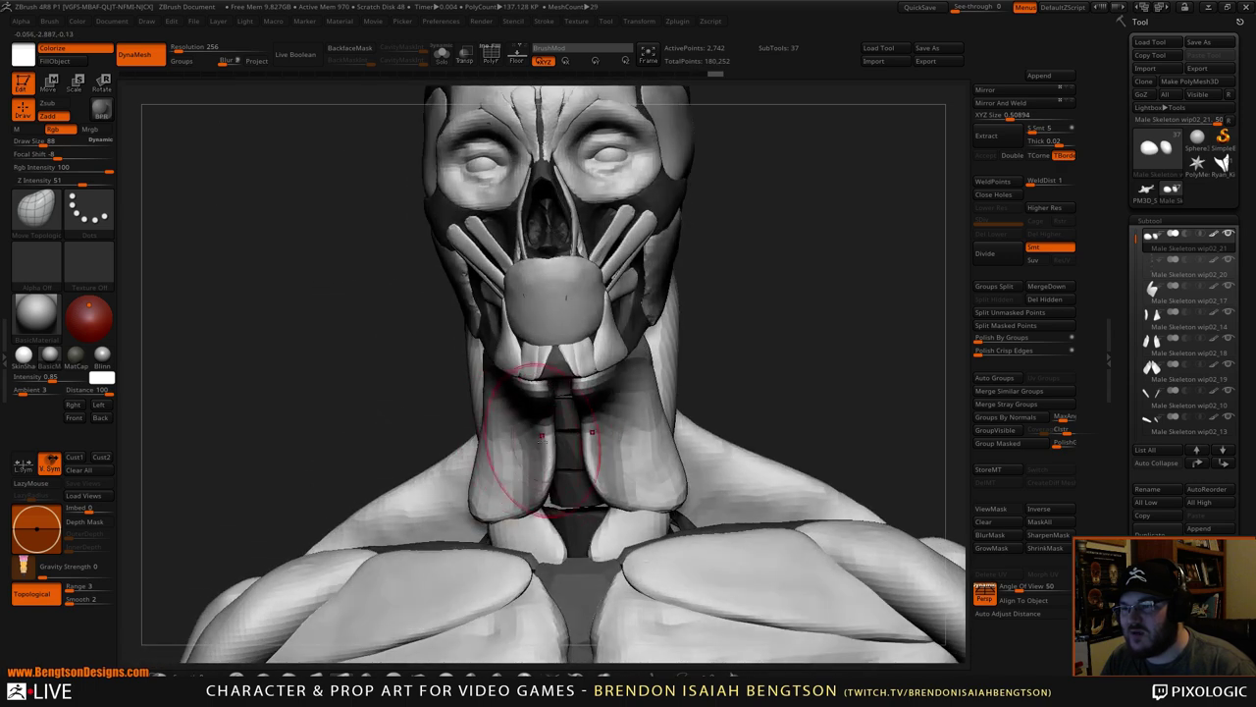
# - Pull the sheets' upper inner corners toward the midline under the chin and refine them at draw size 46
pyautogui.moveTo(752, 336); pyautogui.dragTo(705, 232)
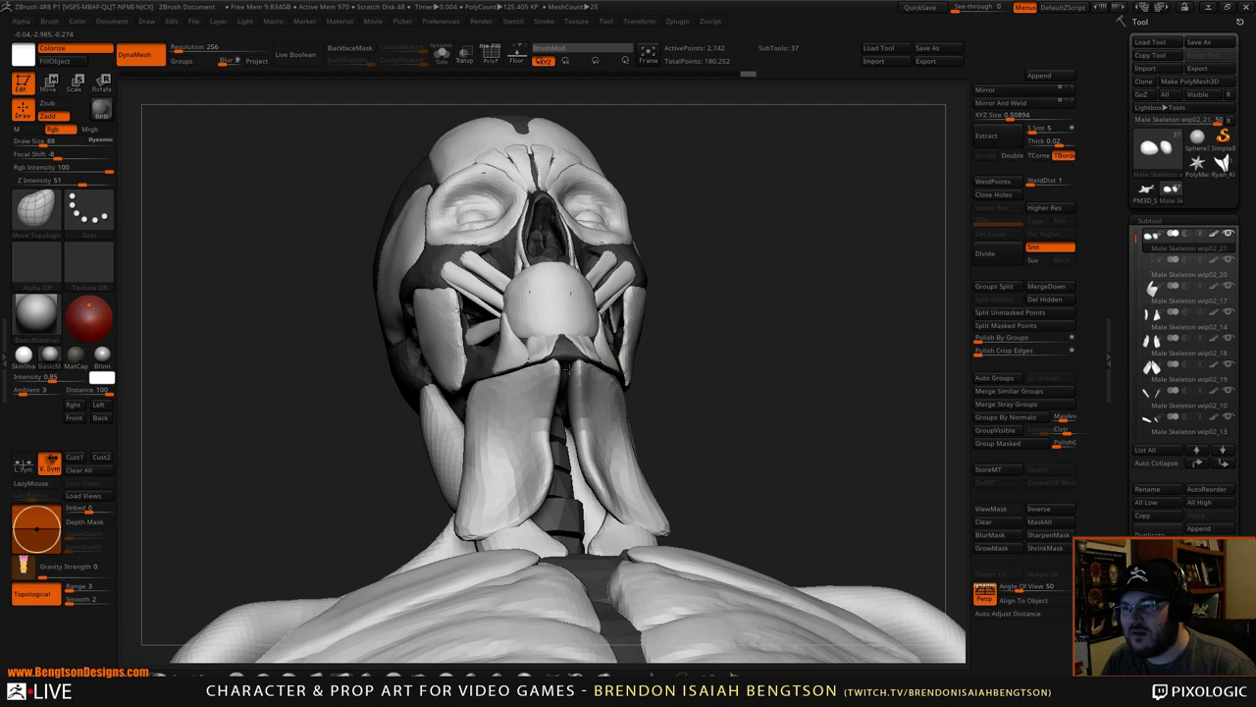
pyautogui.moveTo(566, 368); pyautogui.dragTo(561, 371)
pyautogui.press('space')
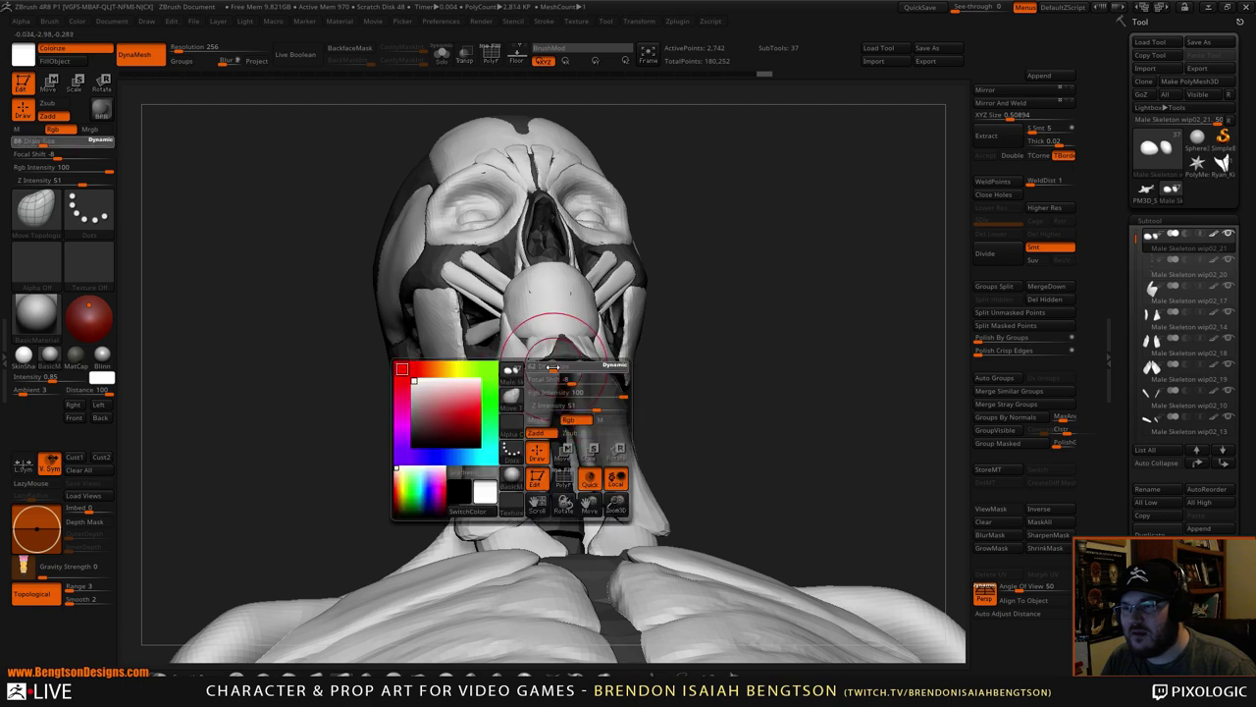
pyautogui.moveTo(784, 284); pyautogui.dragTo(816, 252)
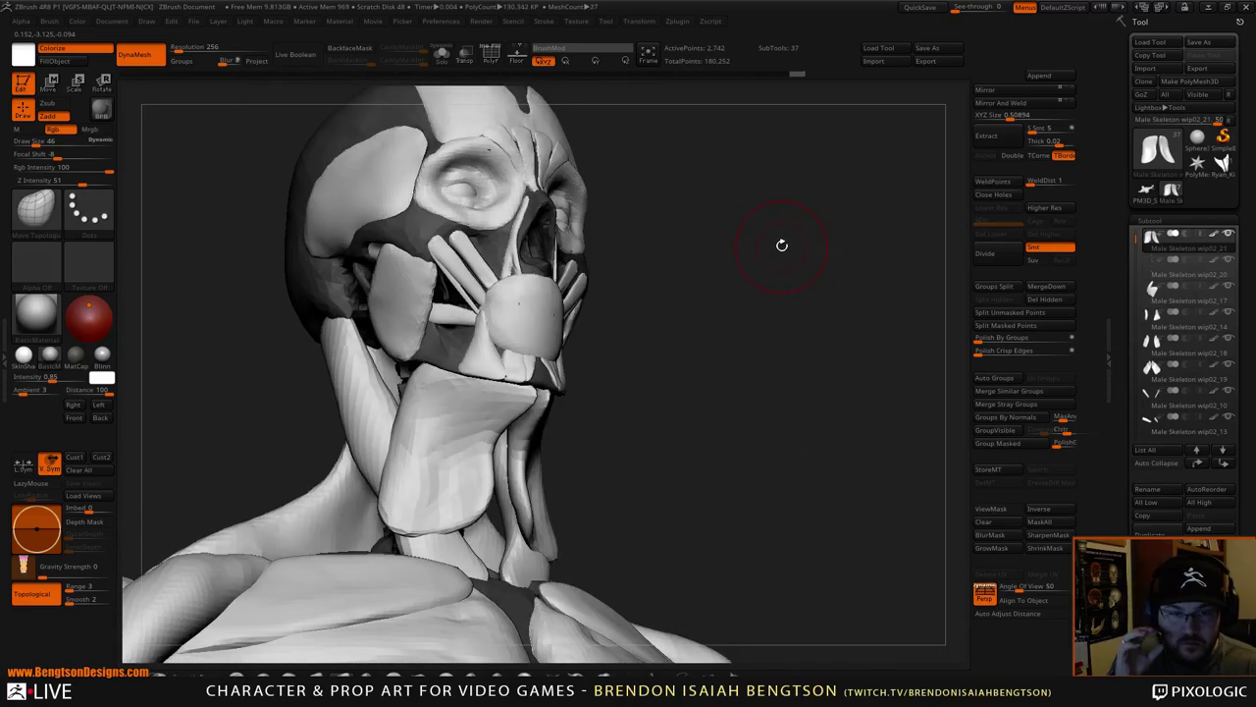
# - Raise the draw size to 69 and pull the neck sheets' lower inner corners down toward the midline of the throat
pyautogui.moveTo(794, 389); pyautogui.dragTo(577, 385)
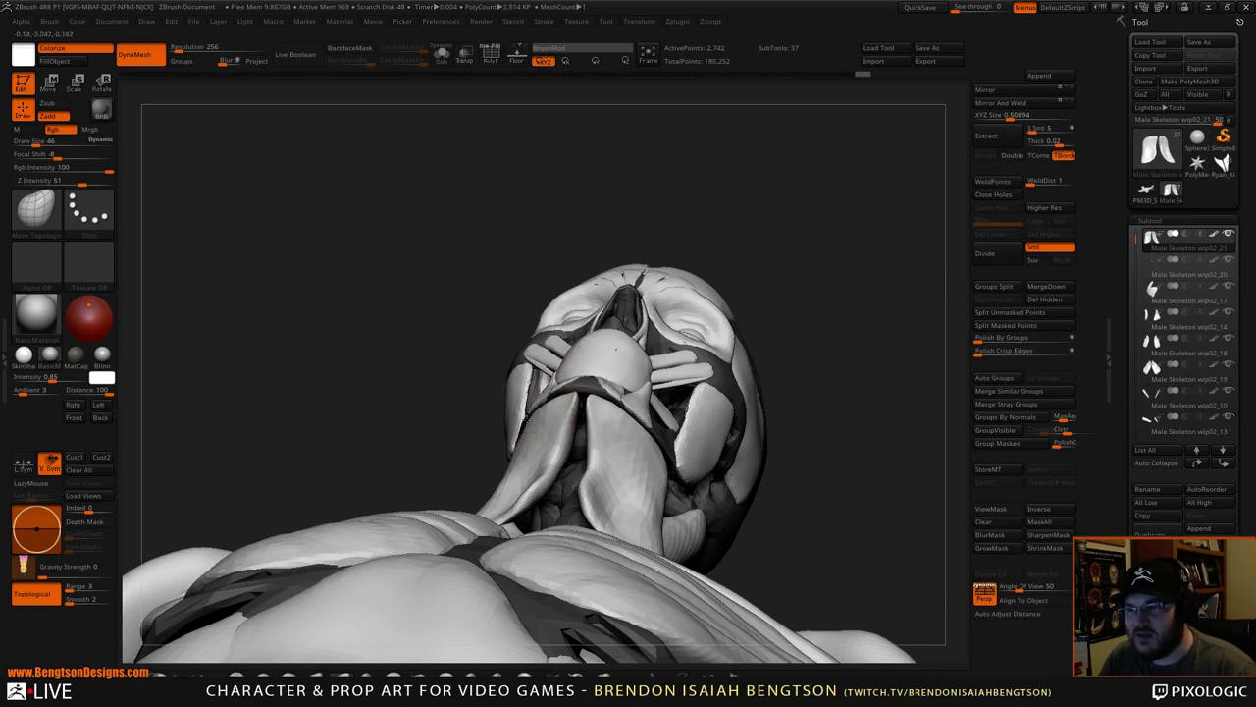
pyautogui.moveTo(697, 224)
pyautogui.mouseDown()
pyautogui.moveTo(671, 335)
pyautogui.moveTo(704, 342)
pyautogui.moveTo(619, 365)
pyautogui.moveTo(636, 369)
pyautogui.mouseUp()
pyautogui.press('space')
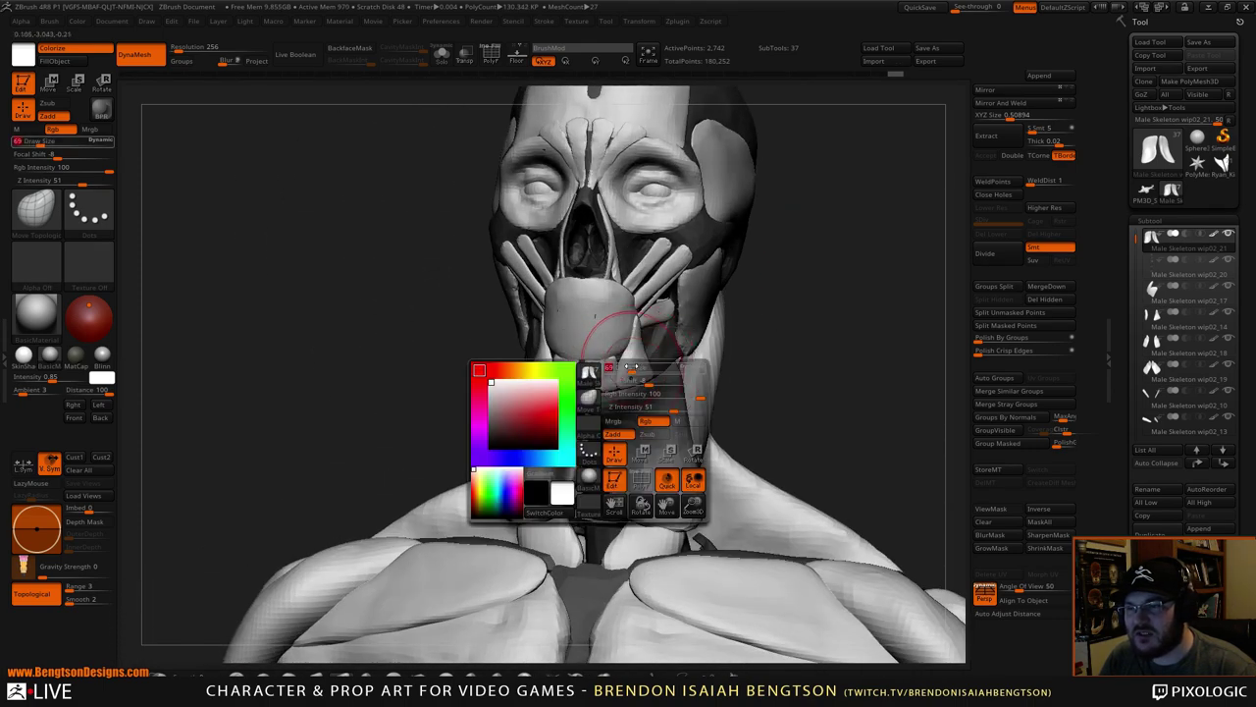
pyautogui.moveTo(728, 320); pyautogui.dragTo(785, 326)
pyautogui.moveTo(571, 432)
pyautogui.mouseDown()
pyautogui.moveTo(551, 426)
pyautogui.moveTo(551, 504)
pyautogui.mouseUp()
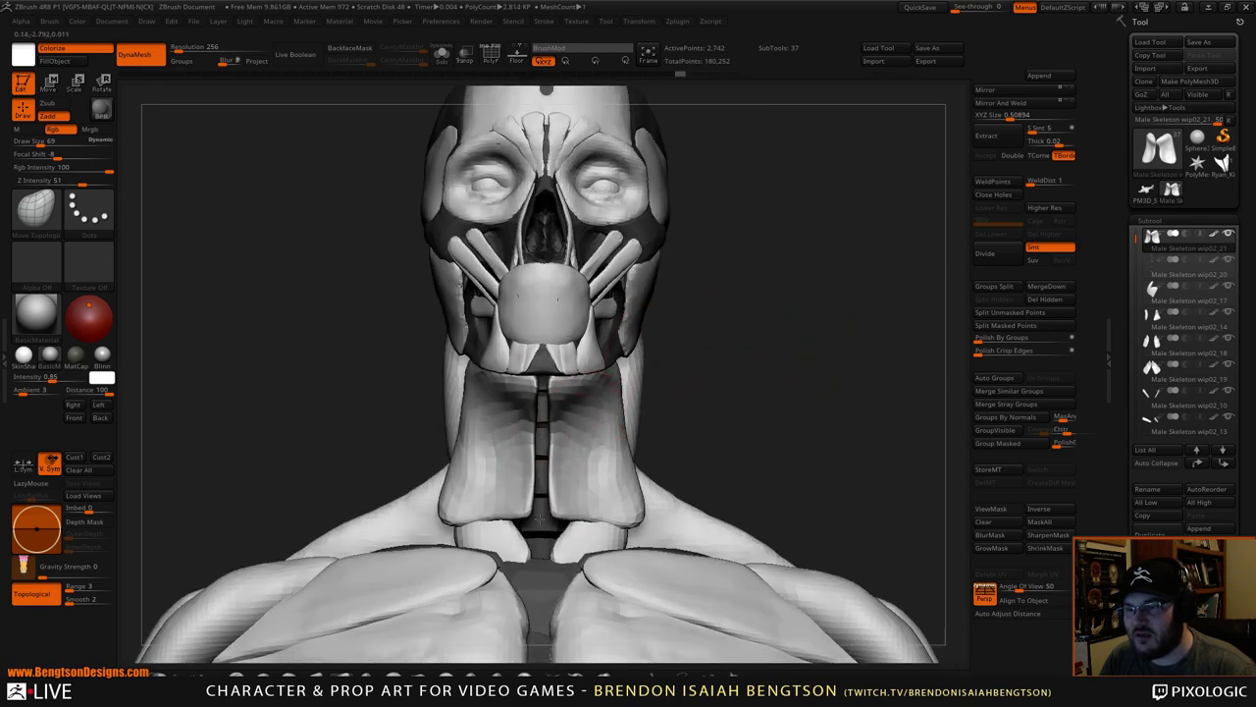
# - Extend the neck sheets' lower edges down to the collarbones, shaping them from the side and front
pyautogui.moveTo(716, 402); pyautogui.dragTo(603, 420)
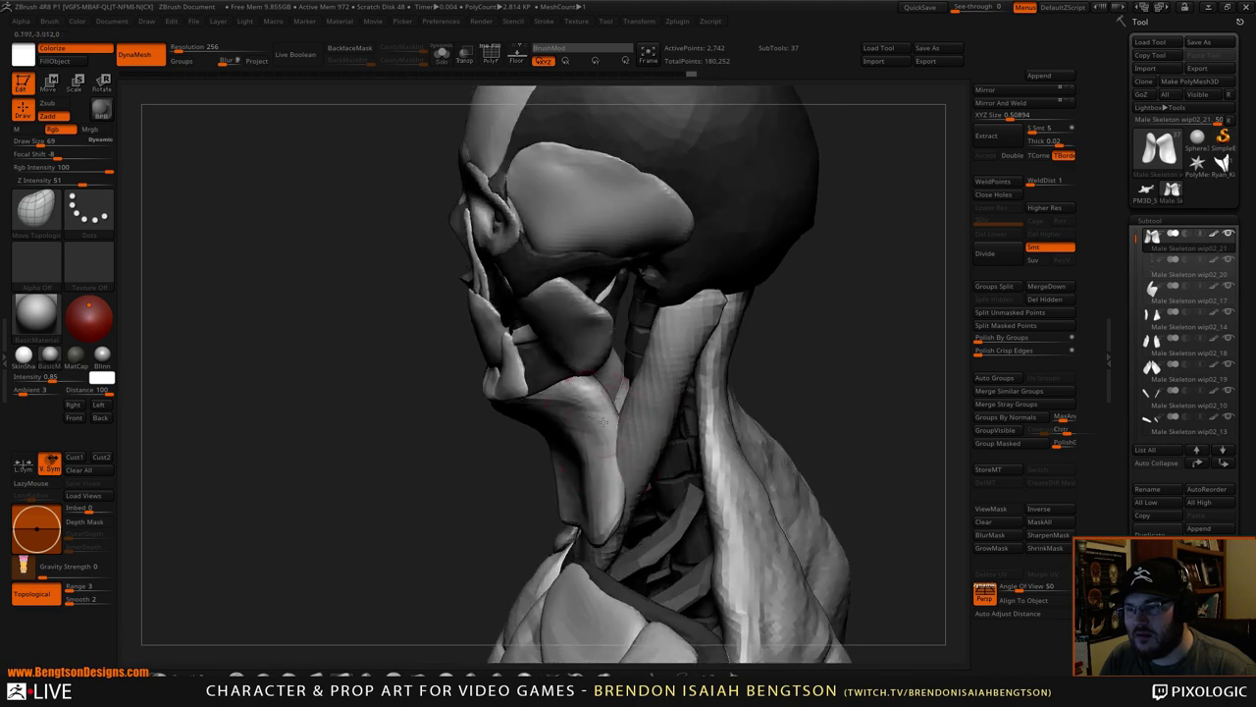
pyautogui.moveTo(788, 327); pyautogui.dragTo(780, 295)
pyautogui.moveTo(583, 555); pyautogui.dragTo(593, 567)
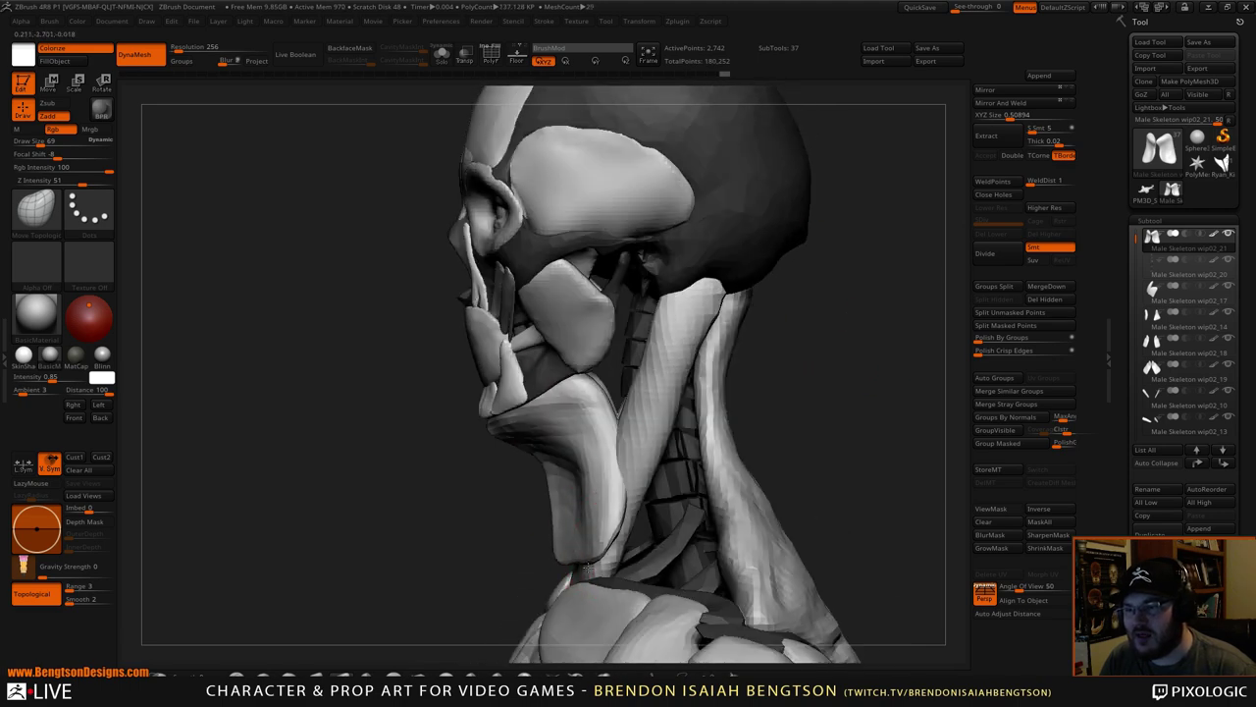
pyautogui.moveTo(473, 525); pyautogui.dragTo(726, 533)
pyautogui.moveTo(547, 559)
pyautogui.mouseDown()
pyautogui.moveTo(564, 605)
pyautogui.moveTo(549, 600)
pyautogui.moveTo(587, 598)
pyautogui.moveTo(593, 612)
pyautogui.moveTo(588, 594)
pyautogui.mouseUp()
pyautogui.moveTo(689, 495)
pyautogui.mouseDown()
pyautogui.moveTo(461, 471)
pyautogui.moveTo(622, 520)
pyautogui.mouseUp()
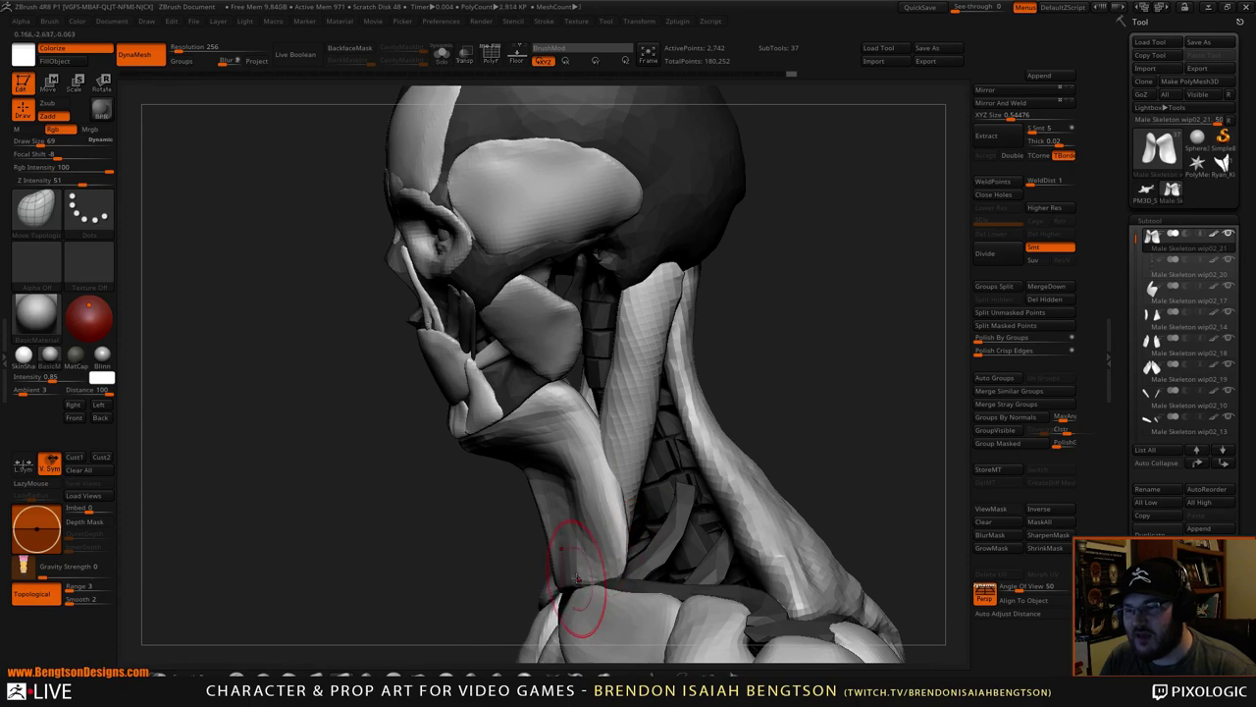
pyautogui.moveTo(583, 503)
pyautogui.mouseDown()
pyautogui.moveTo(504, 432)
pyautogui.moveTo(491, 473)
pyautogui.moveTo(817, 360)
pyautogui.moveTo(791, 382)
pyautogui.moveTo(763, 296)
pyautogui.mouseUp()
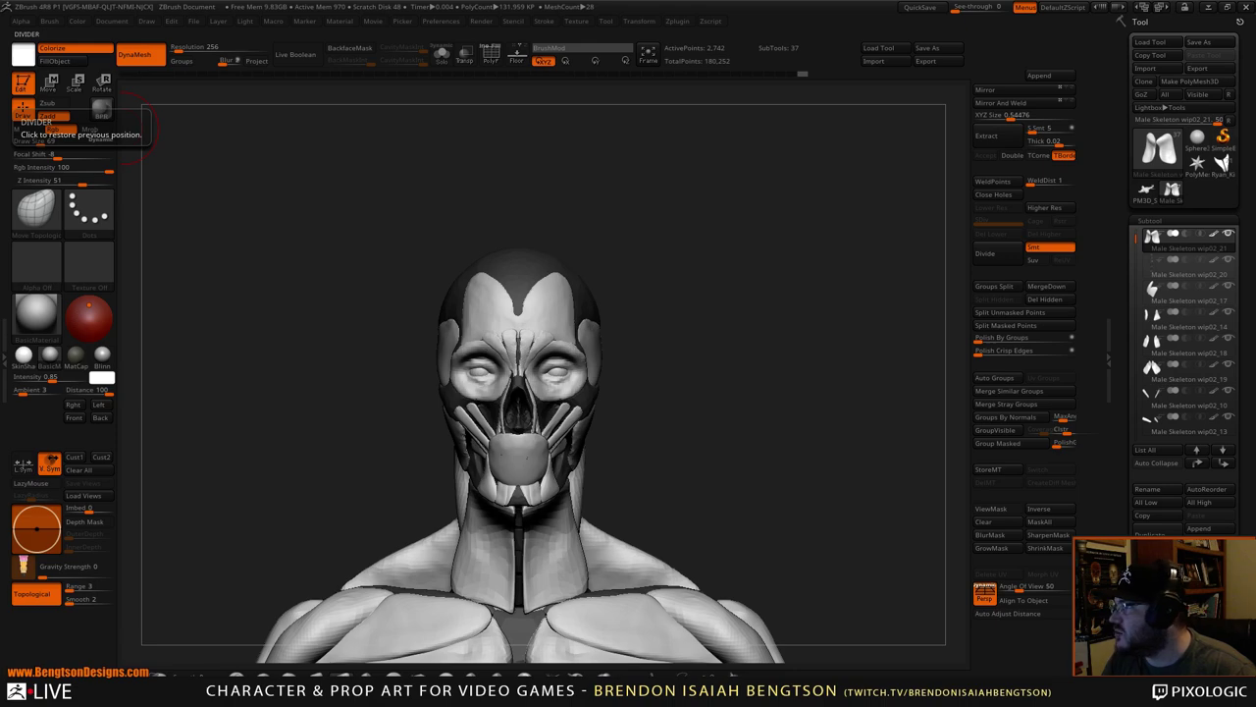
# - Switch to the browser, check the head and neck muscle diagram, and search for "platysma muscle" in a new tab
pyautogui.moveTo(0, 167); pyautogui.dragTo(825, 76)
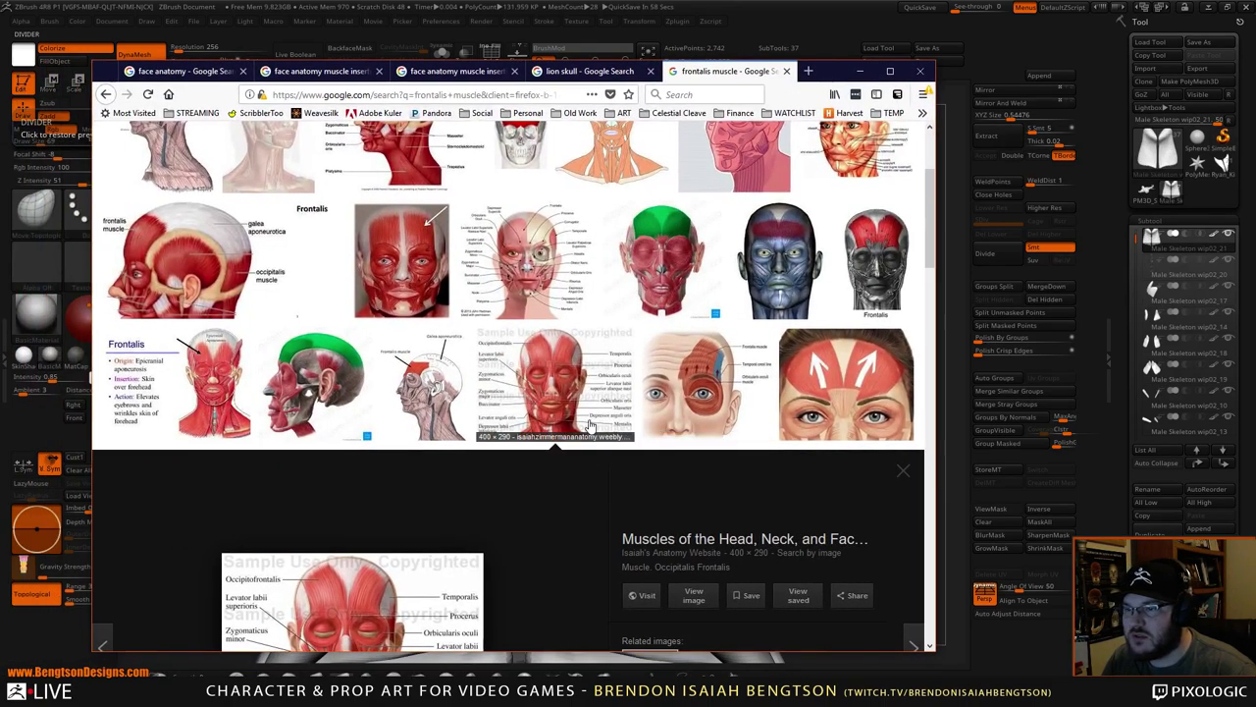
pyautogui.scroll(-3, 415, 533)
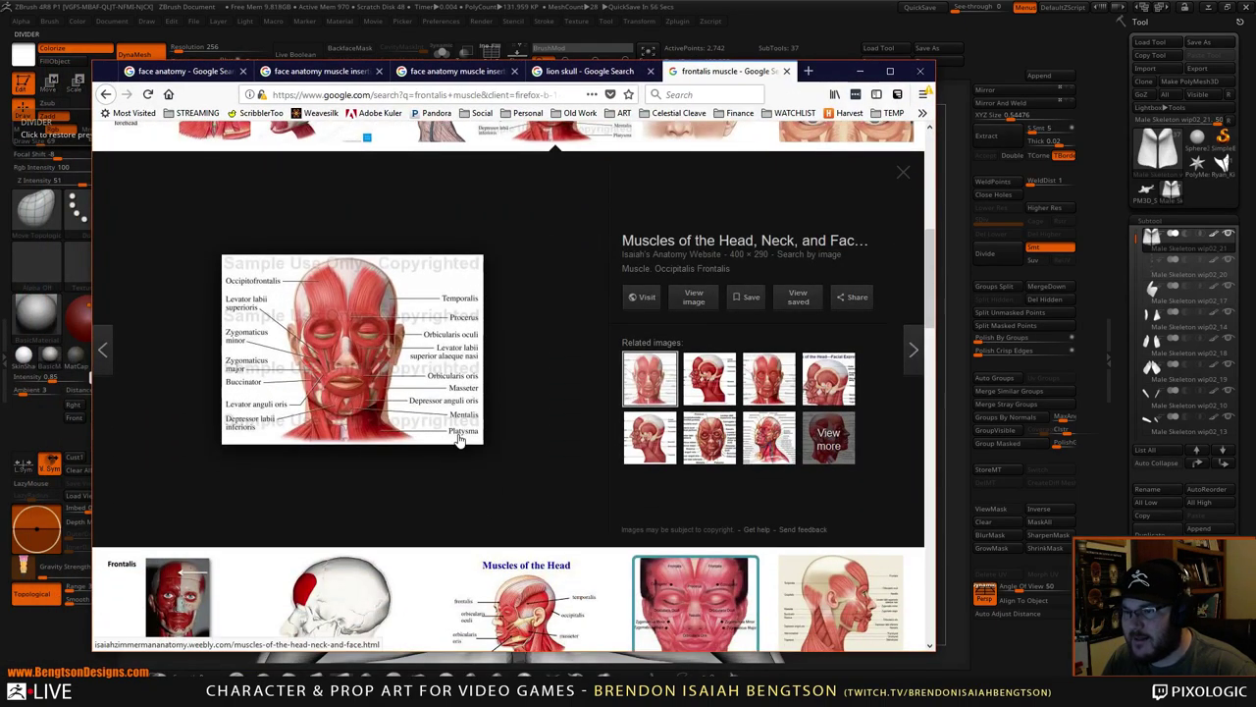
pyautogui.click(809, 71)
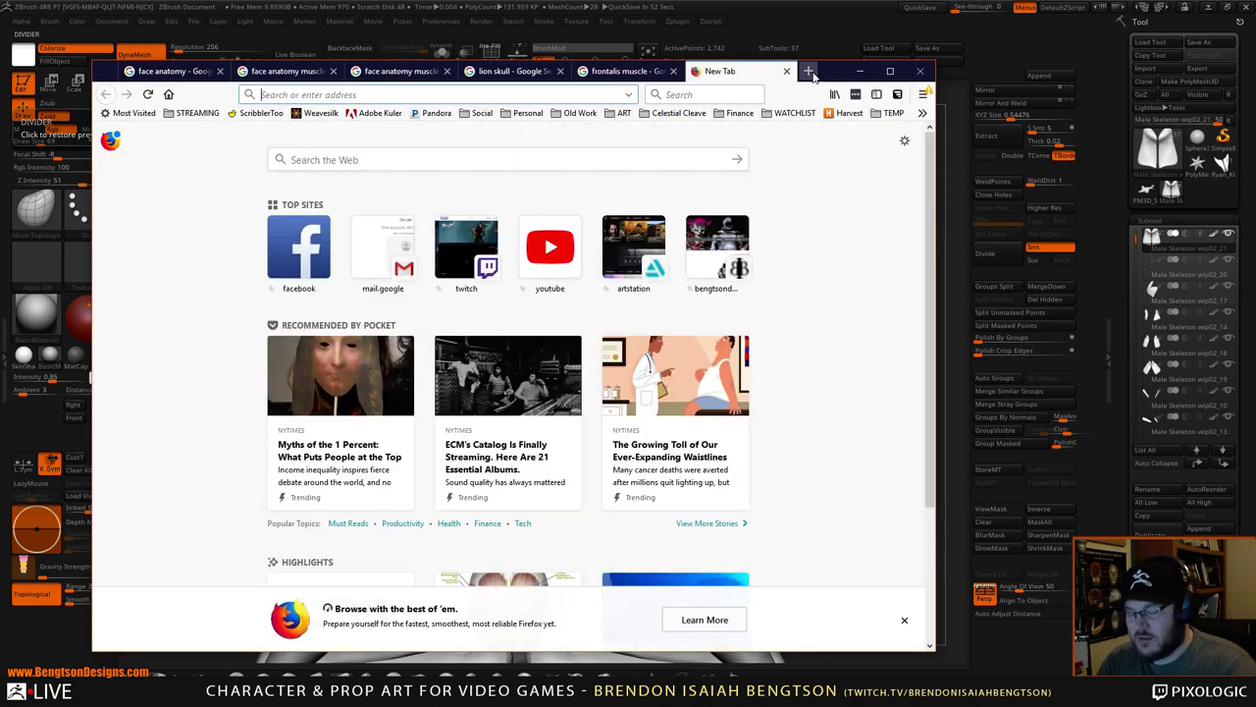
pyautogui.write('platysma')
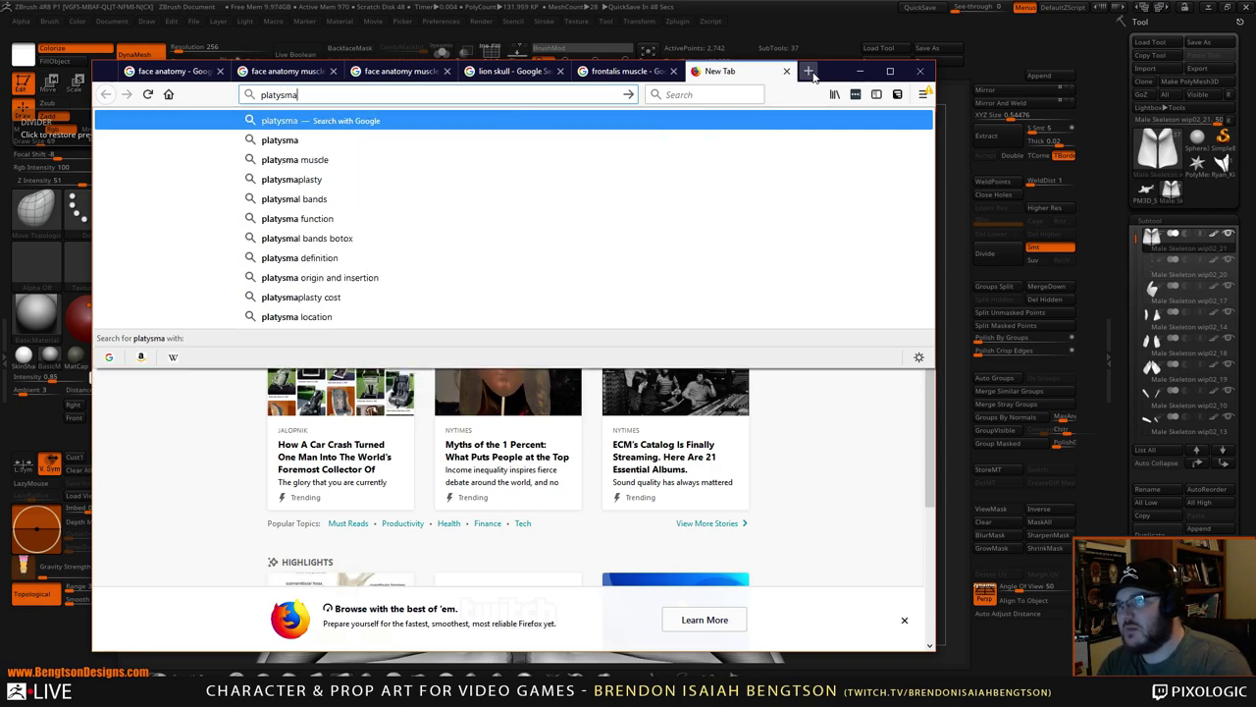
pyautogui.press('Down')
pyautogui.press('Down')
pyautogui.press('Return')
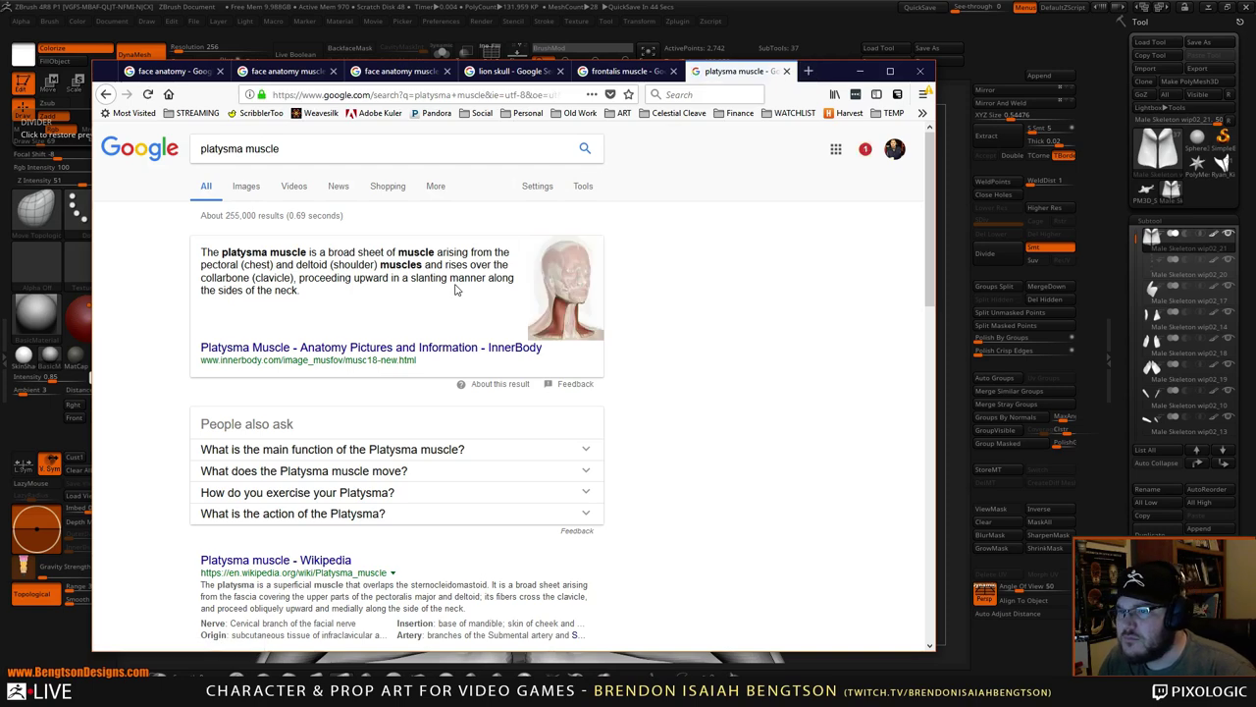
# - Examine several platysma reference images for the muscle's attachments at the jaw and collarbones, and return to ZBrush
pyautogui.click(245, 188)
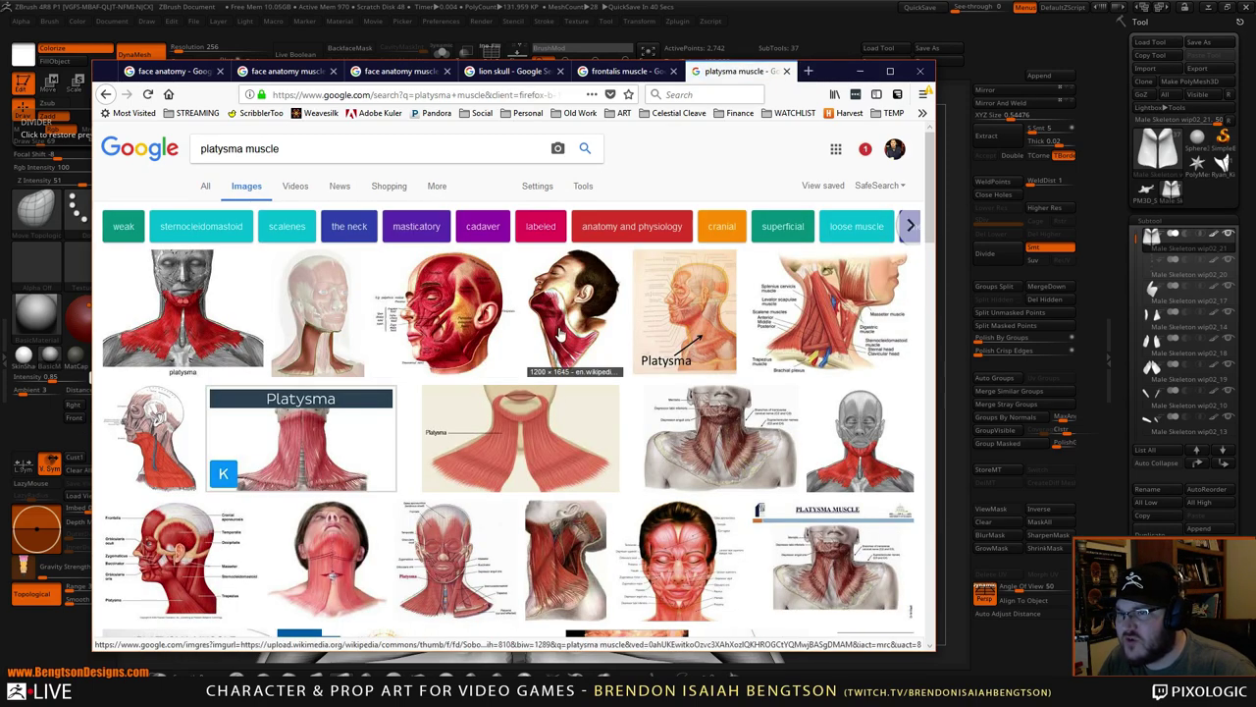
pyautogui.click(561, 332)
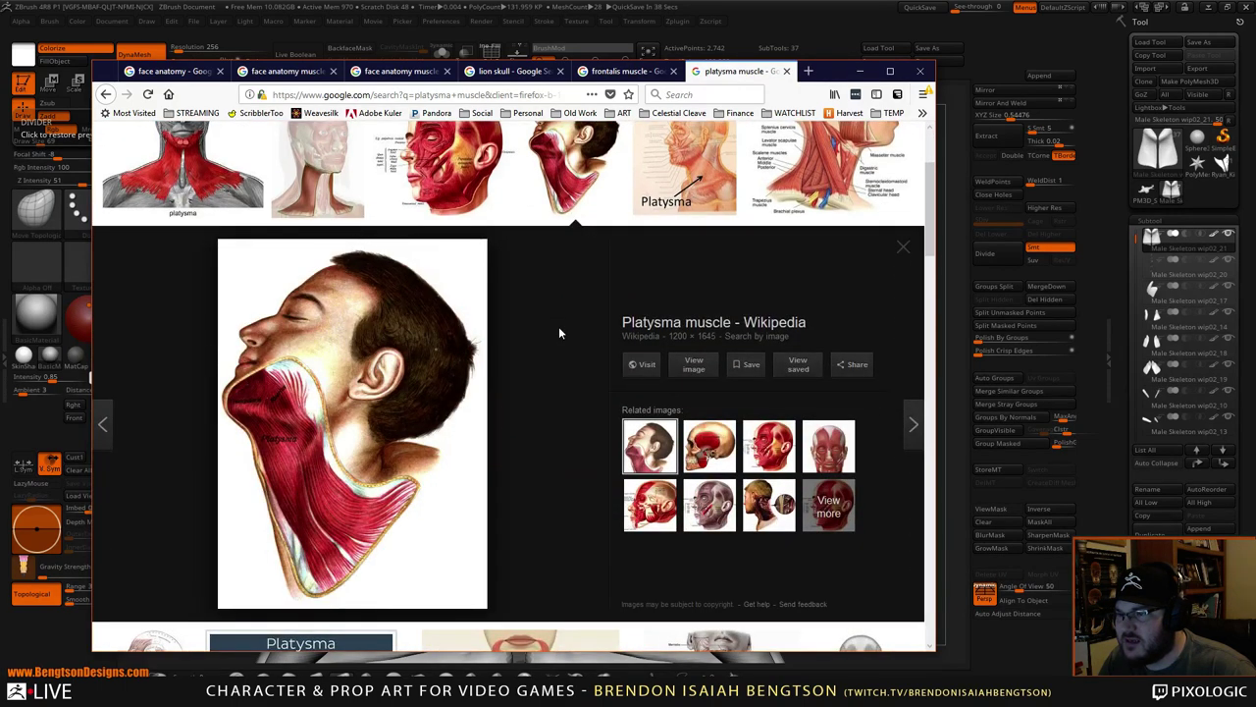
pyautogui.click(183, 167)
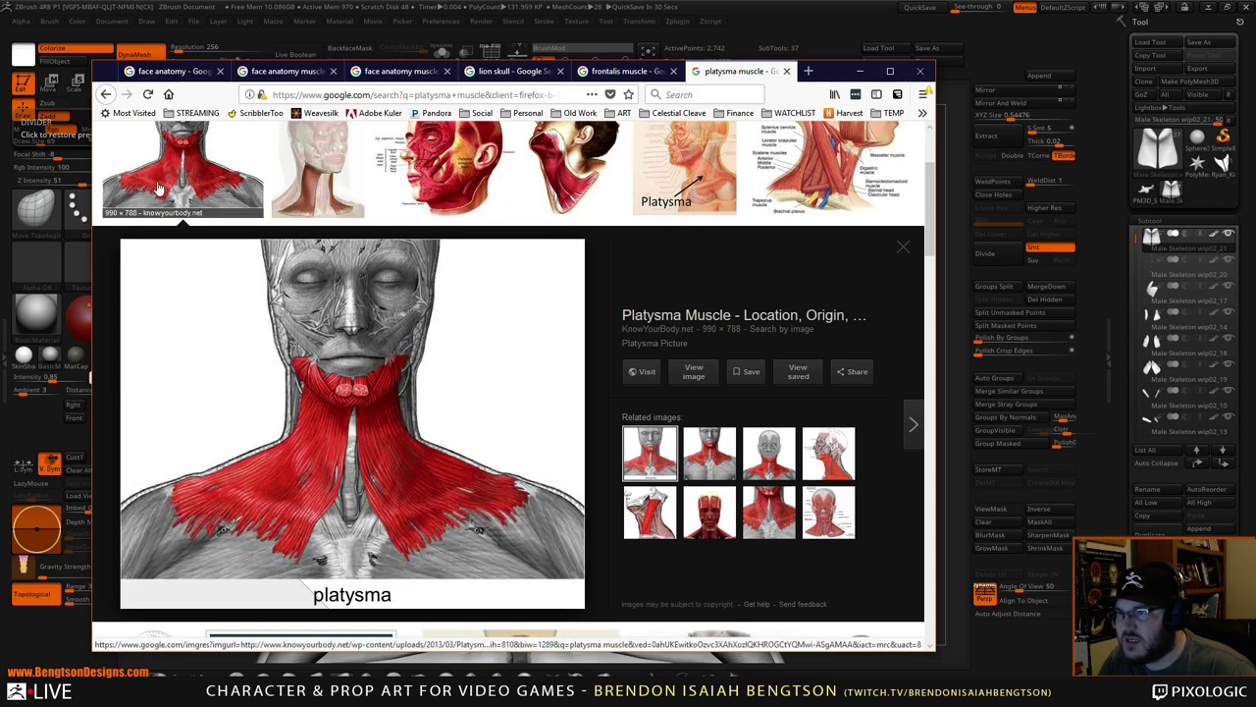
pyautogui.click(711, 169)
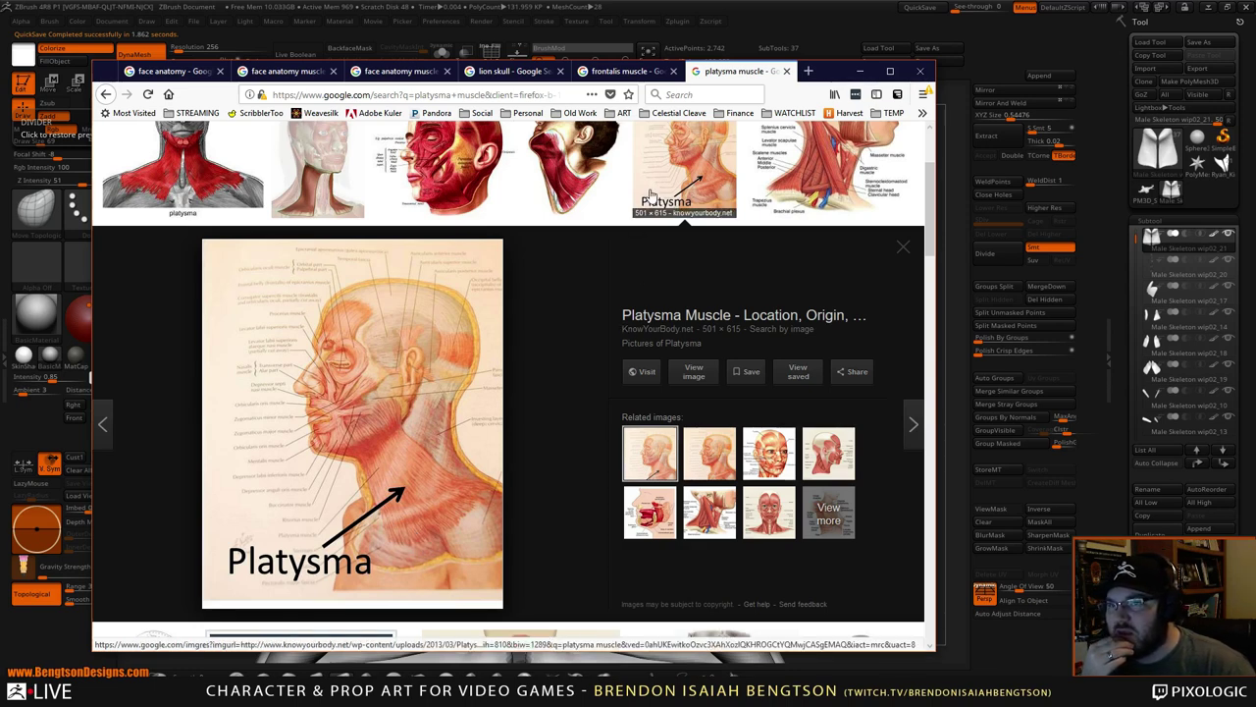
pyautogui.press('Escape')
pyautogui.click(562, 284)
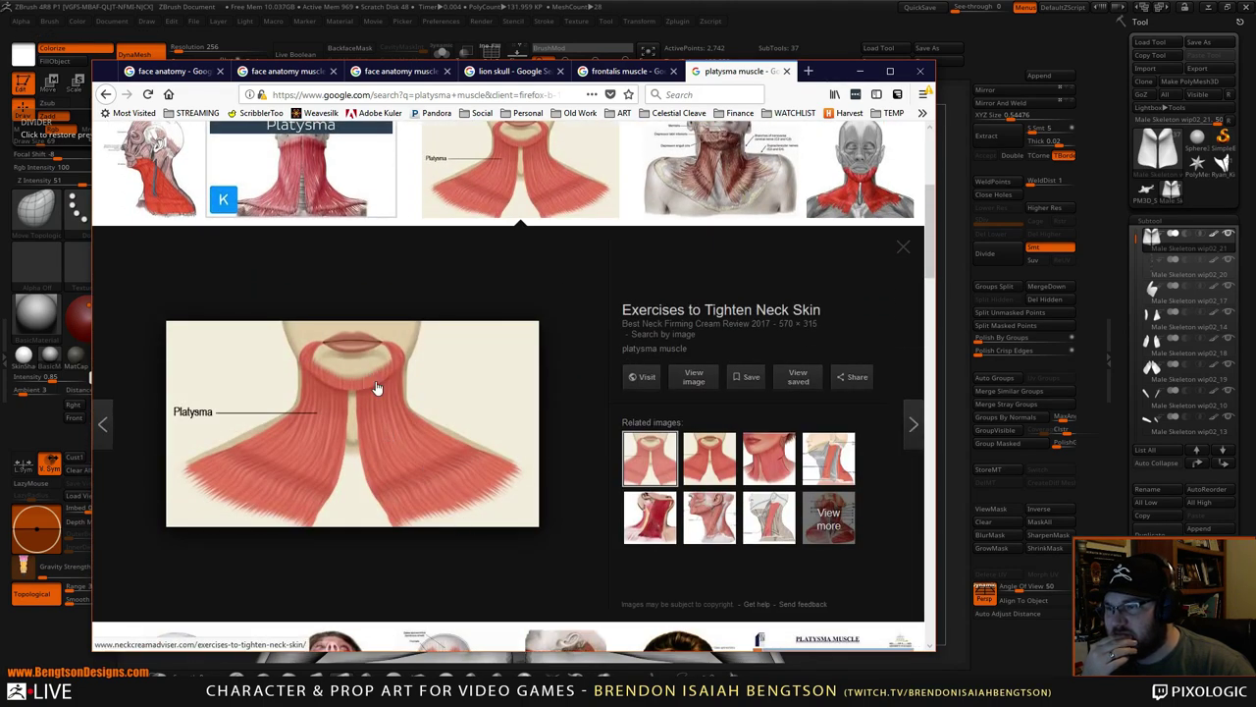
pyautogui.click(746, 173)
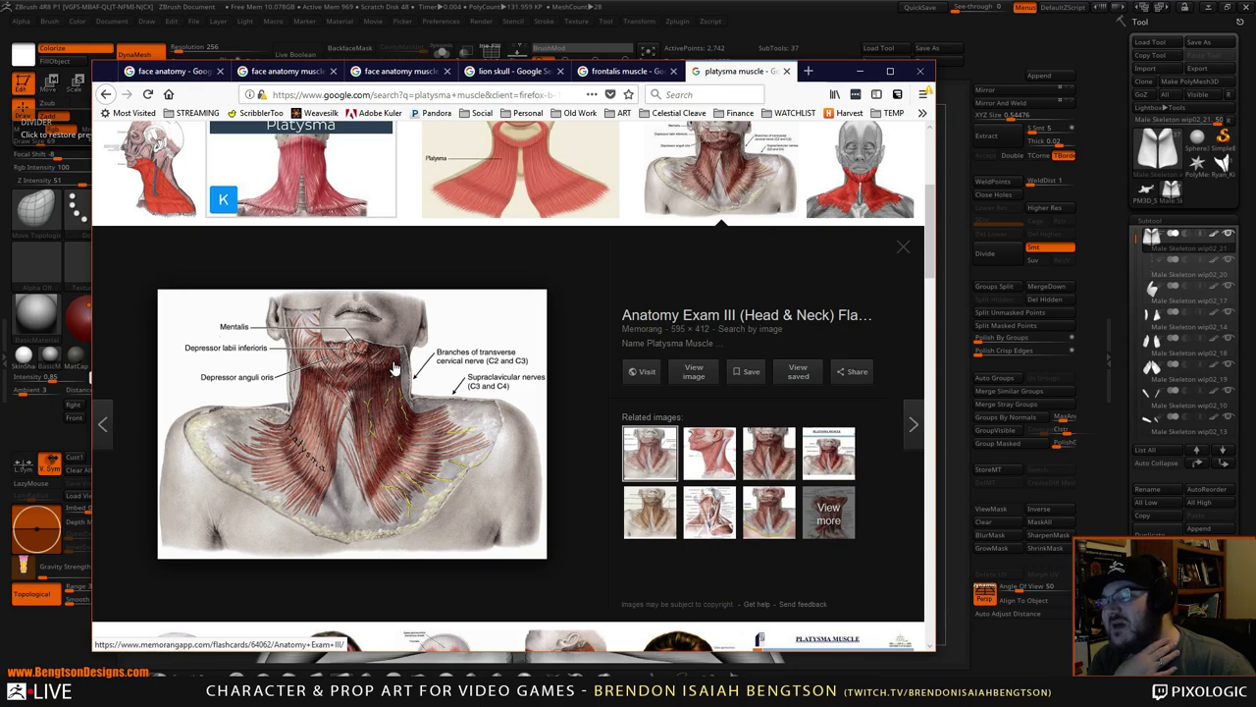
pyautogui.click(301, 176)
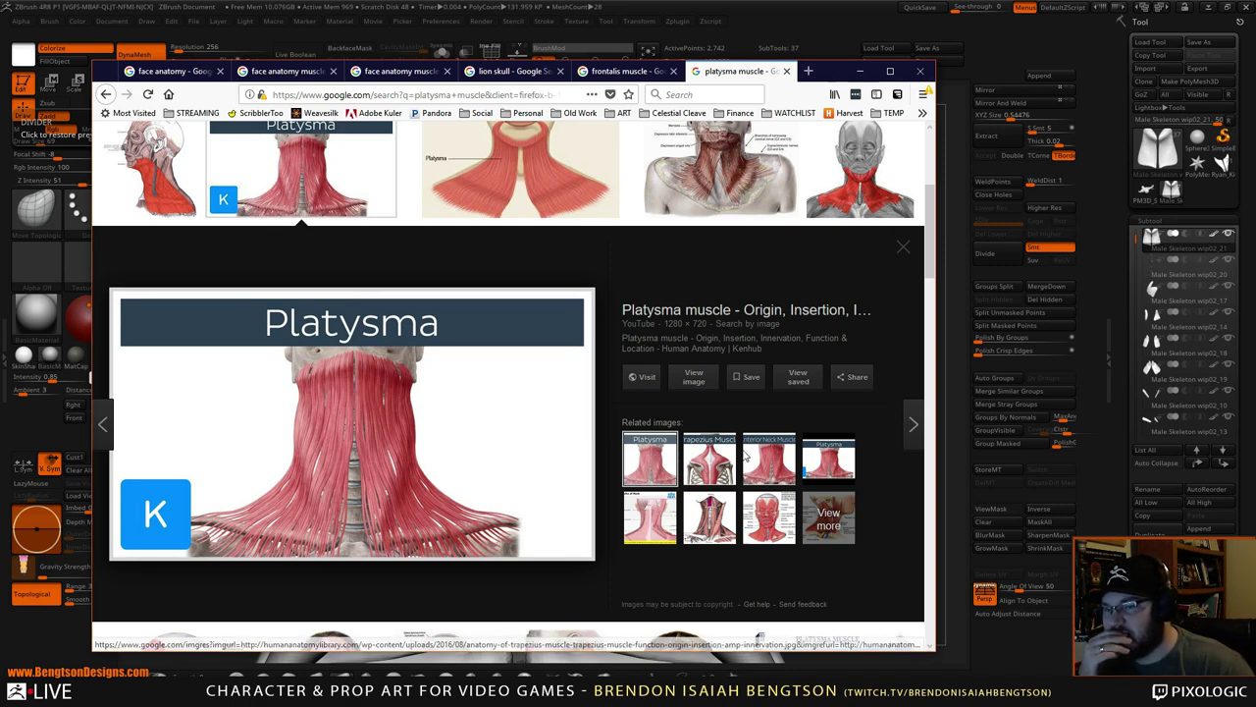
pyautogui.click(859, 70)
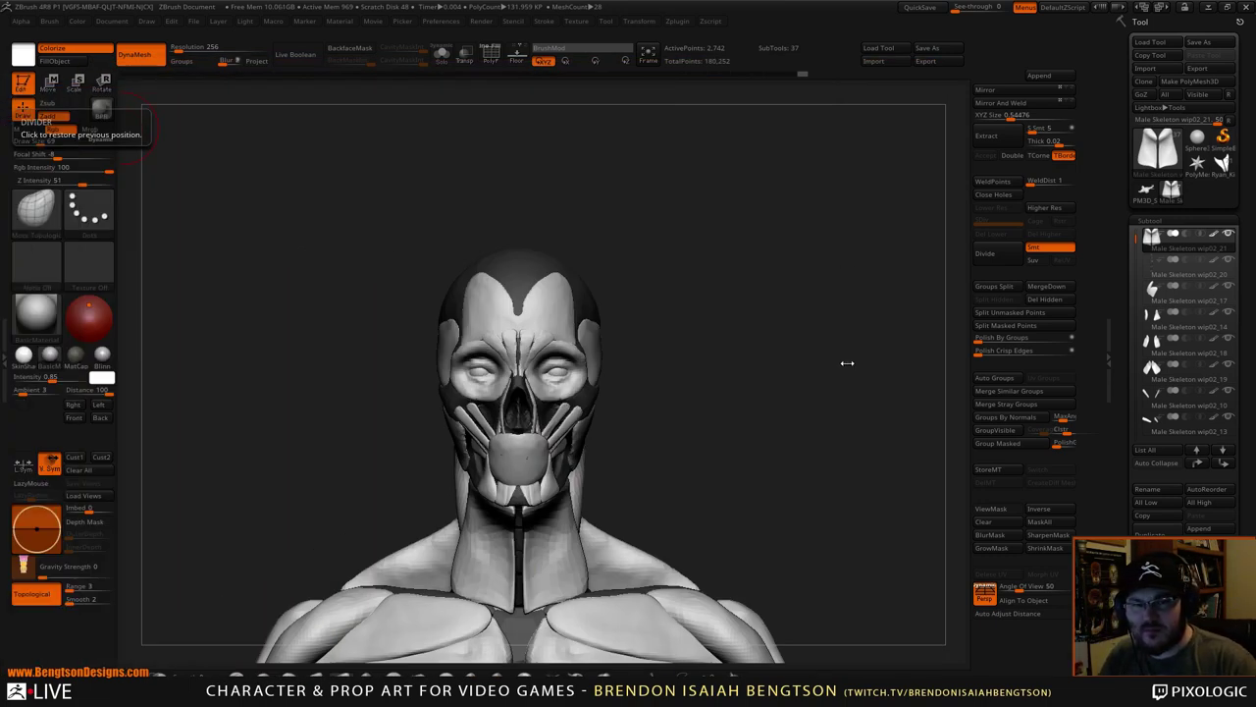
# - Flare the sheets' lower outer corners outward along the collarbones toward the shoulders and adjust their inner edges along the throat
pyautogui.moveTo(847, 363); pyautogui.dragTo(858, 499)
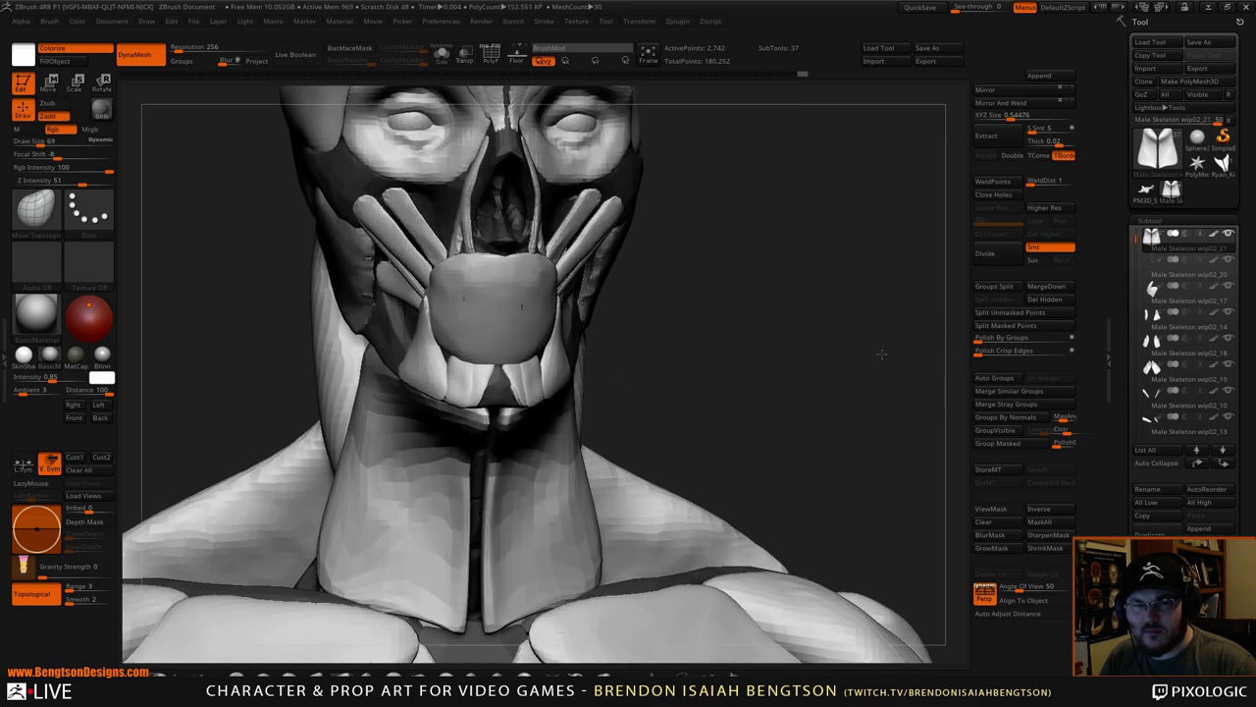
pyautogui.moveTo(882, 353); pyautogui.dragTo(702, 401)
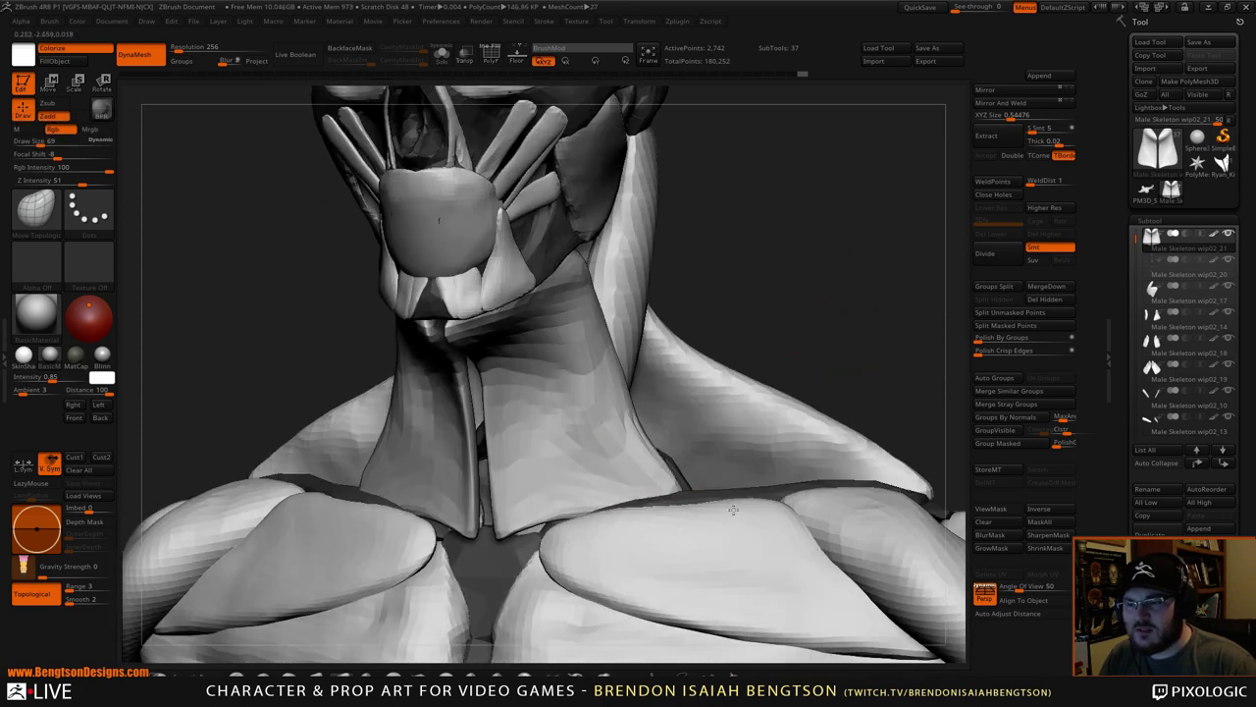
pyautogui.moveTo(733, 509); pyautogui.dragTo(796, 498)
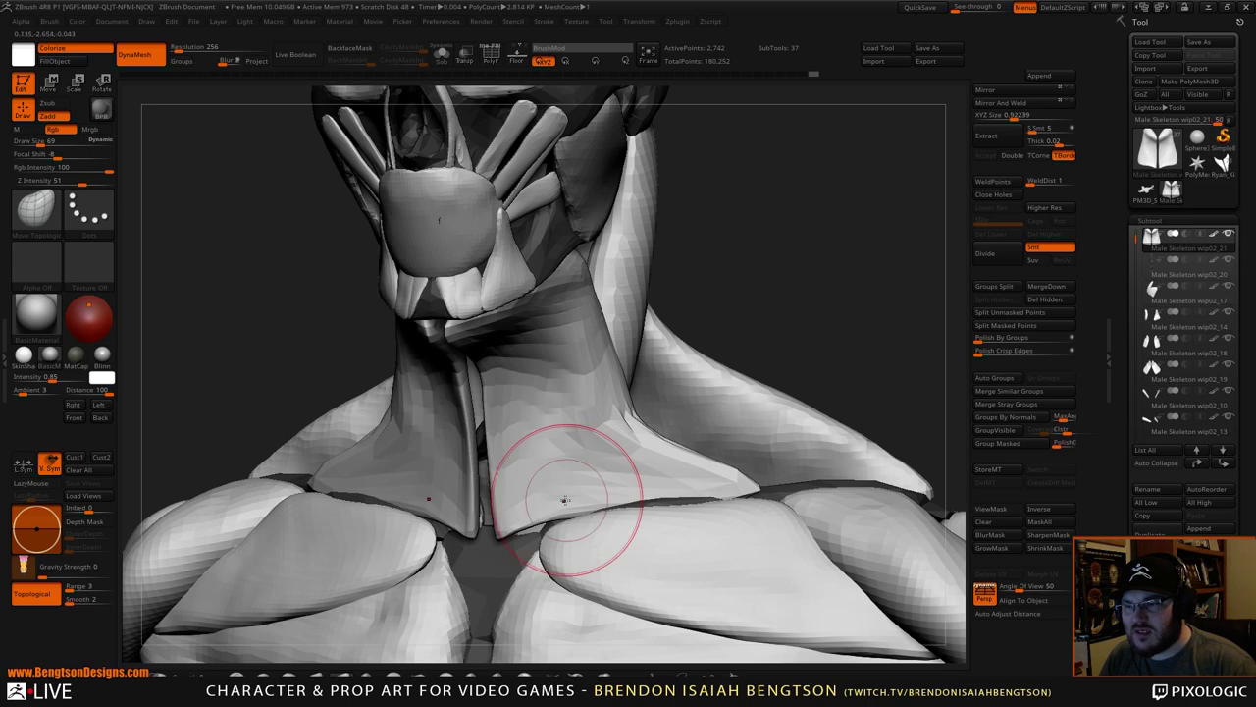
pyautogui.moveTo(524, 523); pyautogui.dragTo(550, 525)
pyautogui.moveTo(830, 309); pyautogui.dragTo(678, 345)
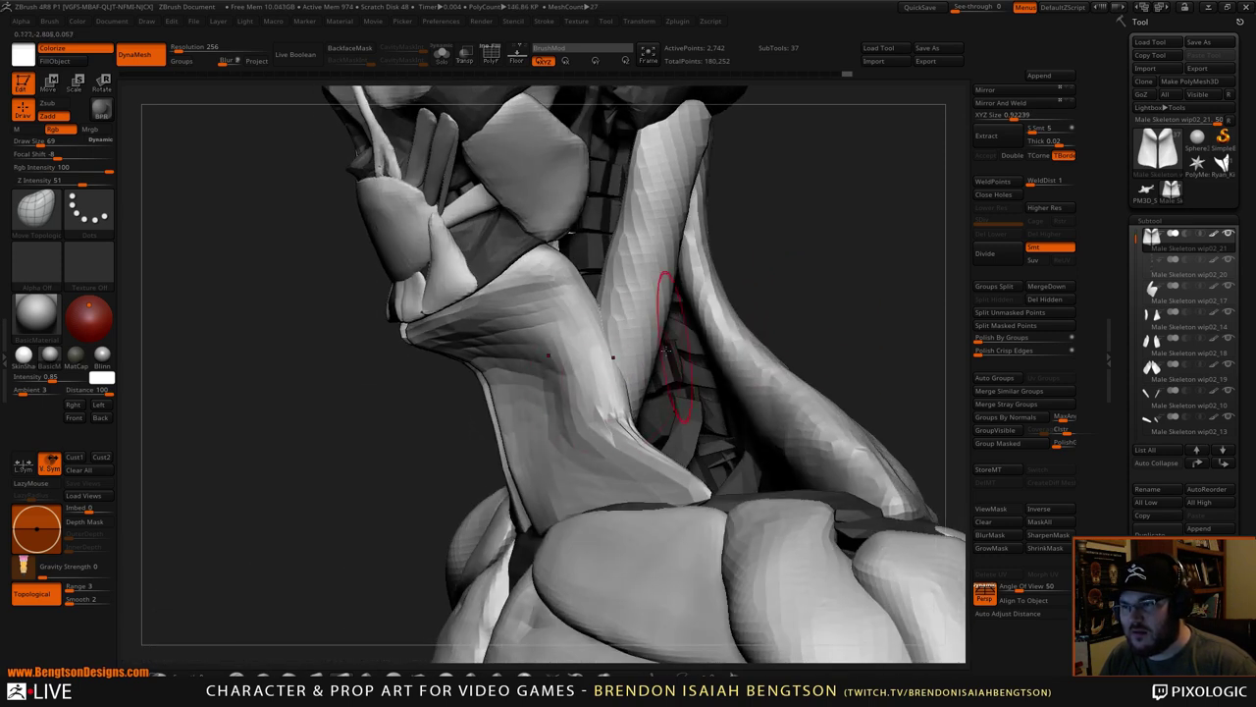
pyautogui.moveTo(503, 428)
pyautogui.mouseDown()
pyautogui.moveTo(518, 459)
pyautogui.moveTo(498, 410)
pyautogui.mouseUp()
pyautogui.moveTo(480, 361)
pyautogui.mouseDown()
pyautogui.moveTo(486, 353)
pyautogui.moveTo(466, 378)
pyautogui.moveTo(448, 349)
pyautogui.moveTo(394, 321)
pyautogui.mouseUp()
pyautogui.moveTo(385, 397); pyautogui.dragTo(483, 378)
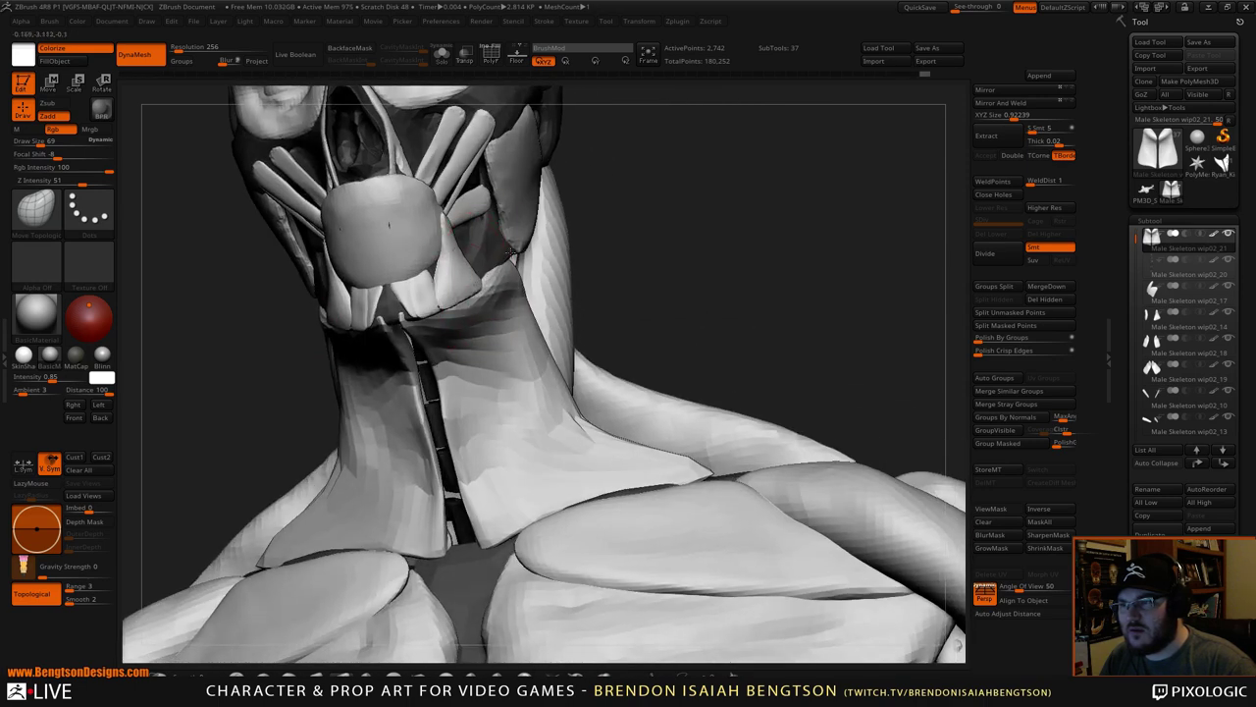
# - Reduce the draw size to 40 and pull the sheets' upper edges up over the lower jaw and chin
pyautogui.press('space')
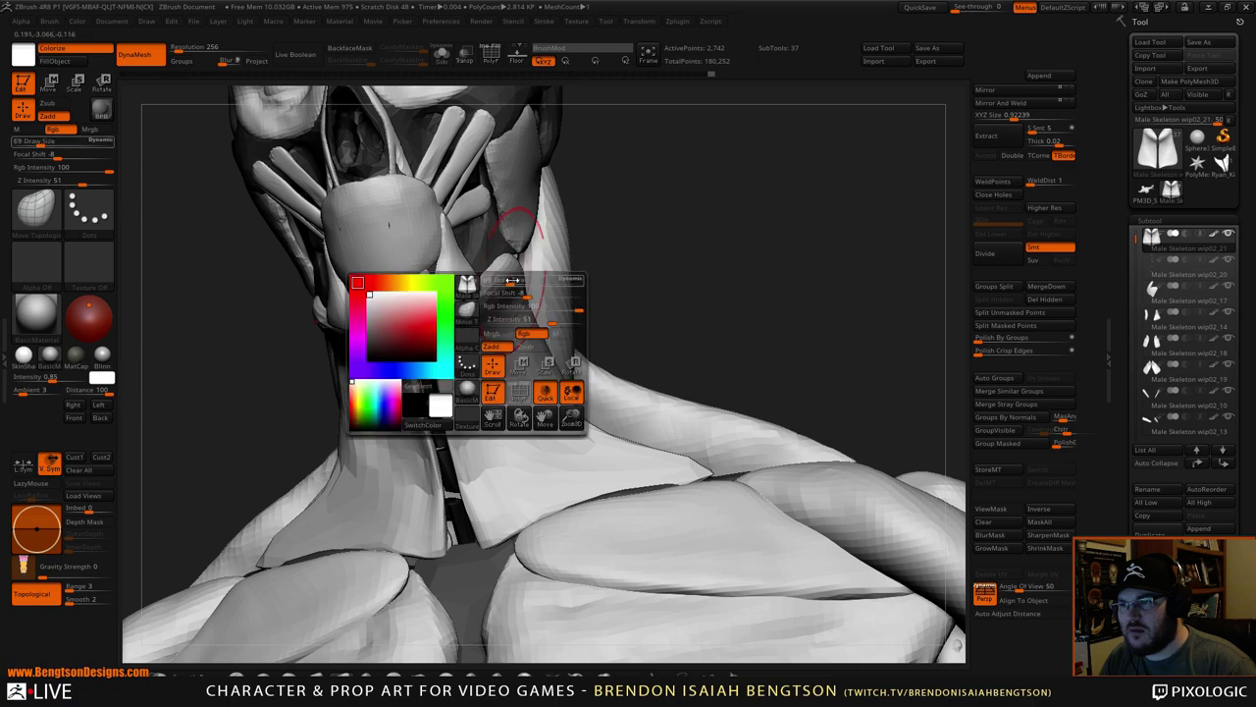
pyautogui.moveTo(522, 276); pyautogui.dragTo(501, 281)
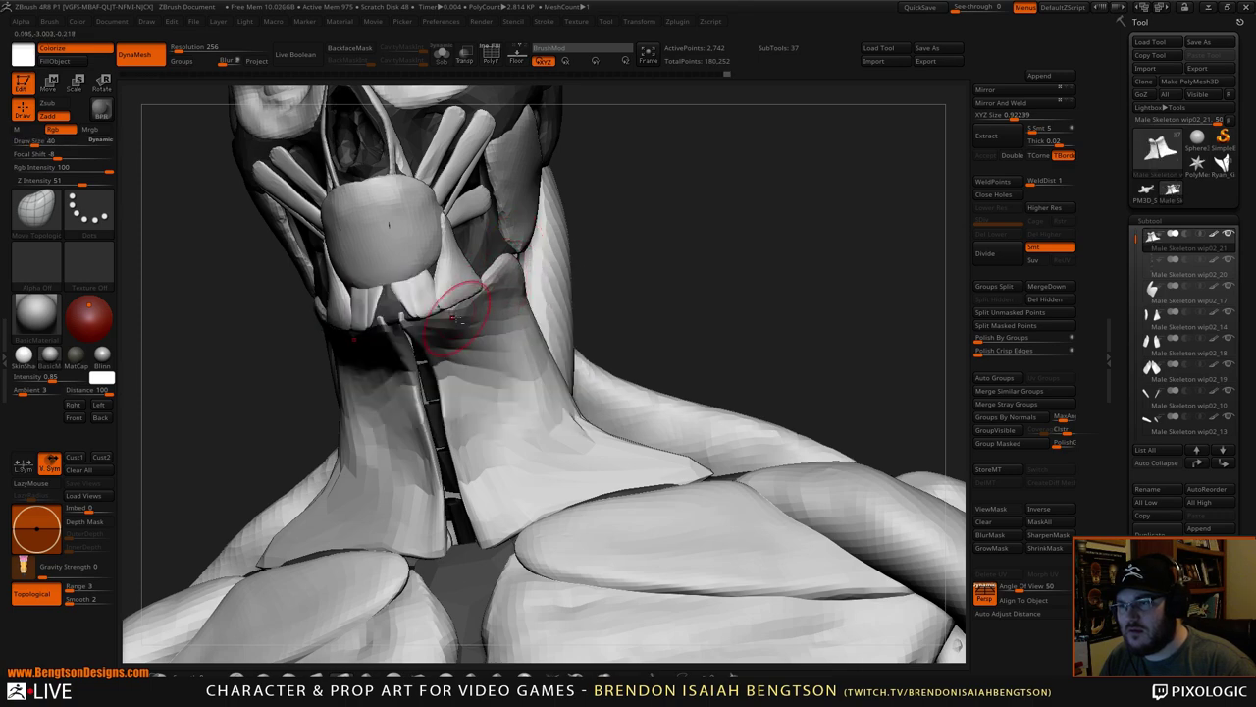
pyautogui.moveTo(635, 262); pyautogui.dragTo(405, 285)
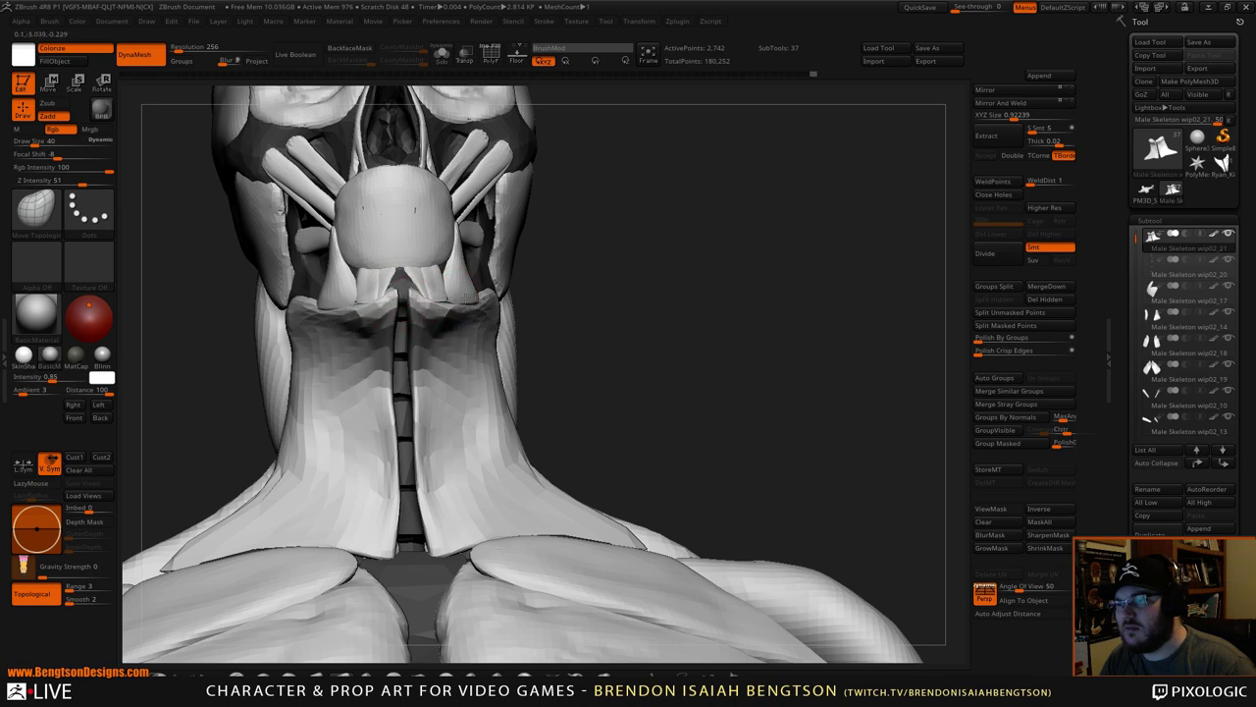
pyautogui.moveTo(579, 295)
pyautogui.mouseDown()
pyautogui.moveTo(501, 304)
pyautogui.moveTo(471, 319)
pyautogui.moveTo(471, 349)
pyautogui.mouseUp()
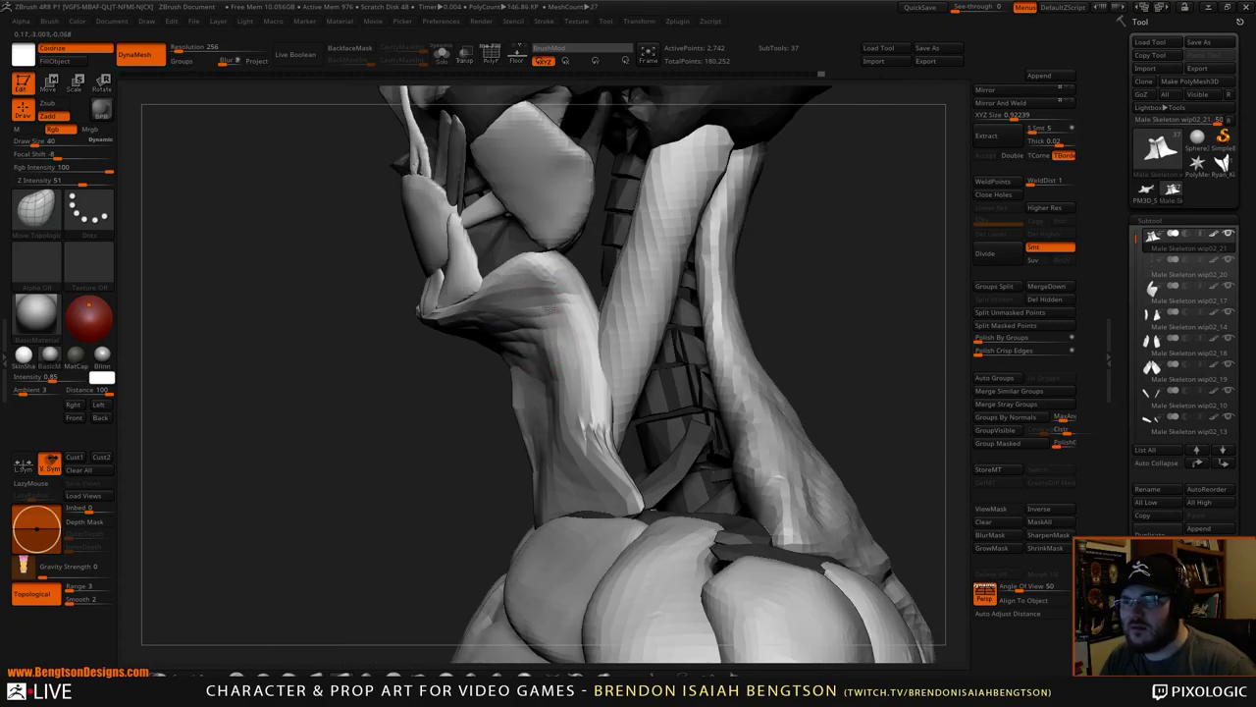
pyautogui.moveTo(517, 339)
pyautogui.mouseDown()
pyautogui.moveTo(540, 347)
pyautogui.moveTo(530, 368)
pyautogui.mouseUp()
pyautogui.moveTo(456, 482); pyautogui.dragTo(436, 389)
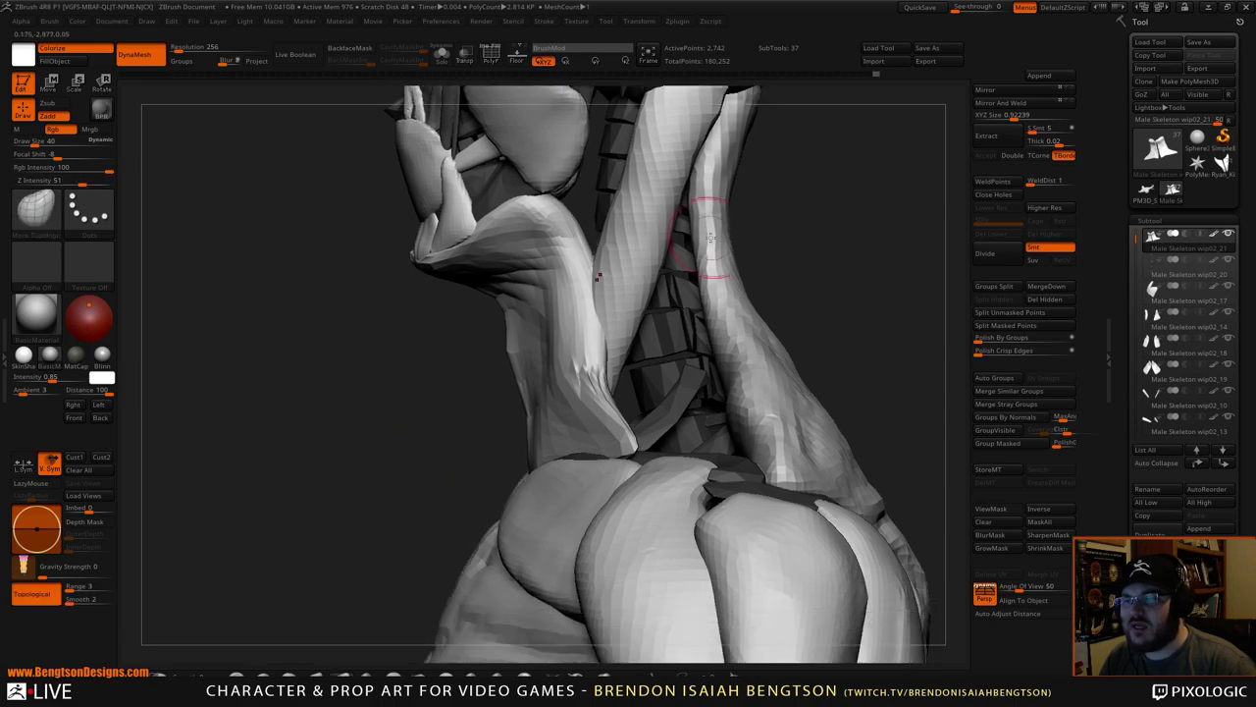
pyautogui.moveTo(805, 271); pyautogui.dragTo(850, 349)
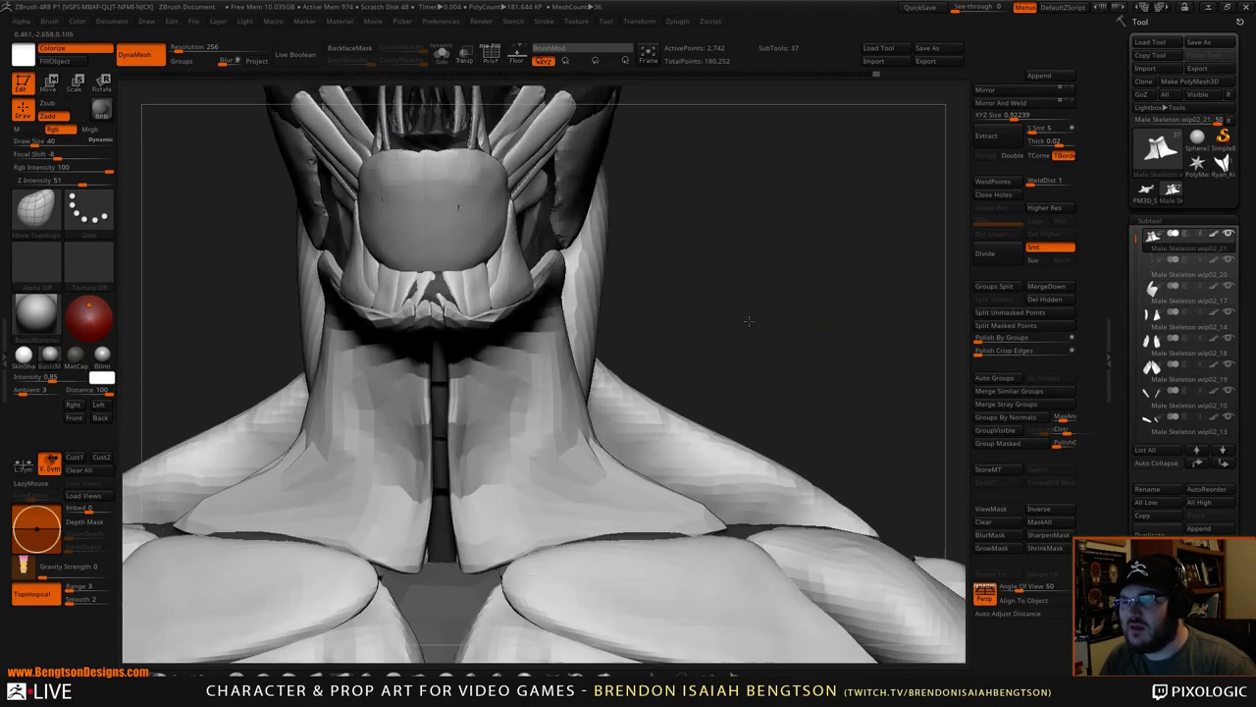
# - Subdivide the sheets and reshape their flared lower ends against the neck and collarbones at draw size 73
pyautogui.moveTo(749, 320); pyautogui.dragTo(636, 331)
pyautogui.press('space')
pyautogui.moveTo(561, 355); pyautogui.dragTo(577, 355)
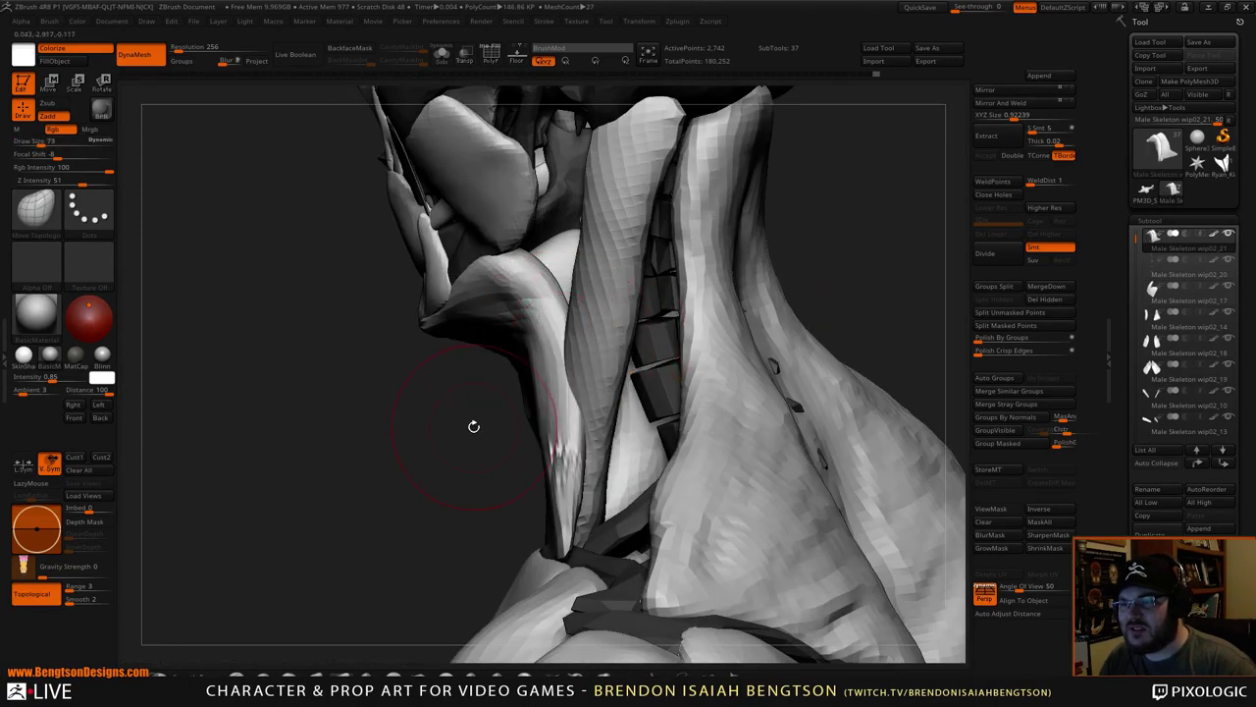
pyautogui.moveTo(475, 426); pyautogui.dragTo(447, 430)
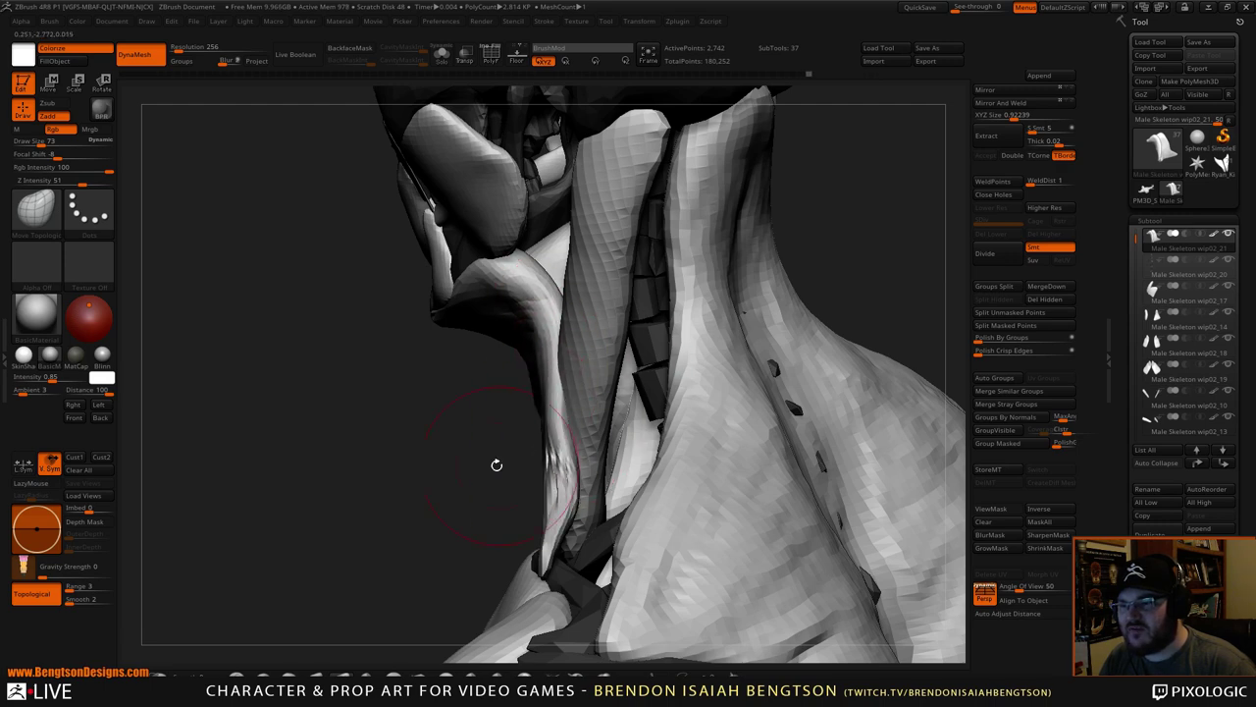
pyautogui.moveTo(497, 464); pyautogui.dragTo(638, 405)
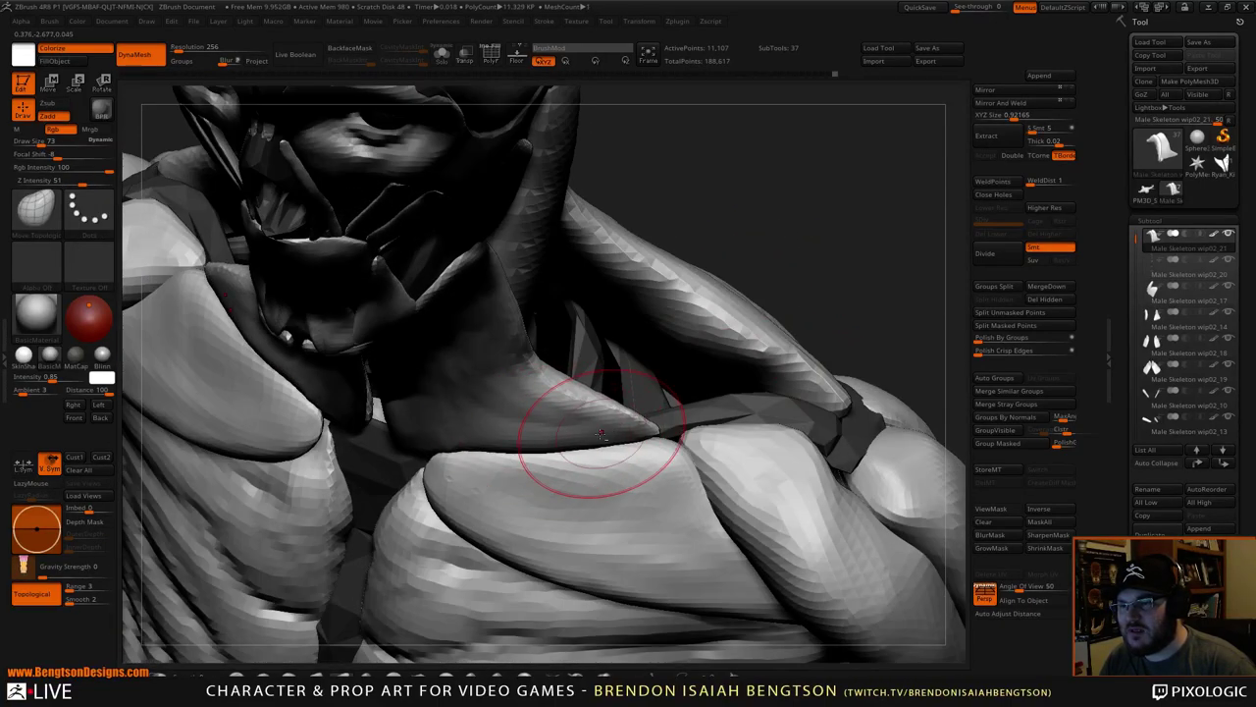
pyautogui.moveTo(856, 247); pyautogui.dragTo(505, 448)
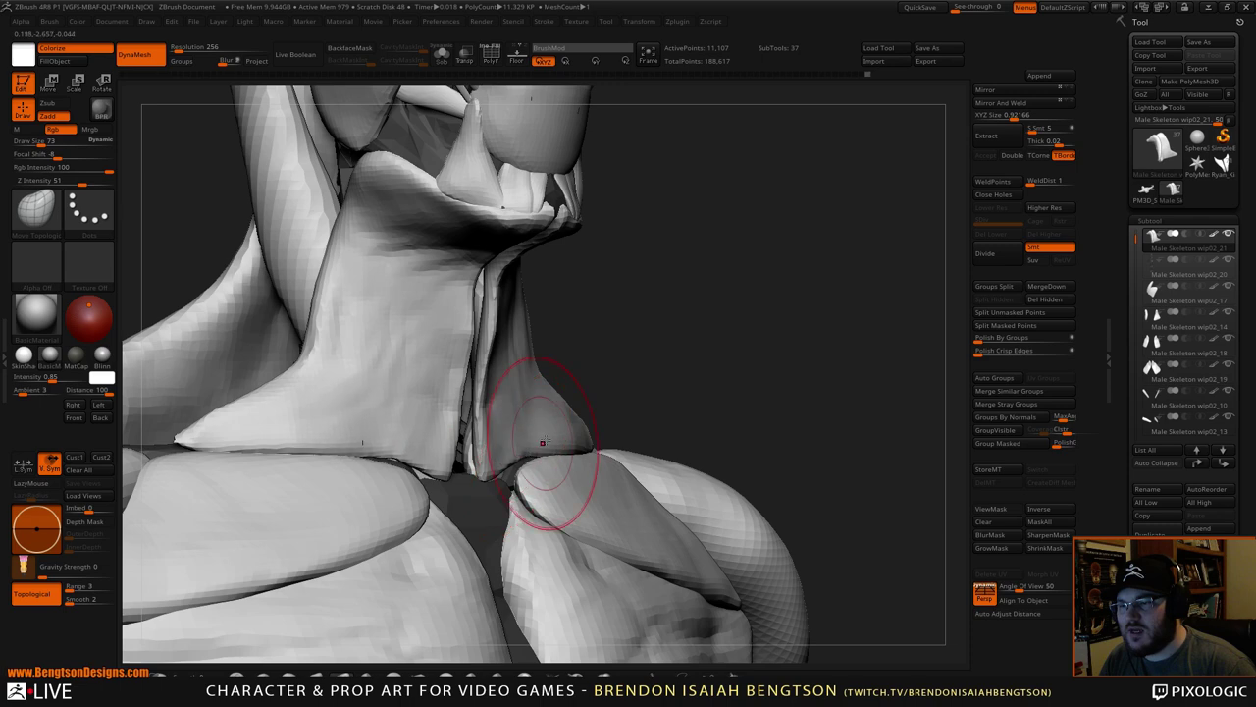
# - Refine the platysma sheets' flared lower outer corners along the collarbones with the Move Topological brush
pyautogui.moveTo(757, 353); pyautogui.dragTo(669, 377)
pyautogui.moveTo(583, 443); pyautogui.dragTo(586, 441)
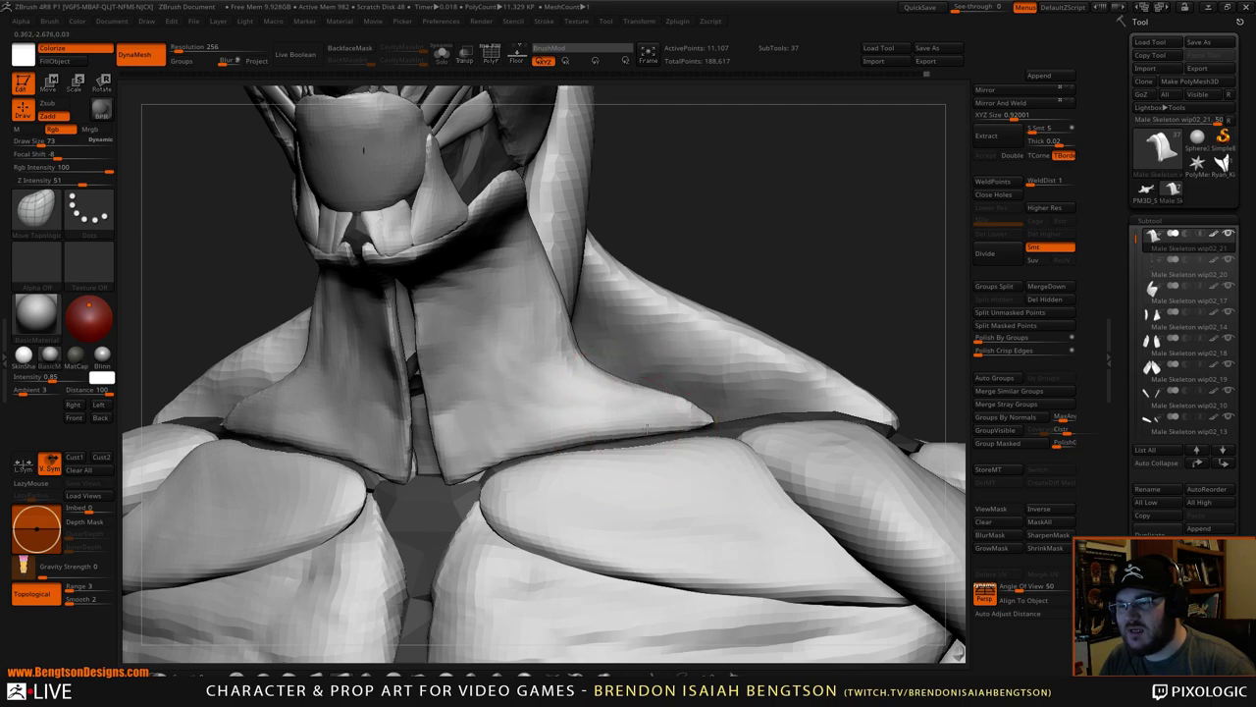
pyautogui.moveTo(878, 300)
pyautogui.keyDown('alt'); pyautogui.mouseDown()
pyautogui.moveTo(838, 241)
pyautogui.moveTo(841, 370)
pyautogui.moveTo(817, 275)
pyautogui.moveTo(913, 278)
pyautogui.moveTo(856, 279)
pyautogui.moveTo(861, 183)
pyautogui.moveTo(847, 339)
pyautogui.moveTo(875, 266)
pyautogui.moveTo(868, 284)
pyautogui.mouseUp(); pyautogui.keyUp('alt')
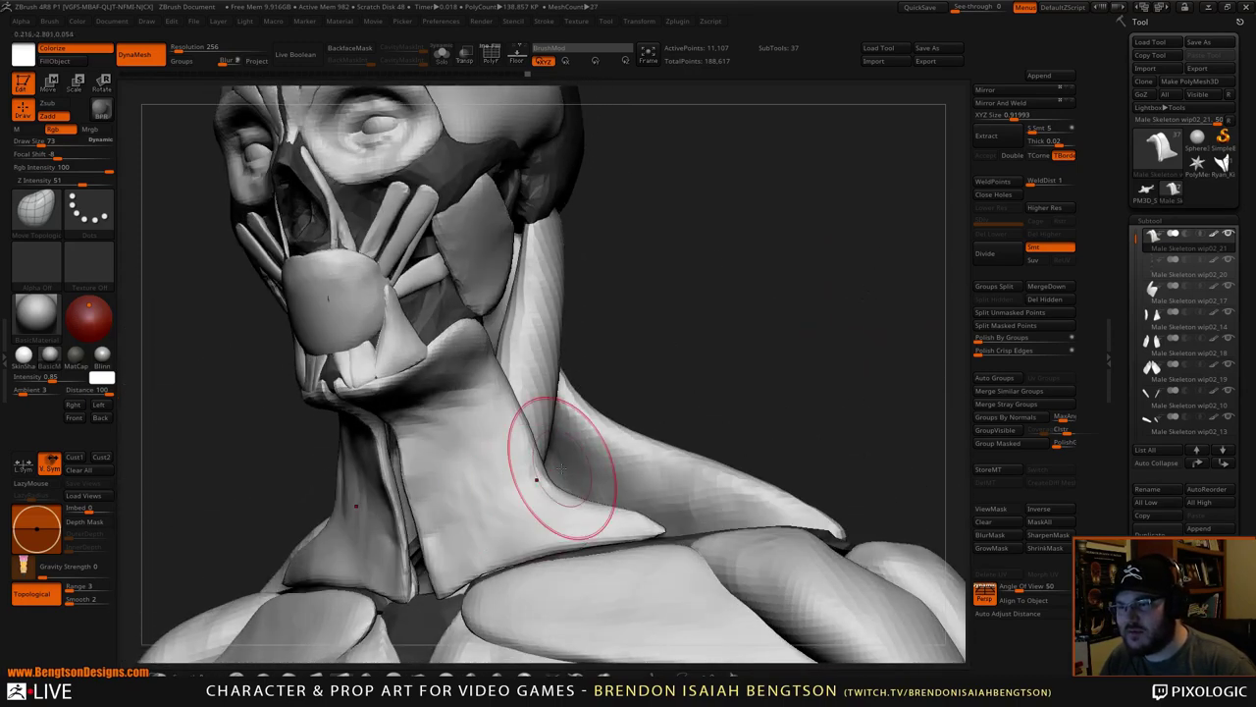
pyautogui.moveTo(709, 323)
pyautogui.mouseDown()
pyautogui.moveTo(677, 382)
pyautogui.moveTo(589, 471)
pyautogui.moveTo(589, 500)
pyautogui.moveTo(640, 530)
pyautogui.mouseUp()
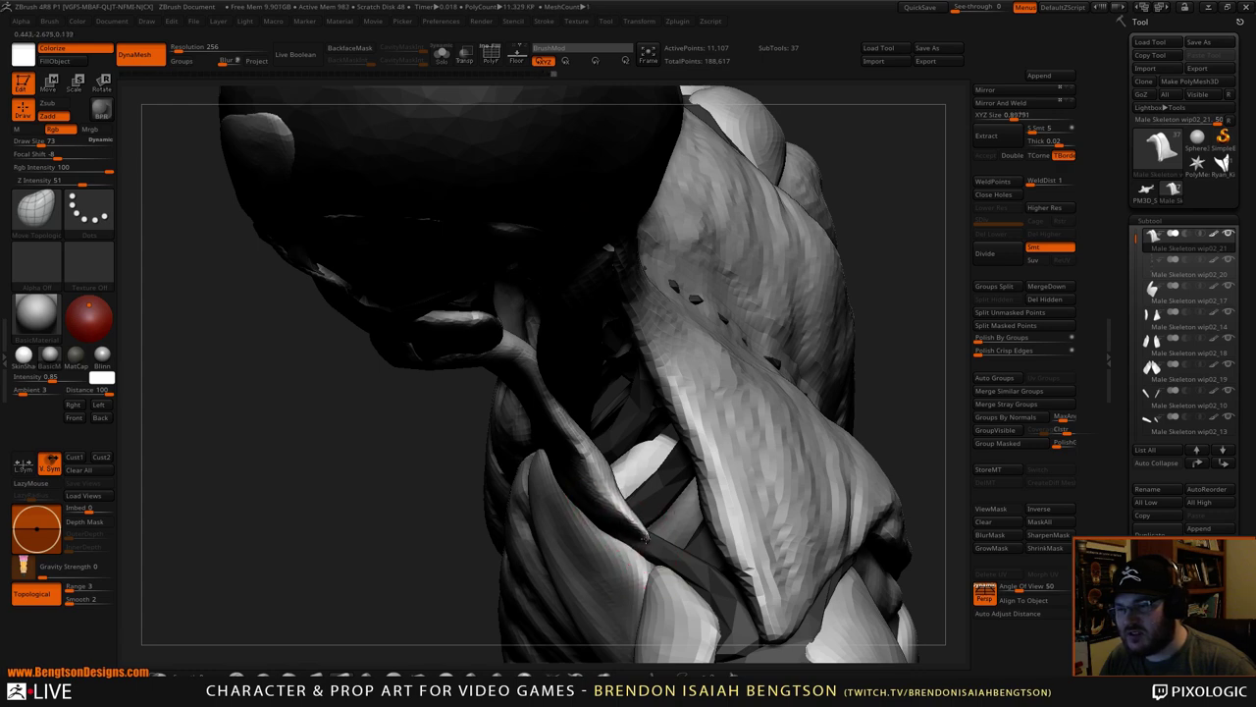
pyautogui.moveTo(889, 272); pyautogui.dragTo(853, 317)
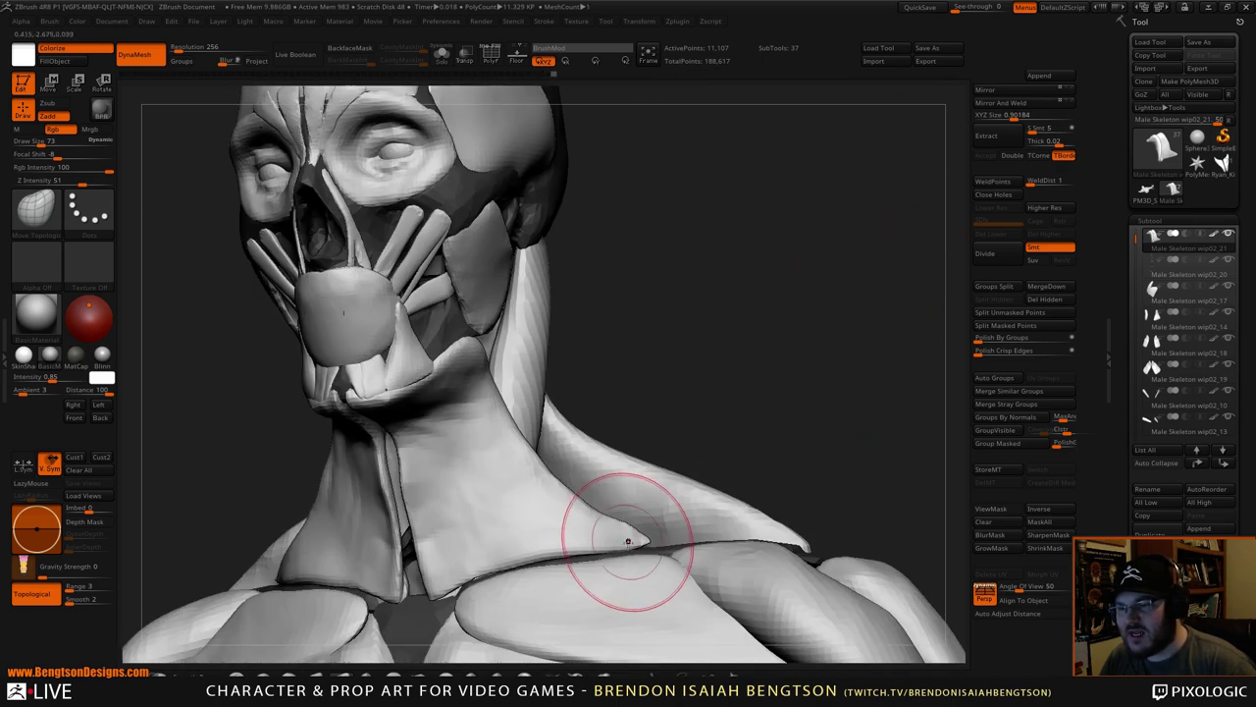
pyautogui.moveTo(628, 540)
pyautogui.mouseDown()
pyautogui.moveTo(660, 553)
pyautogui.moveTo(602, 548)
pyautogui.mouseUp()
pyautogui.moveTo(672, 365)
pyautogui.mouseDown()
pyautogui.moveTo(694, 369)
pyautogui.moveTo(471, 540)
pyautogui.mouseUp()
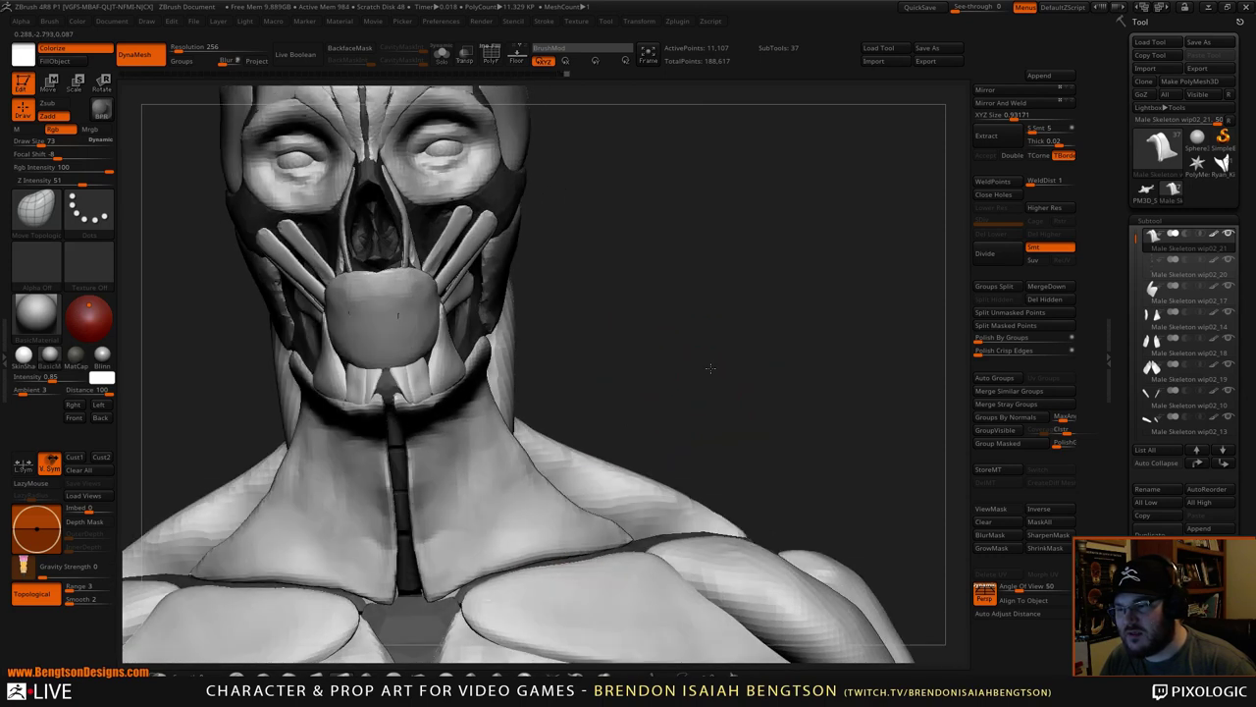
# - Reduce the draw size to 49 and reshape the platysma's lower inner corners beside the notch between the collarbones
pyautogui.press('space')
pyautogui.click(464, 573)
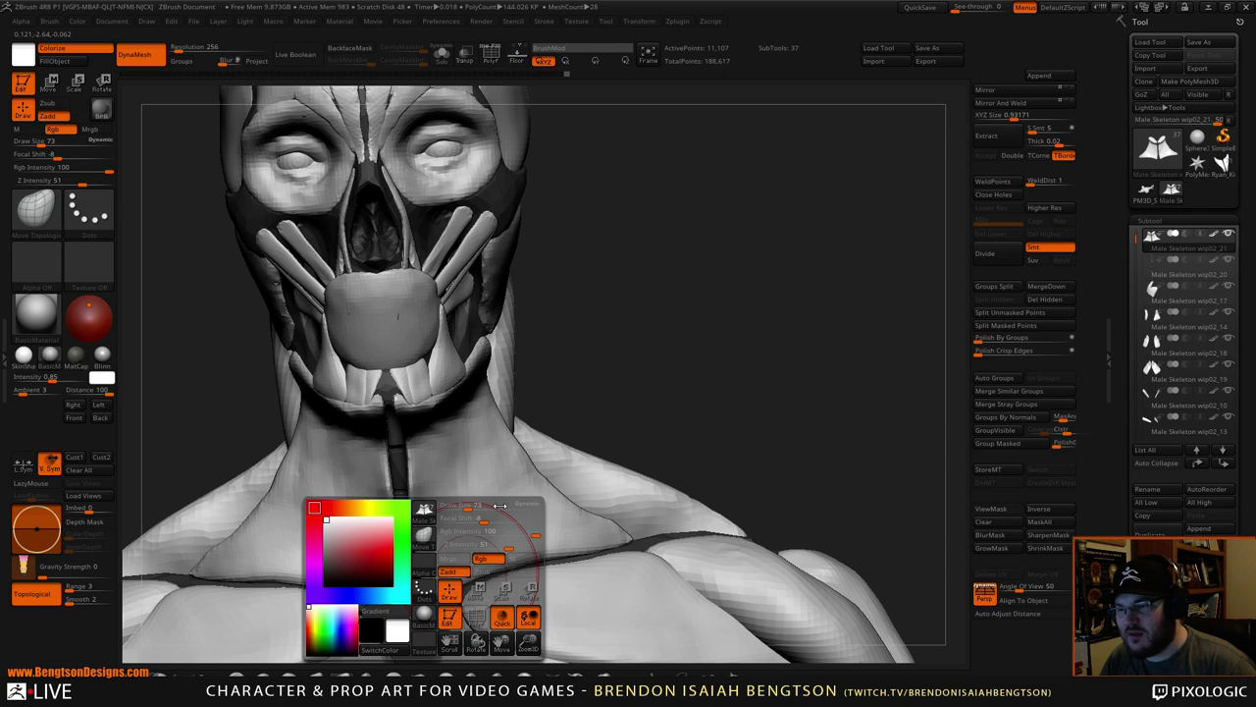
pyautogui.keyDown('alt'); pyautogui.moveTo(833, 284); pyautogui.dragTo(830, 118); pyautogui.keyUp('alt')
pyautogui.moveTo(810, 255); pyautogui.dragTo(740, 278)
pyautogui.press('space')
pyautogui.scroll(-3, 550, 368)
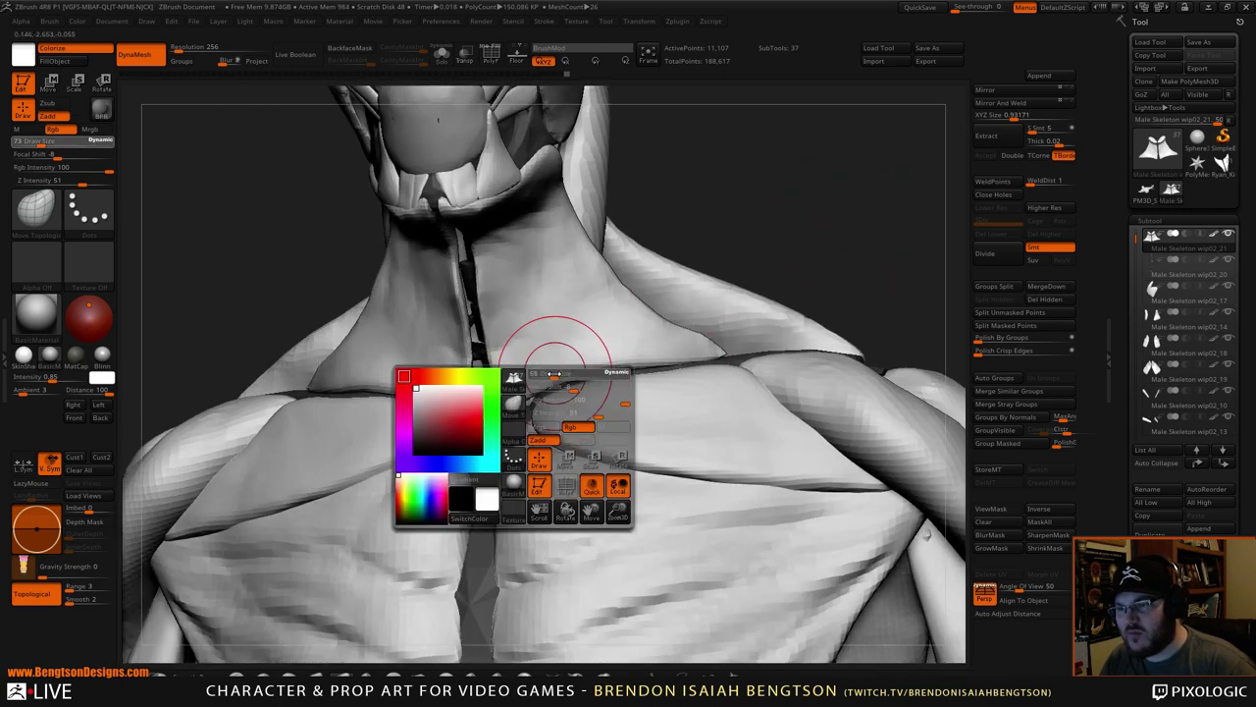
pyautogui.moveTo(517, 401)
pyautogui.mouseDown()
pyautogui.moveTo(497, 403)
pyautogui.moveTo(532, 396)
pyautogui.mouseUp()
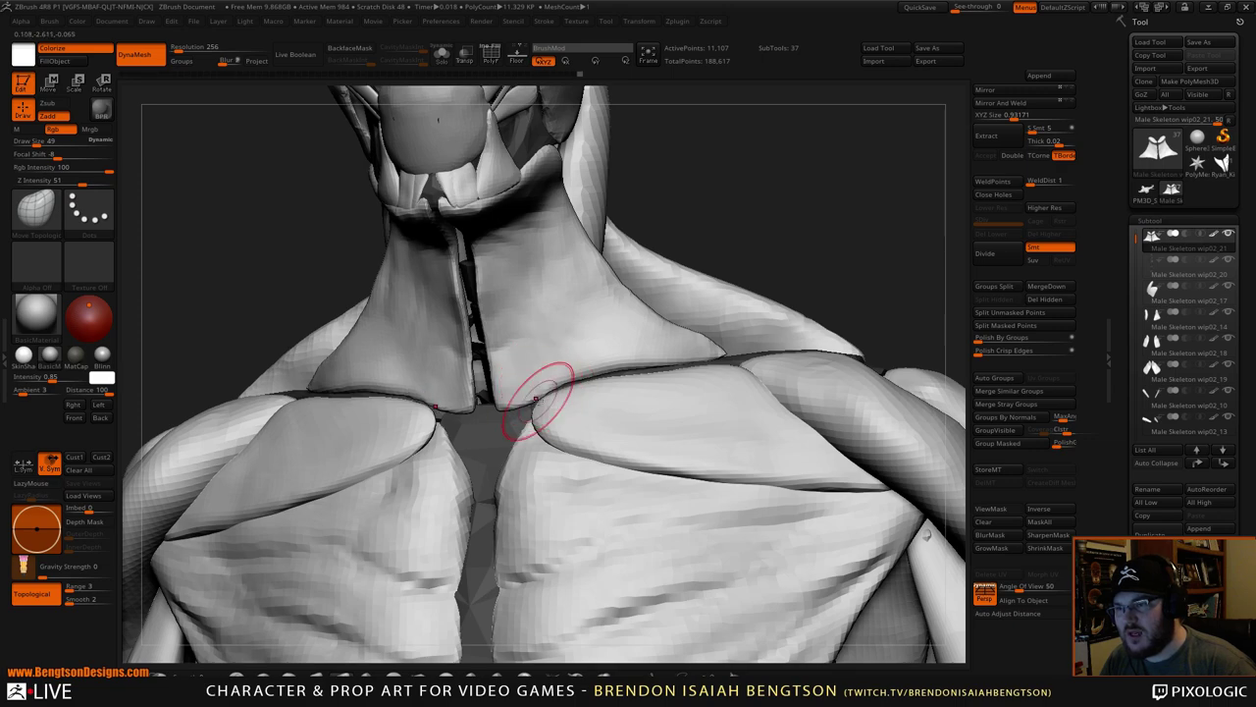
# - Flatten the platysma's surface below the jaw and along its outer neck edge with the TrimDynamic brush
pyautogui.moveTo(864, 255)
pyautogui.mouseDown()
pyautogui.moveTo(883, 216)
pyautogui.moveTo(844, 222)
pyautogui.moveTo(850, 269)
pyautogui.moveTo(830, 220)
pyautogui.moveTo(841, 281)
pyautogui.moveTo(814, 284)
pyautogui.moveTo(828, 265)
pyautogui.moveTo(867, 263)
pyautogui.moveTo(874, 324)
pyautogui.moveTo(885, 287)
pyautogui.moveTo(855, 289)
pyautogui.moveTo(841, 353)
pyautogui.mouseUp()
pyautogui.click(447, 674)
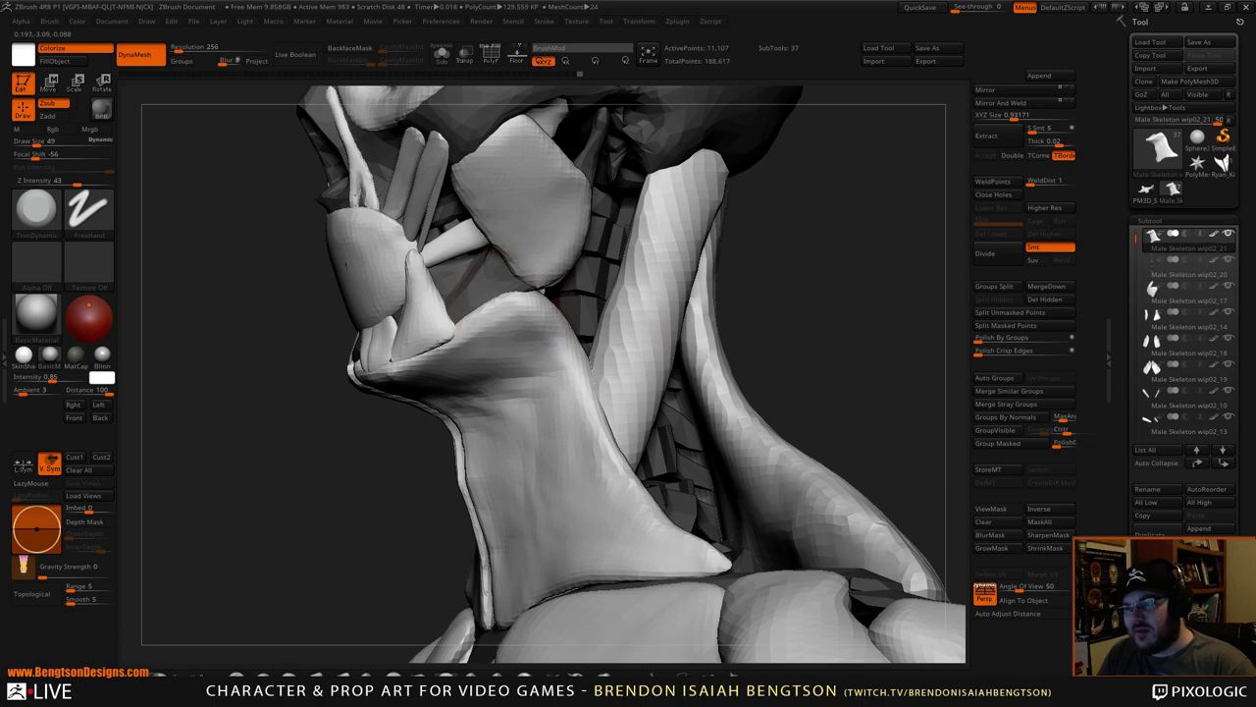
pyautogui.moveTo(485, 327); pyautogui.dragTo(426, 364)
pyautogui.moveTo(538, 312); pyautogui.dragTo(453, 337)
pyautogui.moveTo(546, 327)
pyautogui.mouseDown()
pyautogui.moveTo(528, 301)
pyautogui.moveTo(579, 409)
pyautogui.mouseUp()
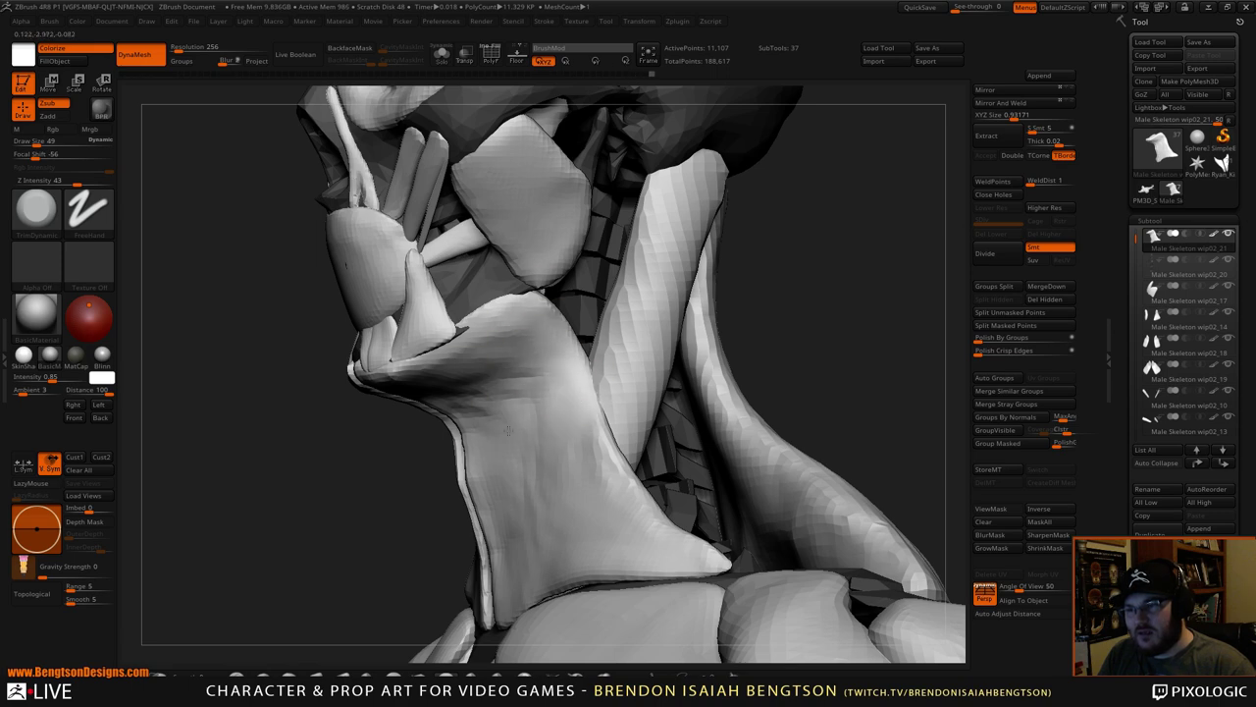
pyautogui.moveTo(818, 253); pyautogui.dragTo(732, 267)
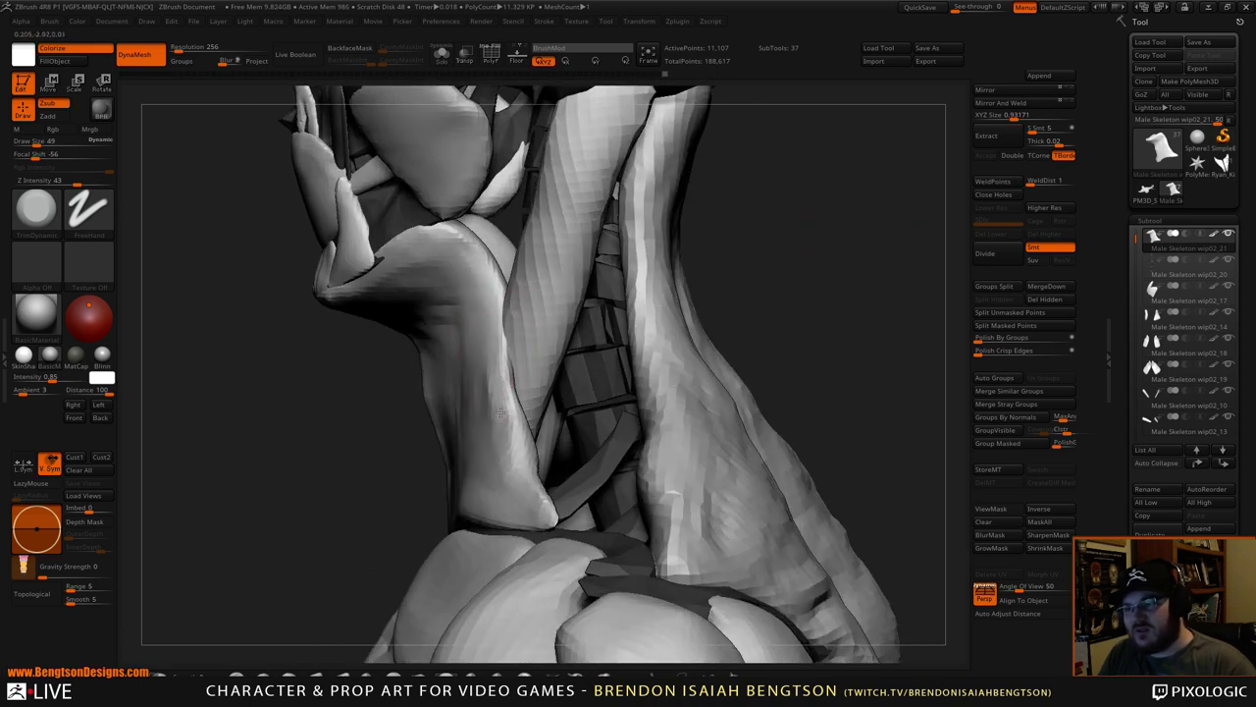
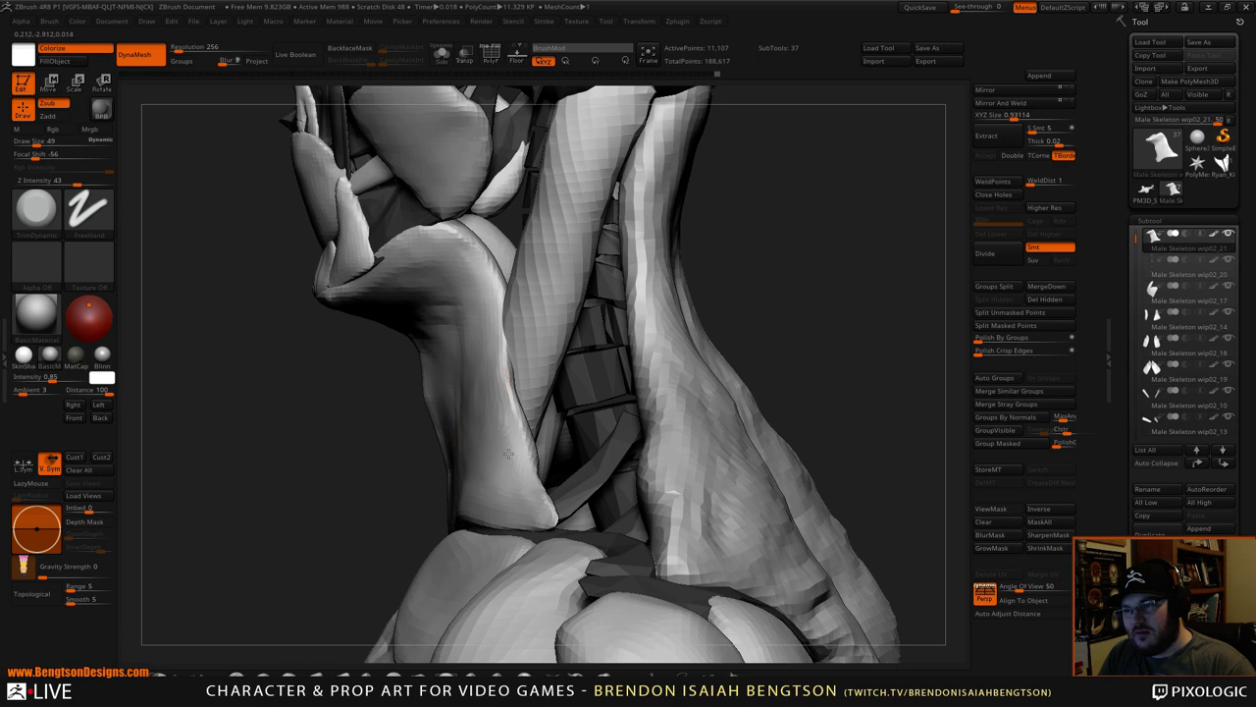
pyautogui.moveTo(711, 230); pyautogui.dragTo(795, 231)
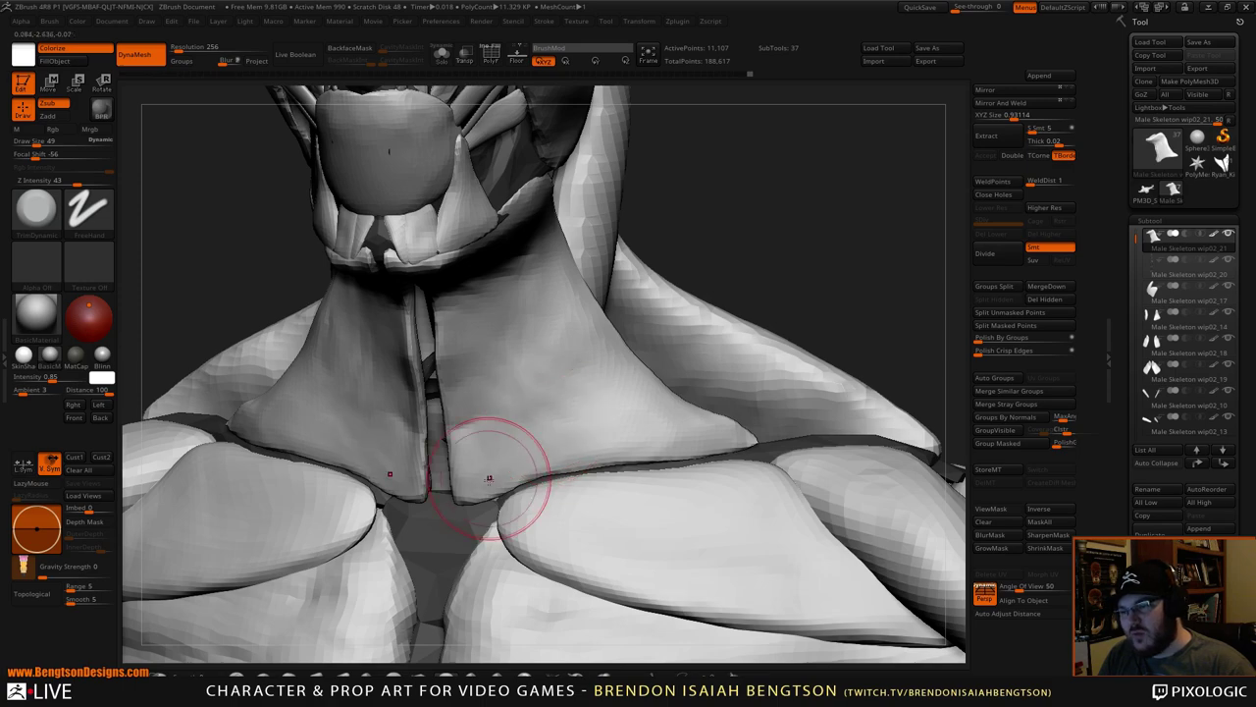
# - Switch to the Move Topological brush and adjust the platysma's upper and outer edges along the jawline
pyautogui.moveTo(786, 224)
pyautogui.keyDown('alt'); pyautogui.mouseDown()
pyautogui.moveTo(788, 196)
pyautogui.moveTo(779, 252)
pyautogui.moveTo(855, 239)
pyautogui.moveTo(762, 451)
pyautogui.moveTo(794, 396)
pyautogui.moveTo(737, 414)
pyautogui.moveTo(777, 441)
pyautogui.mouseUp(); pyautogui.keyUp('alt')
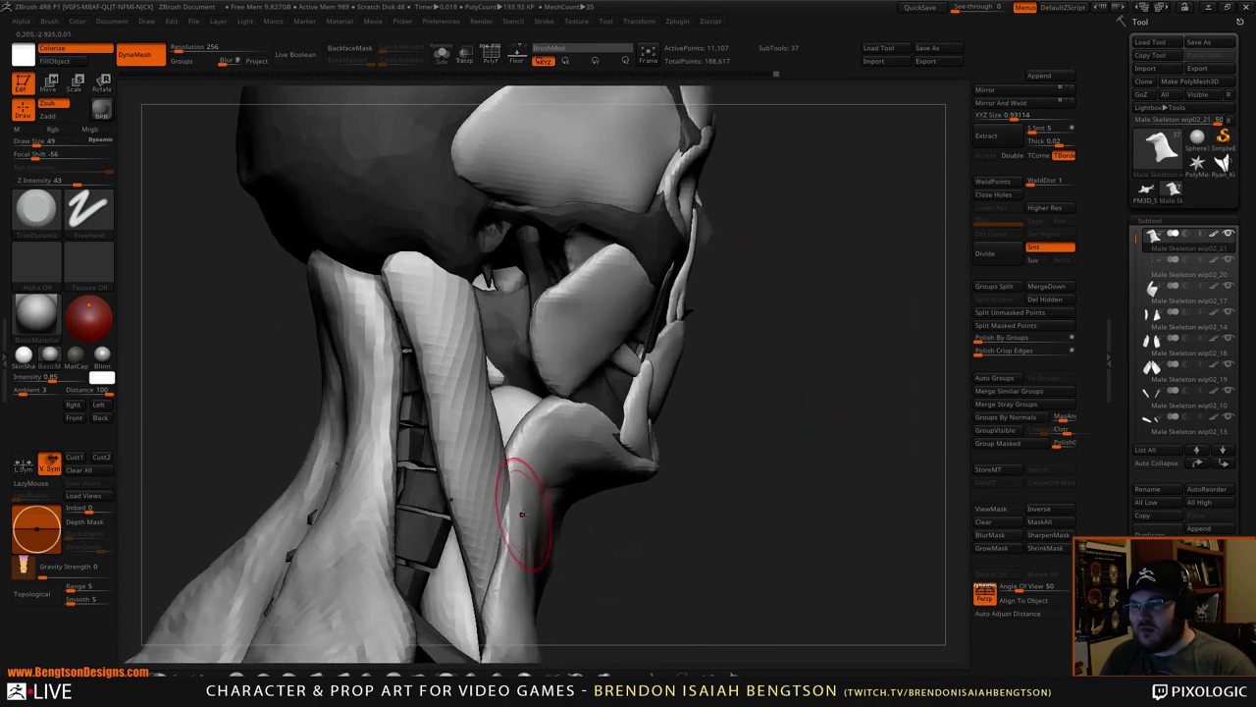
pyautogui.press('b')
pyautogui.press('m')
pyautogui.press('t')
pyautogui.moveTo(520, 485); pyautogui.dragTo(518, 467)
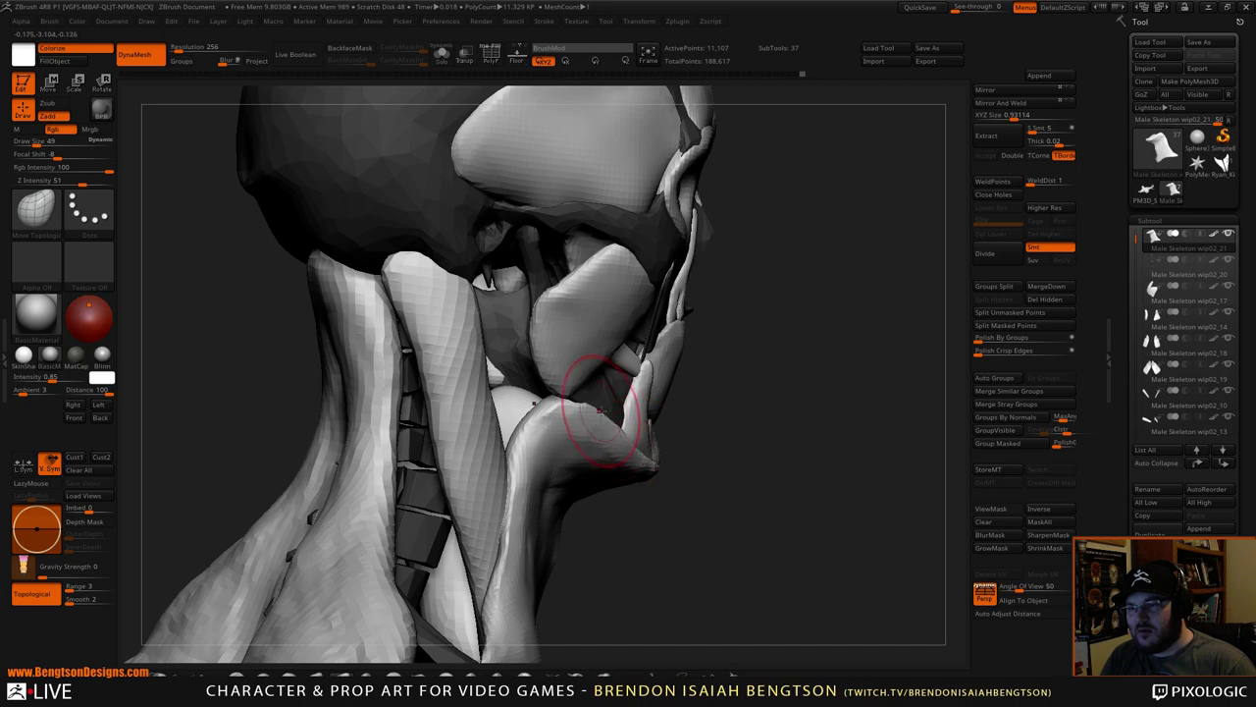
pyautogui.moveTo(844, 383); pyautogui.dragTo(707, 398)
pyautogui.moveTo(848, 312); pyautogui.dragTo(628, 351, button='right')
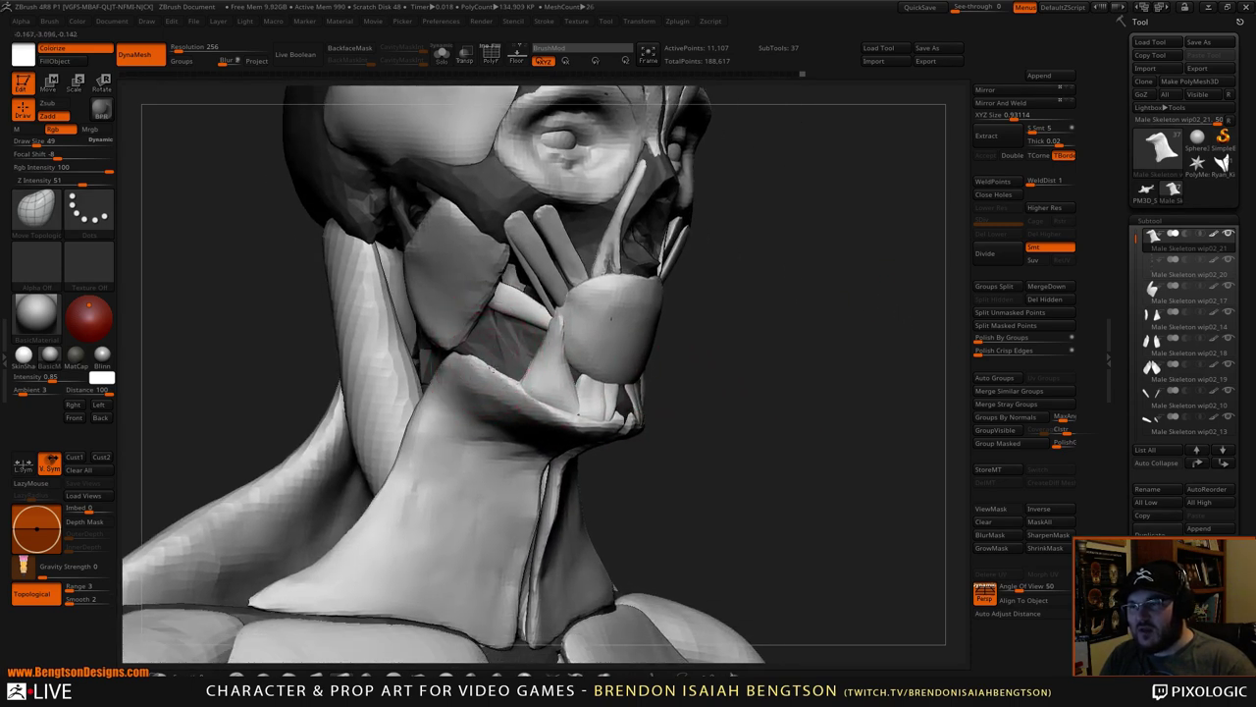
pyautogui.moveTo(491, 353); pyautogui.dragTo(496, 358, button='right')
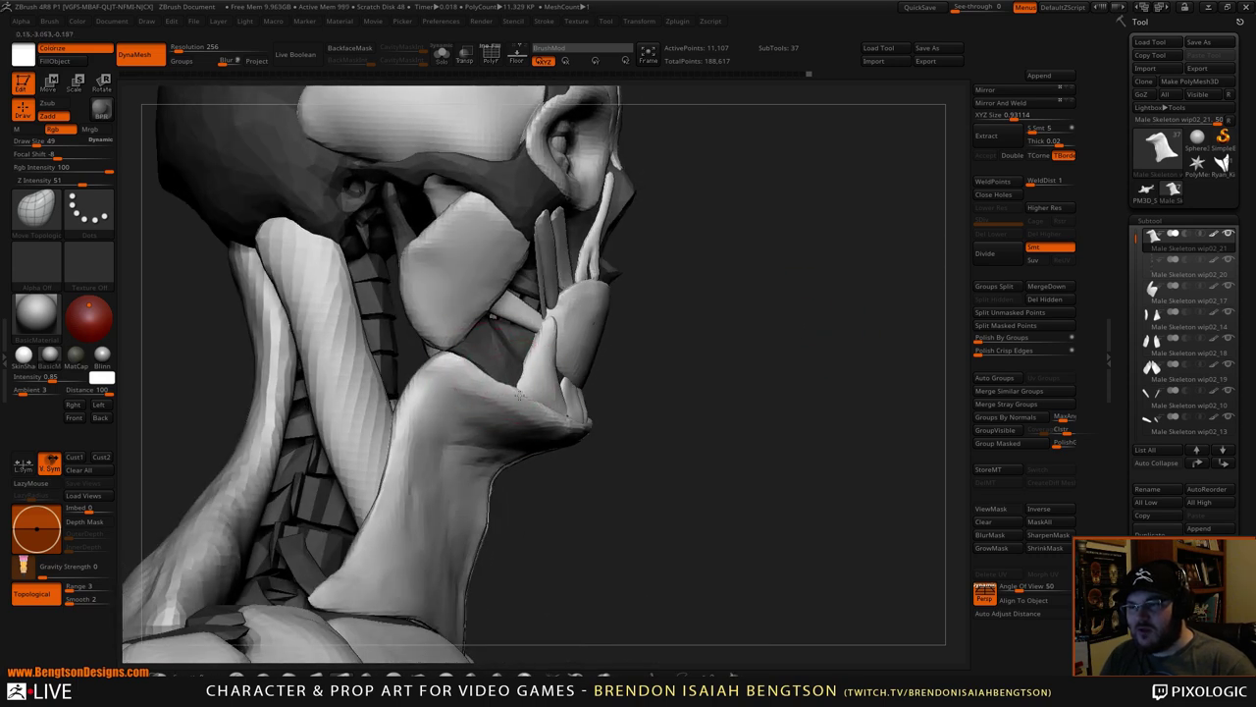
pyautogui.moveTo(550, 418); pyautogui.dragTo(542, 425)
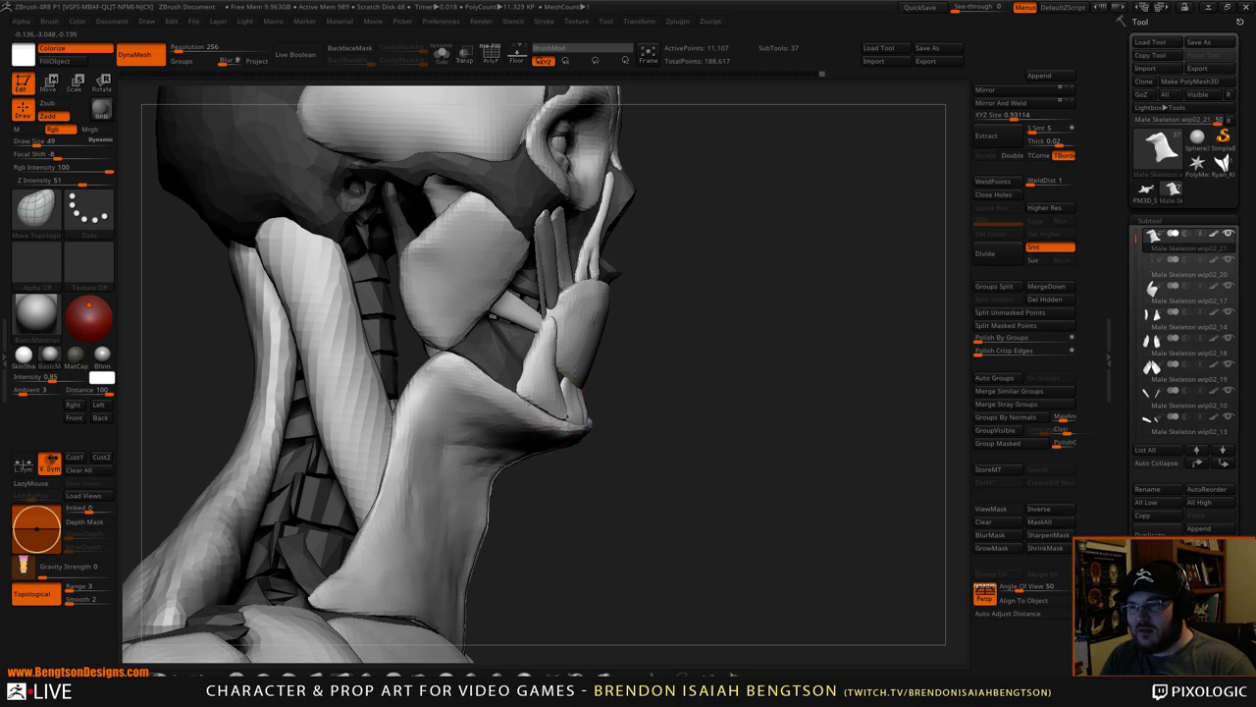
# - Reduce the draw size to 19, adjust the platysma's upper inner corners under the chin and smooth the area
pyautogui.moveTo(734, 388); pyautogui.dragTo(633, 398)
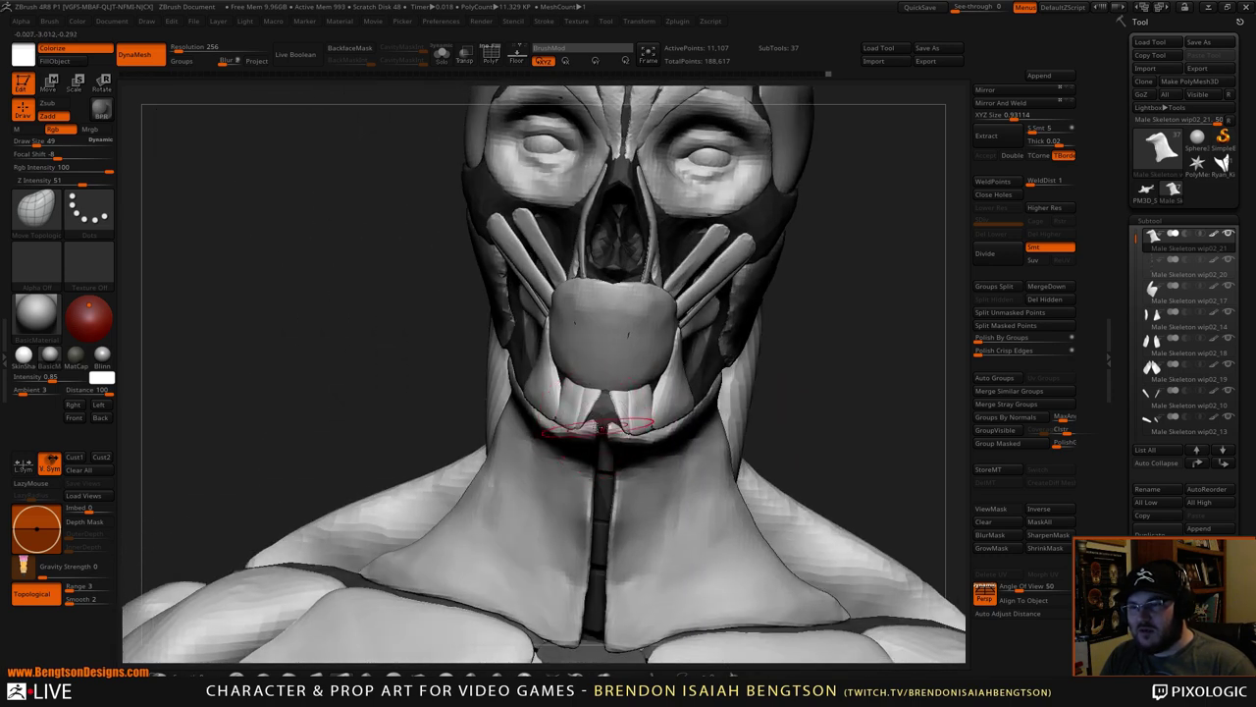
pyautogui.press('space')
pyautogui.moveTo(593, 427); pyautogui.dragTo(592, 427)
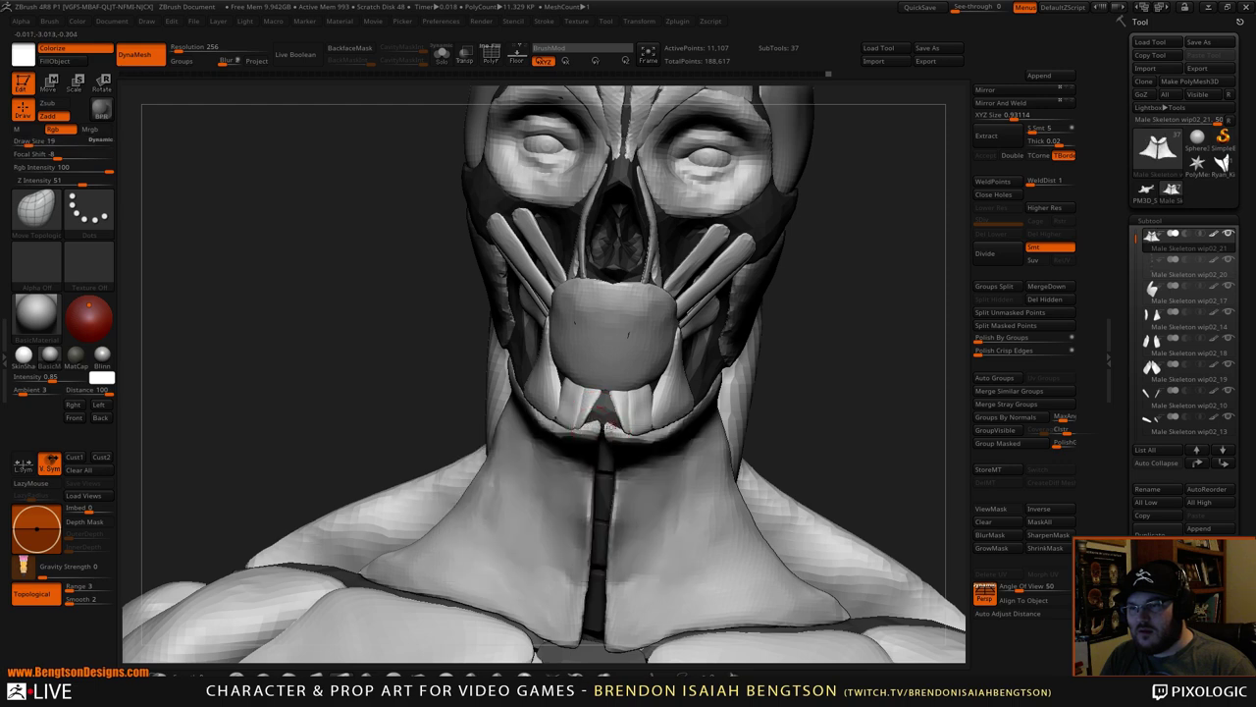
pyautogui.moveTo(875, 367); pyautogui.dragTo(846, 261)
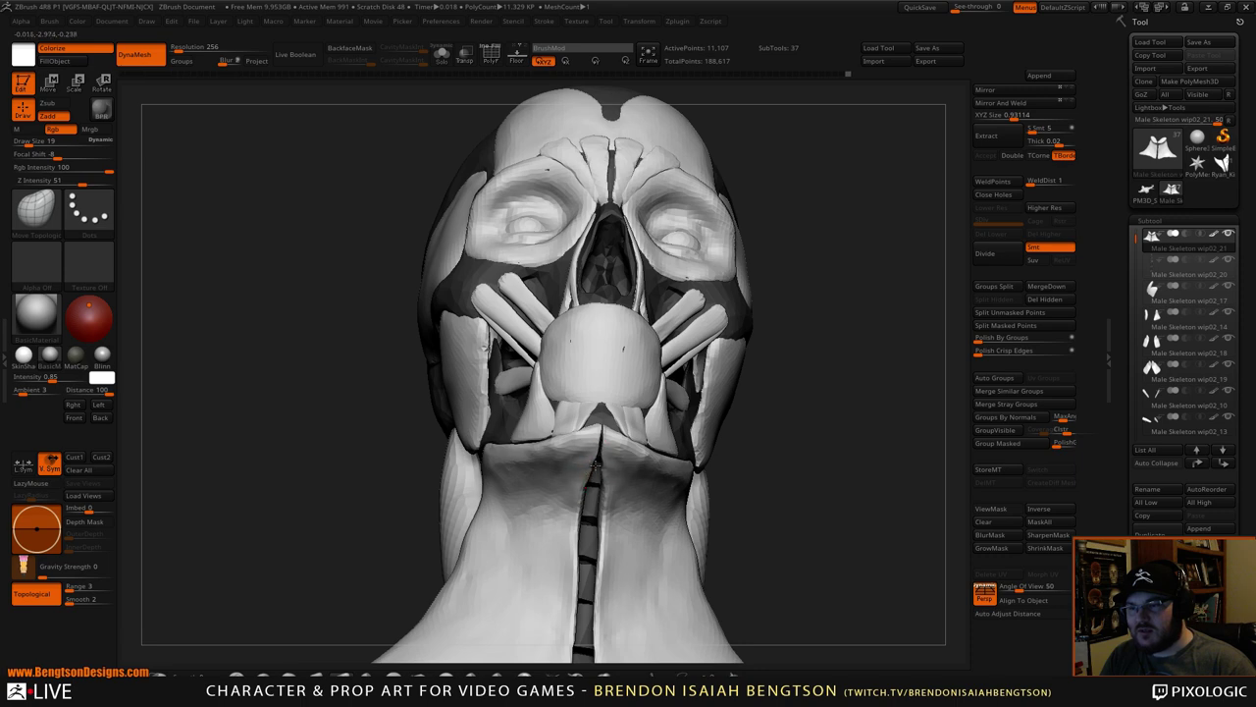
pyautogui.keyDown('shift'); pyautogui.moveTo(603, 445); pyautogui.dragTo(581, 458); pyautogui.keyUp('shift')
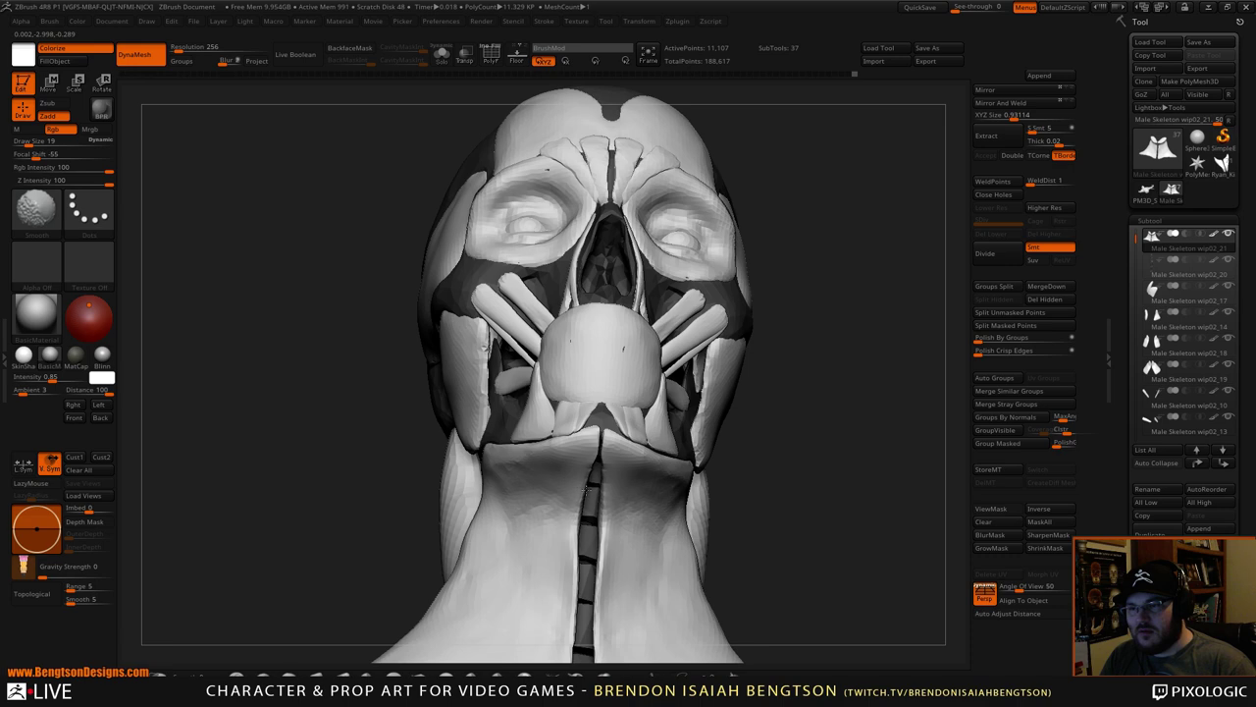
# - Make the temple muscle the active subtool and set the draw size to 30
pyautogui.moveTo(850, 350)
pyautogui.mouseDown()
pyautogui.moveTo(881, 421)
pyautogui.moveTo(878, 370)
pyautogui.moveTo(856, 339)
pyautogui.mouseUp()
pyautogui.moveTo(856, 337); pyautogui.dragTo(621, 406, button='right')
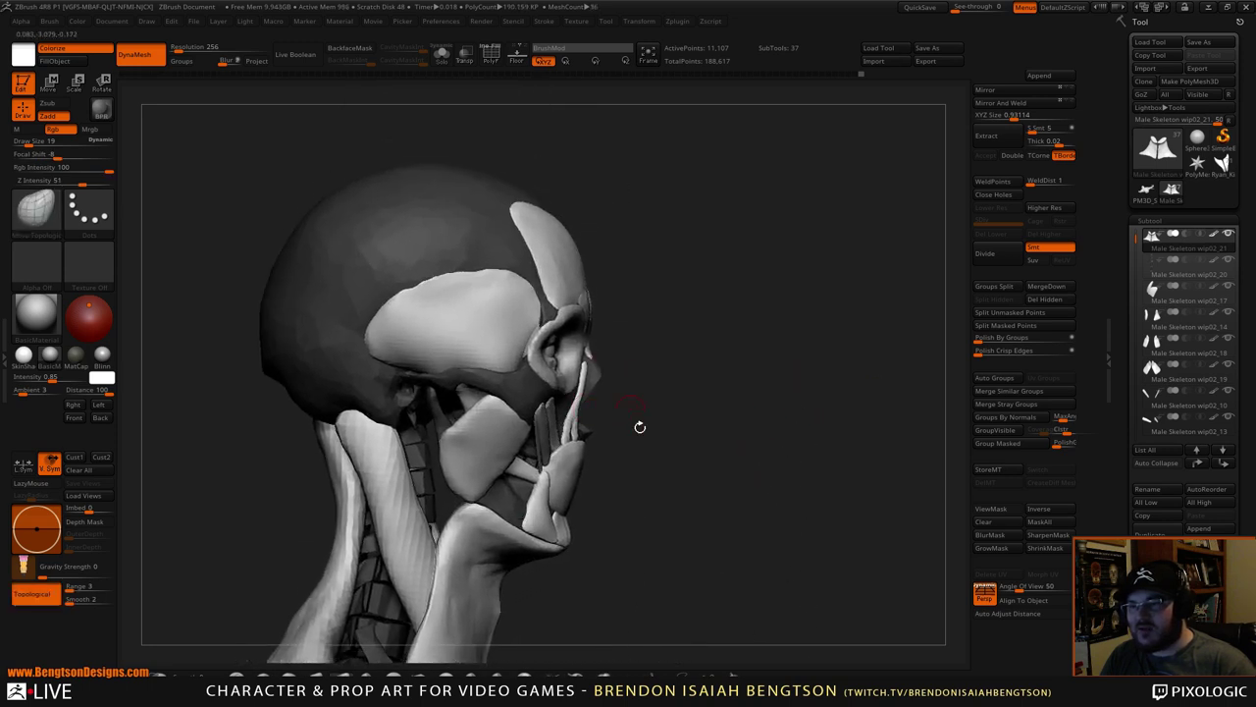
pyautogui.keyDown('alt'); pyautogui.moveTo(785, 505); pyautogui.dragTo(769, 540, button='right'); pyautogui.keyUp('alt')
pyautogui.keyDown('alt'); pyautogui.click(472, 351); pyautogui.keyUp('alt')
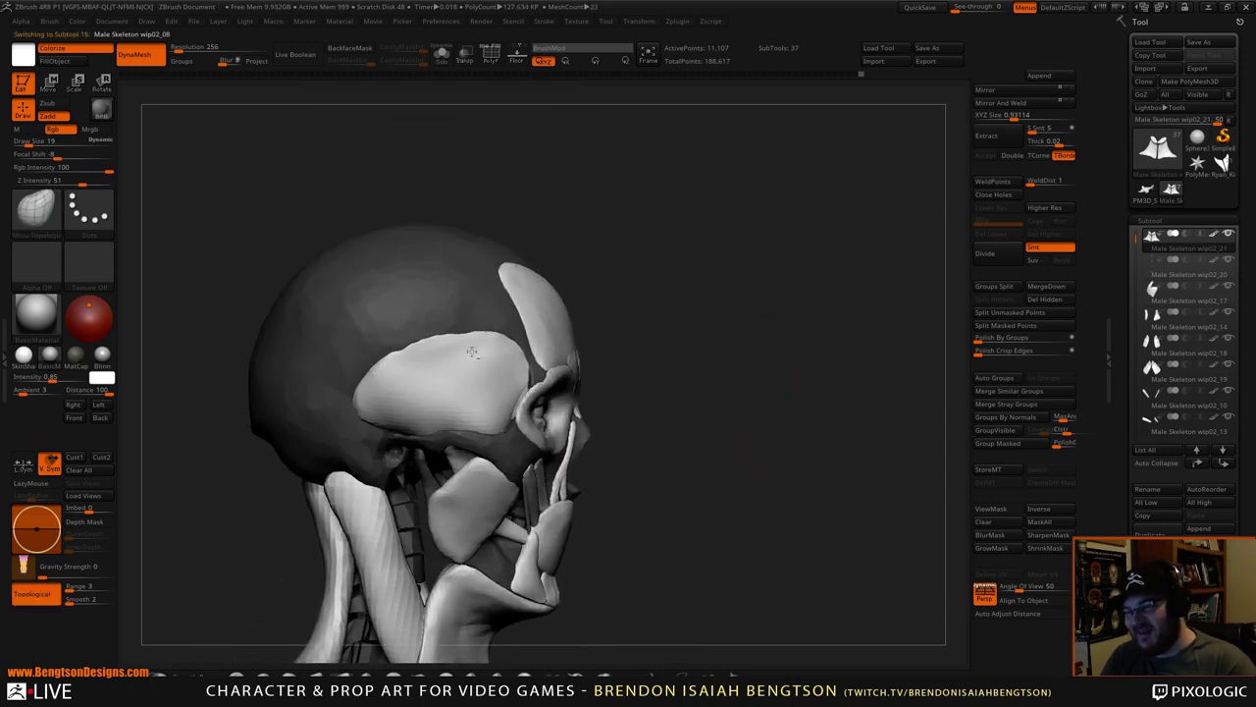
pyautogui.press('space')
pyautogui.moveTo(446, 327); pyautogui.dragTo(459, 327)
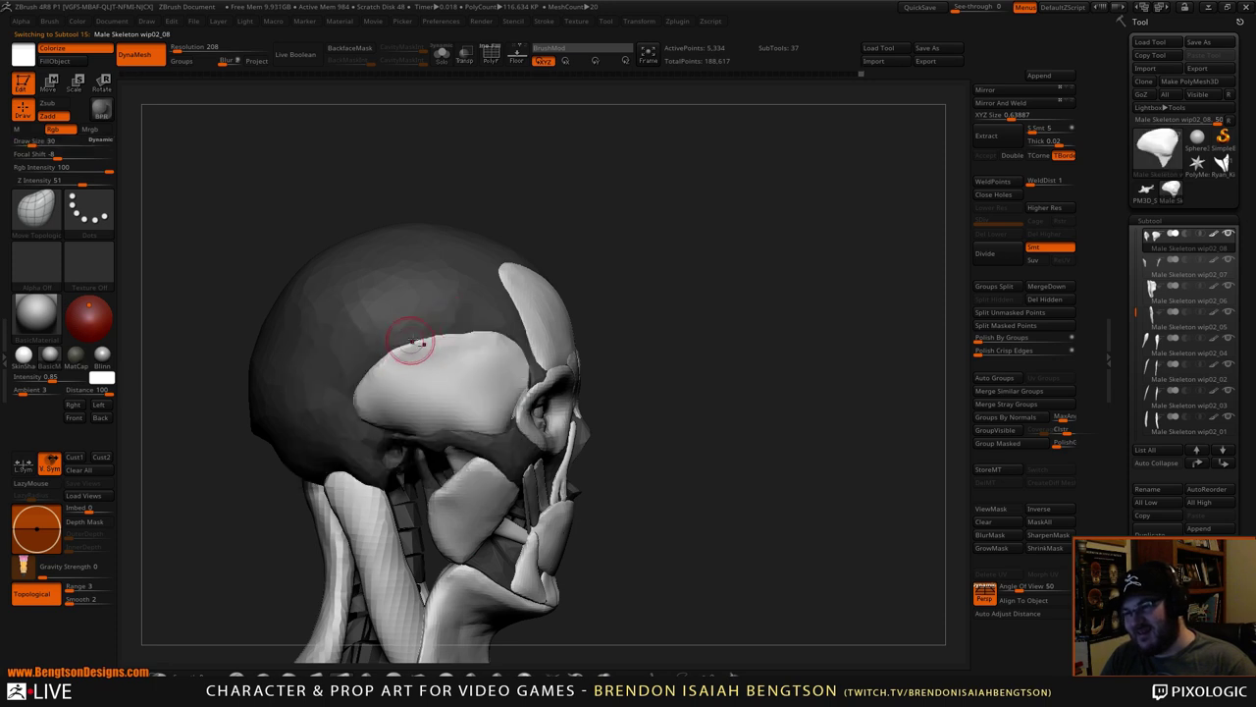
# - Make the forehead muscle the active subtool and switch to the DamStandard brush
pyautogui.moveTo(684, 311); pyautogui.dragTo(743, 357, button='right')
pyautogui.keyDown('alt'); pyautogui.moveTo(743, 357); pyautogui.dragTo(727, 520); pyautogui.keyUp('alt')
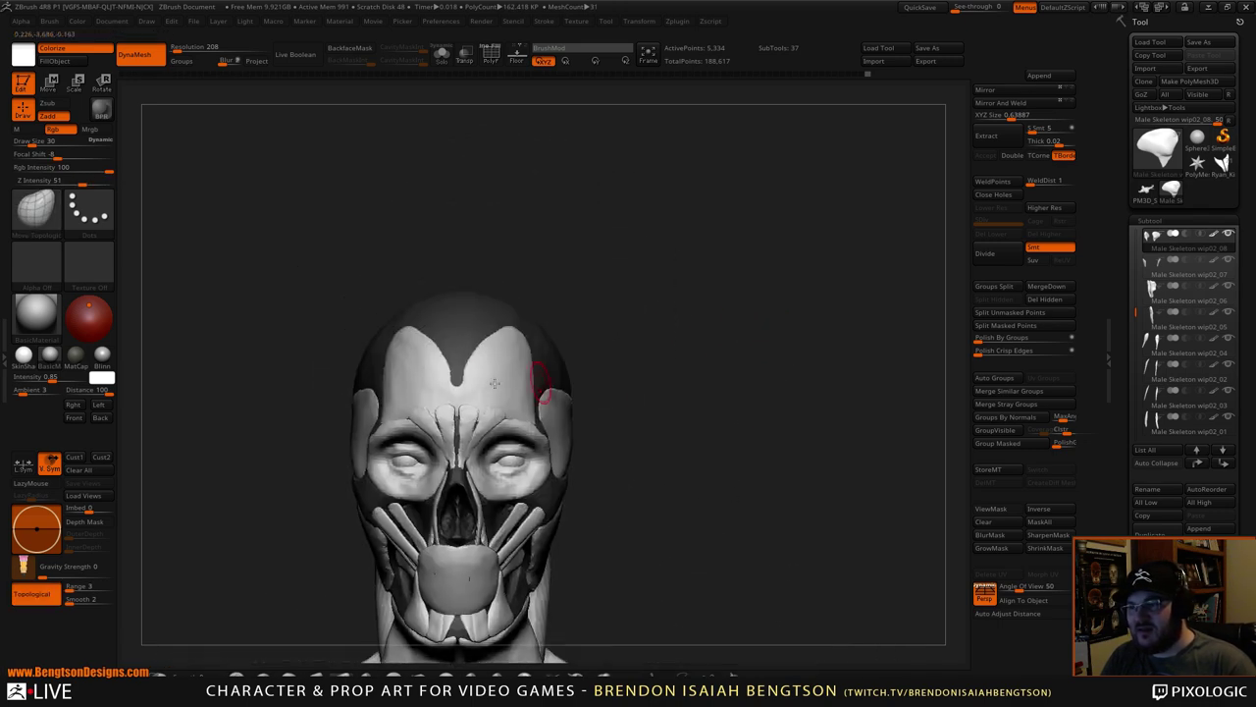
pyautogui.keyDown('alt'); pyautogui.click(504, 376); pyautogui.keyUp('alt')
pyautogui.keyDown('alt'); pyautogui.moveTo(735, 318); pyautogui.dragTo(786, 341); pyautogui.keyUp('alt')
pyautogui.moveTo(735, 455)
pyautogui.keyDown('alt'); pyautogui.mouseDown()
pyautogui.moveTo(798, 241)
pyautogui.moveTo(796, 325)
pyautogui.moveTo(822, 285)
pyautogui.mouseUp(); pyautogui.keyUp('alt')
pyautogui.press('b')
pyautogui.press('d')
pyautogui.press('s')
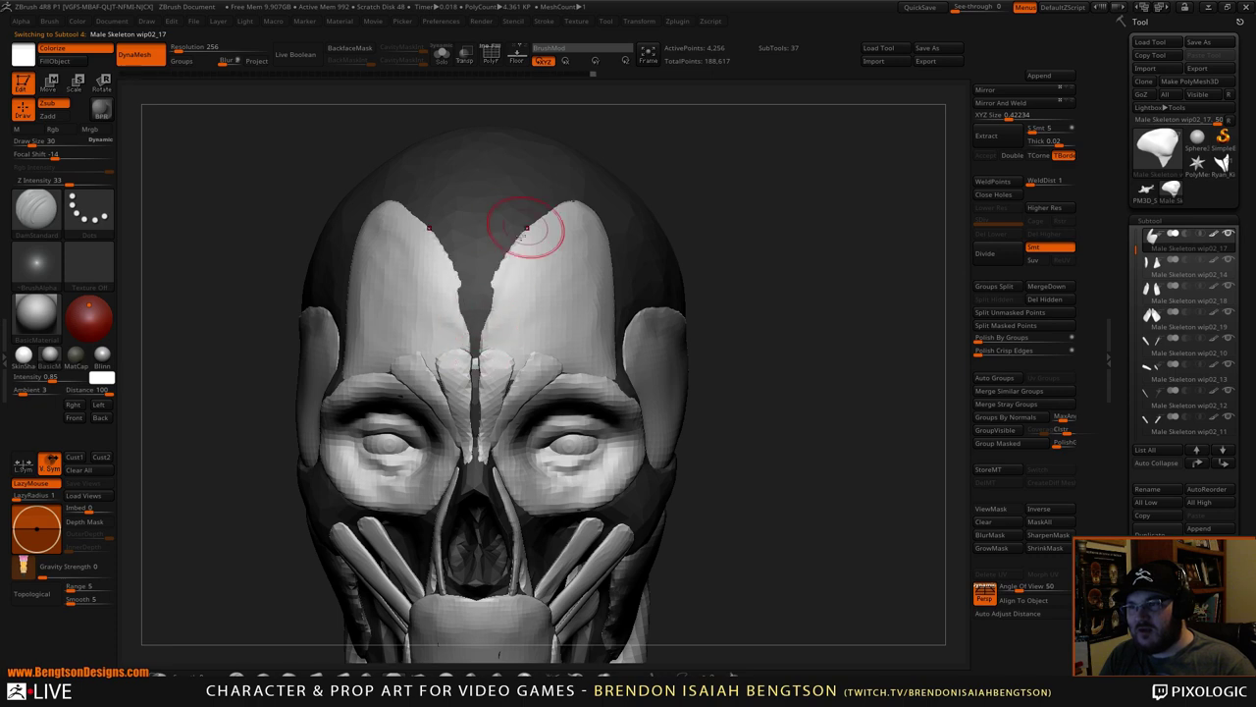
# - Examine the face, neck and shoulder muscles from the front and at slight angles
pyautogui.keyDown('alt'); pyautogui.moveTo(822, 270); pyautogui.dragTo(841, 151); pyautogui.keyUp('alt')
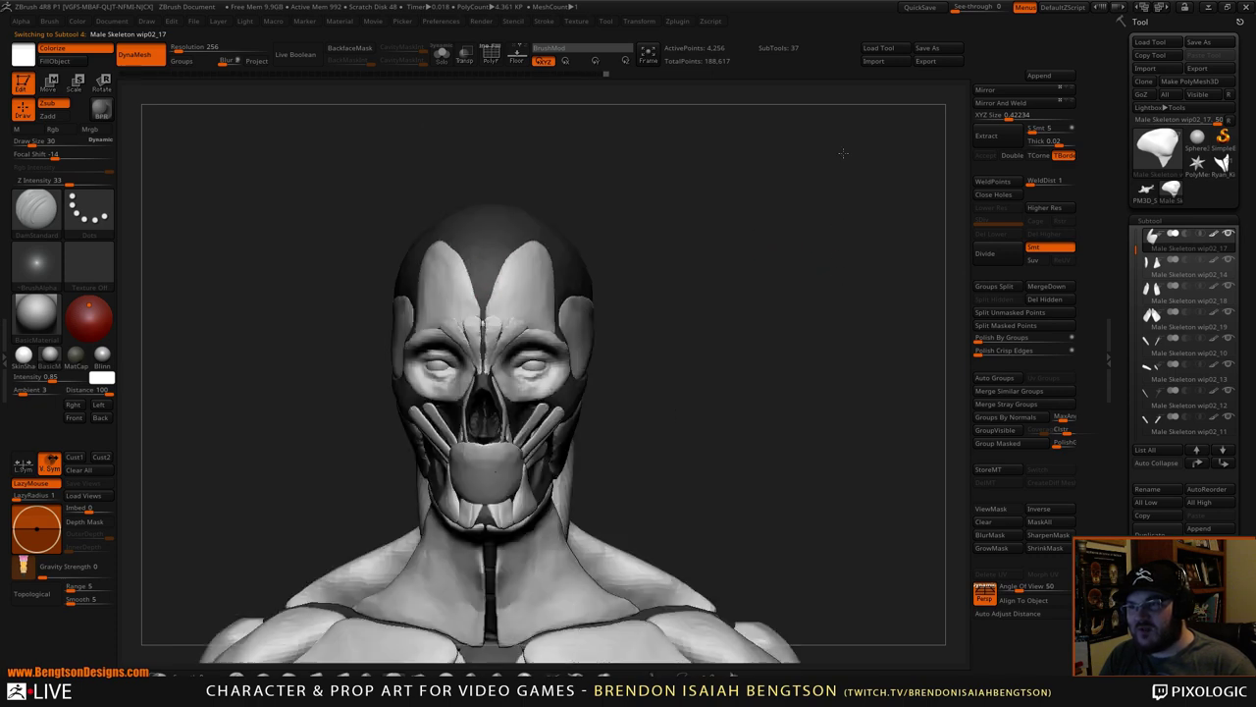
pyautogui.moveTo(827, 240)
pyautogui.mouseDown()
pyautogui.moveTo(782, 245)
pyautogui.moveTo(827, 251)
pyautogui.mouseUp()
pyautogui.moveTo(825, 250); pyautogui.dragTo(752, 373, button='right')
pyautogui.keyDown('alt'); pyautogui.moveTo(752, 373); pyautogui.dragTo(850, 247); pyautogui.keyUp('alt')
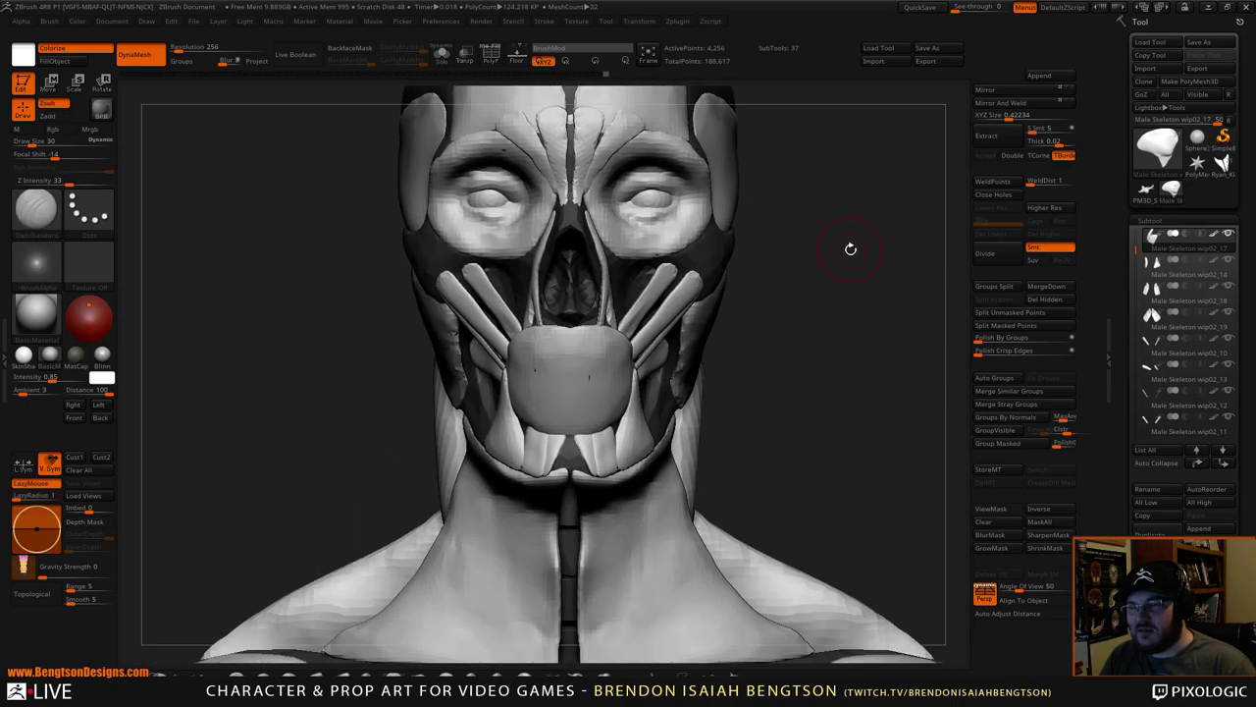
pyautogui.keyDown('alt'); pyautogui.moveTo(861, 317); pyautogui.dragTo(776, 400); pyautogui.keyUp('alt')
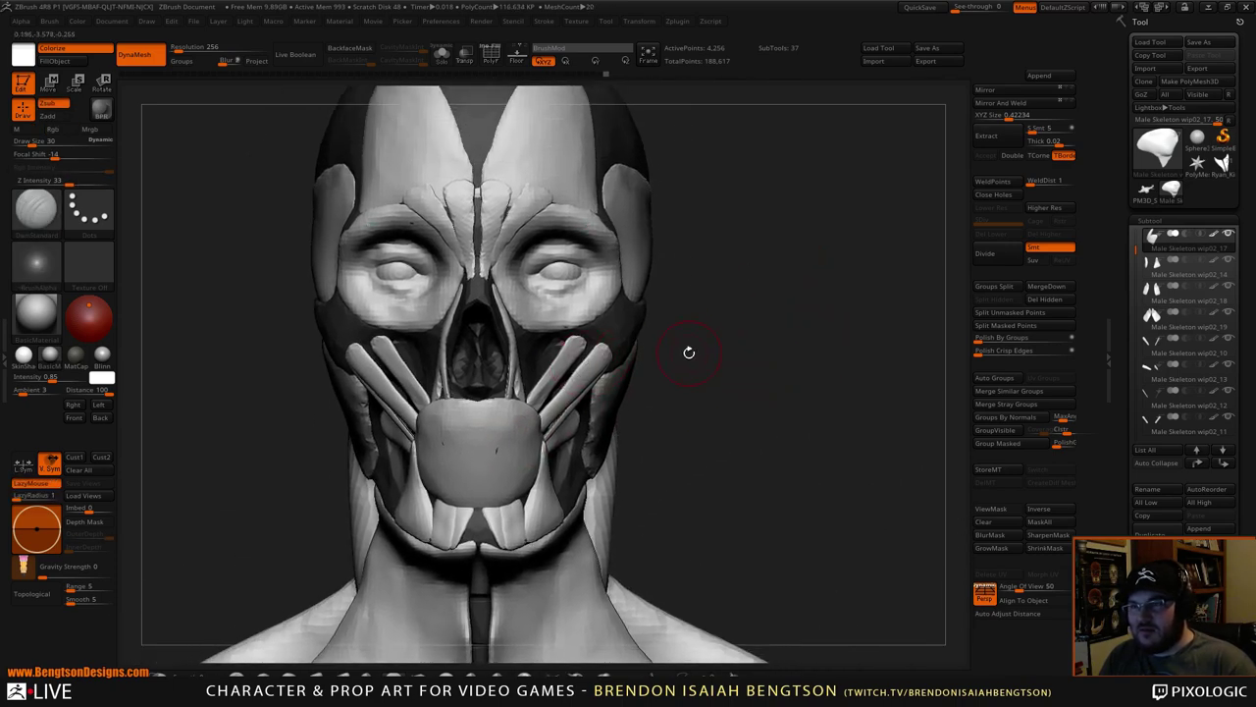
pyautogui.moveTo(691, 346); pyautogui.dragTo(831, 317, button='right')
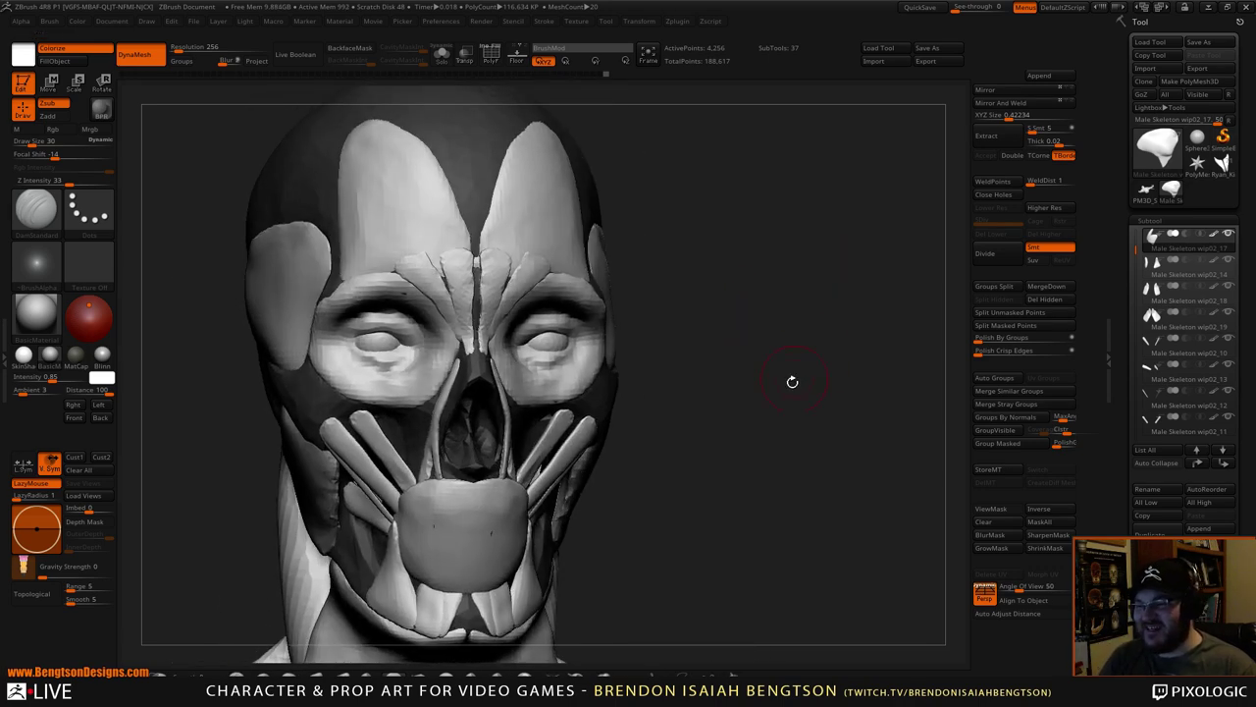
pyautogui.moveTo(792, 380); pyautogui.dragTo(788, 280, button='right')
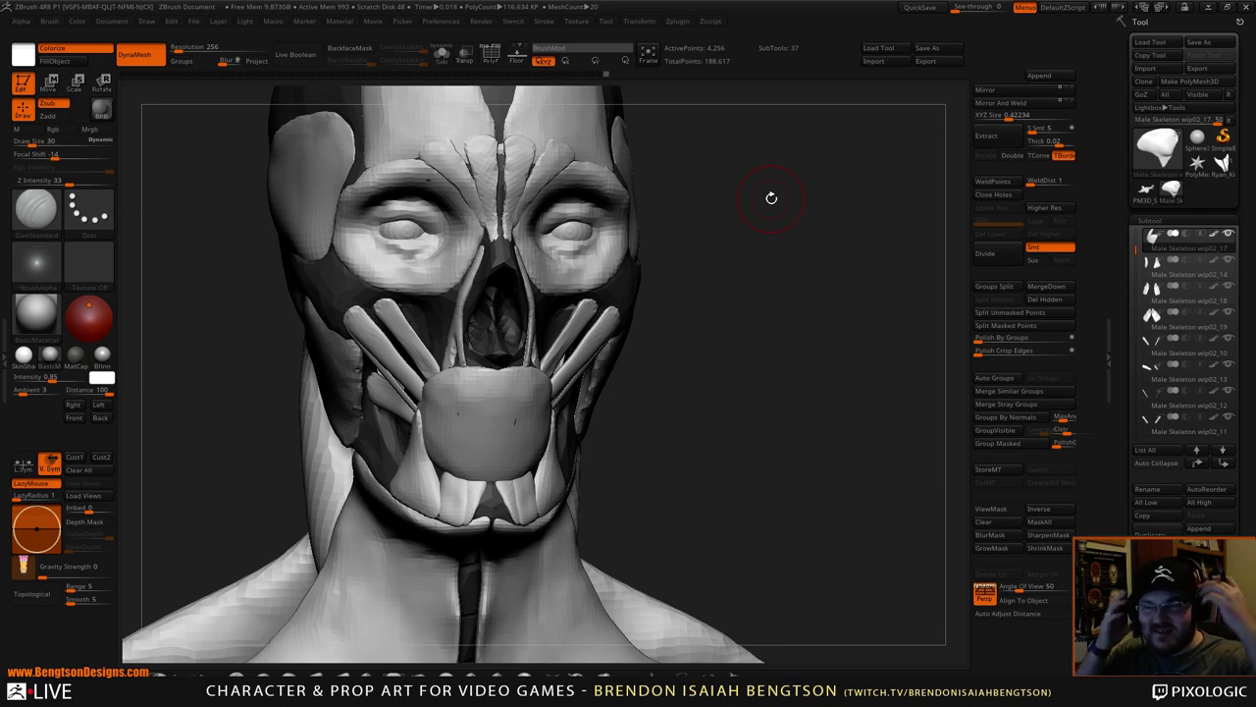
pyautogui.moveTo(703, 388); pyautogui.dragTo(712, 405, button='right')
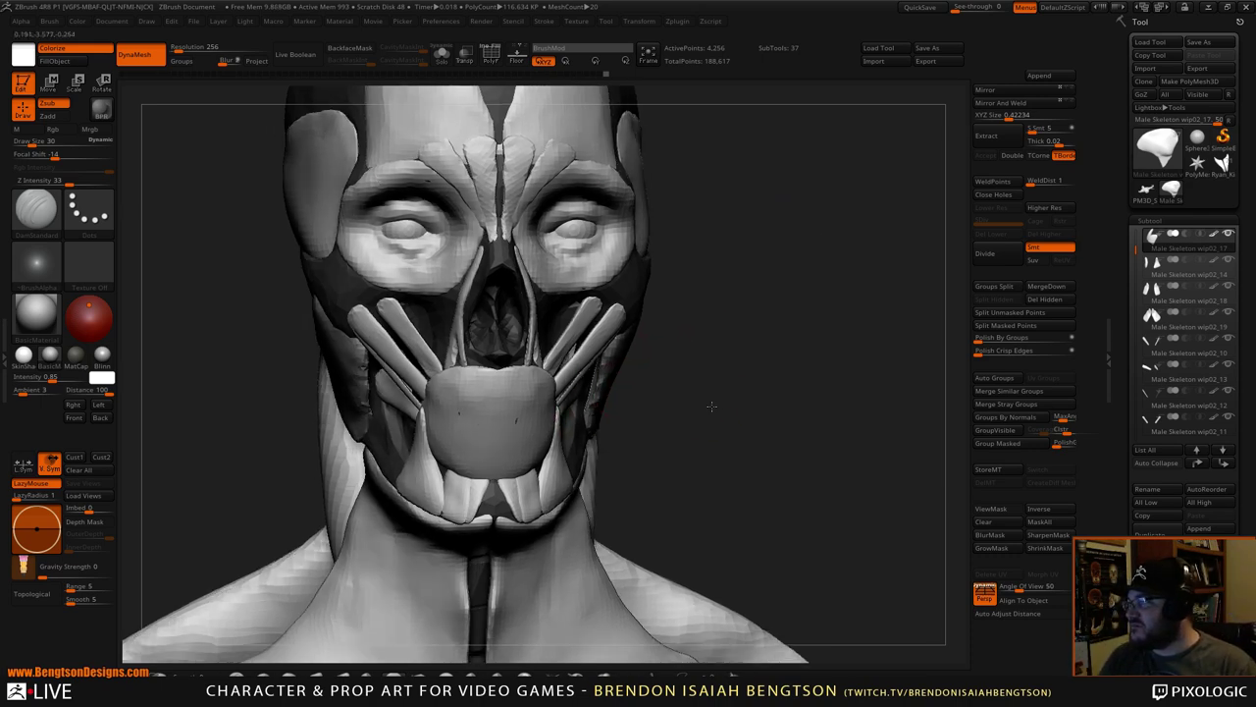
# - Make the rounded muscle around the mouth the active subtool and view it from the front
pyautogui.keyDown('alt'); pyautogui.click(510, 402); pyautogui.keyUp('alt')
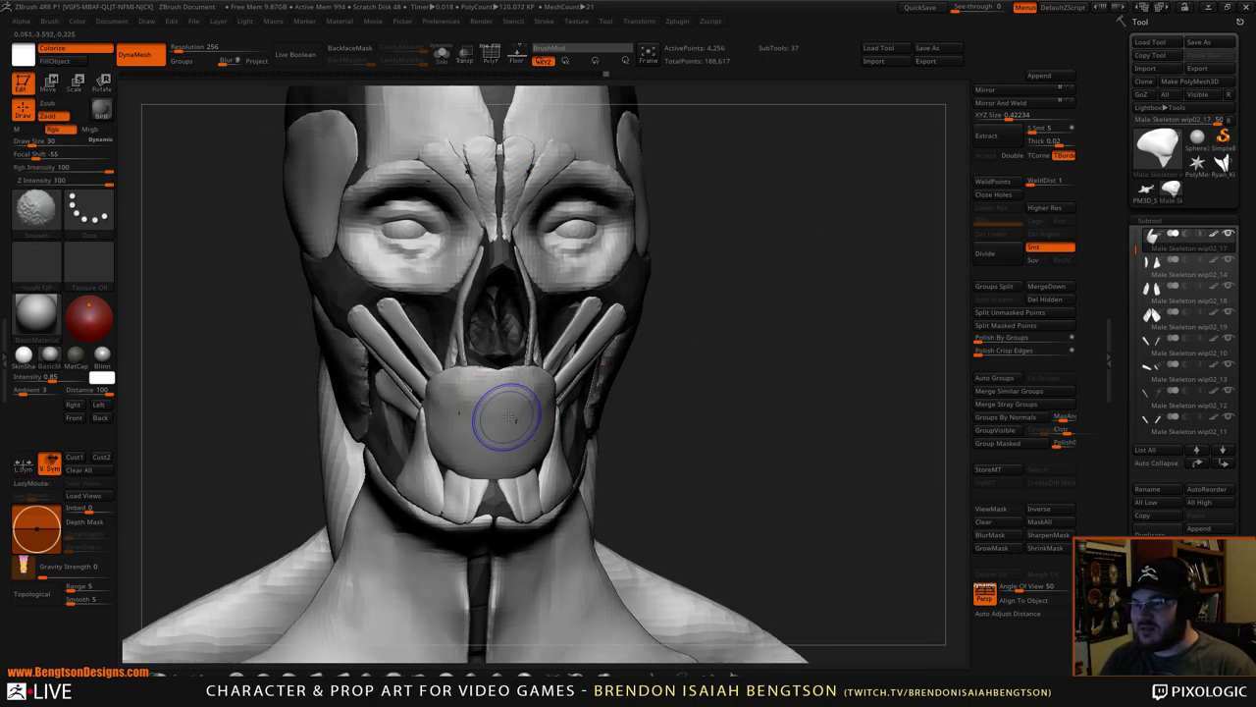
pyautogui.keyDown('alt'); pyautogui.click(499, 412); pyautogui.keyUp('alt')
pyautogui.moveTo(715, 366); pyautogui.dragTo(558, 371, button='right')
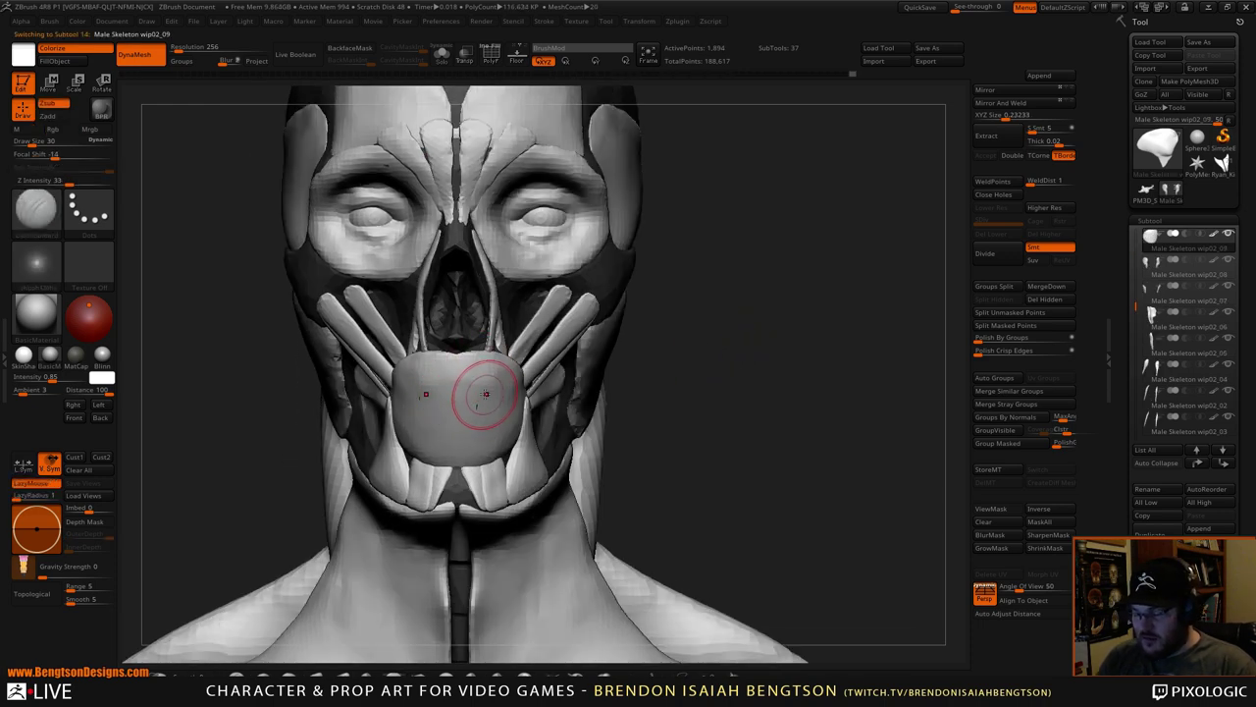
# - Insert a small sphere over the centre of the mouth muscle with IMM Primitives and split it into its own subtool
pyautogui.press('b')
pyautogui.press('i')
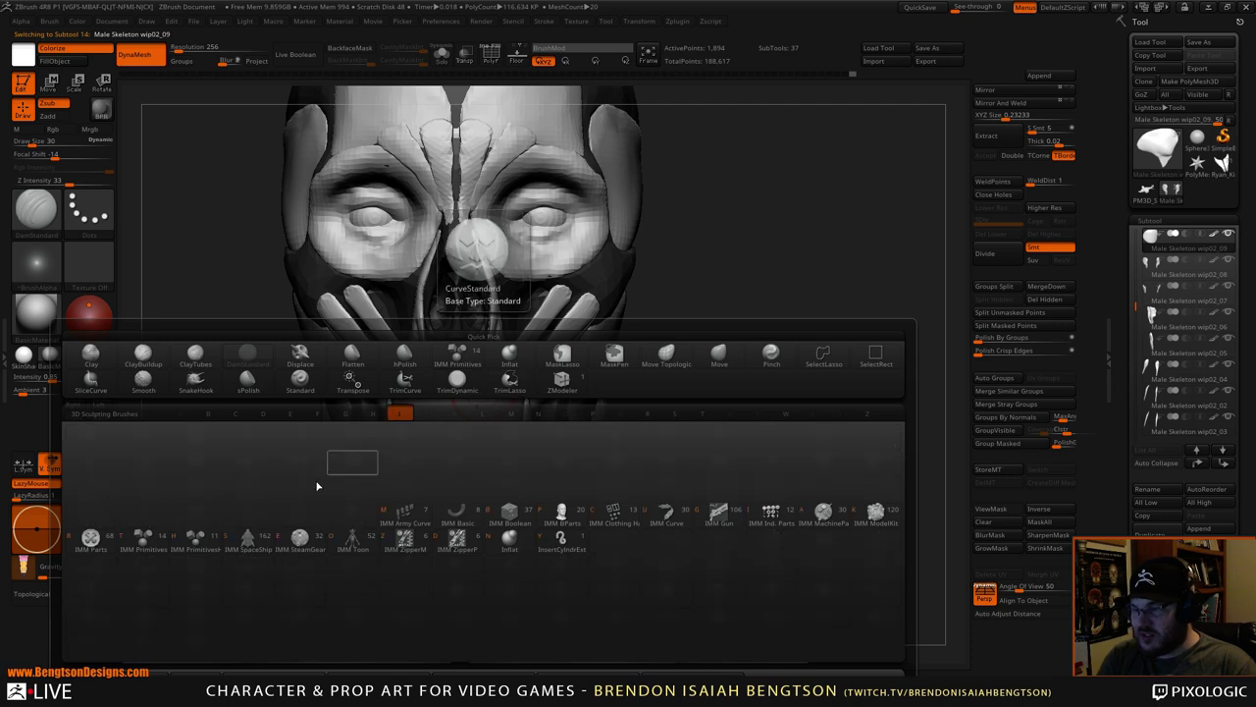
pyautogui.click(143, 541)
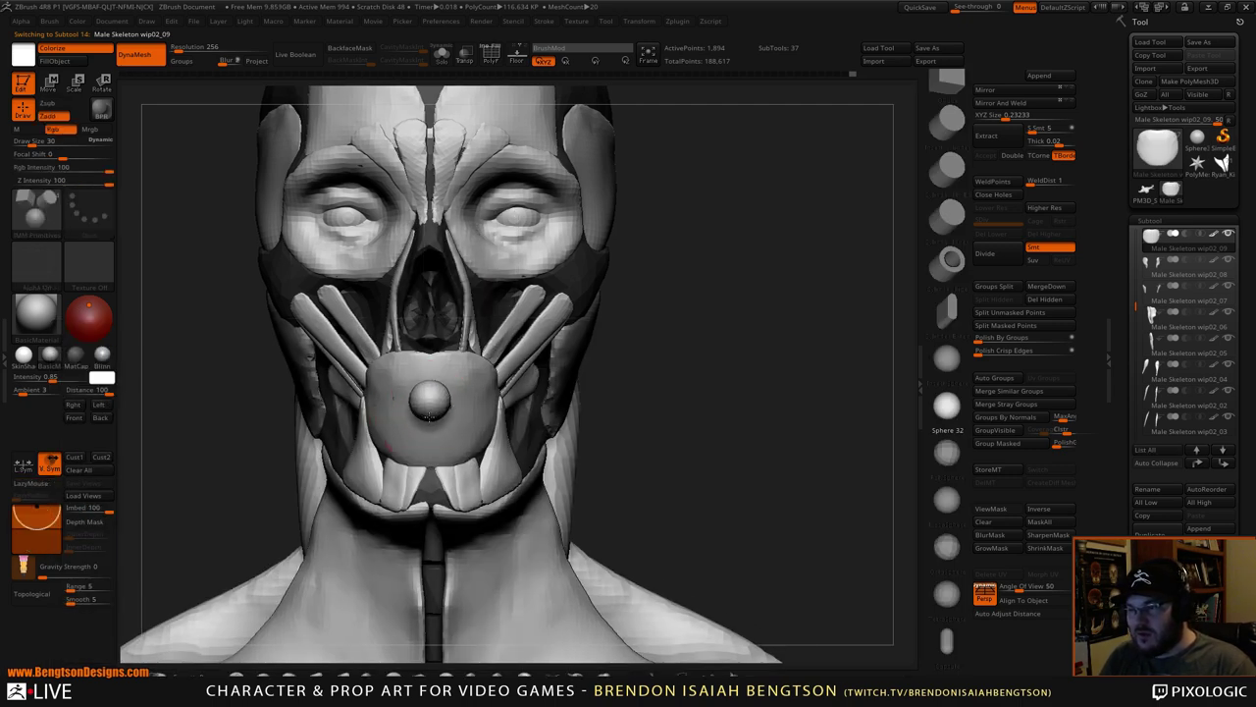
pyautogui.moveTo(429, 416); pyautogui.dragTo(430, 419)
pyautogui.click(995, 315)
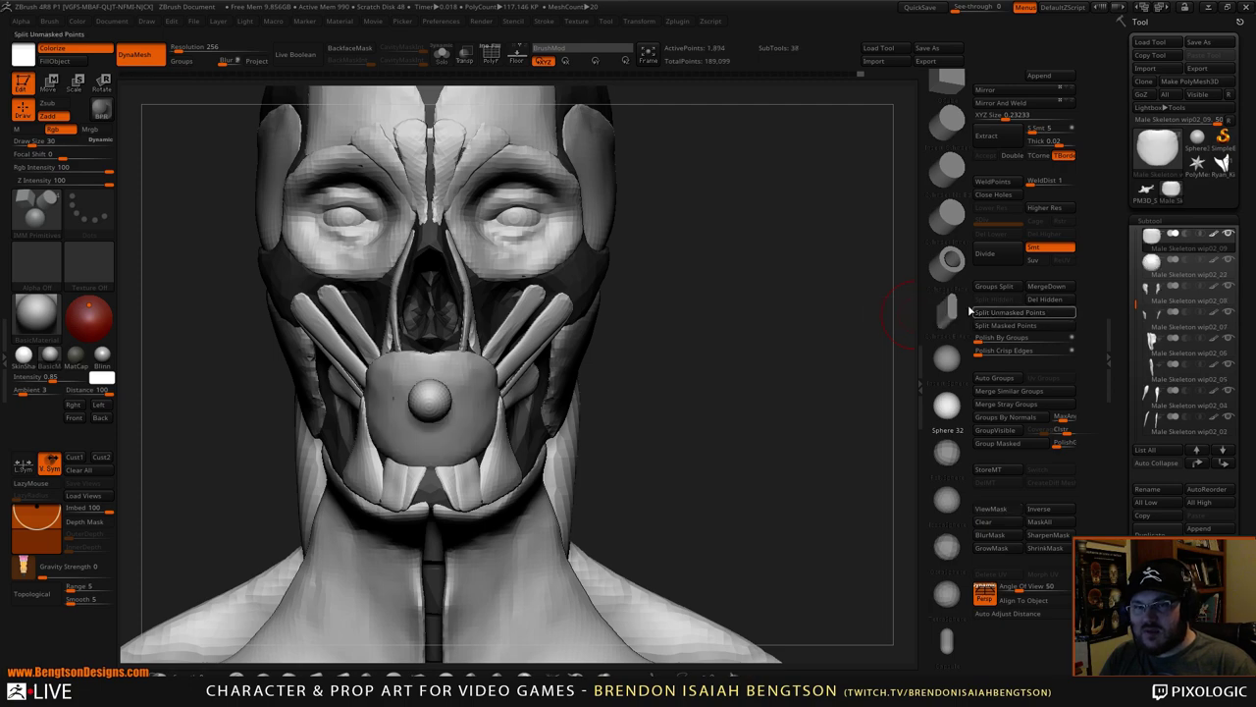
pyautogui.moveTo(765, 317); pyautogui.dragTo(706, 286)
pyautogui.moveTo(786, 363)
pyautogui.mouseDown()
pyautogui.moveTo(831, 367)
pyautogui.moveTo(739, 386)
pyautogui.moveTo(790, 381)
pyautogui.mouseUp()
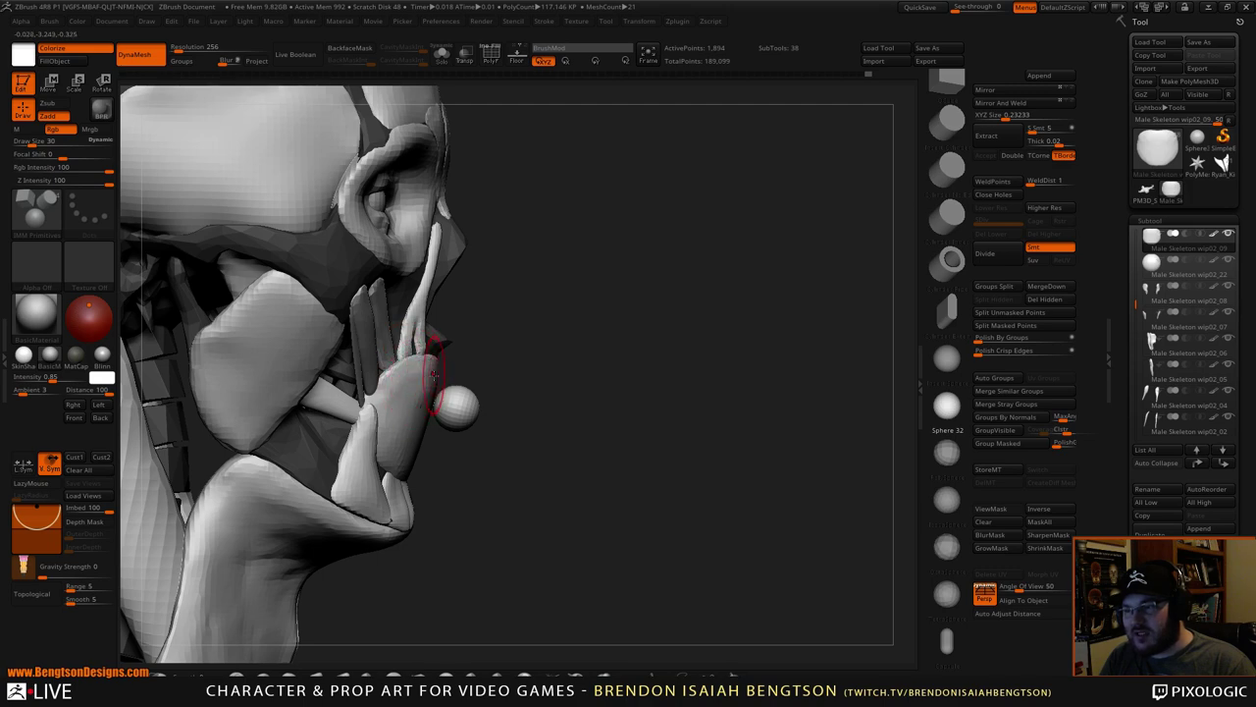
# - Mirror and weld the rounded mouth muscle so both halves match
pyautogui.moveTo(603, 371); pyautogui.dragTo(516, 373)
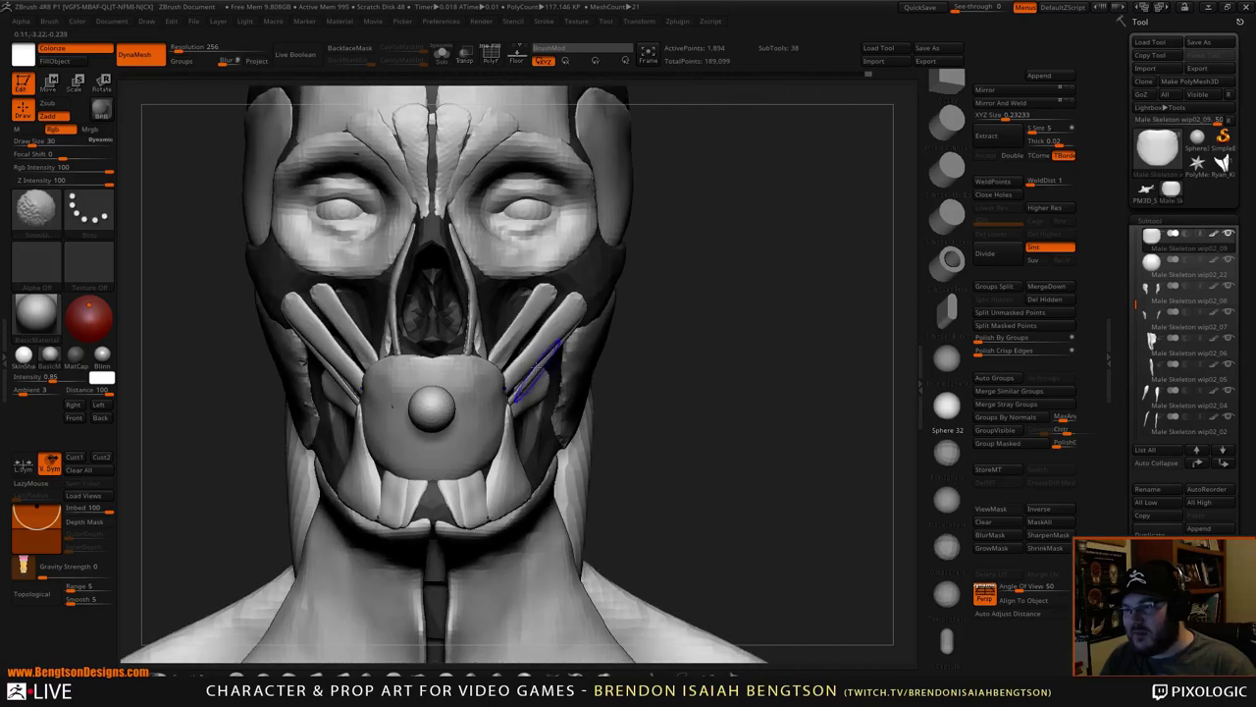
pyautogui.moveTo(691, 337); pyautogui.dragTo(705, 301)
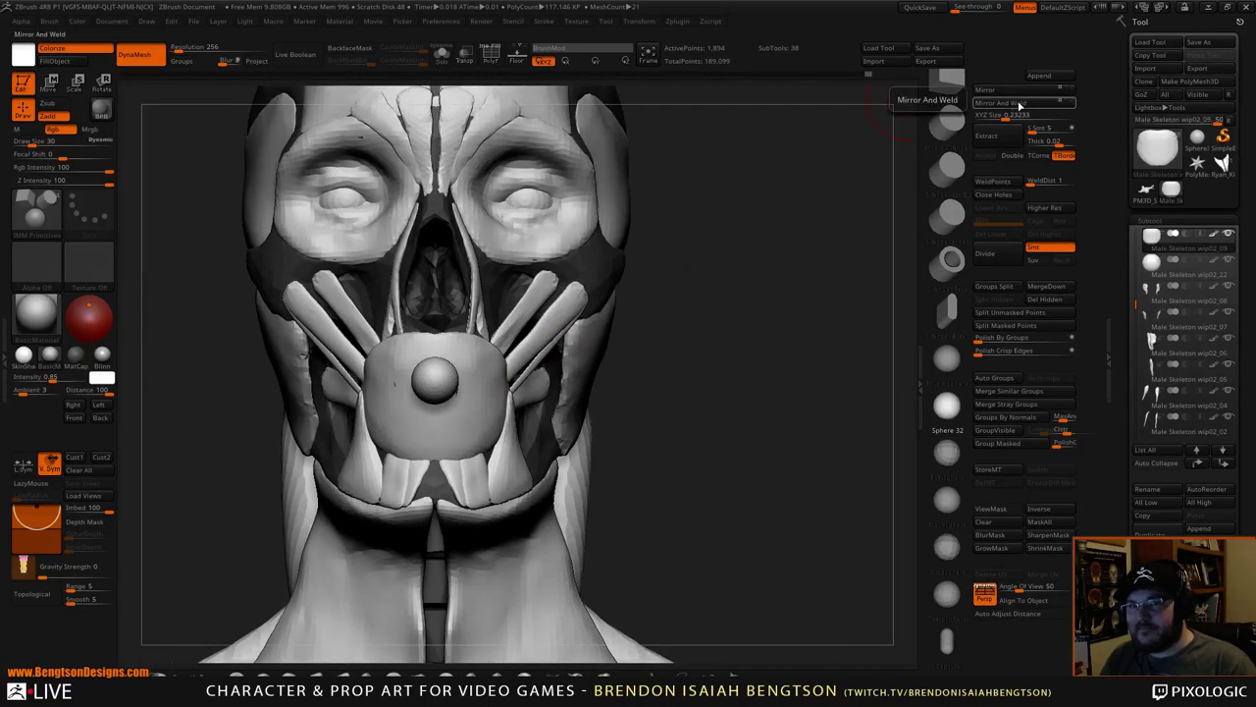
pyautogui.click(1019, 104)
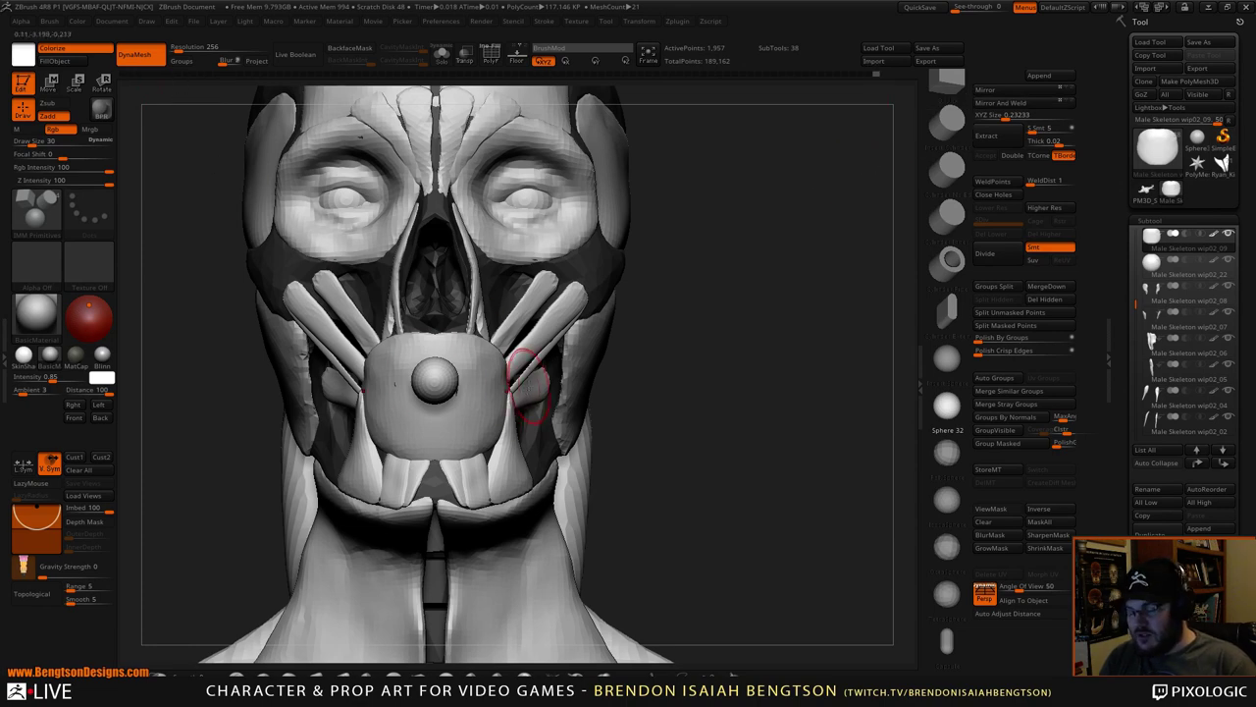
# - Make the inserted sphere the active subtool, check it in isolation and remesh it with DynaMesh at resolution 256
pyautogui.hotkey('alt', 'shift', 's')
pyautogui.hotkey('alt', 'shift', 's')
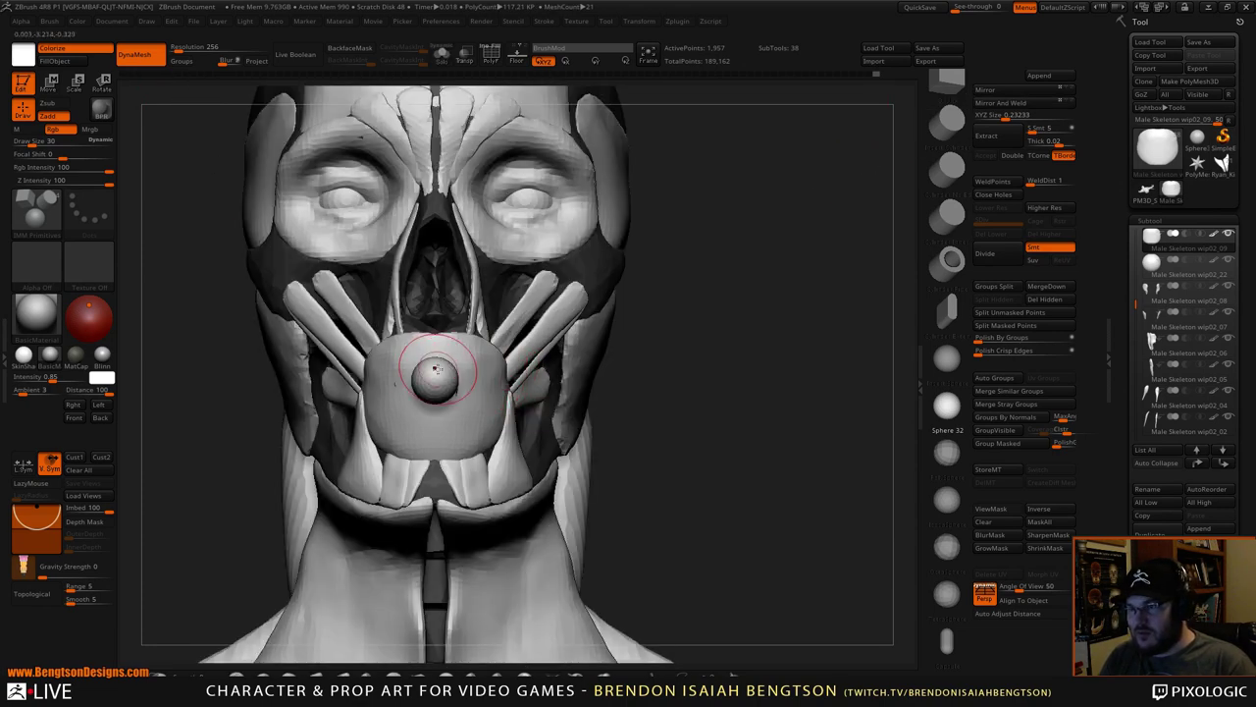
pyautogui.keyDown('alt'); pyautogui.click(437, 370); pyautogui.keyUp('alt')
pyautogui.hotkey('alt', 'shift', 's')
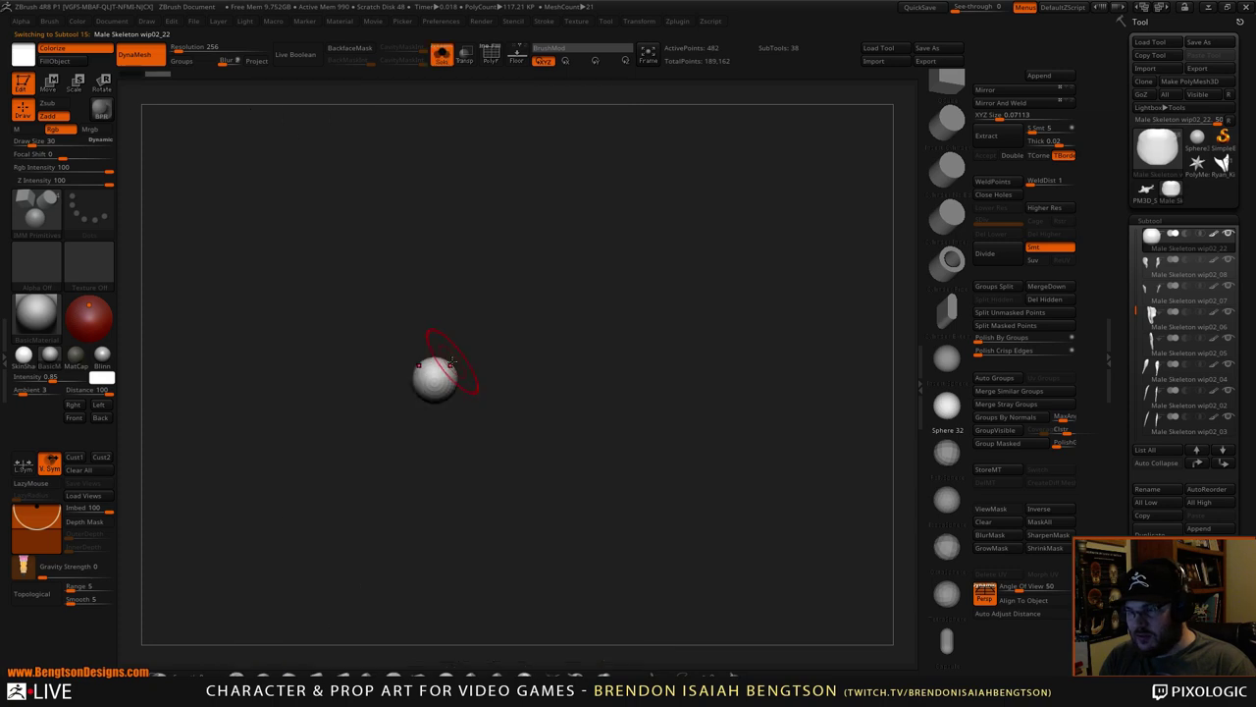
pyautogui.hotkey('ctrl', 'shift', 's')
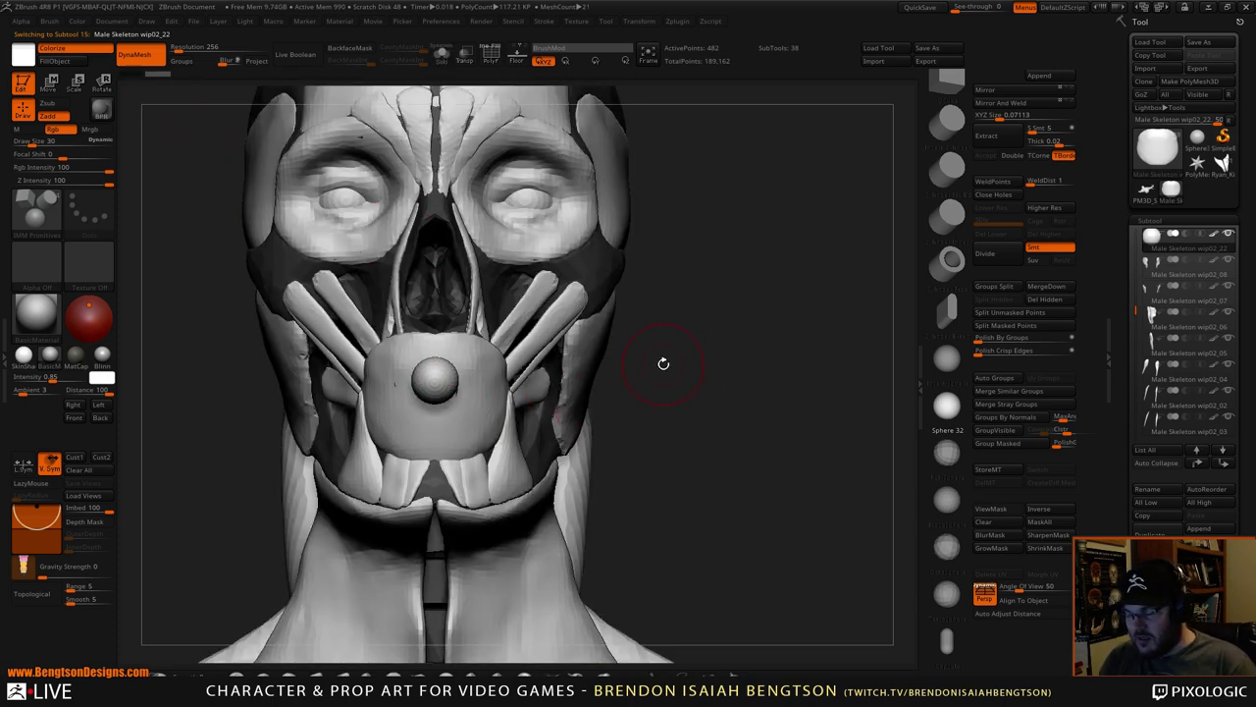
pyautogui.hotkey('ctrl', 'shift', 's')
pyautogui.hotkey('ctrl', 'shift', 's')
pyautogui.press('ctrl')
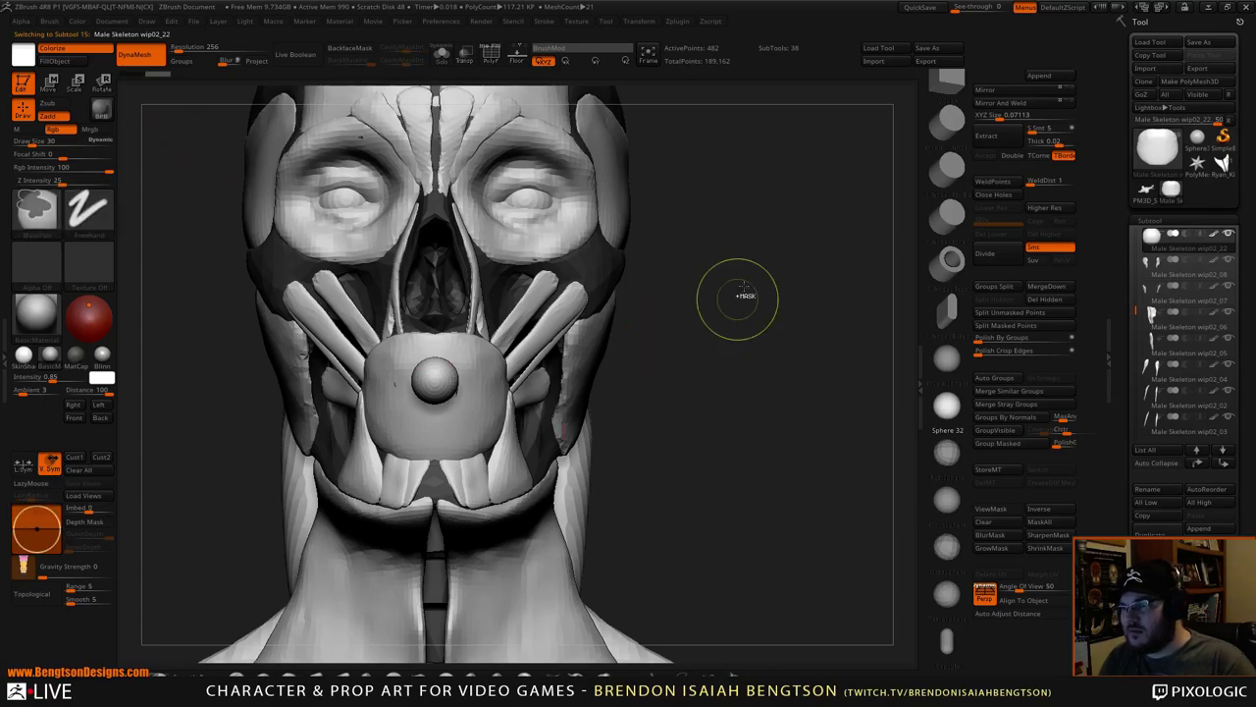
pyautogui.moveTo(722, 362)
pyautogui.mouseDown()
pyautogui.moveTo(756, 363)
pyautogui.moveTo(746, 406)
pyautogui.moveTo(676, 336)
pyautogui.moveTo(675, 355)
pyautogui.moveTo(835, 384)
pyautogui.moveTo(814, 354)
pyautogui.moveTo(797, 362)
pyautogui.mouseUp()
# - Set the draw size to 27 and stretch the sphere sideways into an upper lip with the Move Topological brush
pyautogui.press('space')
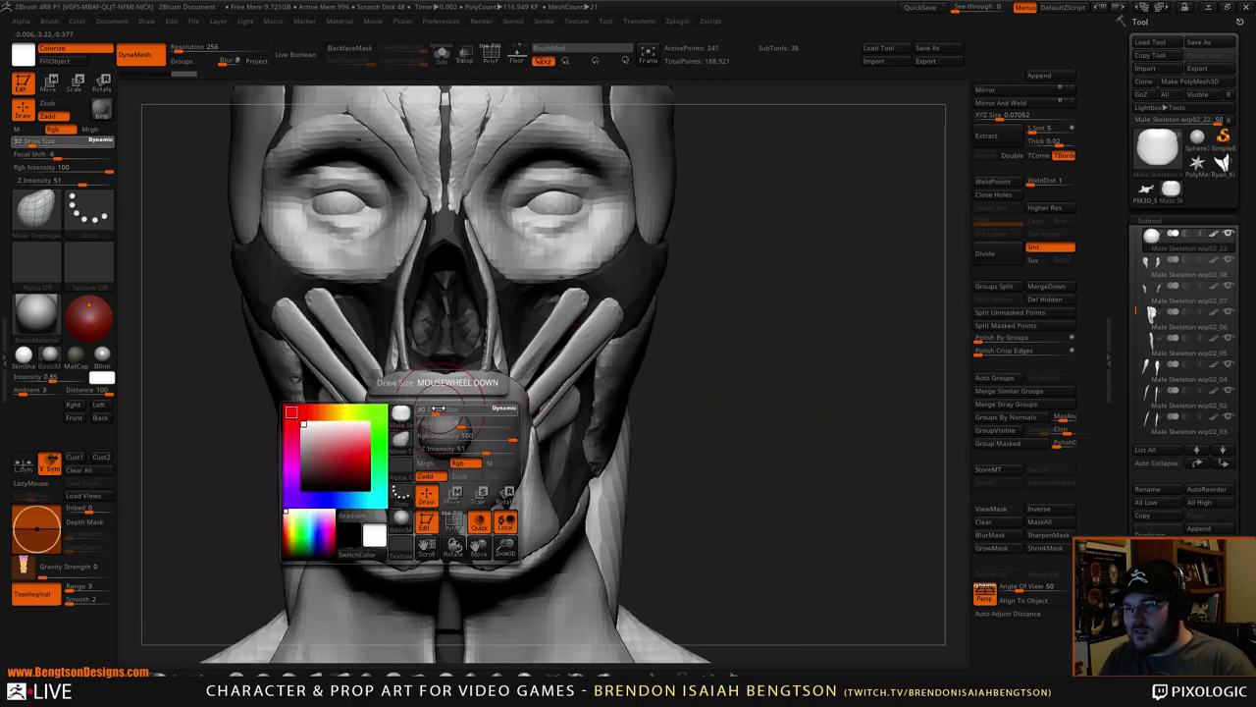
pyautogui.moveTo(438, 409); pyautogui.dragTo(417, 433)
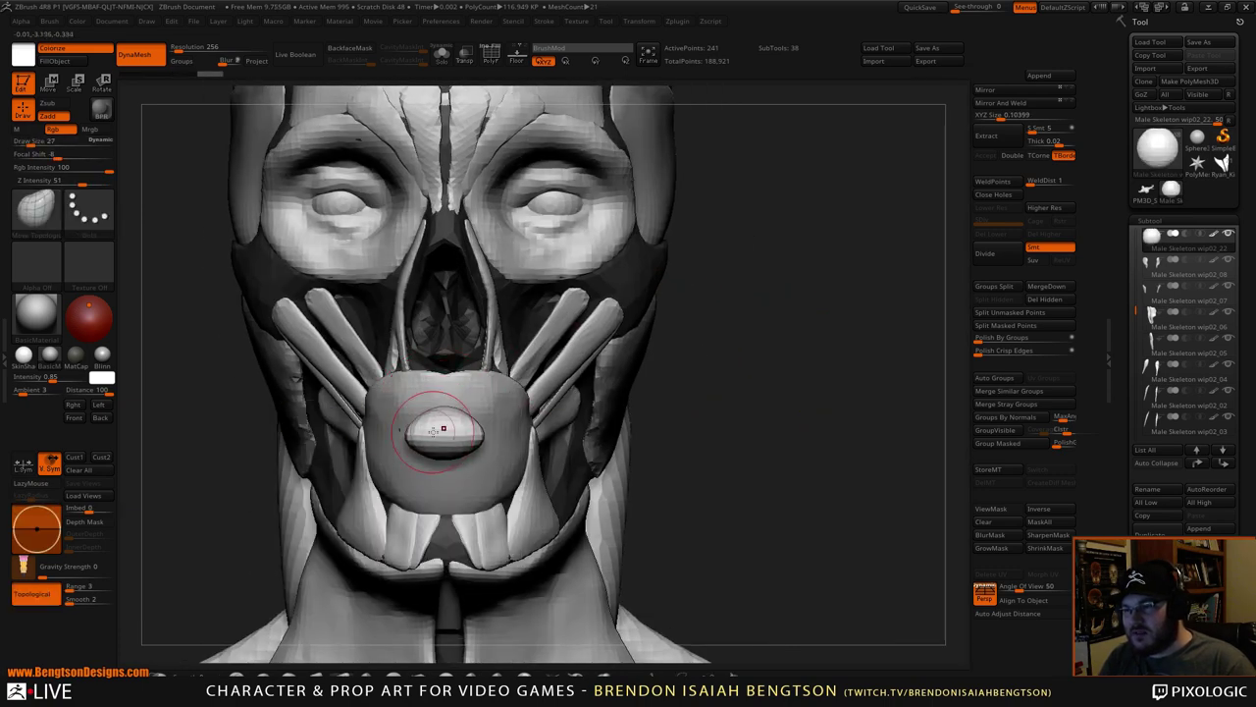
pyautogui.moveTo(684, 339); pyautogui.dragTo(685, 387)
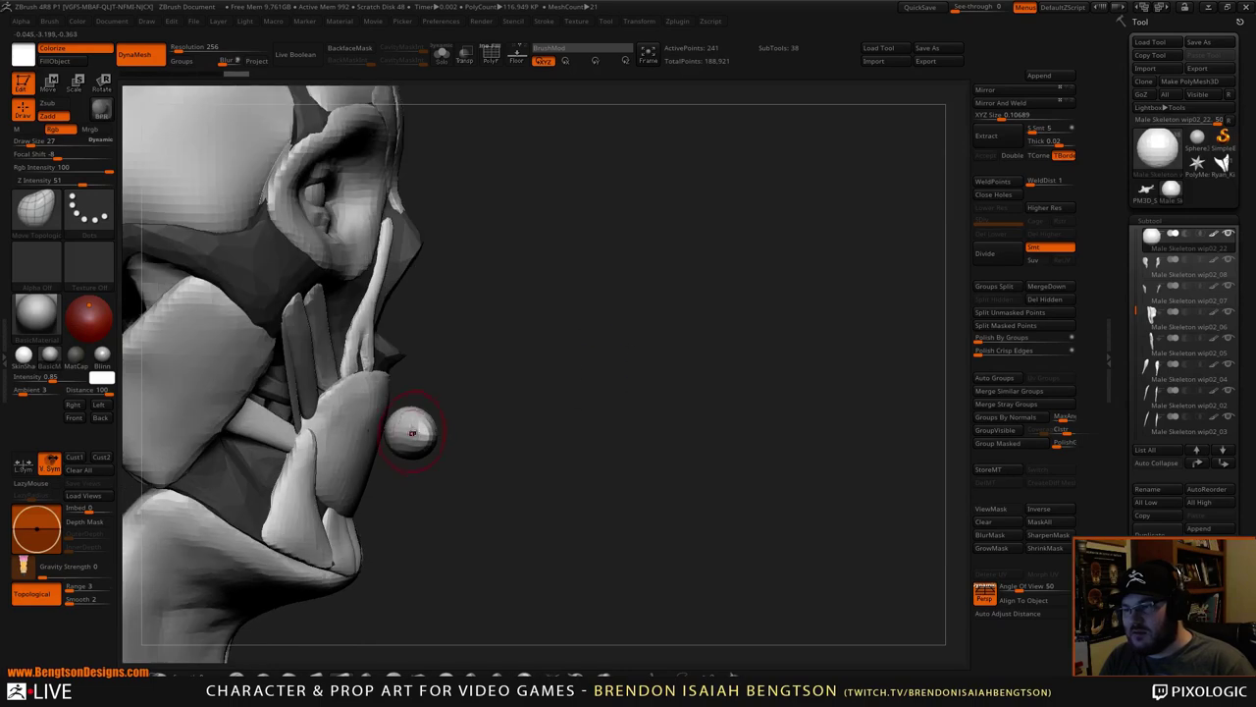
pyautogui.moveTo(391, 433)
pyautogui.mouseDown()
pyautogui.moveTo(381, 453)
pyautogui.moveTo(357, 448)
pyautogui.mouseUp()
pyautogui.moveTo(531, 381); pyautogui.dragTo(426, 382)
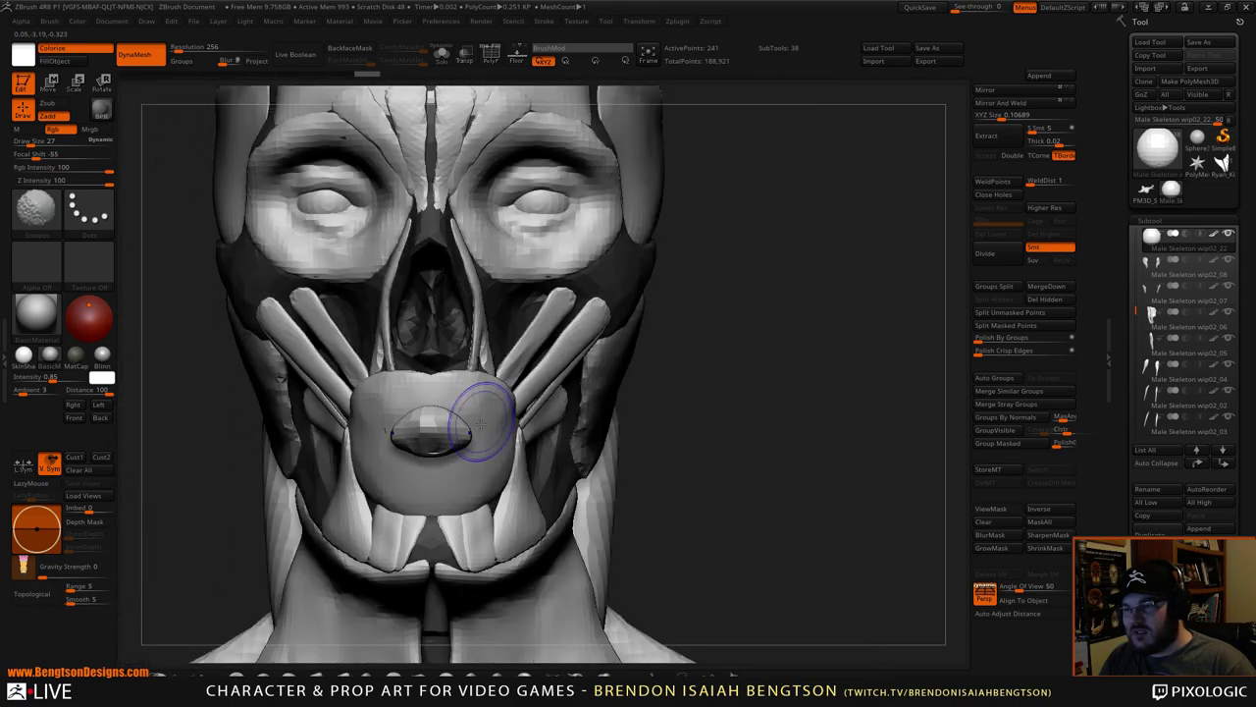
pyautogui.moveTo(384, 432); pyautogui.dragTo(470, 436)
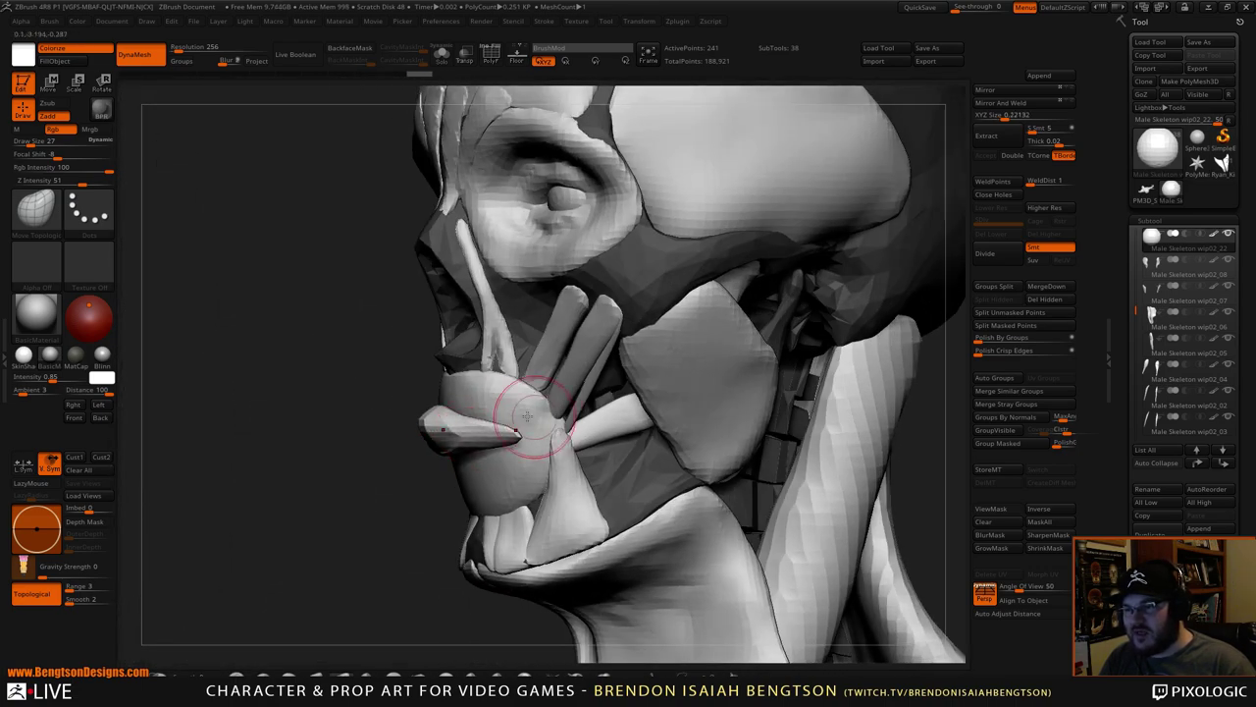
# - Wrap the upper lip's corners back around the mouth muscle and refine its edges from the side and front
pyautogui.moveTo(357, 490)
pyautogui.mouseDown()
pyautogui.moveTo(383, 502)
pyautogui.moveTo(446, 429)
pyautogui.mouseUp()
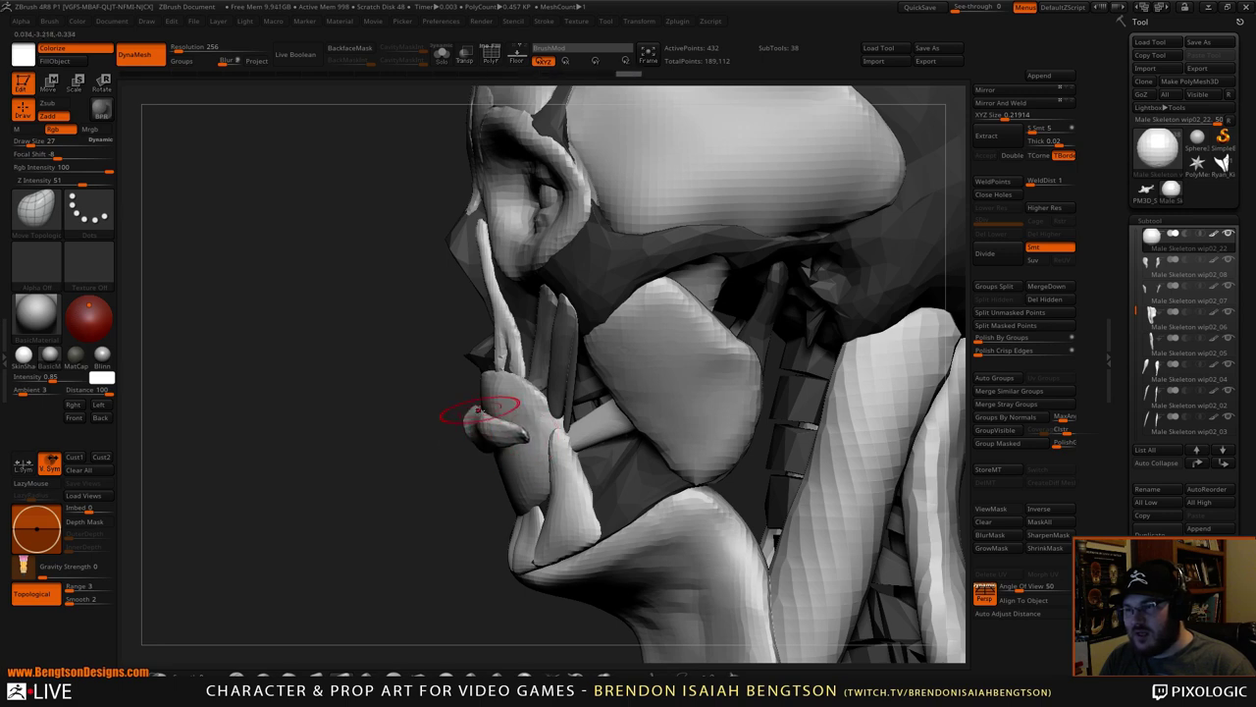
pyautogui.moveTo(432, 405); pyautogui.dragTo(648, 412)
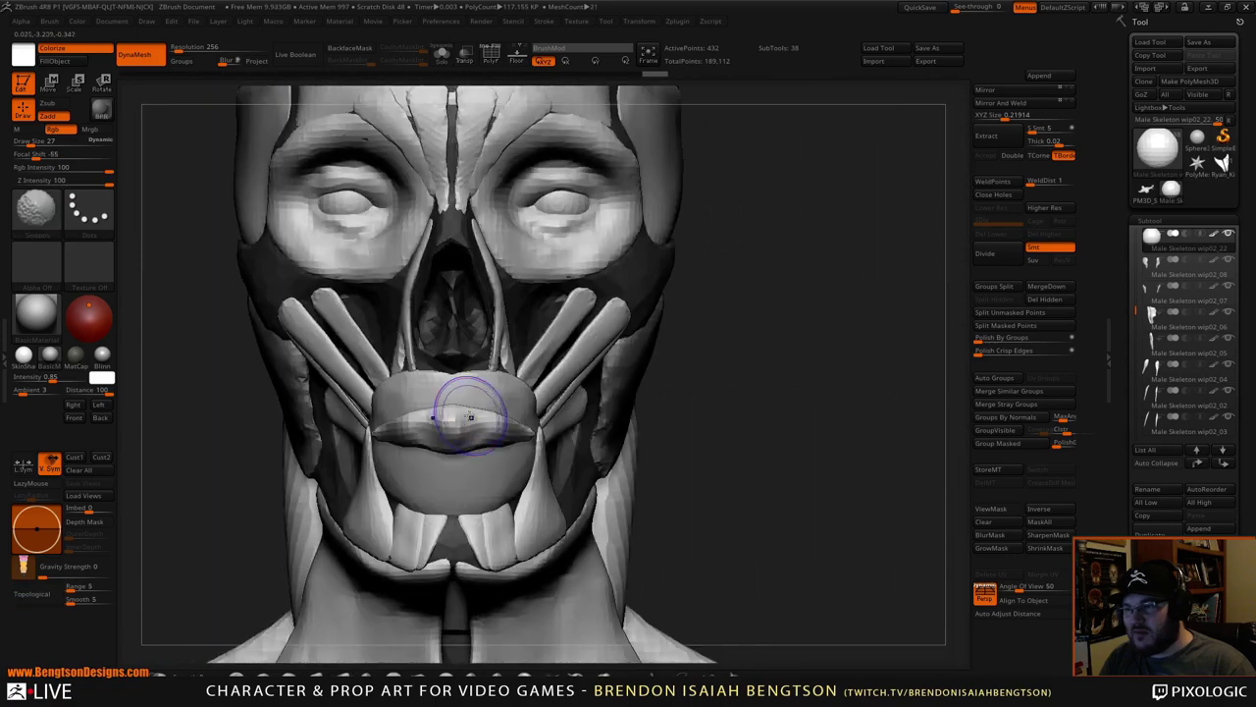
pyautogui.moveTo(721, 355)
pyautogui.keyDown('alt'); pyautogui.mouseDown()
pyautogui.moveTo(830, 422)
pyautogui.moveTo(846, 413)
pyautogui.moveTo(726, 432)
pyautogui.mouseUp(); pyautogui.keyUp('alt')
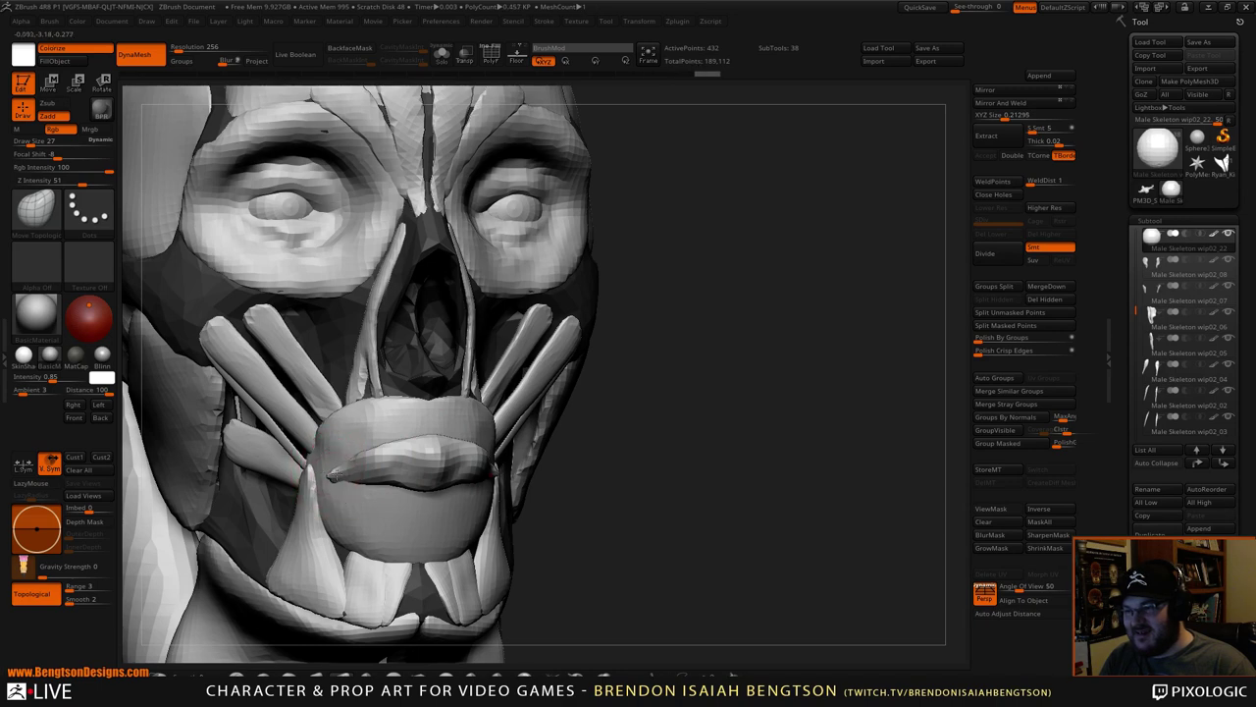
pyautogui.moveTo(349, 478); pyautogui.dragTo(432, 485)
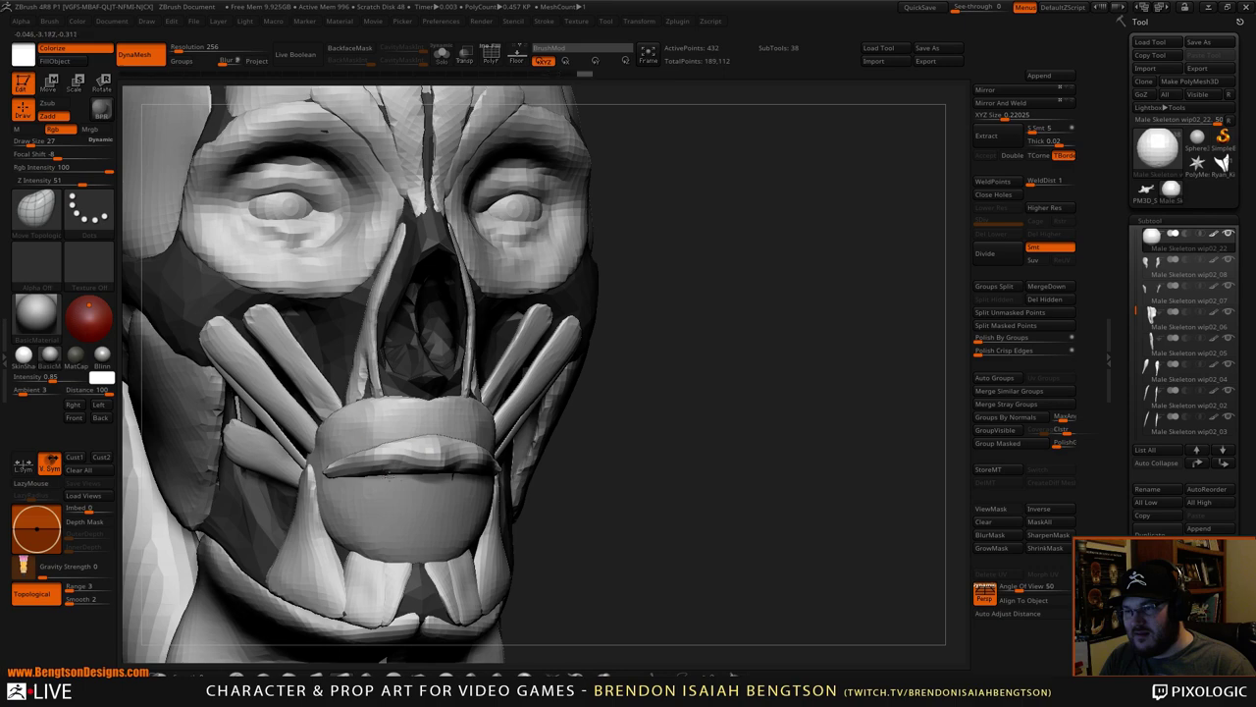
# - Switch to the ClayBuildup brush and build up the upper lip's surface towards its corners
pyautogui.moveTo(628, 439); pyautogui.dragTo(363, 446)
pyautogui.press('b')
pyautogui.press('c')
pyautogui.press('b')
pyautogui.moveTo(263, 475)
pyautogui.mouseDown()
pyautogui.moveTo(326, 481)
pyautogui.moveTo(422, 449)
pyautogui.mouseUp()
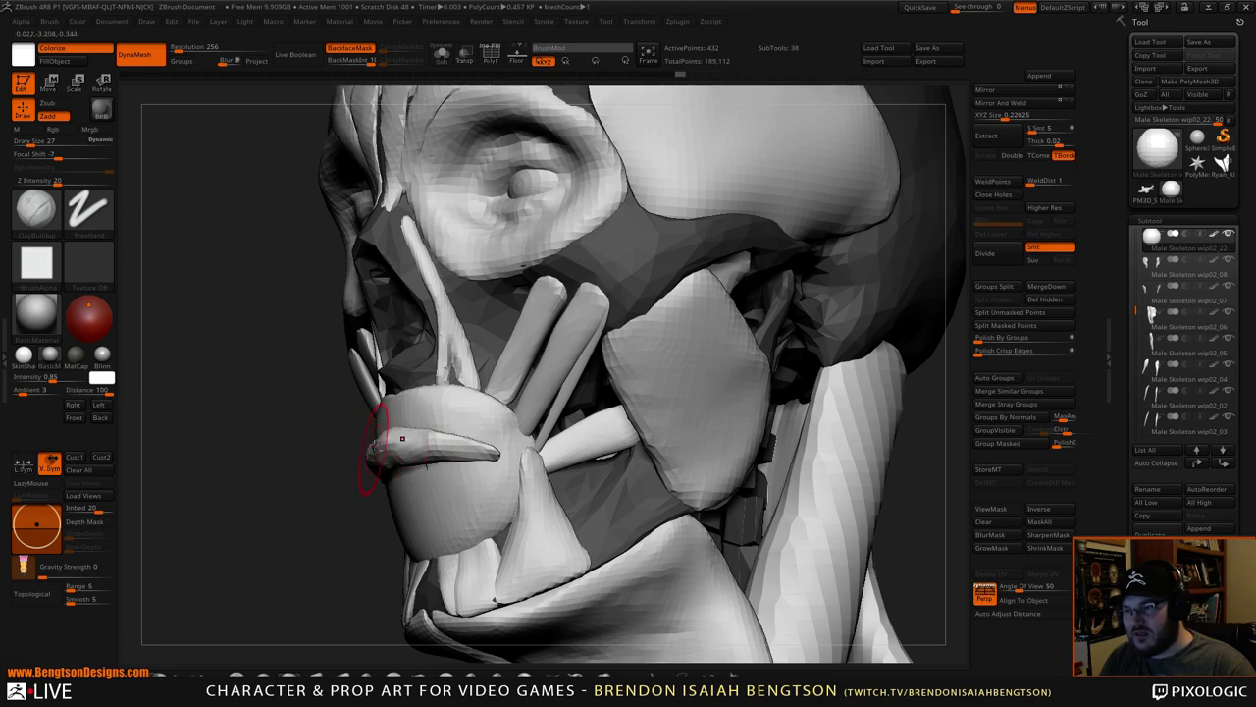
pyautogui.moveTo(304, 495)
pyautogui.mouseDown()
pyautogui.moveTo(401, 480)
pyautogui.moveTo(421, 454)
pyautogui.moveTo(461, 203)
pyautogui.mouseUp()
pyautogui.moveTo(537, 384)
pyautogui.mouseDown()
pyautogui.moveTo(476, 421)
pyautogui.moveTo(507, 403)
pyautogui.moveTo(533, 590)
pyautogui.moveTo(547, 359)
pyautogui.mouseUp()
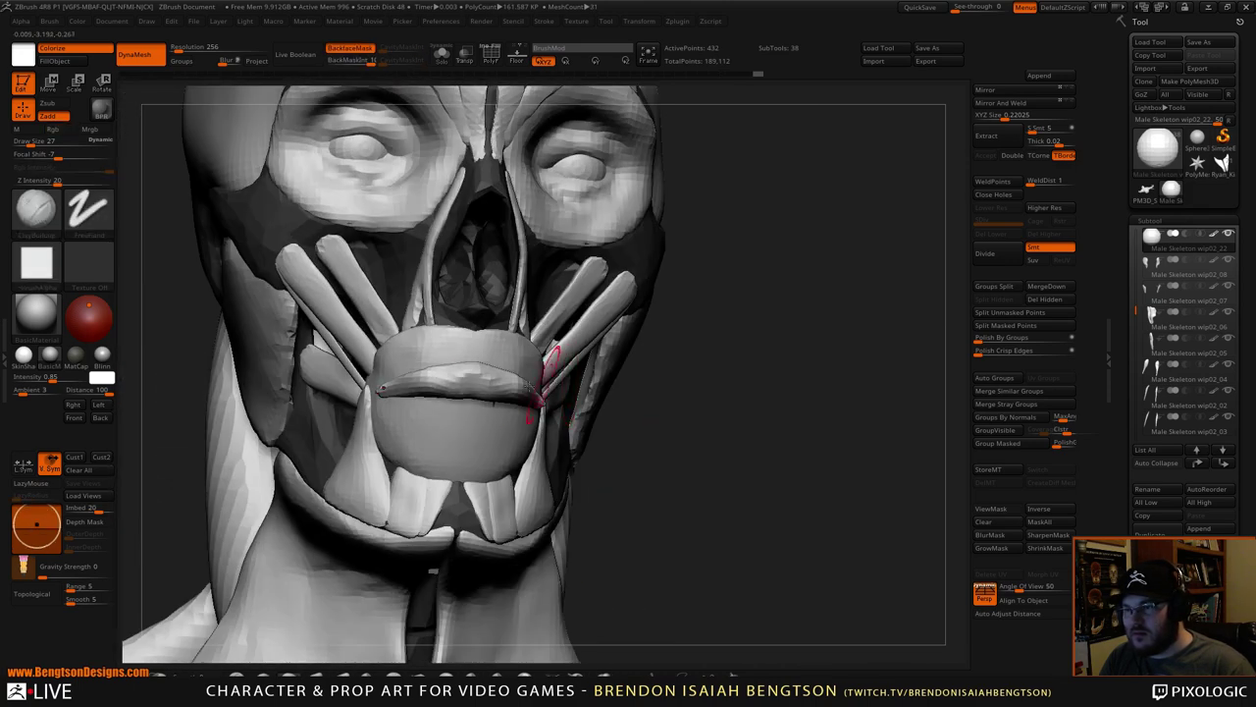
# - Set the DynaMesh resolution to 512, remesh the upper lip and smooth its surface
pyautogui.click(197, 45)
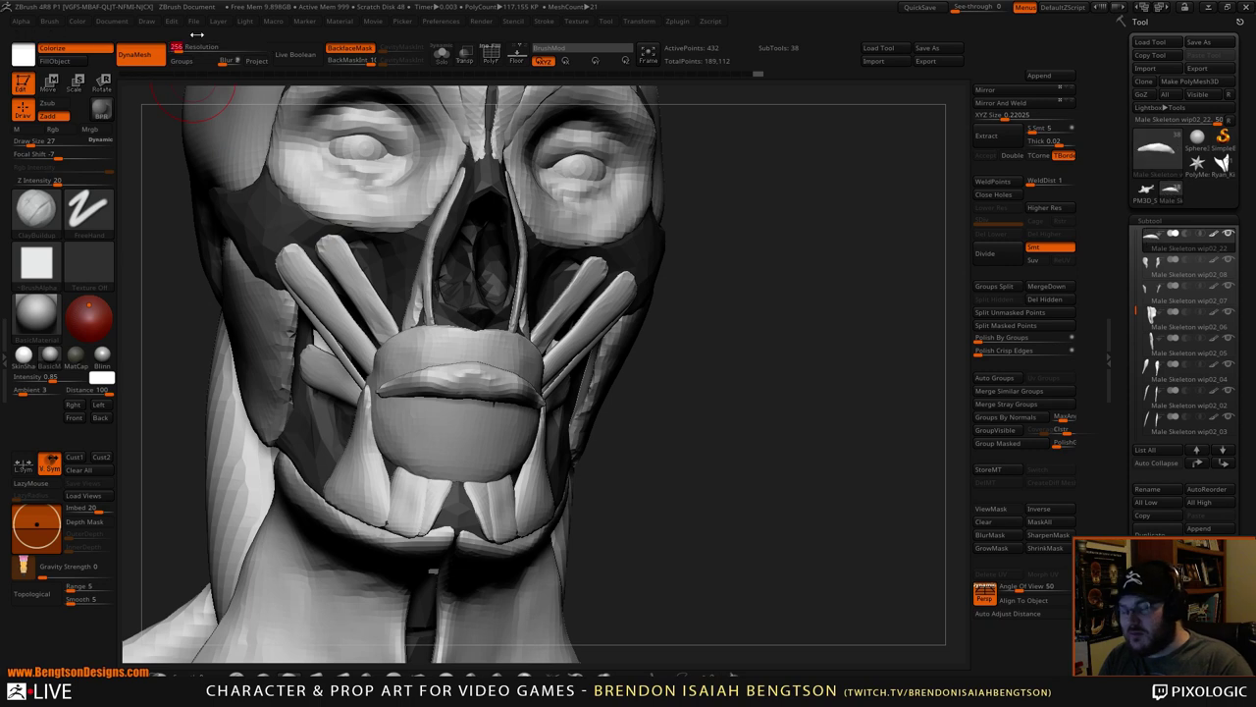
pyautogui.moveTo(196, 34); pyautogui.dragTo(208, 35)
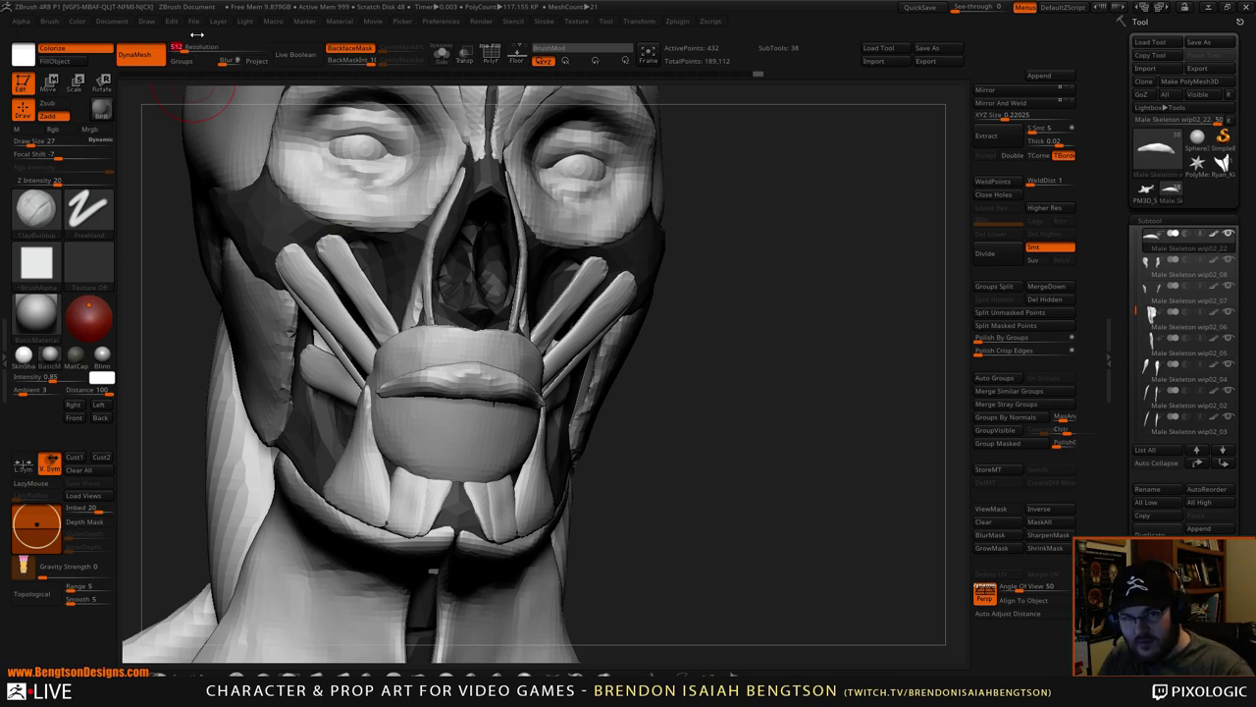
pyautogui.keyDown('ctrl'); pyautogui.moveTo(737, 346); pyautogui.dragTo(693, 430); pyautogui.keyUp('ctrl')
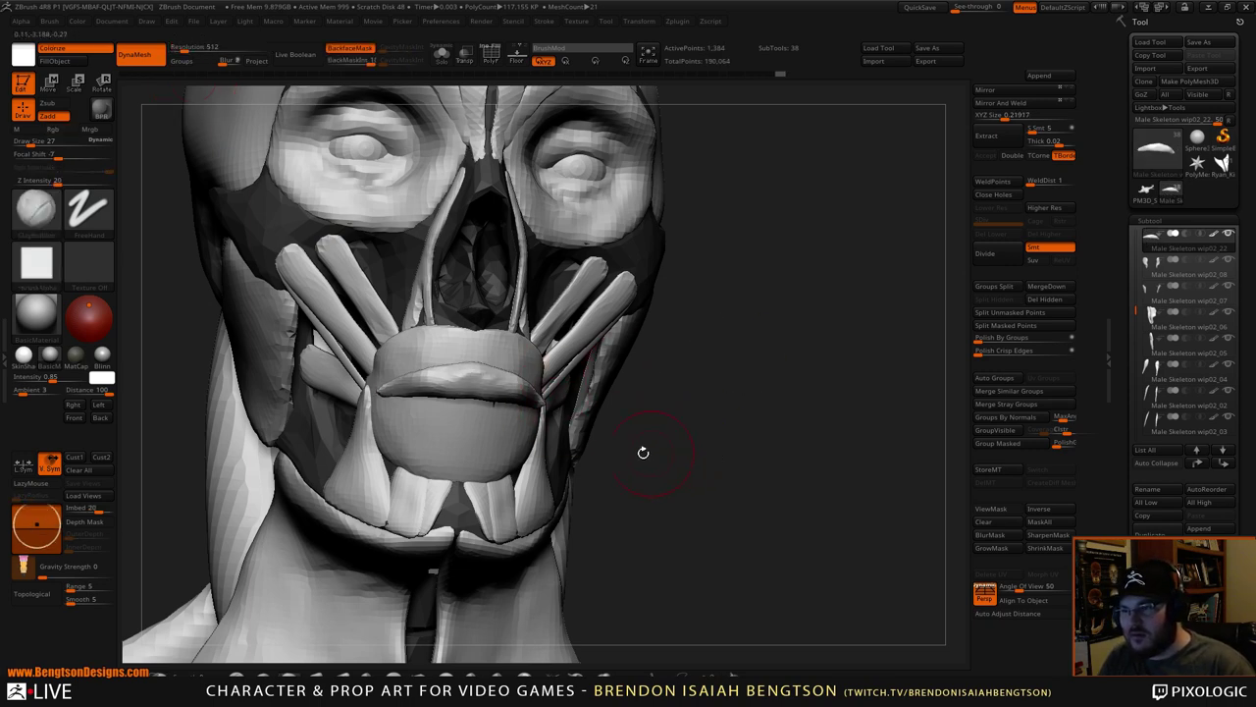
pyautogui.keyDown('shift'); pyautogui.moveTo(429, 381); pyautogui.dragTo(397, 387); pyautogui.keyUp('shift')
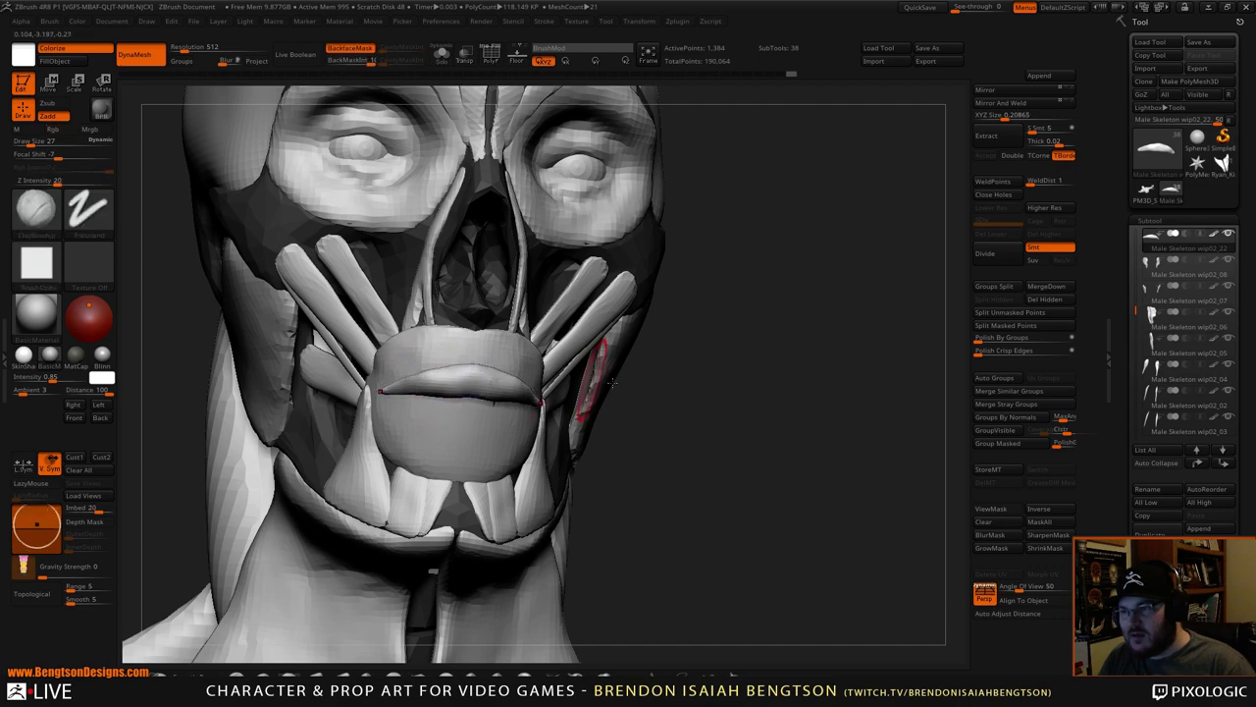
# - Adjust the upper lip's side profile with the Move Topological brush at draw size 37
pyautogui.moveTo(776, 391); pyautogui.dragTo(614, 418)
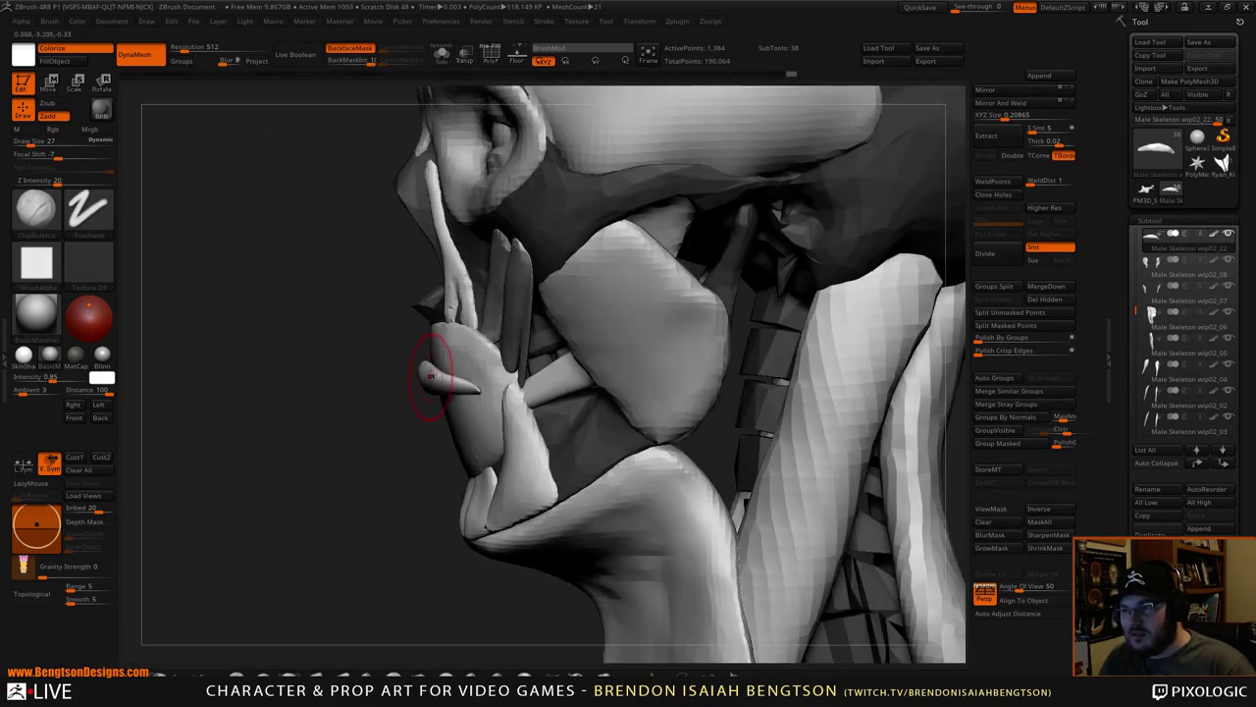
pyautogui.press('b')
pyautogui.press('m')
pyautogui.press('t')
pyautogui.press('space')
pyautogui.moveTo(432, 381); pyautogui.dragTo(435, 381)
pyautogui.moveTo(374, 440); pyautogui.dragTo(384, 422)
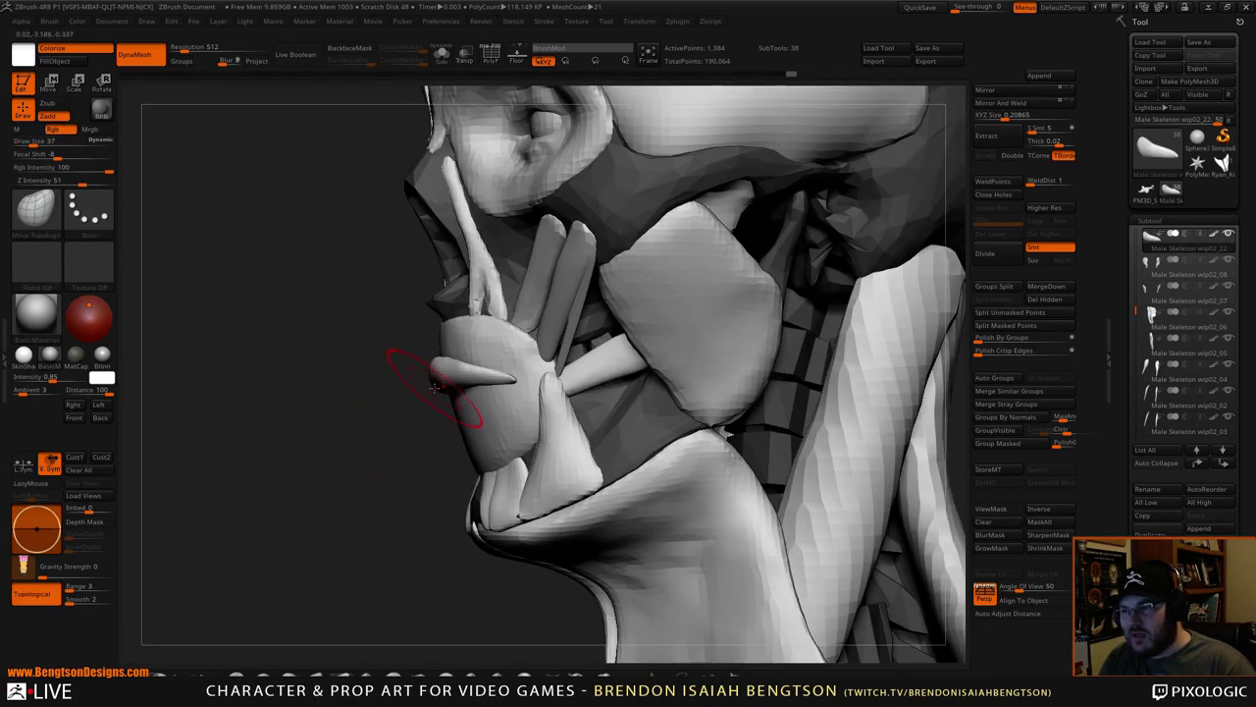
pyautogui.moveTo(434, 387)
pyautogui.mouseDown()
pyautogui.moveTo(444, 361)
pyautogui.moveTo(449, 379)
pyautogui.mouseUp()
pyautogui.moveTo(401, 422); pyautogui.dragTo(589, 364)
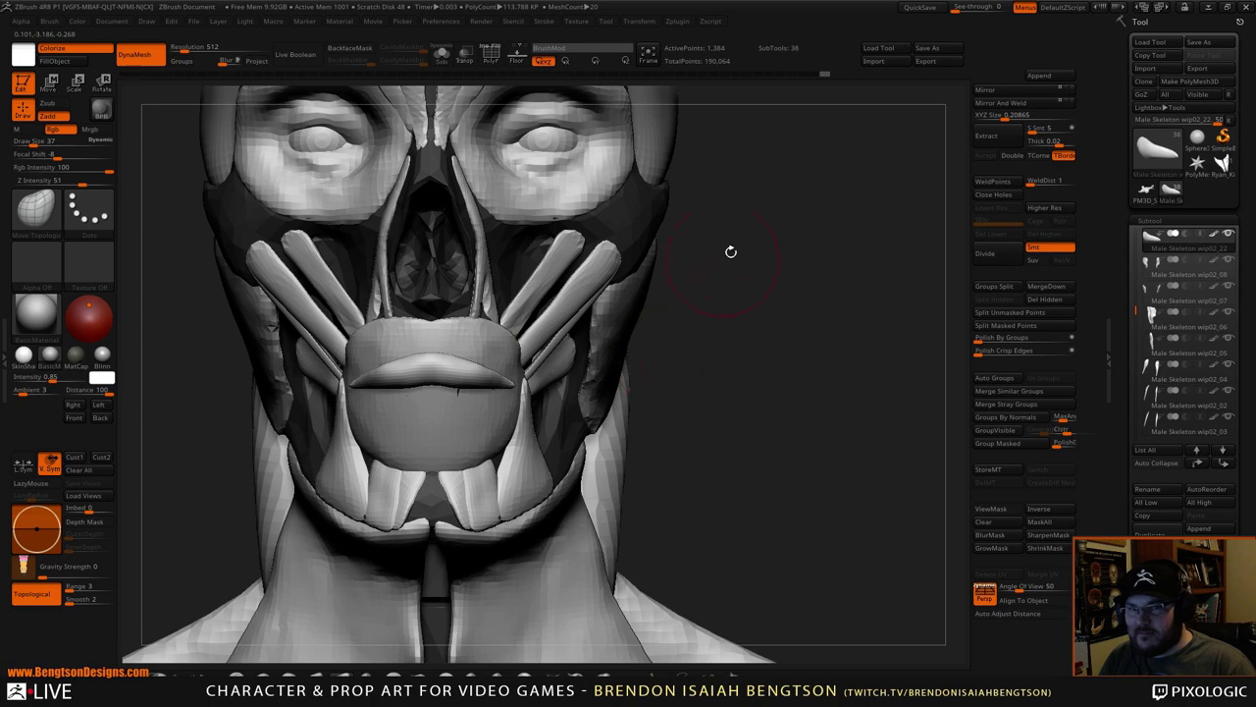
# - Duplicate the upper lip, rotate the copy upside down as the lower lip and check both lips from side and front
pyautogui.click(1152, 533)
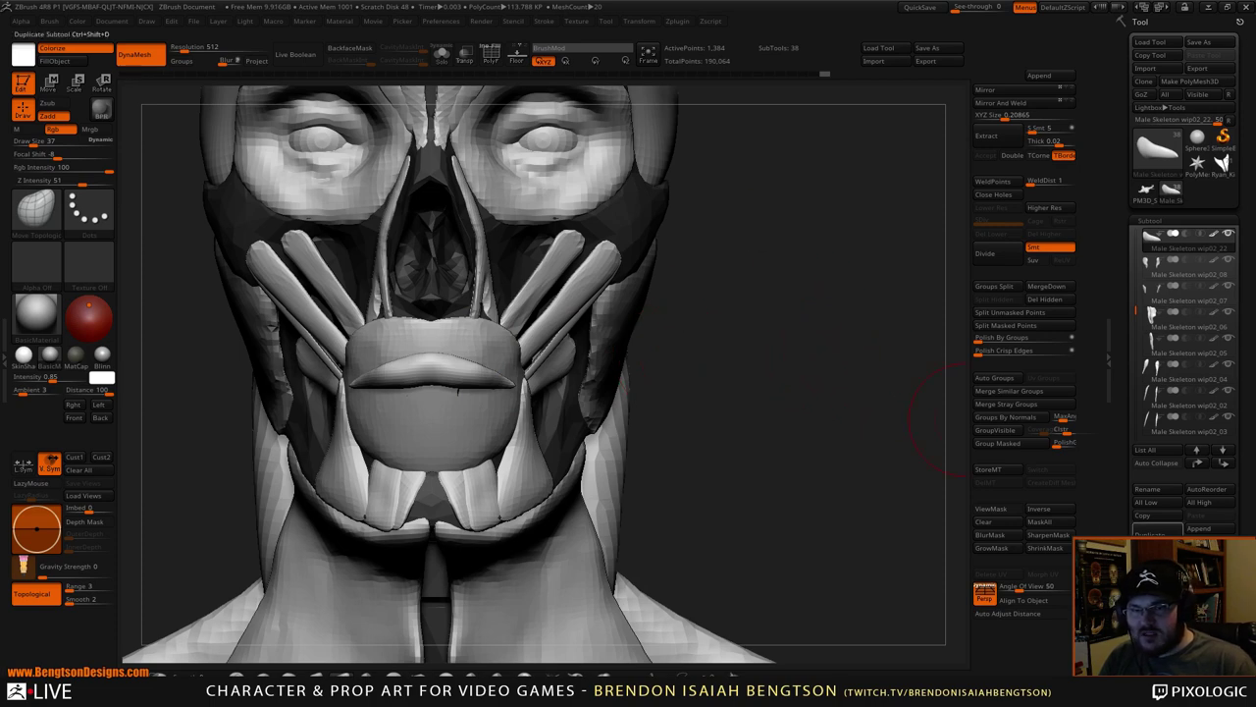
pyautogui.press('w')
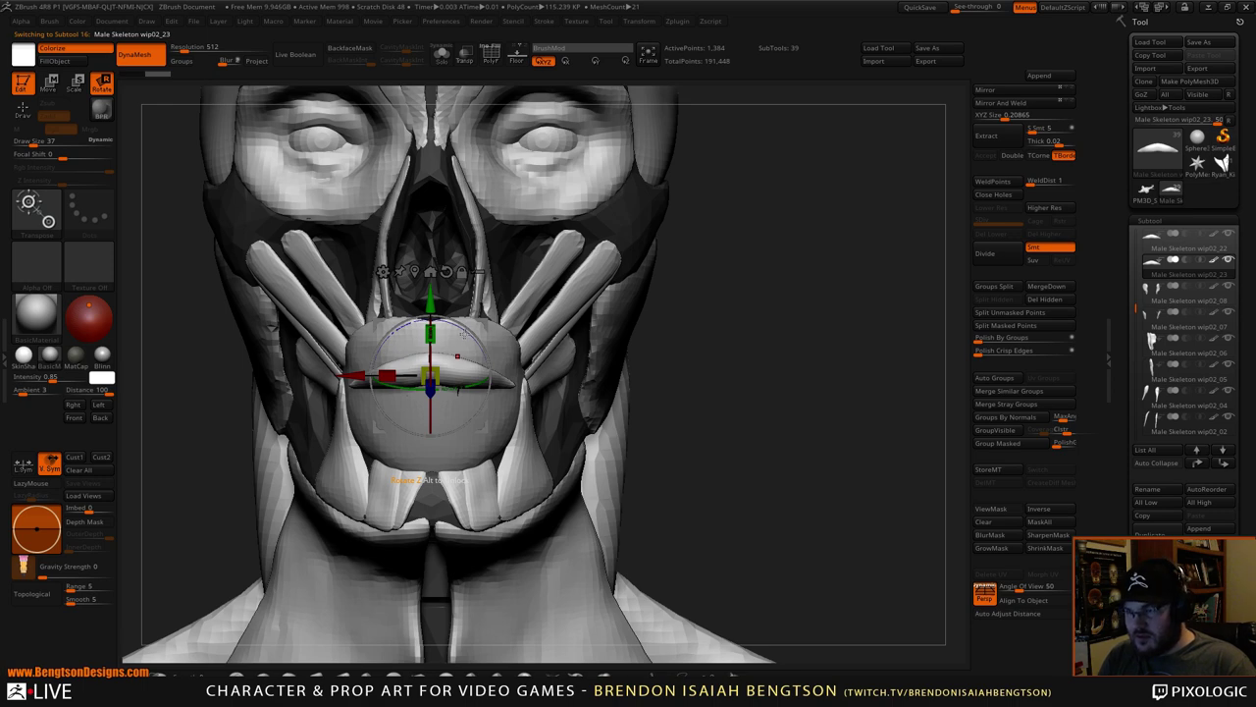
pyautogui.moveTo(457, 330); pyautogui.dragTo(430, 478)
pyautogui.press('q')
pyautogui.moveTo(760, 350); pyautogui.dragTo(825, 348)
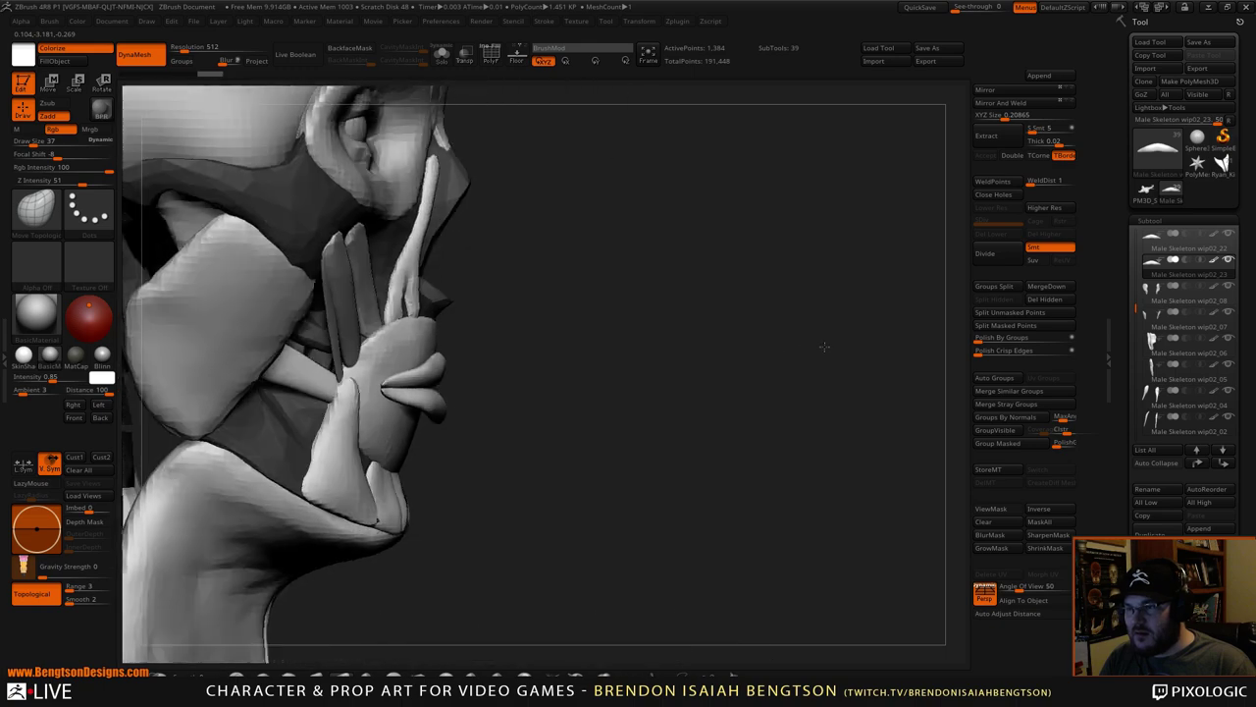
pyautogui.moveTo(763, 403)
pyautogui.mouseDown()
pyautogui.moveTo(684, 402)
pyautogui.moveTo(780, 395)
pyautogui.moveTo(814, 210)
pyautogui.mouseUp()
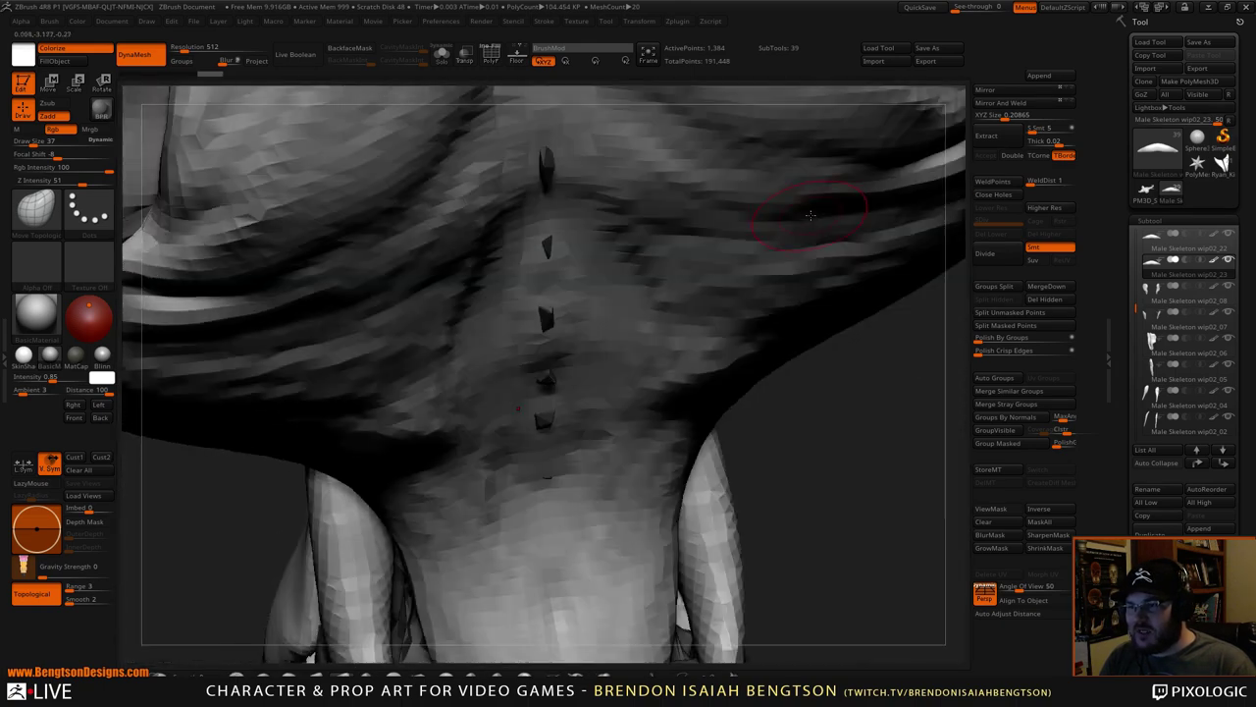
pyautogui.moveTo(816, 432); pyautogui.dragTo(858, 488)
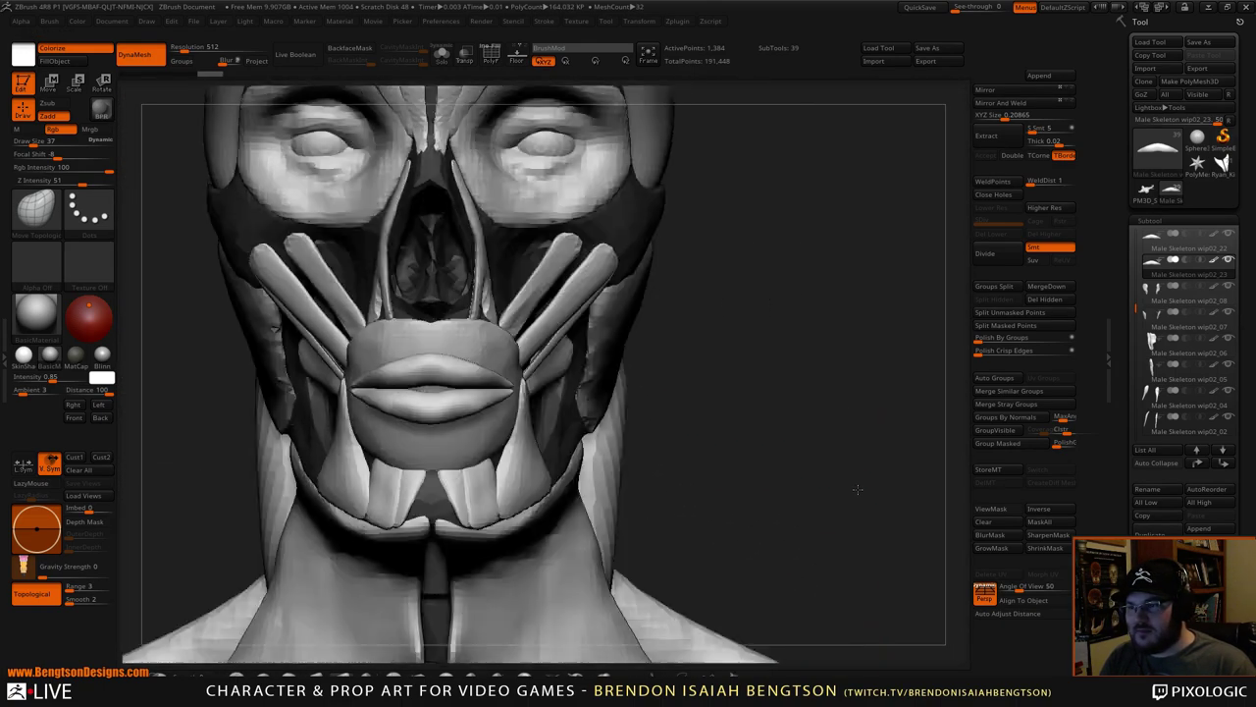
pyautogui.keyDown('alt'); pyautogui.moveTo(830, 333); pyautogui.dragTo(733, 235); pyautogui.keyUp('alt')
pyautogui.moveTo(731, 359)
pyautogui.mouseDown()
pyautogui.moveTo(802, 370)
pyautogui.moveTo(768, 359)
pyautogui.moveTo(773, 623)
pyautogui.moveTo(763, 422)
pyautogui.moveTo(825, 412)
pyautogui.moveTo(708, 404)
pyautogui.moveTo(745, 369)
pyautogui.mouseUp()
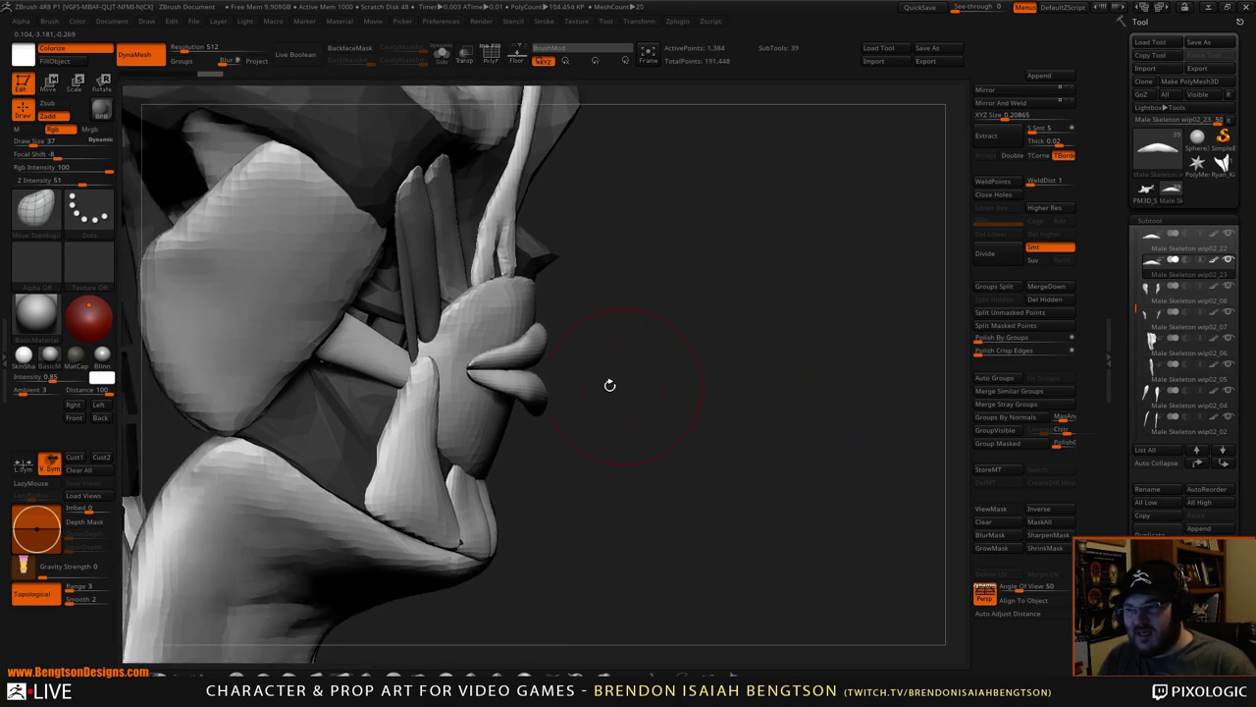
# - Set the draw size to 21 and adjust the lower lip's curve with the Move Topological brush
pyautogui.moveTo(597, 438)
pyautogui.mouseDown()
pyautogui.moveTo(592, 379)
pyautogui.moveTo(518, 394)
pyautogui.mouseUp()
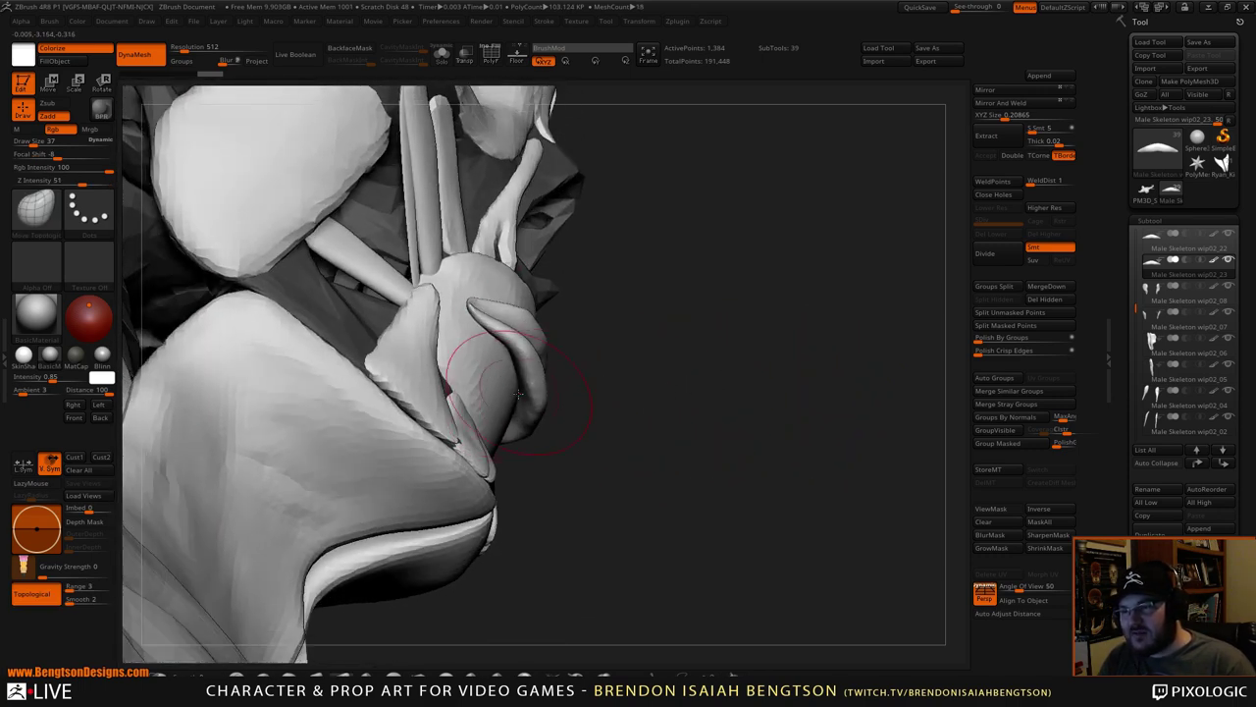
pyautogui.press('space')
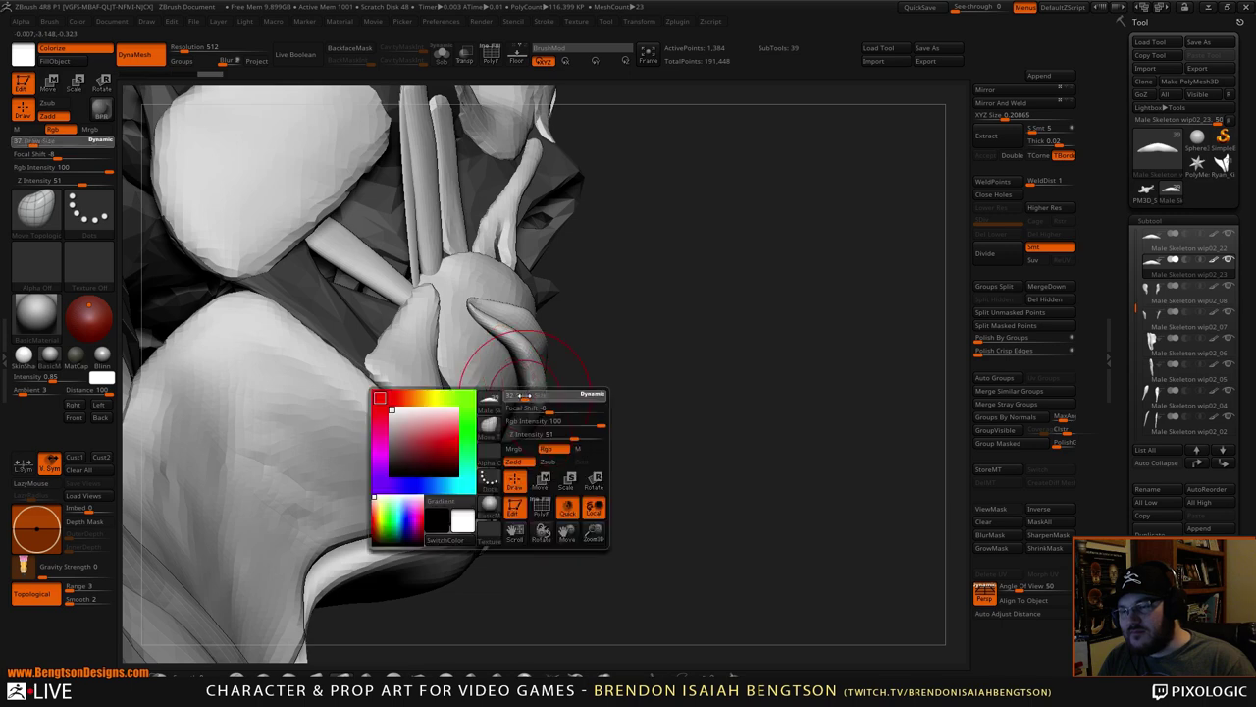
pyautogui.moveTo(522, 395)
pyautogui.mouseDown()
pyautogui.moveTo(575, 364)
pyautogui.moveTo(581, 340)
pyautogui.mouseUp()
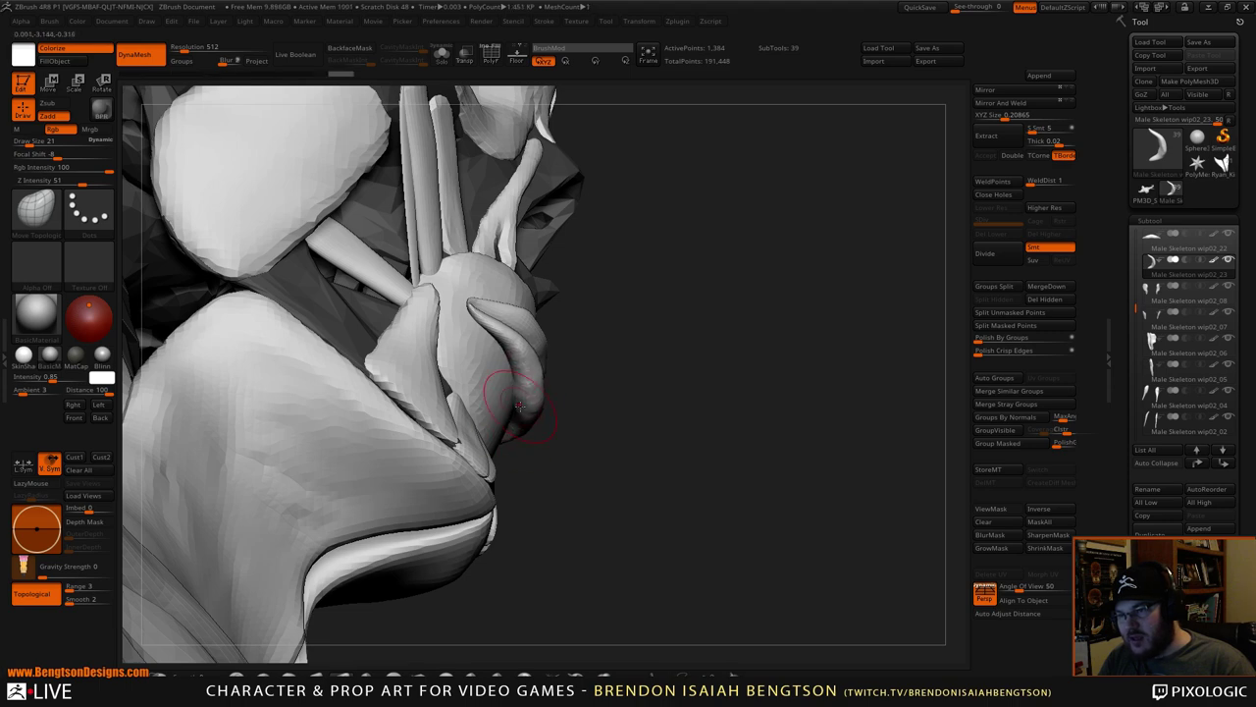
pyautogui.moveTo(687, 355)
pyautogui.mouseDown()
pyautogui.moveTo(726, 341)
pyautogui.moveTo(619, 318)
pyautogui.mouseUp()
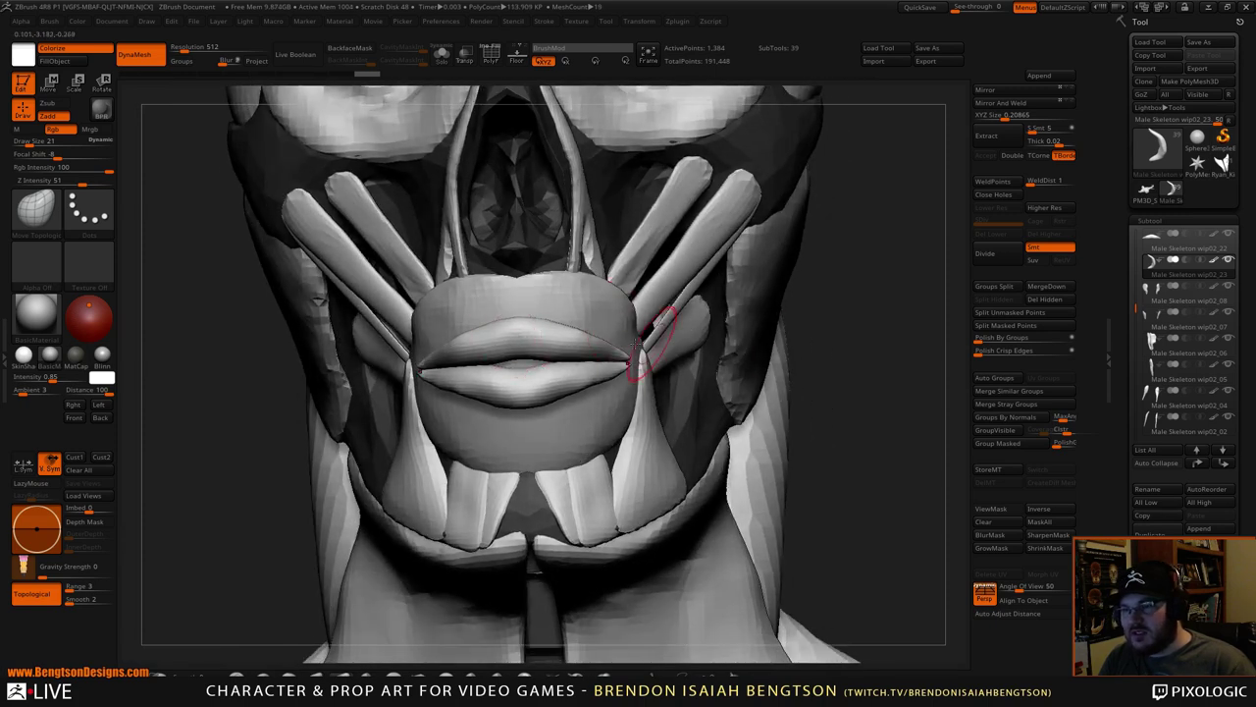
# - Isolate the upper lip and build up the middle of its lower edge with the ClayBuildup brush
pyautogui.keyDown('alt'); pyautogui.click(492, 334); pyautogui.keyUp('alt')
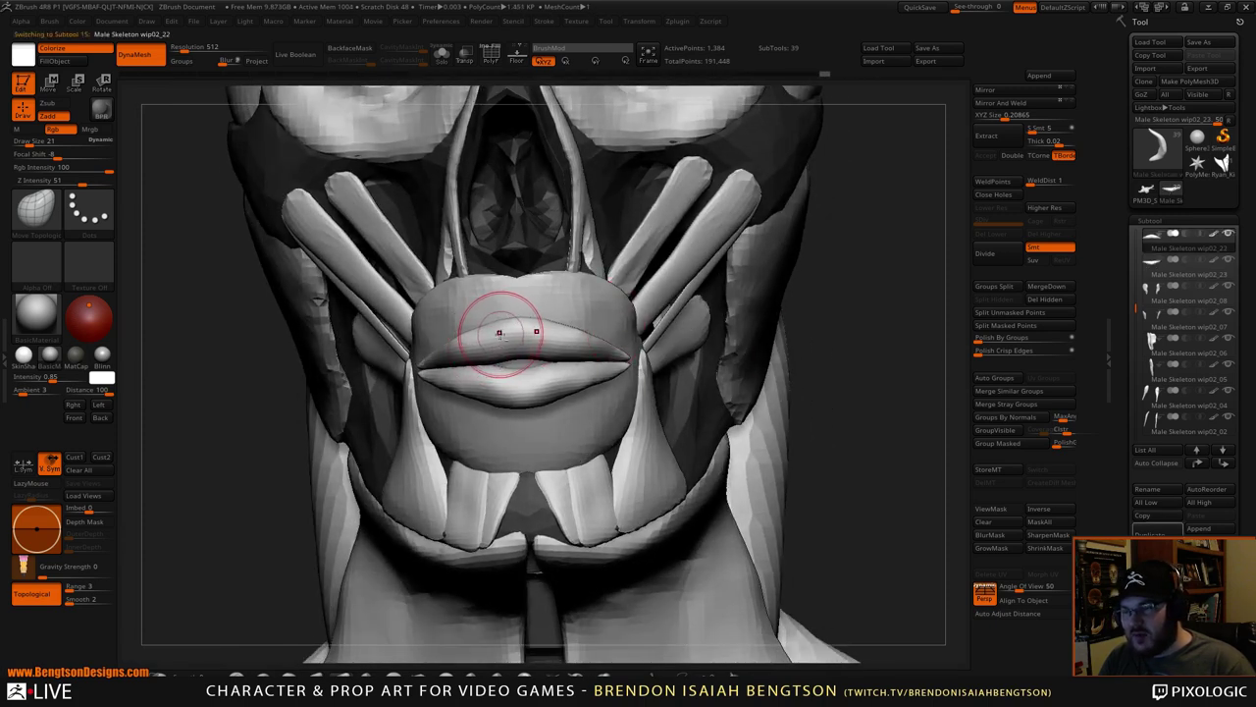
pyautogui.hotkey('alt', 's')
pyautogui.moveTo(508, 432); pyautogui.dragTo(485, 447)
pyautogui.press('shift')
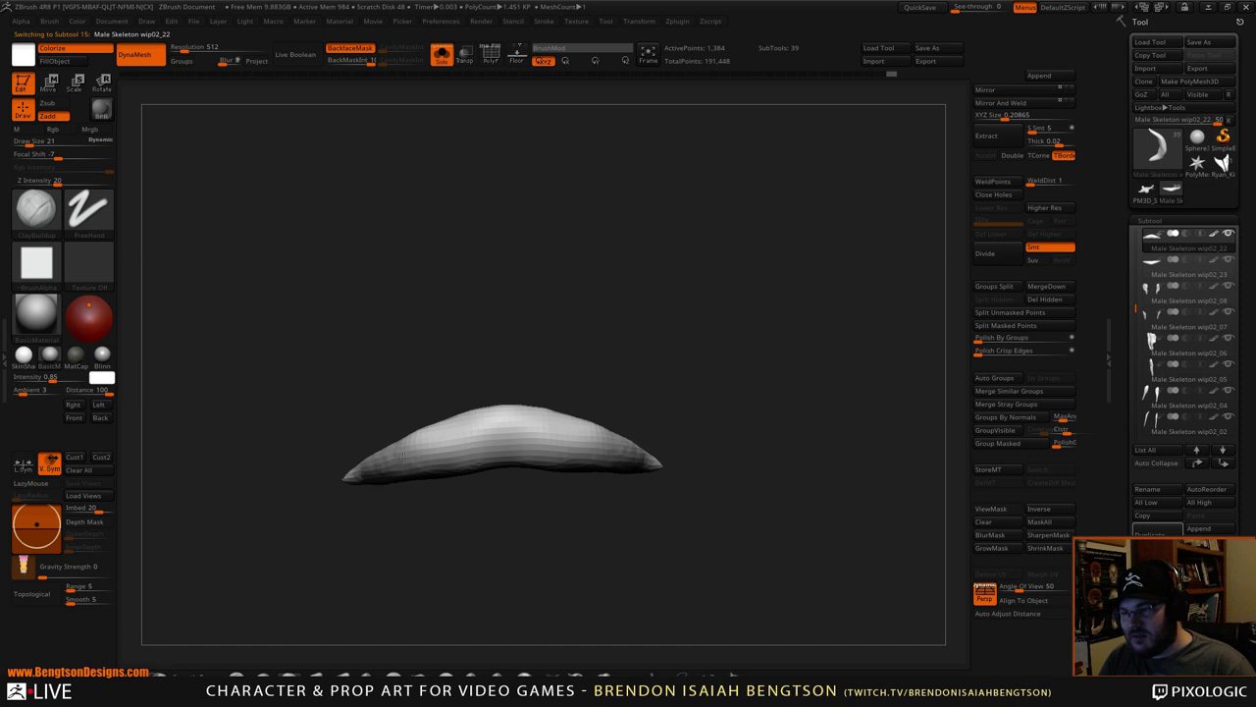
pyautogui.moveTo(498, 442); pyautogui.dragTo(512, 465)
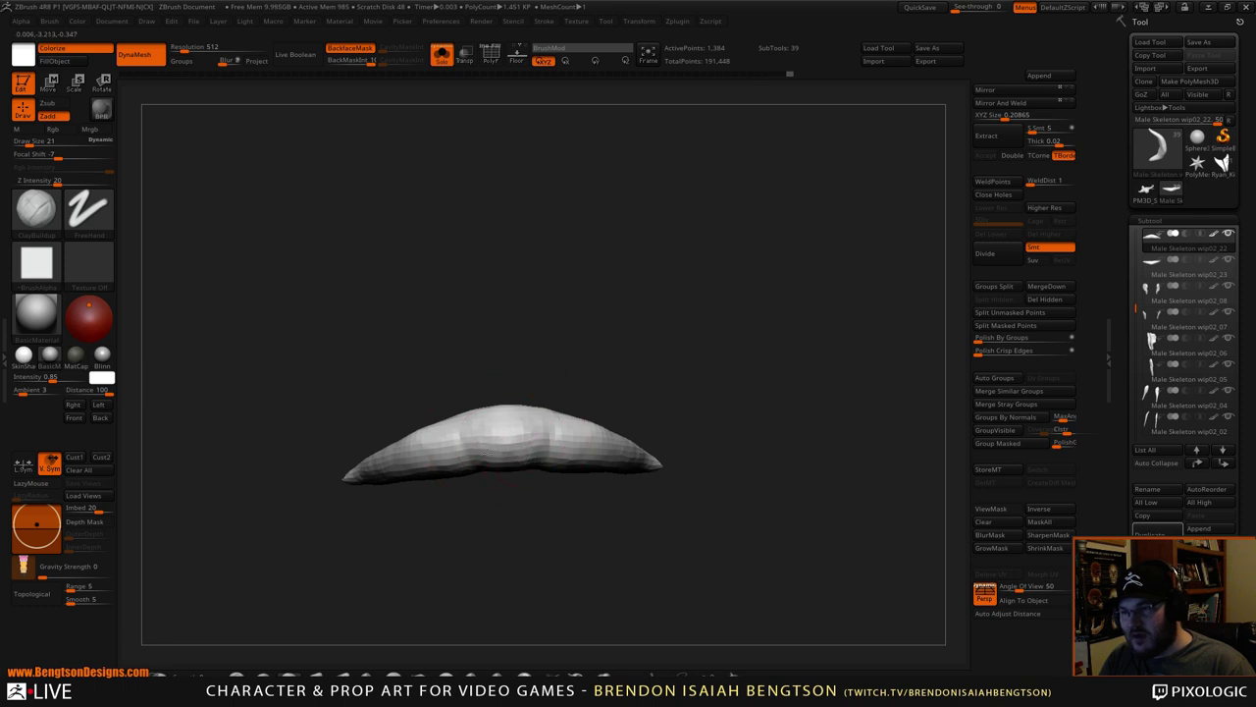
pyautogui.moveTo(567, 364); pyautogui.dragTo(703, 256)
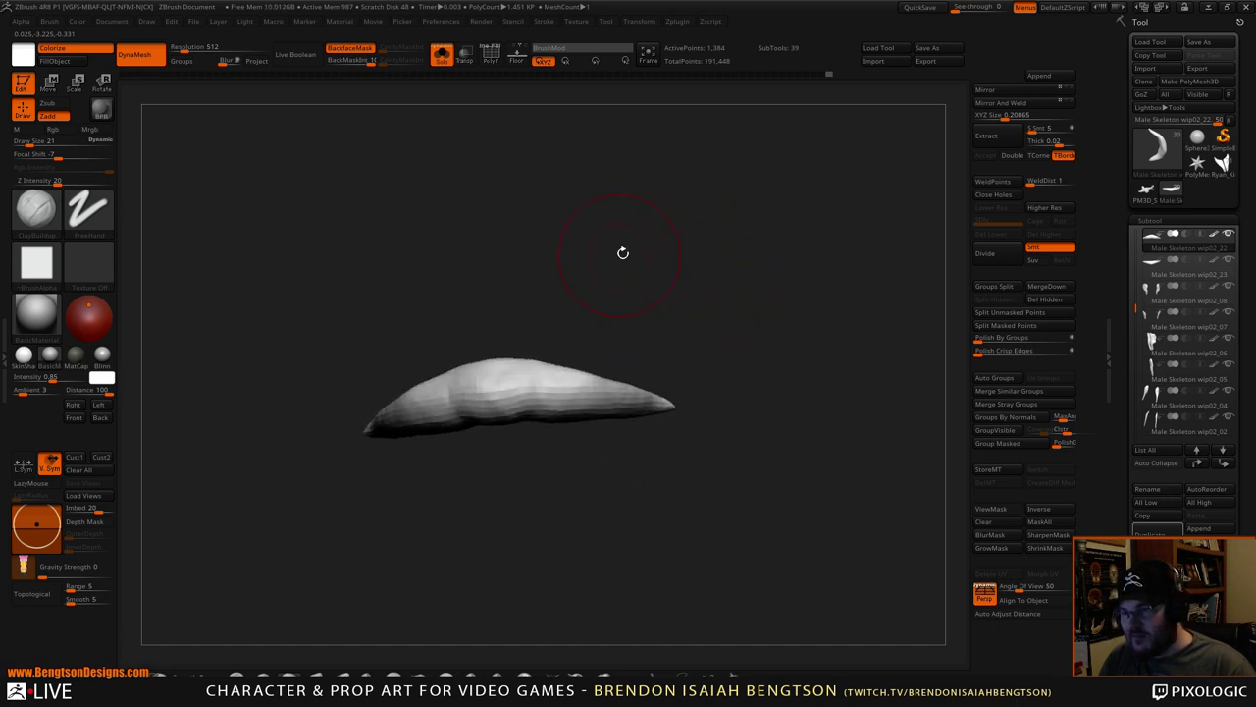
# - Refine the upper lip's surface from other angles with ClayBuildup and bring the full head back into view
pyautogui.moveTo(623, 253)
pyautogui.mouseDown()
pyautogui.moveTo(743, 207)
pyautogui.moveTo(681, 458)
pyautogui.moveTo(701, 336)
pyautogui.mouseUp()
pyautogui.moveTo(448, 350); pyautogui.dragTo(498, 386)
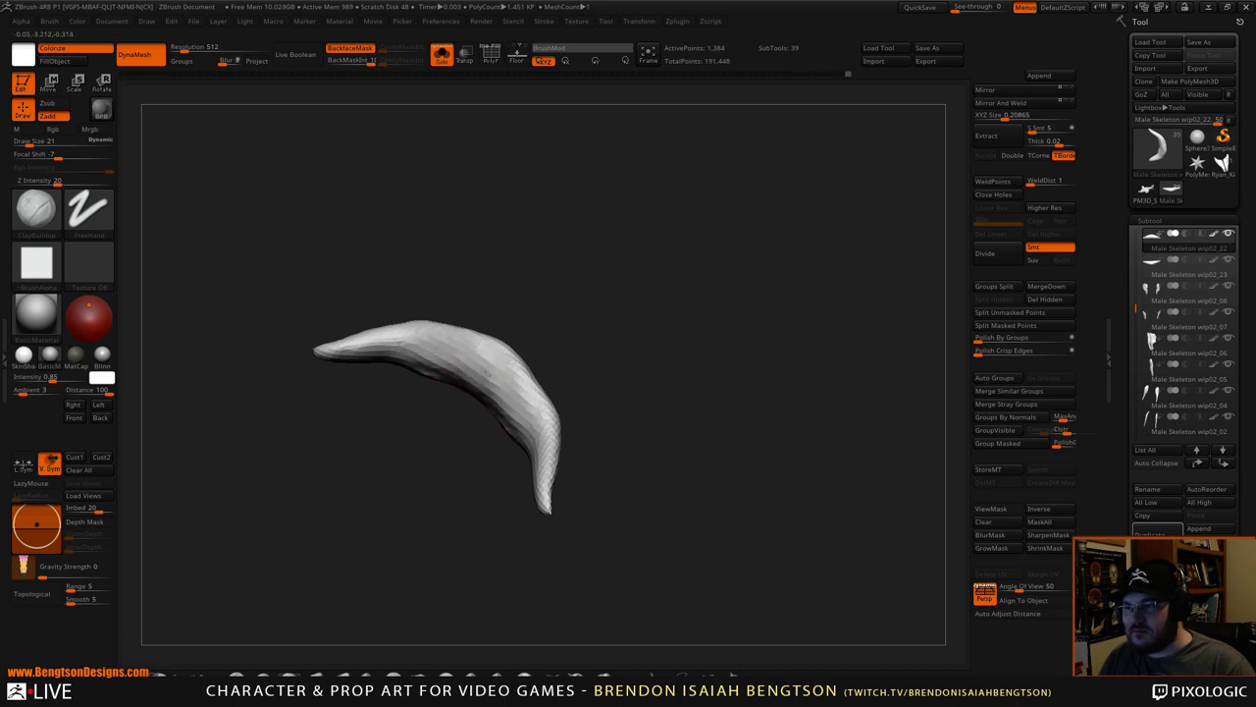
pyautogui.moveTo(564, 351); pyautogui.dragTo(737, 278)
pyautogui.hotkey('alt', 's')
pyautogui.keyDown('shift'); pyautogui.moveTo(789, 393); pyautogui.dragTo(796, 448); pyautogui.keyUp('shift')
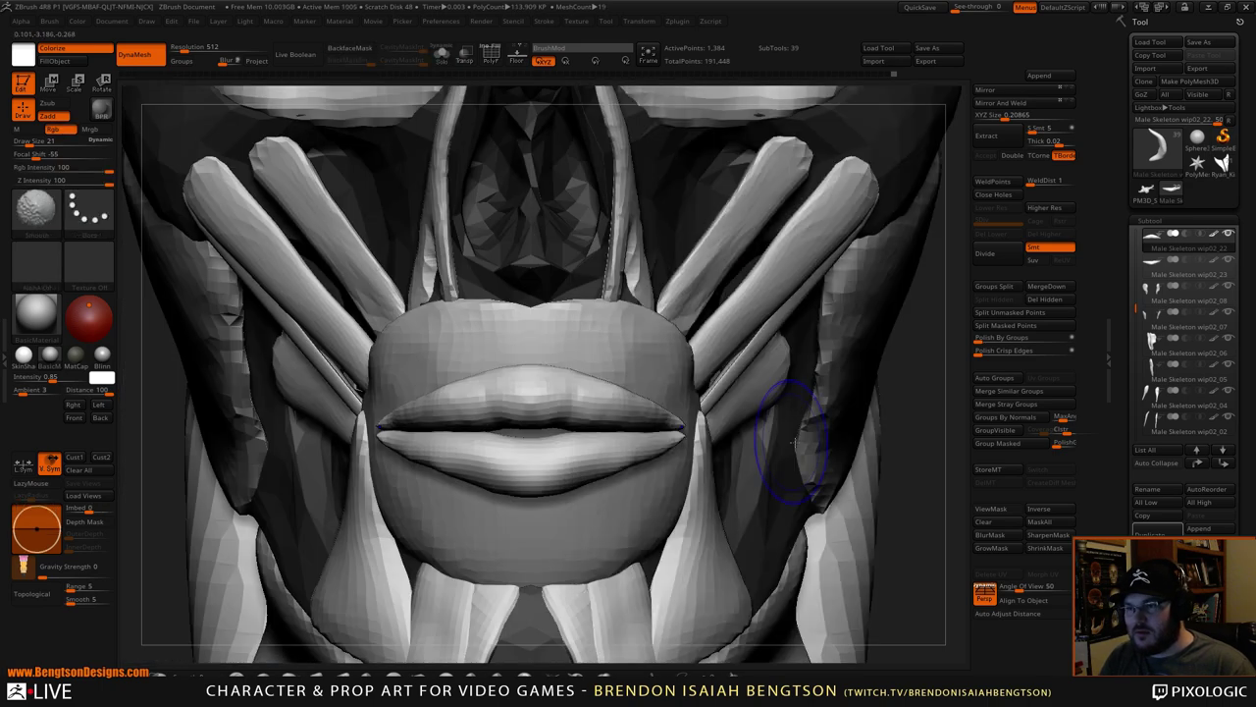
pyautogui.keyDown('alt'); pyautogui.moveTo(891, 407); pyautogui.dragTo(862, 250); pyautogui.keyUp('alt')
pyautogui.keyDown('alt'); pyautogui.moveTo(852, 357); pyautogui.dragTo(854, 449); pyautogui.keyUp('alt')
# - Isolate the lower lip and straighten the middle of its upper edge with the Move Topological brush
pyautogui.keyDown('alt'); pyautogui.click(433, 446); pyautogui.keyUp('alt')
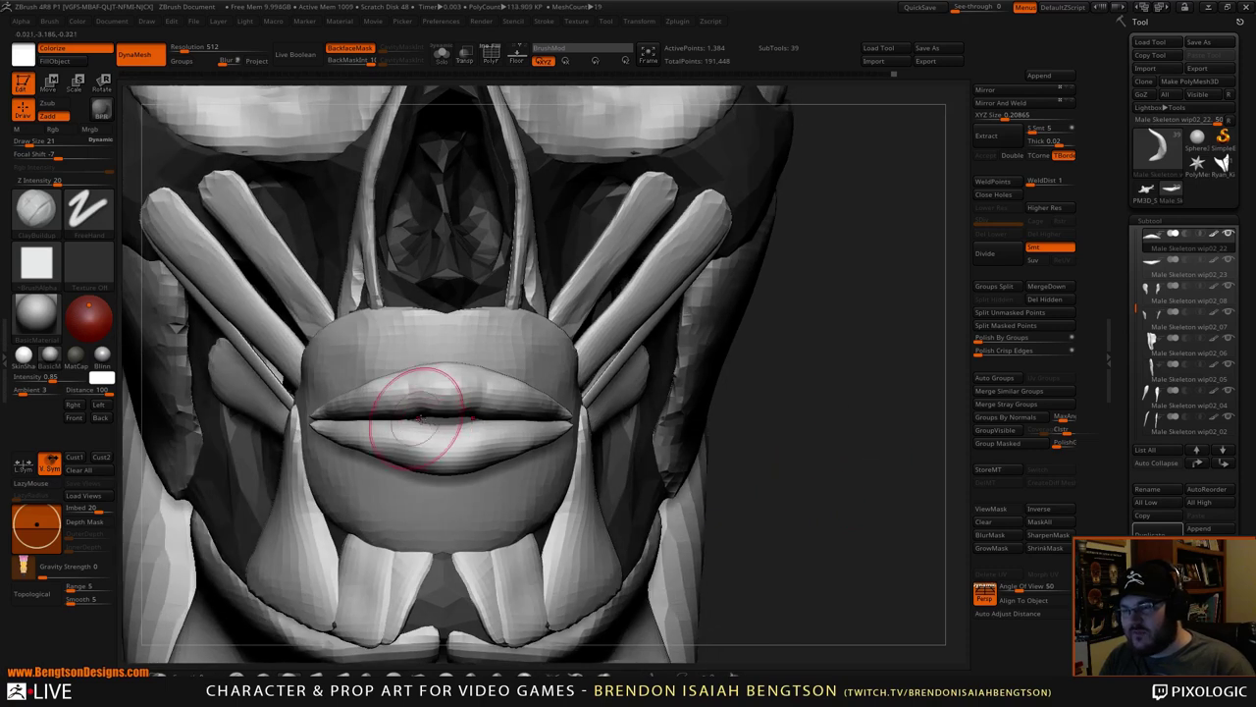
pyautogui.hotkey('alt', 's')
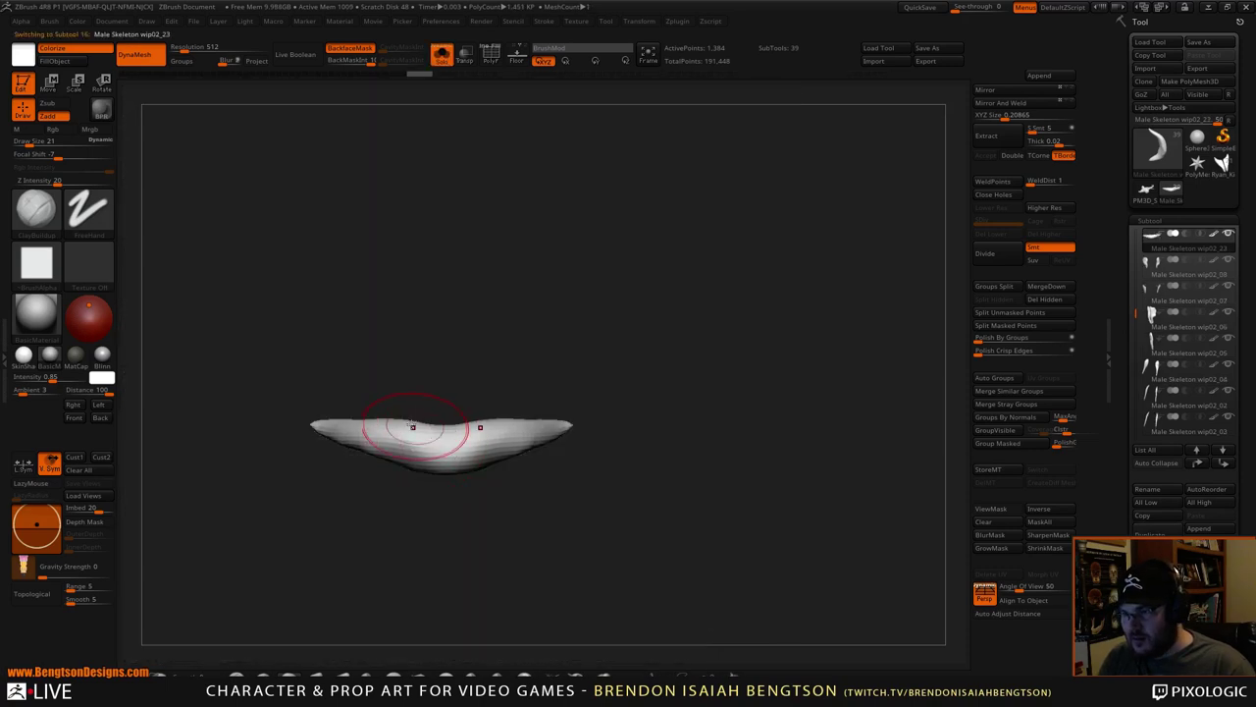
pyautogui.moveTo(433, 350); pyautogui.dragTo(431, 349)
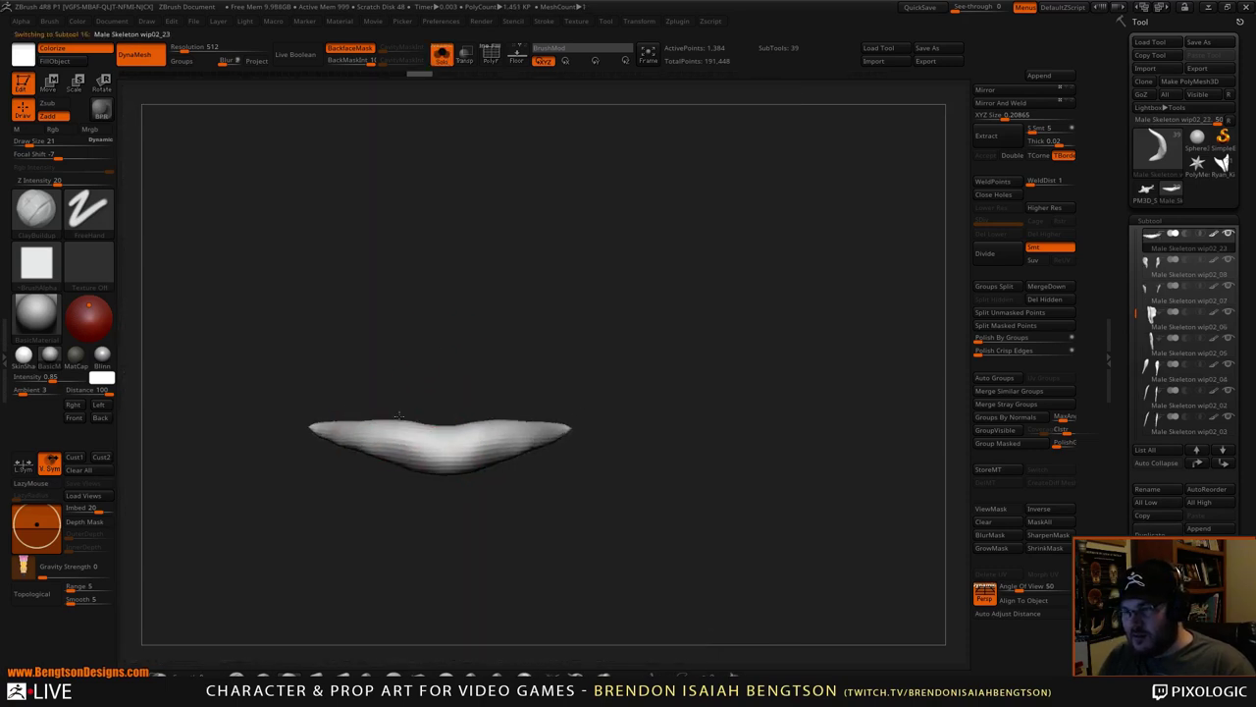
pyautogui.press('b')
pyautogui.press('m')
pyautogui.press('t')
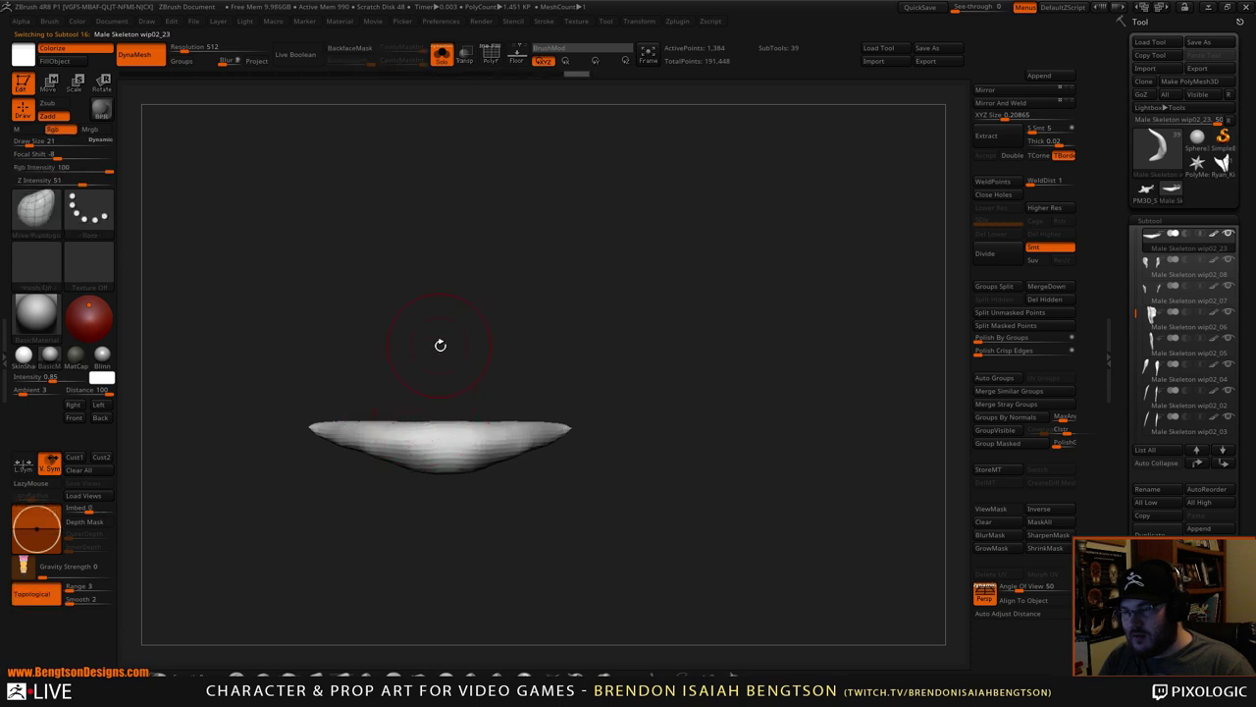
# - Refine the lower lip with ClayBuildup, reduce the draw size to 11 and show all head parts again from the side
pyautogui.press('b')
pyautogui.press('c')
pyautogui.press('b')
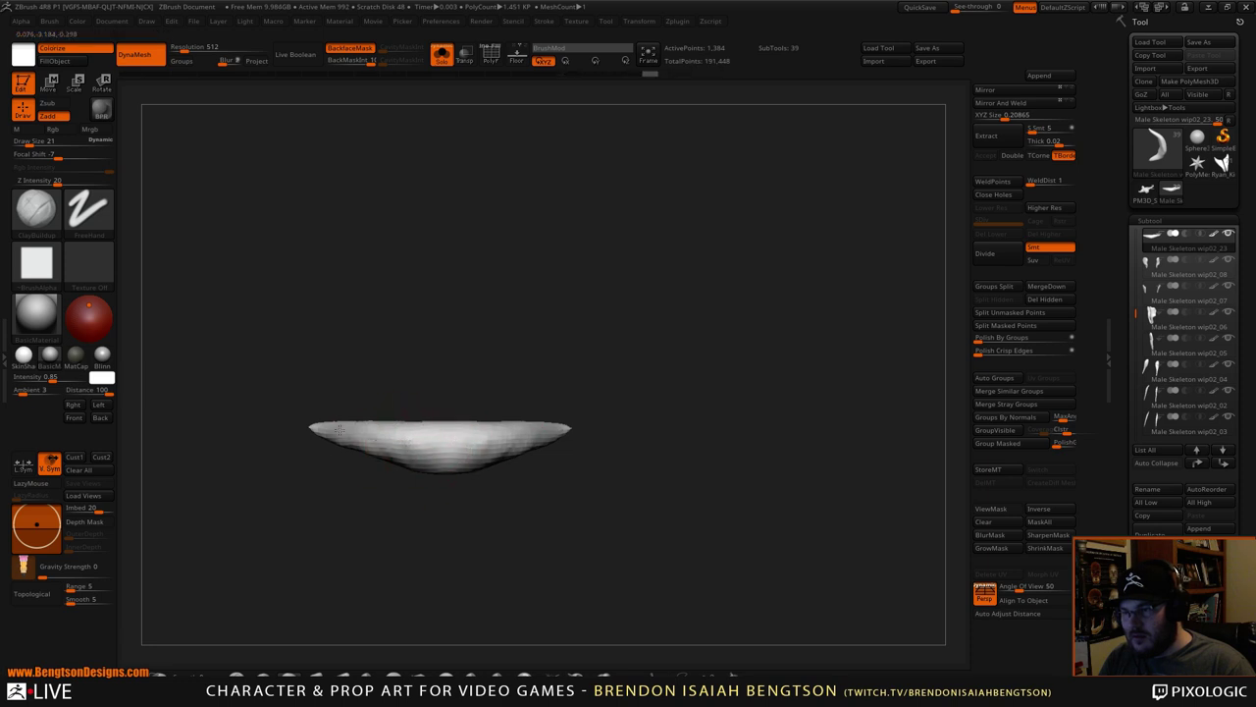
pyautogui.moveTo(419, 314)
pyautogui.mouseDown()
pyautogui.moveTo(414, 442)
pyautogui.moveTo(429, 403)
pyautogui.moveTo(417, 378)
pyautogui.moveTo(429, 318)
pyautogui.moveTo(448, 373)
pyautogui.moveTo(468, 323)
pyautogui.moveTo(449, 334)
pyautogui.moveTo(526, 324)
pyautogui.mouseUp()
pyautogui.press('space')
pyautogui.hotkey('alt', 's')
pyautogui.keyDown('shift'); pyautogui.moveTo(785, 421); pyautogui.dragTo(786, 530); pyautogui.keyUp('shift')
pyautogui.keyDown('alt'); pyautogui.moveTo(661, 403); pyautogui.dragTo(720, 356); pyautogui.keyUp('alt')
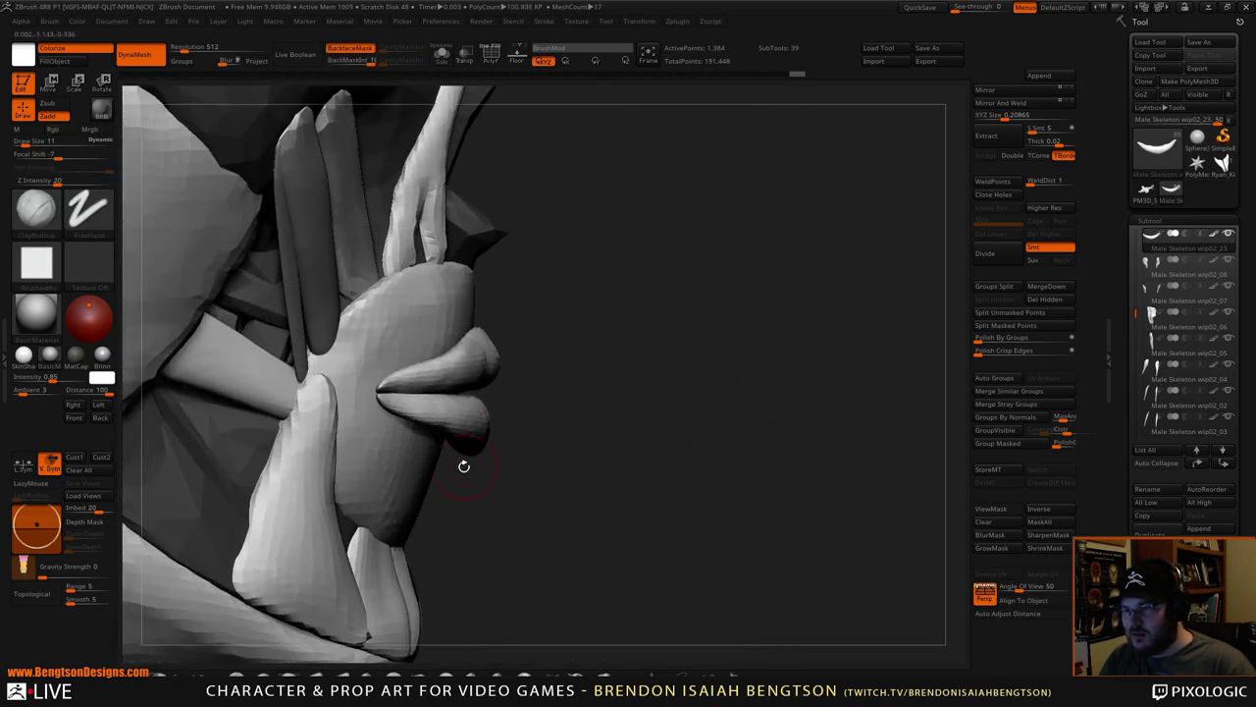
pyautogui.moveTo(542, 465)
pyautogui.mouseDown()
pyautogui.moveTo(593, 464)
pyautogui.moveTo(634, 429)
pyautogui.moveTo(621, 442)
pyautogui.mouseUp()
# - Select the mouth muscle and build up its surface above the upper lip with ClayBuildup at draw size 19
pyautogui.keyDown('alt'); pyautogui.click(432, 463); pyautogui.keyUp('alt')
pyautogui.press('b')
pyautogui.press('m')
pyautogui.press('t')
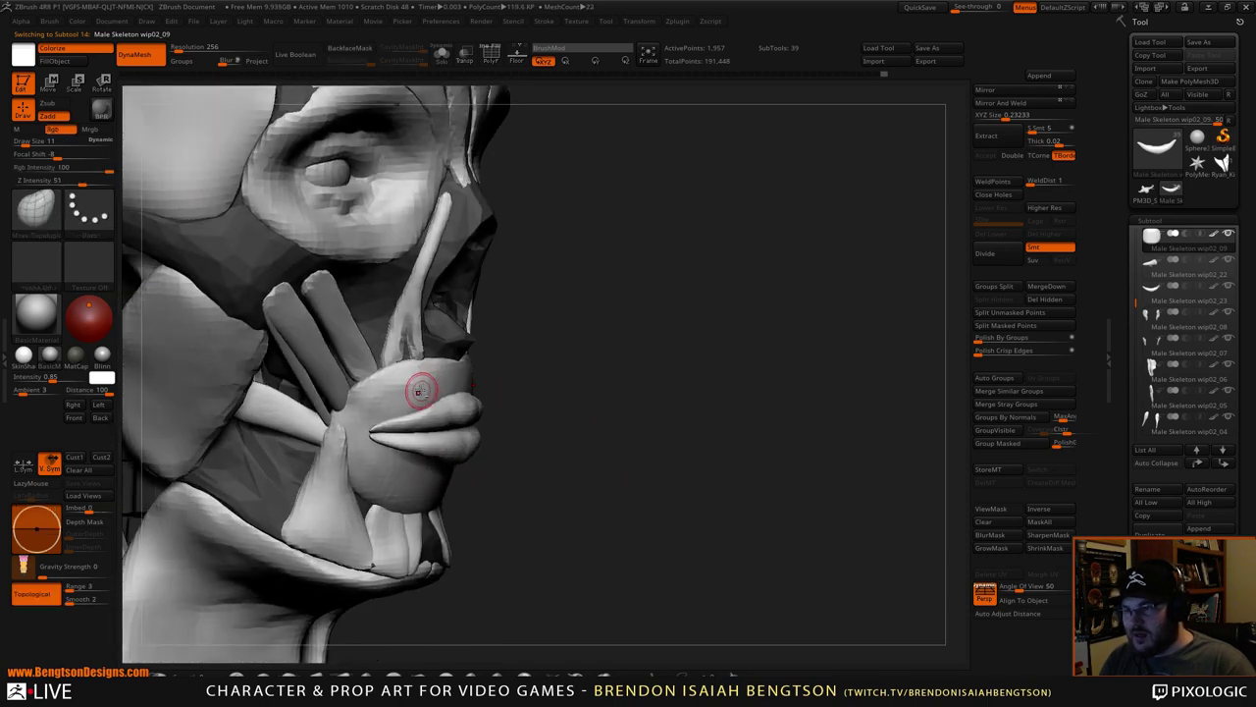
pyautogui.press('b')
pyautogui.press('c')
pyautogui.press('b')
pyautogui.press('space')
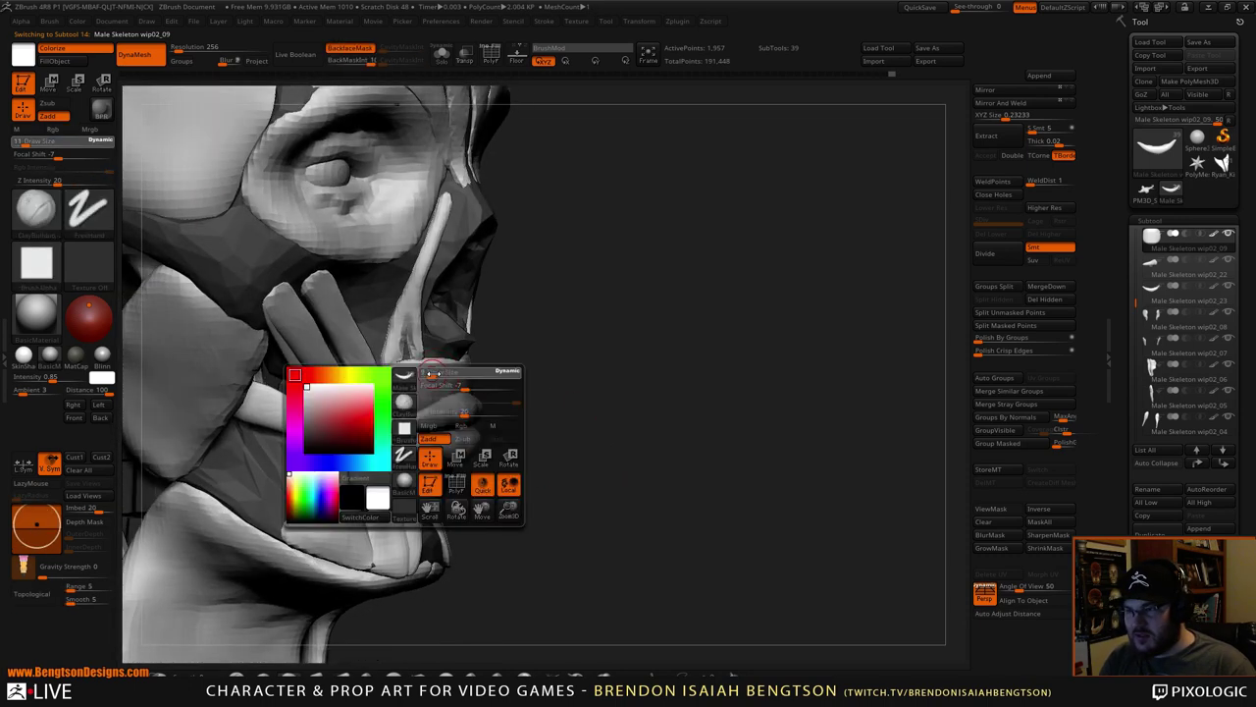
pyautogui.moveTo(427, 376); pyautogui.dragTo(433, 382)
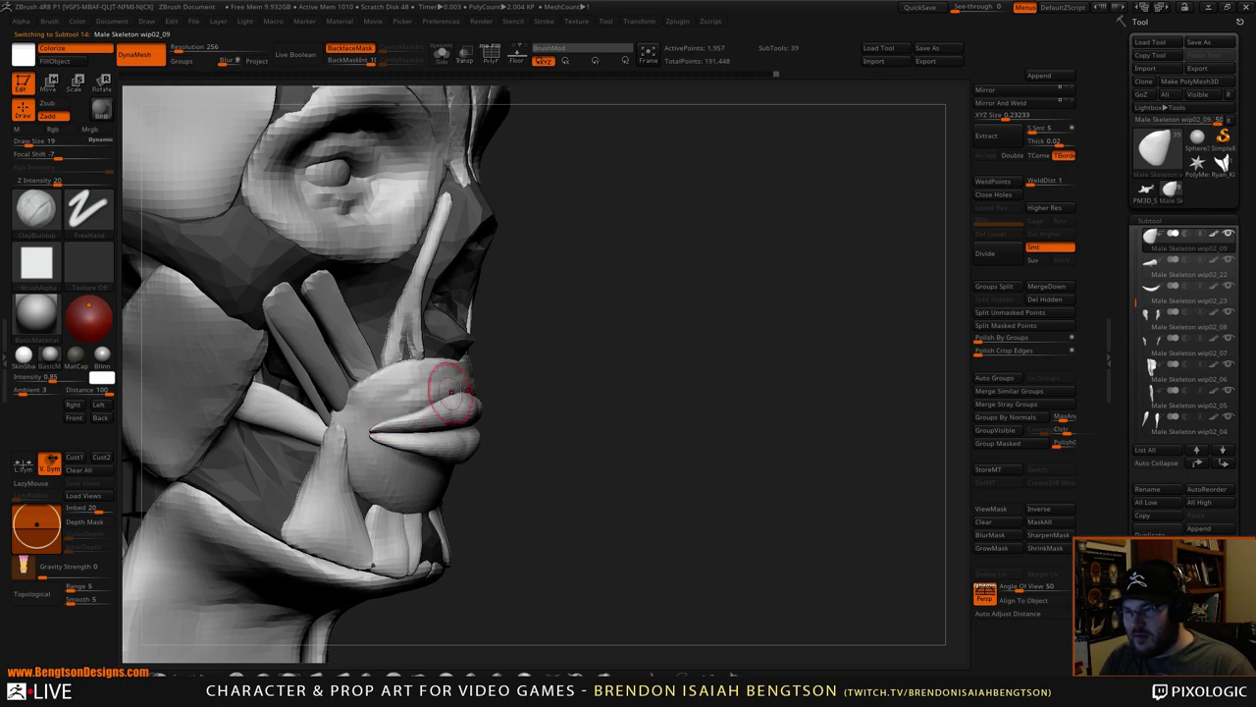
pyautogui.moveTo(668, 398); pyautogui.dragTo(483, 375)
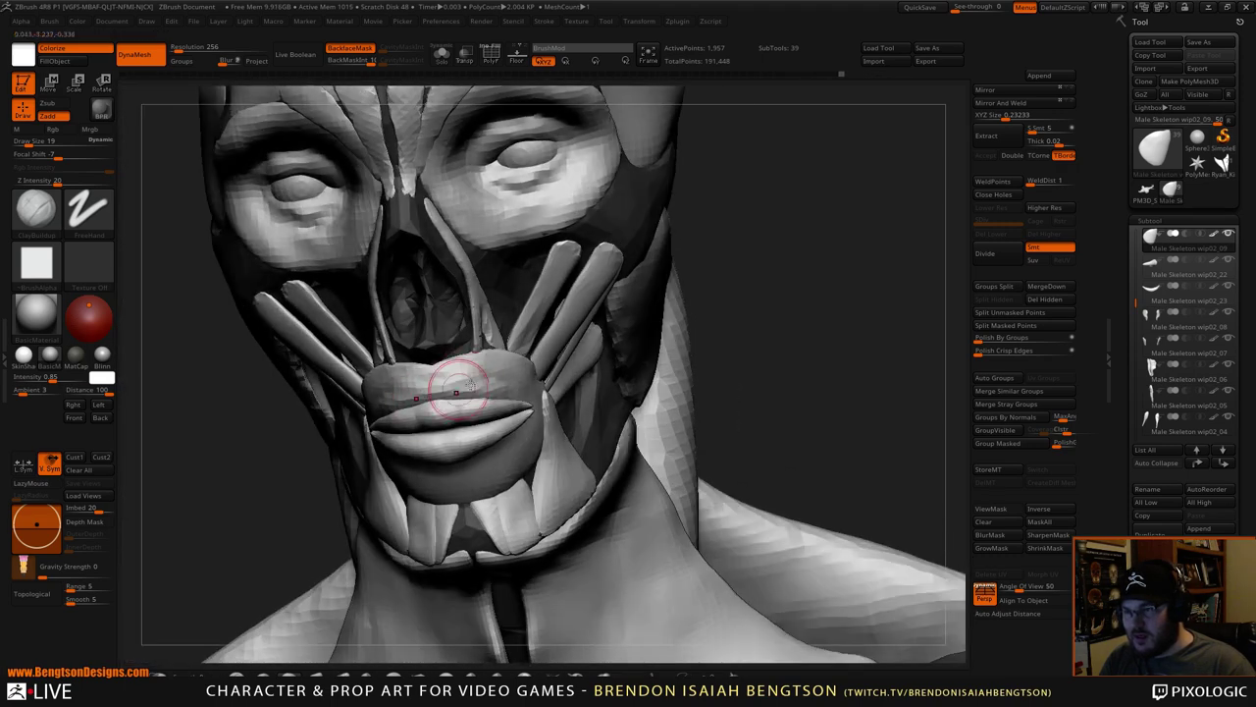
pyautogui.moveTo(374, 395); pyautogui.dragTo(380, 407)
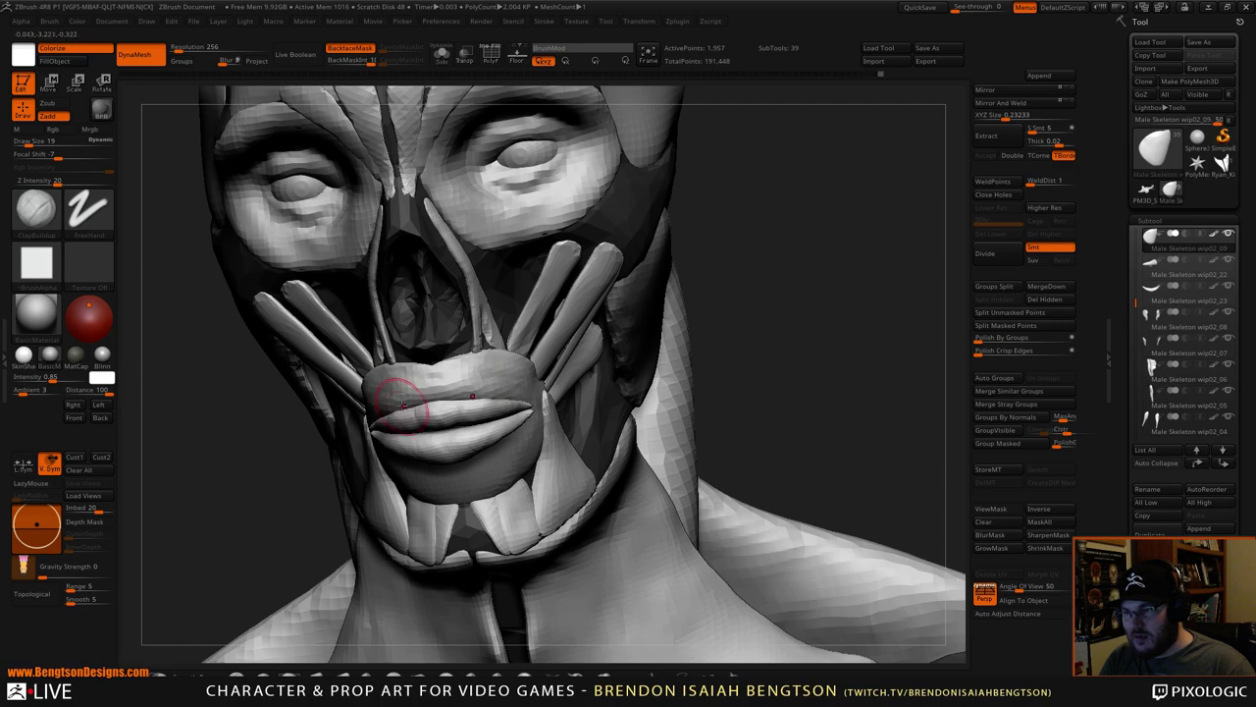
# - Set the DynaMesh resolution to 512, smooth the area above the upper lip and remesh the mouth muscle
pyautogui.moveTo(748, 369)
pyautogui.mouseDown()
pyautogui.moveTo(774, 365)
pyautogui.moveTo(775, 379)
pyautogui.moveTo(746, 390)
pyautogui.moveTo(393, 378)
pyautogui.mouseUp()
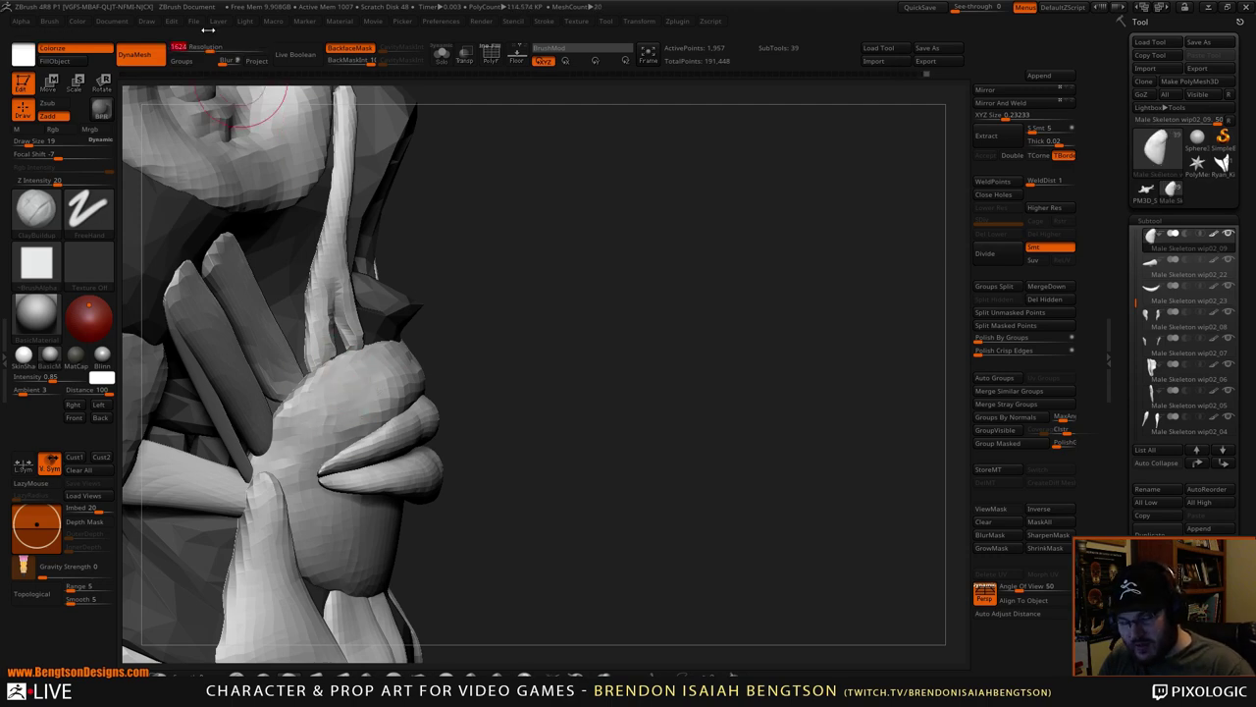
pyautogui.write('512')
pyautogui.press('Return')
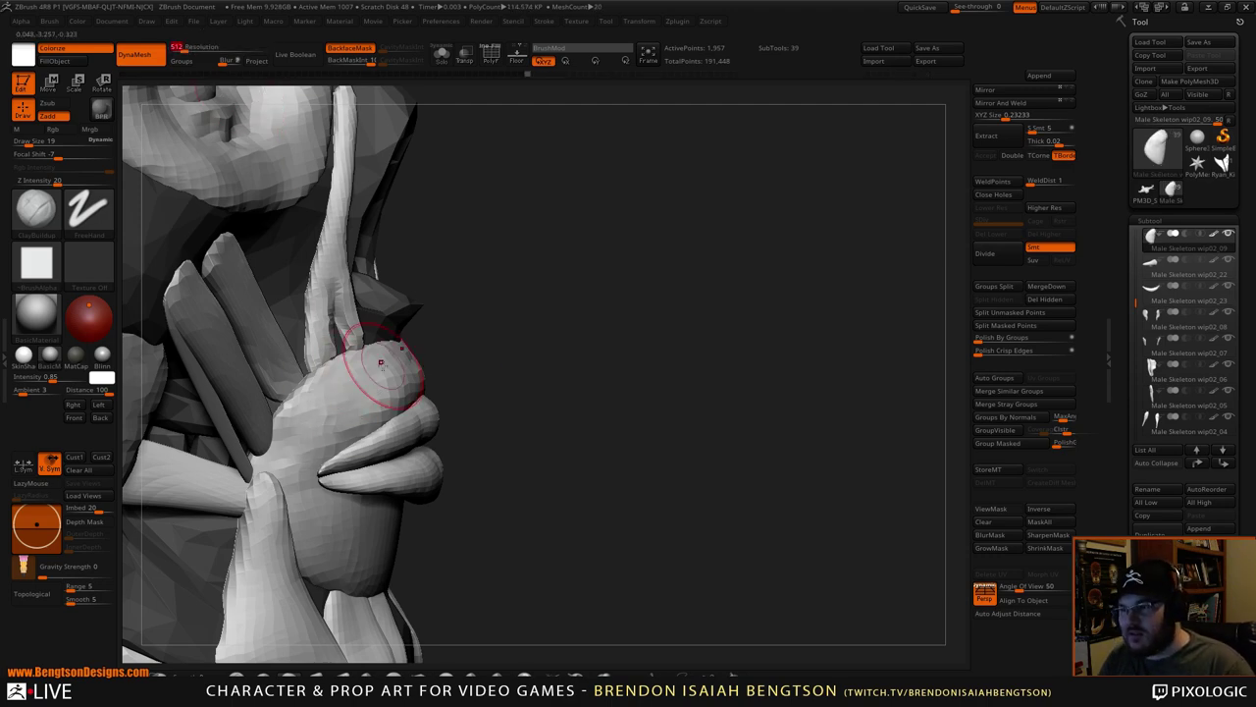
pyautogui.keyDown('shift'); pyautogui.moveTo(383, 371); pyautogui.dragTo(398, 375); pyautogui.keyUp('shift')
pyautogui.keyDown('ctrl'); pyautogui.moveTo(547, 353); pyautogui.dragTo(513, 438); pyautogui.keyUp('ctrl')
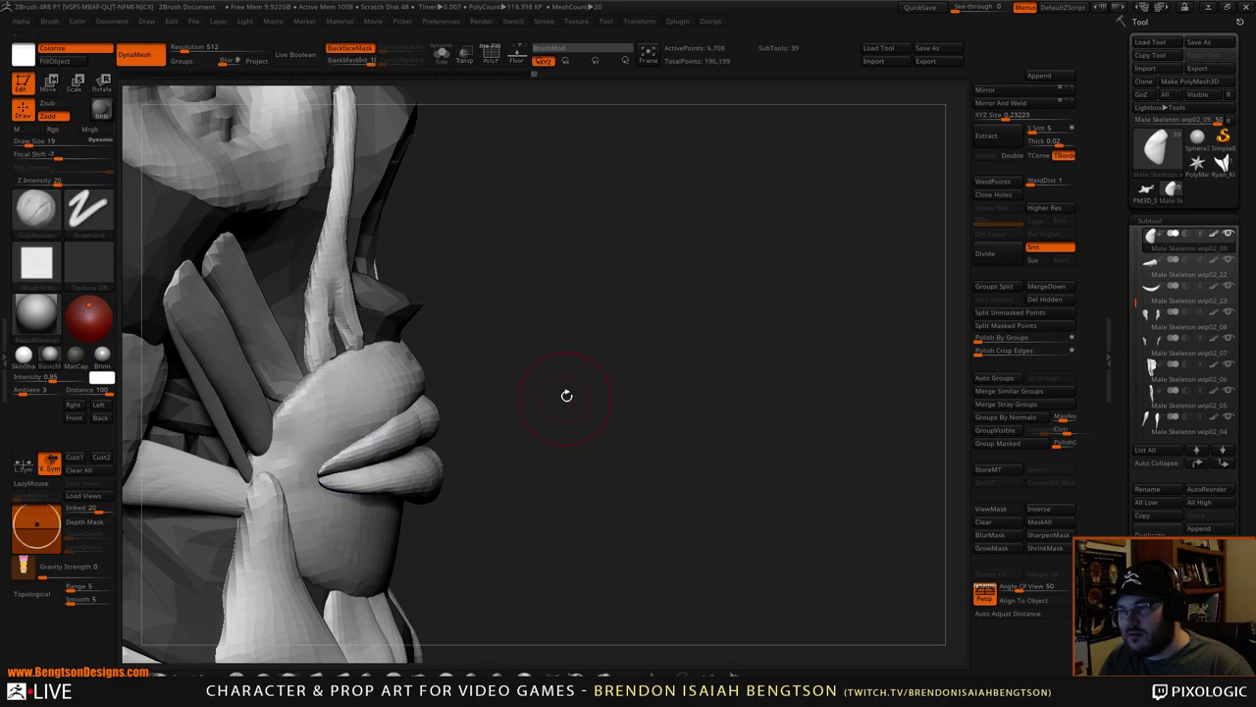
# - Build up the mouth muscle on both sides of the central groove above the upper lip
pyautogui.moveTo(567, 395); pyautogui.dragTo(442, 384)
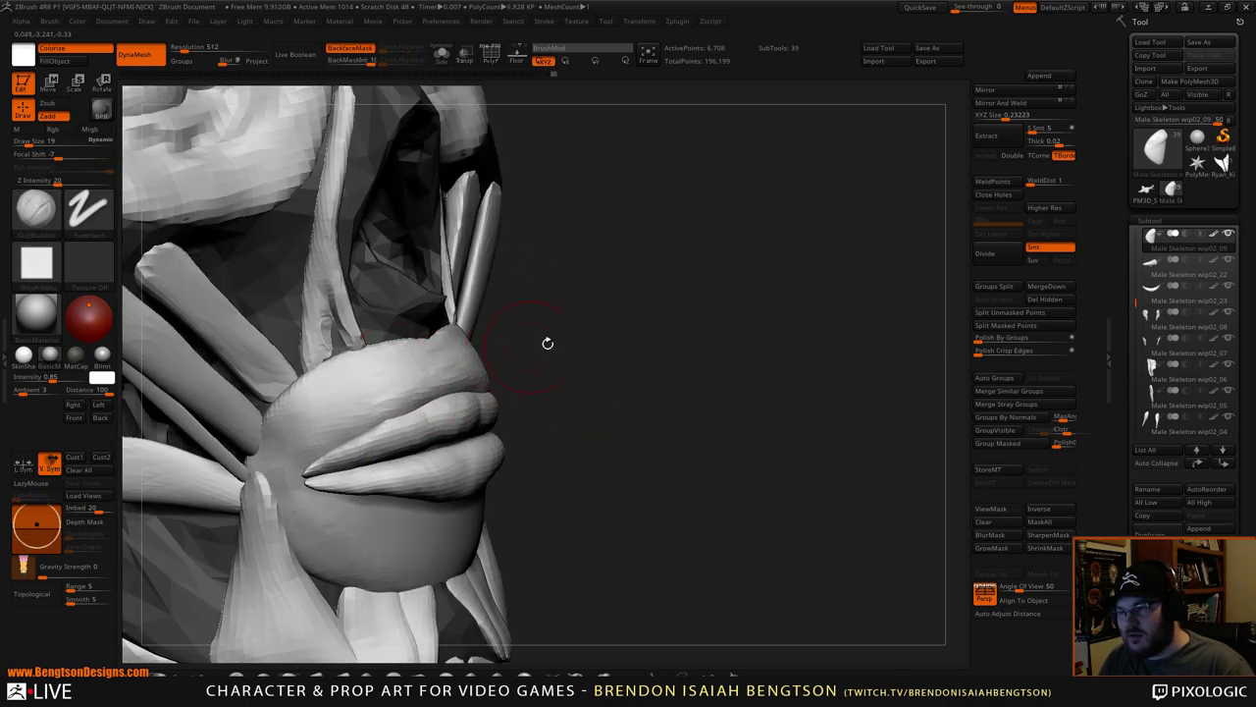
pyautogui.moveTo(548, 342); pyautogui.dragTo(422, 338)
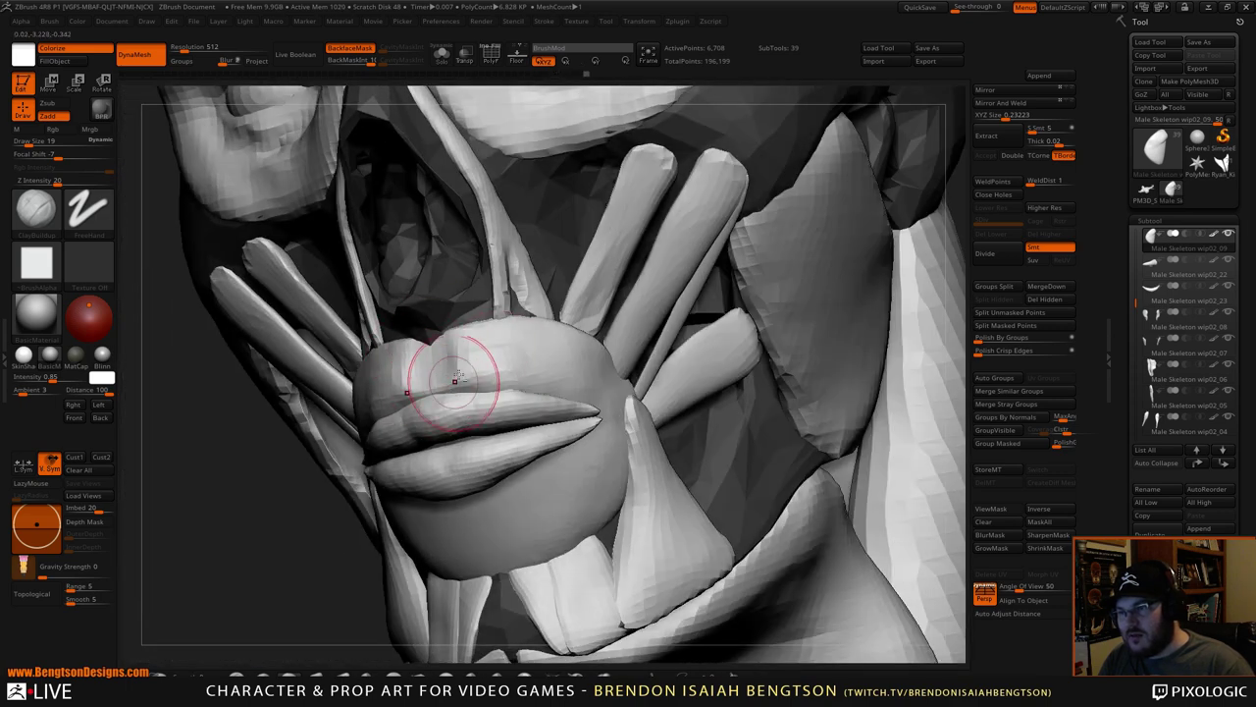
pyautogui.moveTo(469, 359); pyautogui.dragTo(528, 363)
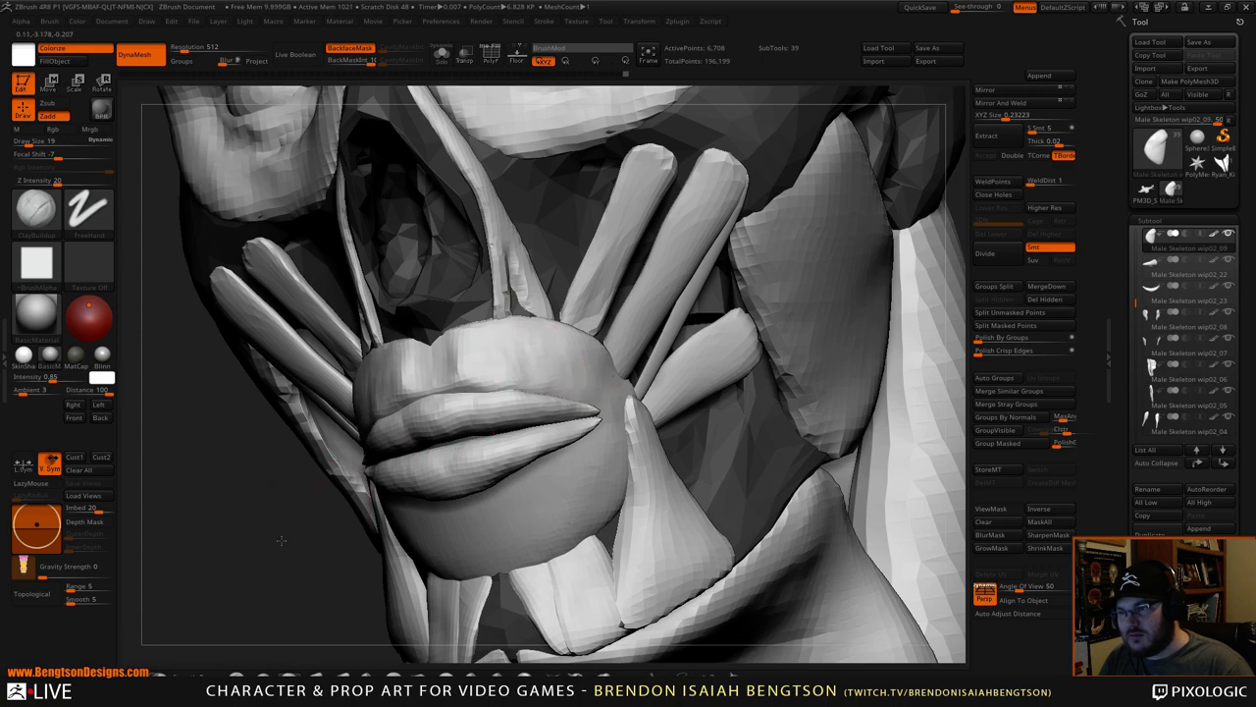
# - Select the upper lip and build up its upper border with ClayBuildup at draw size 8
pyautogui.moveTo(281, 541)
pyautogui.mouseDown()
pyautogui.moveTo(731, 377)
pyautogui.moveTo(765, 331)
pyautogui.moveTo(415, 406)
pyautogui.moveTo(419, 386)
pyautogui.moveTo(419, 404)
pyautogui.mouseUp()
pyautogui.keyDown('alt'); pyautogui.click(415, 407); pyautogui.keyUp('alt')
pyautogui.press('space')
pyautogui.press('b')
pyautogui.press('c')
pyautogui.press('b')
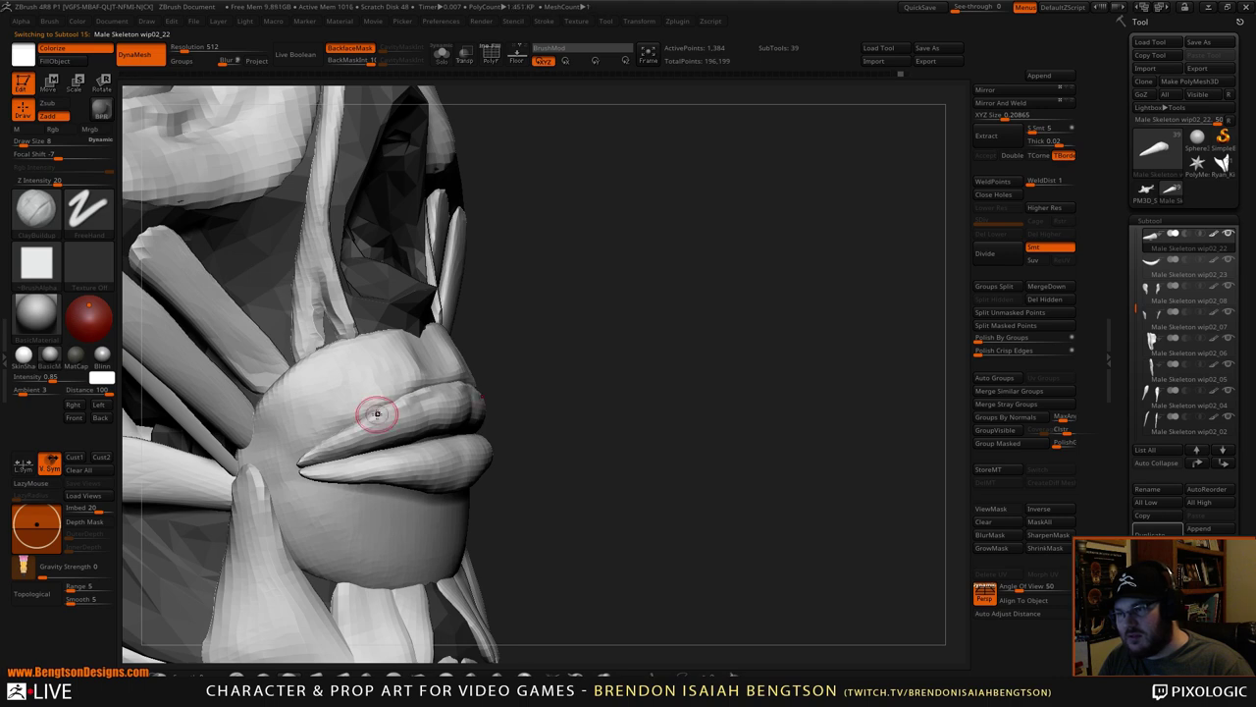
pyautogui.moveTo(516, 342); pyautogui.dragTo(358, 426)
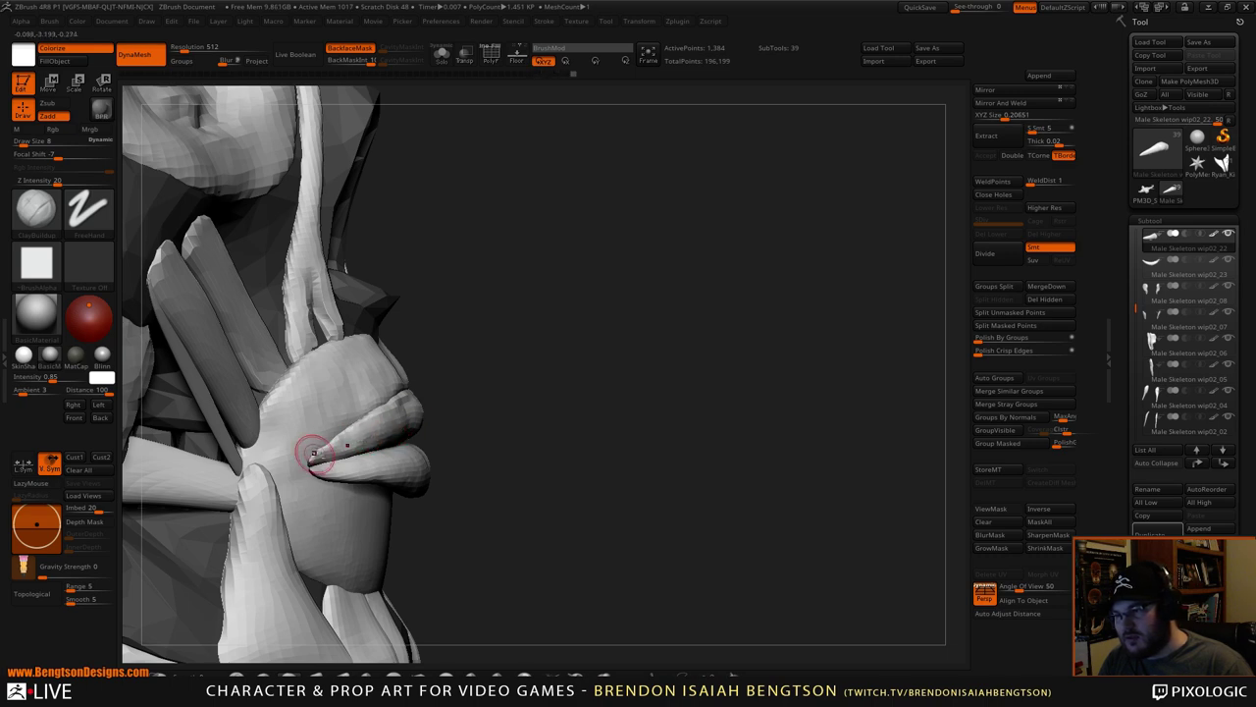
# - Smooth the upper lip's corners and reshape them with the Move Topological brush to meet the lower lip
pyautogui.keyDown('shift'); pyautogui.moveTo(315, 464); pyautogui.dragTo(321, 473); pyautogui.keyUp('shift')
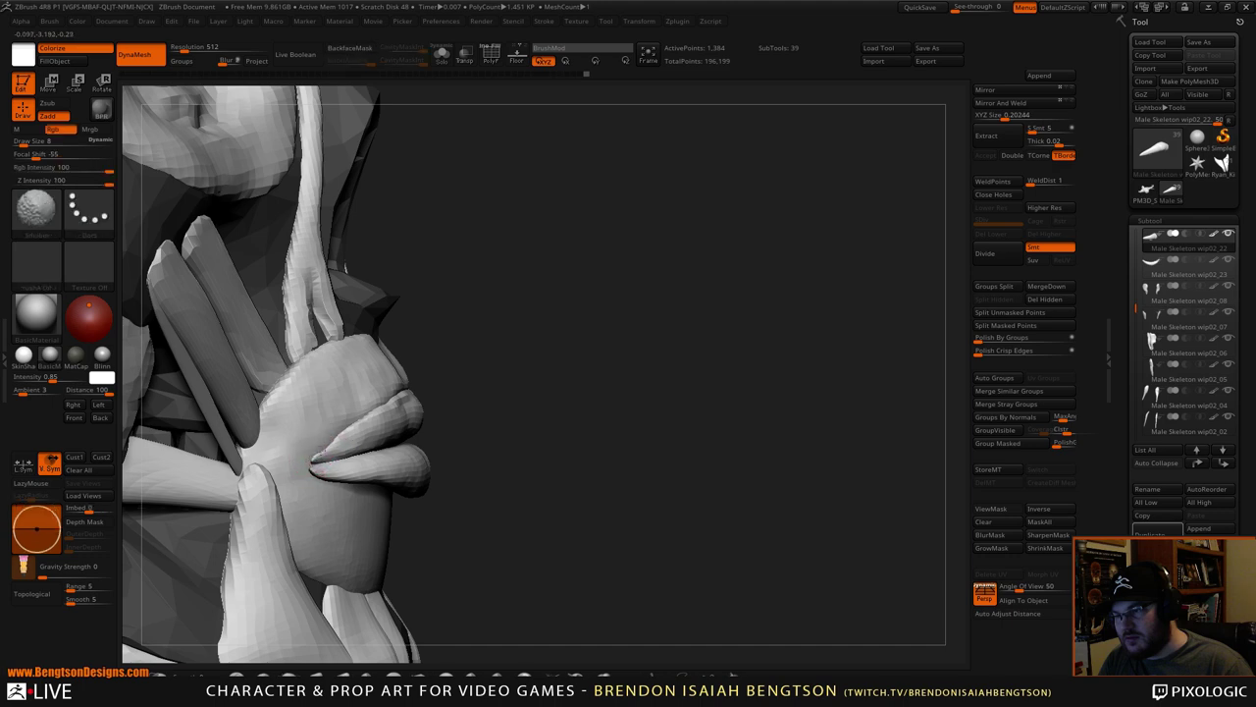
pyautogui.moveTo(586, 384); pyautogui.dragTo(571, 384)
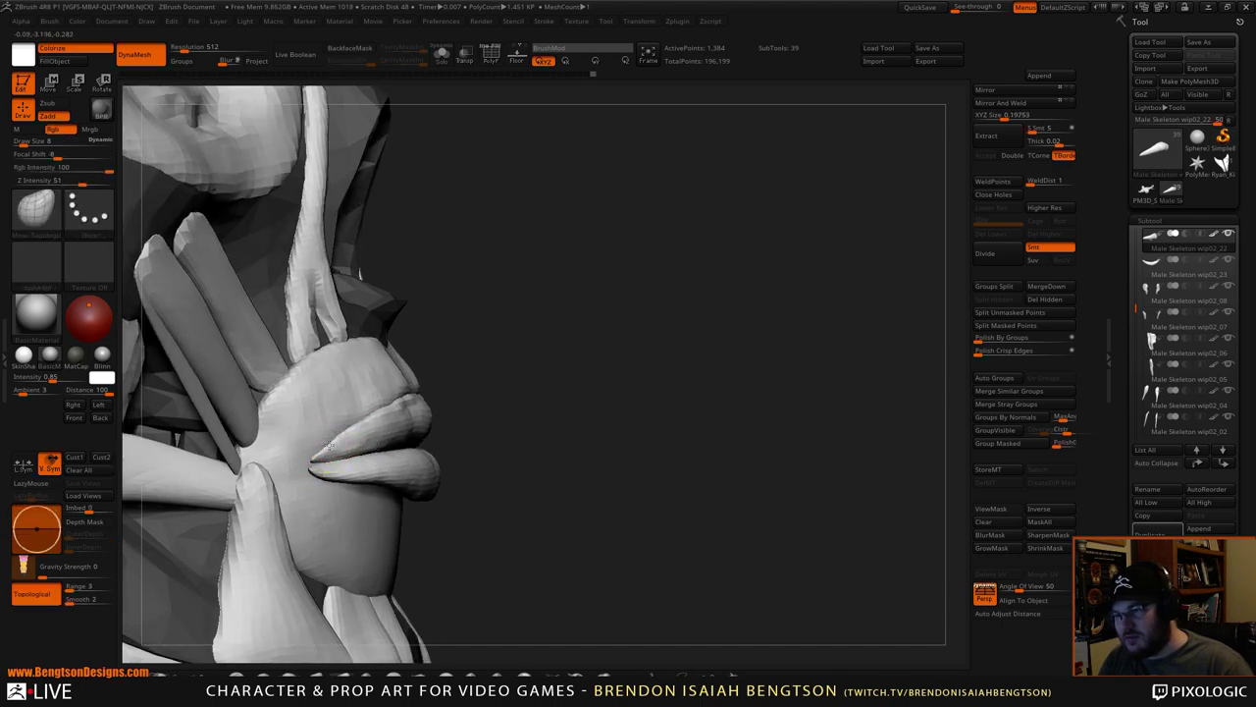
pyautogui.moveTo(328, 443)
pyautogui.mouseDown(button='right')
pyautogui.moveTo(811, 441)
pyautogui.moveTo(803, 295)
pyautogui.mouseUp(button='right')
pyautogui.moveTo(796, 379); pyautogui.dragTo(720, 496, button='right')
pyautogui.moveTo(719, 496)
pyautogui.keyDown('alt'); pyautogui.mouseDown(button='right')
pyautogui.moveTo(766, 411)
pyautogui.moveTo(732, 420)
pyautogui.moveTo(648, 334)
pyautogui.moveTo(591, 393)
pyautogui.moveTo(551, 394)
pyautogui.moveTo(625, 449)
pyautogui.moveTo(649, 525)
pyautogui.mouseUp(button='right'); pyautogui.keyUp('alt')
pyautogui.moveTo(650, 525)
pyautogui.keyDown('alt'); pyautogui.mouseDown(button='right')
pyautogui.moveTo(752, 440)
pyautogui.moveTo(698, 364)
pyautogui.mouseUp(button='right'); pyautogui.keyUp('alt')
pyautogui.moveTo(642, 427); pyautogui.dragTo(549, 430, button='right')
# - Select the mouth muscle and build up its surface below the lower lip with ClayBuildup at draw size 19
pyautogui.keyDown('alt'); pyautogui.click(548, 429); pyautogui.keyUp('alt')
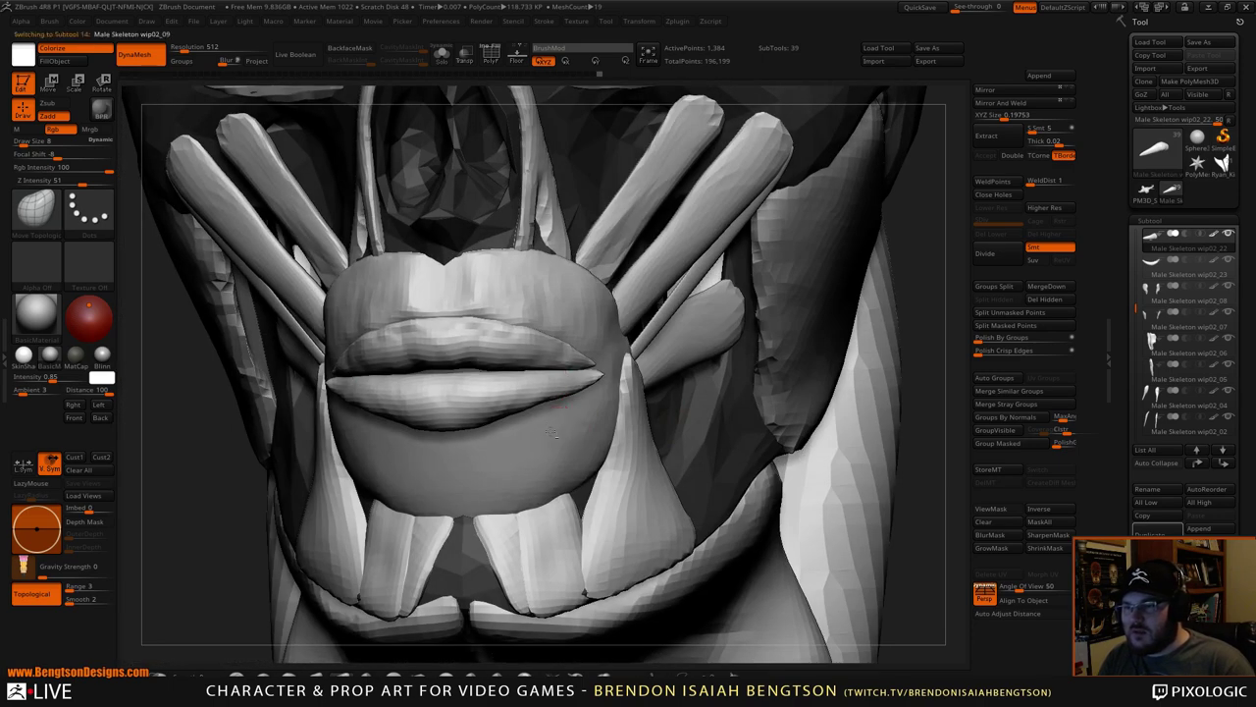
pyautogui.press('b')
pyautogui.press('c')
pyautogui.press('b')
pyautogui.press('space')
pyautogui.moveTo(547, 400)
pyautogui.mouseDown()
pyautogui.moveTo(566, 417)
pyautogui.moveTo(481, 430)
pyautogui.moveTo(458, 452)
pyautogui.mouseUp()
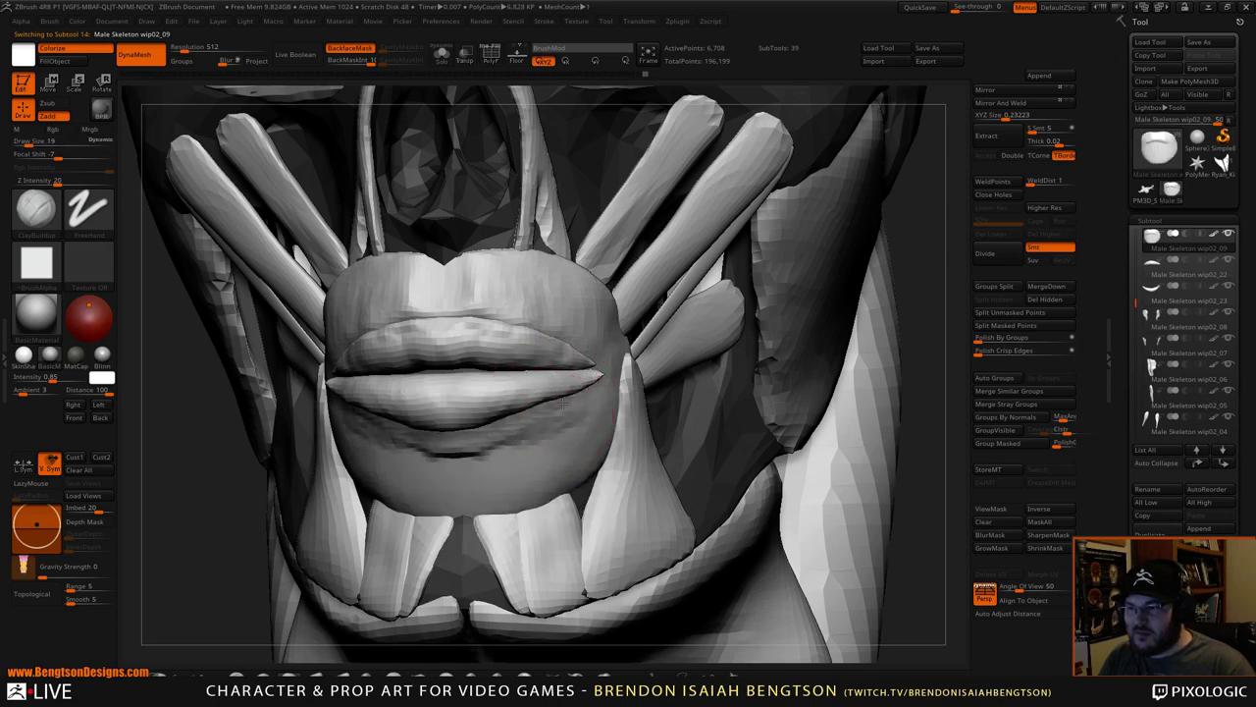
pyautogui.moveTo(571, 416)
pyautogui.mouseDown()
pyautogui.moveTo(458, 454)
pyautogui.moveTo(479, 456)
pyautogui.moveTo(470, 471)
pyautogui.mouseUp()
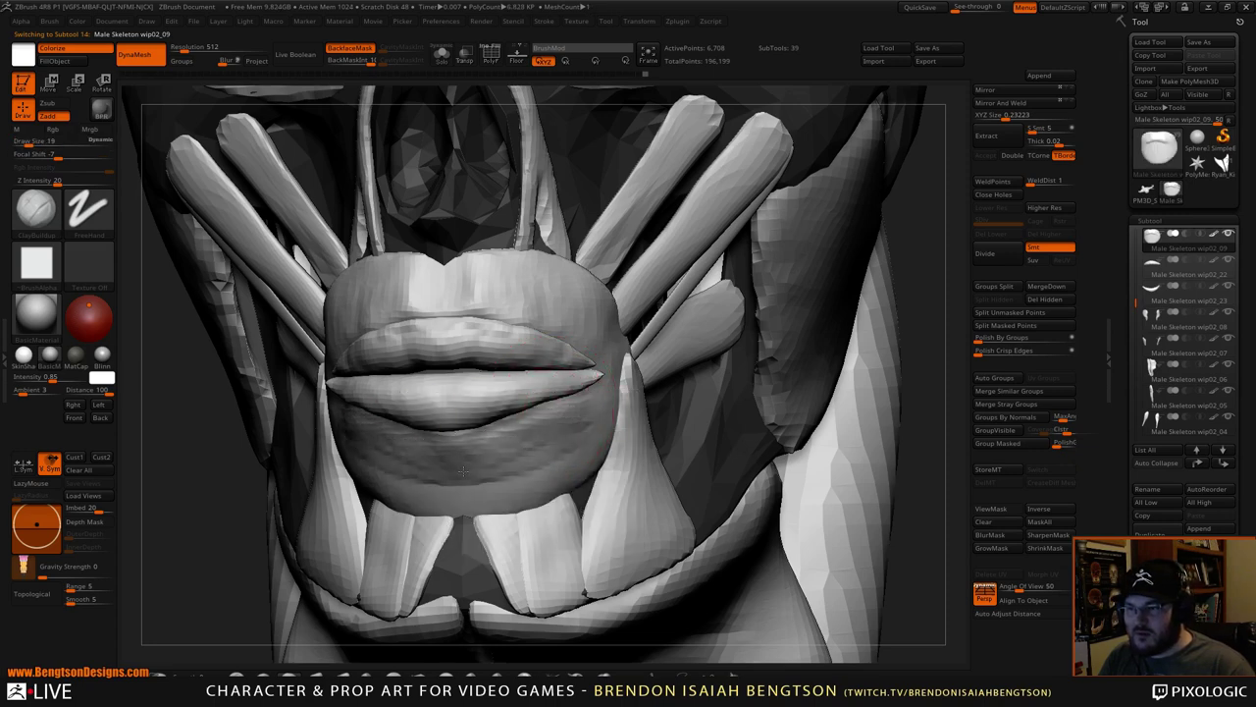
pyautogui.moveTo(546, 460); pyautogui.dragTo(455, 484)
pyautogui.keyDown('shift'); pyautogui.moveTo(194, 547); pyautogui.dragTo(206, 561); pyautogui.keyUp('shift')
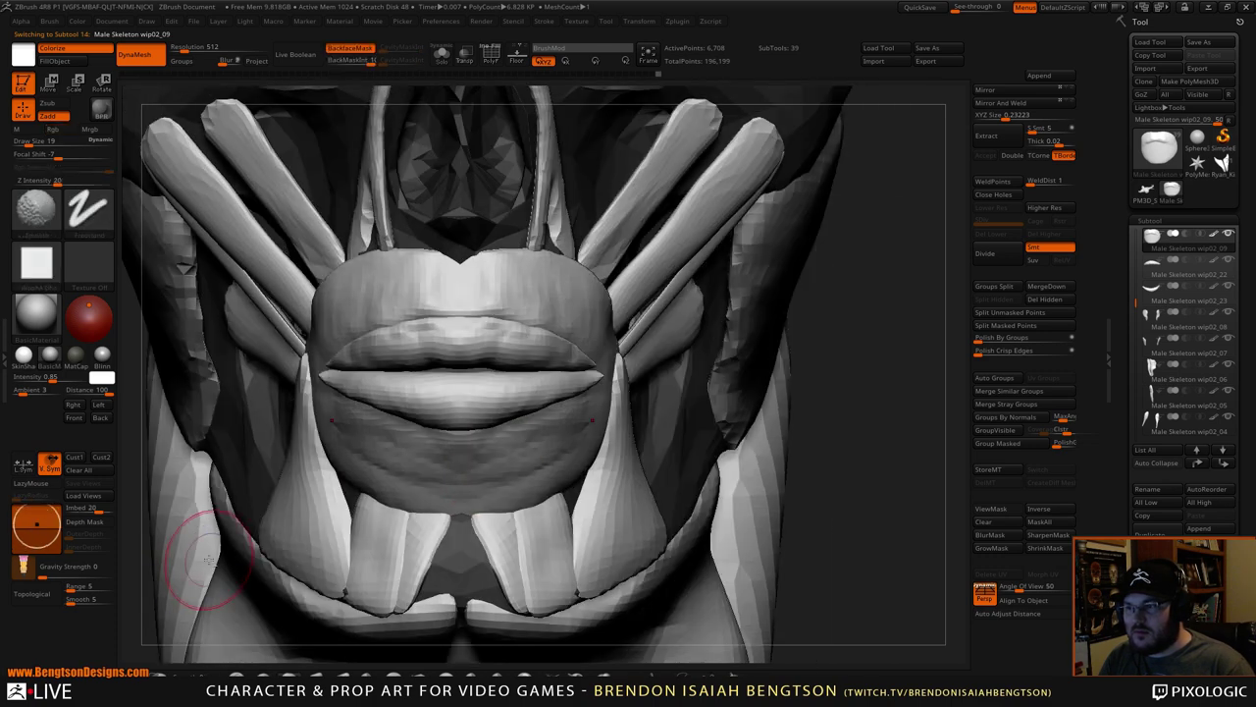
# - Reshape the mouth muscle below the lower lip with the Move Topological brush at draw size 32
pyautogui.moveTo(882, 420)
pyautogui.keyDown('alt'); pyautogui.mouseDown()
pyautogui.moveTo(869, 375)
pyautogui.moveTo(861, 403)
pyautogui.mouseUp(); pyautogui.keyUp('alt')
pyautogui.press('b')
pyautogui.press('m')
pyautogui.press('t')
pyautogui.press('space')
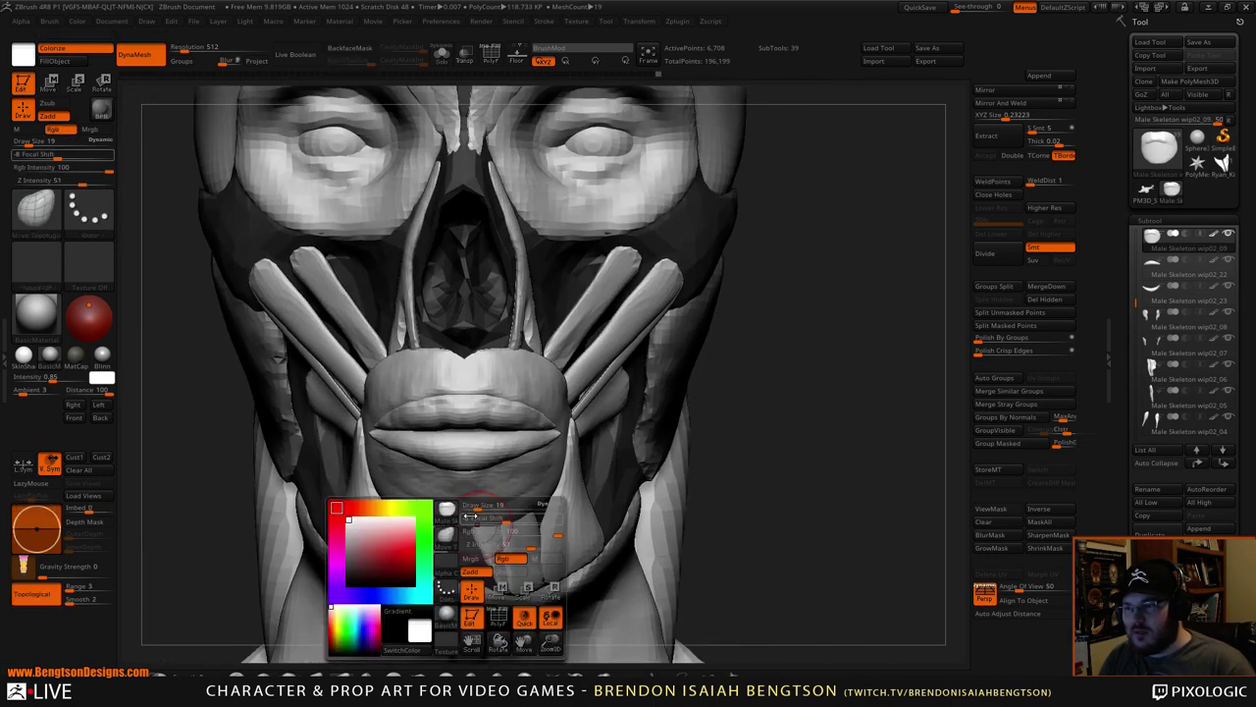
pyautogui.moveTo(475, 505); pyautogui.dragTo(466, 533)
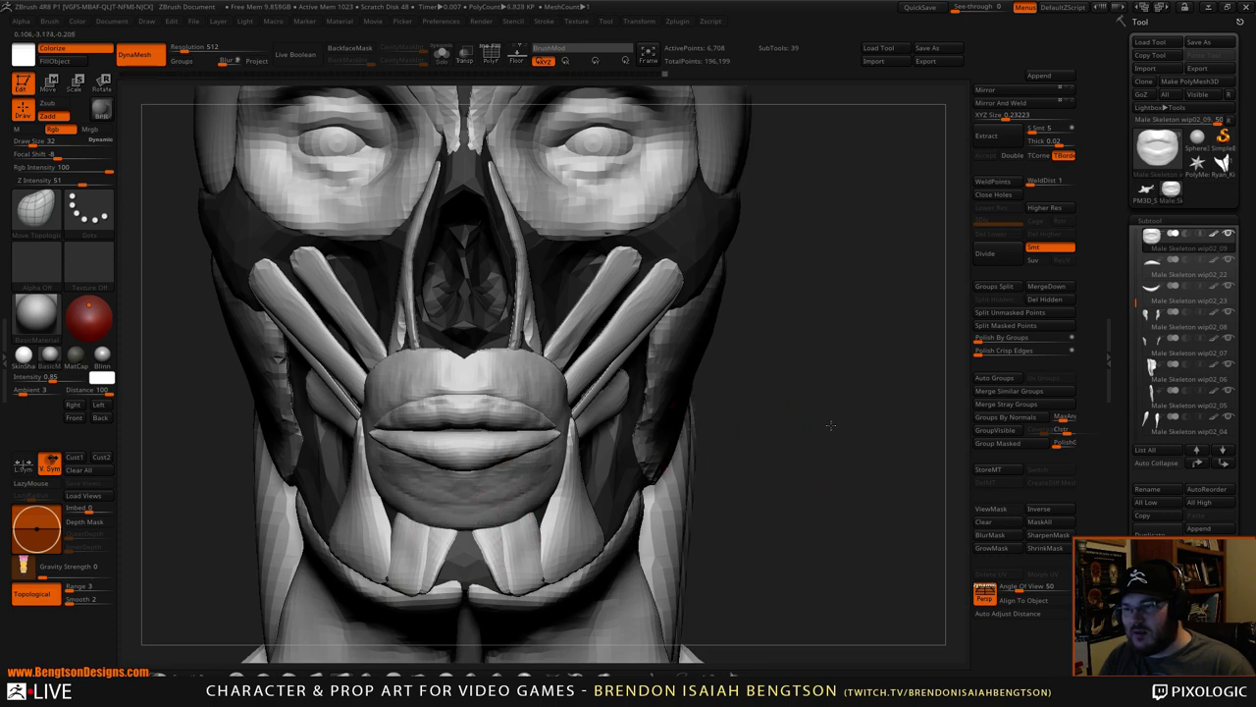
pyautogui.moveTo(827, 426); pyautogui.dragTo(692, 428)
pyautogui.moveTo(546, 519)
pyautogui.mouseDown()
pyautogui.moveTo(540, 508)
pyautogui.moveTo(471, 522)
pyautogui.mouseUp()
pyautogui.moveTo(306, 526); pyautogui.dragTo(196, 523)
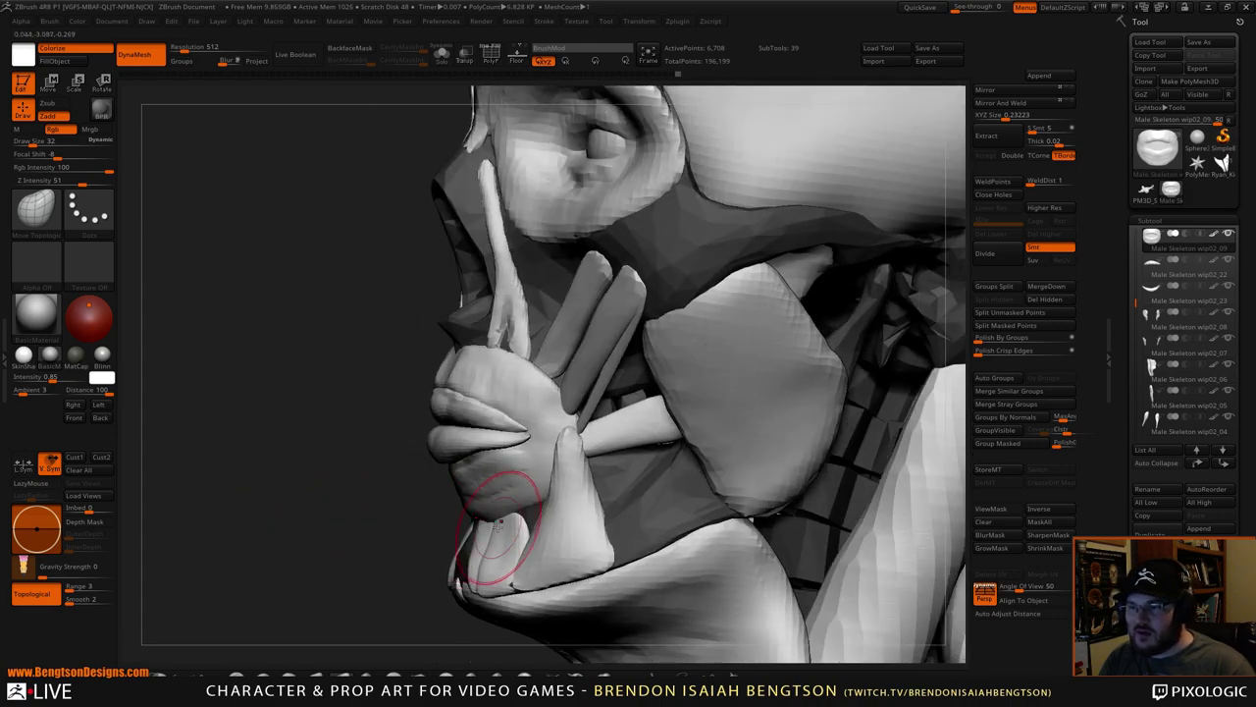
pyautogui.moveTo(270, 522); pyautogui.dragTo(371, 513)
pyautogui.moveTo(676, 391)
pyautogui.mouseDown()
pyautogui.moveTo(854, 384)
pyautogui.moveTo(796, 498)
pyautogui.mouseUp()
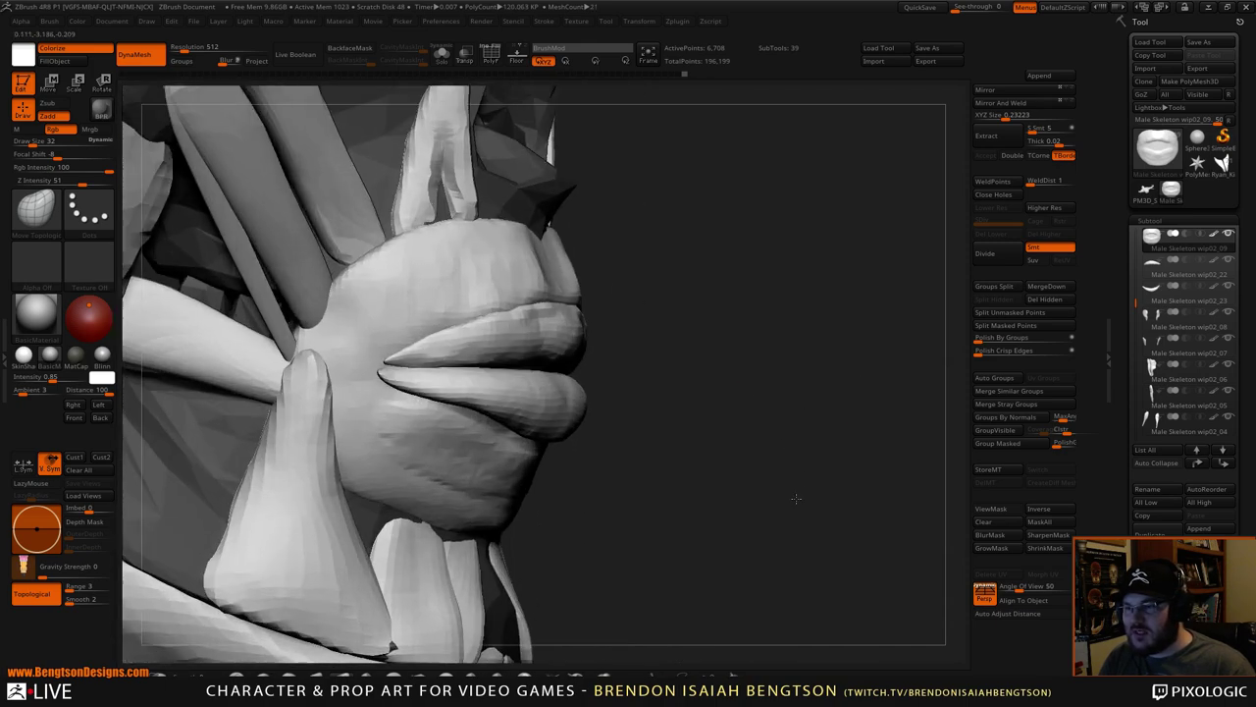
# - Build up the mouth muscle below the lower lip and toward the mouth corners with ClayBuildup at draw size 19
pyautogui.press('b')
pyautogui.press('c')
pyautogui.press('b')
pyautogui.press('space')
pyautogui.moveTo(558, 434); pyautogui.dragTo(553, 433)
pyautogui.moveTo(608, 402); pyautogui.dragTo(467, 432)
pyautogui.moveTo(275, 458); pyautogui.dragTo(343, 442)
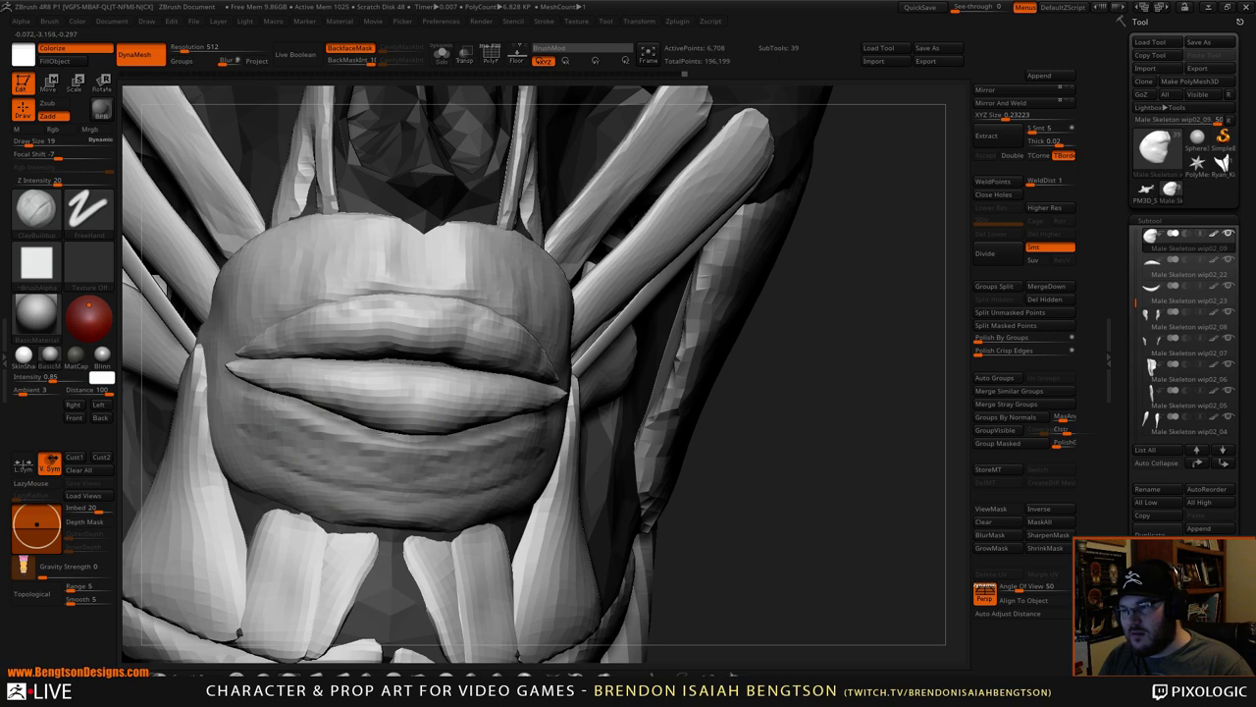
pyautogui.moveTo(269, 401)
pyautogui.mouseDown()
pyautogui.moveTo(378, 475)
pyautogui.moveTo(365, 489)
pyautogui.moveTo(351, 473)
pyautogui.moveTo(295, 467)
pyautogui.moveTo(258, 427)
pyautogui.moveTo(287, 479)
pyautogui.mouseUp()
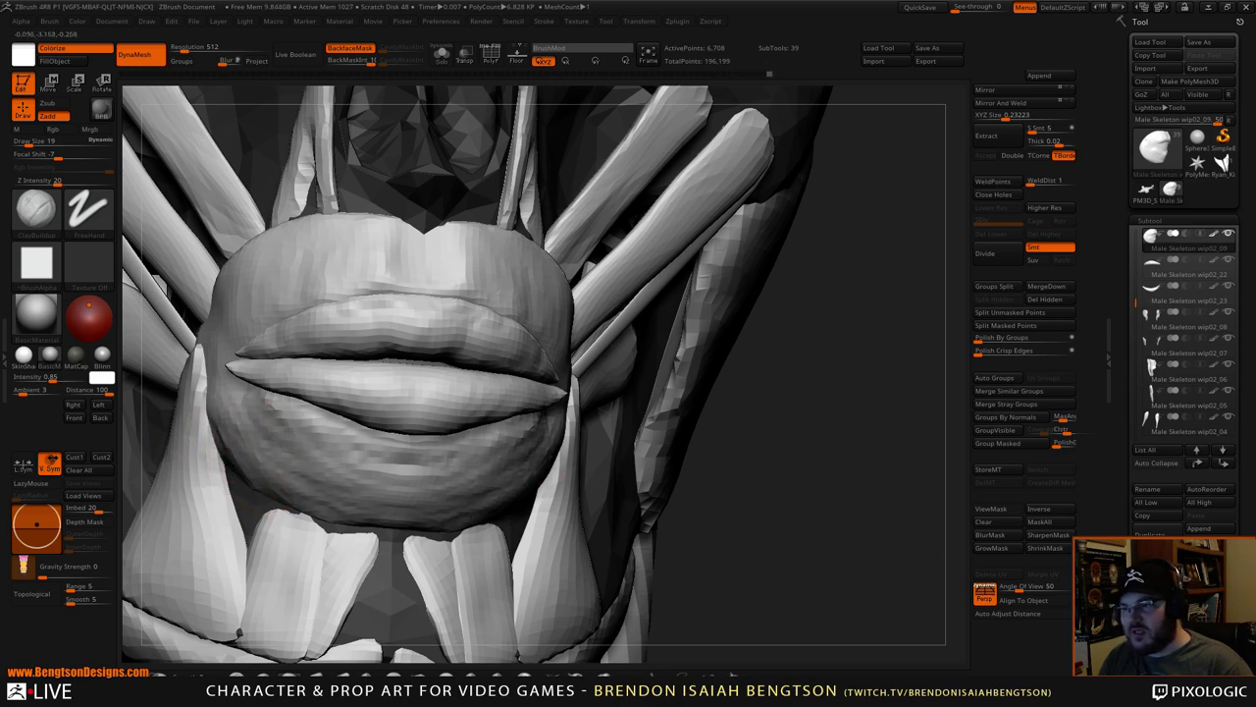
pyautogui.moveTo(272, 434)
pyautogui.mouseDown()
pyautogui.moveTo(249, 395)
pyautogui.moveTo(305, 409)
pyautogui.mouseUp()
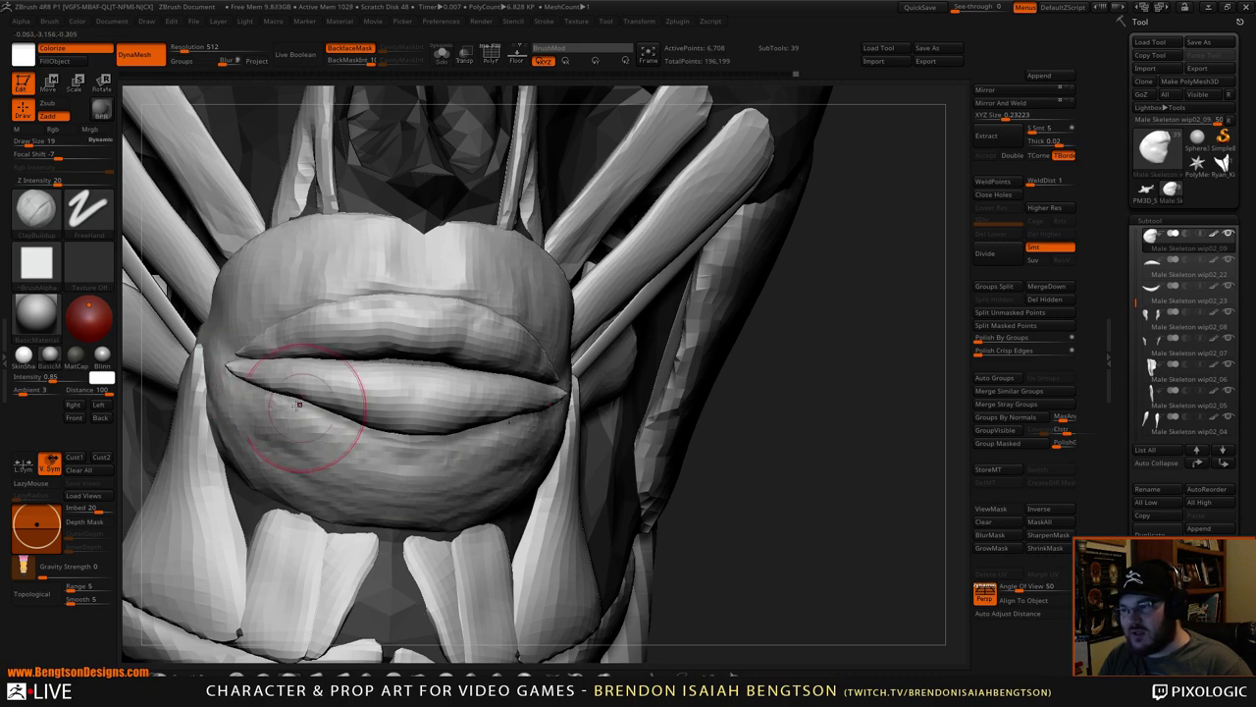
pyautogui.keyDown('alt'); pyautogui.moveTo(848, 451); pyautogui.dragTo(852, 376); pyautogui.keyUp('alt')
pyautogui.moveTo(754, 432)
pyautogui.mouseDown()
pyautogui.moveTo(822, 457)
pyautogui.moveTo(730, 455)
pyautogui.moveTo(802, 539)
pyautogui.moveTo(896, 397)
pyautogui.moveTo(719, 385)
pyautogui.mouseUp()
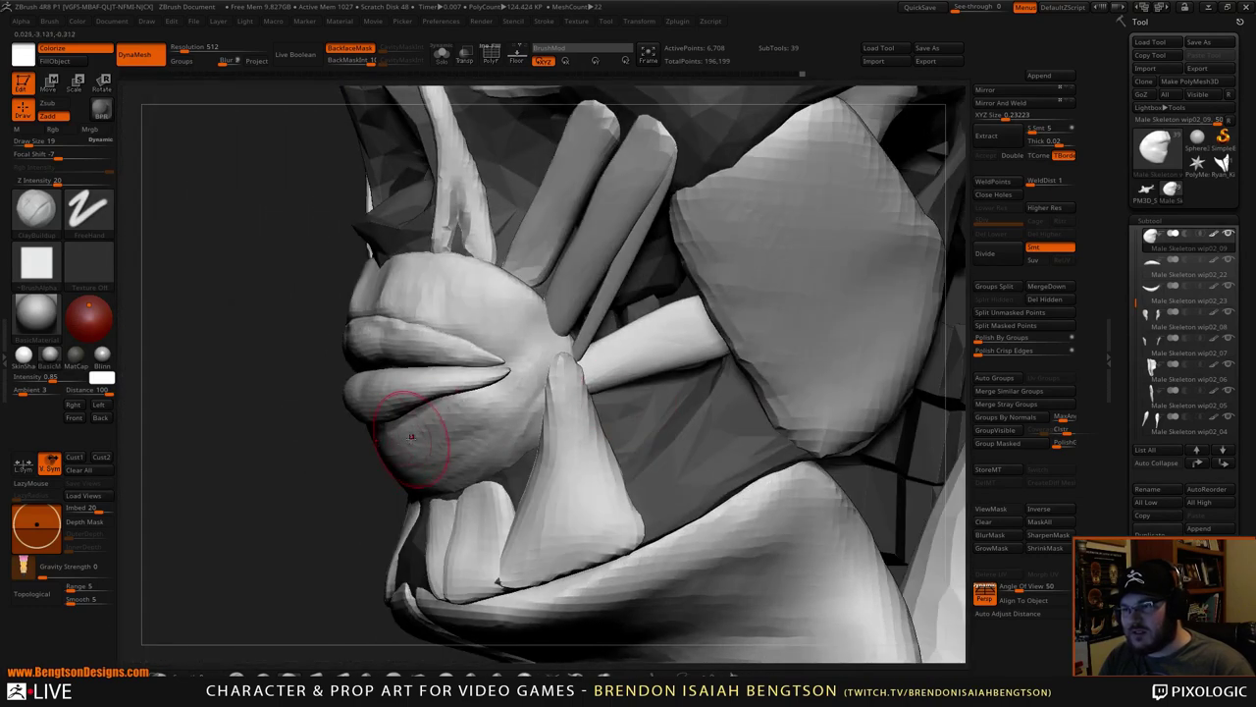
pyautogui.moveTo(339, 481)
pyautogui.mouseDown()
pyautogui.moveTo(300, 490)
pyautogui.moveTo(316, 488)
pyautogui.mouseUp()
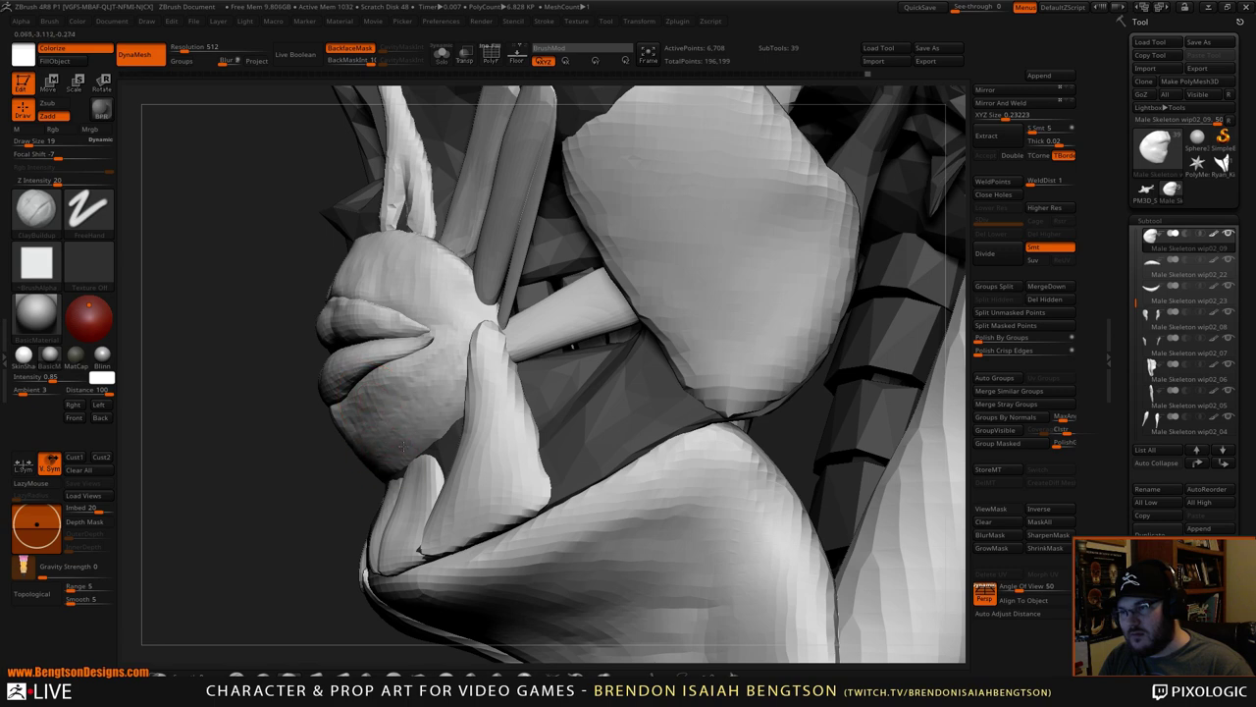
# - Adjust the mouth muscle's side profile with the Move Topological brush at draw size 55
pyautogui.keyDown('alt'); pyautogui.moveTo(290, 541); pyautogui.dragTo(258, 324); pyautogui.keyUp('alt')
pyautogui.moveTo(252, 482)
pyautogui.keyDown('shift'); pyautogui.mouseDown()
pyautogui.moveTo(269, 472)
pyautogui.moveTo(288, 565)
pyautogui.moveTo(302, 575)
pyautogui.moveTo(320, 550)
pyautogui.mouseUp(); pyautogui.keyUp('shift')
pyautogui.moveTo(320, 549); pyautogui.dragTo(340, 449)
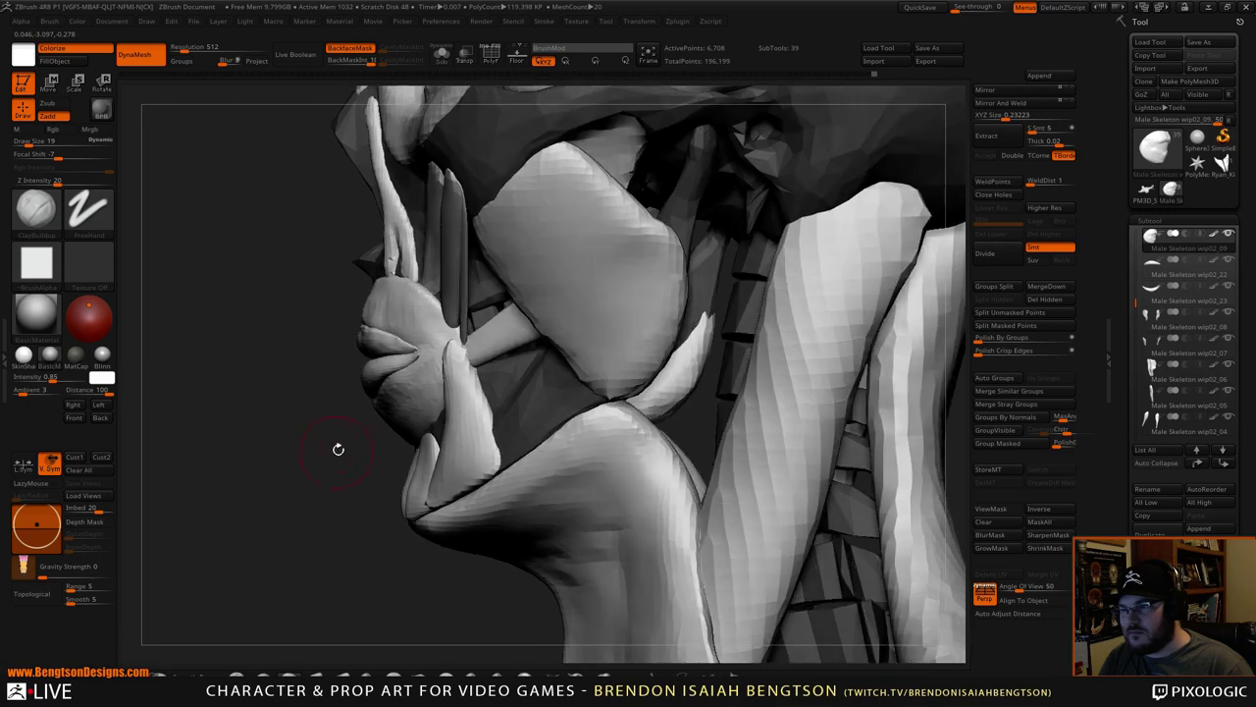
pyautogui.press('b')
pyautogui.press('m')
pyautogui.press('t')
pyautogui.press('space')
pyautogui.moveTo(374, 398); pyautogui.dragTo(378, 396)
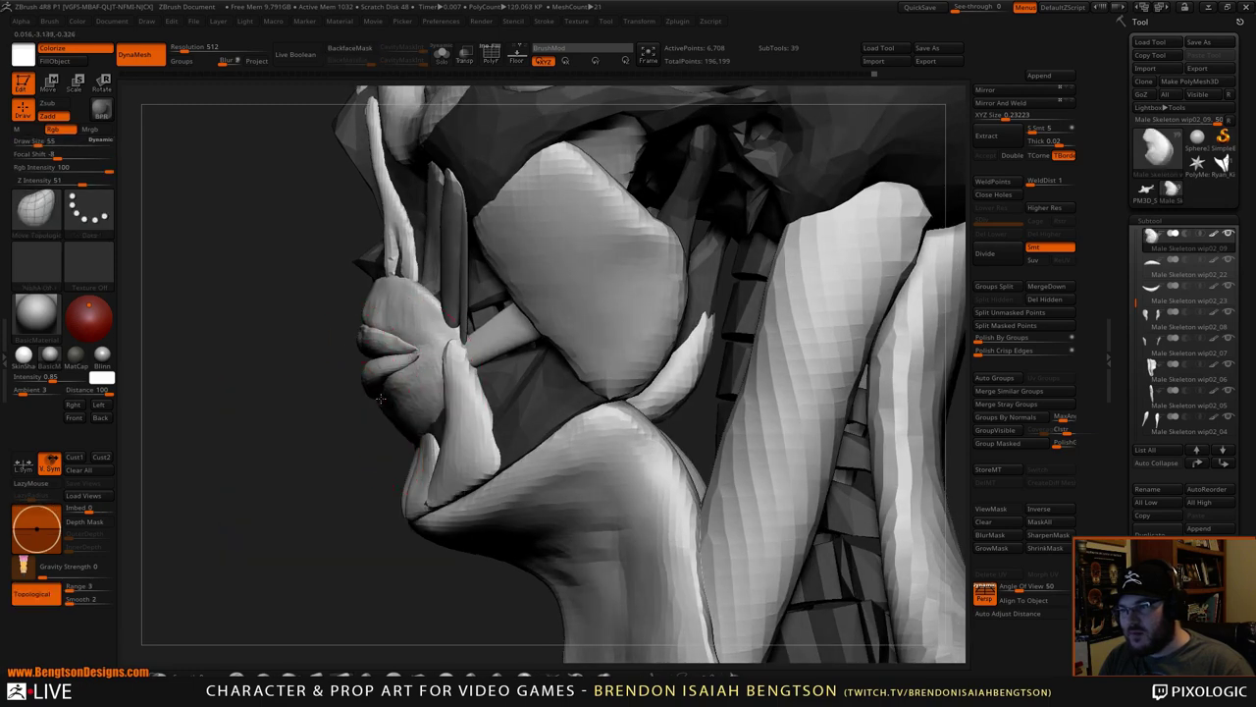
# - Select the lower lip and build up its surface with ClayBuildup
pyautogui.keyDown('alt'); pyautogui.click(371, 375); pyautogui.keyUp('alt')
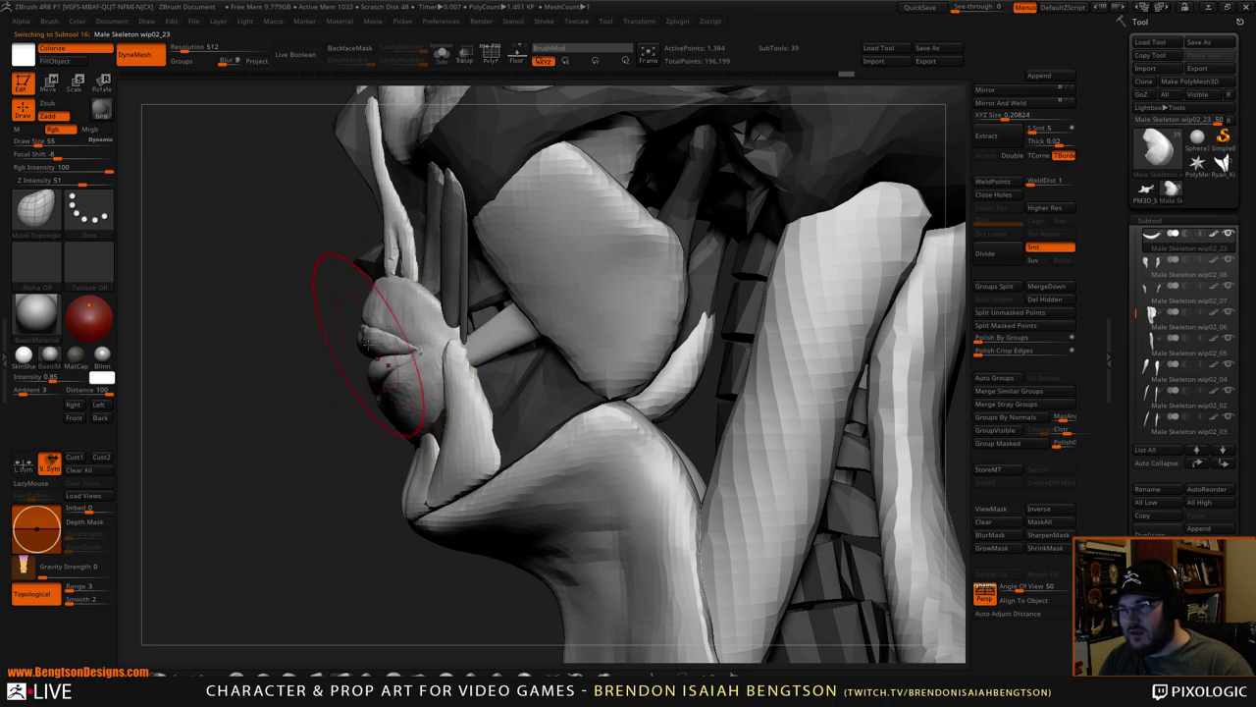
pyautogui.moveTo(347, 404); pyautogui.dragTo(502, 375)
pyautogui.moveTo(500, 375)
pyautogui.mouseDown(button='right')
pyautogui.moveTo(505, 386)
pyautogui.moveTo(502, 371)
pyautogui.mouseUp(button='right')
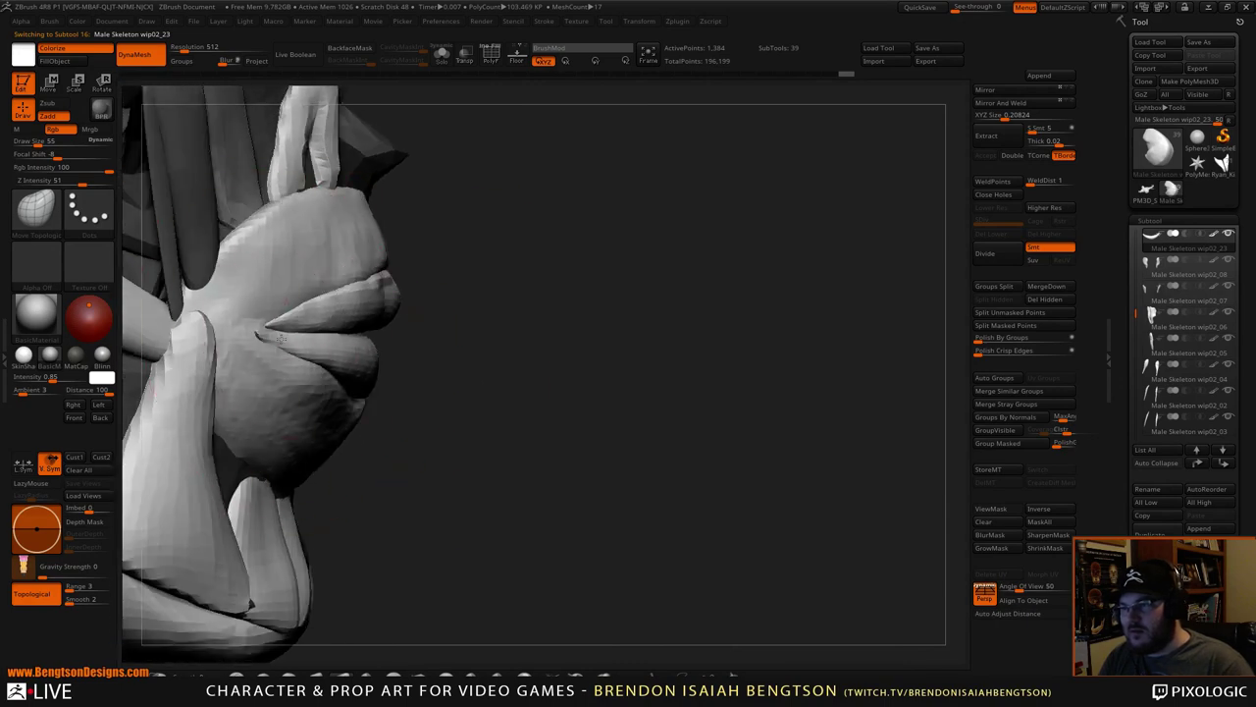
pyautogui.press('b')
pyautogui.press('c')
pyautogui.press('b')
pyautogui.moveTo(465, 363); pyautogui.dragTo(422, 351)
pyautogui.press('space')
# - Reshape the lower lip's corners with the Move Topological brush at draw size 21
pyautogui.moveTo(510, 366); pyautogui.dragTo(441, 377, button='right')
pyautogui.press('b')
pyautogui.press('m')
pyautogui.press('t')
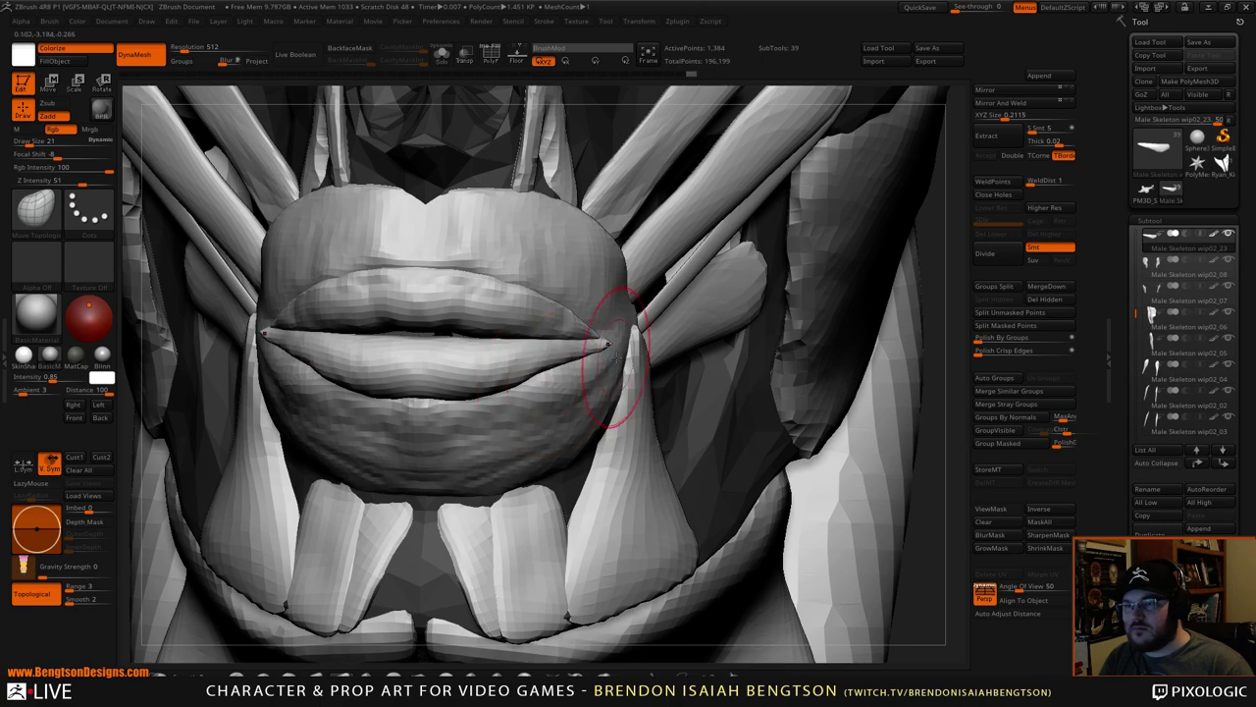
pyautogui.moveTo(605, 335); pyautogui.dragTo(600, 337)
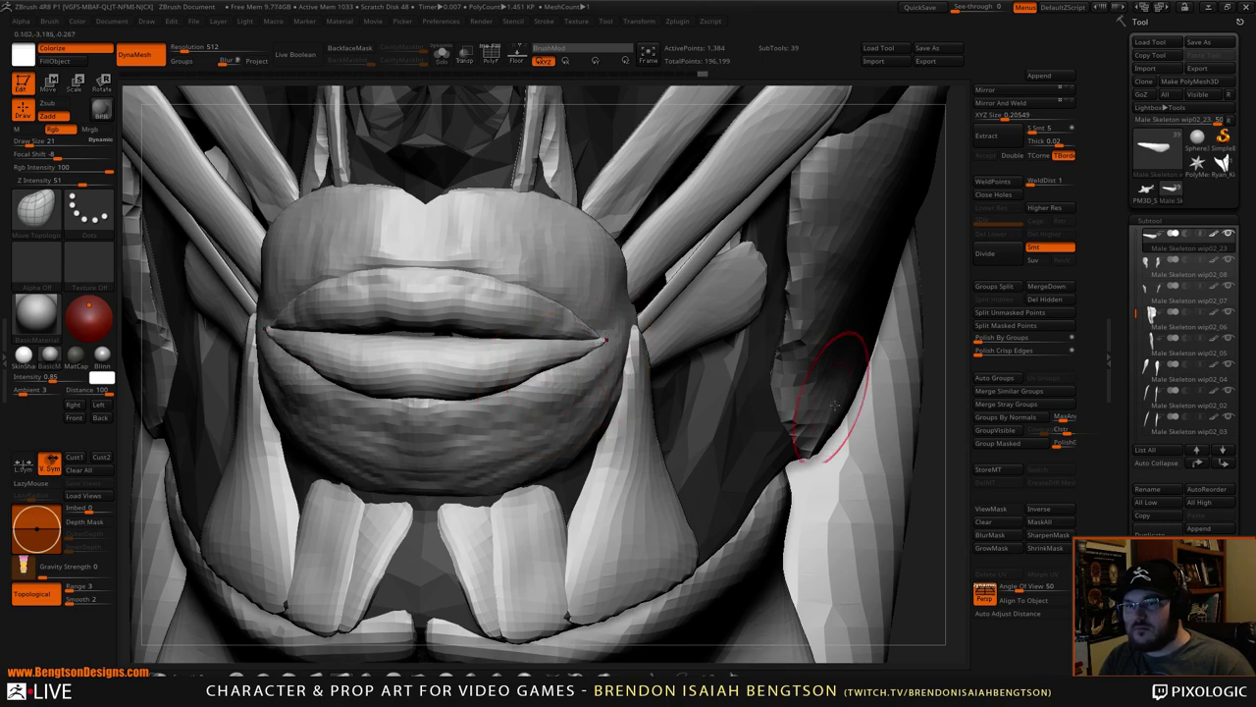
# - Select the mouth muscle and build up its sides above the upper lip with ClayBuildup at draw size 21
pyautogui.moveTo(933, 515)
pyautogui.keyDown('alt'); pyautogui.mouseDown()
pyautogui.moveTo(929, 399)
pyautogui.moveTo(890, 386)
pyautogui.mouseUp(); pyautogui.keyUp('alt')
pyautogui.moveTo(860, 433); pyautogui.dragTo(864, 474)
pyautogui.moveTo(864, 474); pyautogui.dragTo(761, 473, button='right')
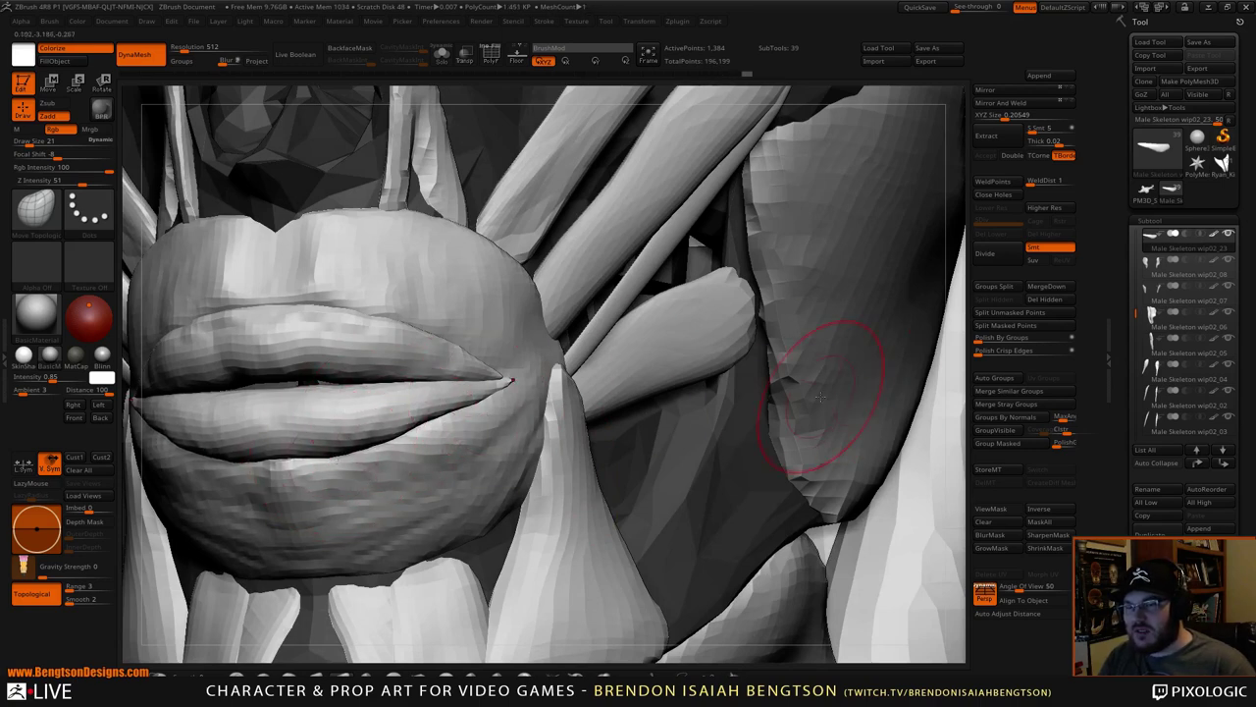
pyautogui.keyDown('ctrl'); pyautogui.moveTo(580, 427); pyautogui.dragTo(645, 190, button='right'); pyautogui.keyUp('ctrl')
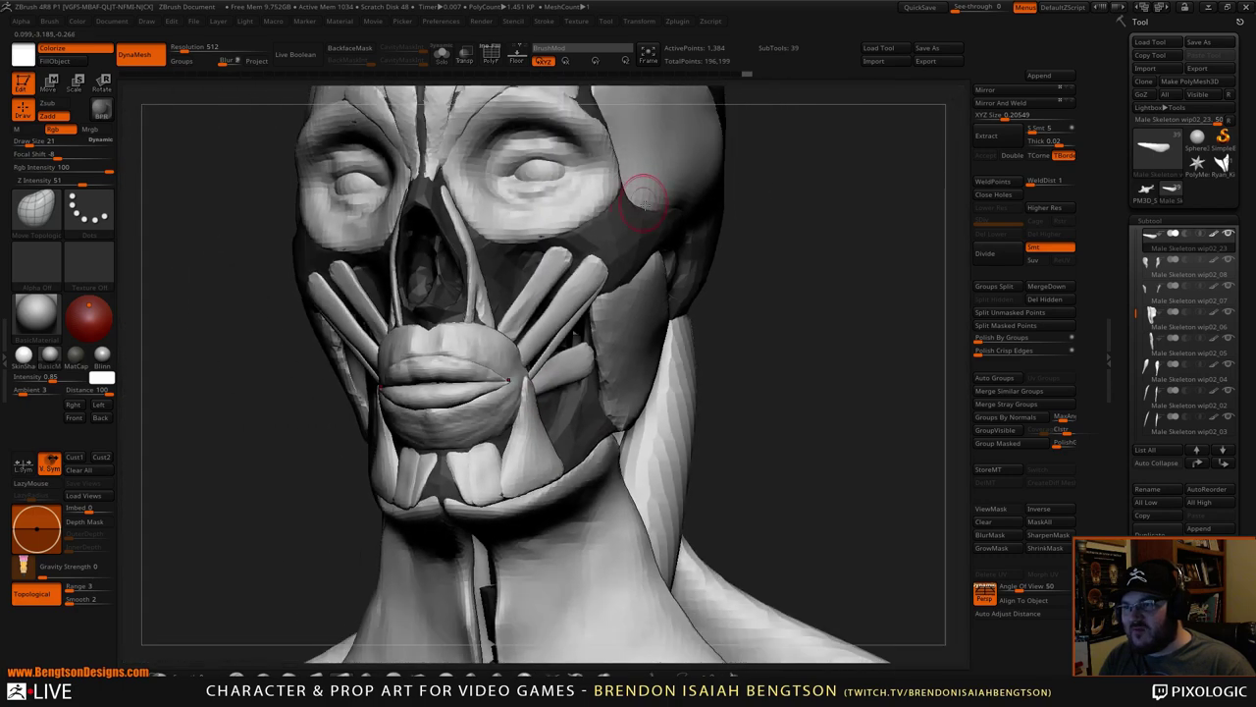
pyautogui.moveTo(804, 343)
pyautogui.mouseDown(button='right')
pyautogui.moveTo(847, 353)
pyautogui.moveTo(807, 389)
pyautogui.moveTo(802, 497)
pyautogui.moveTo(833, 370)
pyautogui.moveTo(819, 364)
pyautogui.moveTo(845, 366)
pyautogui.moveTo(813, 382)
pyautogui.moveTo(762, 371)
pyautogui.mouseUp(button='right')
pyautogui.keyDown('alt'); pyautogui.moveTo(621, 328); pyautogui.dragTo(588, 431, button='right'); pyautogui.keyUp('alt')
pyautogui.press('1')
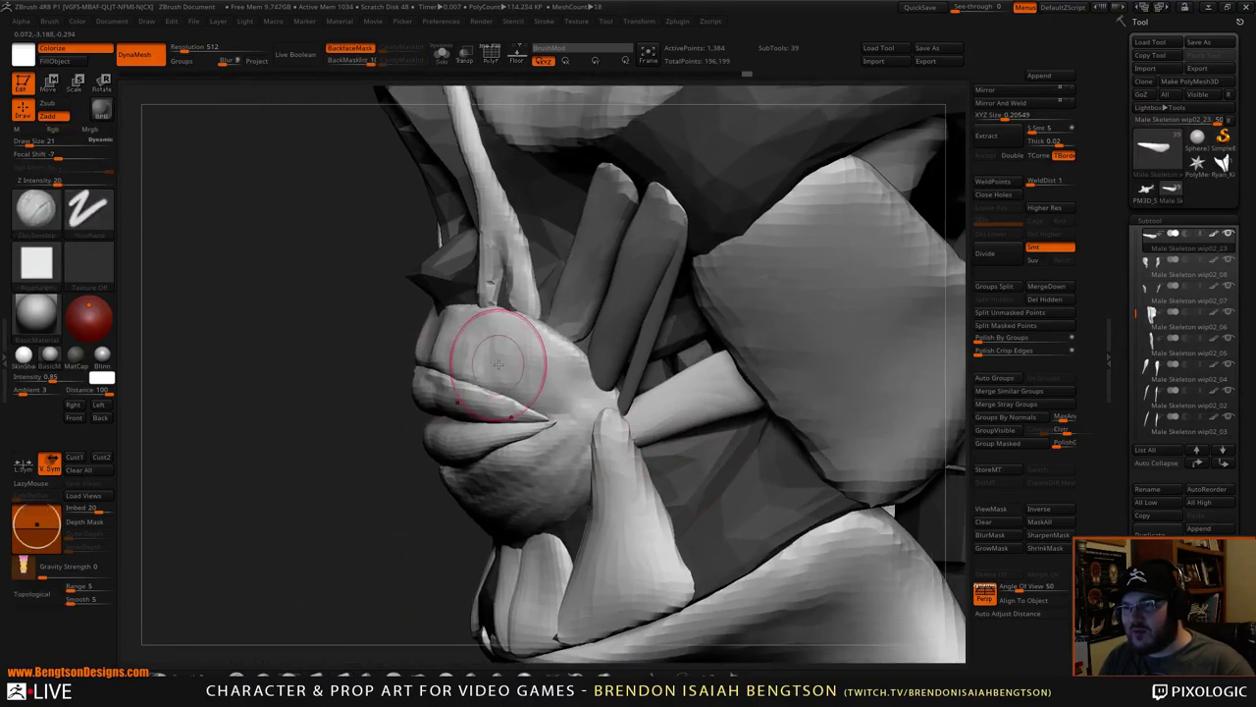
pyautogui.keyDown('alt'); pyautogui.click(492, 350); pyautogui.keyUp('alt')
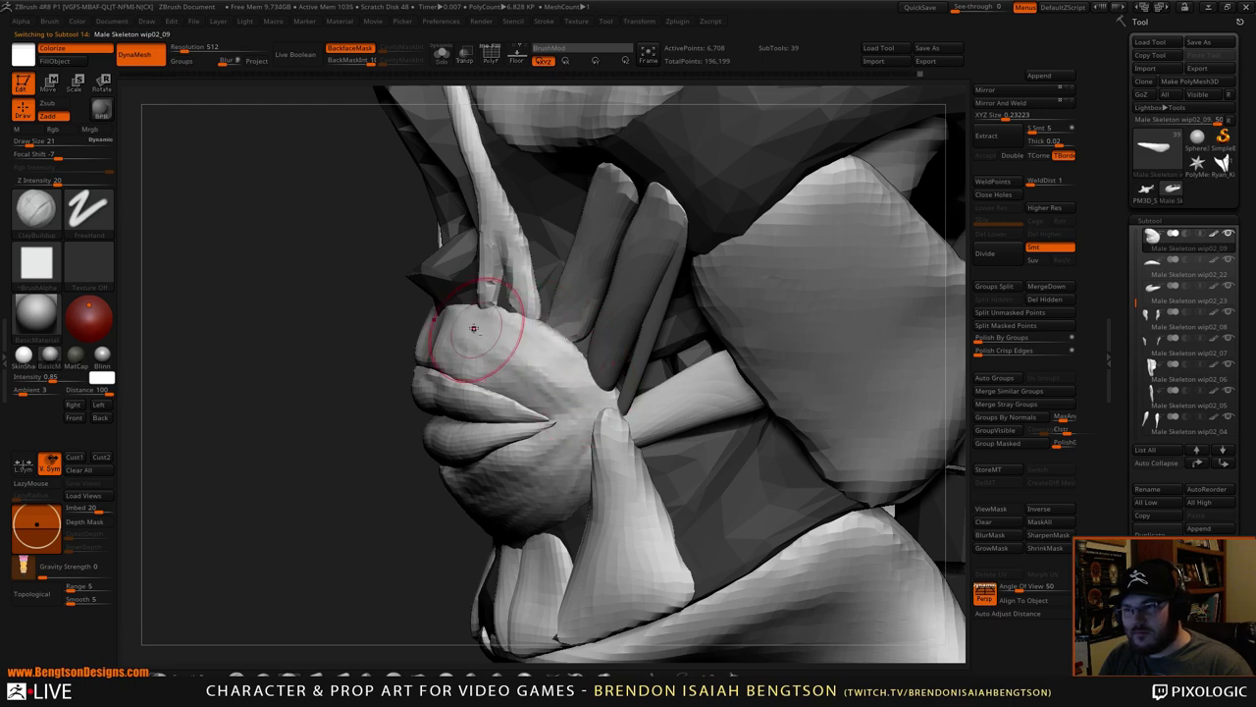
pyautogui.moveTo(339, 343); pyautogui.dragTo(685, 355)
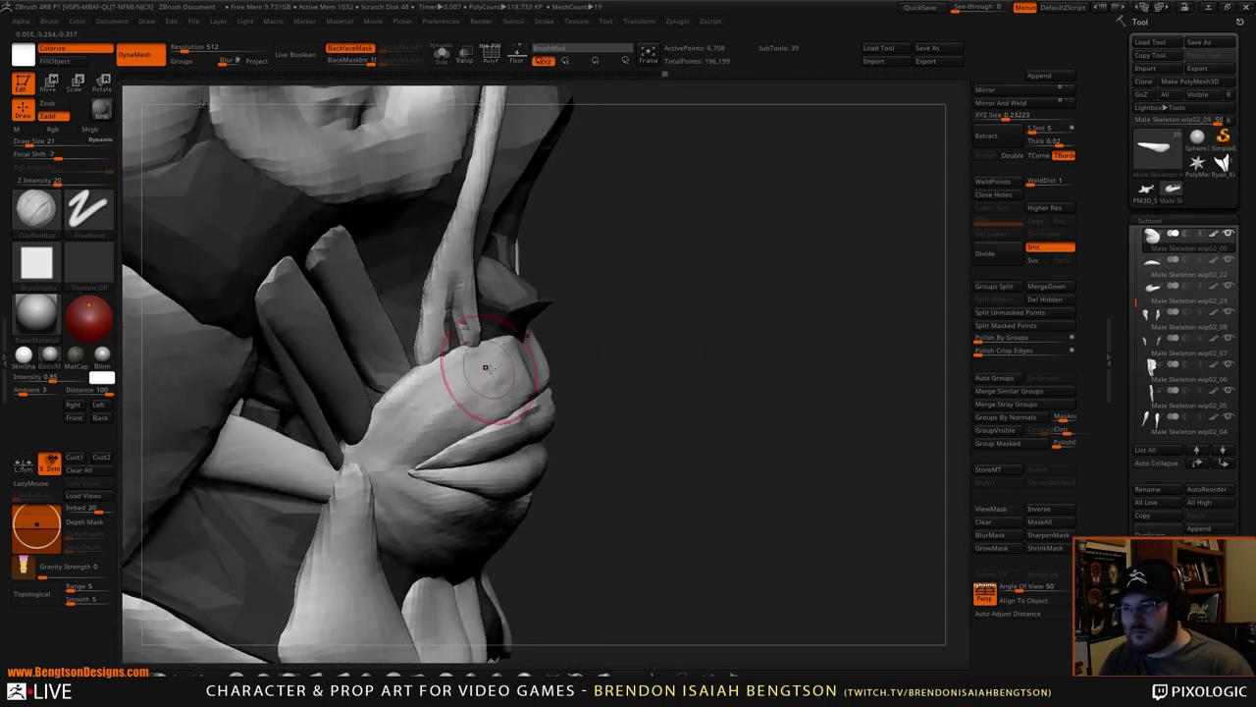
# - Refine the mouth muscle along the upper lip's border with ClayBuildup at draw size 7
pyautogui.press('space')
pyautogui.click(487, 369)
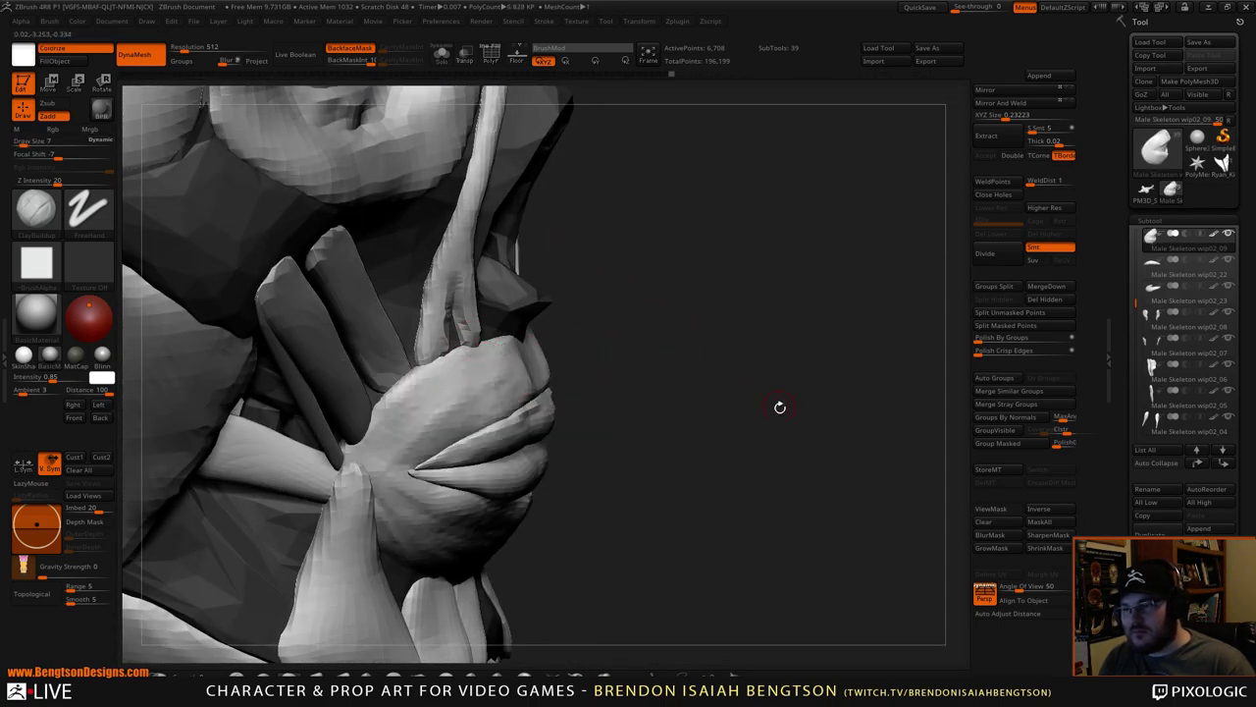
pyautogui.keyDown('alt'); pyautogui.moveTo(781, 408); pyautogui.dragTo(404, 496); pyautogui.keyUp('alt')
pyautogui.moveTo(475, 461); pyautogui.dragTo(540, 412)
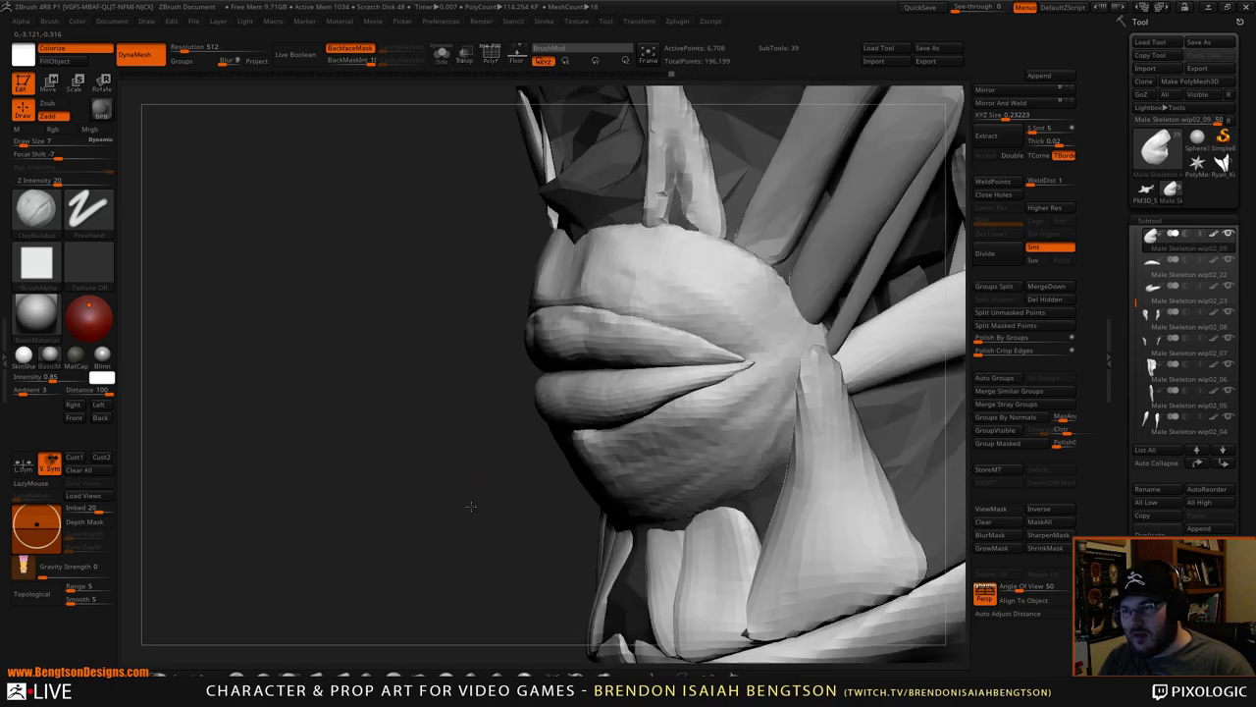
# - Build up the lower lip and the mouth muscle directly beneath it with ClayBuildup at draw size 11
pyautogui.keyDown('alt'); pyautogui.click(574, 397); pyautogui.keyUp('alt')
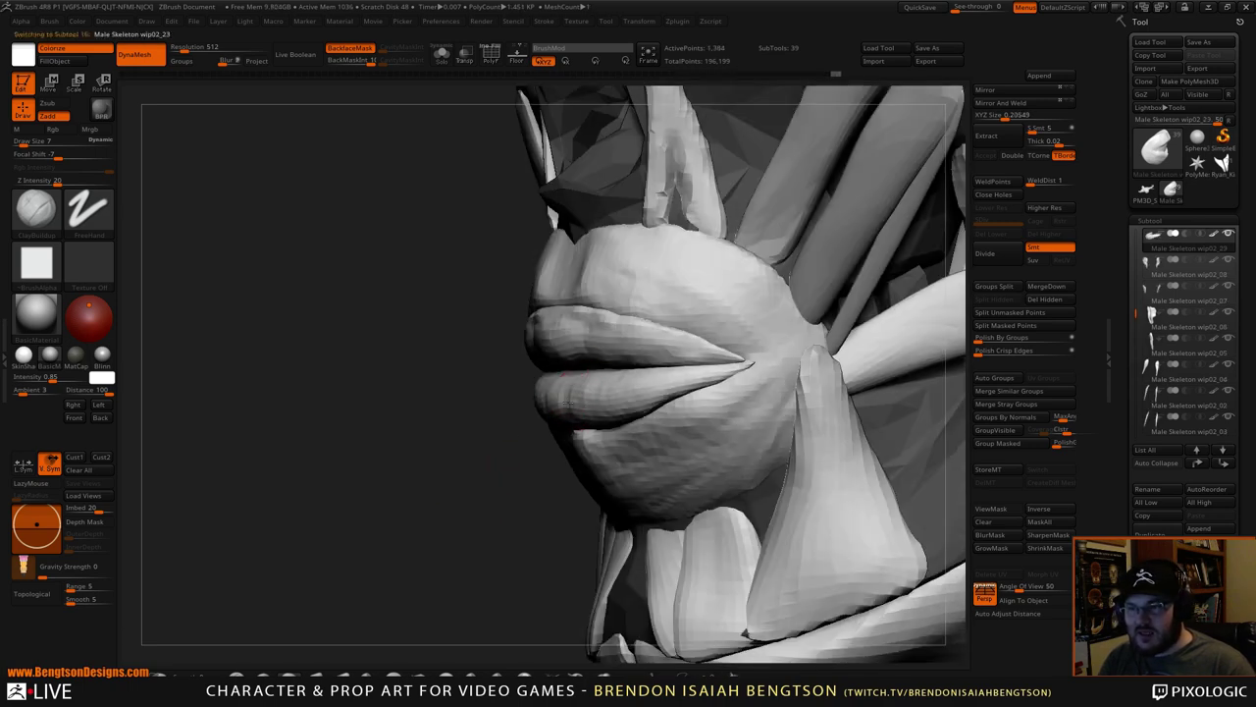
pyautogui.press('space')
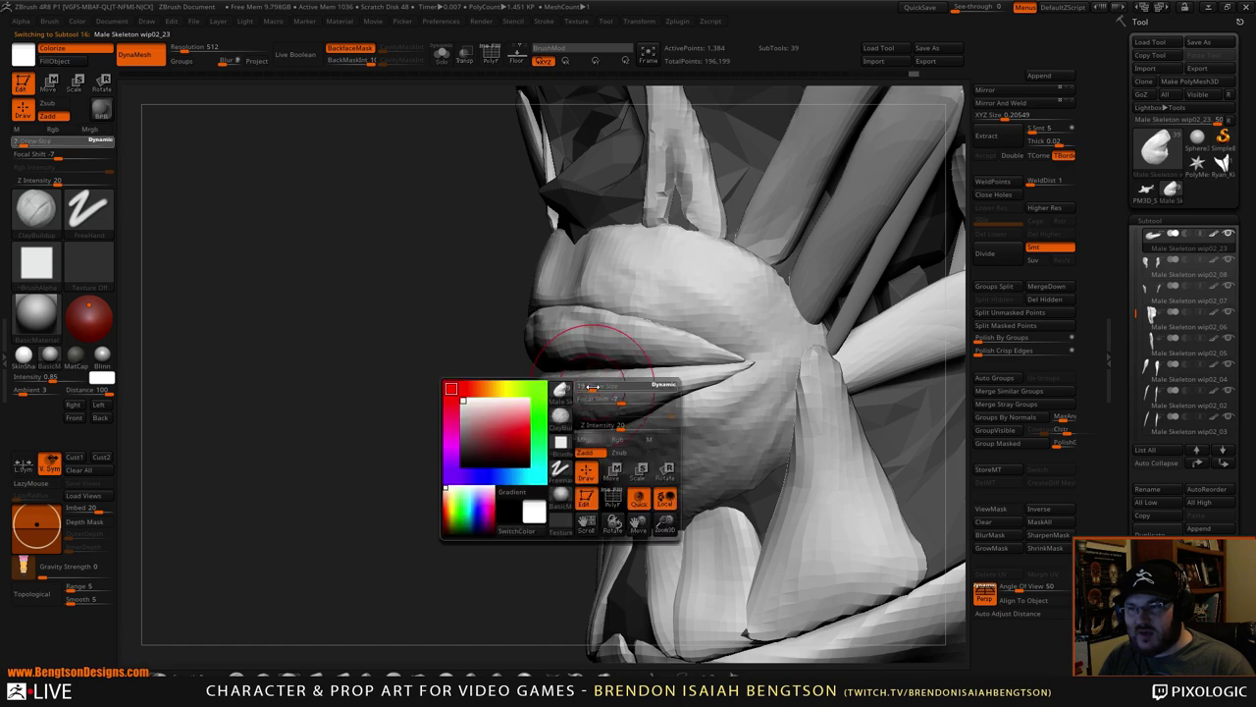
pyautogui.moveTo(589, 389); pyautogui.dragTo(588, 390)
pyautogui.moveTo(521, 466)
pyautogui.mouseDown()
pyautogui.moveTo(494, 469)
pyautogui.moveTo(579, 455)
pyautogui.mouseUp()
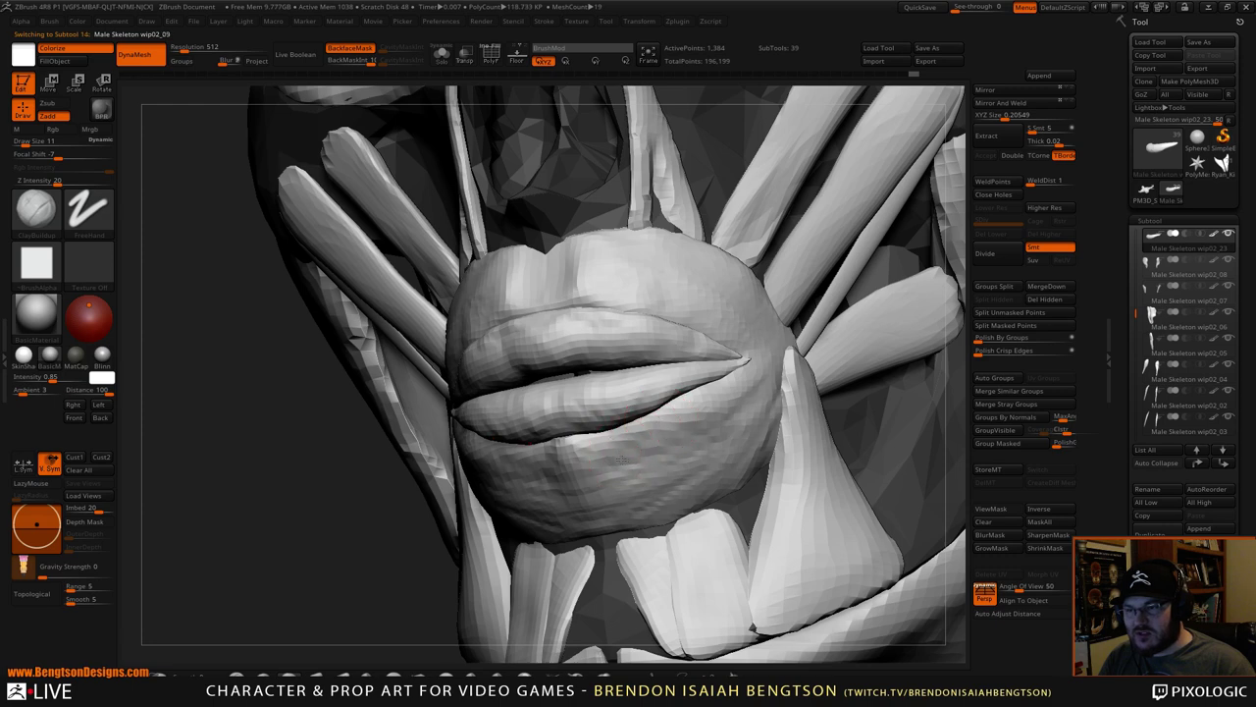
pyautogui.keyDown('alt'); pyautogui.click(606, 453); pyautogui.keyUp('alt')
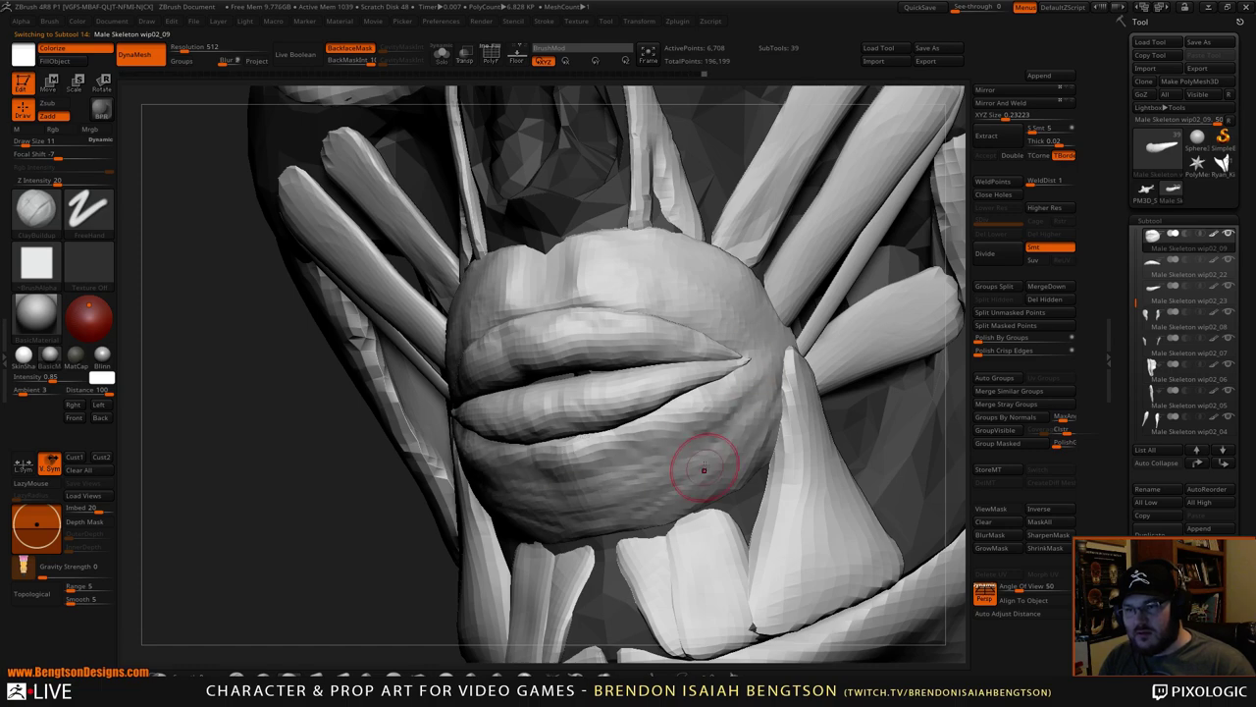
# - Reshape the mouth muscle's upper edge beneath the nose with the Move Topological brush at draw size 11
pyautogui.keyDown('alt'); pyautogui.moveTo(317, 575); pyautogui.dragTo(403, 460); pyautogui.keyUp('alt')
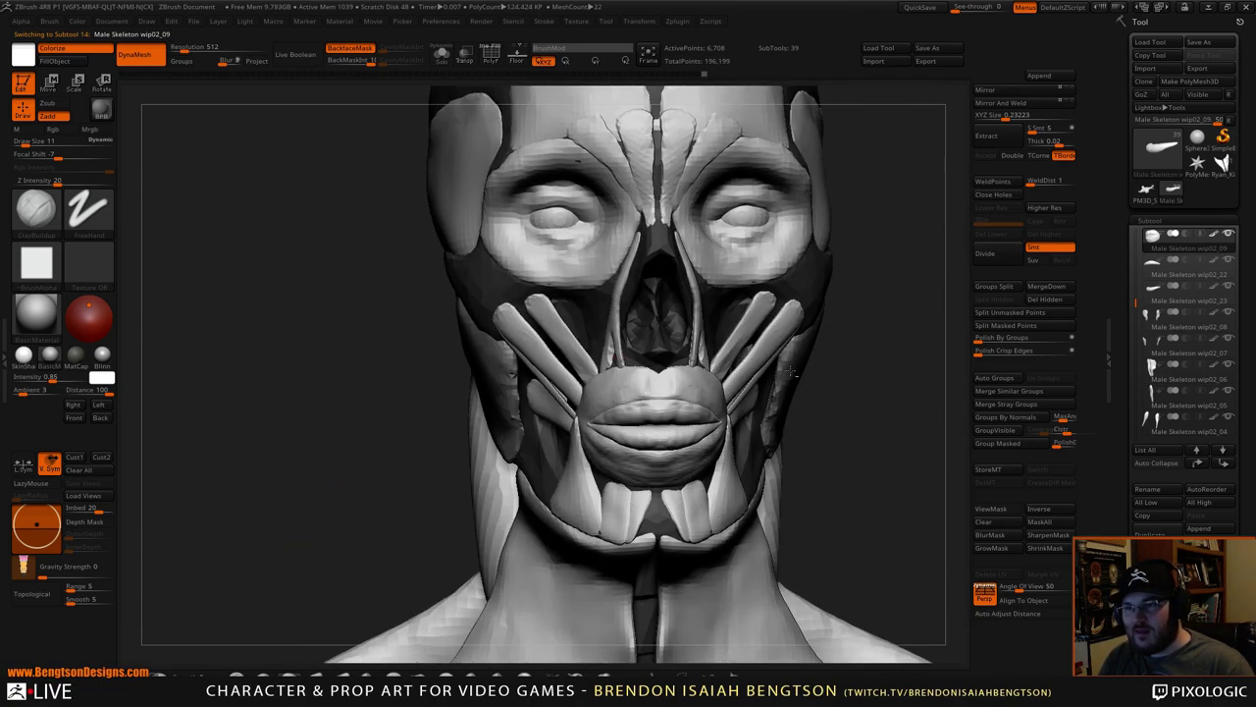
pyautogui.keyDown('alt'); pyautogui.moveTo(927, 422); pyautogui.dragTo(698, 487); pyautogui.keyUp('alt')
pyautogui.keyDown('alt'); pyautogui.moveTo(762, 415); pyautogui.dragTo(775, 490); pyautogui.keyUp('alt')
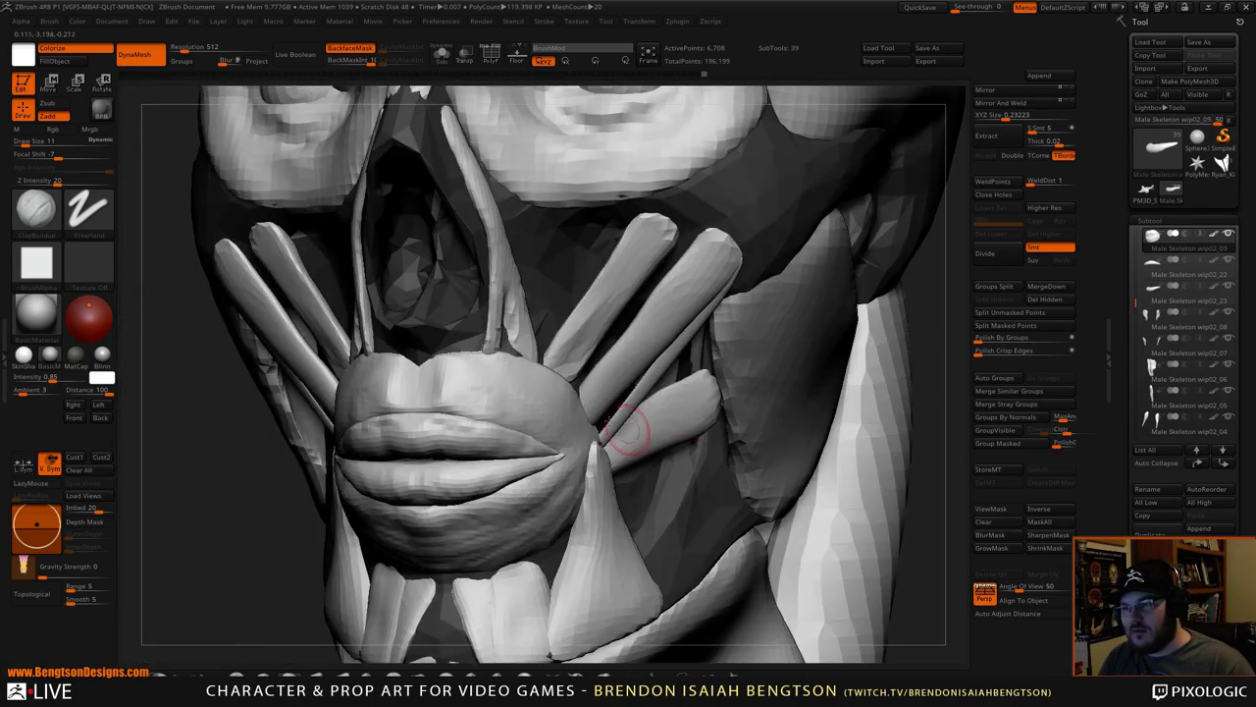
pyautogui.press('b')
pyautogui.press('m')
pyautogui.press('t')
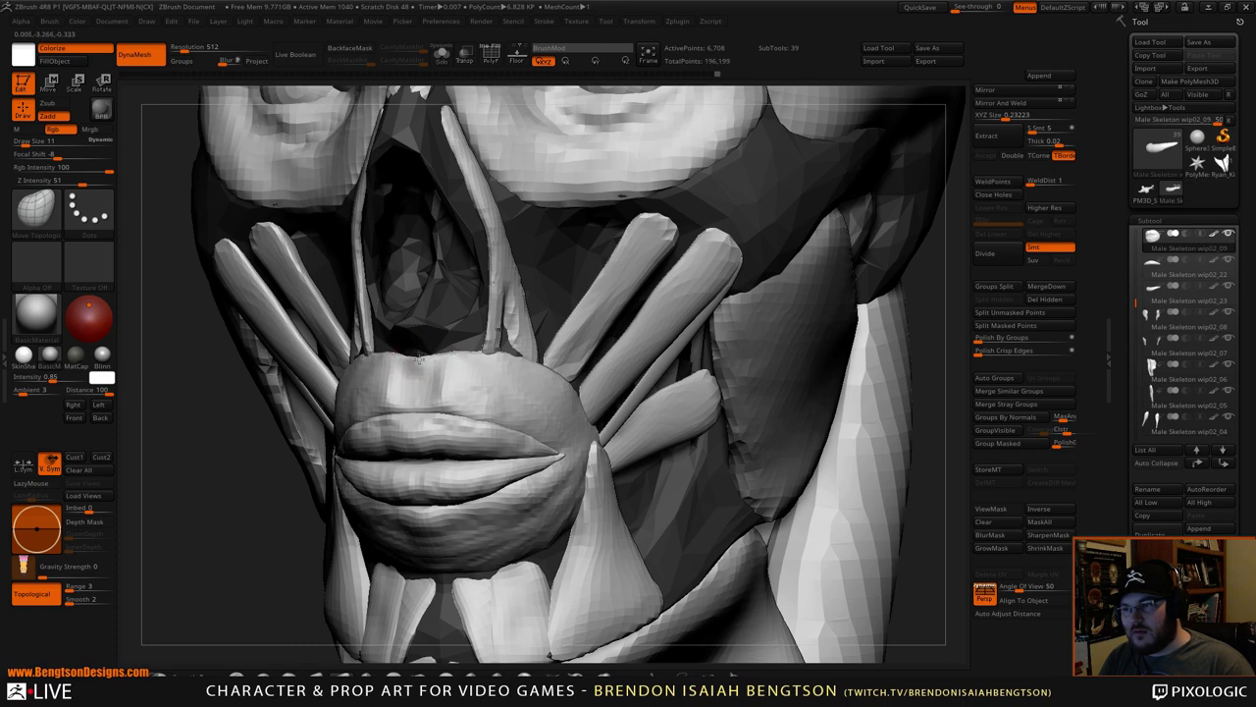
# - Examine the face, neck and chest muscles on the whole figure from the front and side
pyautogui.press('f')
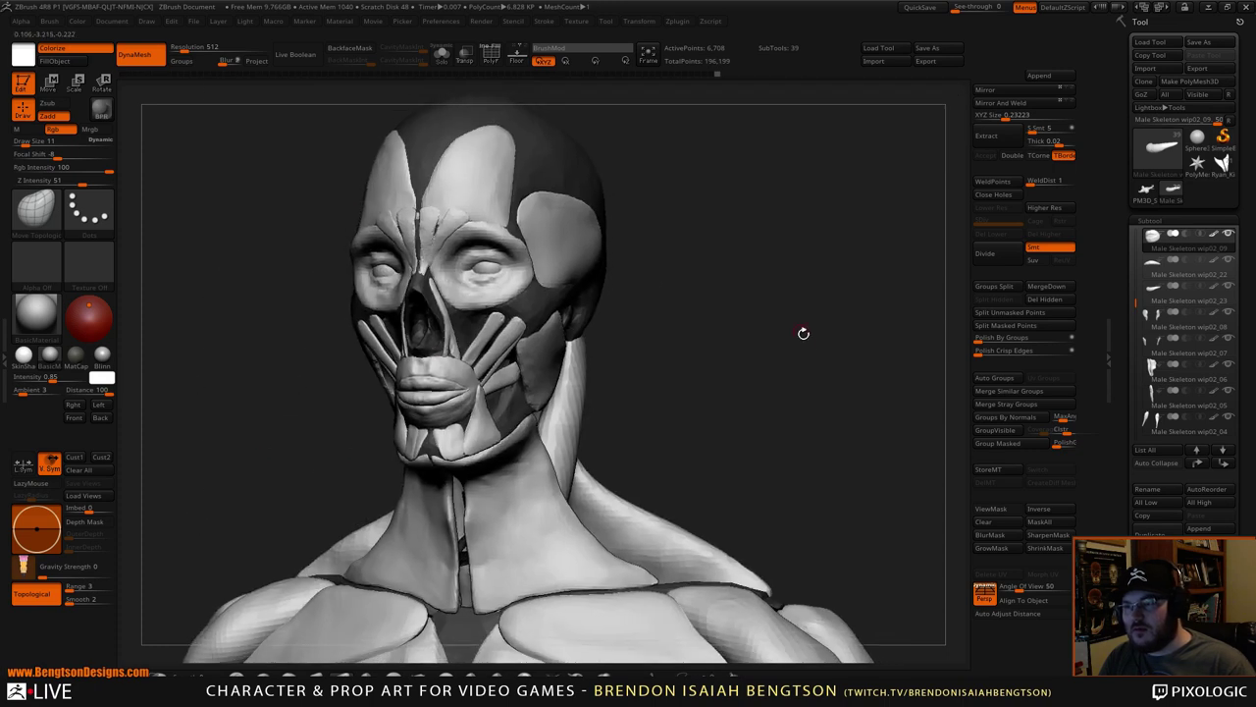
pyautogui.moveTo(805, 331); pyautogui.dragTo(738, 278)
pyautogui.moveTo(738, 363); pyautogui.dragTo(822, 347)
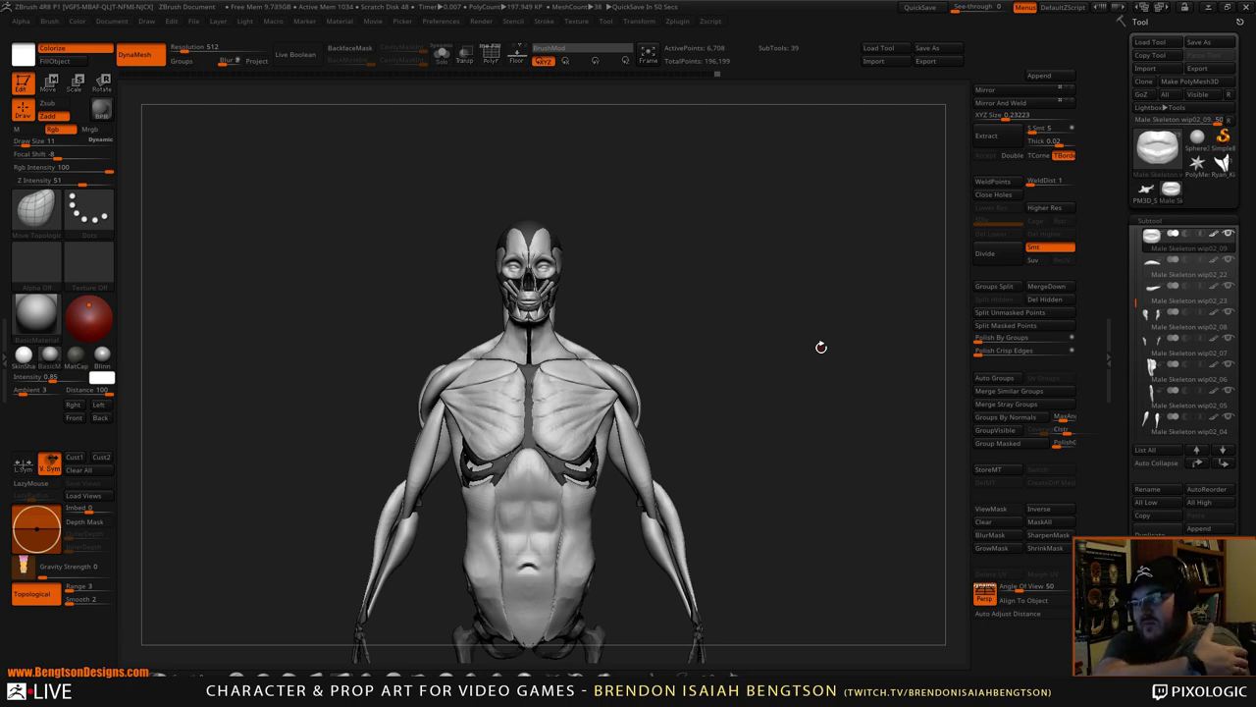
pyautogui.keyDown('alt'); pyautogui.moveTo(760, 399); pyautogui.dragTo(806, 326); pyautogui.keyUp('alt')
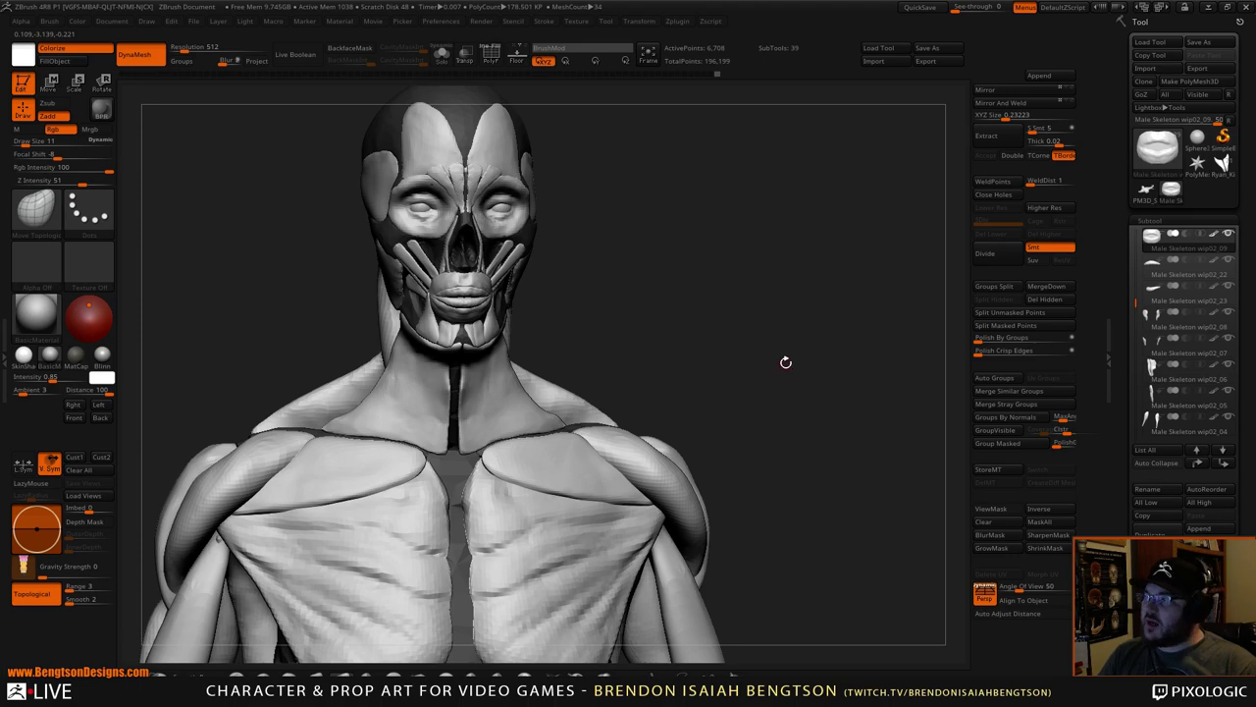
pyautogui.moveTo(786, 362); pyautogui.dragTo(625, 361)
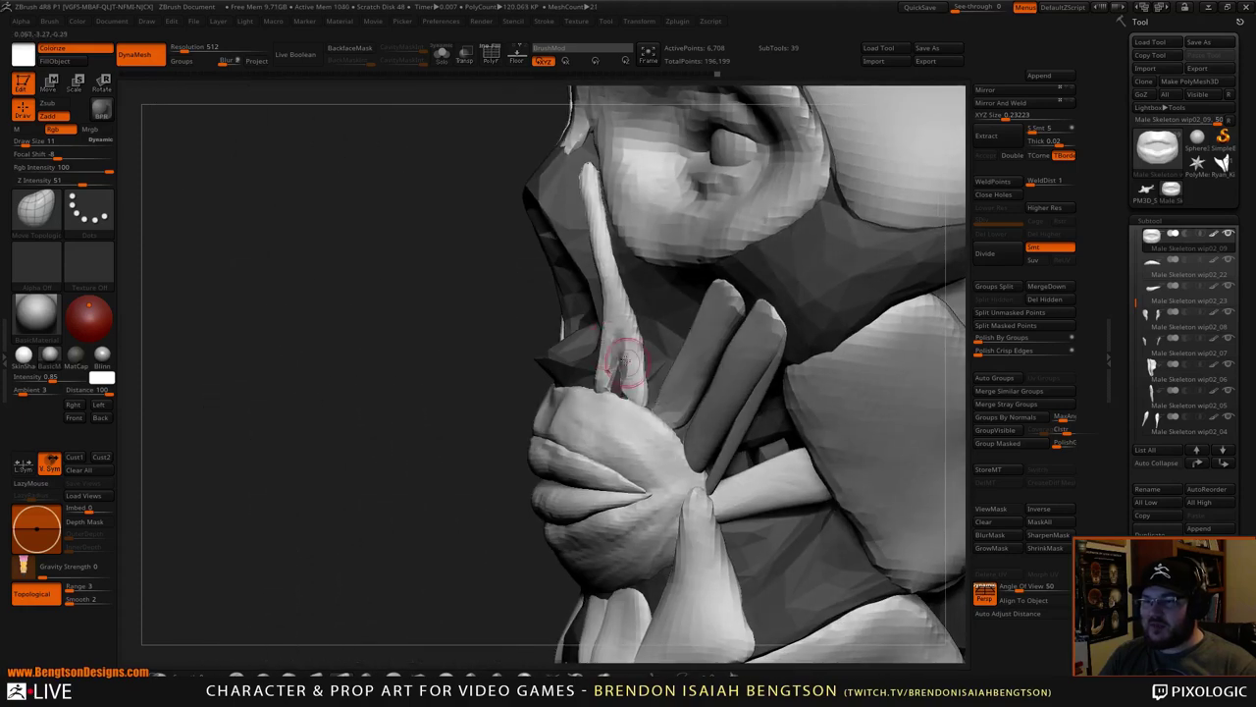
pyautogui.keyDown('alt'); pyautogui.moveTo(270, 442); pyautogui.dragTo(342, 406); pyautogui.keyUp('alt')
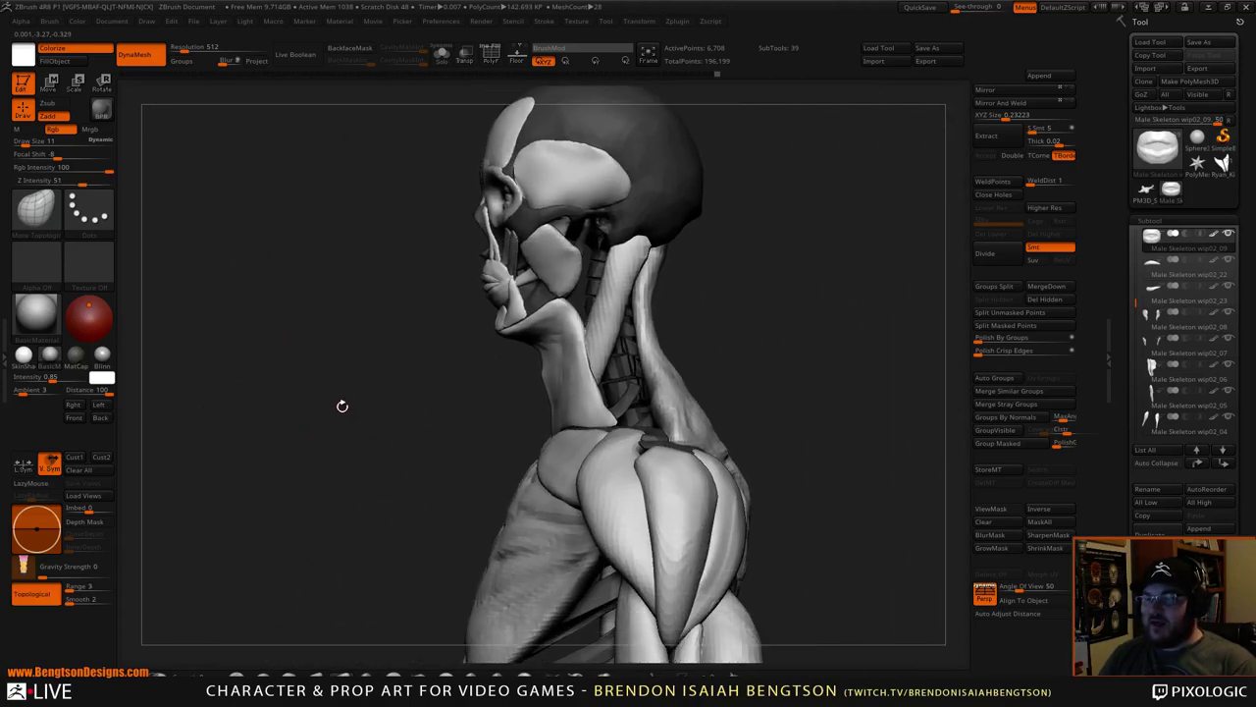
pyautogui.moveTo(334, 463); pyautogui.dragTo(685, 384)
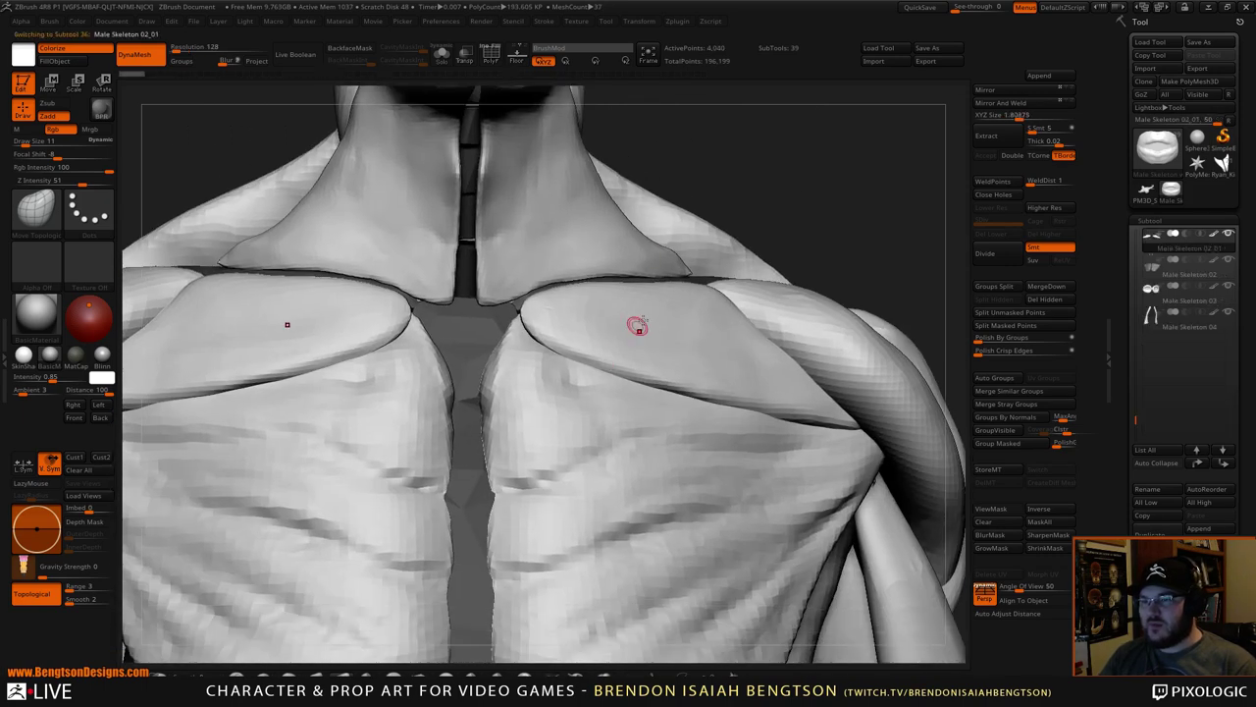
# - Reshape the upper chest muscle's lower edge along the main pectoral with the Move Topological brush at draw size 43
pyautogui.moveTo(639, 328)
pyautogui.mouseDown()
pyautogui.moveTo(480, 371)
pyautogui.moveTo(500, 351)
pyautogui.mouseUp()
pyautogui.press('space')
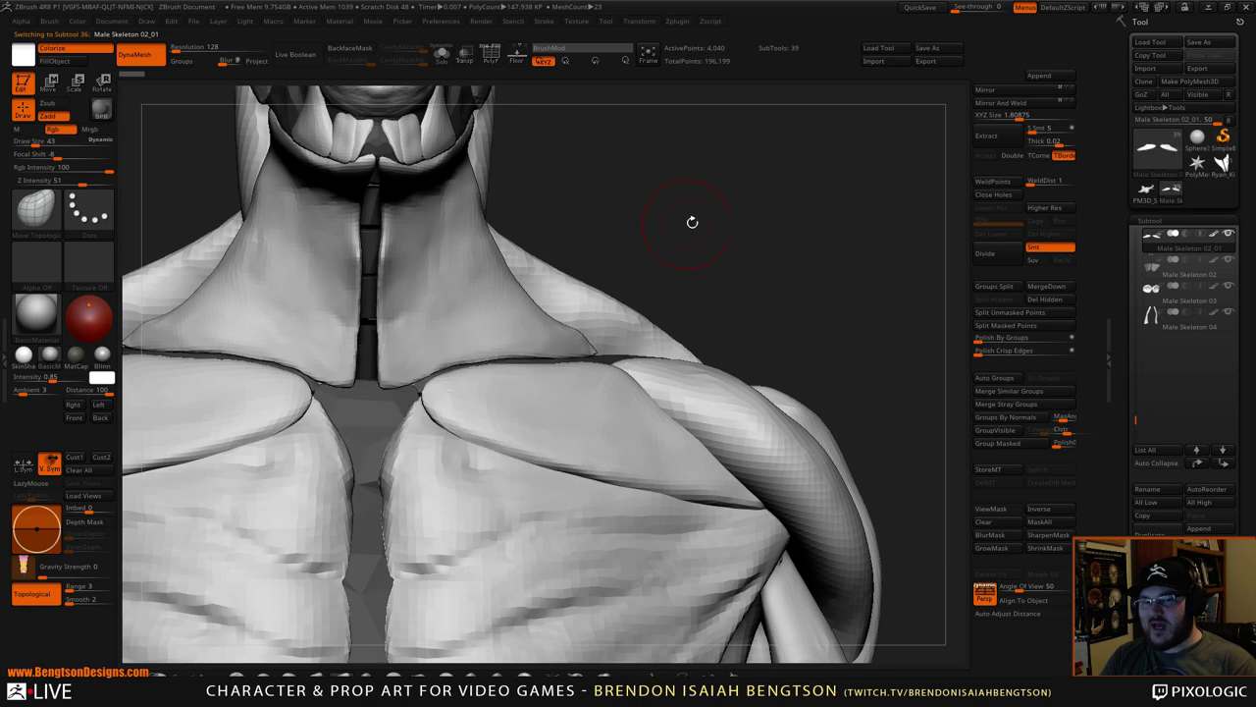
pyautogui.moveTo(693, 222); pyautogui.dragTo(701, 275)
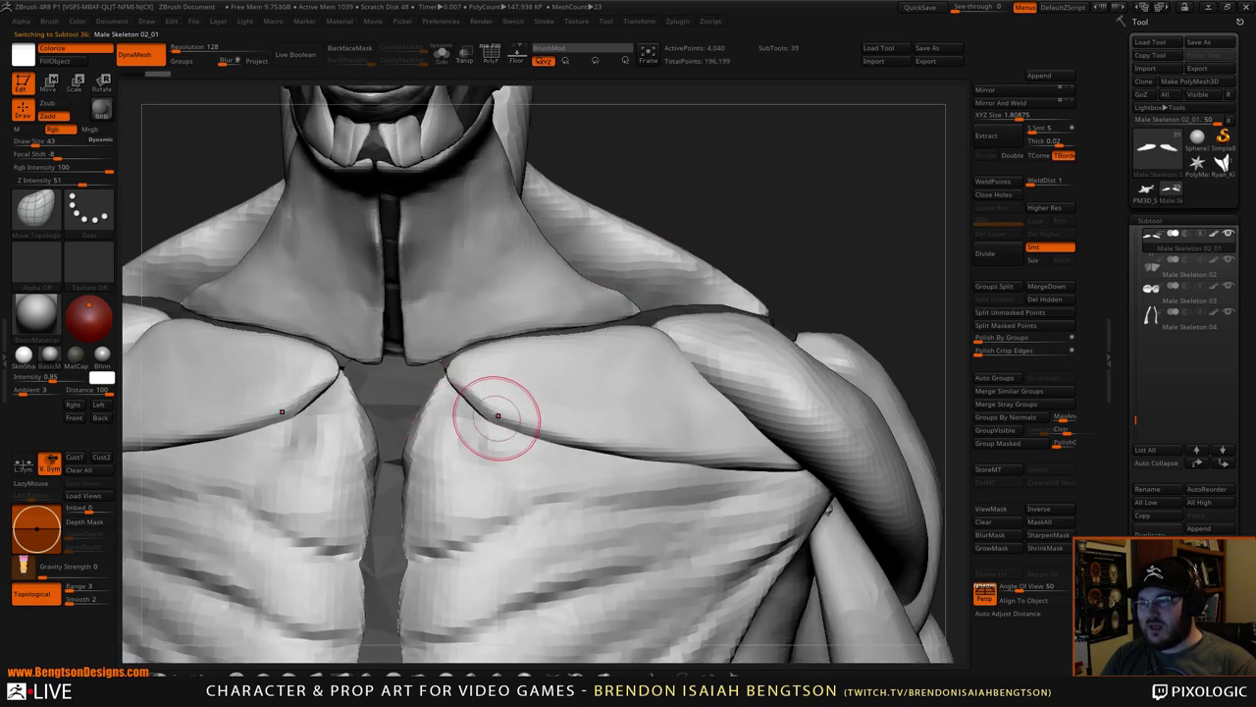
pyautogui.moveTo(498, 417); pyautogui.dragTo(491, 420)
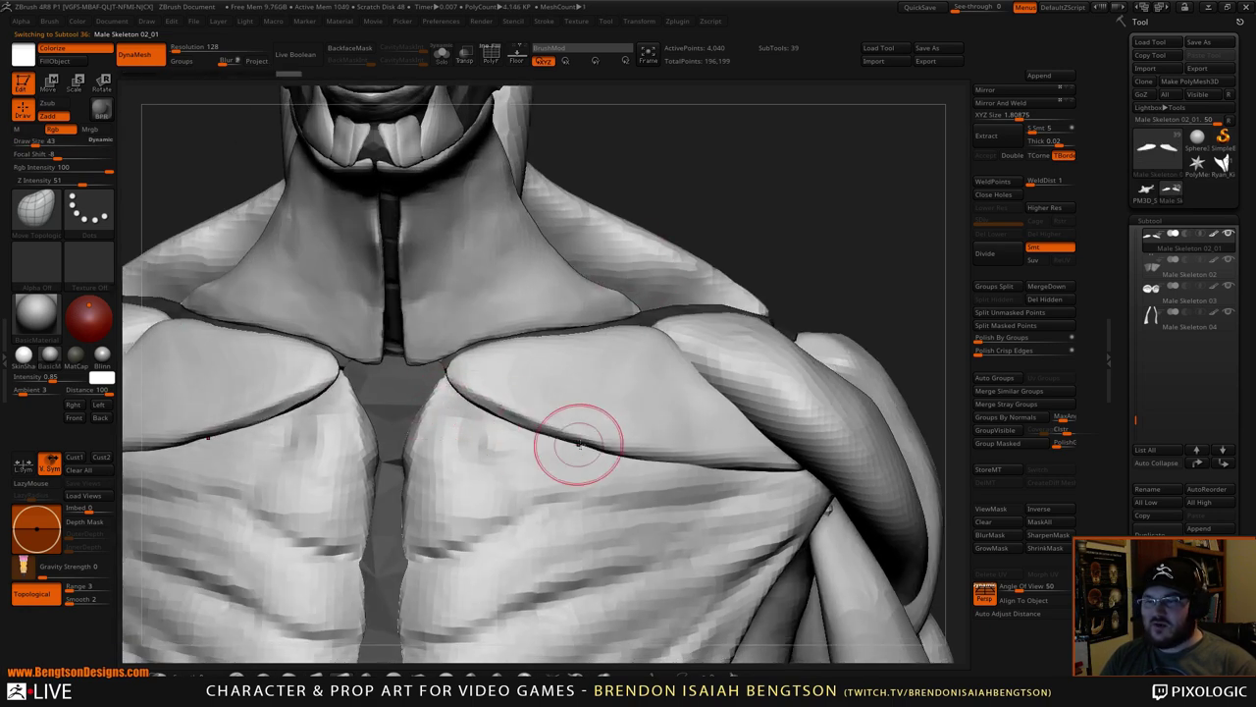
pyautogui.moveTo(637, 457); pyautogui.dragTo(644, 458)
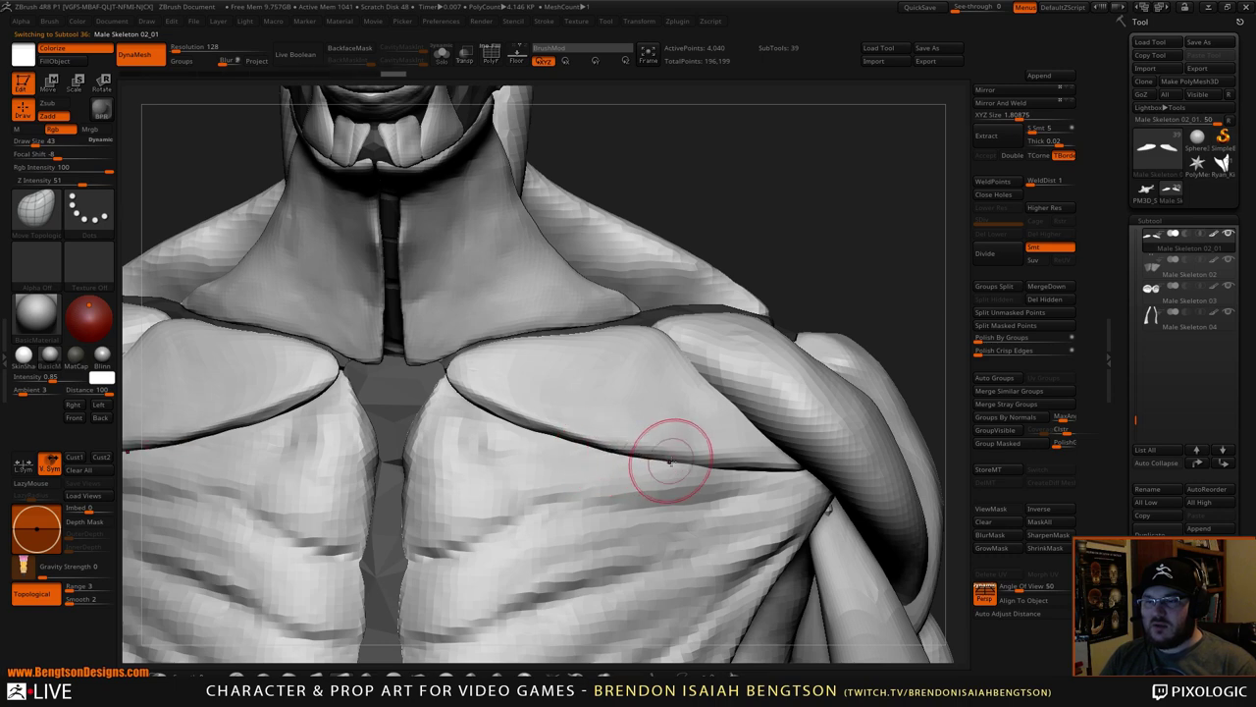
pyautogui.moveTo(457, 389); pyautogui.dragTo(457, 386)
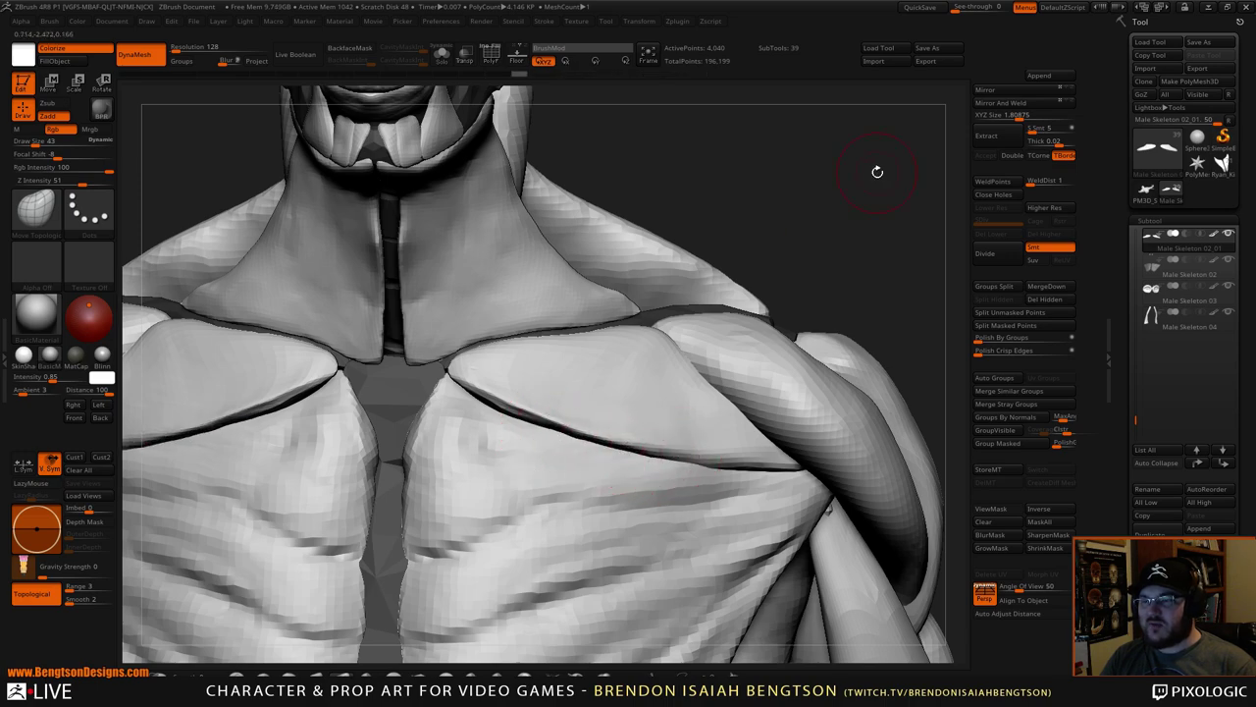
# - Fit the upper chest muscle's inner end and top edge beneath the neck muscle with Move Topological at draw sizes 76 and 52
pyautogui.moveTo(878, 168); pyautogui.dragTo(841, 194)
pyautogui.moveTo(683, 290)
pyautogui.mouseDown()
pyautogui.moveTo(724, 194)
pyautogui.moveTo(712, 204)
pyautogui.mouseUp()
pyautogui.press('space')
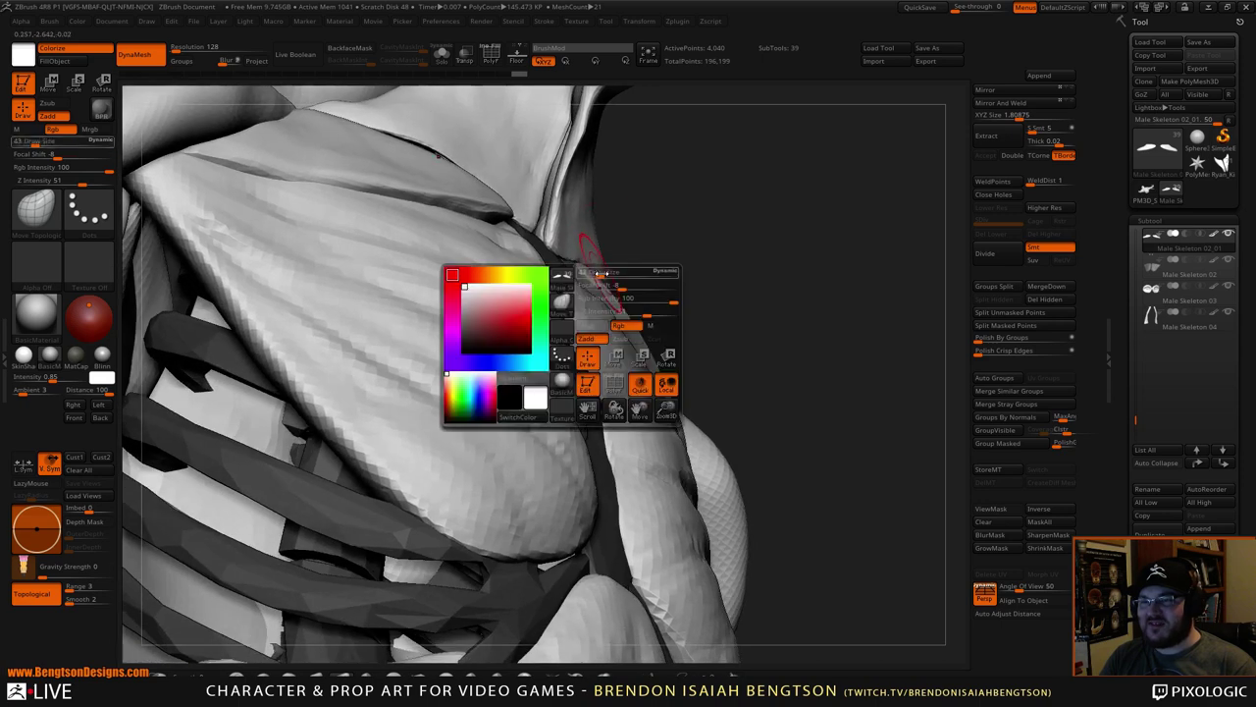
pyautogui.moveTo(601, 275); pyautogui.dragTo(608, 275)
pyautogui.moveTo(687, 260)
pyautogui.mouseDown()
pyautogui.moveTo(682, 331)
pyautogui.moveTo(594, 396)
pyautogui.mouseUp()
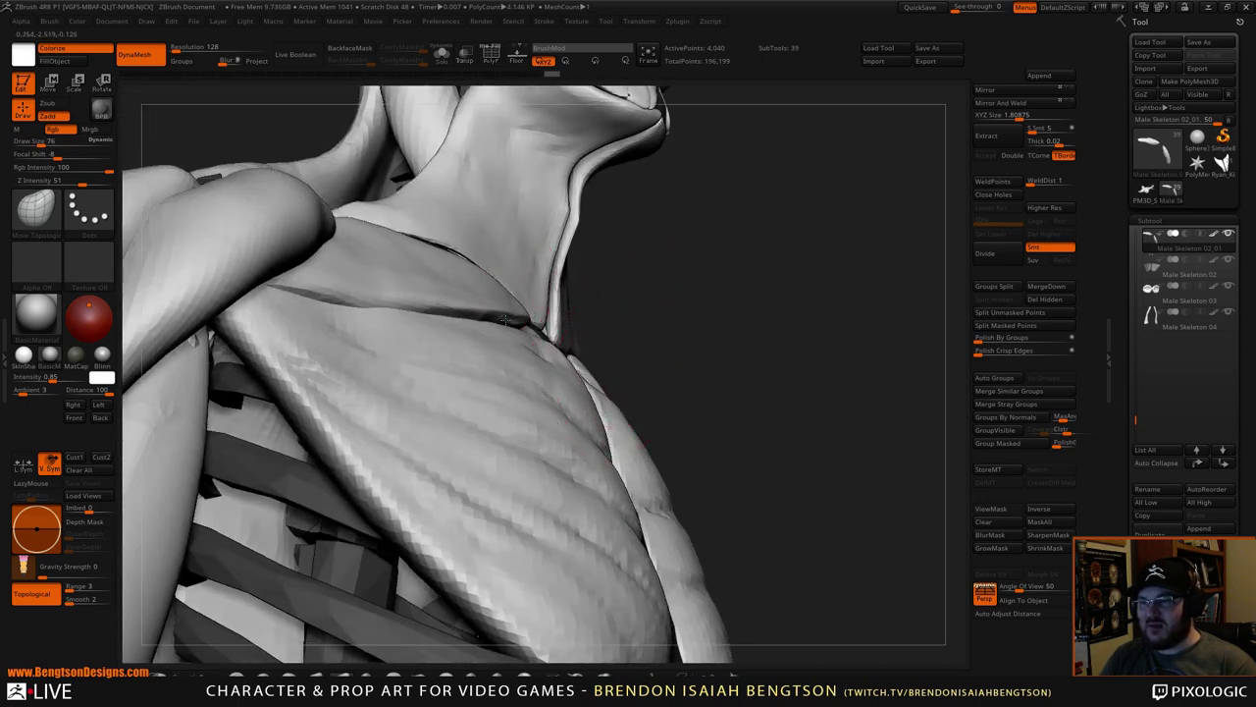
pyautogui.moveTo(489, 318)
pyautogui.mouseDown()
pyautogui.moveTo(460, 307)
pyautogui.moveTo(526, 323)
pyautogui.moveTo(510, 306)
pyautogui.mouseUp()
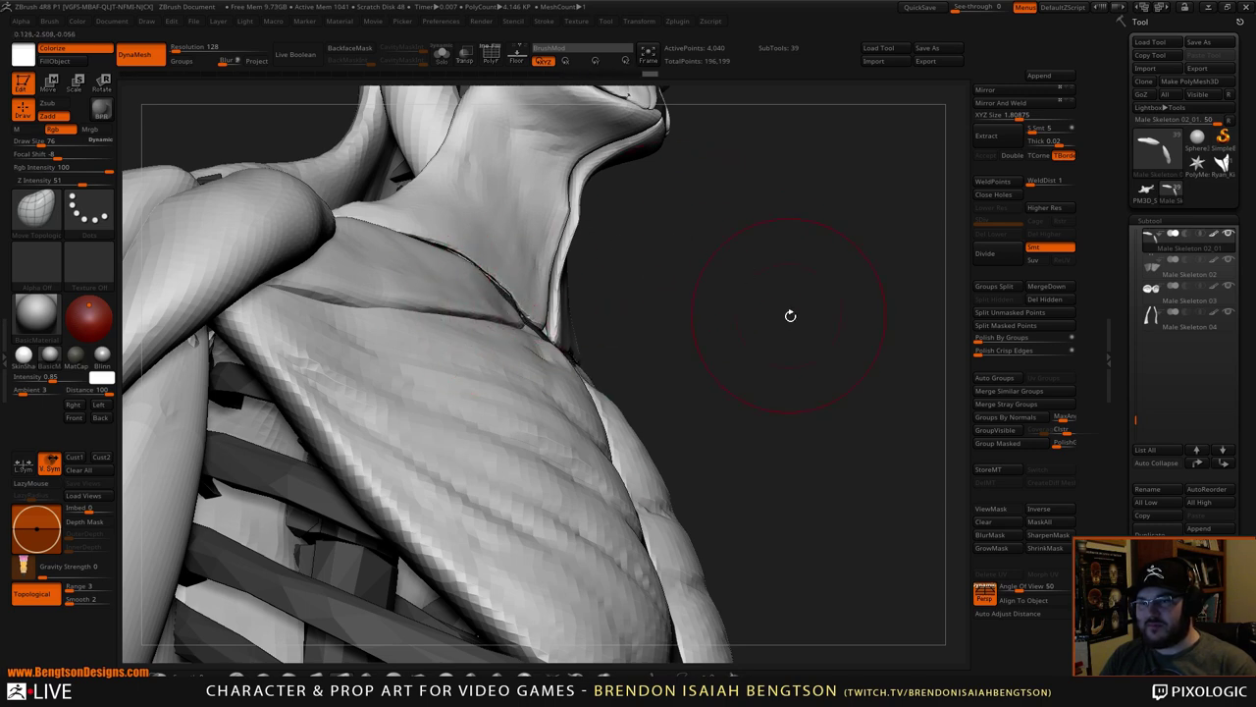
pyautogui.moveTo(790, 315)
pyautogui.mouseDown()
pyautogui.moveTo(861, 266)
pyautogui.moveTo(880, 111)
pyautogui.moveTo(822, 219)
pyautogui.moveTo(754, 222)
pyautogui.mouseUp()
pyautogui.press('space')
pyautogui.moveTo(546, 344); pyautogui.dragTo(546, 346)
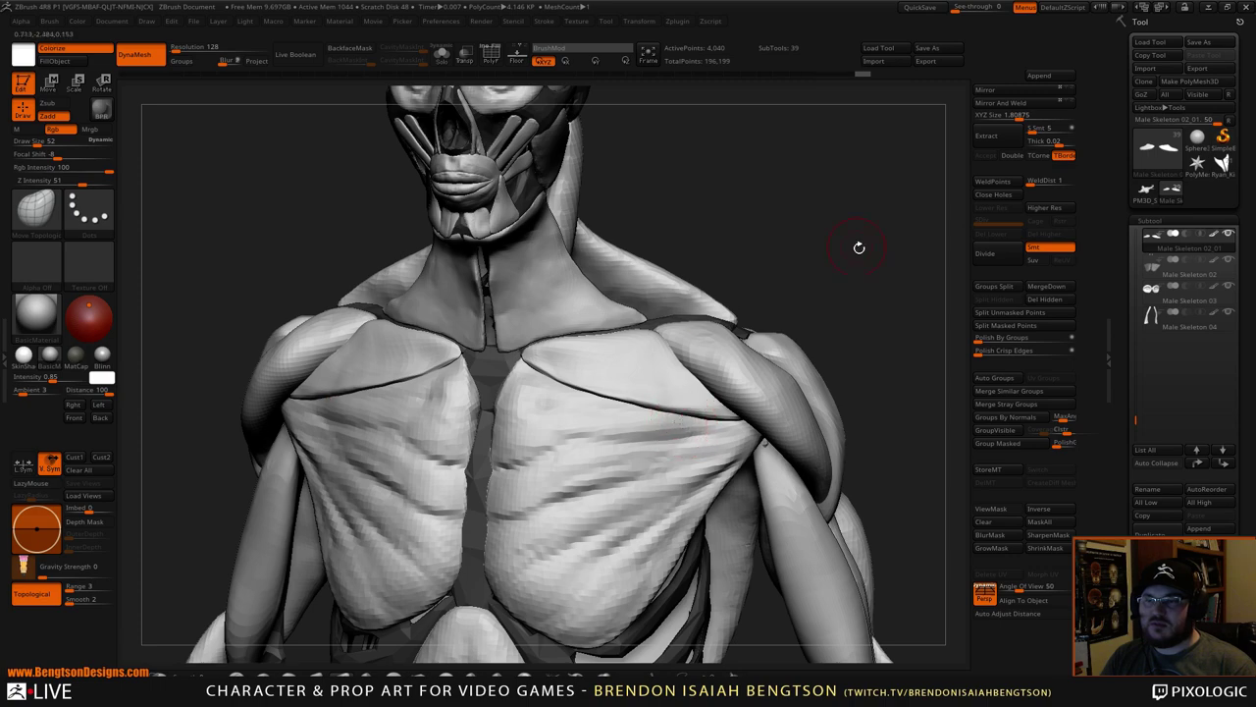
# - Examine the head, face and neck muscles in profile and the mouth area from the front
pyautogui.keyDown('alt'); pyautogui.moveTo(859, 248); pyautogui.dragTo(597, 339); pyautogui.keyUp('alt')
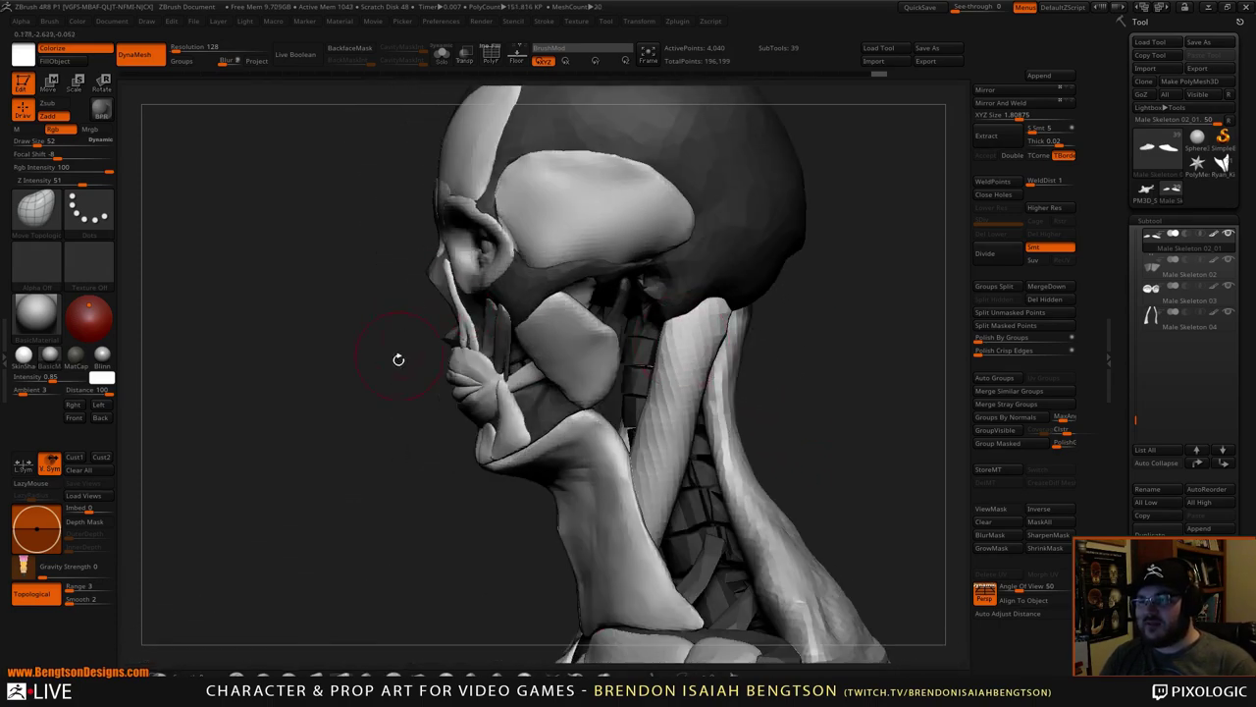
pyautogui.moveTo(399, 359); pyautogui.dragTo(458, 271)
pyautogui.moveTo(435, 324); pyautogui.dragTo(500, 334)
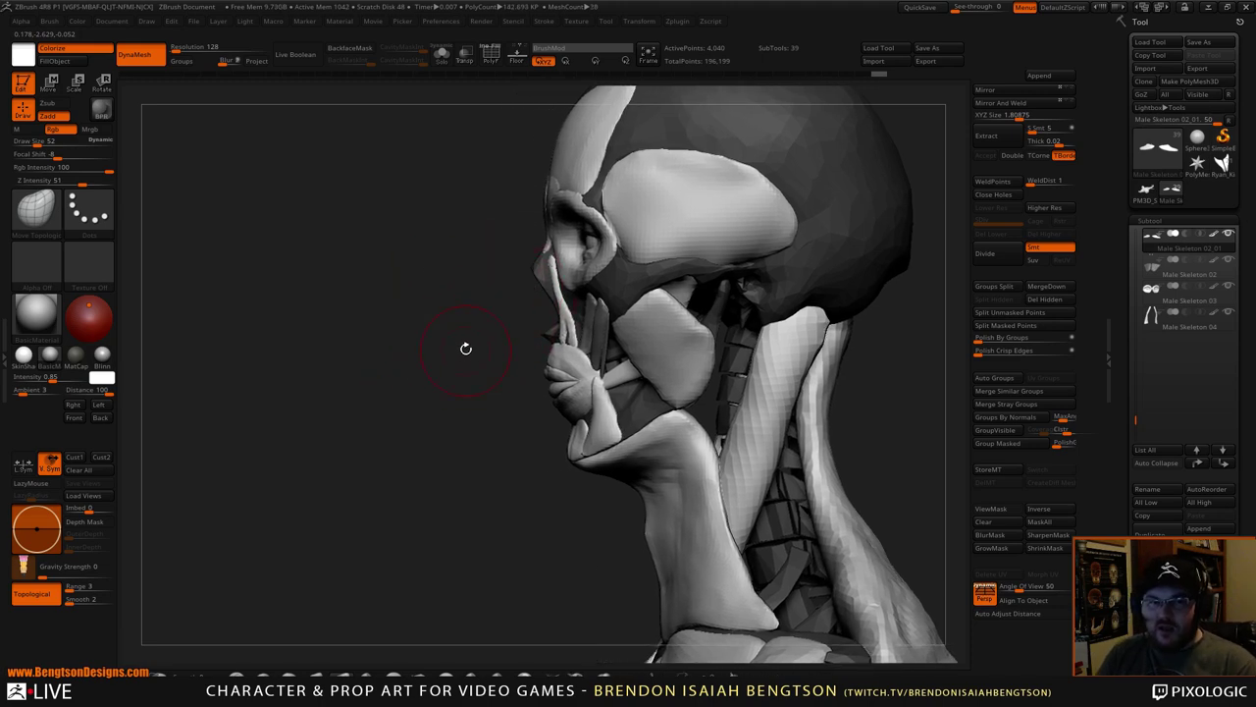
pyautogui.moveTo(466, 349); pyautogui.dragTo(425, 406)
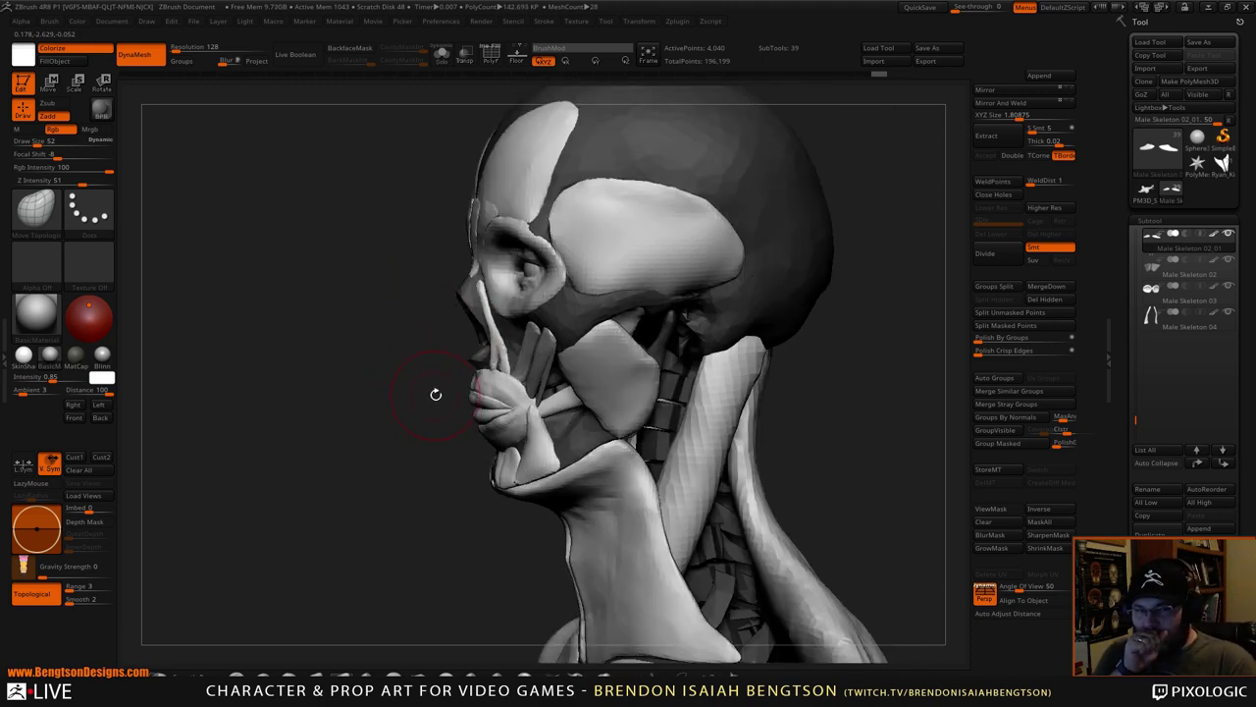
pyautogui.moveTo(404, 471); pyautogui.dragTo(447, 408)
pyautogui.moveTo(456, 454)
pyautogui.mouseDown()
pyautogui.moveTo(401, 463)
pyautogui.moveTo(459, 465)
pyautogui.moveTo(422, 461)
pyautogui.moveTo(491, 430)
pyautogui.mouseUp()
pyautogui.moveTo(746, 374)
pyautogui.mouseDown()
pyautogui.moveTo(782, 311)
pyautogui.moveTo(766, 317)
pyautogui.moveTo(757, 480)
pyautogui.moveTo(761, 203)
pyautogui.mouseUp()
pyautogui.keyDown('alt'); pyautogui.moveTo(667, 283); pyautogui.dragTo(742, 407); pyautogui.keyUp('alt')
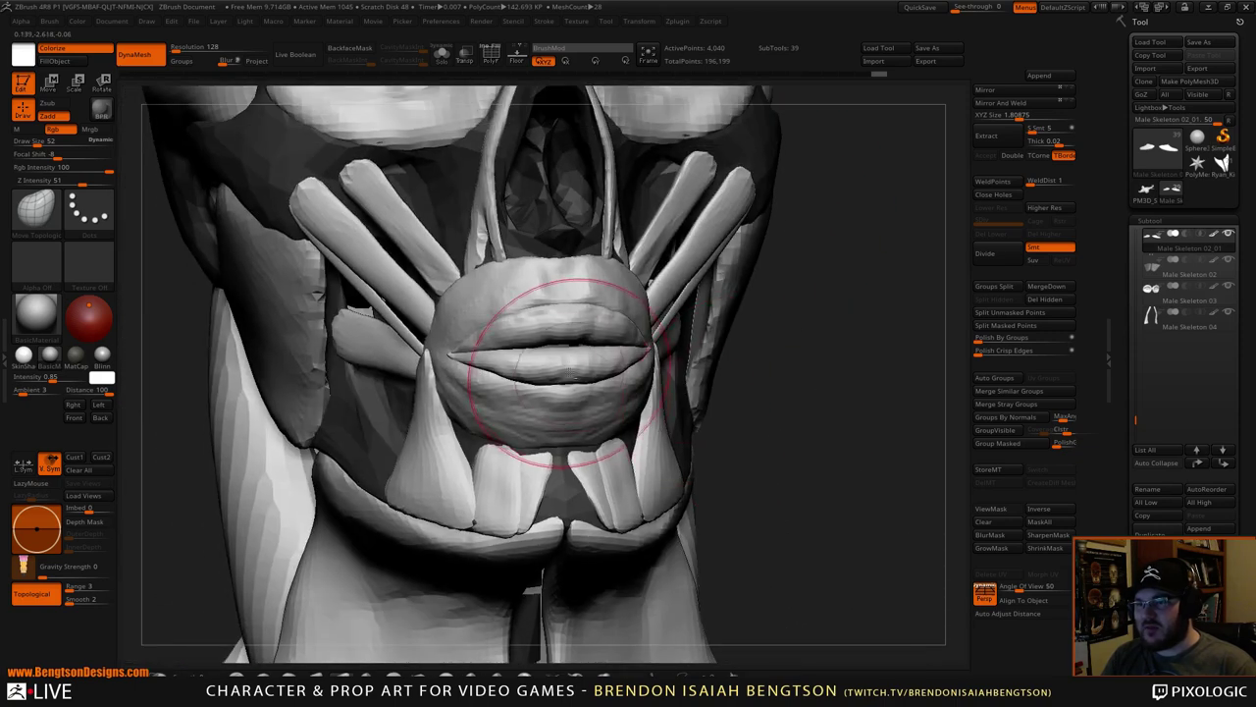
# - Make the lips the active subtool and adjust their outer corners with Move Topological at draw size 23
pyautogui.keyDown('alt'); pyautogui.click(580, 357); pyautogui.keyUp('alt')
pyautogui.press('space')
pyautogui.moveTo(584, 356); pyautogui.dragTo(576, 355)
pyautogui.moveTo(811, 413)
pyautogui.mouseDown()
pyautogui.moveTo(827, 415)
pyautogui.moveTo(741, 386)
pyautogui.mouseUp()
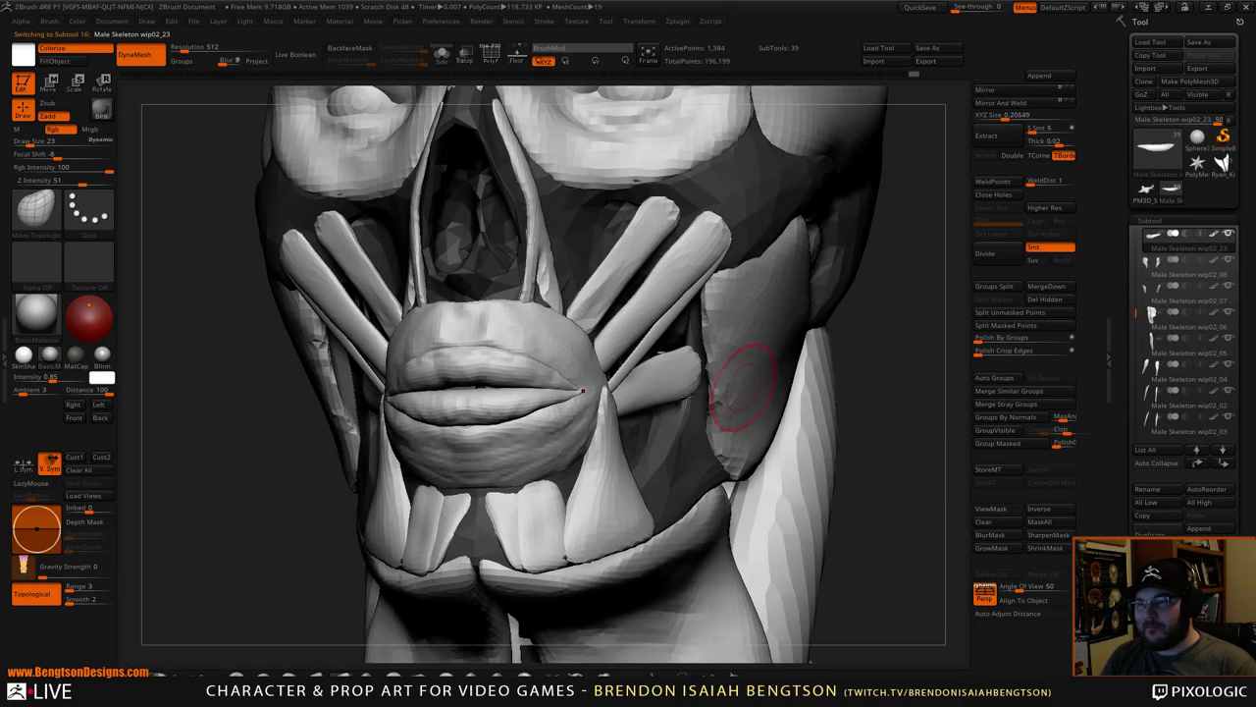
# - Build up the lip corners with ClayBuildup at draw size 23 and refine their shape with Move Topological
pyautogui.press('b')
pyautogui.press('c')
pyautogui.press('b')
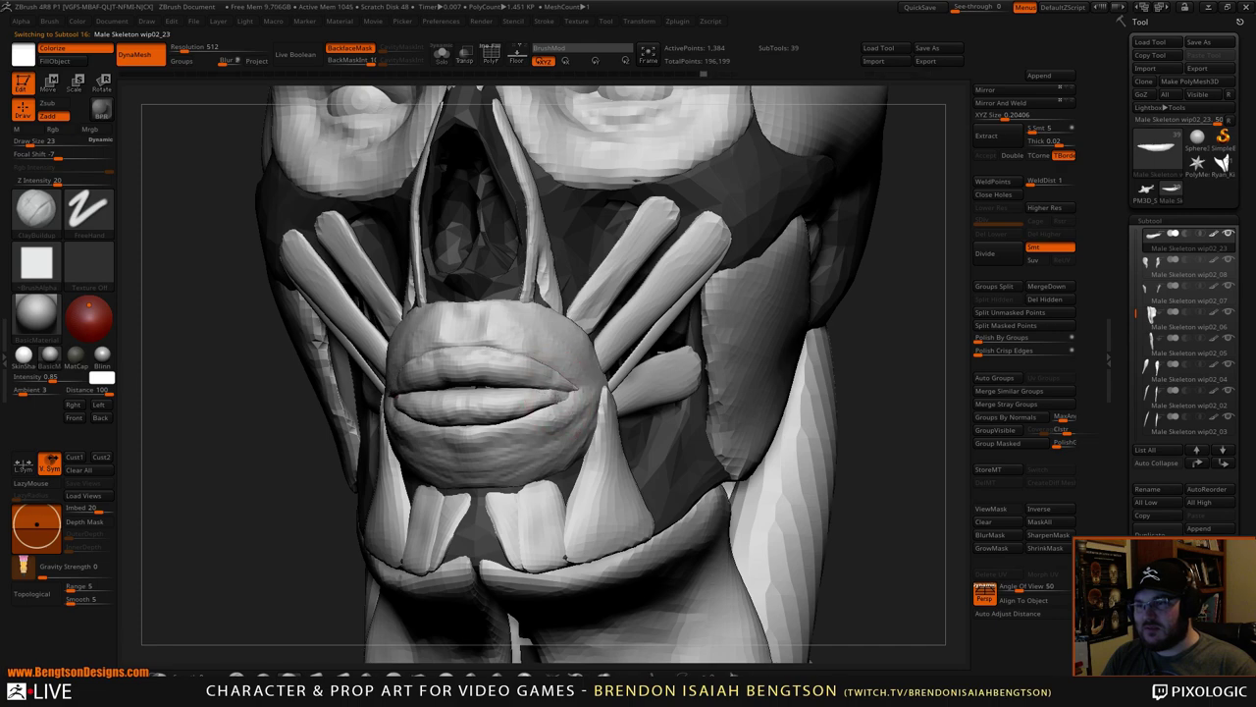
pyautogui.moveTo(269, 494); pyautogui.dragTo(236, 522)
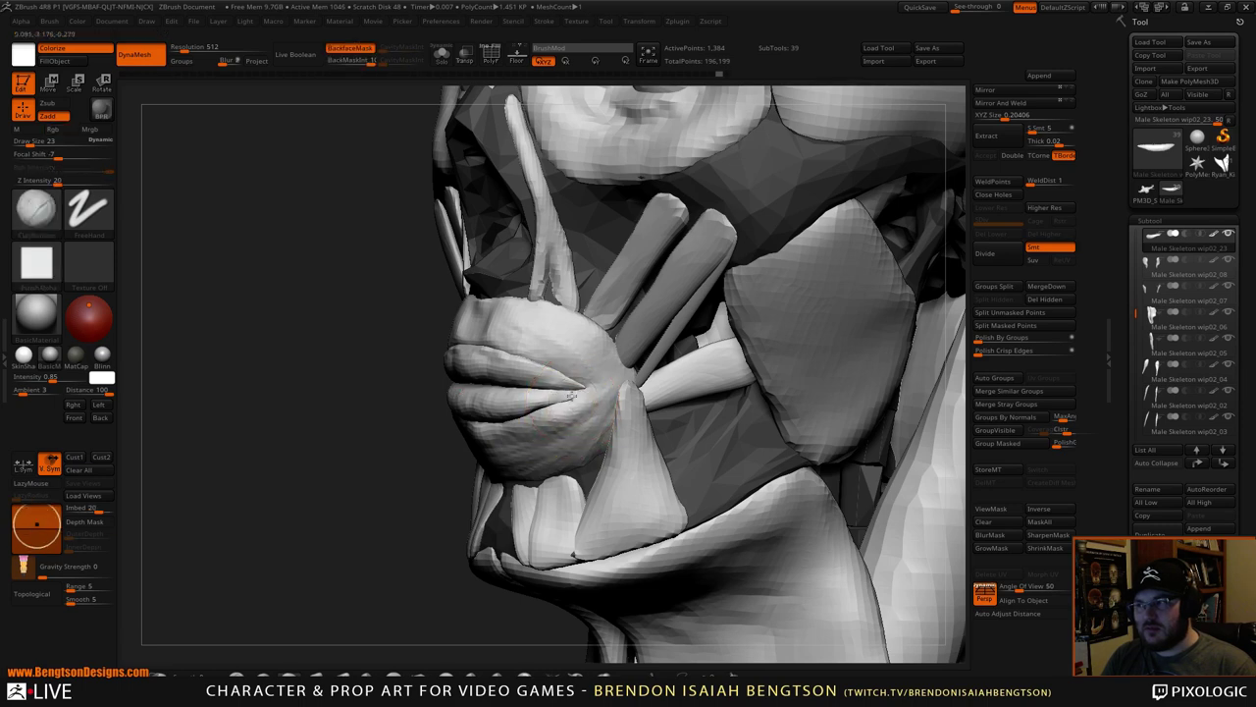
pyautogui.press('2')
pyautogui.press('3')
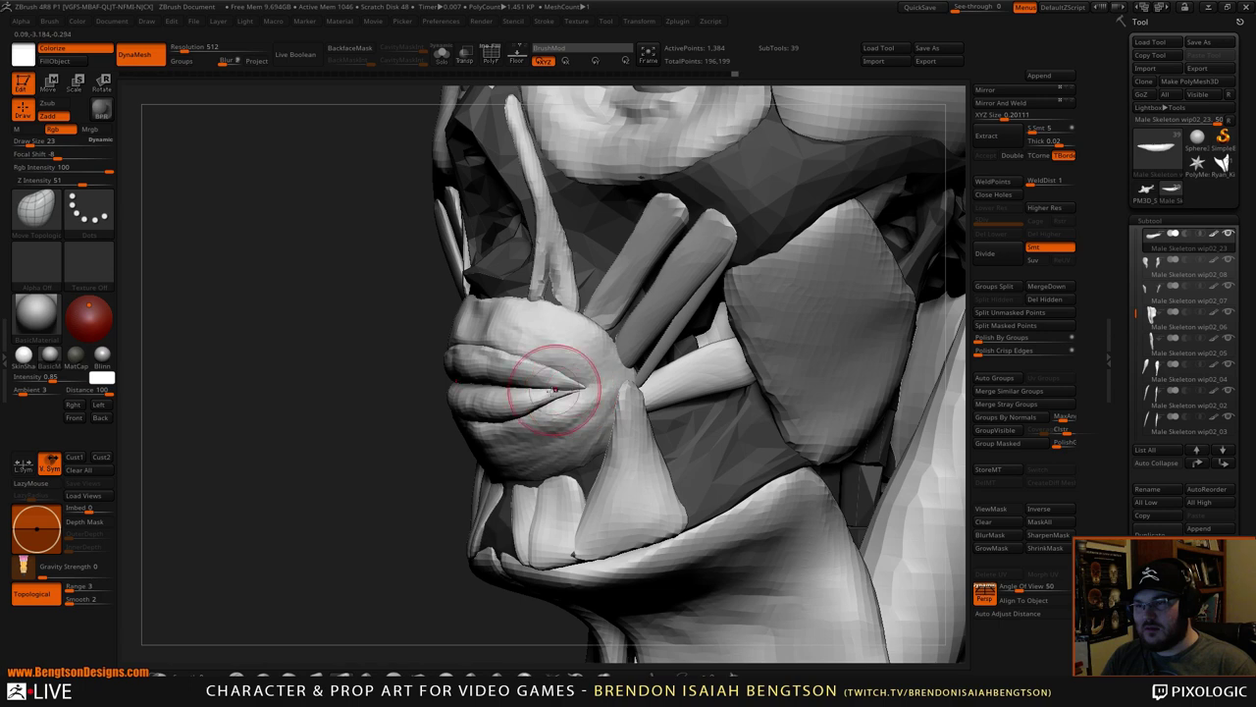
# - Remesh the side abdominal muscle beside the rectus abdominis with DynaMesh at resolution 512
pyautogui.moveTo(396, 483)
pyautogui.keyDown('alt'); pyautogui.mouseDown()
pyautogui.moveTo(403, 373)
pyautogui.moveTo(402, 410)
pyautogui.moveTo(446, 397)
pyautogui.mouseUp(); pyautogui.keyUp('alt')
pyautogui.moveTo(765, 385)
pyautogui.keyDown('shift'); pyautogui.mouseDown()
pyautogui.moveTo(788, 386)
pyautogui.moveTo(827, 339)
pyautogui.moveTo(788, 246)
pyautogui.moveTo(813, 354)
pyautogui.moveTo(834, 365)
pyautogui.moveTo(874, 347)
pyautogui.moveTo(869, 337)
pyautogui.moveTo(822, 471)
pyautogui.moveTo(855, 272)
pyautogui.moveTo(873, 281)
pyautogui.moveTo(858, 267)
pyautogui.moveTo(832, 295)
pyautogui.moveTo(805, 262)
pyautogui.moveTo(797, 318)
pyautogui.mouseUp(); pyautogui.keyUp('shift')
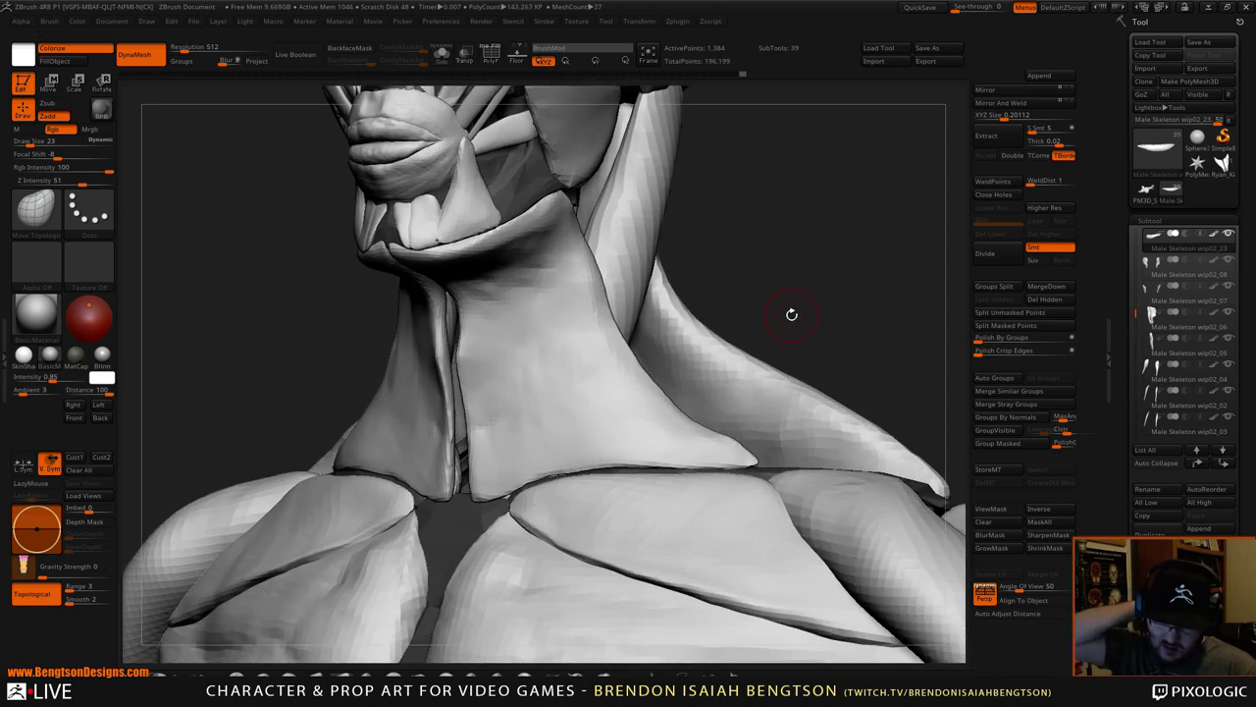
pyautogui.keyDown('alt'); pyautogui.moveTo(847, 330); pyautogui.dragTo(876, 292); pyautogui.keyUp('alt')
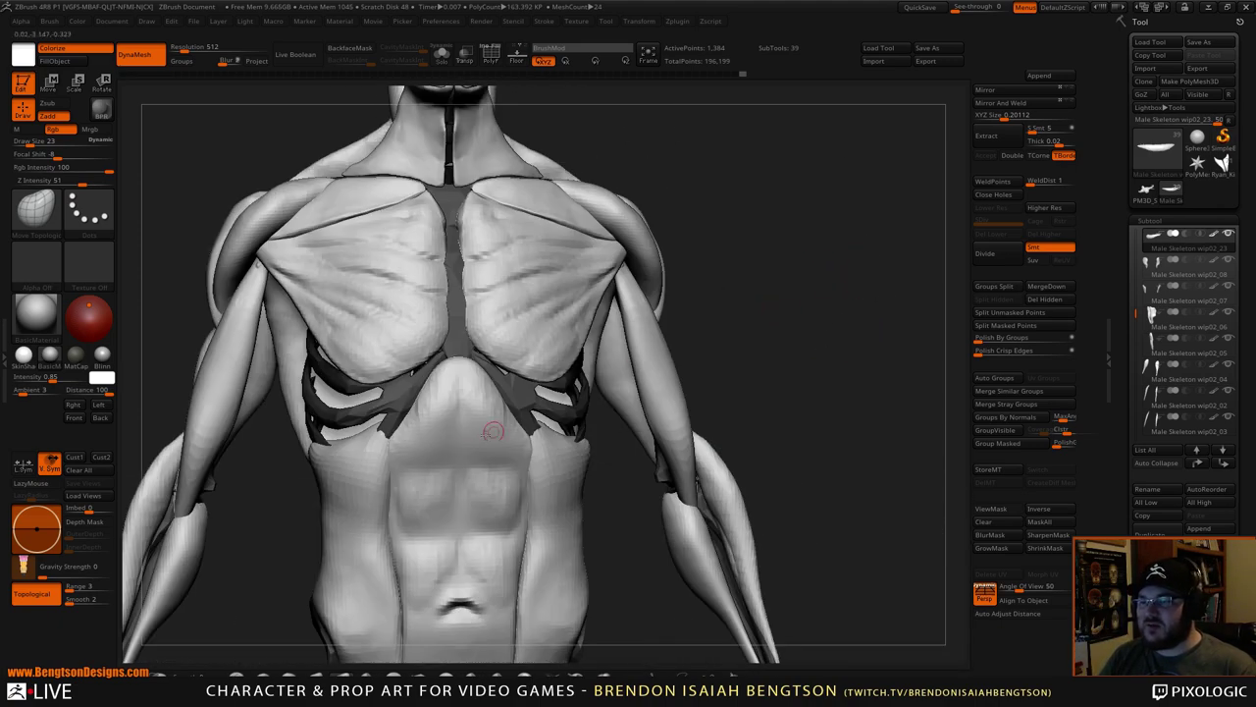
pyautogui.moveTo(743, 386); pyautogui.dragTo(638, 412)
pyautogui.keyDown('alt'); pyautogui.click(555, 500); pyautogui.keyUp('alt')
pyautogui.keyDown('alt'); pyautogui.moveTo(832, 329); pyautogui.dragTo(793, 393); pyautogui.keyUp('alt')
pyautogui.keyDown('alt'); pyautogui.moveTo(761, 637); pyautogui.dragTo(485, 322); pyautogui.keyUp('alt')
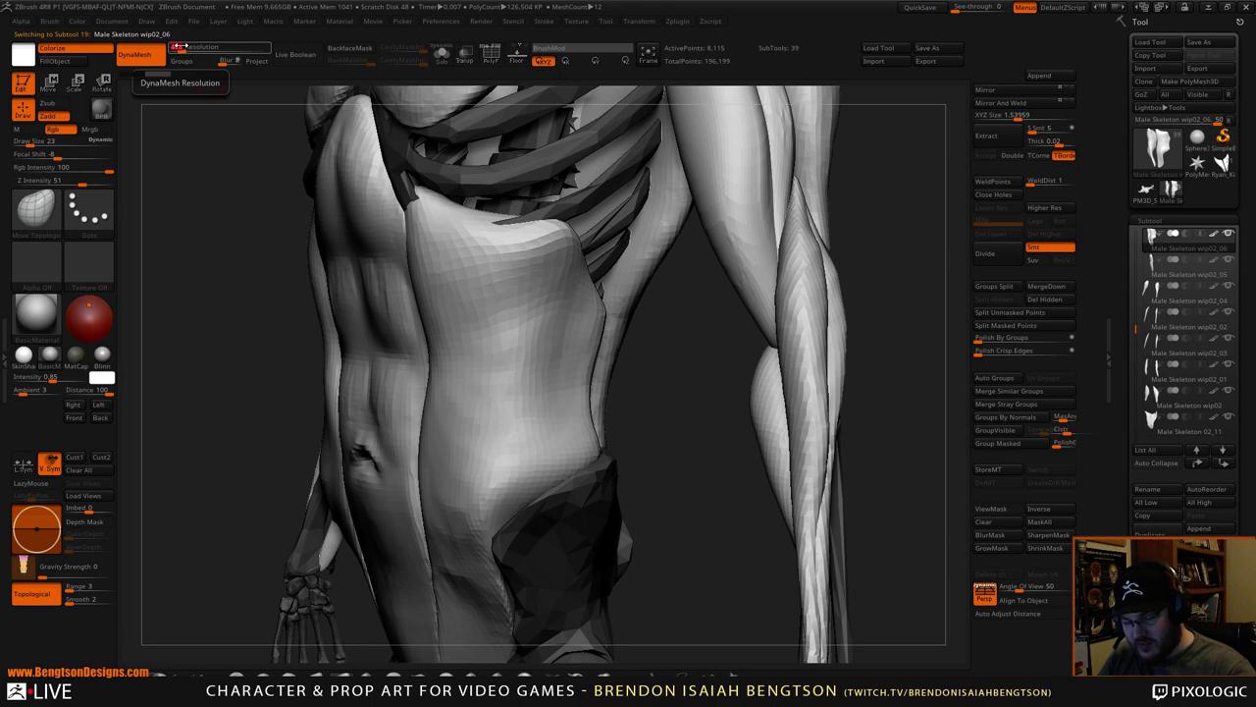
pyautogui.press('Return')
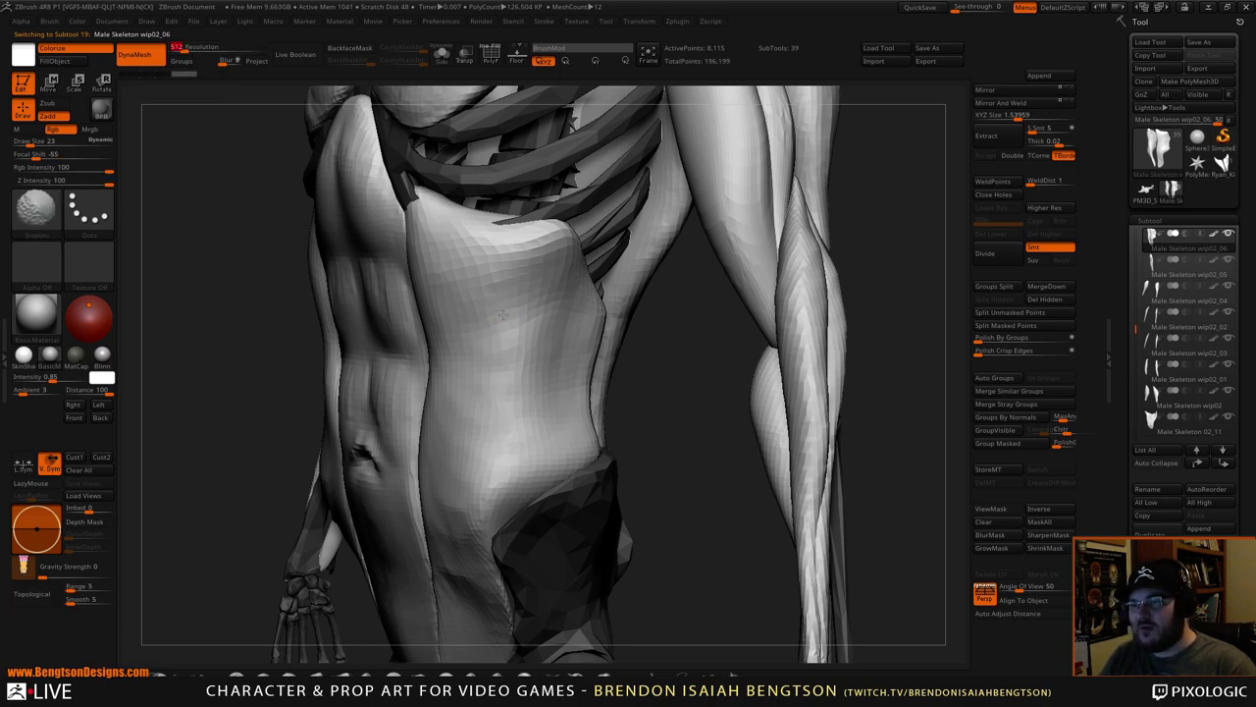
pyautogui.keyDown('ctrl'); pyautogui.moveTo(721, 337); pyautogui.dragTo(679, 535); pyautogui.keyUp('ctrl')
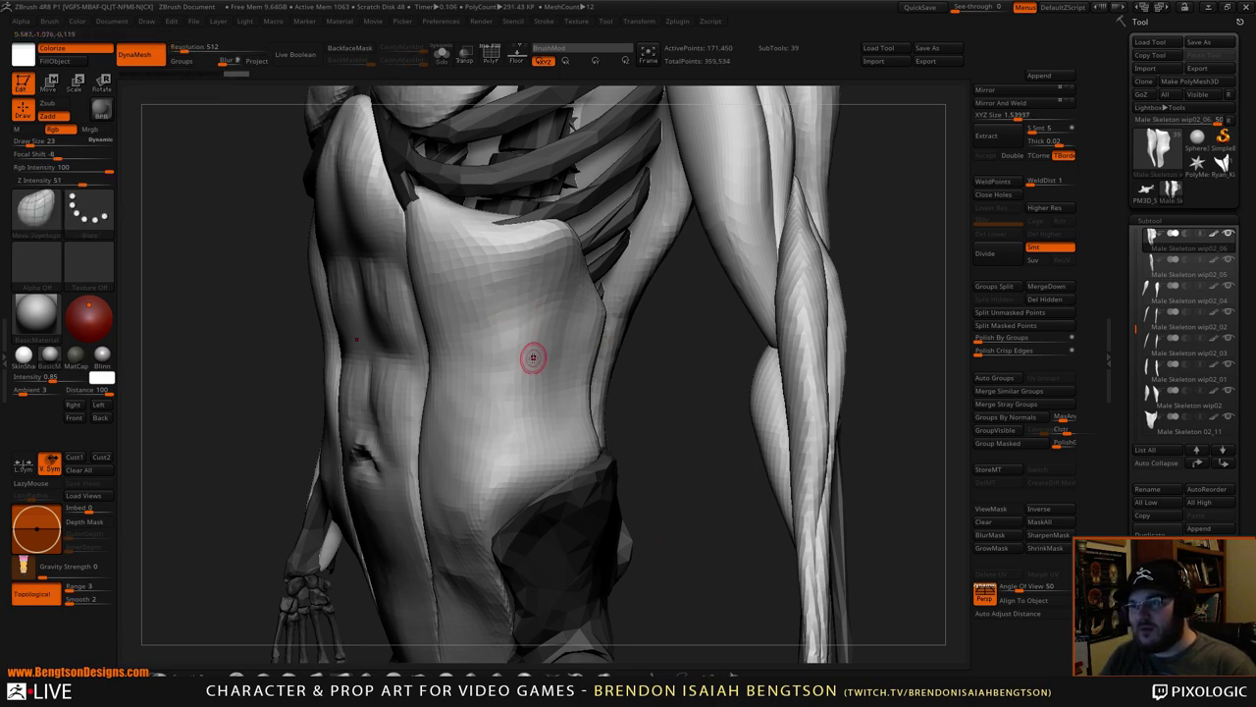
# - Smooth the side abdominal muscle's surface at draw size 65, checking its mesh density with the polyframe display
pyautogui.press('space')
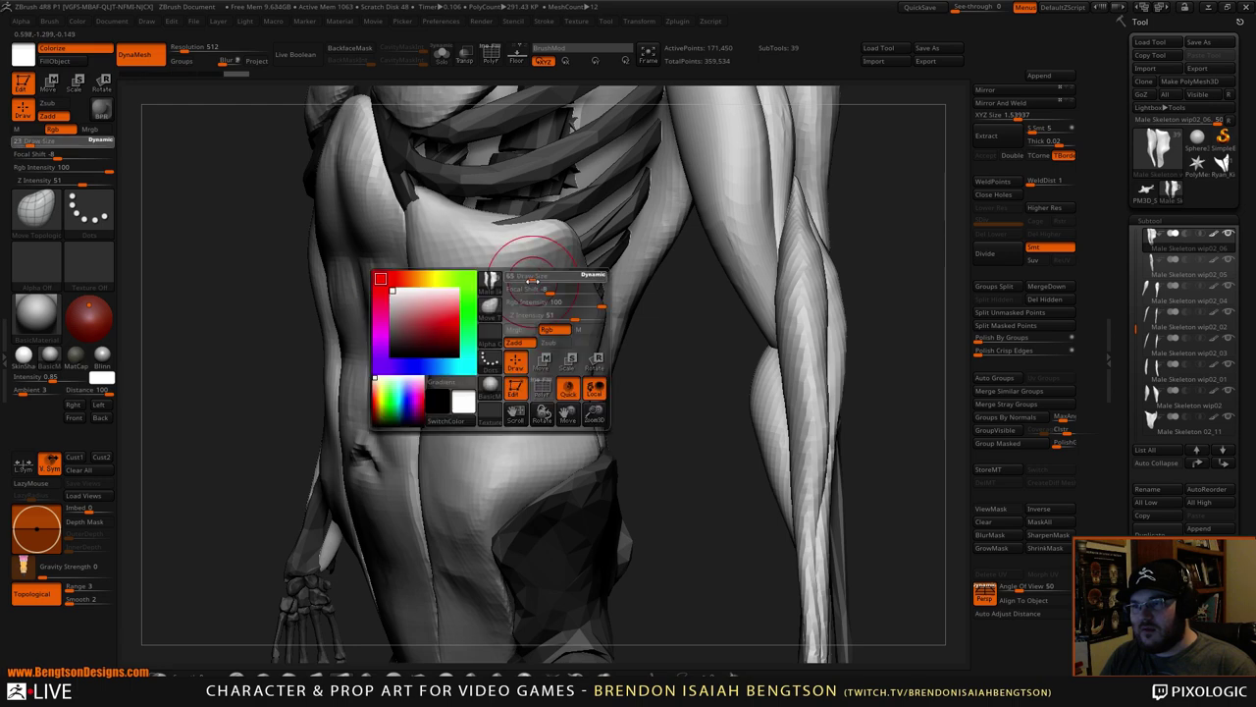
pyautogui.hotkey('shift', 'f')
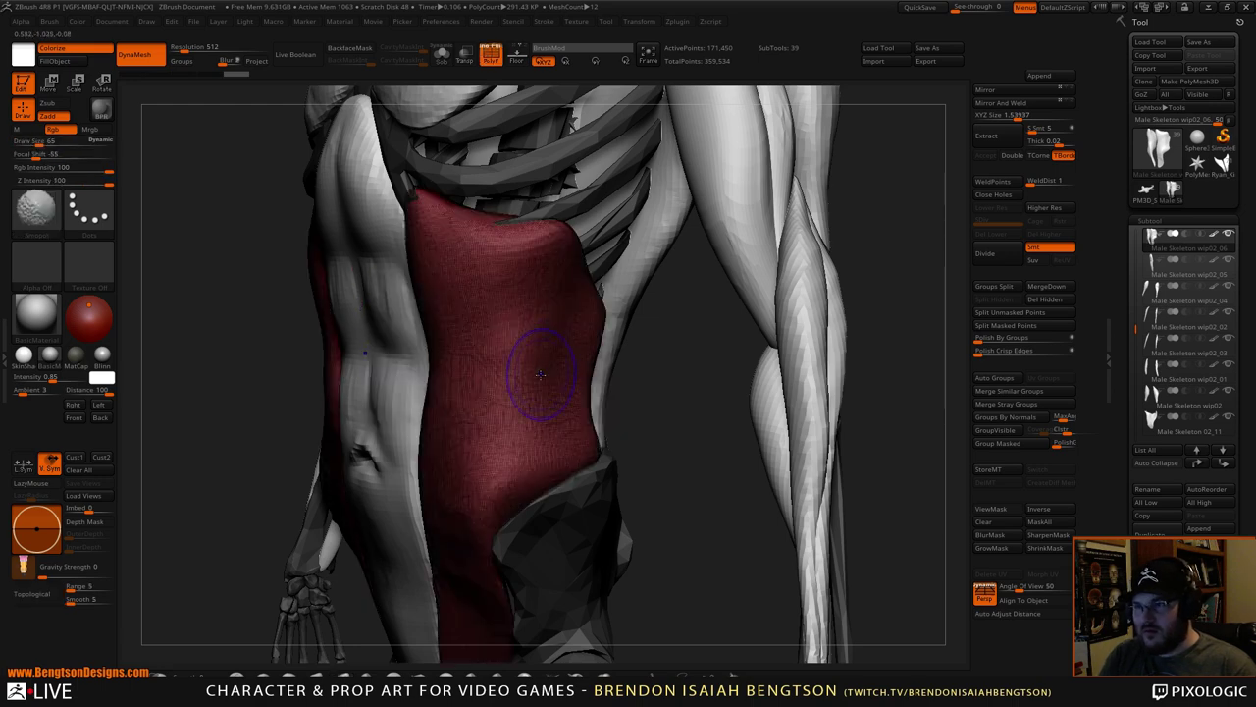
pyautogui.hotkey('shift', 'f')
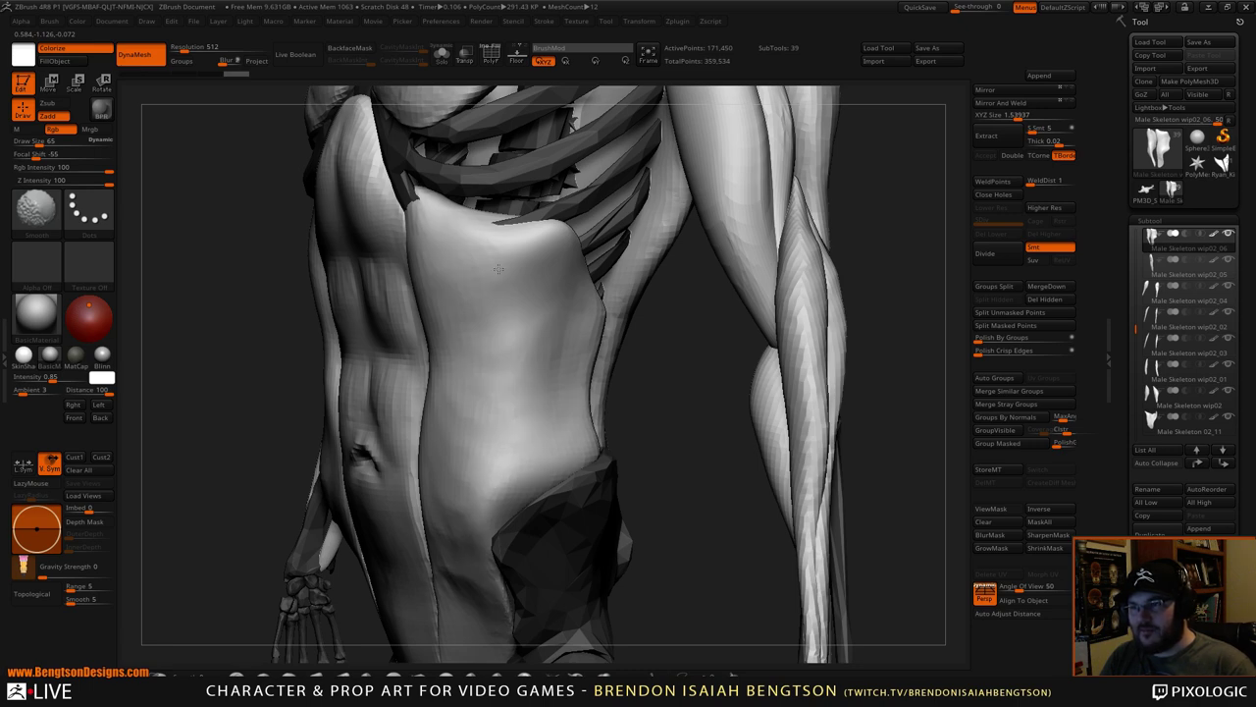
# - Build up a rounded test lump on the upper part of the side abdominal muscle with ClayBuildup at draw size 32
pyautogui.keyDown('alt'); pyautogui.moveTo(718, 408); pyautogui.dragTo(720, 438); pyautogui.keyUp('alt')
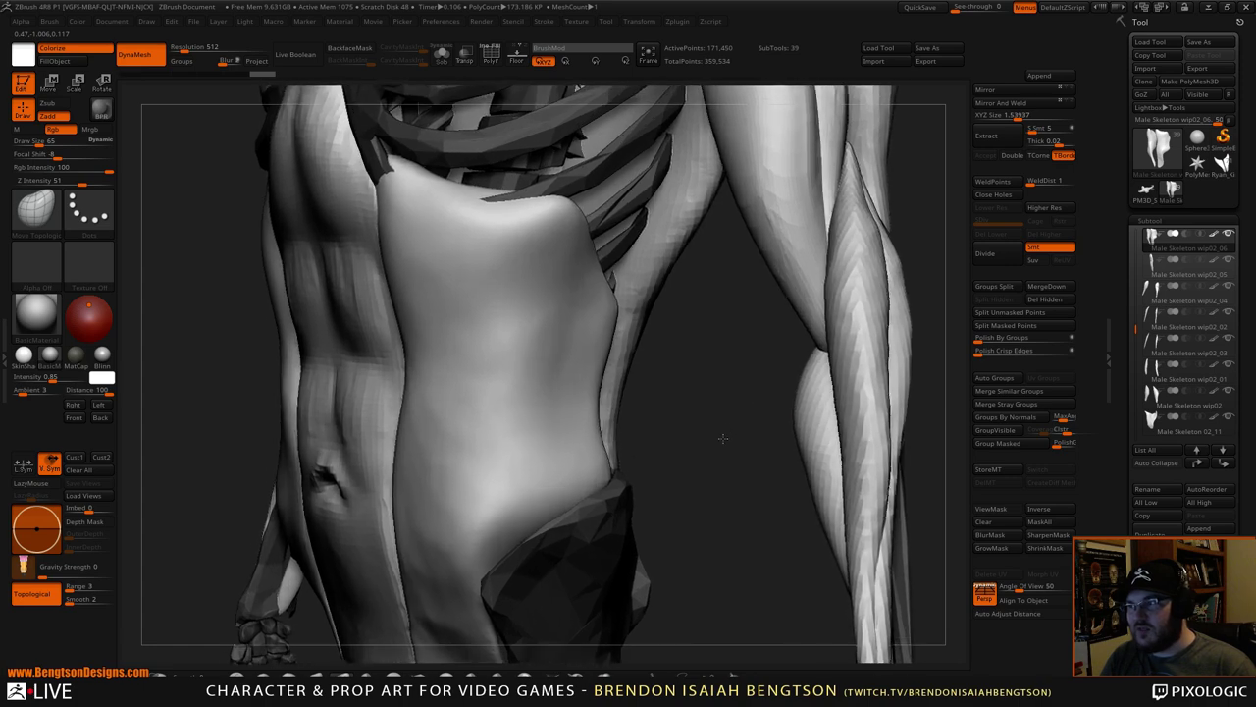
pyautogui.press('2')
pyautogui.press('space')
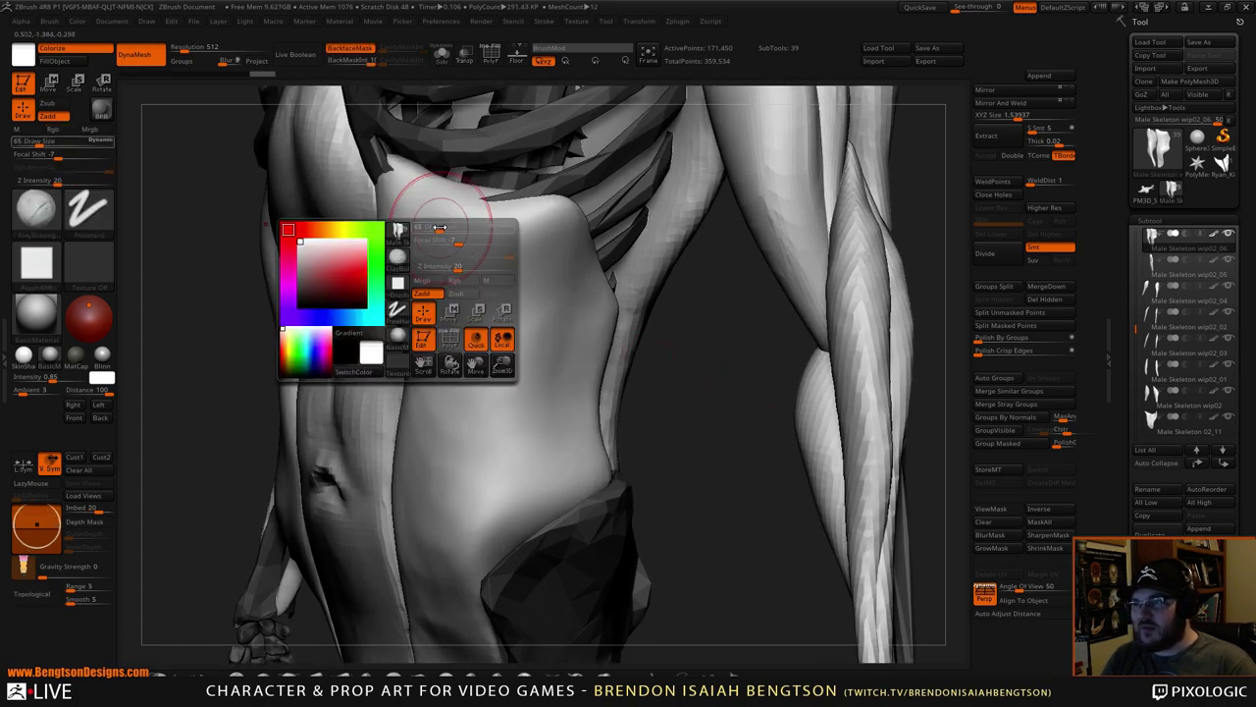
pyautogui.moveTo(448, 227)
pyautogui.mouseDown()
pyautogui.moveTo(435, 218)
pyautogui.moveTo(442, 267)
pyautogui.moveTo(430, 291)
pyautogui.moveTo(485, 258)
pyautogui.moveTo(464, 258)
pyautogui.mouseUp()
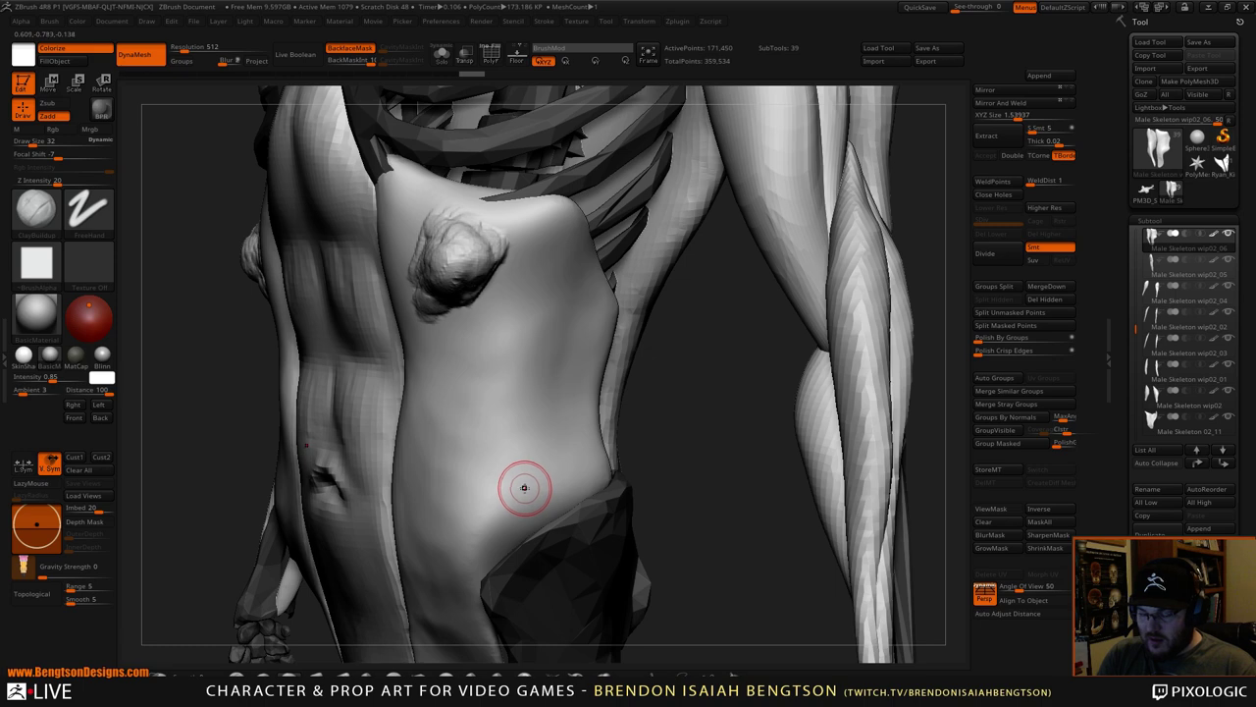
# - Try two flat clay patches below the lump on the side abdominal muscle with ClayTubes at draw size 32
pyautogui.press('b')
pyautogui.press('c')
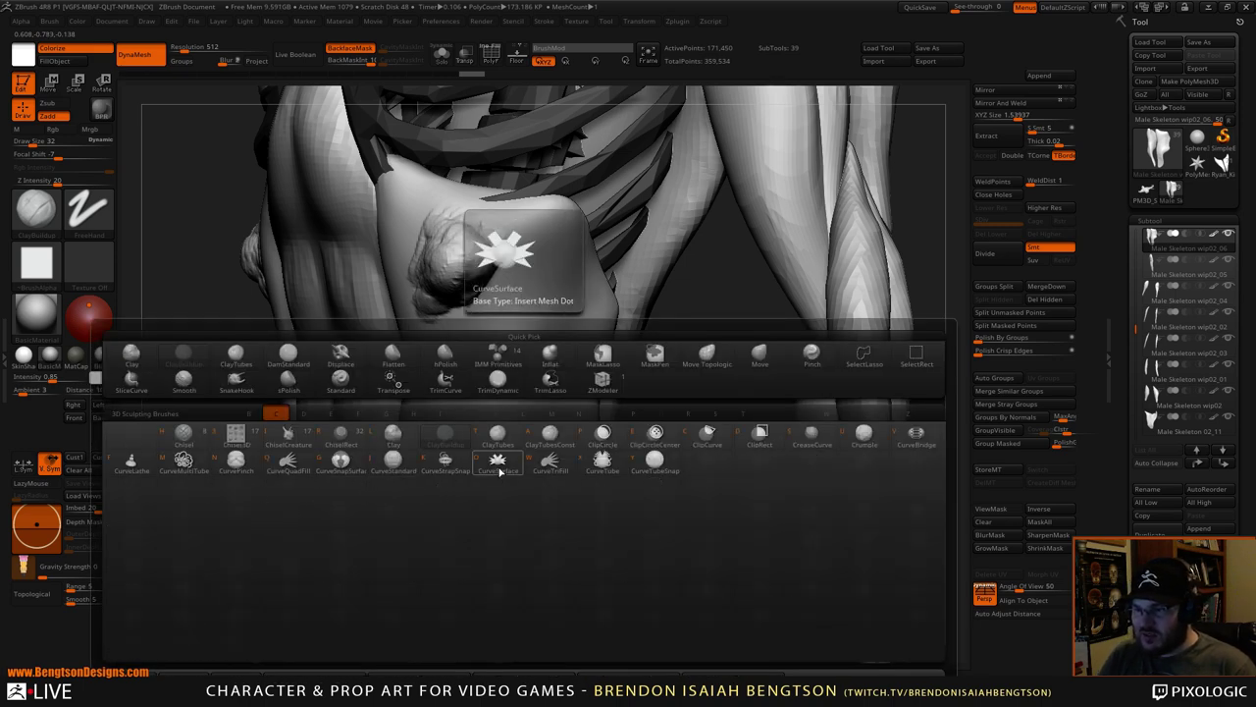
pyautogui.click(499, 472)
pyautogui.moveTo(537, 289)
pyautogui.mouseDown()
pyautogui.moveTo(471, 364)
pyautogui.moveTo(521, 349)
pyautogui.moveTo(513, 373)
pyautogui.mouseUp()
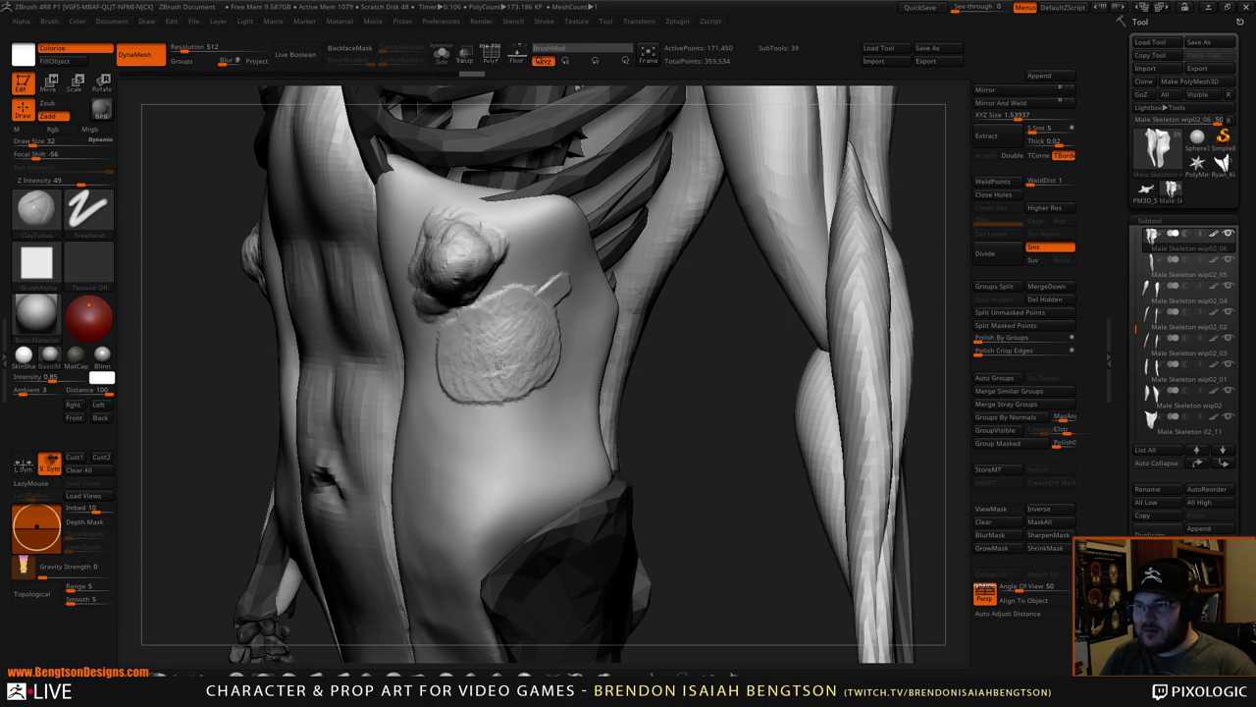
pyautogui.moveTo(729, 390)
pyautogui.mouseDown()
pyautogui.moveTo(775, 363)
pyautogui.moveTo(736, 340)
pyautogui.moveTo(709, 348)
pyautogui.moveTo(720, 384)
pyautogui.moveTo(695, 470)
pyautogui.moveTo(699, 451)
pyautogui.mouseUp()
pyautogui.moveTo(492, 436)
pyautogui.mouseDown()
pyautogui.moveTo(483, 447)
pyautogui.moveTo(516, 436)
pyautogui.moveTo(457, 450)
pyautogui.mouseUp()
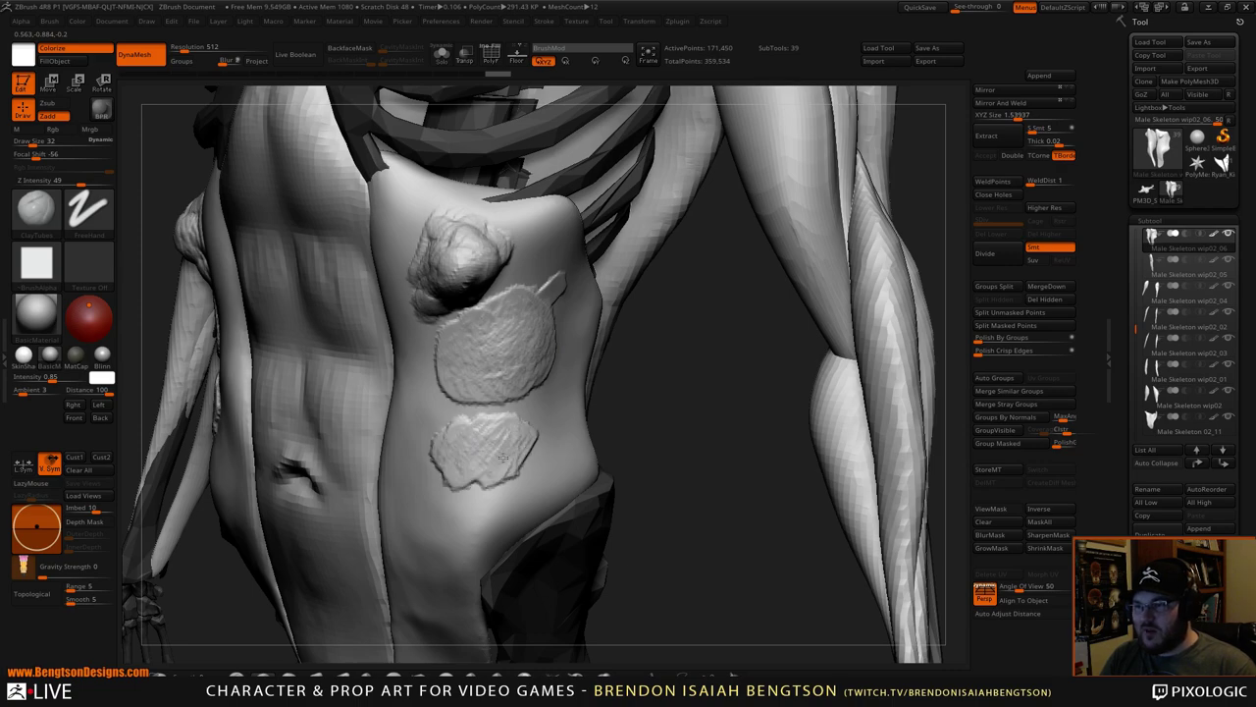
# - Try a second rounded lump beside the flat patches, above the hip, with ClayBuildup at draw size 32
pyautogui.moveTo(688, 392); pyautogui.dragTo(610, 433)
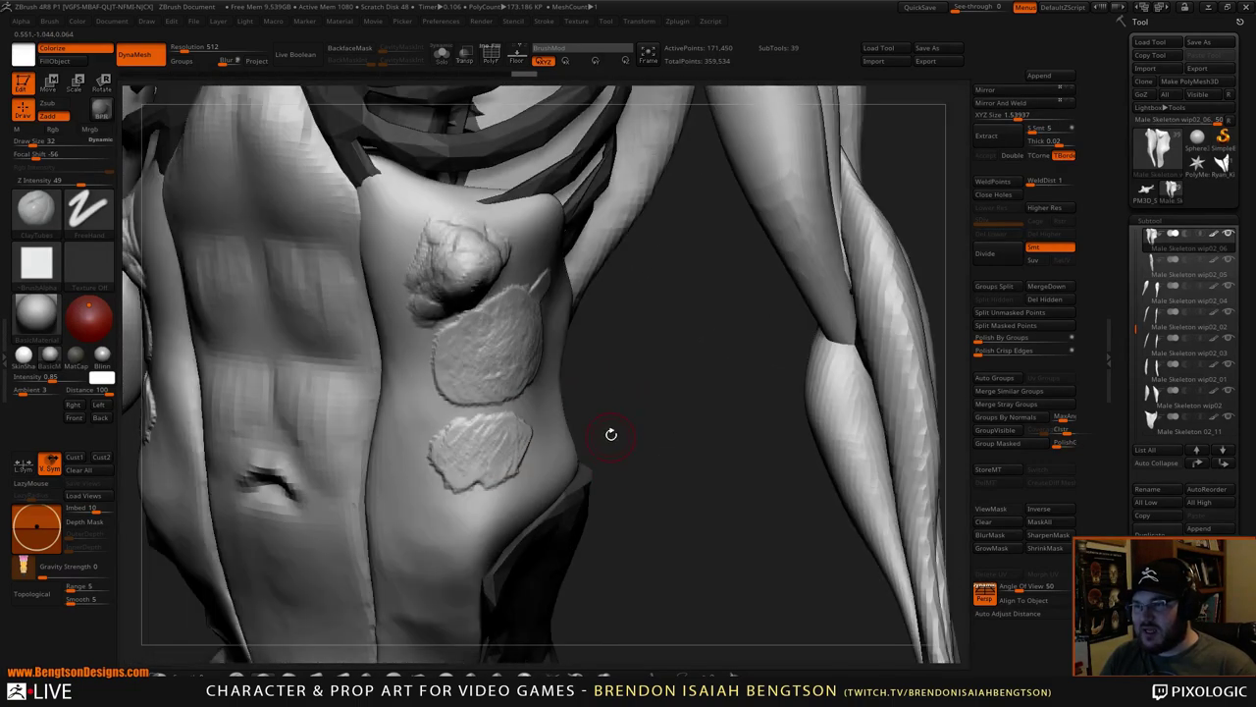
pyautogui.press('b')
pyautogui.press('c')
pyautogui.press('b')
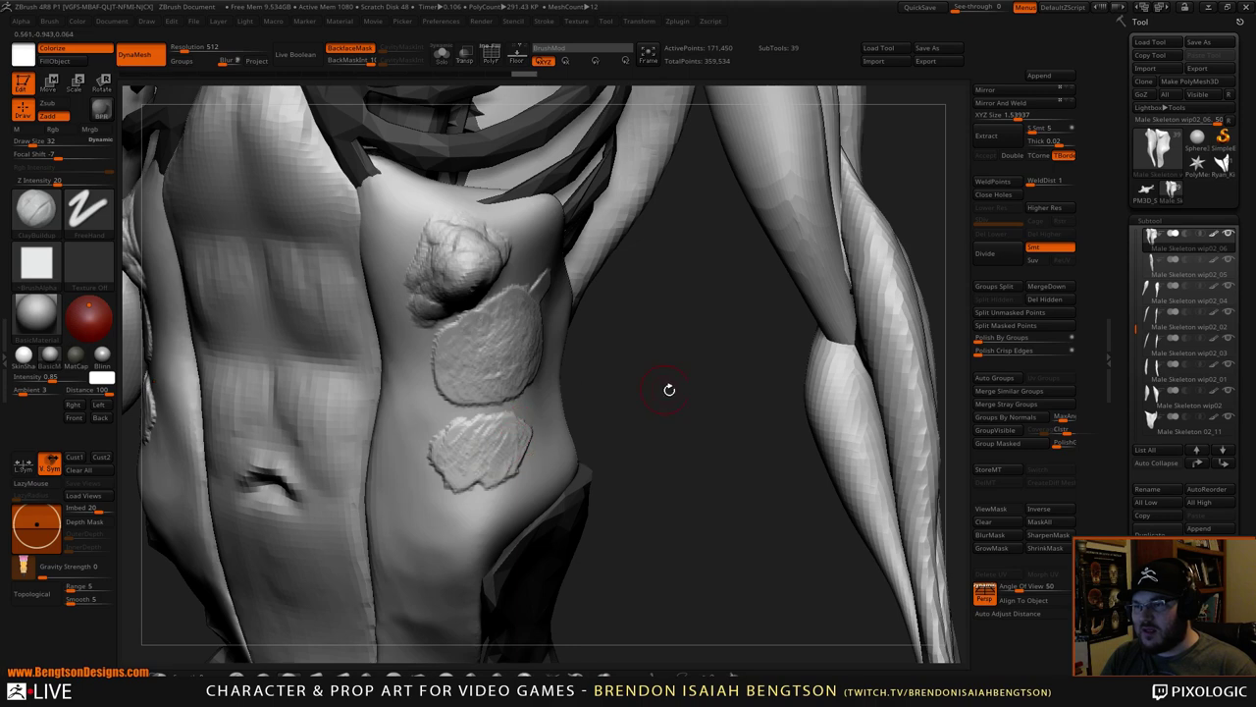
pyautogui.moveTo(669, 389); pyautogui.dragTo(566, 423)
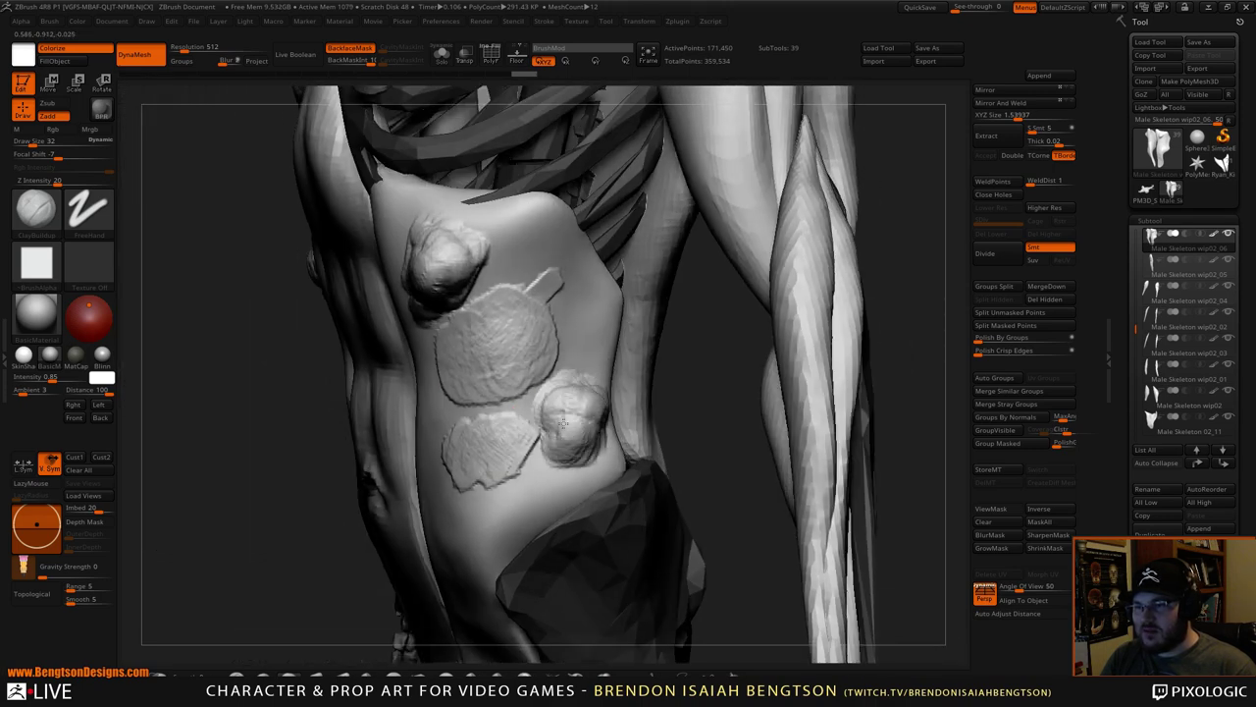
# - Undo the flat ClayTubes patches and the second ClayBuildup lump on the side abdominal muscle
pyautogui.moveTo(697, 399); pyautogui.dragTo(726, 384)
pyautogui.hotkey('ctrl', 'z')
pyautogui.hotkey('ctrl', 'z')
pyautogui.hotkey('ctrl', 'z')
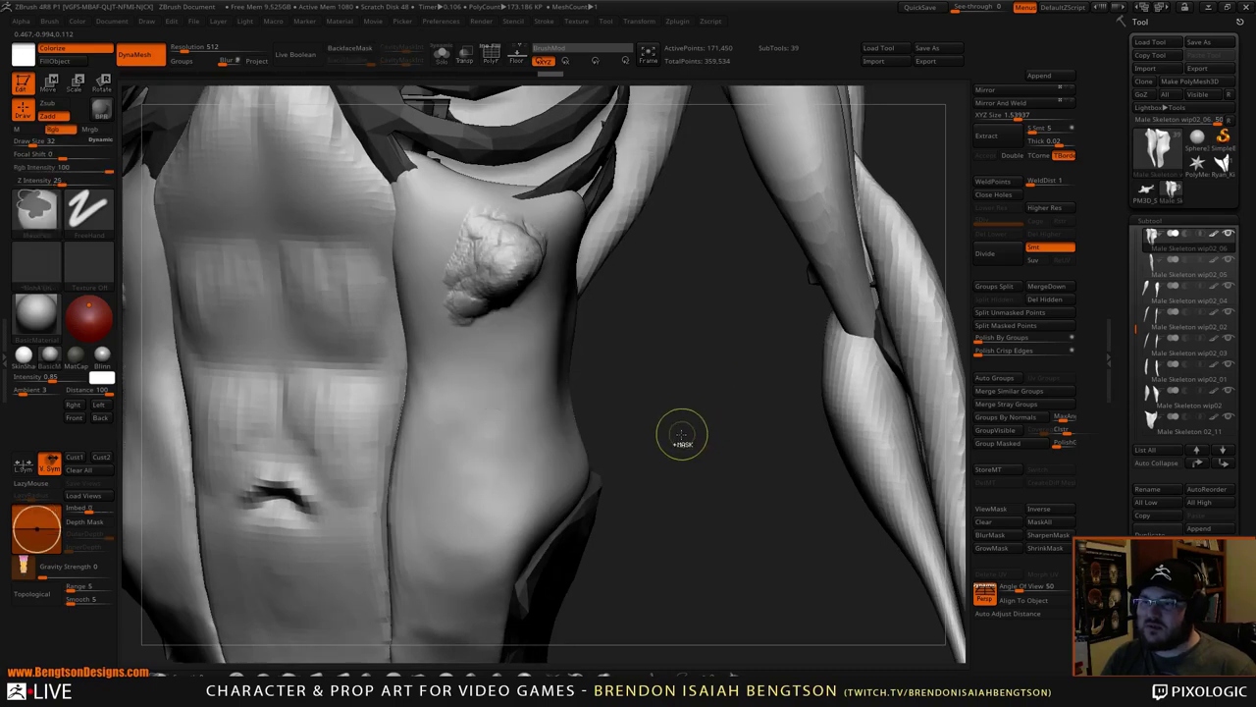
# - Undo the rounded test lump on the upper part of the side abdominal muscle
pyautogui.hotkey('ctrl', 'z')
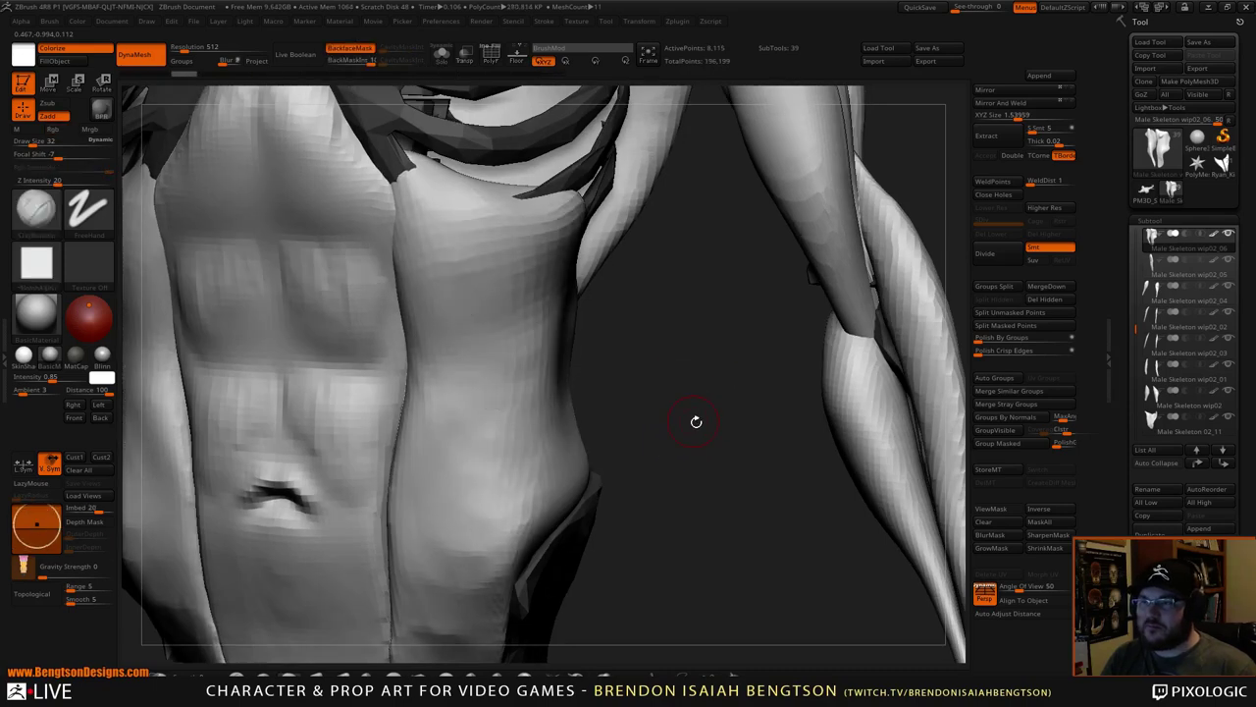
pyautogui.moveTo(695, 423)
pyautogui.keyDown('alt'); pyautogui.mouseDown()
pyautogui.moveTo(715, 202)
pyautogui.moveTo(791, 284)
pyautogui.moveTo(794, 264)
pyautogui.moveTo(782, 245)
pyautogui.moveTo(794, 344)
pyautogui.moveTo(749, 322)
pyautogui.moveTo(777, 278)
pyautogui.moveTo(778, 334)
pyautogui.moveTo(678, 272)
pyautogui.moveTo(760, 261)
pyautogui.moveTo(730, 279)
pyautogui.moveTo(781, 286)
pyautogui.moveTo(780, 353)
pyautogui.mouseUp(); pyautogui.keyUp('alt')
pyautogui.moveTo(780, 354); pyautogui.dragTo(756, 295, button='right')
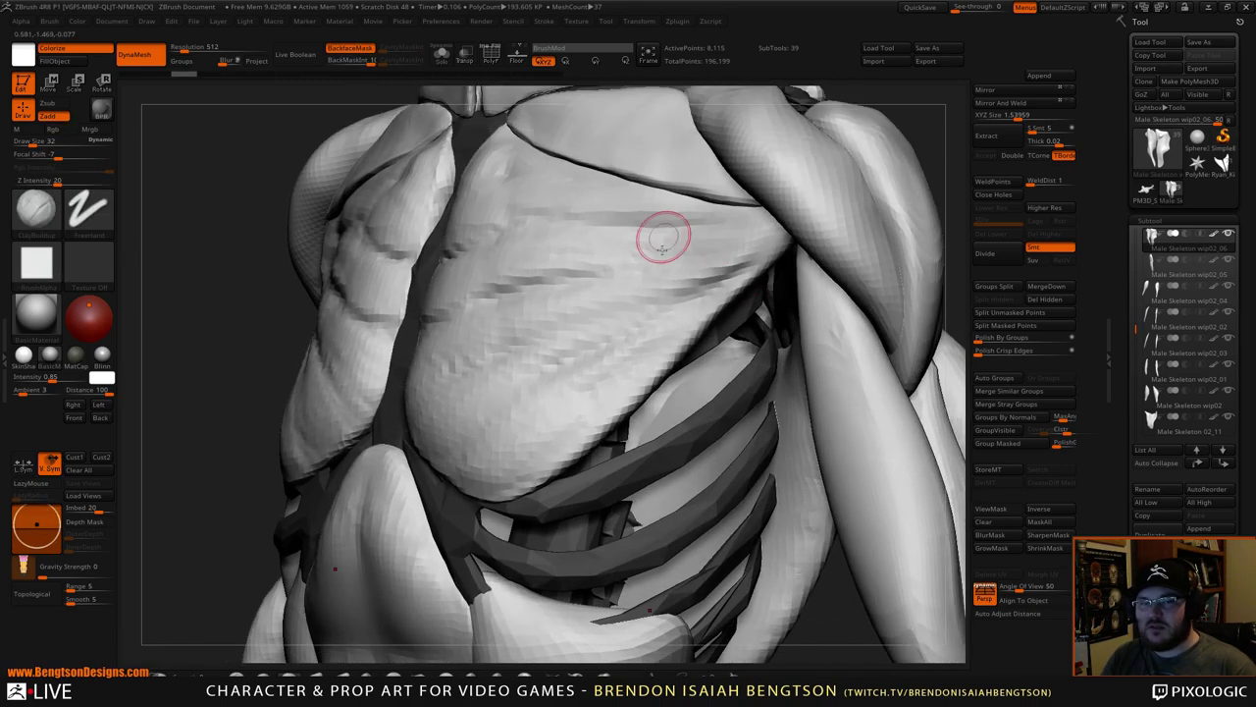
# - Adjust the neck muscle's upper edge along the jaw and chin with the Move Topological brush at draw size 32
pyautogui.keyDown('alt'); pyautogui.moveTo(664, 238); pyautogui.dragTo(591, 537, button='right'); pyautogui.keyUp('alt')
pyautogui.keyDown('alt'); pyautogui.moveTo(680, 308); pyautogui.dragTo(707, 361, button='right'); pyautogui.keyUp('alt')
pyautogui.keyDown('alt'); pyautogui.moveTo(521, 642); pyautogui.dragTo(385, 422, button='right'); pyautogui.keyUp('alt')
pyautogui.keyDown('alt'); pyautogui.click(419, 527); pyautogui.keyUp('alt')
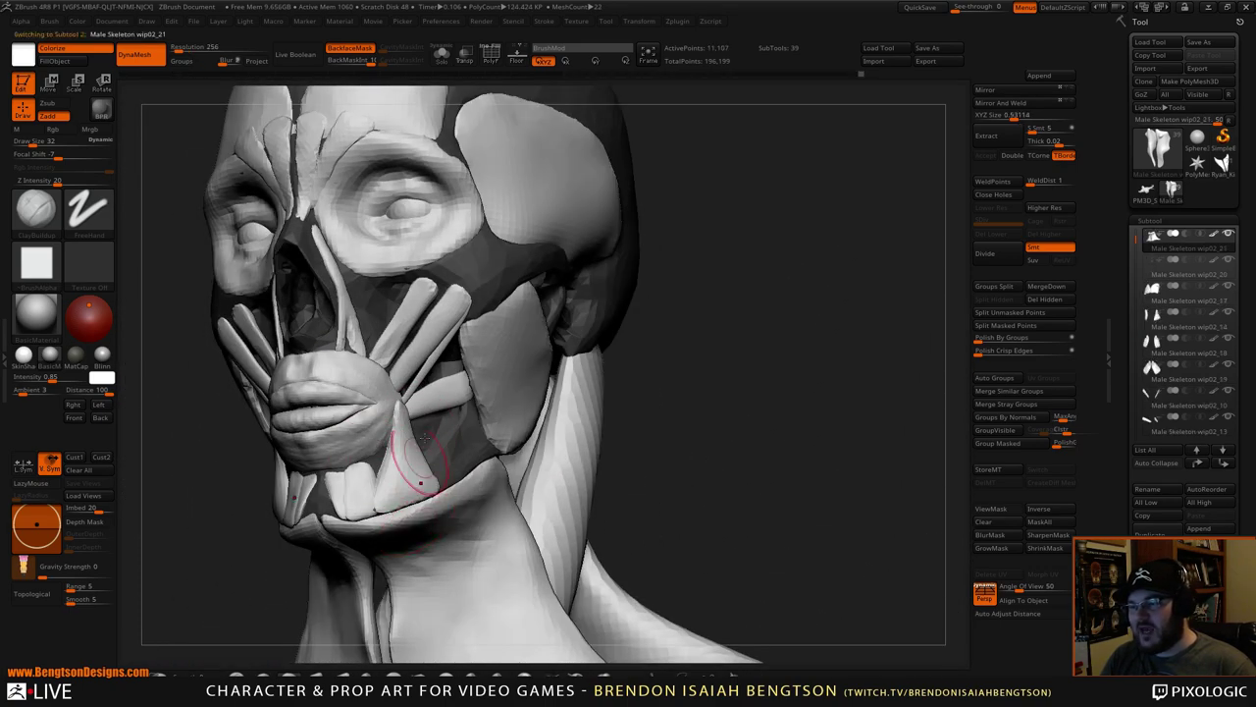
pyautogui.moveTo(749, 344)
pyautogui.keyDown('alt'); pyautogui.mouseDown(button='right')
pyautogui.moveTo(848, 222)
pyautogui.moveTo(875, 217)
pyautogui.moveTo(856, 226)
pyautogui.mouseUp(button='right'); pyautogui.keyUp('alt')
pyautogui.press('b')
pyautogui.press('m')
pyautogui.press('t')
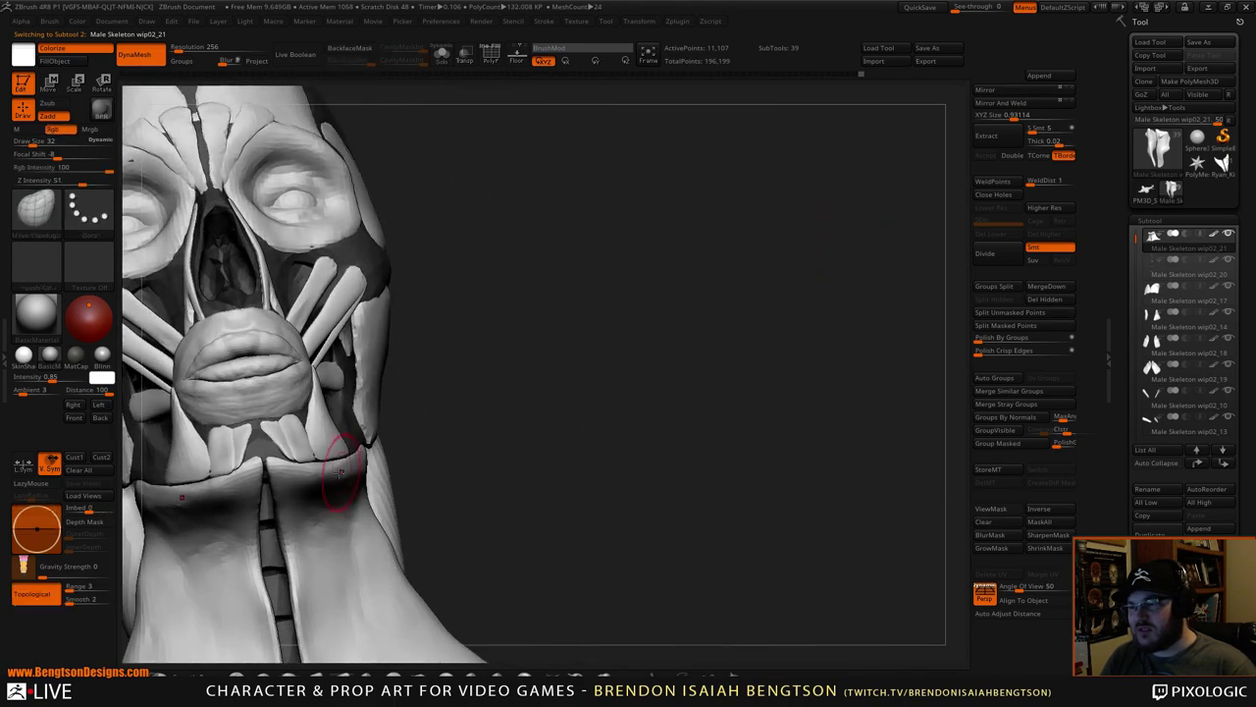
pyautogui.keyDown('alt'); pyautogui.moveTo(547, 385); pyautogui.dragTo(719, 312, button='right'); pyautogui.keyUp('alt')
pyautogui.moveTo(721, 312); pyautogui.dragTo(566, 397)
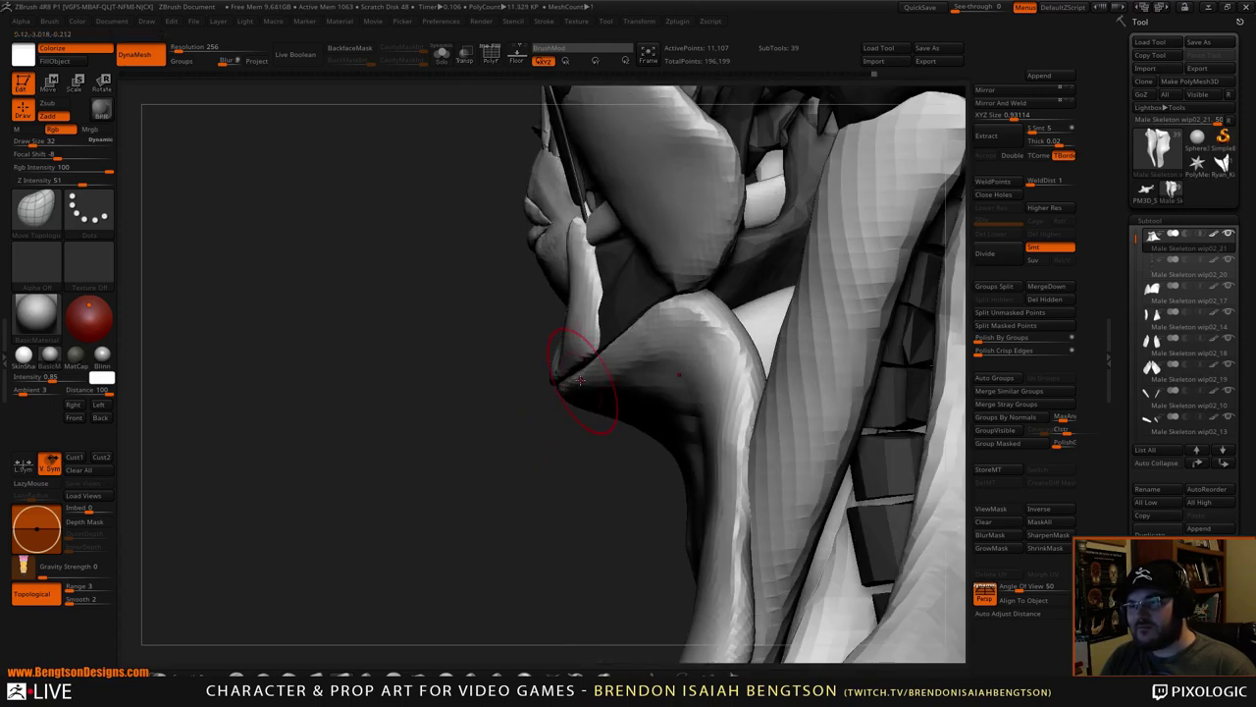
pyautogui.moveTo(544, 402)
pyautogui.mouseDown()
pyautogui.moveTo(745, 316)
pyautogui.moveTo(782, 281)
pyautogui.moveTo(802, 297)
pyautogui.moveTo(797, 431)
pyautogui.mouseUp()
# - Reshape the inner and outer small chin muscles below the lips with Move Topological, reducing the draw size to 21
pyautogui.keyDown('alt'); pyautogui.click(433, 356); pyautogui.keyUp('alt')
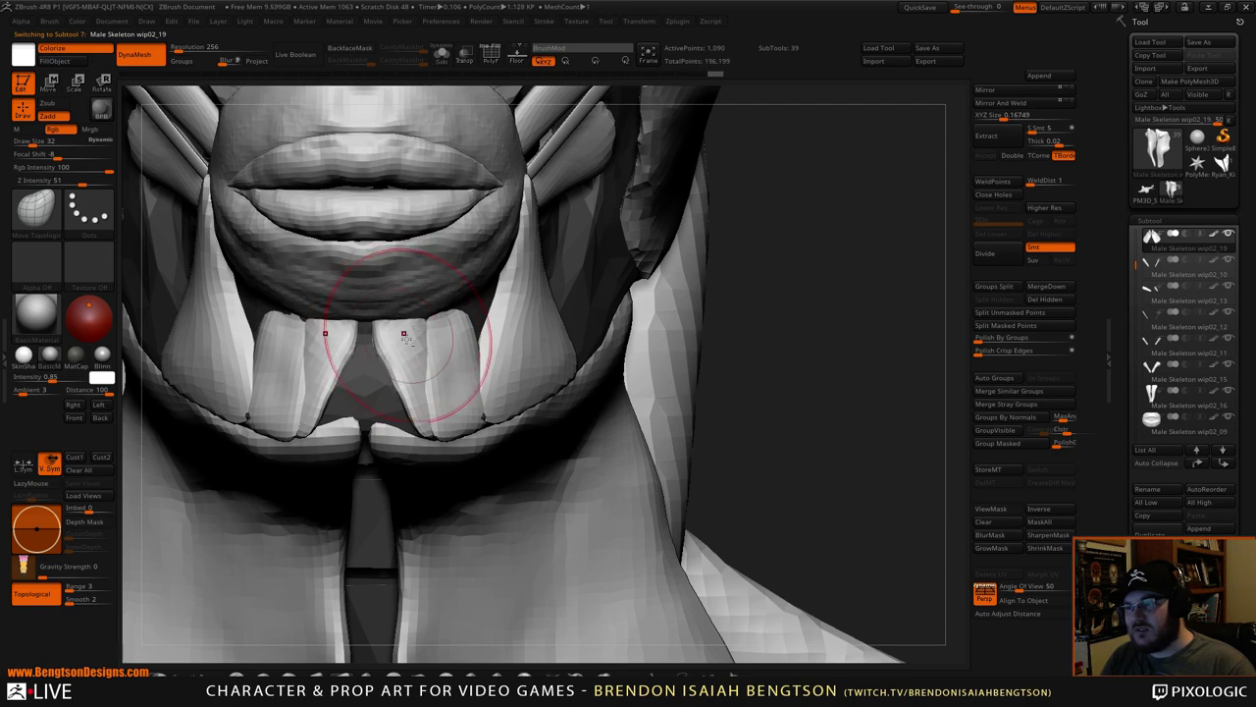
pyautogui.moveTo(411, 353); pyautogui.dragTo(400, 356)
pyautogui.press('space')
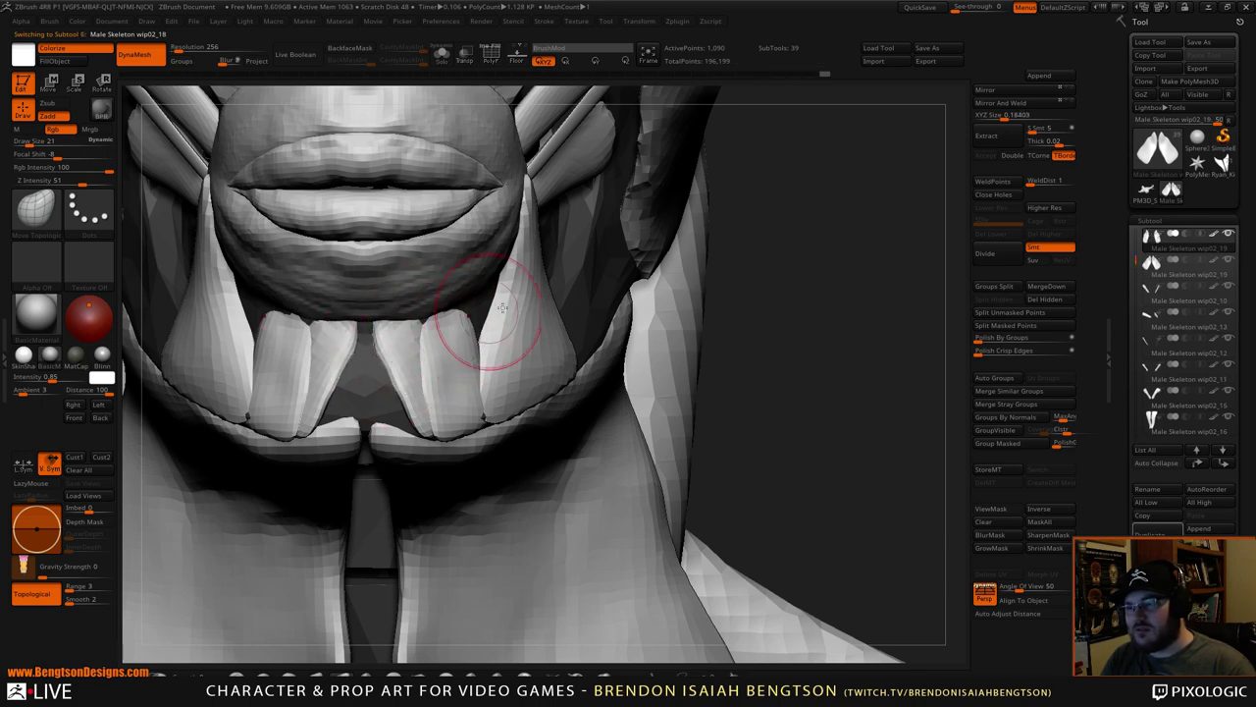
pyautogui.moveTo(765, 306); pyautogui.dragTo(702, 319)
pyautogui.keyDown('alt'); pyautogui.click(425, 393); pyautogui.keyUp('alt')
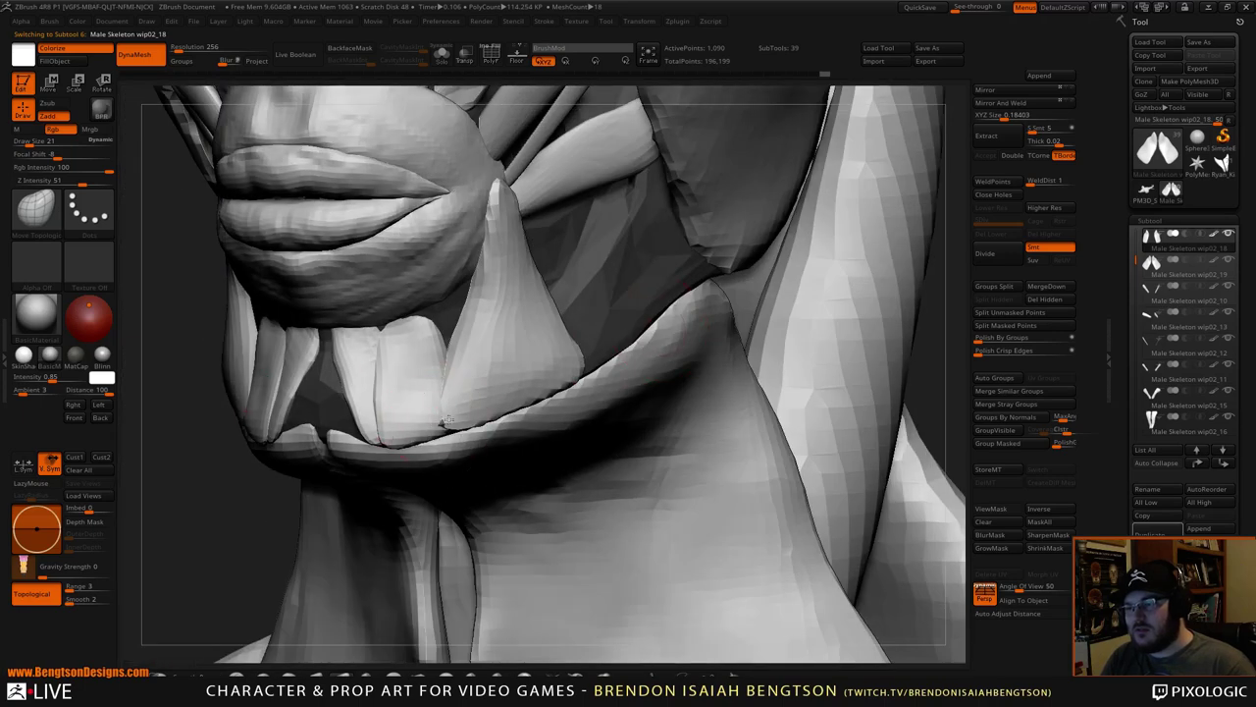
pyautogui.moveTo(430, 325)
pyautogui.mouseDown()
pyautogui.moveTo(433, 305)
pyautogui.moveTo(430, 326)
pyautogui.mouseUp()
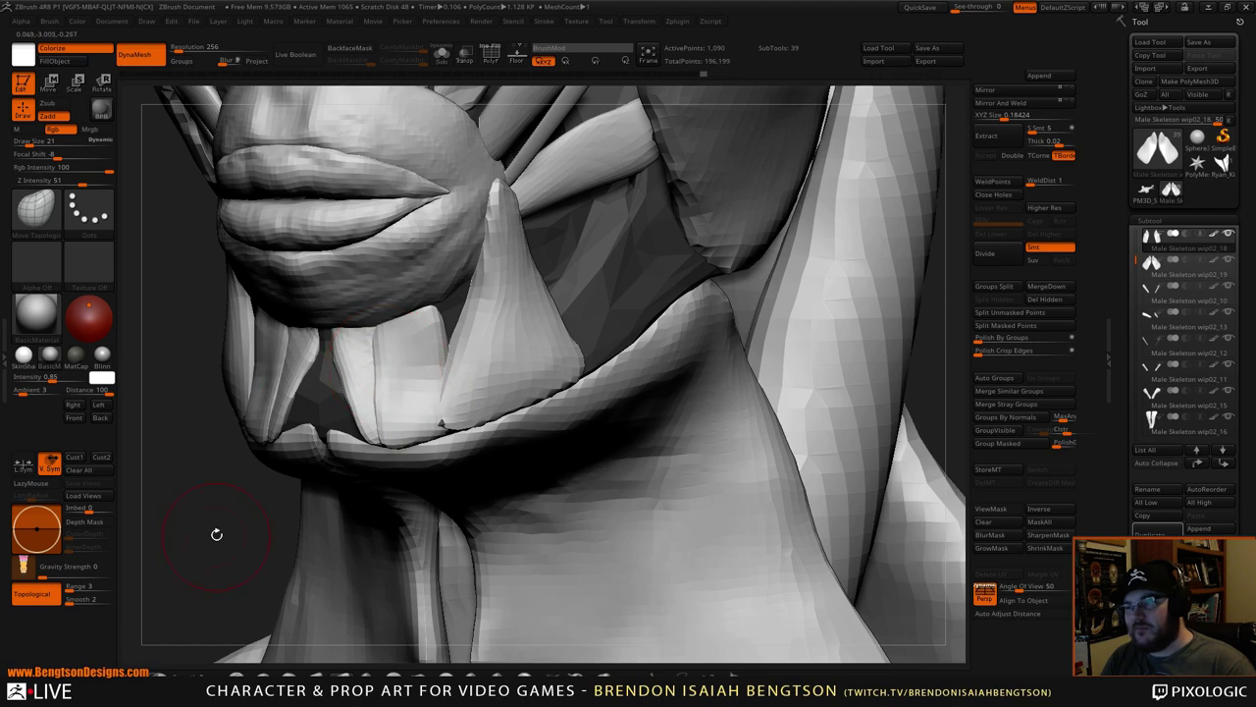
# - Examine the proportions of the whole figure from the front and the head and neck from front and side views
pyautogui.keyDown('alt'); pyautogui.moveTo(217, 535); pyautogui.dragTo(304, 148); pyautogui.keyUp('alt')
pyautogui.keyDown('shift'); pyautogui.moveTo(628, 285); pyautogui.dragTo(779, 272); pyautogui.keyUp('shift')
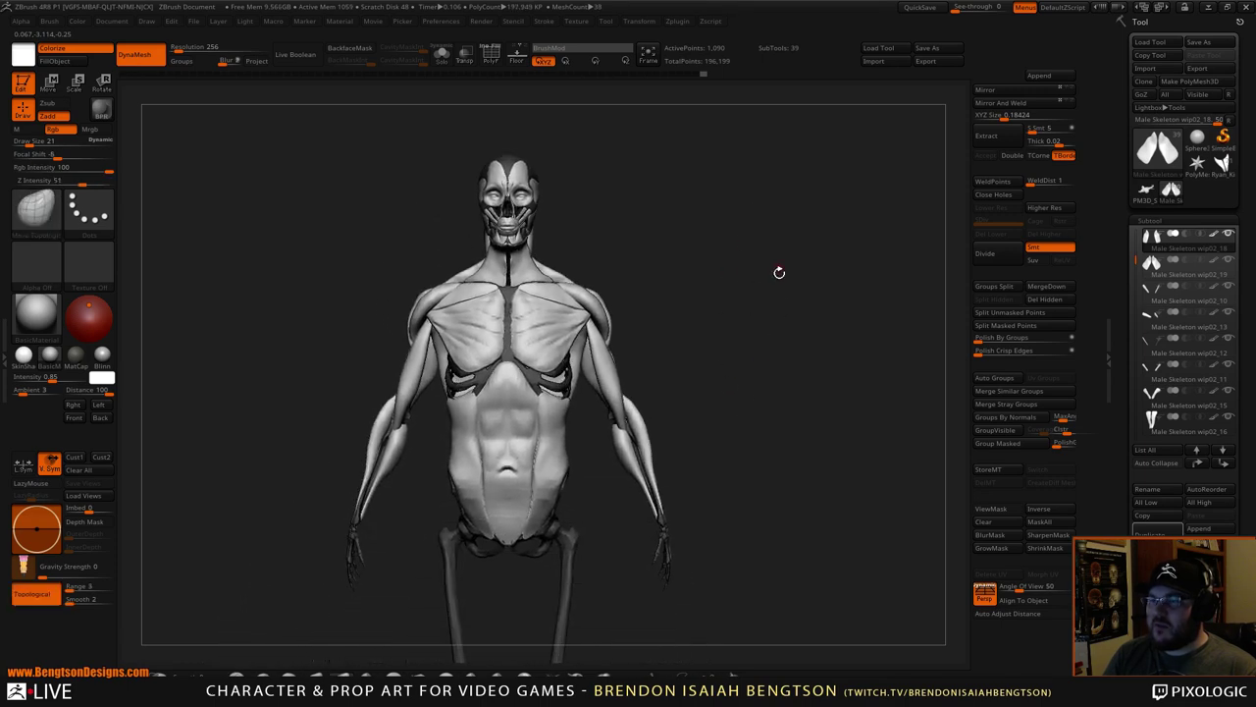
pyautogui.moveTo(793, 361)
pyautogui.mouseDown()
pyautogui.moveTo(701, 367)
pyautogui.moveTo(770, 372)
pyautogui.moveTo(775, 350)
pyautogui.mouseUp()
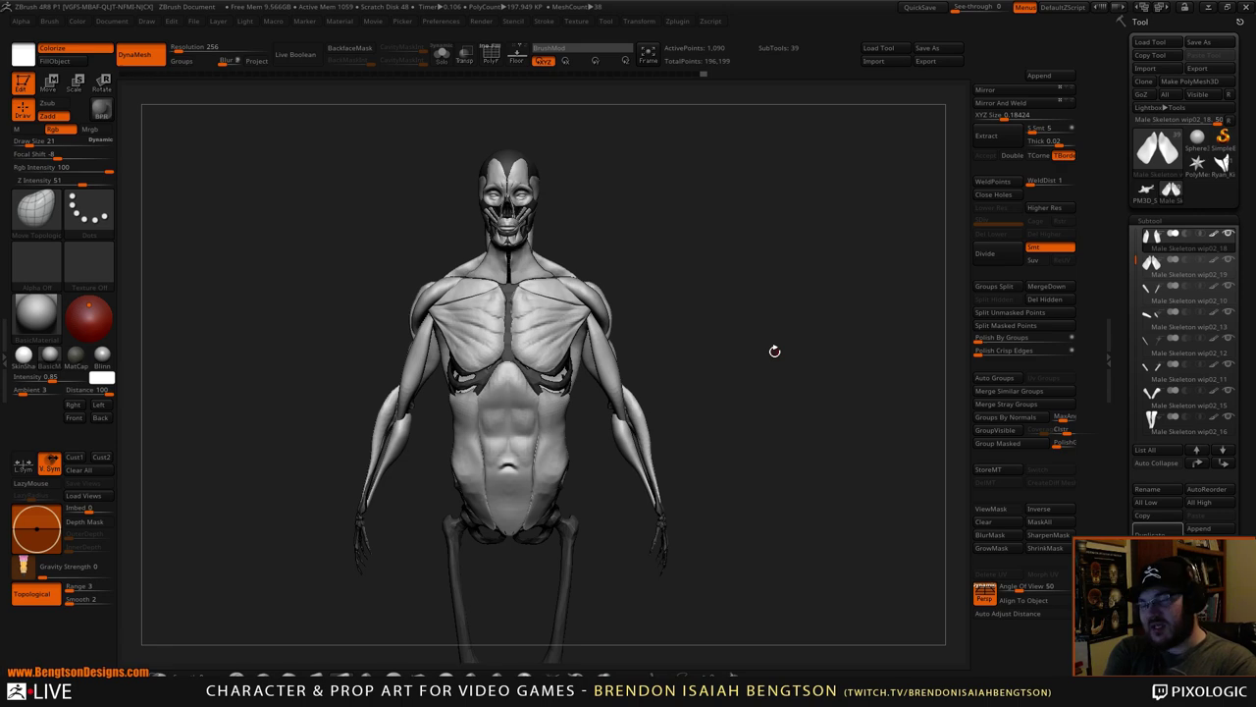
pyautogui.keyDown('alt'); pyautogui.moveTo(724, 448); pyautogui.dragTo(726, 505); pyautogui.keyUp('alt')
pyautogui.keyDown('alt'); pyautogui.moveTo(783, 260); pyautogui.dragTo(587, 340); pyautogui.keyUp('alt')
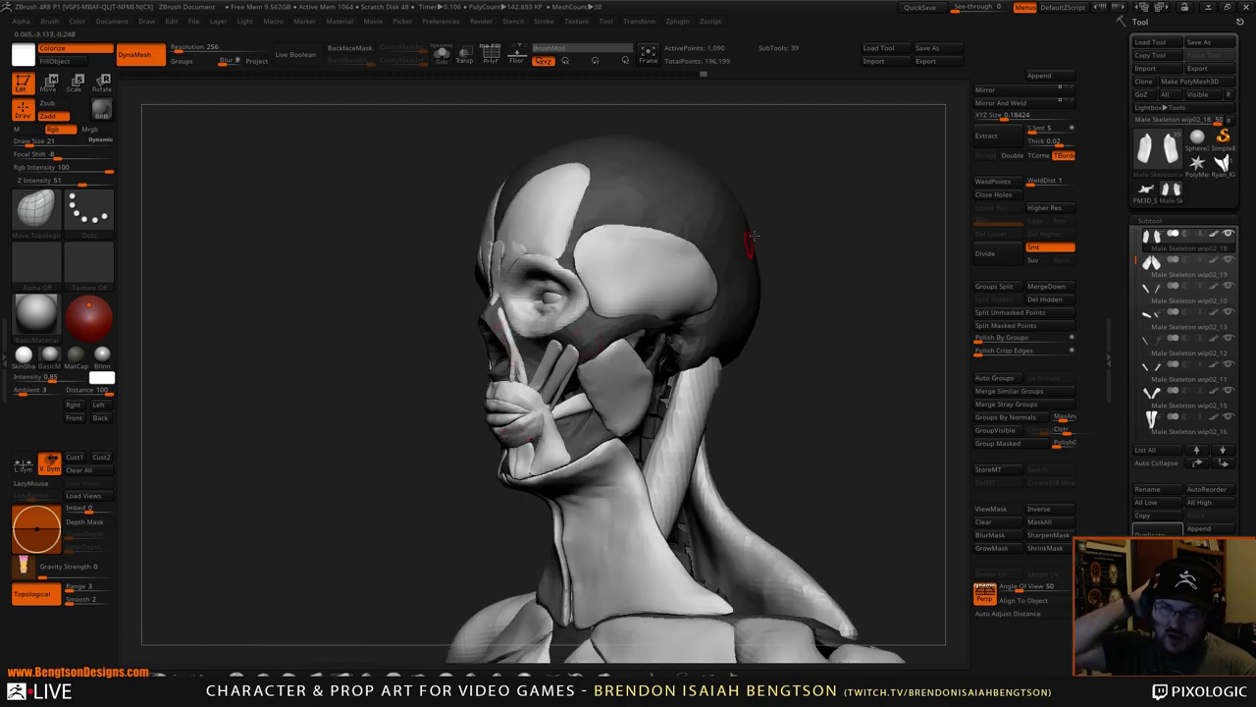
pyautogui.moveTo(750, 236); pyautogui.dragTo(607, 245)
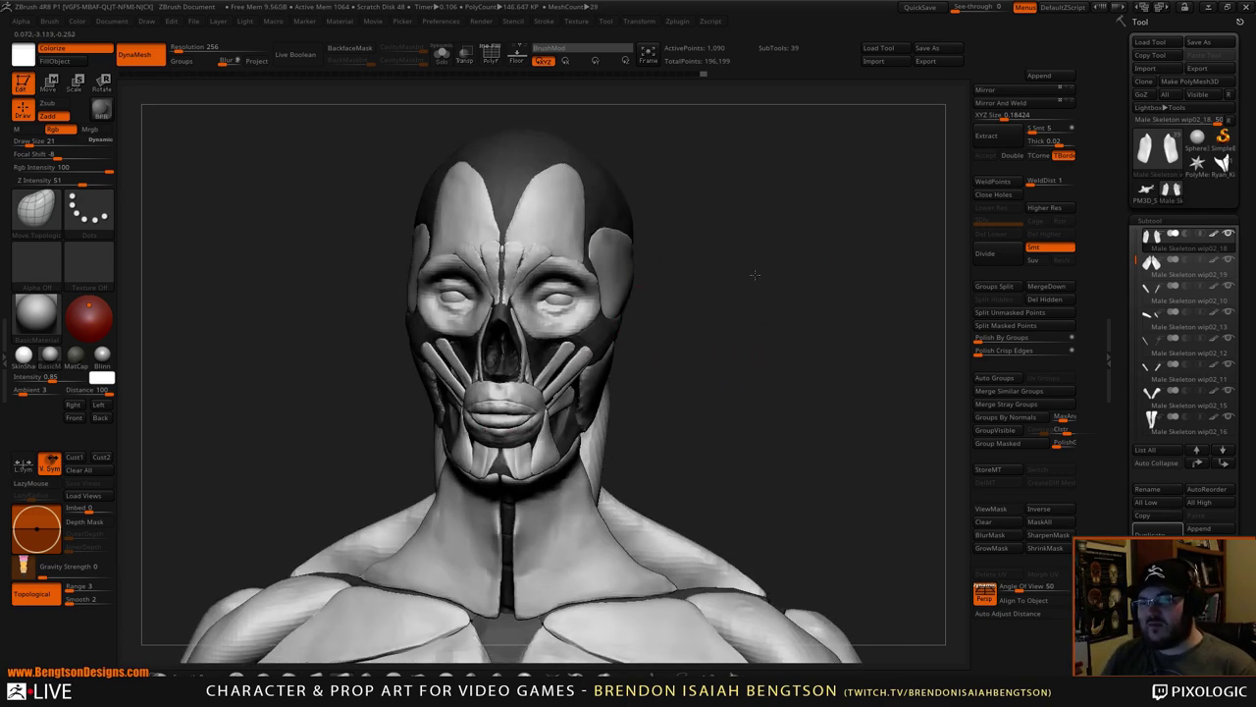
pyautogui.moveTo(755, 275); pyautogui.dragTo(628, 293)
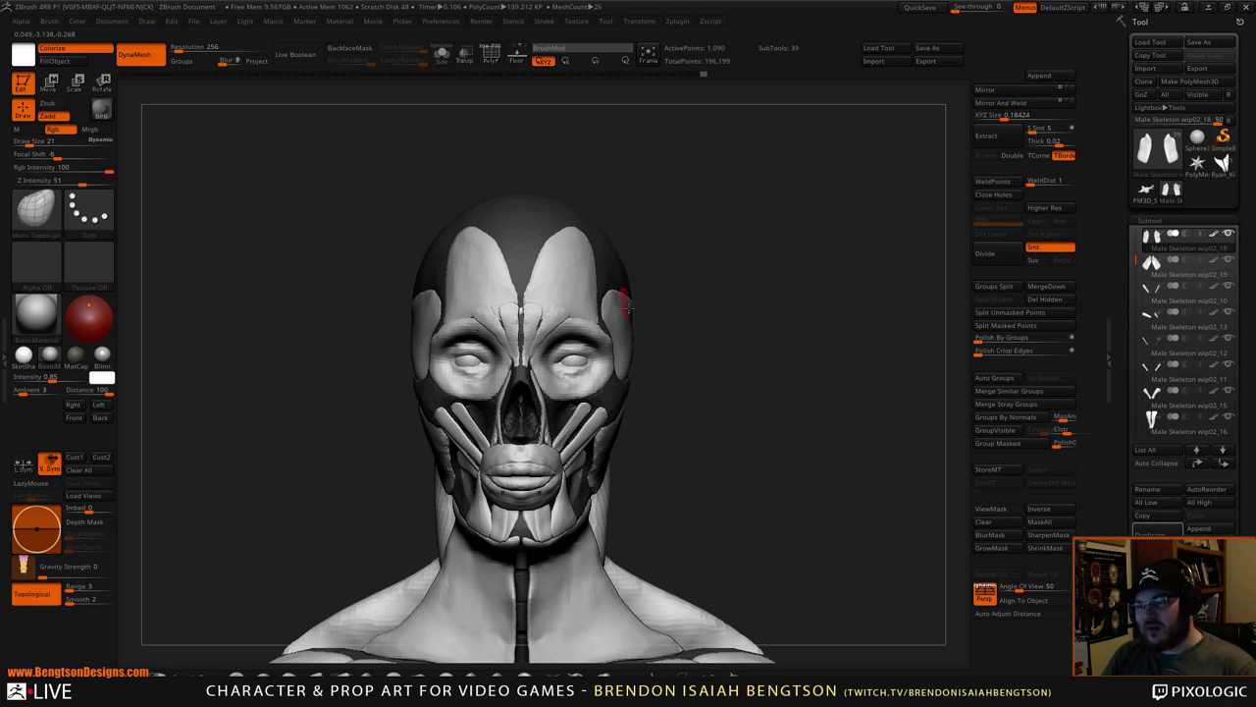
pyautogui.keyDown('alt'); pyautogui.moveTo(709, 292); pyautogui.dragTo(687, 280); pyautogui.keyUp('alt')
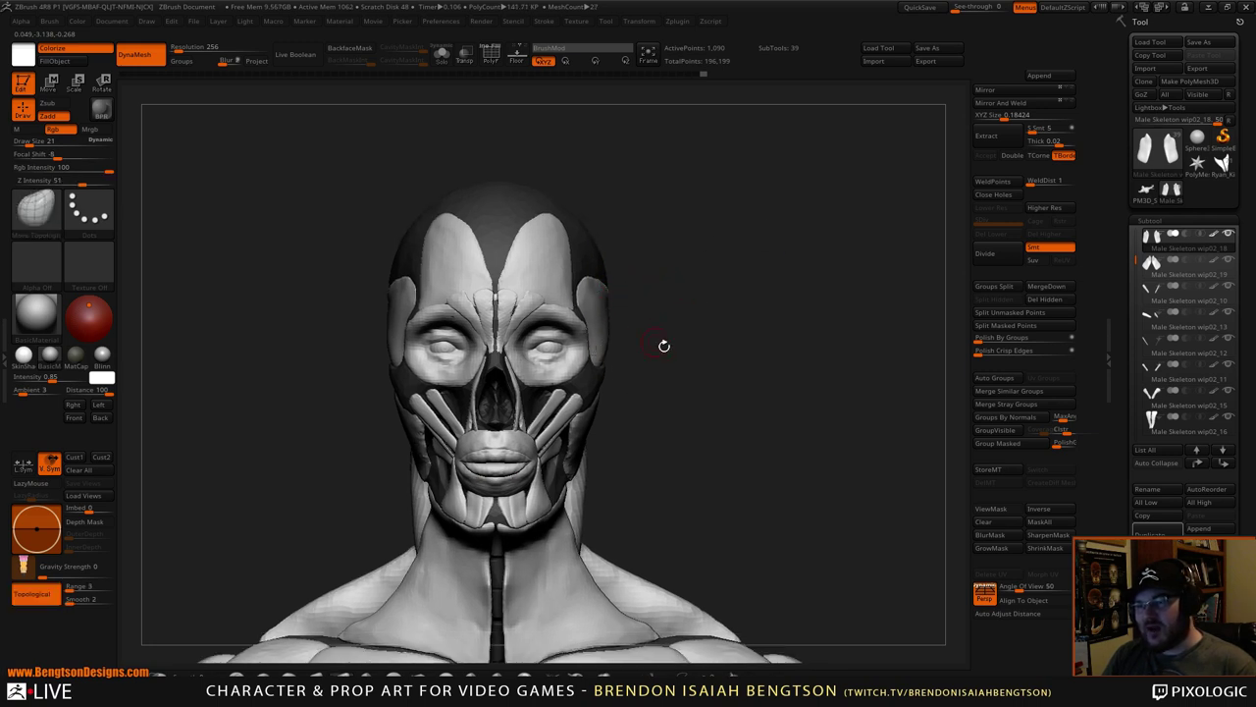
pyautogui.keyDown('alt'); pyautogui.moveTo(663, 345); pyautogui.dragTo(581, 304); pyautogui.keyUp('alt')
pyautogui.moveTo(693, 329); pyautogui.dragTo(598, 376)
pyautogui.moveTo(454, 529); pyautogui.dragTo(622, 294)
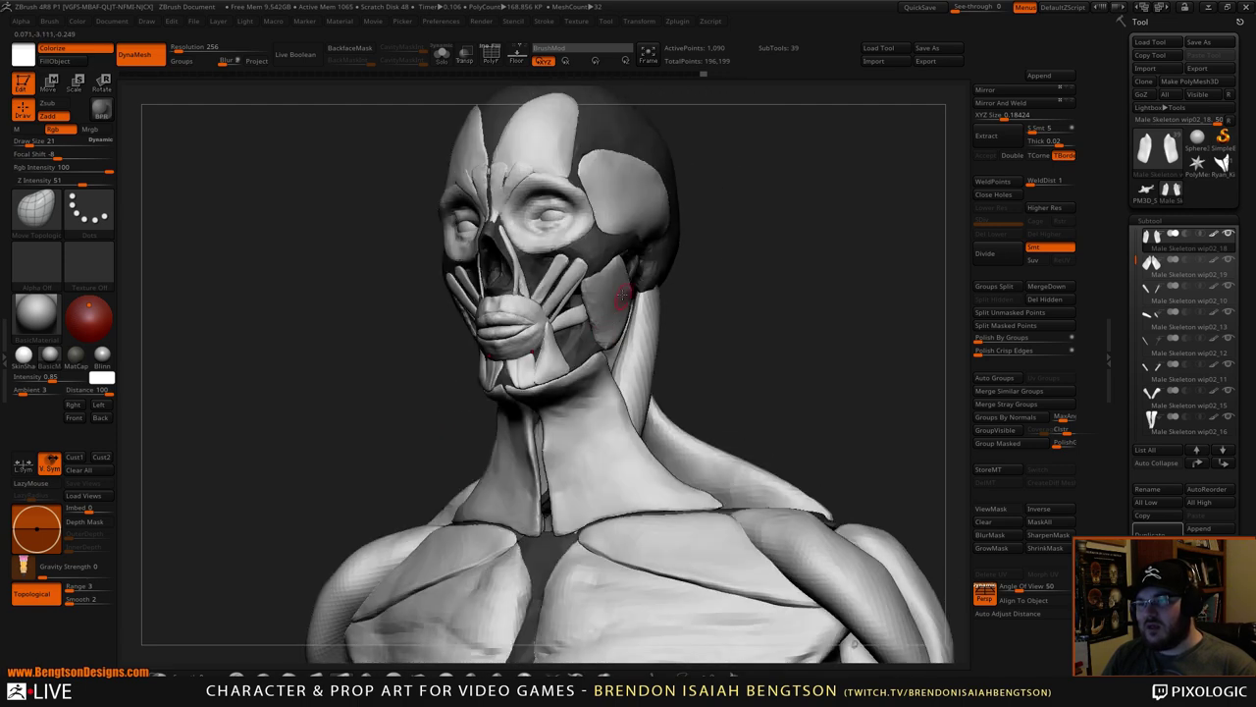
pyautogui.moveTo(771, 310)
pyautogui.mouseDown()
pyautogui.moveTo(762, 277)
pyautogui.moveTo(739, 286)
pyautogui.moveTo(713, 214)
pyautogui.mouseUp()
# - Reshape the jaw muscle on the side of the face with Move Topological at draw sizes 88 and 76
pyautogui.press('b')
pyautogui.press('m')
pyautogui.press('t')
pyautogui.keyDown('alt'); pyautogui.moveTo(616, 258); pyautogui.dragTo(657, 256); pyautogui.keyUp('alt')
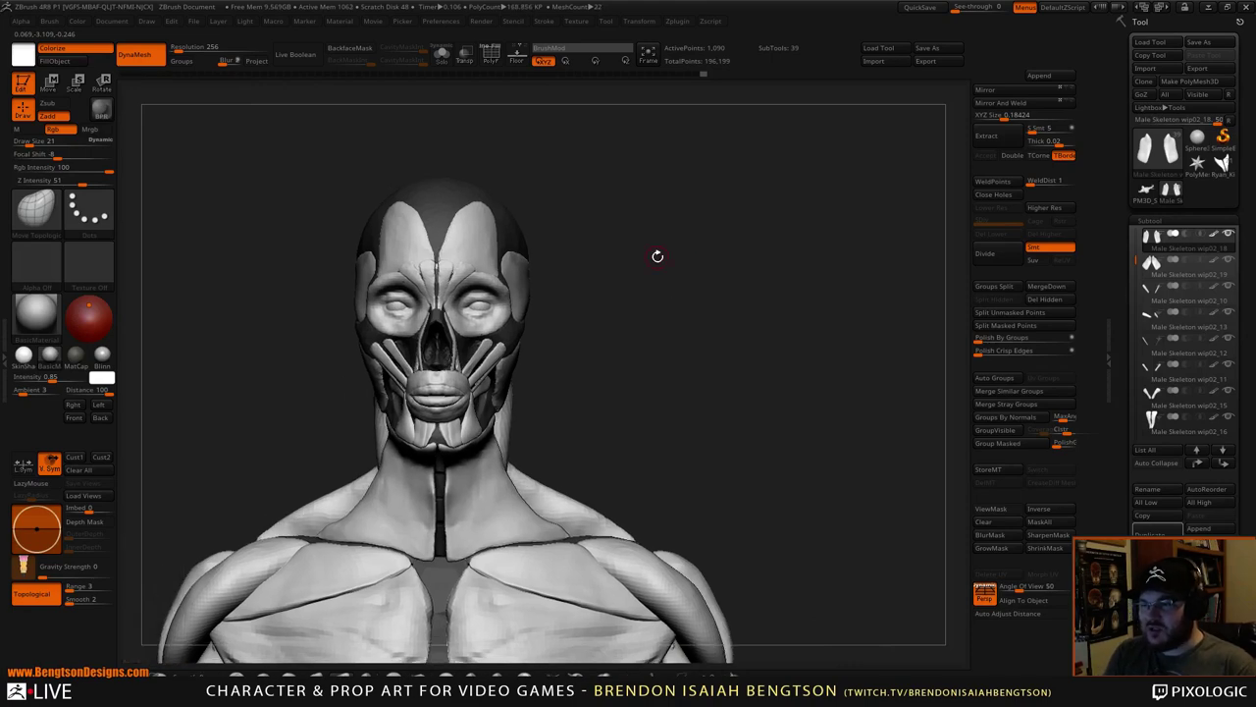
pyautogui.keyDown('alt'); pyautogui.moveTo(675, 366); pyautogui.dragTo(674, 468); pyautogui.keyUp('alt')
pyautogui.keyDown('alt'); pyautogui.moveTo(722, 338); pyautogui.dragTo(746, 421); pyautogui.keyUp('alt')
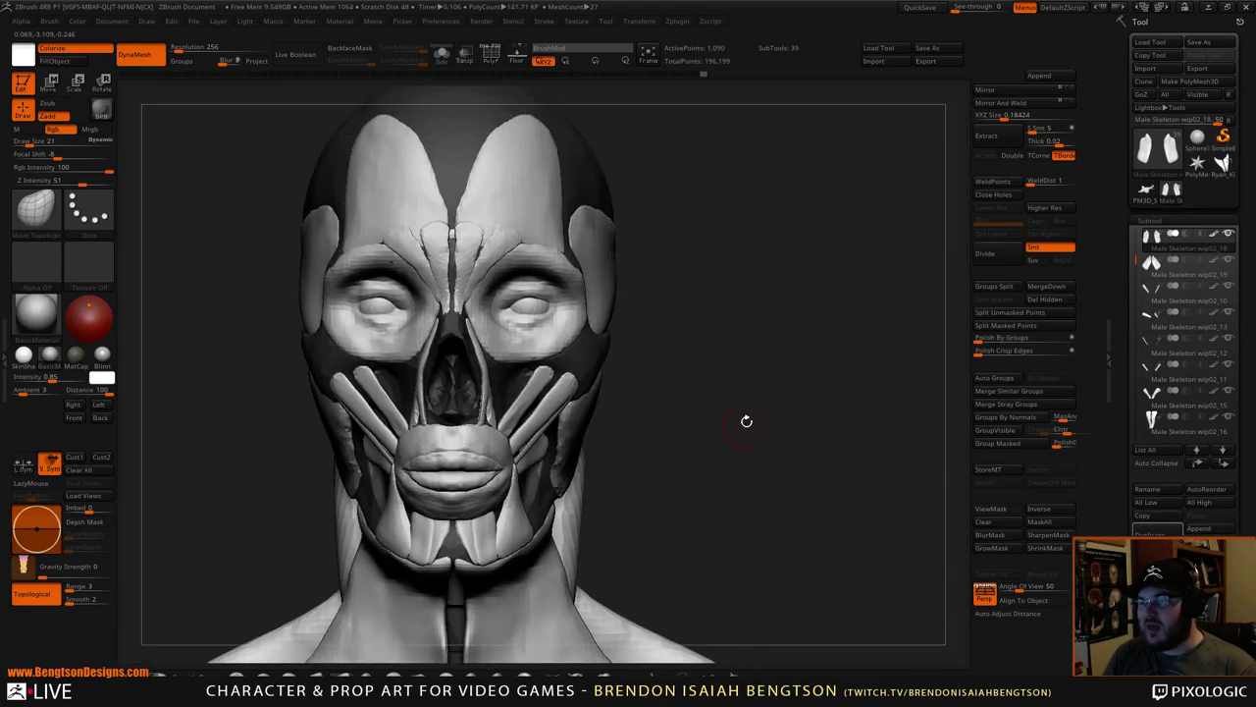
pyautogui.keyDown('alt'); pyautogui.click(583, 414); pyautogui.keyUp('alt')
pyautogui.press('space')
pyautogui.moveTo(680, 391)
pyautogui.mouseDown()
pyautogui.moveTo(662, 397)
pyautogui.moveTo(617, 359)
pyautogui.mouseUp()
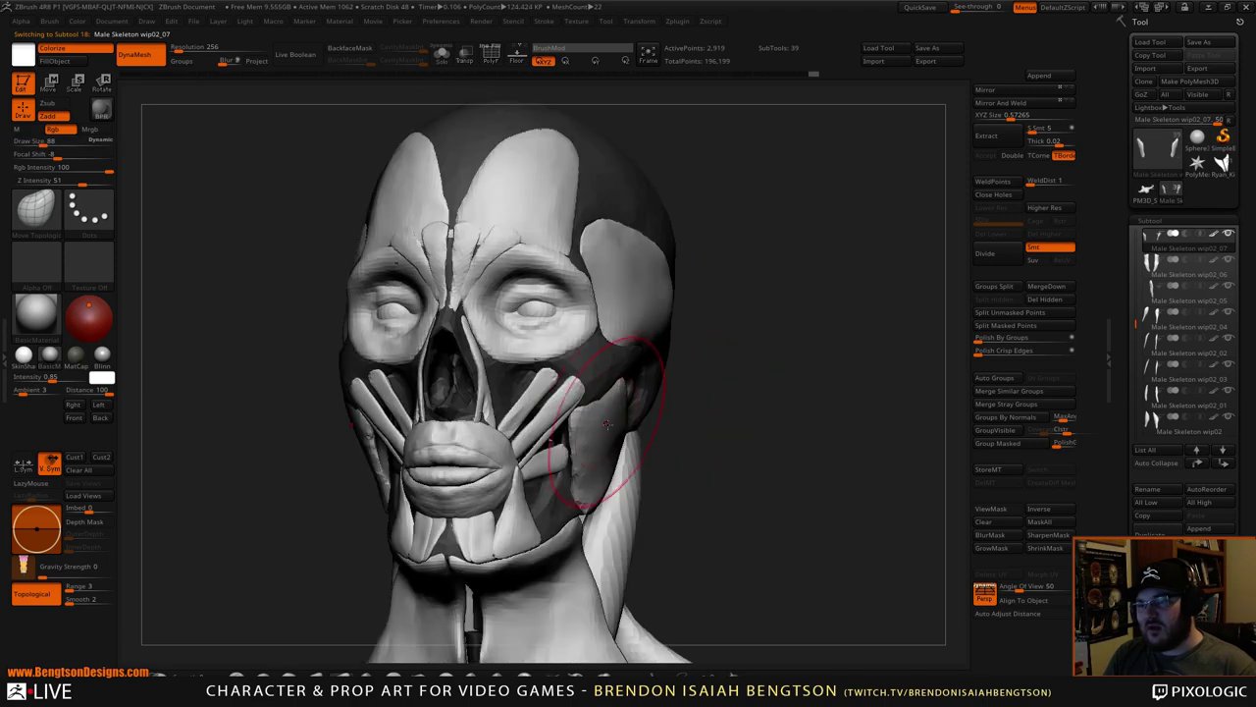
pyautogui.moveTo(628, 432)
pyautogui.mouseDown()
pyautogui.moveTo(669, 413)
pyautogui.moveTo(685, 421)
pyautogui.mouseUp()
pyautogui.press('space')
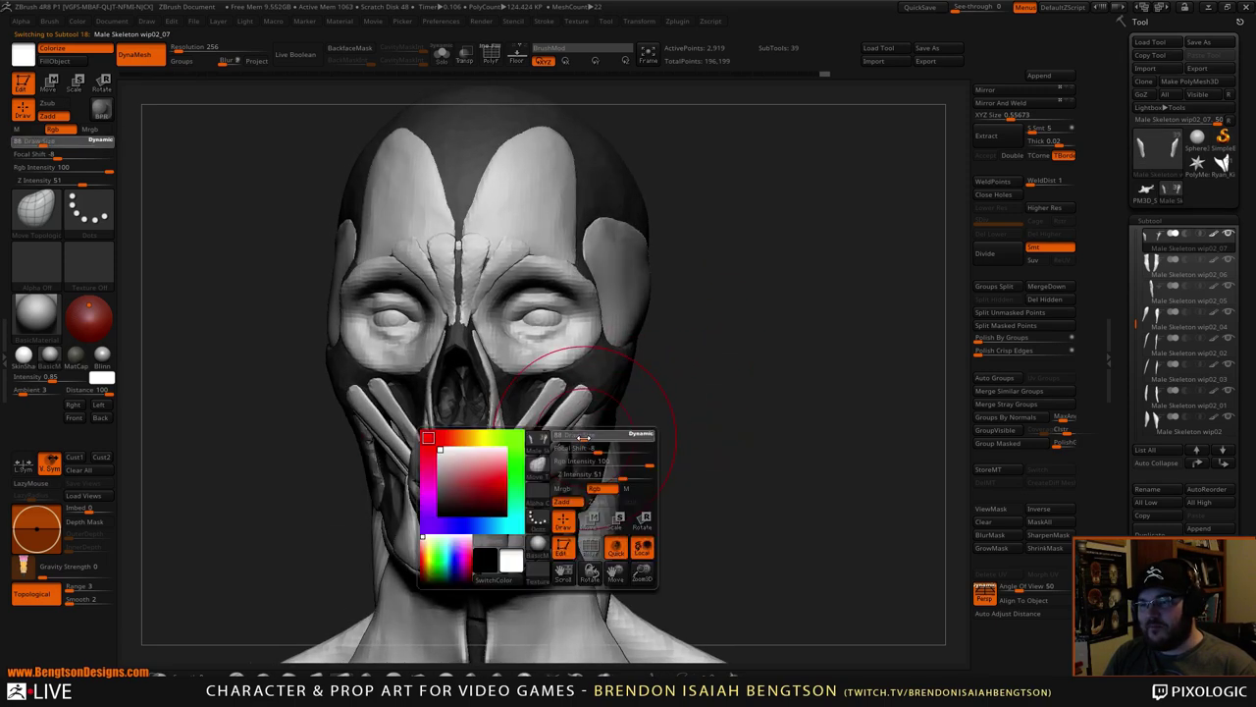
pyautogui.moveTo(597, 447); pyautogui.dragTo(592, 448)
pyautogui.moveTo(690, 361)
pyautogui.mouseDown()
pyautogui.moveTo(694, 337)
pyautogui.moveTo(598, 395)
pyautogui.mouseUp()
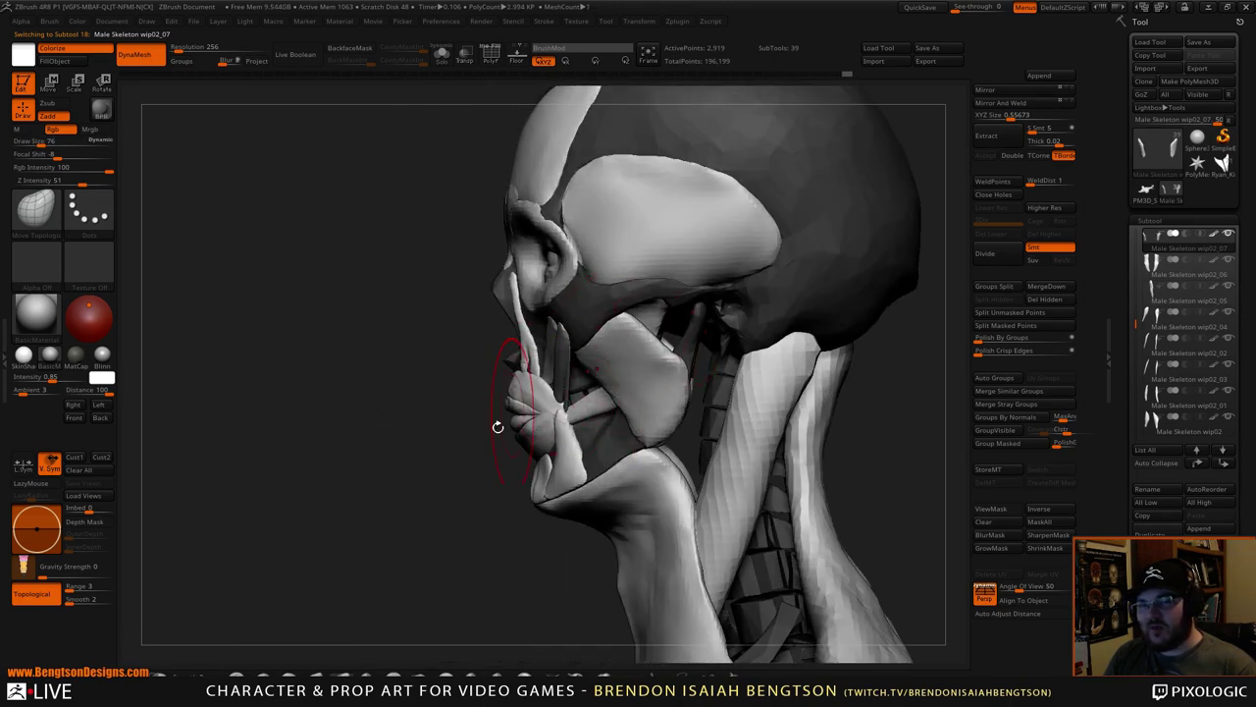
pyautogui.moveTo(471, 452)
pyautogui.mouseDown()
pyautogui.moveTo(435, 477)
pyautogui.moveTo(779, 379)
pyautogui.moveTo(805, 403)
pyautogui.moveTo(764, 382)
pyautogui.mouseUp()
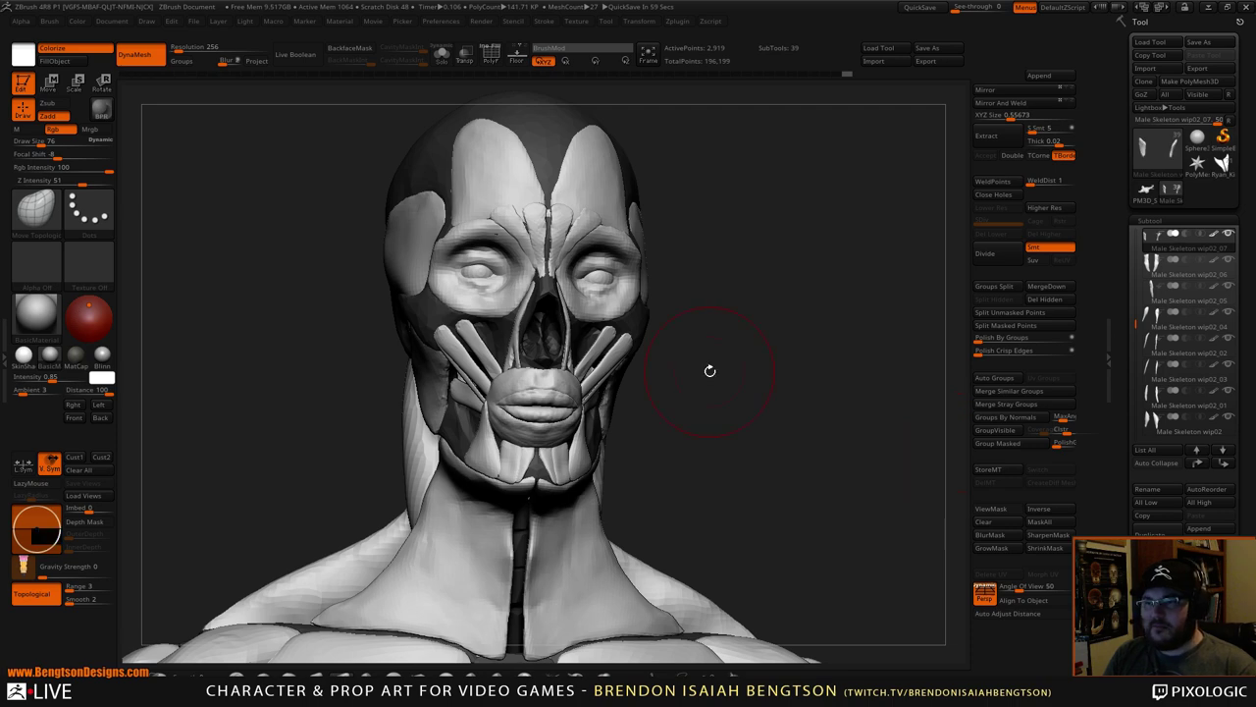
# - Set the Move Topological draw size to 69 and make the temple muscle the active subtool
pyautogui.moveTo(710, 371); pyautogui.dragTo(785, 360)
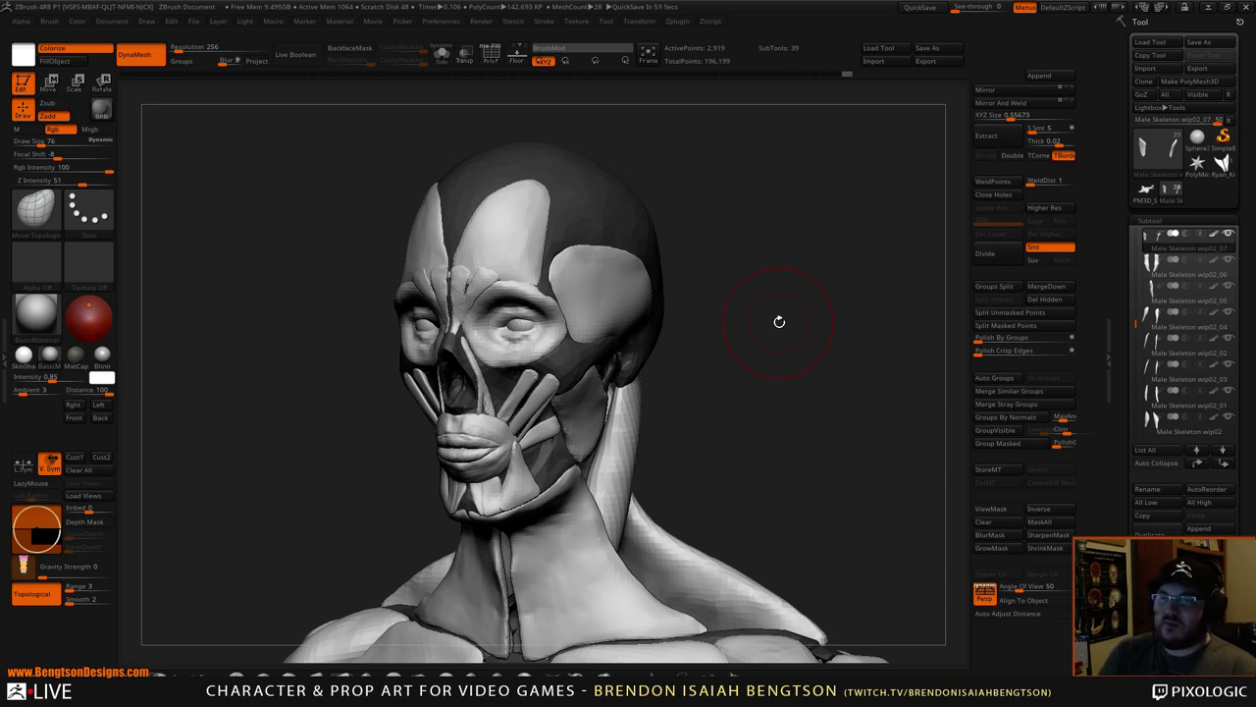
pyautogui.moveTo(782, 366)
pyautogui.mouseDown()
pyautogui.moveTo(808, 367)
pyautogui.moveTo(761, 340)
pyautogui.moveTo(749, 233)
pyautogui.moveTo(701, 317)
pyautogui.moveTo(721, 277)
pyautogui.moveTo(756, 376)
pyautogui.moveTo(825, 364)
pyautogui.moveTo(805, 346)
pyautogui.moveTo(729, 393)
pyautogui.moveTo(724, 444)
pyautogui.mouseUp()
pyautogui.press('space')
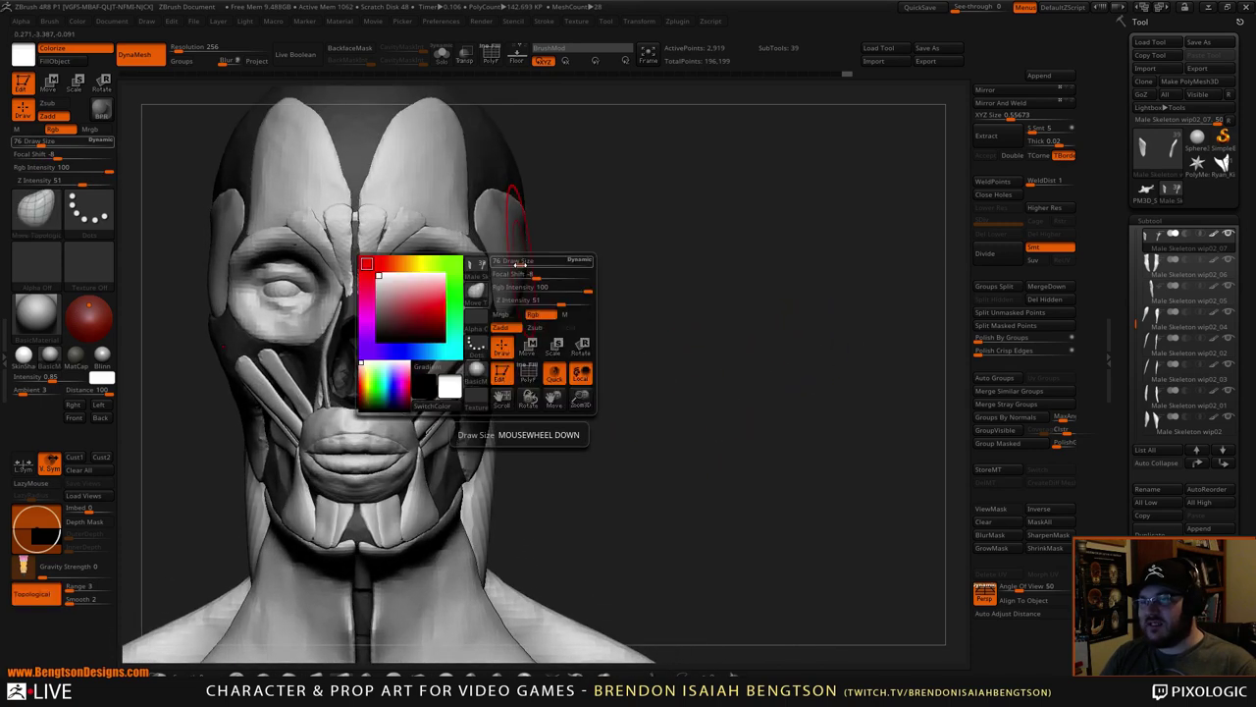
pyautogui.moveTo(523, 264); pyautogui.dragTo(519, 272)
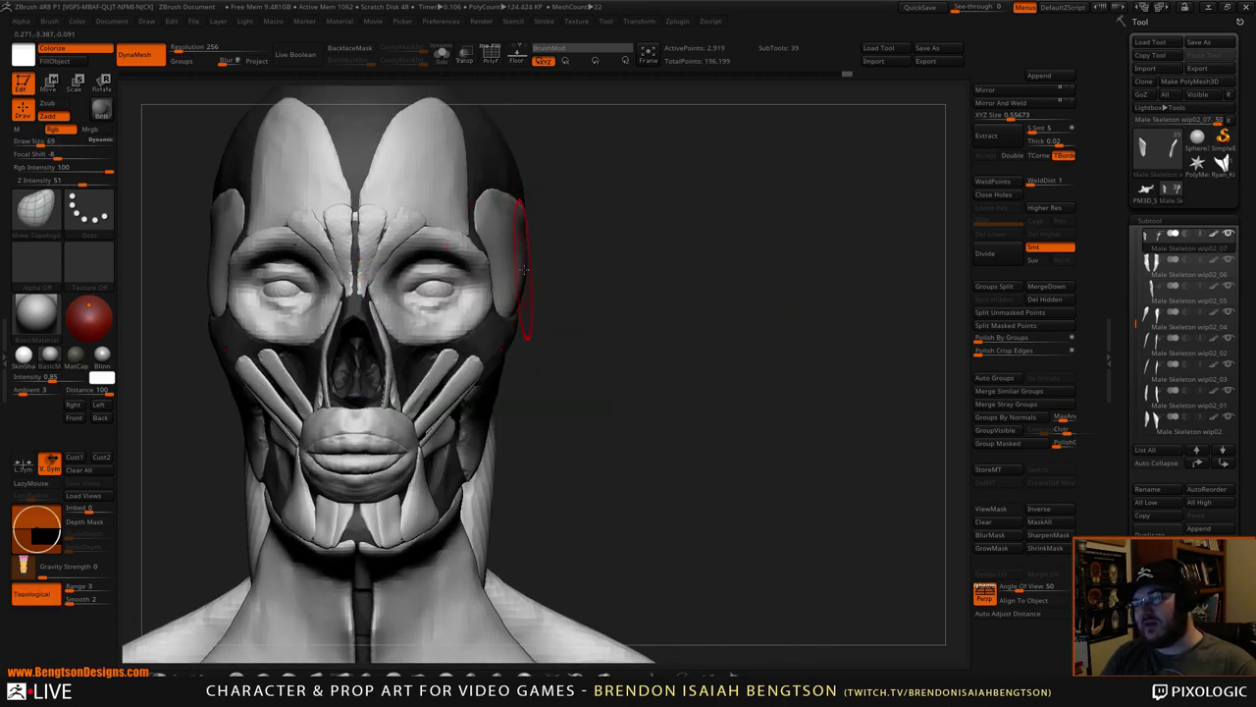
pyautogui.keyDown('alt'); pyautogui.click(525, 278); pyautogui.keyUp('alt')
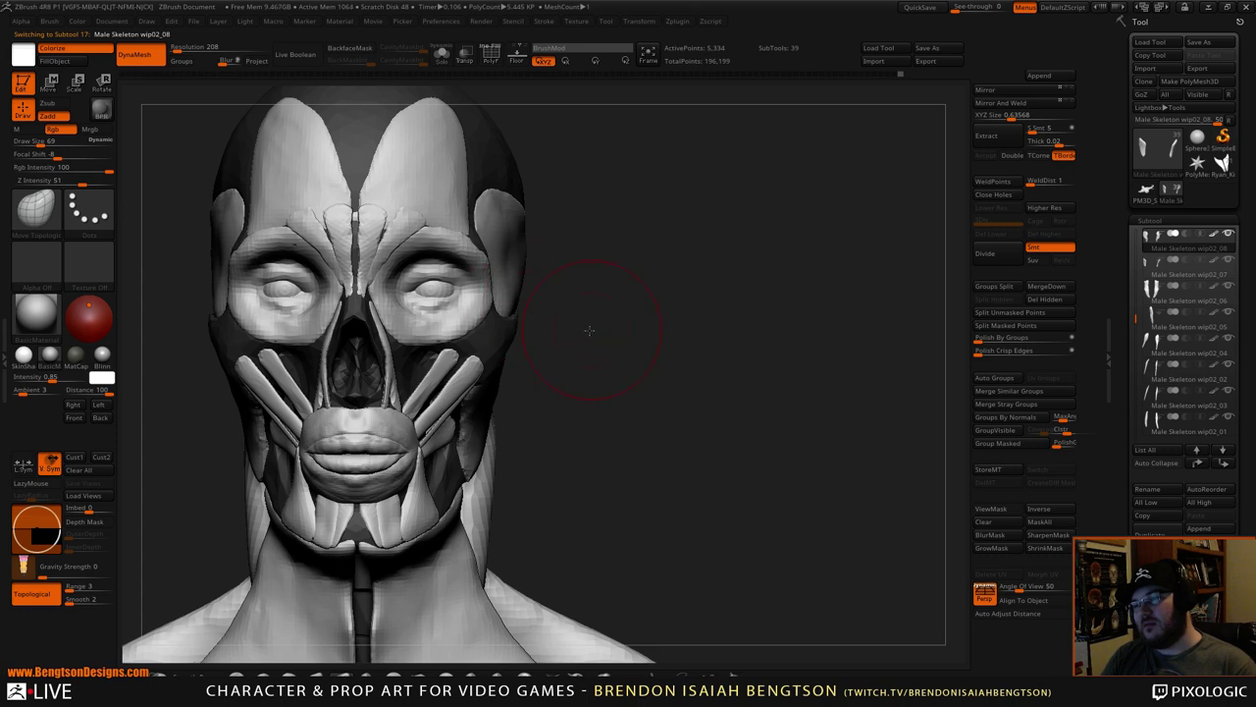
# - Select the front upper-arm muscle and swell its upper part with the Inflat brush at draw size 140
pyautogui.keyDown('alt'); pyautogui.moveTo(589, 331); pyautogui.dragTo(712, 336); pyautogui.keyUp('alt')
pyautogui.moveTo(770, 285)
pyautogui.mouseDown()
pyautogui.moveTo(844, 289)
pyautogui.moveTo(763, 286)
pyautogui.mouseUp()
pyautogui.keyDown('alt'); pyautogui.moveTo(855, 315); pyautogui.dragTo(693, 351); pyautogui.keyUp('alt')
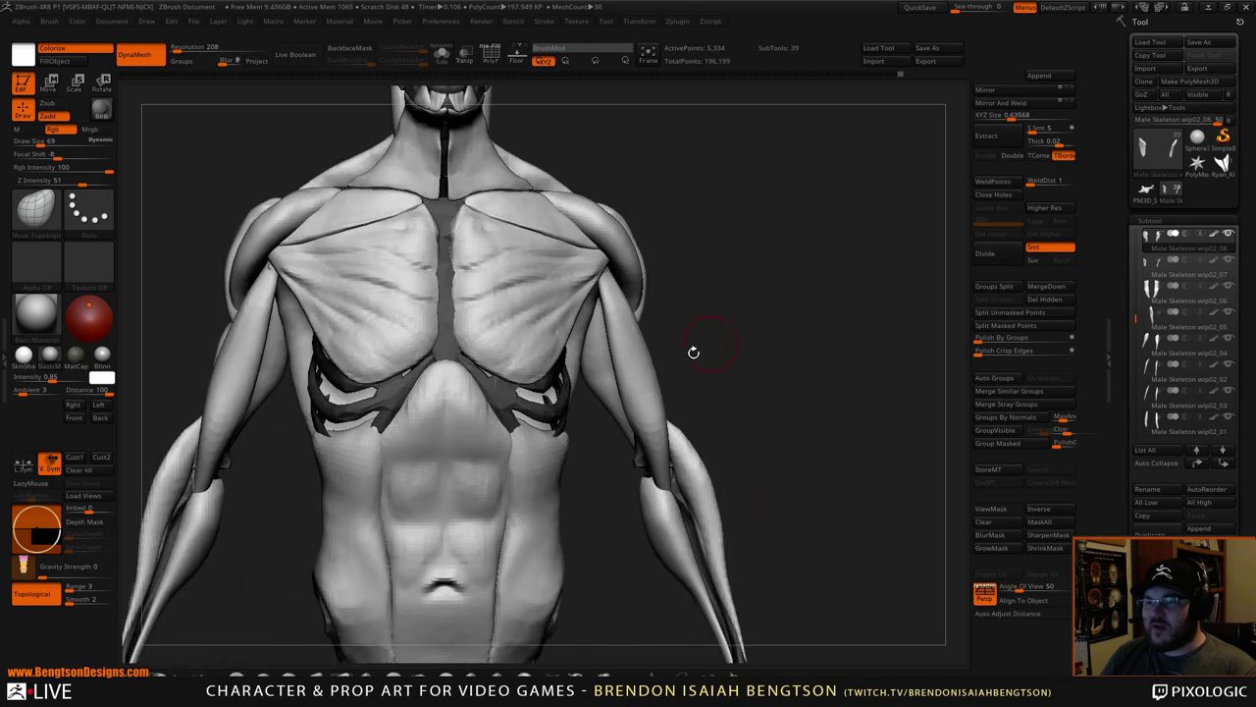
pyautogui.moveTo(776, 326)
pyautogui.keyDown('alt'); pyautogui.mouseDown()
pyautogui.moveTo(740, 376)
pyautogui.moveTo(658, 363)
pyautogui.mouseUp(); pyautogui.keyUp('alt')
pyautogui.press('space')
pyautogui.press('space')
pyautogui.moveTo(606, 429); pyautogui.dragTo(618, 426)
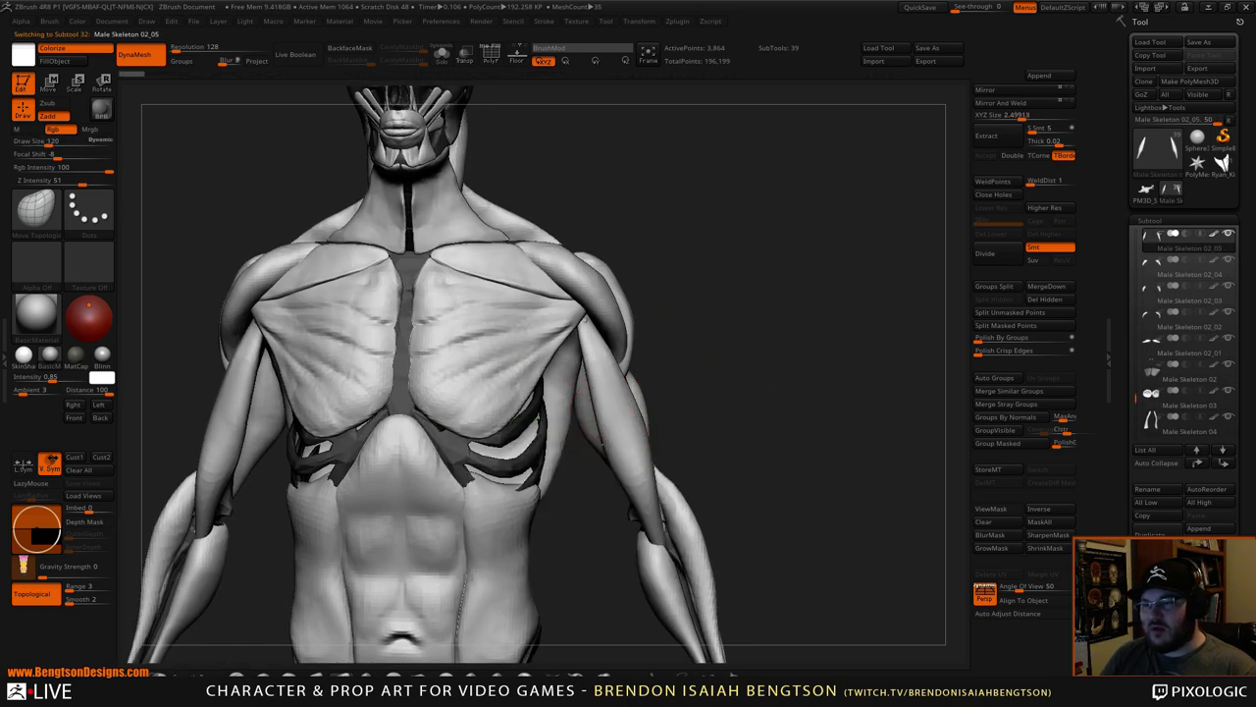
pyautogui.keyDown('ctrl'); pyautogui.click(612, 455); pyautogui.keyUp('ctrl')
pyautogui.keyDown('ctrl'); pyautogui.click(614, 447); pyautogui.keyUp('ctrl')
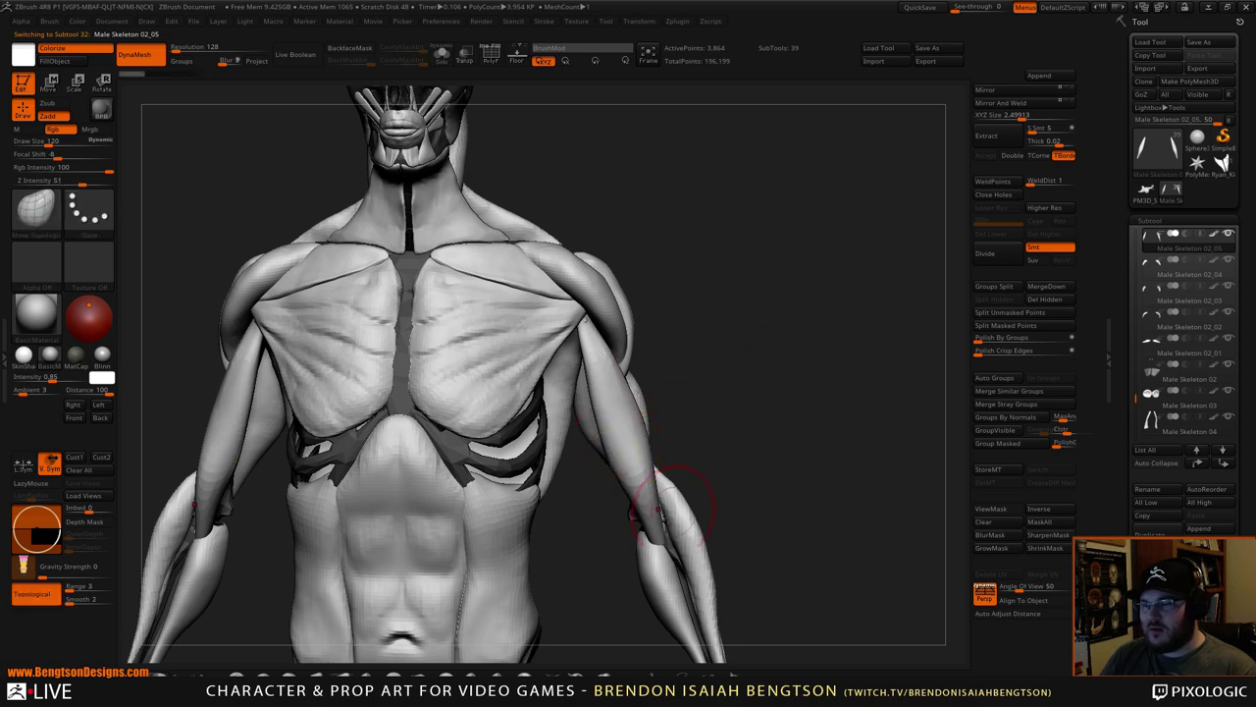
pyautogui.click(597, 674)
pyautogui.press('space')
pyautogui.moveTo(642, 457); pyautogui.dragTo(649, 456)
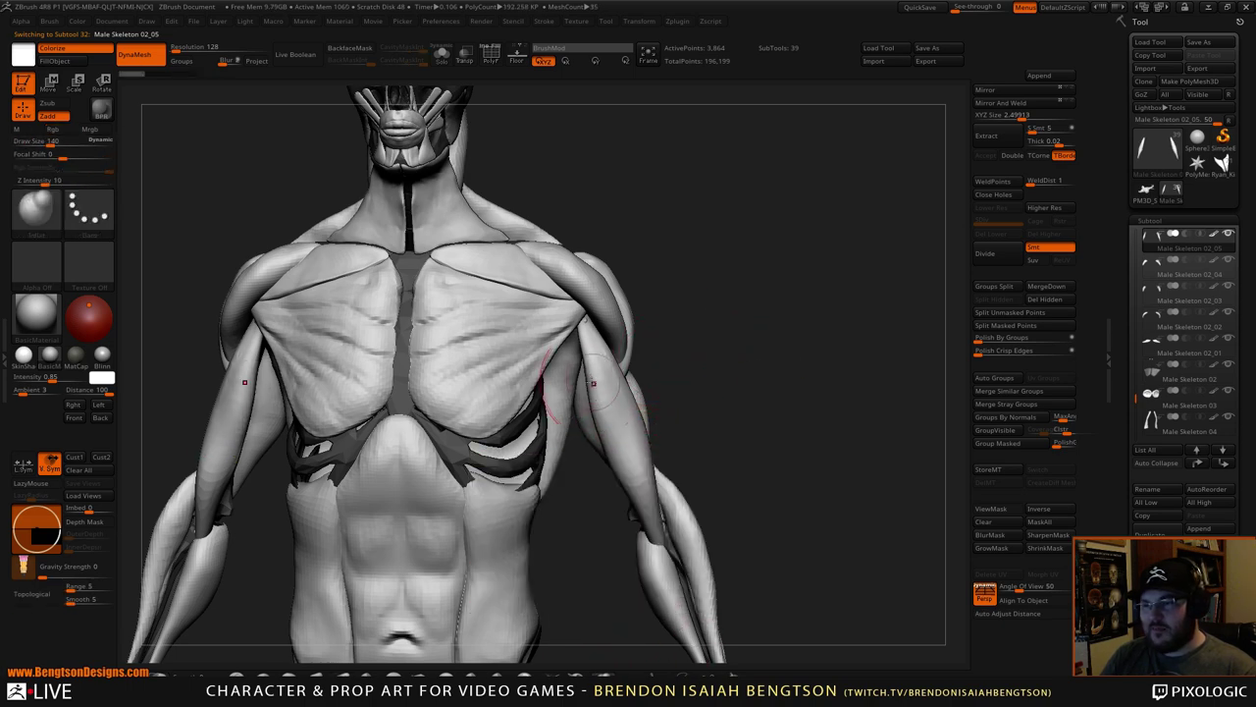
pyautogui.moveTo(593, 384); pyautogui.dragTo(598, 397)
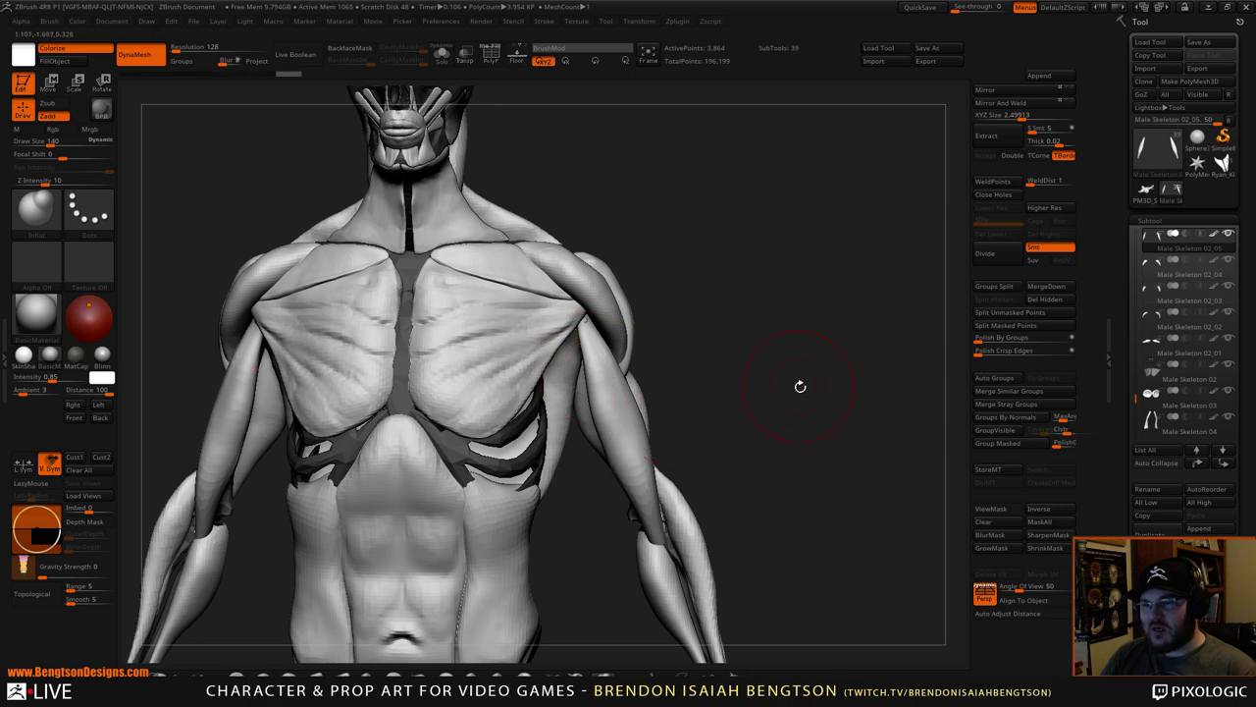
# - Examine the whole figure from the side, front and back
pyautogui.moveTo(801, 386); pyautogui.dragTo(617, 417)
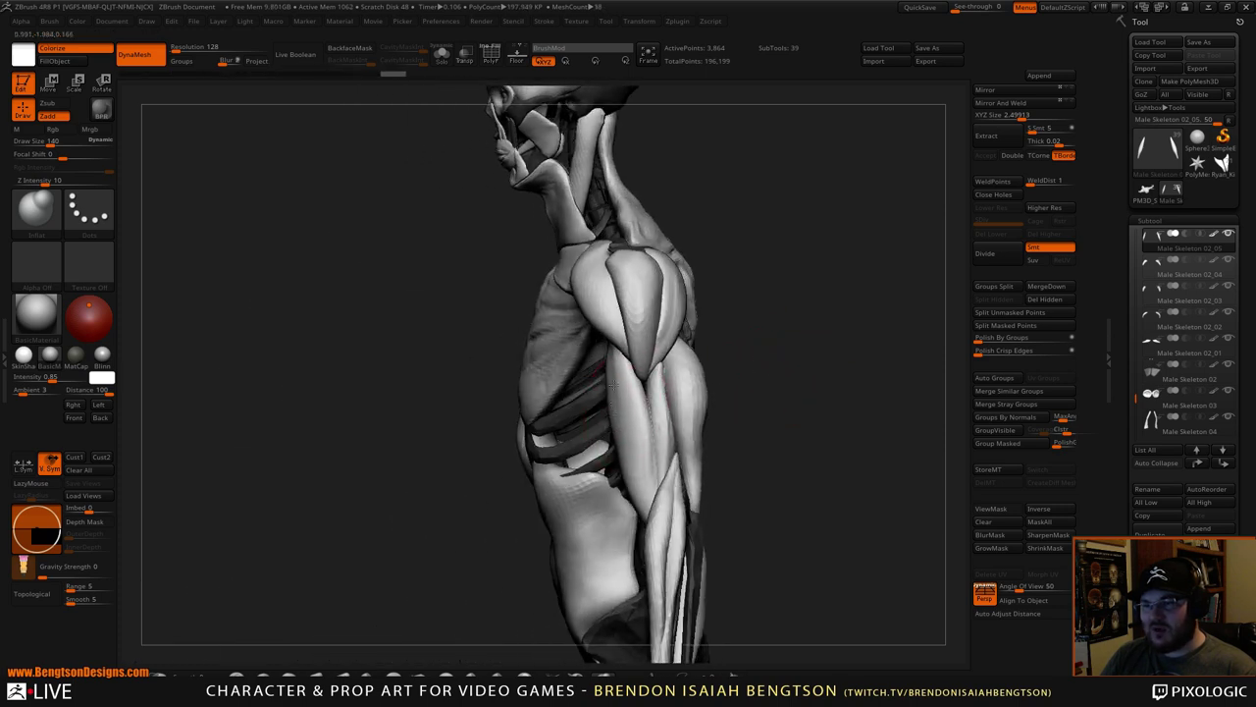
pyautogui.moveTo(807, 335); pyautogui.dragTo(811, 189)
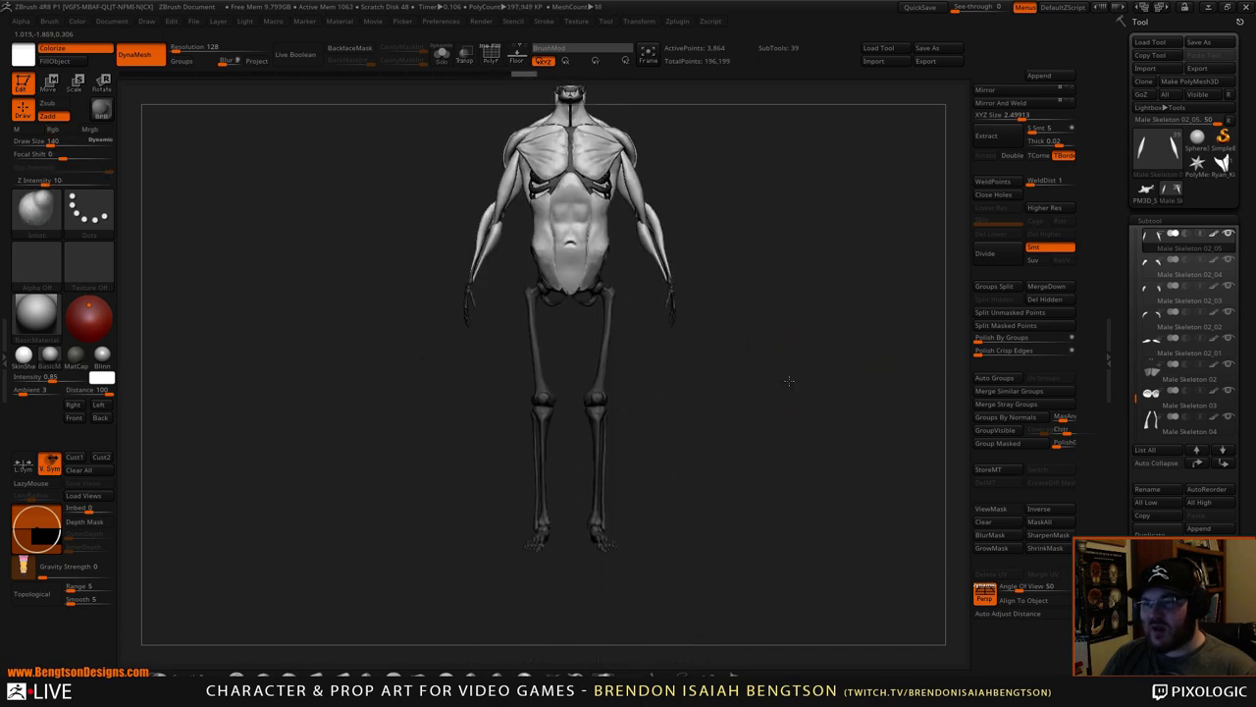
pyautogui.keyDown('alt'); pyautogui.moveTo(791, 379); pyautogui.dragTo(682, 403); pyautogui.keyUp('alt')
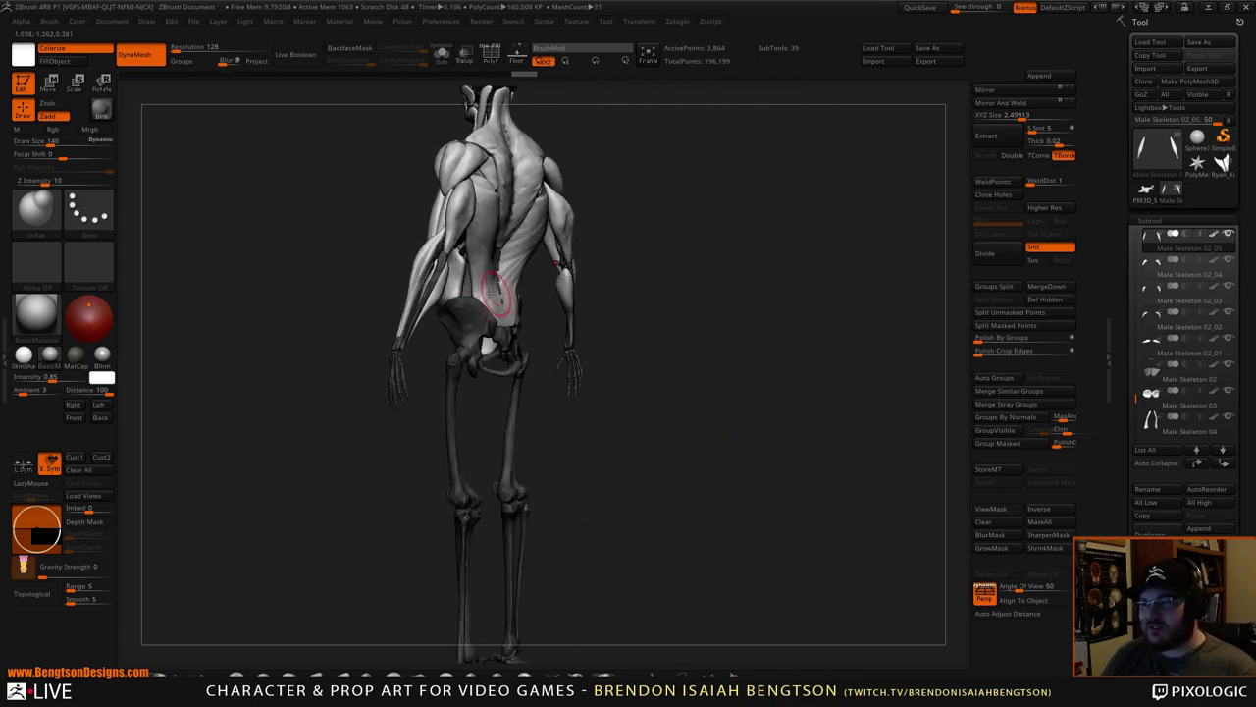
pyautogui.moveTo(605, 458); pyautogui.dragTo(479, 295)
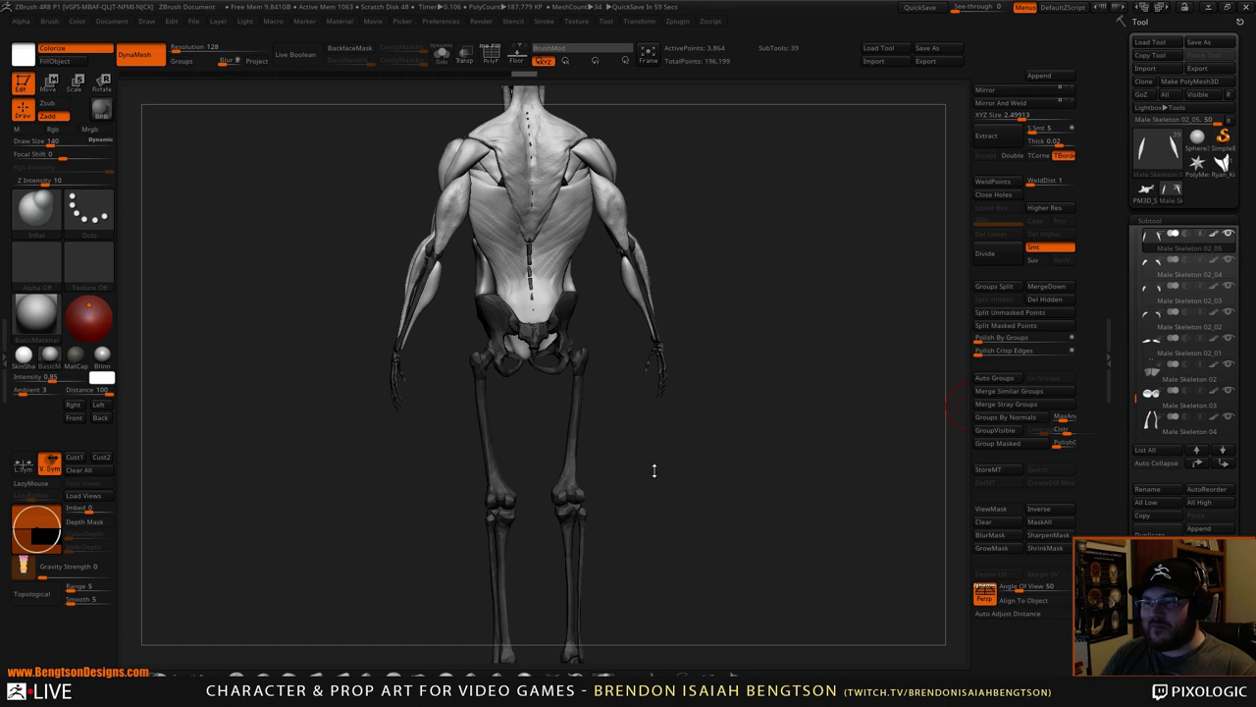
# - Examine the skeleton's legs, hips and arms from several angles, then the head and chest from the front
pyautogui.moveTo(655, 470); pyautogui.dragTo(771, 448)
pyautogui.keyDown('alt'); pyautogui.moveTo(574, 489); pyautogui.dragTo(715, 332); pyautogui.keyUp('alt')
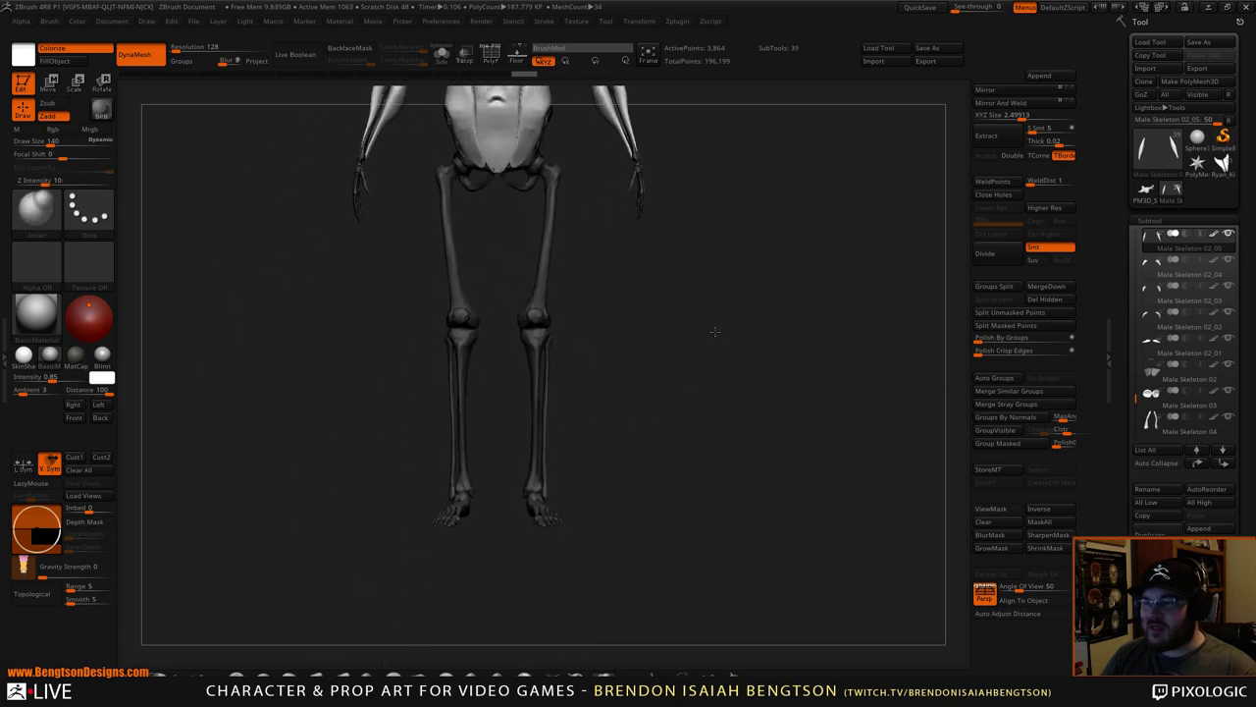
pyautogui.moveTo(657, 390); pyautogui.dragTo(456, 551)
pyautogui.moveTo(668, 463); pyautogui.dragTo(664, 356)
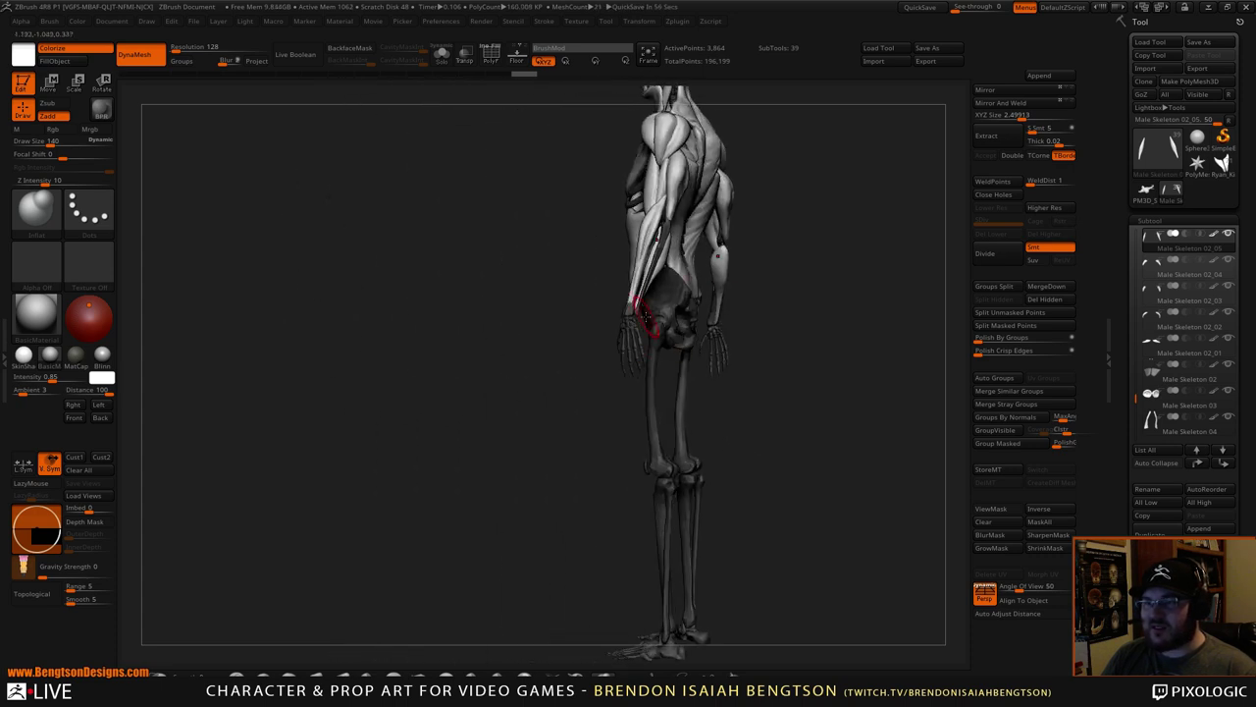
pyautogui.moveTo(643, 314); pyautogui.dragTo(778, 481)
pyautogui.keyDown('alt'); pyautogui.moveTo(788, 368); pyautogui.dragTo(753, 203); pyautogui.keyUp('alt')
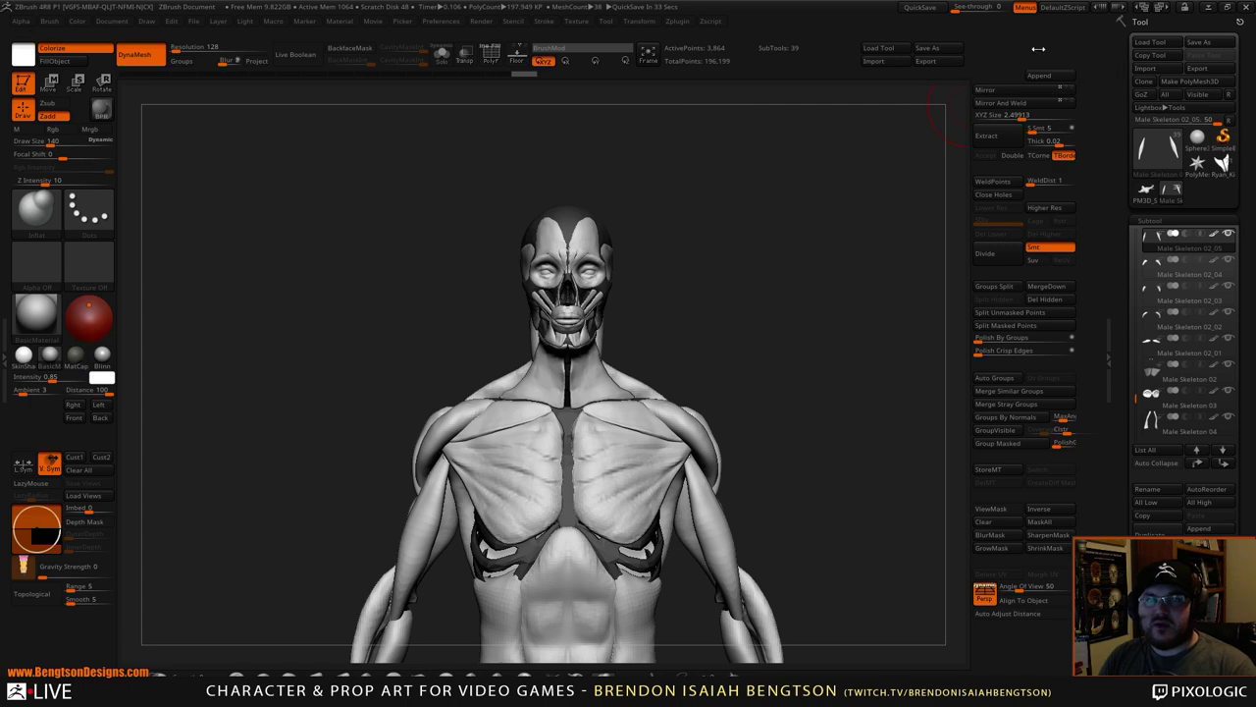
# - Save the skeleton tool to the Desktop as Male Skeleton wip01.ztl and load the finished bearded warrior character tool
pyautogui.click(928, 48)
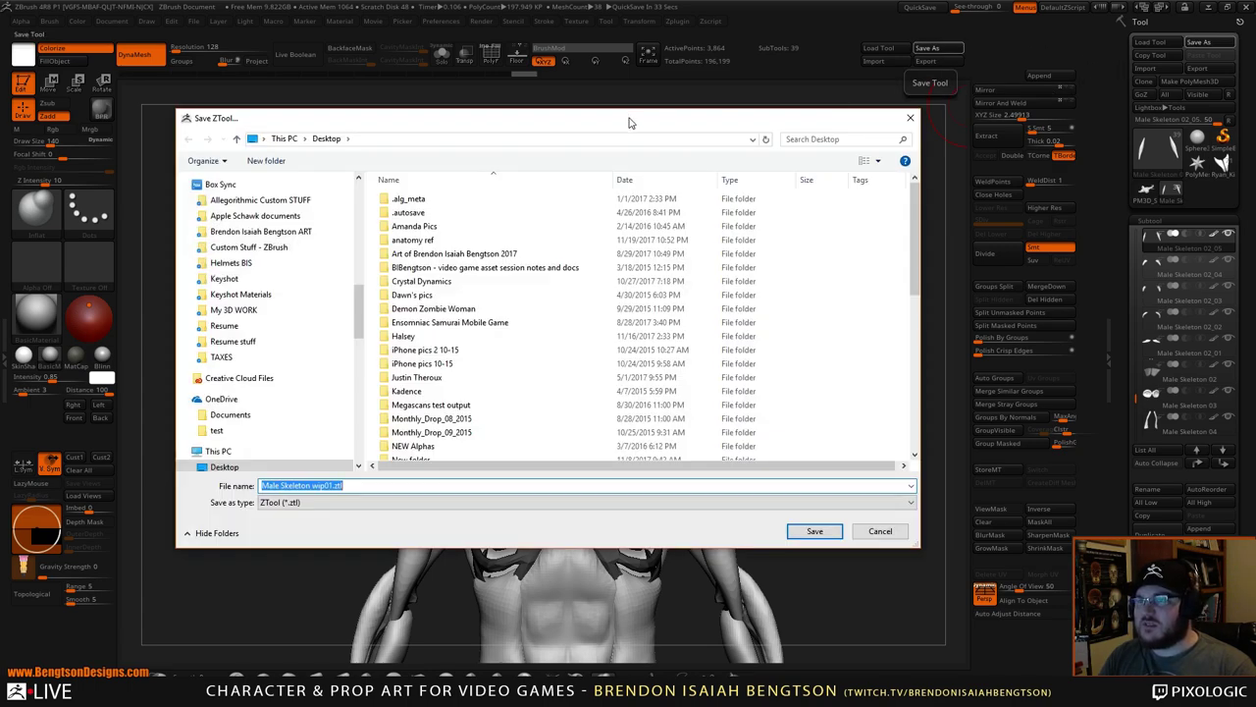
pyautogui.press('Return')
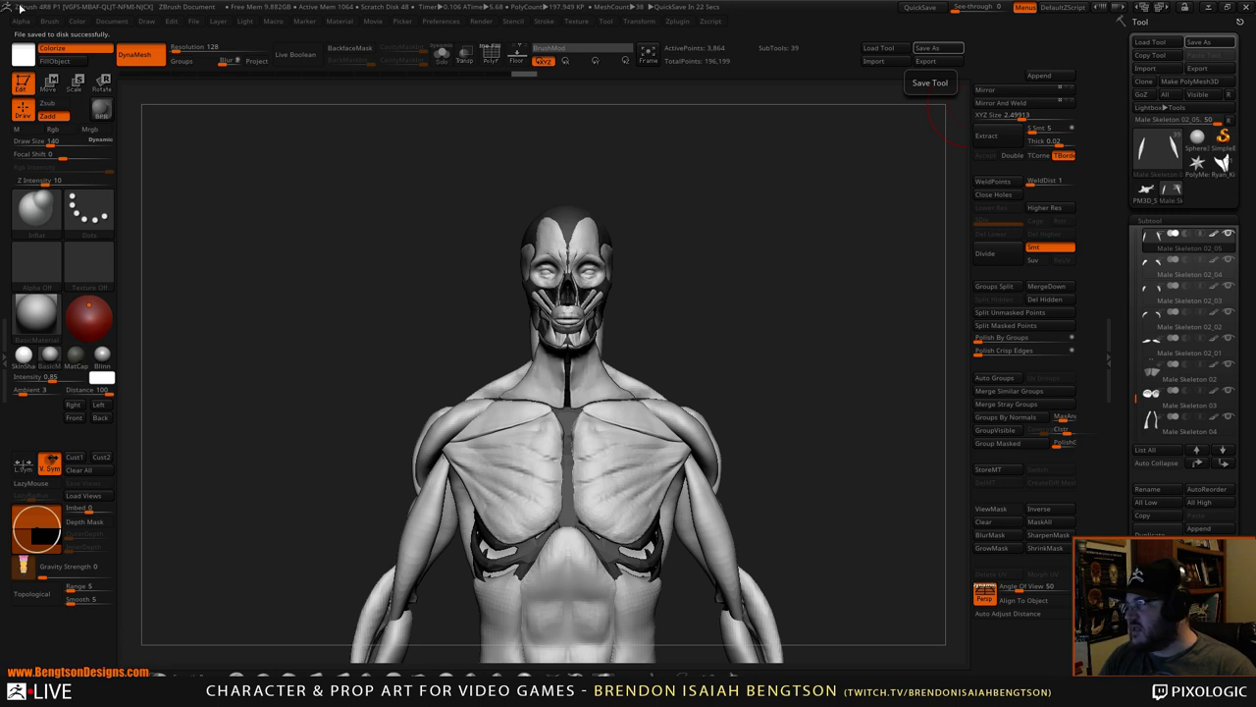
pyautogui.click(901, 51)
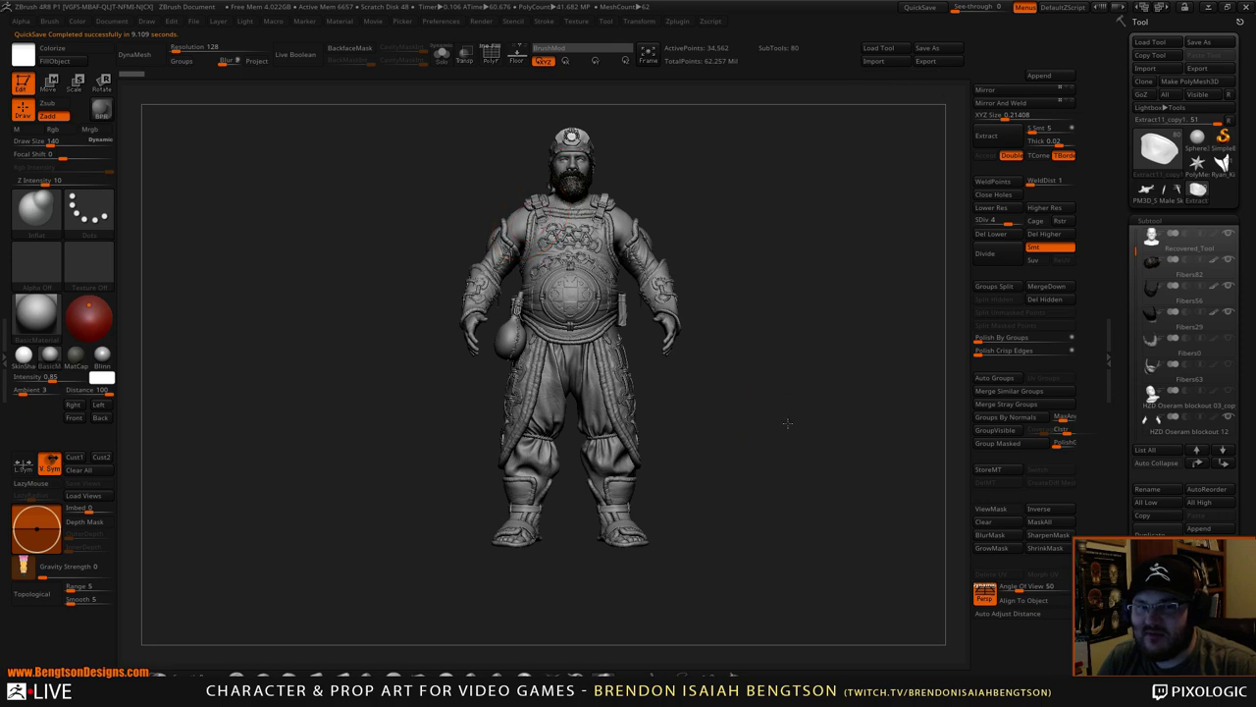
# - Examine the bearded warrior's belly armour, trousers, sandals, face and headband up close and from several angles
pyautogui.moveTo(788, 423)
pyautogui.mouseDown()
pyautogui.moveTo(813, 422)
pyautogui.moveTo(723, 441)
pyautogui.moveTo(797, 437)
pyautogui.moveTo(796, 597)
pyautogui.mouseUp()
pyautogui.keyDown('alt'); pyautogui.moveTo(658, 528); pyautogui.dragTo(616, 321, button='right'); pyautogui.keyUp('alt')
pyautogui.moveTo(729, 428); pyautogui.dragTo(613, 414)
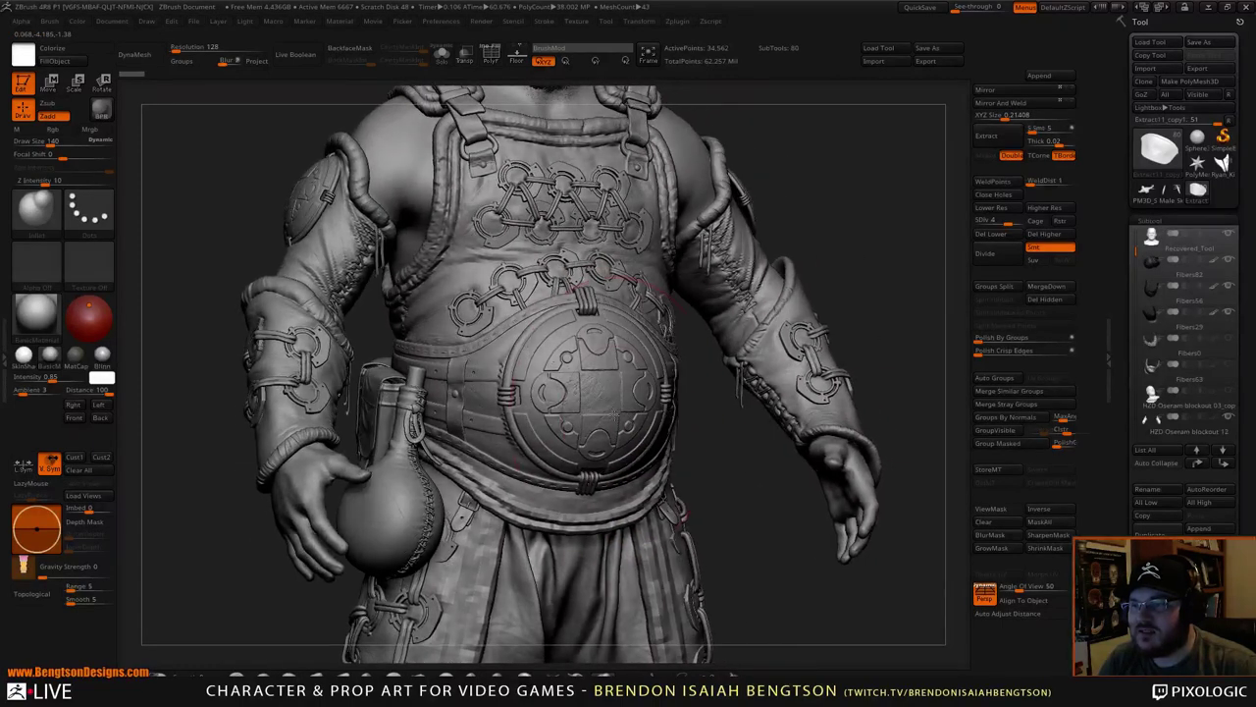
pyautogui.moveTo(620, 413); pyautogui.dragTo(591, 342, button='right')
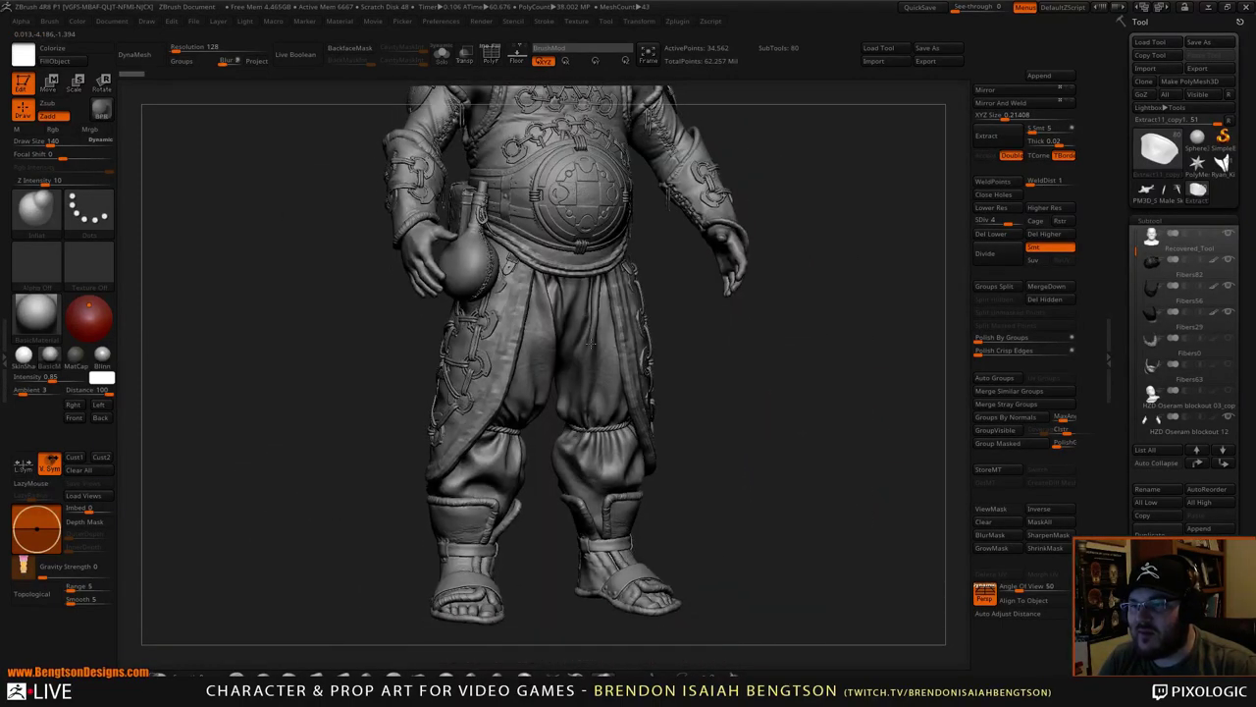
pyautogui.moveTo(687, 422); pyautogui.dragTo(584, 425, button='right')
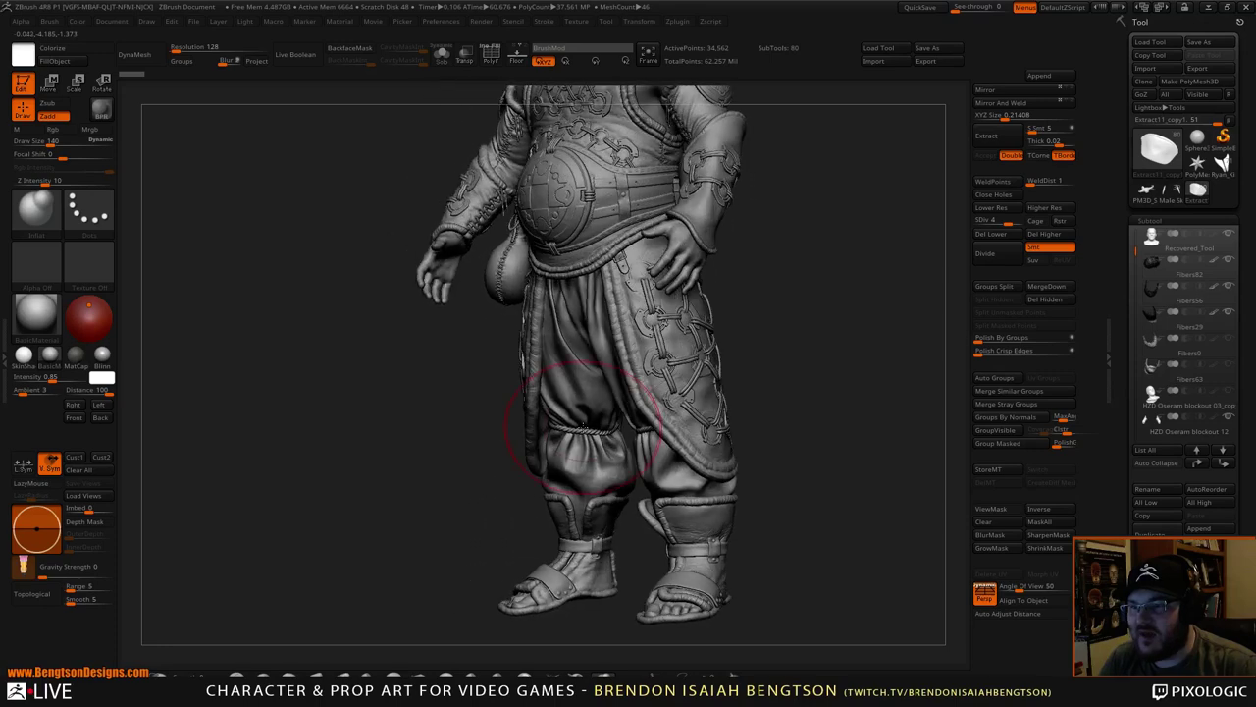
pyautogui.moveTo(700, 422)
pyautogui.mouseDown()
pyautogui.moveTo(787, 399)
pyautogui.moveTo(772, 359)
pyautogui.moveTo(718, 557)
pyautogui.moveTo(734, 477)
pyautogui.moveTo(761, 445)
pyautogui.moveTo(819, 450)
pyautogui.mouseUp()
pyautogui.keyDown('alt'); pyautogui.moveTo(721, 388); pyautogui.dragTo(759, 536); pyautogui.keyUp('alt')
pyautogui.keyDown('alt'); pyautogui.moveTo(644, 334); pyautogui.dragTo(719, 311); pyautogui.keyUp('alt')
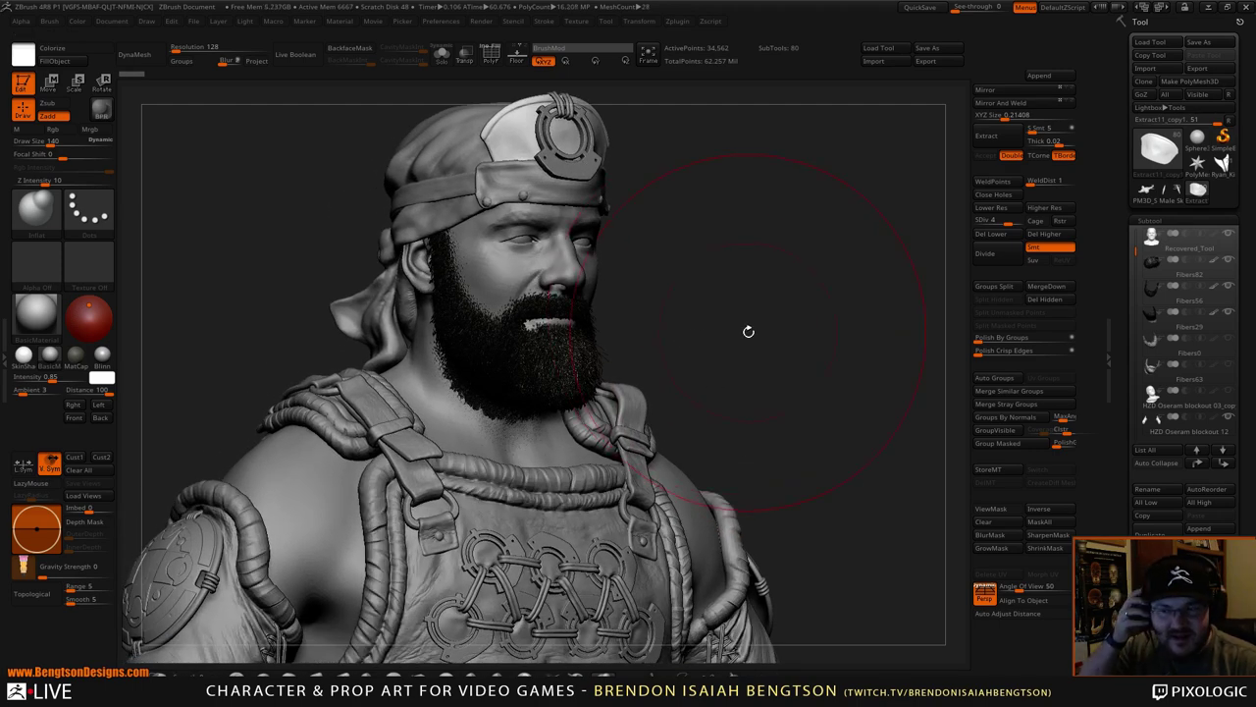
pyautogui.moveTo(788, 350)
pyautogui.mouseDown()
pyautogui.moveTo(770, 268)
pyautogui.moveTo(779, 315)
pyautogui.moveTo(791, 284)
pyautogui.moveTo(811, 323)
pyautogui.mouseUp()
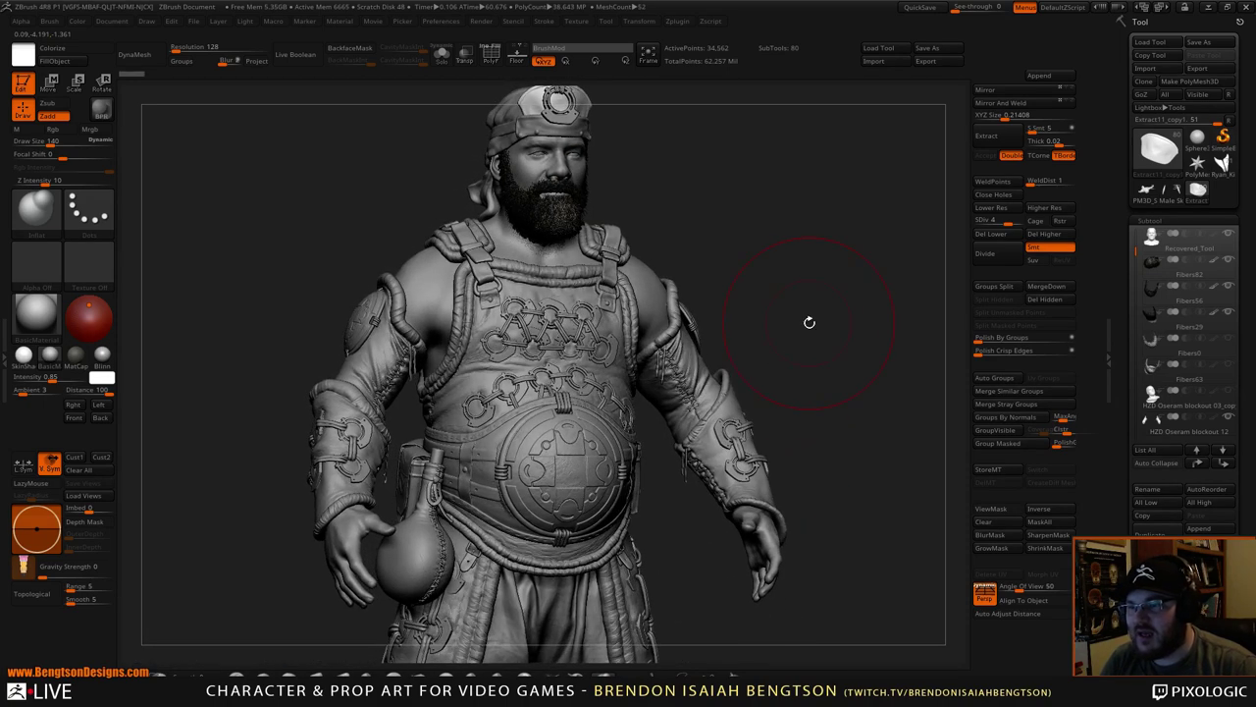